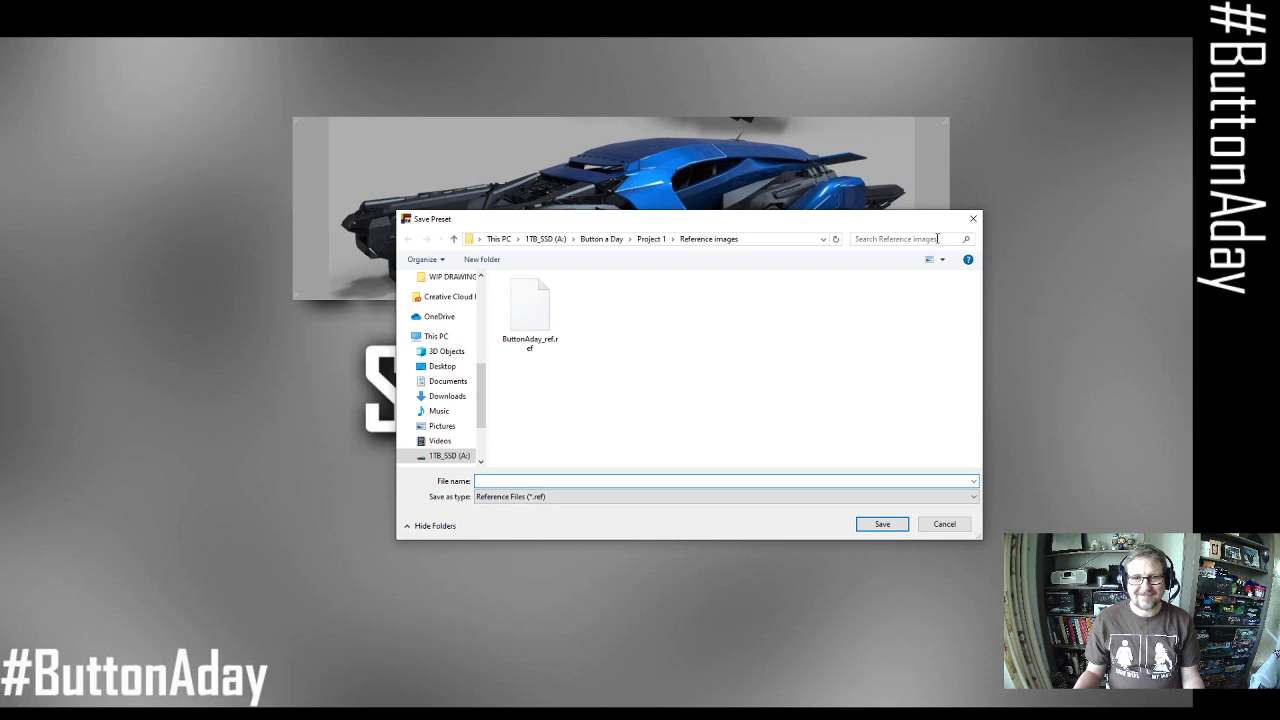
Dismiss the Save Preset dialog and set the vehicle reference image to stay always on top
click(973, 218)
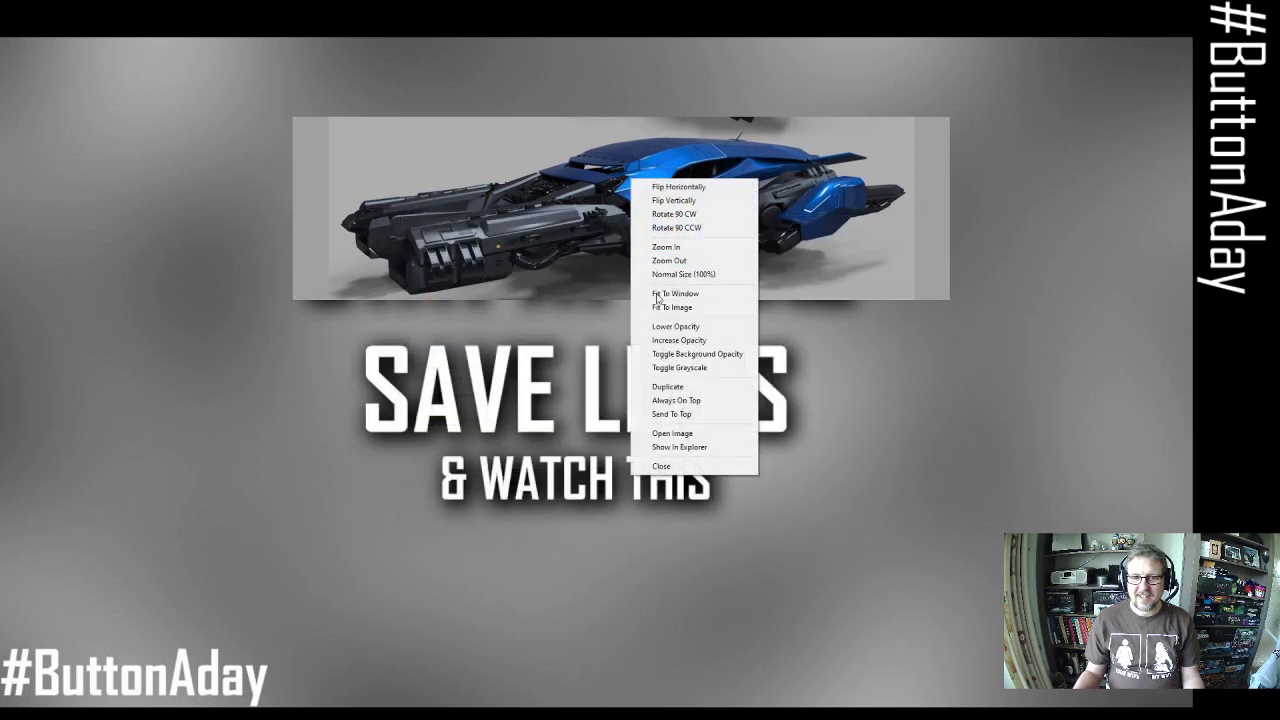
click(676, 402)
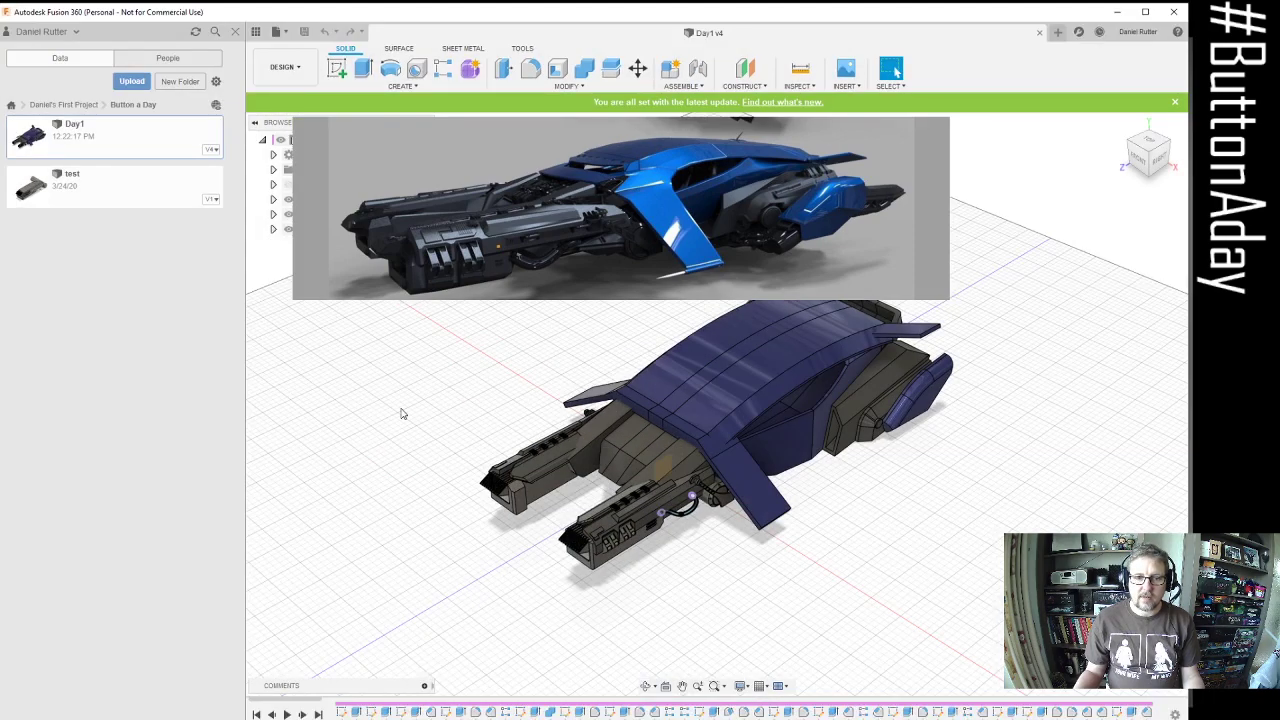
drag(416, 429, 543, 314)
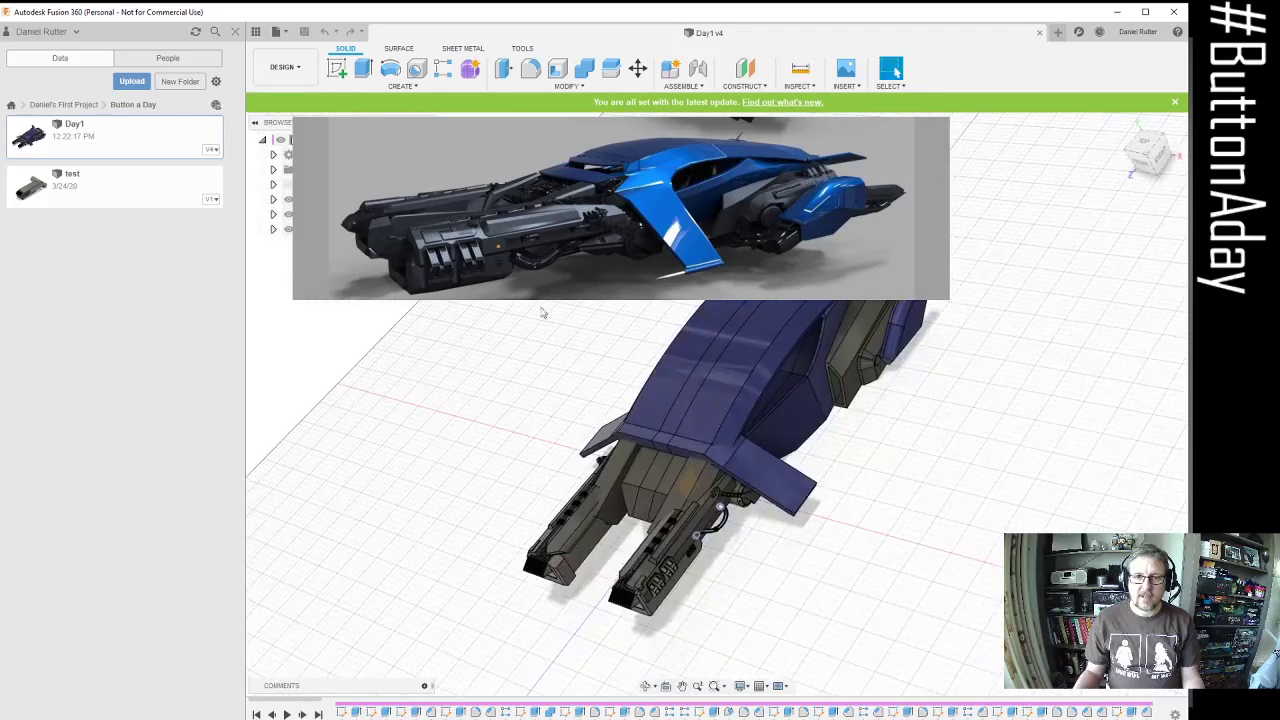
key(Escape)
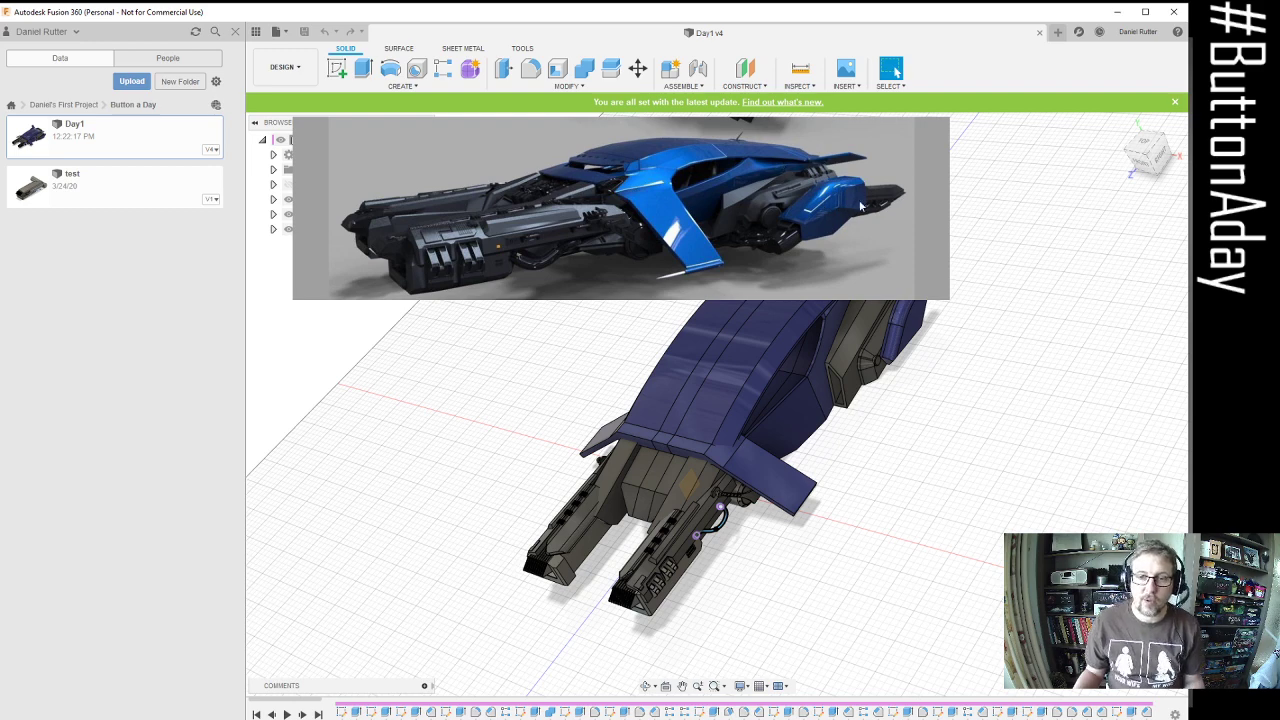
Shrink the reference image window and reframe the blue vehicle inside it, leaving the preset unsaved
click(903, 187)
key(ctrl+s)
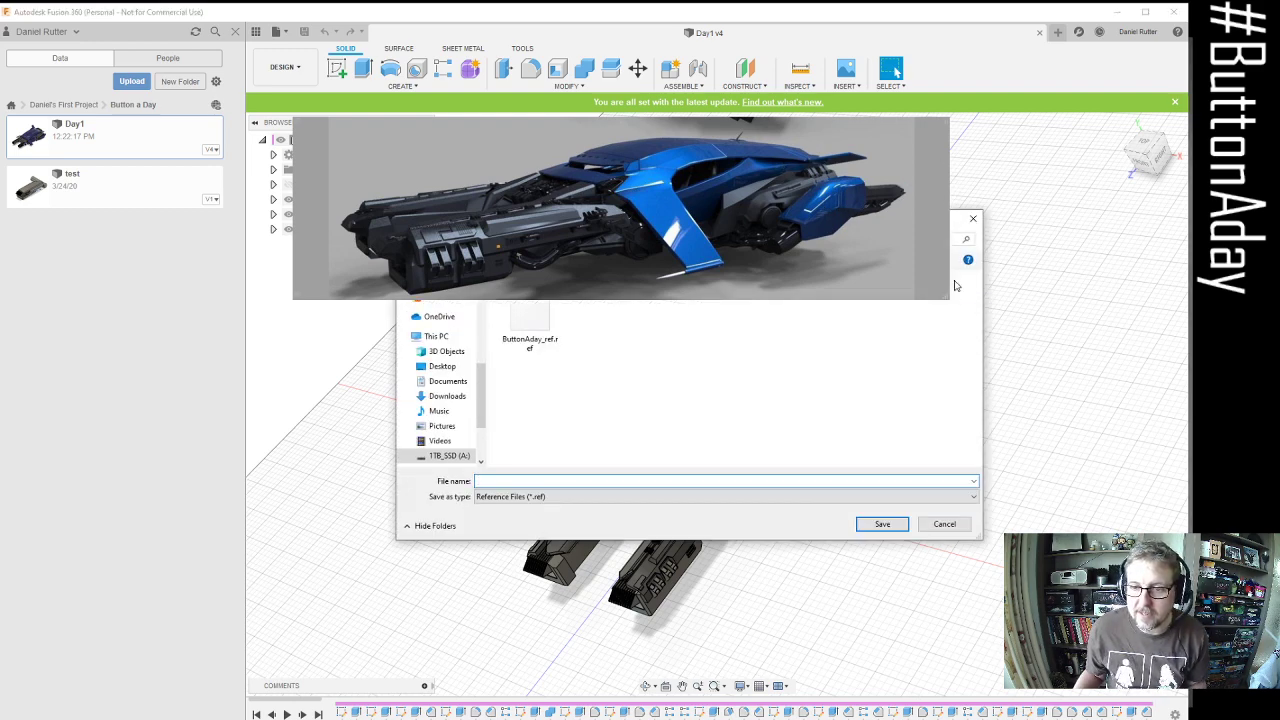
click(972, 218)
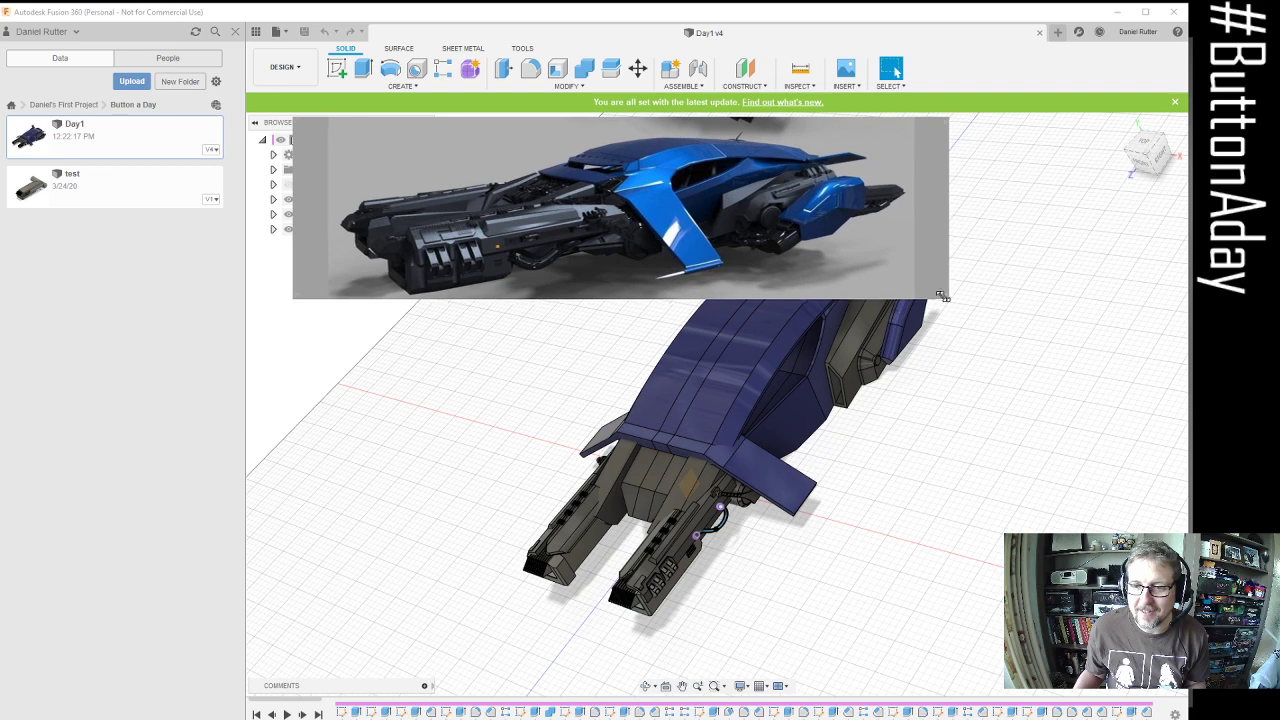
drag(940, 296, 641, 266)
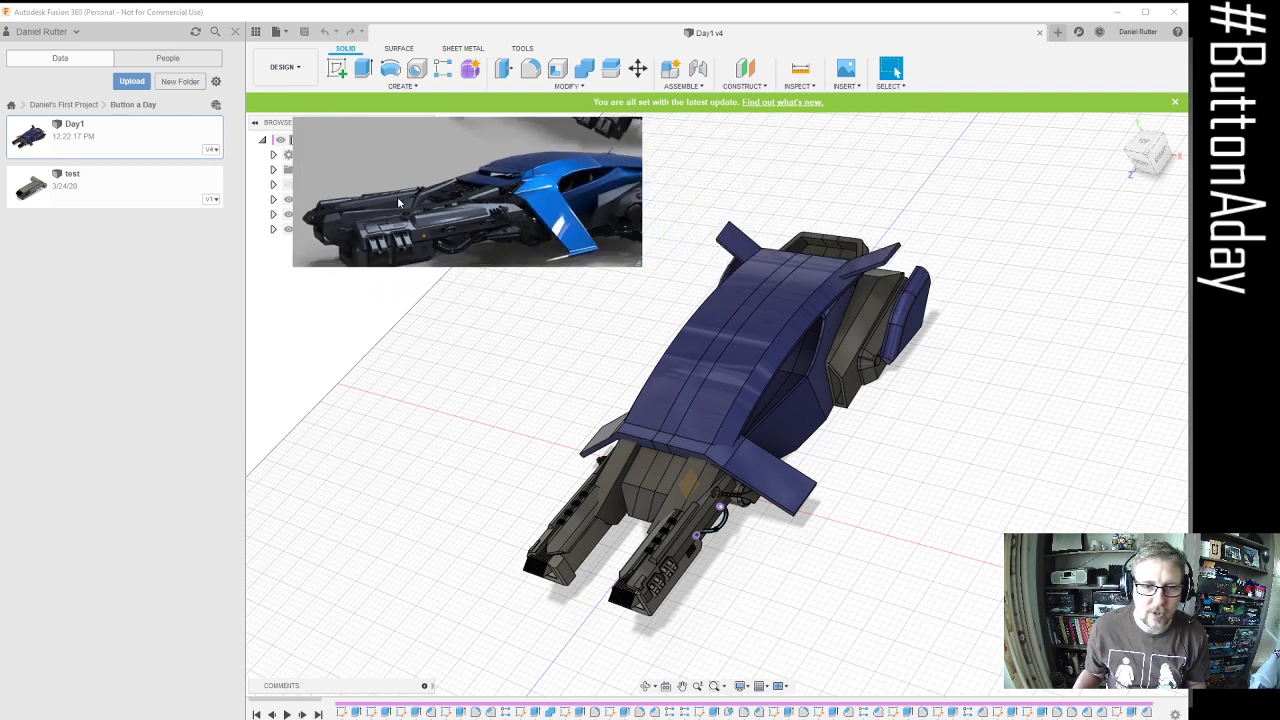
scroll(398, 203, down, 3)
scroll(541, 233, up, 2)
middle_drag(547, 216, 524, 195)
key(ctrl+s)
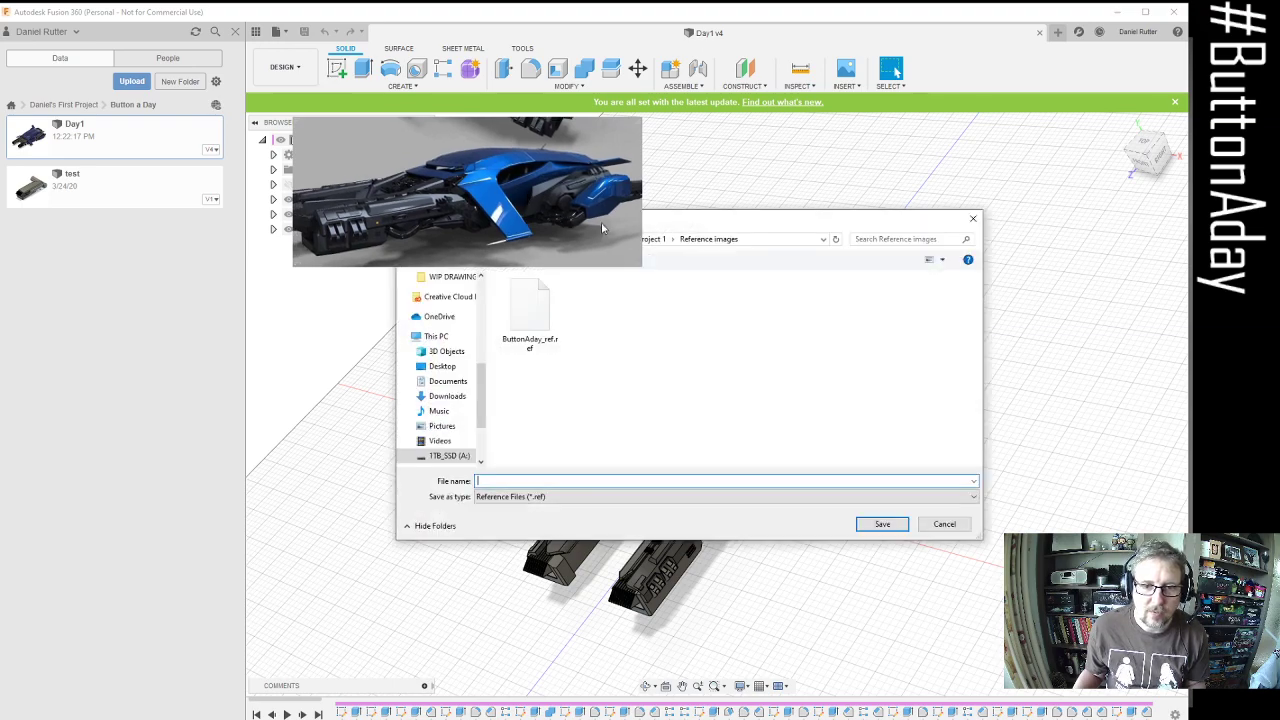
click(972, 218)
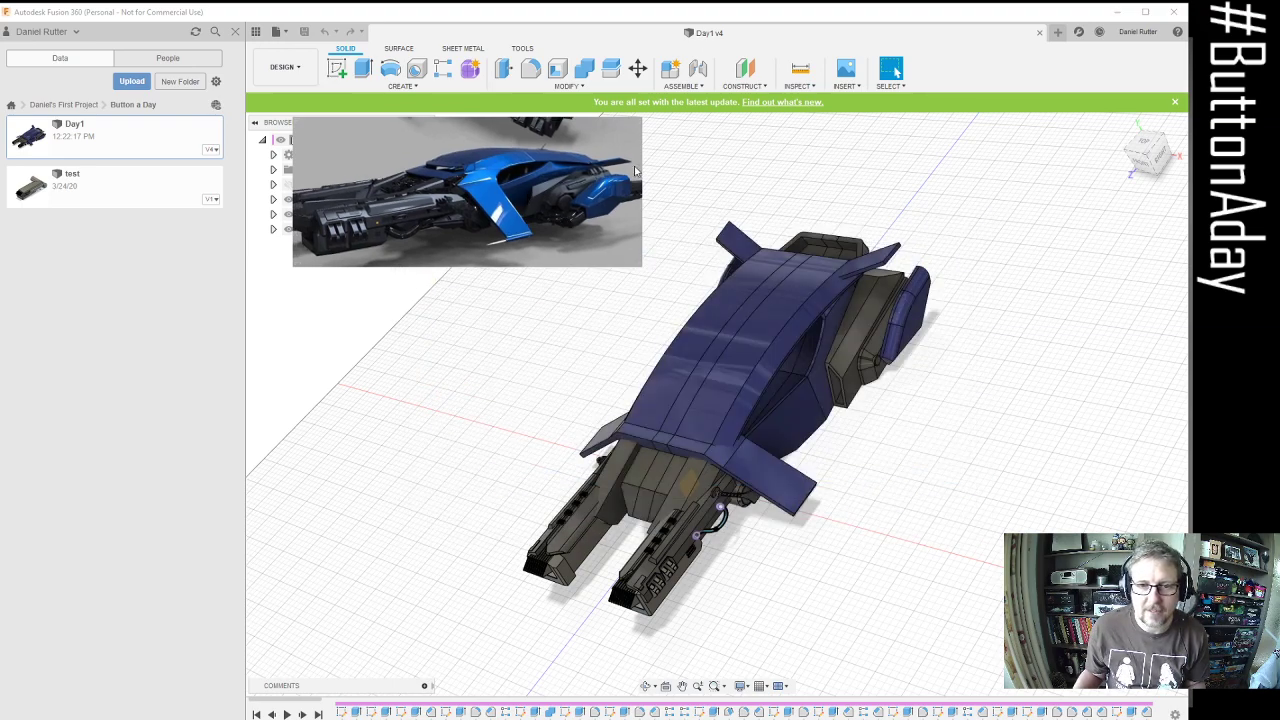
Lower the reference image's opacity by three steps, dismissing the Save Preset dialog along the way
right_click(635, 168)
click(972, 218)
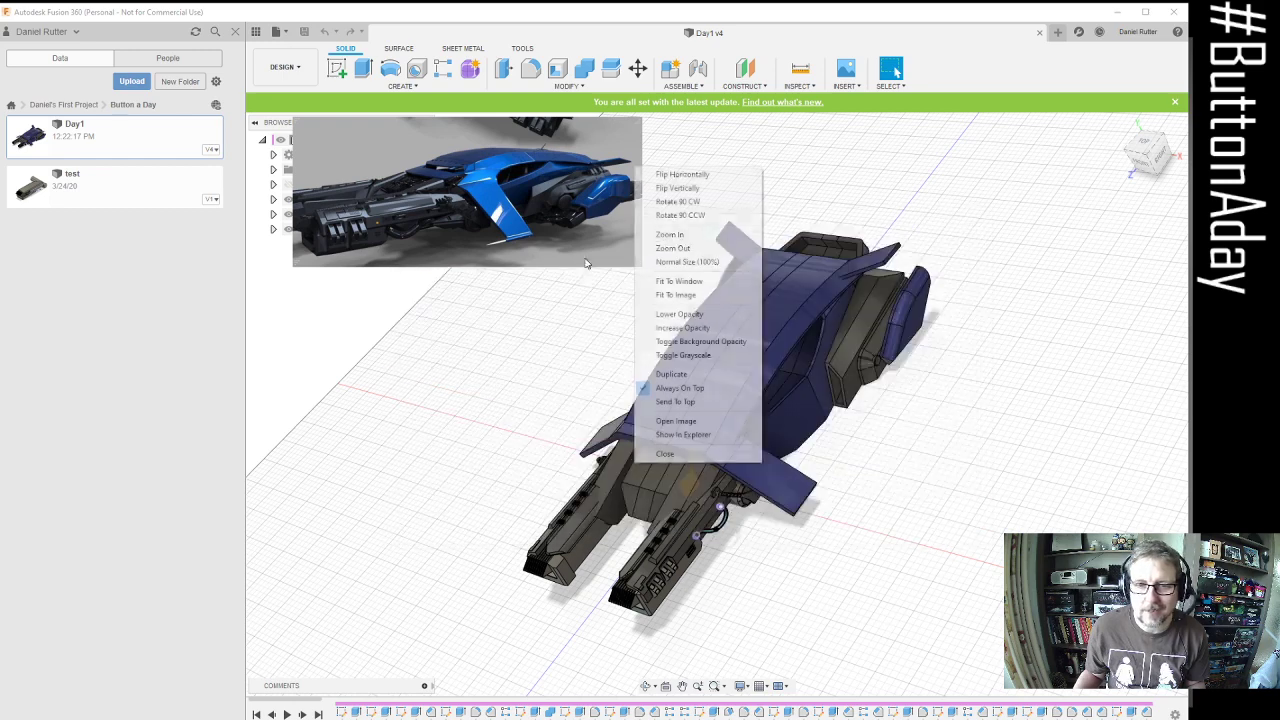
click(679, 315)
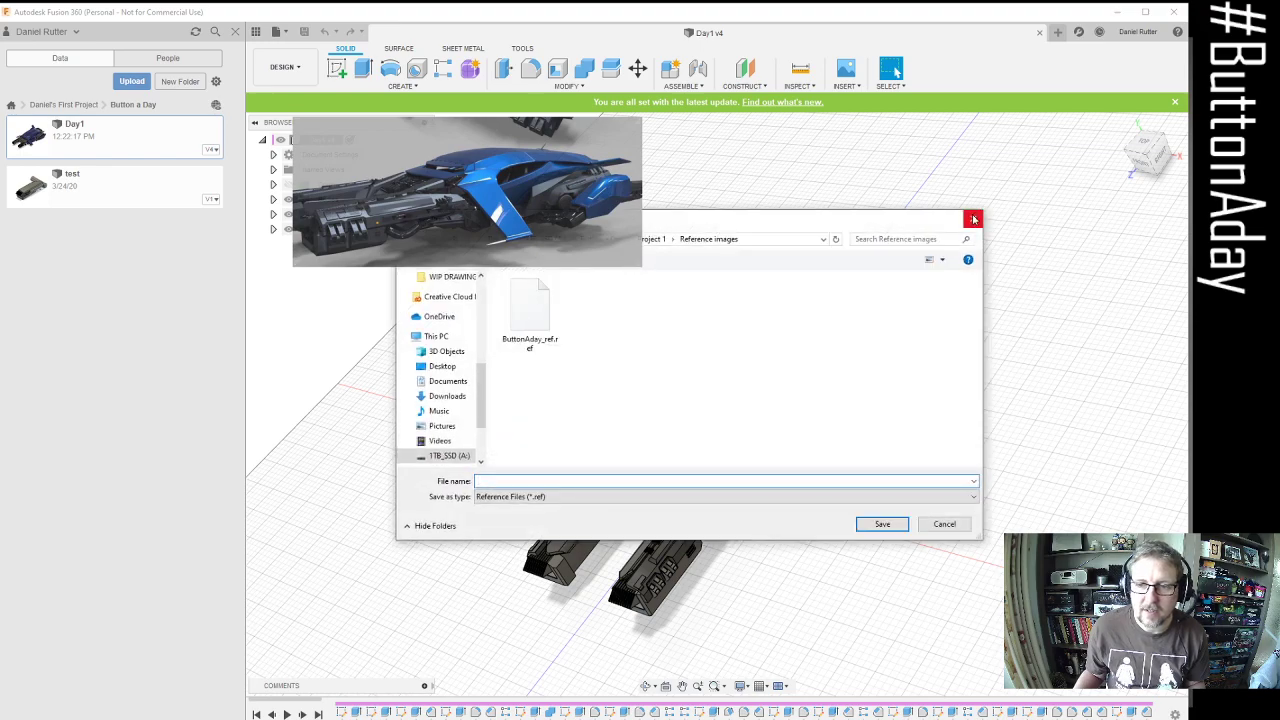
click(973, 218)
right_click(631, 246)
click(697, 394)
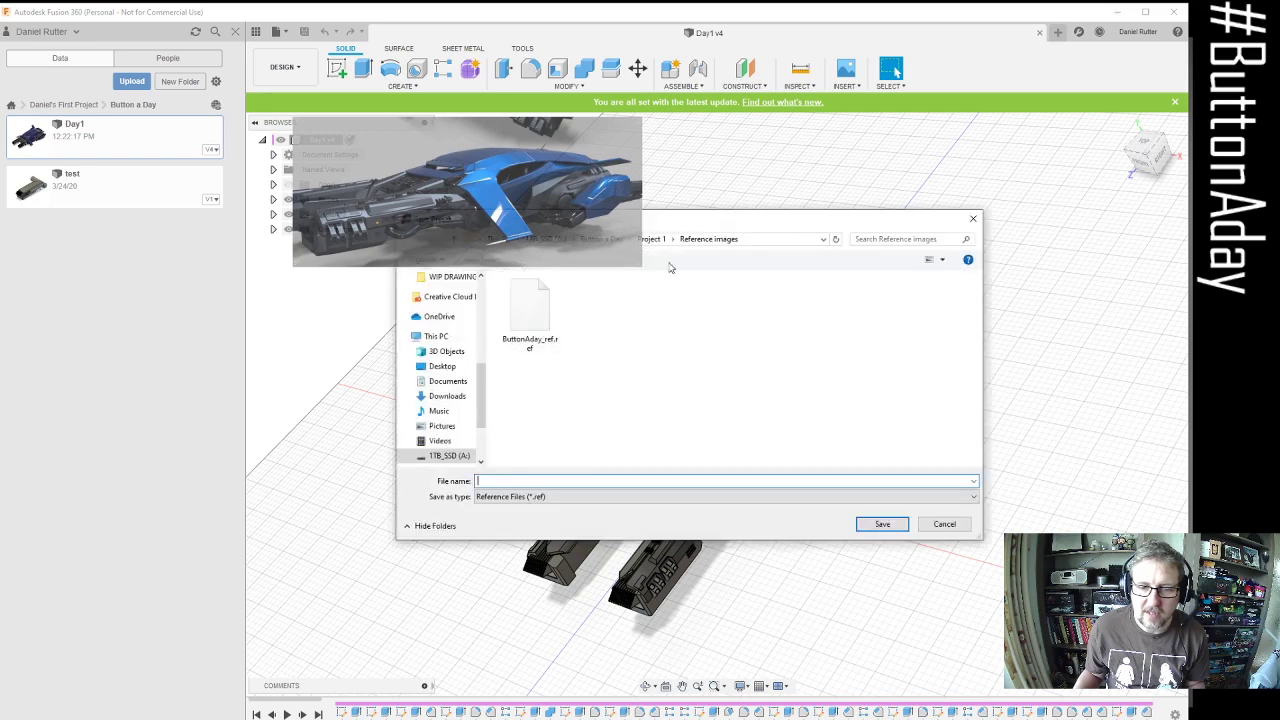
click(973, 222)
right_click(643, 246)
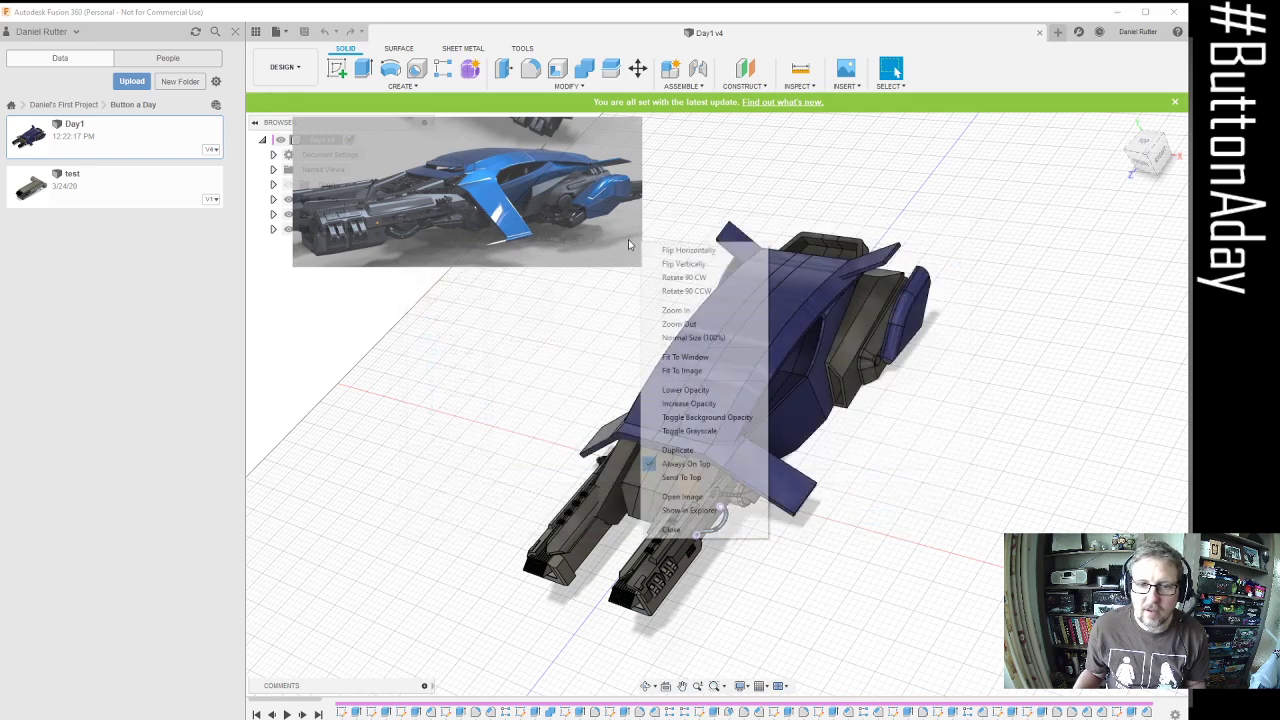
click(710, 390)
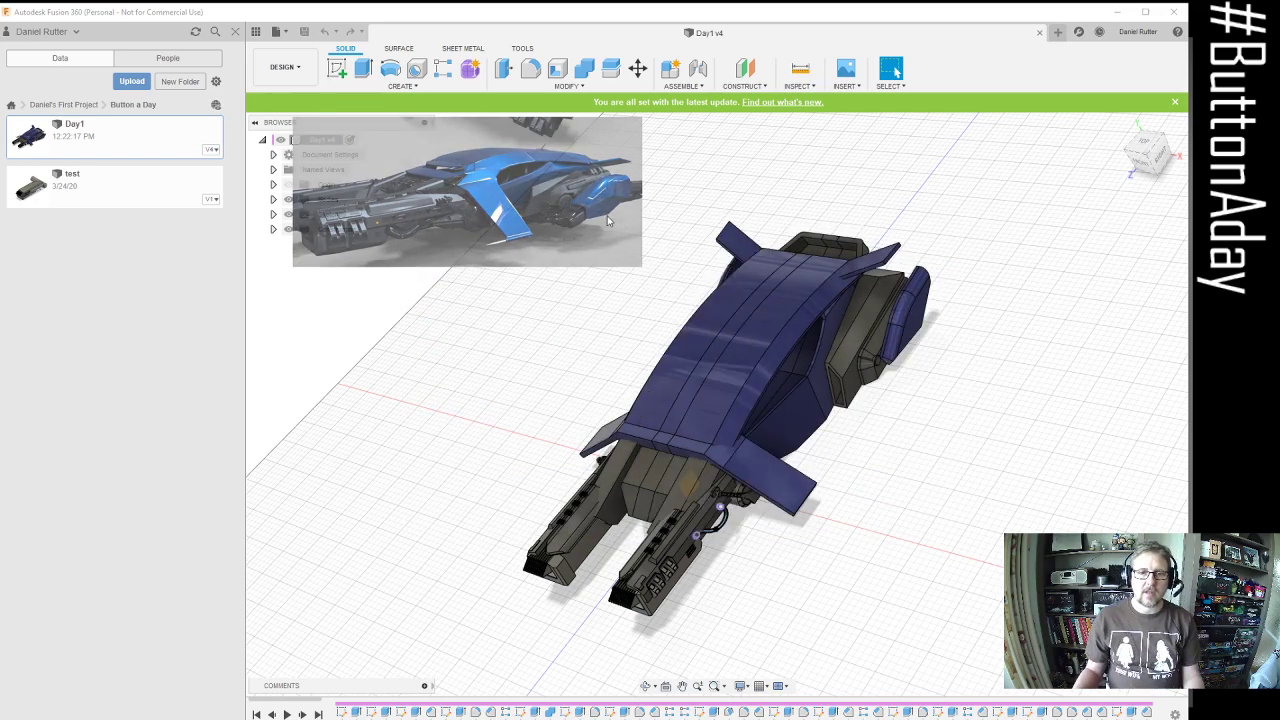
Move the reference image down beside the vehicle model and hide the project data list
drag(577, 199, 446, 421)
key(ctrl+s)
click(237, 33)
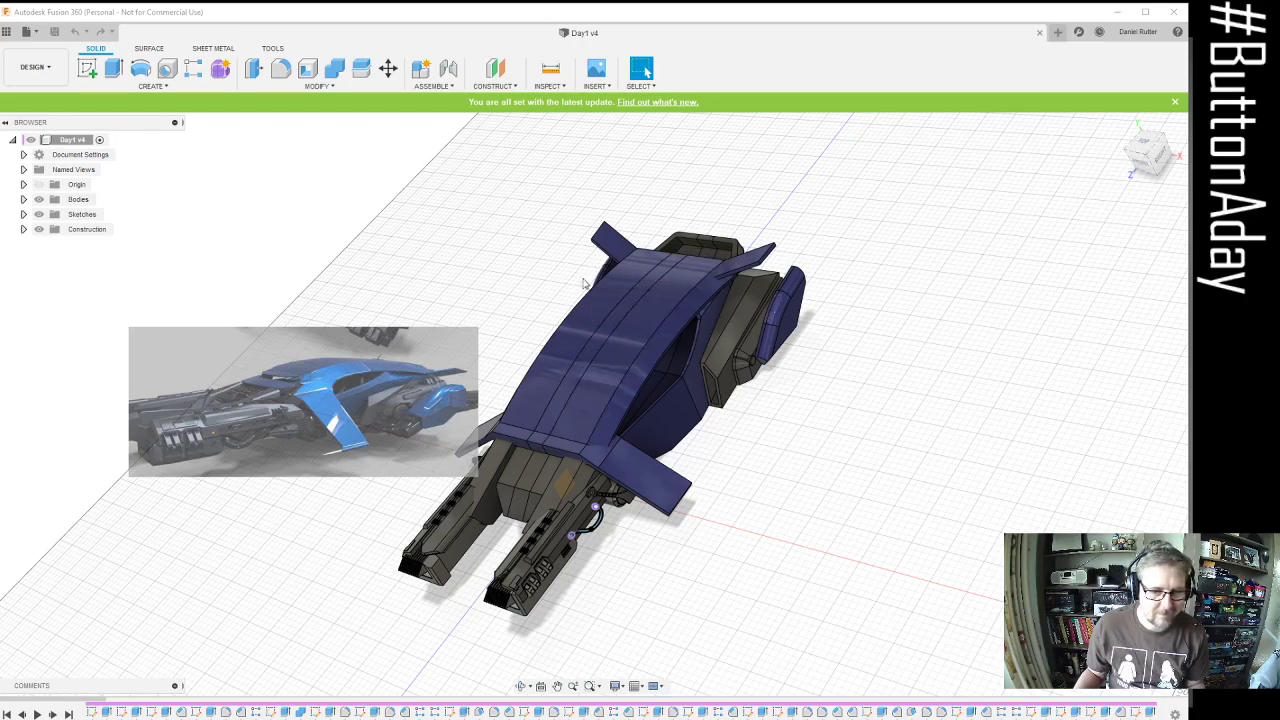
Minimize Fusion 360 to dismiss the Save Preset dialog behind it, and bring the model window back
shift+middle_drag(586, 284, 480, 262)
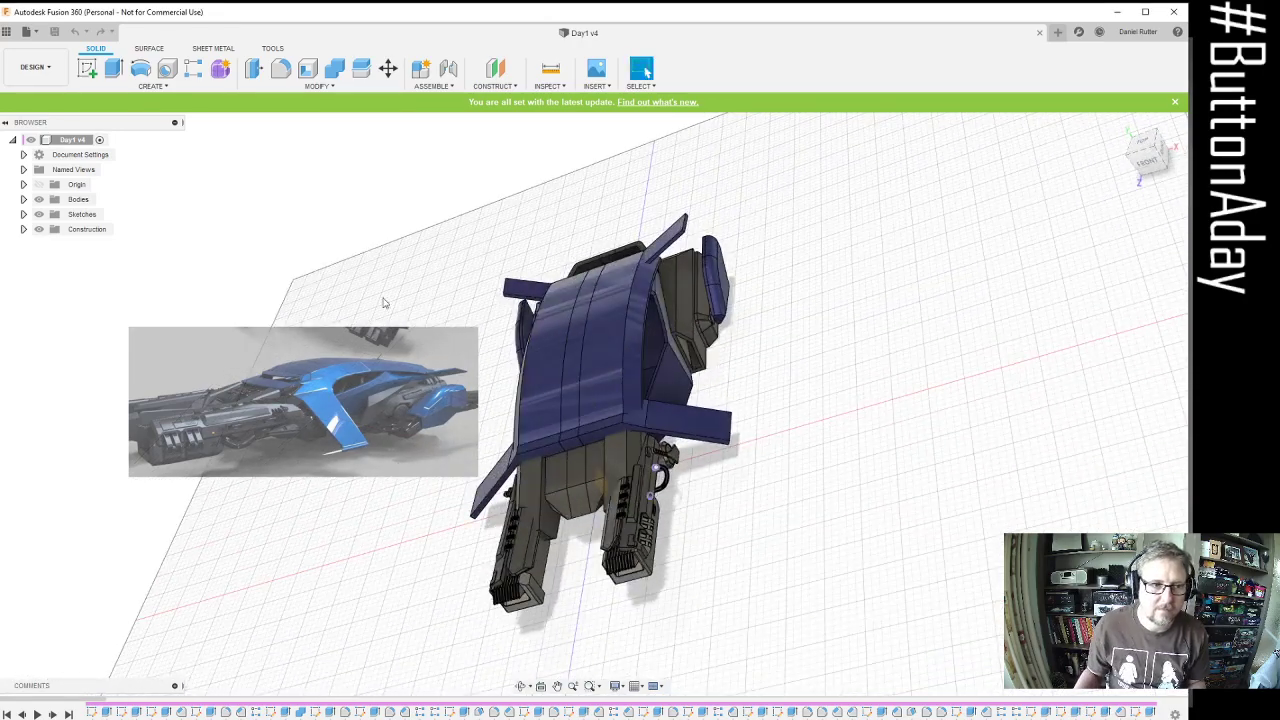
click(1118, 18)
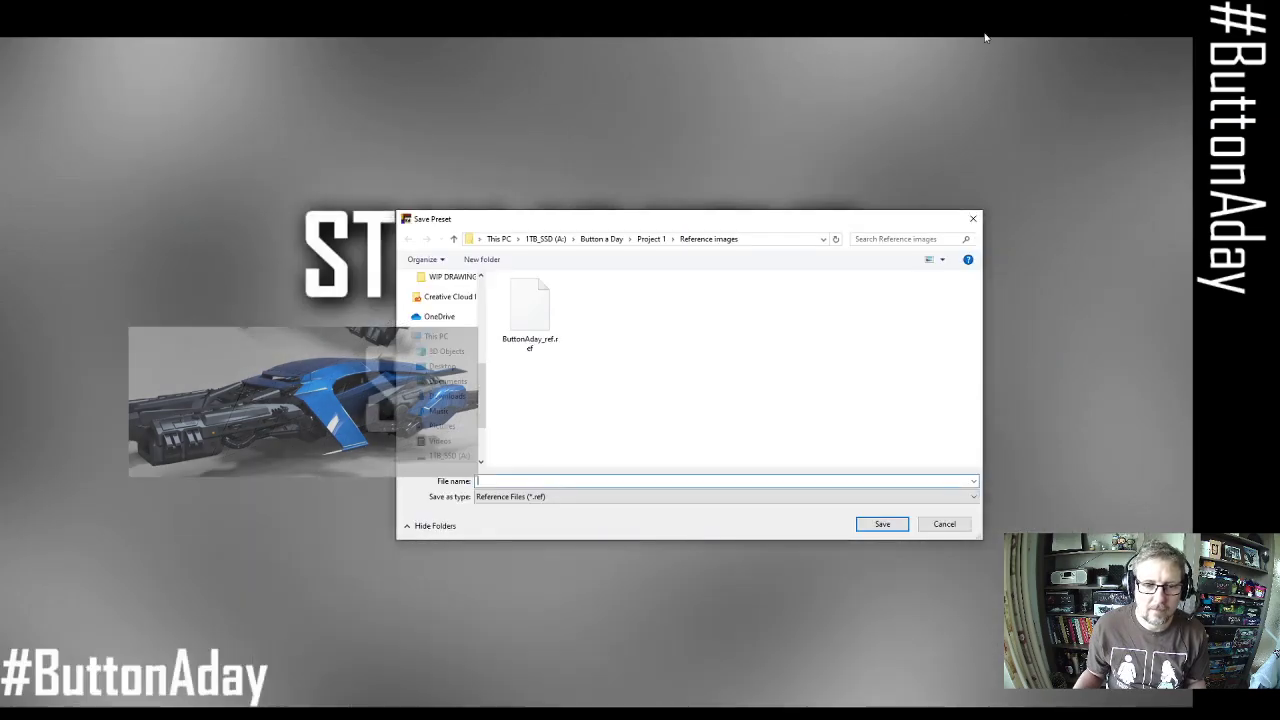
click(975, 215)
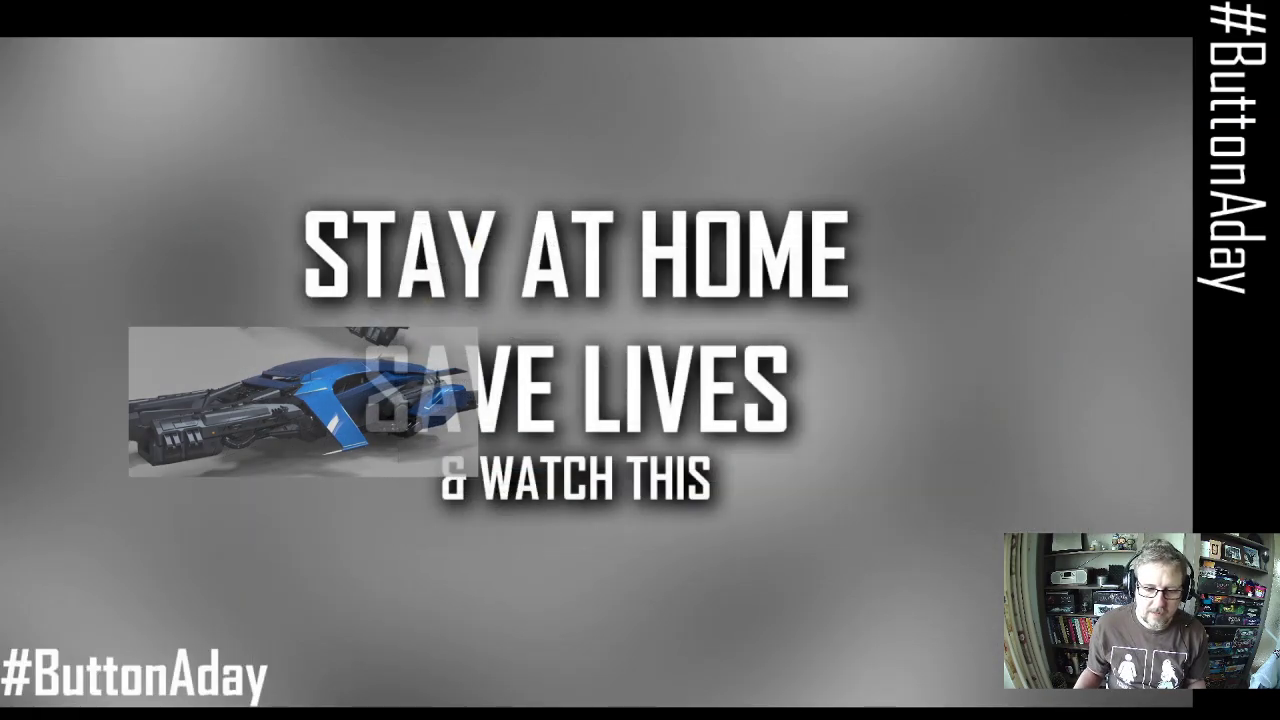
click(612, 718)
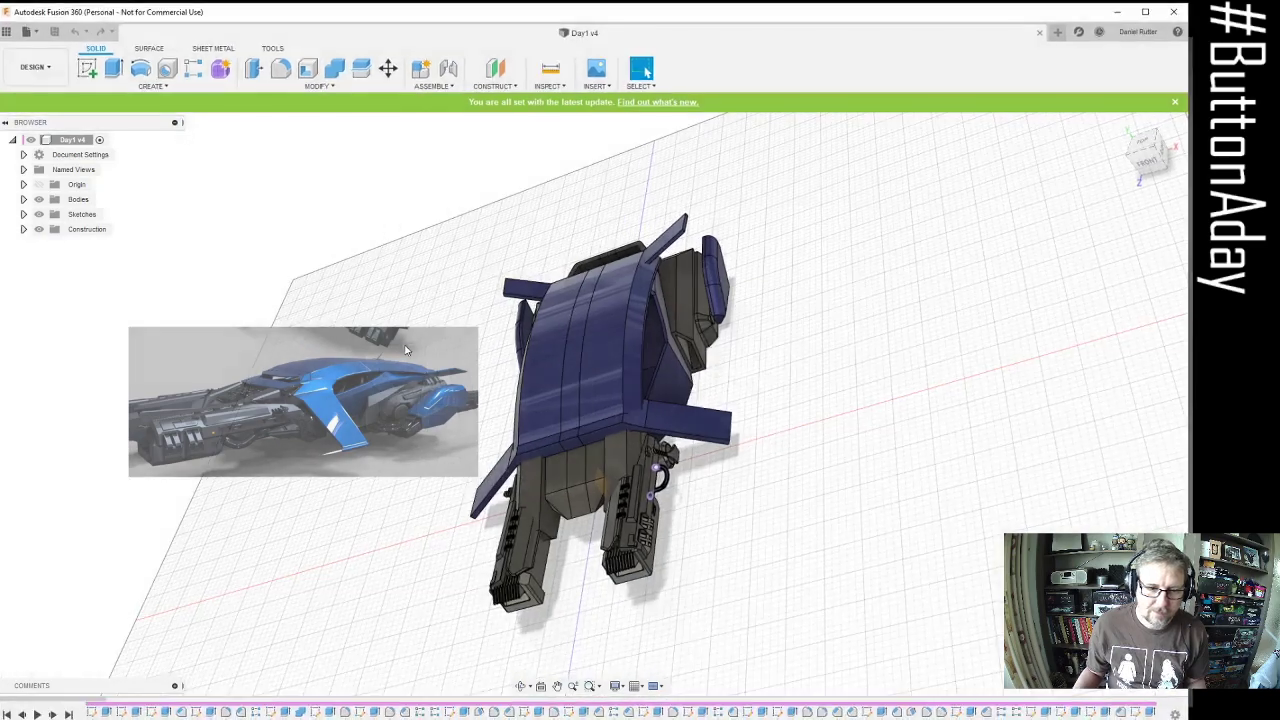
Roll the design history back to just before the final feature that mirrors the vehicle
shift+middle_drag(609, 367, 615, 398)
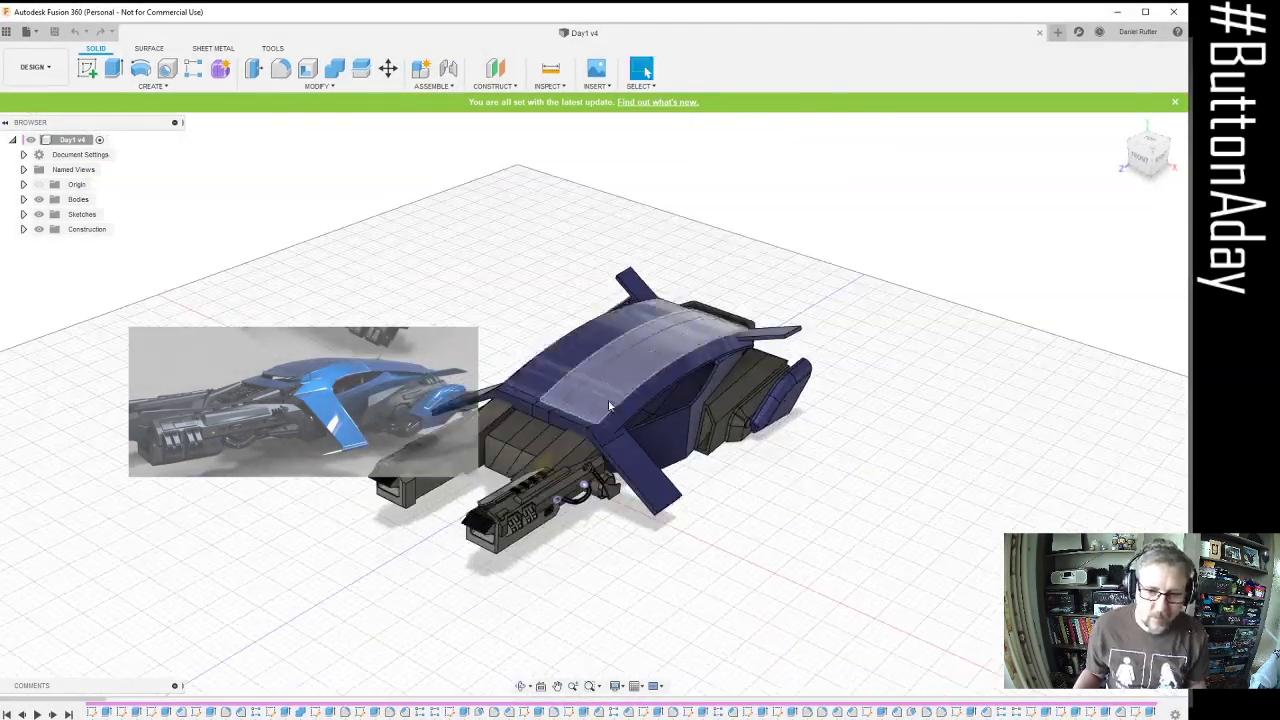
scroll(615, 398, up, 3)
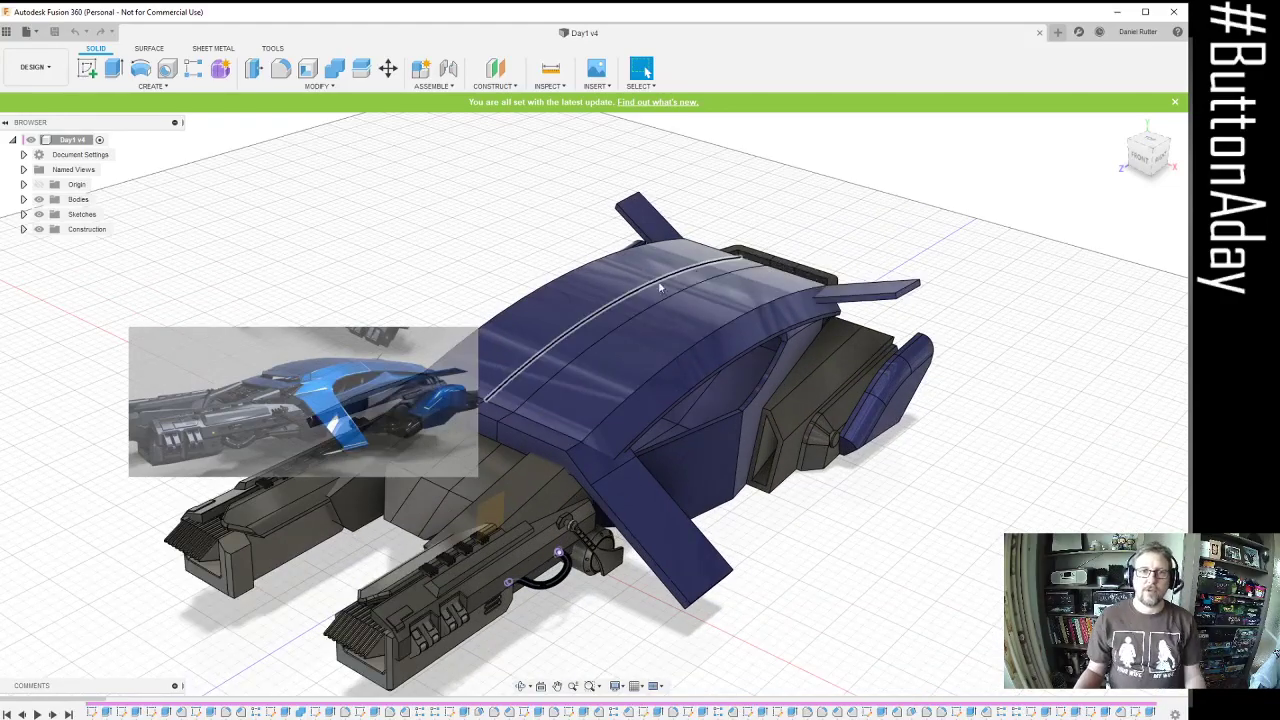
shift+middle_drag(742, 322, 650, 350)
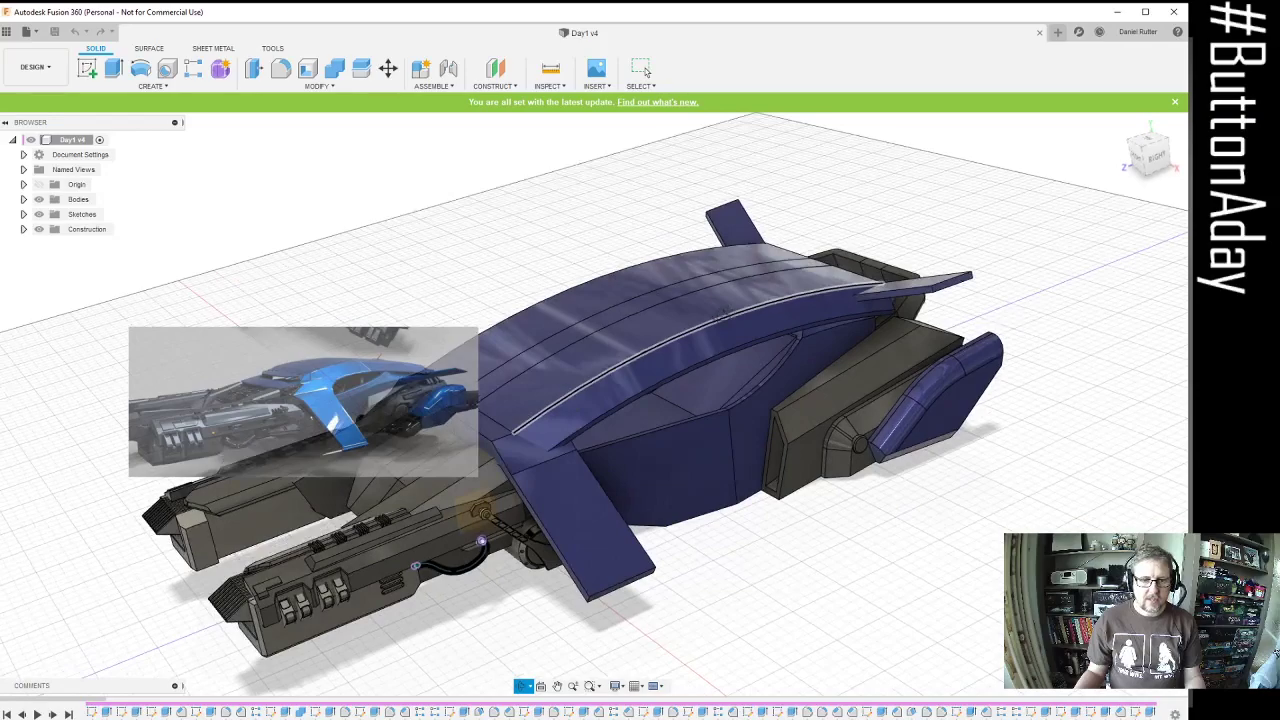
shift+middle_drag(722, 315, 720, 304)
middle_drag(622, 424, 645, 72)
shift+middle_drag(728, 393, 758, 406)
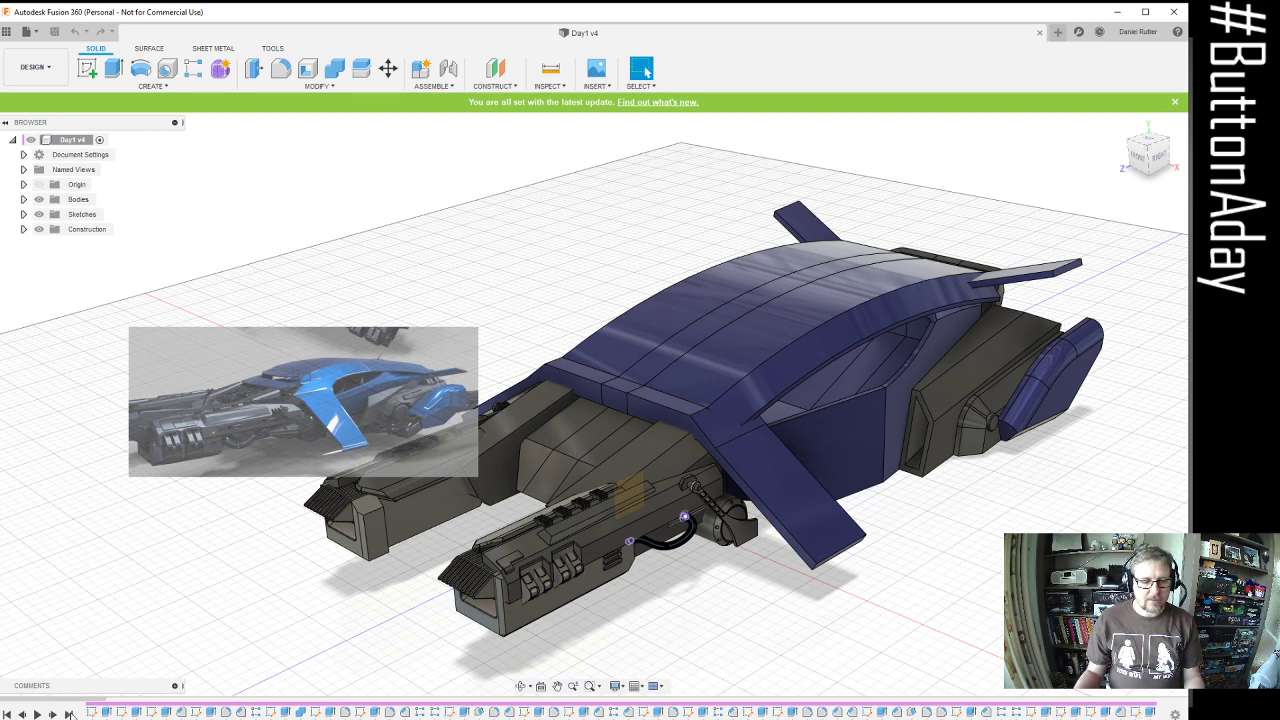
click(69, 713)
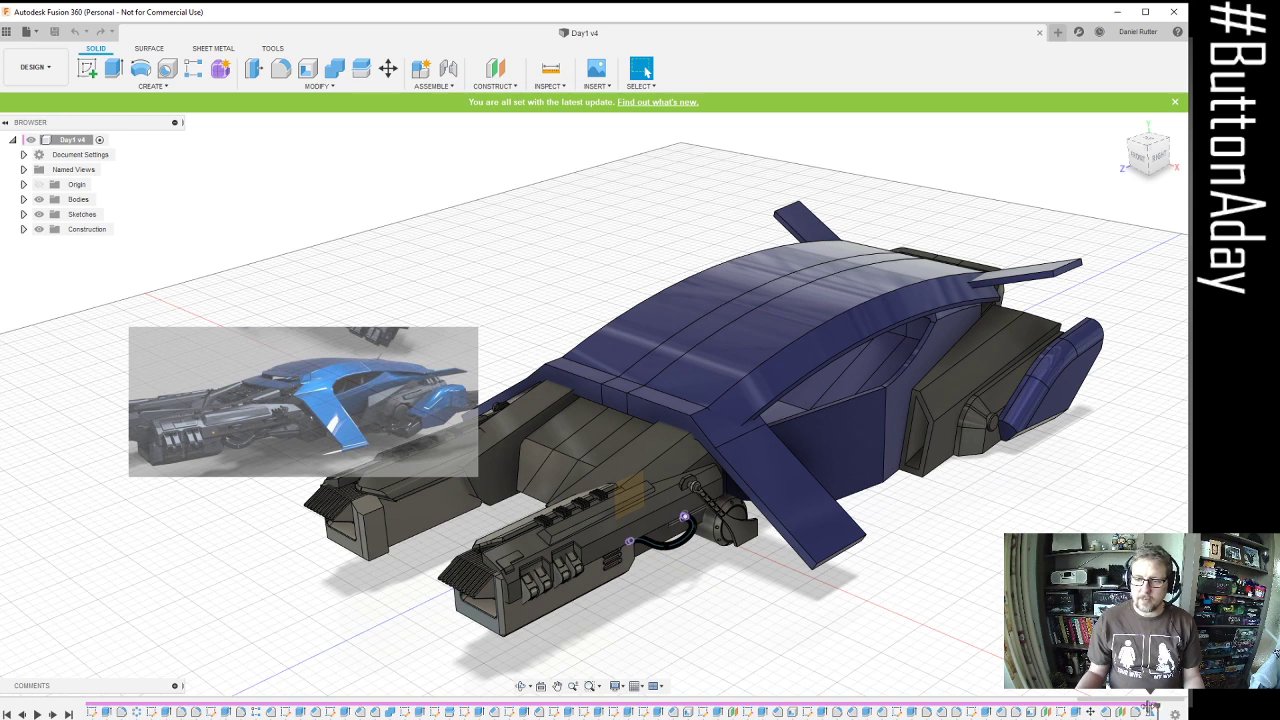
drag(1139, 710, 1142, 713)
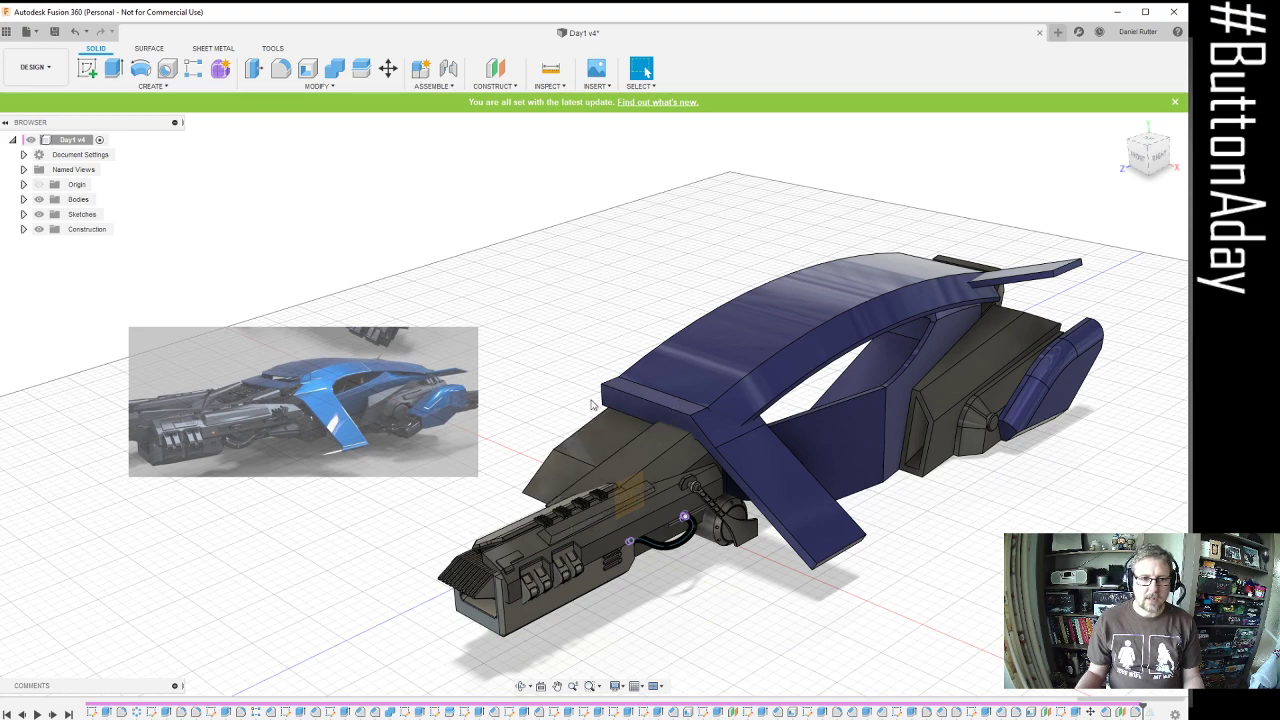
shift+middle_drag(614, 397, 606, 380)
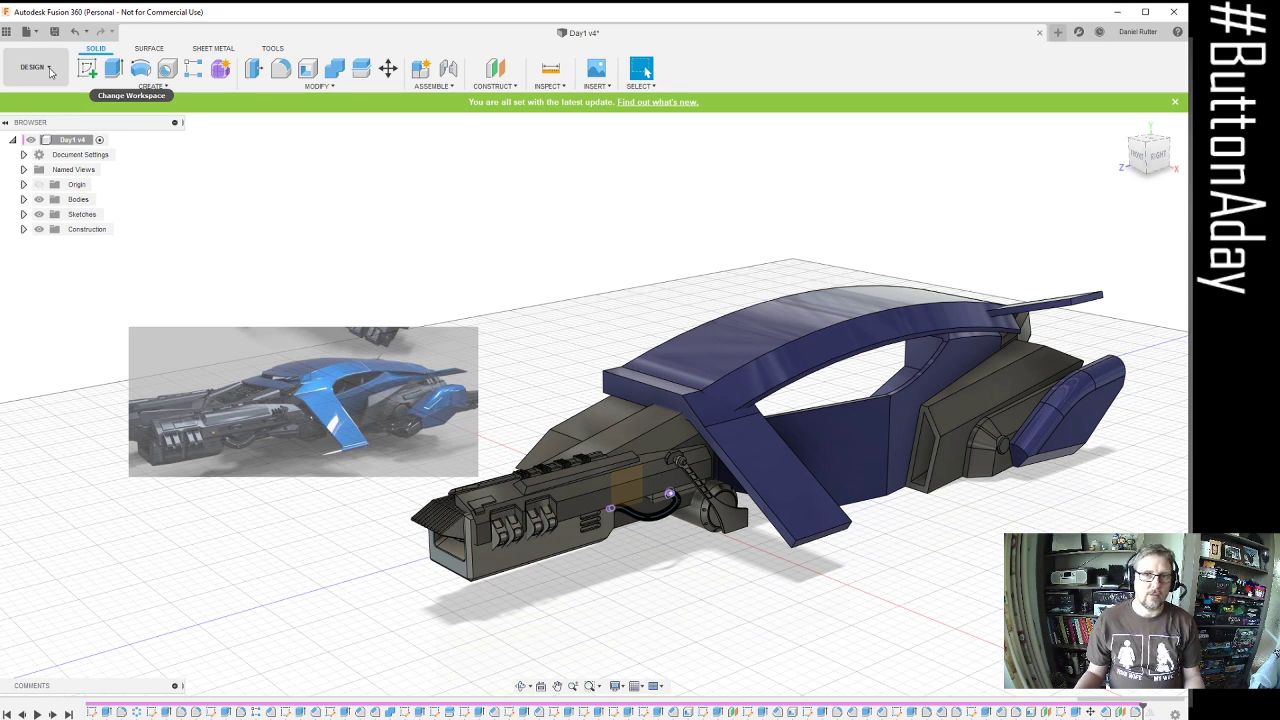
click(50, 72)
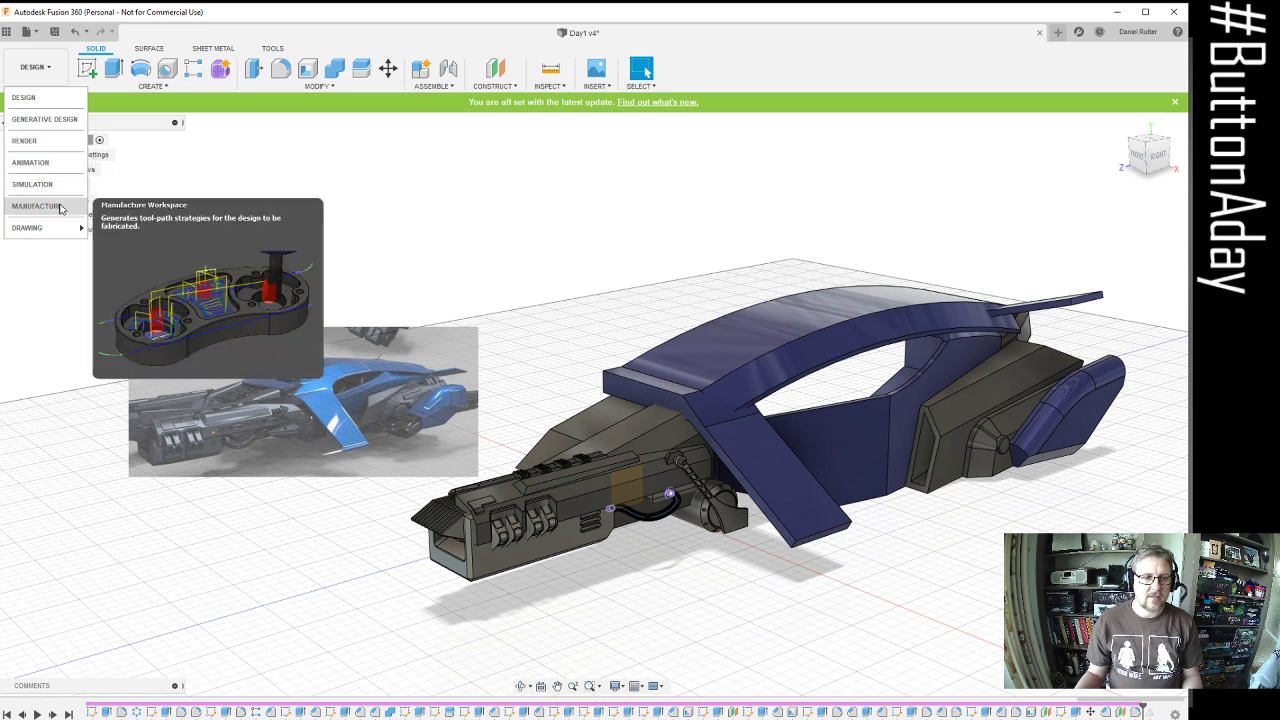
mouse_move(59, 228)
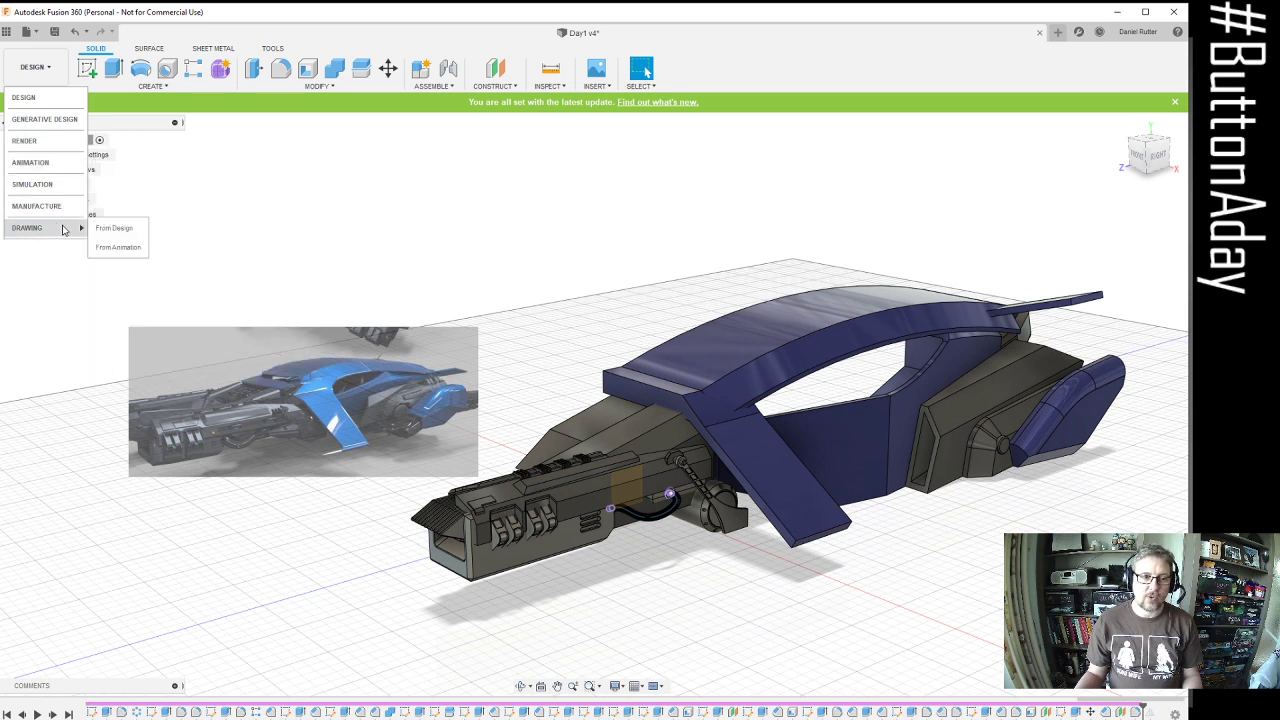
click(37, 68)
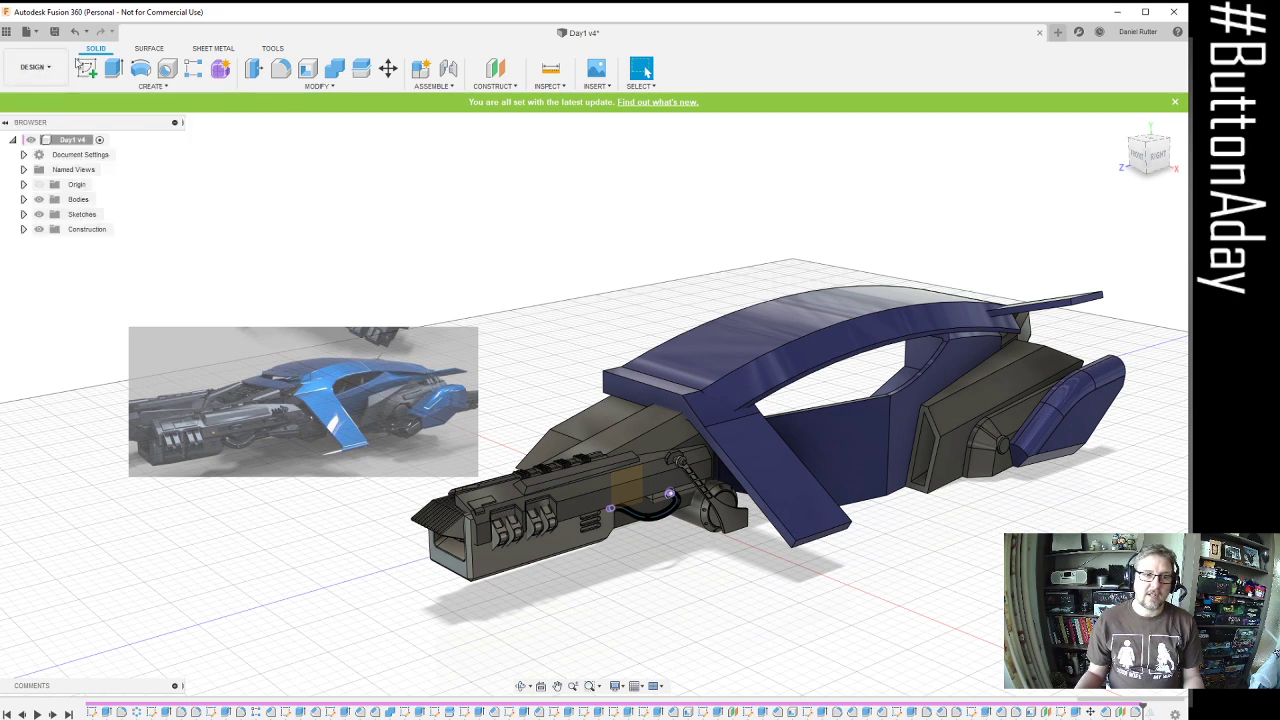
Switch to the surface modelling tools and look over the available surface creation commands
click(148, 50)
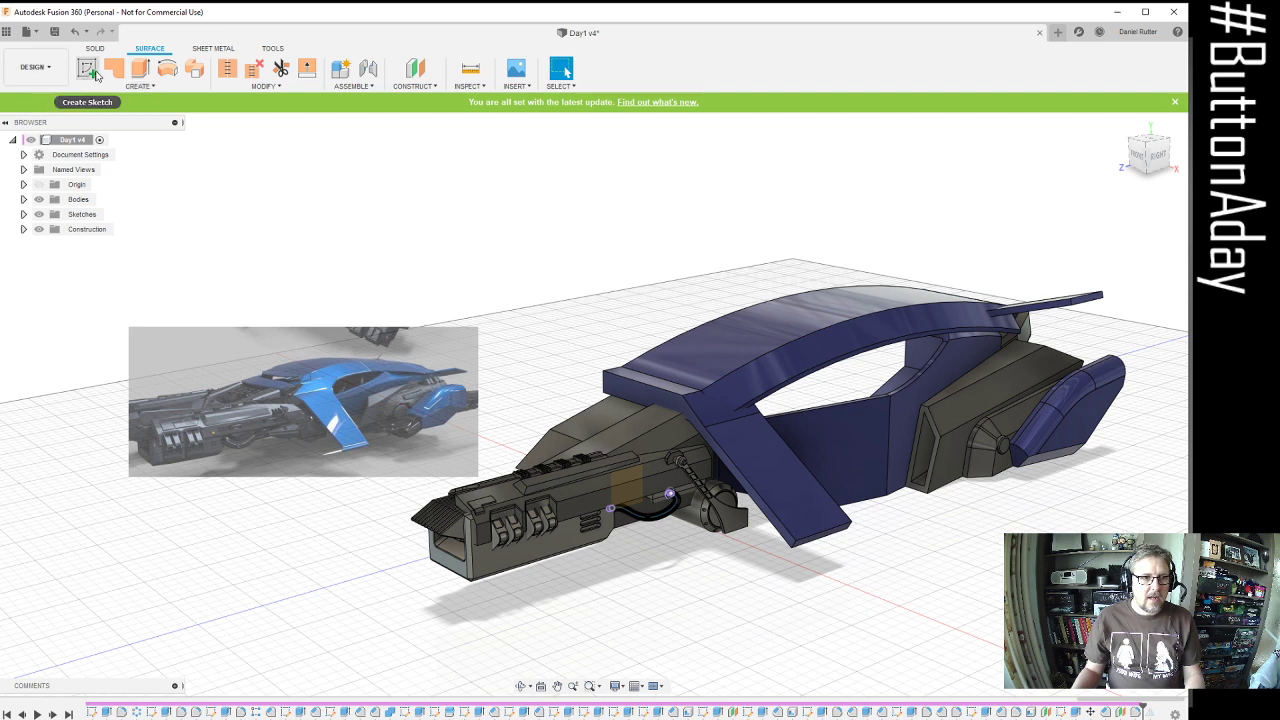
click(139, 86)
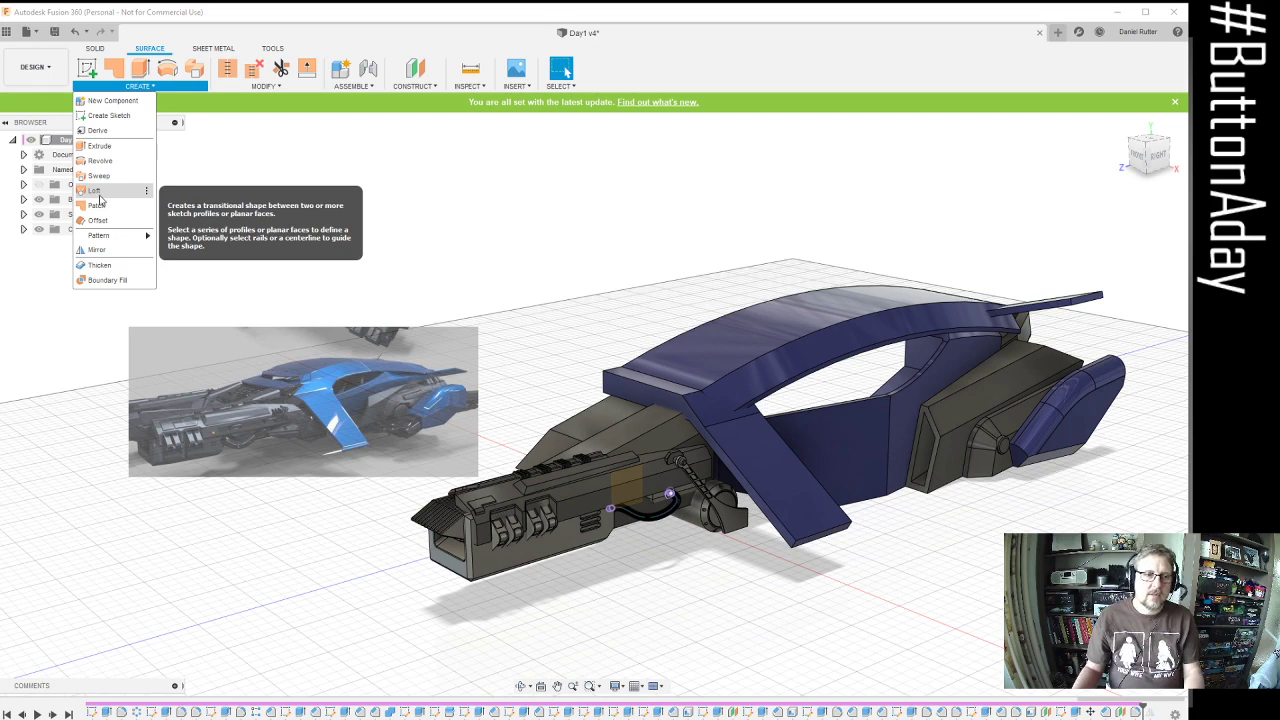
click(535, 266)
Create a construction plane offset -1700 mm from the front origin plane (XY), partway along the vehicle body
shift+middle_drag(730, 303, 570, 198)
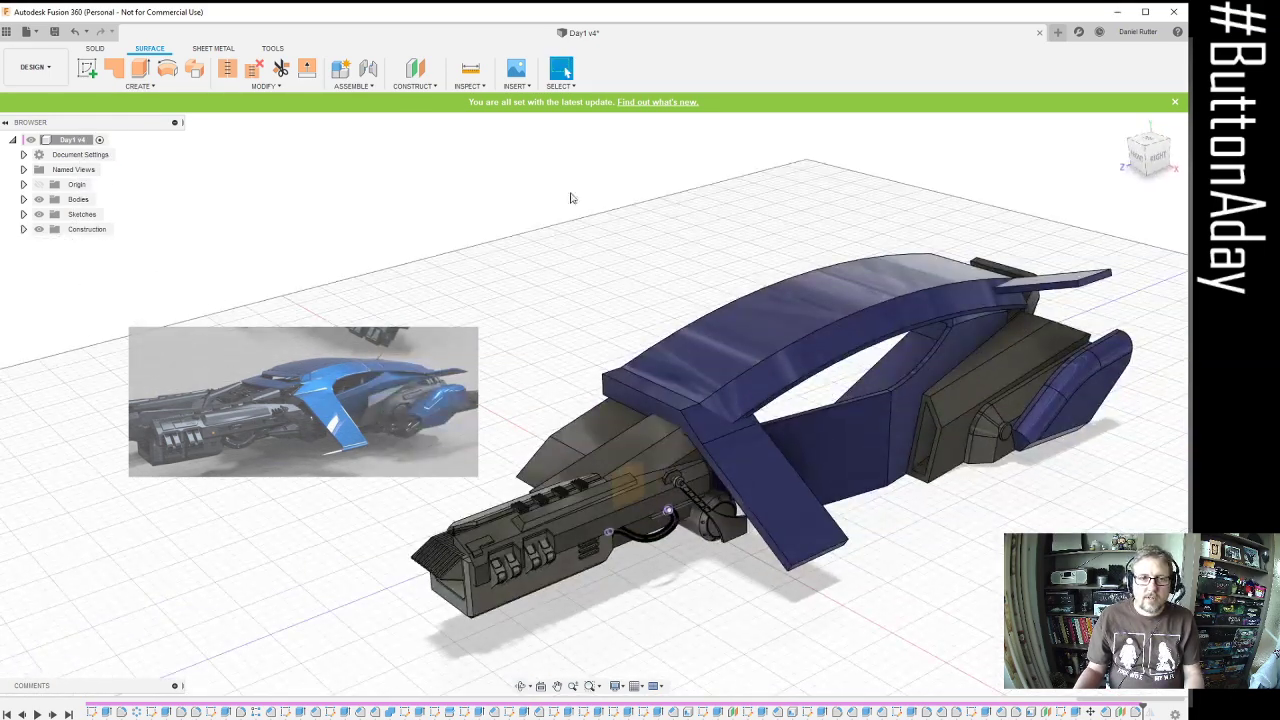
click(414, 74)
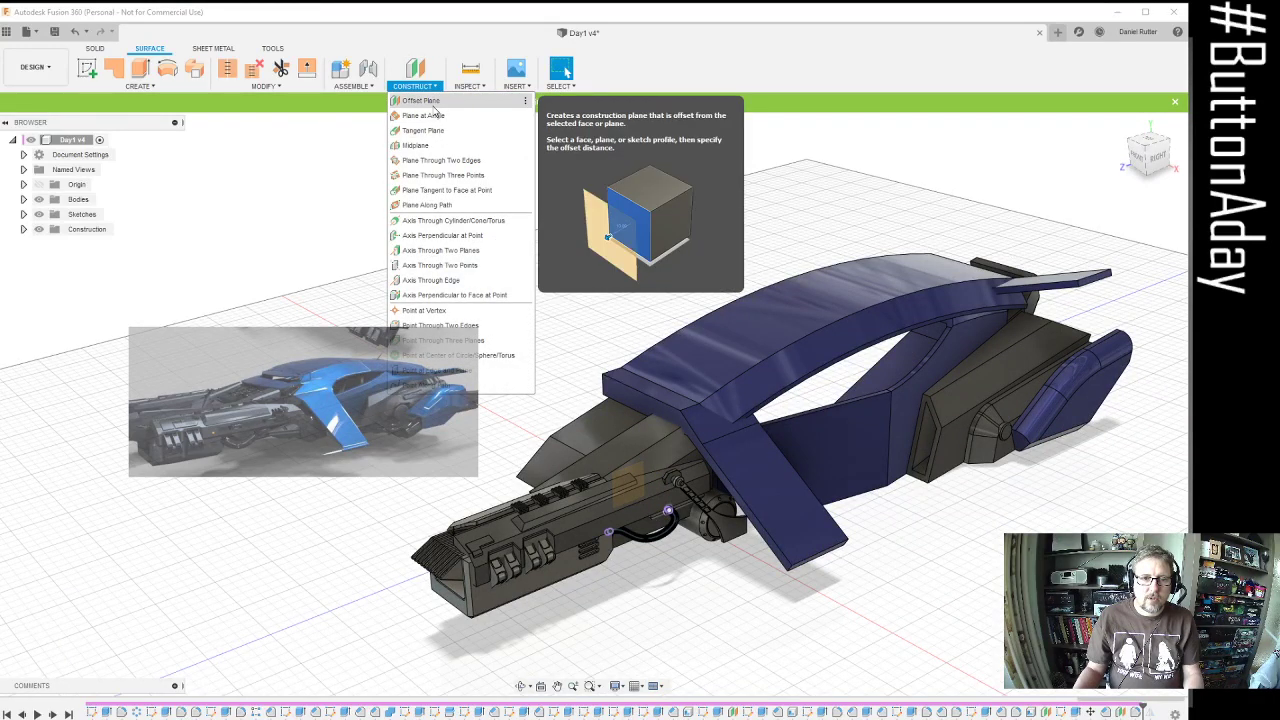
click(432, 104)
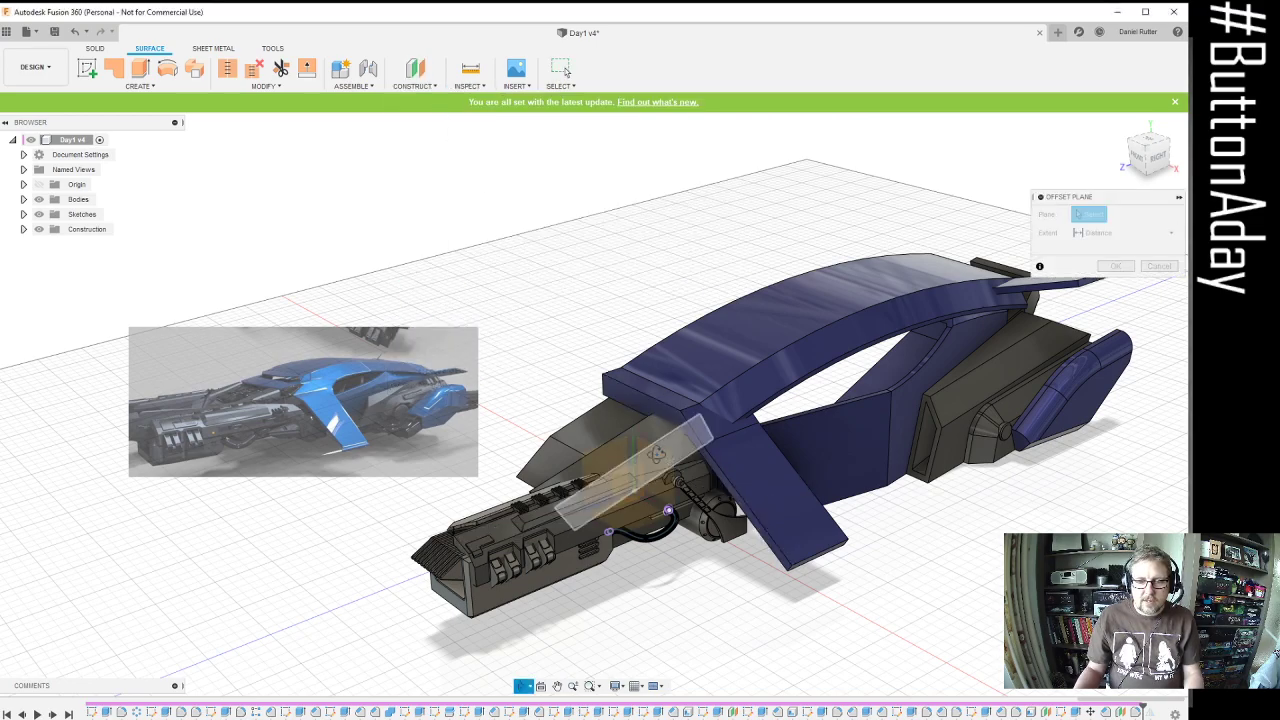
shift+middle_drag(671, 463, 753, 542)
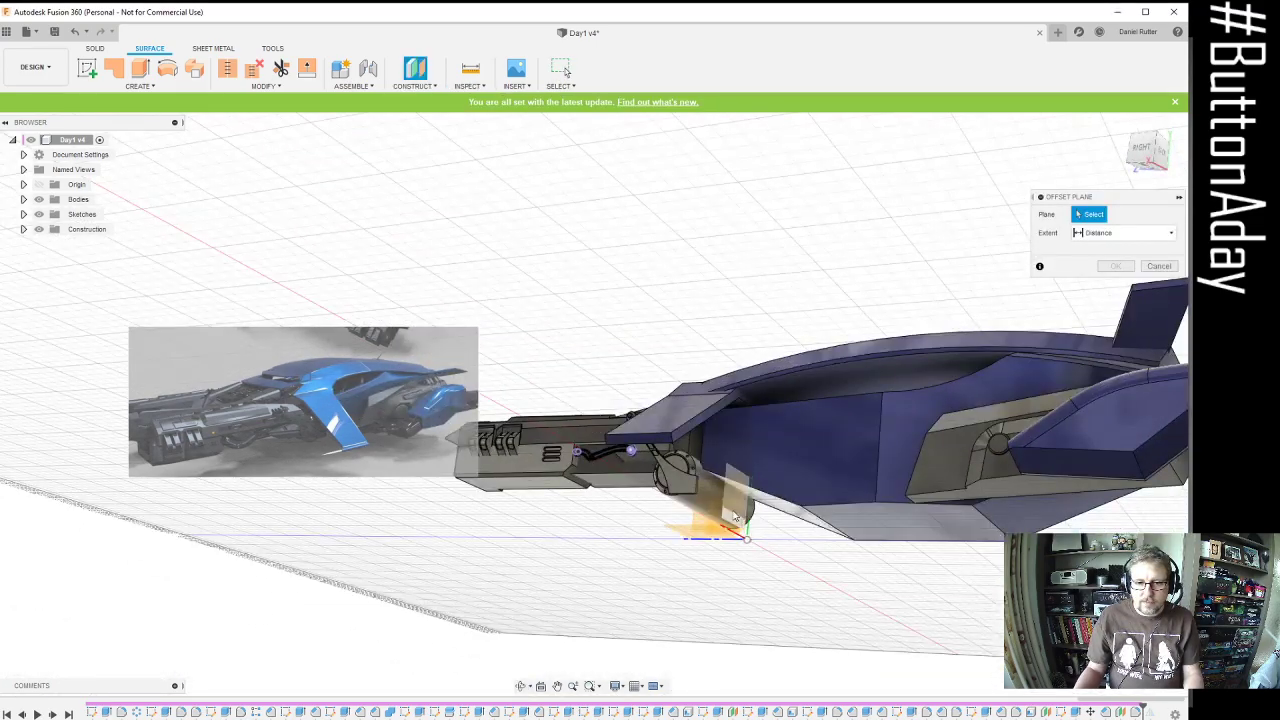
scroll(736, 516, up, 3)
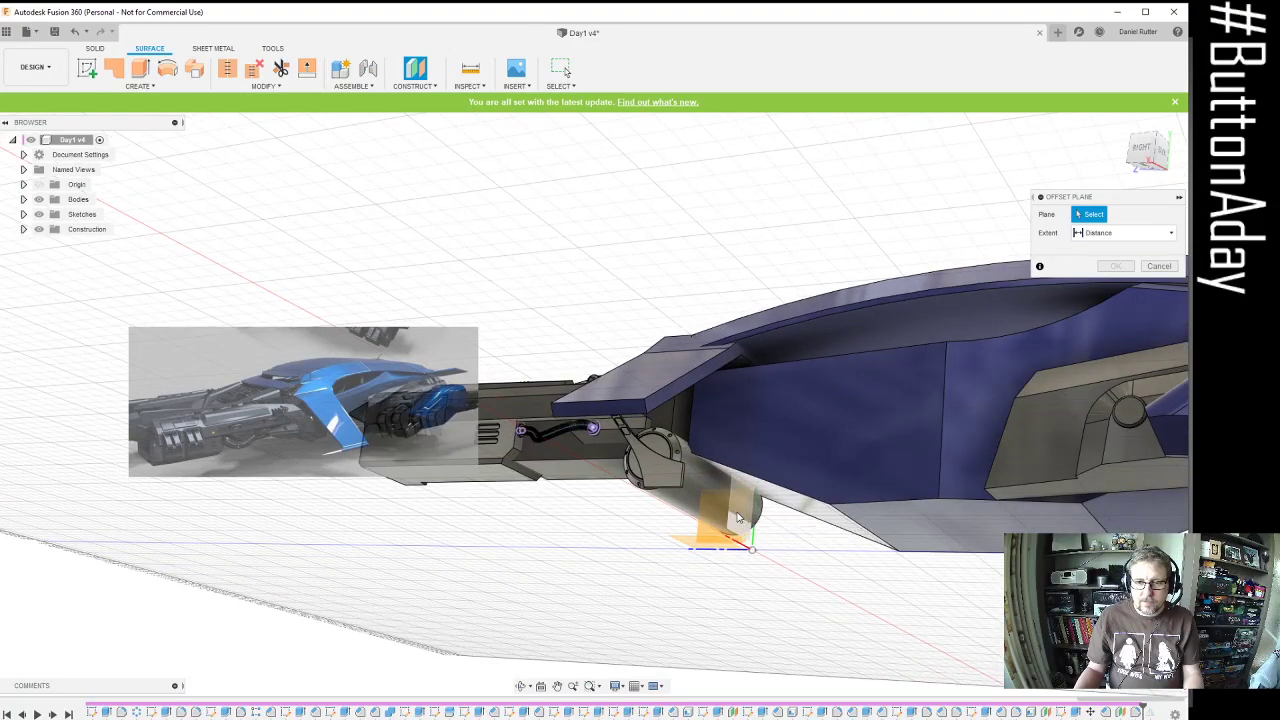
click(737, 516)
shift+middle_drag(737, 518, 705, 540)
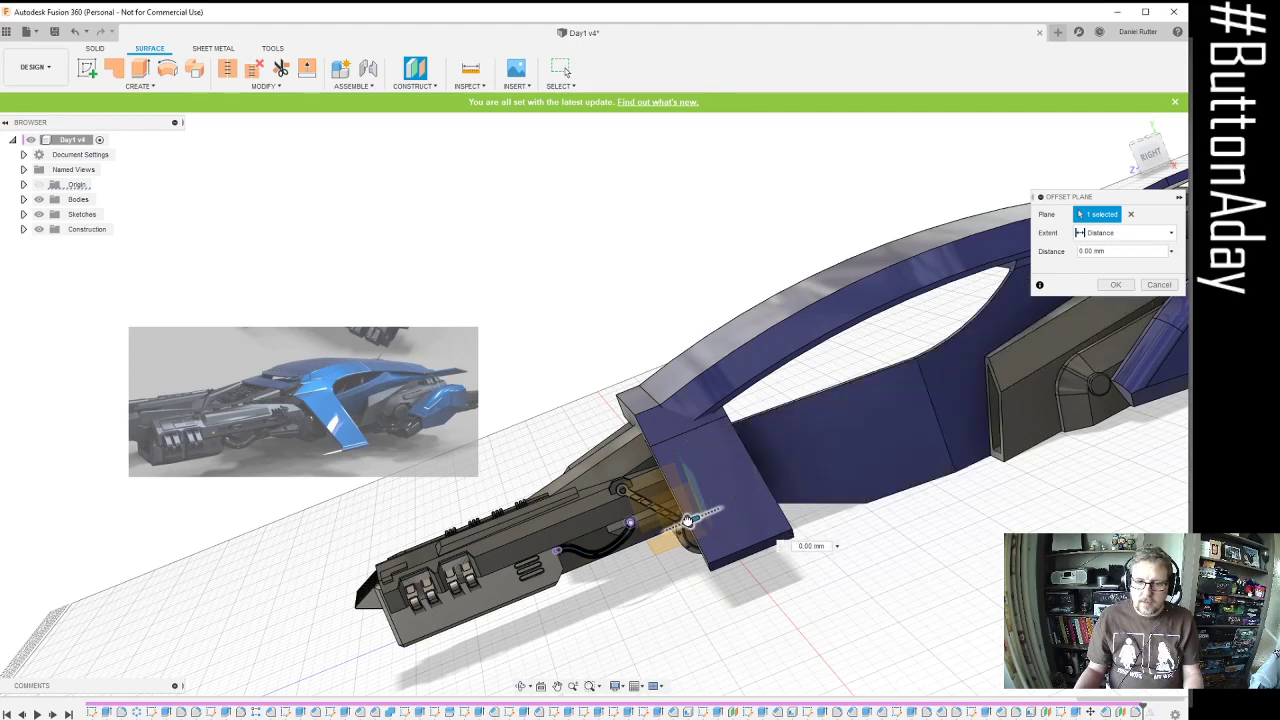
drag(688, 519, 872, 447)
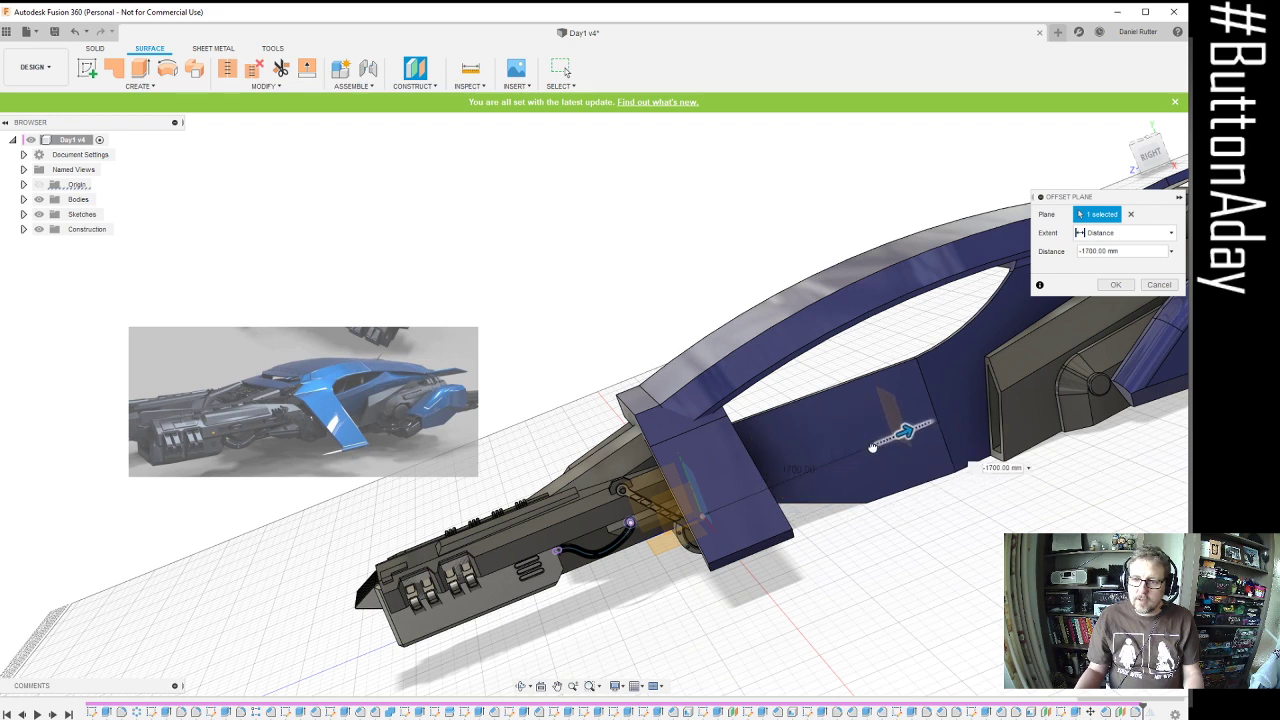
scroll(792, 463, down, 5)
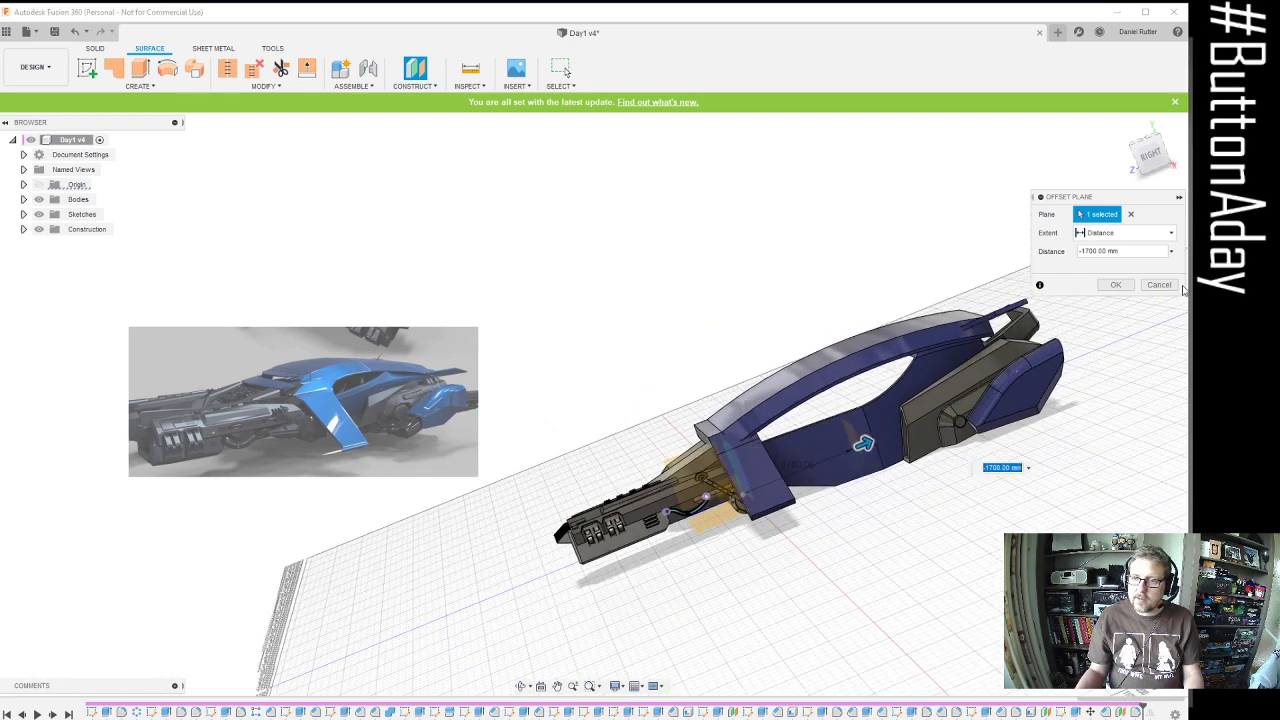
click(1116, 285)
Create a second construction plane offset -2500 mm from the mid-body construction plane, near the vehicle's rear
shift+middle_drag(860, 430, 770, 472)
scroll(901, 417, up, 5)
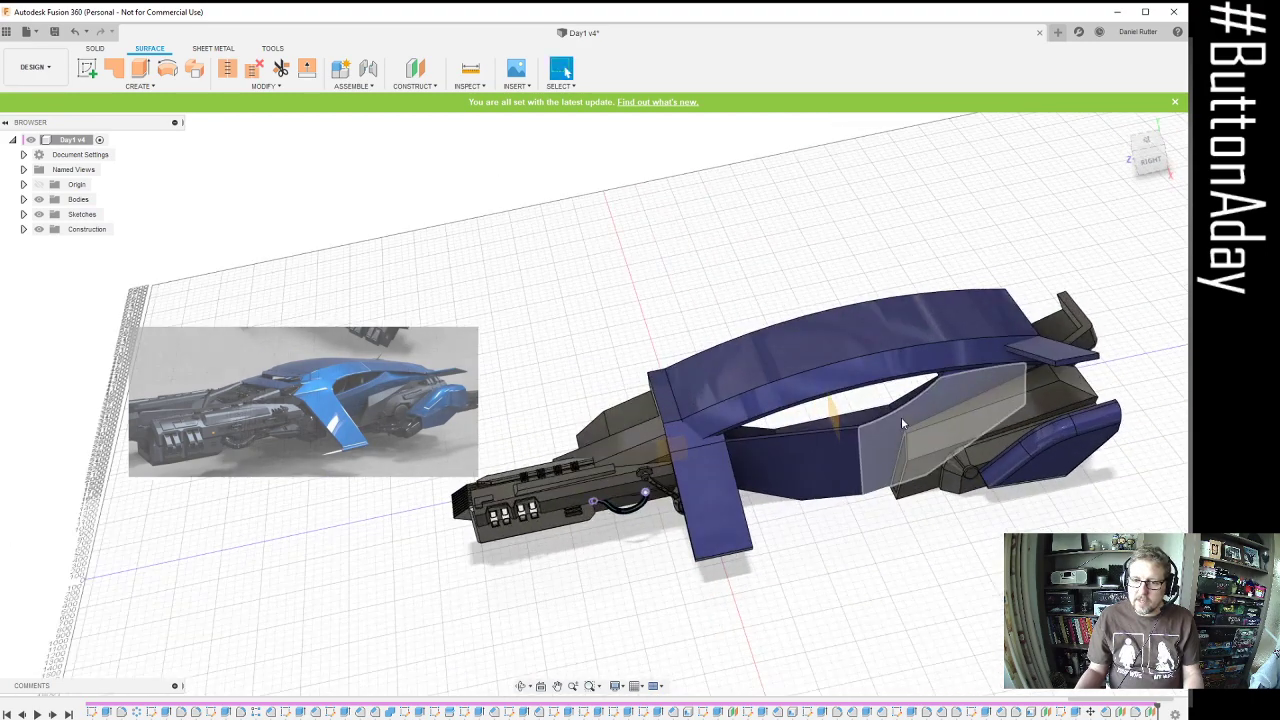
click(415, 86)
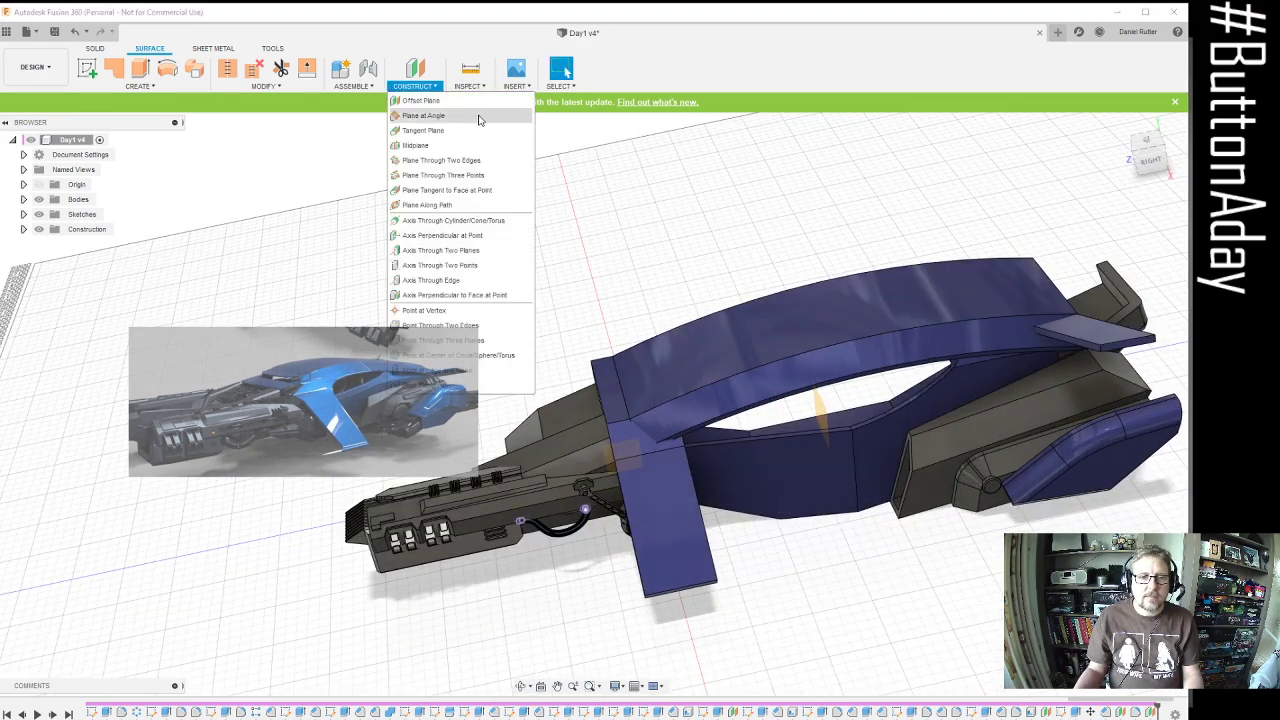
click(405, 101)
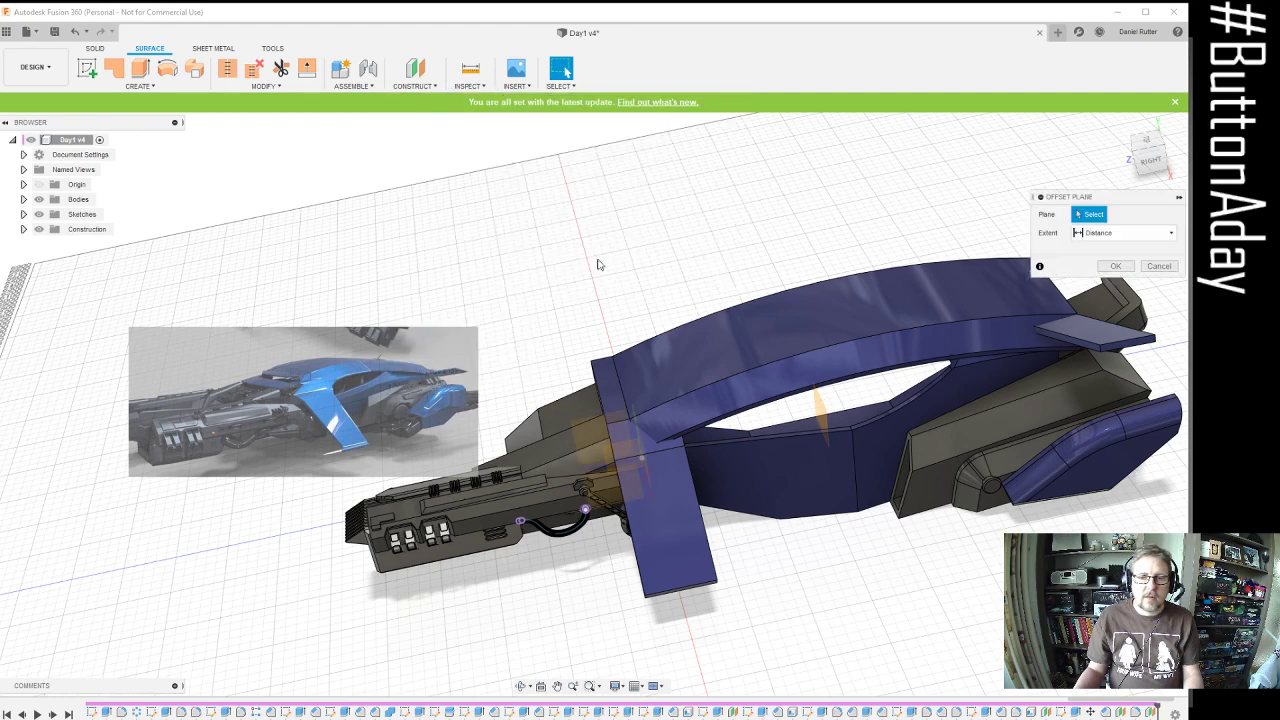
click(821, 410)
drag(805, 413, 1063, 362)
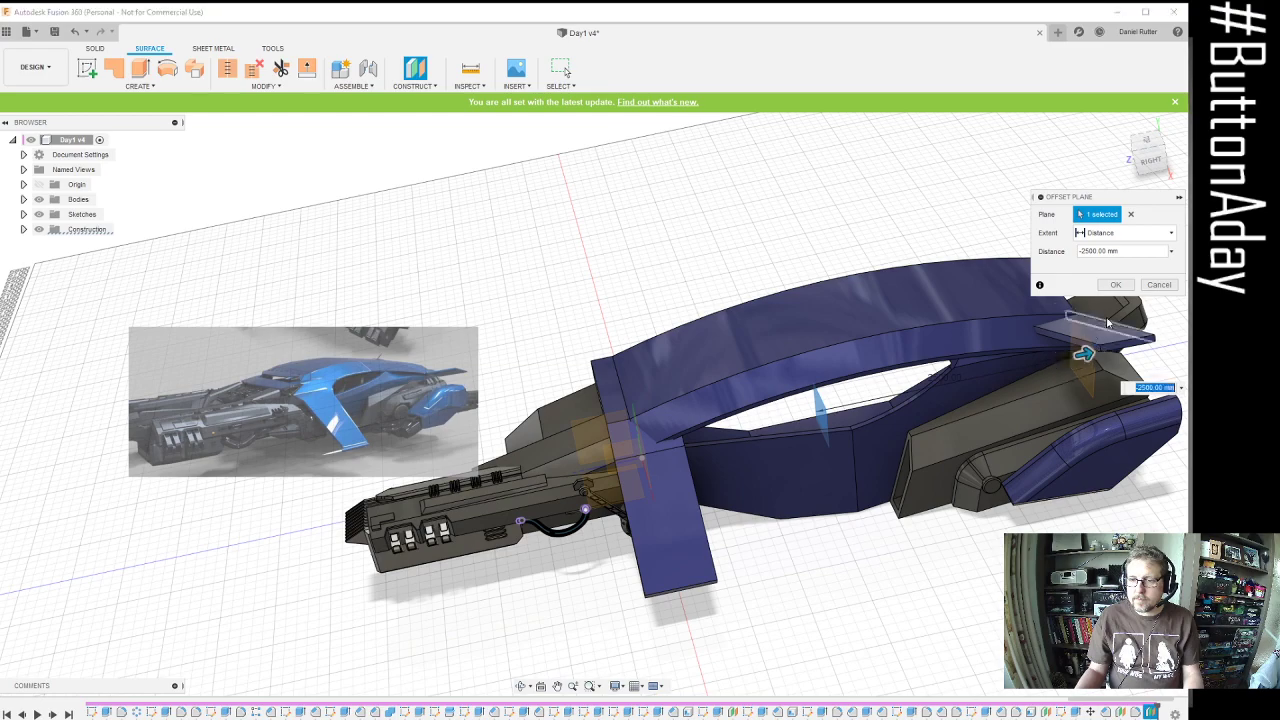
key(Return)
scroll(785, 393, down, 2)
scroll(784, 393, down, 1)
shift+middle_drag(784, 393, 747, 391)
scroll(746, 386, up, 4)
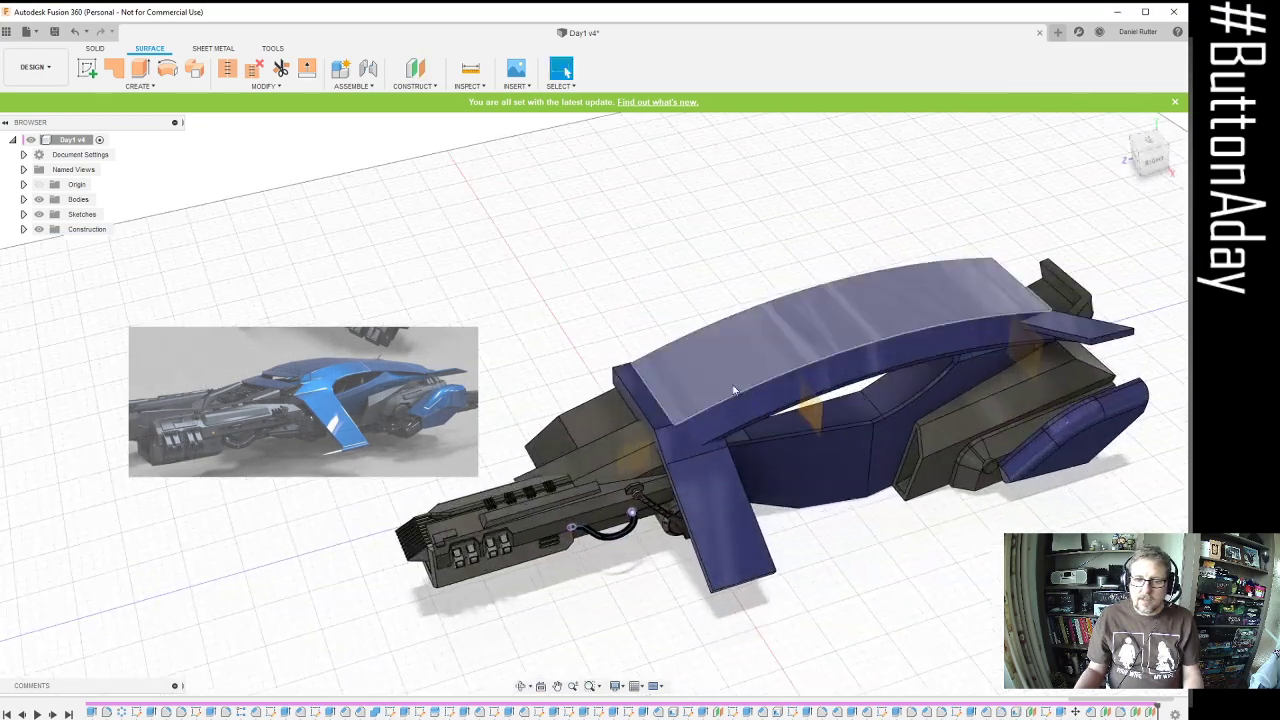
click(680, 382)
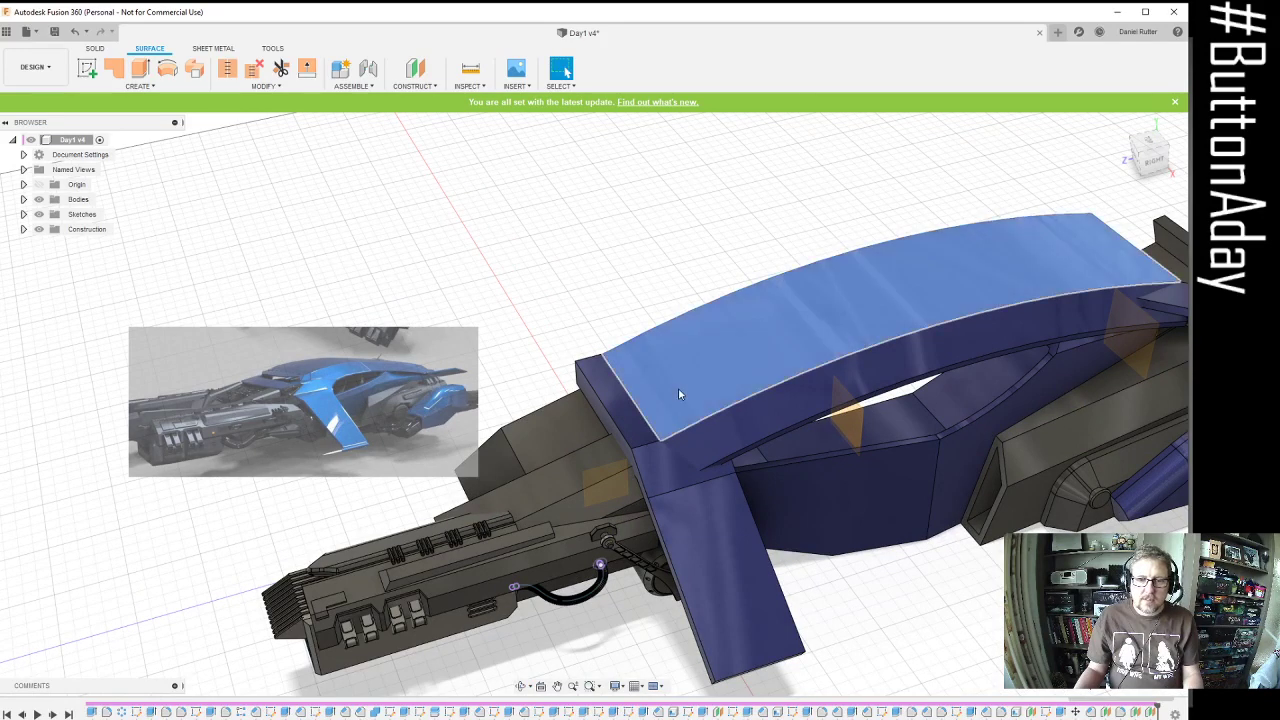
scroll(633, 437, down, 2)
shift+click(633, 437)
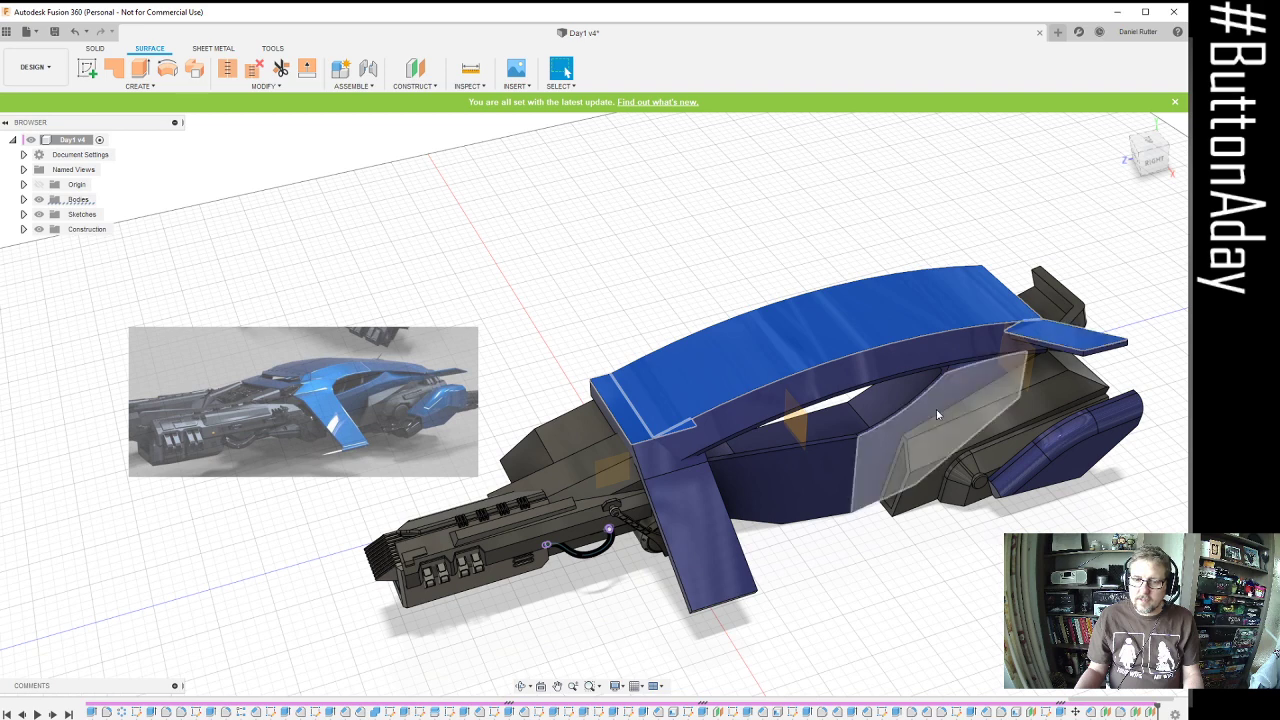
right_click(1066, 345)
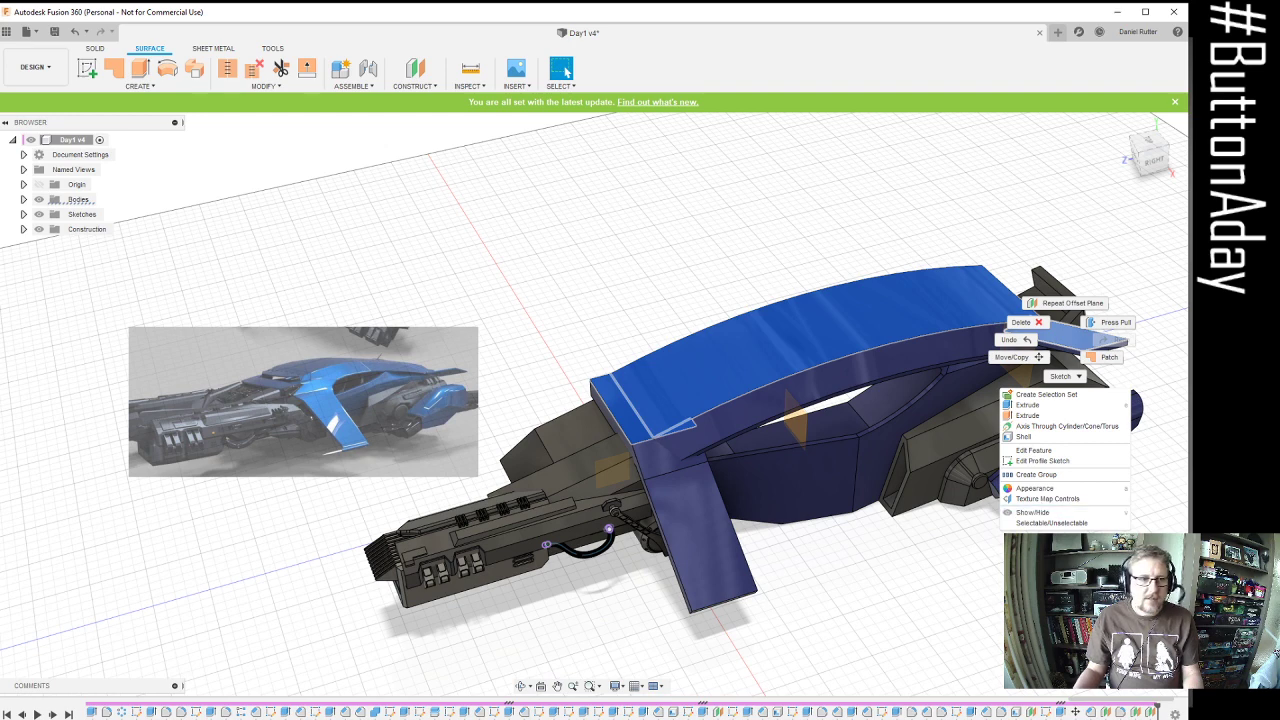
Isolate the curved roof, front wing and rear fin bodies (Body284, Body286 and Body291)
click(23, 200)
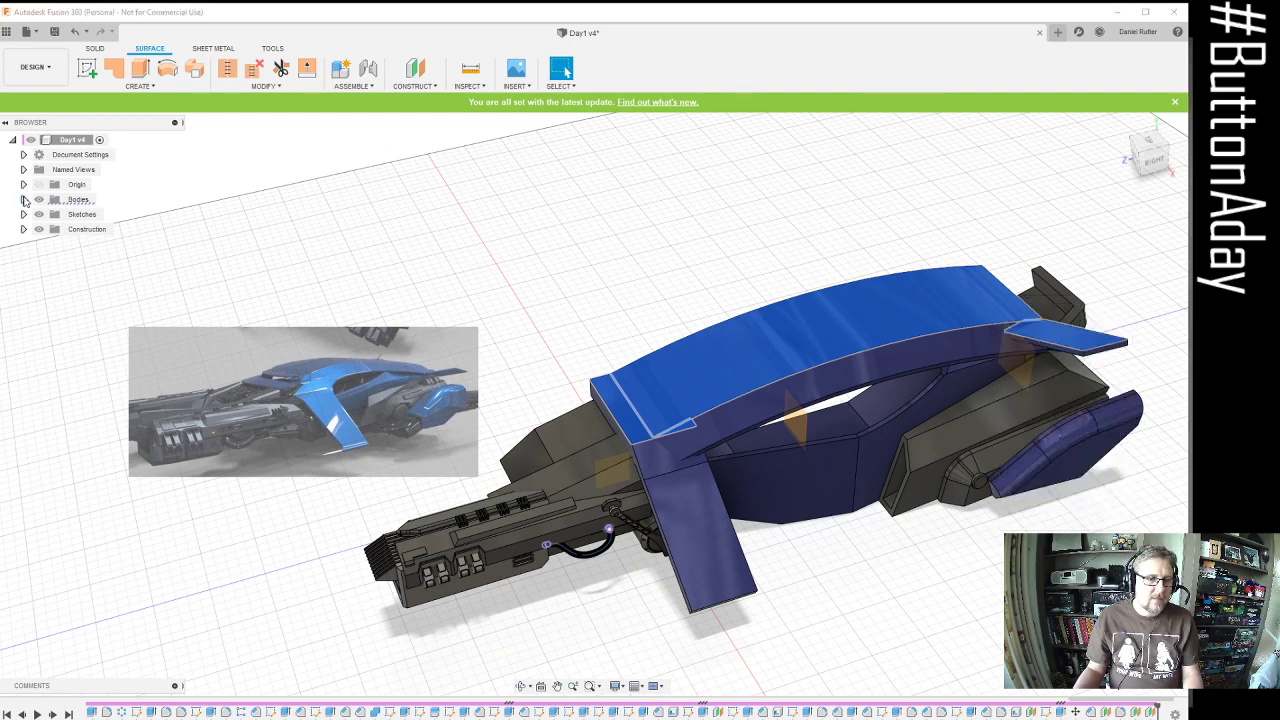
click(23, 200)
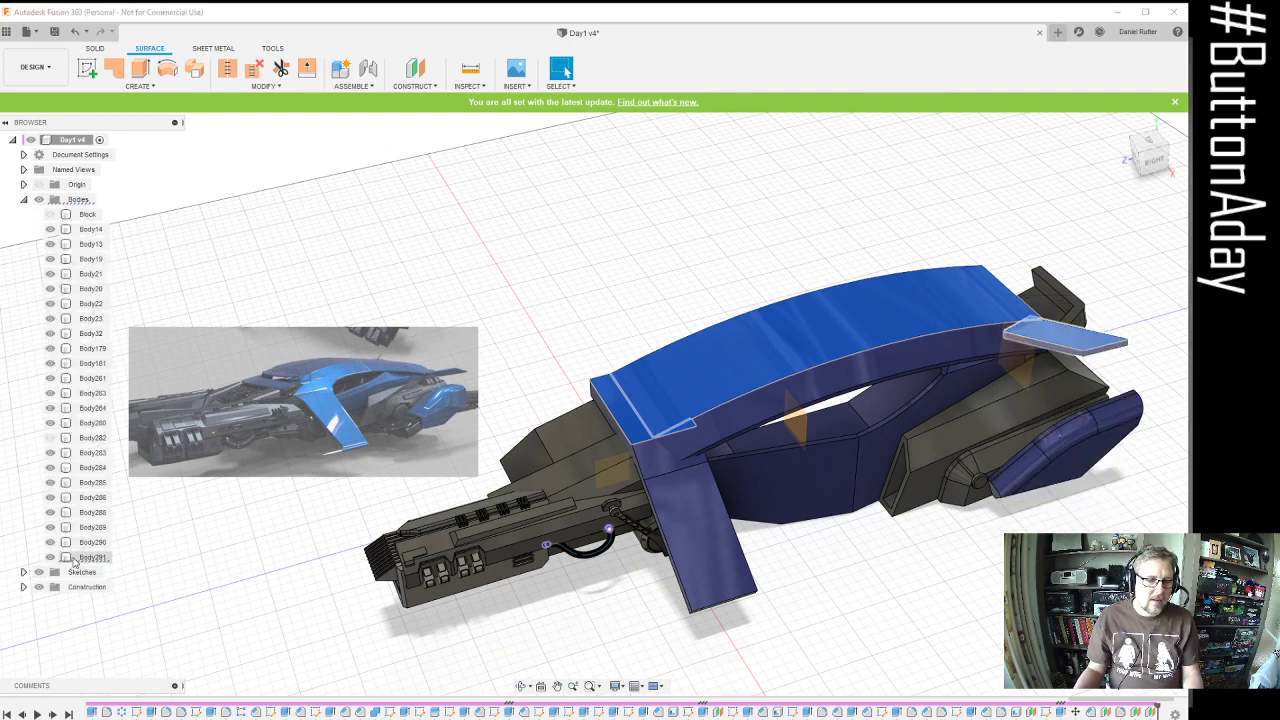
click(80, 557)
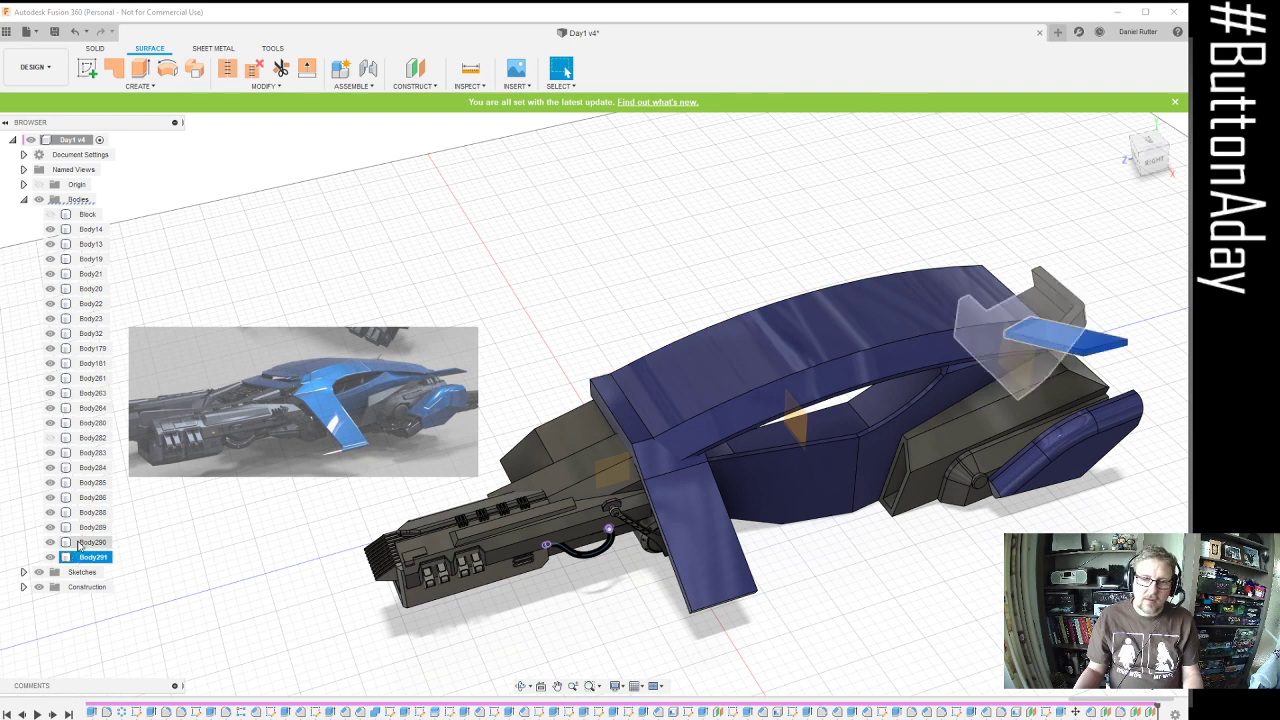
ctrl+click(86, 468)
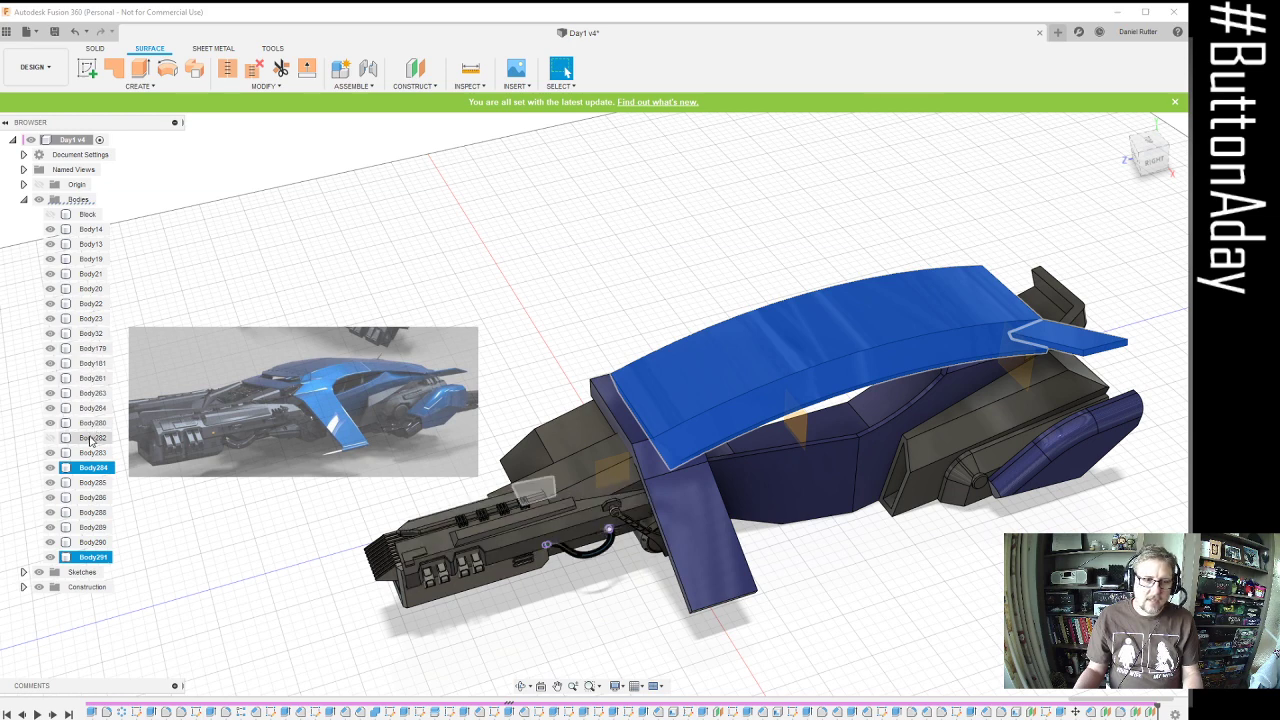
right_click(92, 498)
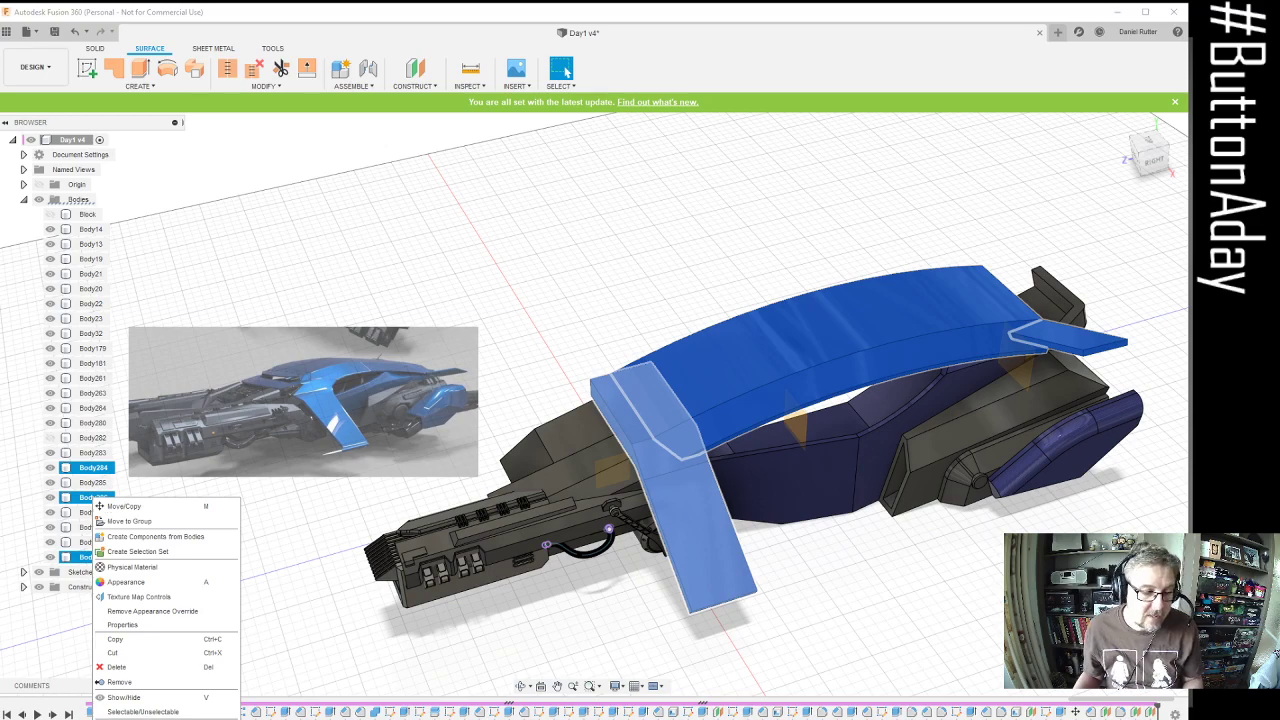
click(120, 719)
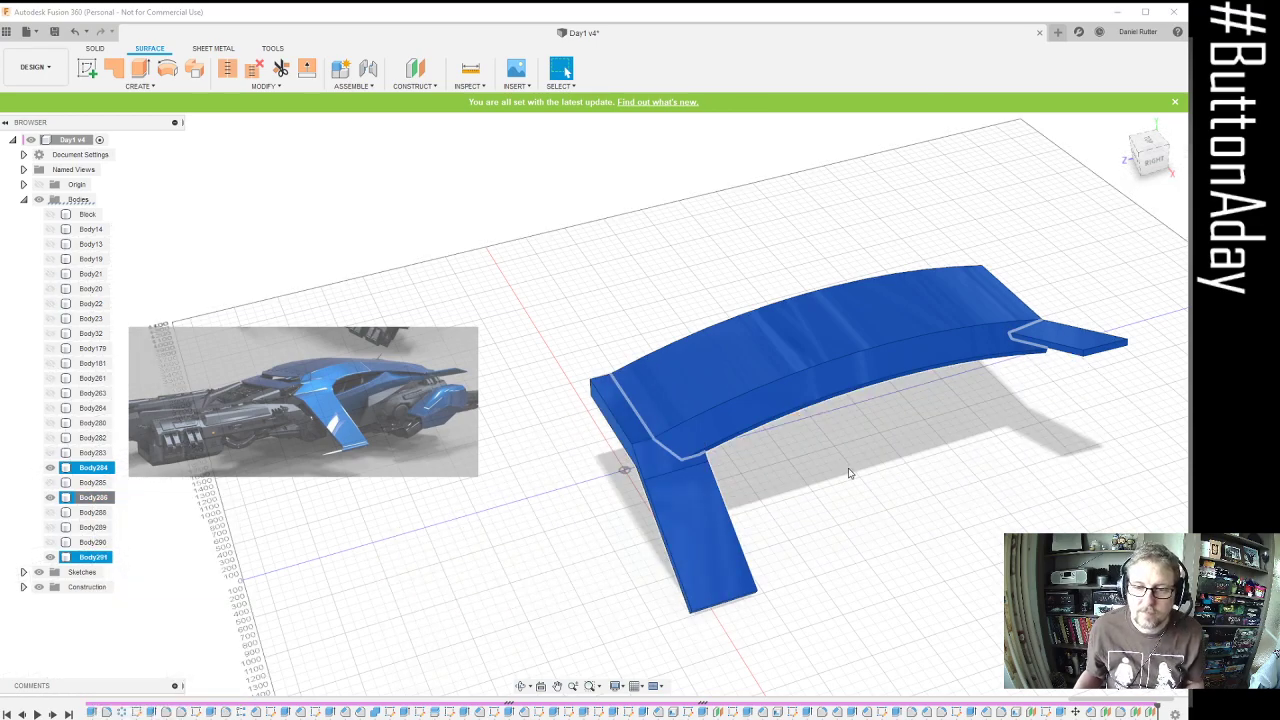
click(868, 512)
shift+middle_drag(815, 447, 824, 423)
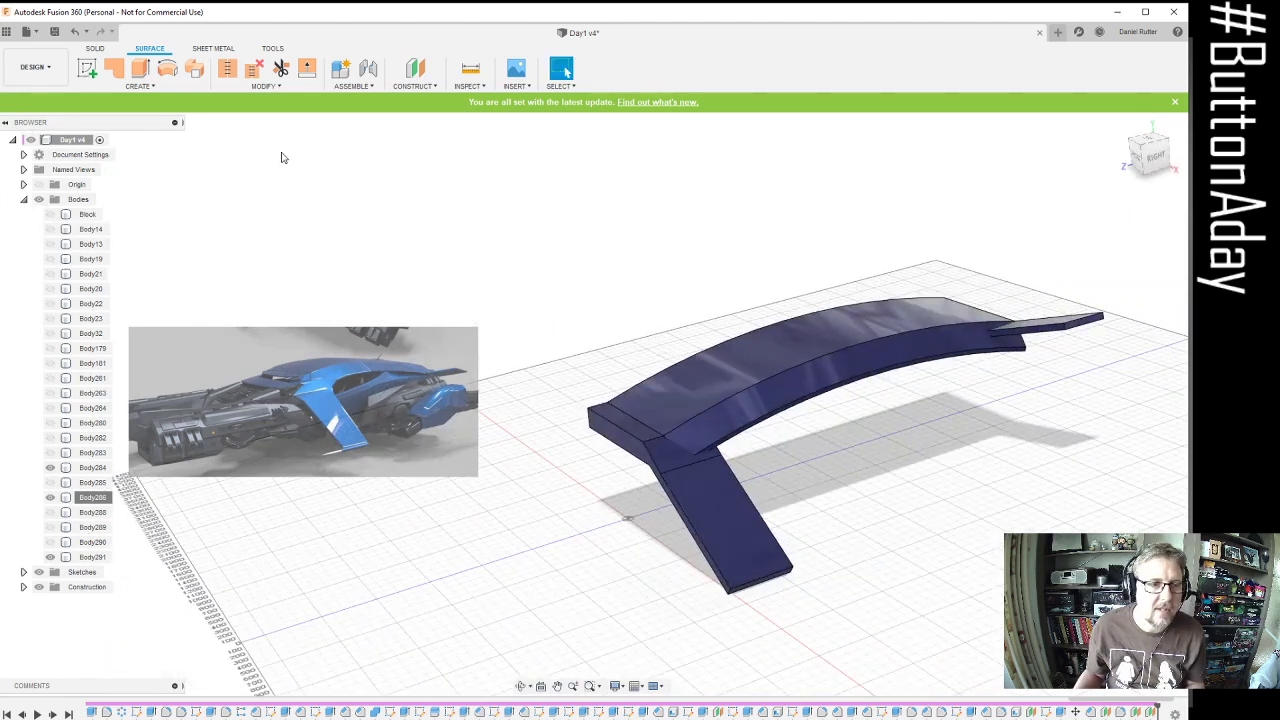
Sketch two connected lines on the front origin plane, from the centreline across the front piece's upper edge to its corner and down to the wing tip
click(87, 68)
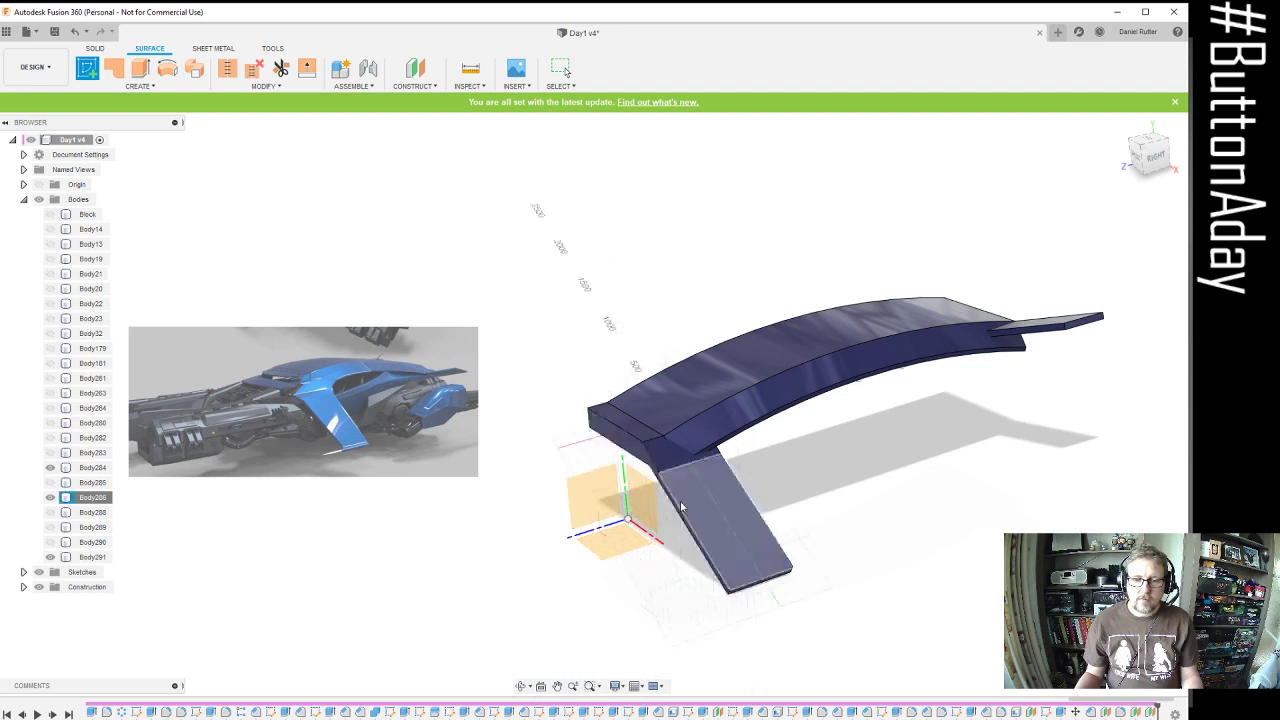
click(648, 498)
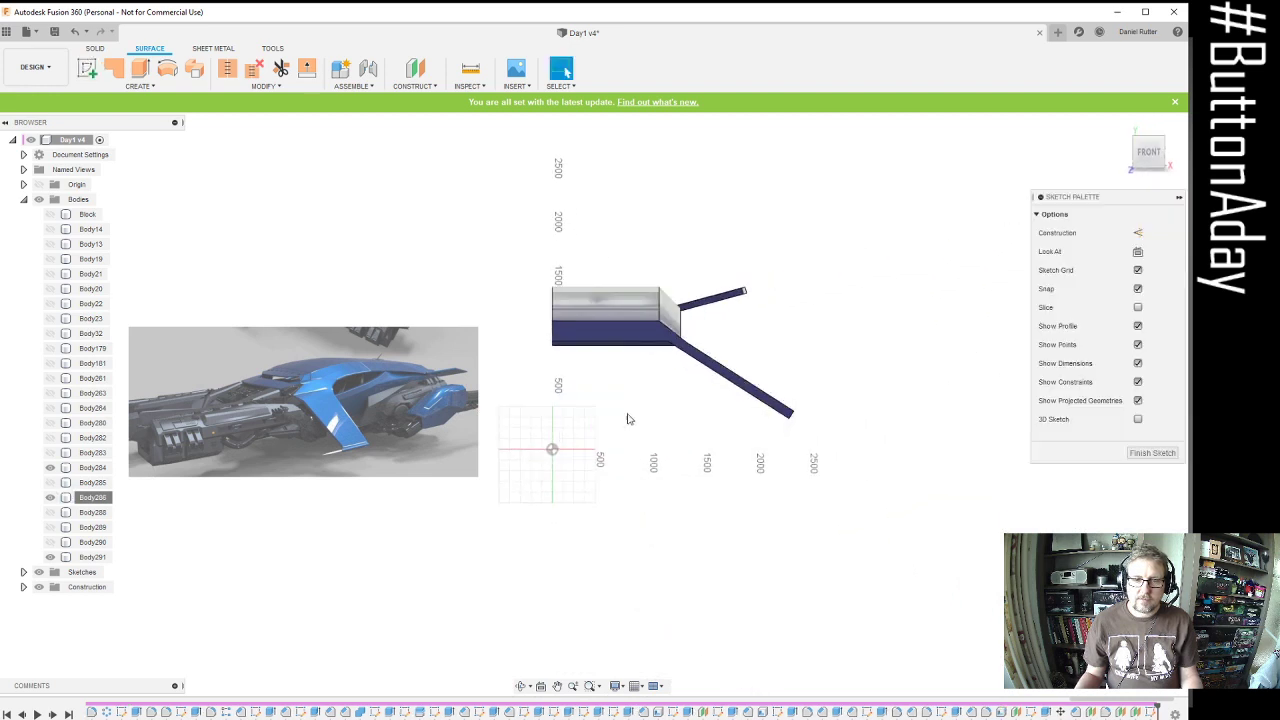
scroll(626, 330, up, 5)
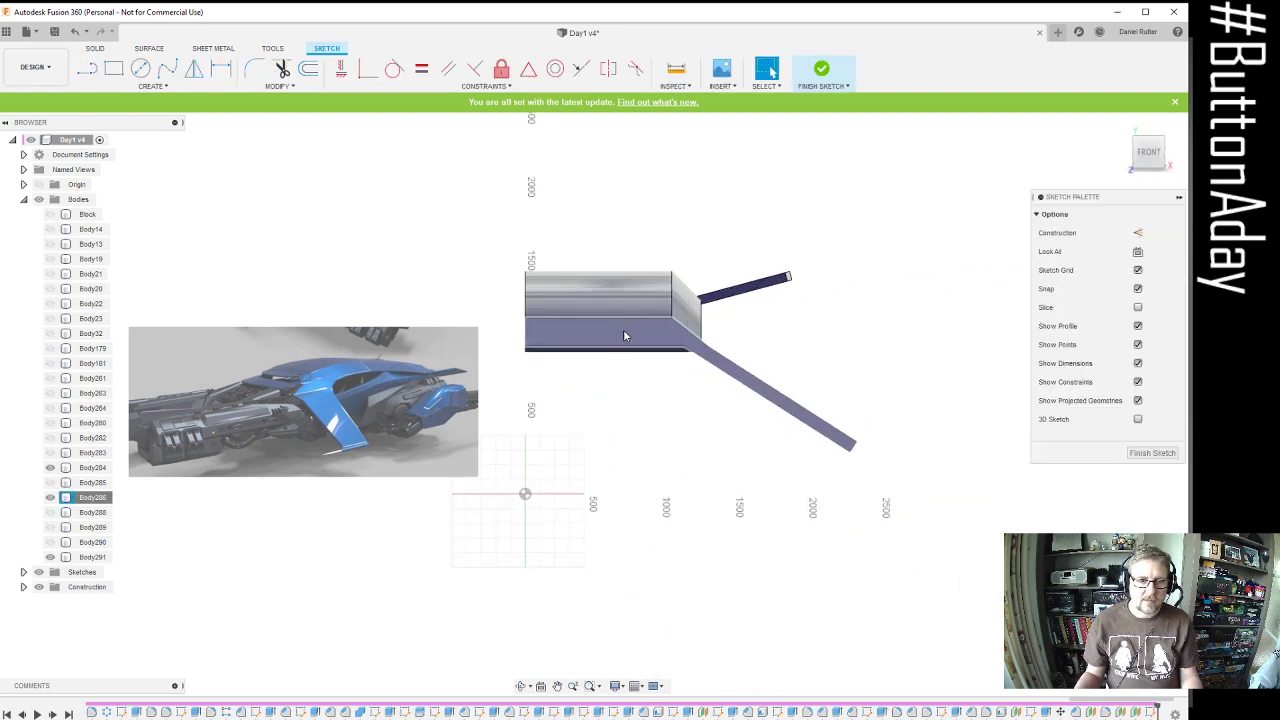
click(87, 68)
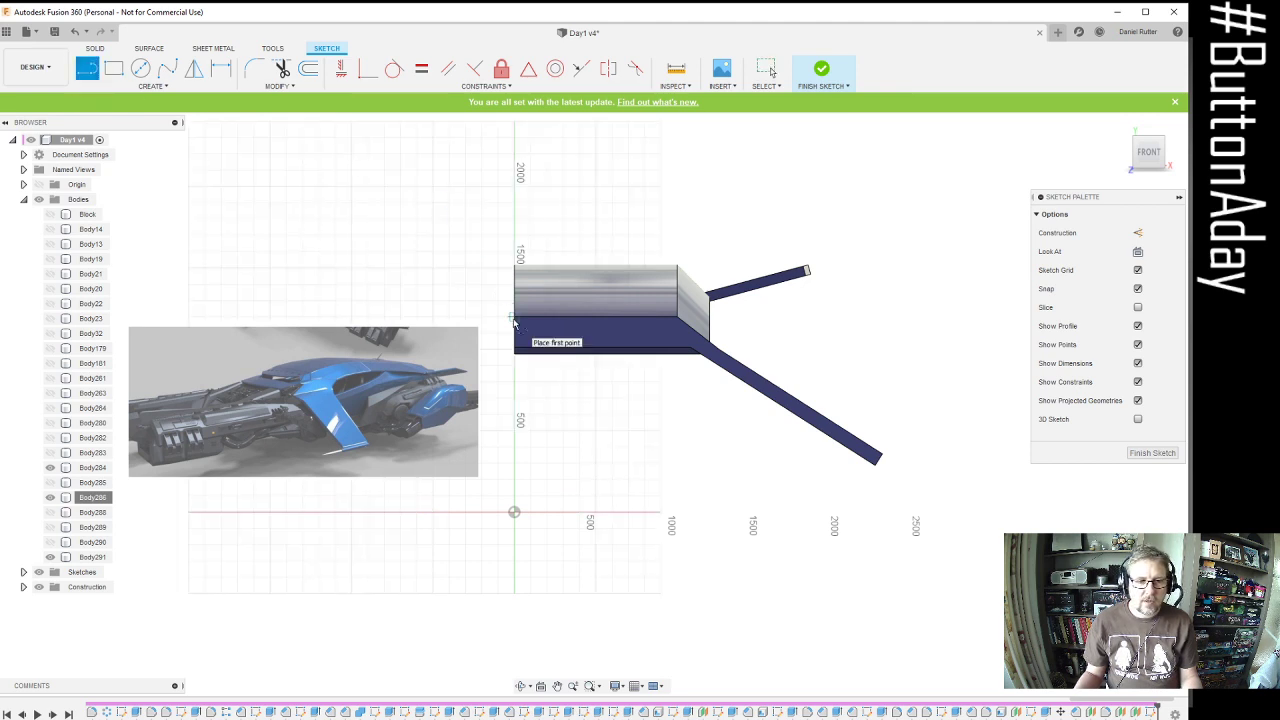
click(514, 318)
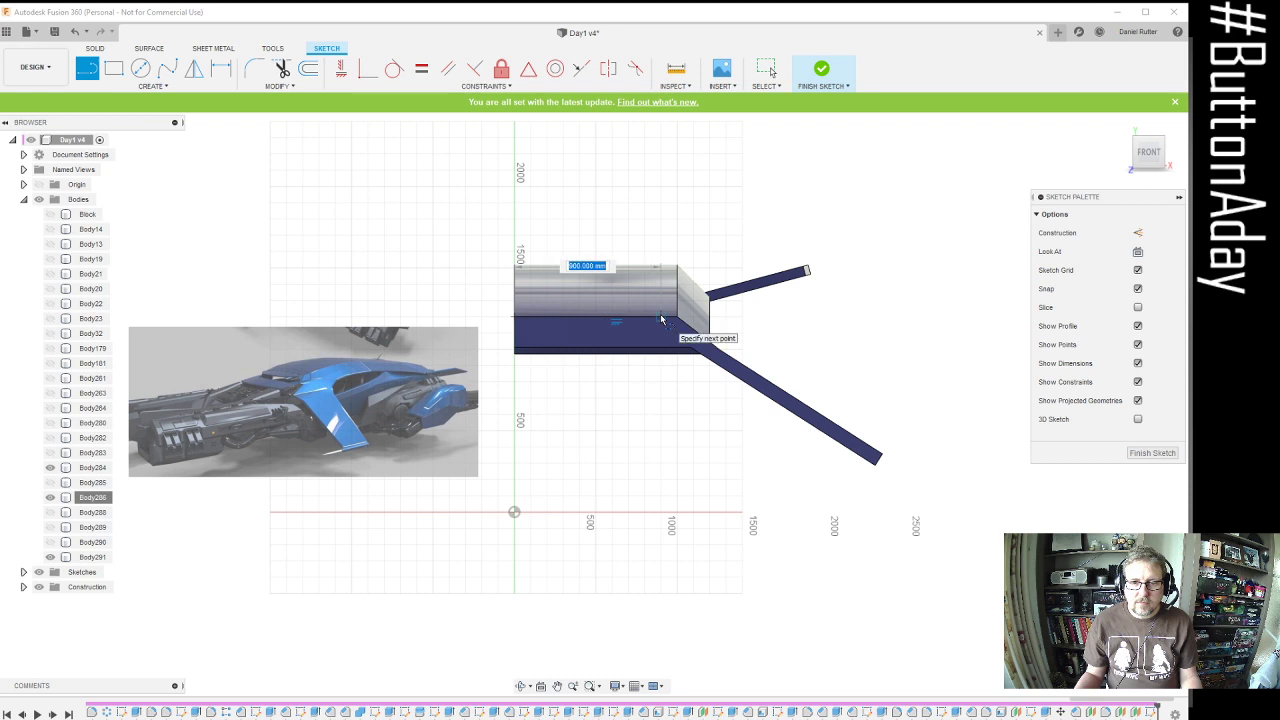
click(678, 318)
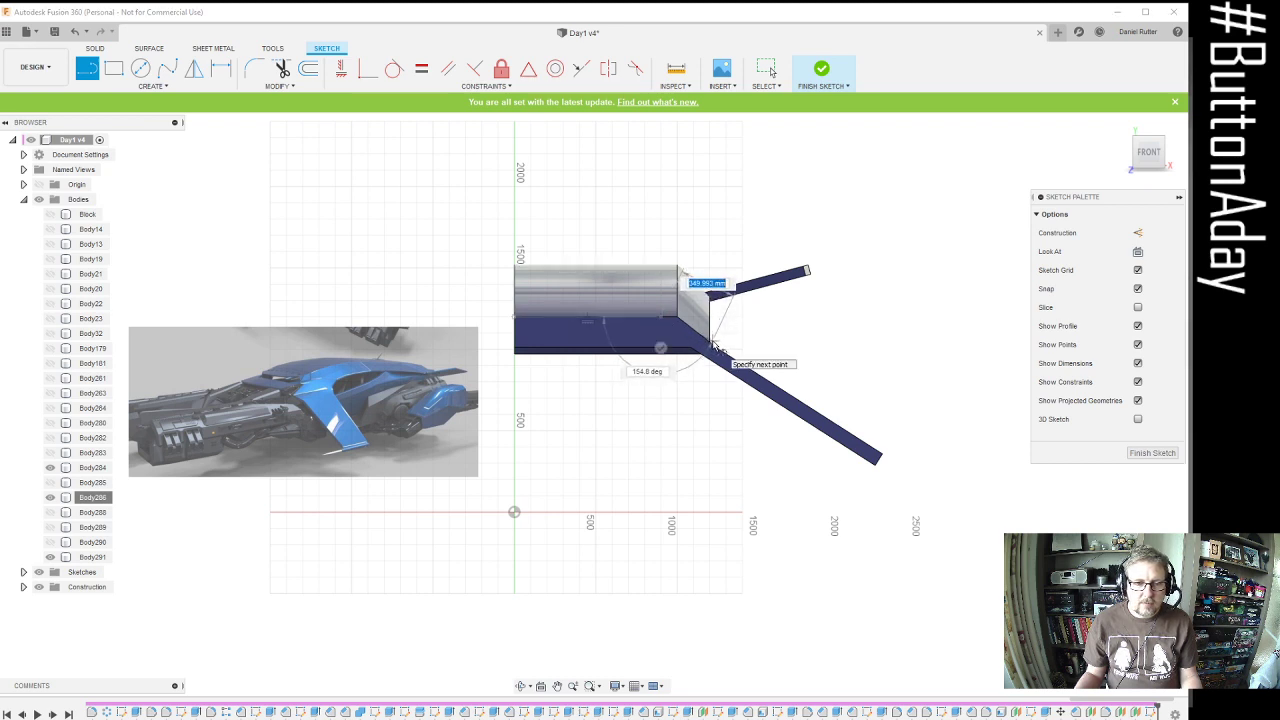
click(882, 458)
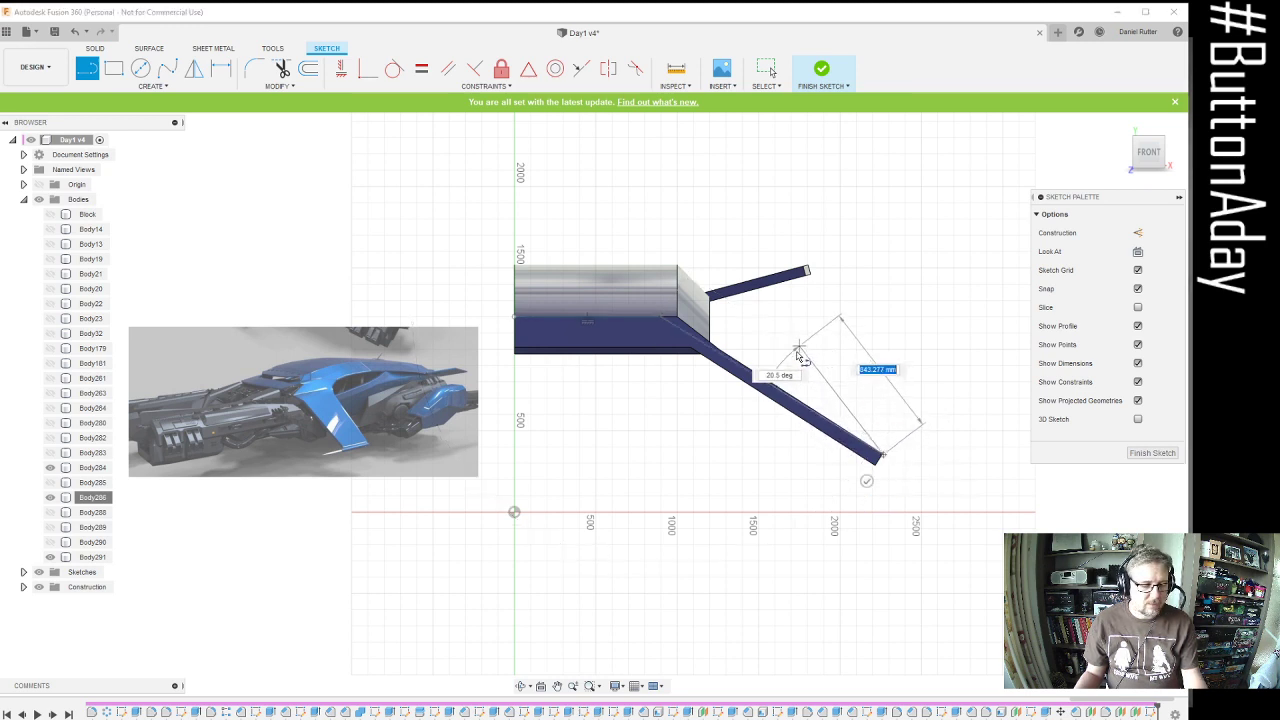
key(Escape)
shift+middle_drag(803, 366, 737, 379)
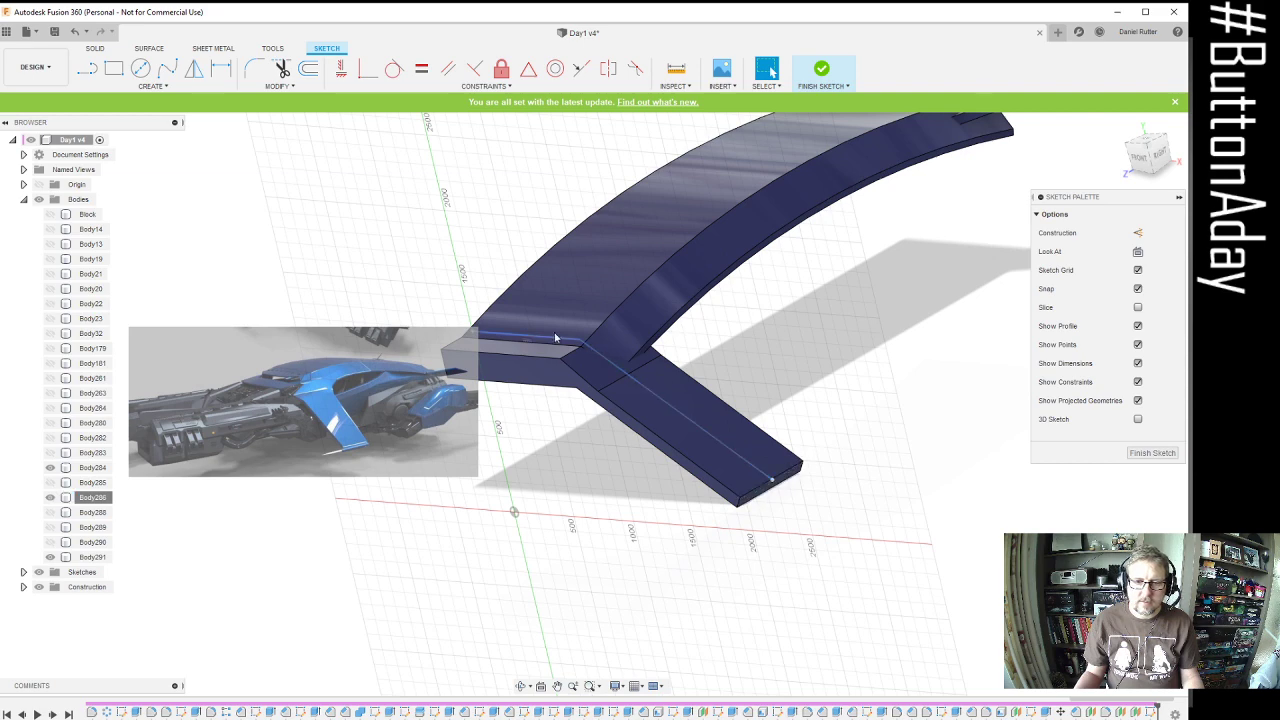
scroll(650, 405, down, 3)
scroll(652, 402, up, 1)
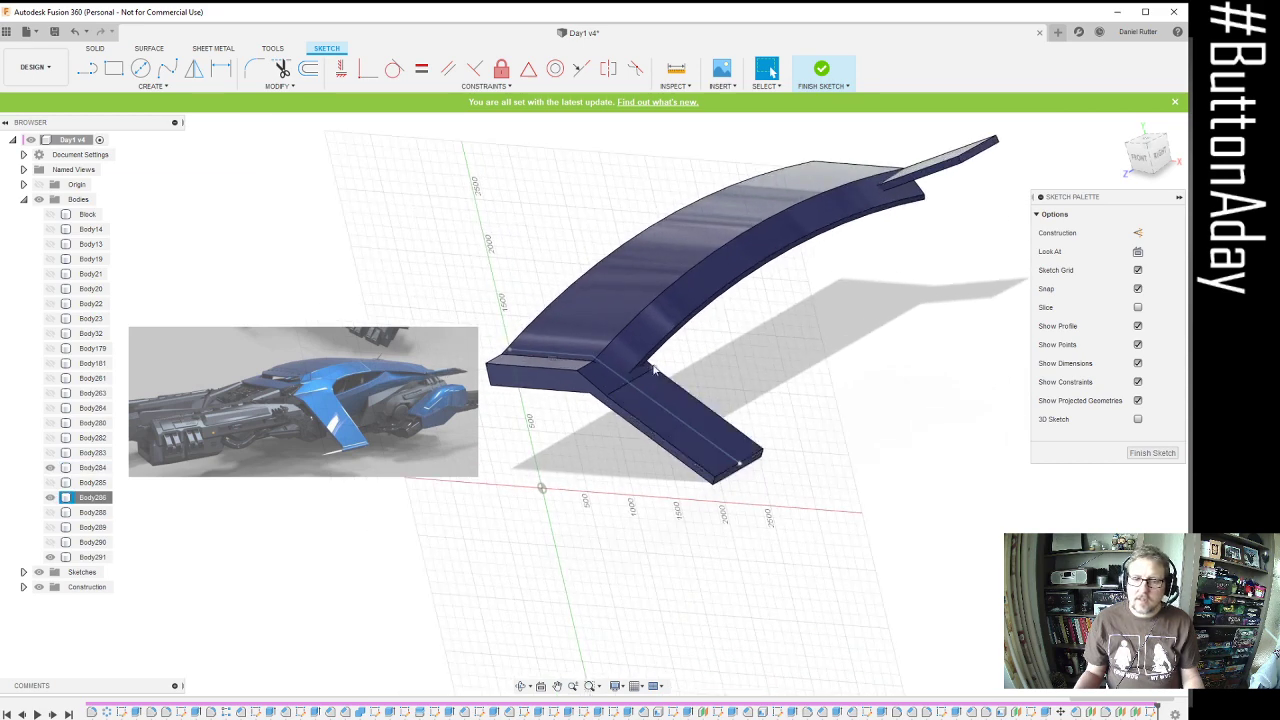
click(1142, 452)
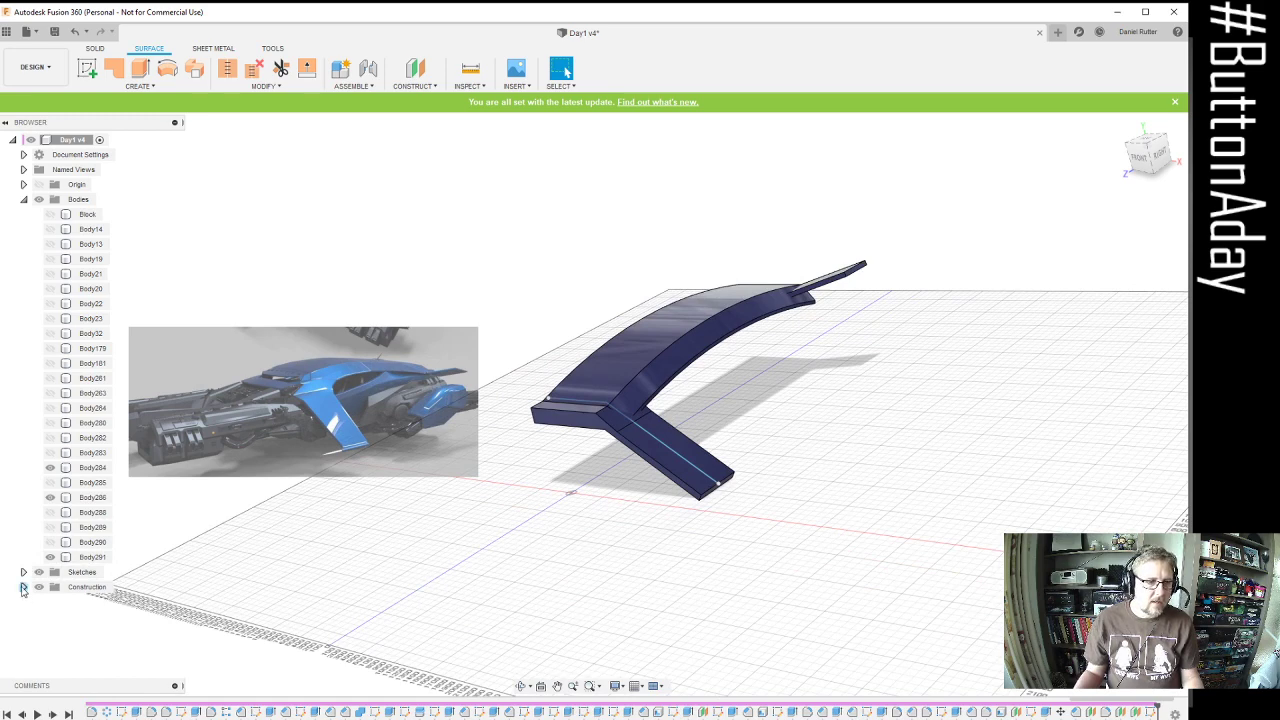
Show the origin planes and axes of the design
click(23, 185)
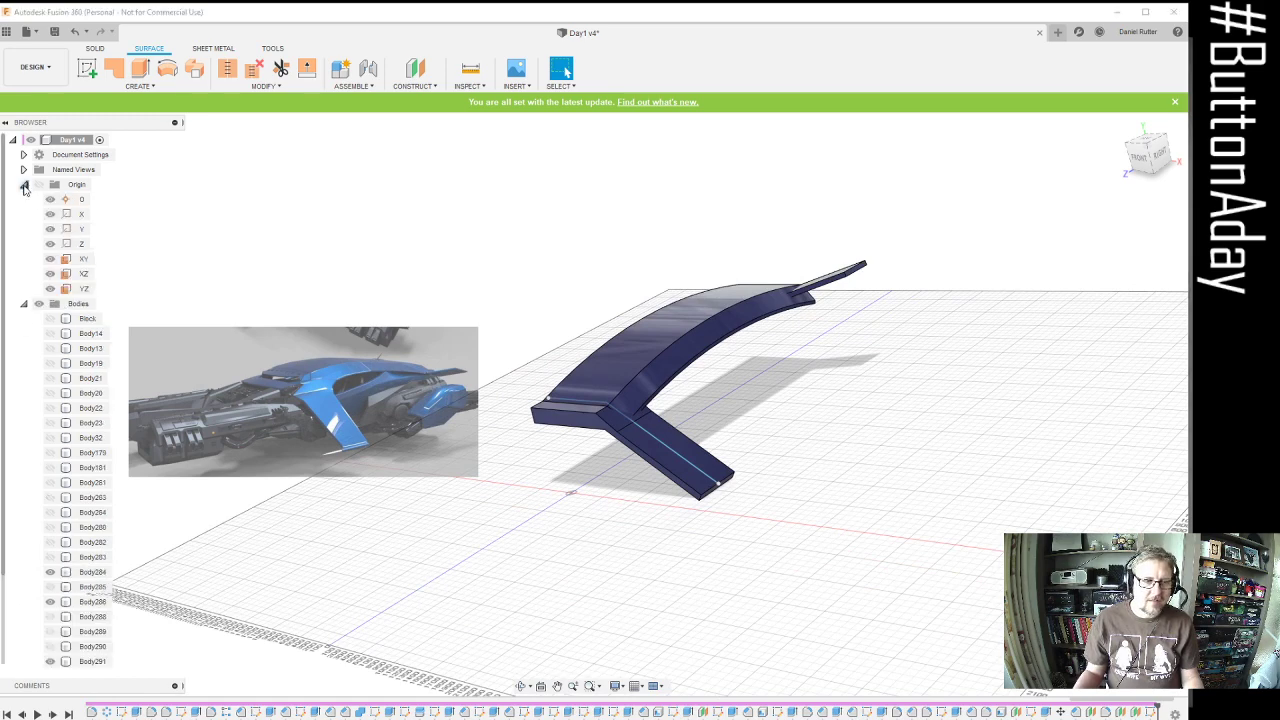
click(39, 185)
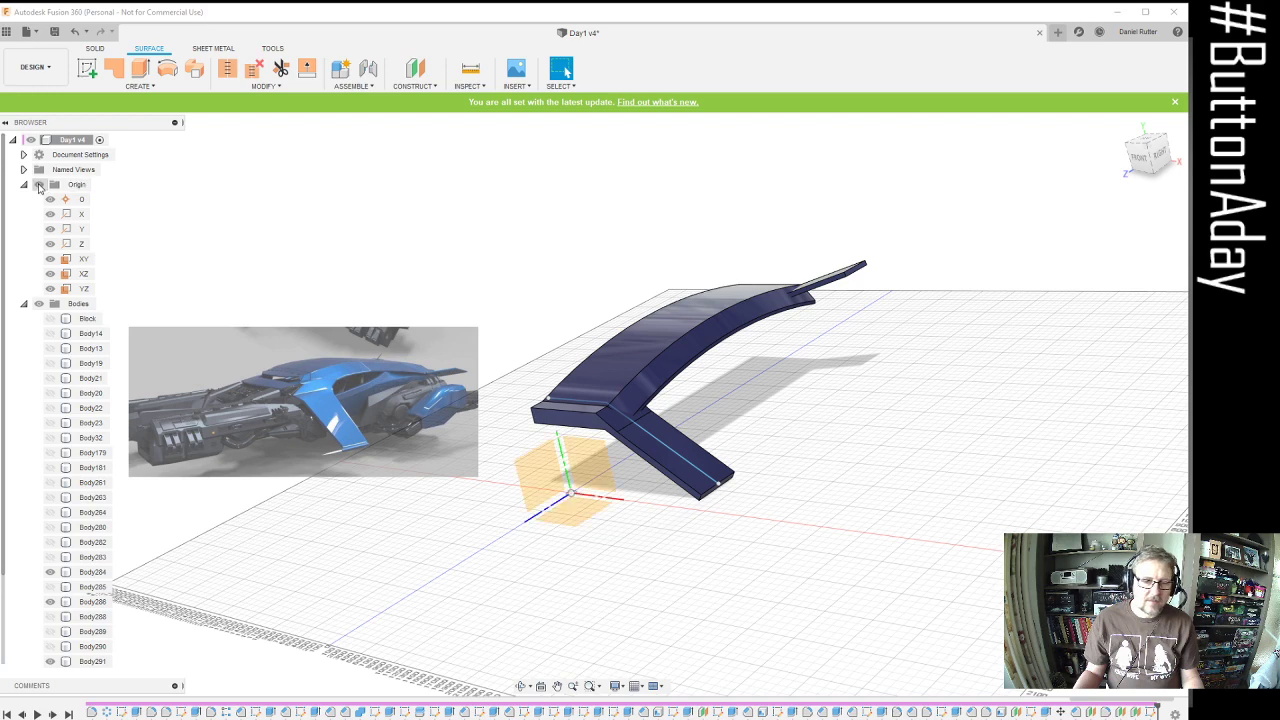
Hide the origin geometry and show the mid-body and rear offset construction planes, Plane5 and Plane6
click(39, 185)
scroll(65, 622, down, 1)
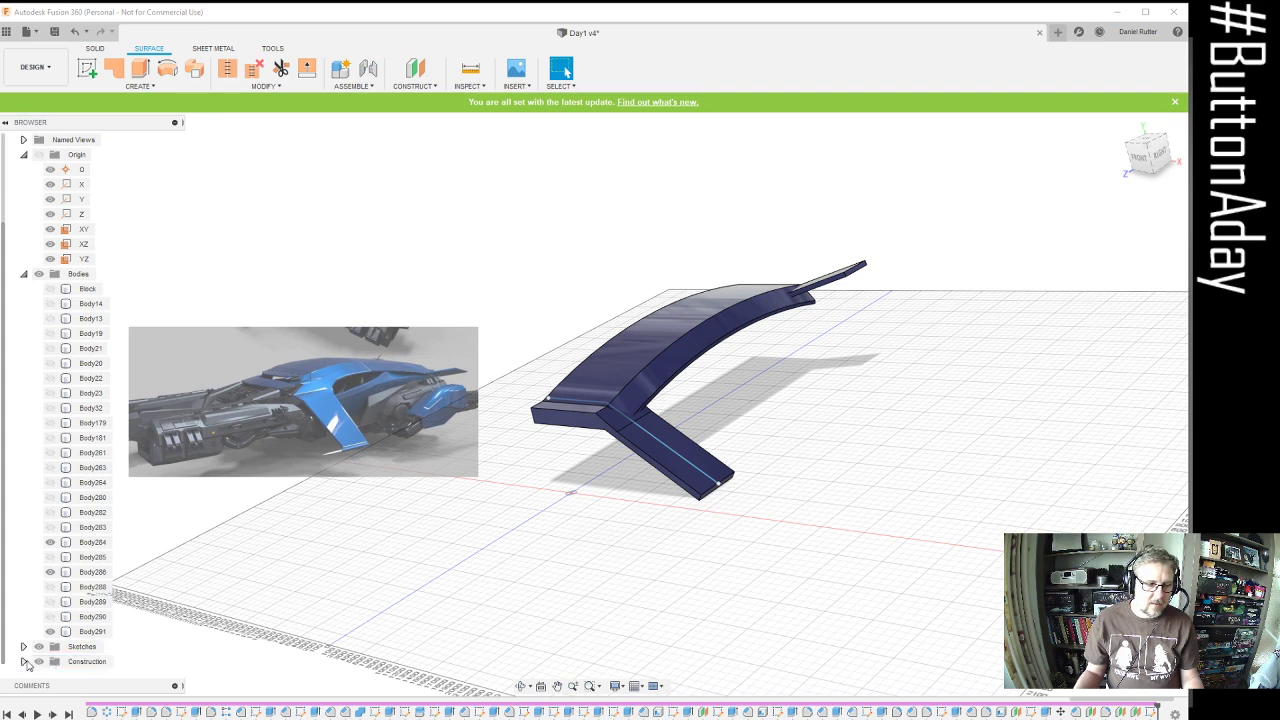
click(24, 661)
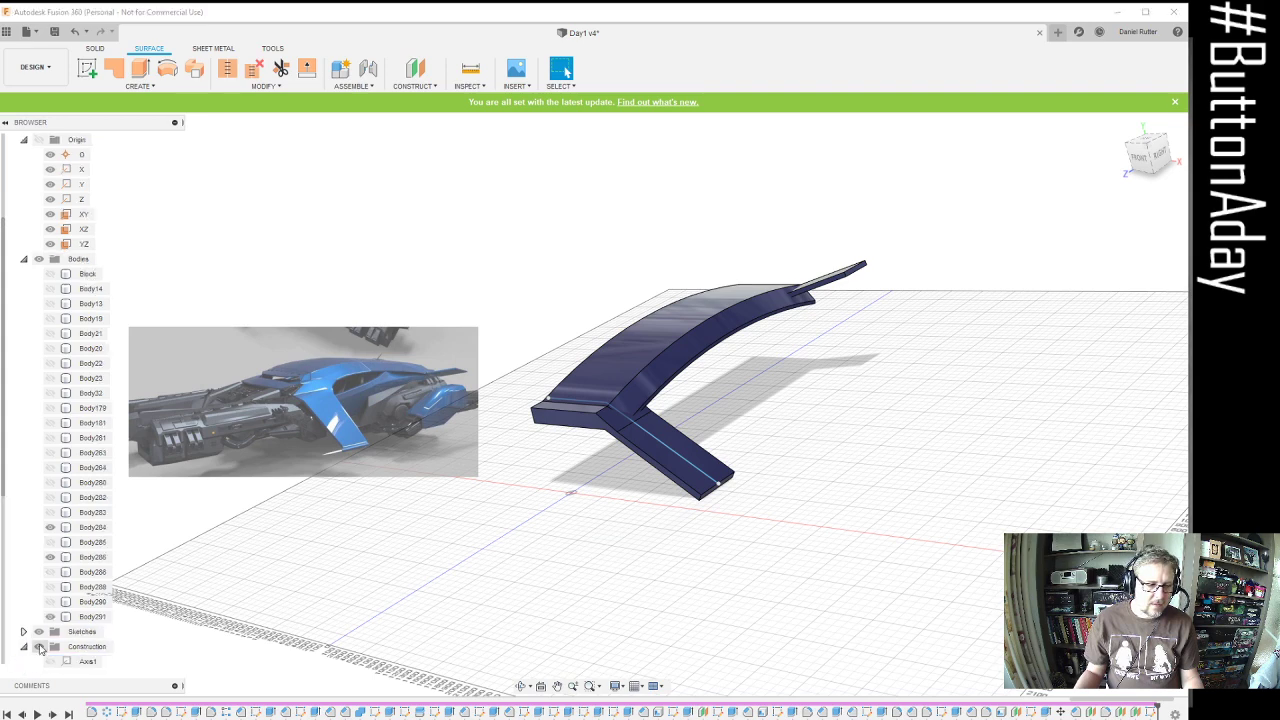
click(51, 662)
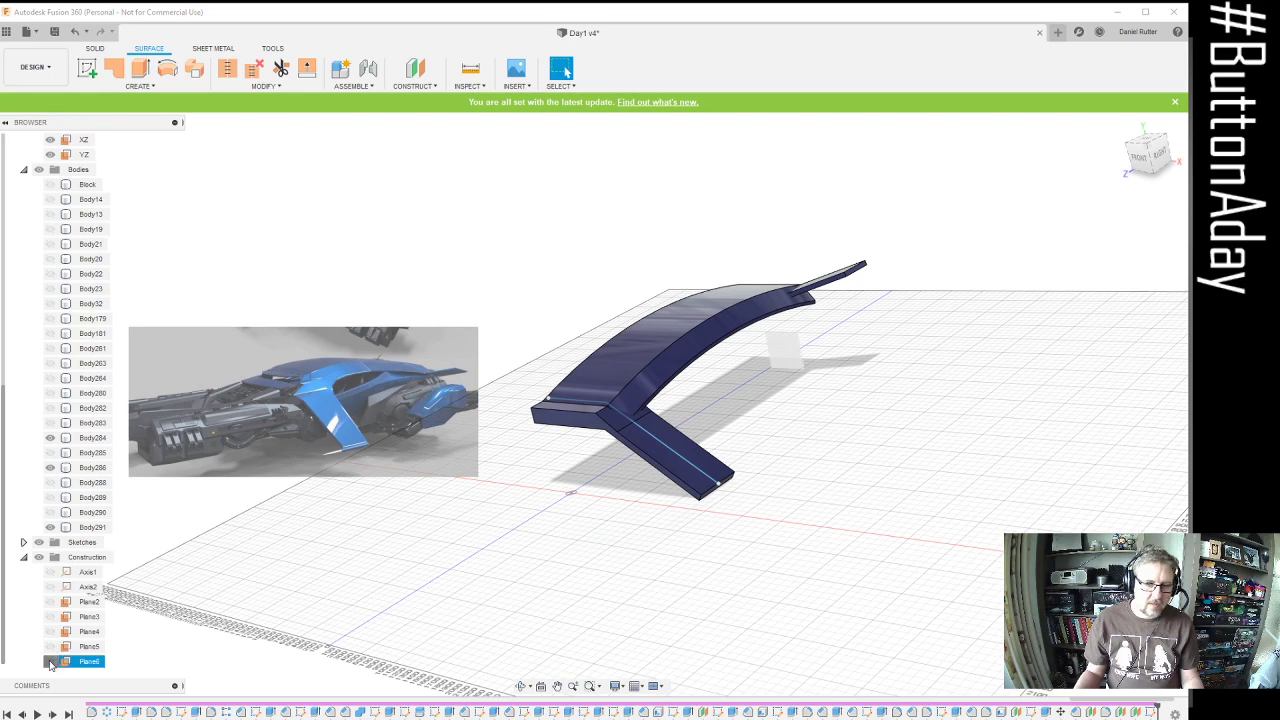
click(51, 647)
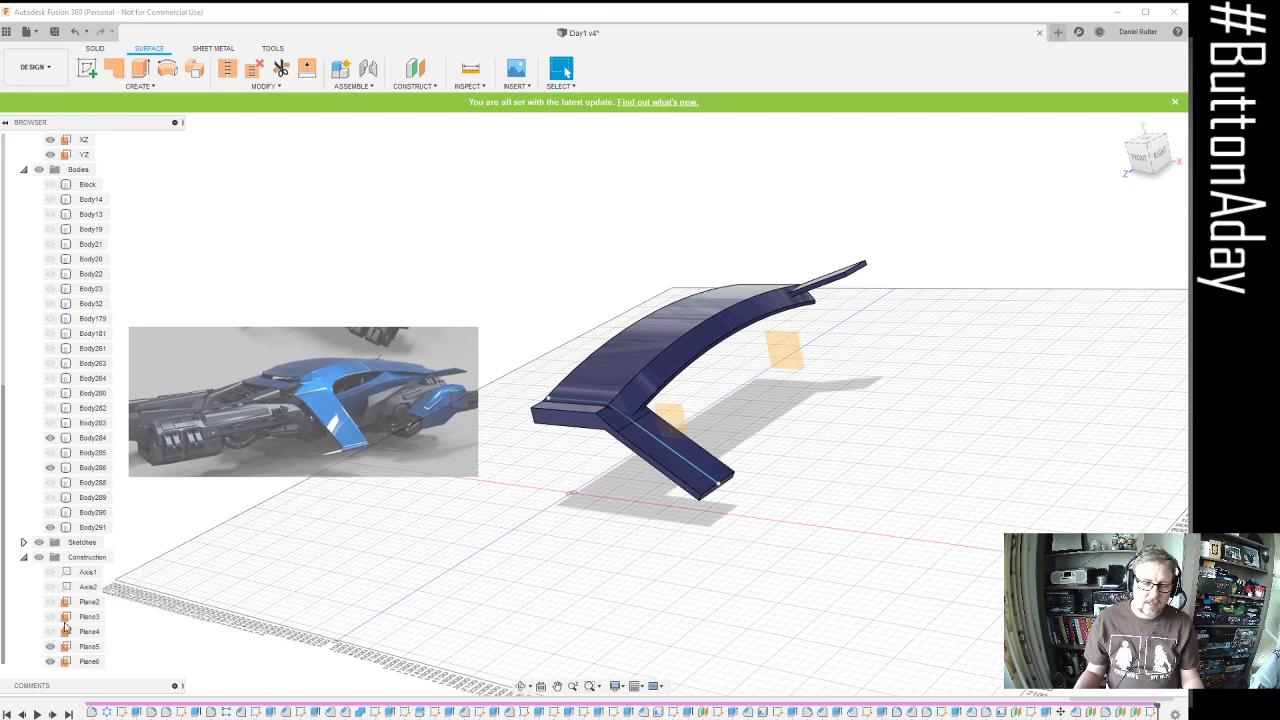
mouse_move(803, 431)
shift+middle_down()
mouse_move(749, 437)
mouse_move(785, 445)
shift+middle_up()
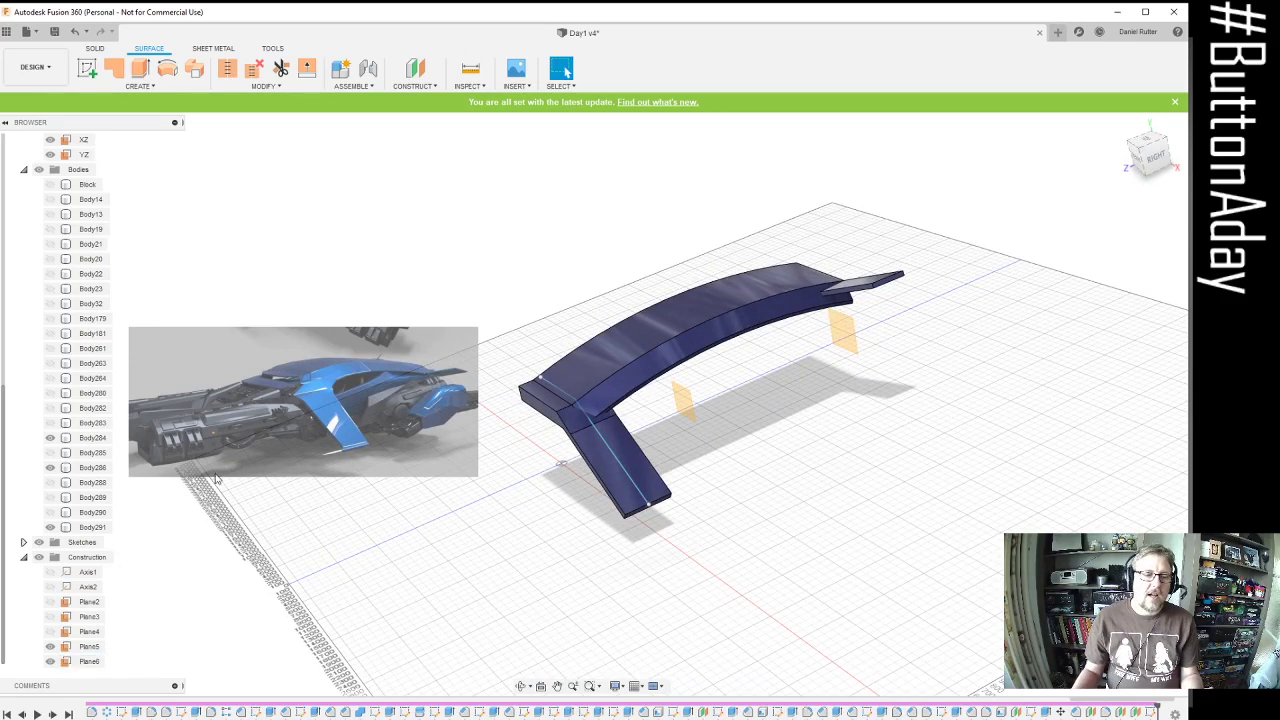
scroll(53, 461, up, 3)
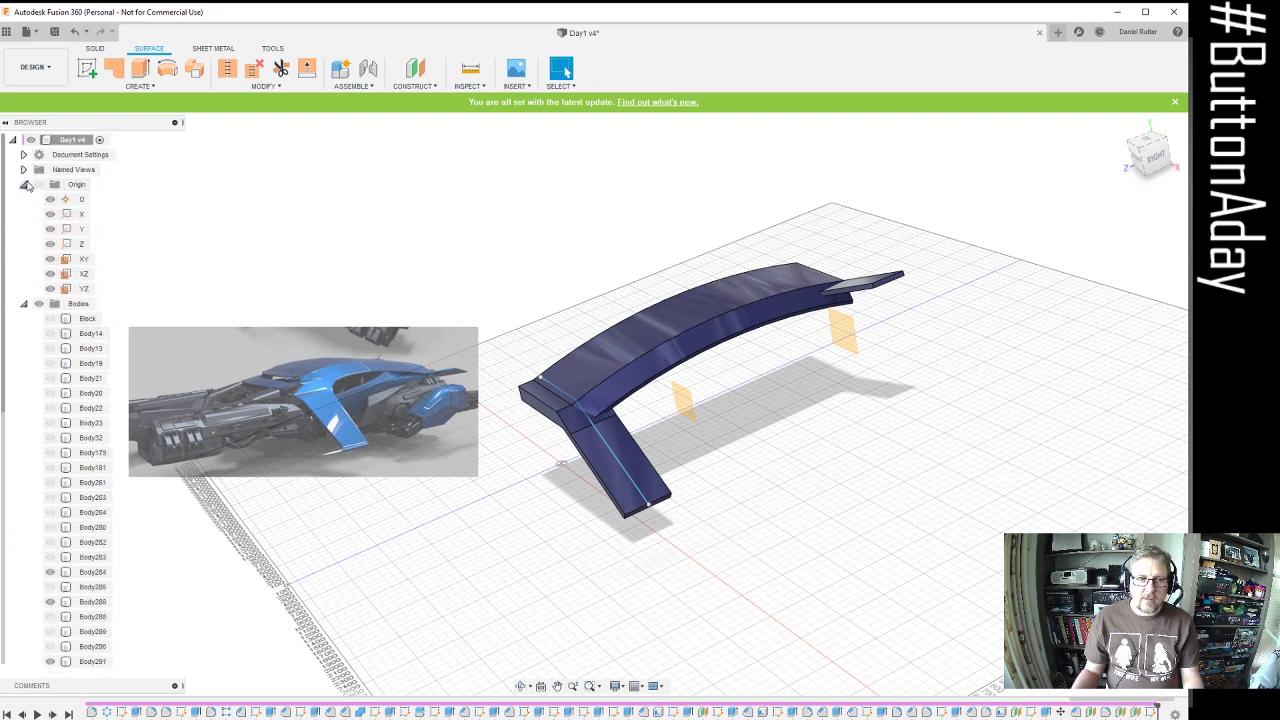
click(43, 186)
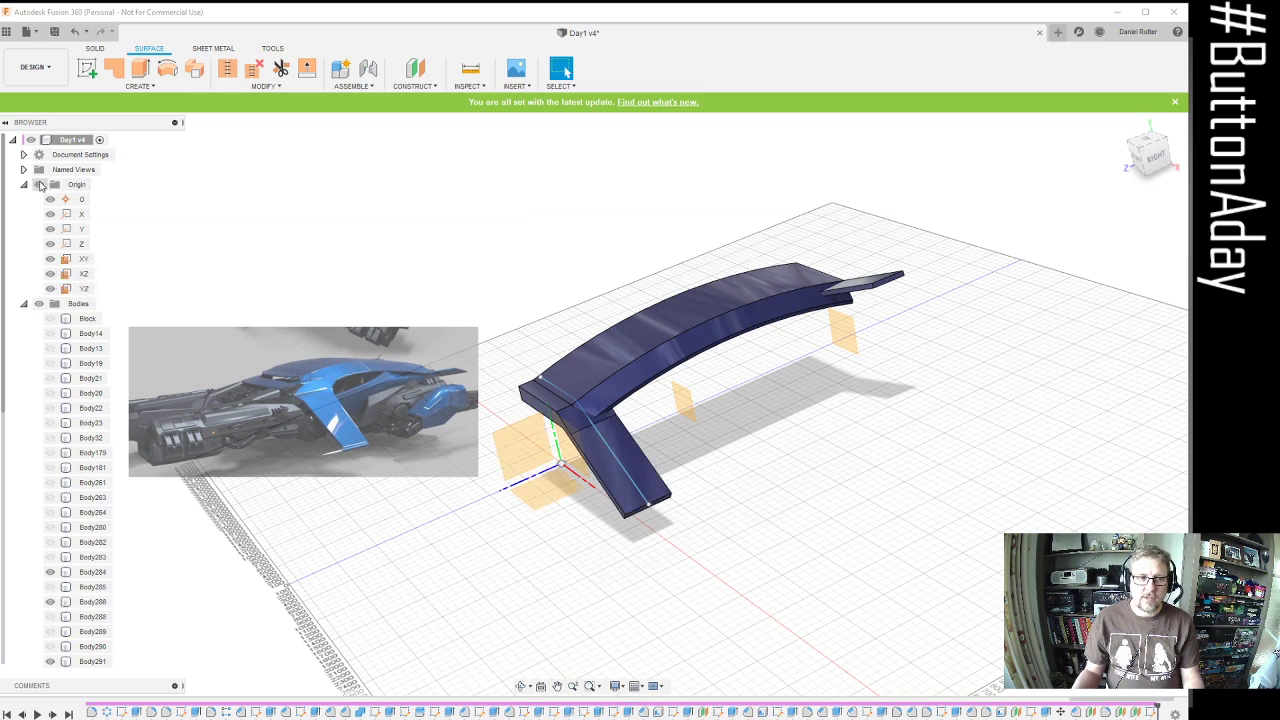
click(40, 186)
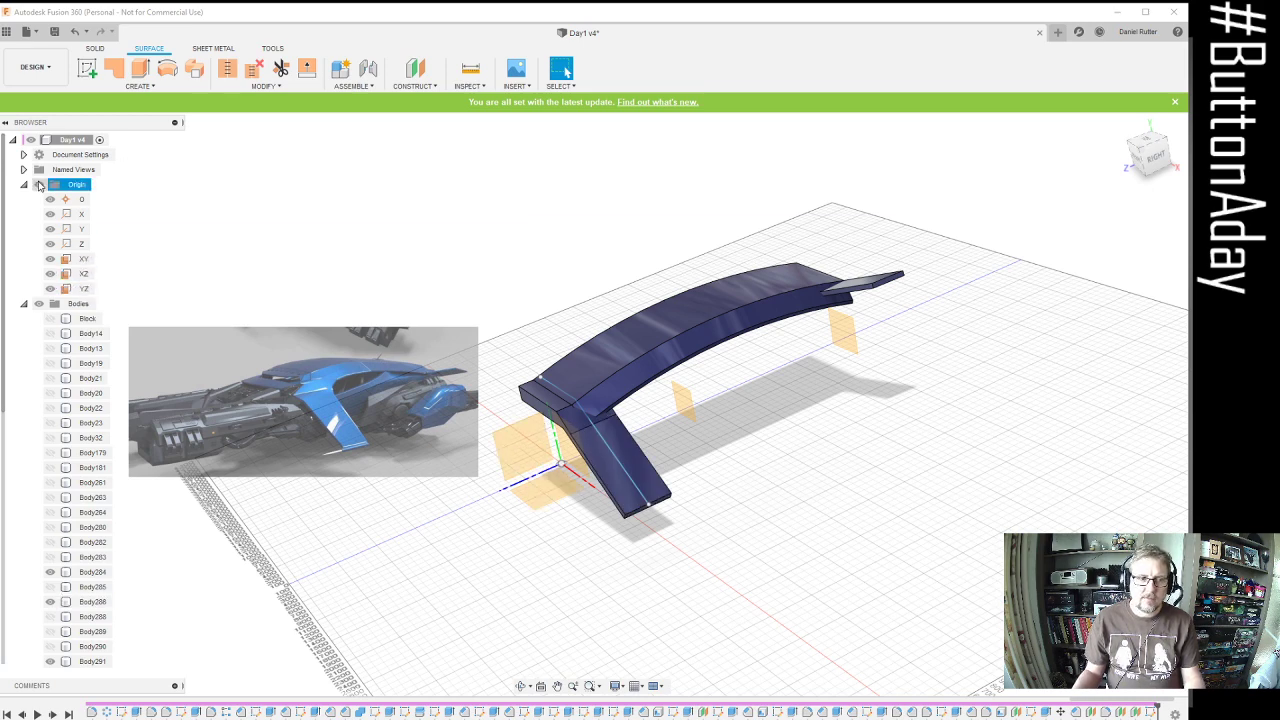
click(39, 186)
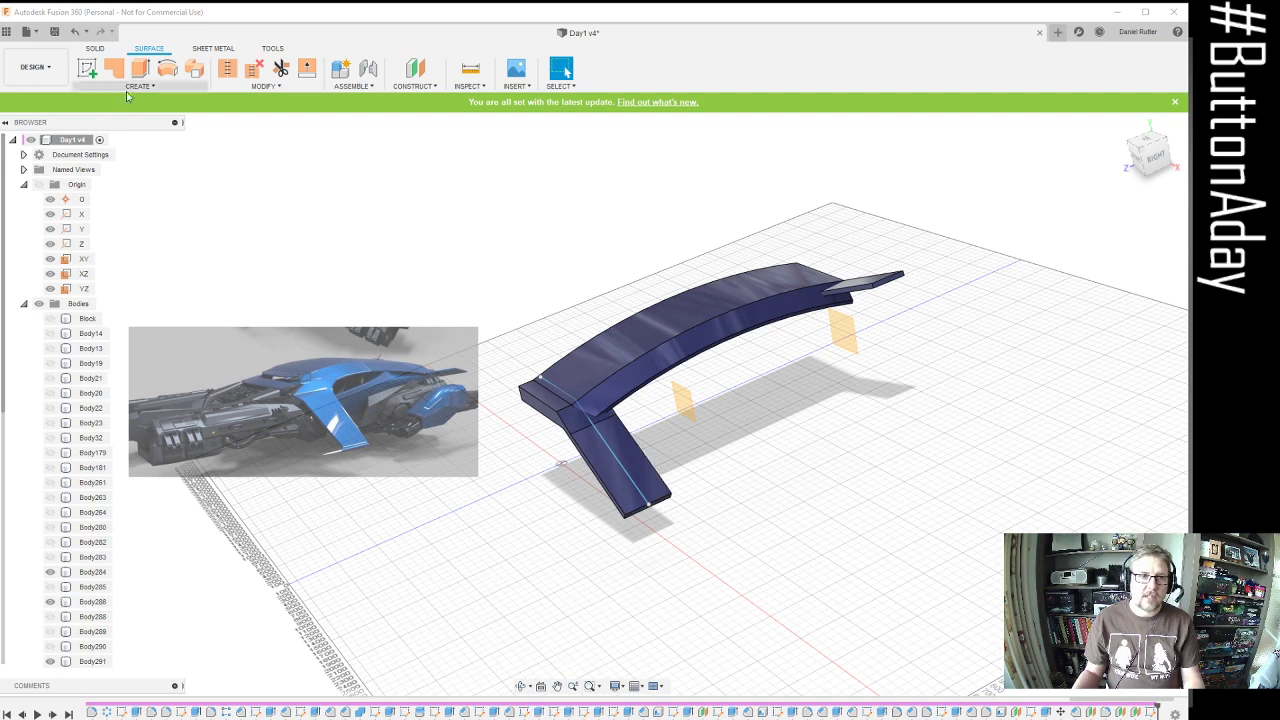
Sketch a horizontal line about 1000 mm long from the centreline on the mid-body plane, plus a connected diagonal down to the roof's outer edge
scroll(691, 404, up, 2)
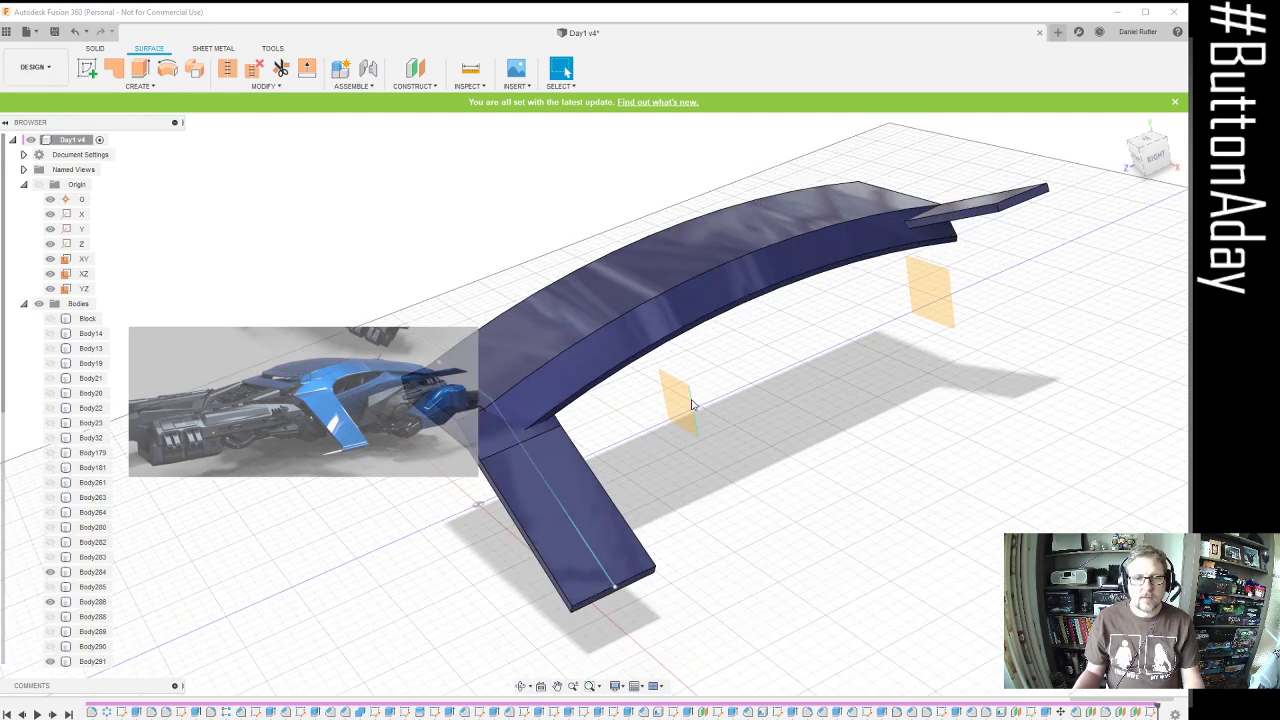
click(87, 67)
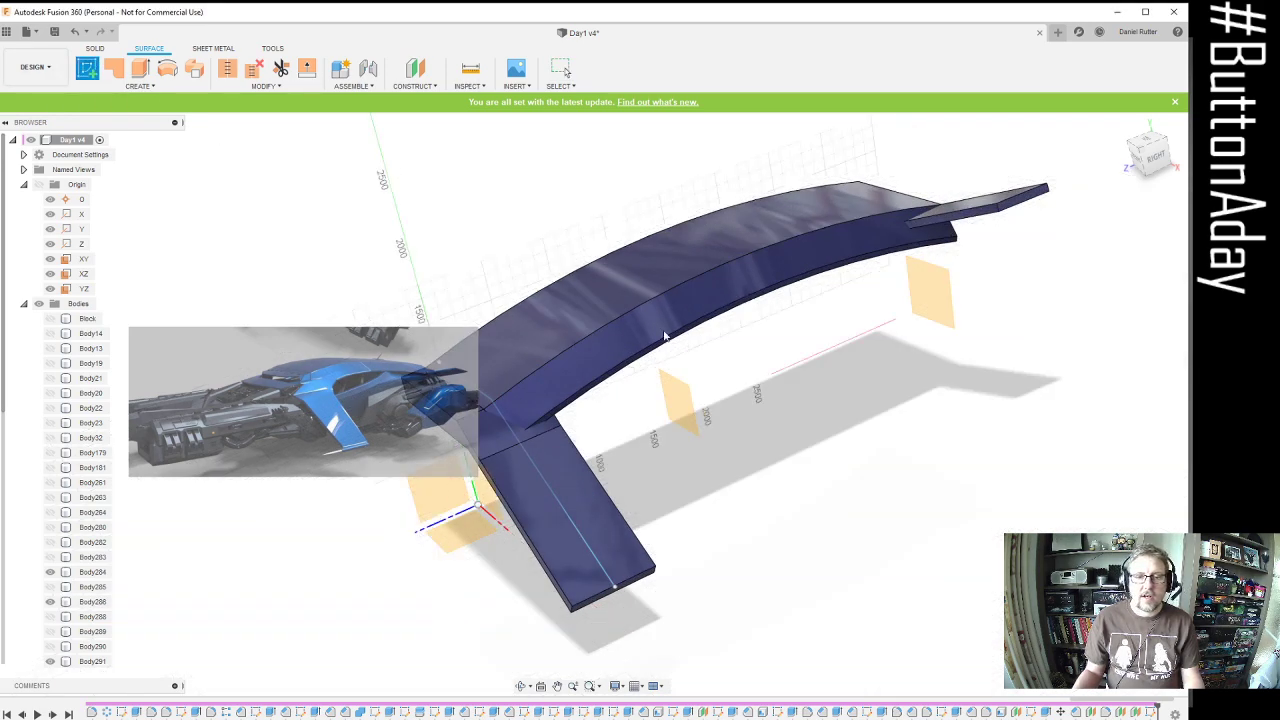
click(684, 399)
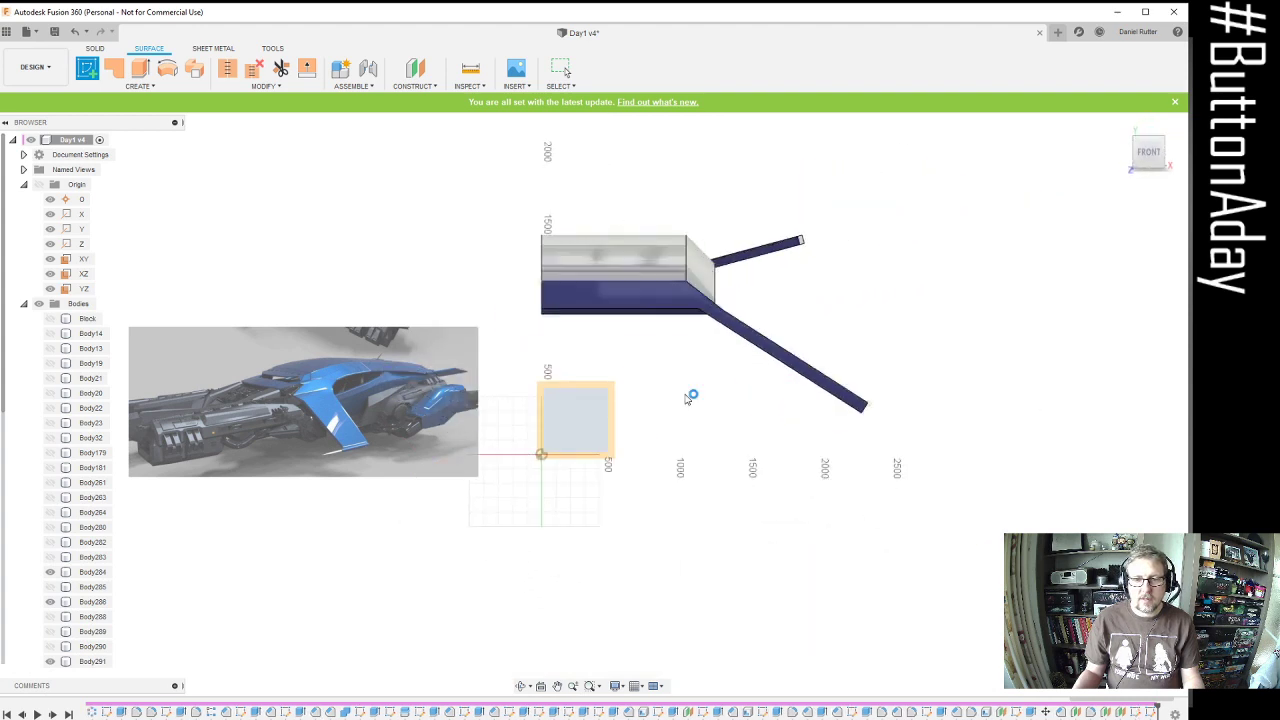
scroll(654, 280, up, 2)
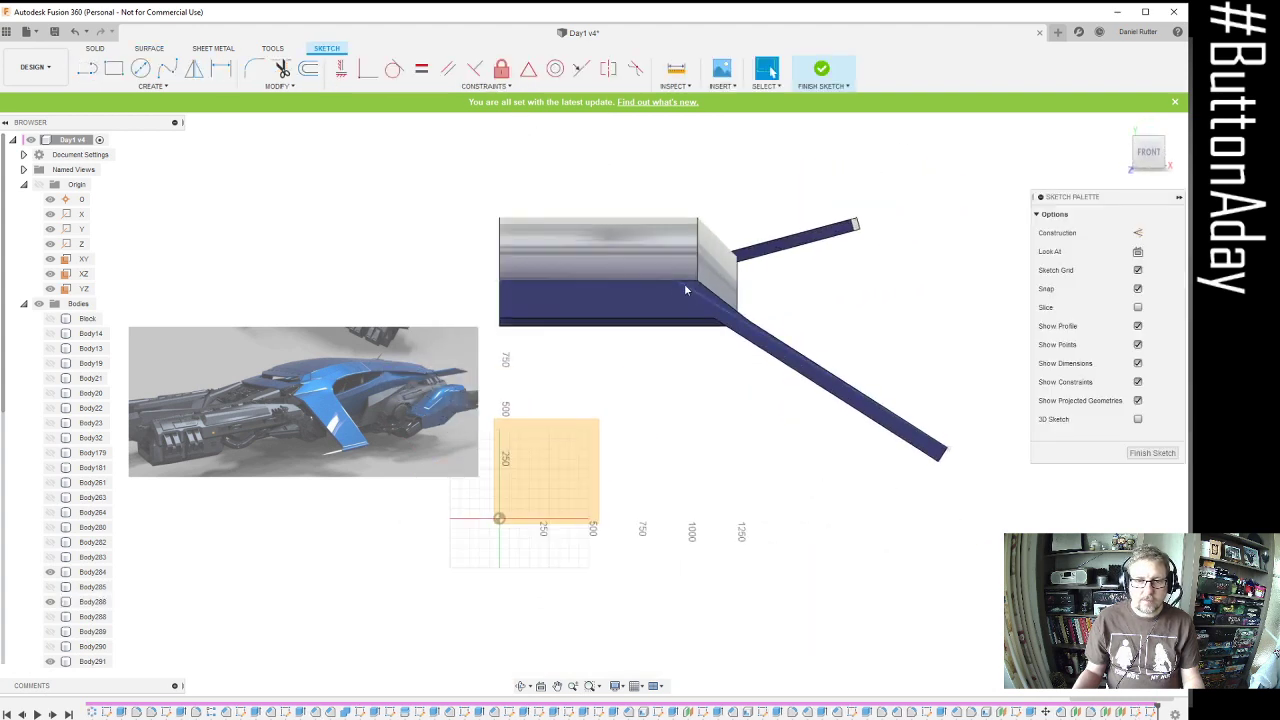
click(87, 67)
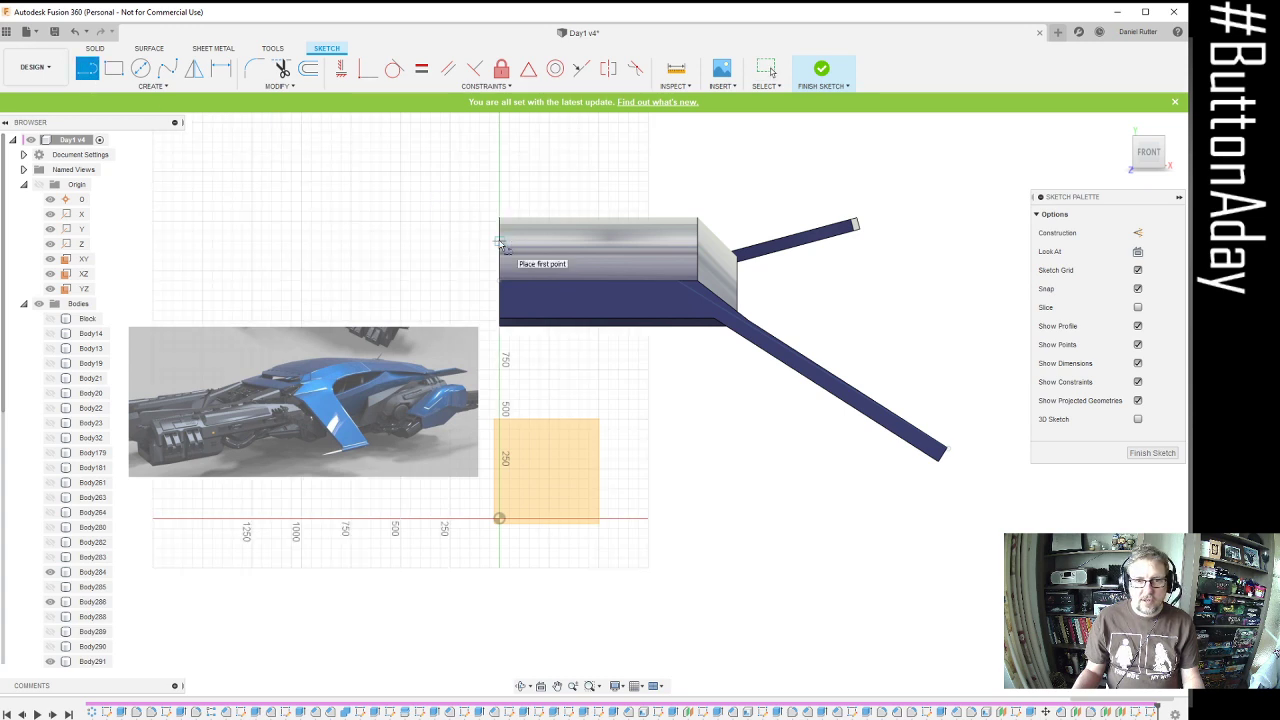
click(500, 243)
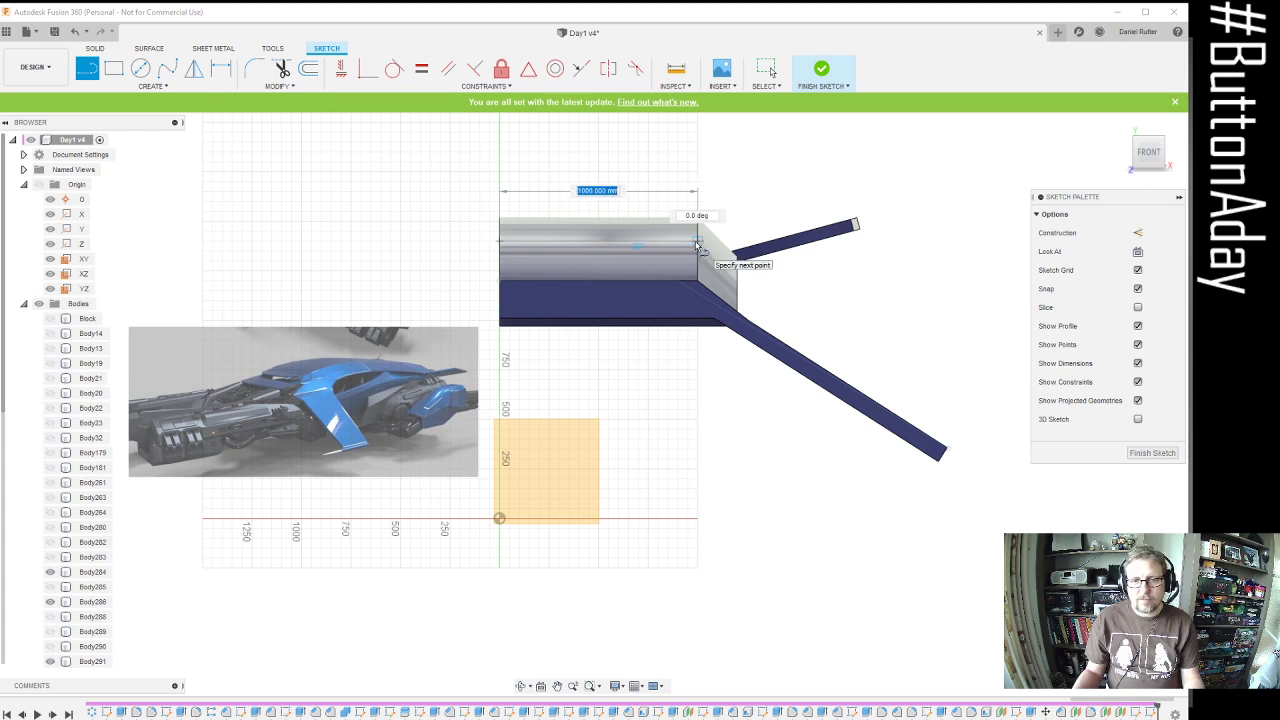
click(697, 243)
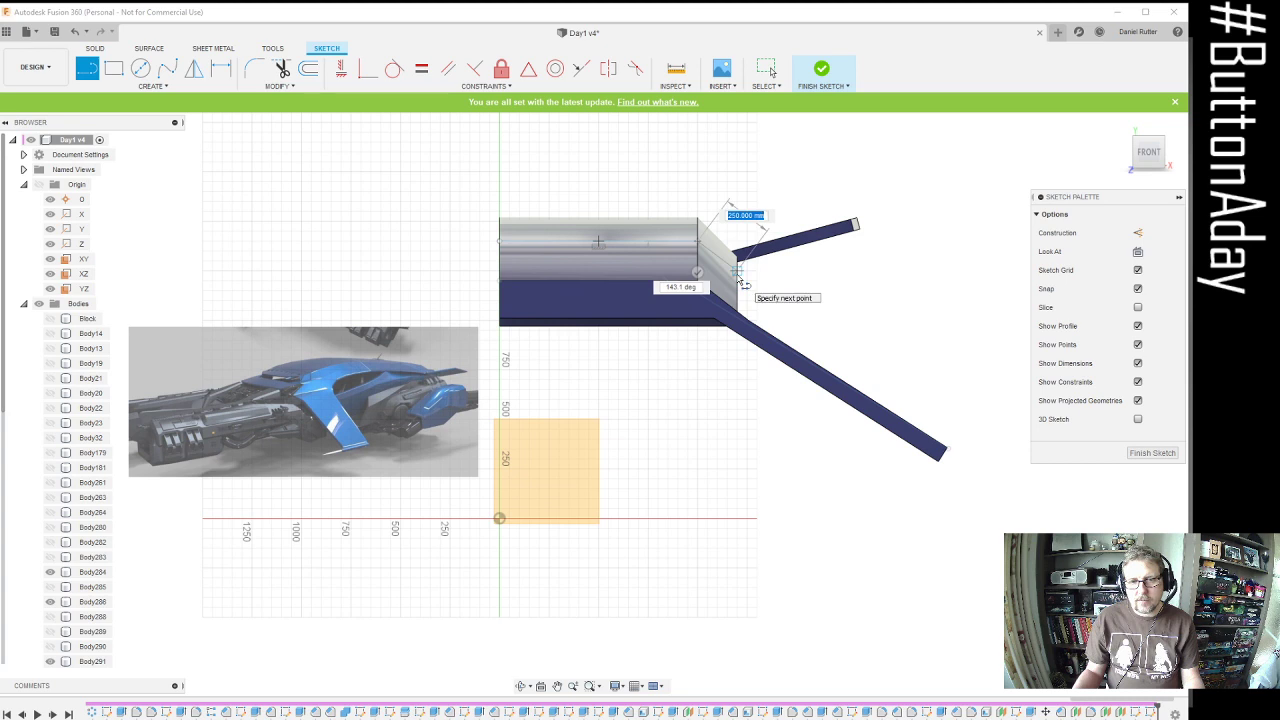
click(740, 287)
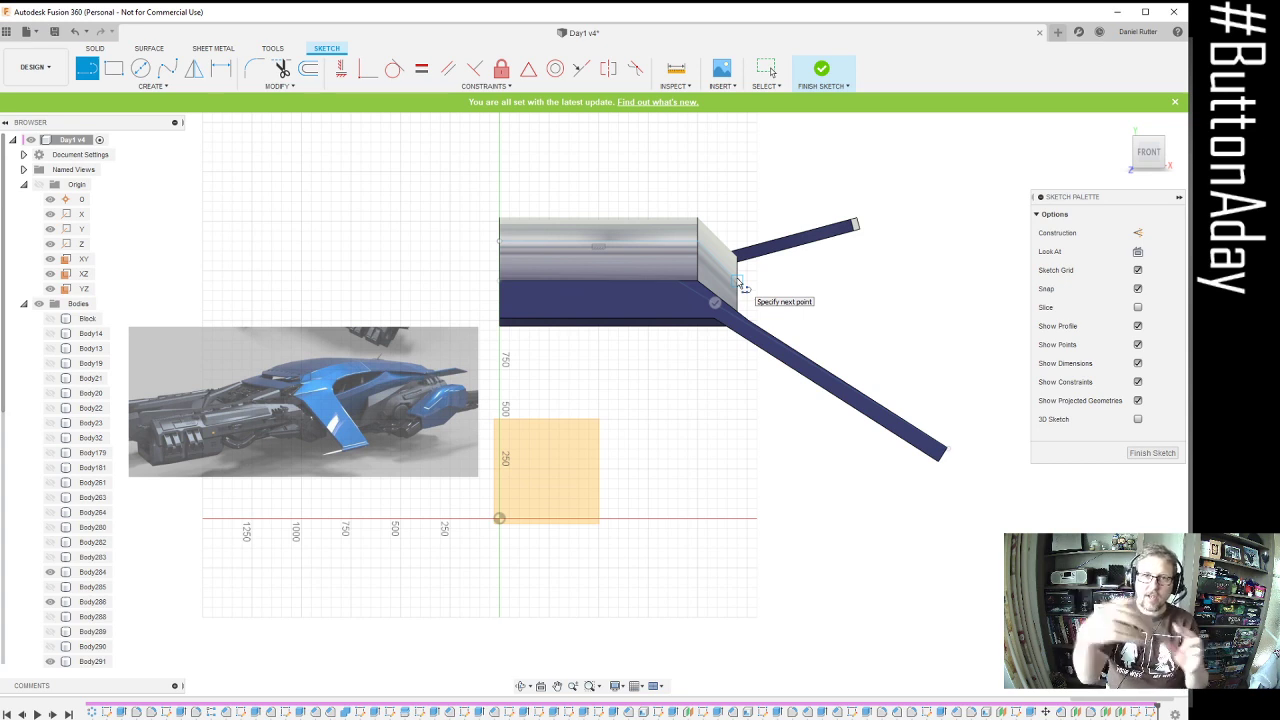
click(741, 285)
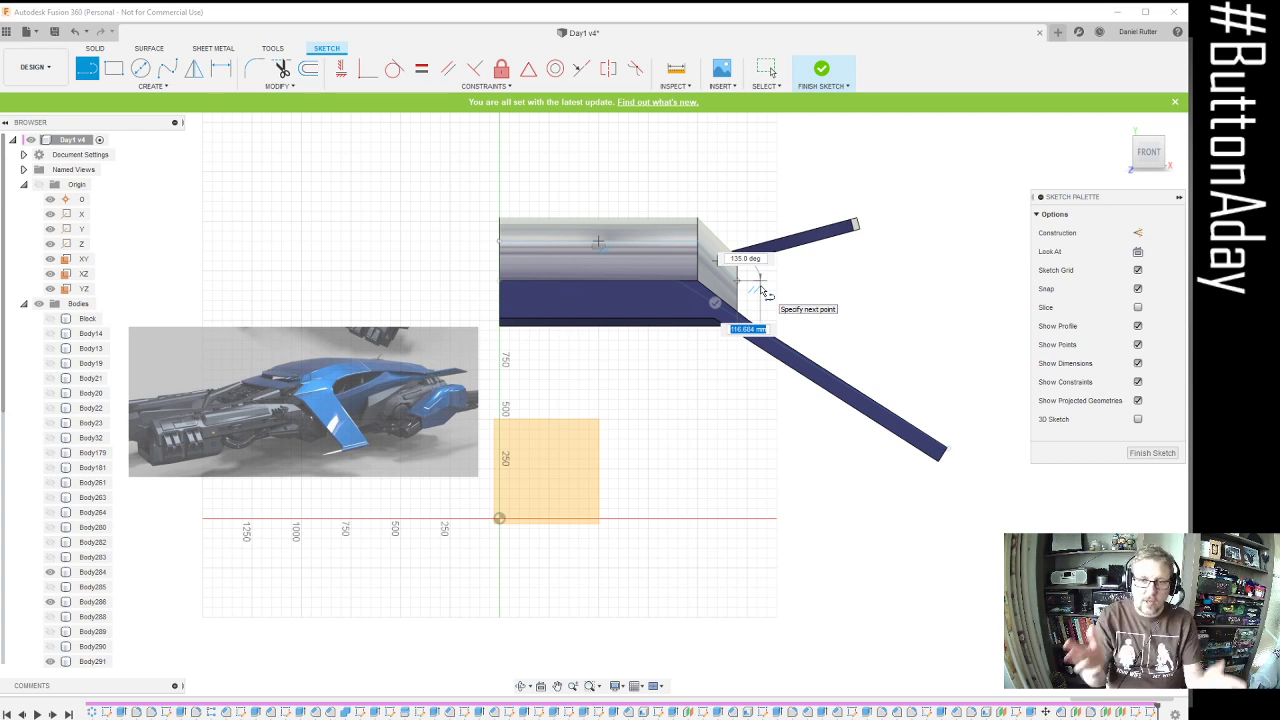
key(Escape)
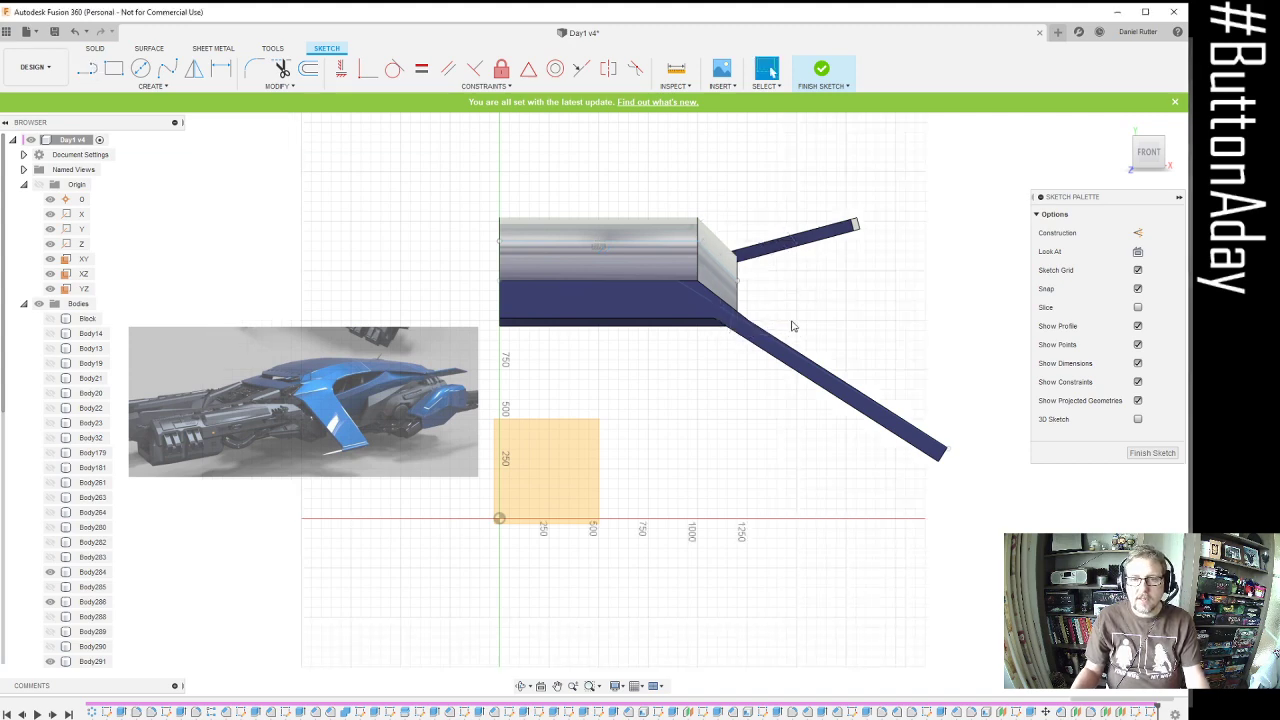
Raise the mid-body sketch's horizontal line onto the roof surface, fit the diagonal's lower end to the side face, and finish the sketch
mouse_move(794, 326)
shift+middle_down()
mouse_move(851, 329)
mouse_move(720, 351)
mouse_move(640, 330)
mouse_move(626, 351)
mouse_move(640, 357)
shift+middle_up()
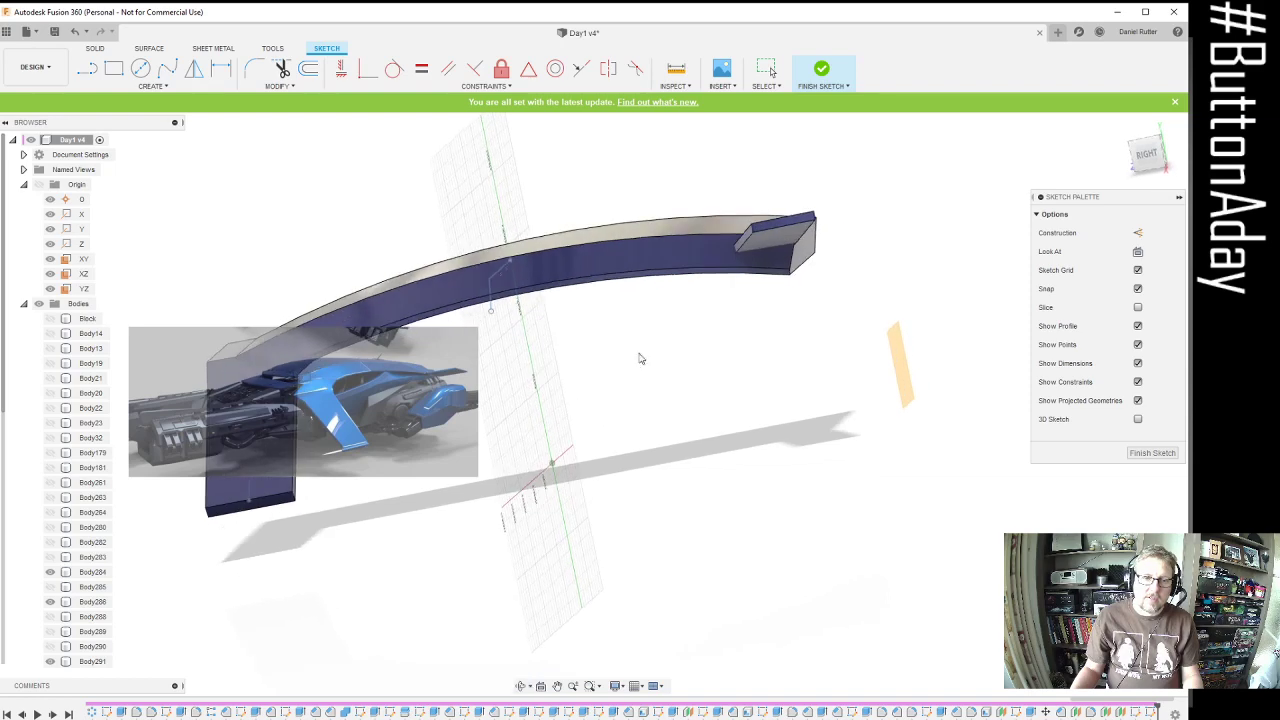
scroll(503, 287, up, 5)
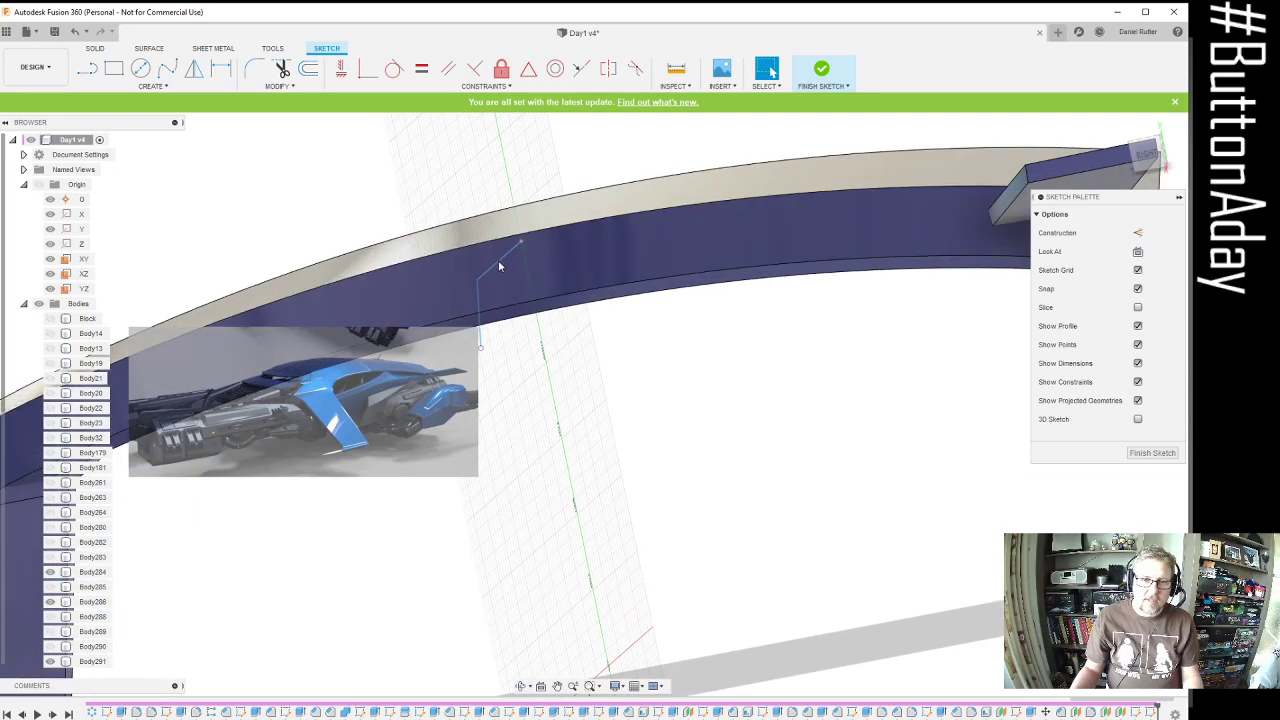
click(498, 253)
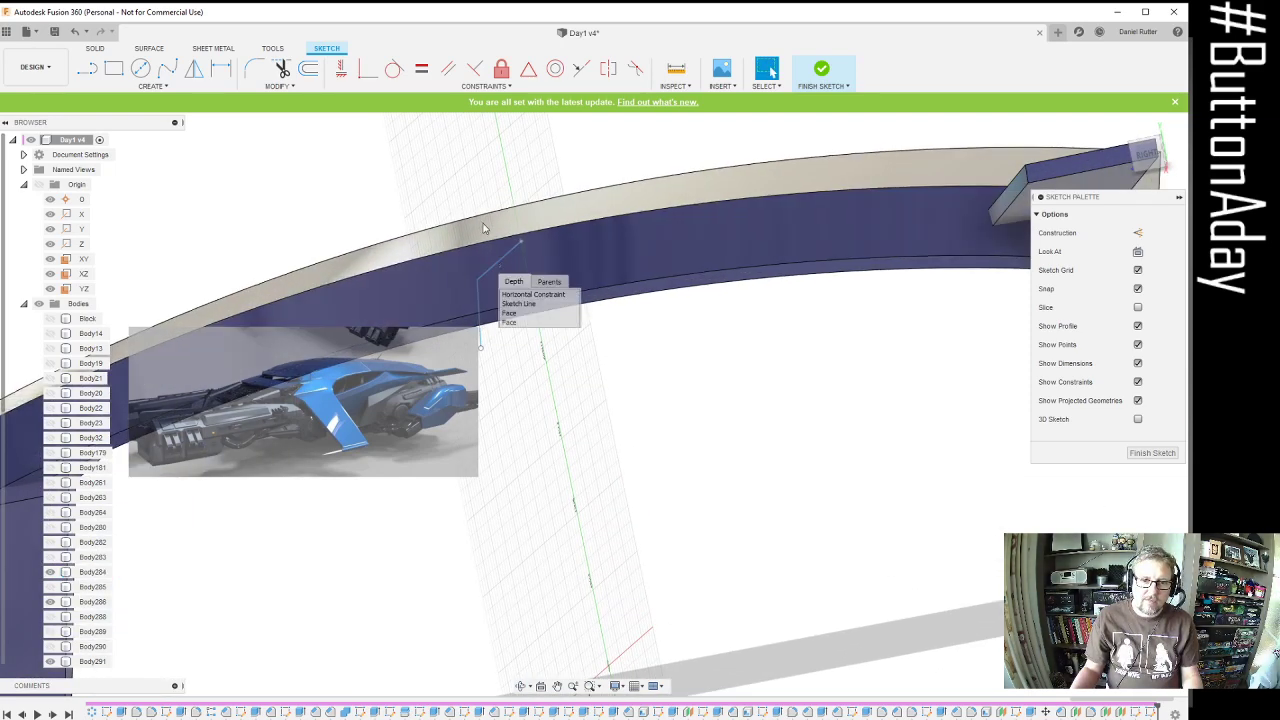
key(Escape)
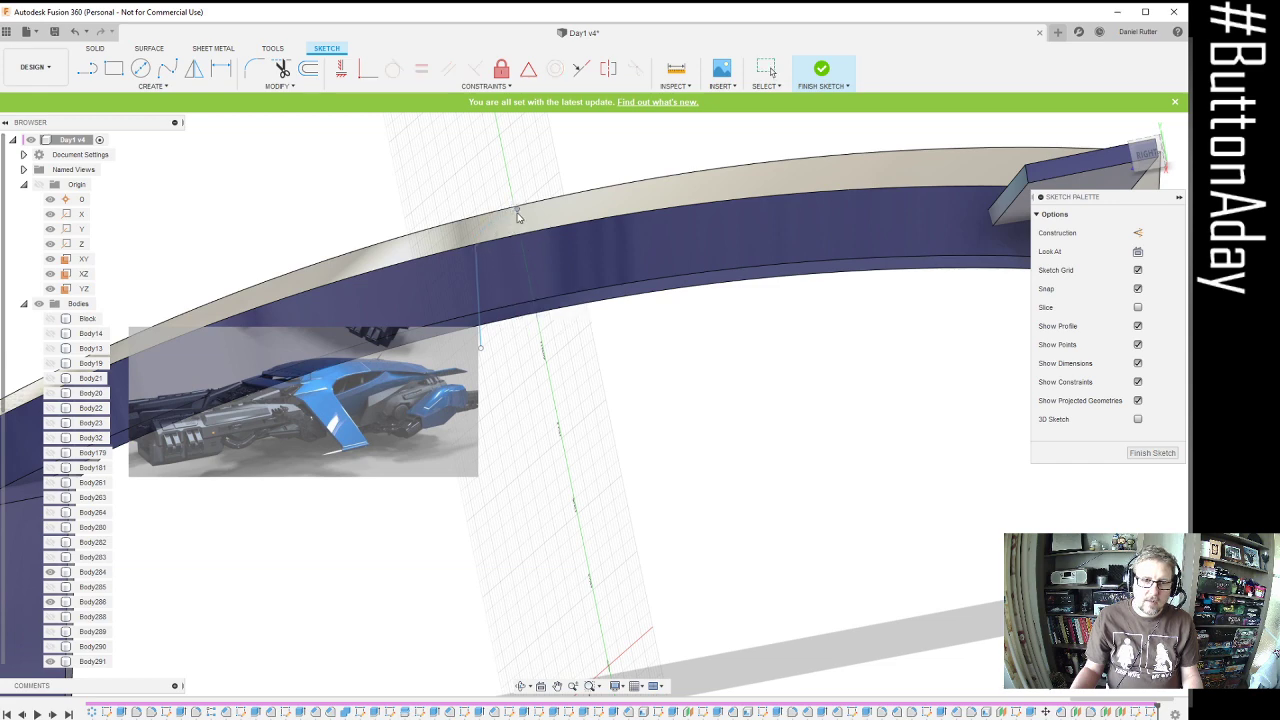
mouse_move(517, 216)
shift+middle_down()
mouse_move(677, 340)
mouse_move(666, 272)
mouse_move(653, 285)
shift+middle_up()
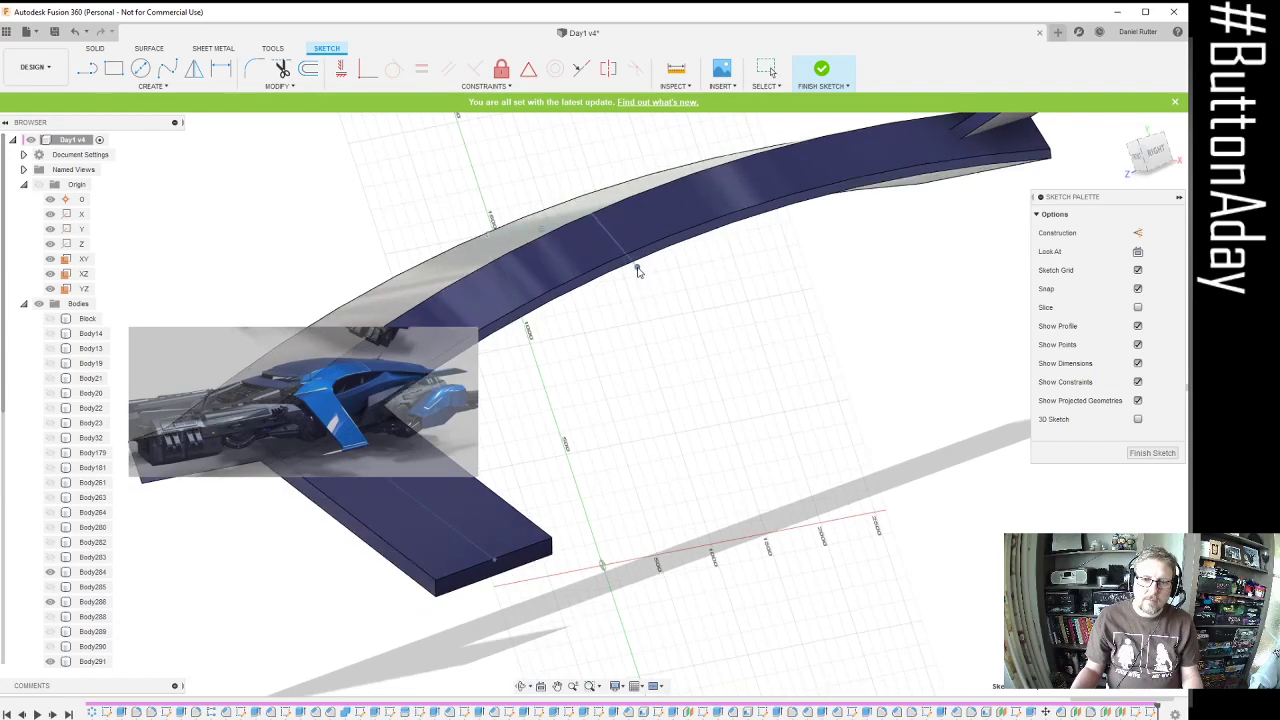
mouse_move(631, 260)
shift+middle_down()
mouse_move(631, 280)
mouse_move(690, 300)
mouse_move(700, 290)
mouse_move(670, 320)
mouse_move(827, 378)
shift+middle_up()
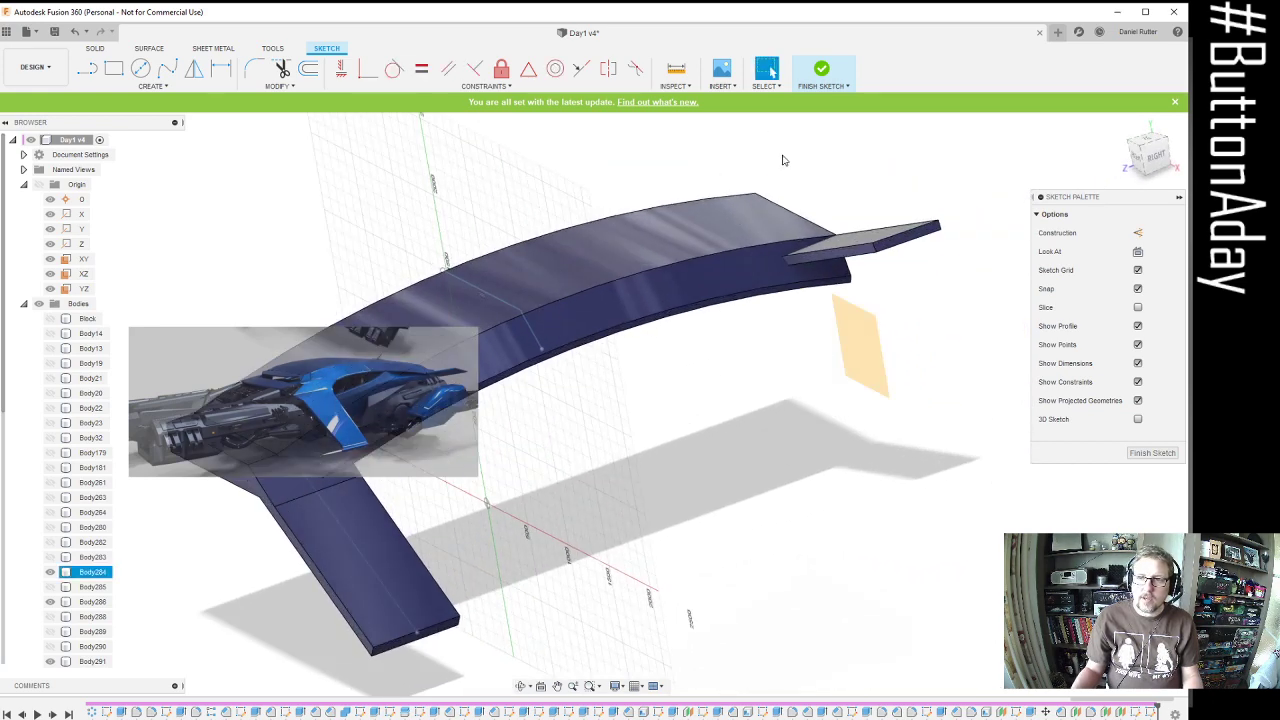
click(822, 70)
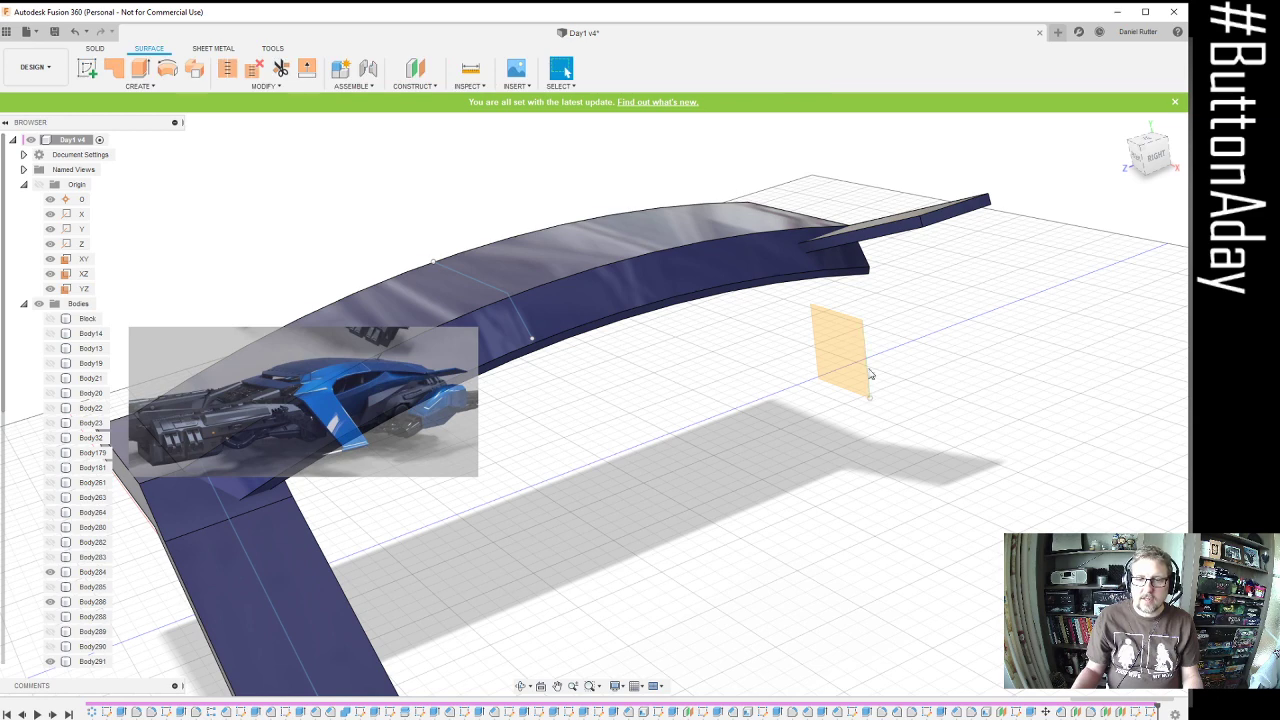
Sketch two connected lines on the rear construction plane, from the centreline along the rear piece's upper edge, then diagonally down its side edge
click(87, 68)
click(858, 322)
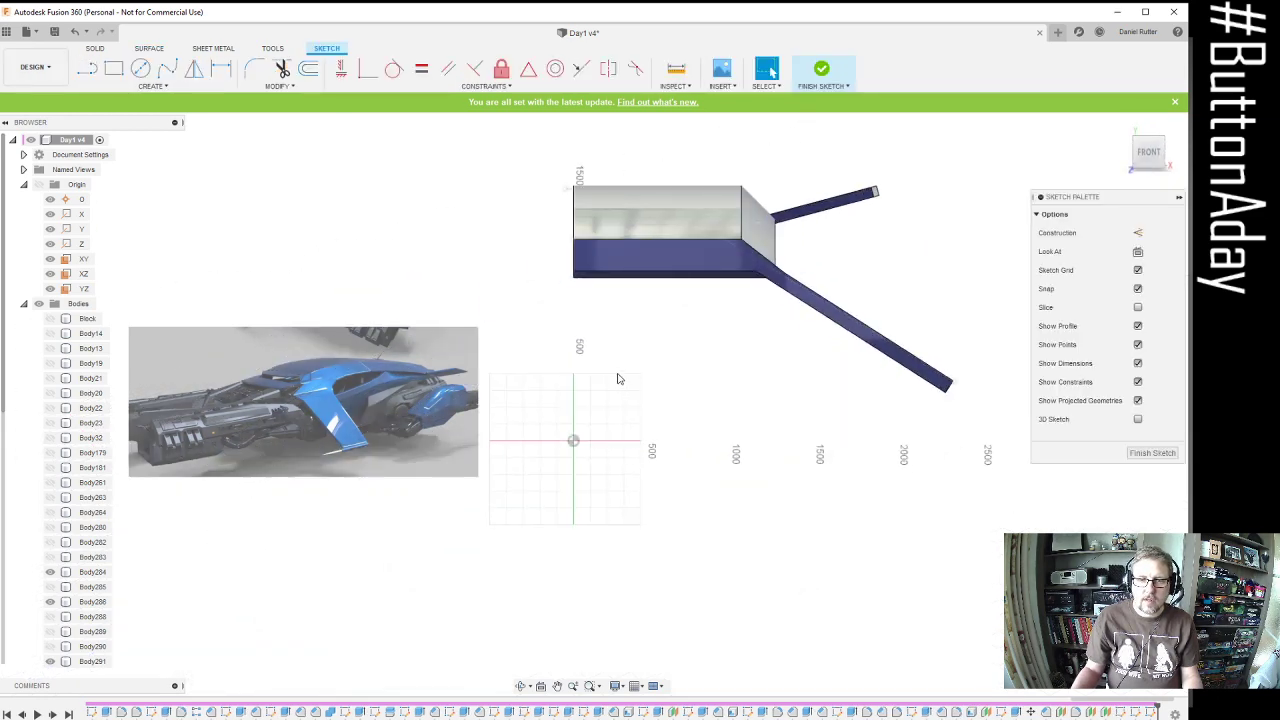
shift+middle_drag(557, 267, 837, 320)
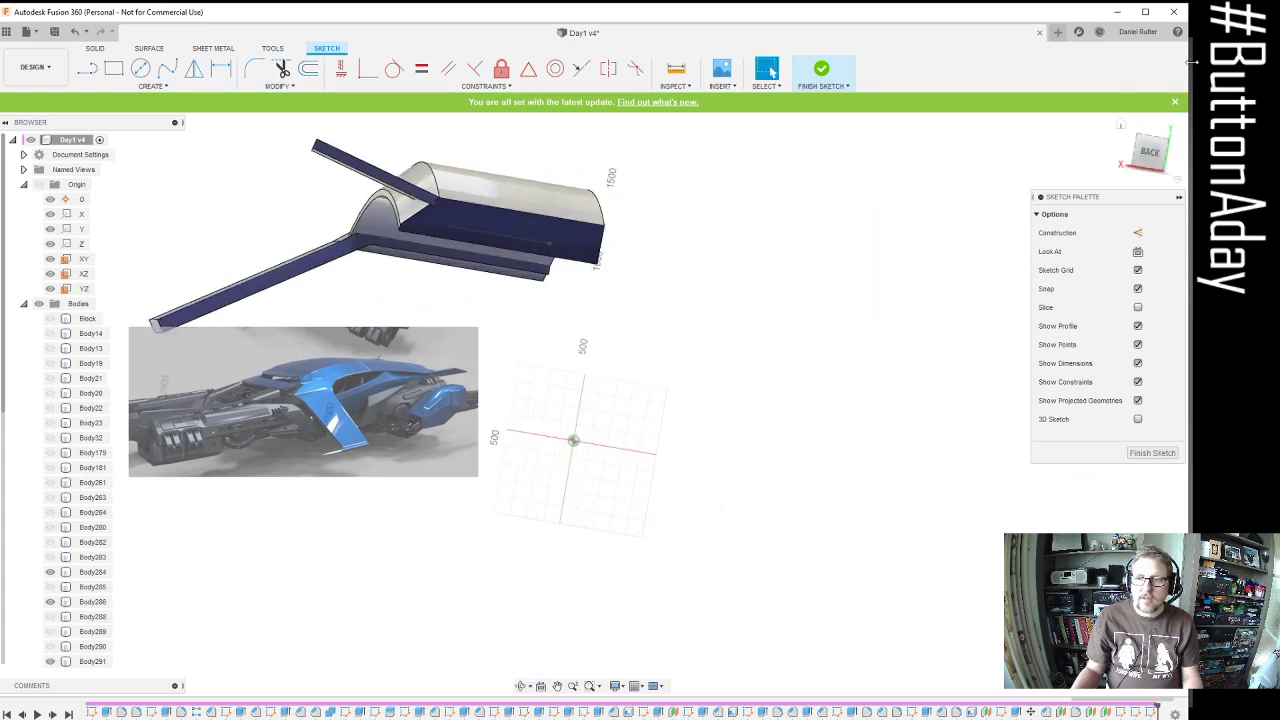
click(1150, 164)
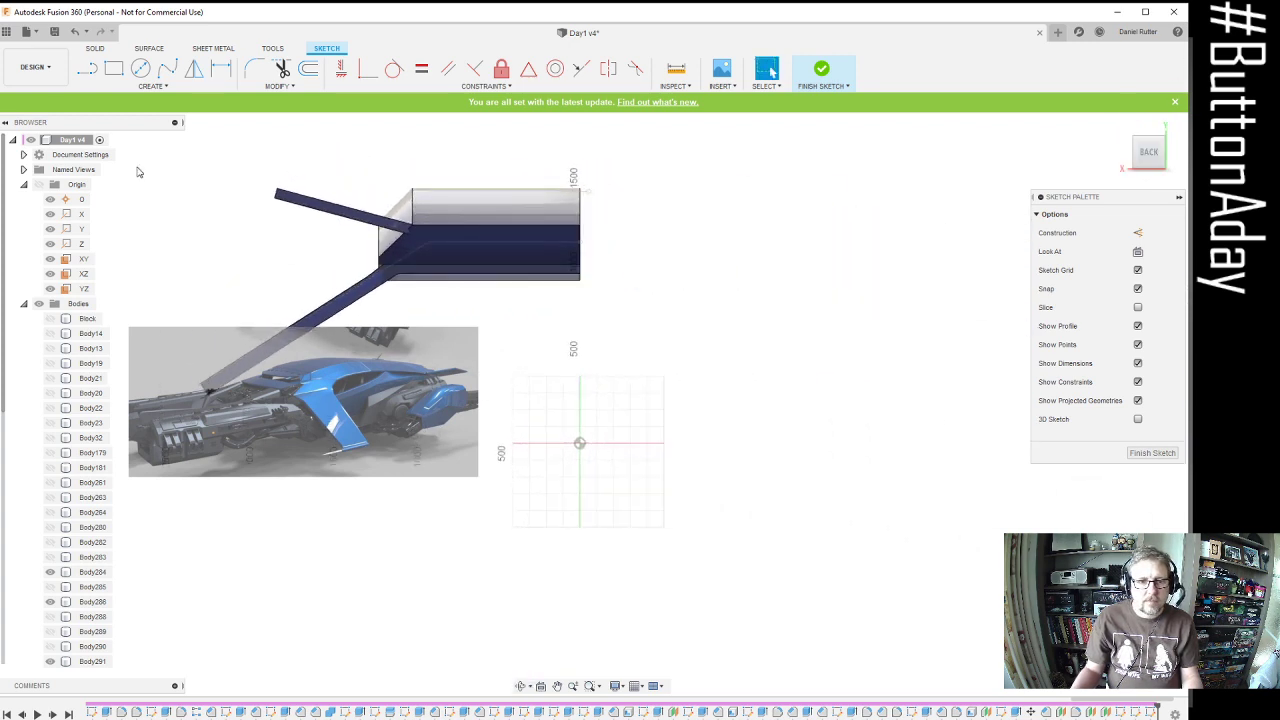
click(86, 67)
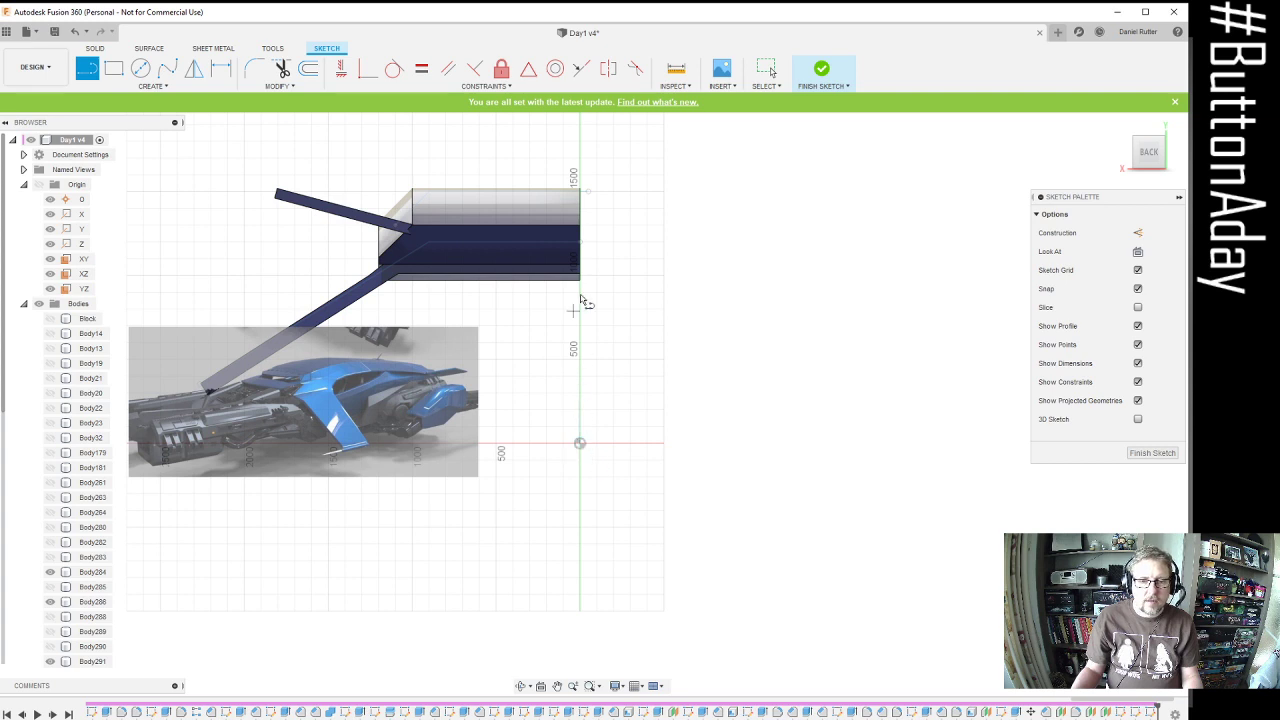
click(583, 232)
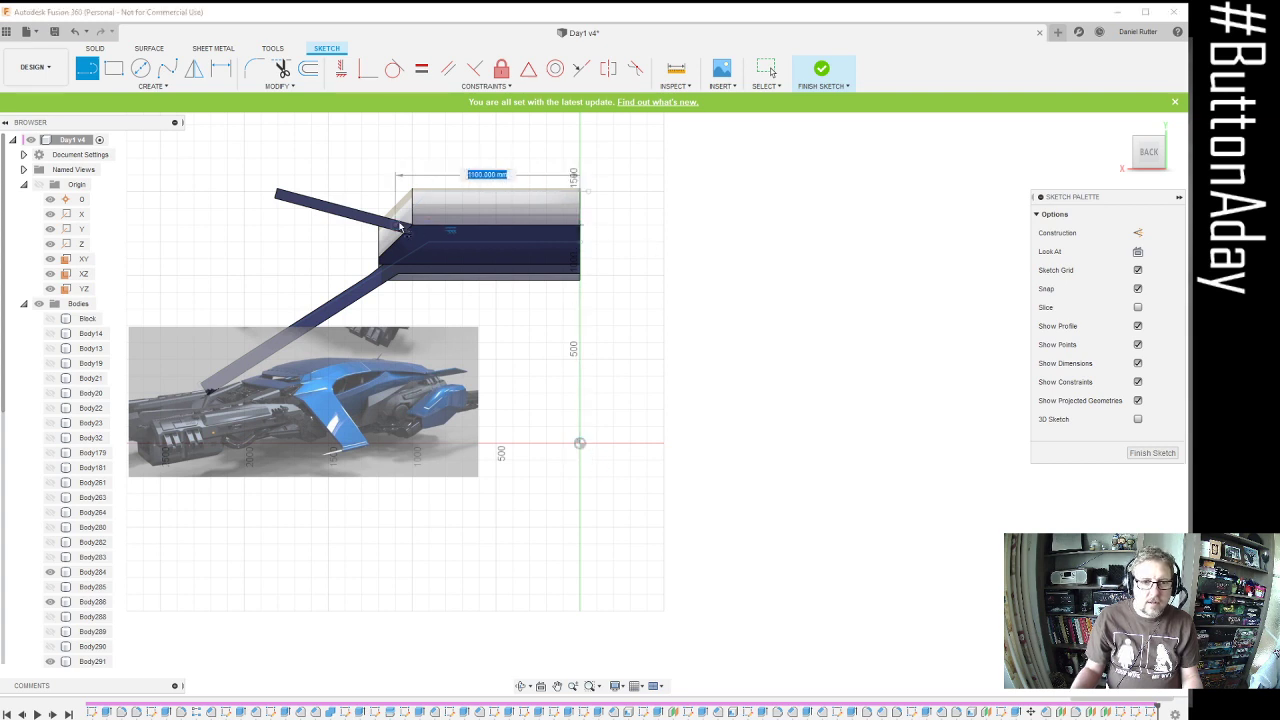
click(413, 228)
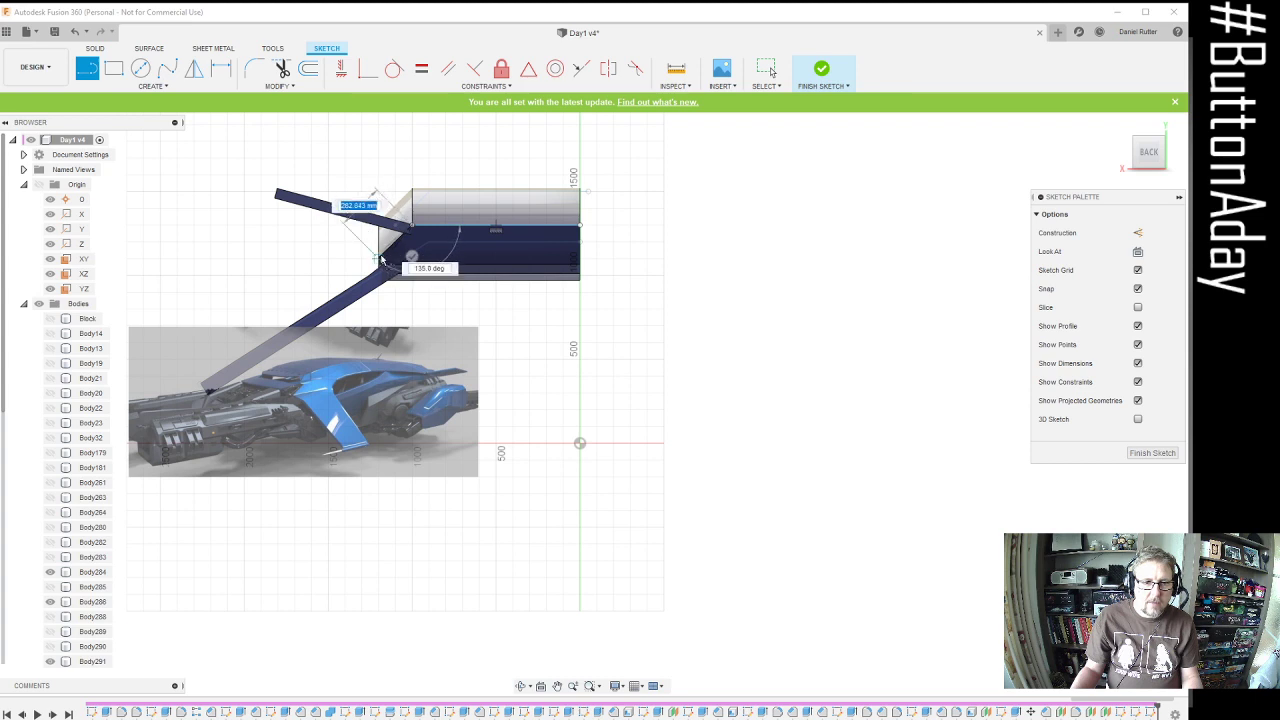
click(378, 256)
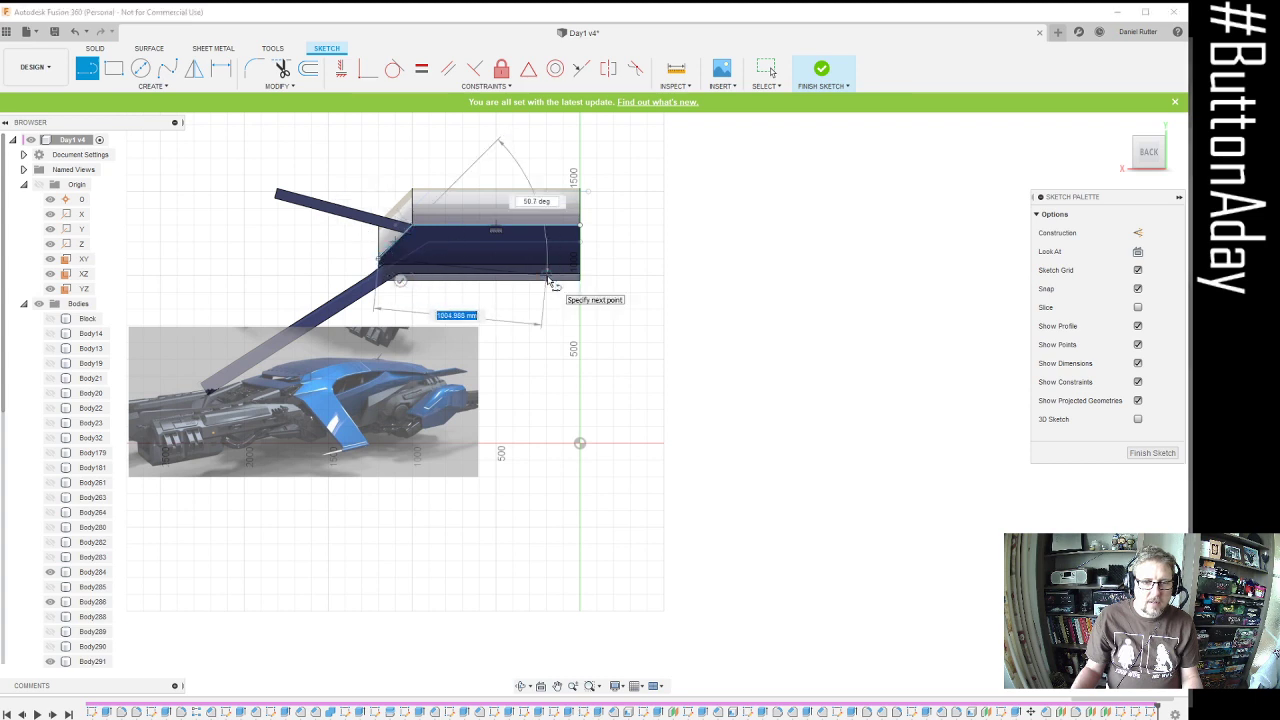
click(667, 337)
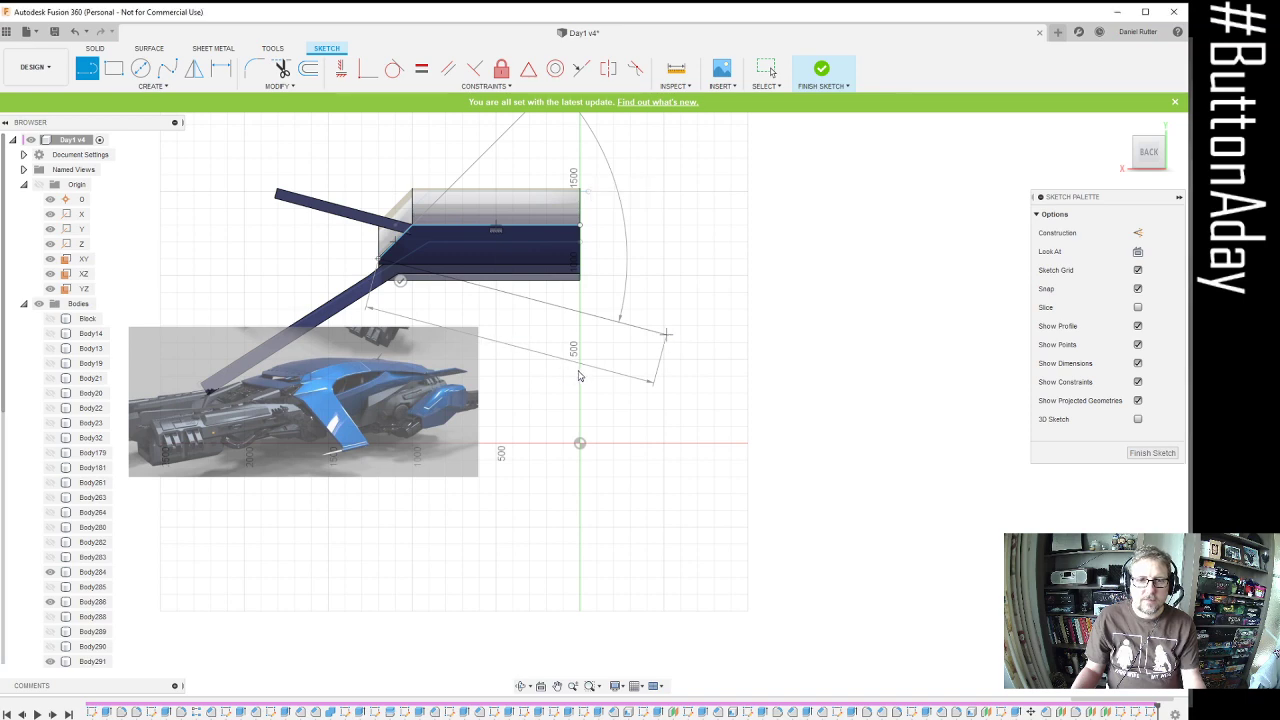
shift+middle_drag(690, 279, 717, 286)
key(Escape)
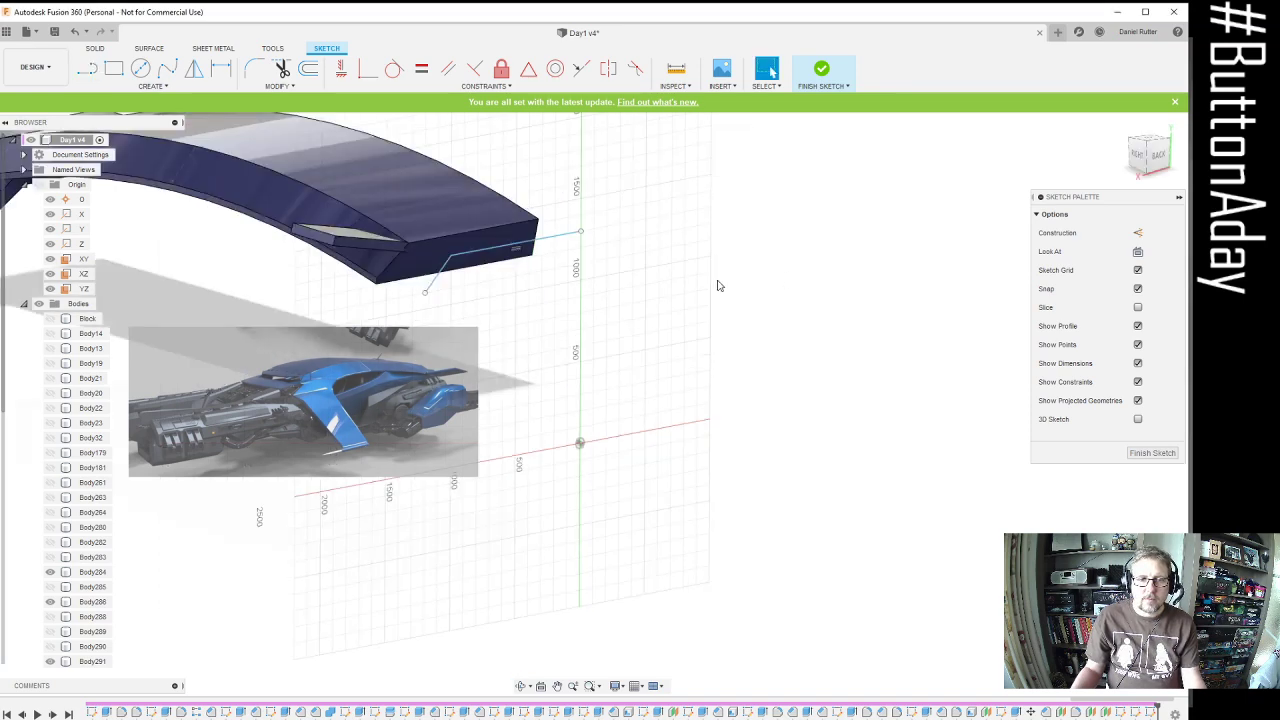
Finish the sketch of the two profile lines on the rear construction plane
scroll(663, 326, down, 3)
mouse_move(663, 326)
shift+middle_down()
mouse_move(686, 371)
mouse_move(737, 387)
mouse_move(620, 406)
mouse_move(690, 362)
shift+middle_up()
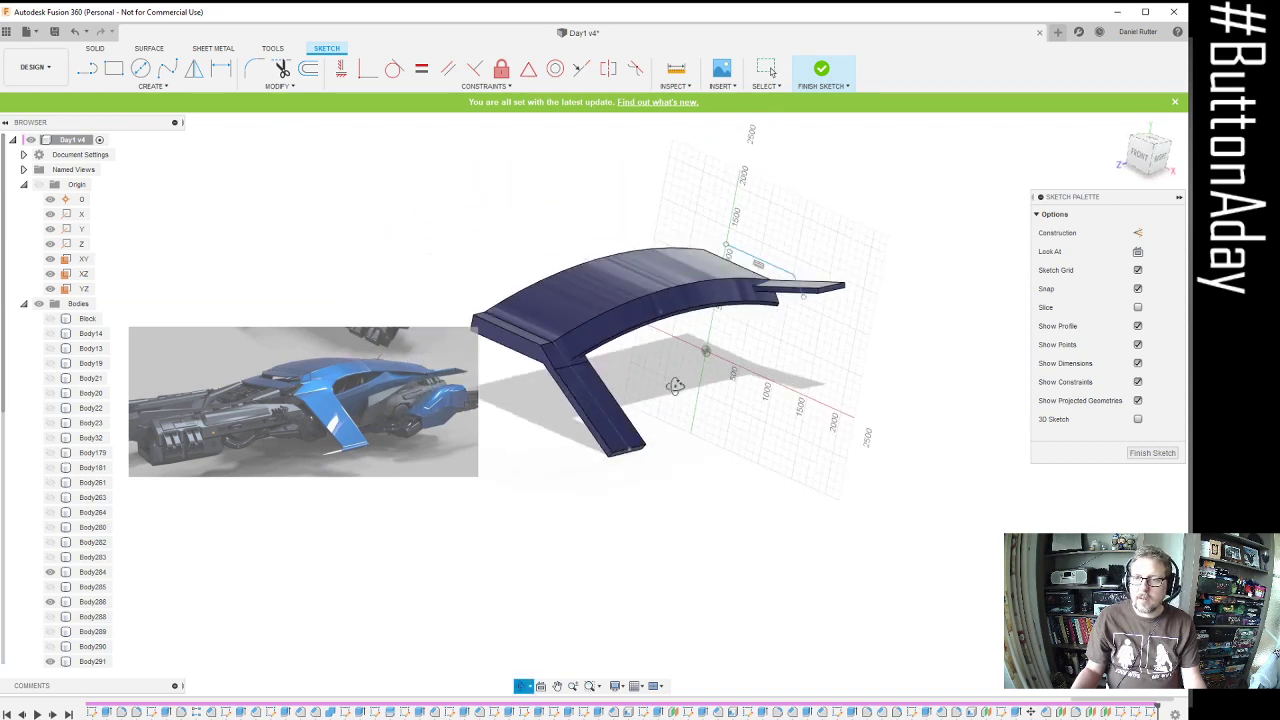
click(1151, 452)
Start a surface loft with the front, mid-body and rear horizontal roof lines as its three profiles
scroll(766, 353, down, 3)
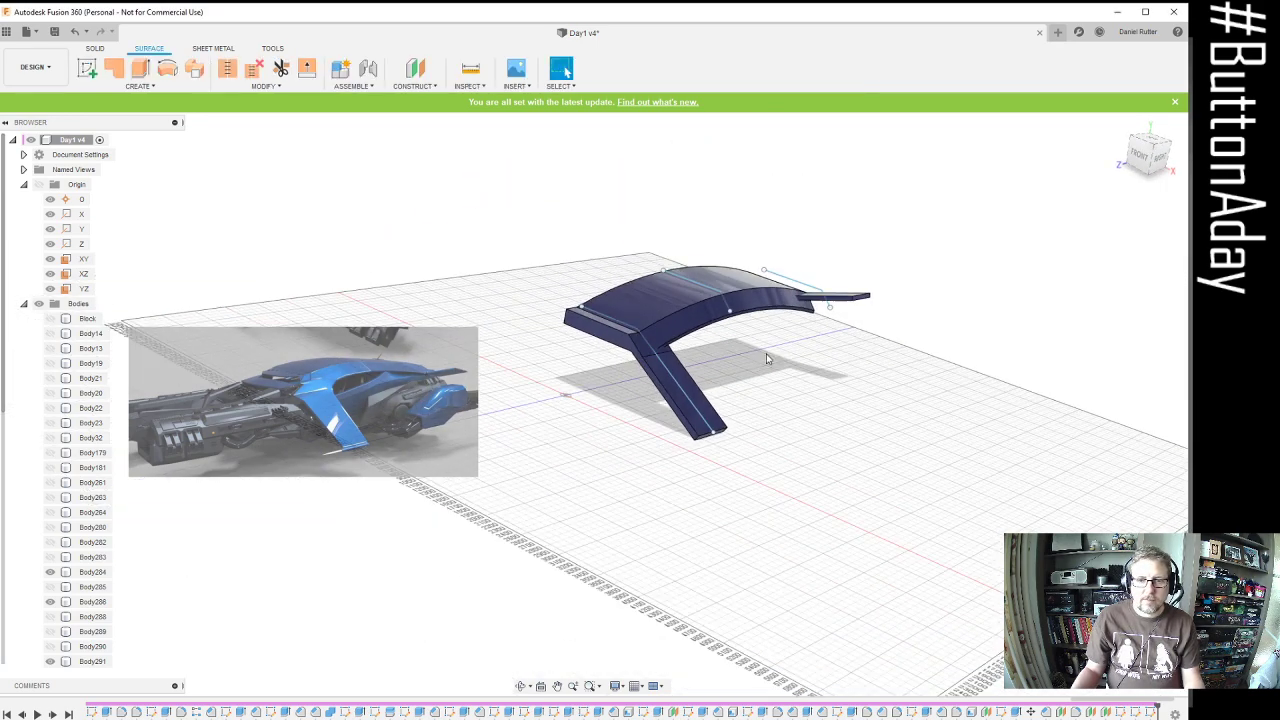
shift+middle_drag(766, 353, 655, 390)
scroll(655, 385, up, 3)
scroll(727, 313, down, 1)
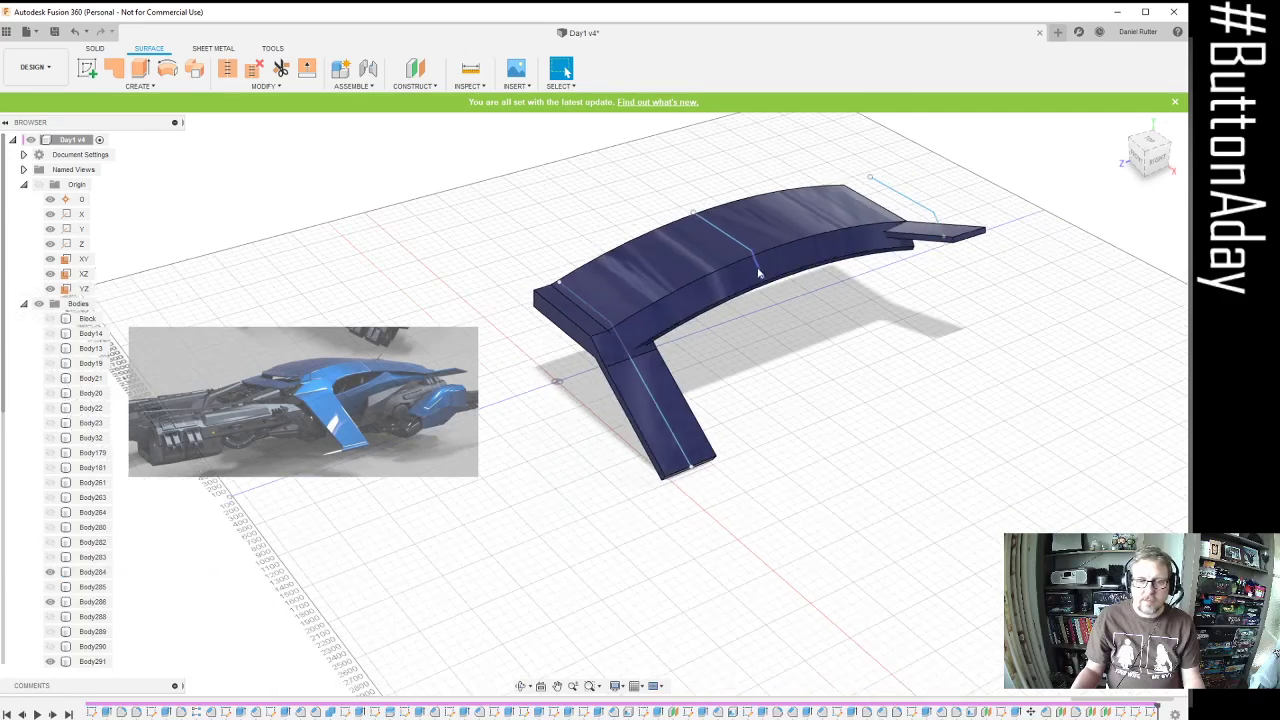
click(154, 87)
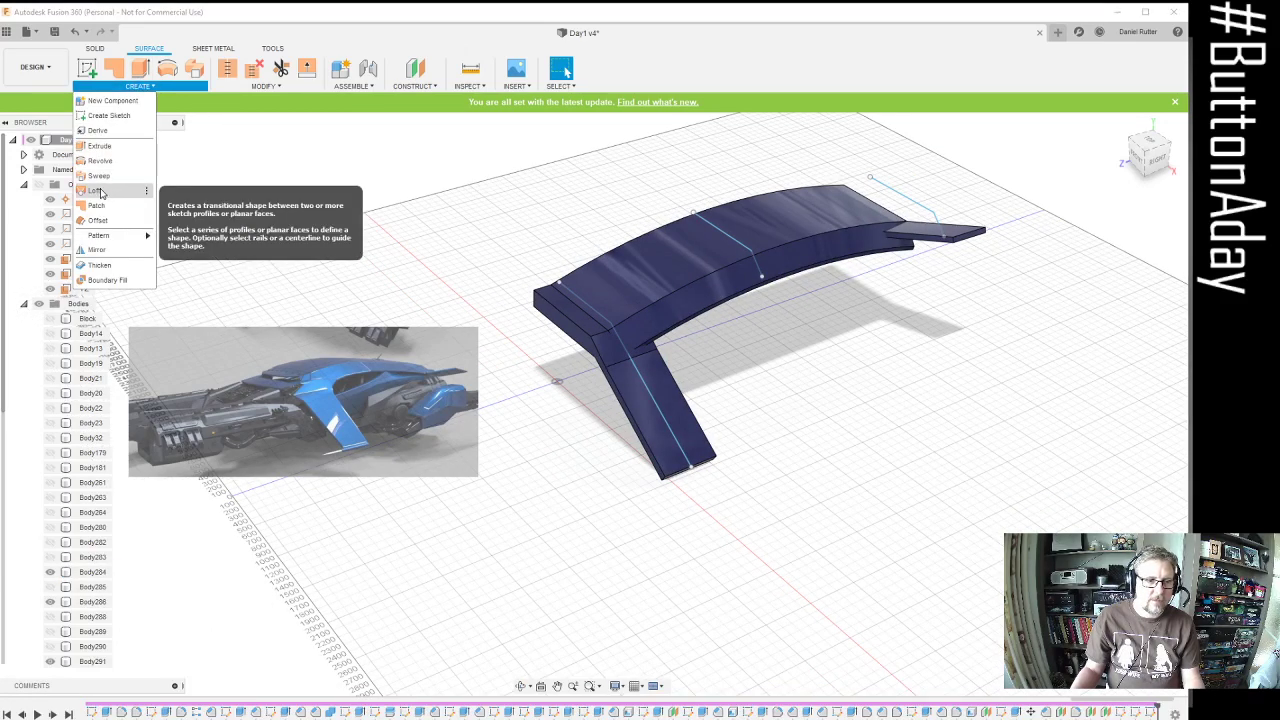
click(97, 190)
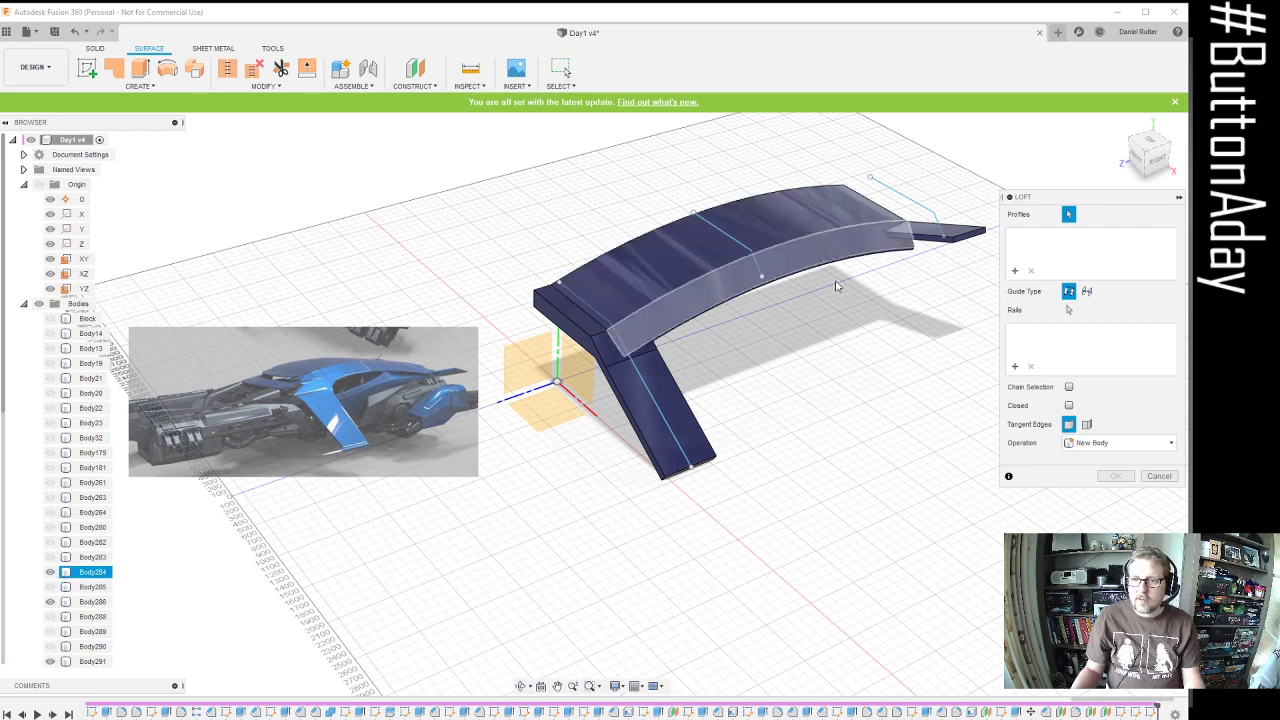
click(573, 291)
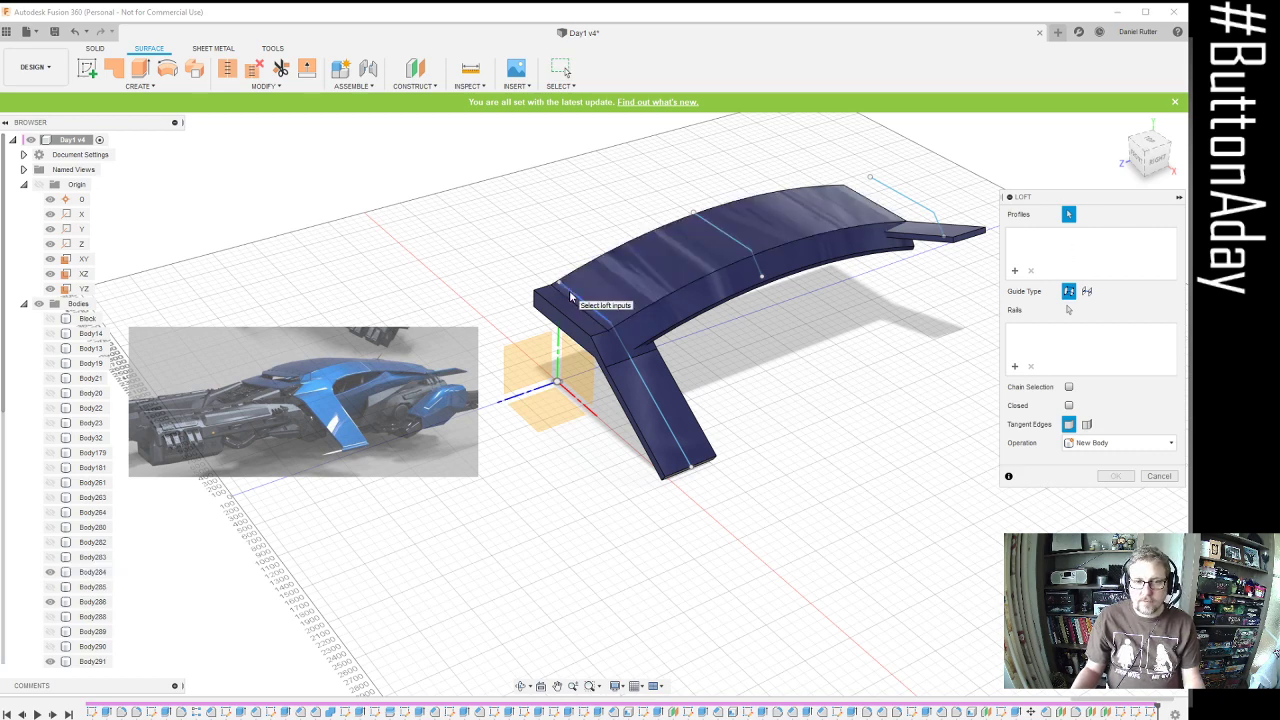
click(699, 220)
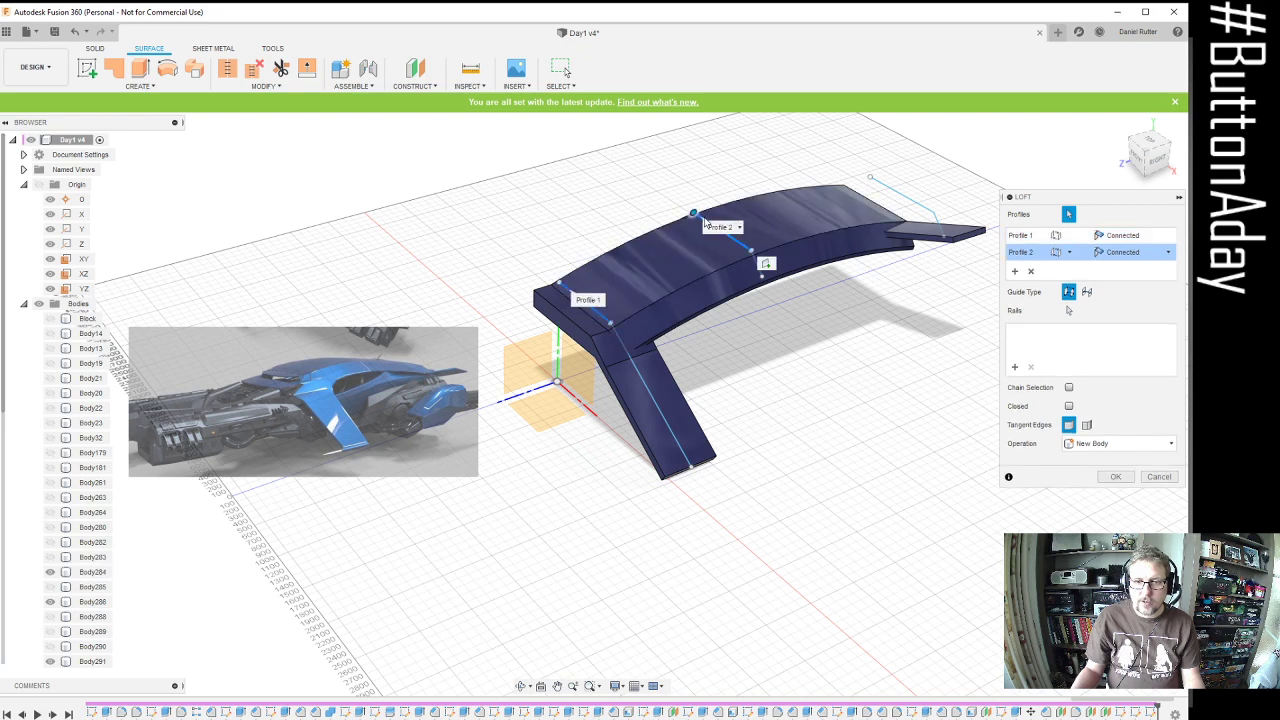
click(871, 179)
shift+middle_drag(813, 299, 765, 300)
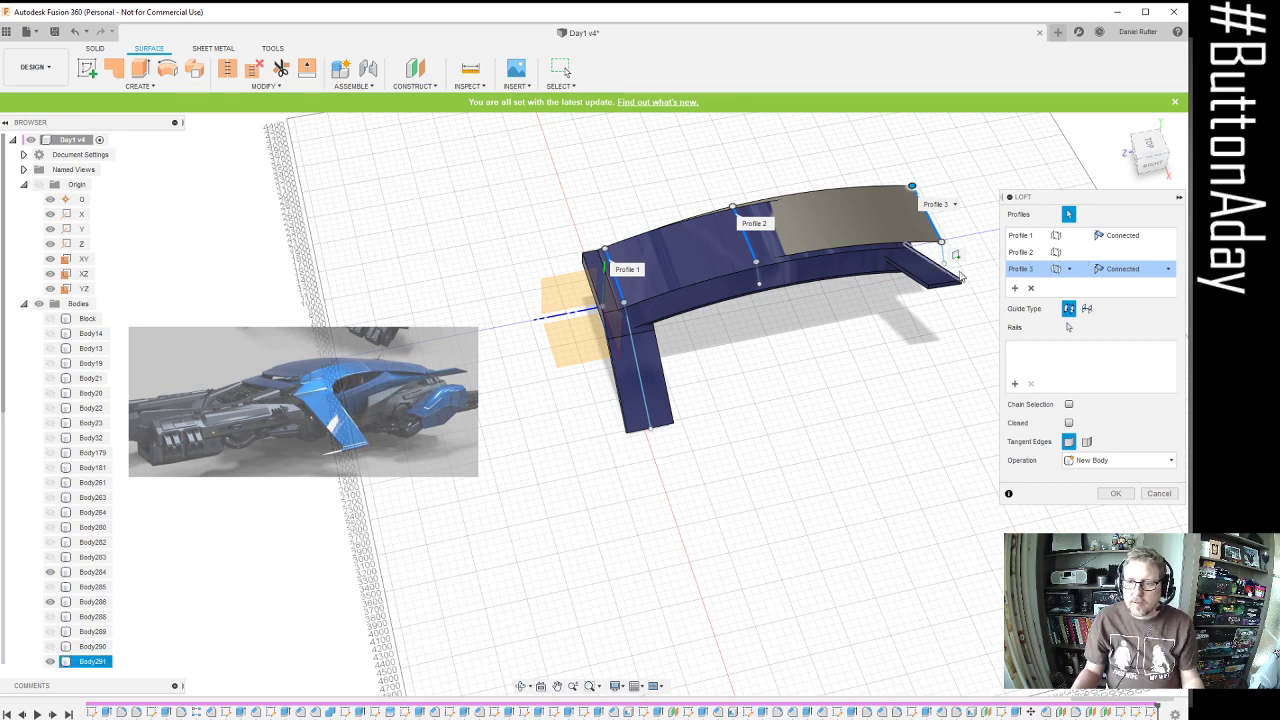
Switch the loft's guide type to Centerline and create the roof surface as a new body
scroll(770, 240, up, 3)
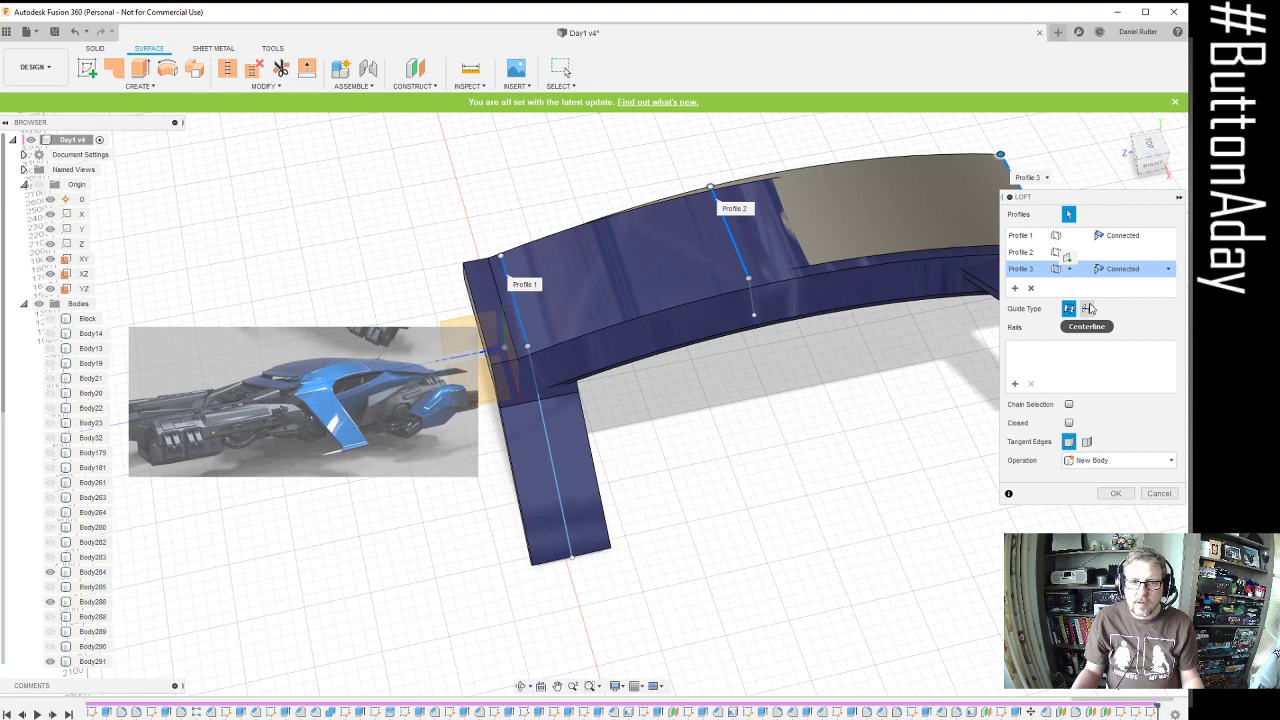
click(1088, 309)
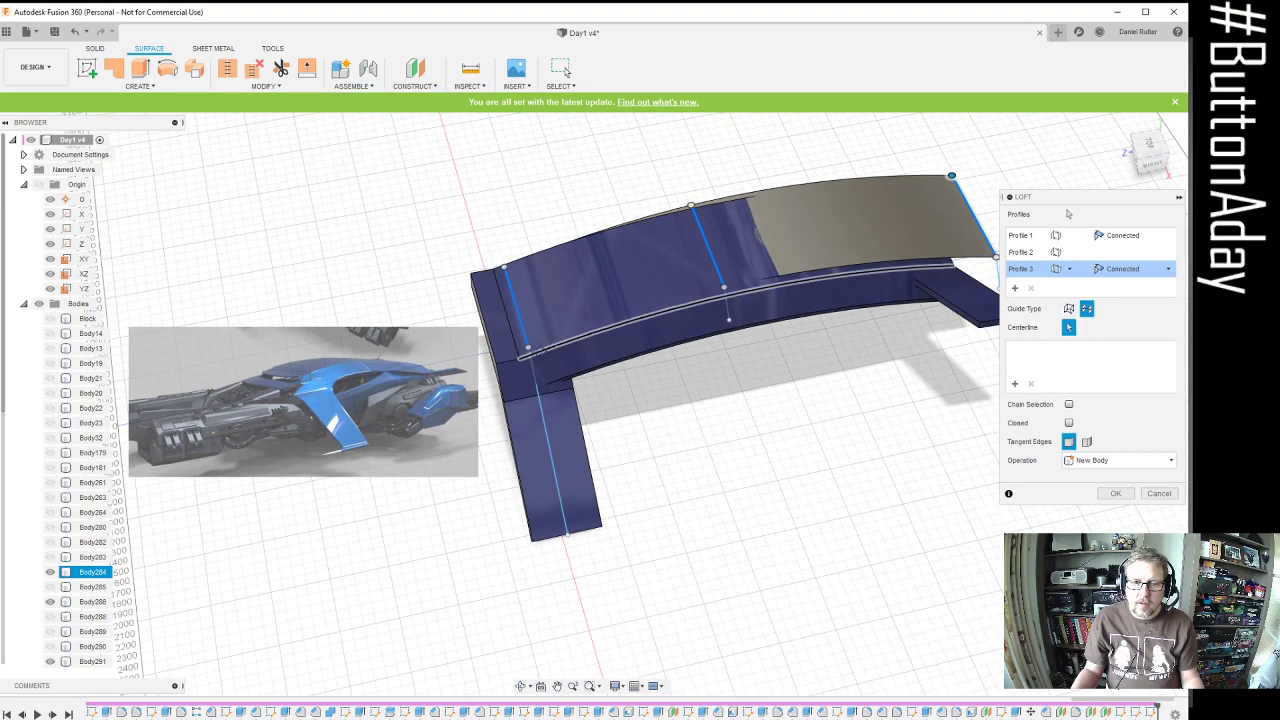
shift+middle_drag(539, 351, 586, 338)
scroll(646, 335, up, 5)
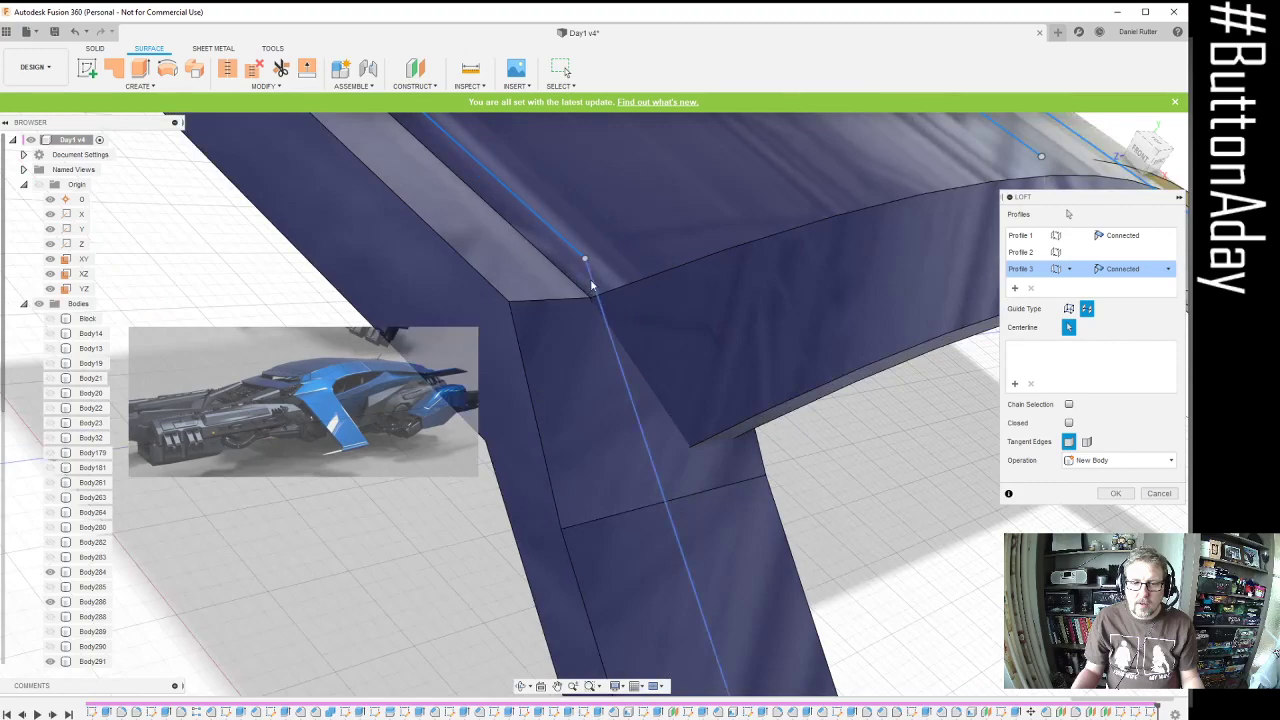
scroll(600, 290, down, 5)
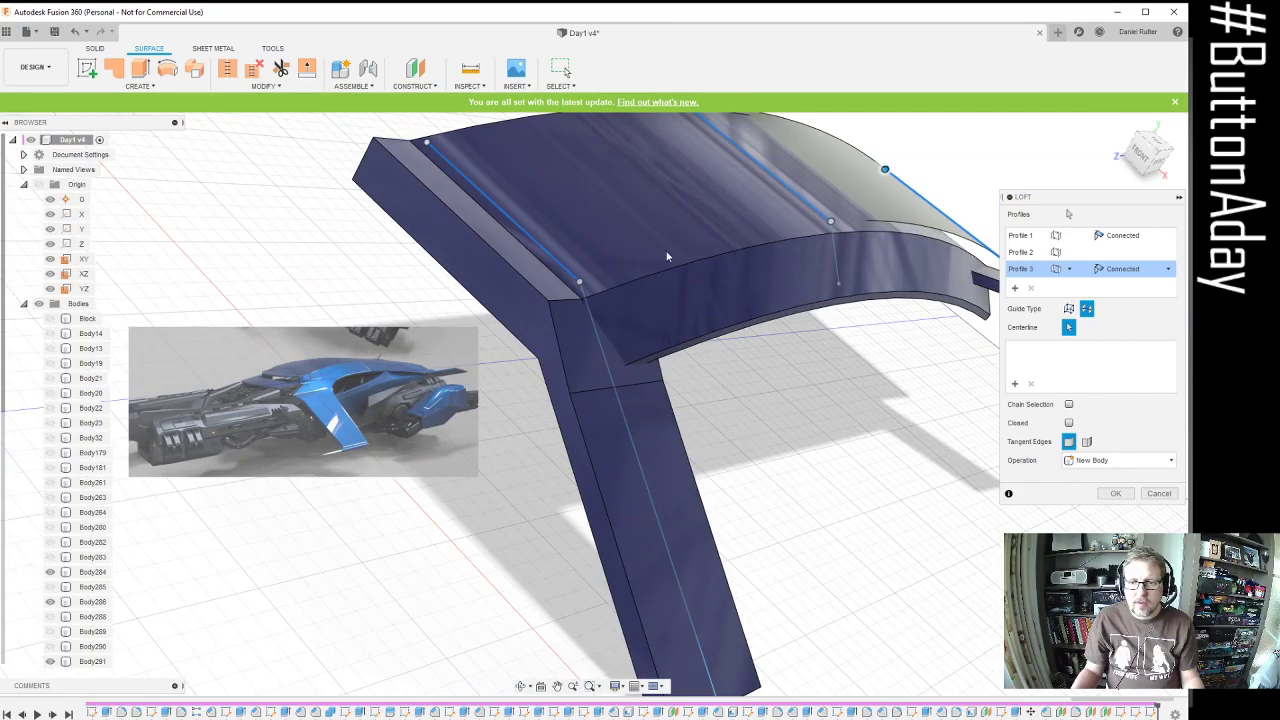
shift+middle_drag(667, 257, 843, 244)
scroll(862, 228, up, 5)
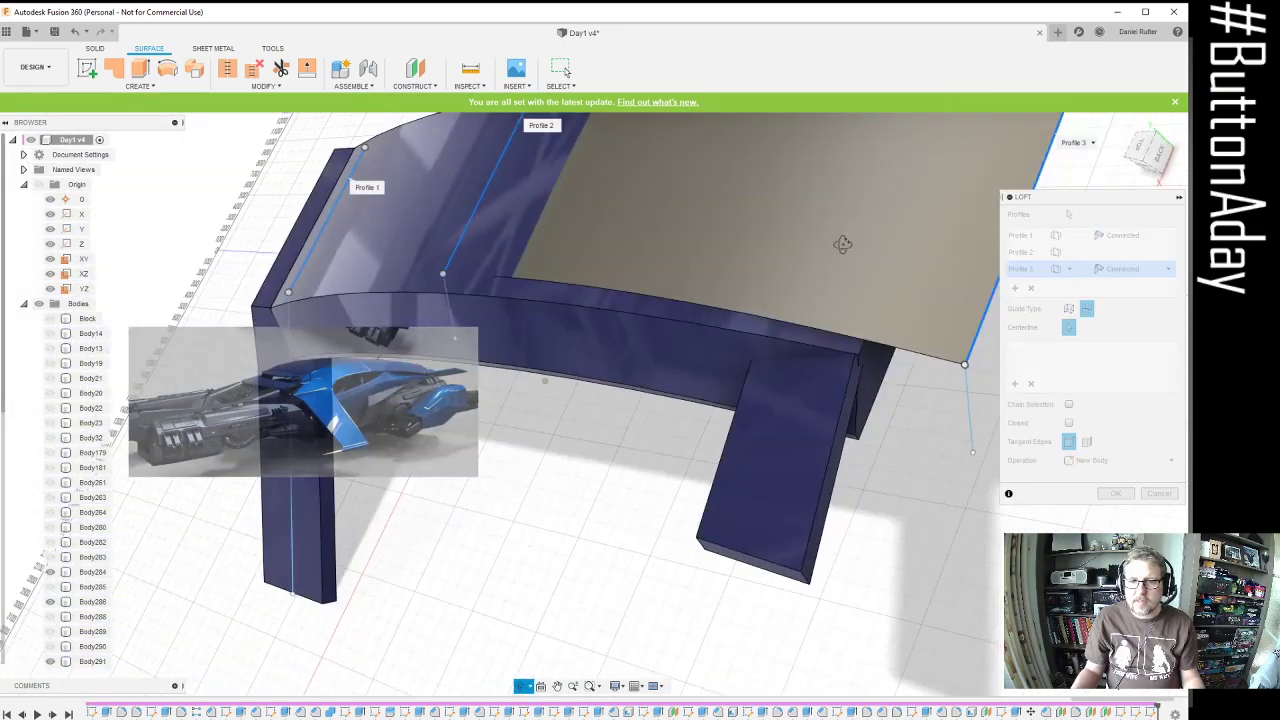
scroll(843, 244, down, 5)
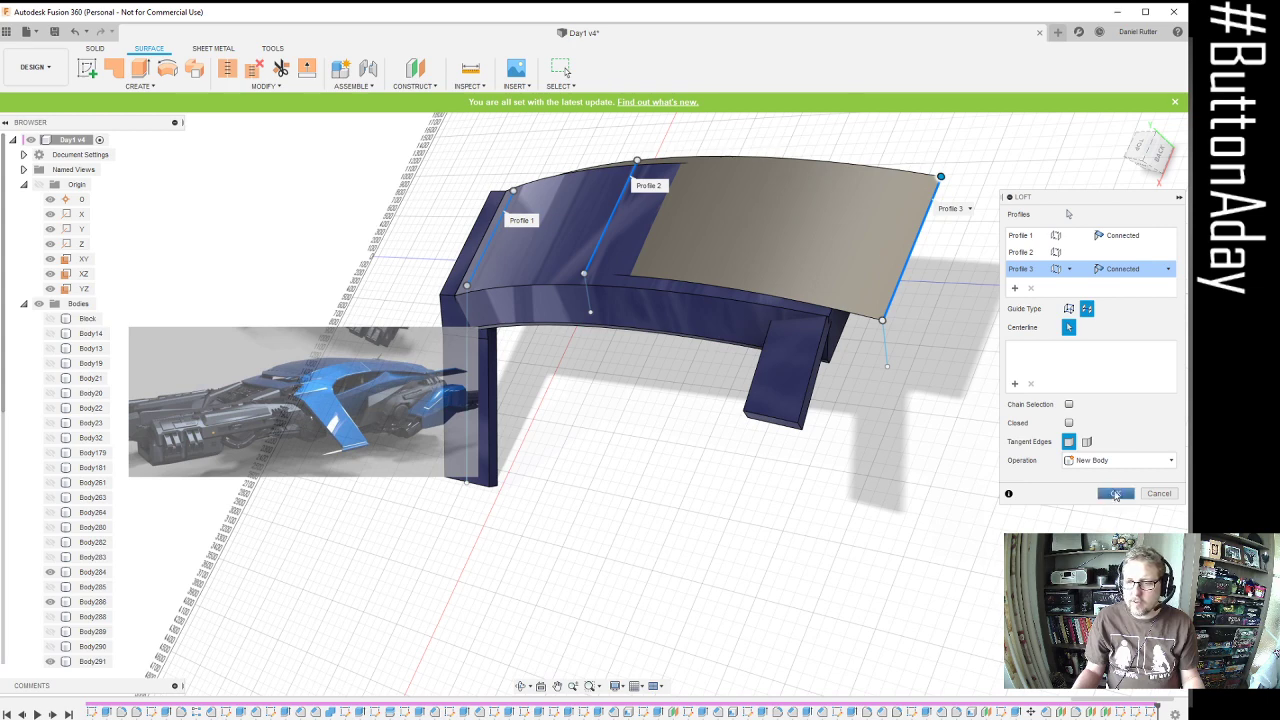
click(1115, 493)
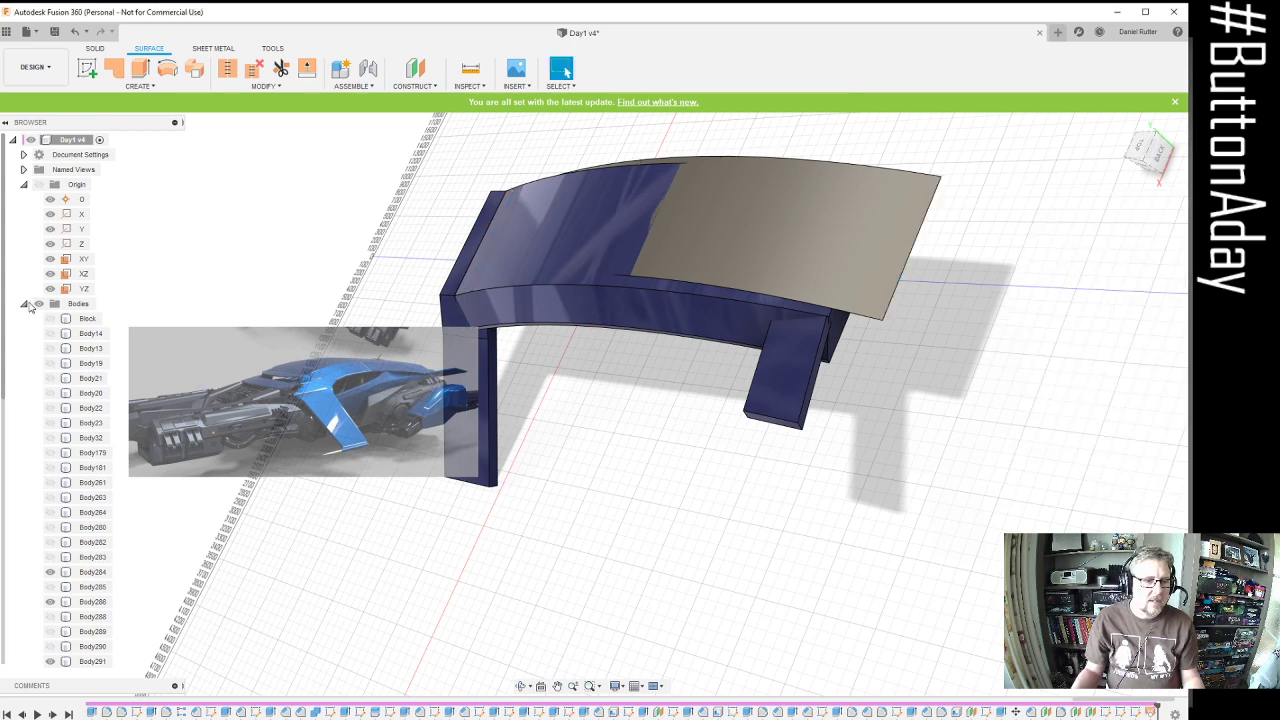
Hide the solid bodies Body291, Body286 and Body284 to view the lofted roof surface on its own
click(38, 304)
click(38, 304)
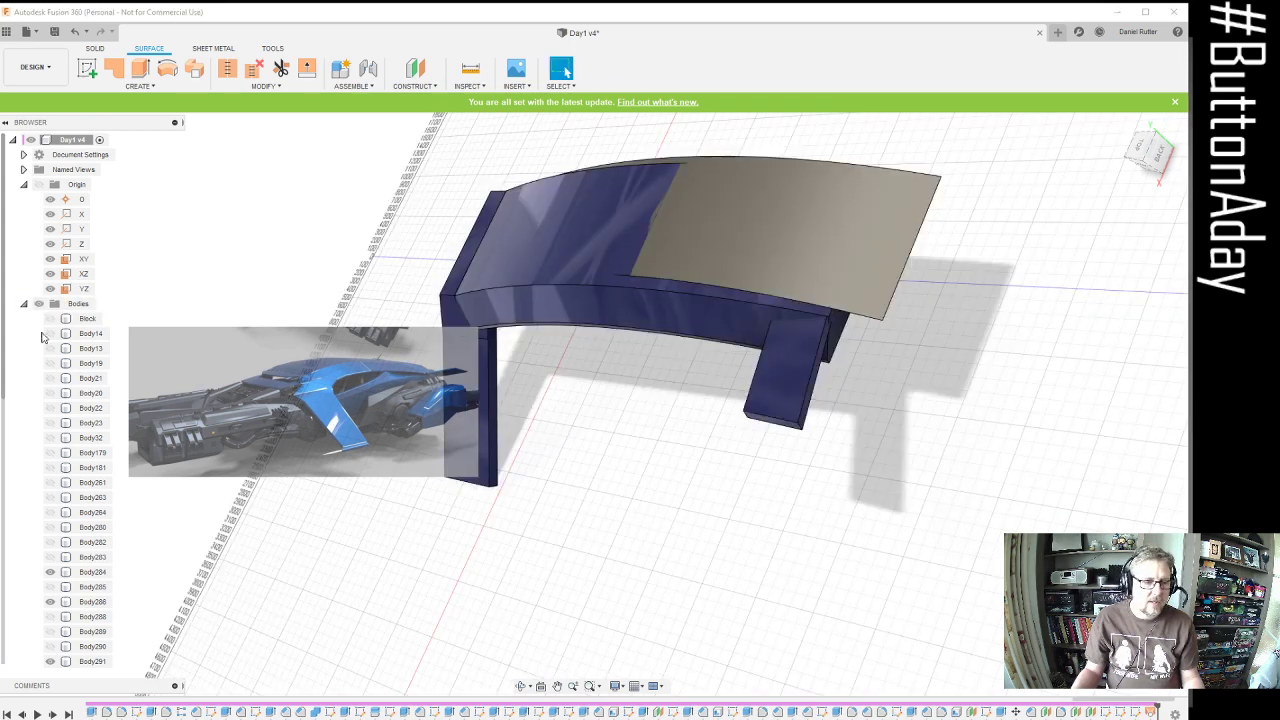
scroll(60, 440, down, 2)
click(50, 572)
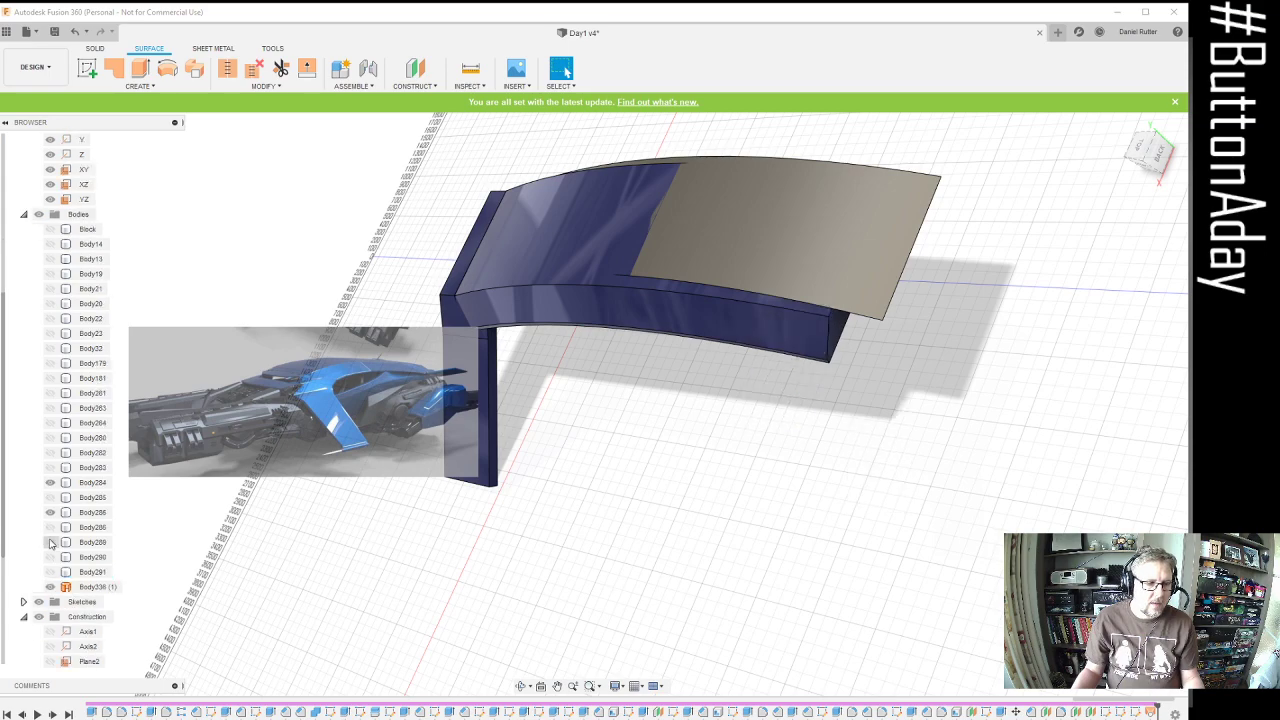
click(50, 512)
click(50, 482)
click(650, 283)
shift+middle_drag(650, 283, 679, 309)
click(679, 309)
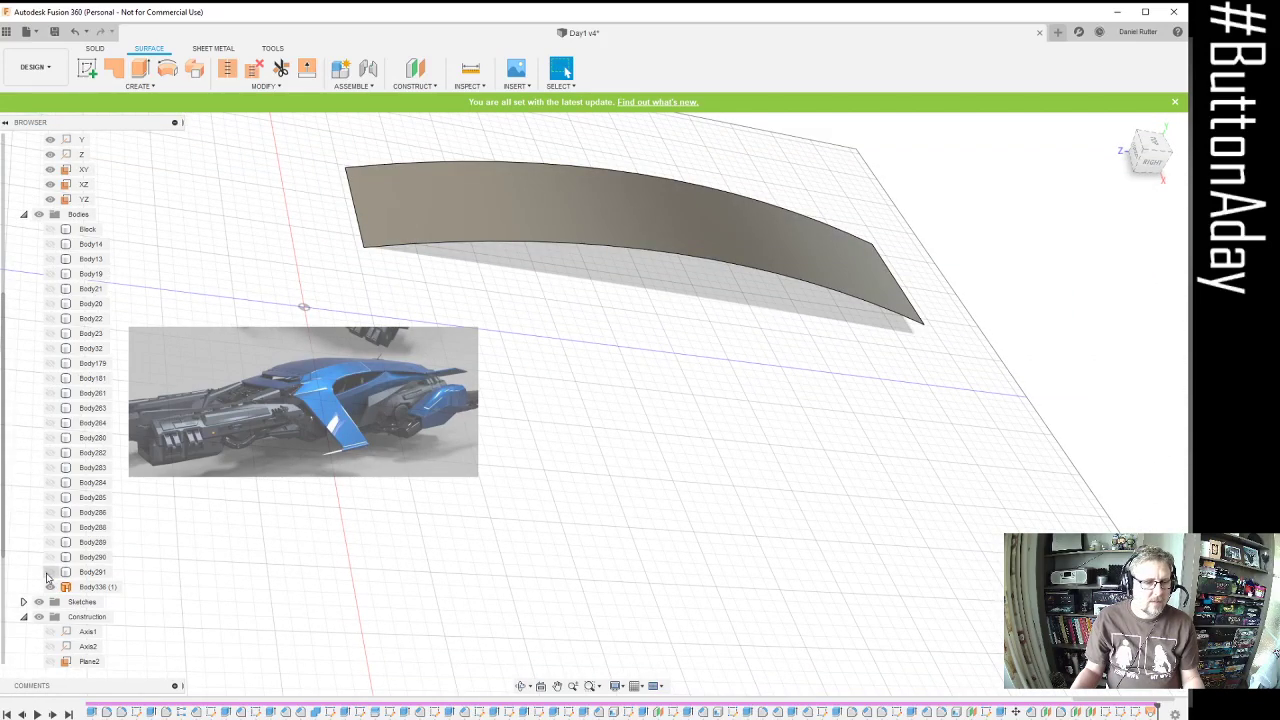
Show the rear wing, front leg and roof bodies again: Body291, Body286 and Body284
click(50, 572)
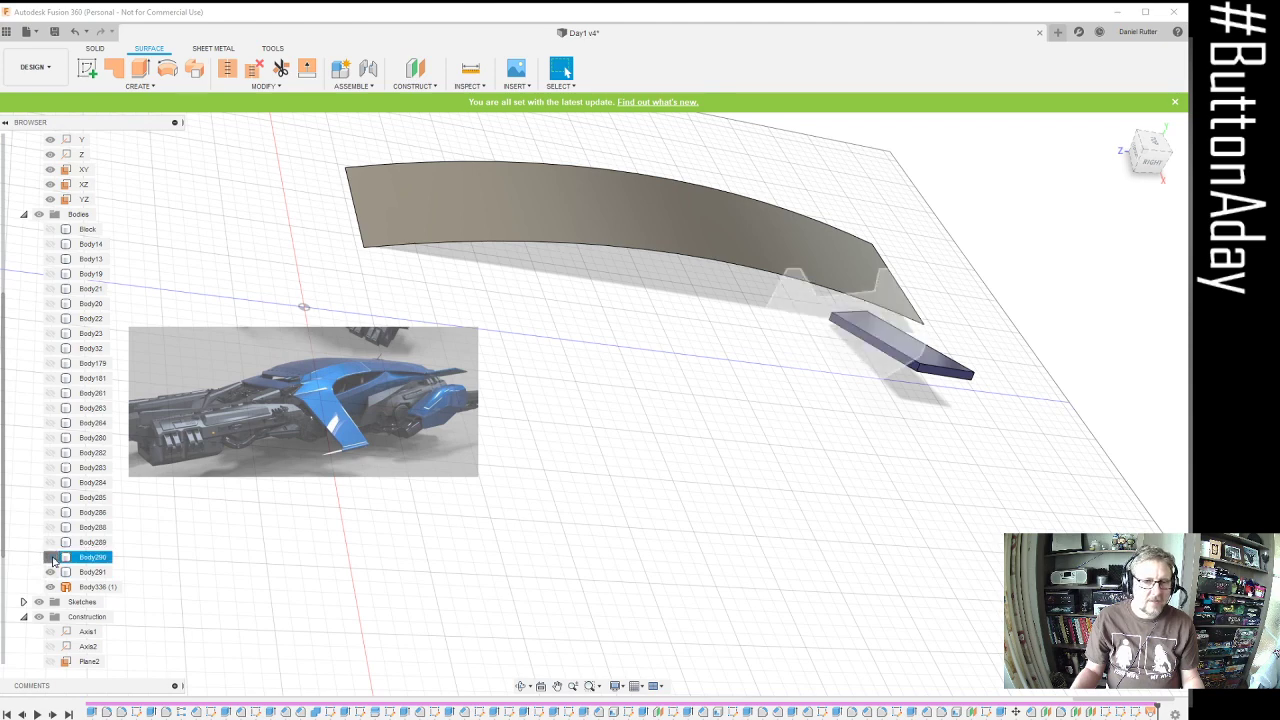
click(50, 558)
click(50, 558)
click(50, 542)
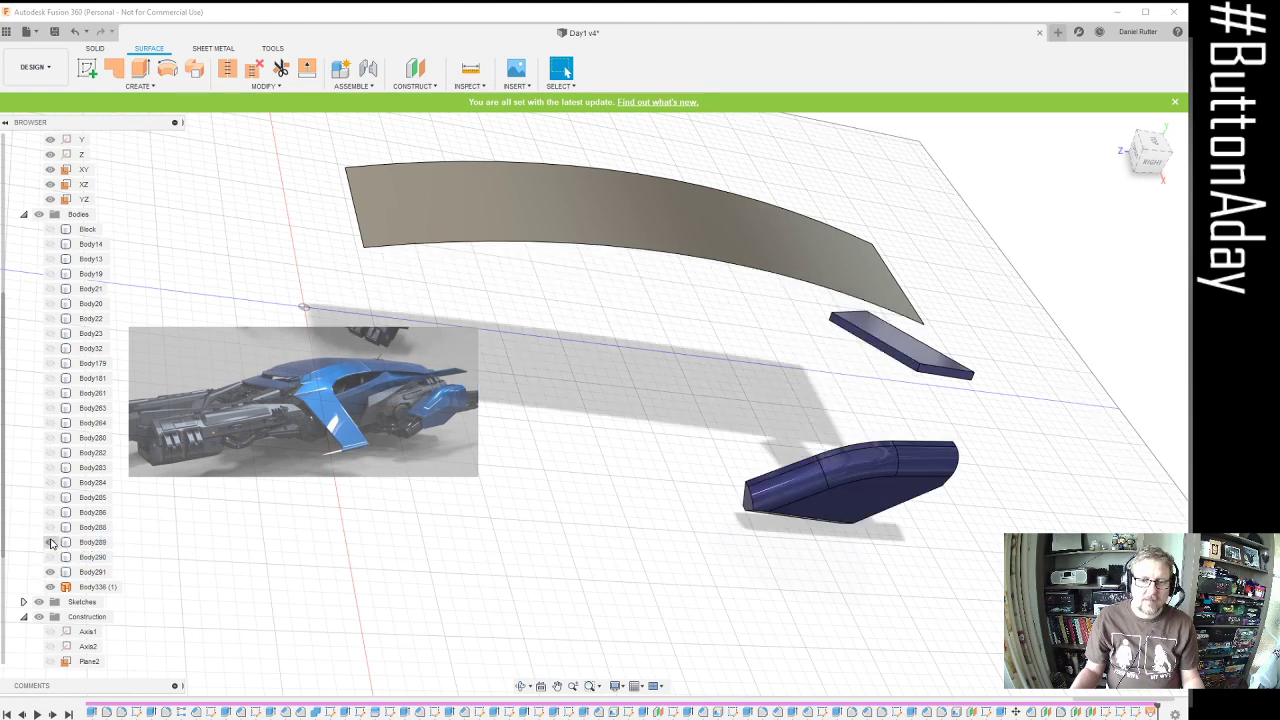
click(50, 542)
click(50, 527)
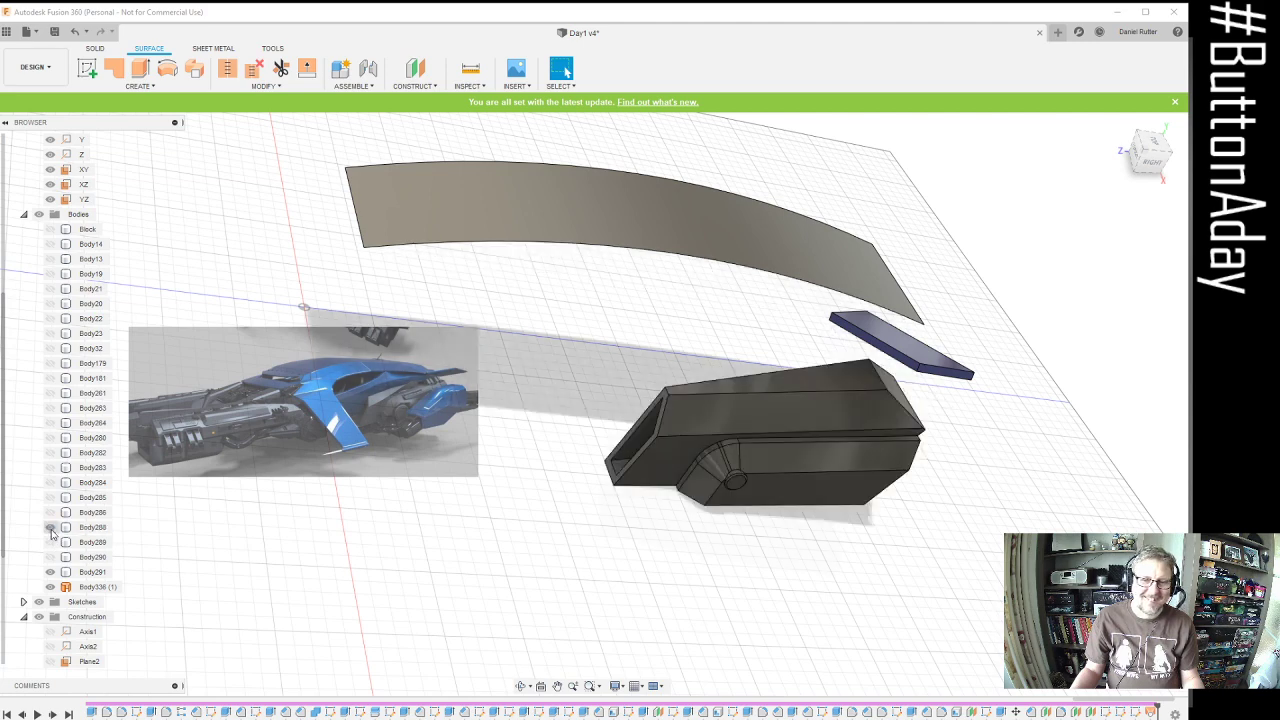
click(50, 527)
click(50, 512)
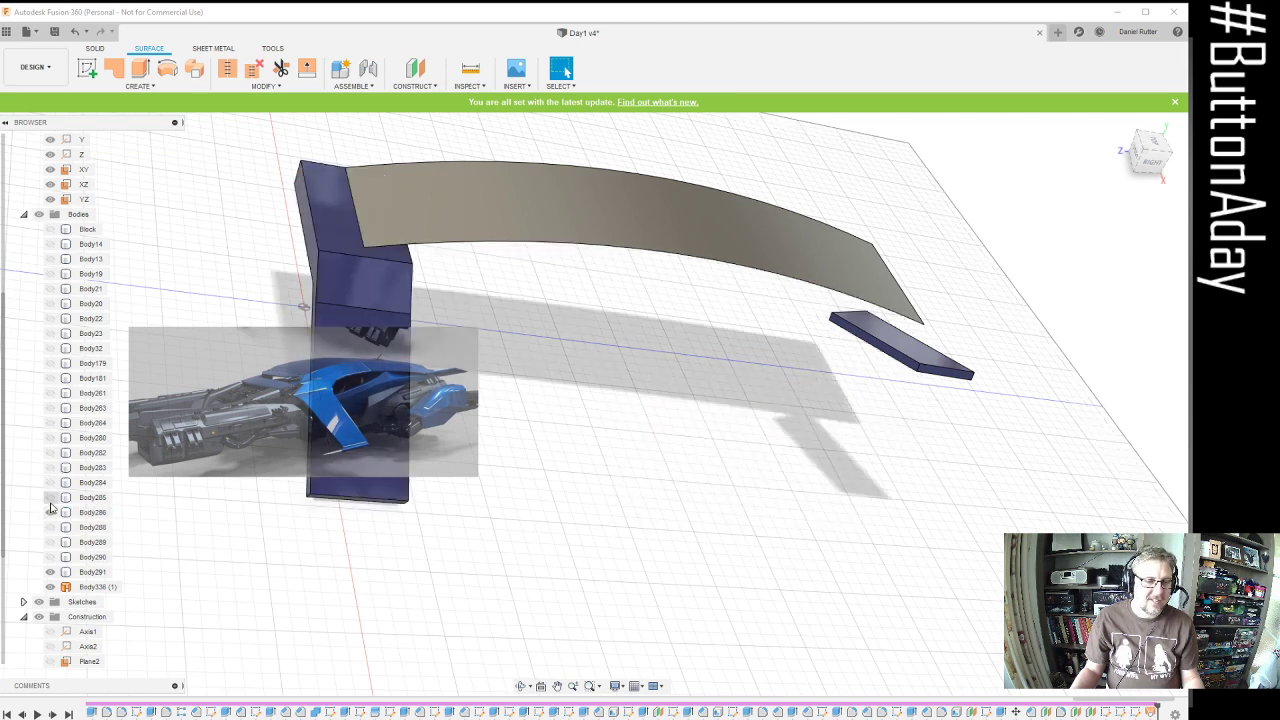
click(50, 497)
click(50, 497)
click(50, 482)
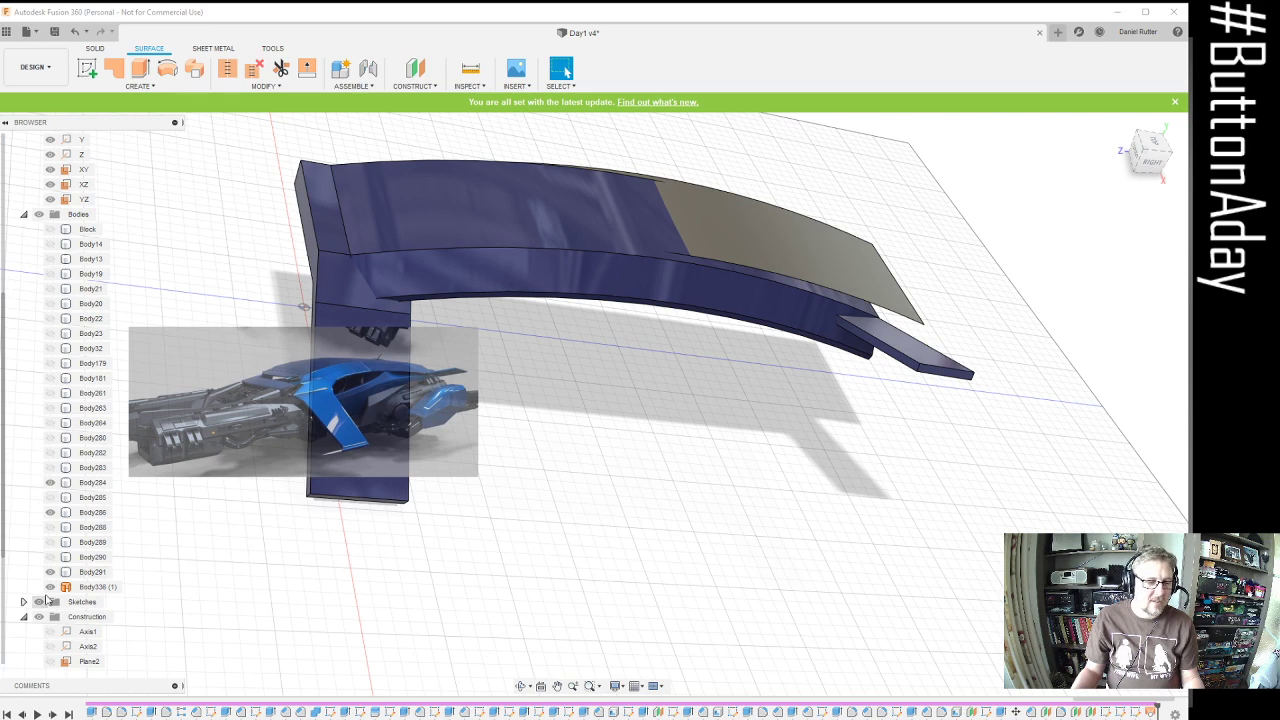
Try to delete the roof surface loft from the timeline
click(51, 587)
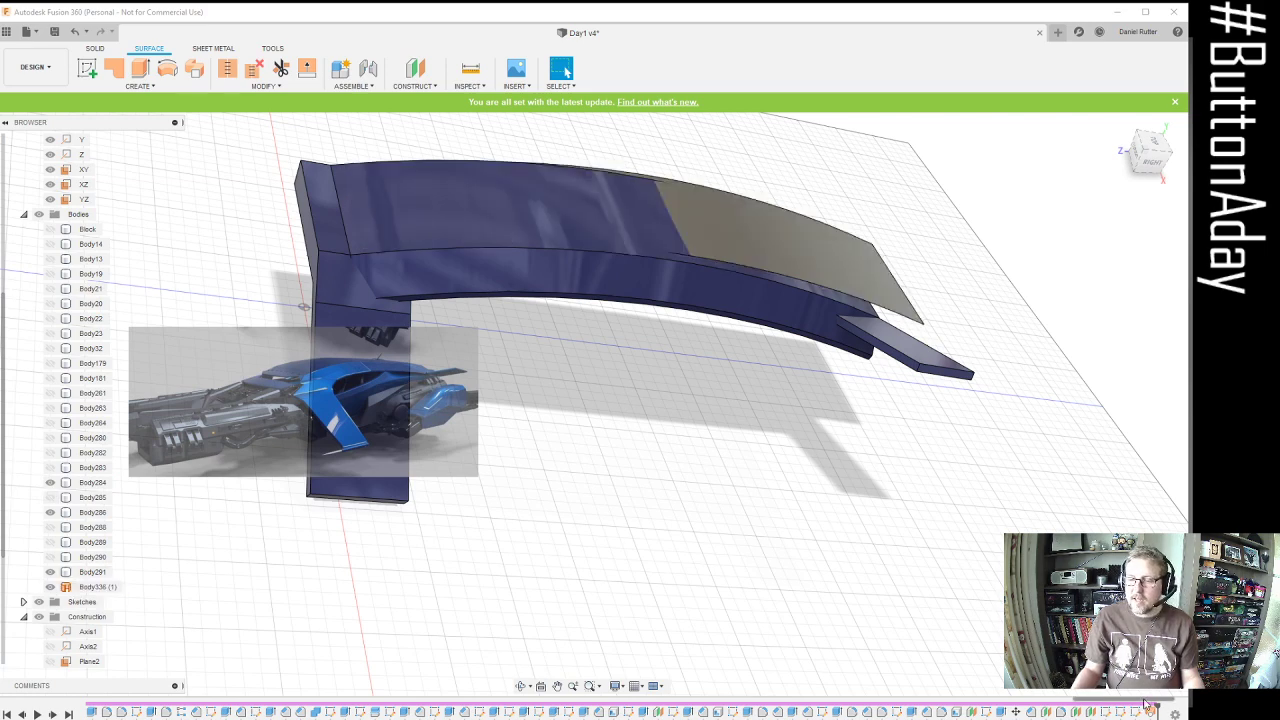
key(Delete)
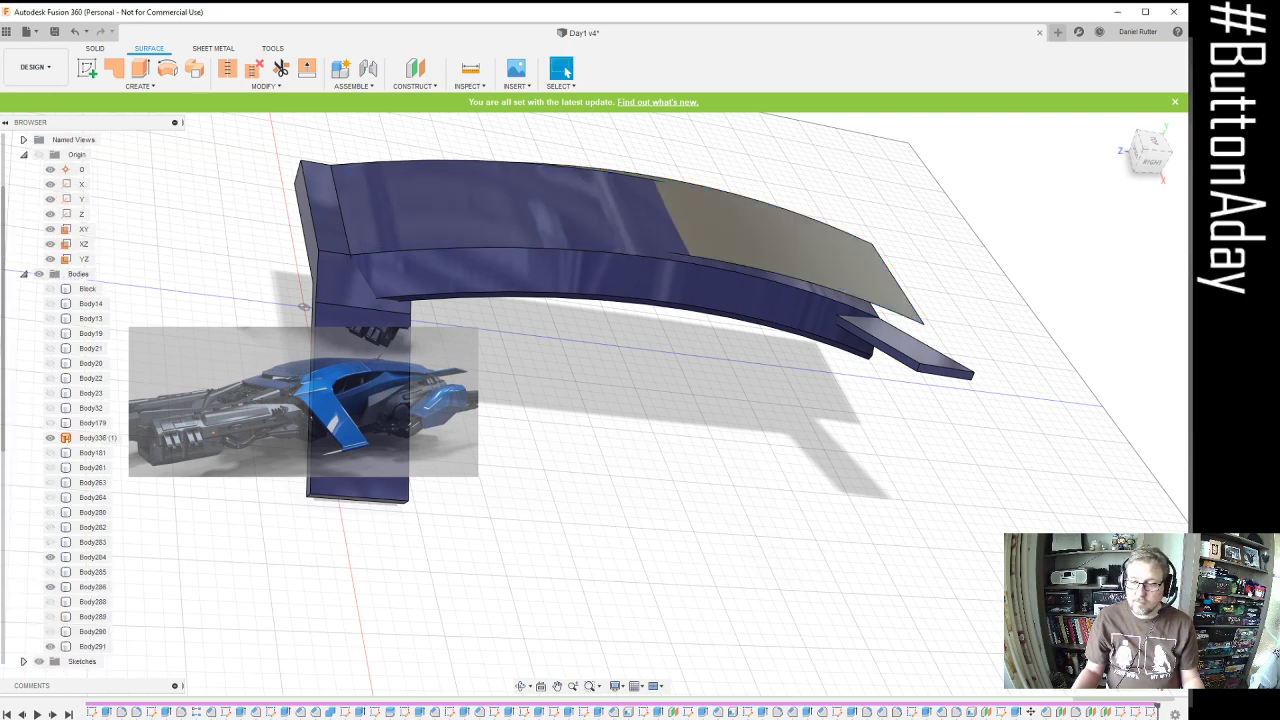
click(1150, 713)
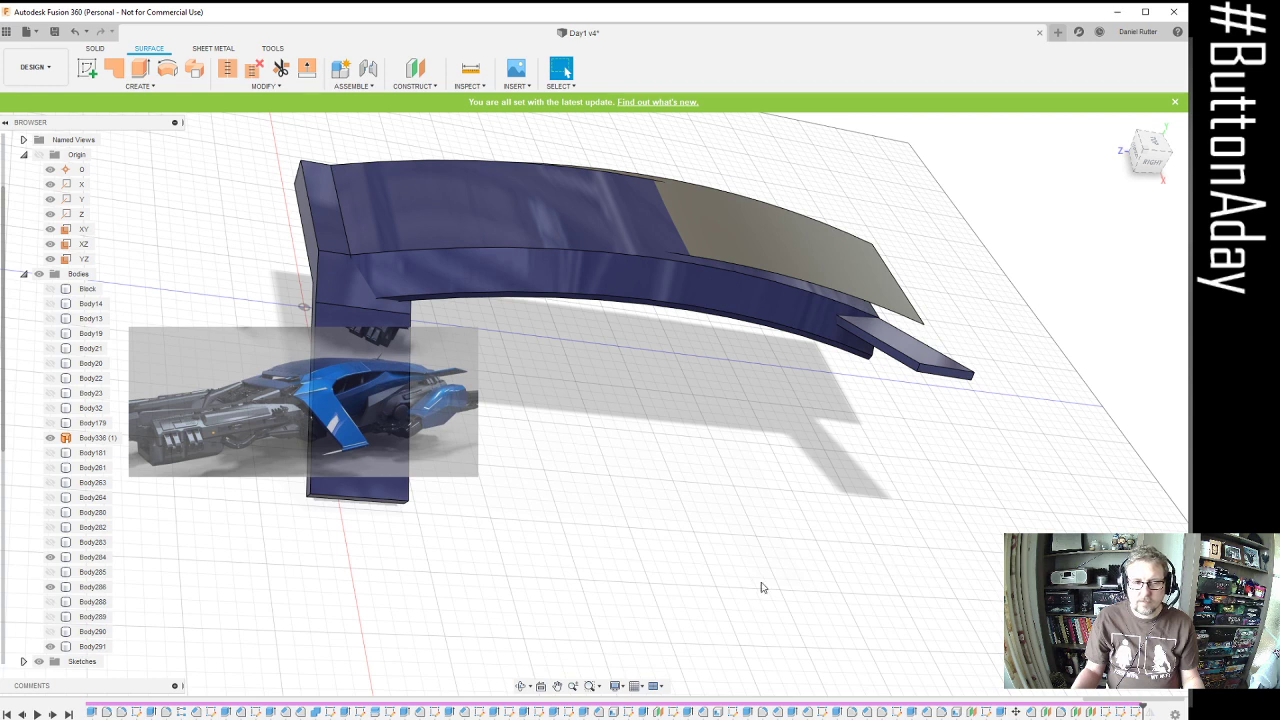
Check which timeline features hold the rear, mid-body and front profile sketches by highlighting each one on the model
click(1136, 713)
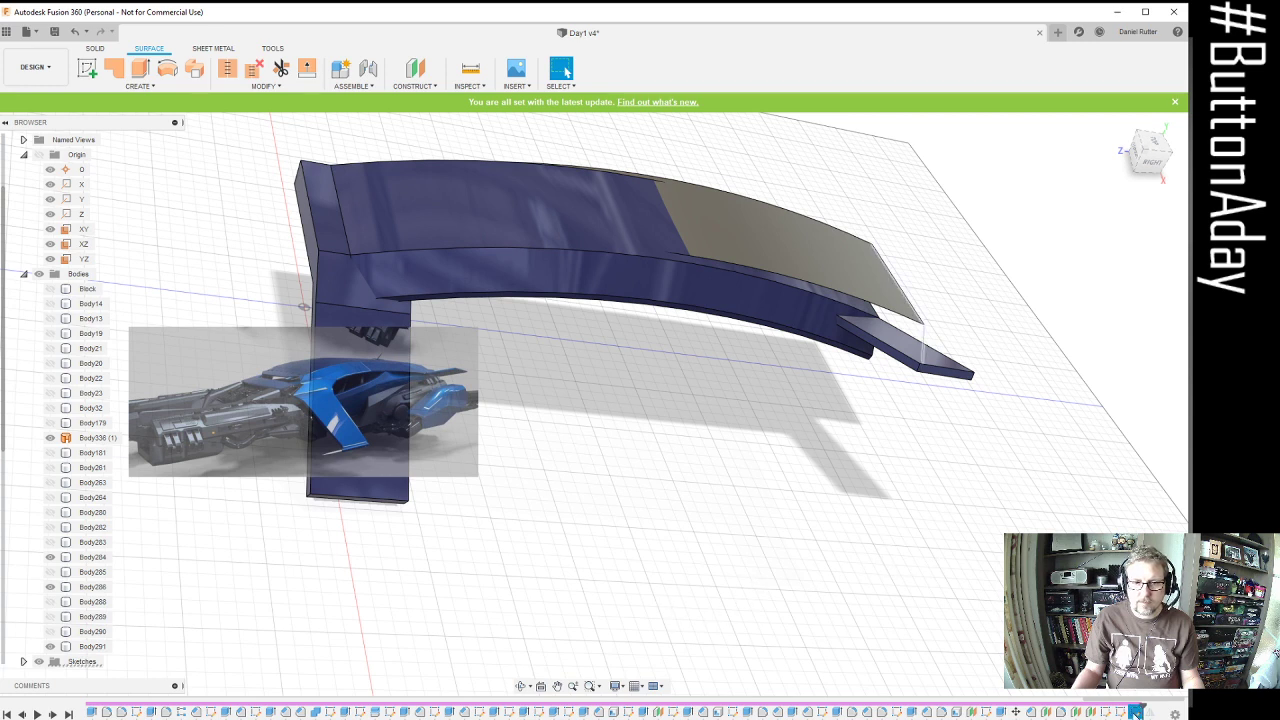
click(1120, 713)
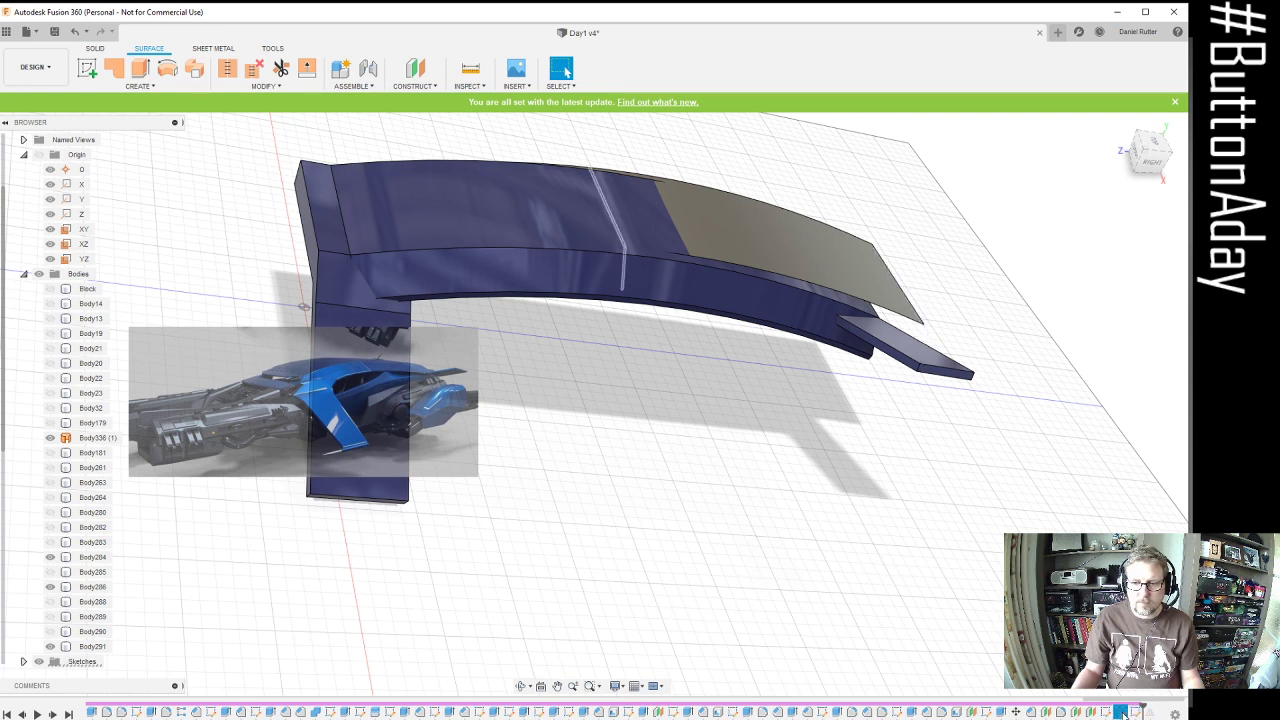
click(1105, 713)
click(1136, 713)
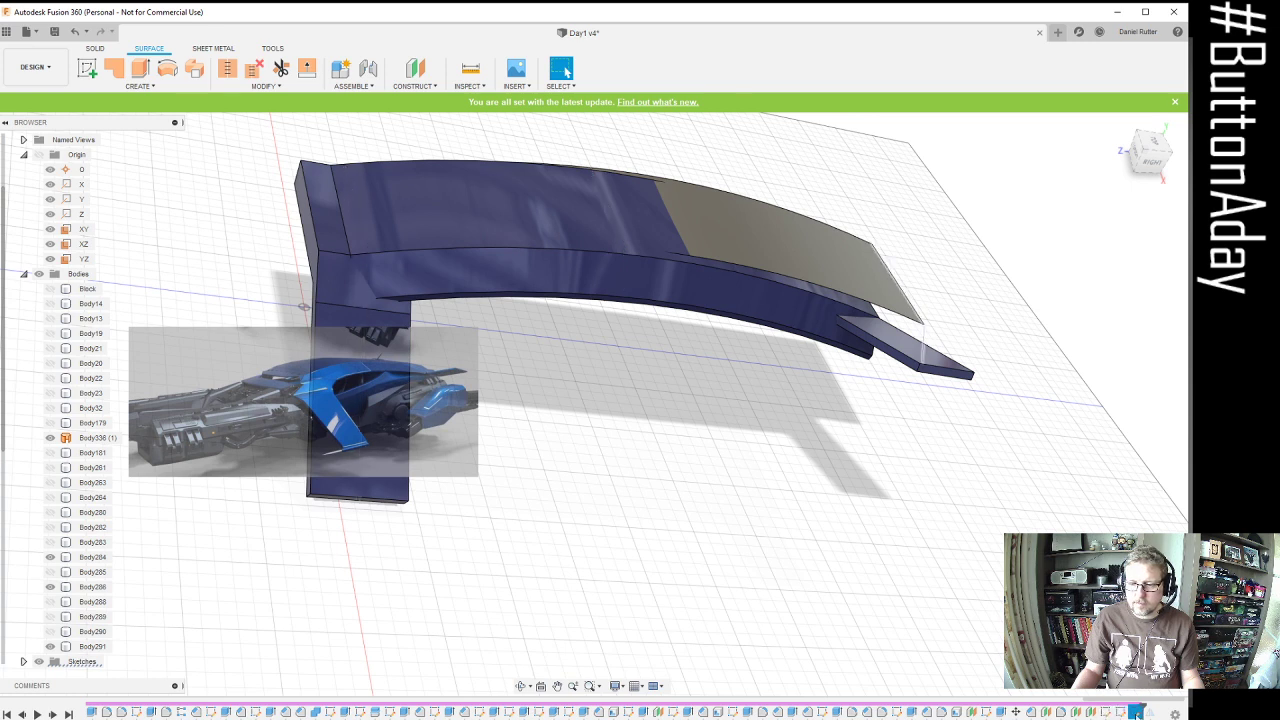
click(1105, 713)
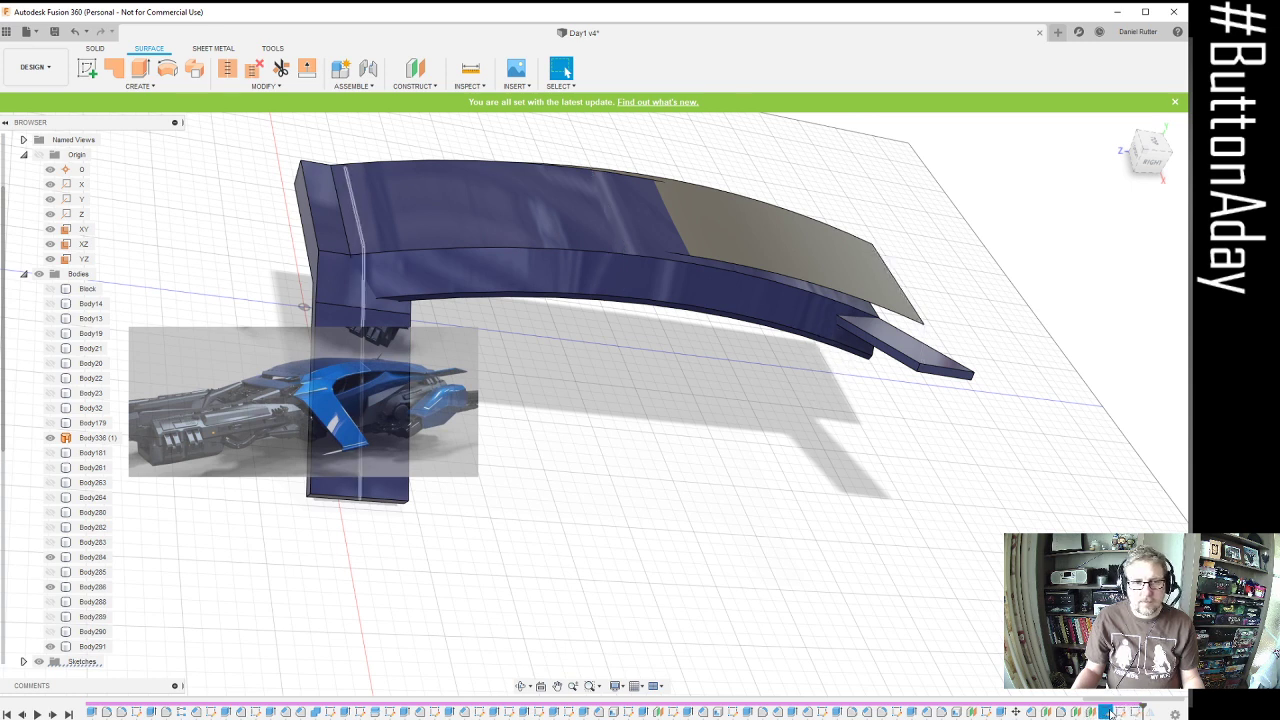
click(965, 560)
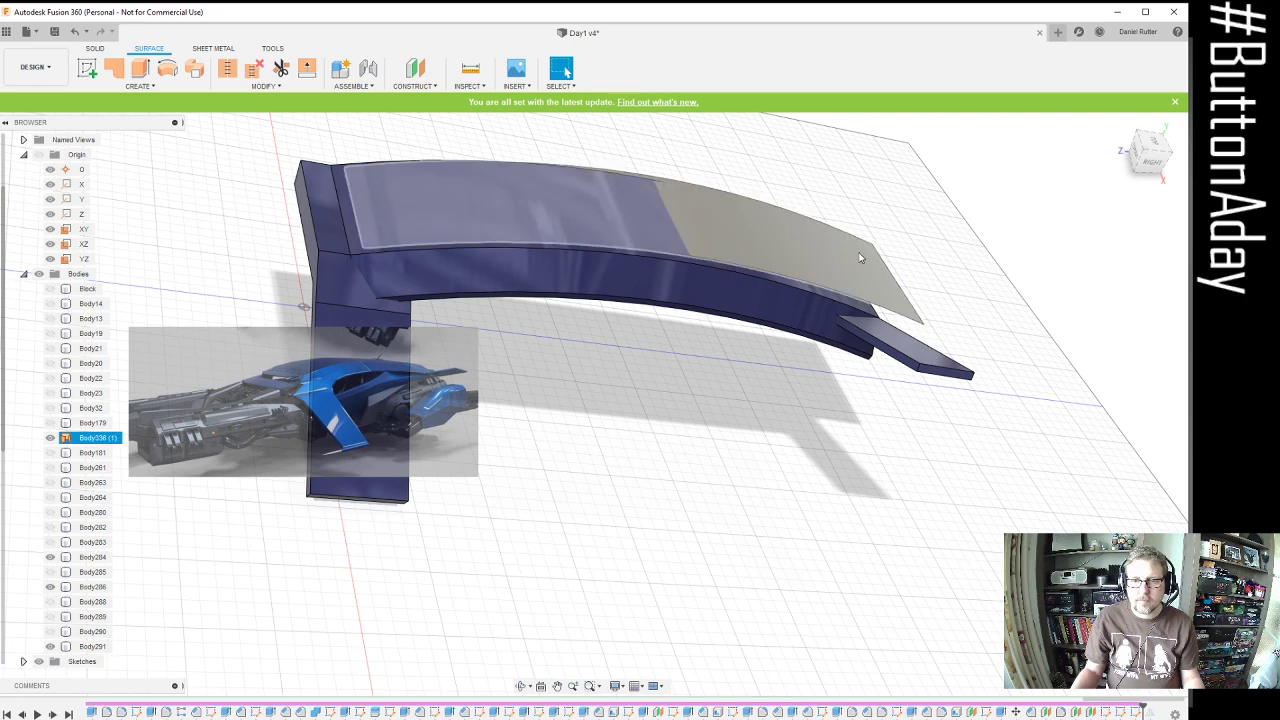
Hide the lofted roof surface Body336
click(50, 440)
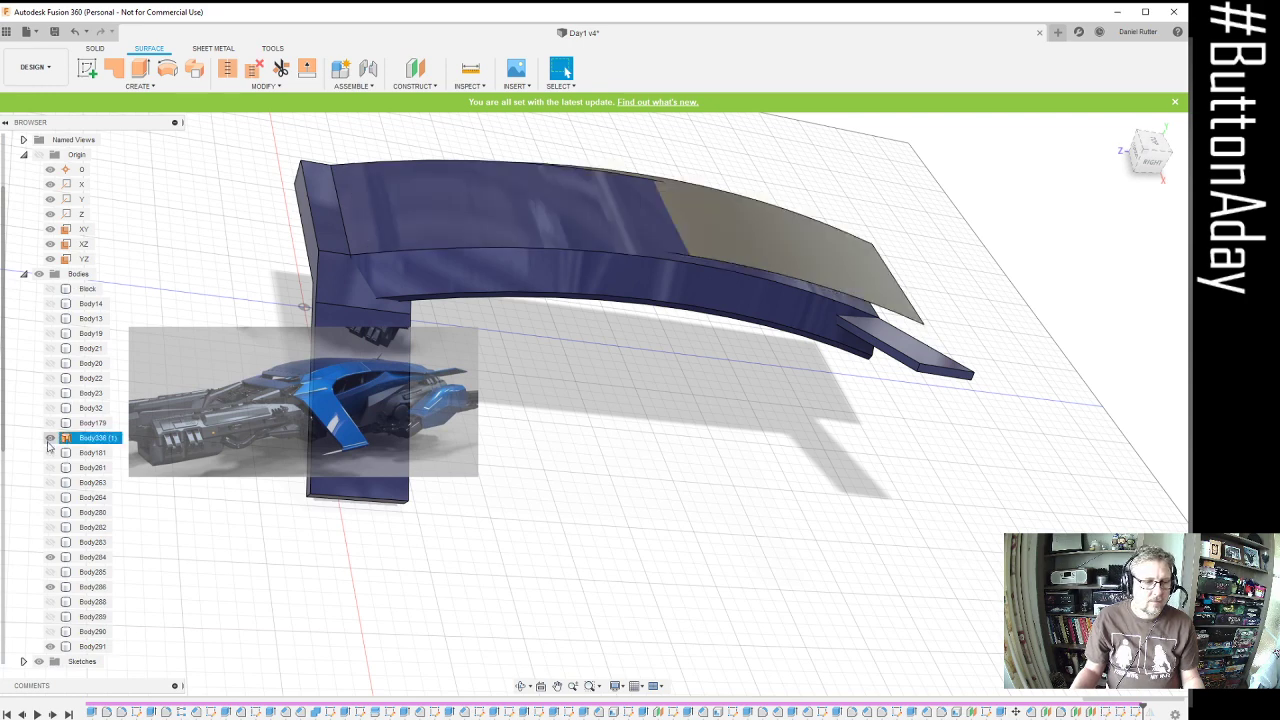
click(50, 439)
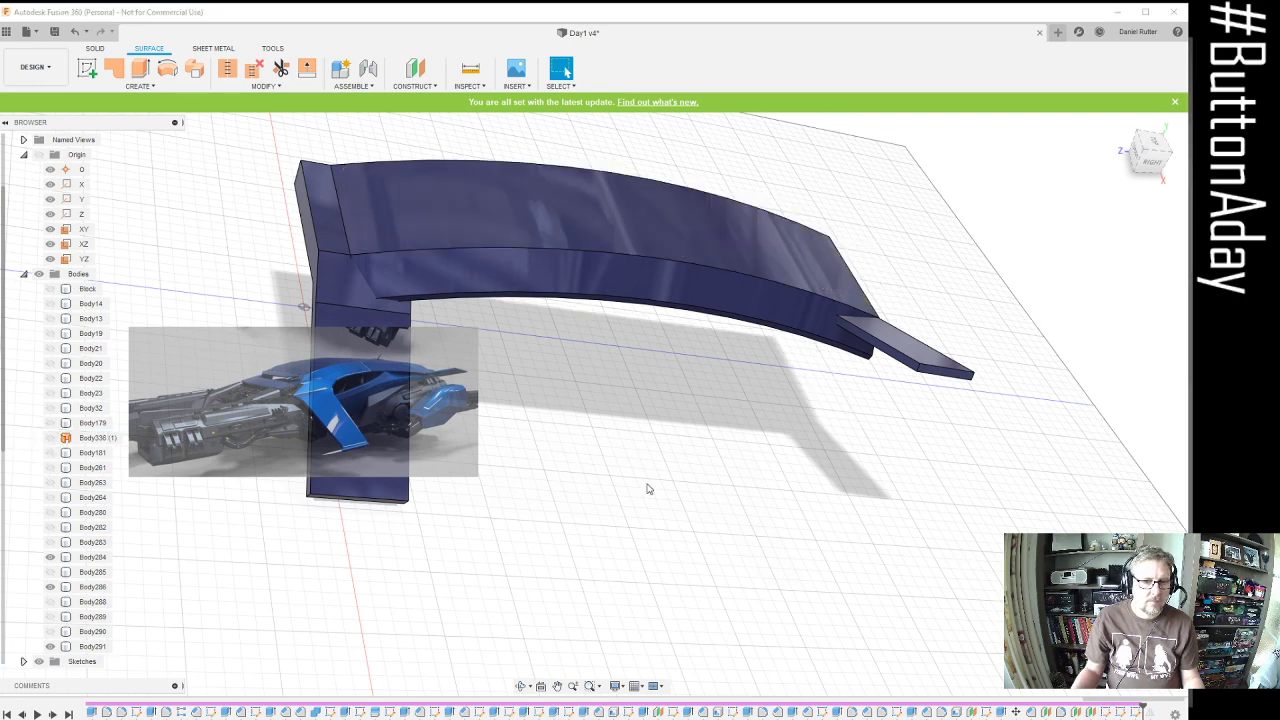
click(128, 87)
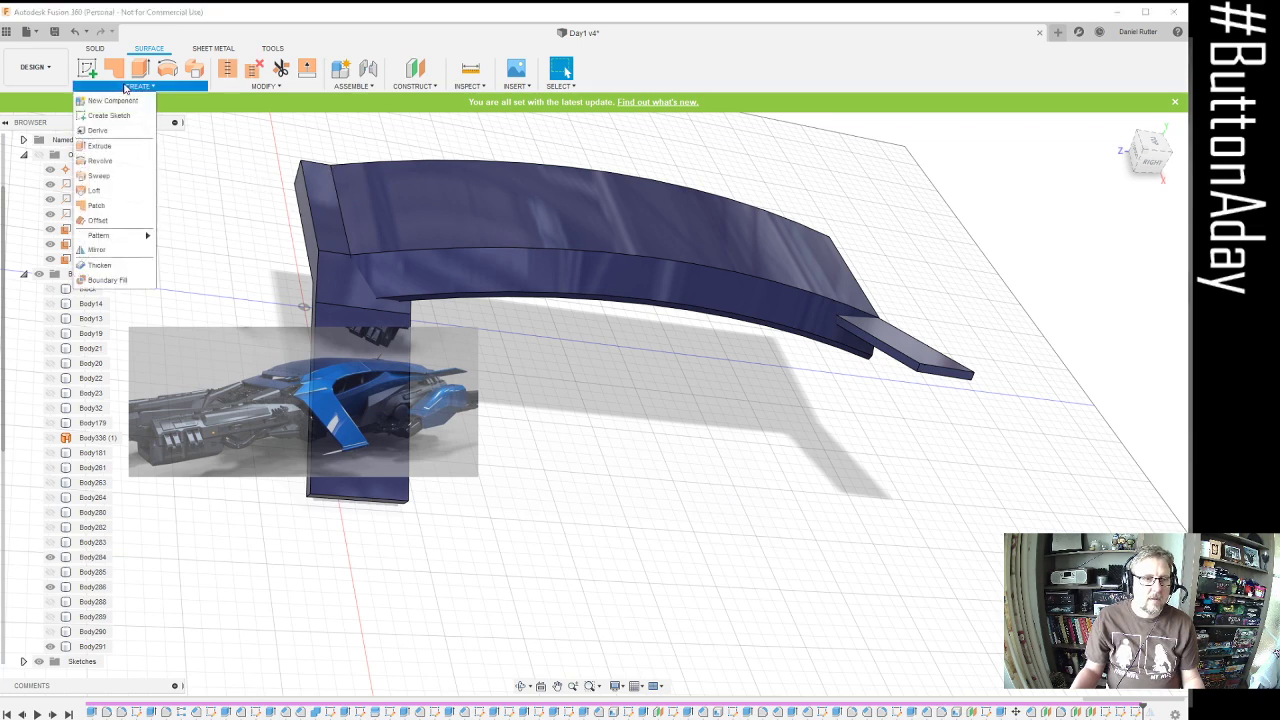
click(94, 190)
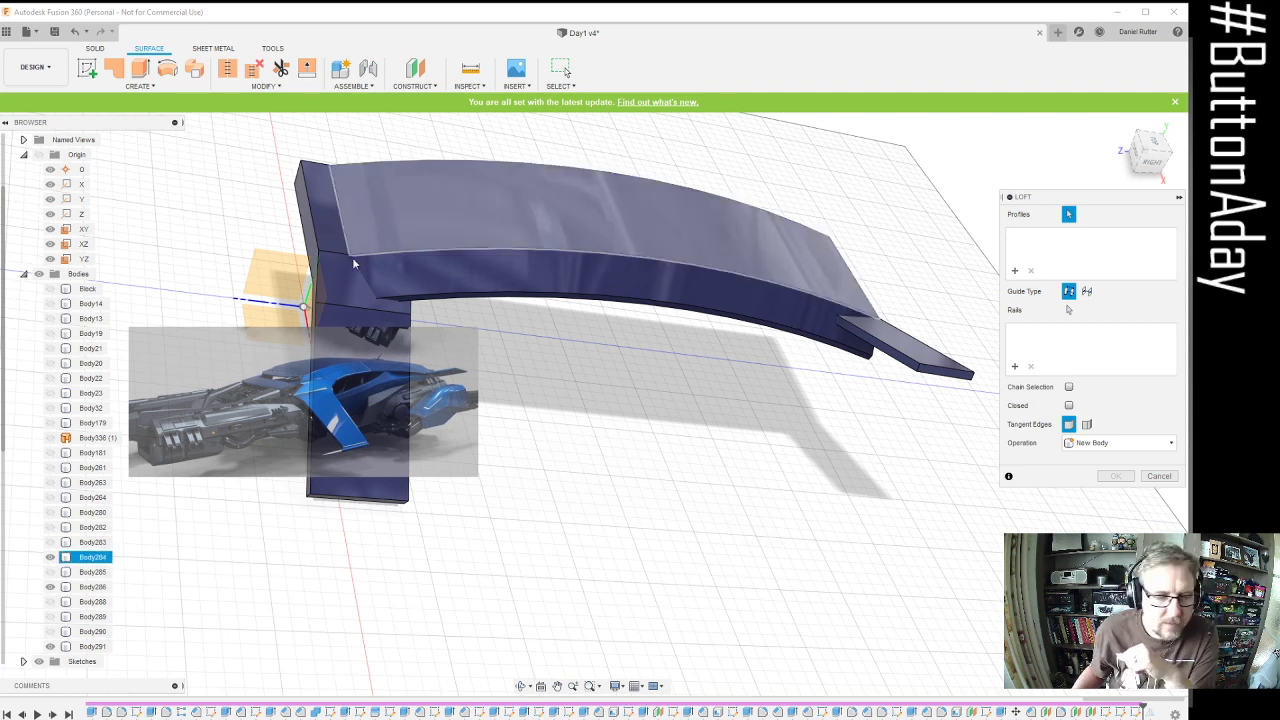
scroll(52, 603, down, 2)
scroll(32, 640, down, 2)
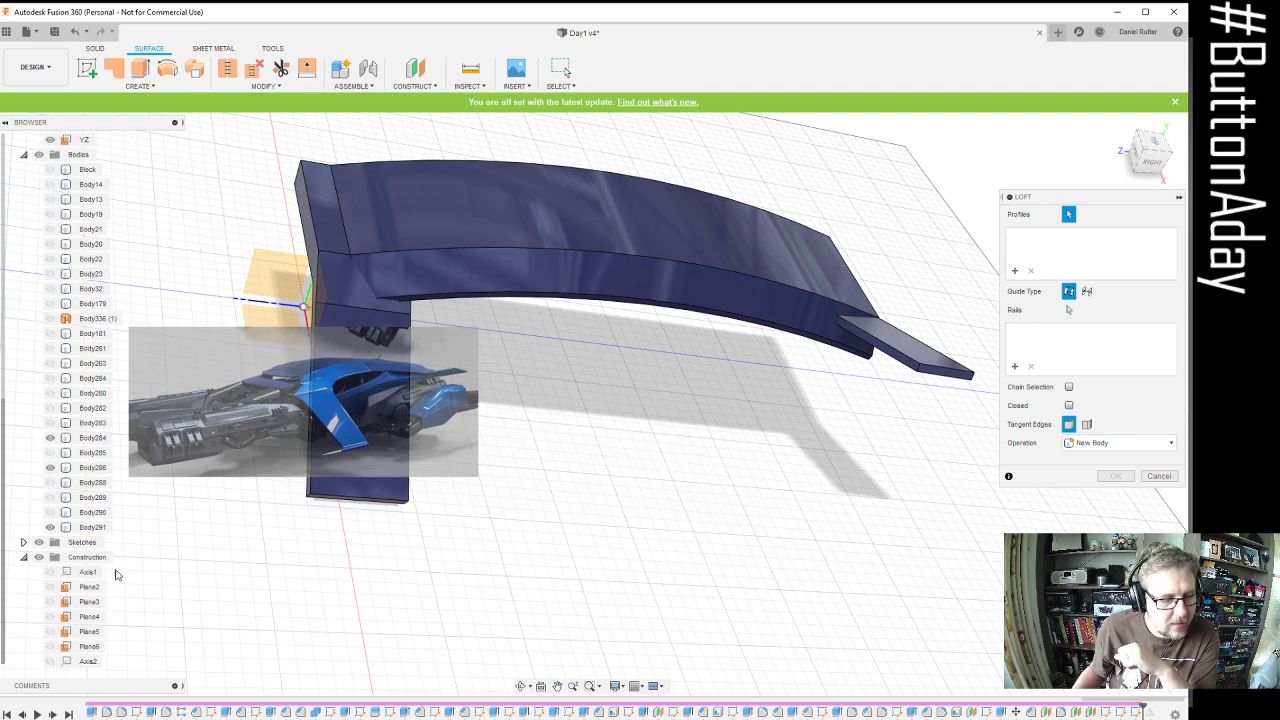
click(23, 543)
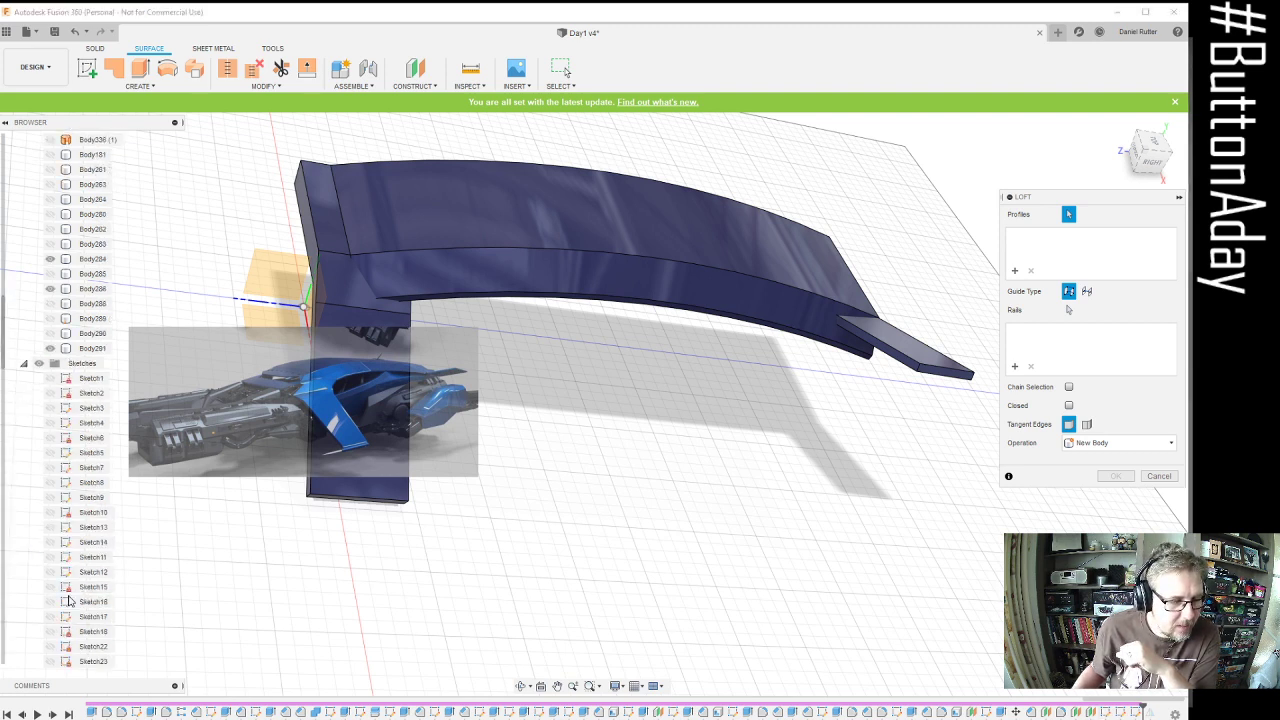
scroll(63, 600, down, 10)
scroll(88, 640, down, 6)
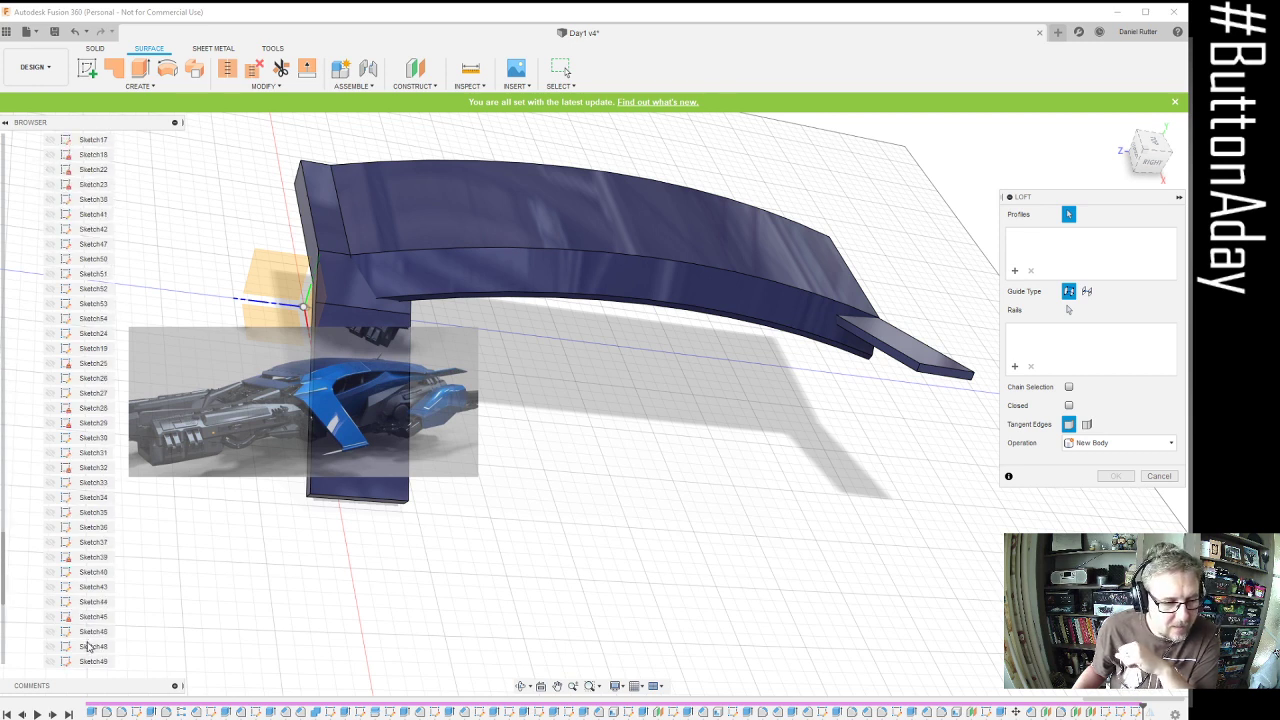
click(50, 542)
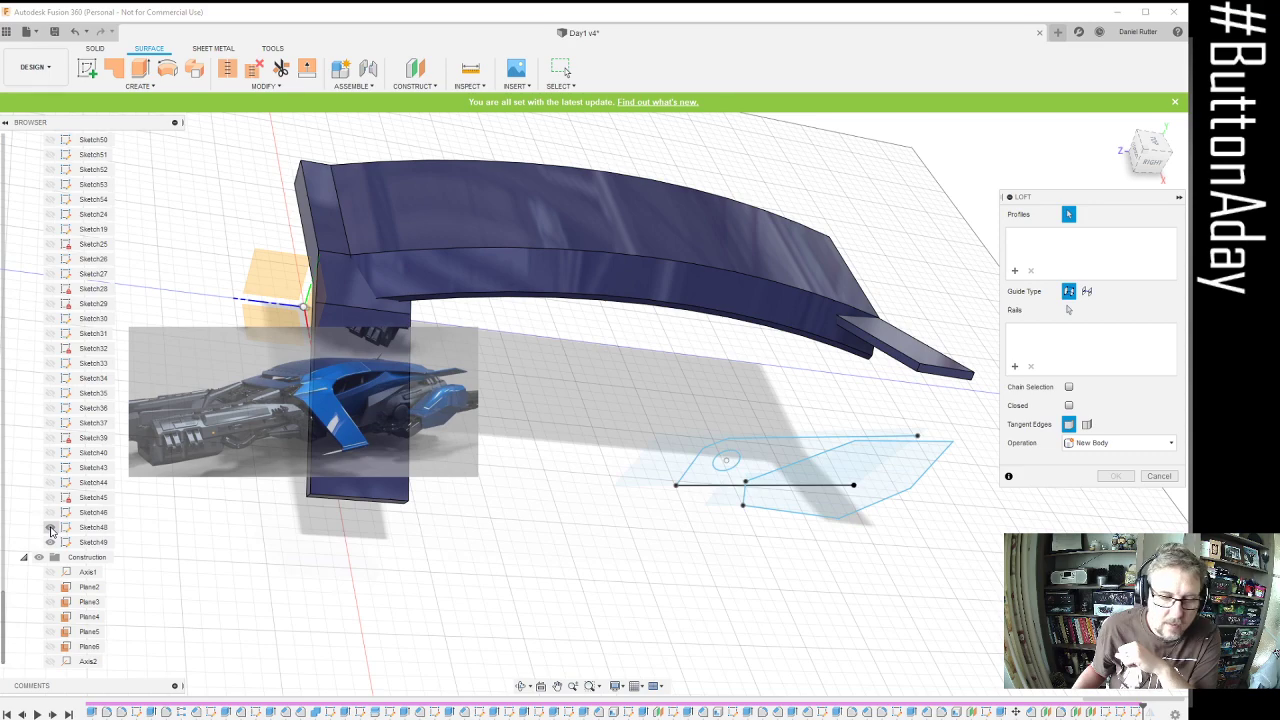
click(50, 530)
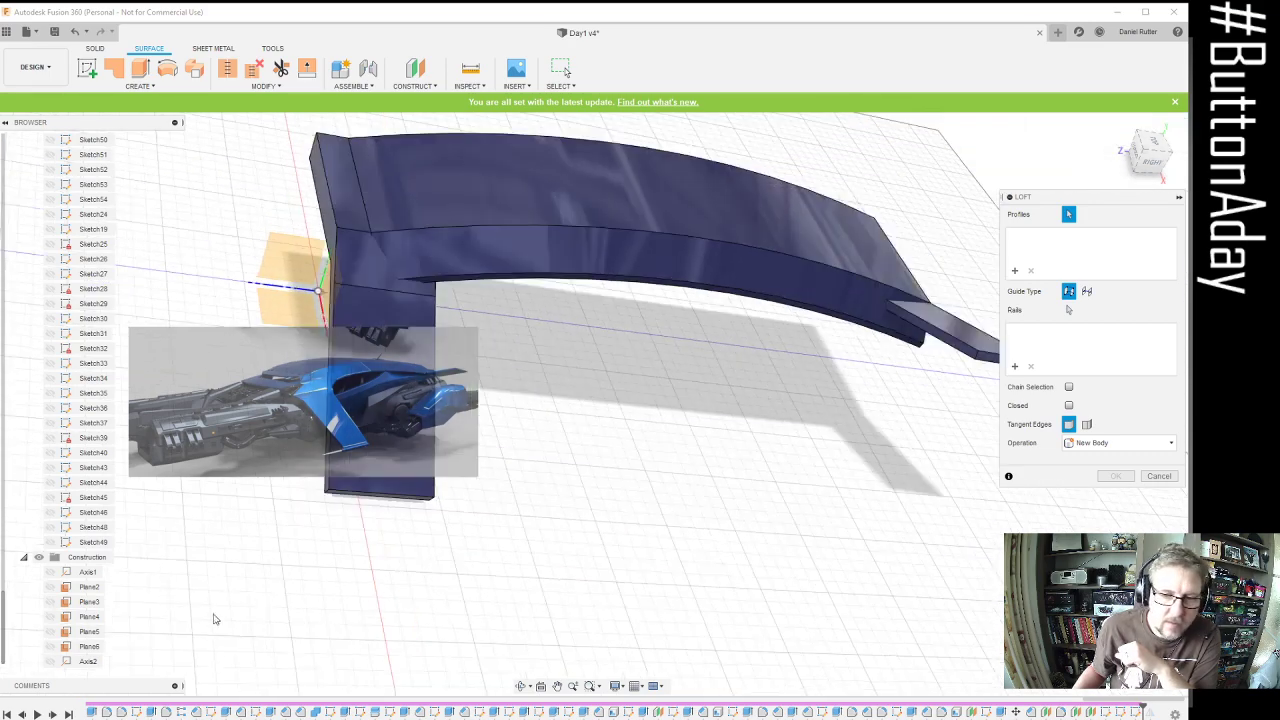
click(1159, 476)
Roll the timeline back before the profile sketches, advance it past the front profile, and show Sketch52
shift+middle_drag(660, 460, 741, 429)
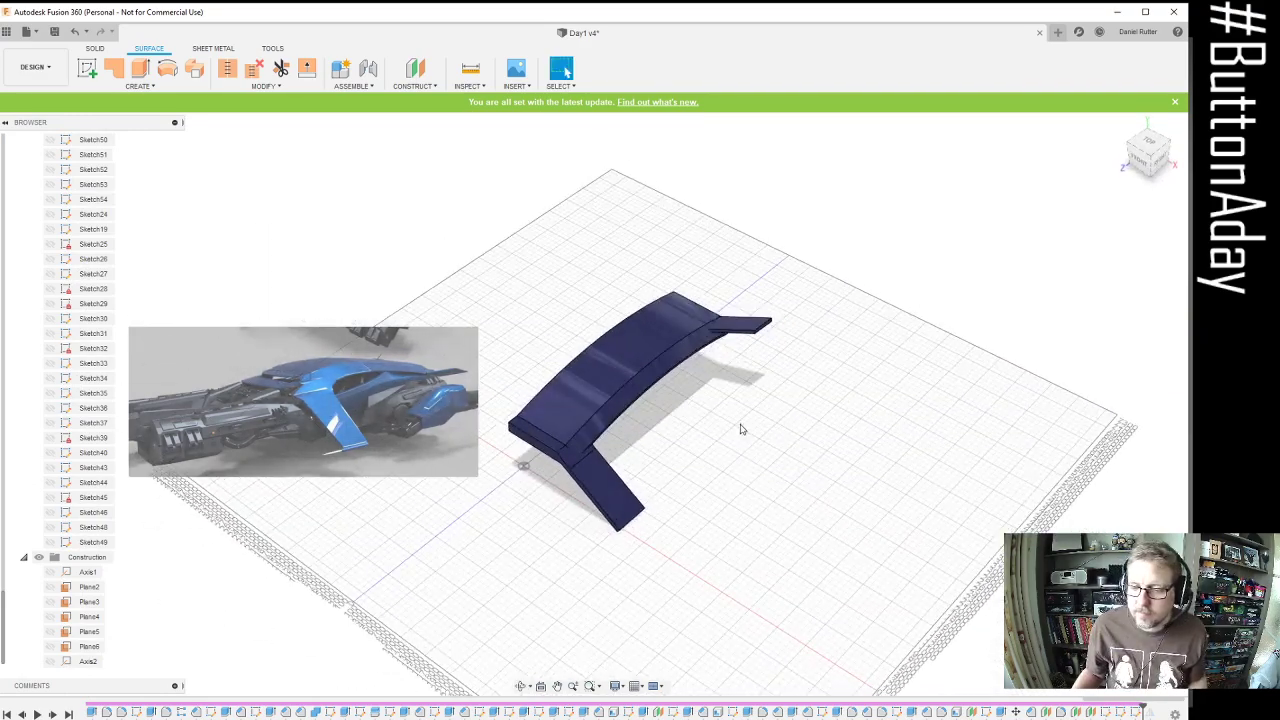
click(1107, 713)
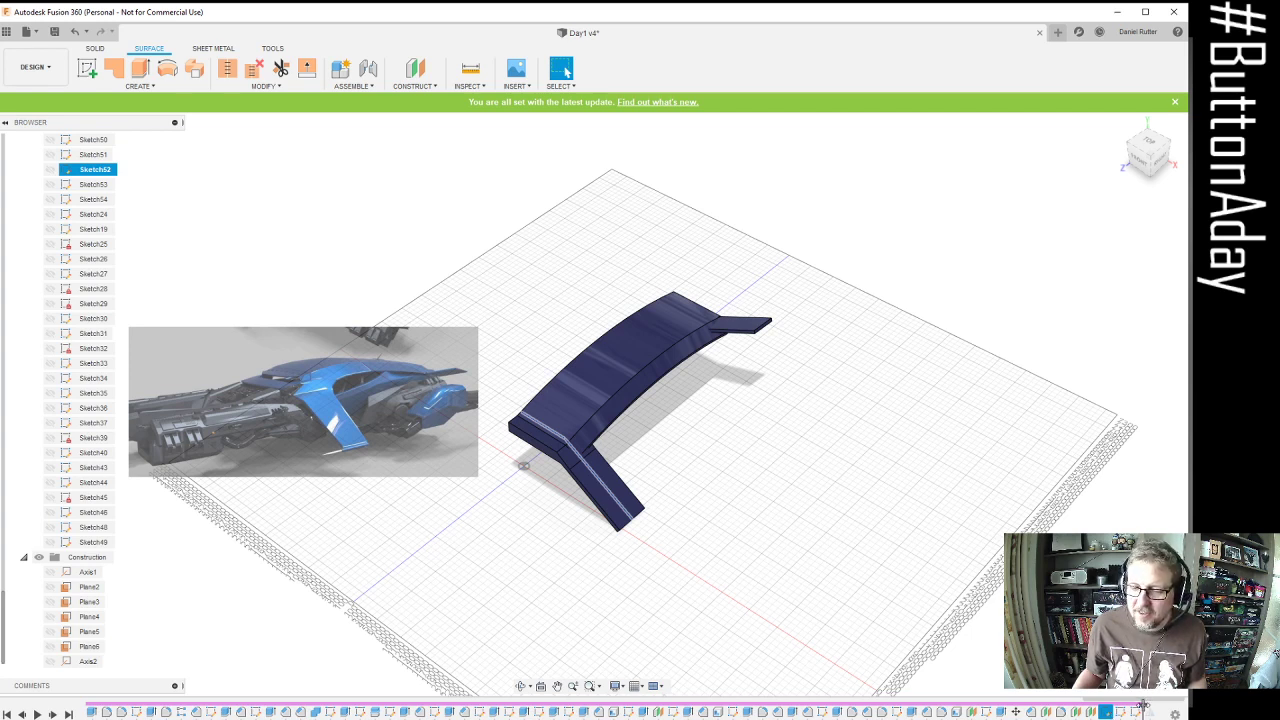
drag(1096, 709, 1098, 711)
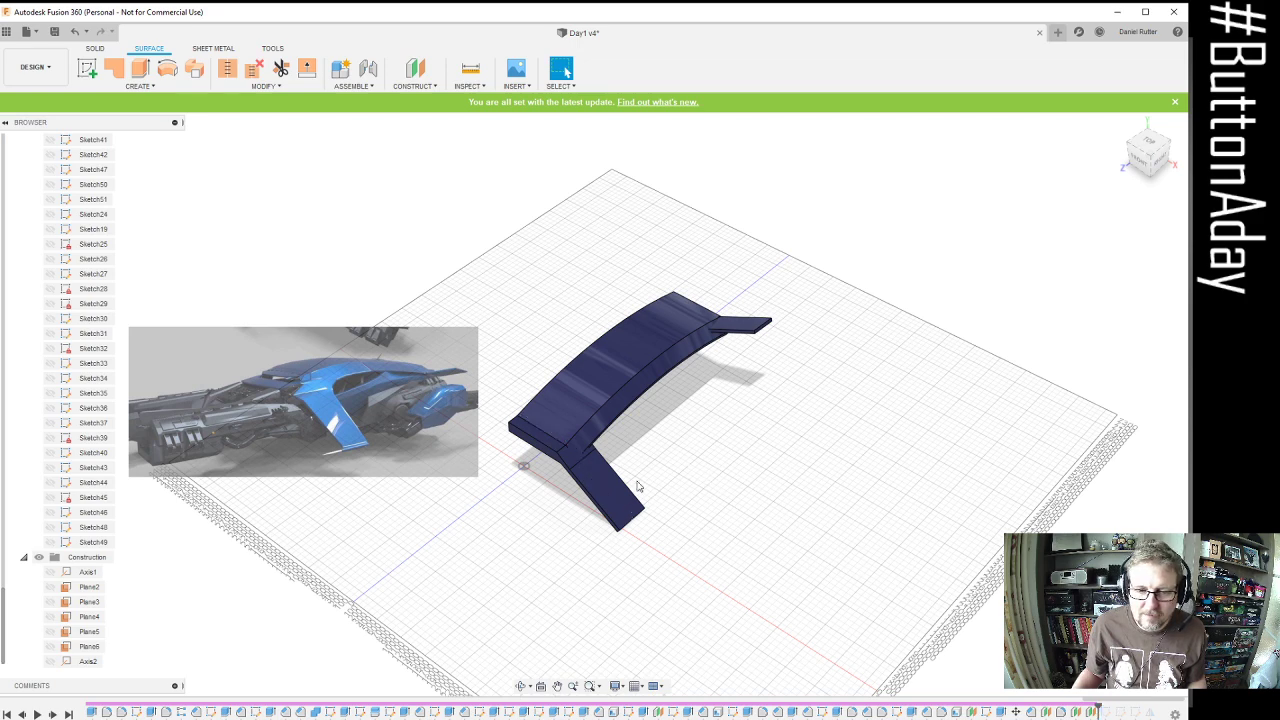
scroll(636, 489, up, 2)
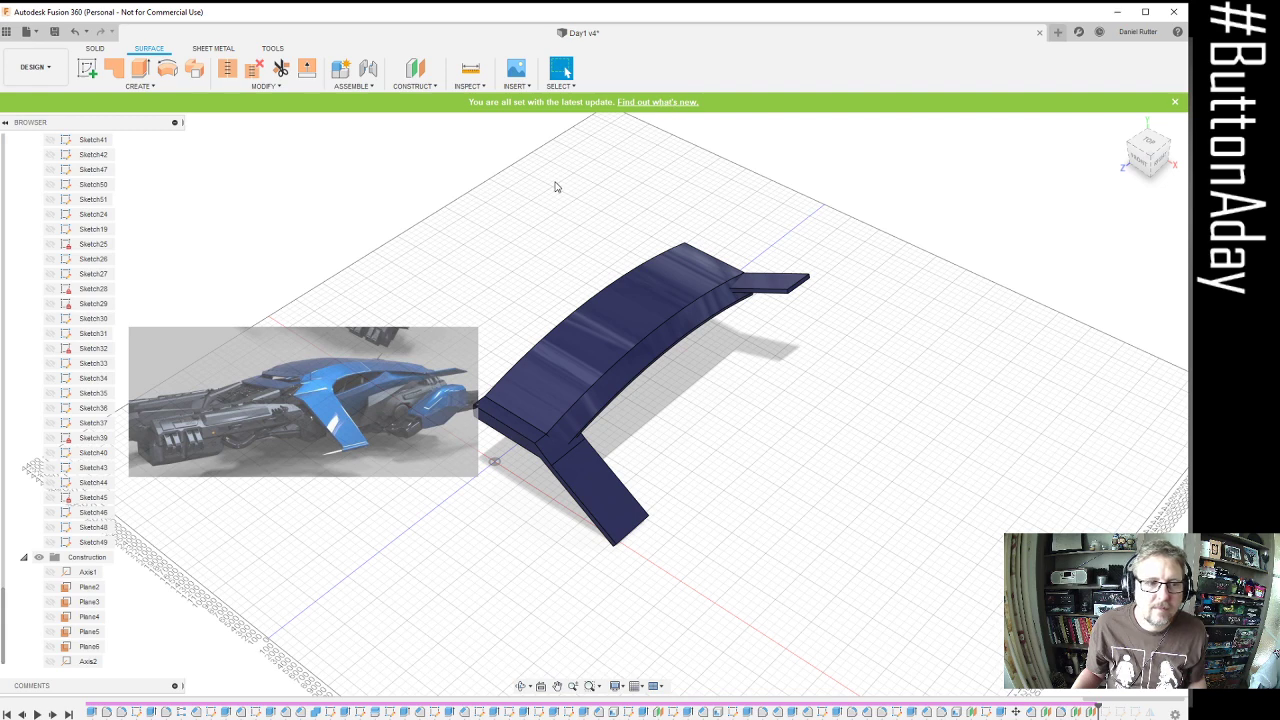
click(1175, 103)
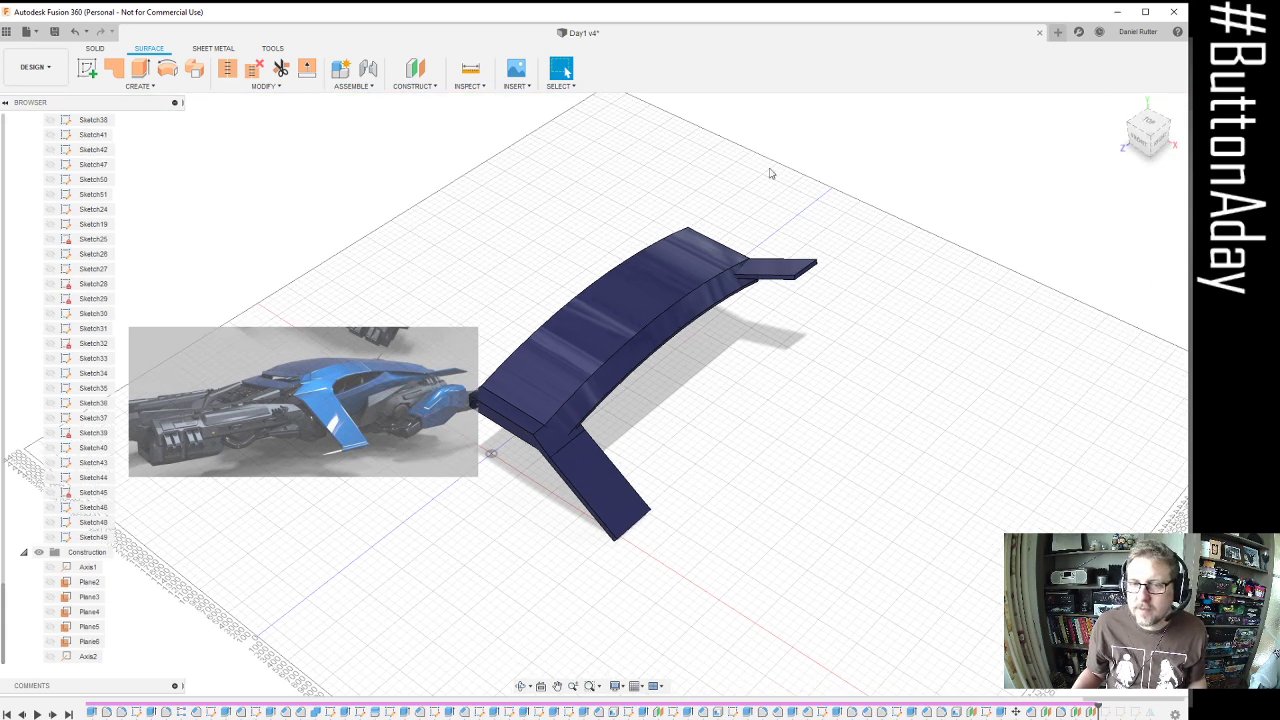
click(1090, 712)
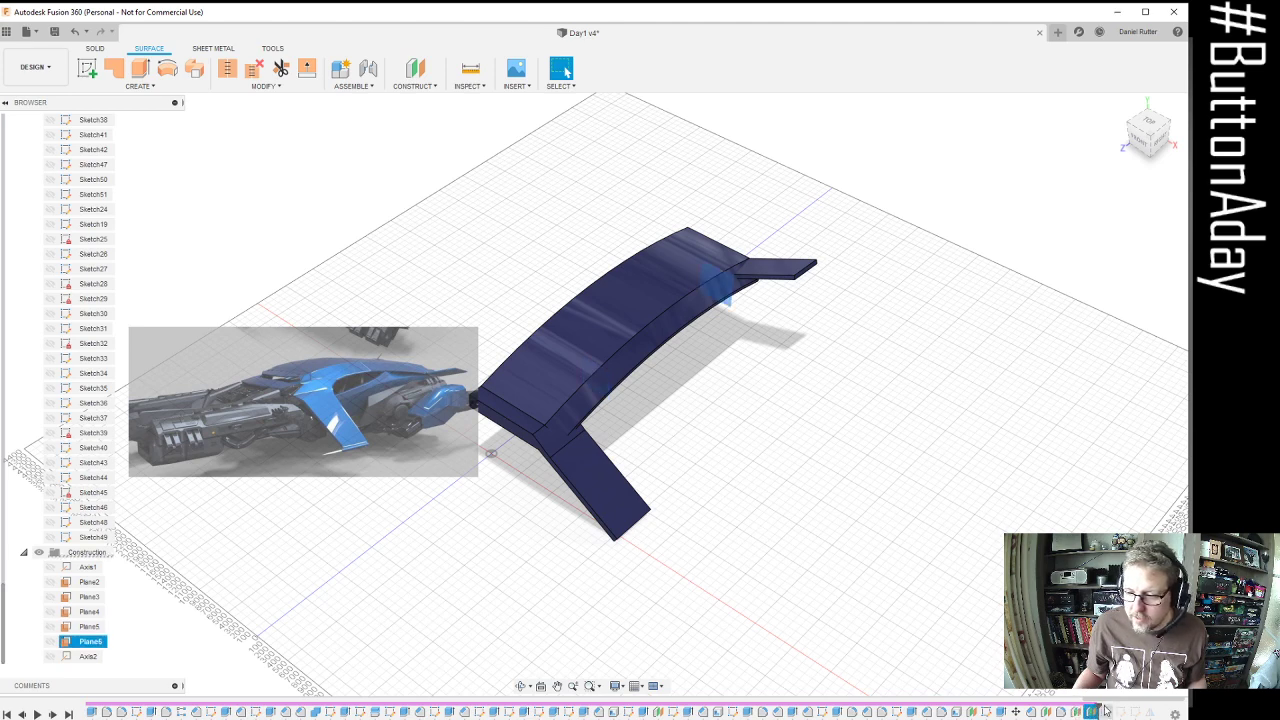
drag(1099, 706, 1113, 706)
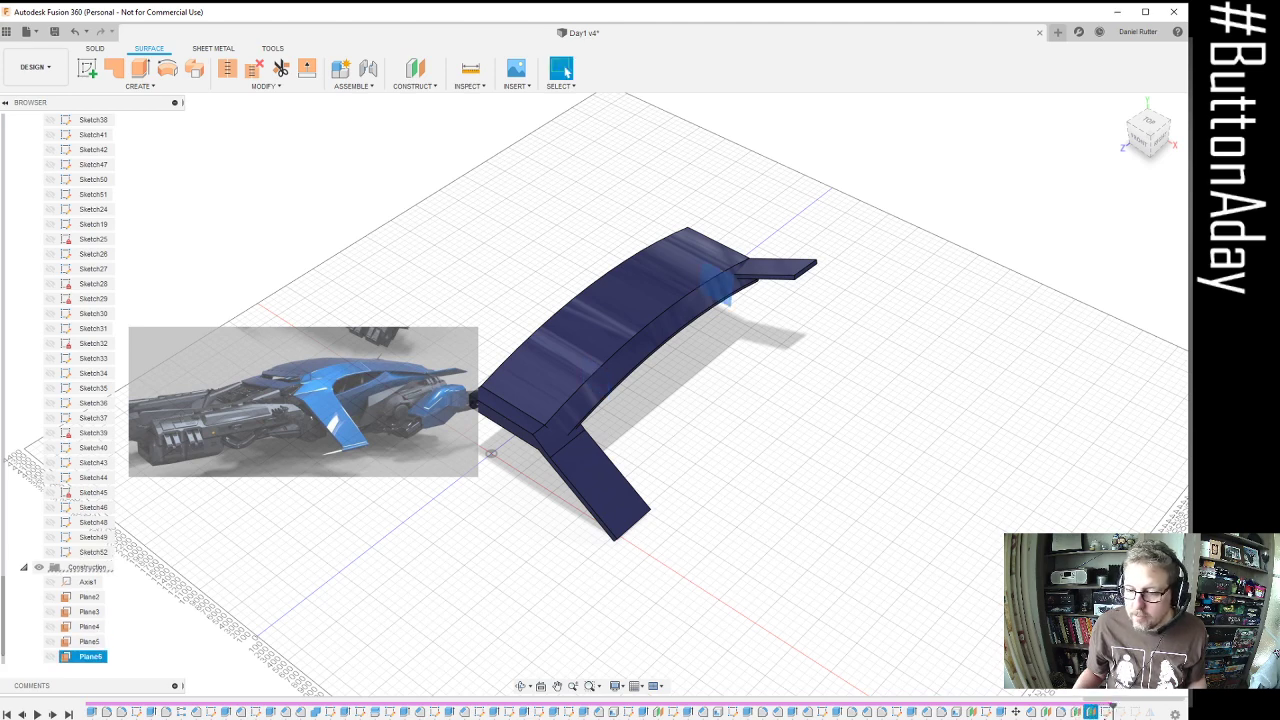
click(1106, 712)
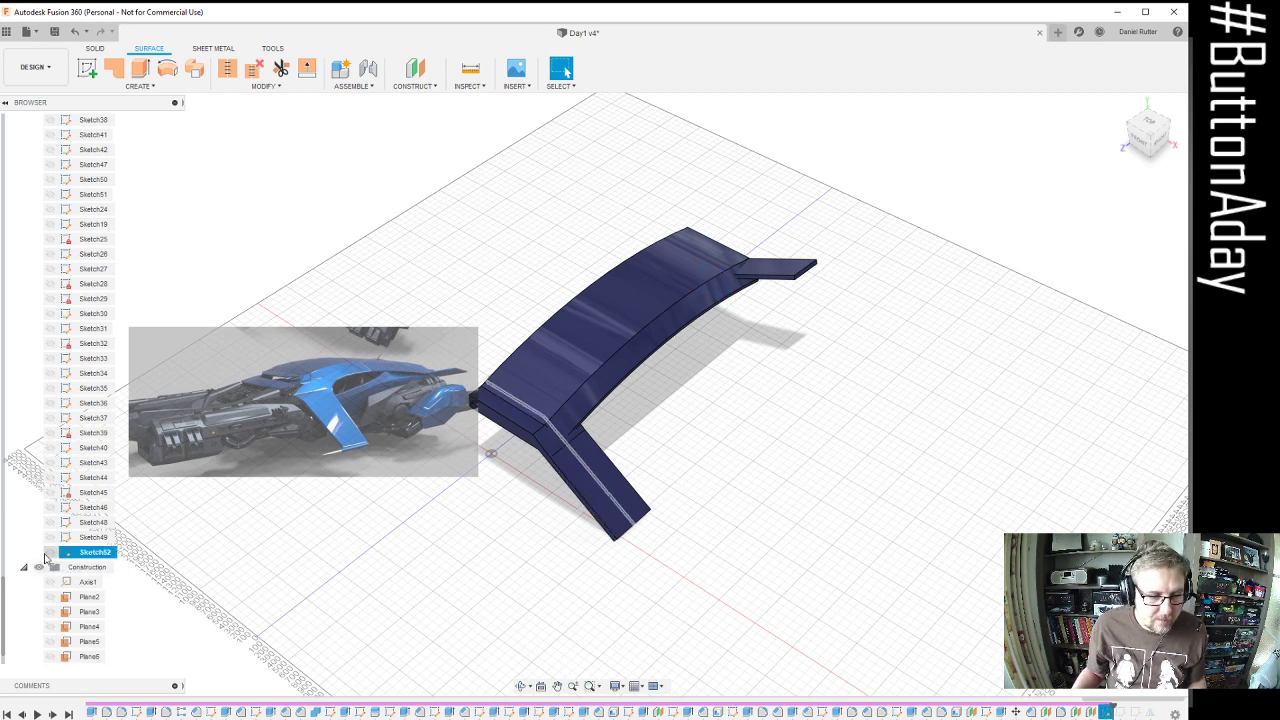
click(49, 552)
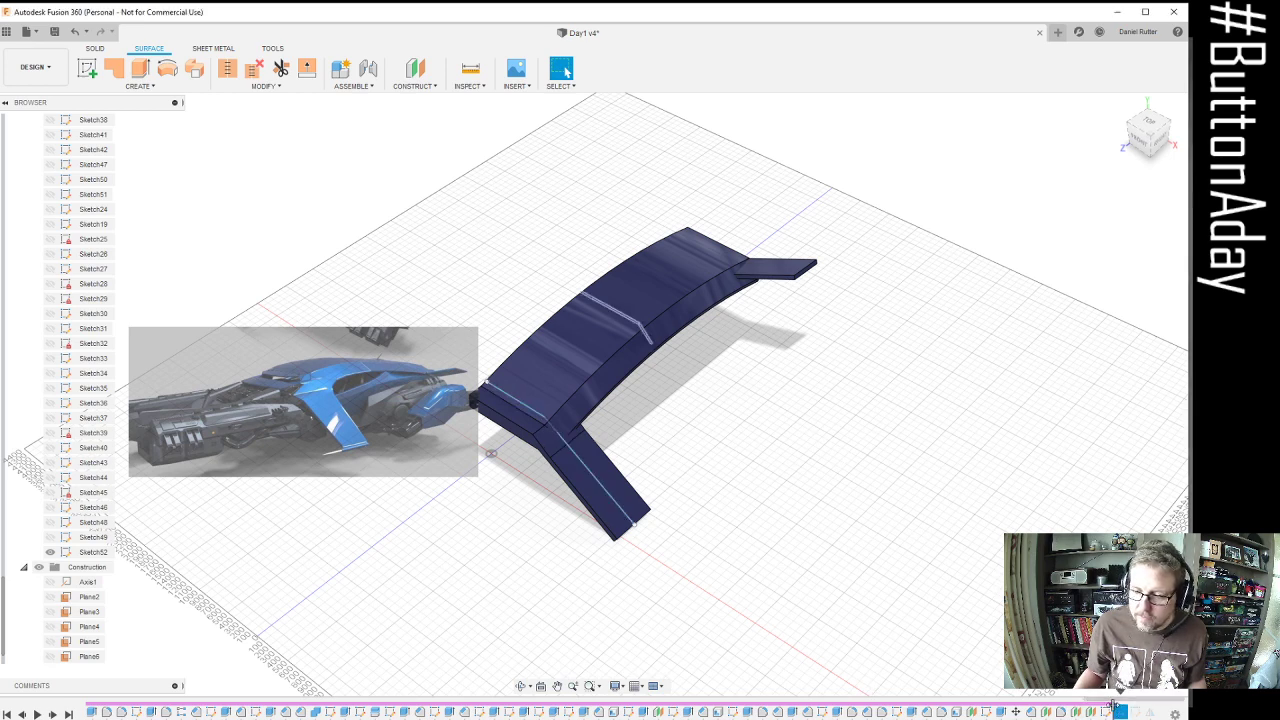
Advance the timeline past the mid-body and rear profiles, making Sketch53 and Sketch54 visible
drag(1125, 709, 1127, 709)
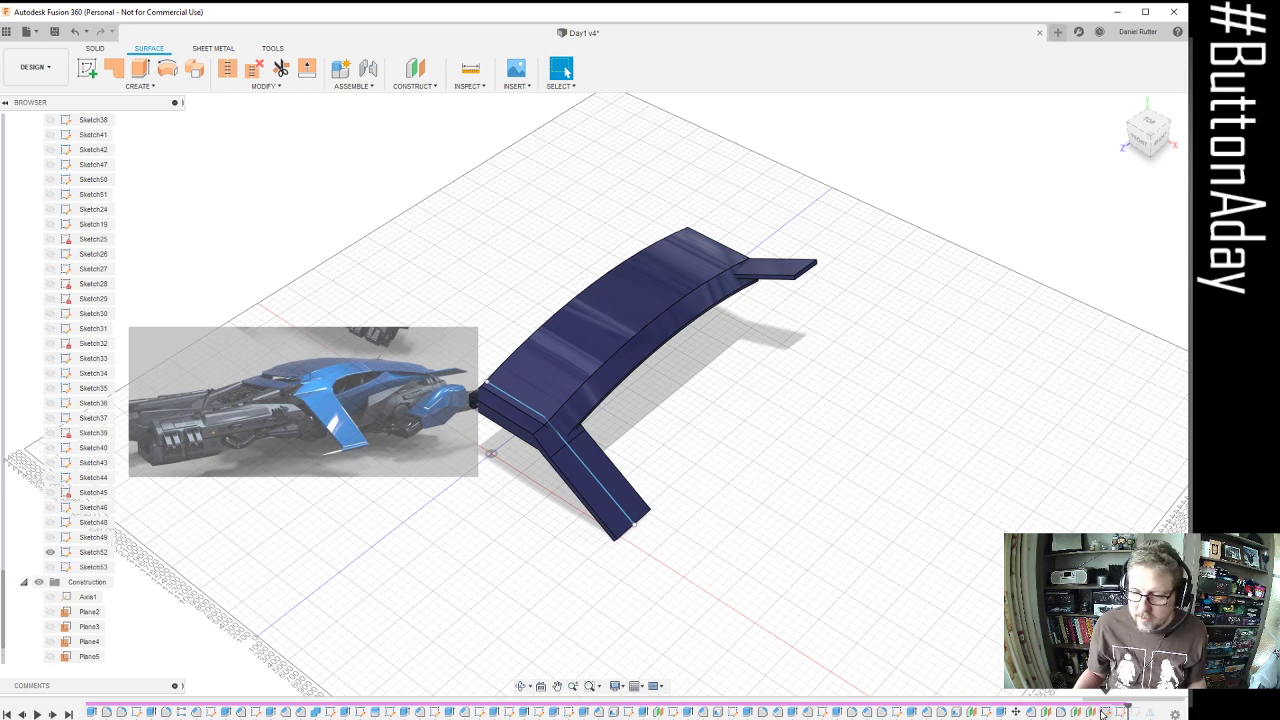
click(1103, 712)
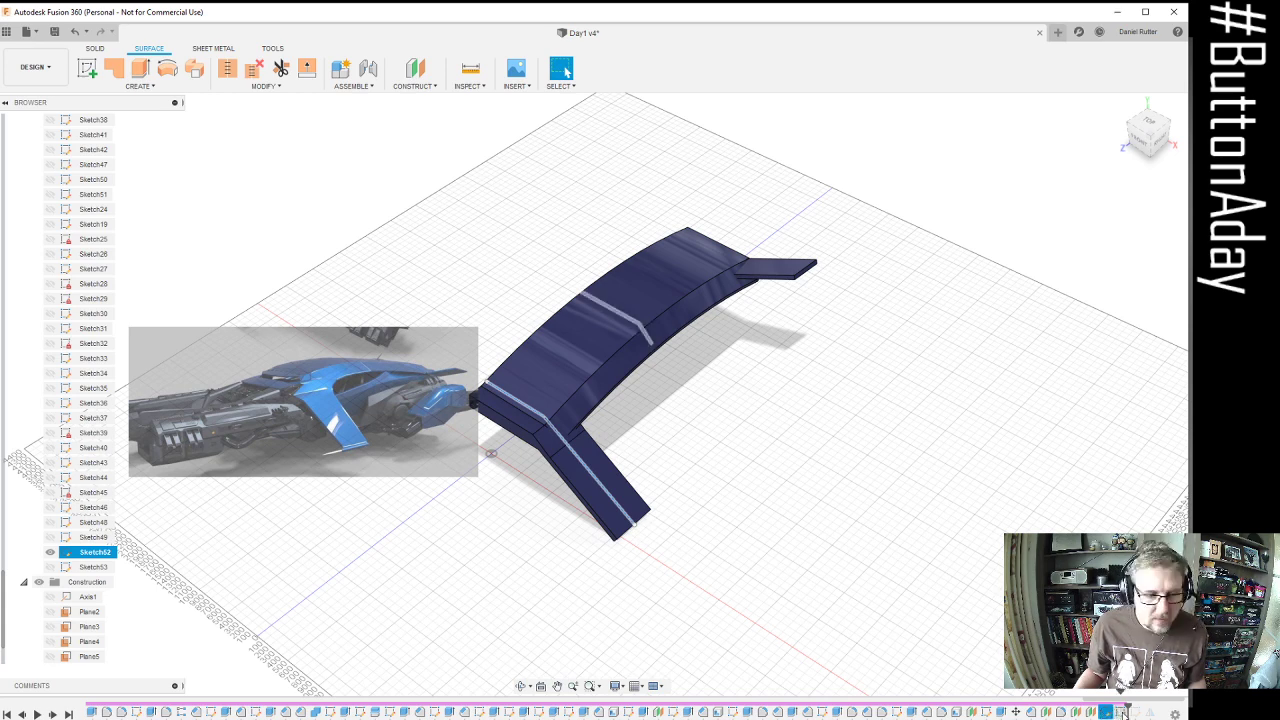
click(1121, 712)
click(377, 619)
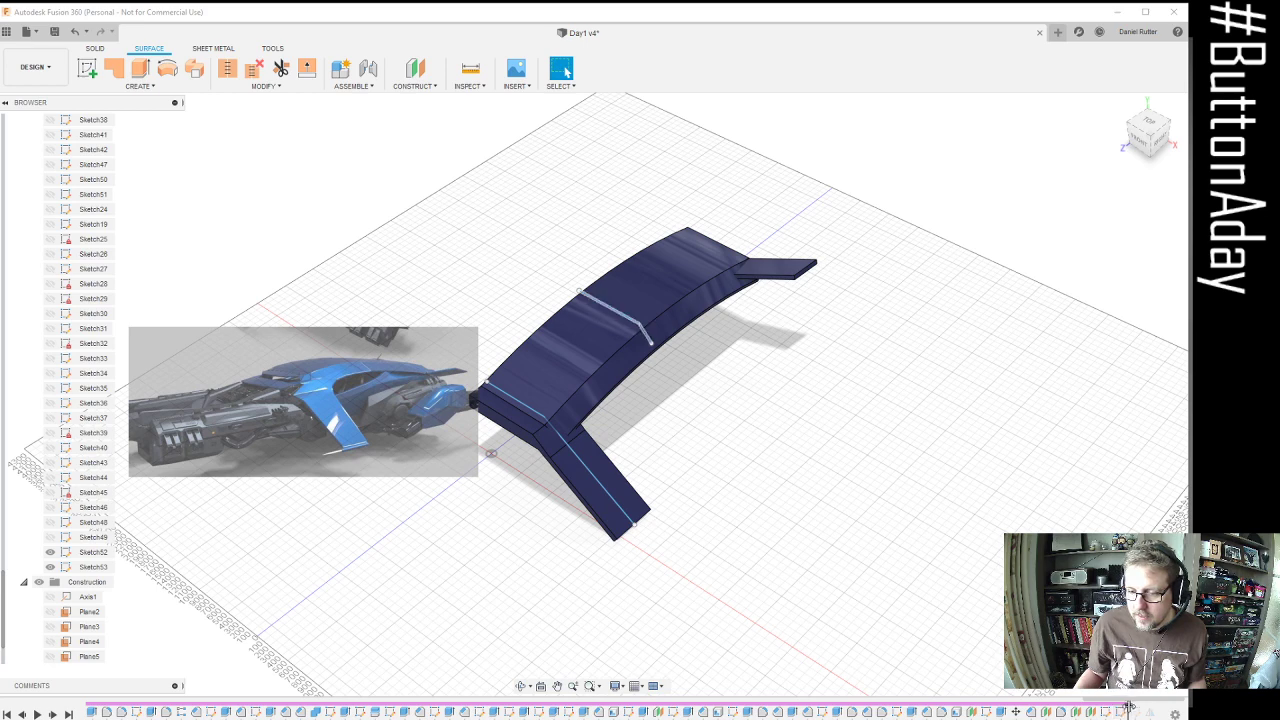
drag(1137, 703, 1143, 706)
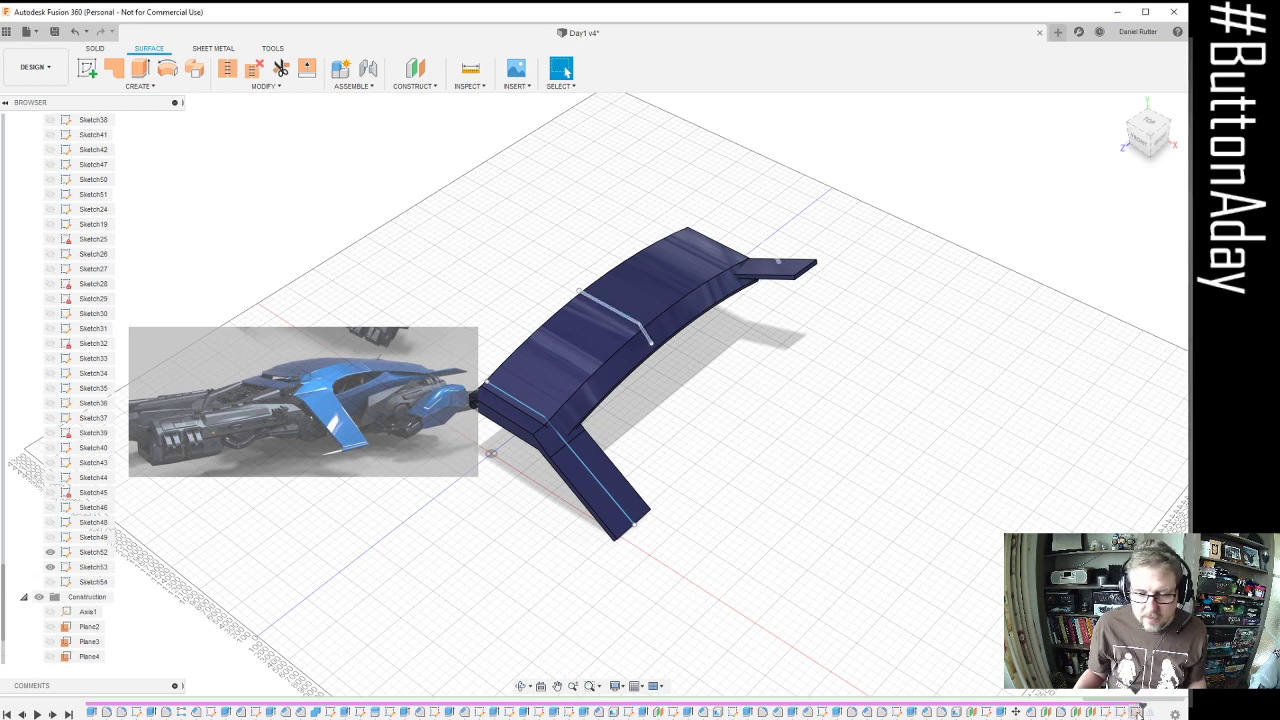
click(50, 581)
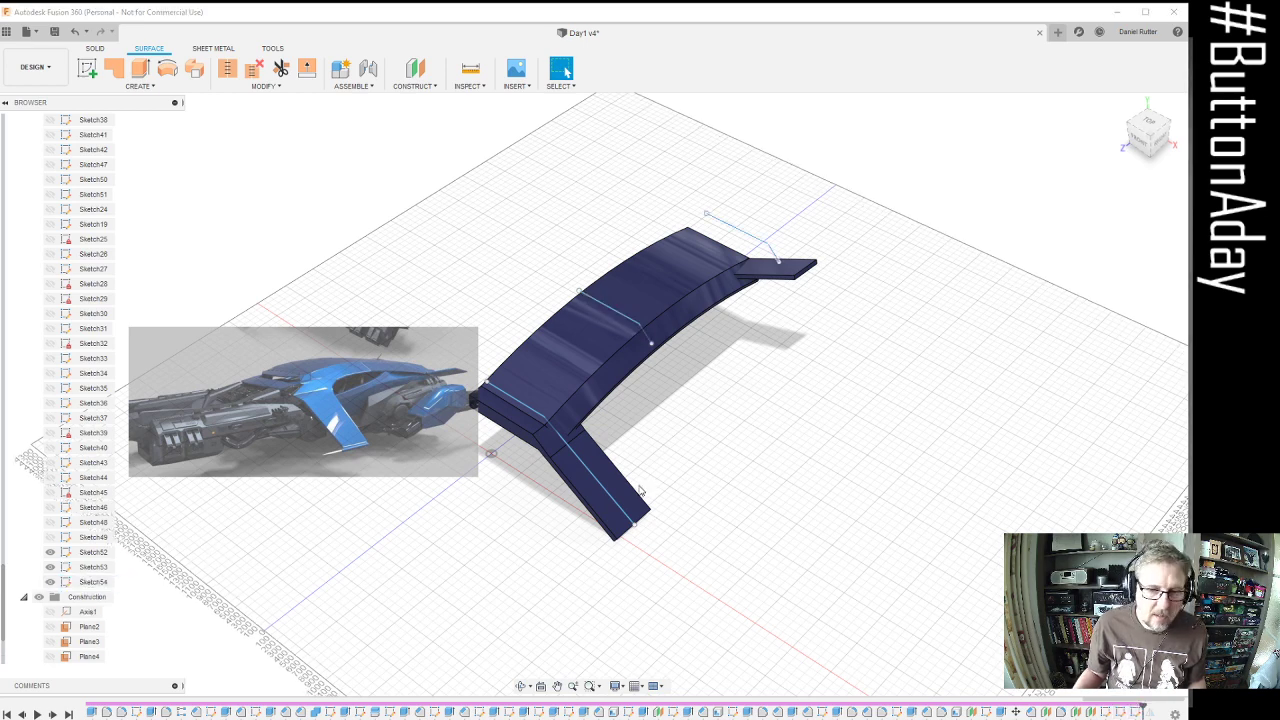
Loft a new surface body through the full front, mid-body and rear profile lines, including the front leg line
click(135, 86)
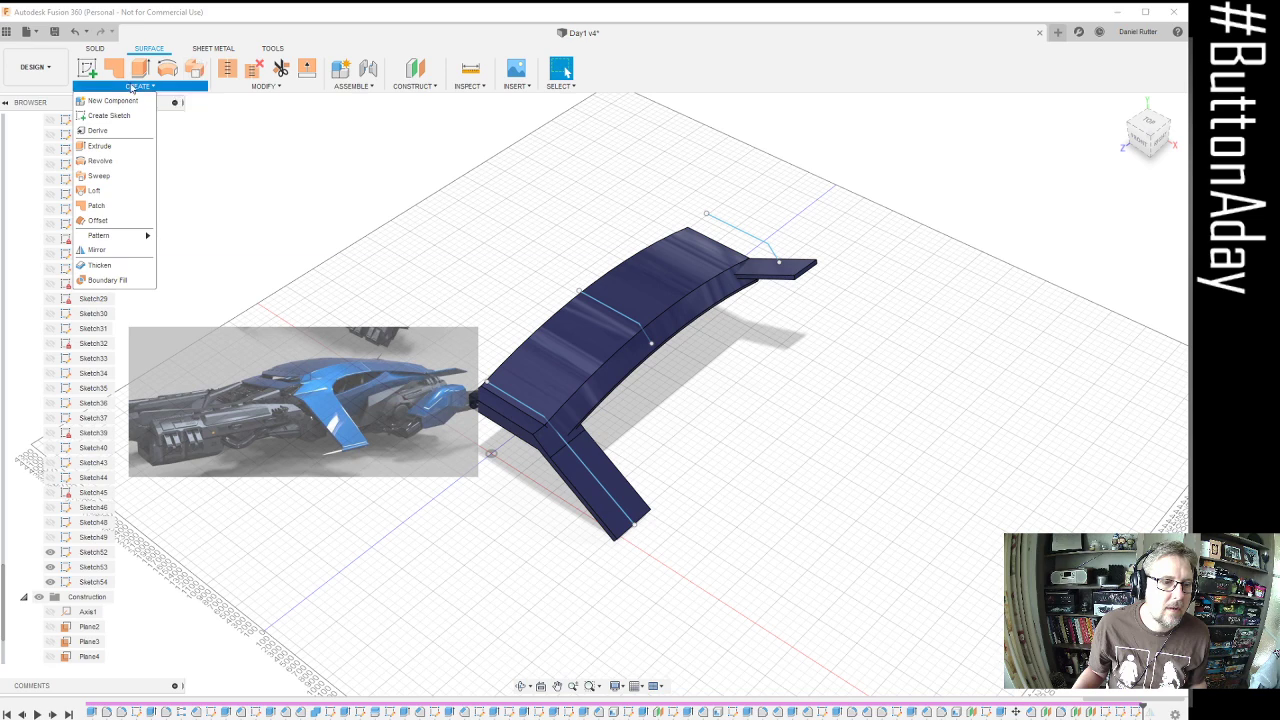
click(96, 190)
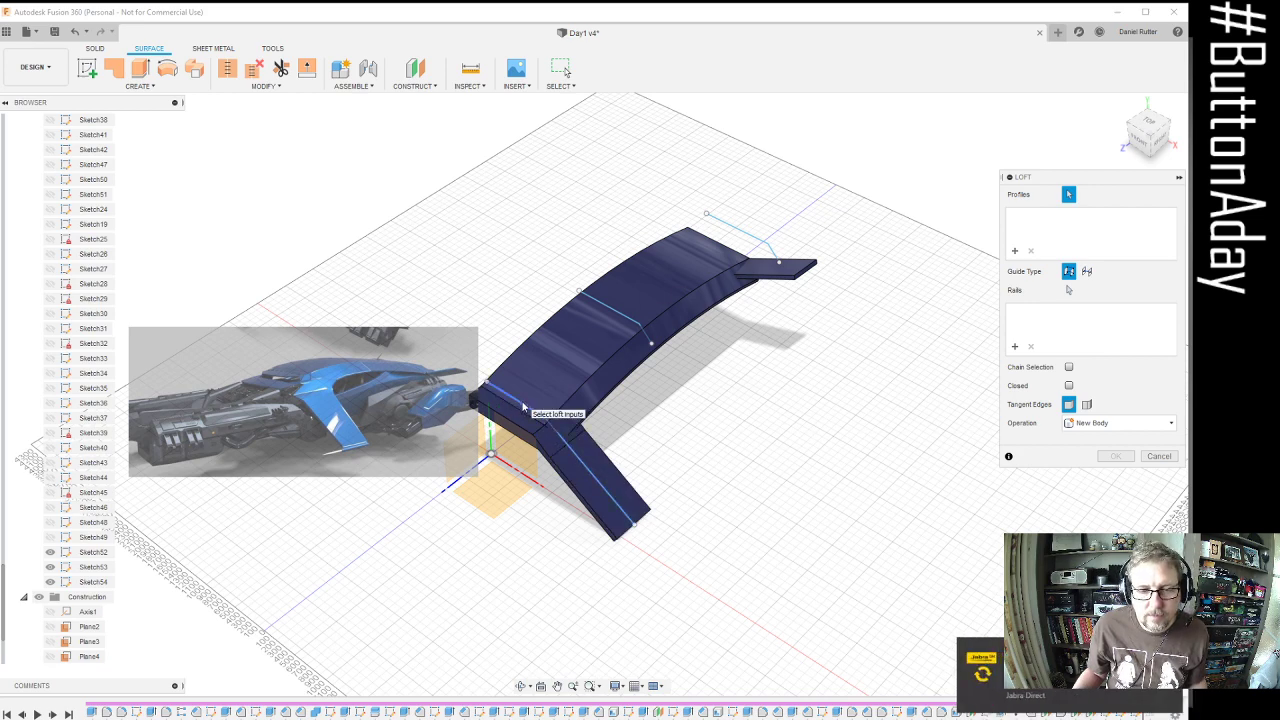
click(560, 427)
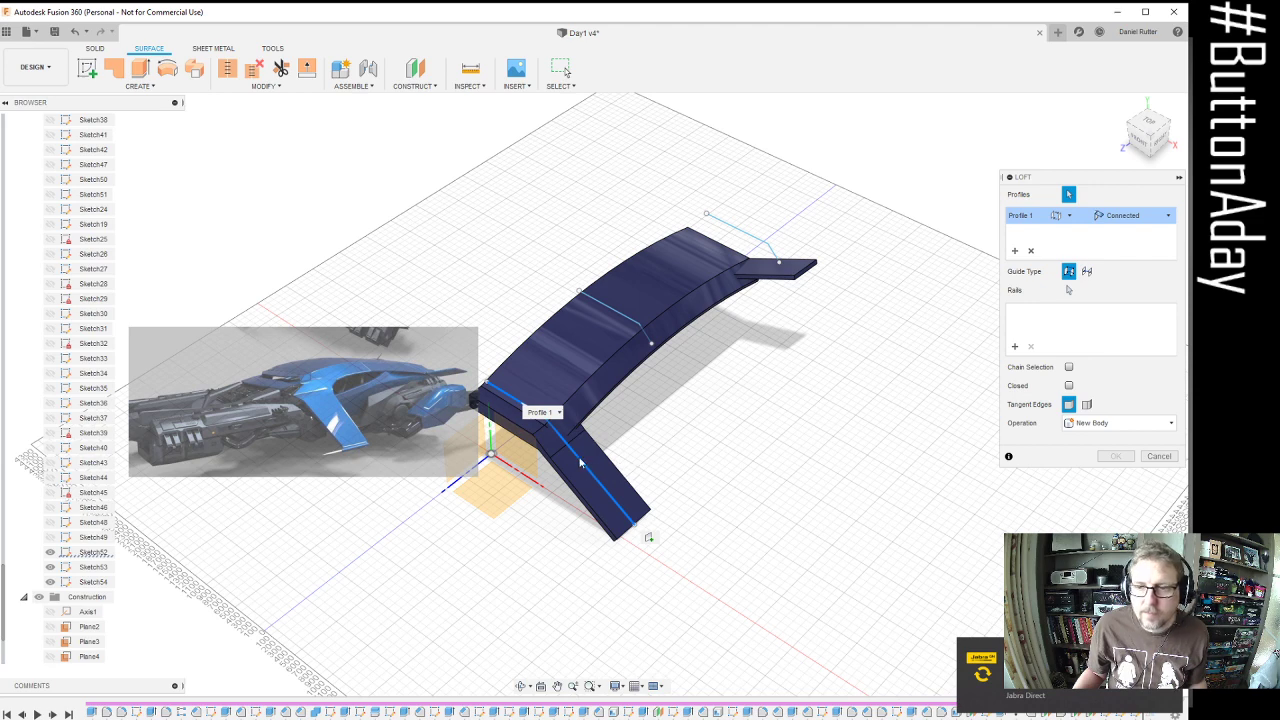
click(597, 298)
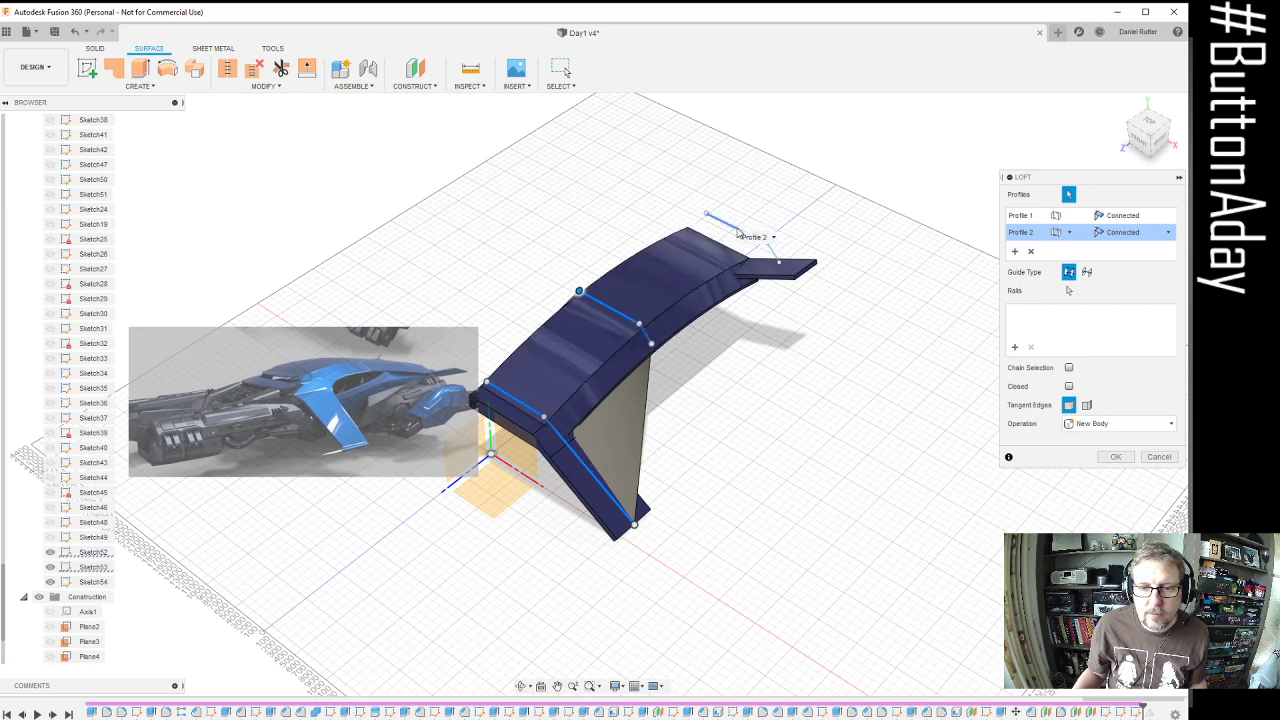
click(766, 244)
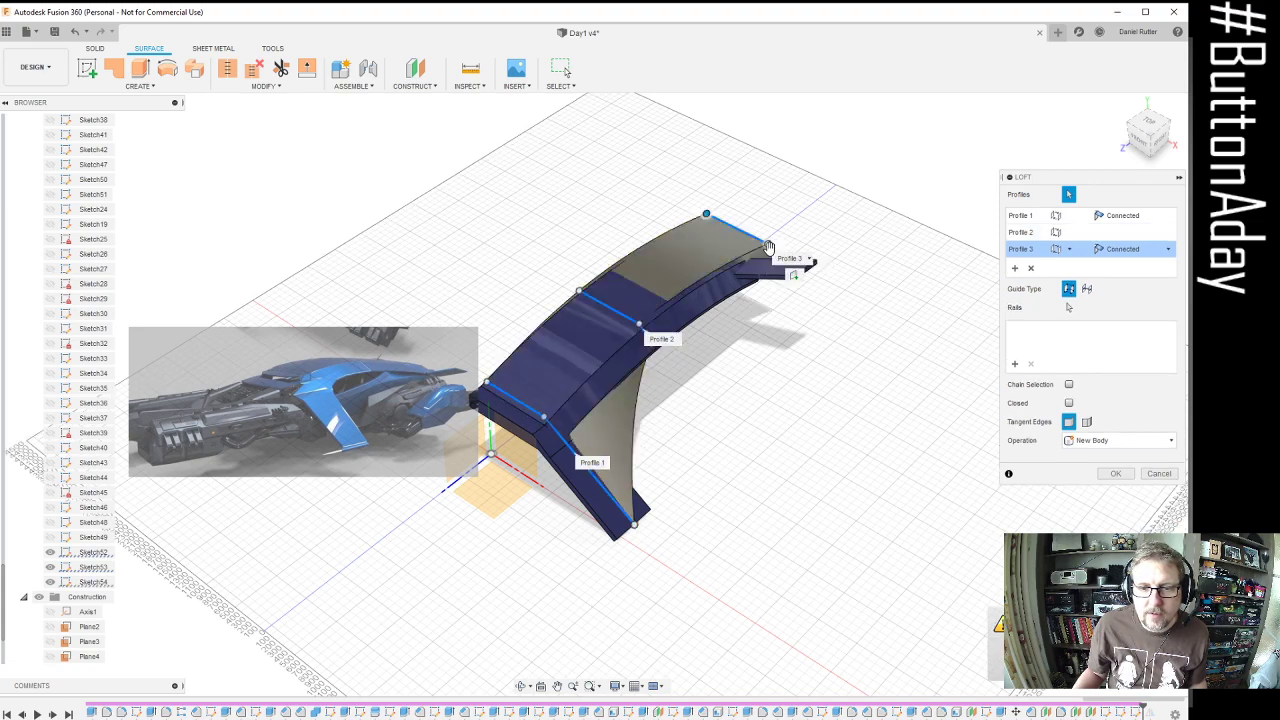
shift+middle_drag(806, 264, 556, 404)
click(1116, 476)
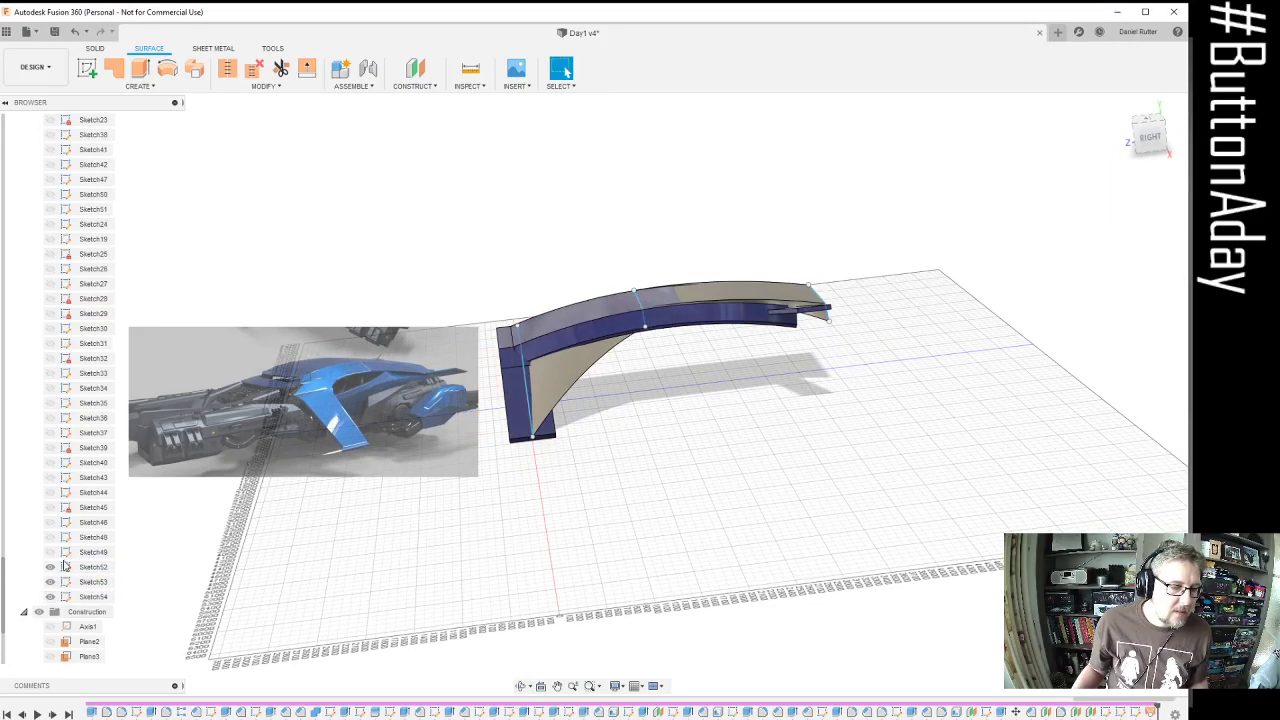
Examine the new lofted surface from several angles against the roof, front leg and rear wing bodies
scroll(60, 558, up, 4)
scroll(72, 288, up, 3)
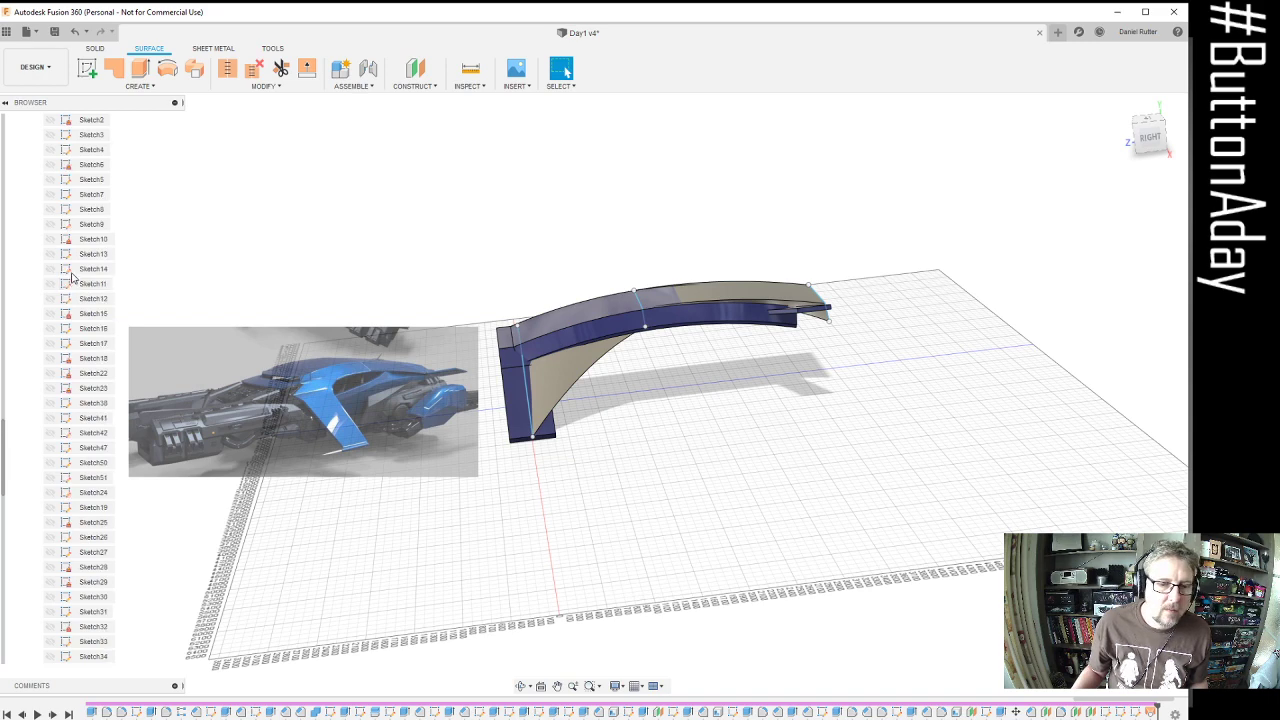
shift+middle_drag(663, 271, 516, 362)
scroll(516, 362, up, 5)
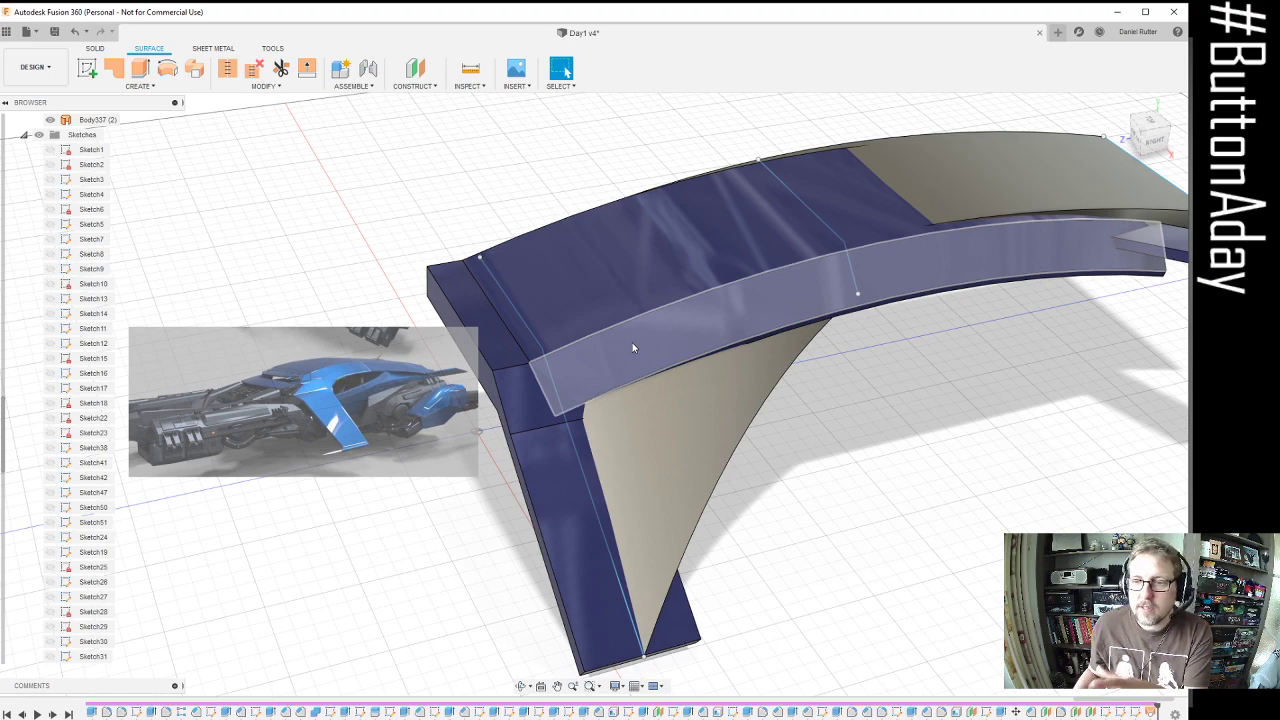
scroll(909, 266, down, 2)
scroll(1051, 237, up, 4)
shift+middle_drag(1051, 237, 393, 340)
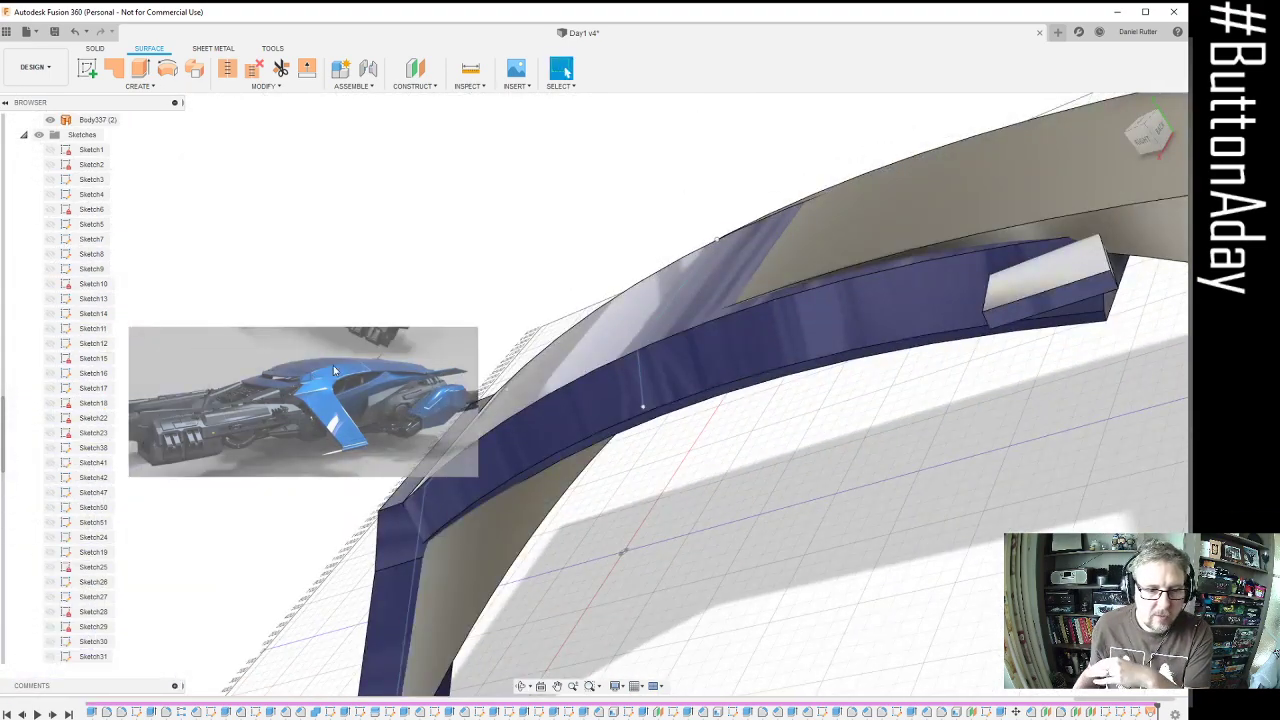
mouse_move(950, 360)
shift+middle_down()
mouse_move(876, 302)
mouse_move(862, 316)
mouse_move(882, 345)
mouse_move(877, 335)
shift+middle_up()
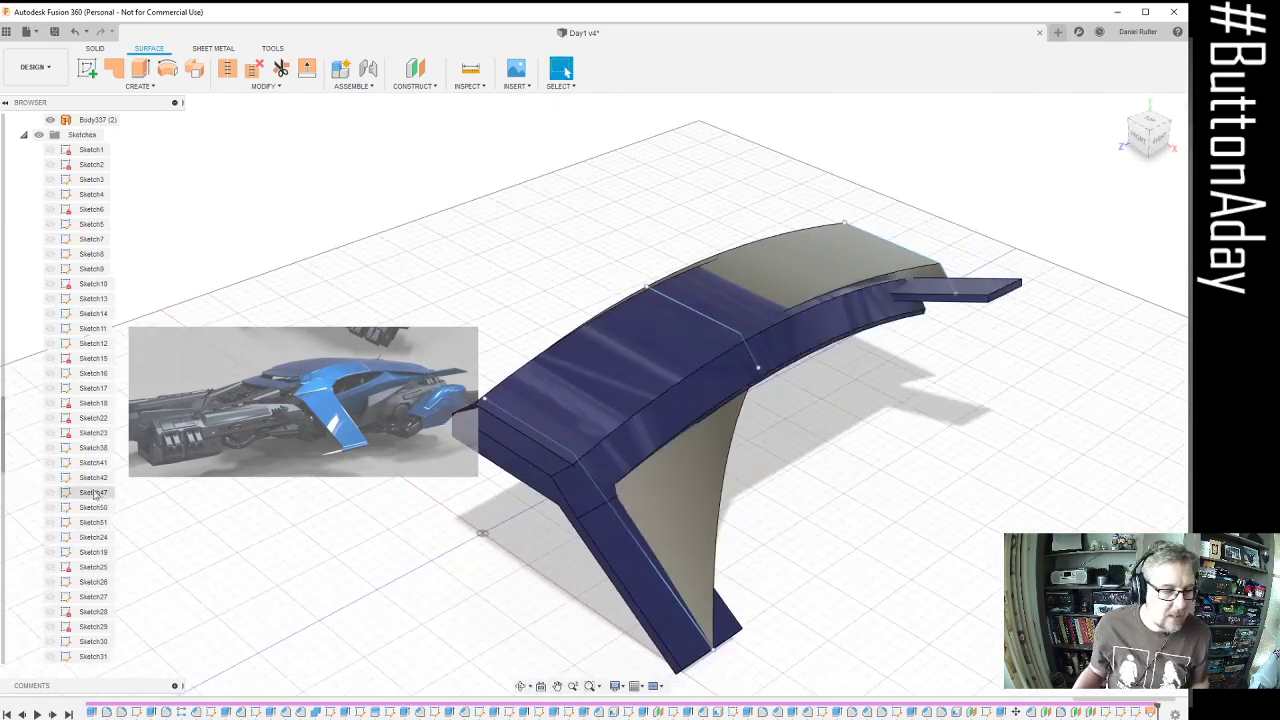
click(24, 134)
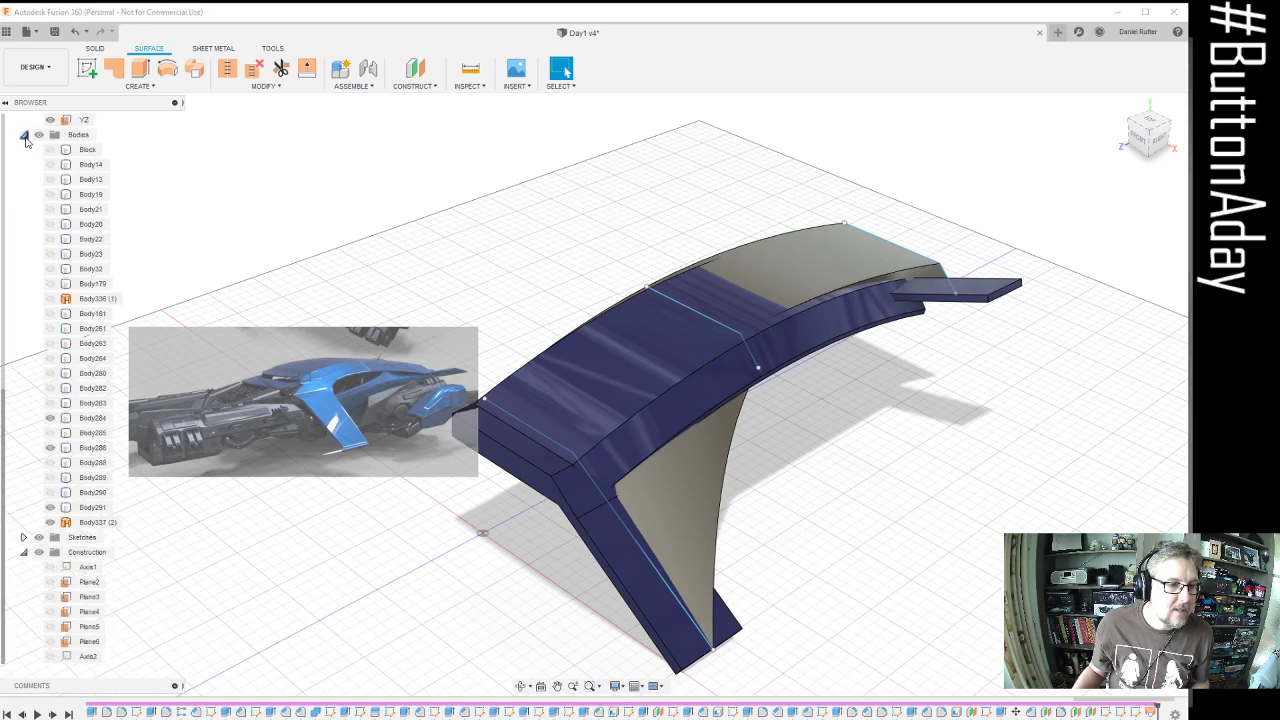
click(90, 507)
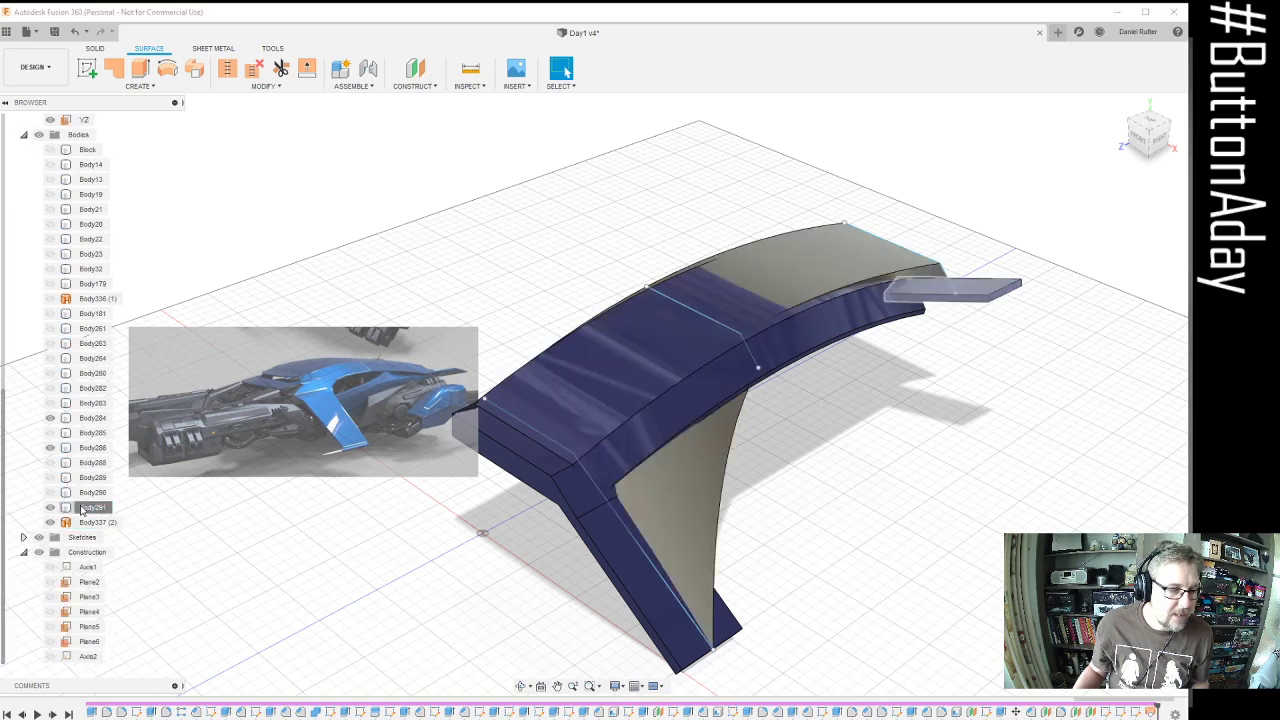
ctrl+click(84, 447)
ctrl+click(84, 418)
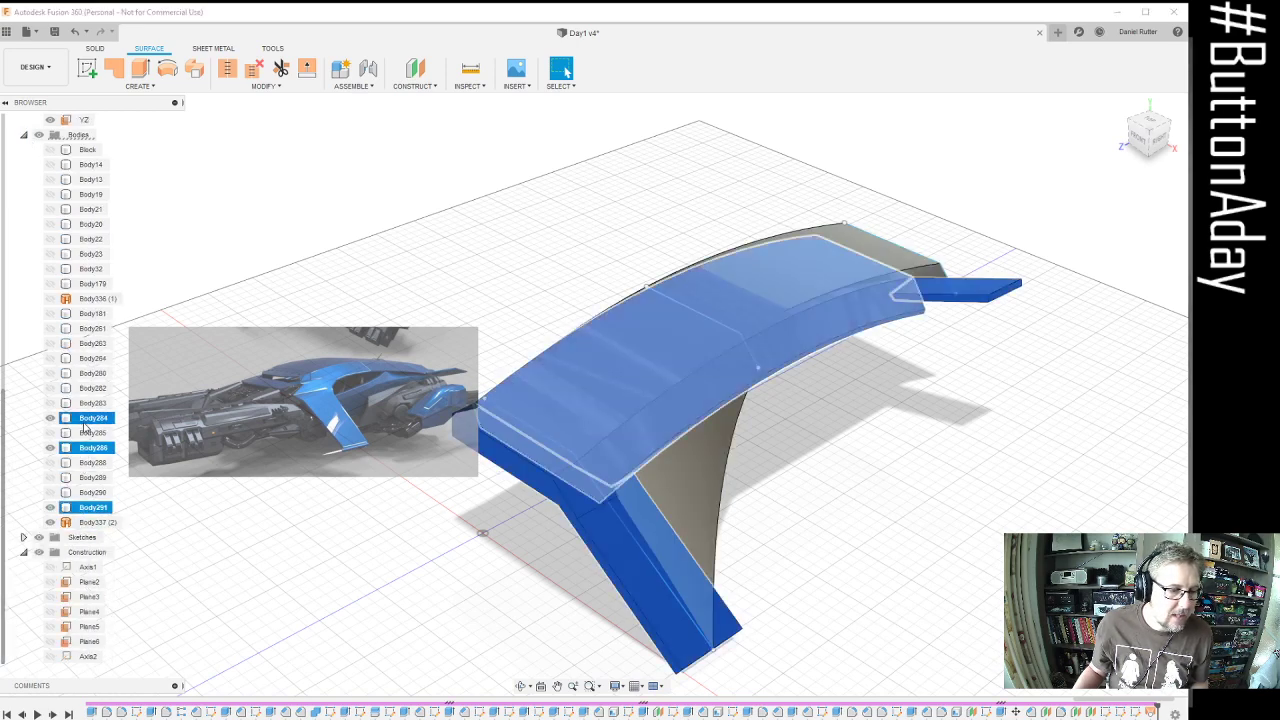
right_click(84, 422)
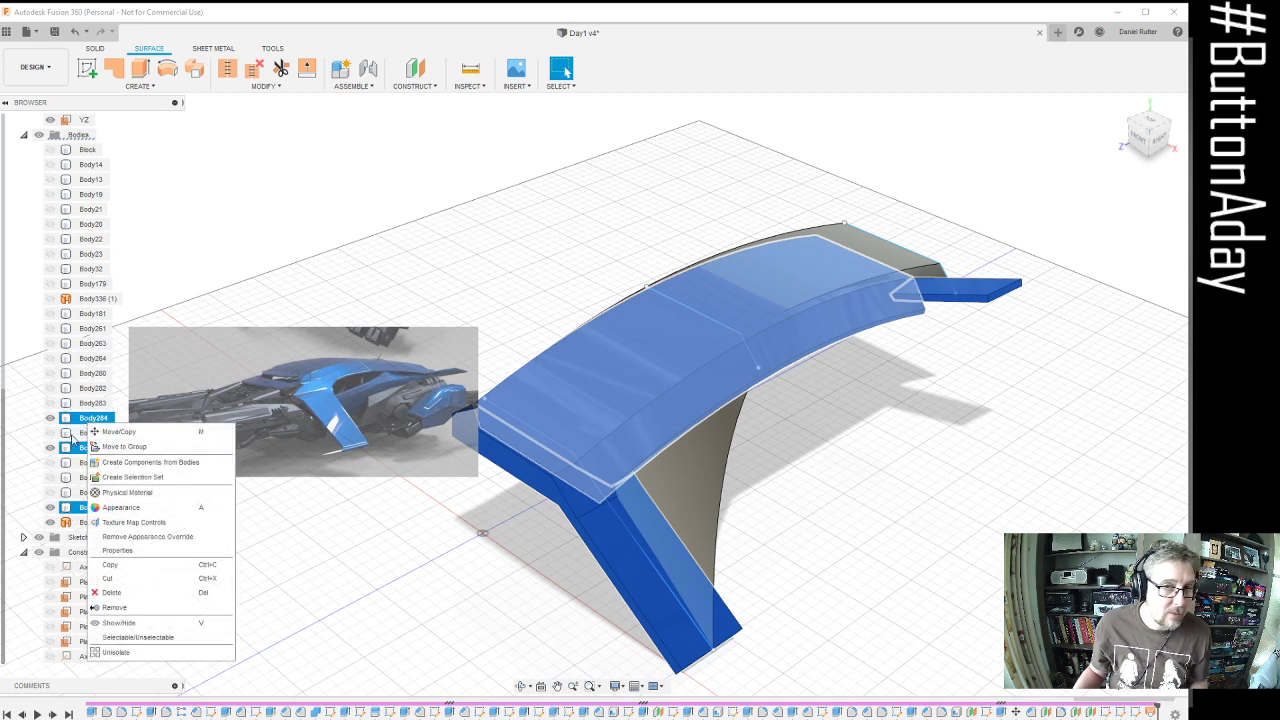
click(139, 448)
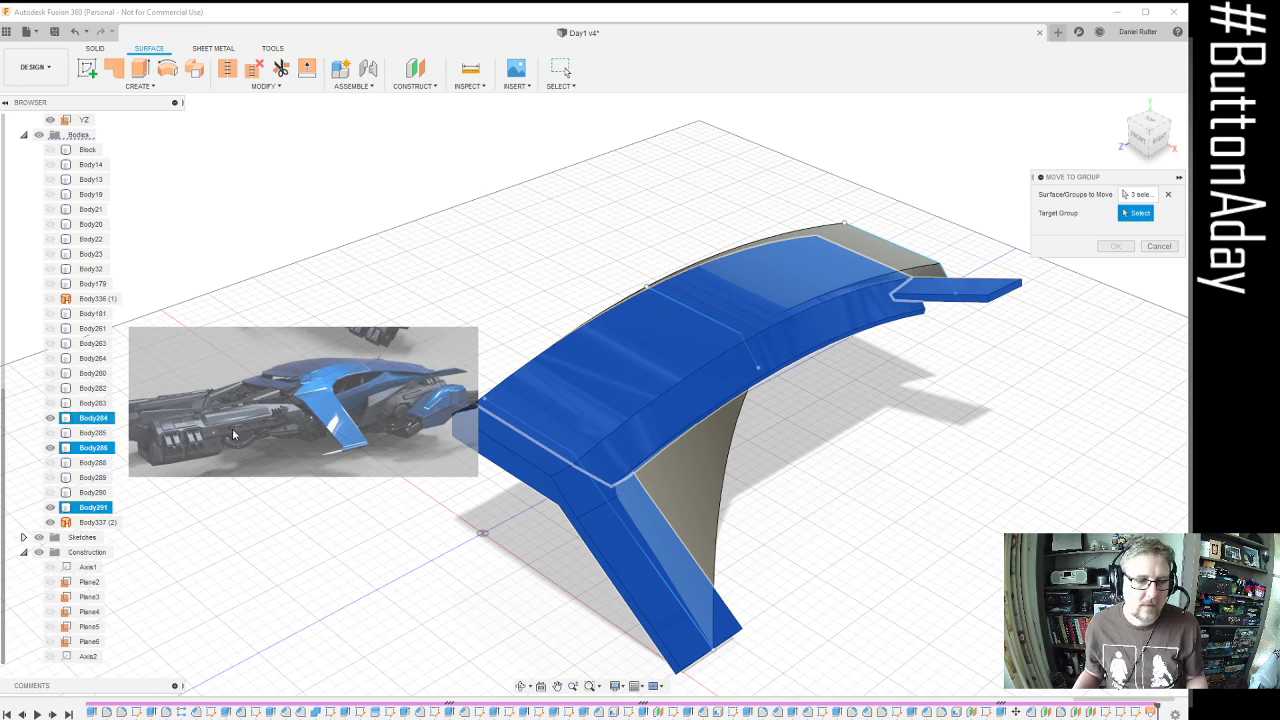
click(1158, 246)
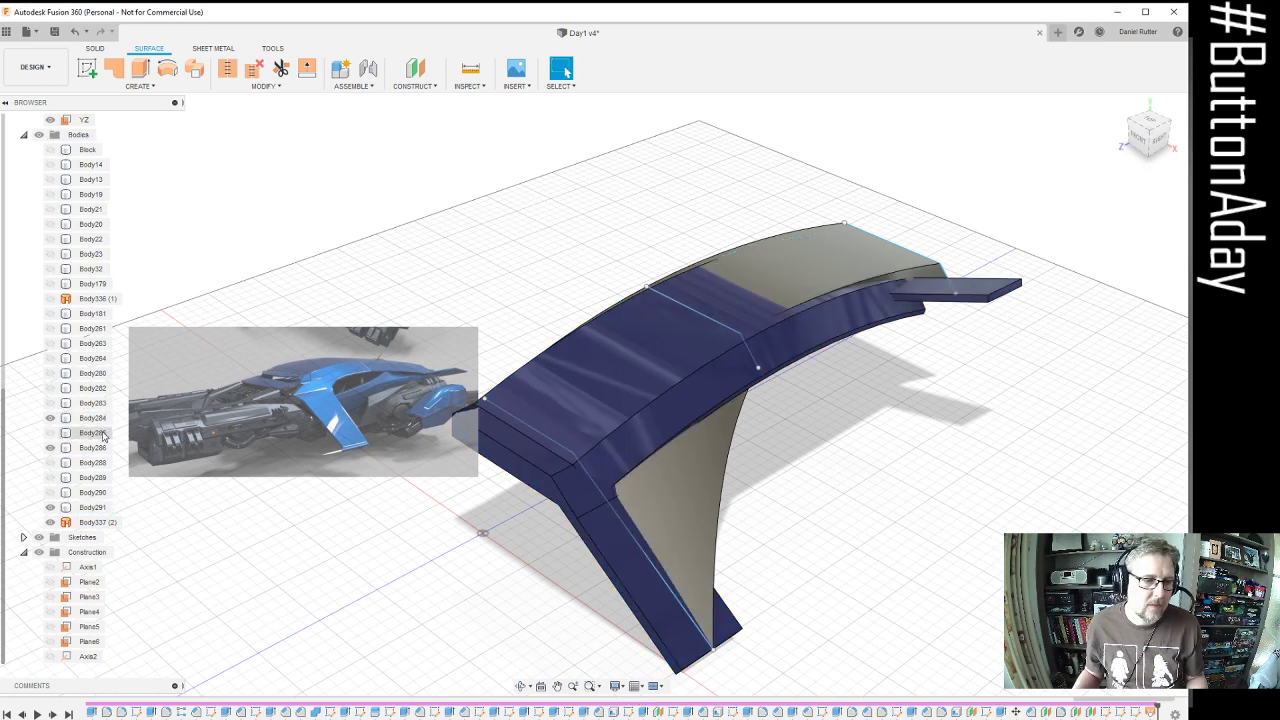
Create a selection set from the roof, front leg and rear wing bodies (Body284, Body286 and Body291)
click(92, 417)
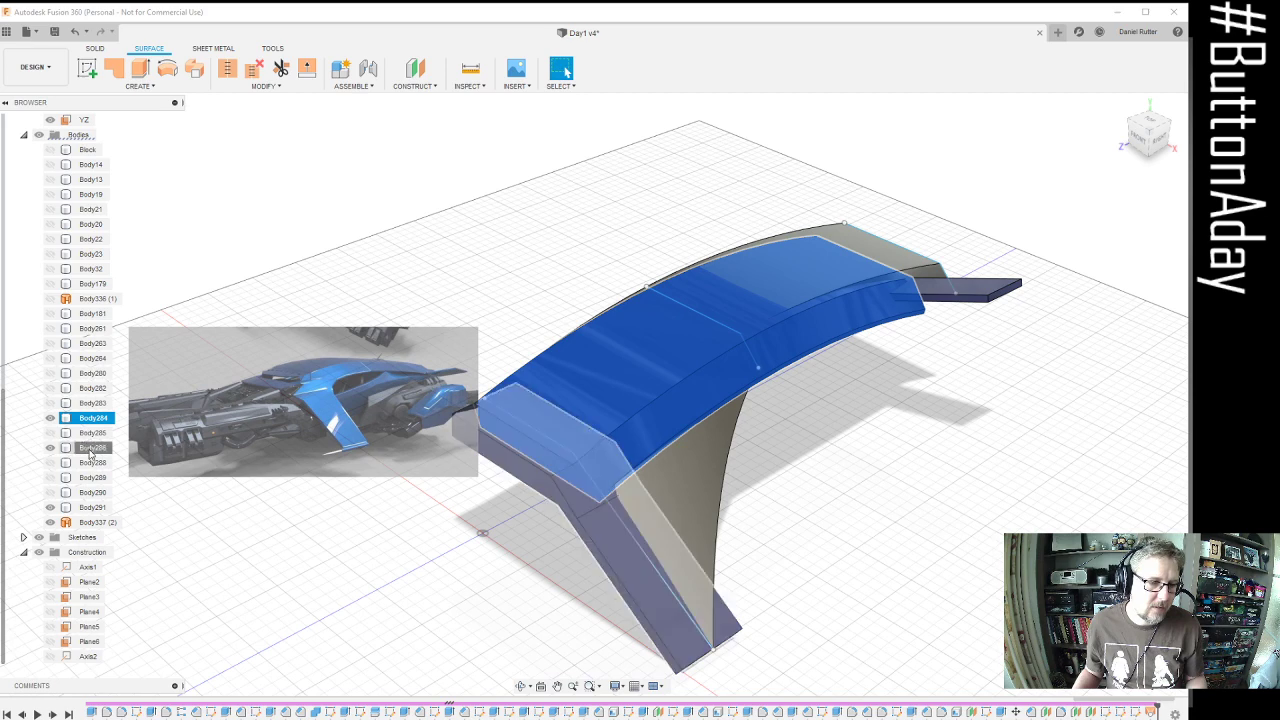
shift+click(89, 449)
click(112, 460)
click(93, 418)
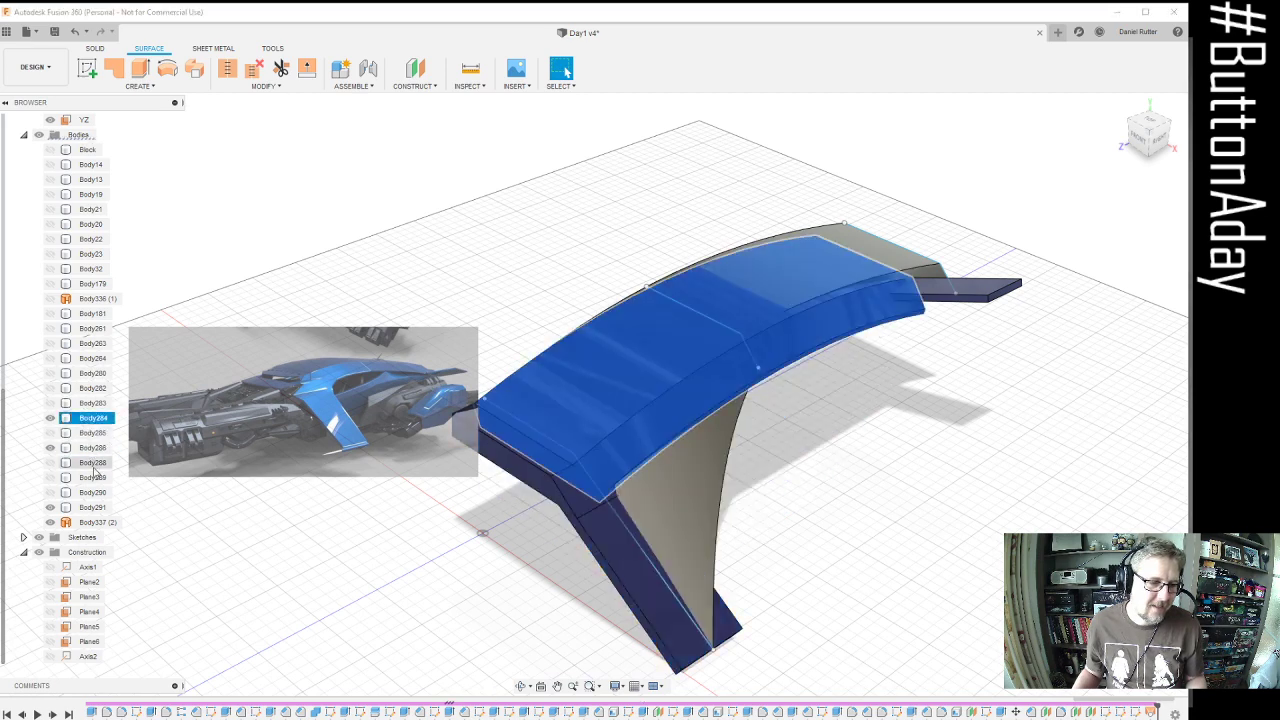
ctrl+click(92, 448)
ctrl+click(88, 507)
right_click(86, 510)
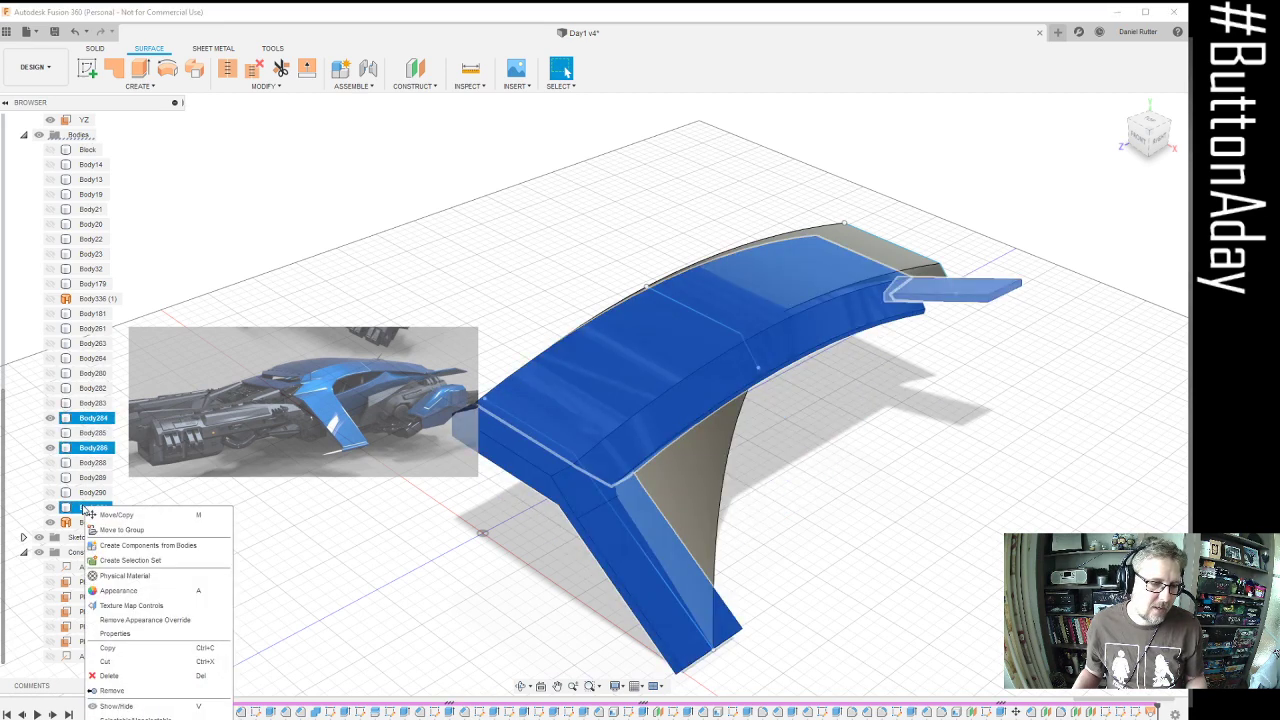
click(162, 562)
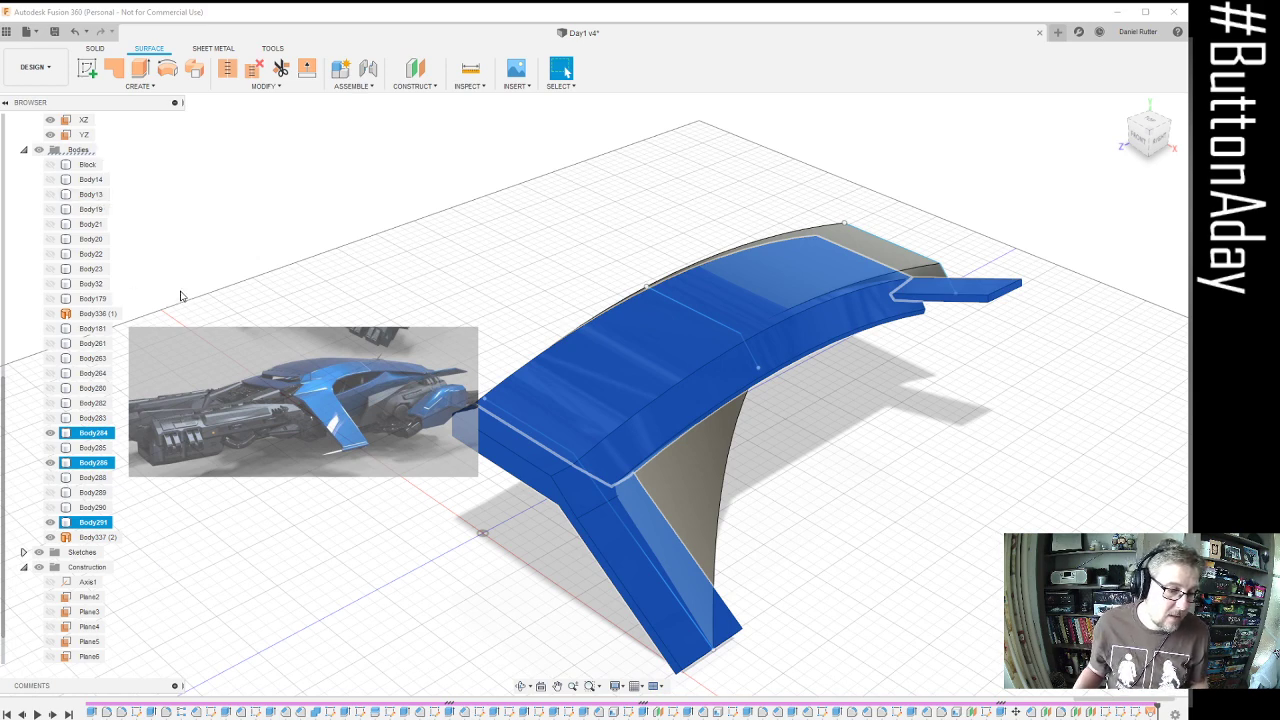
Collapse the Origin folder and expand Selection Sets to reach the new three-body set
scroll(180, 296, up, 2)
scroll(60, 240, up, 4)
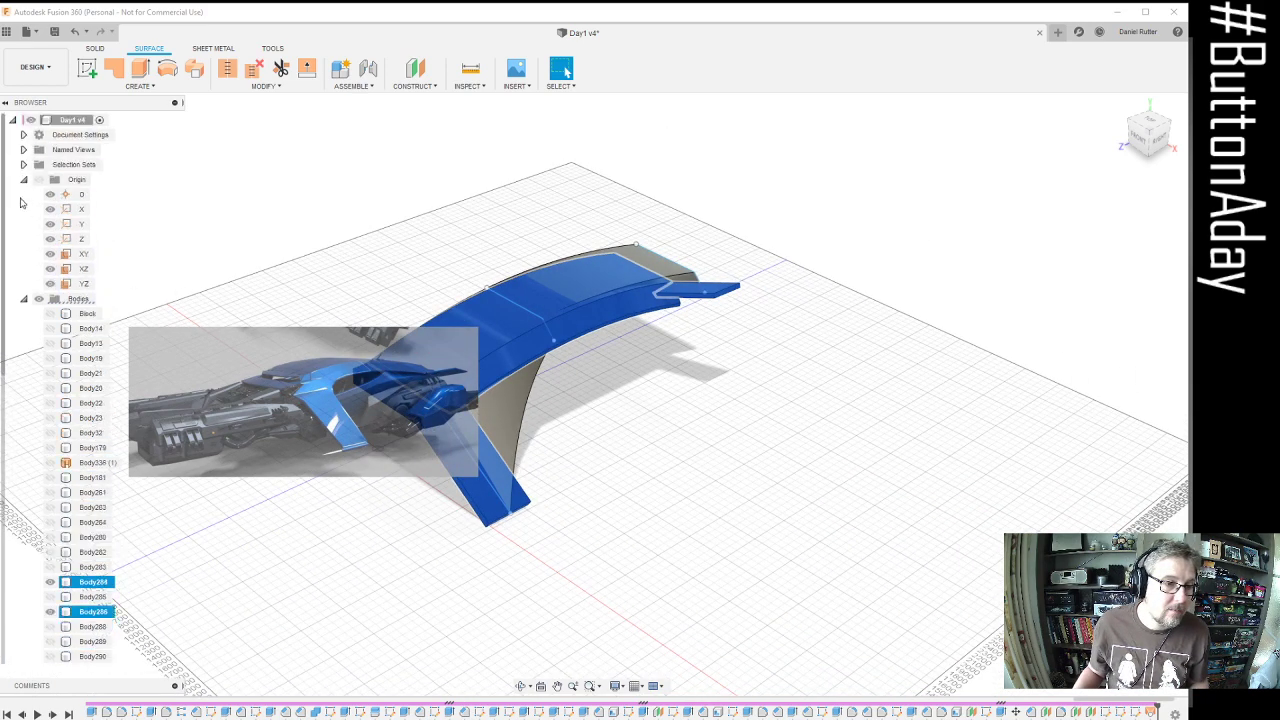
click(23, 179)
click(23, 165)
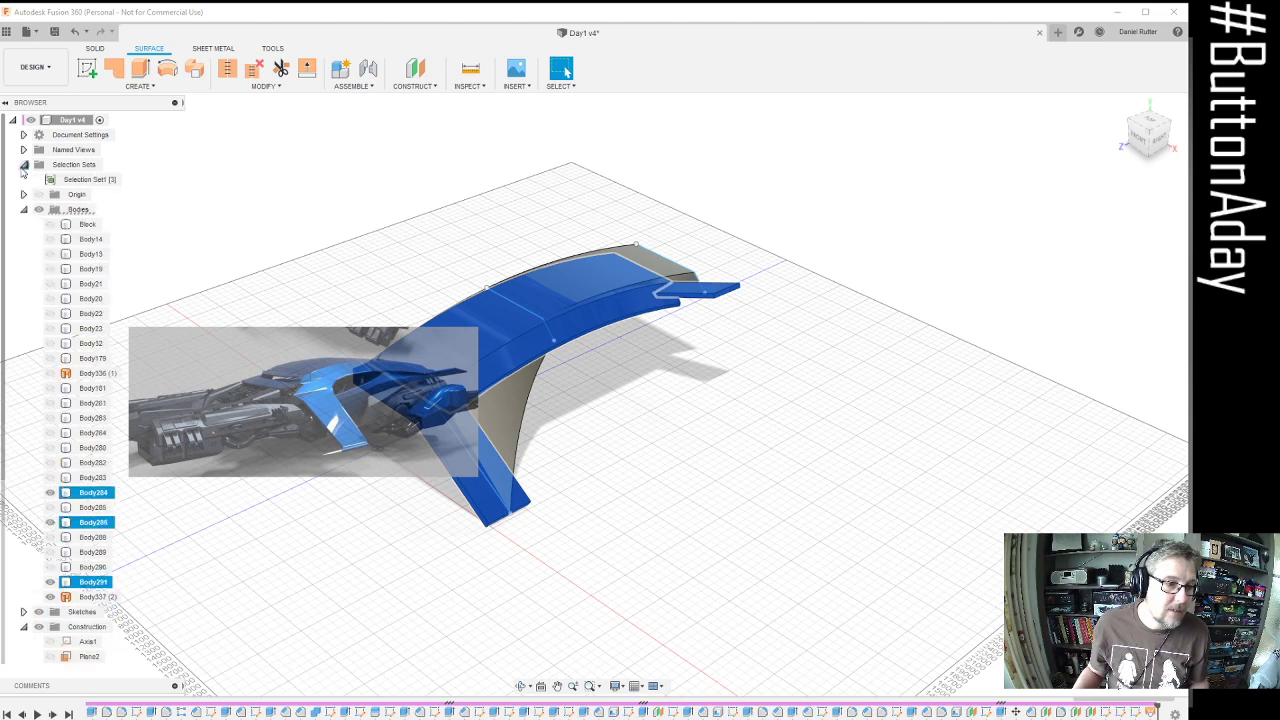
click(95, 183)
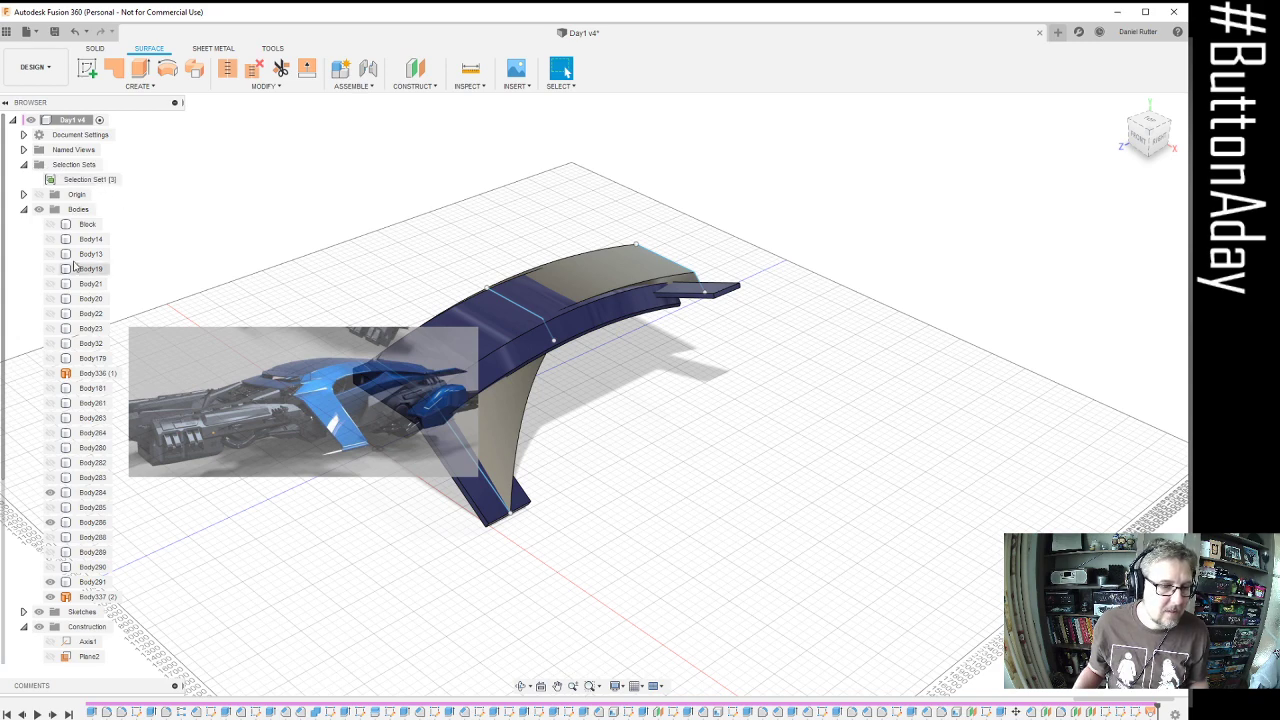
Try hiding all bodies and selecting the new selection set, and turn the bodies' visibility back on
click(38, 210)
click(39, 209)
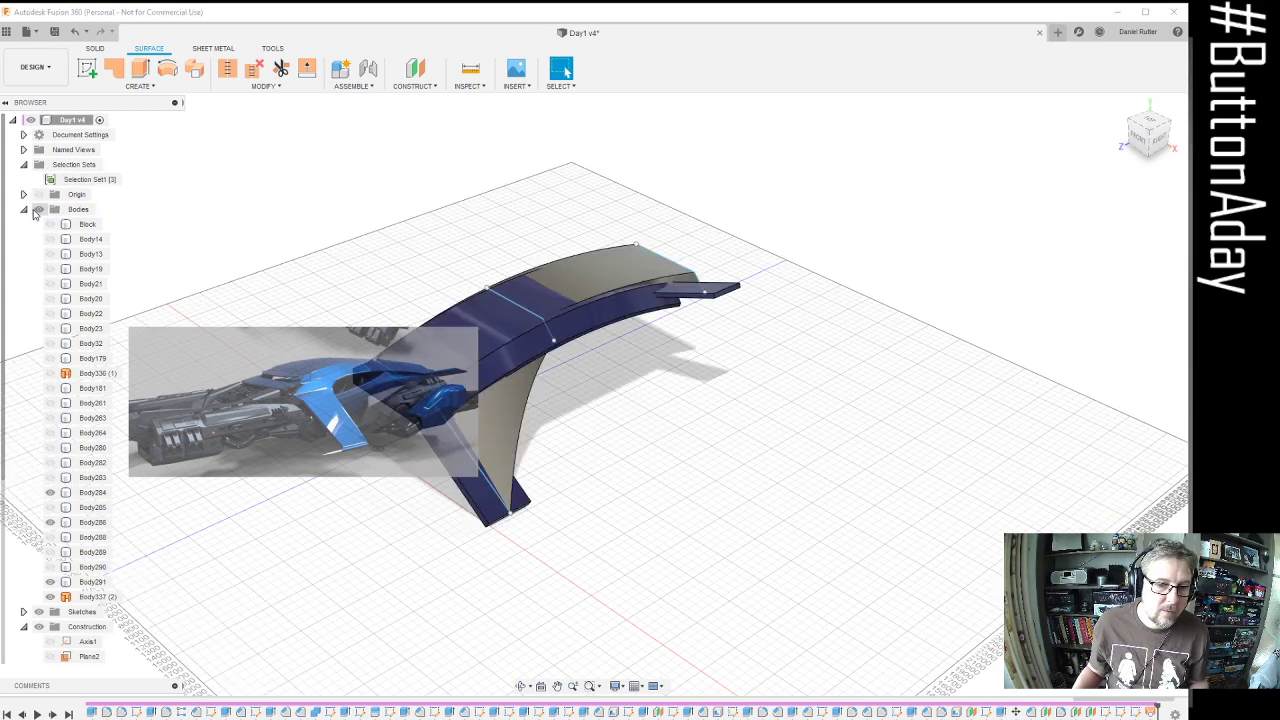
click(39, 209)
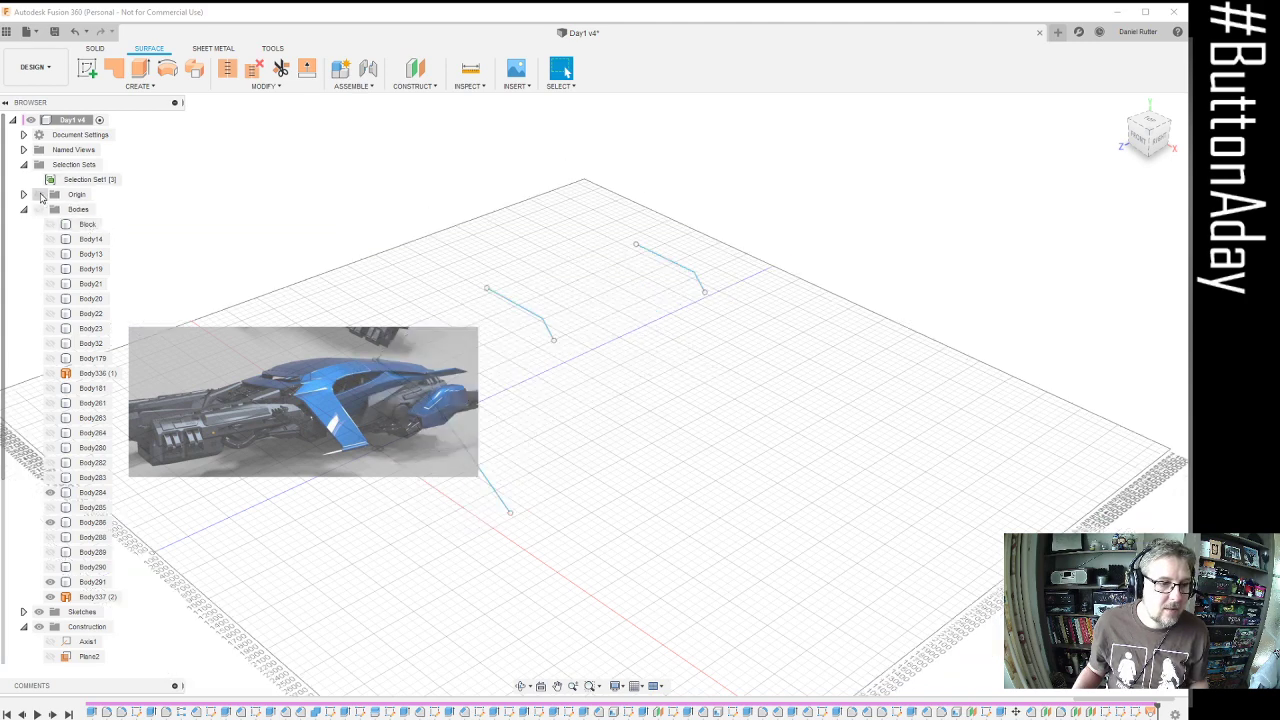
click(81, 180)
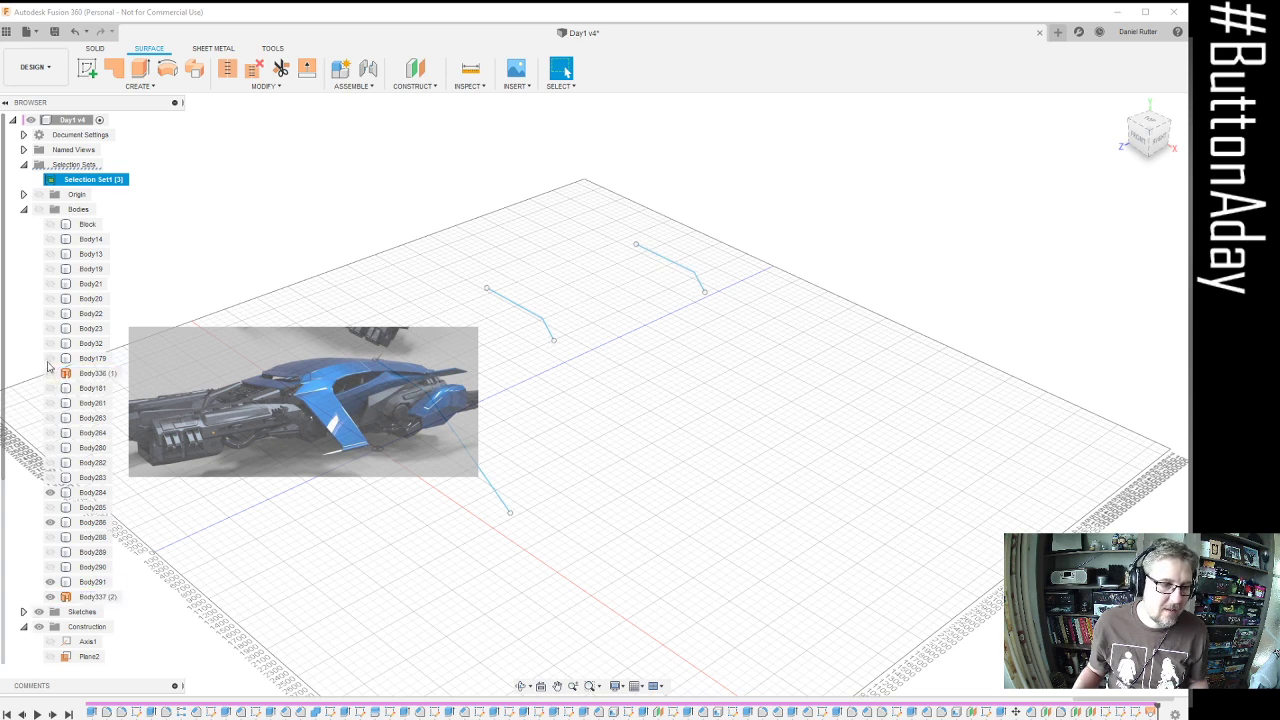
click(37, 210)
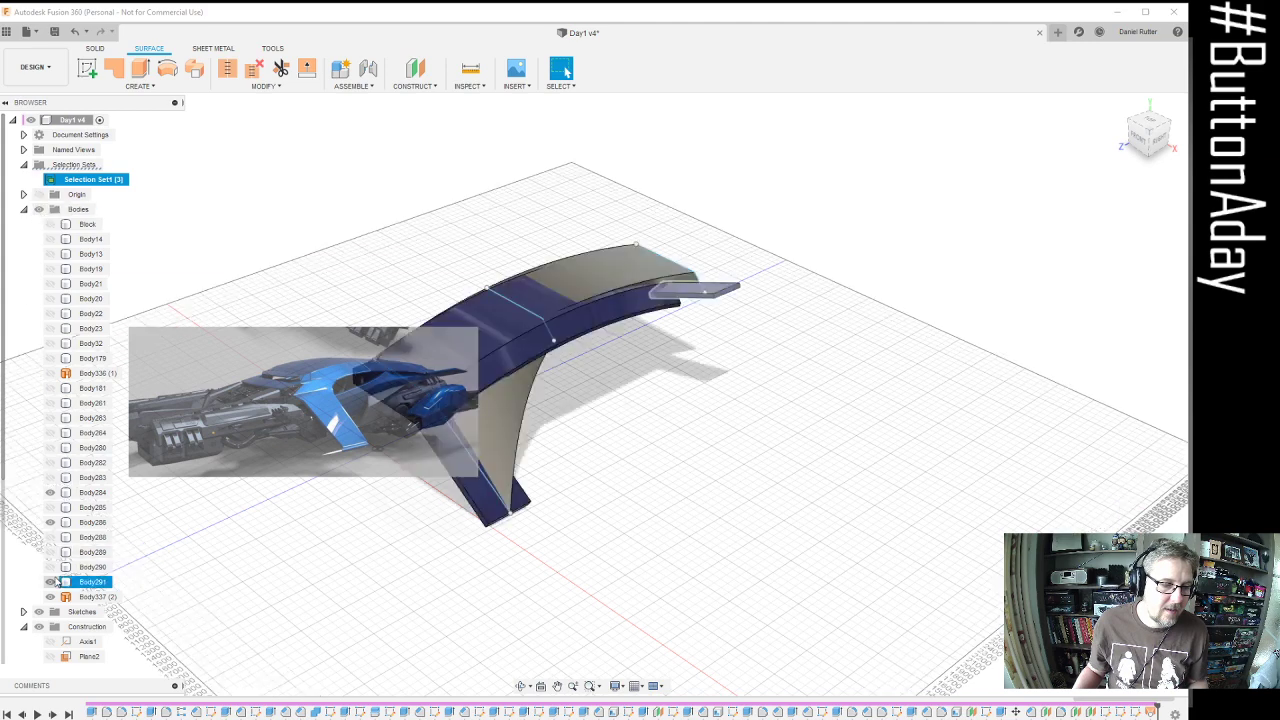
Hide Body291, Body286 and Body284, keeping only the lofted surface and its profile sketches shown
click(51, 522)
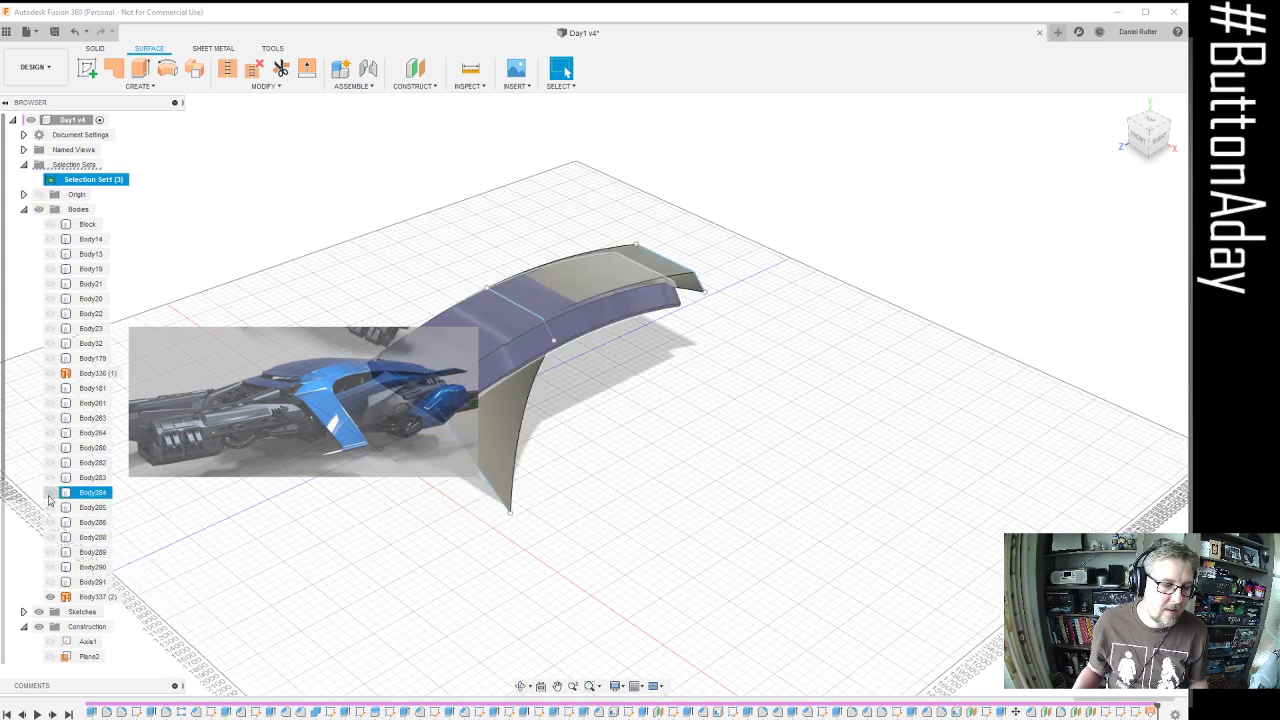
click(50, 492)
Examine the isolated lofted surface from several angles, comparing its crease and front leg shape with the reference image
shift+middle_drag(648, 323, 605, 333)
scroll(605, 333, up, 5)
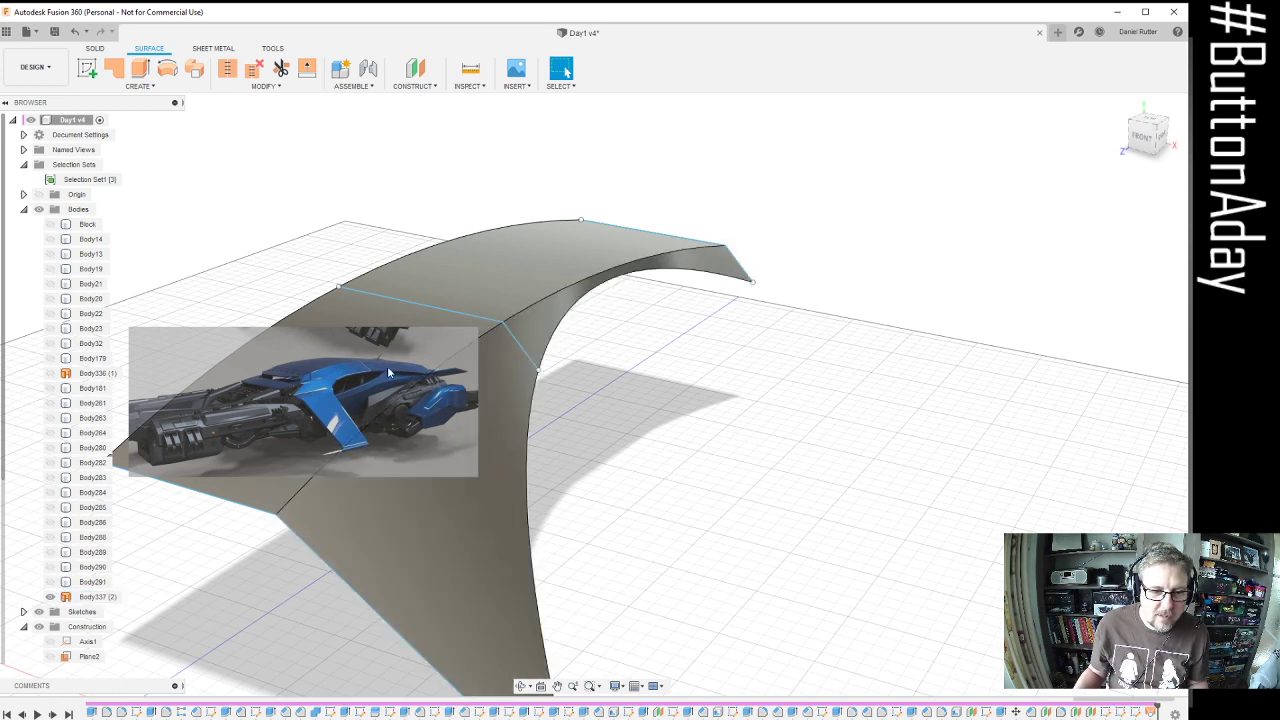
shift+middle_drag(626, 306, 582, 284)
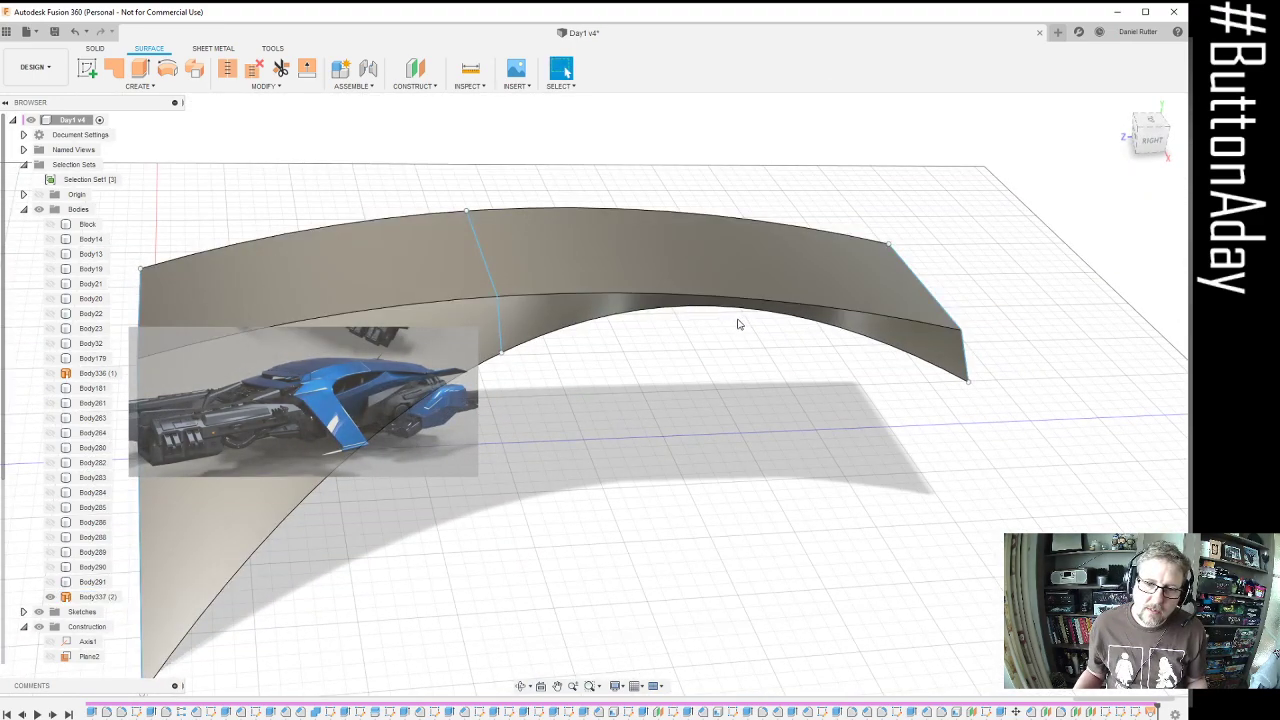
click(524, 275)
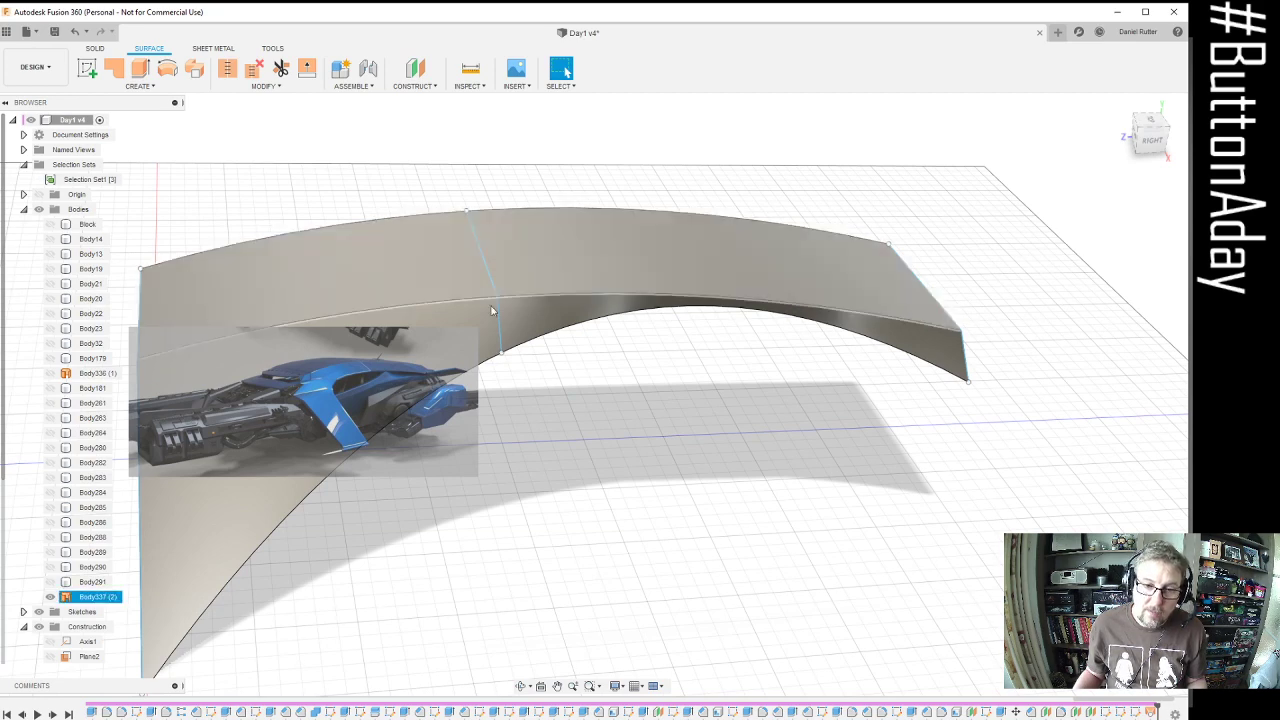
click(723, 320)
scroll(666, 388, down, 5)
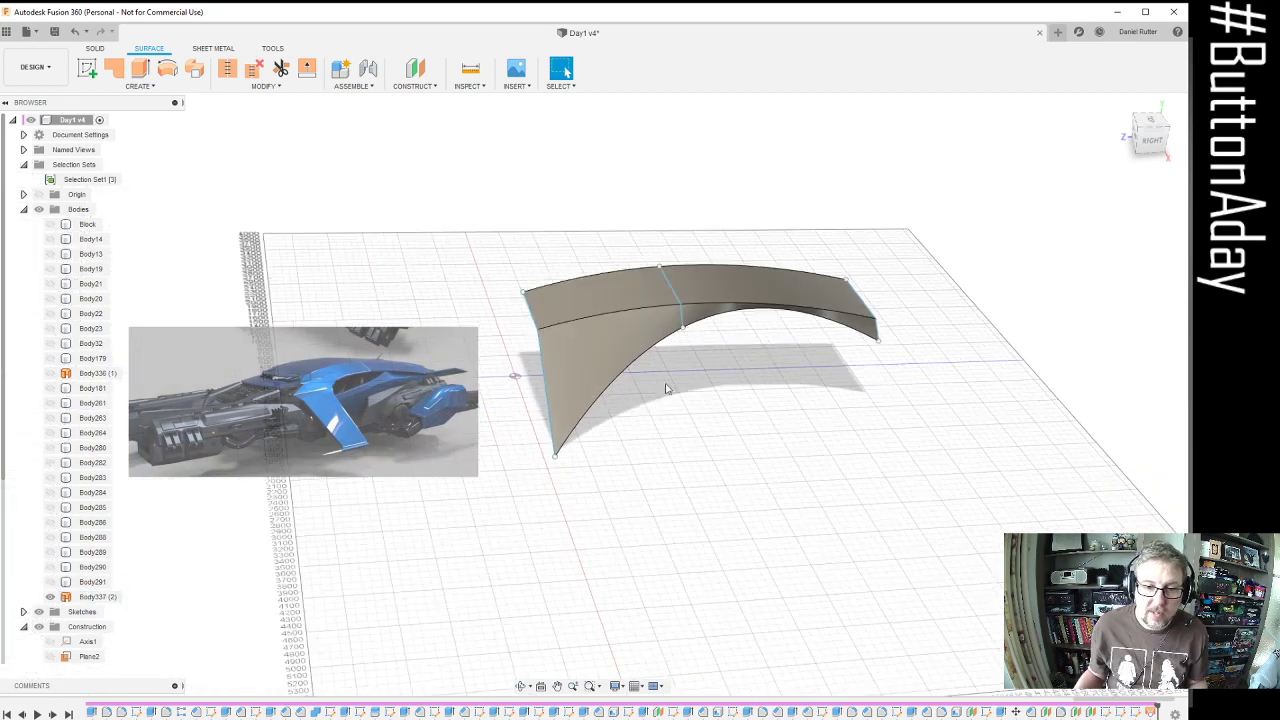
scroll(650, 392, up, 4)
shift+middle_drag(864, 287, 923, 286)
click(843, 251)
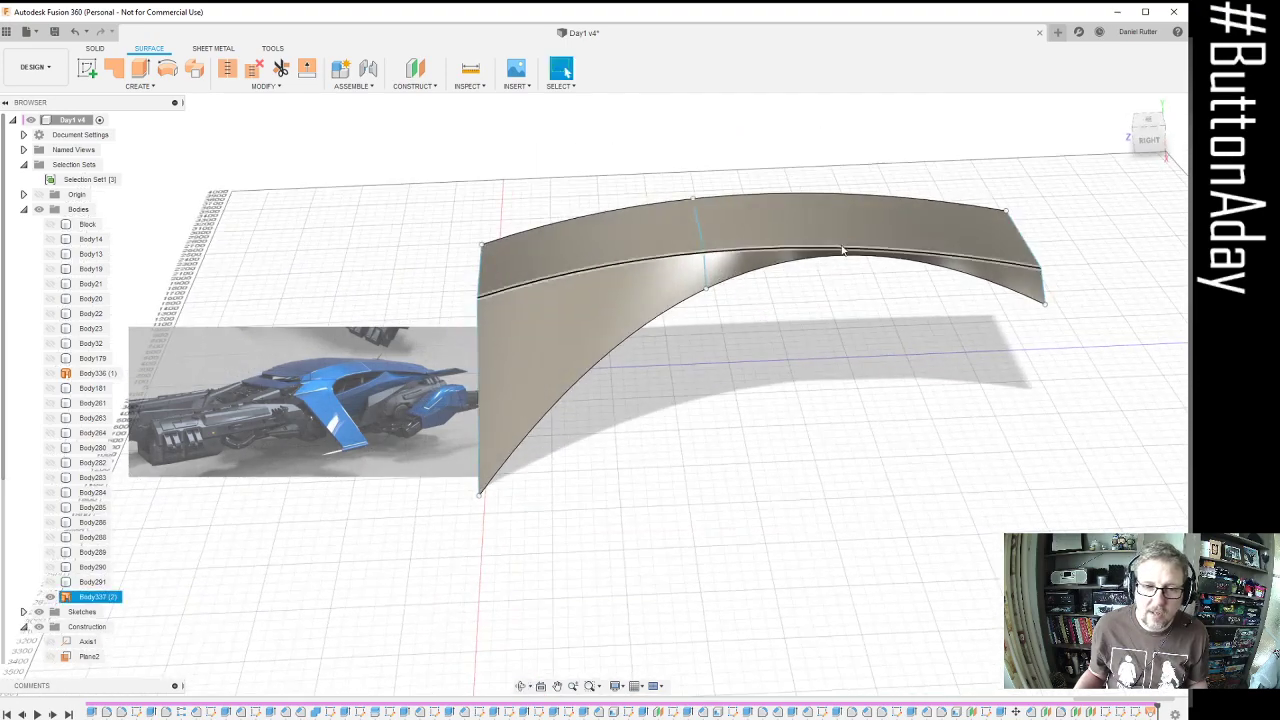
scroll(843, 251, up, 3)
scroll(680, 300, down, 4)
scroll(520, 312, up, 3)
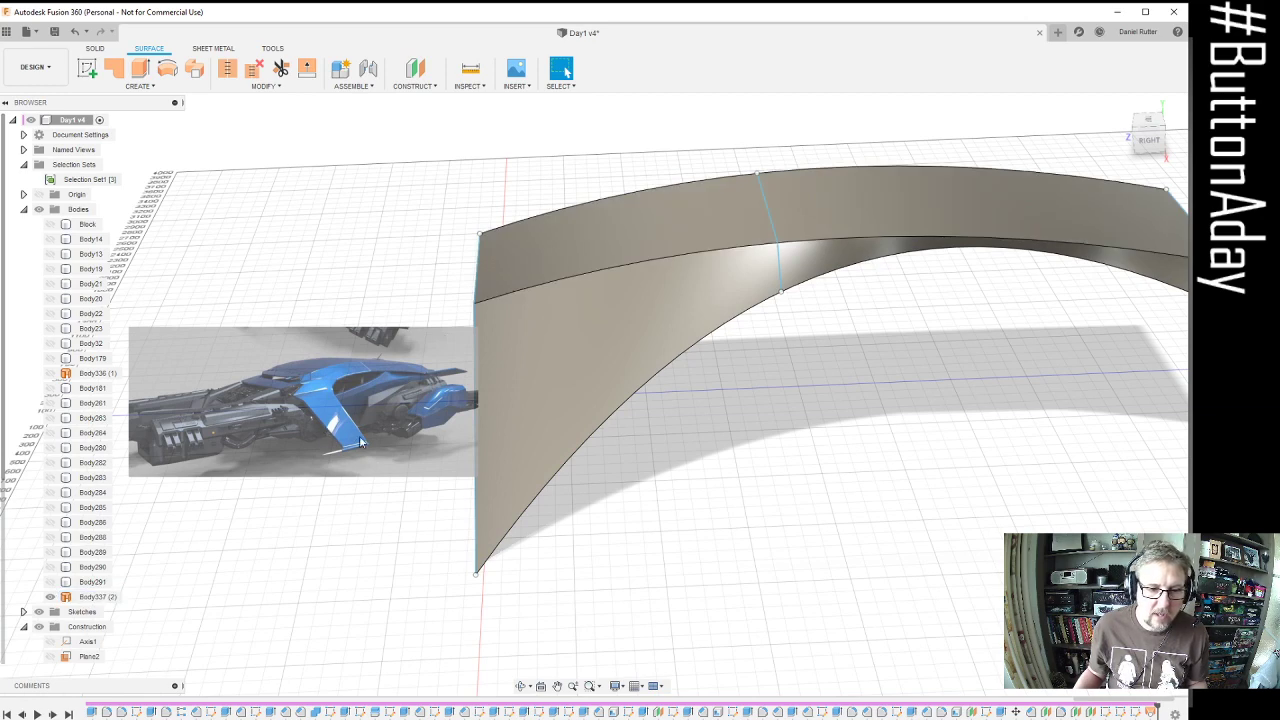
scroll(674, 426, down, 3)
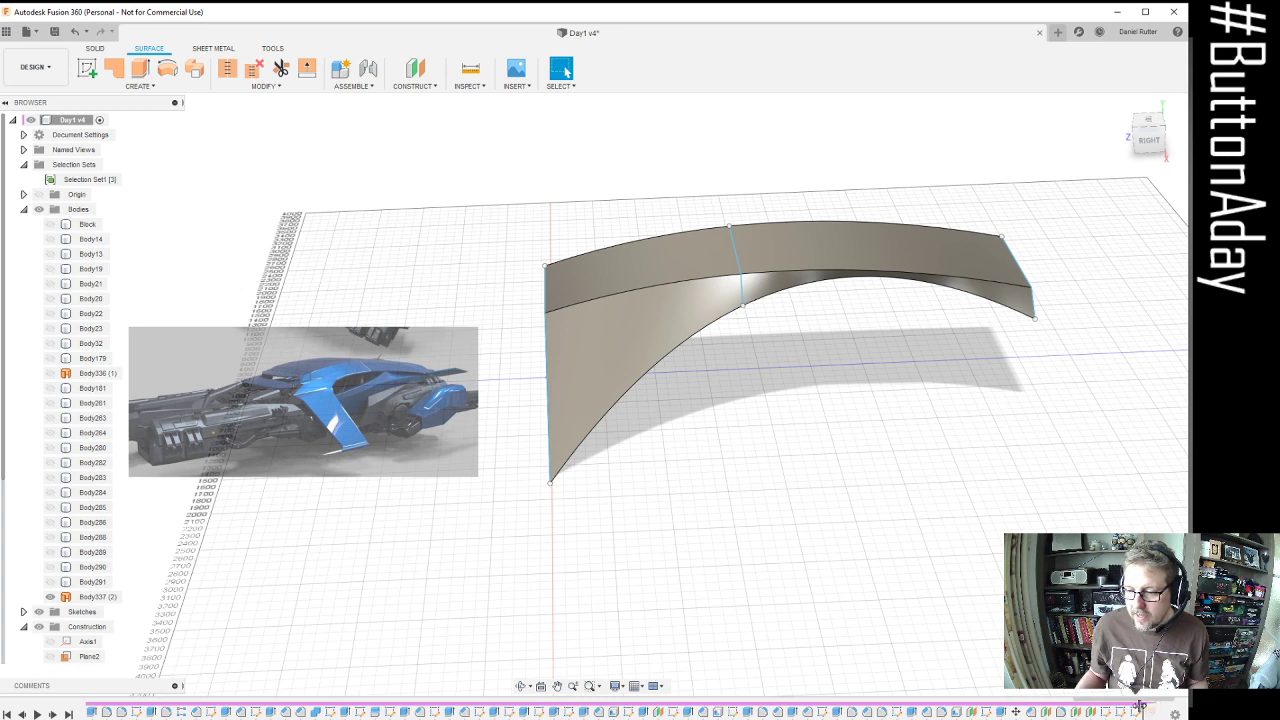
Return the model to its state before the surface loft and show construction planes Plane5 and Plane6
key(ctrl+z)
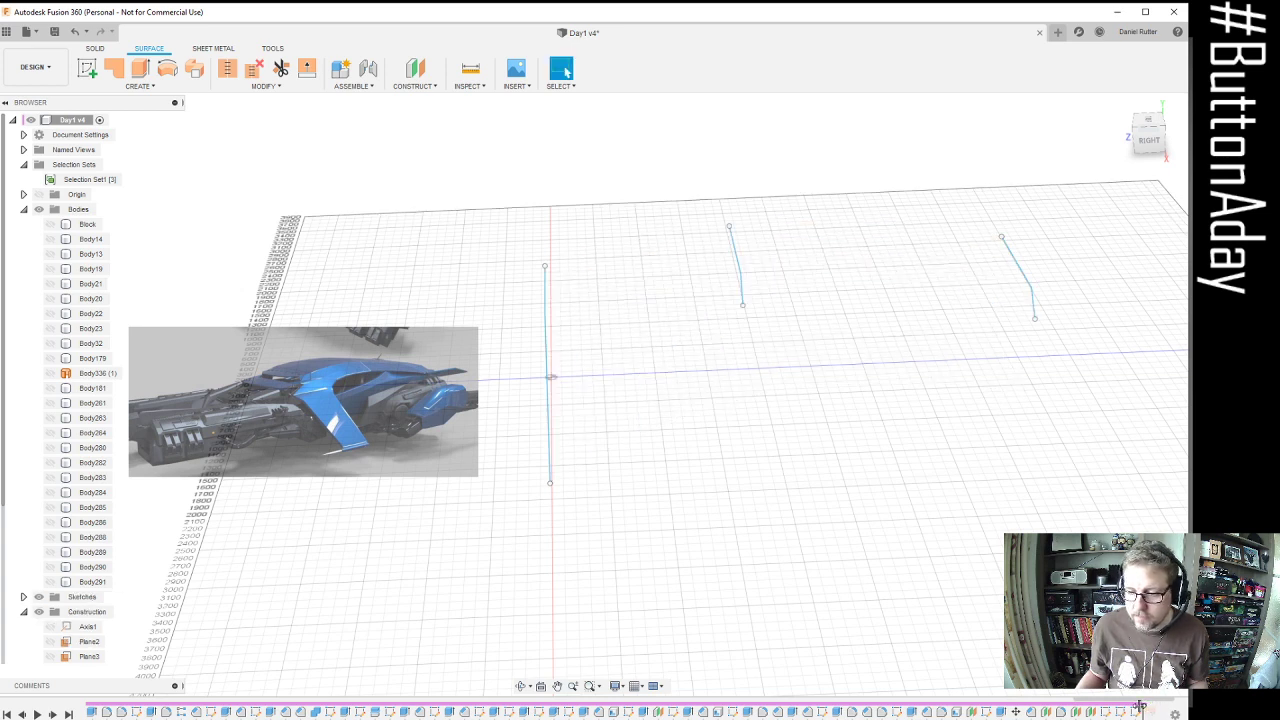
shift+middle_drag(711, 470, 296, 489)
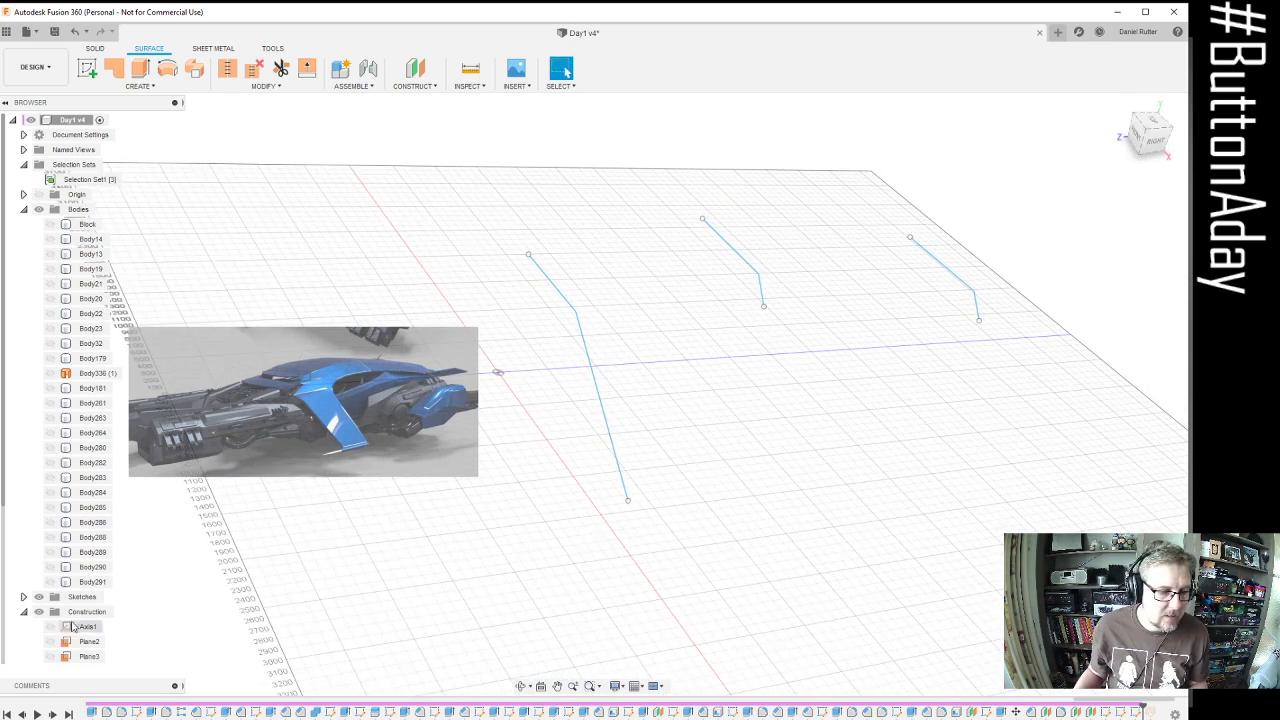
click(44, 616)
click(40, 614)
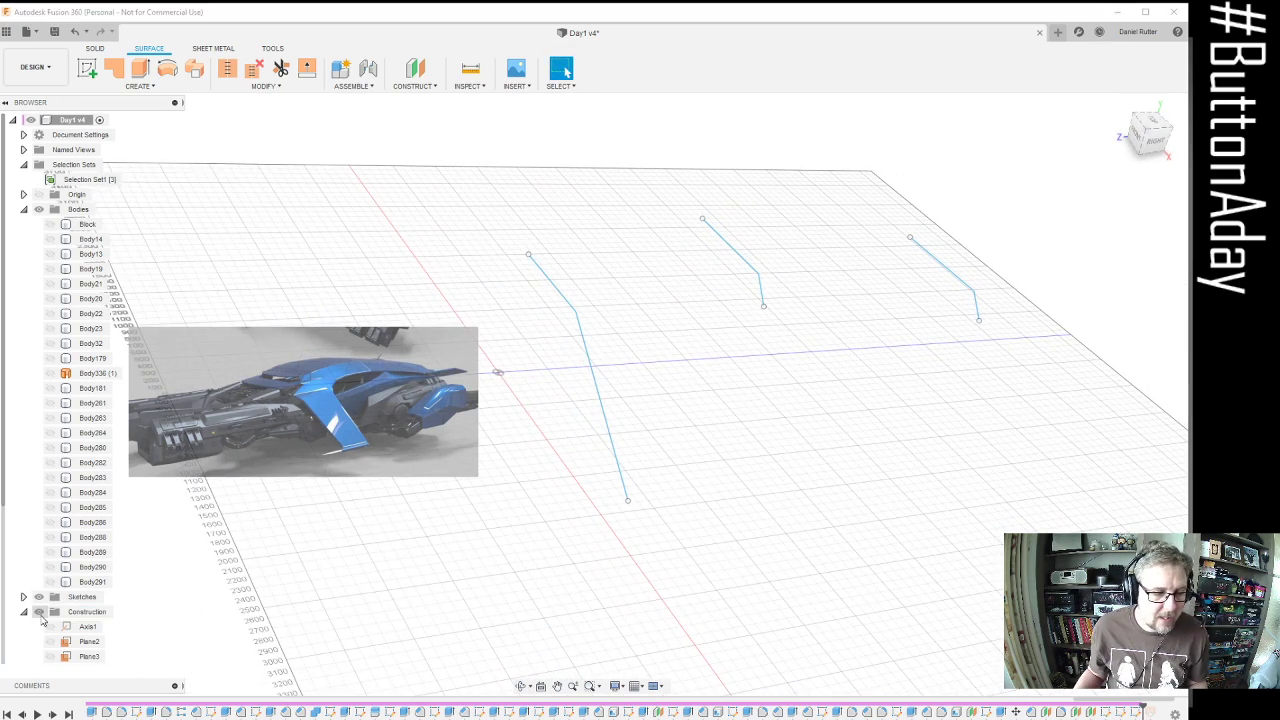
scroll(52, 646, down, 2)
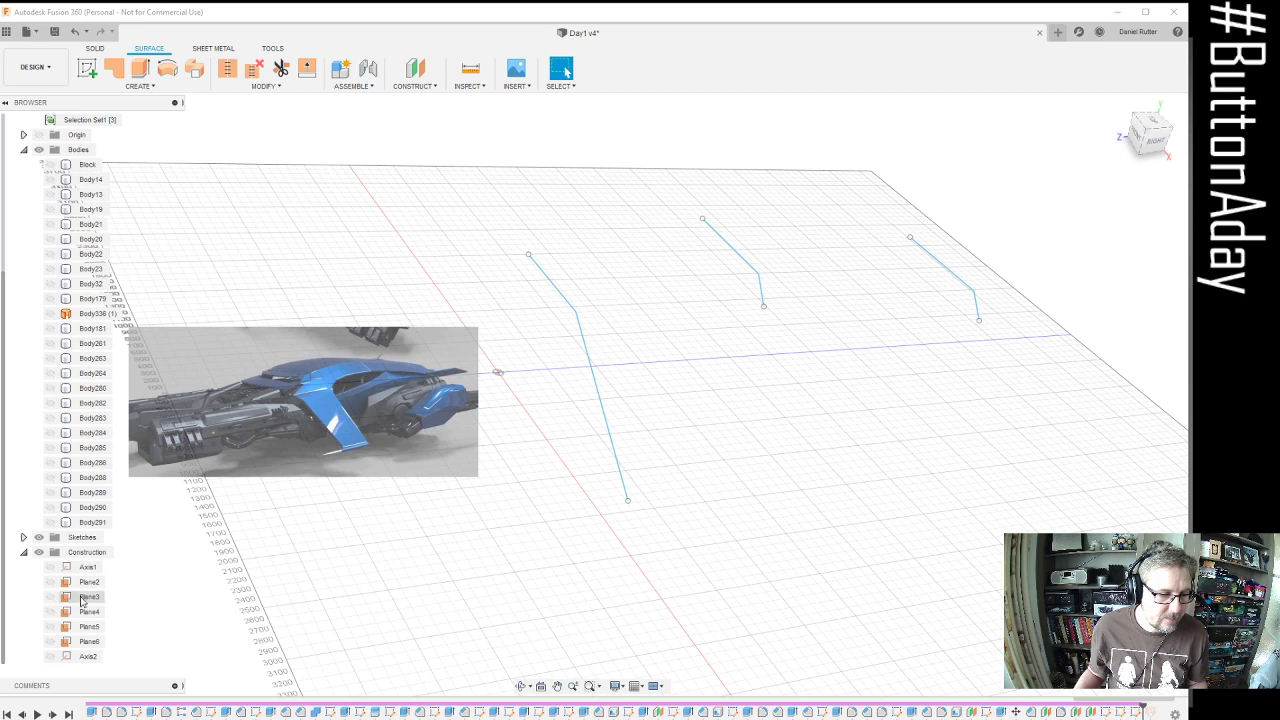
click(51, 642)
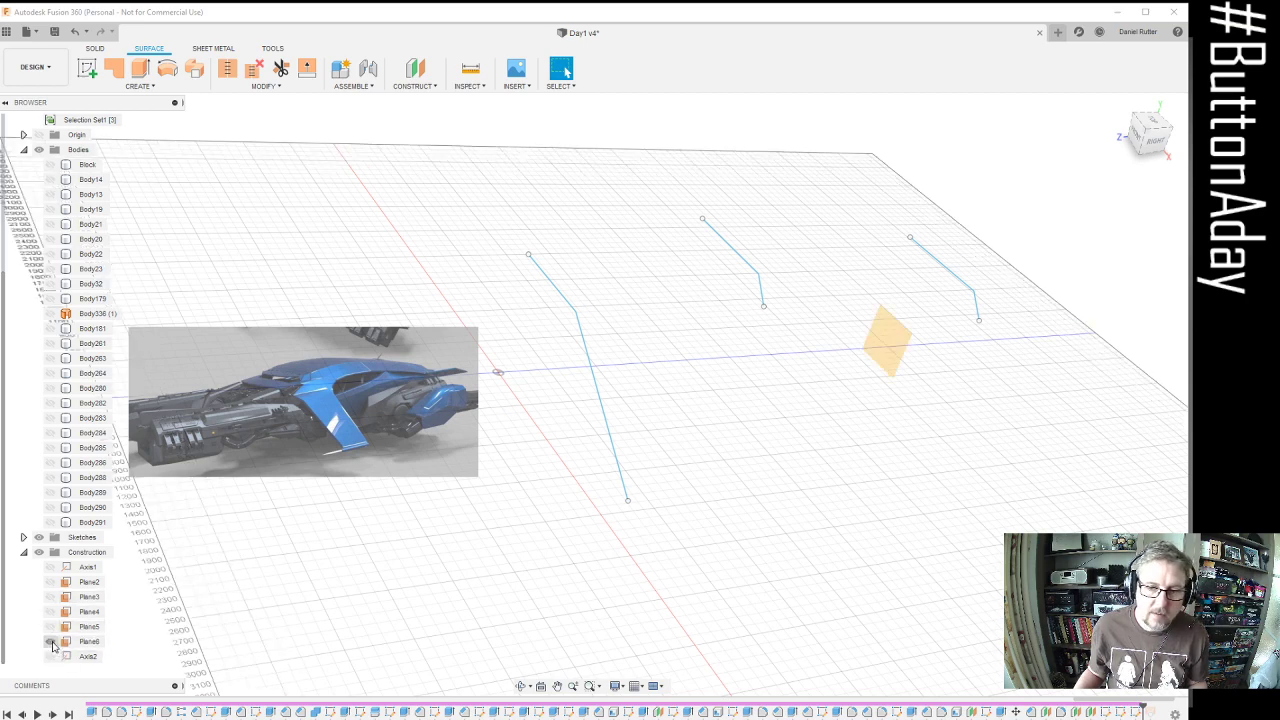
click(50, 627)
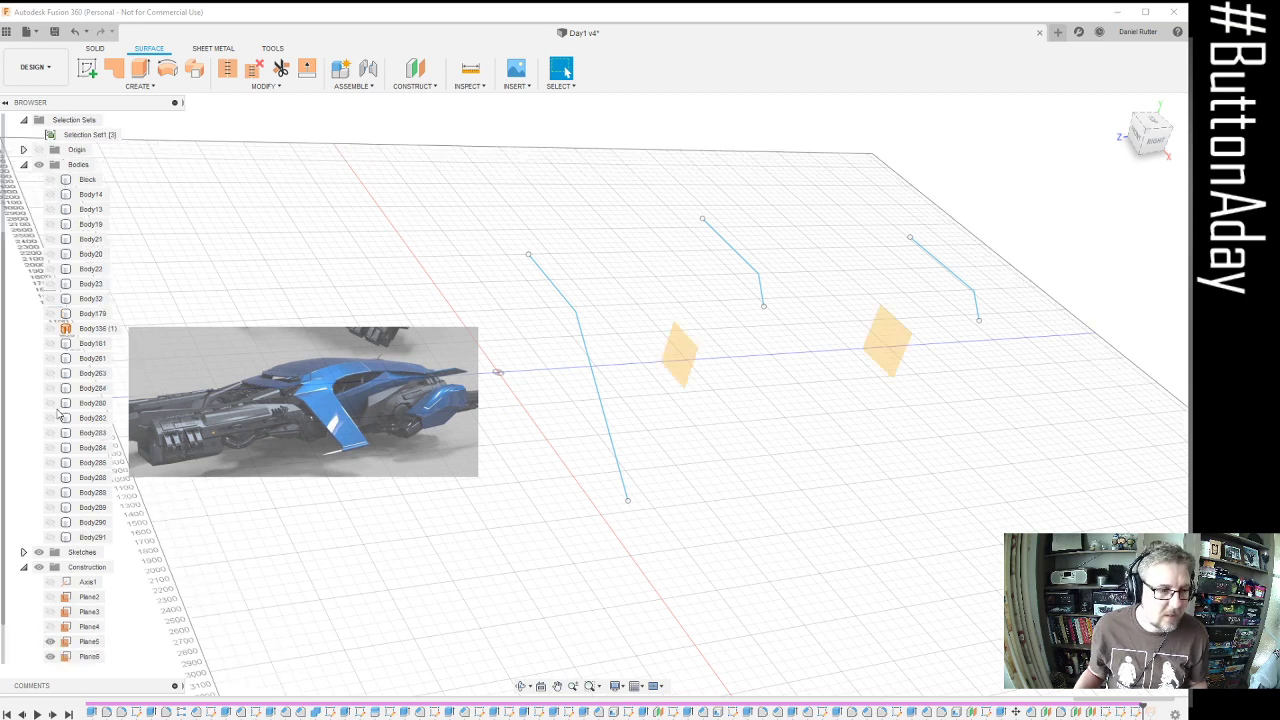
Expand the Origin folder and show the origin planes and axes alongside the profile sketches
scroll(50, 628, up, 2)
click(24, 194)
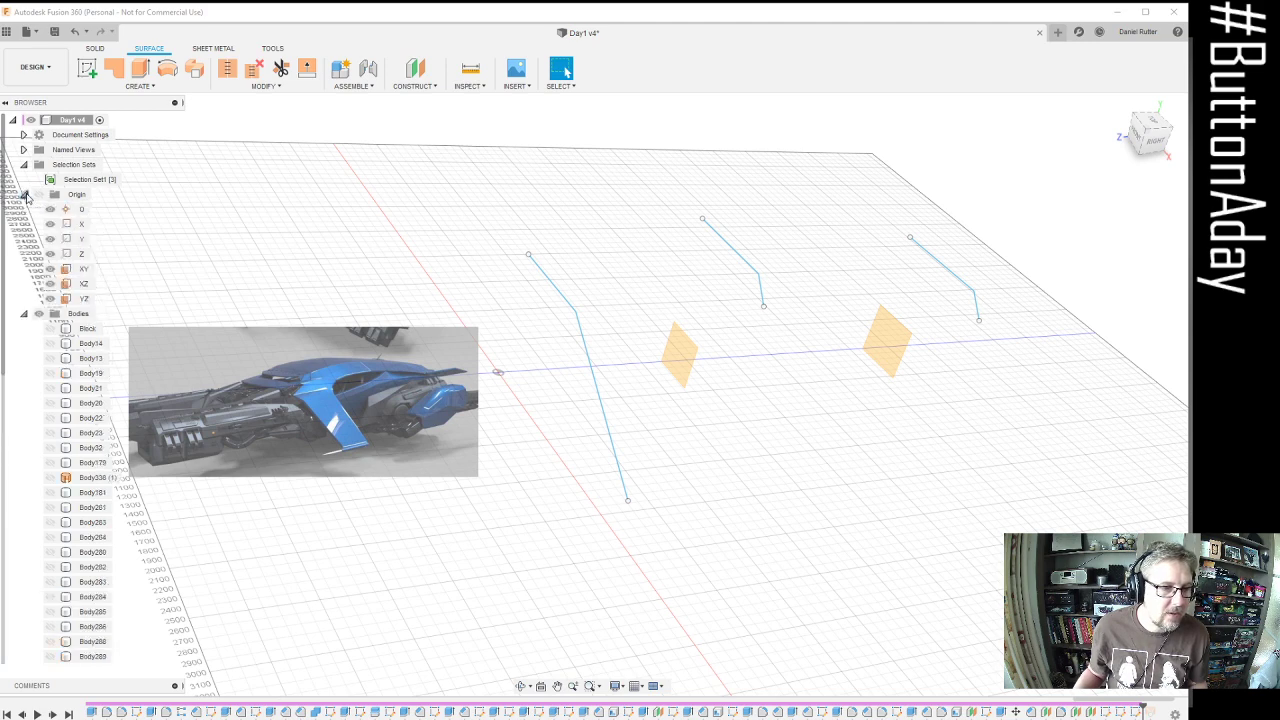
click(62, 268)
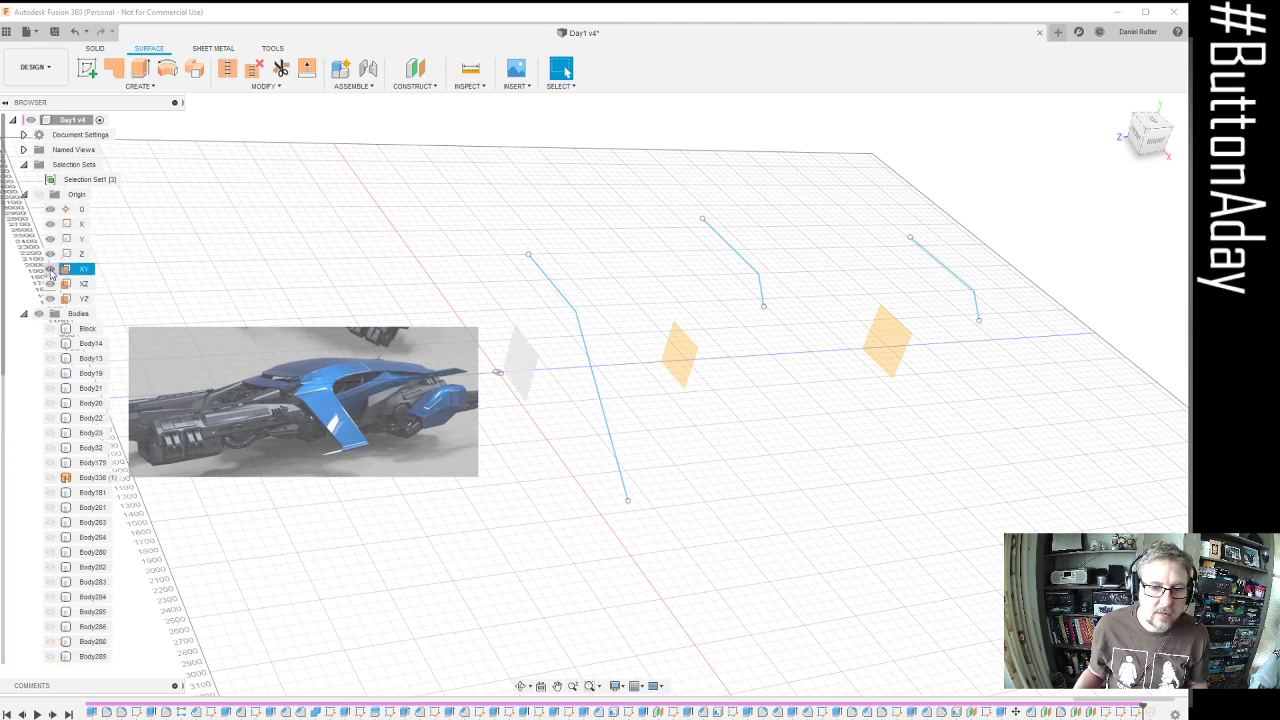
click(50, 270)
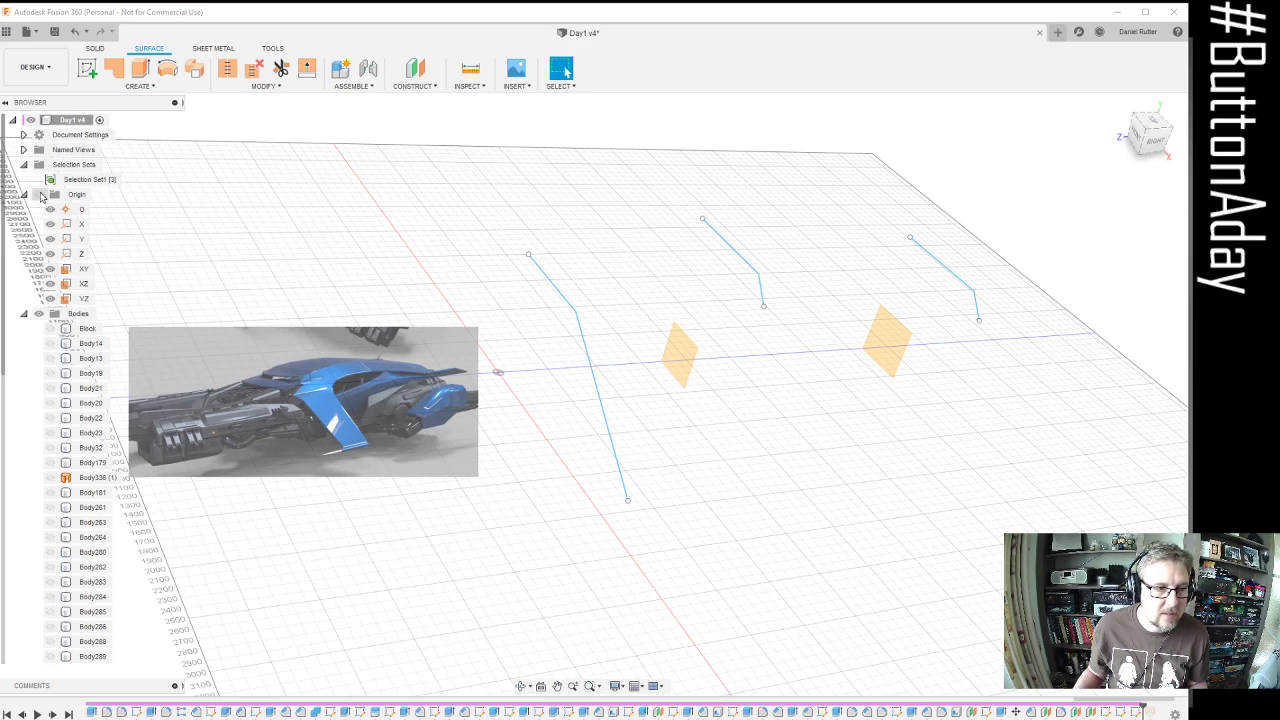
click(40, 195)
scroll(740, 370, down, 2)
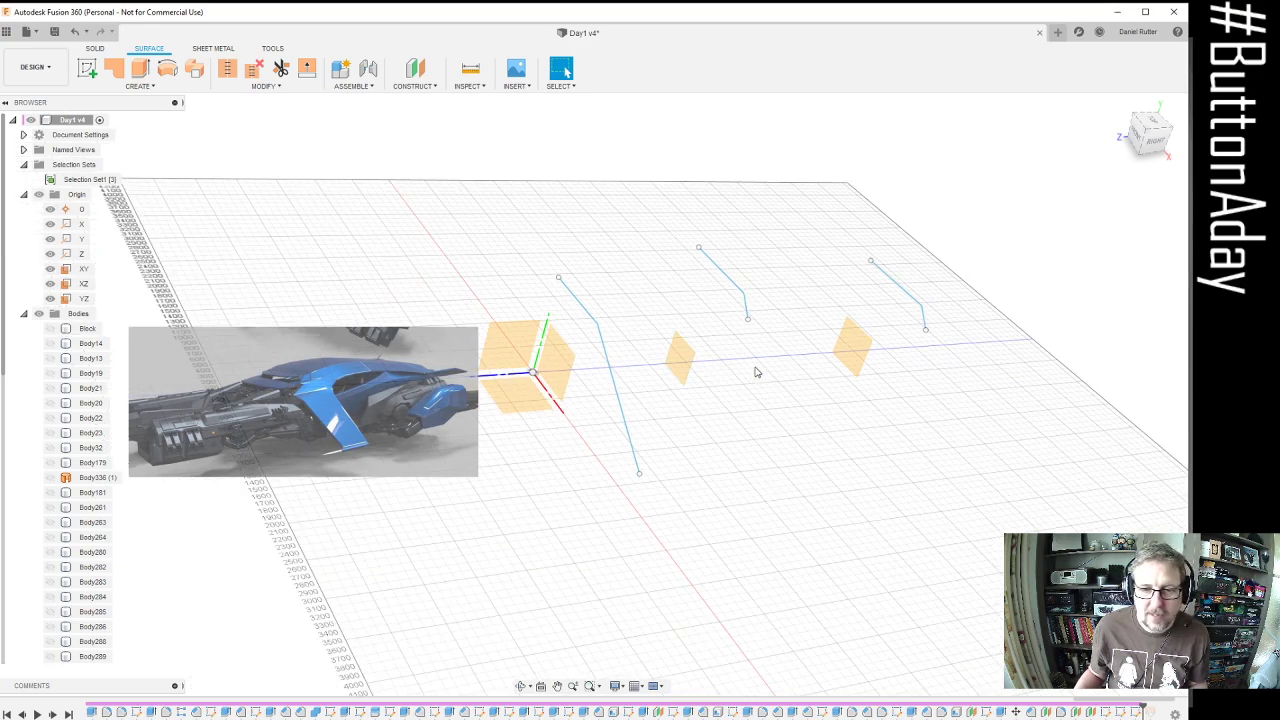
Create a construction plane offset -400 mm from the XY origin plane, behind the front profile sketch
mouse_move(756, 372)
shift+middle_down()
mouse_move(566, 391)
mouse_move(634, 369)
mouse_move(597, 349)
mouse_move(615, 364)
mouse_move(578, 362)
shift+middle_up()
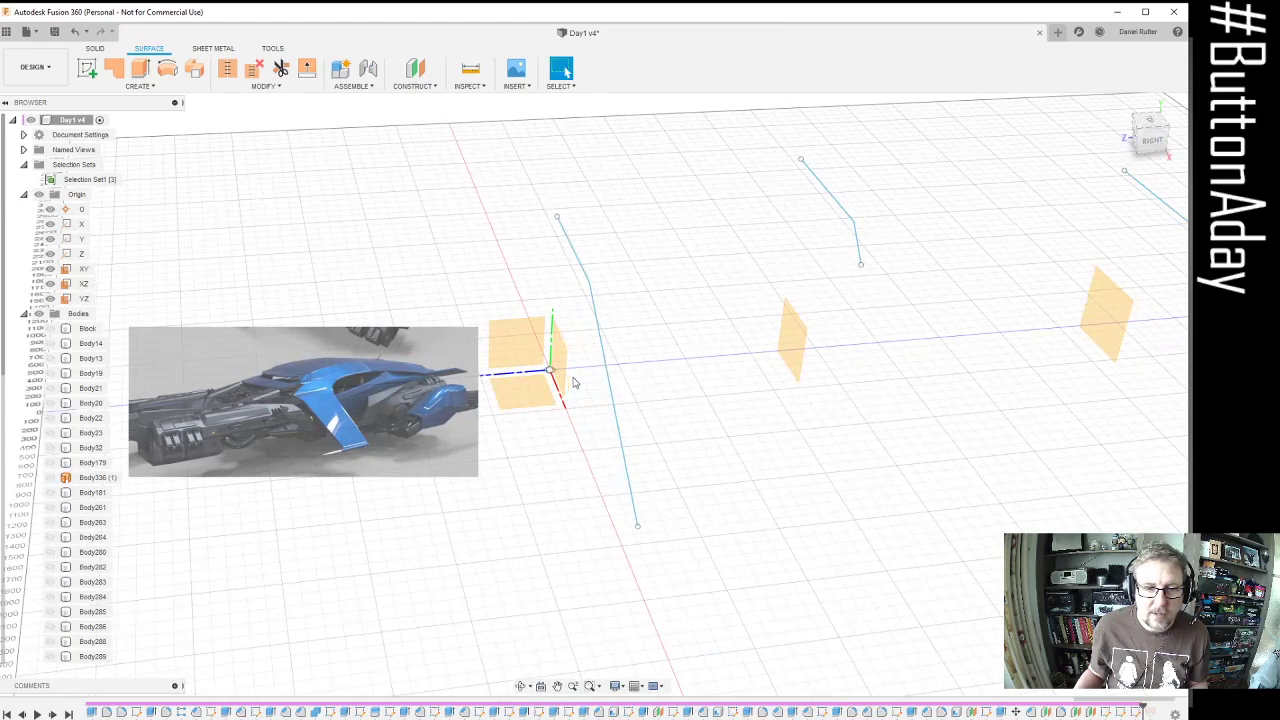
click(426, 70)
click(557, 361)
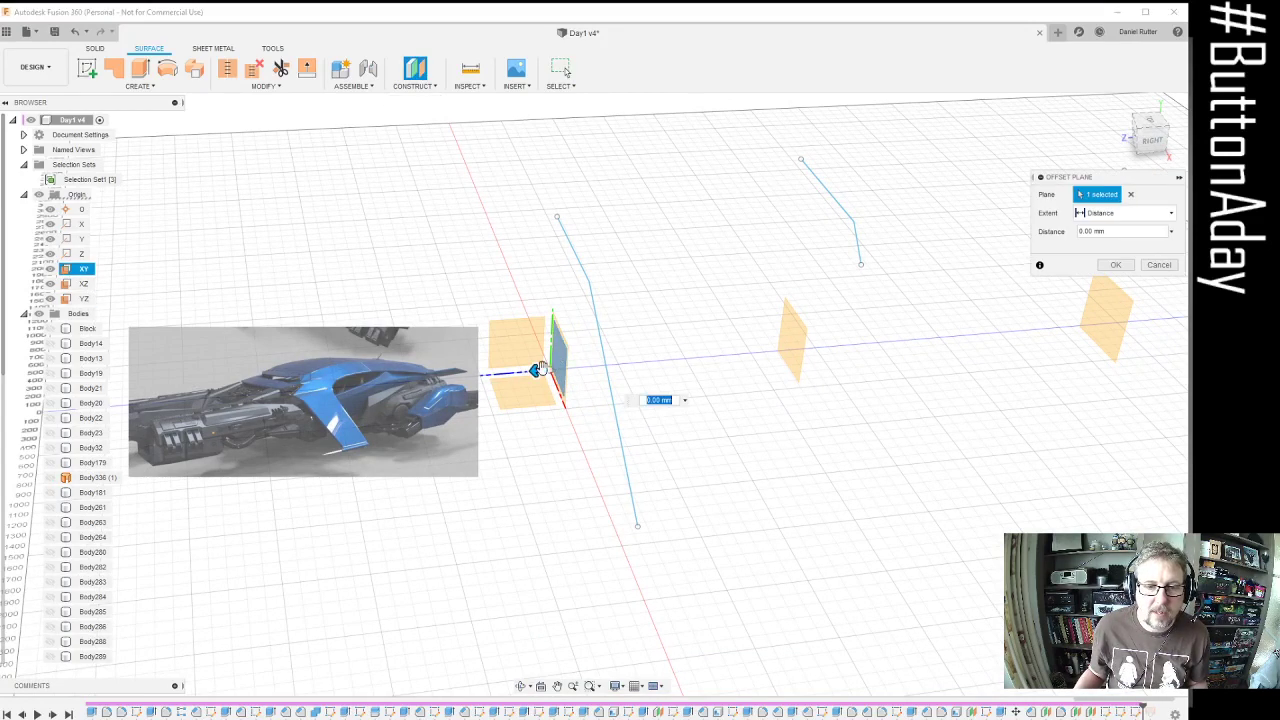
drag(537, 371, 597, 374)
shift+middle_drag(597, 383, 565, 381)
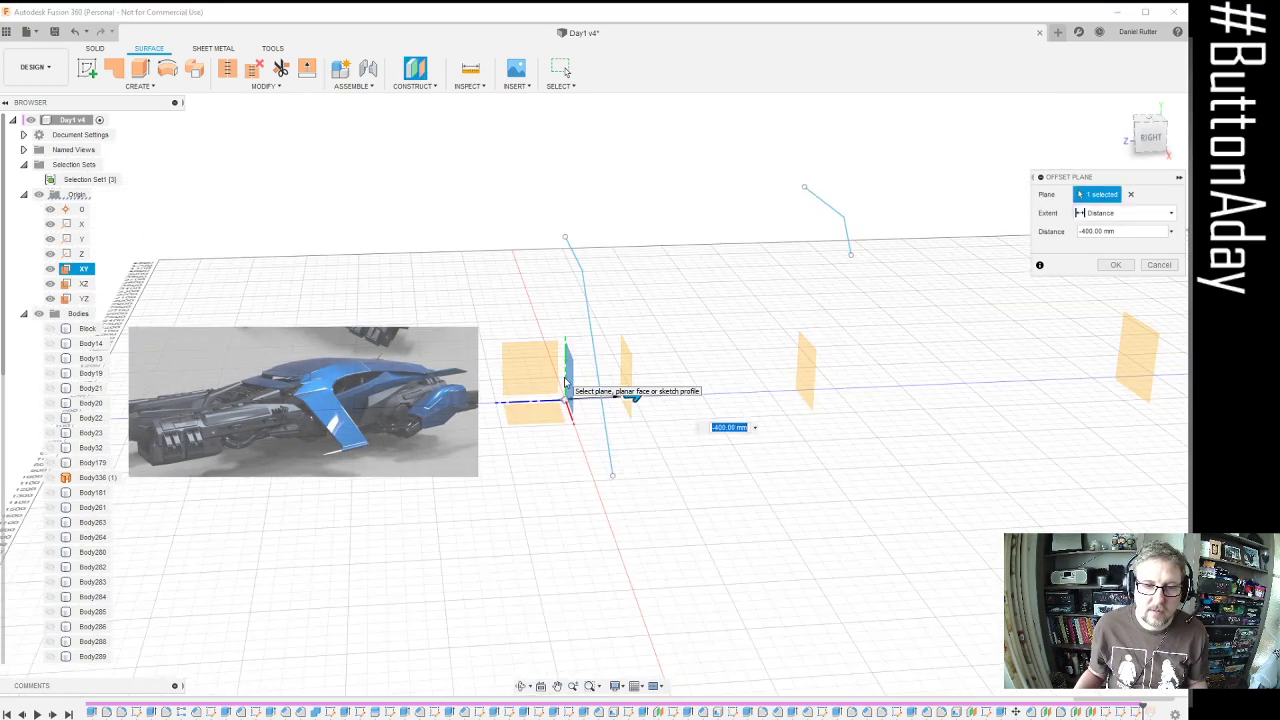
click(1116, 265)
shift+middle_drag(971, 280, 706, 388)
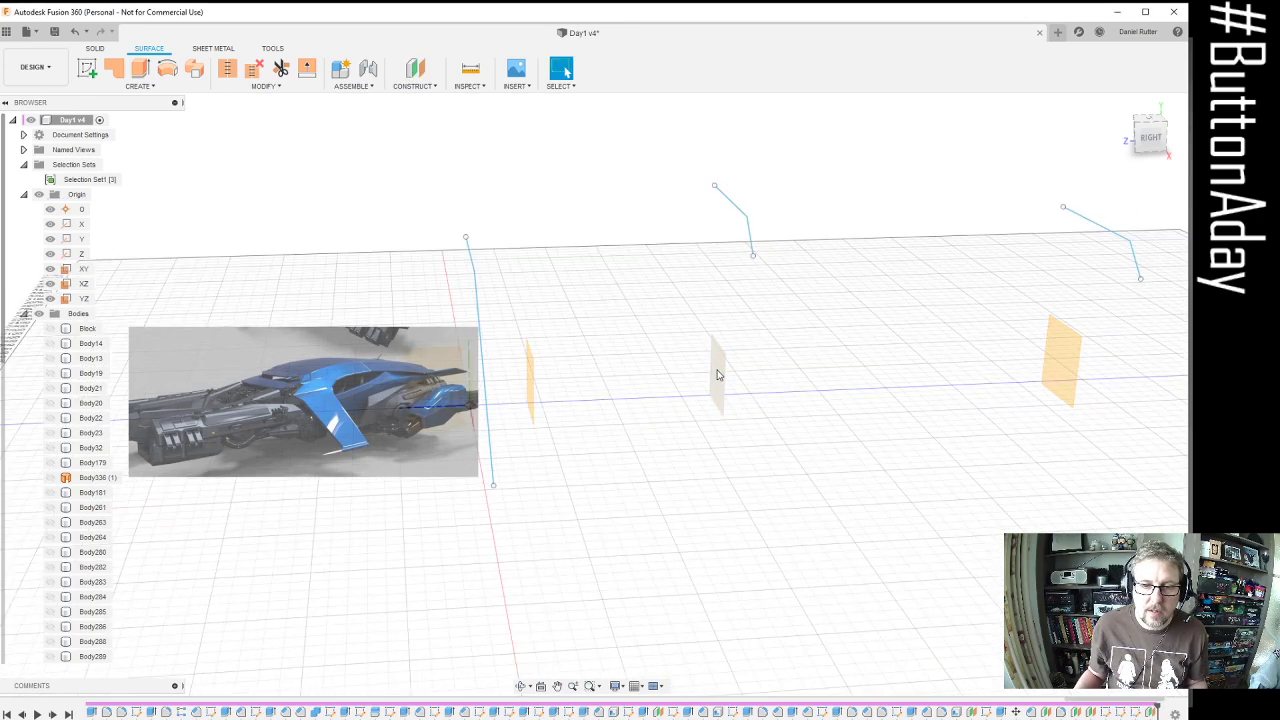
Create a construction plane offset -1100 mm from the middle profile's plane, between the middle and rear profiles
click(717, 375)
click(430, 86)
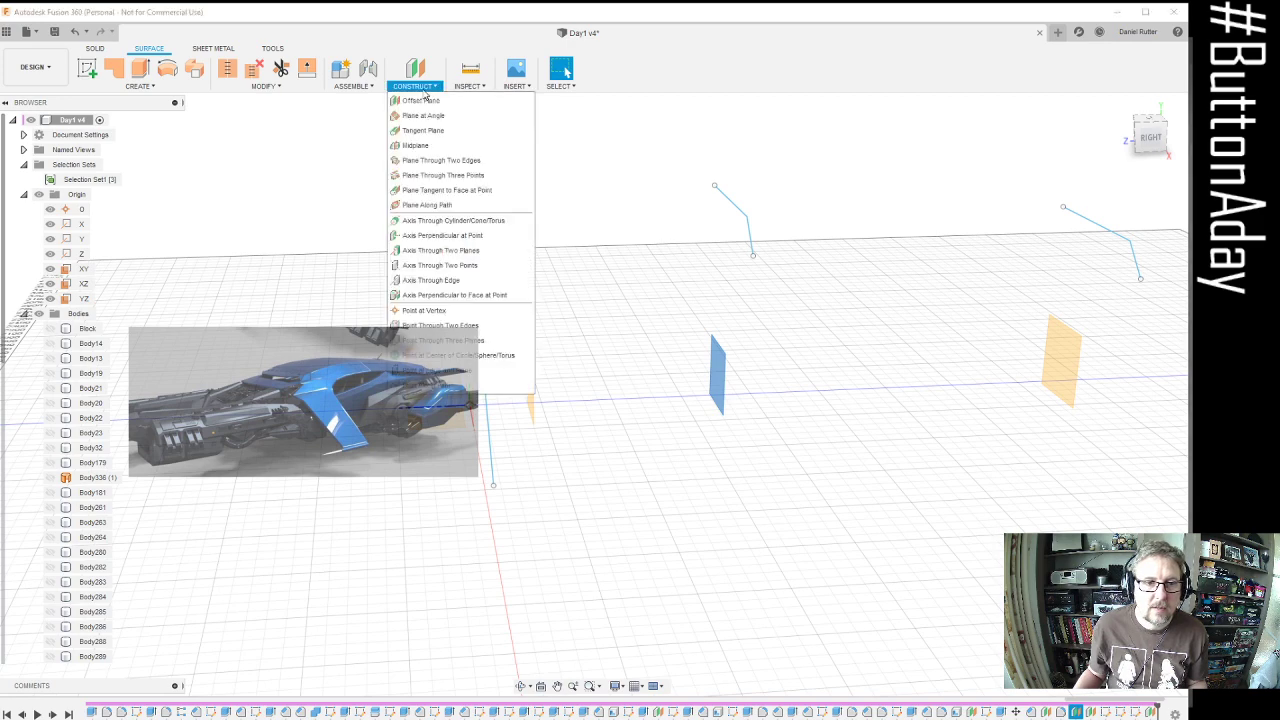
click(437, 116)
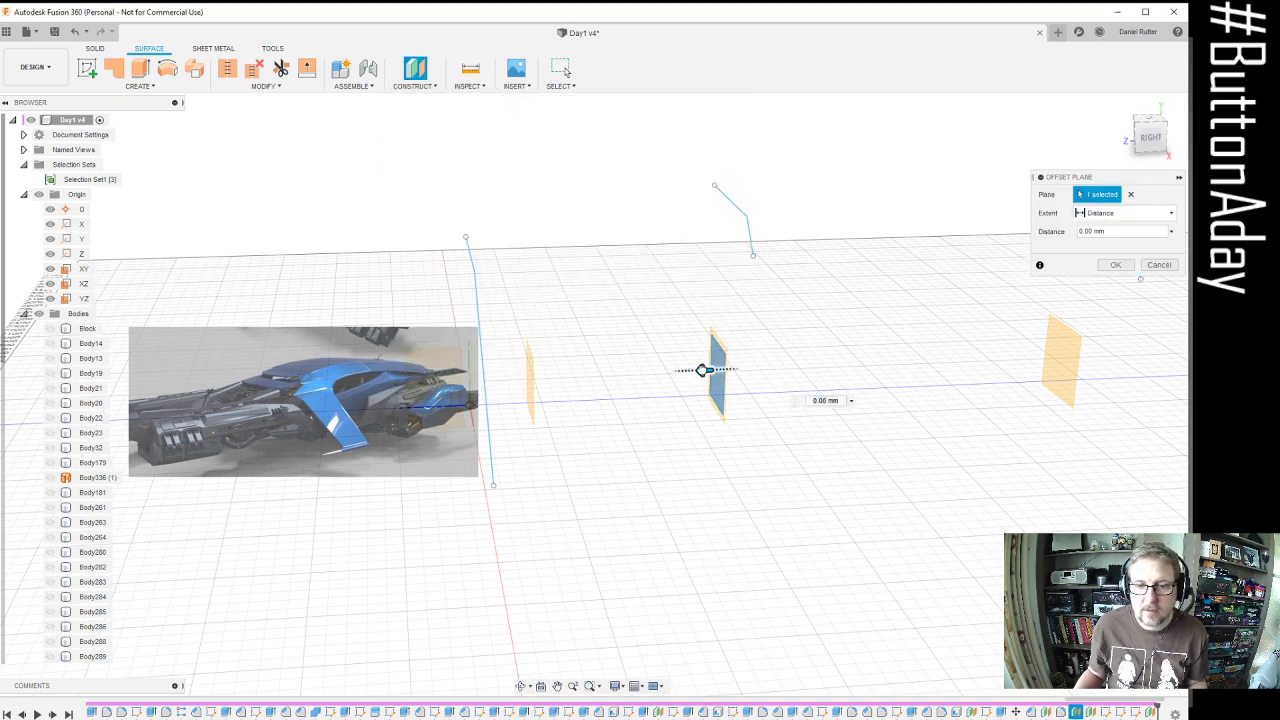
drag(706, 368, 853, 360)
scroll(971, 327, down, 2)
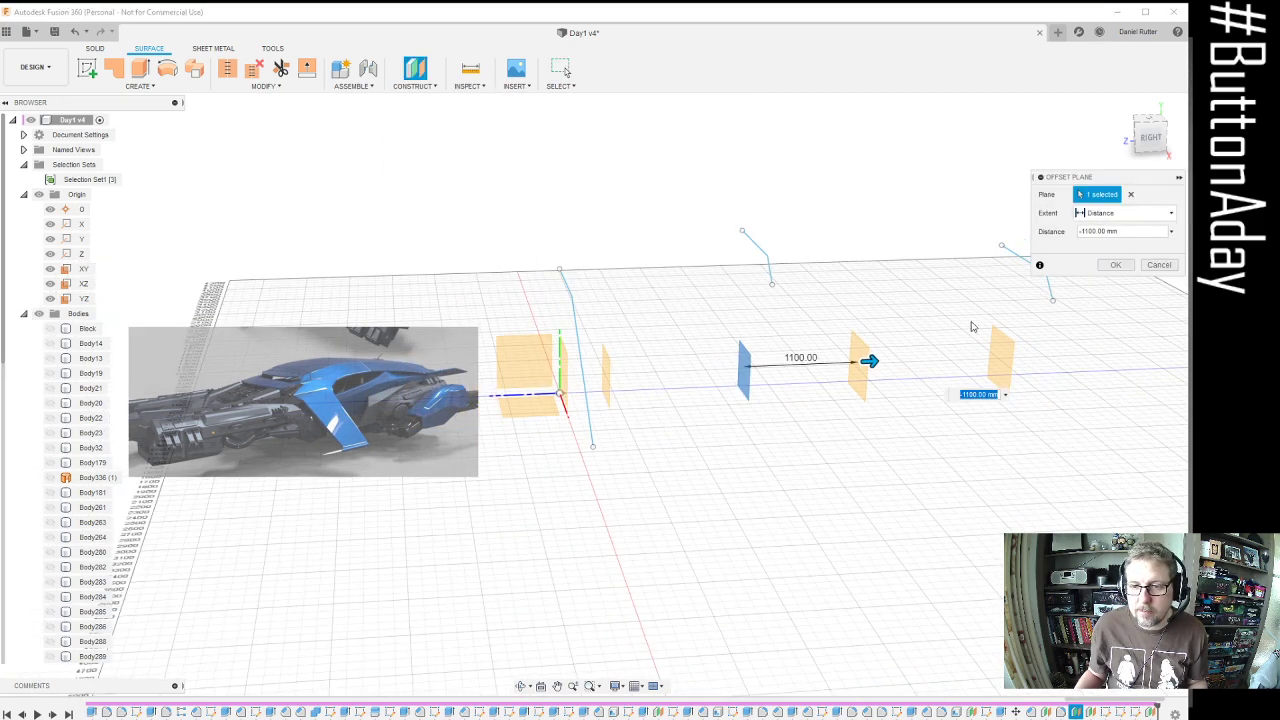
click(1112, 265)
mouse_move(766, 337)
shift+middle_down()
mouse_move(777, 343)
mouse_move(762, 362)
shift+middle_up()
scroll(762, 362, up, 3)
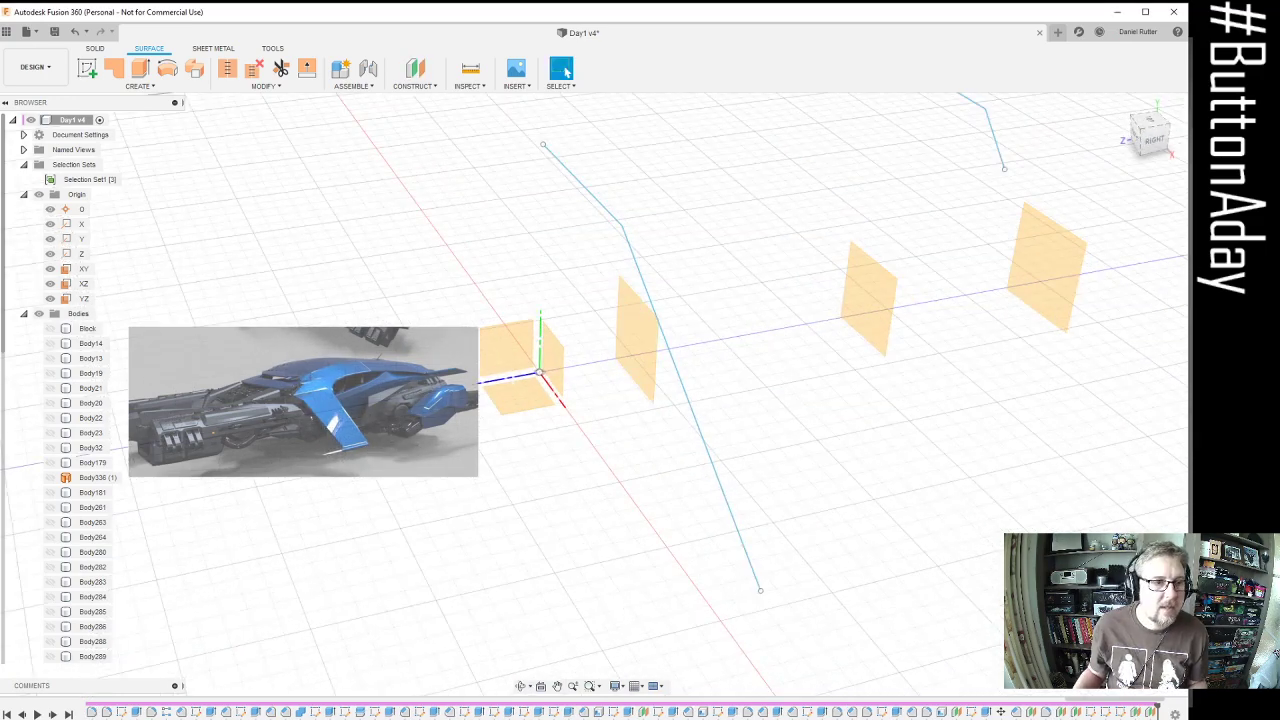
Start a sketch on the -400 mm offset plane and draw a horizontal line about 900 mm long from the vertical axis, slightly above the front profile
click(87, 67)
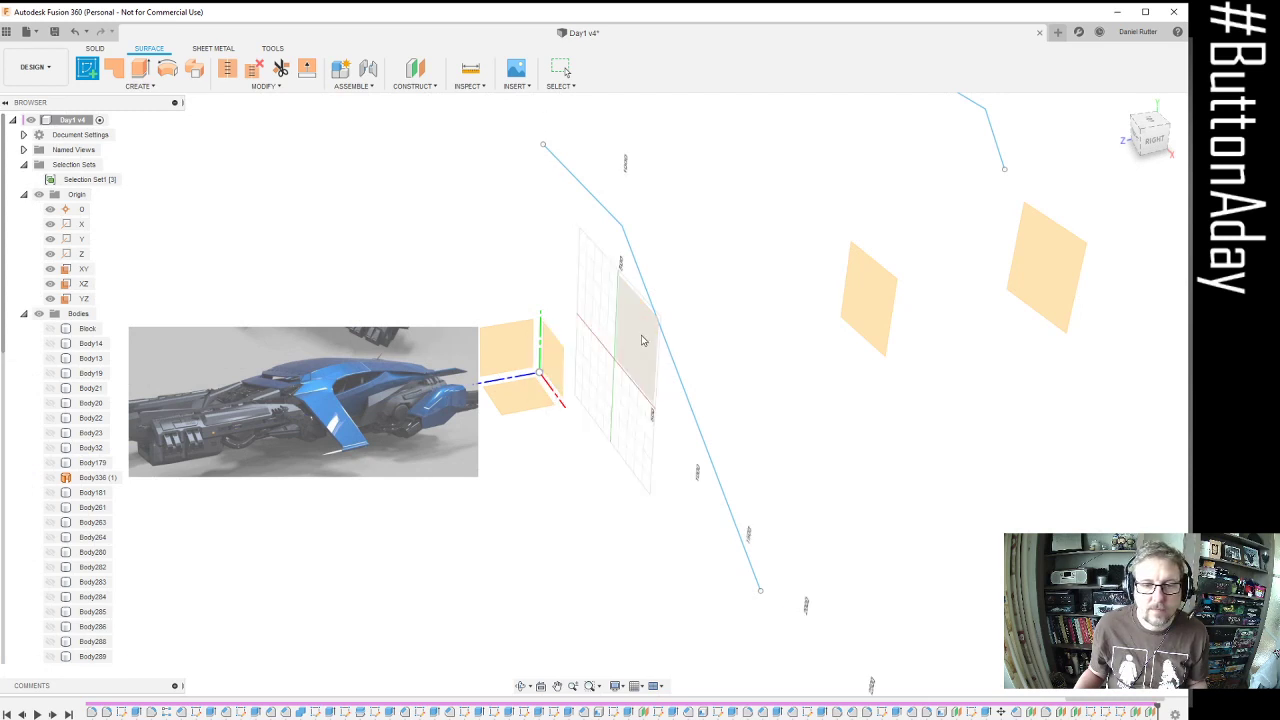
click(643, 341)
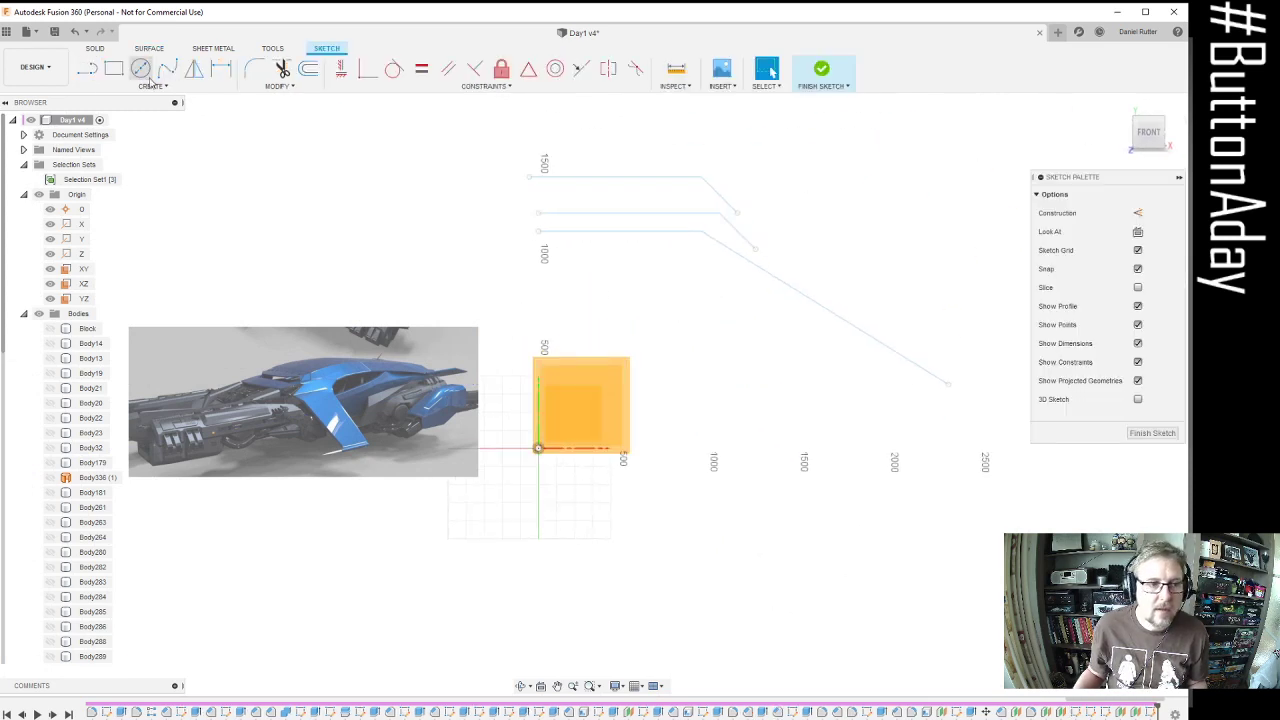
click(87, 67)
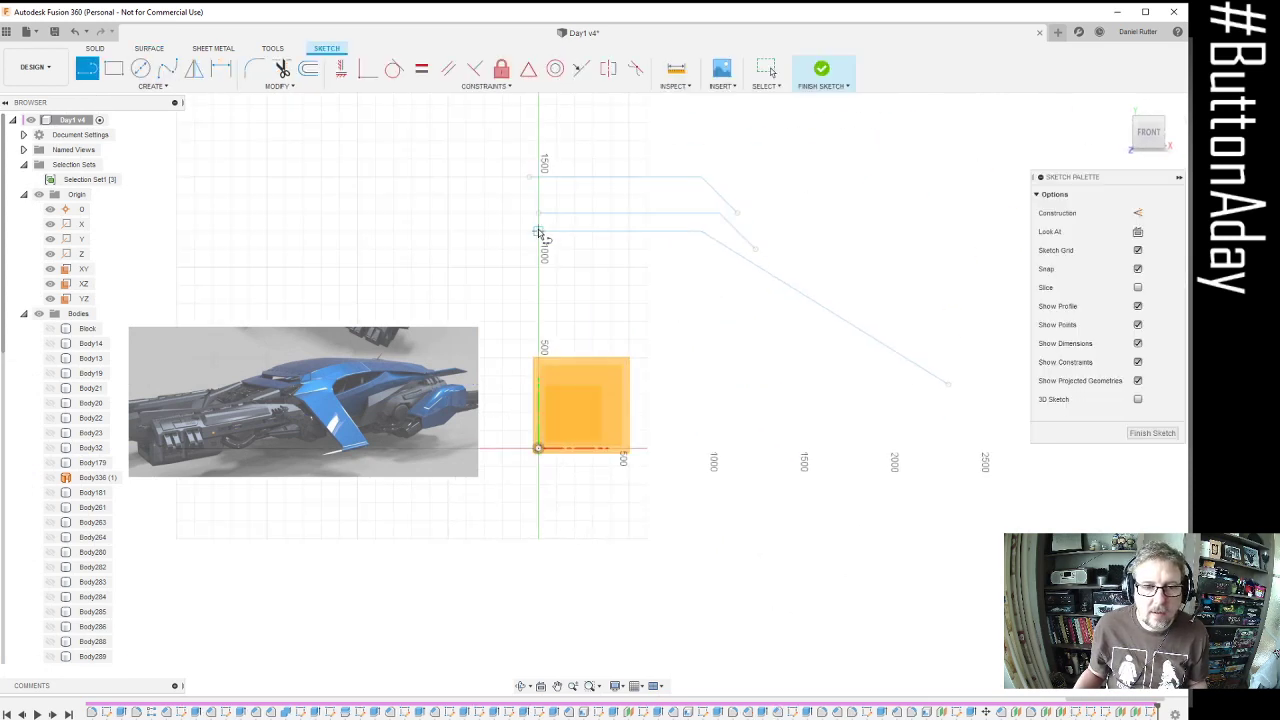
scroll(542, 232, up, 2)
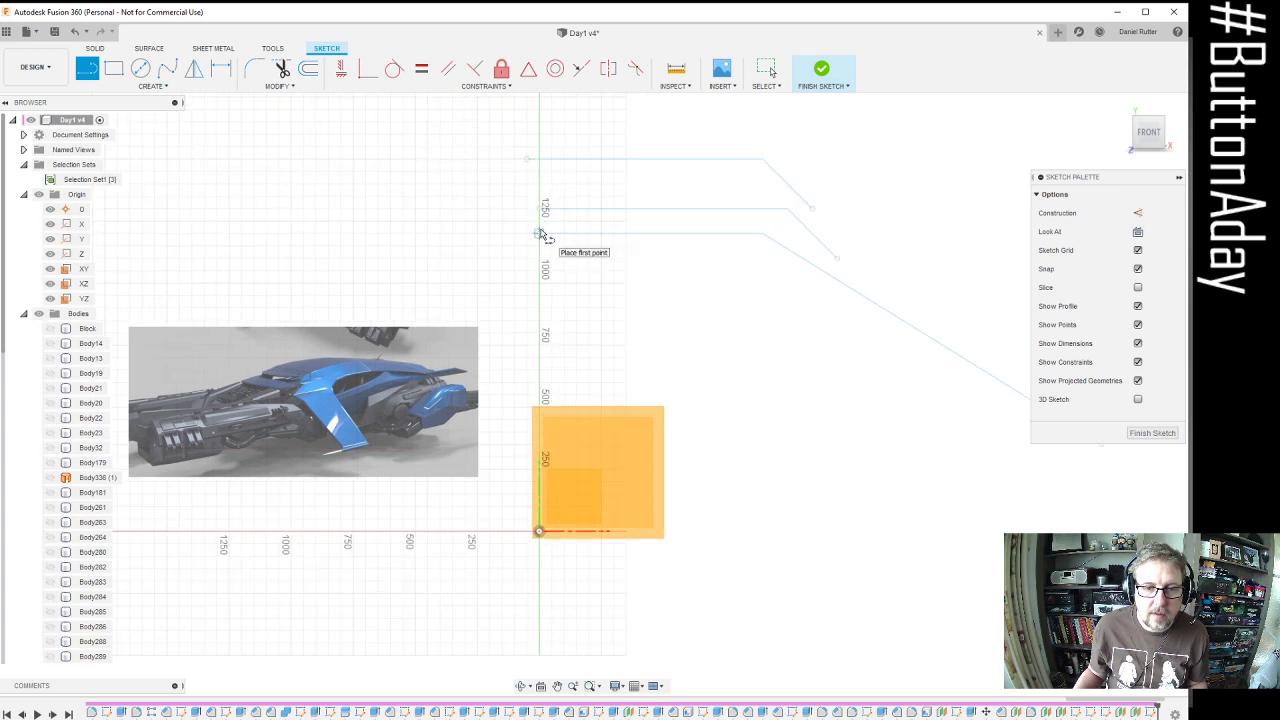
scroll(541, 234, up, 2)
click(540, 229)
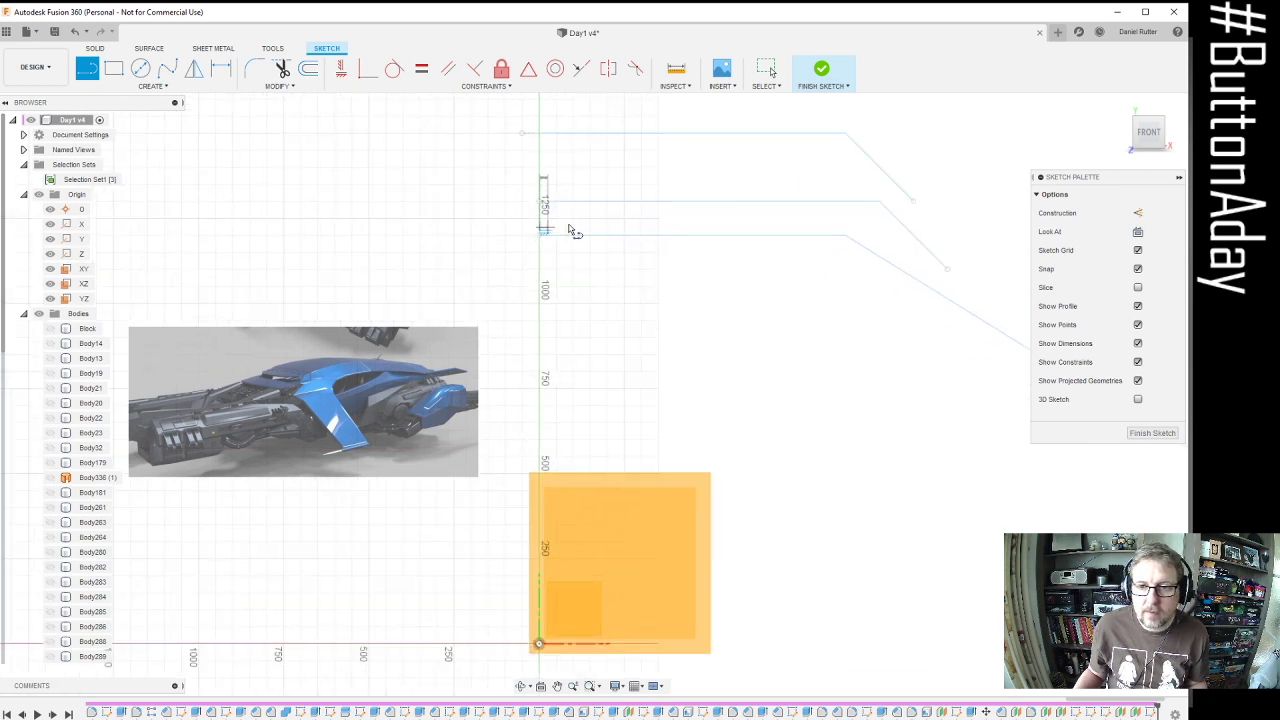
click(843, 229)
Add a long downward-sloping line from the horizontal line's outer end to near the front profile's lower tip, and finish the sketch
scroll(820, 228, down, 1)
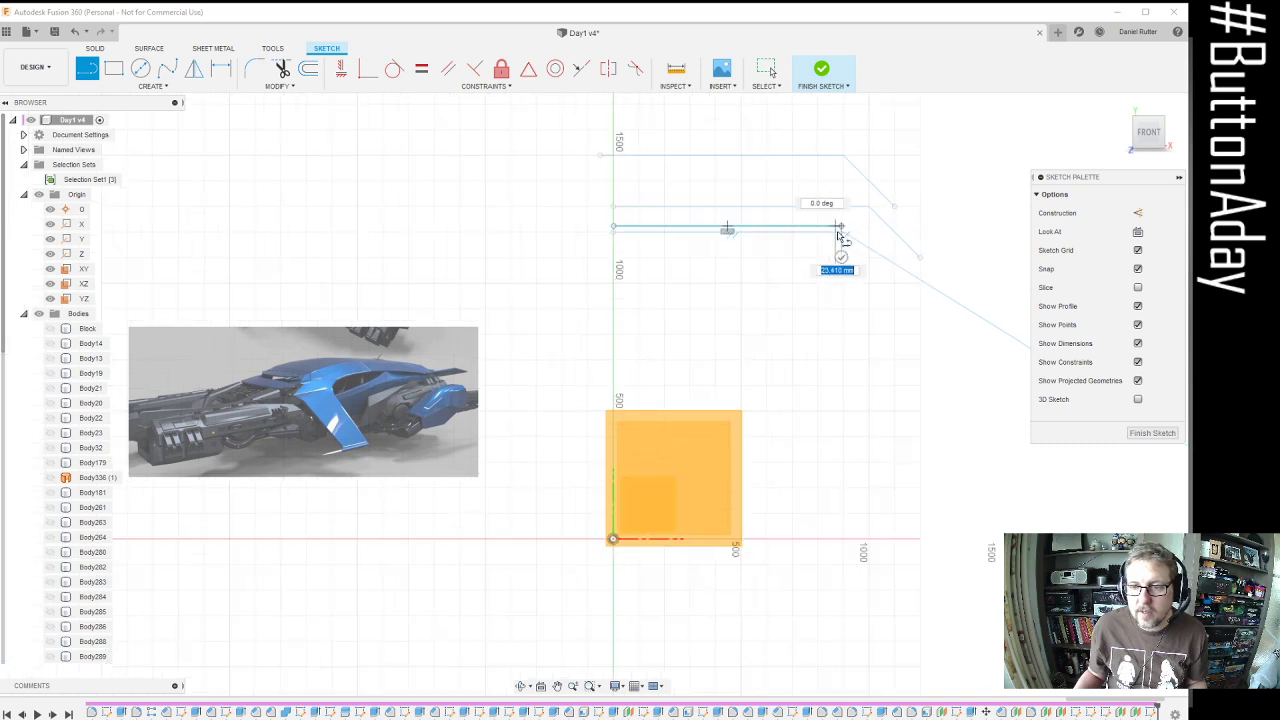
scroll(812, 270, down, 1)
scroll(750, 295, up, 2)
scroll(720, 310, down, 2)
scroll(940, 365, up, 3)
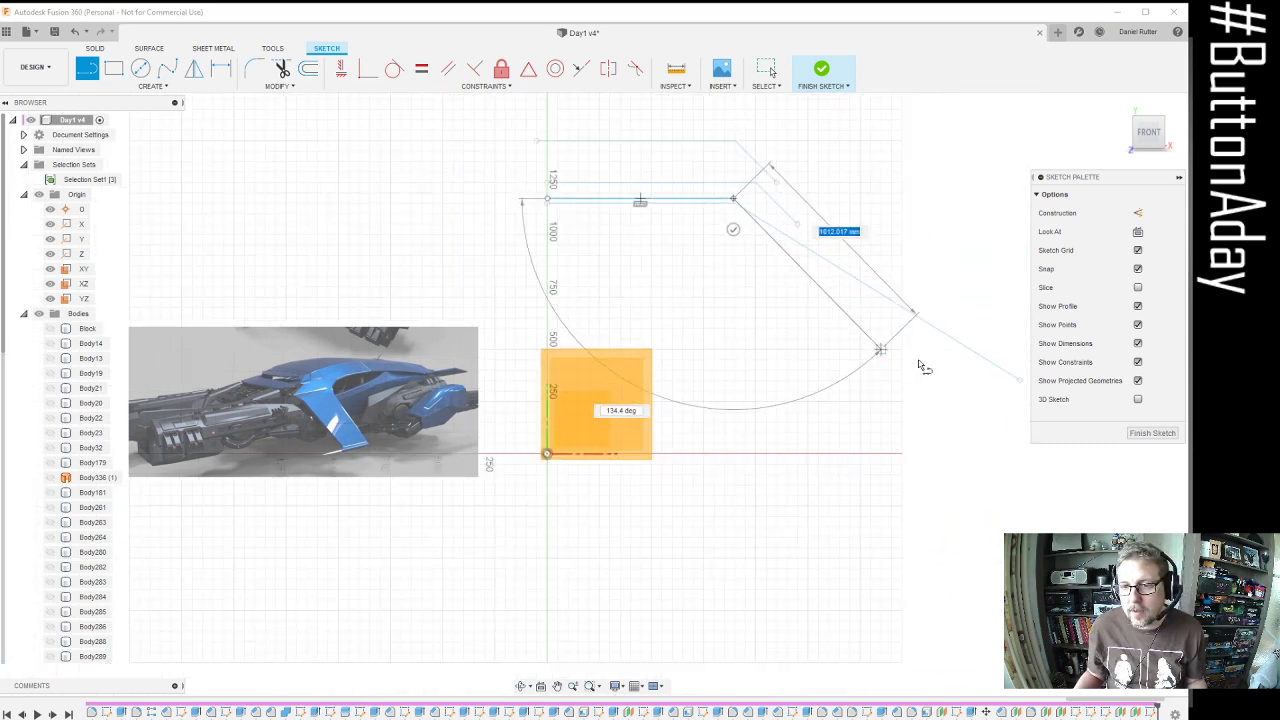
click(990, 390)
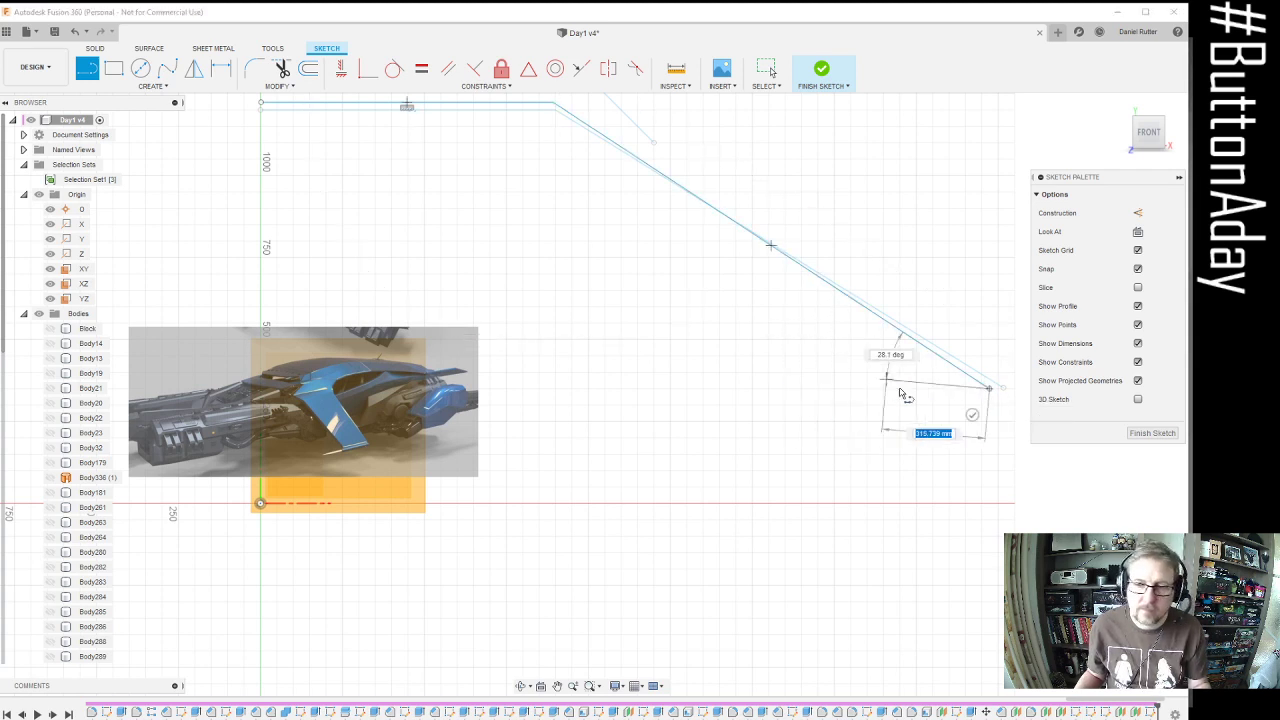
click(1152, 433)
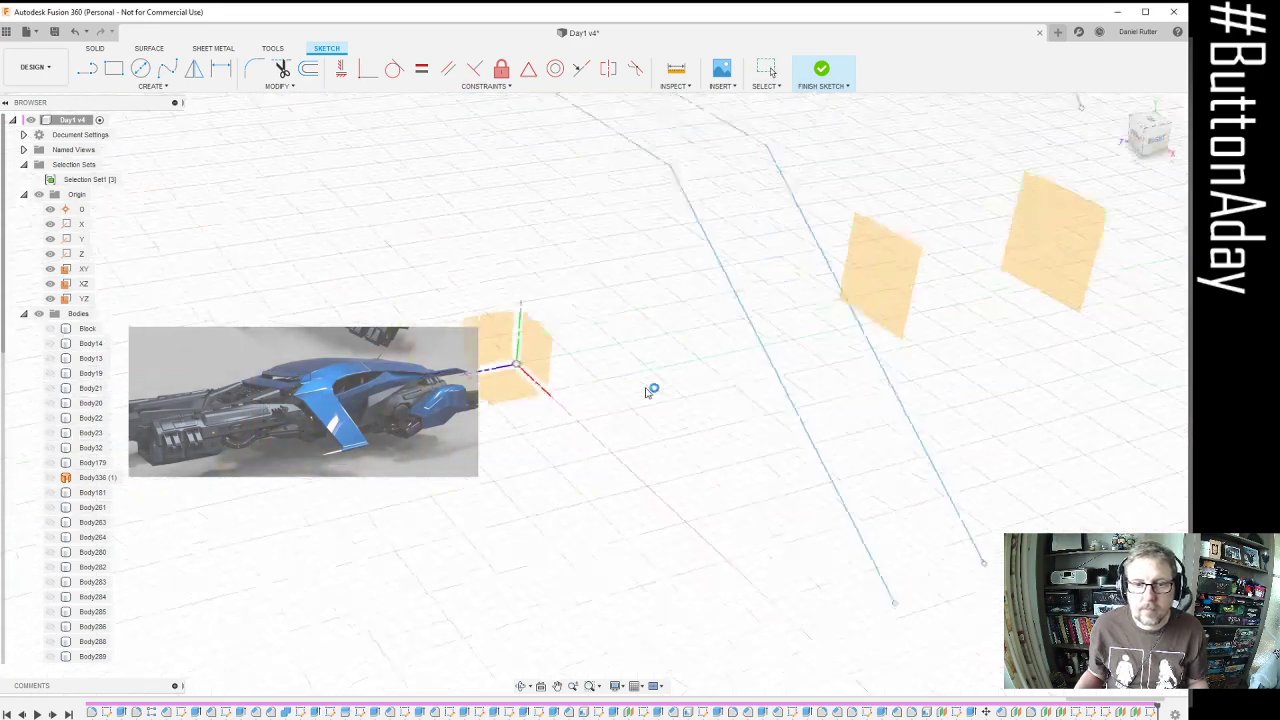
On the -1100 mm offset plane, sketch a profile of a horizontal line about 900 mm long and a downward-sloping line about 360 mm long
mouse_move(618, 368)
shift+middle_down()
mouse_move(720, 368)
mouse_move(693, 359)
mouse_move(738, 379)
mouse_move(900, 317)
mouse_move(820, 330)
shift+middle_up()
click(816, 320)
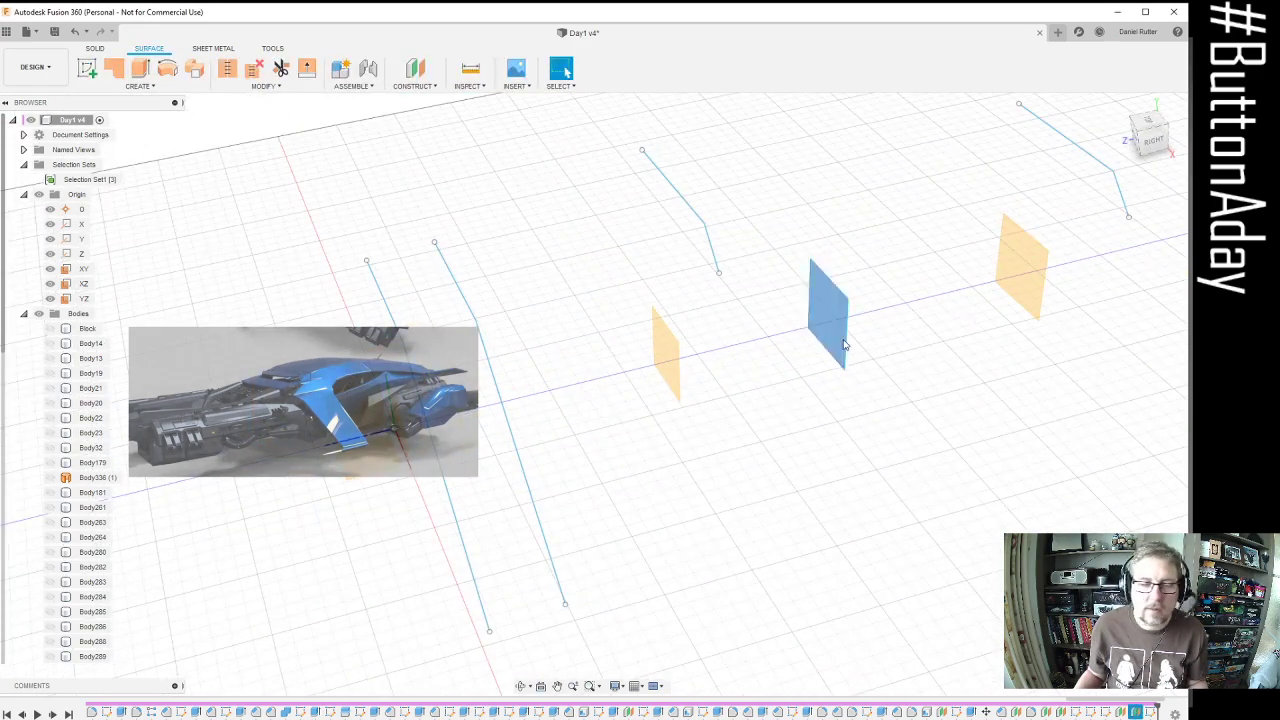
click(87, 67)
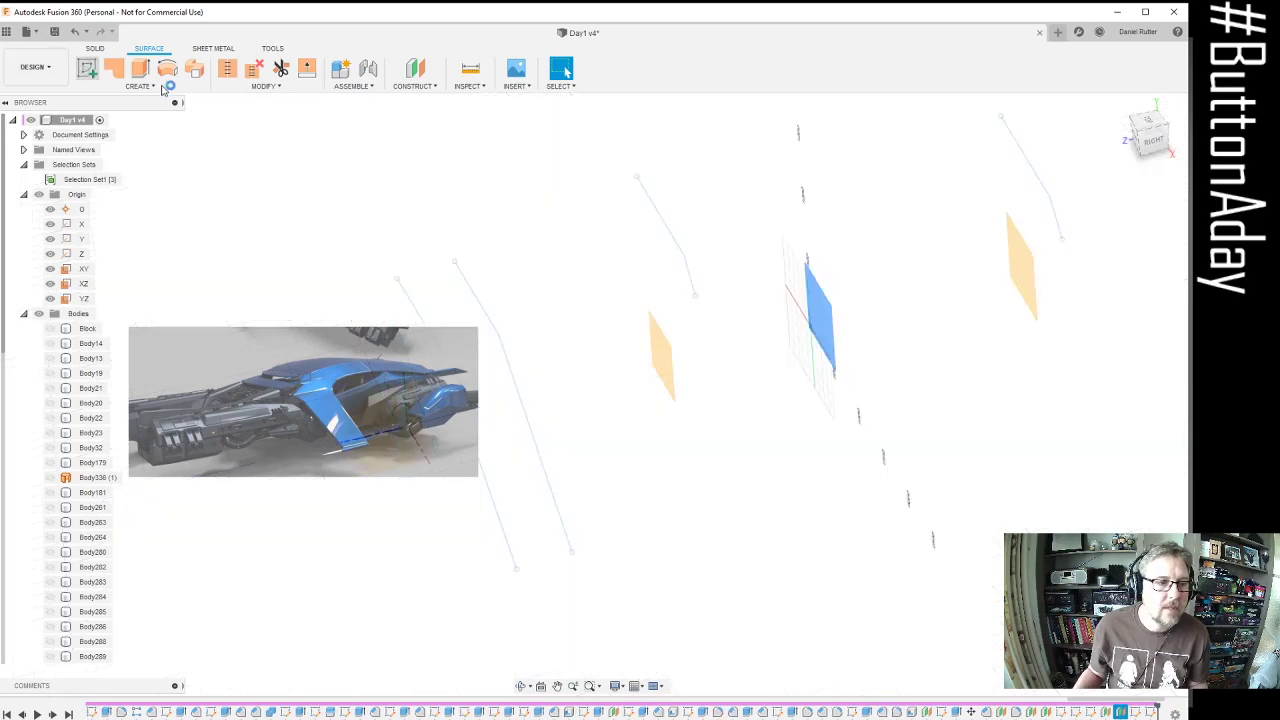
click(87, 67)
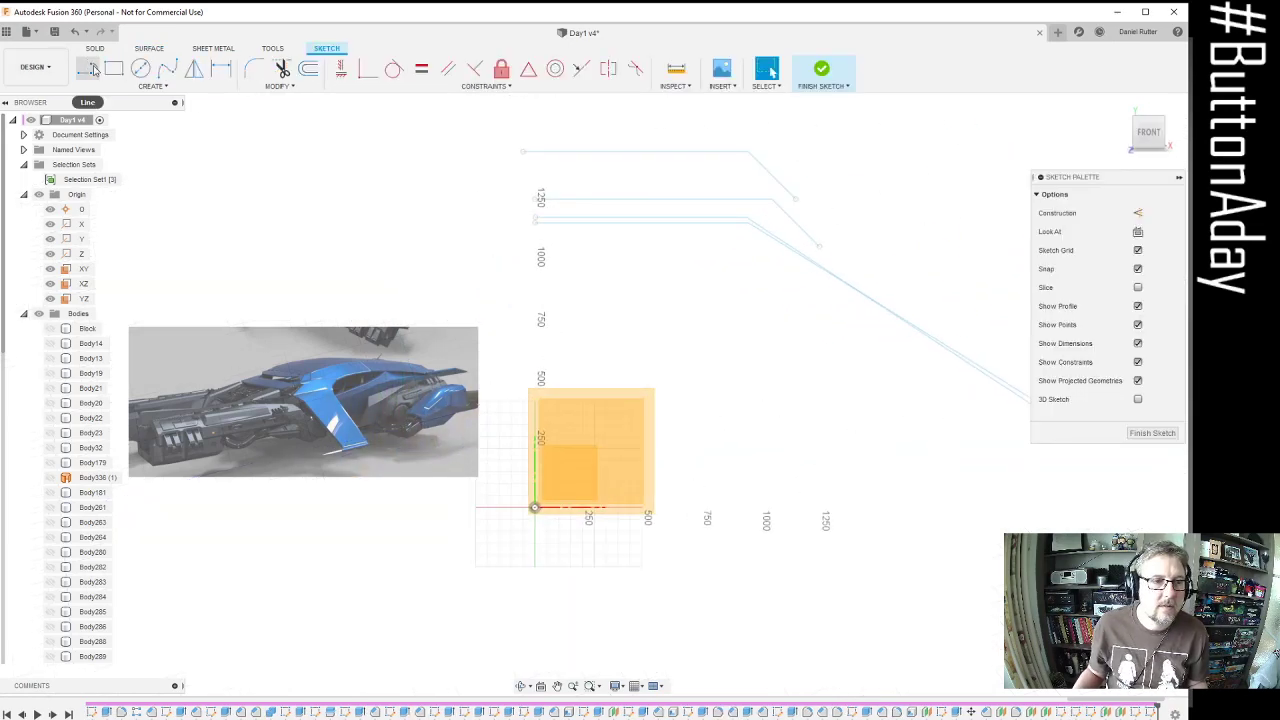
click(535, 177)
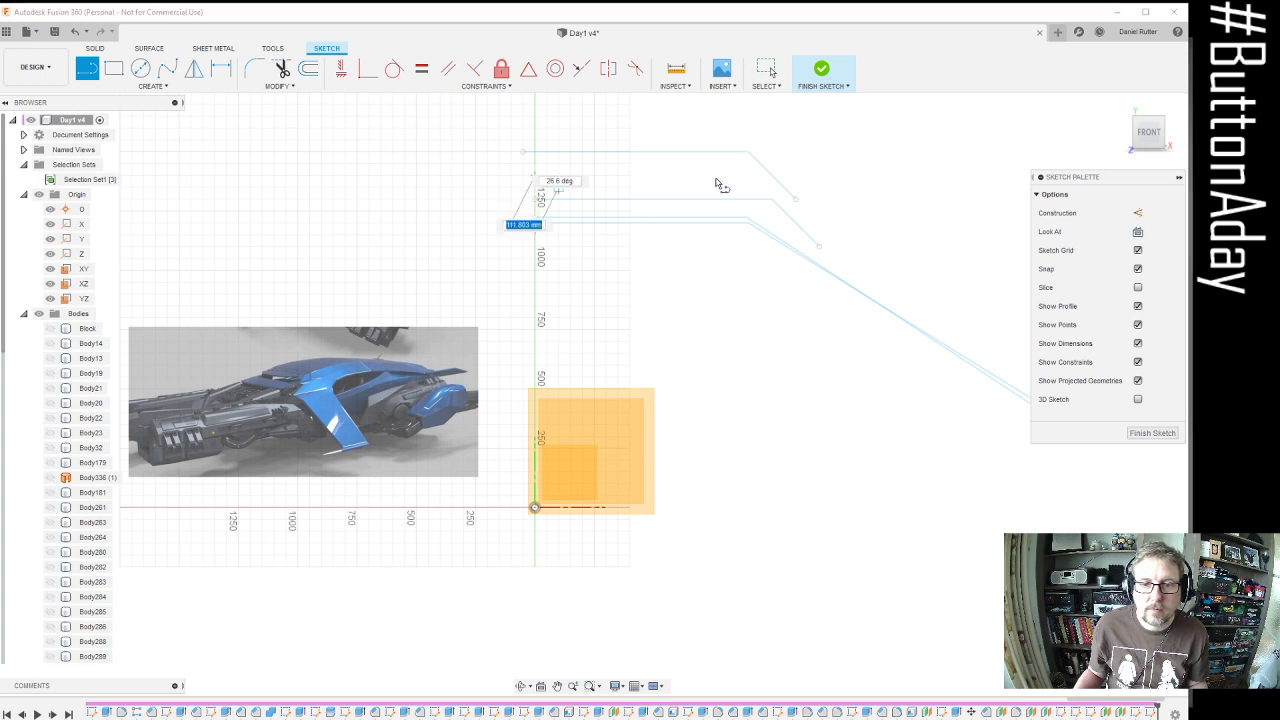
click(748, 177)
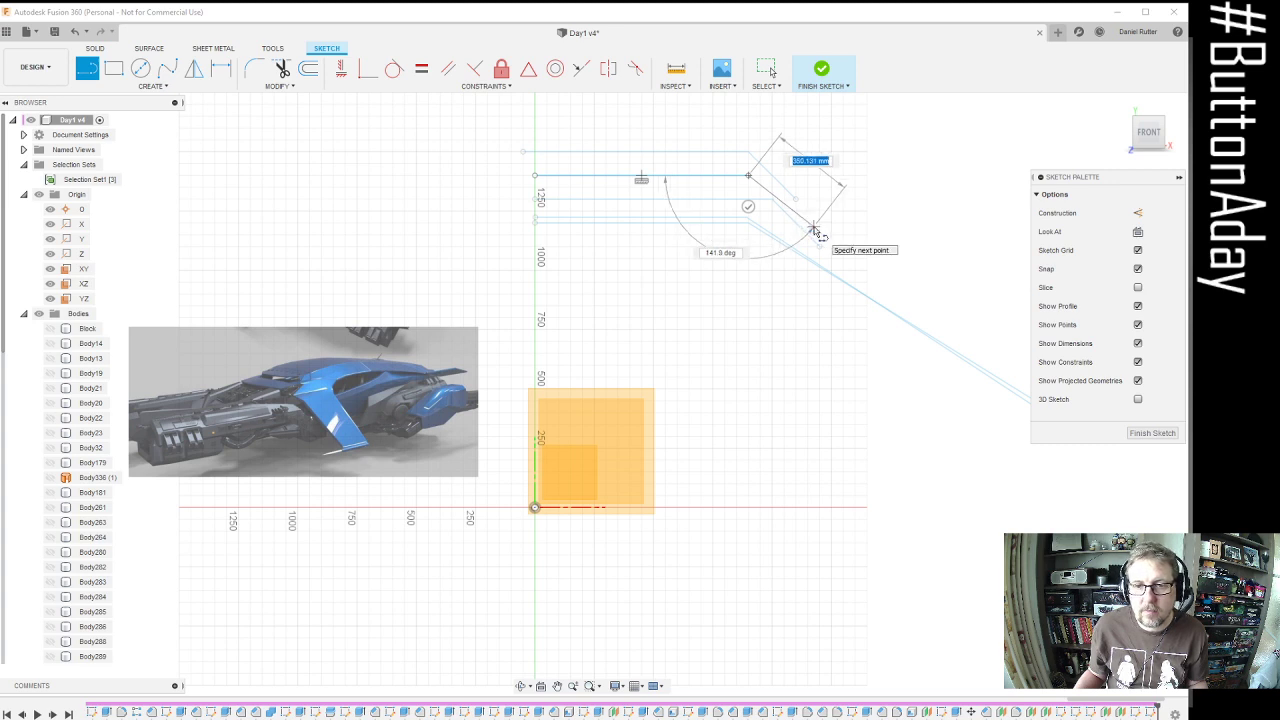
click(814, 229)
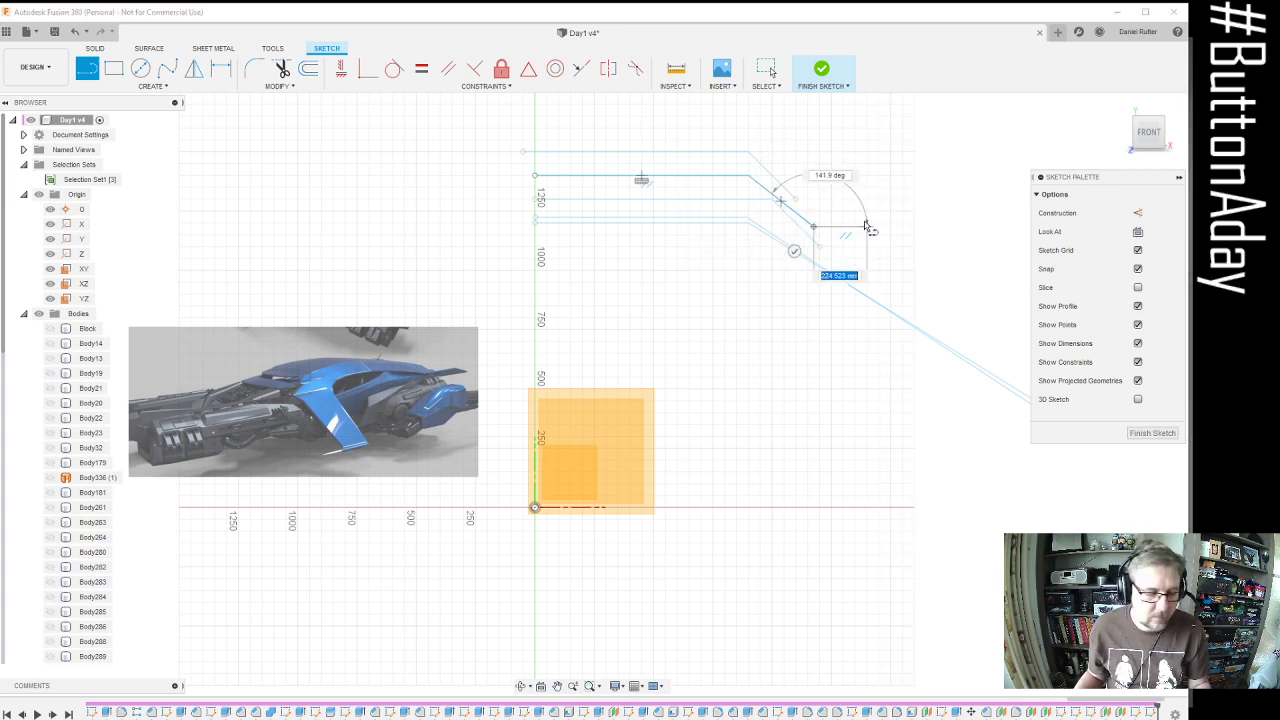
key(Escape)
mouse_move(773, 287)
shift+middle_down()
mouse_move(826, 314)
mouse_move(730, 325)
mouse_move(702, 238)
shift+middle_up()
shift+middle_drag(648, 282, 692, 316)
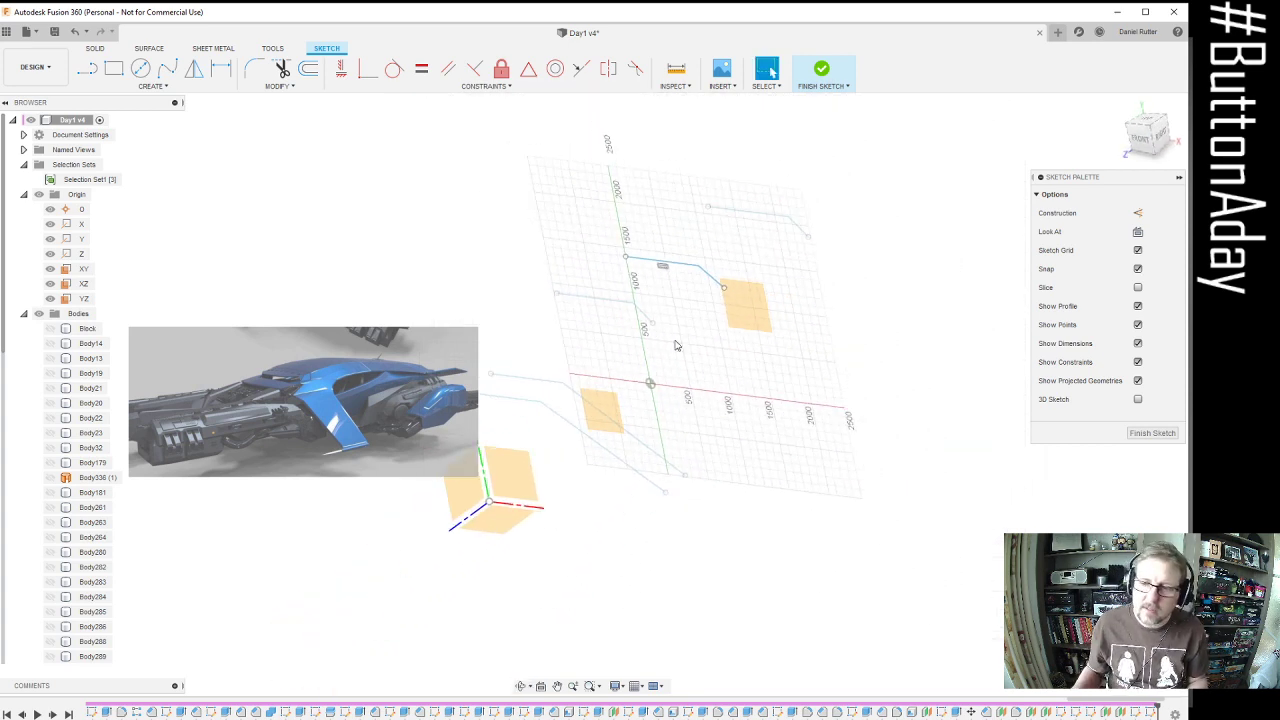
click(1151, 433)
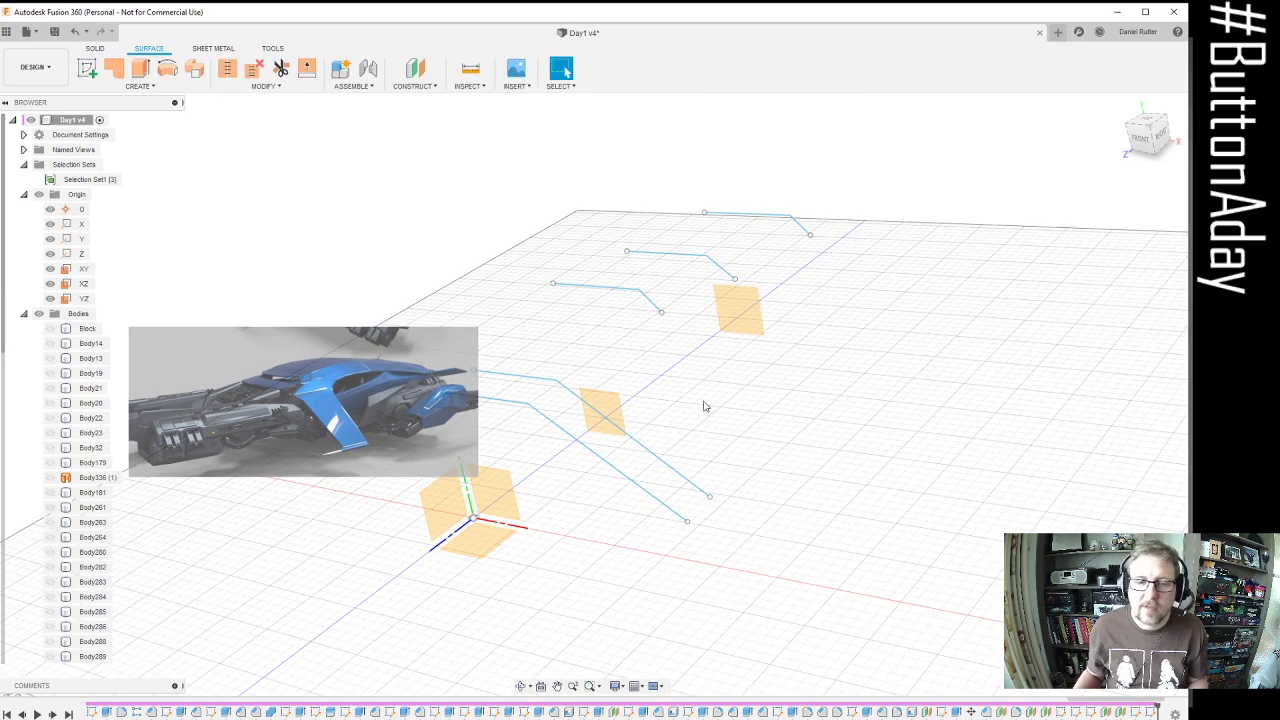
Roll the timeline forward to its end and hide the other vehicle bodies, leaving only the lofted surface shown
scroll(705, 390, down, 3)
mouse_move(704, 382)
shift+middle_down()
mouse_move(657, 371)
mouse_move(691, 374)
mouse_move(698, 388)
shift+middle_up()
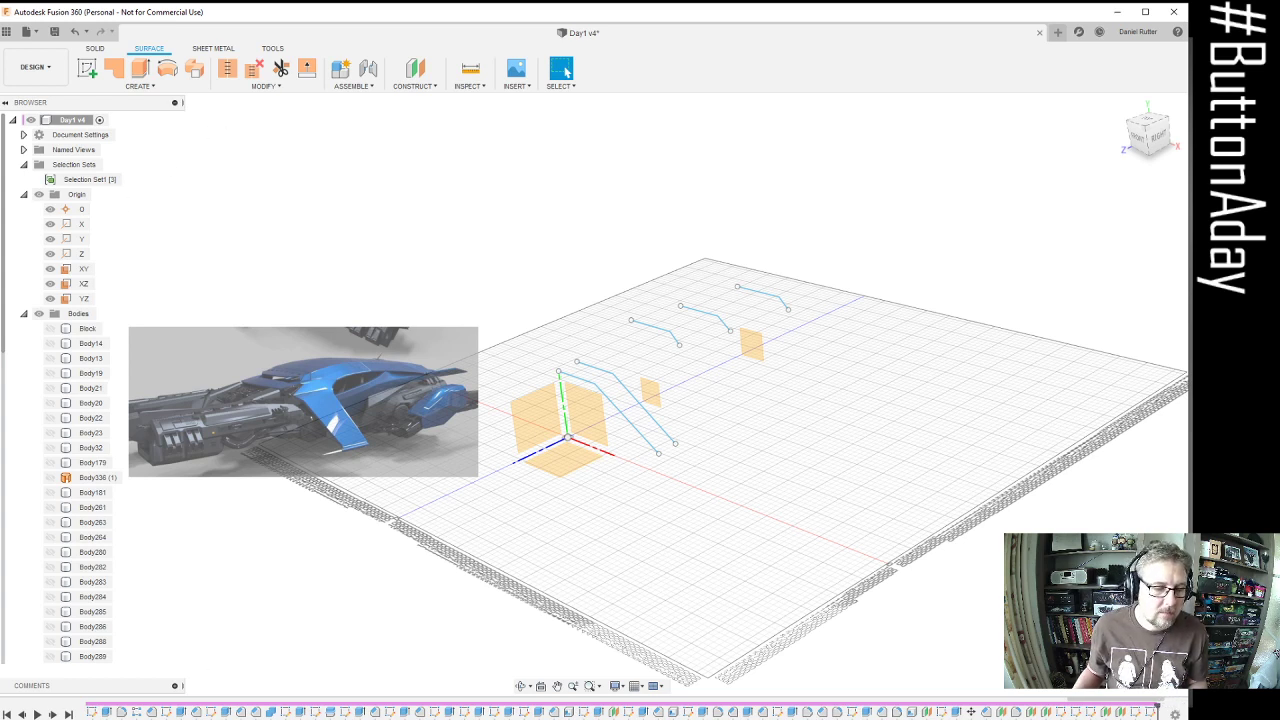
click(69, 713)
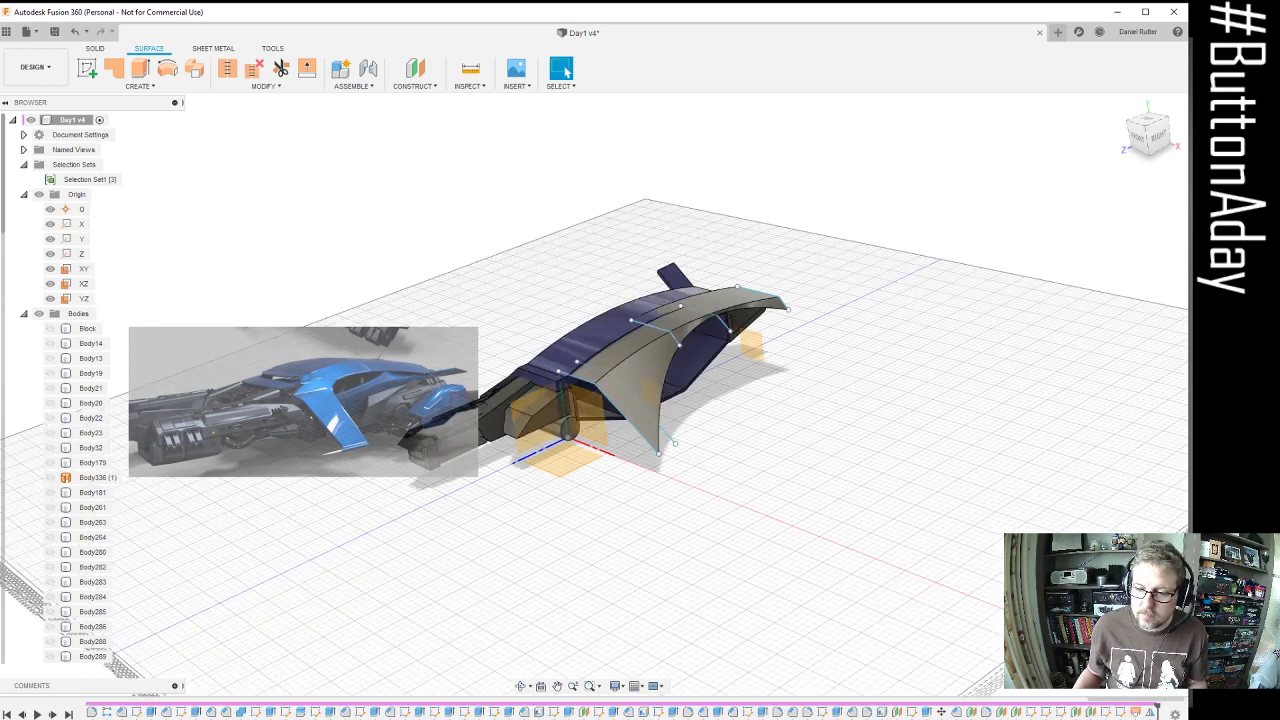
click(1152, 713)
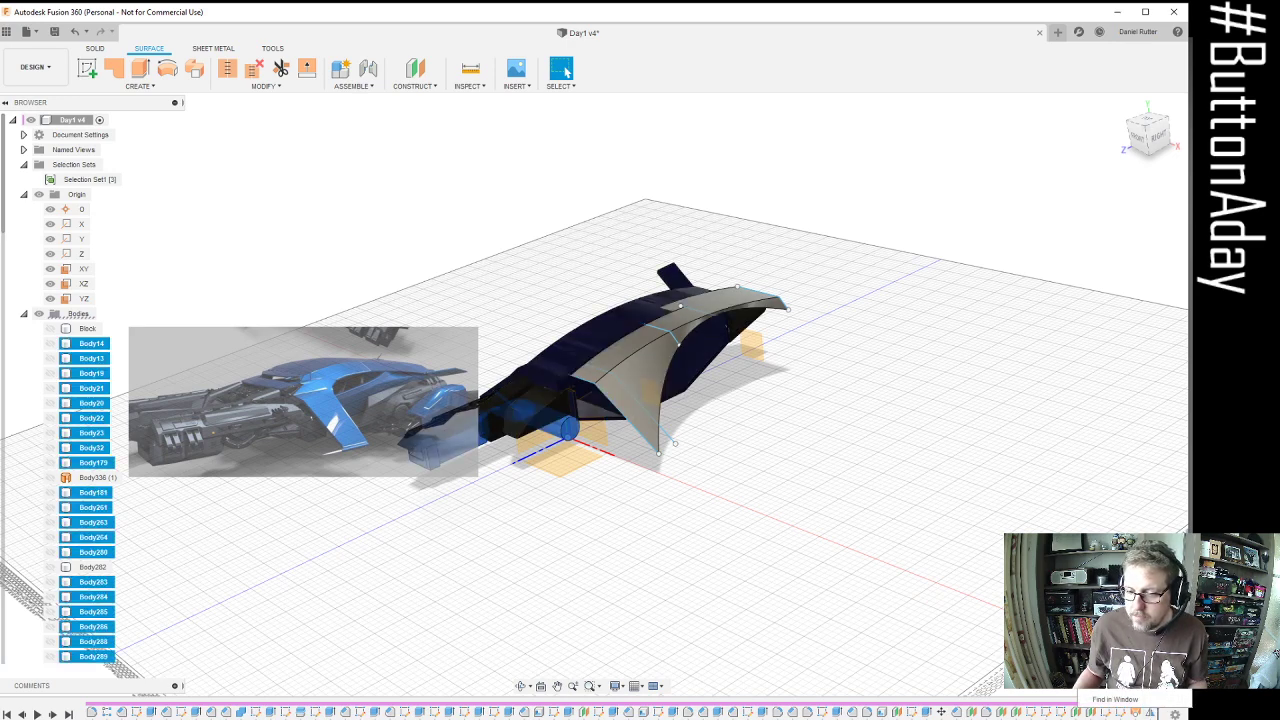
key(v)
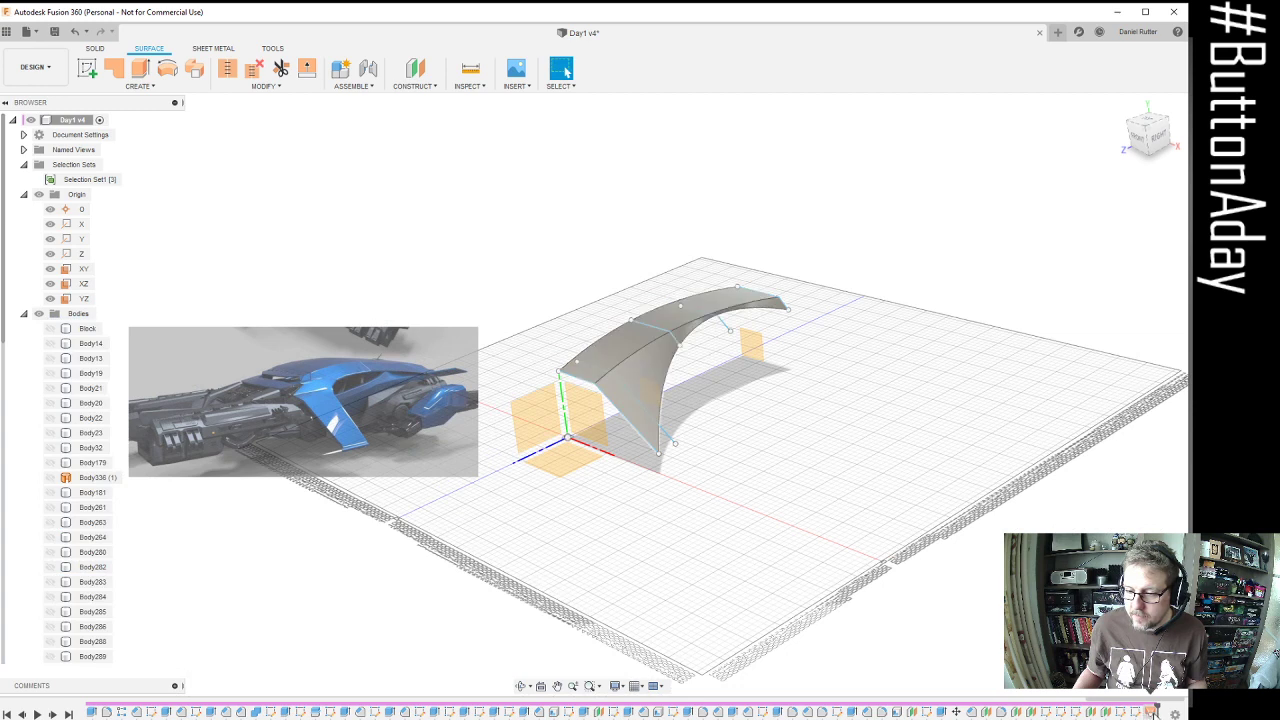
Edit the surface loft feature and remove all three of its existing profiles
right_click(1152, 713)
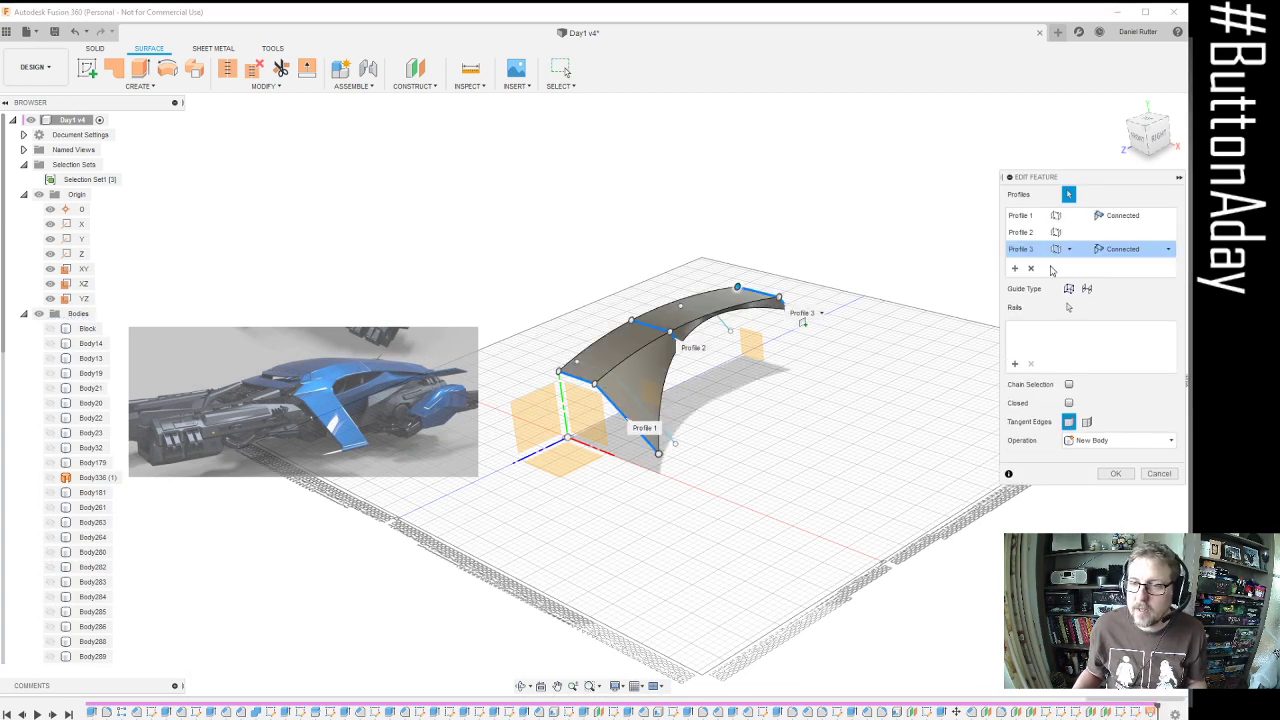
click(1032, 268)
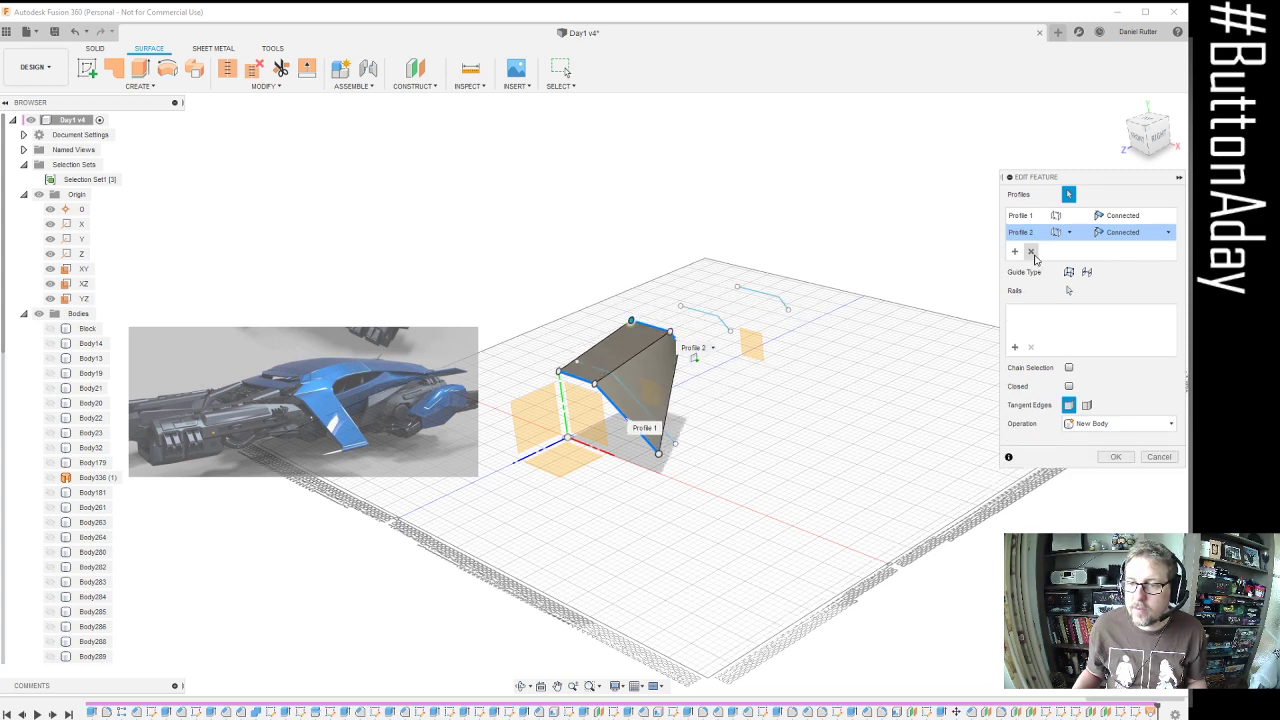
click(1032, 252)
click(1032, 252)
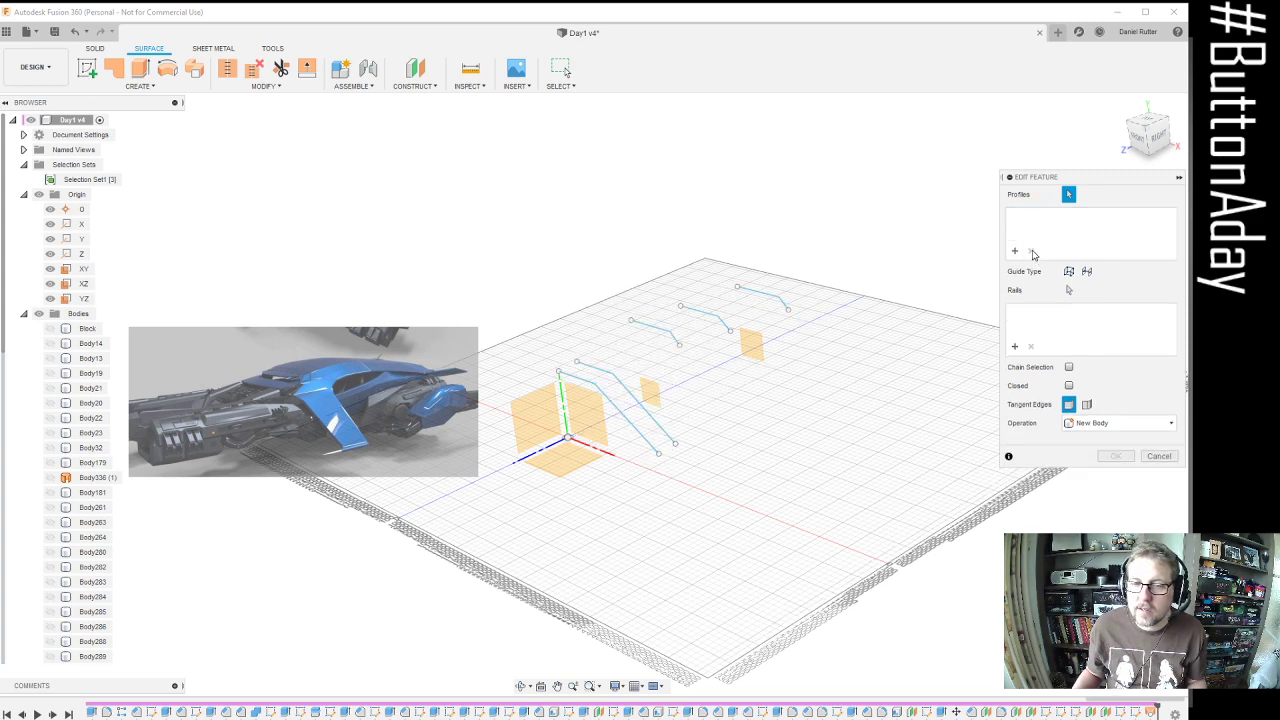
Select the three frontmost profile sketches, in order from front to back, as the surface loft's first three profiles
click(578, 383)
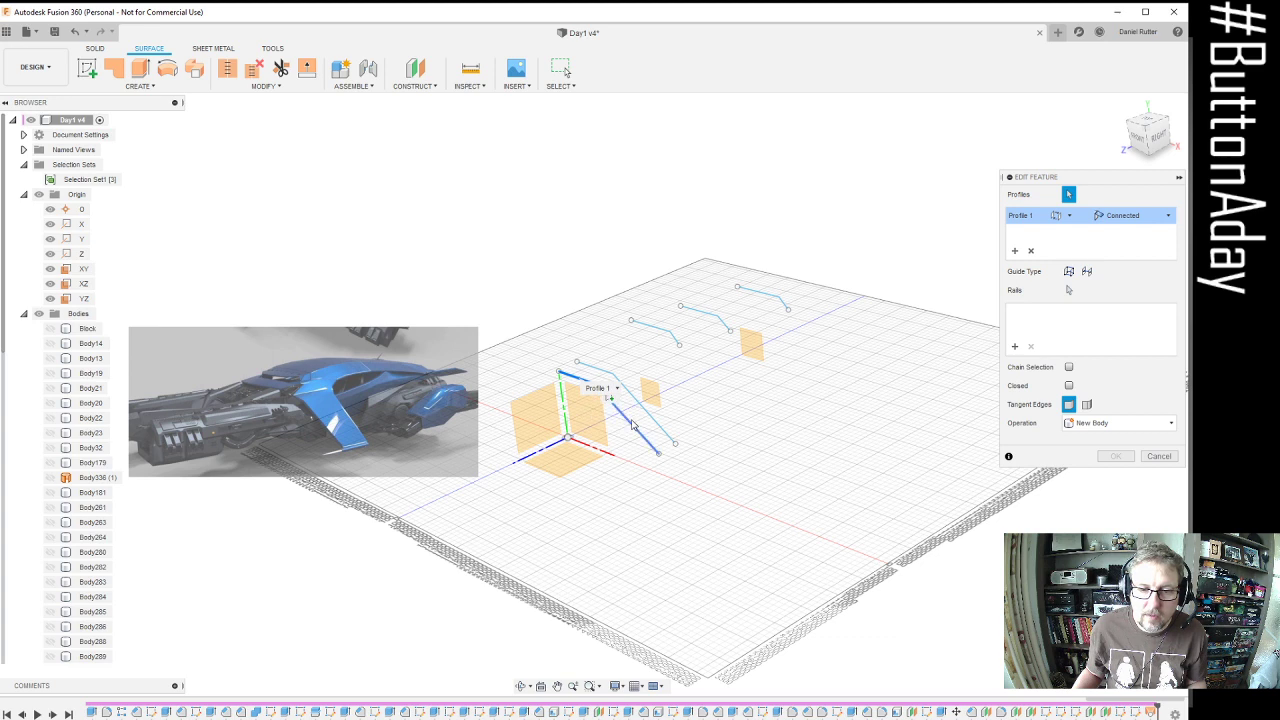
click(592, 372)
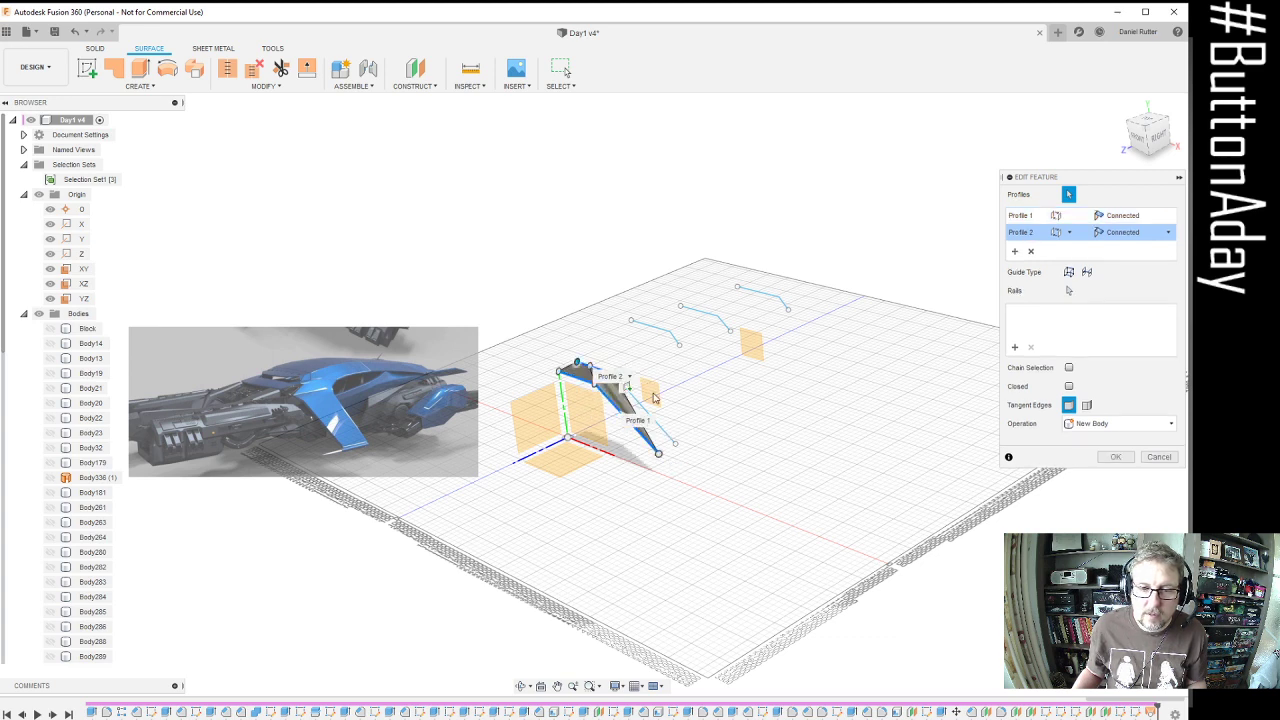
click(648, 331)
scroll(677, 344, up, 3)
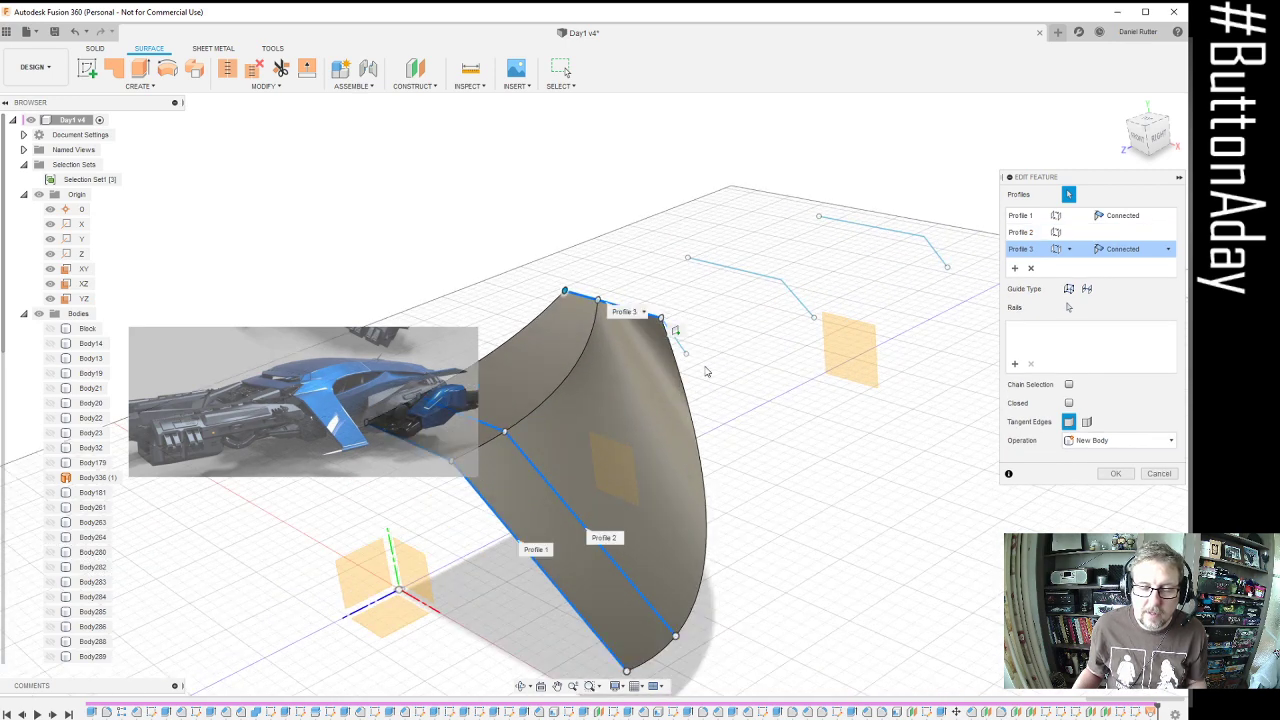
scroll(705, 372, down, 1)
scroll(692, 360, up, 3)
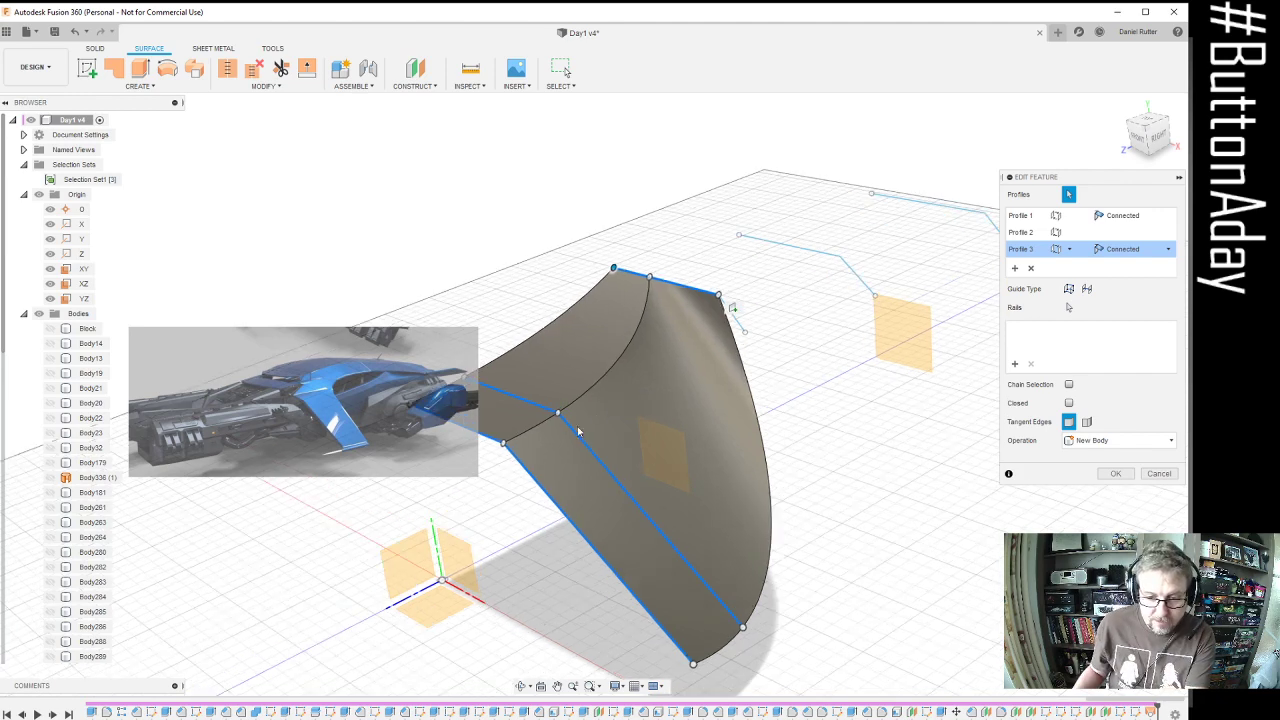
scroll(689, 343, down, 1)
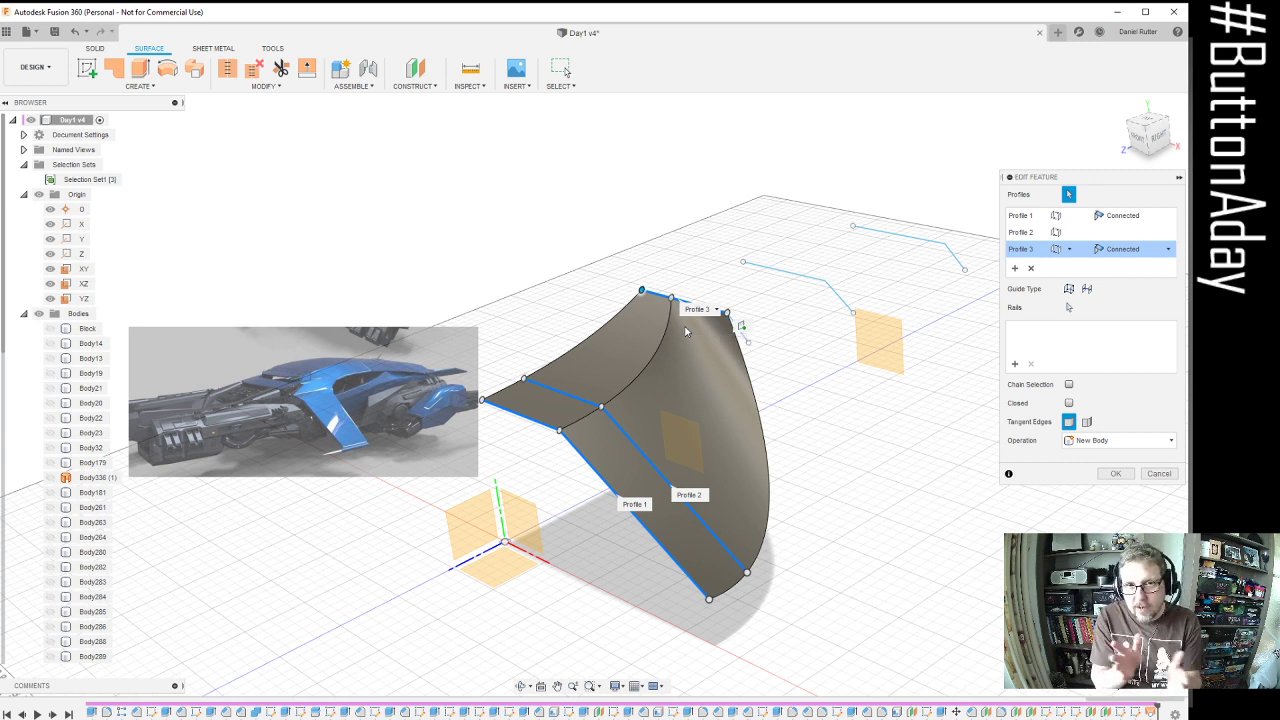
scroll(744, 346, up, 2)
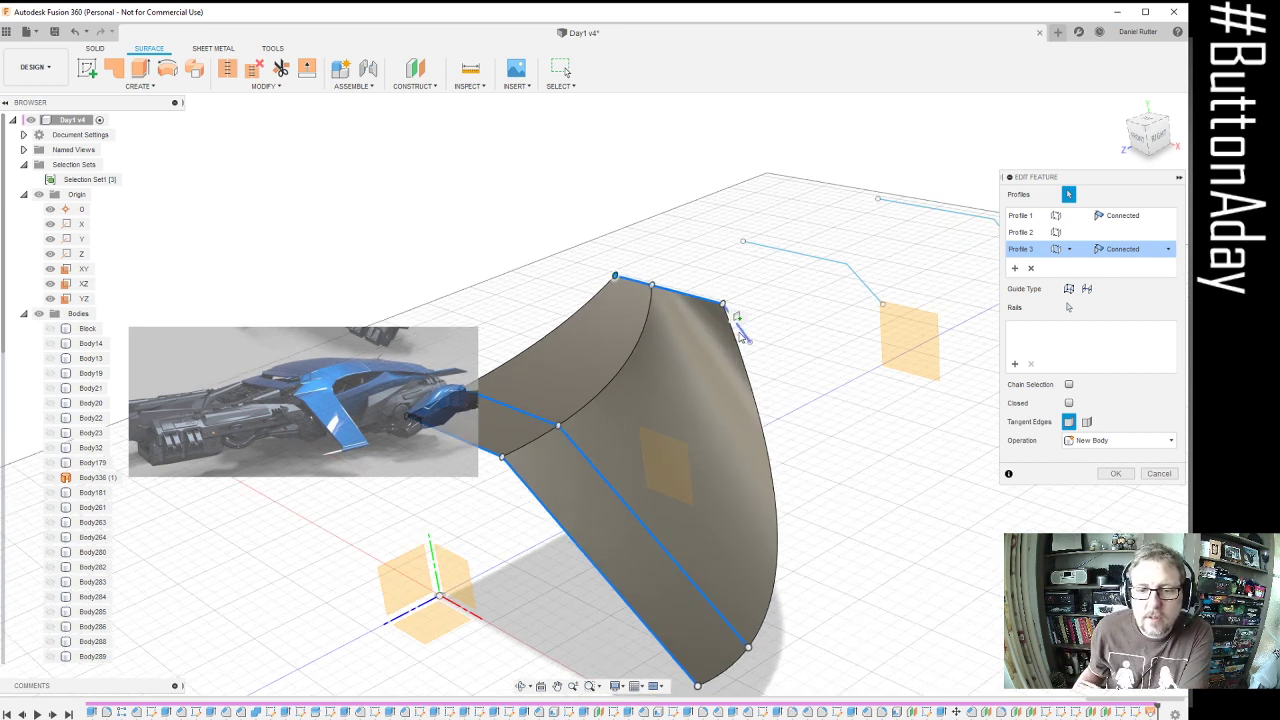
Add the two rear profile sketches as the loft's fourth and fifth profiles and apply the feature edit
click(798, 260)
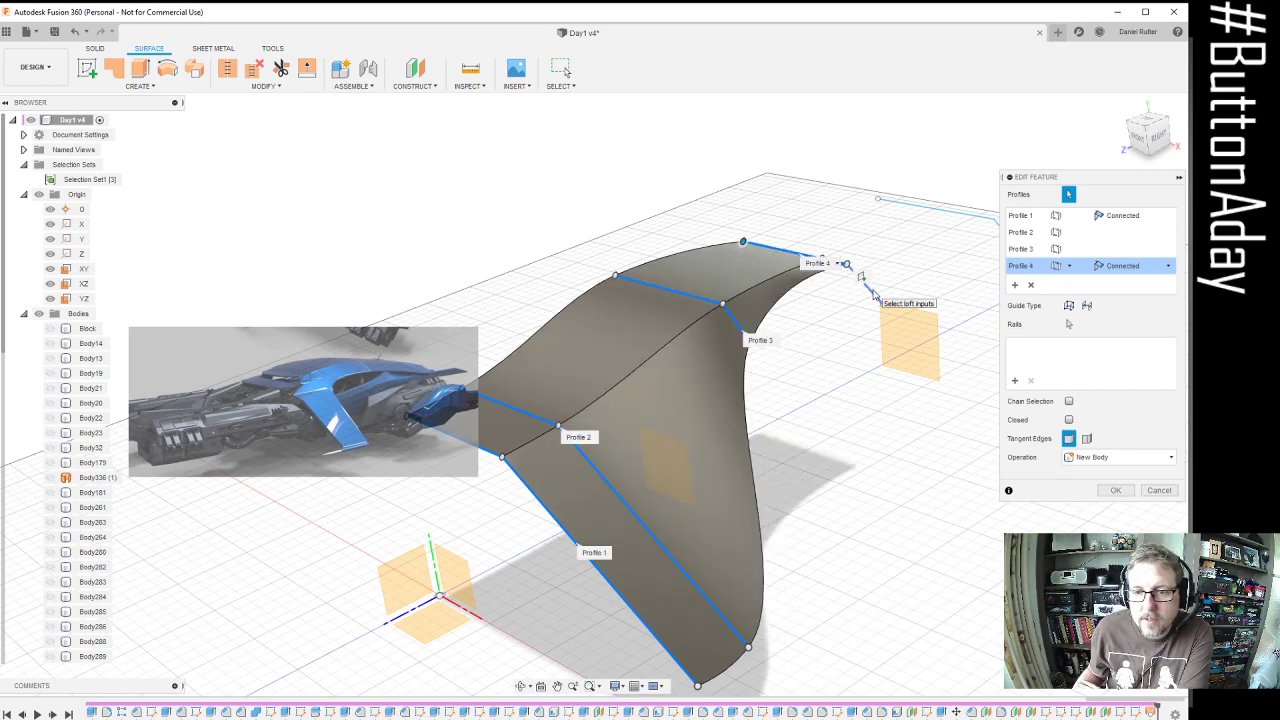
scroll(850, 295, down, 2)
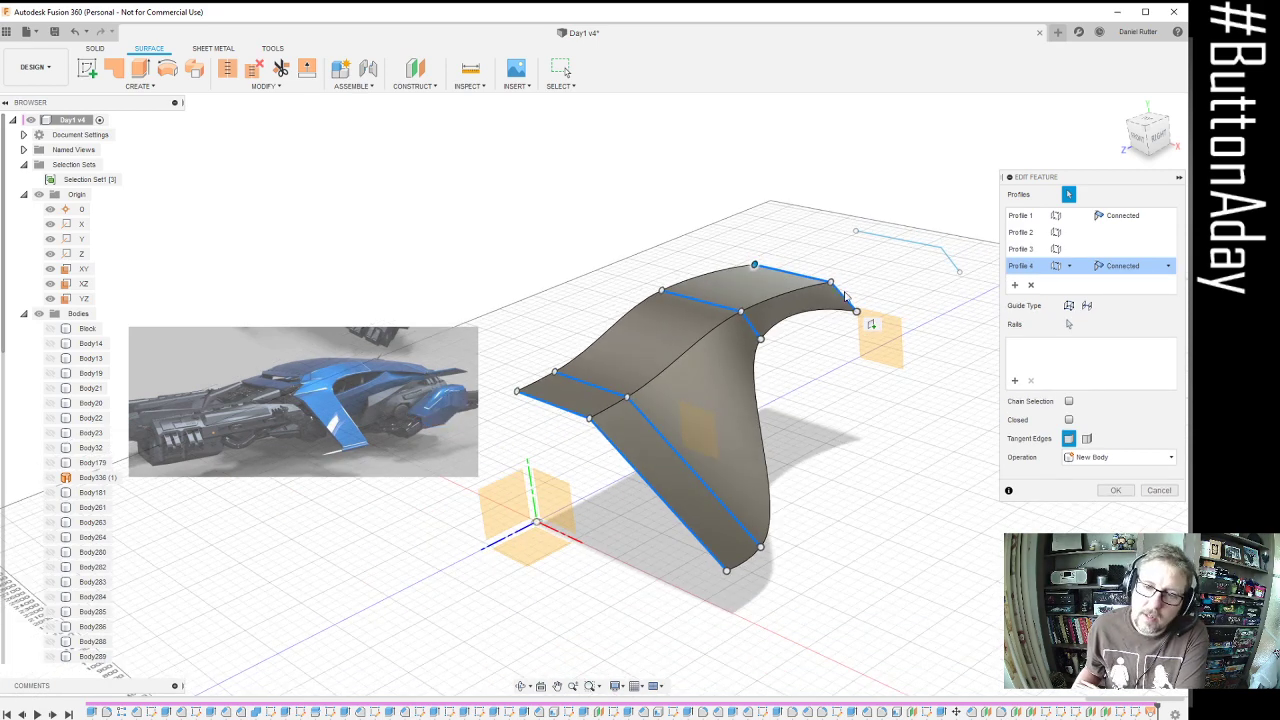
click(907, 245)
scroll(952, 277, up, 3)
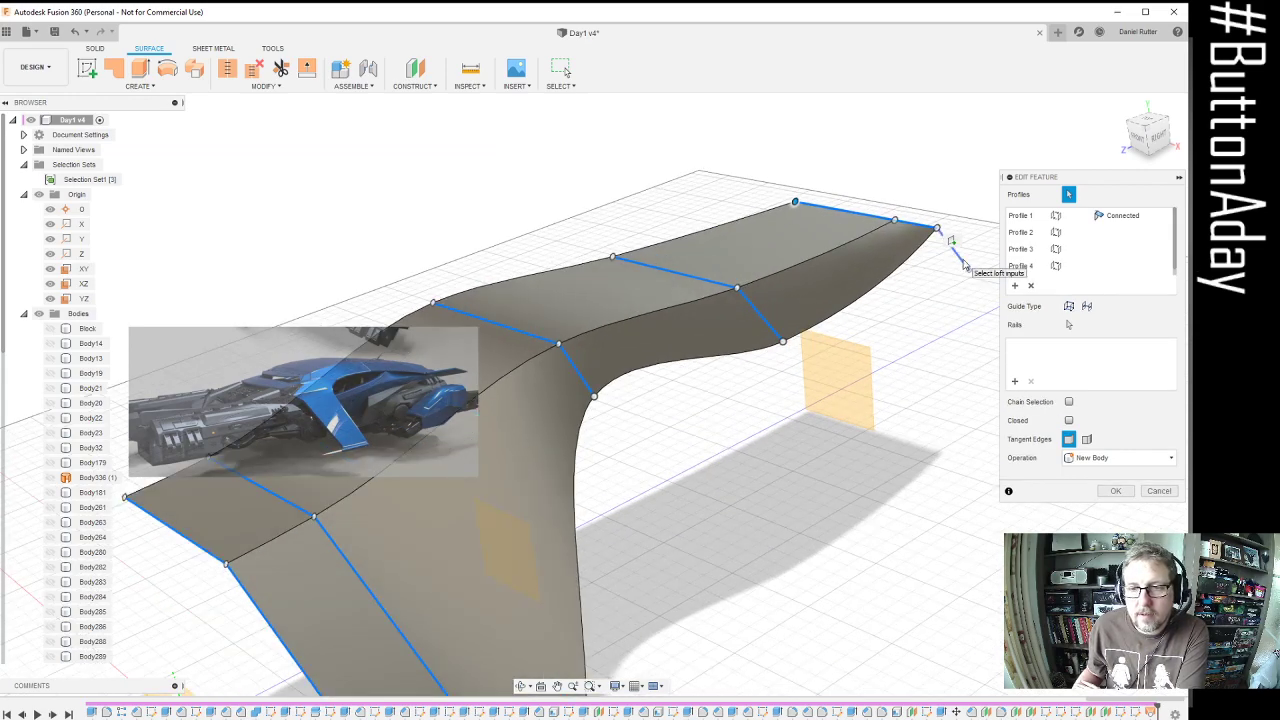
shift+middle_drag(963, 263, 728, 343)
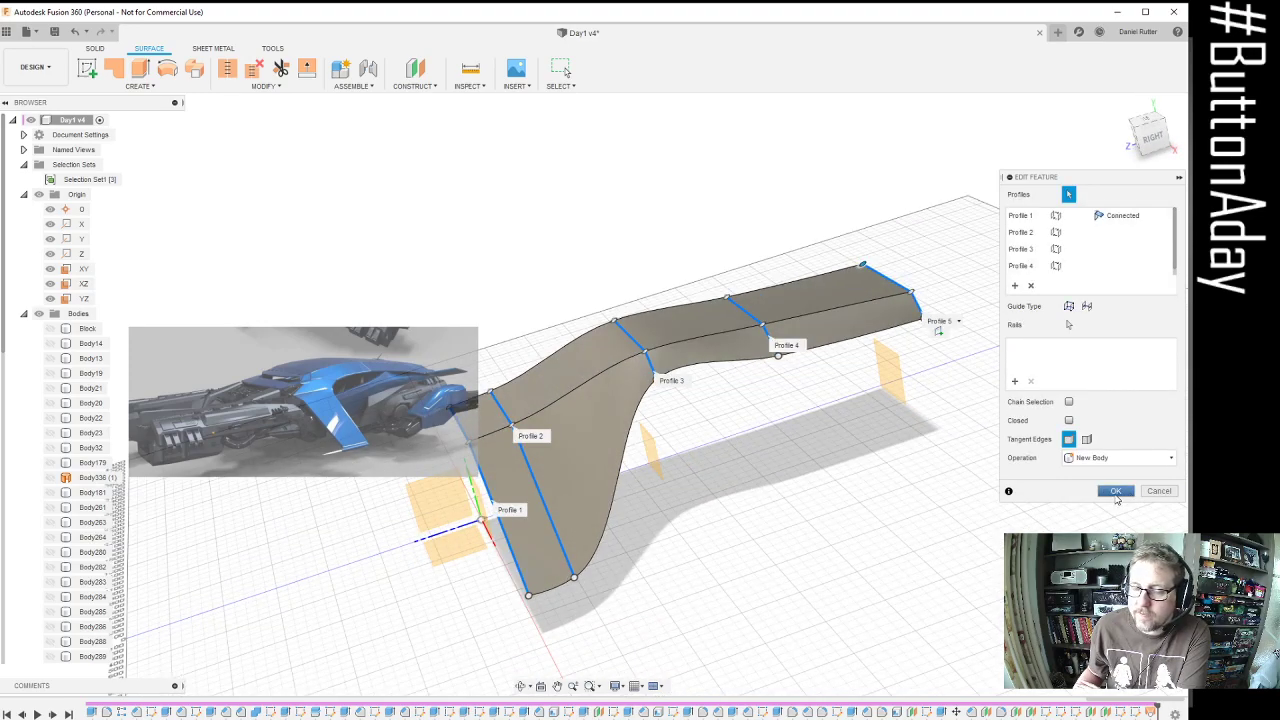
click(1116, 491)
Collapse the Bodies folder and expand the Sketches folder in the browser tree
scroll(791, 443, down, 3)
shift+middle_drag(791, 443, 760, 428)
scroll(766, 408, up, 5)
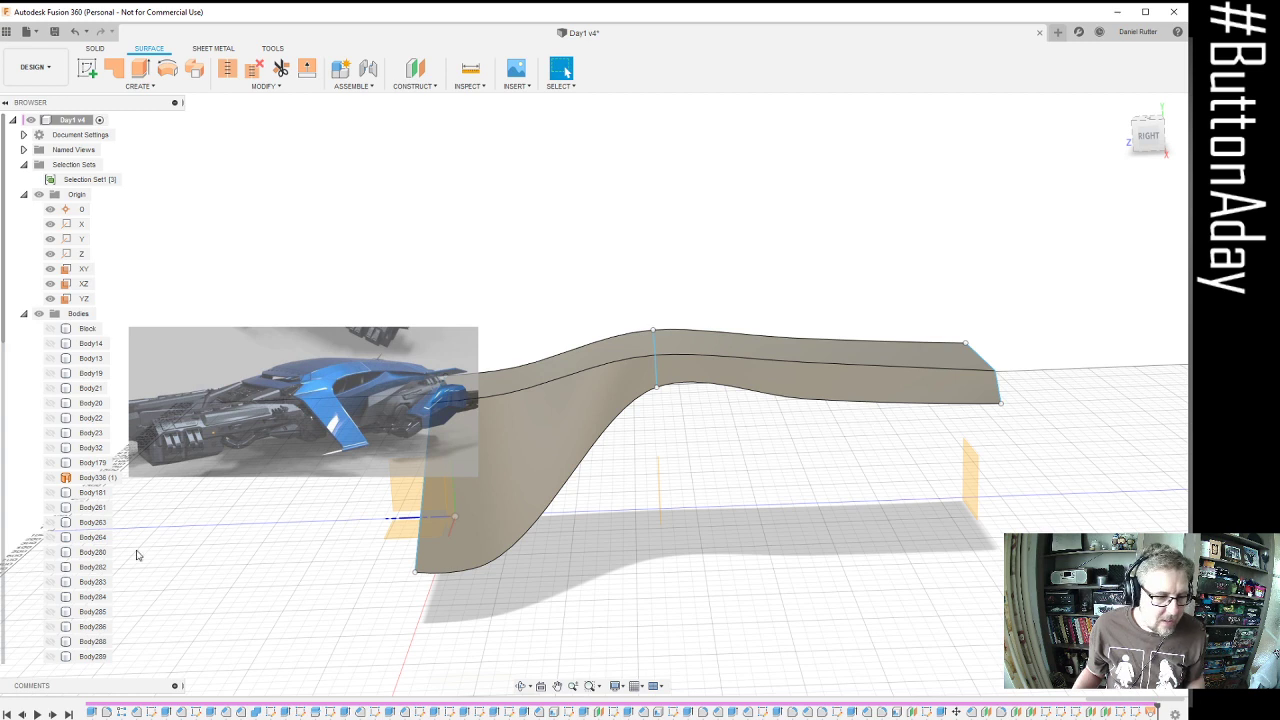
click(24, 314)
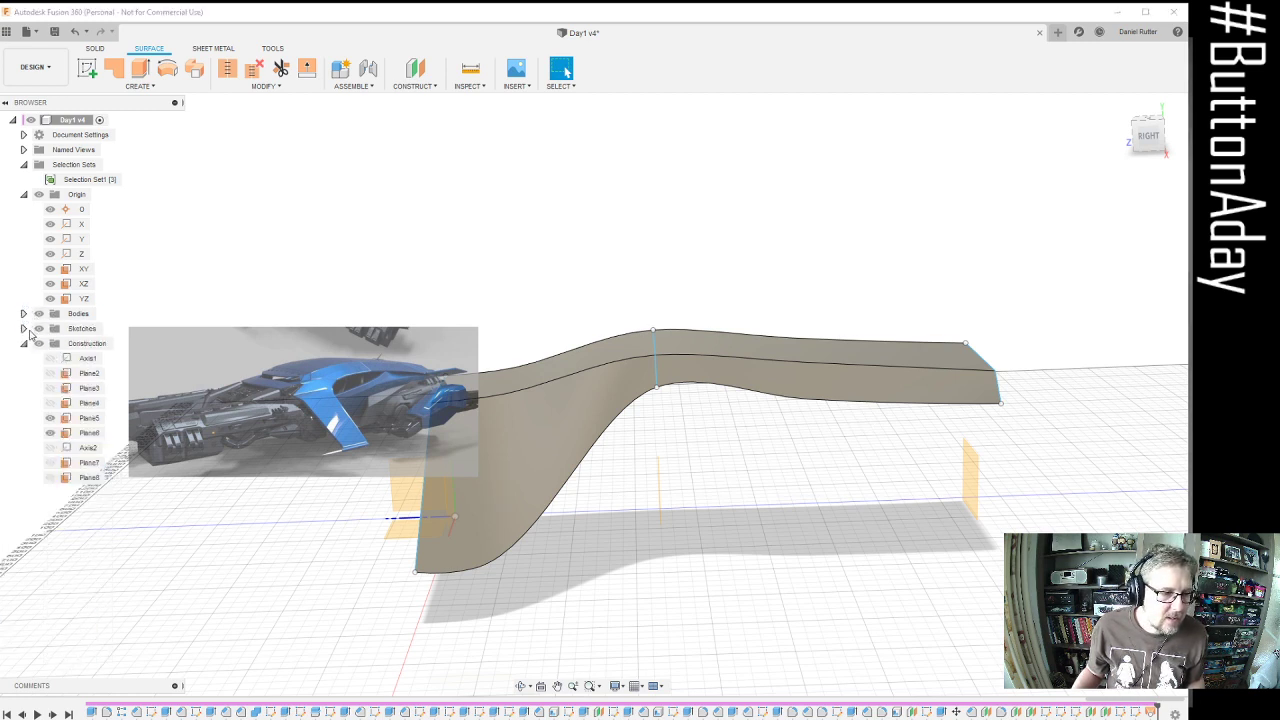
click(24, 328)
click(50, 656)
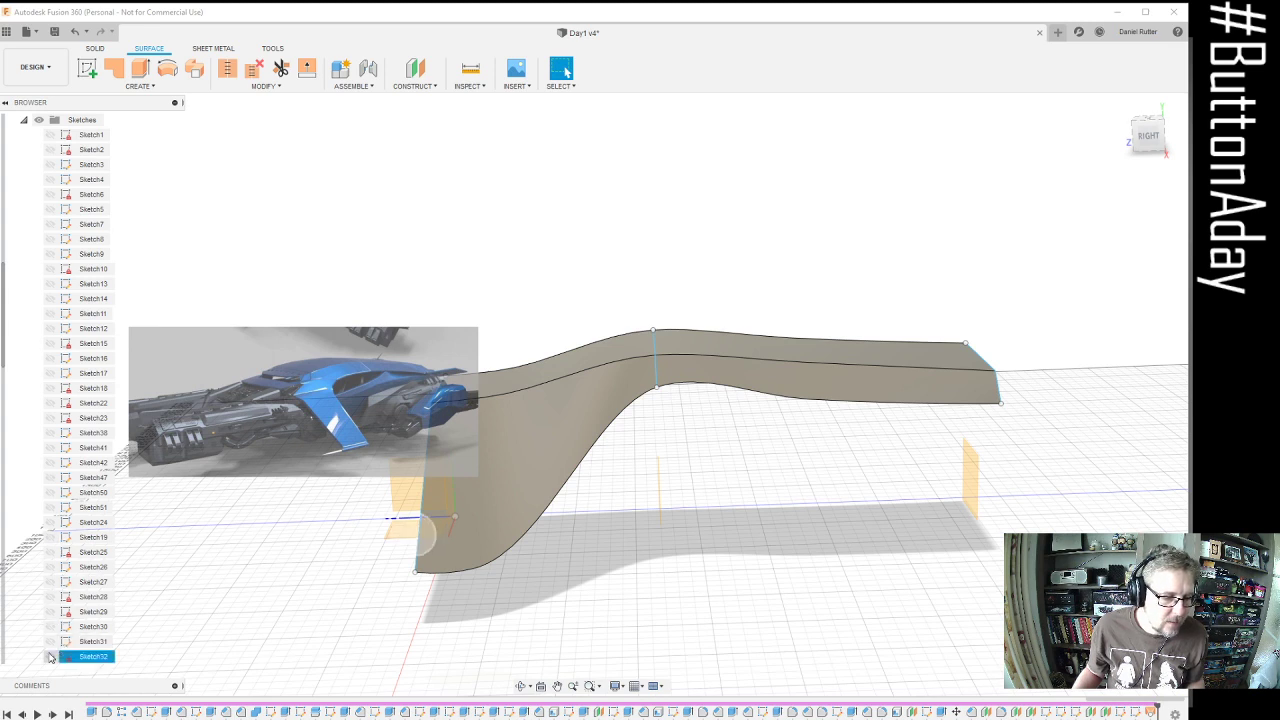
click(50, 656)
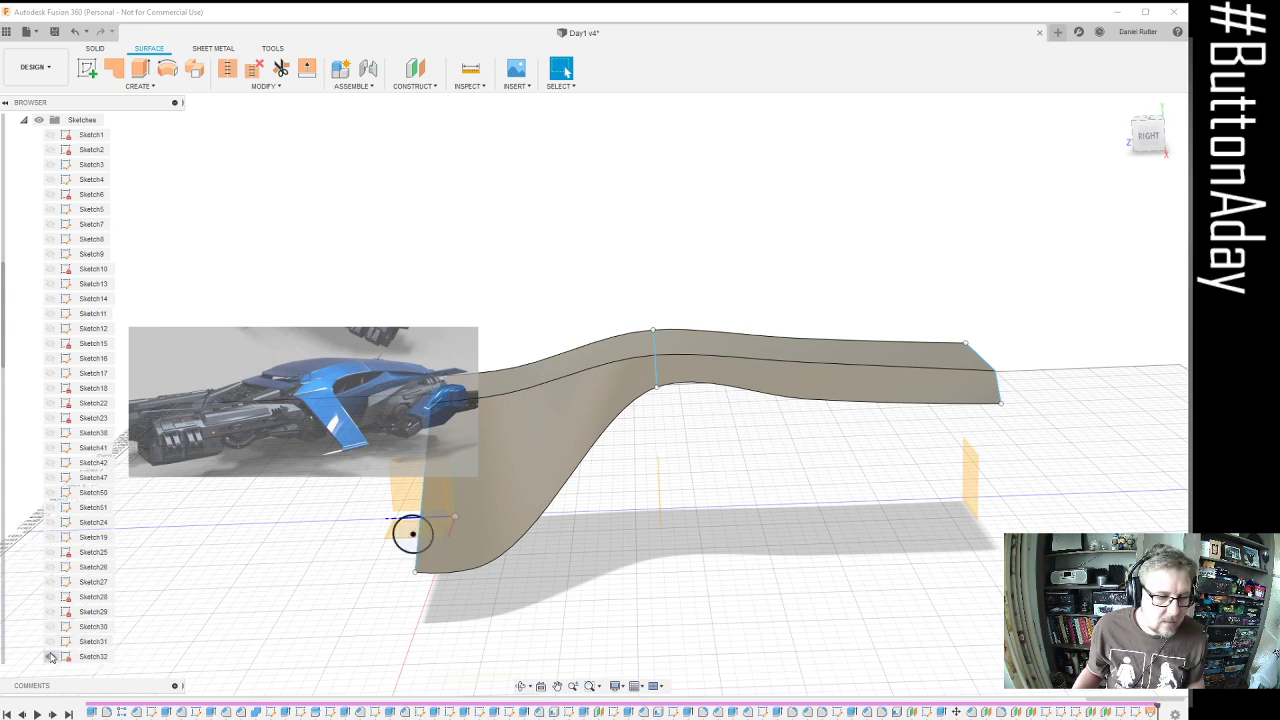
click(52, 642)
click(50, 641)
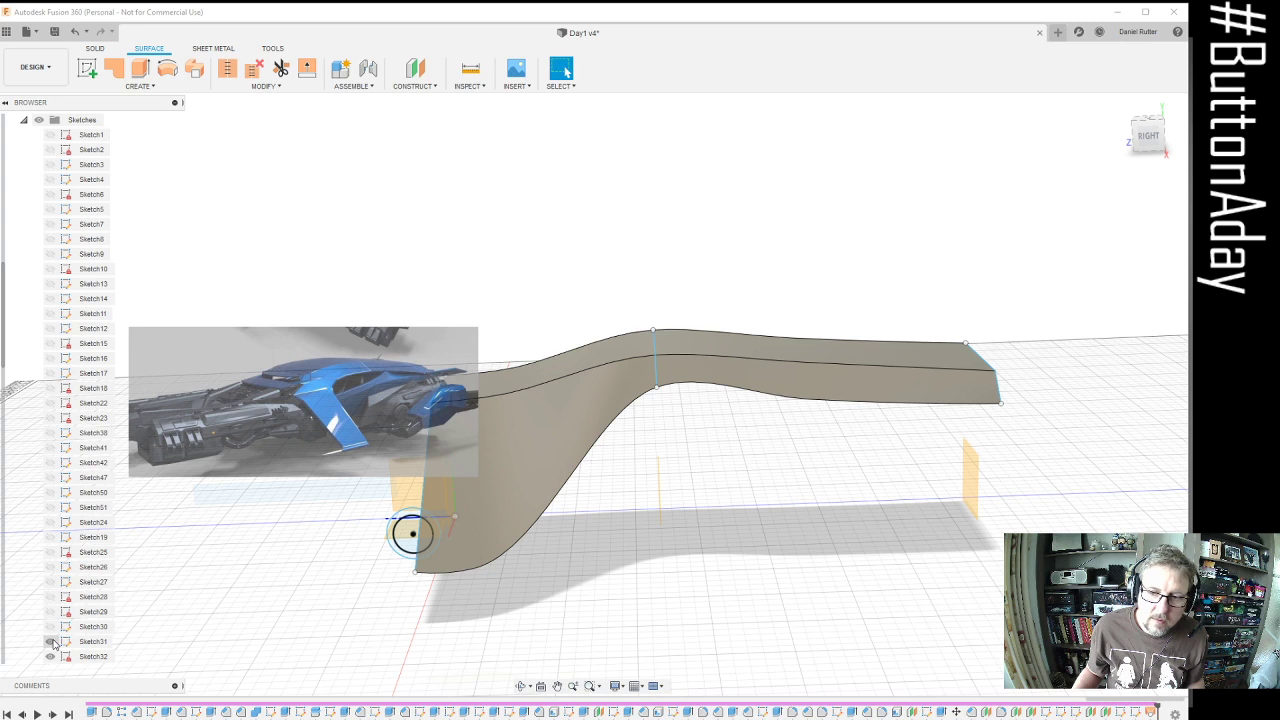
click(50, 626)
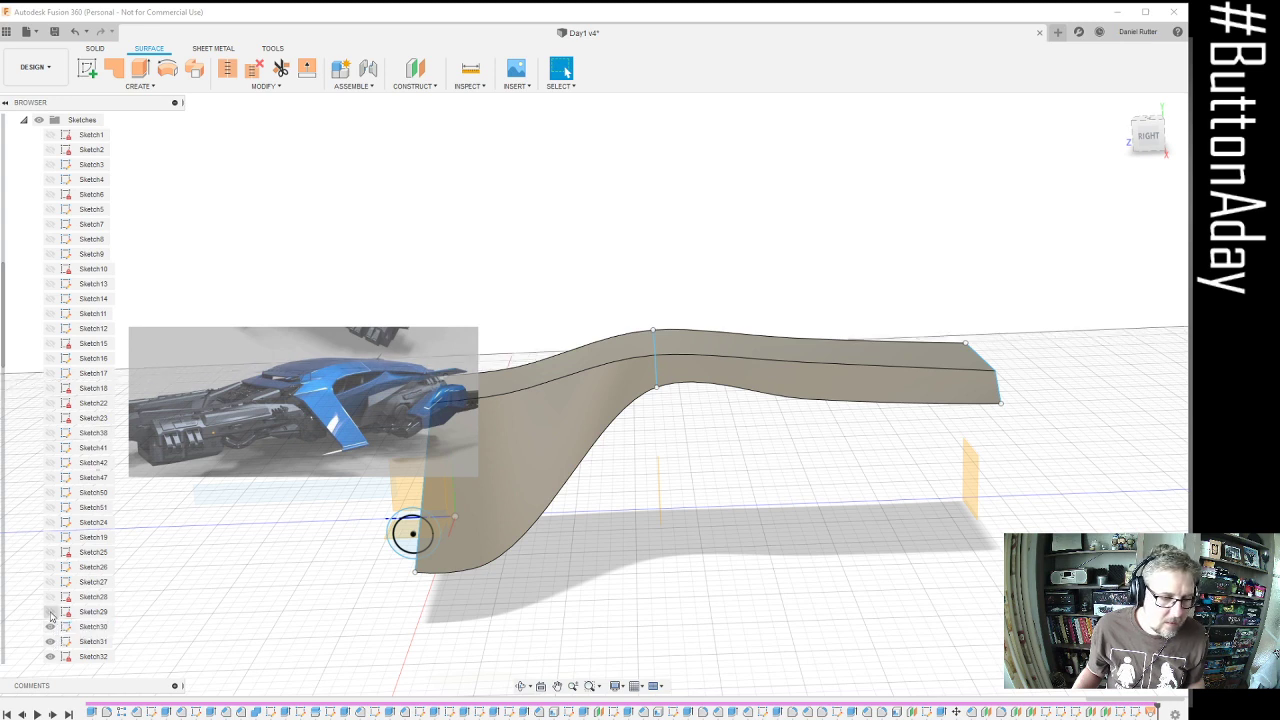
click(50, 611)
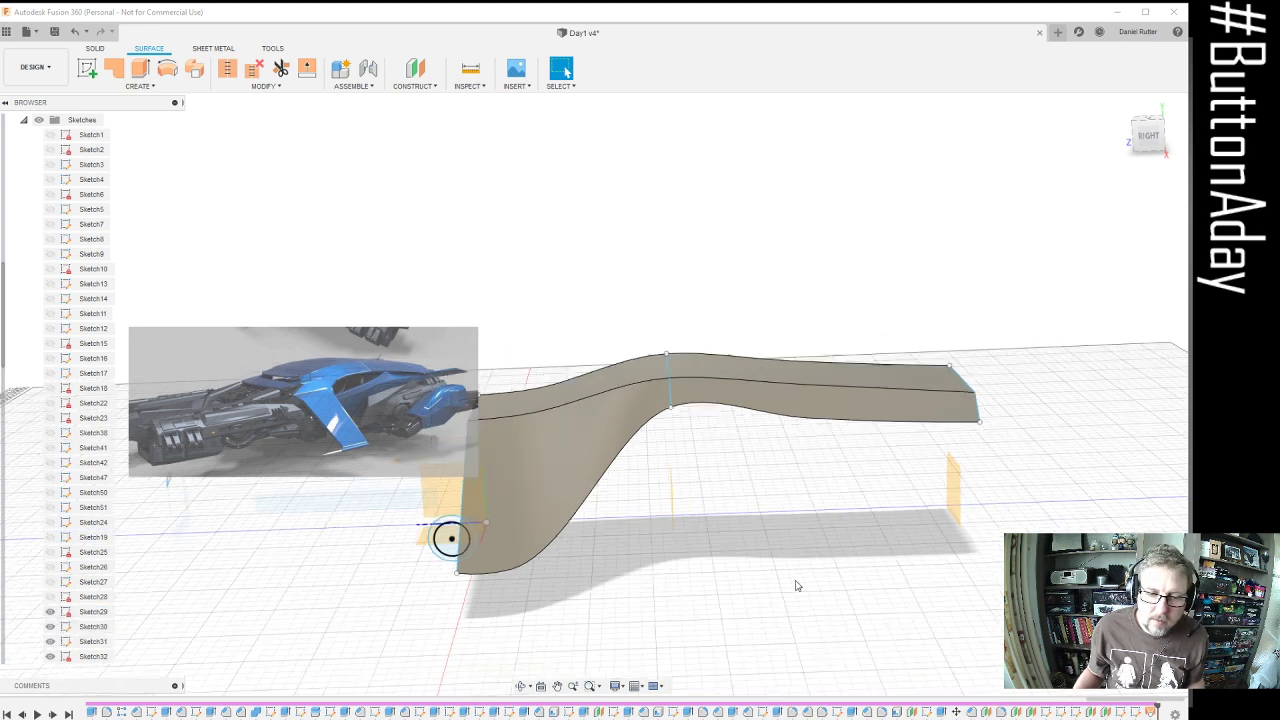
click(50, 611)
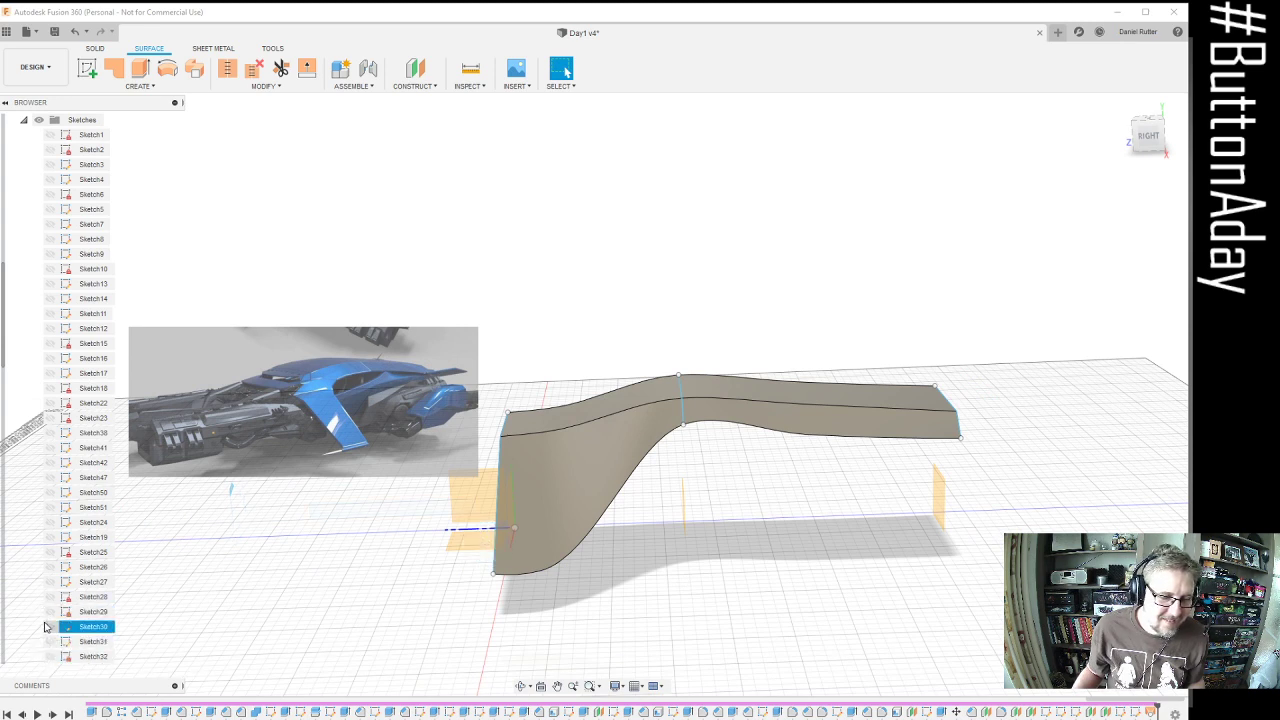
click(50, 626)
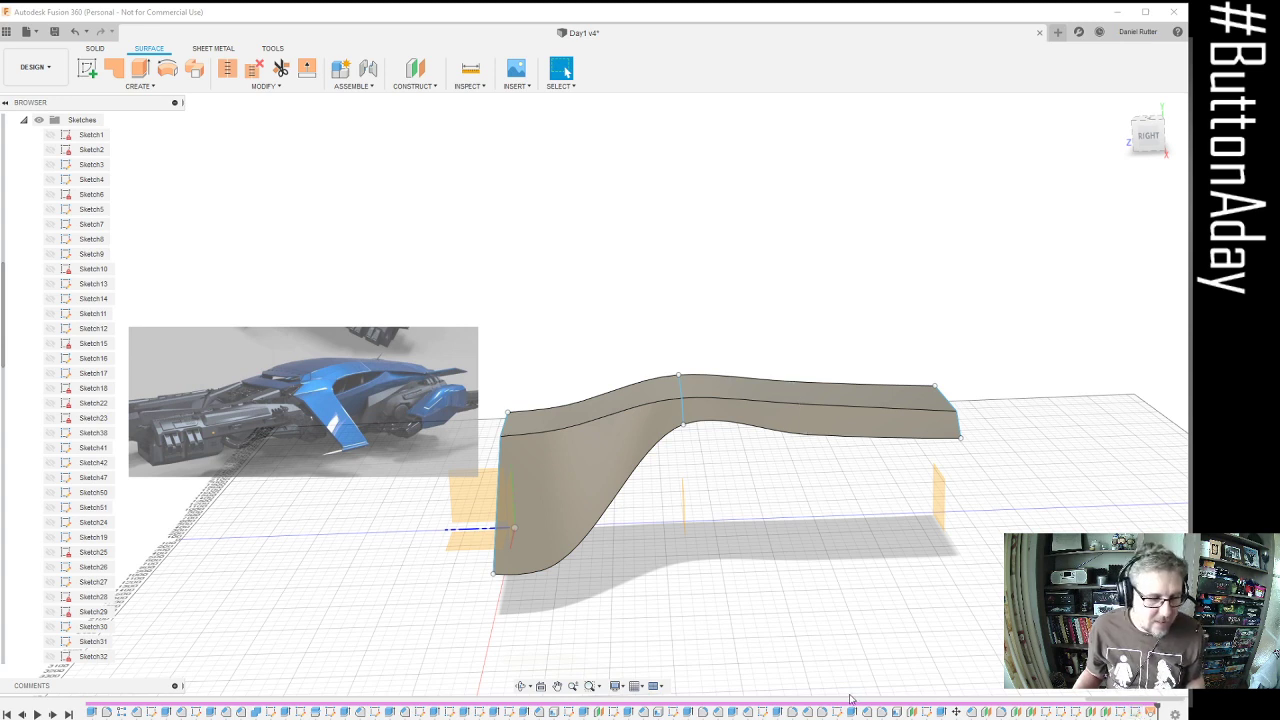
Show the hidden profile sketches Sketch55 and Sketch56 on the lofted surface
scroll(52, 630, down, 3)
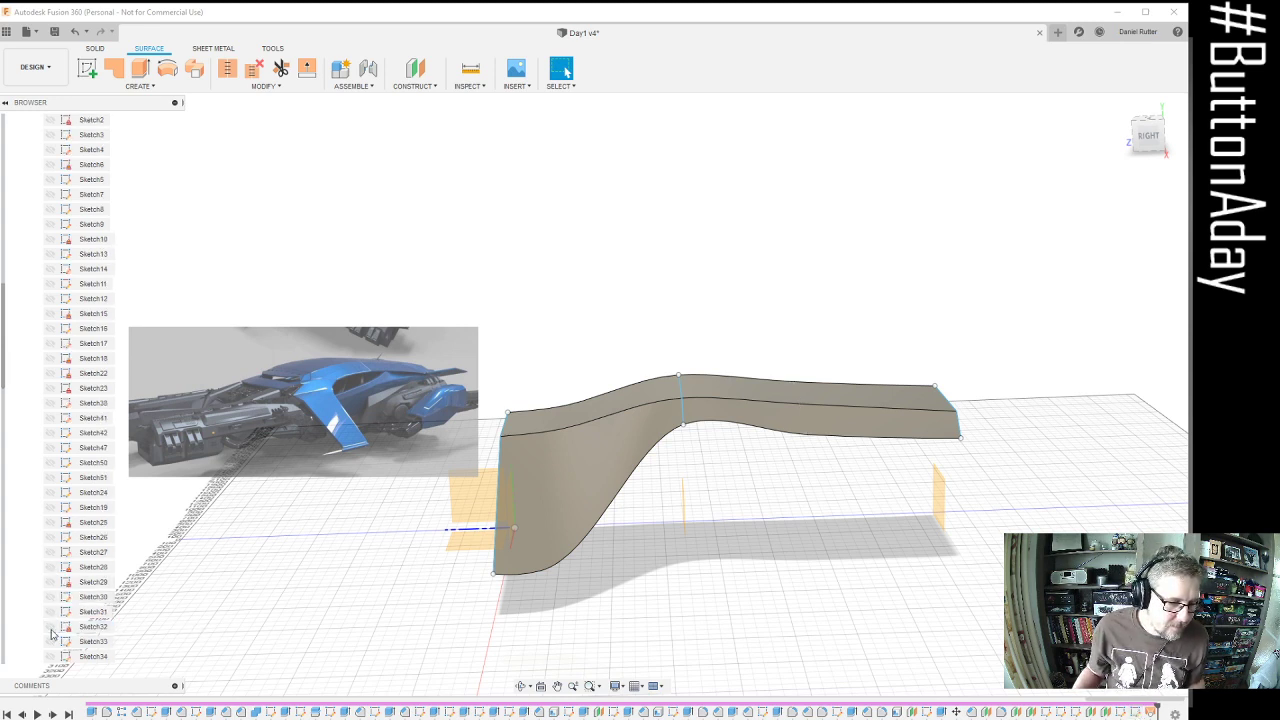
scroll(52, 632, down, 4)
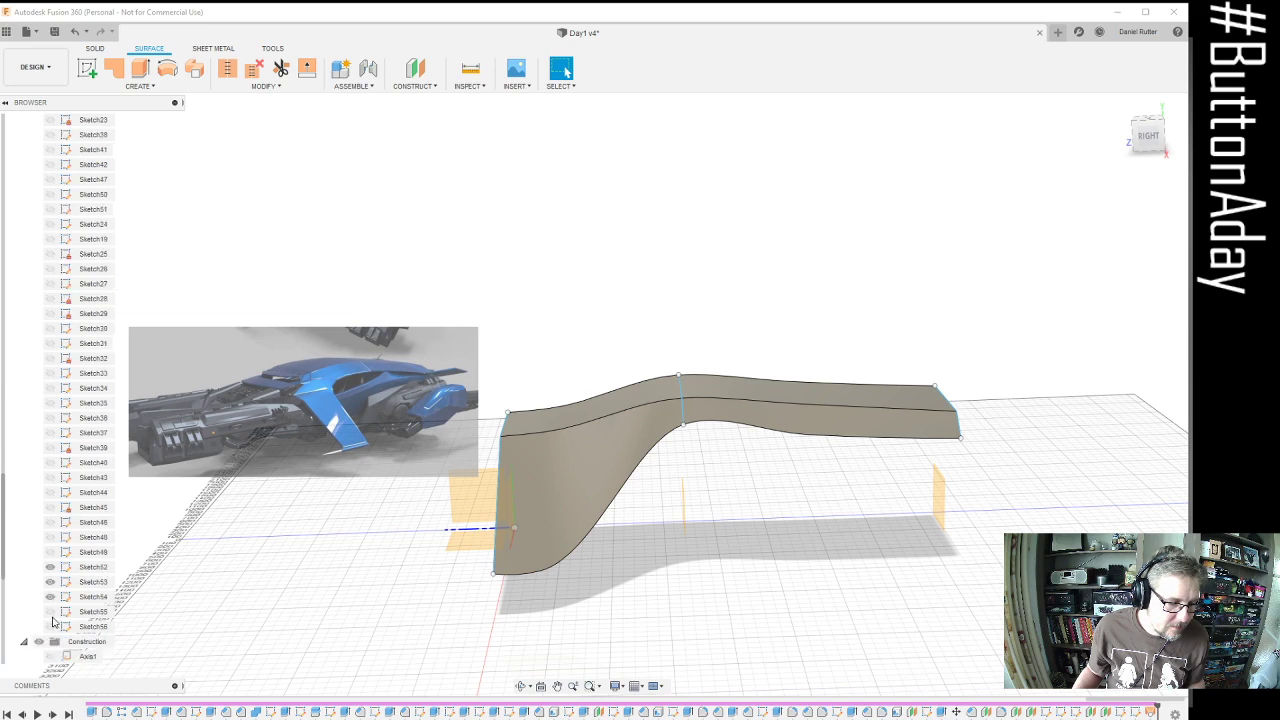
click(50, 611)
click(50, 626)
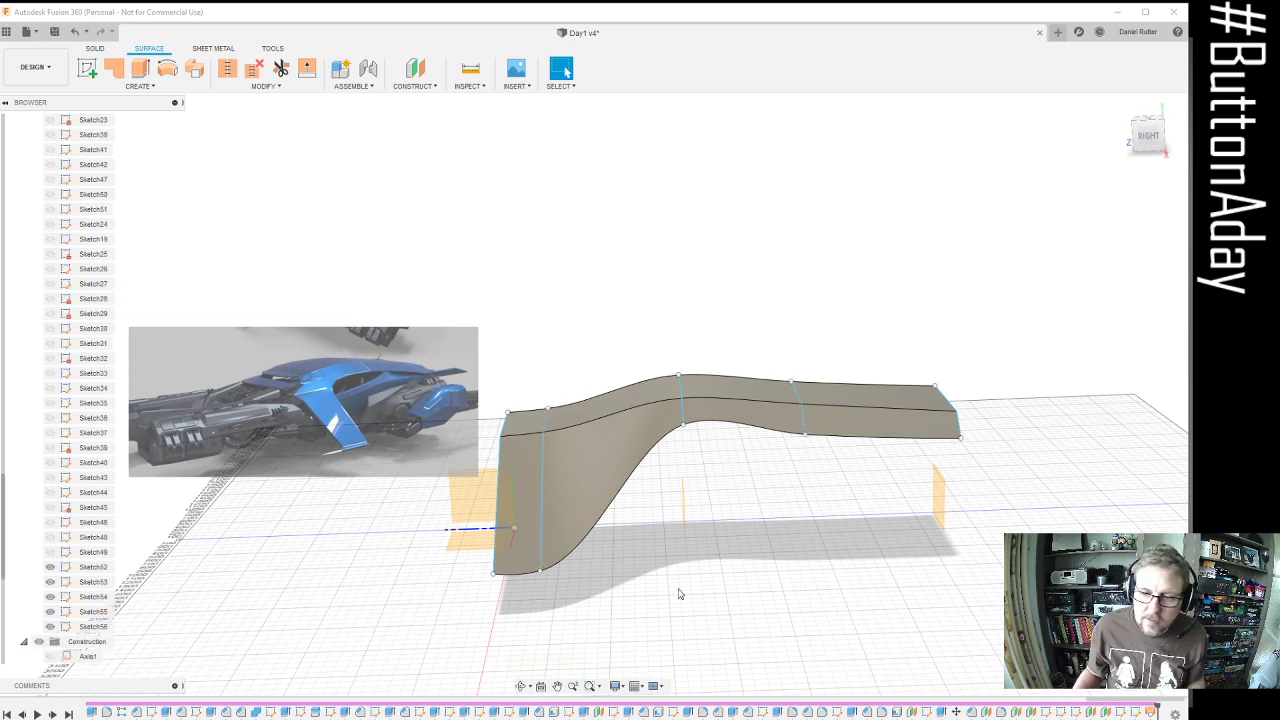
Move the upper line of the fourth profile sketch (Sketch56) slightly upward to arch the loft's rear section
shift+middle_drag(783, 579, 728, 469)
scroll(728, 469, up, 2)
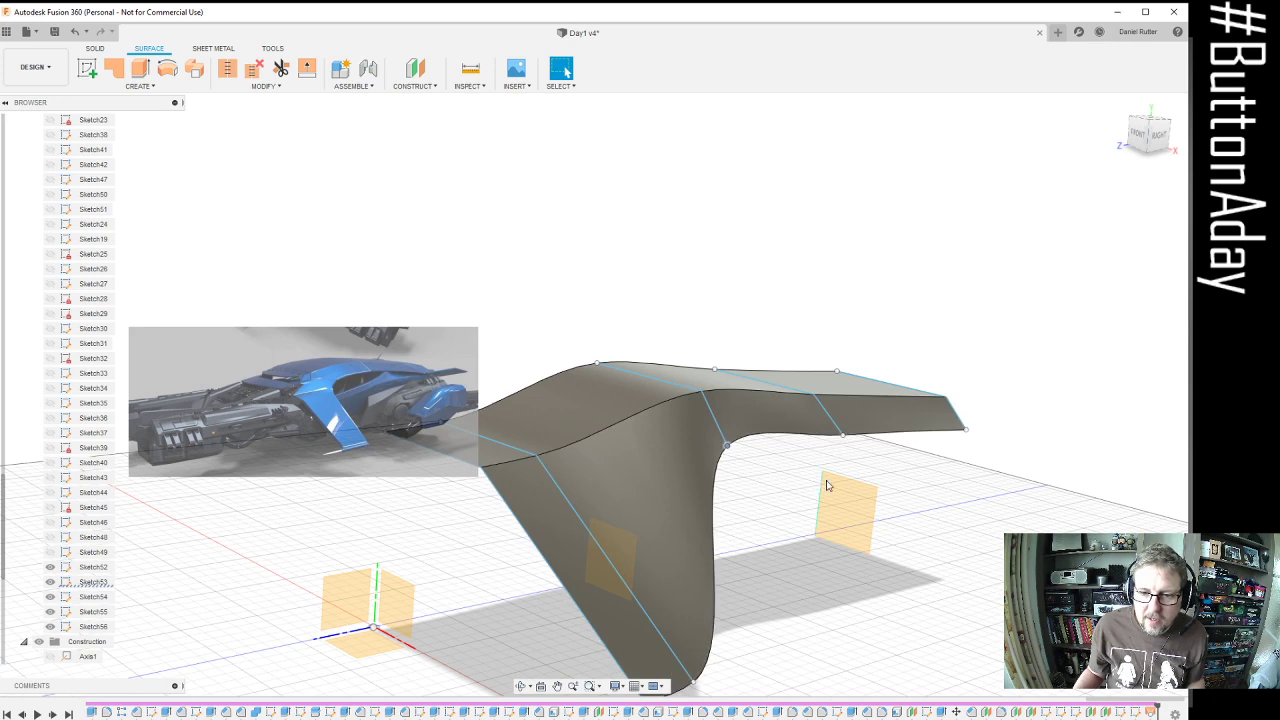
shift+middle_drag(829, 486, 800, 464)
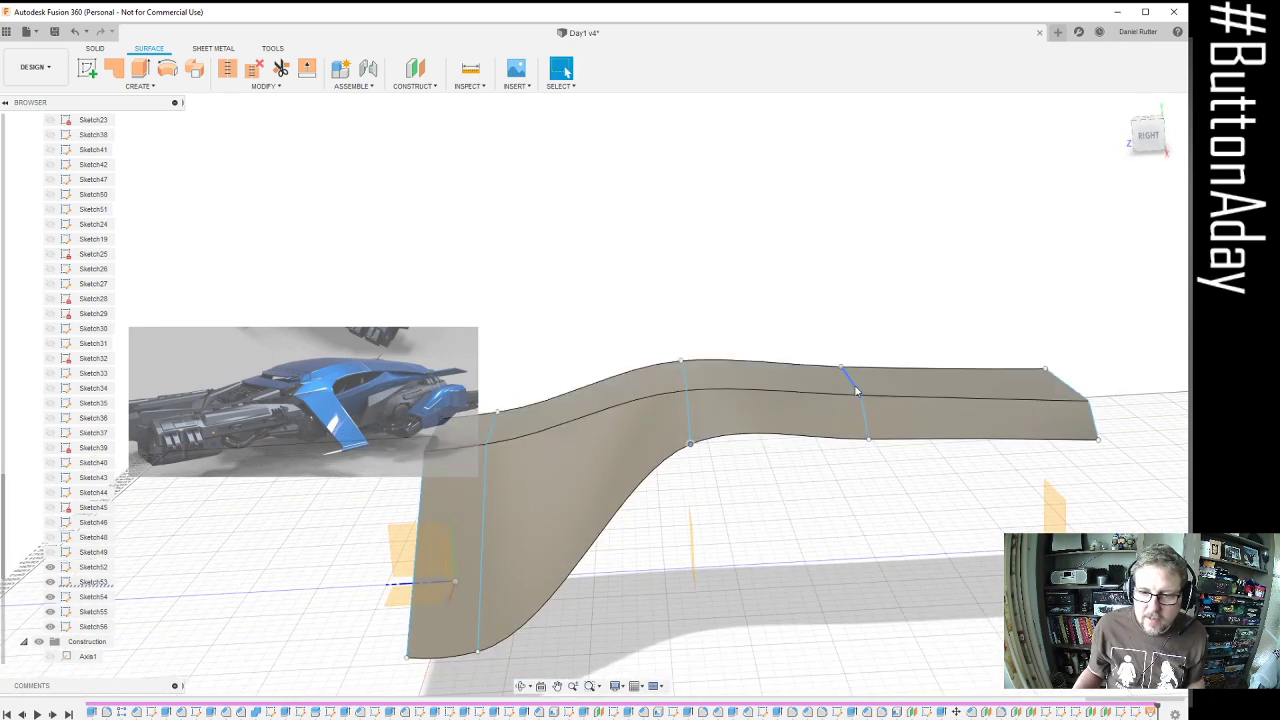
drag(854, 388, 852, 377)
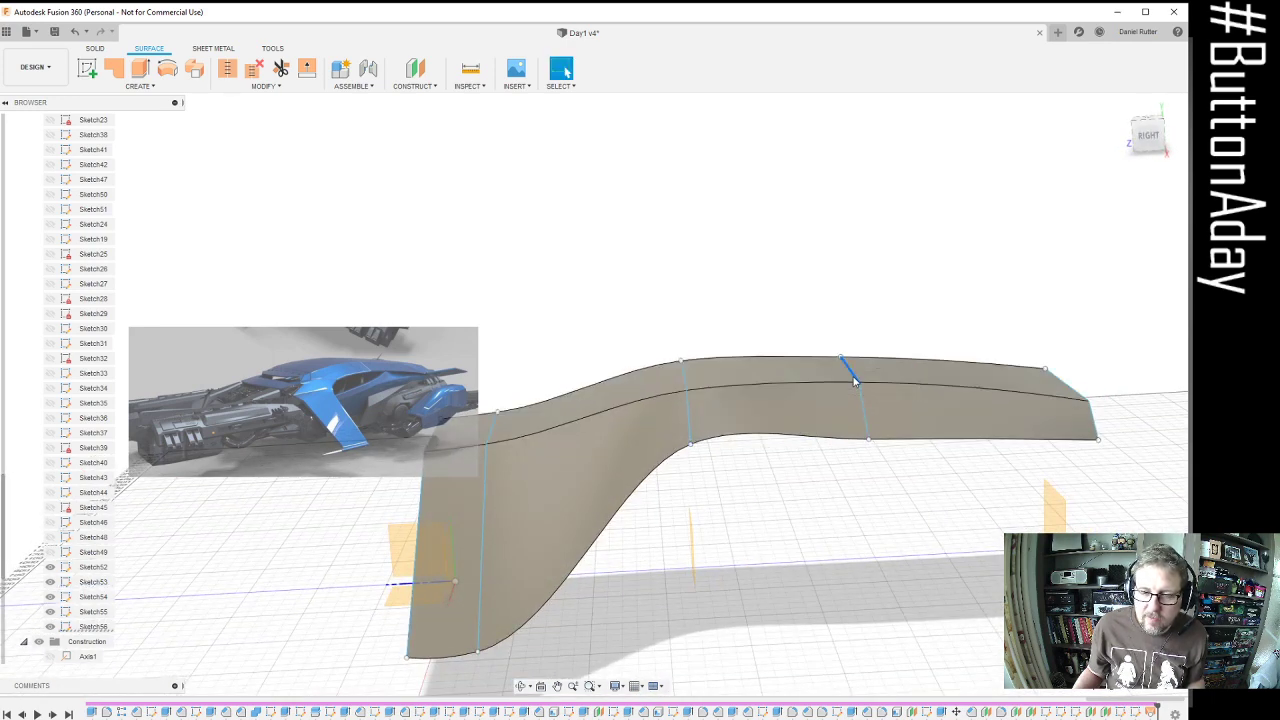
shift+middle_drag(668, 405, 680, 377)
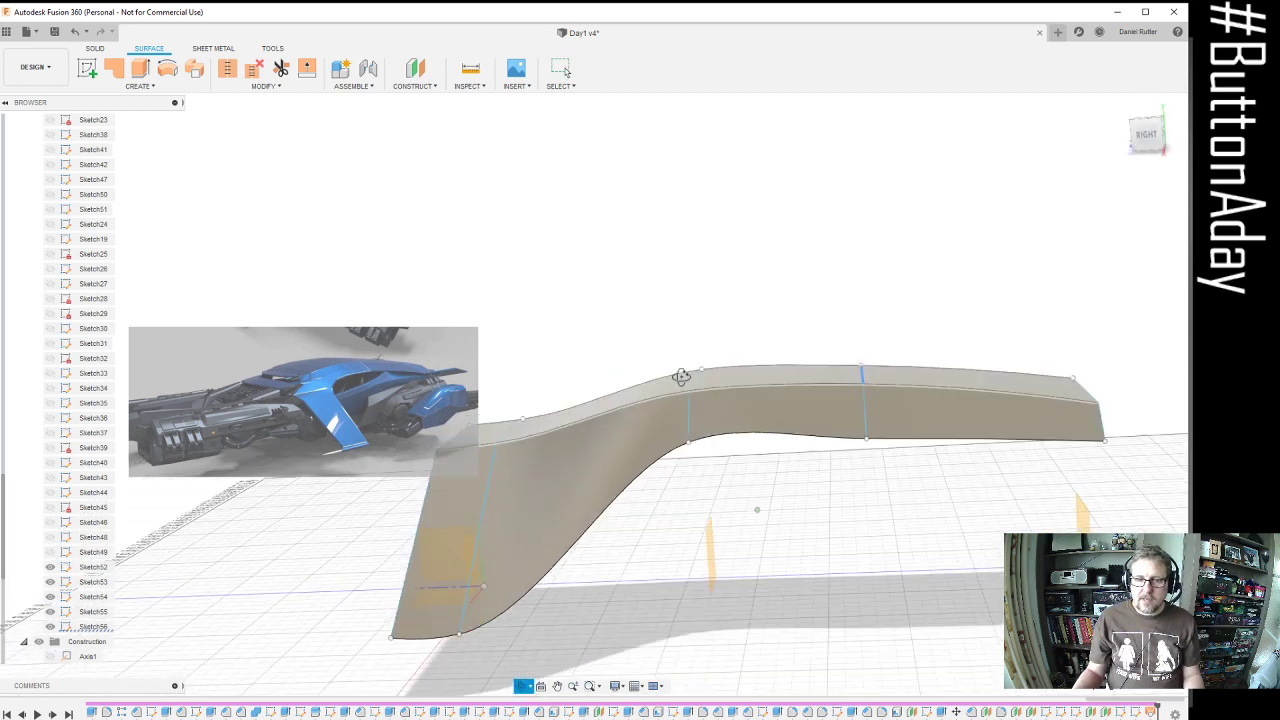
drag(861, 372, 862, 379)
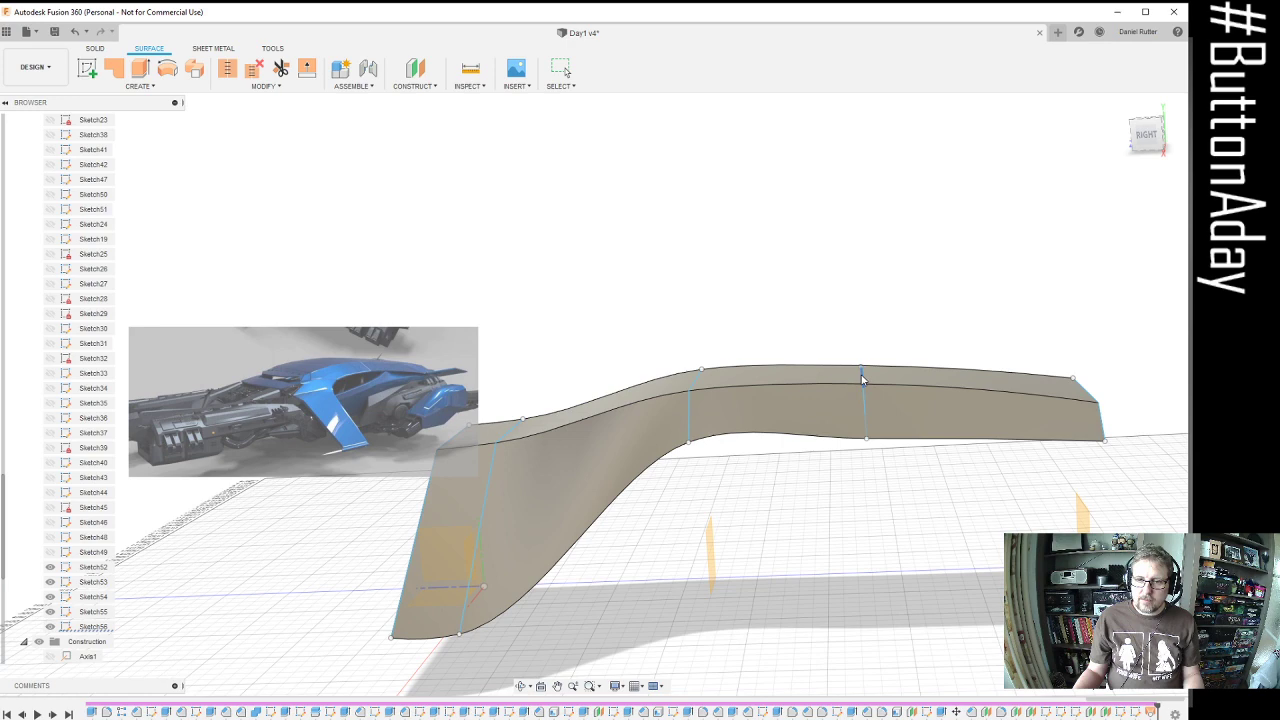
shift+middle_drag(862, 379, 819, 400)
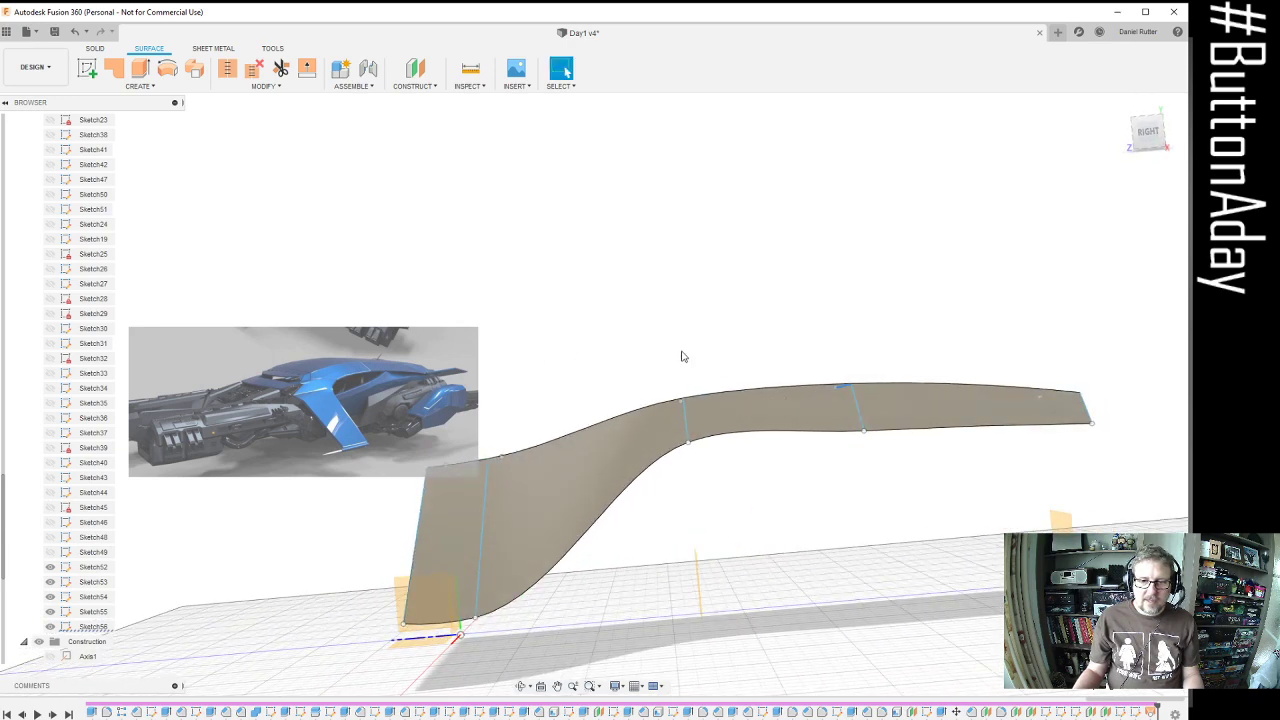
Reshape the loft's front by moving the upper line of the second profile (Sketch55), raising it into line with the neighbouring profiles
shift+middle_drag(547, 466, 737, 409)
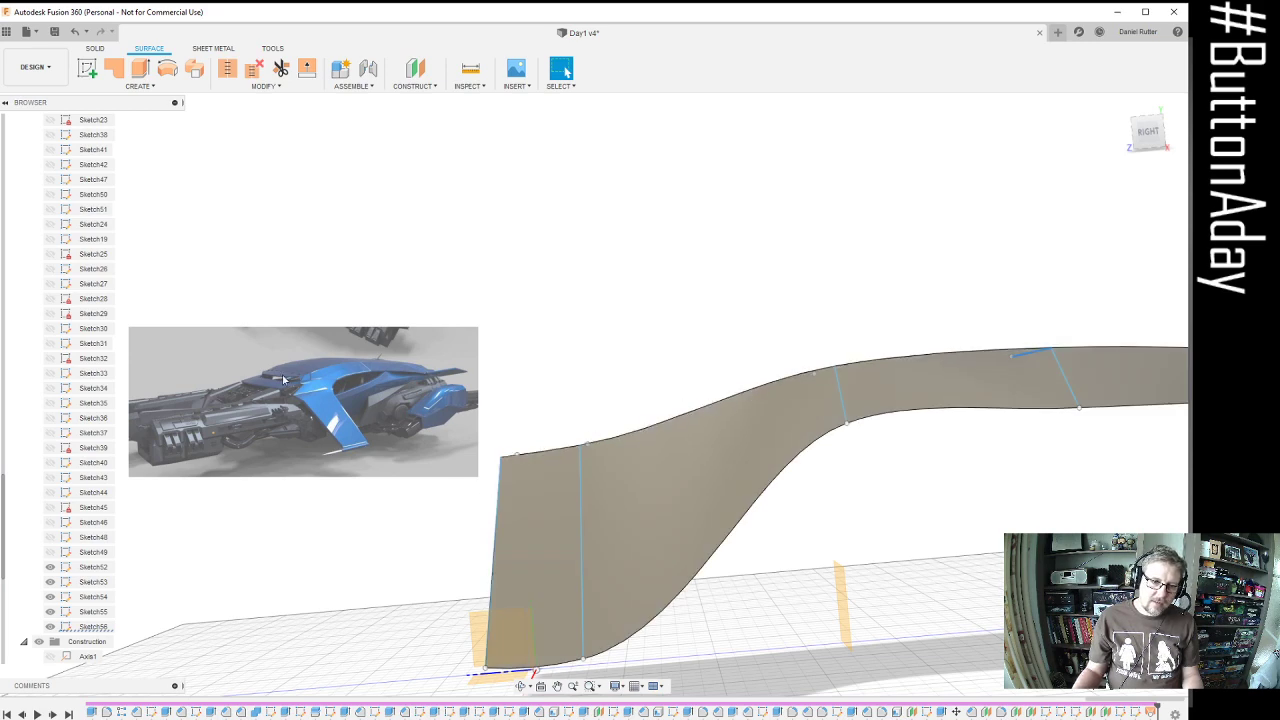
shift+middle_drag(800, 380, 700, 404)
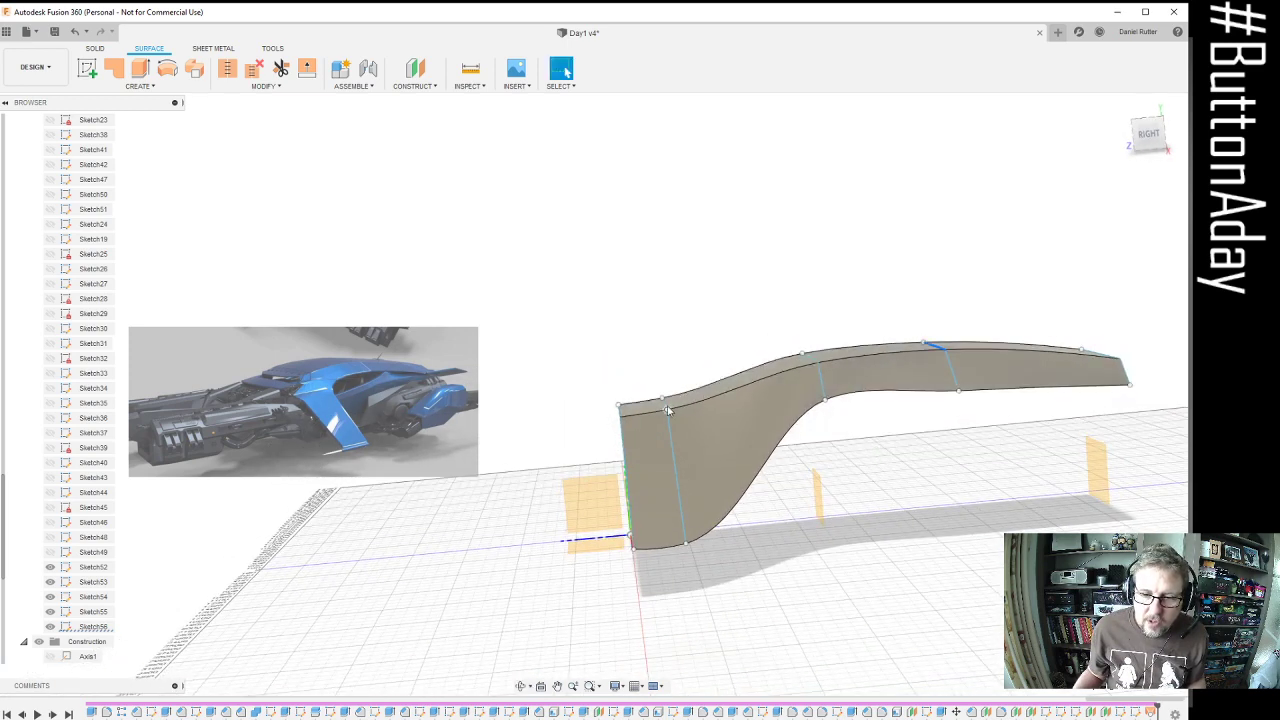
scroll(663, 405, up, 2)
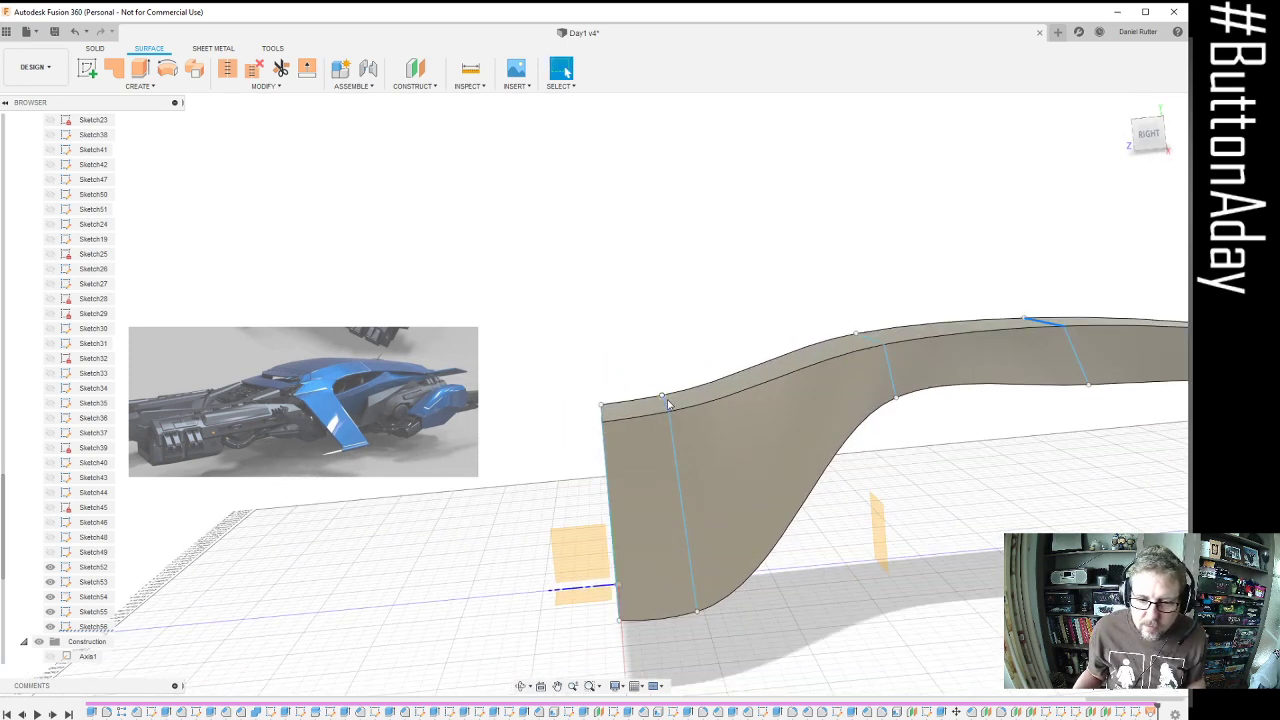
drag(666, 401, 662, 397)
mouse_move(668, 398)
shift+middle_down()
mouse_move(675, 438)
mouse_move(703, 429)
mouse_move(730, 493)
mouse_move(678, 452)
mouse_move(723, 437)
mouse_move(703, 491)
shift+middle_up()
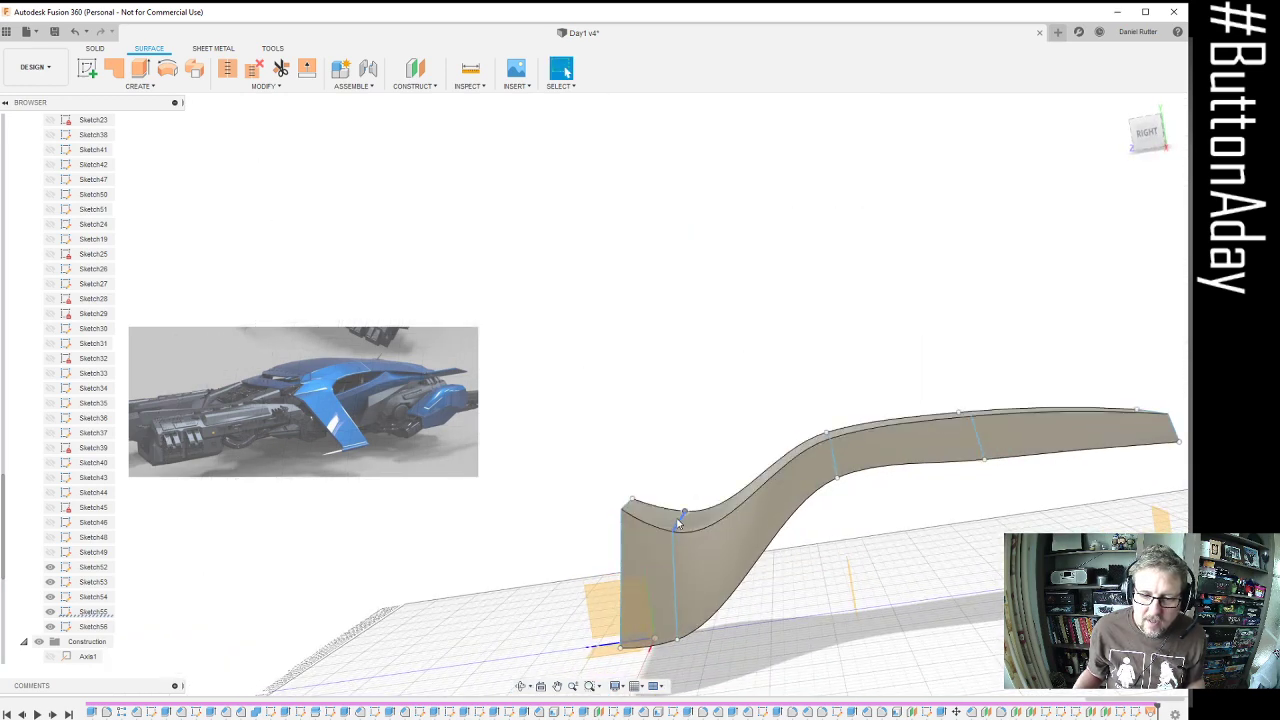
drag(678, 523, 677, 484)
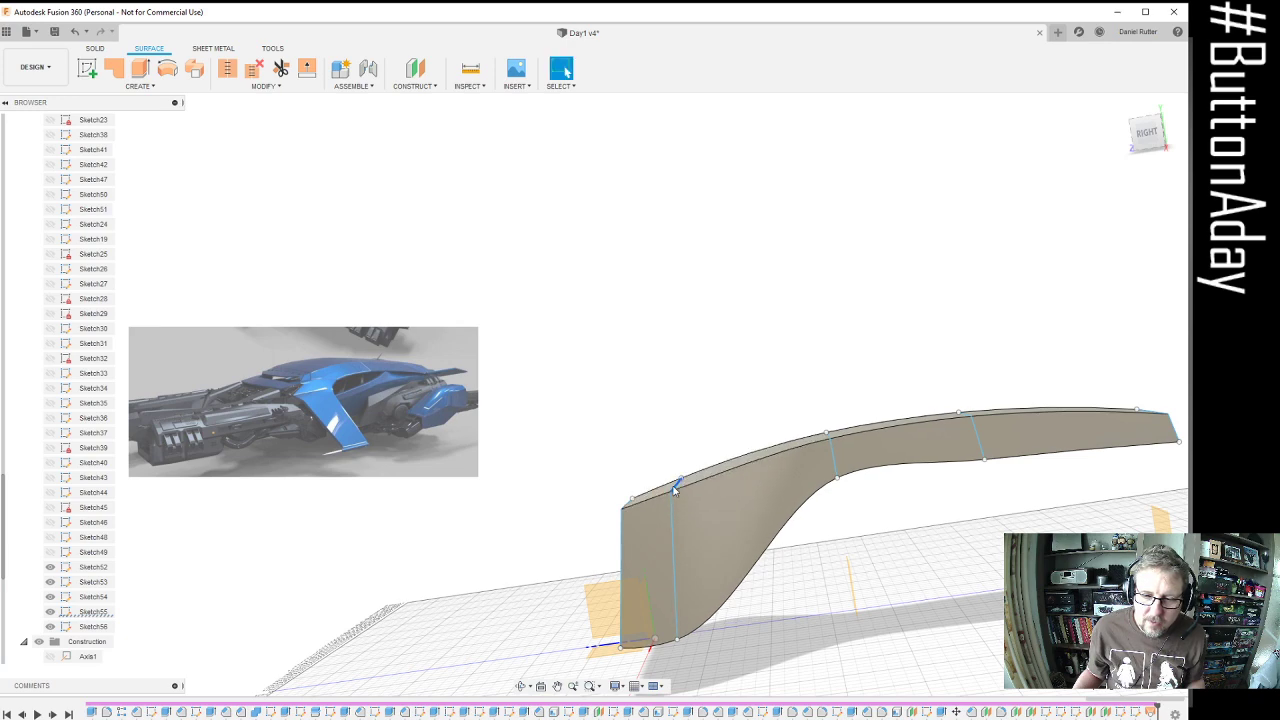
shift+middle_drag(729, 473, 912, 444)
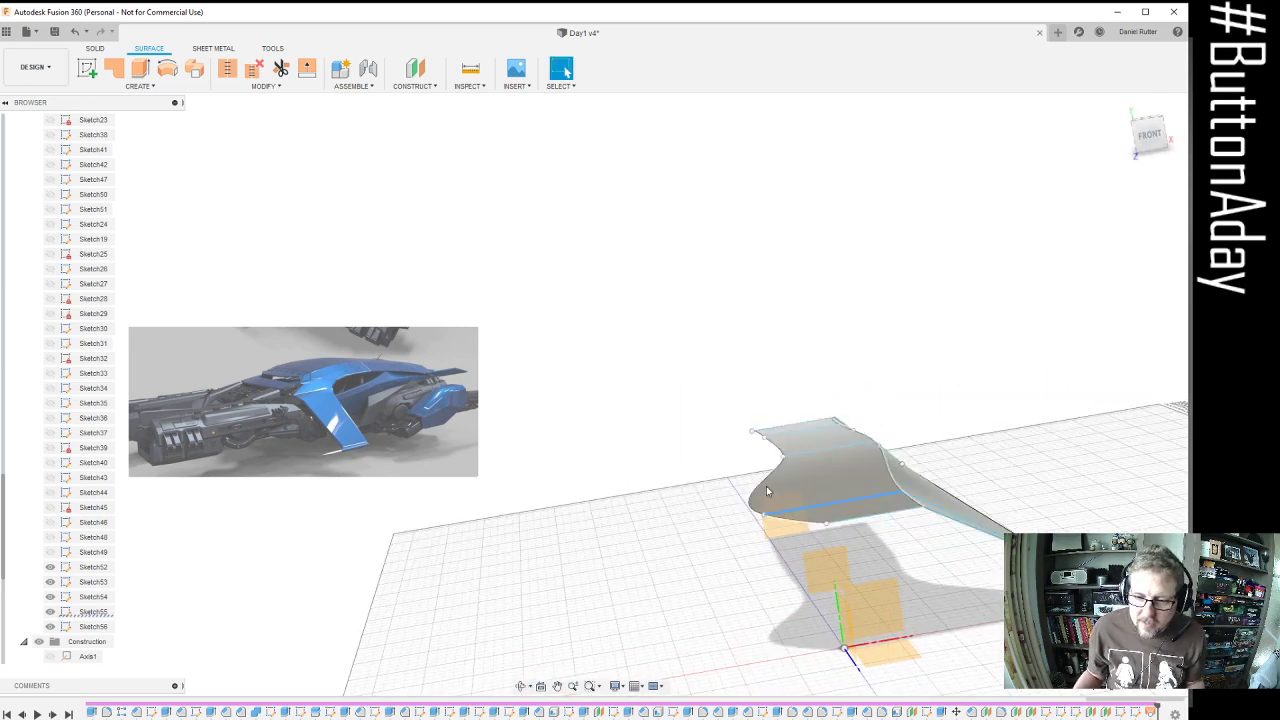
shift+middle_drag(752, 440, 762, 655)
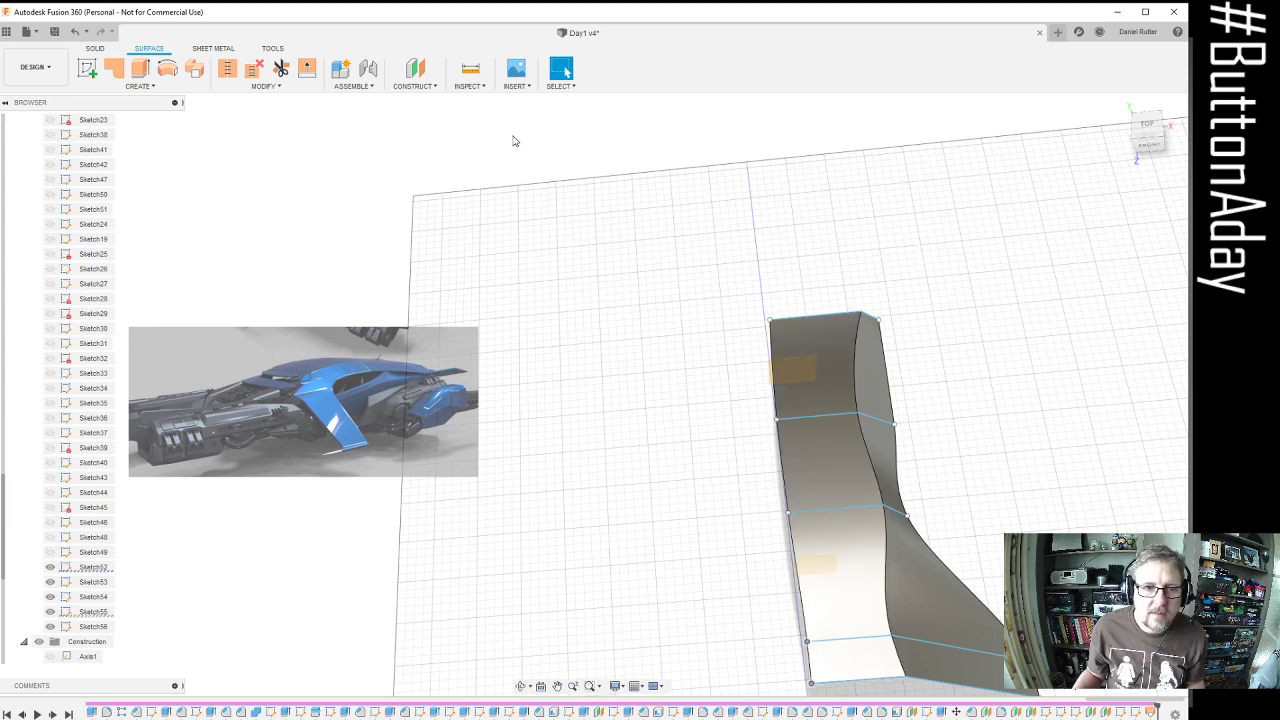
Move the corner points of the rear three profile sketches sideways to straighten the crease line along the loft
shift+middle_drag(728, 409, 712, 372)
scroll(870, 427, up, 2)
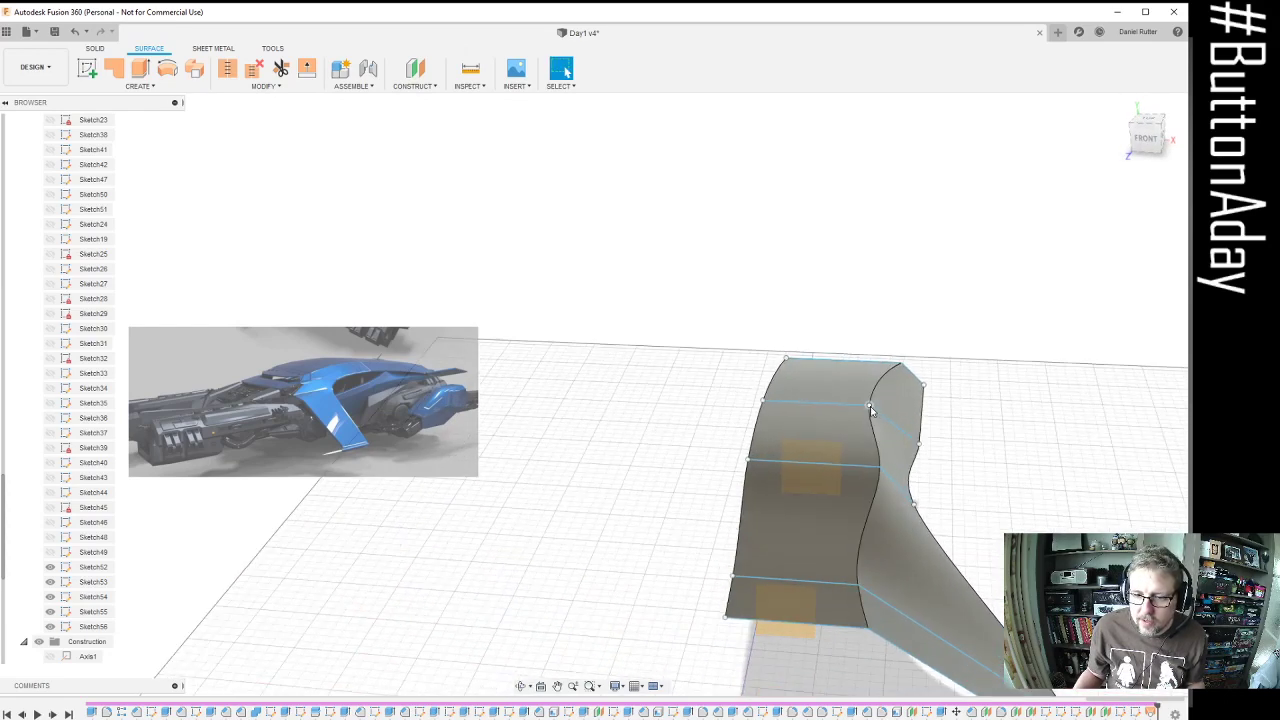
drag(870, 406, 880, 412)
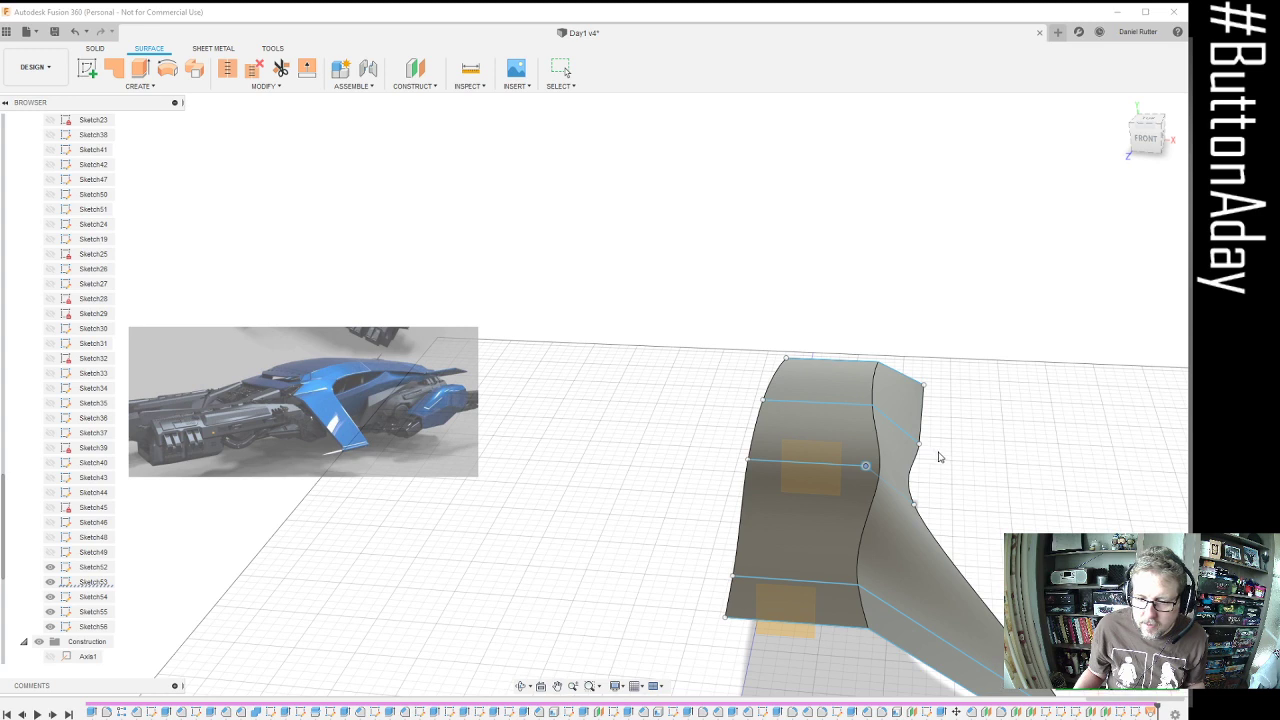
click(866, 630)
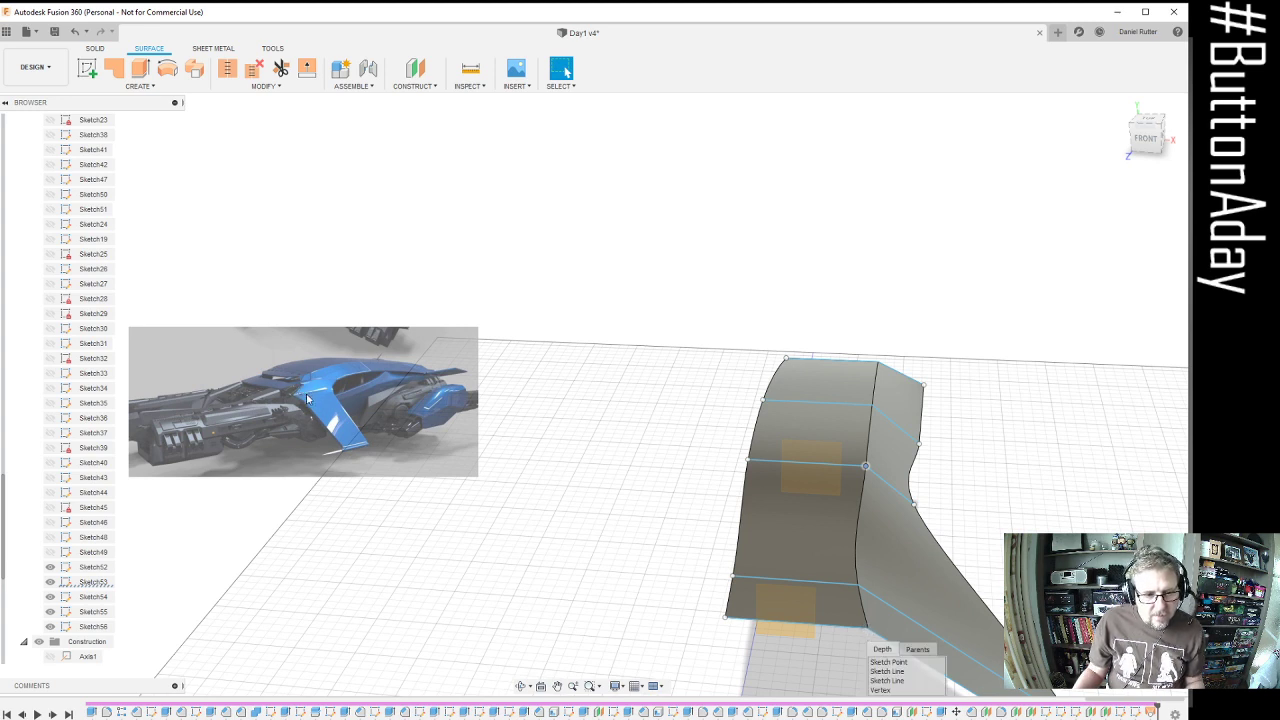
Shift the reference image to show the blue vehicle from above and study its side panel, dismissing any save prompts
drag(346, 357, 353, 451)
key(ctrl+s)
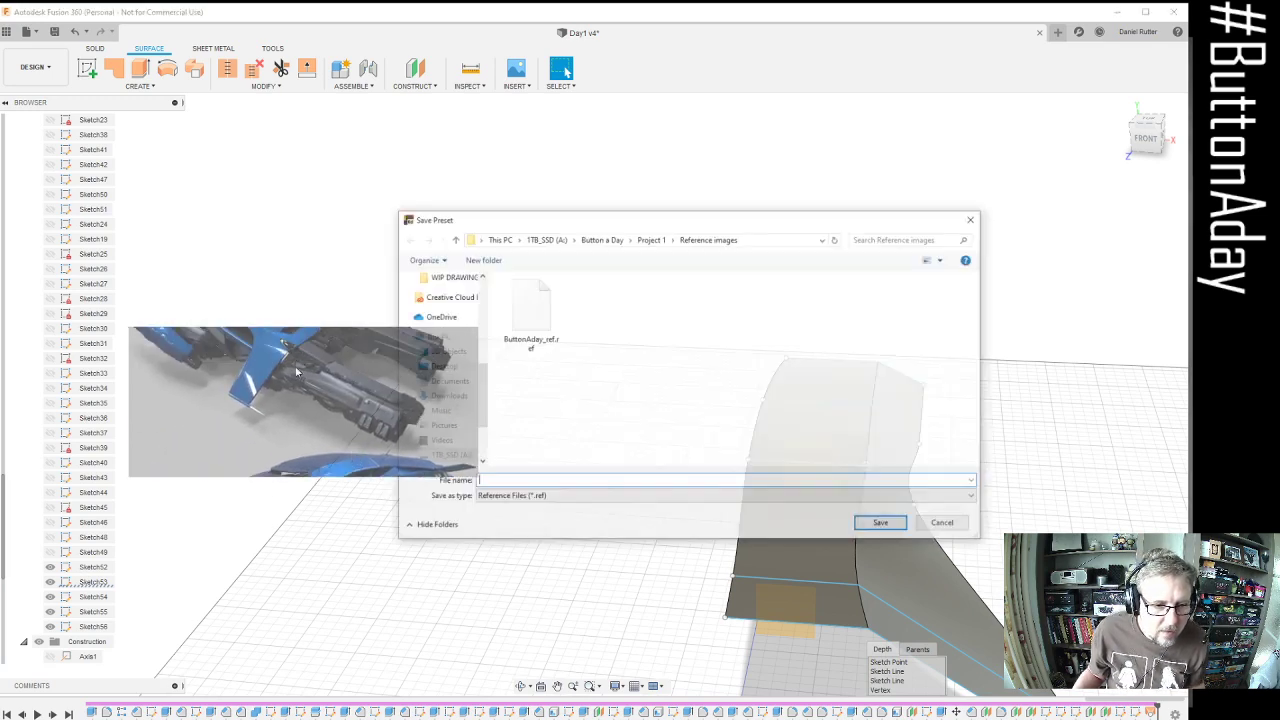
click(972, 218)
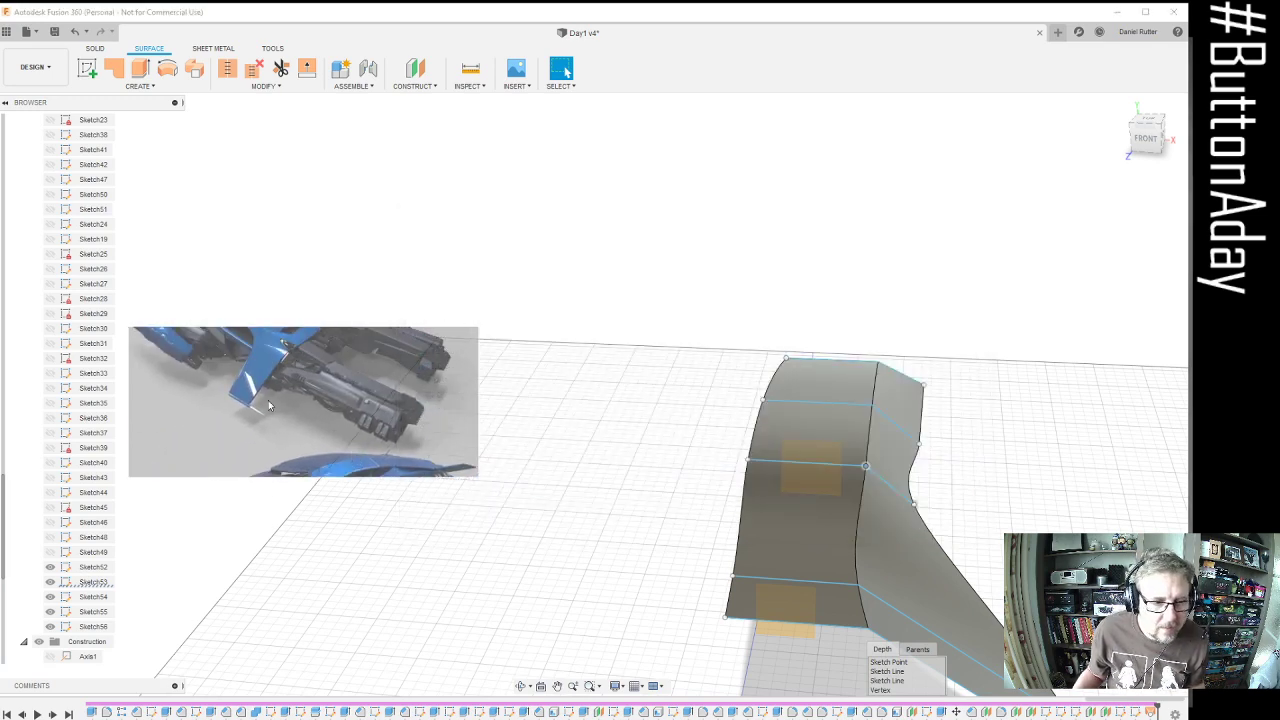
drag(268, 400, 275, 457)
key(ctrl+s)
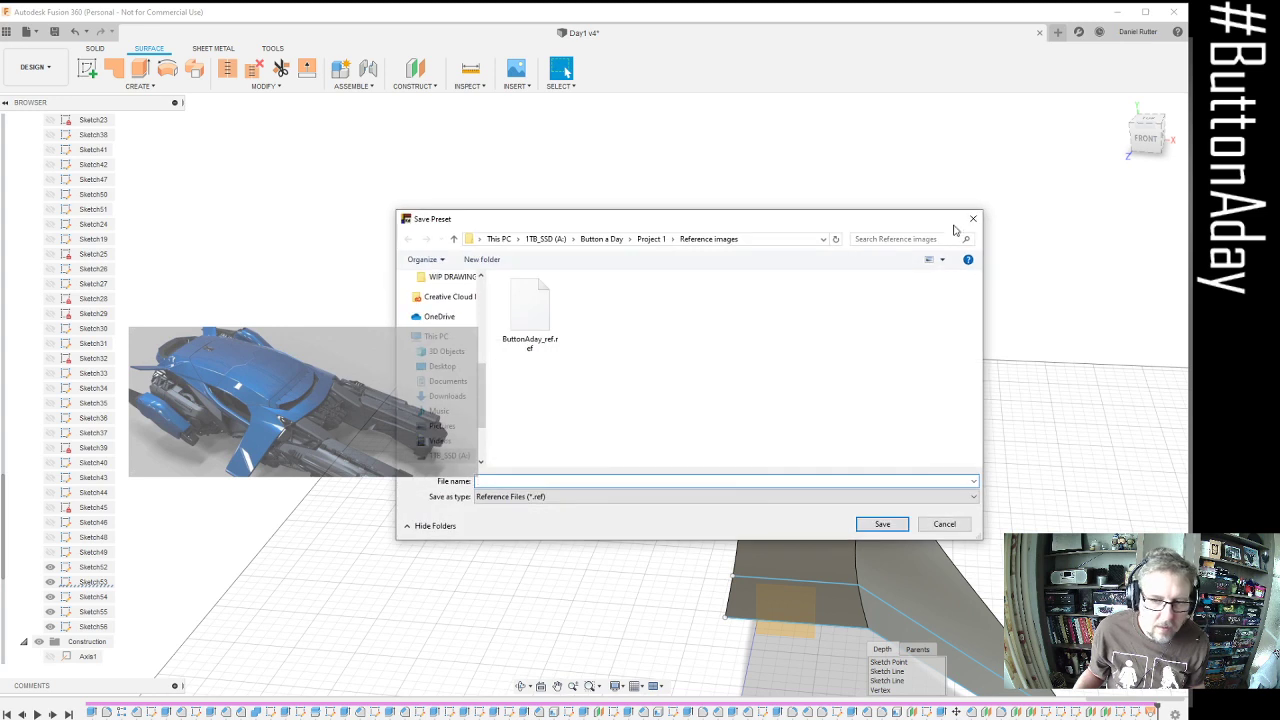
click(972, 218)
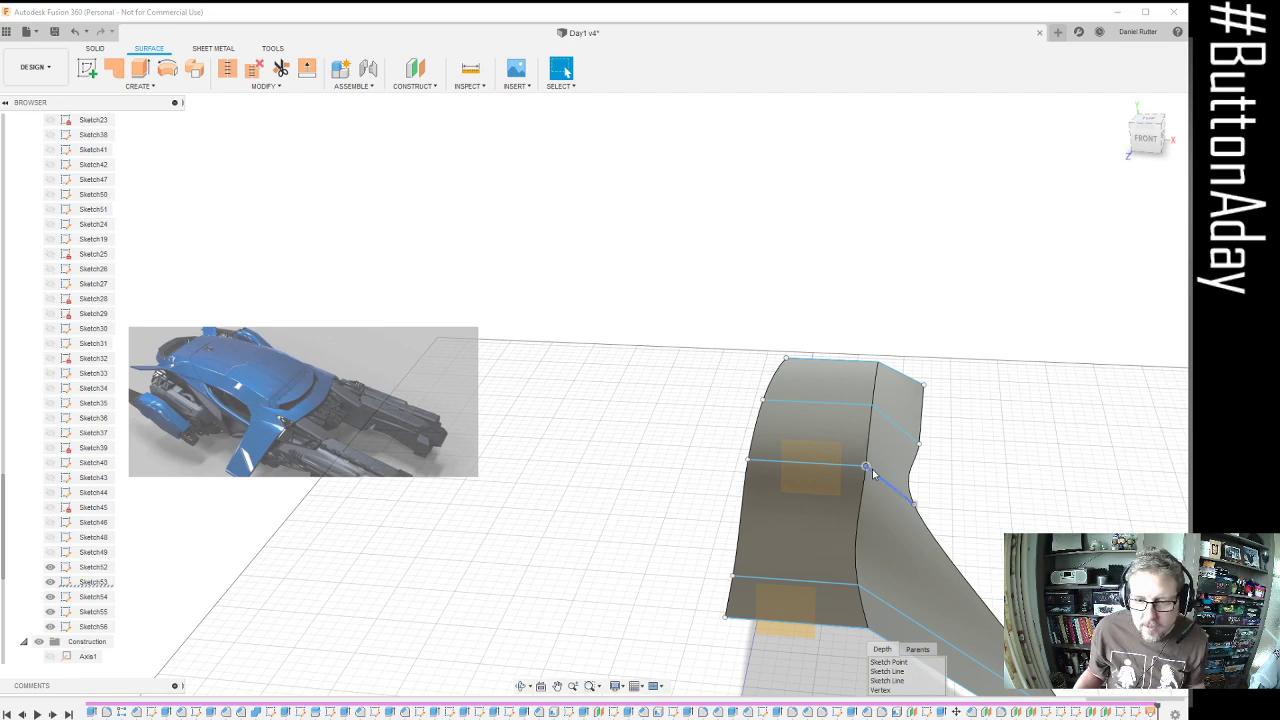
Move the corner point of the second profile (Sketch55) slightly outward to smooth the crease at the loft's front
shift+middle_drag(866, 467, 796, 605)
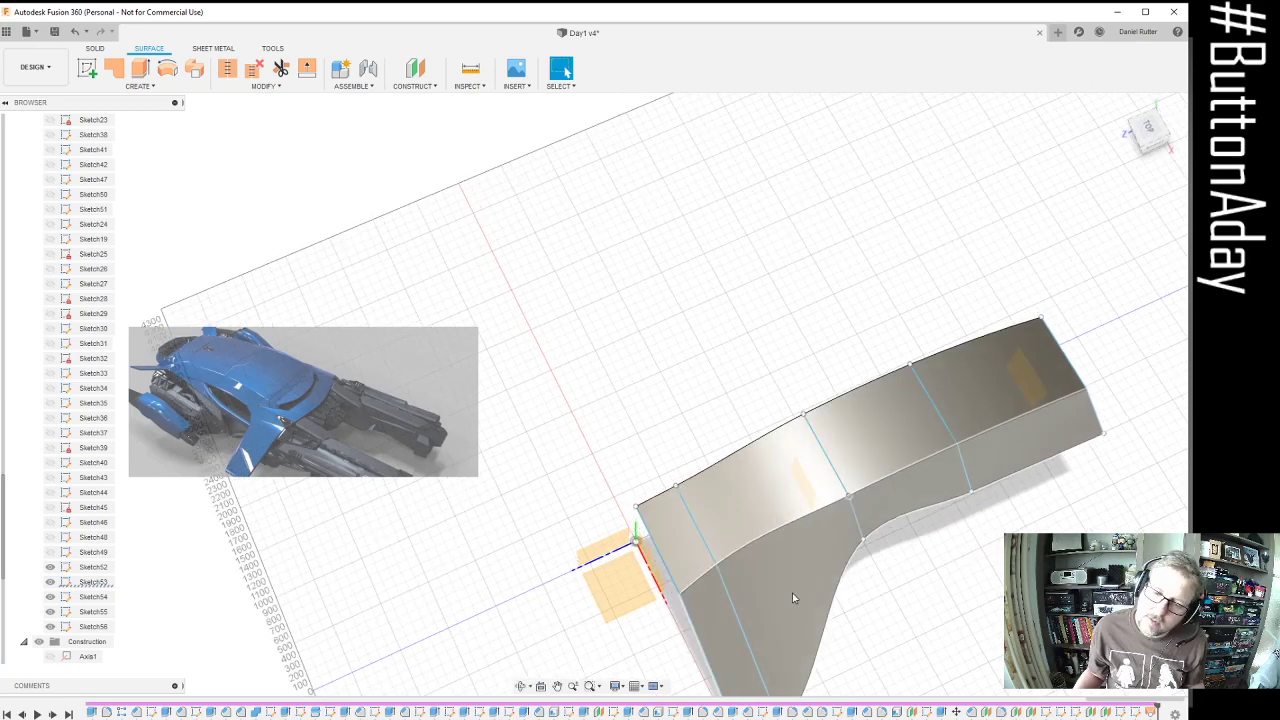
scroll(718, 568, up, 2)
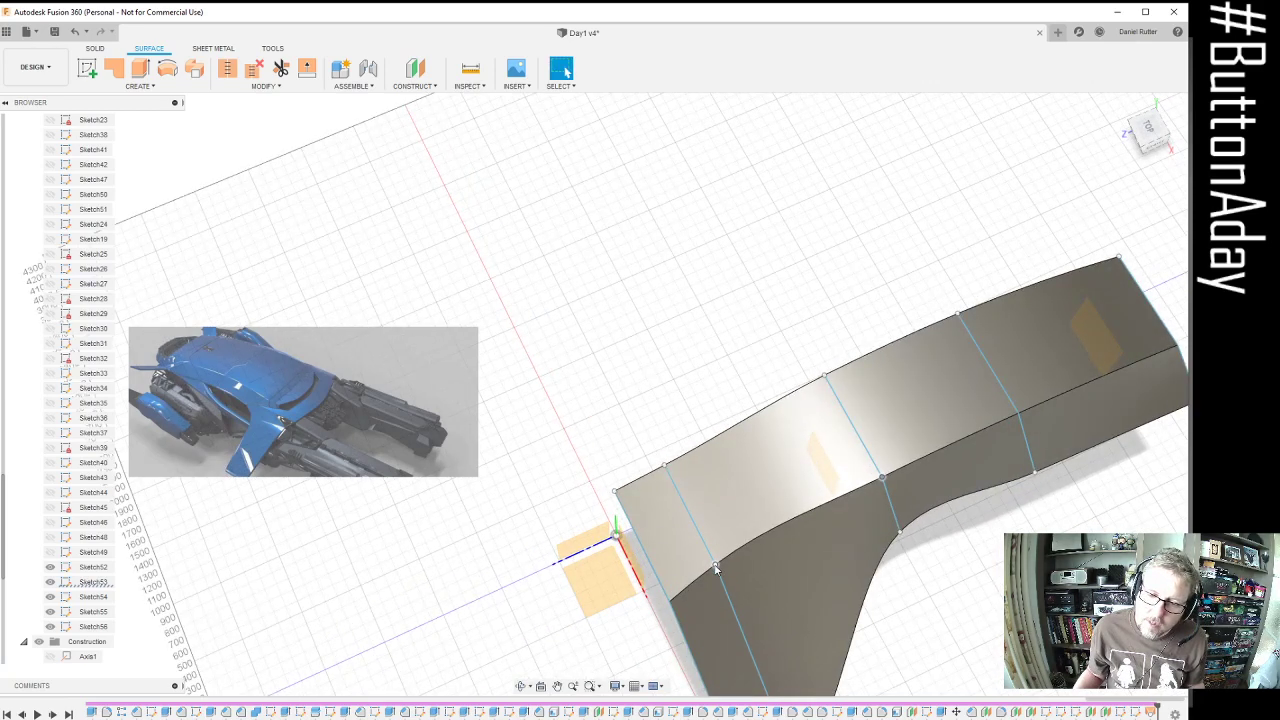
drag(715, 567, 721, 577)
shift+middle_drag(721, 577, 760, 493)
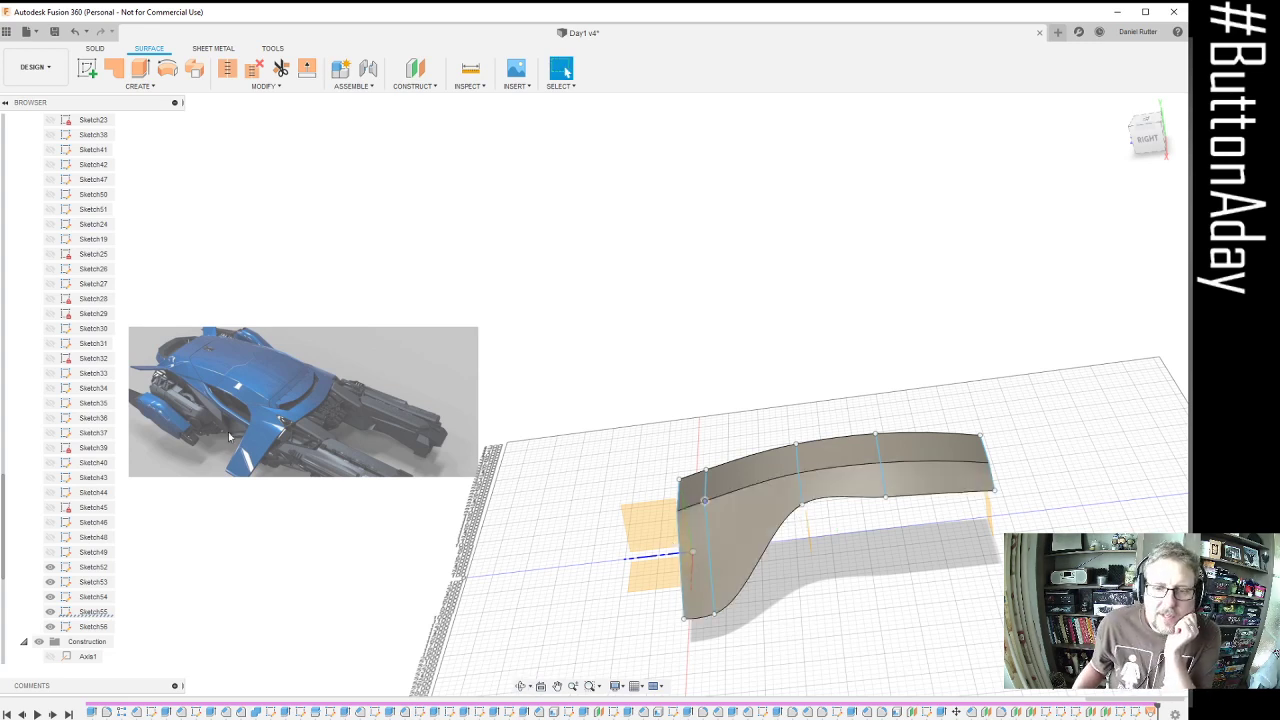
Increase the offset of the second profile's construction plane, shifting that profile farther from the loft's front edge
shift+middle_drag(712, 537, 705, 502)
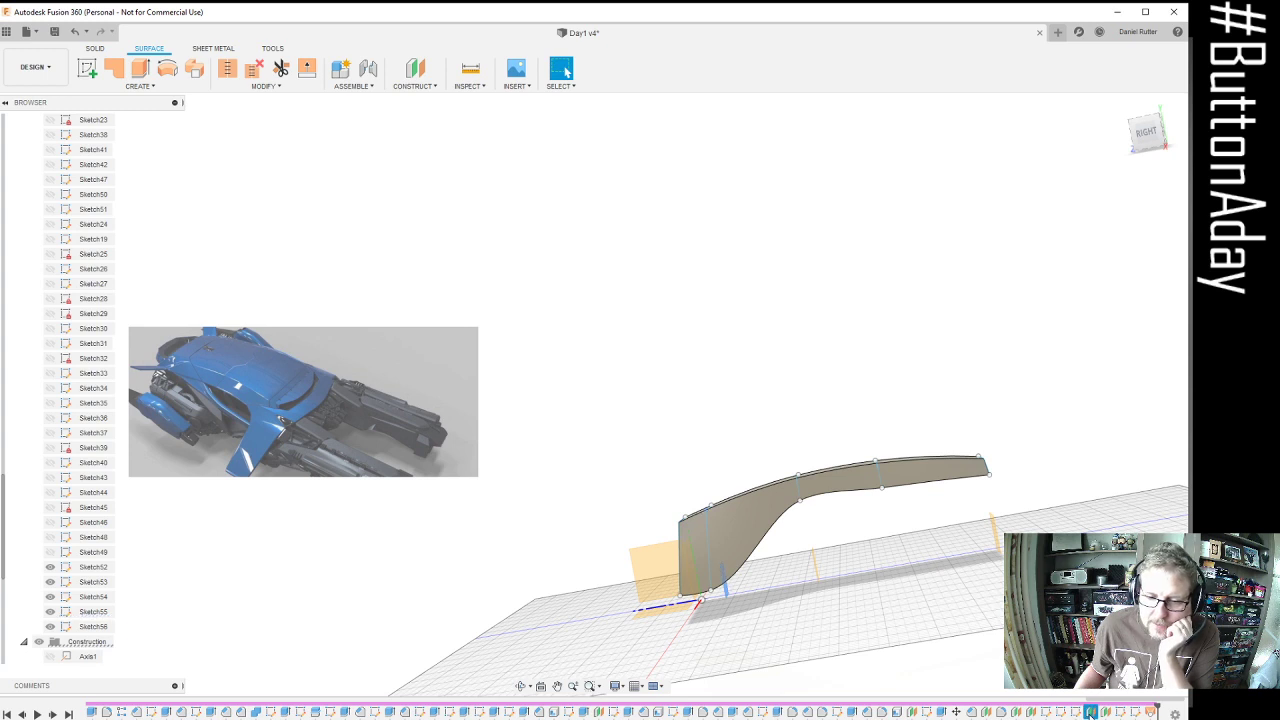
right_click(1090, 712)
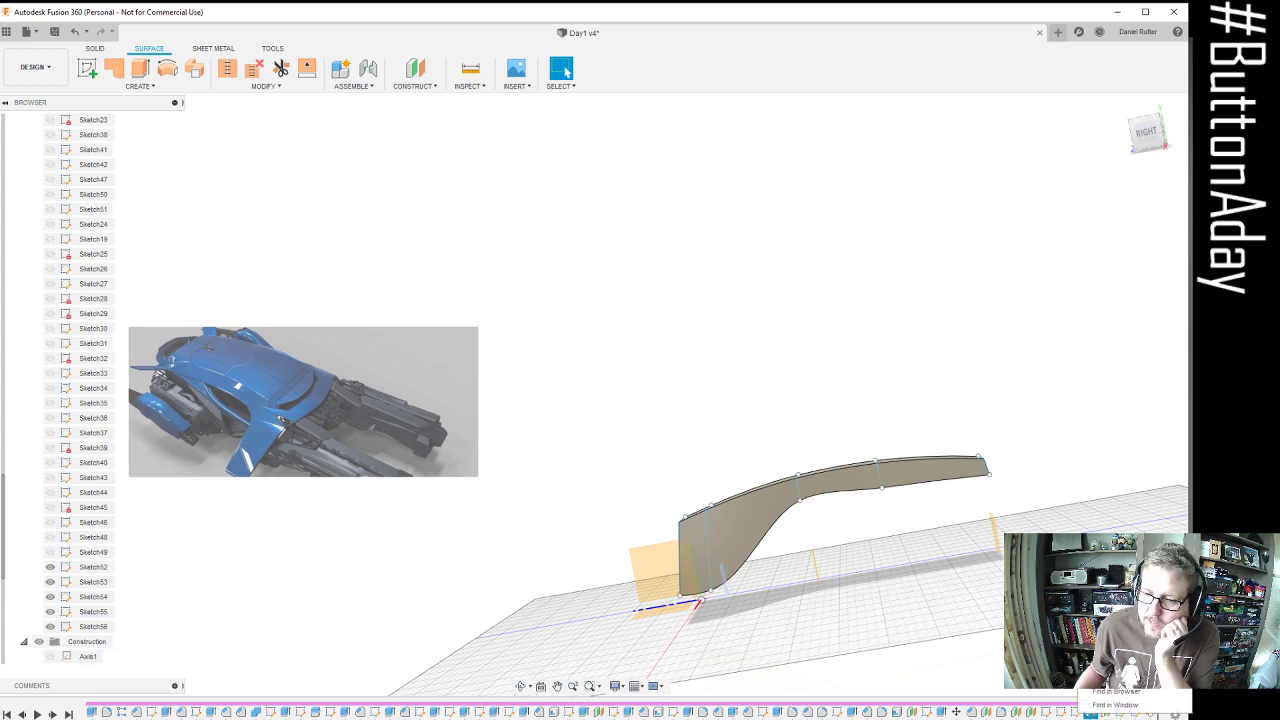
double_click(1090, 712)
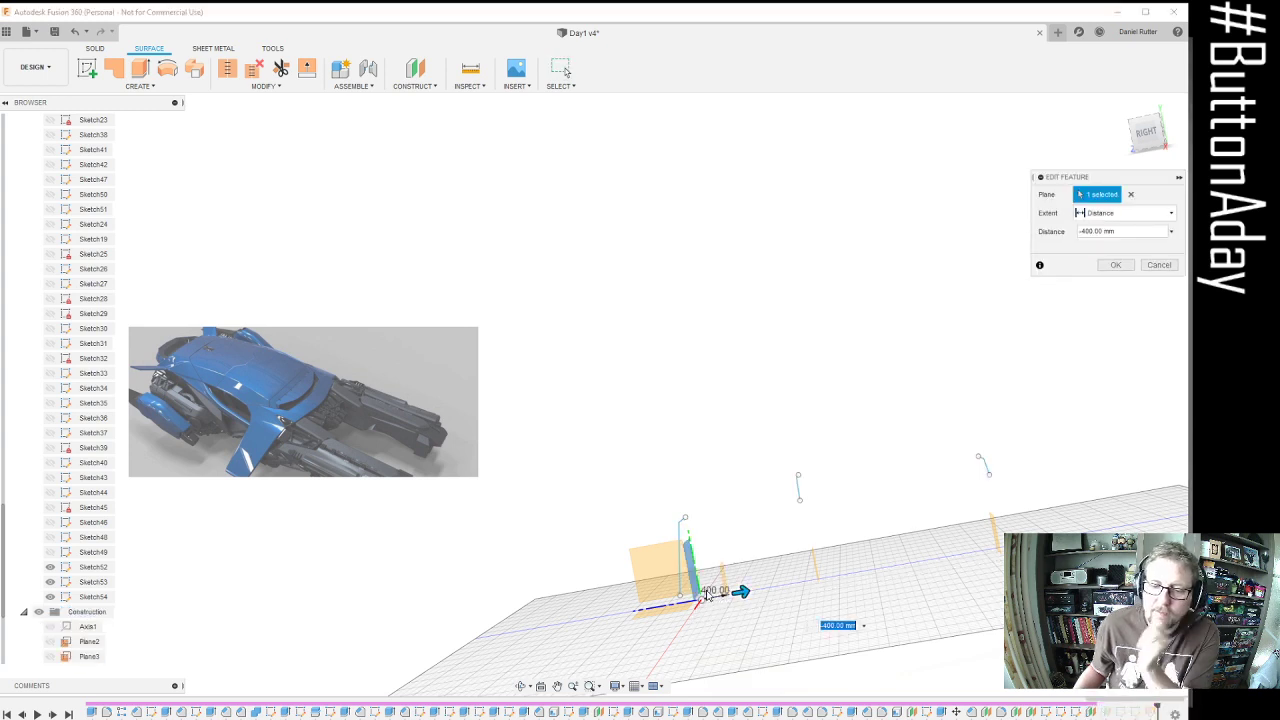
drag(740, 591, 768, 597)
click(1116, 265)
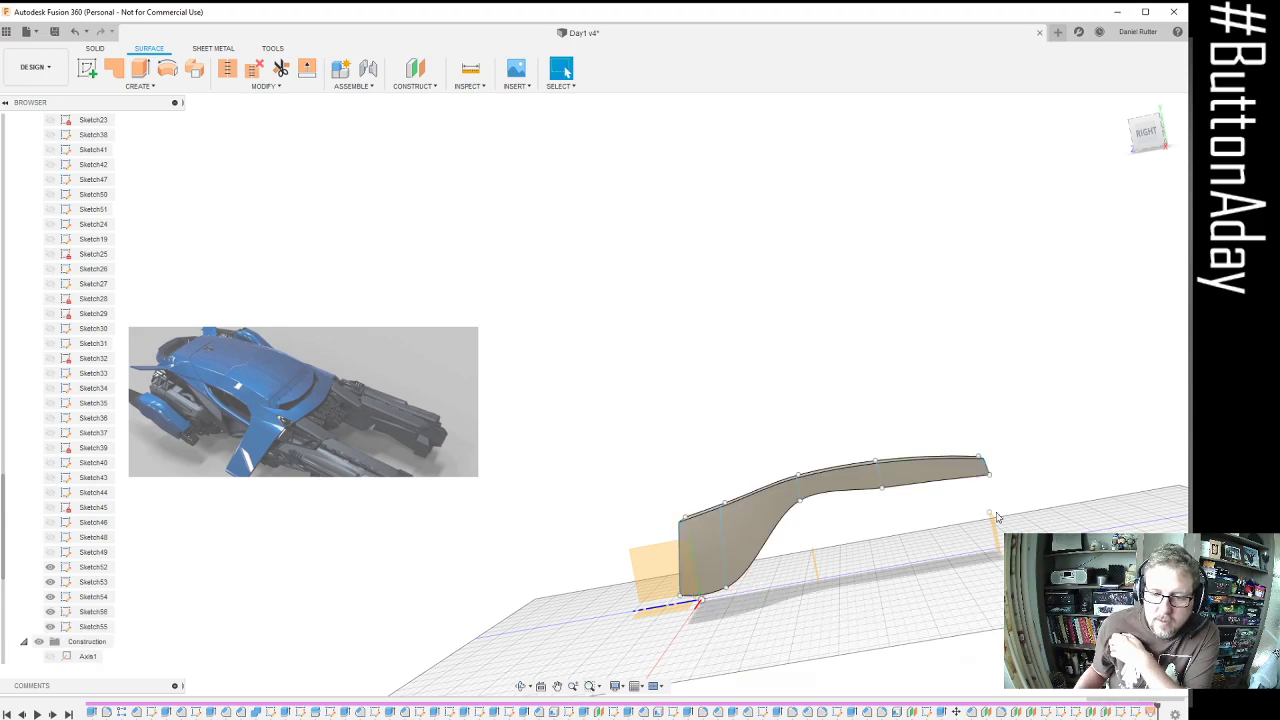
shift+middle_drag(791, 568, 826, 573)
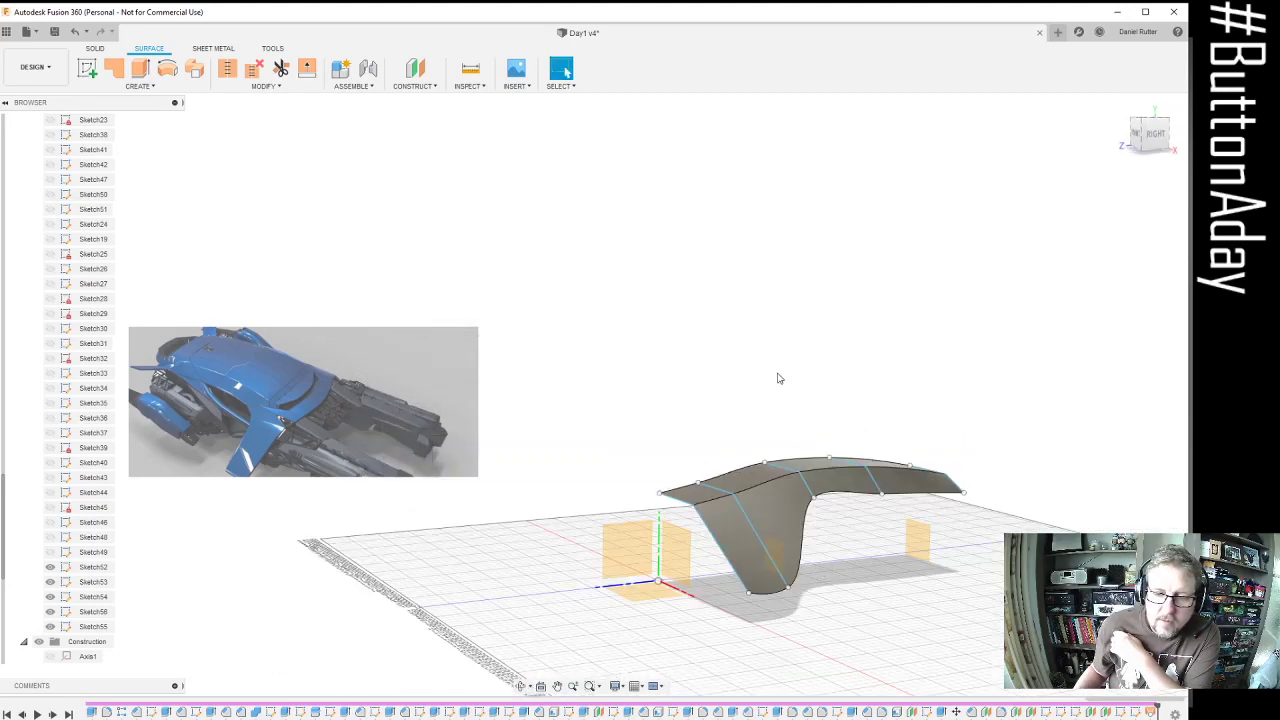
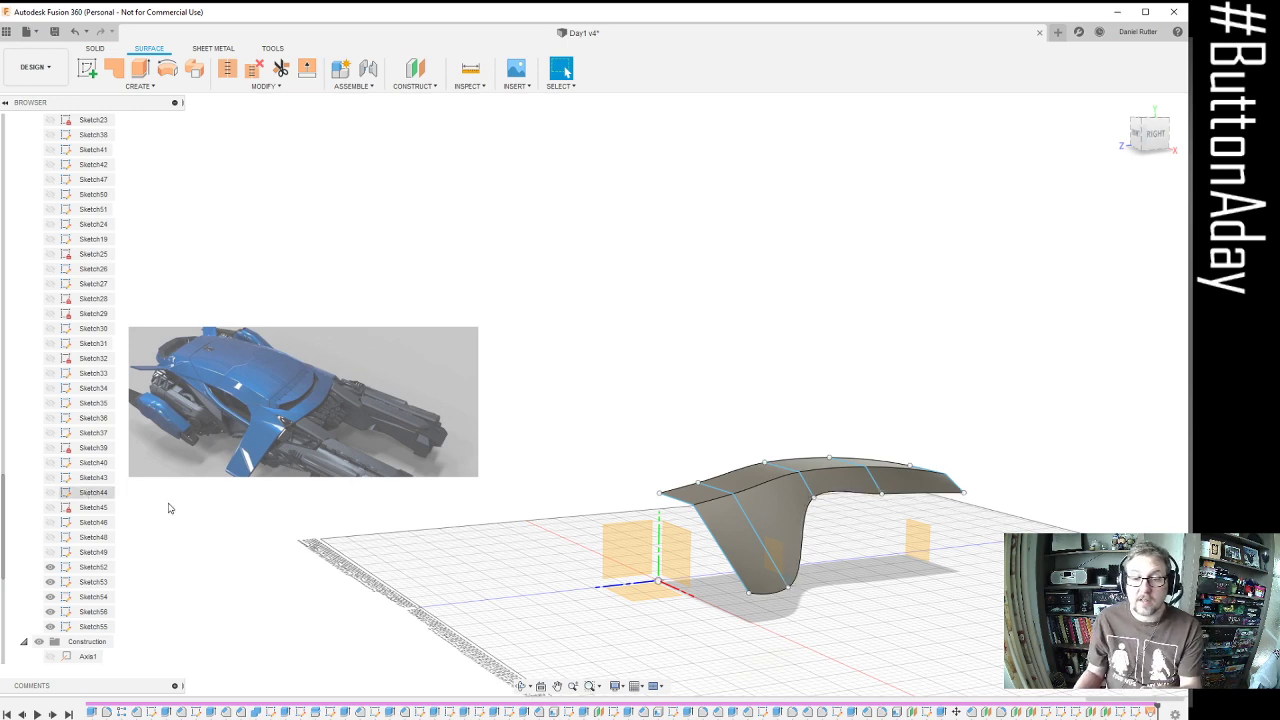
Roll the timeline back to before the lofted surface and start a new sketch on the vertical origin plane facing the right view
shift+middle_drag(622, 590, 755, 572)
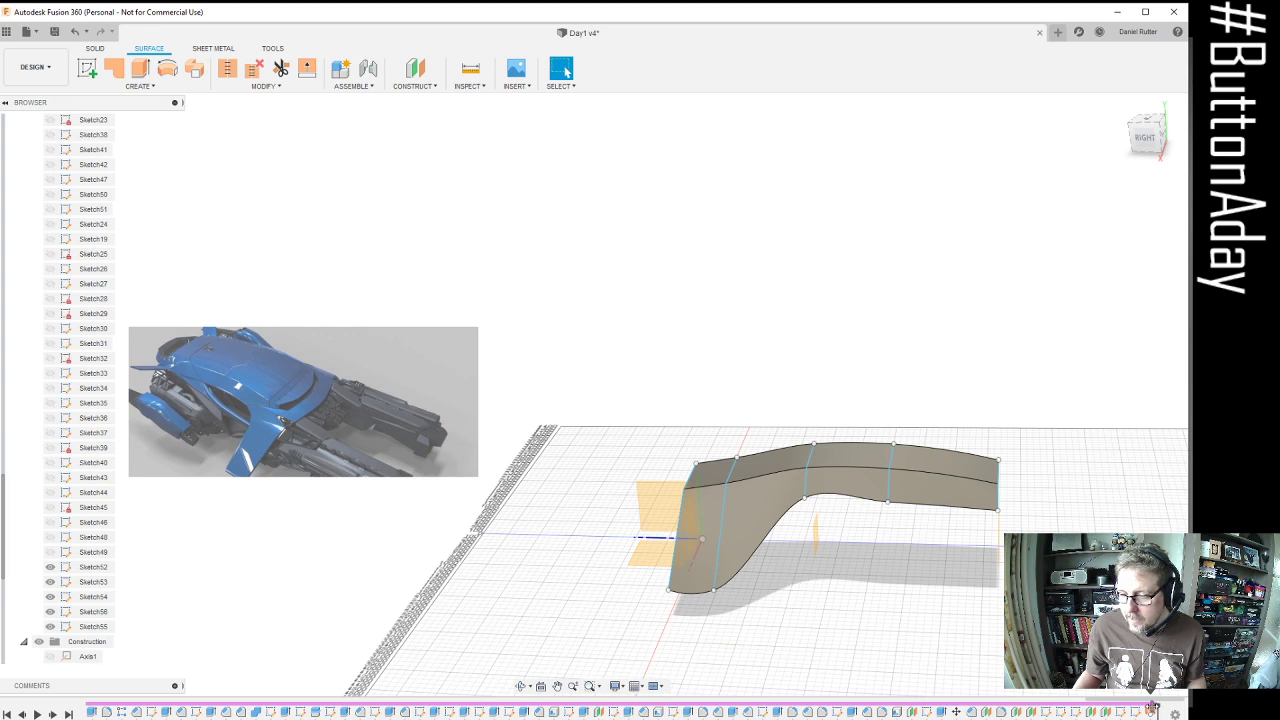
drag(1140, 704, 1144, 704)
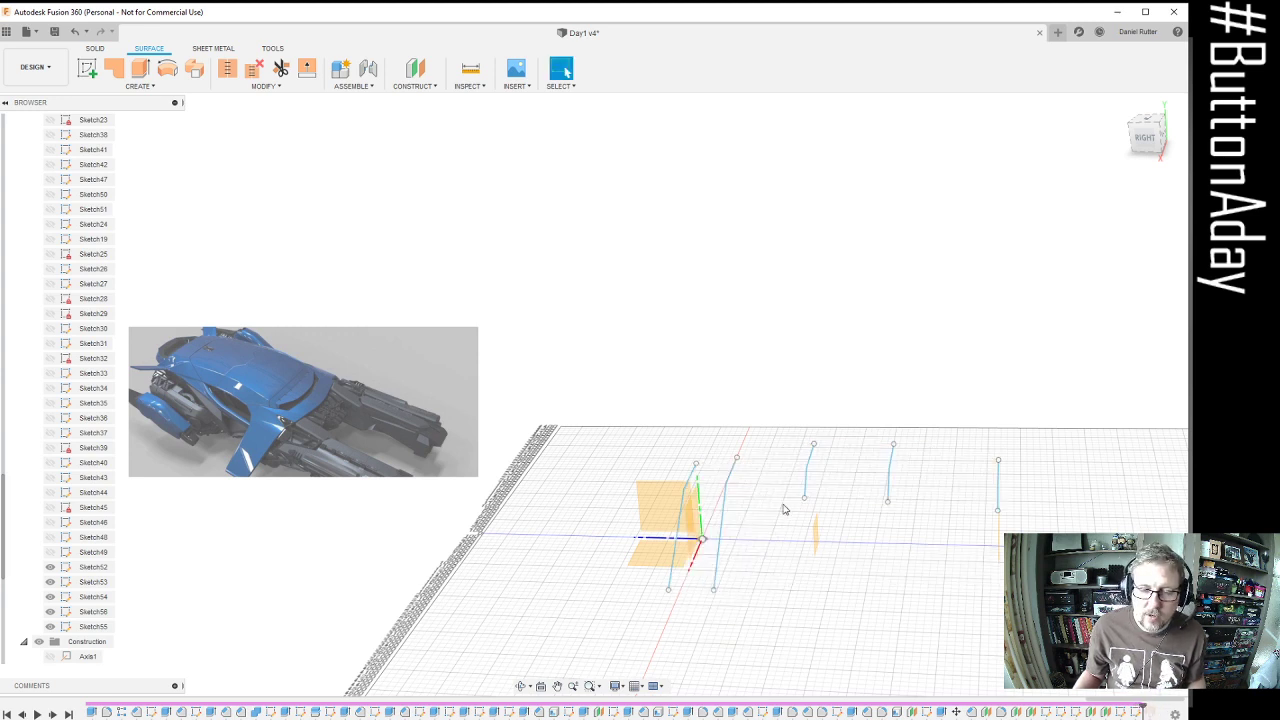
click(89, 72)
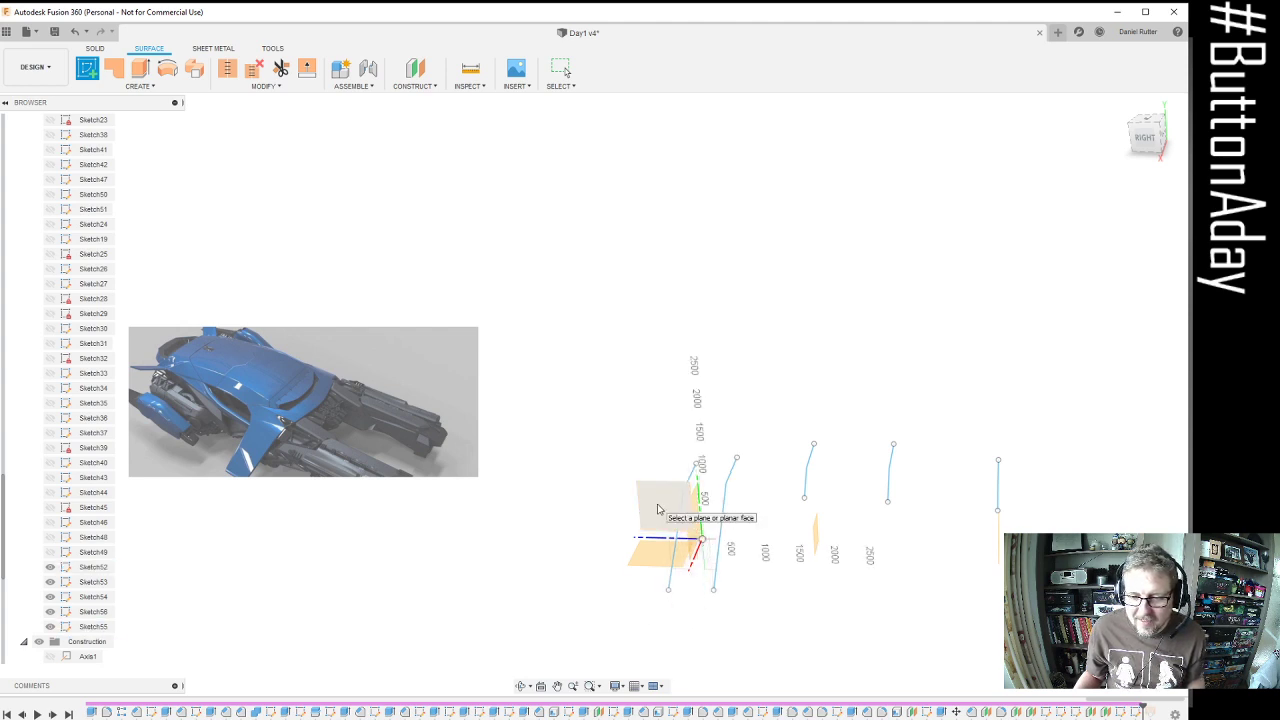
click(657, 510)
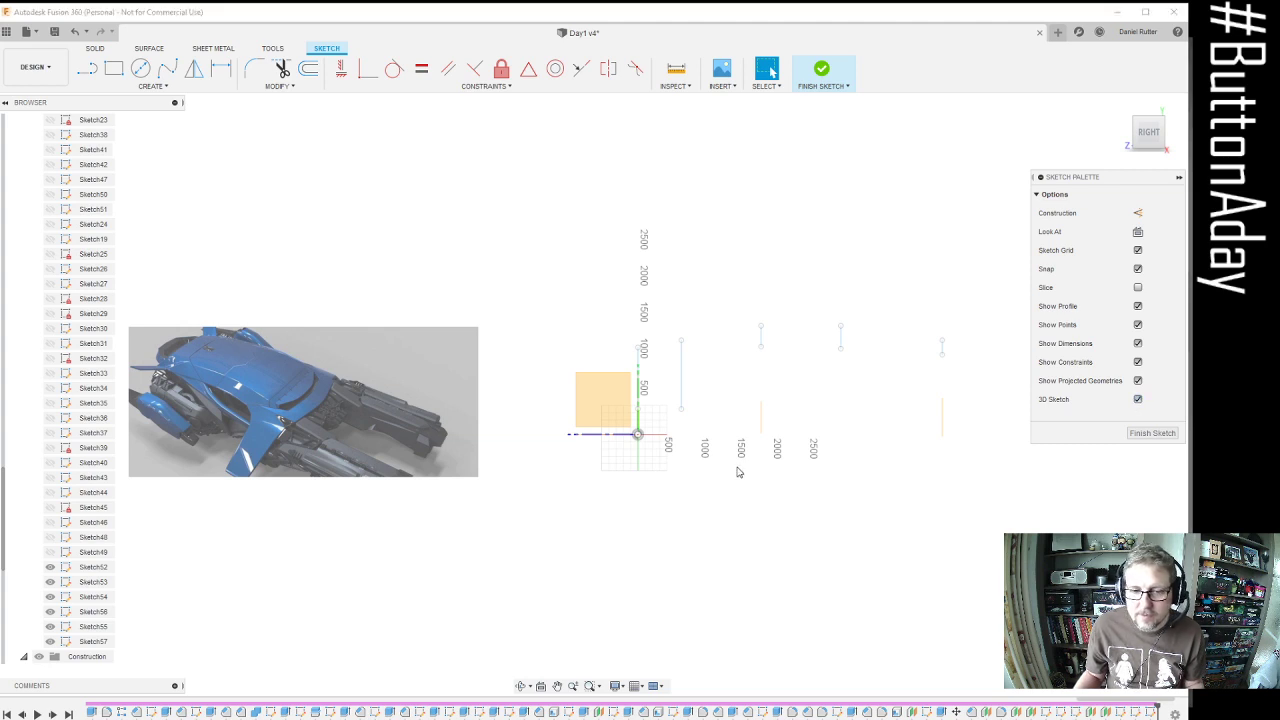
mouse_move(738, 472)
shift+middle_down()
mouse_move(680, 457)
mouse_move(731, 529)
shift+middle_up()
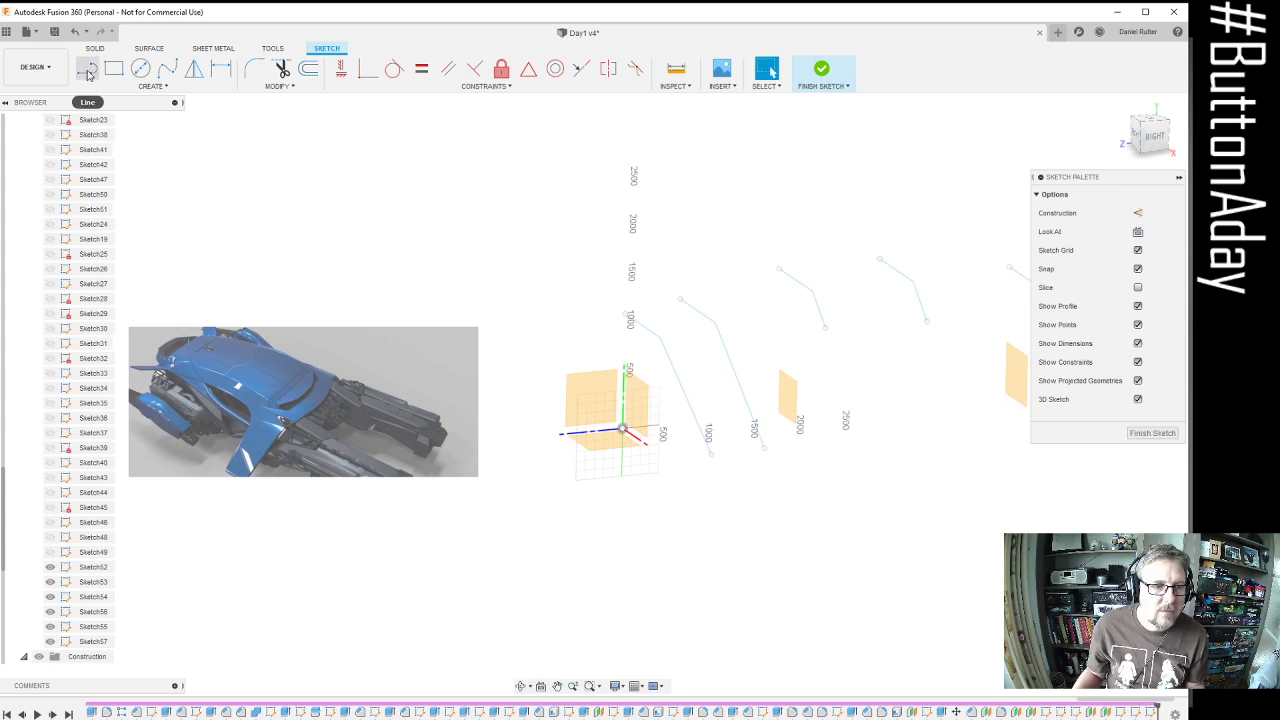
click(168, 68)
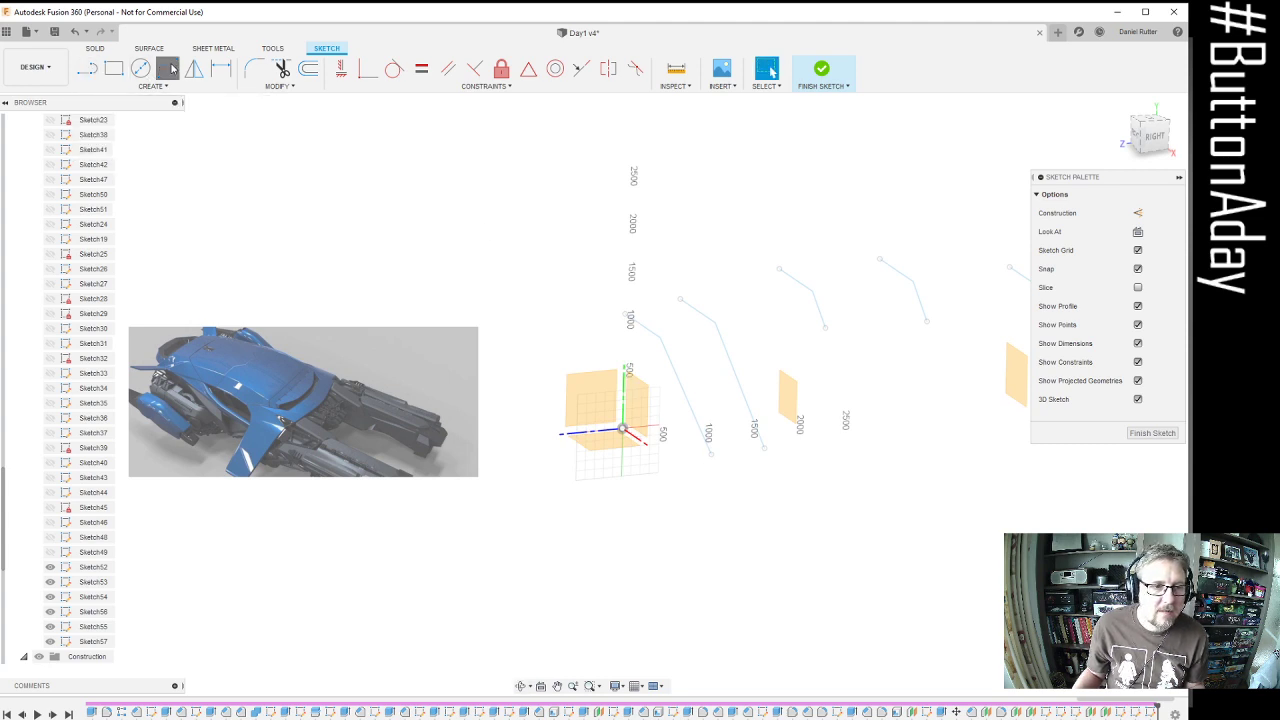
click(713, 455)
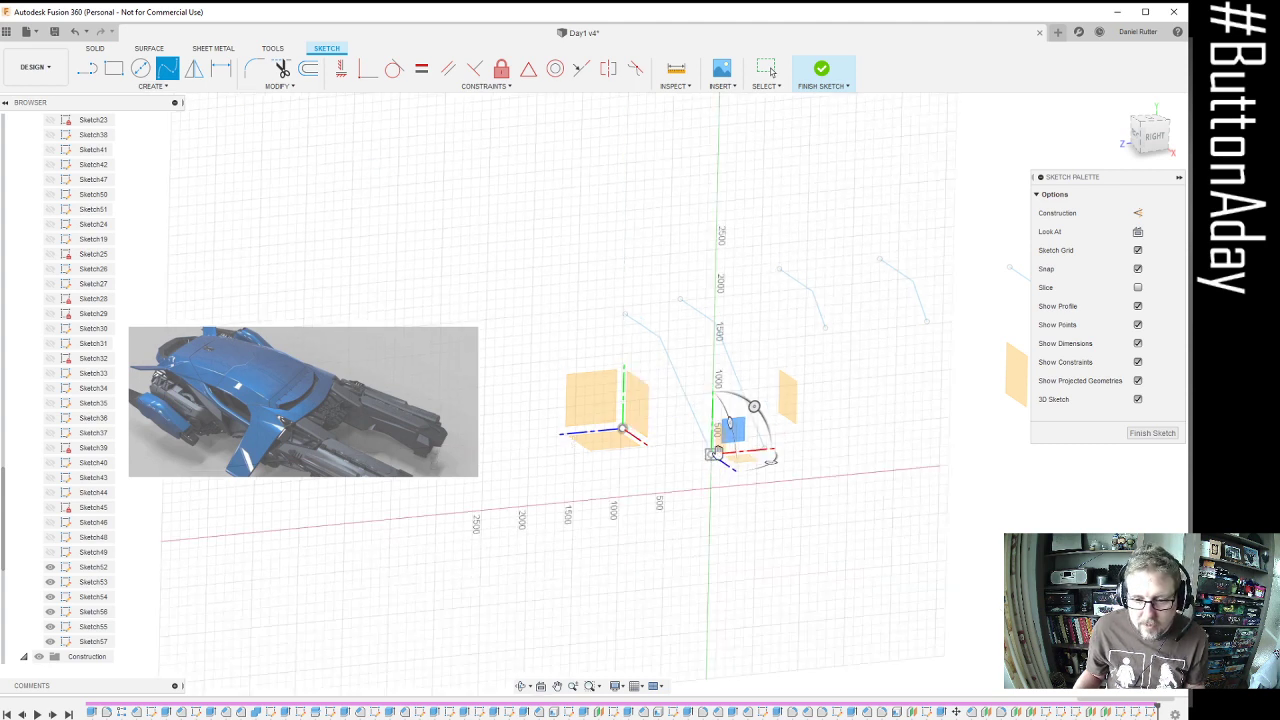
click(768, 452)
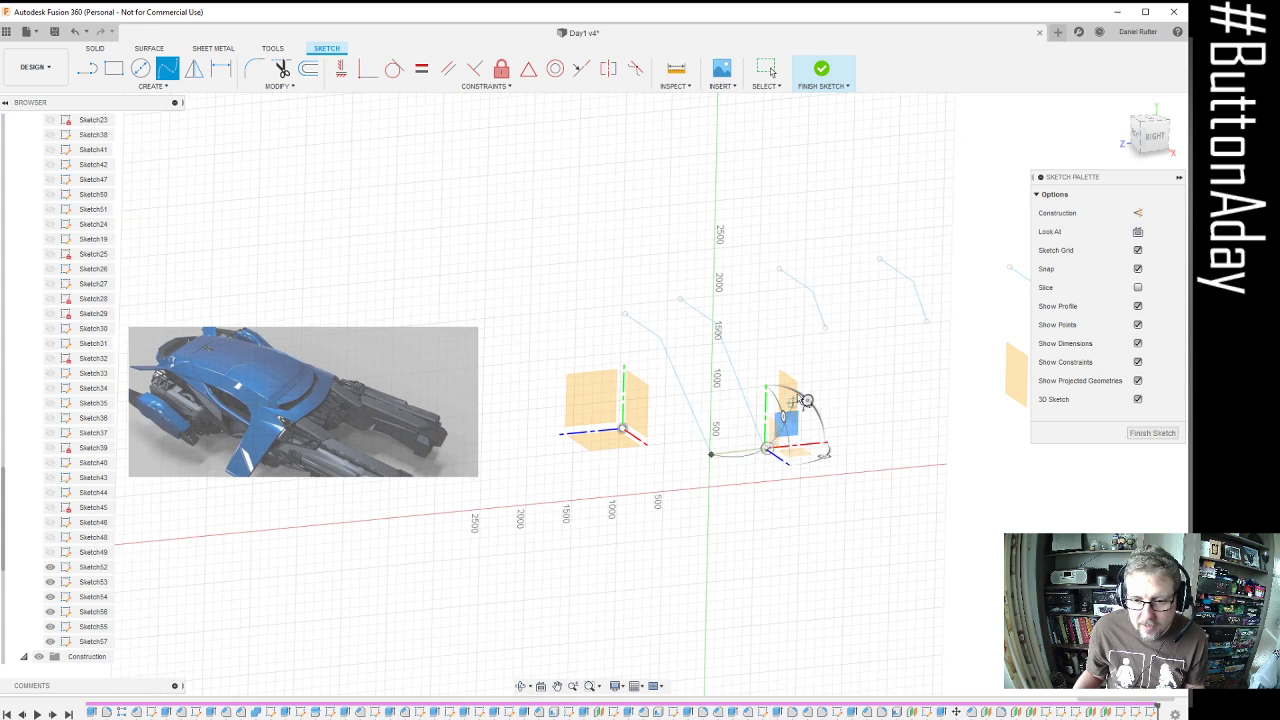
click(826, 330)
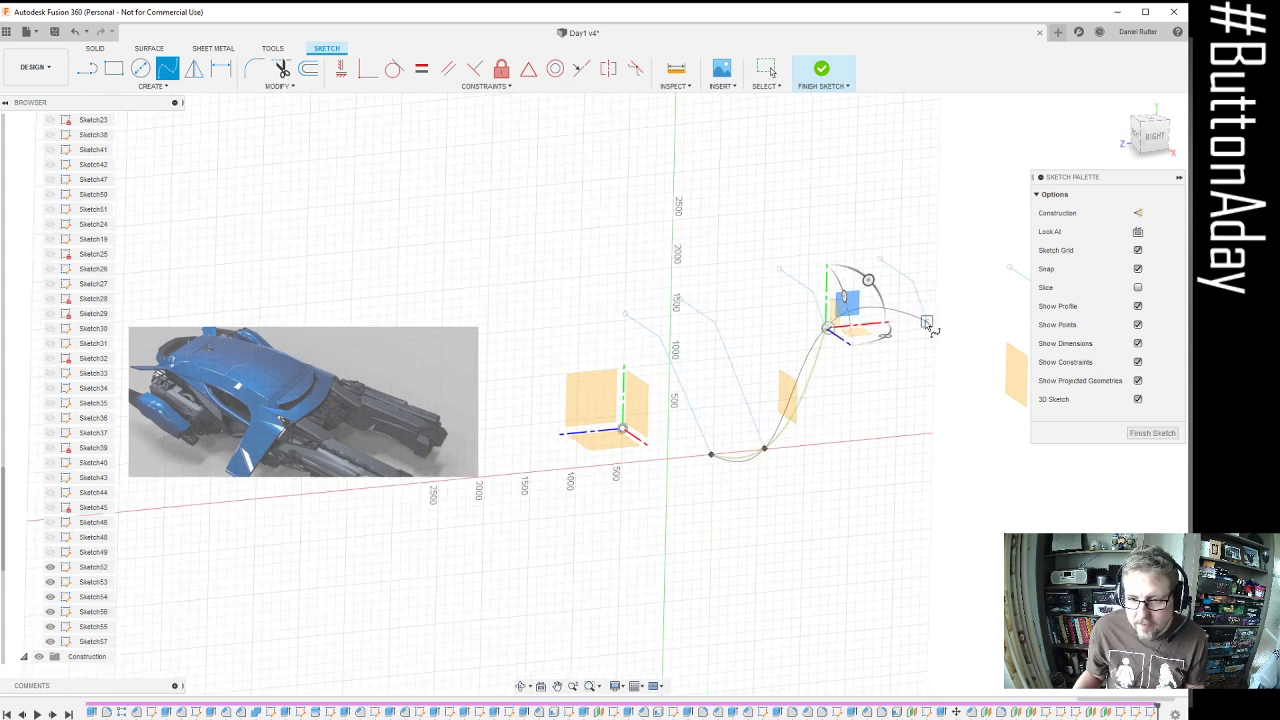
click(926, 323)
scroll(960, 318, down, 2)
scroll(808, 324, up, 2)
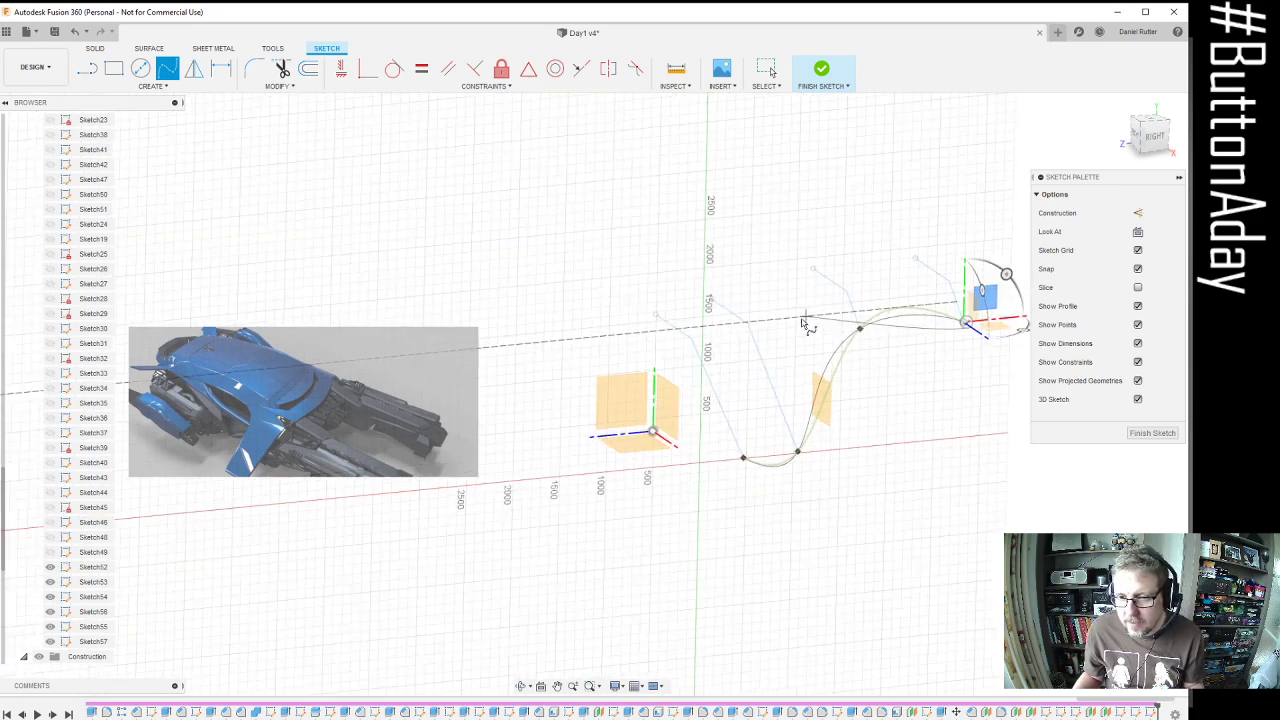
scroll(714, 326, down, 1)
scroll(714, 326, down, 2)
scroll(957, 338, up, 2)
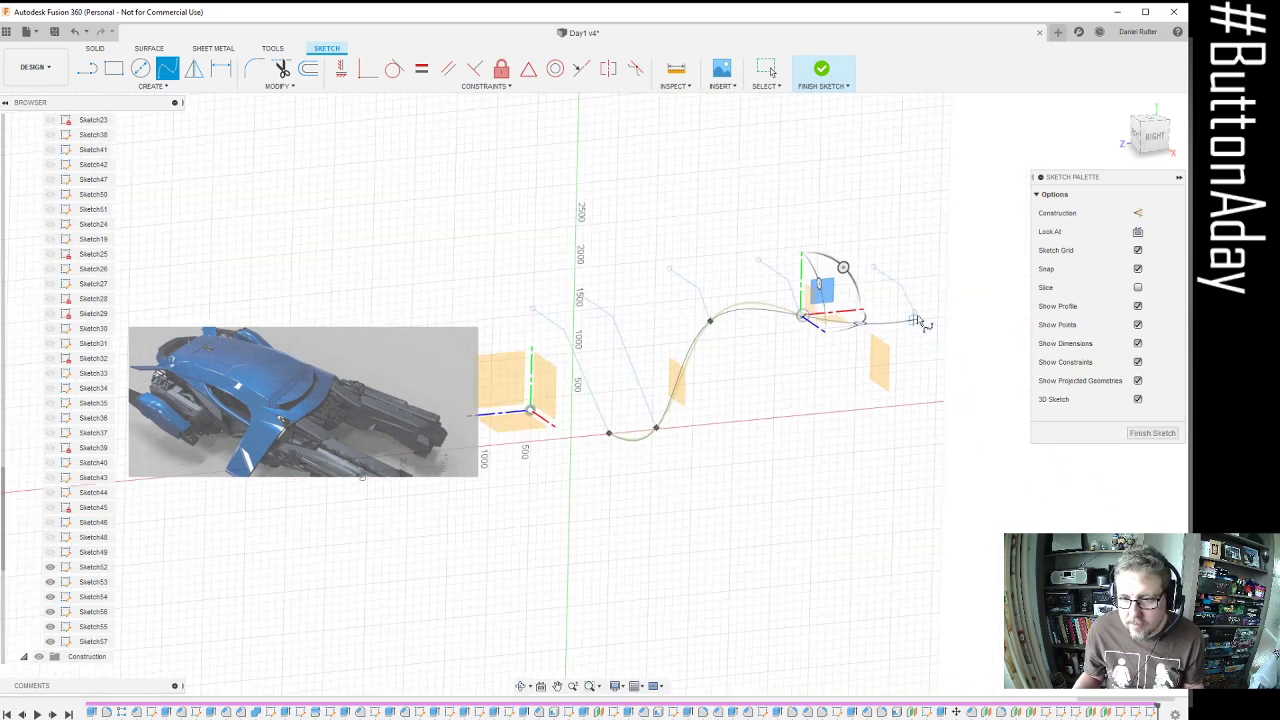
click(914, 315)
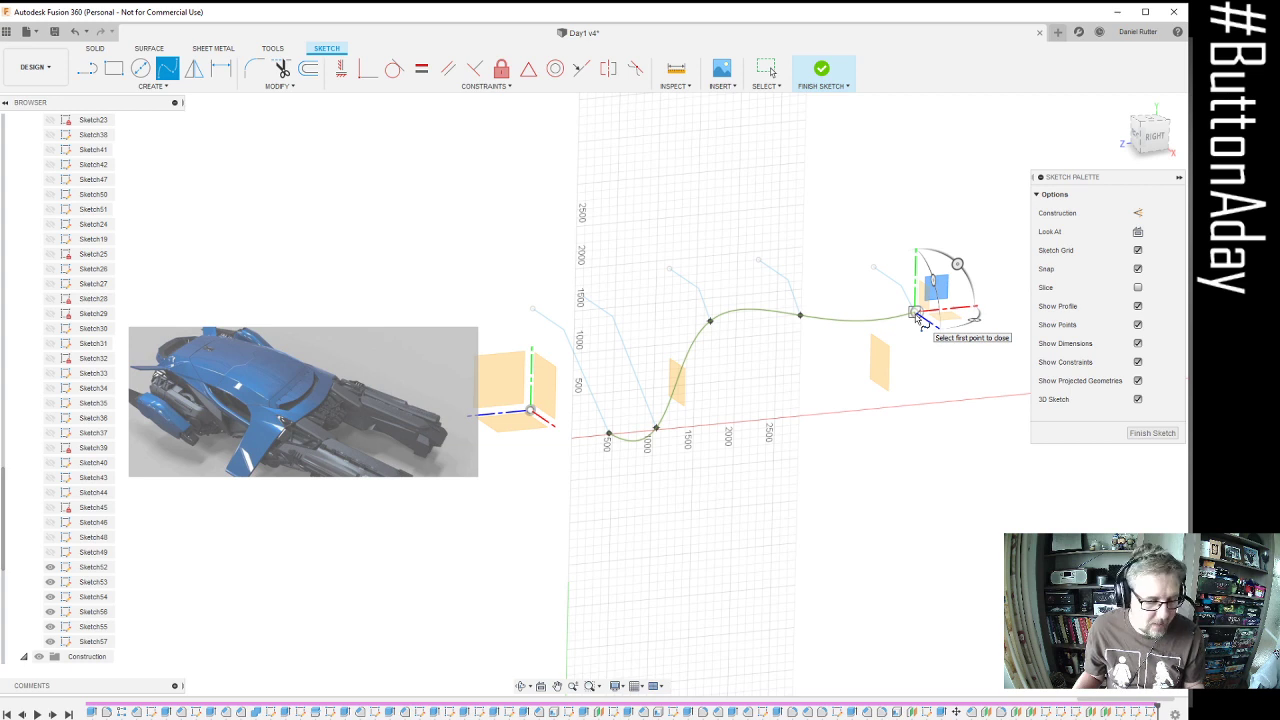
key(Escape)
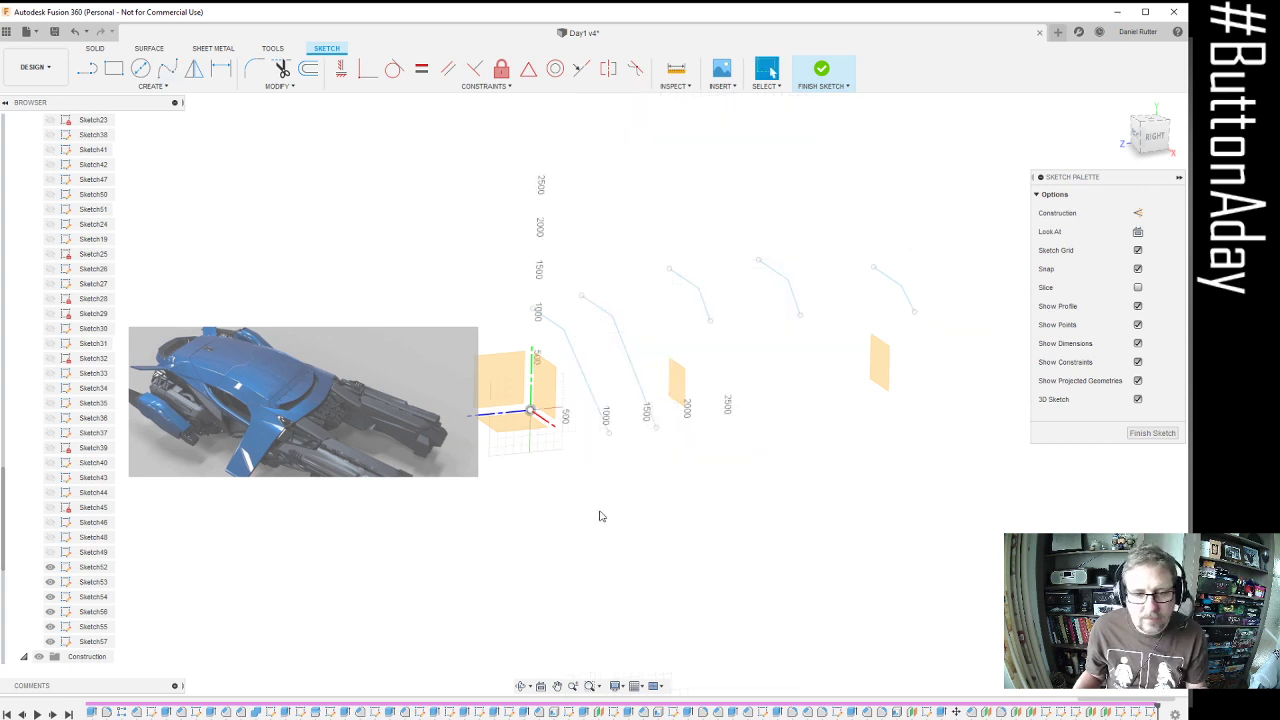
Draw a fit-point spline through the lower endpoints of all five profile sketches, from the origin end to the far end
click(167, 68)
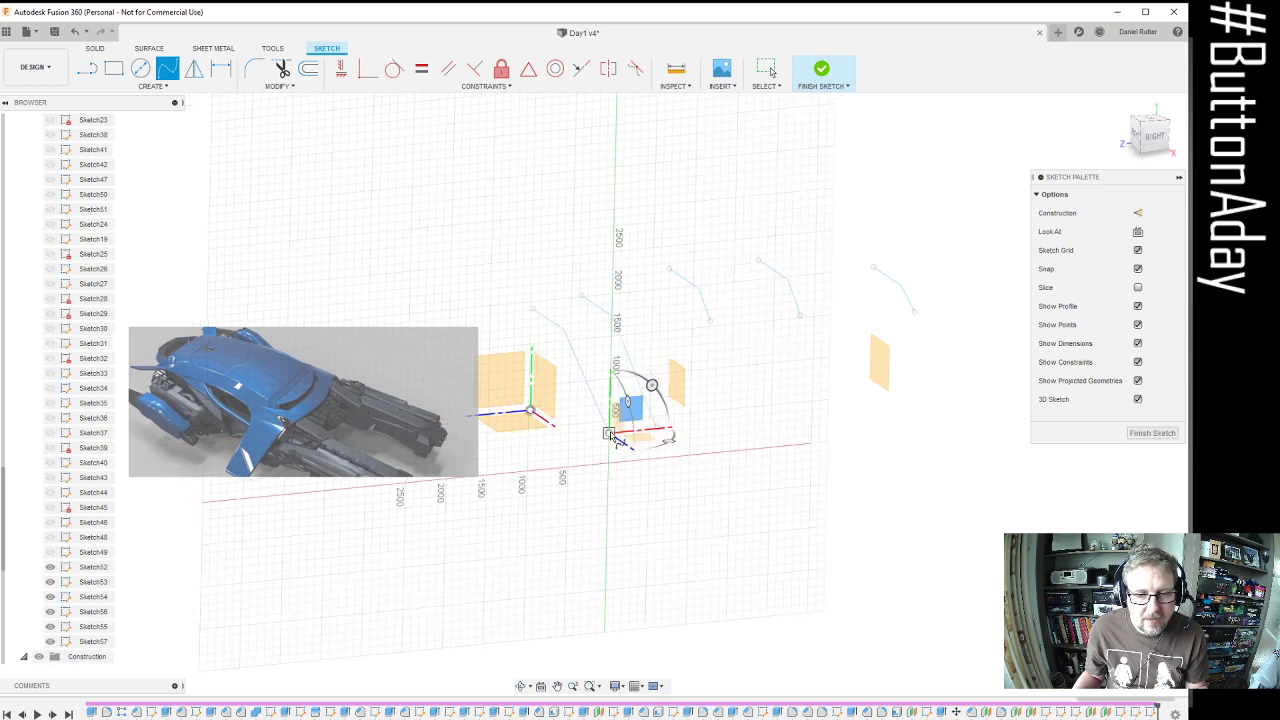
click(608, 433)
scroll(660, 437, up, 3)
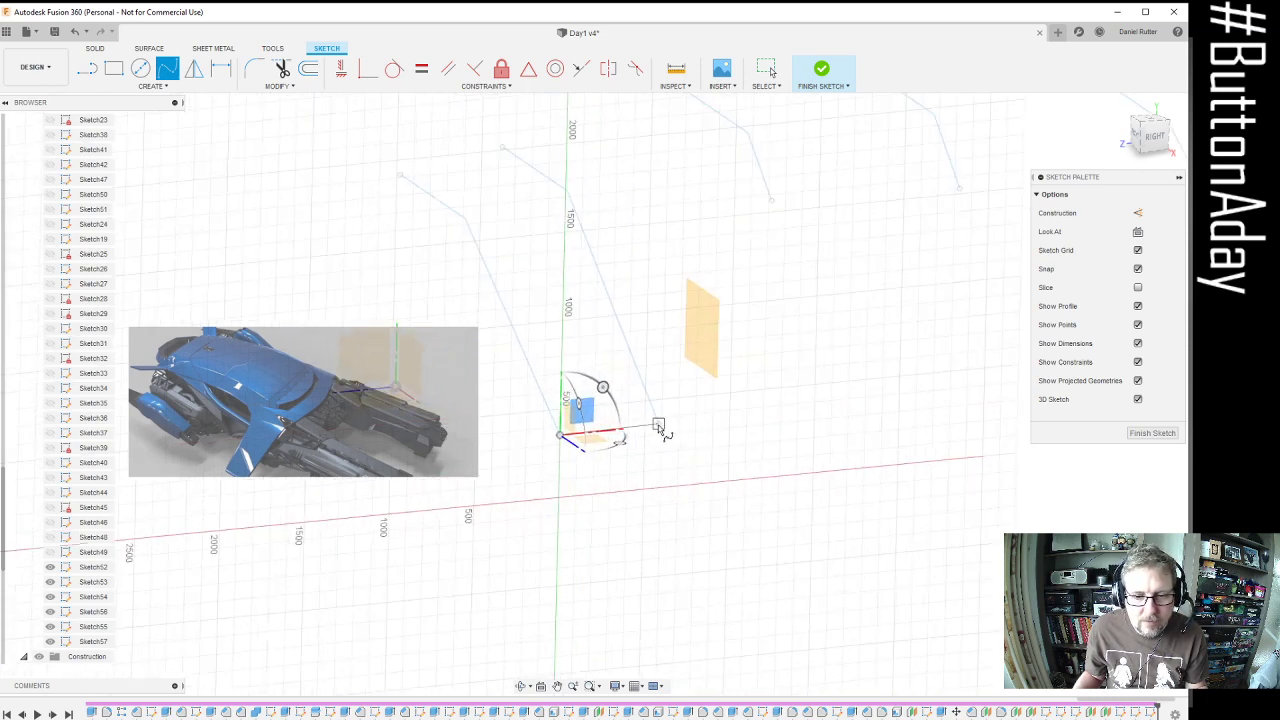
click(659, 427)
click(771, 203)
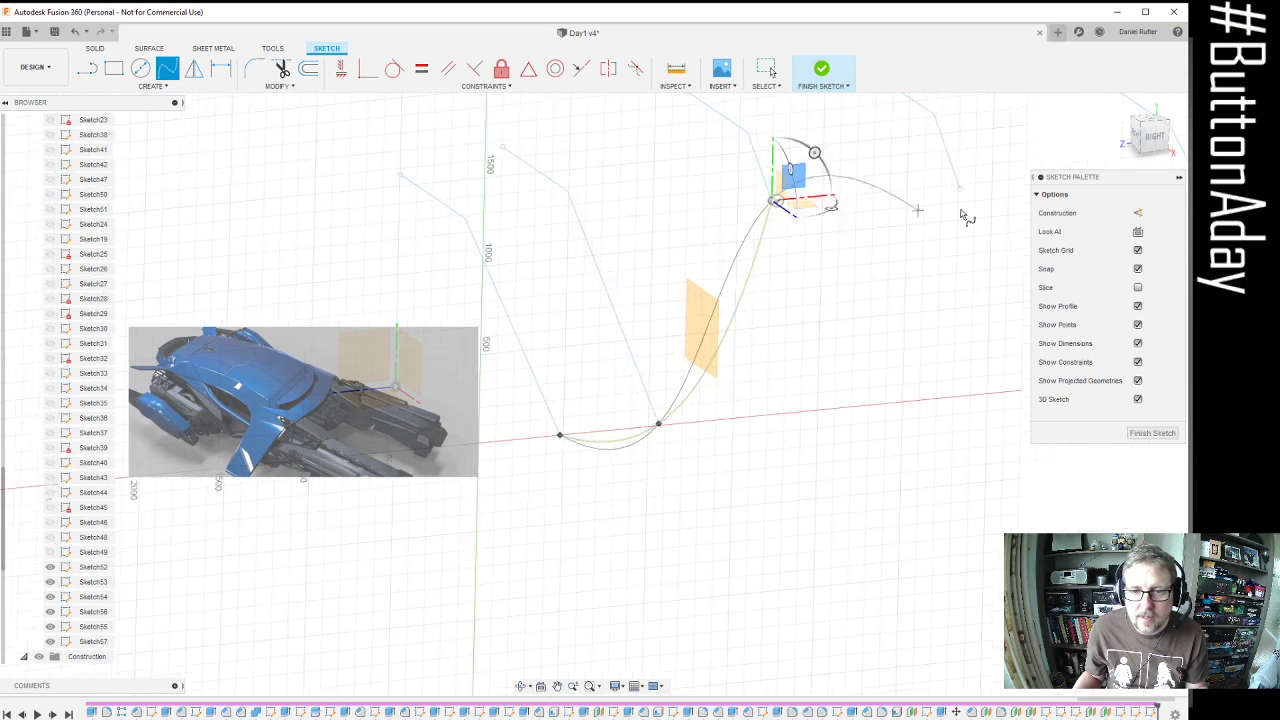
click(960, 189)
scroll(868, 278, down, 5)
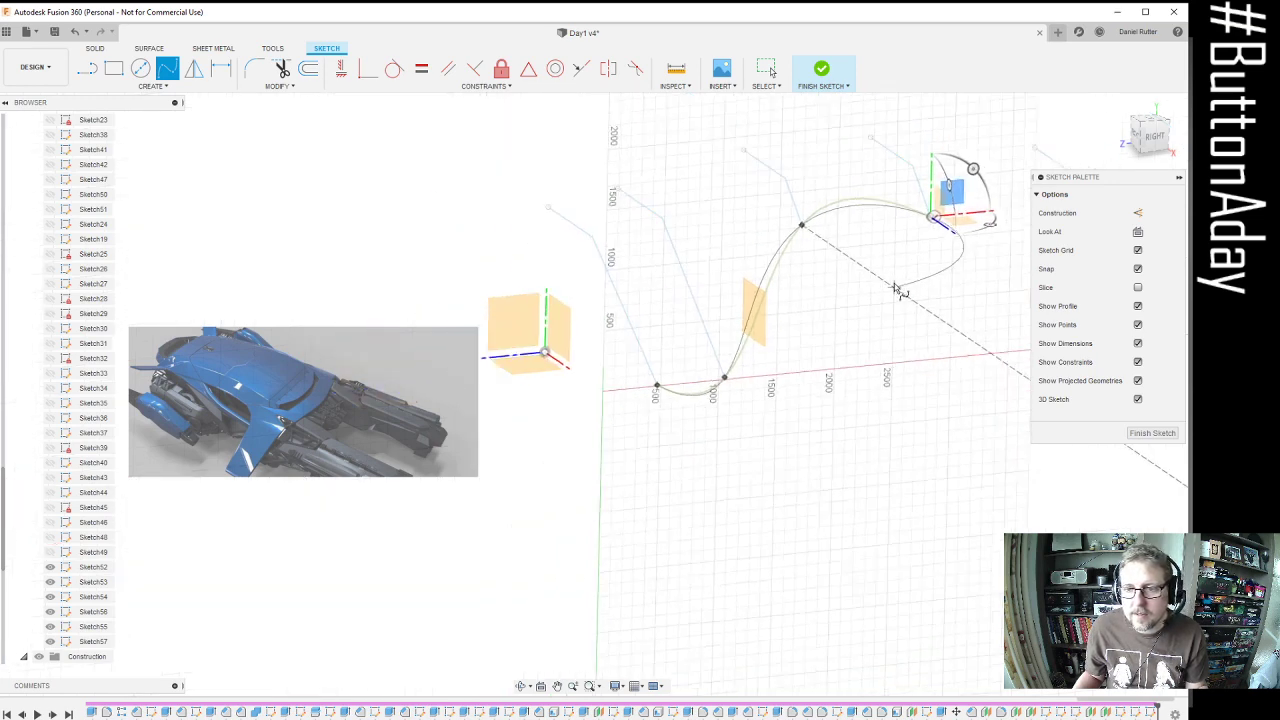
click(984, 251)
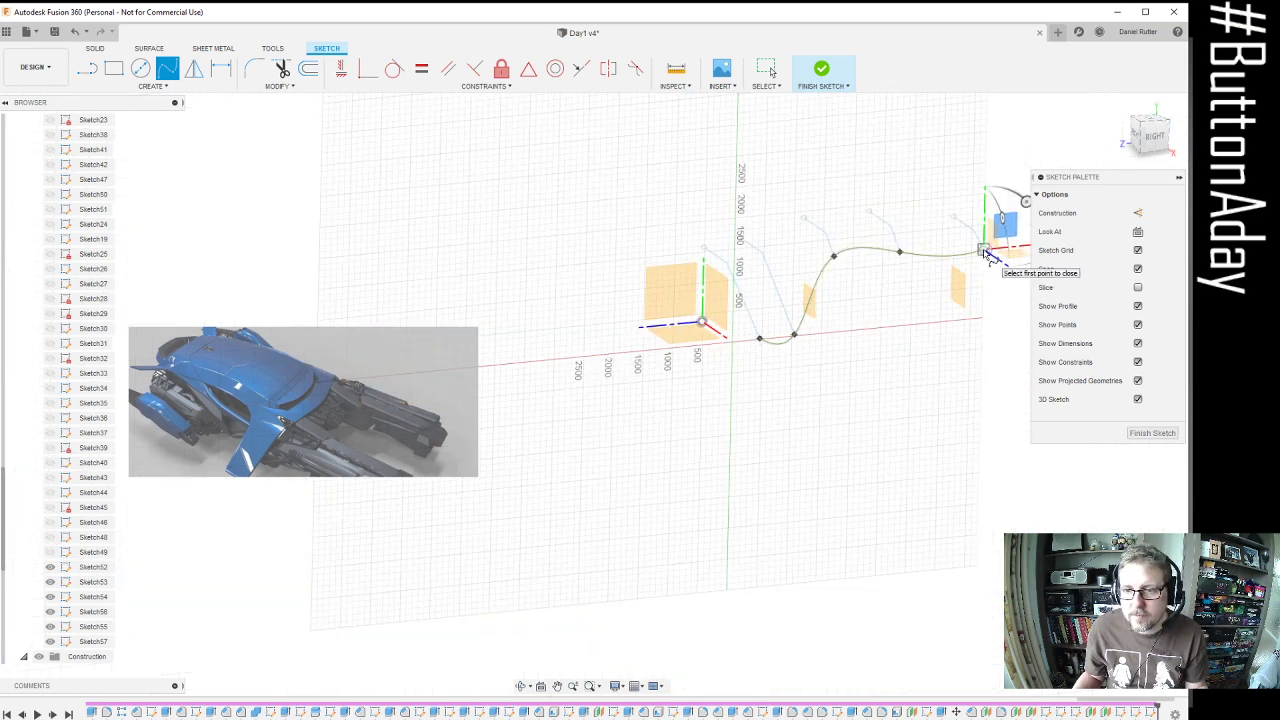
scroll(985, 253, up, 4)
scroll(985, 252, up, 4)
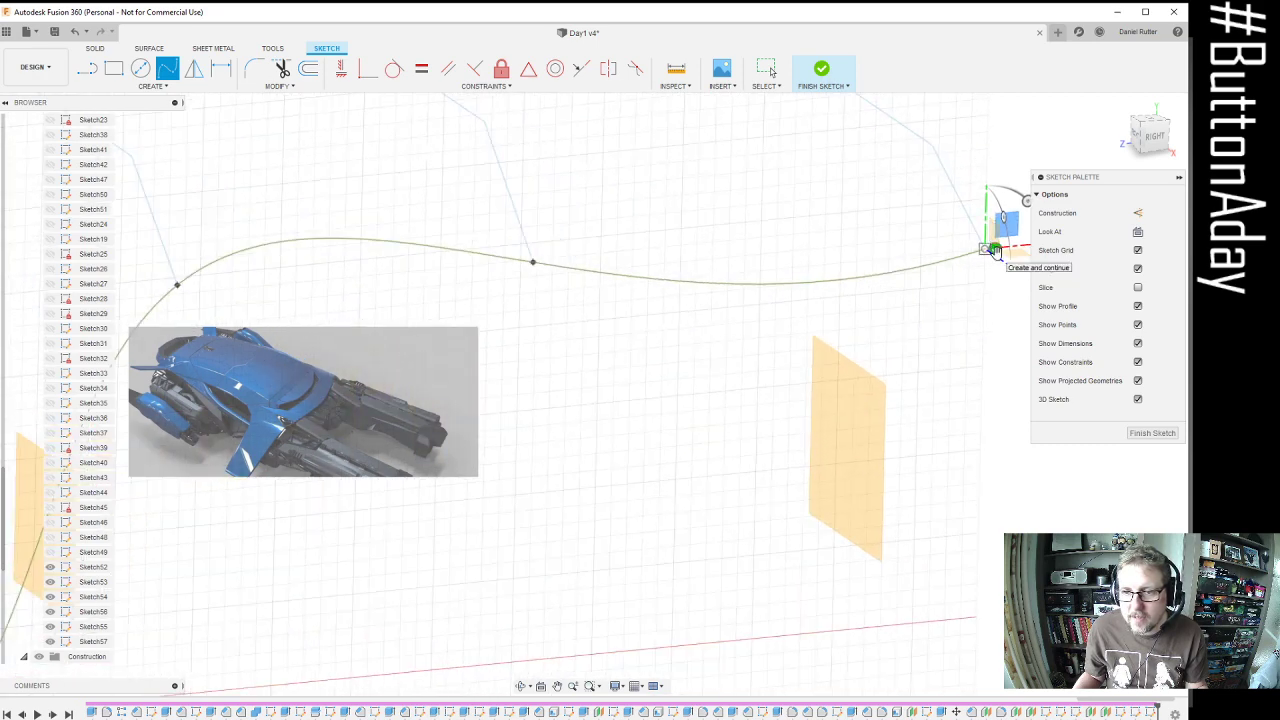
click(993, 250)
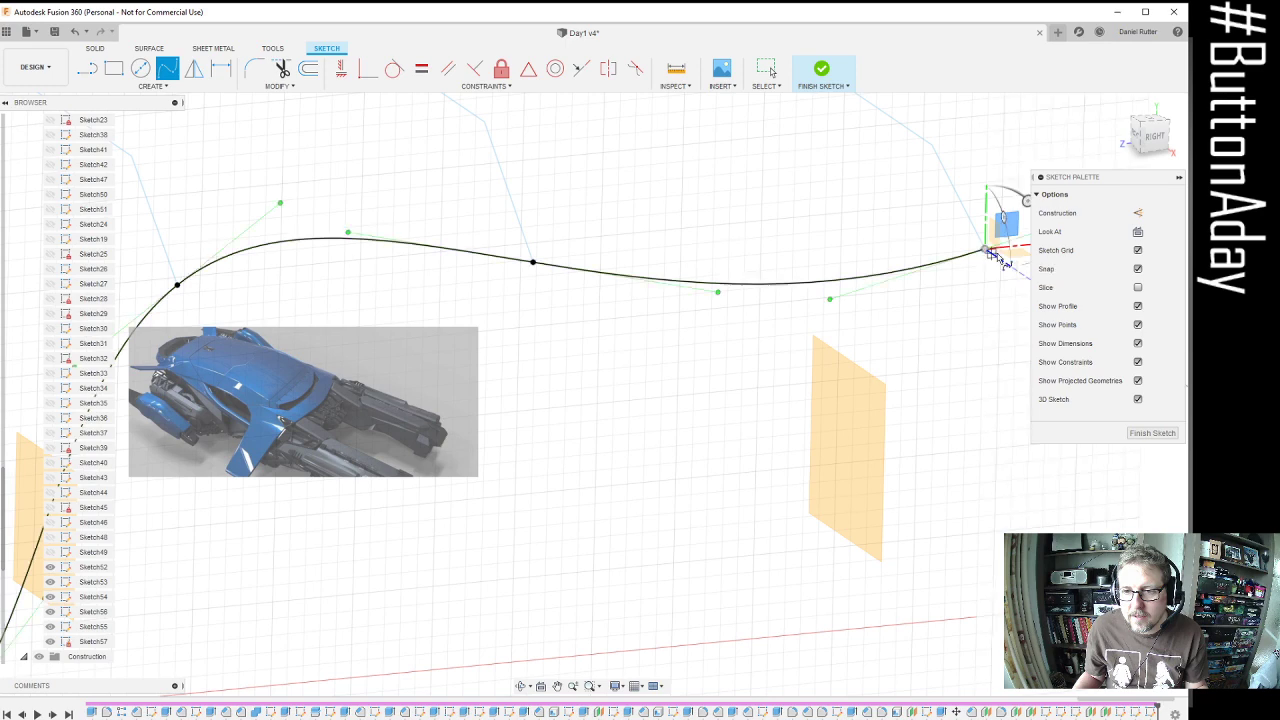
mouse_move(877, 333)
shift+middle_down()
mouse_move(803, 314)
mouse_move(749, 320)
mouse_move(583, 400)
shift+middle_up()
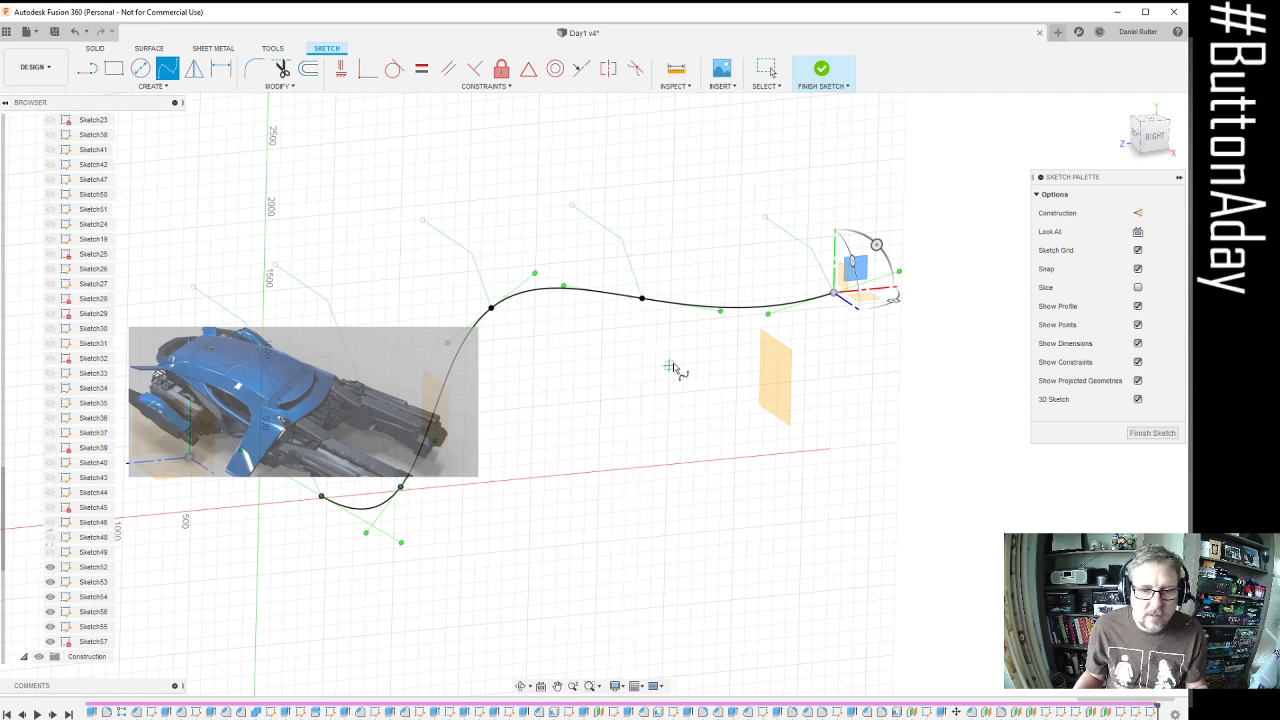
key(Escape)
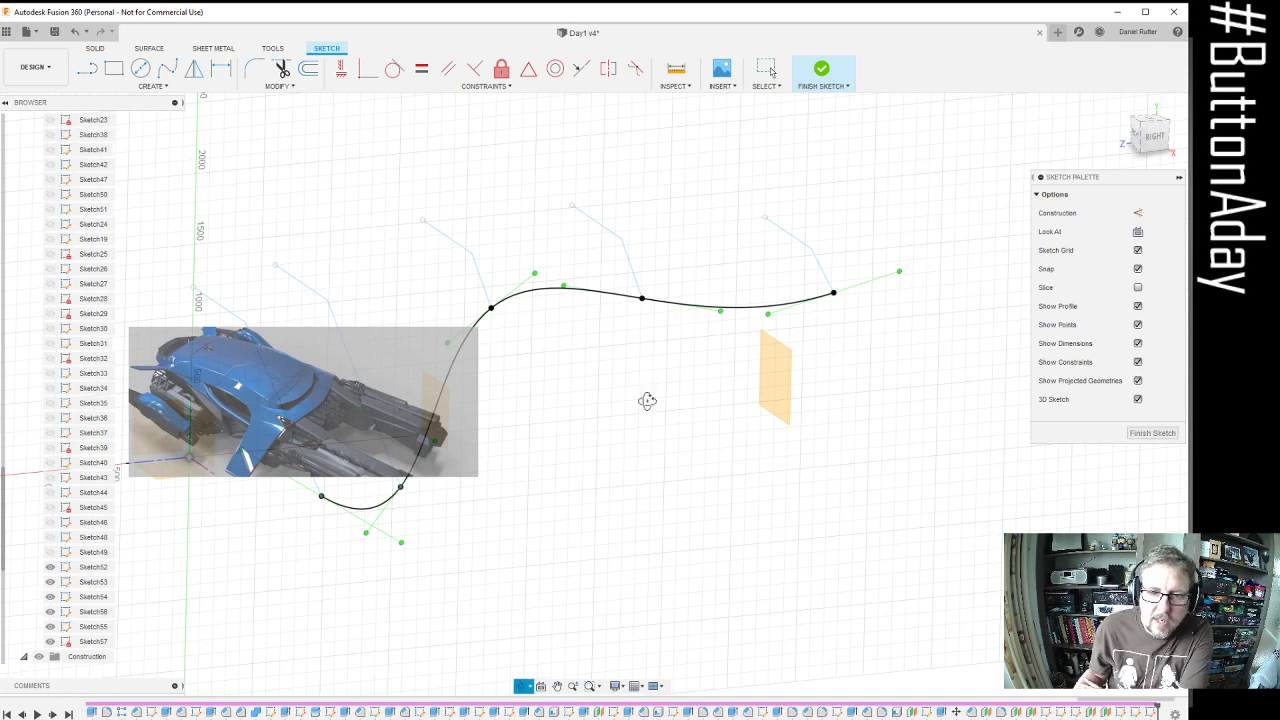
Examine the spline's shape and the tangent handle at its first point
shift+middle_drag(646, 400, 758, 365)
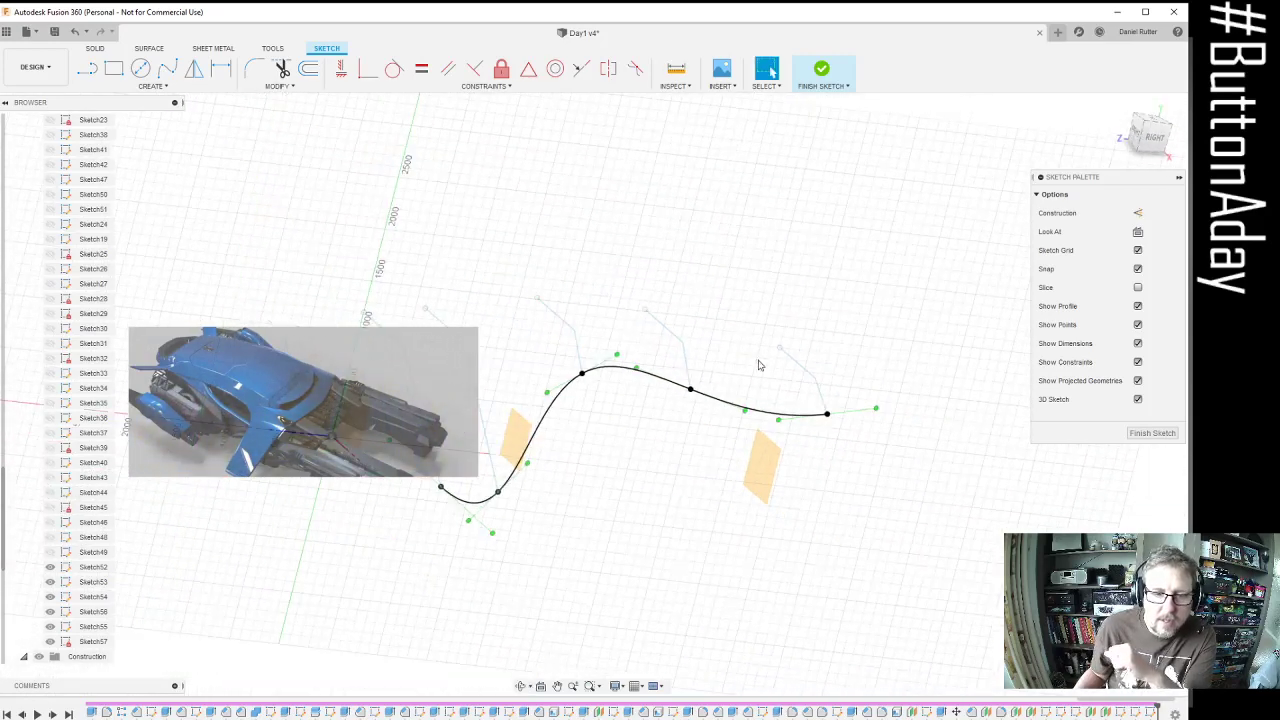
scroll(579, 485, down, 1)
scroll(483, 523, up, 5)
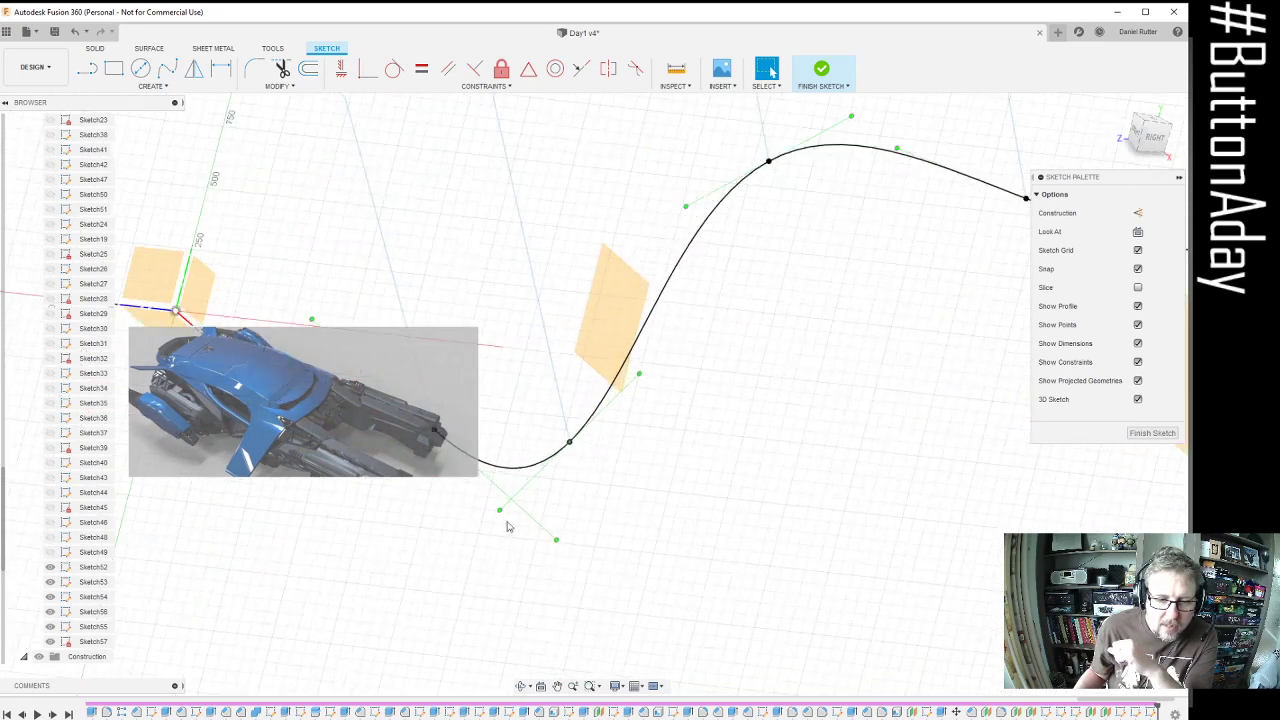
click(557, 541)
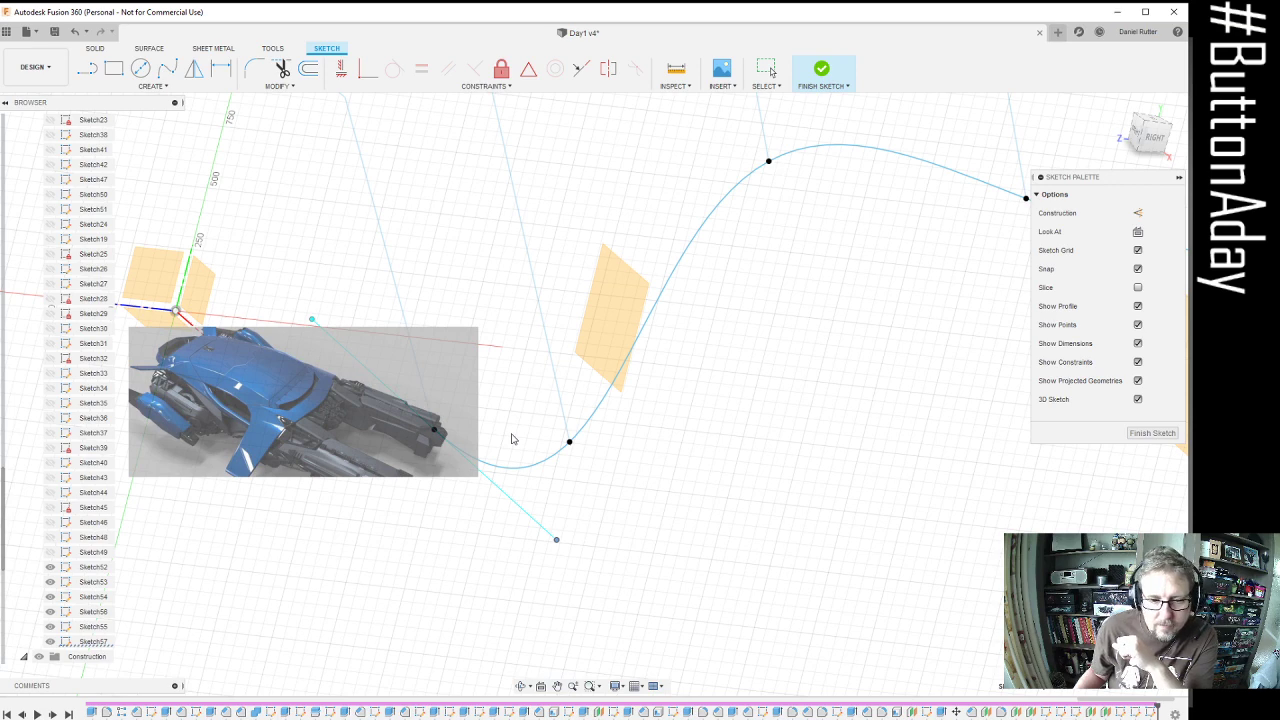
scroll(700, 508, down, 2)
scroll(621, 526, down, 1)
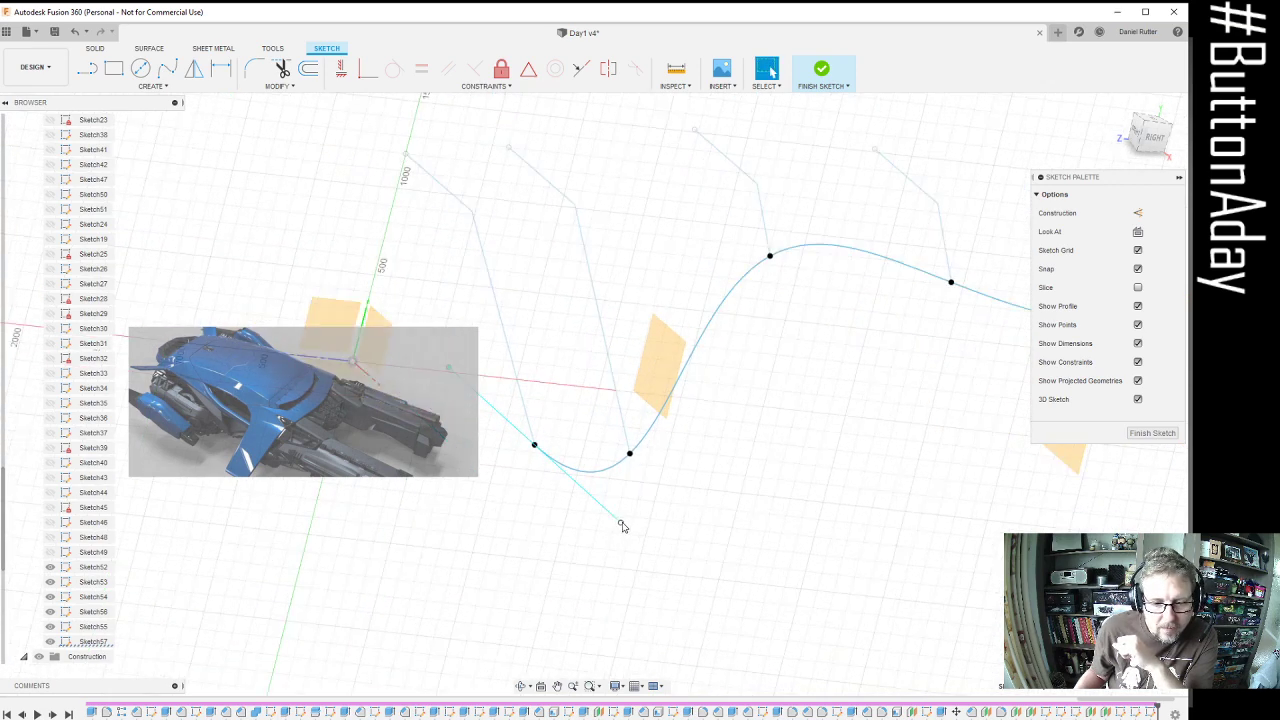
scroll(691, 519, down, 2)
scroll(562, 449, up, 3)
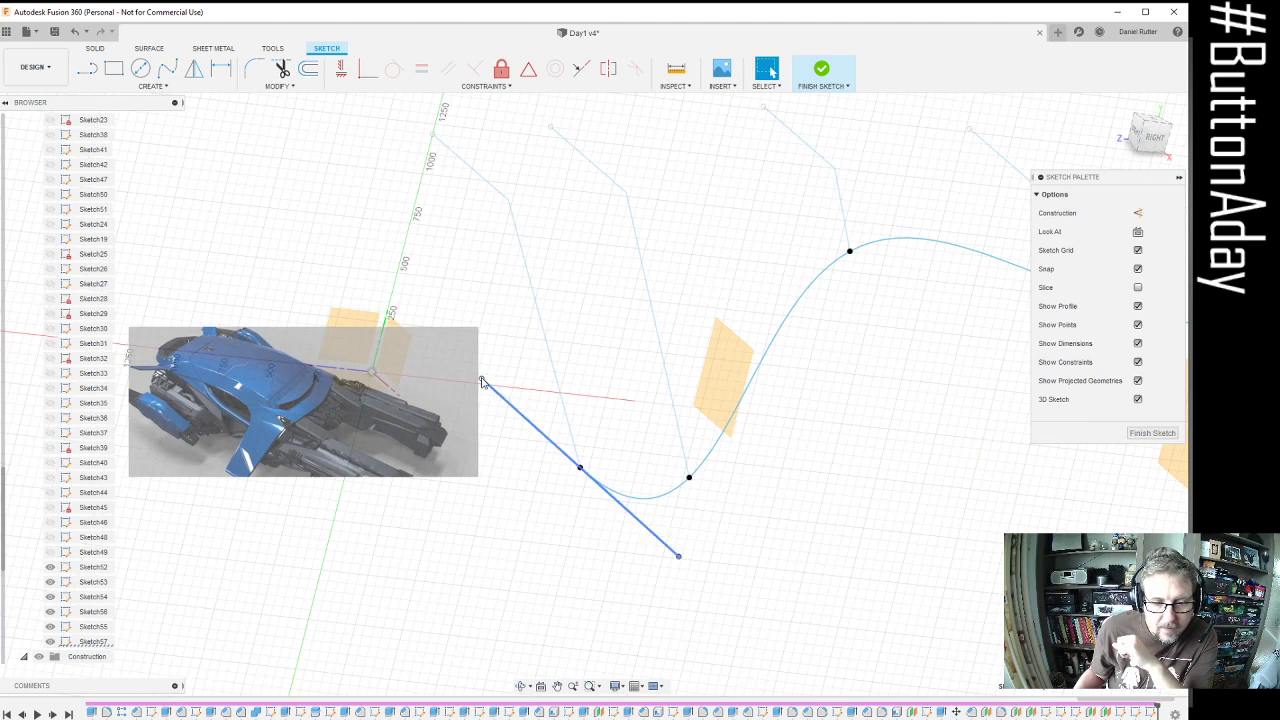
click(534, 472)
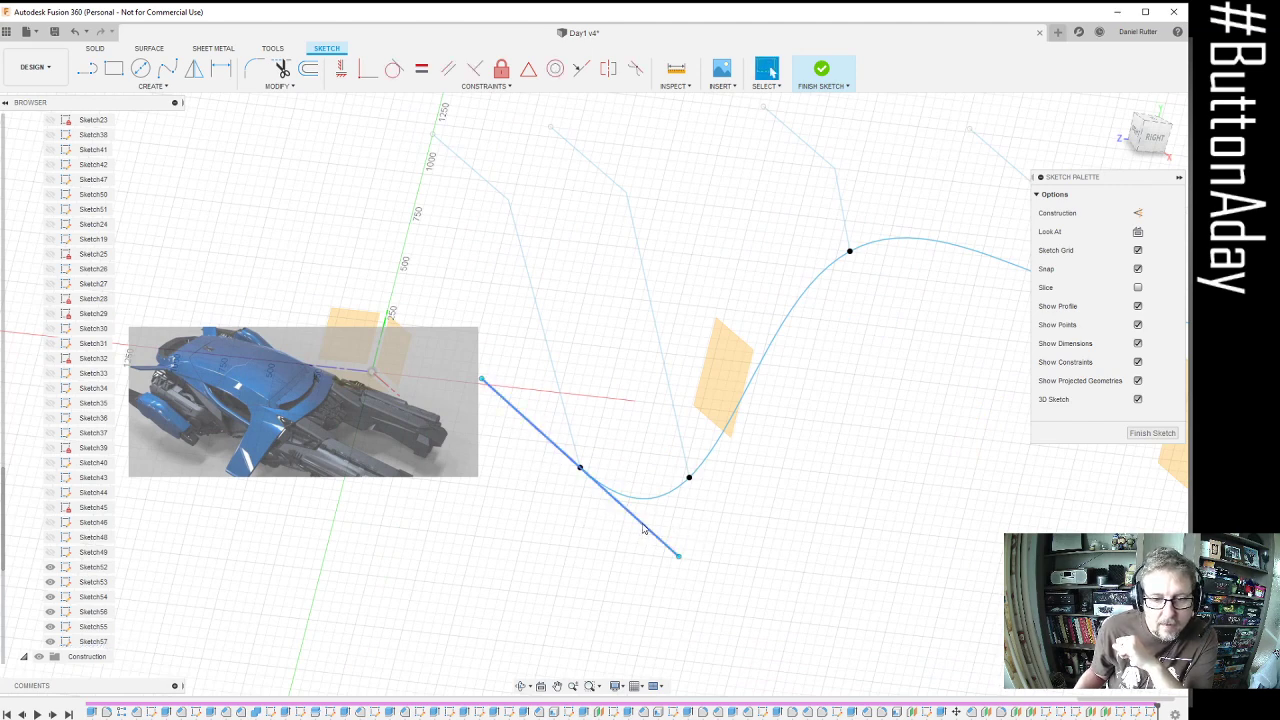
click(167, 68)
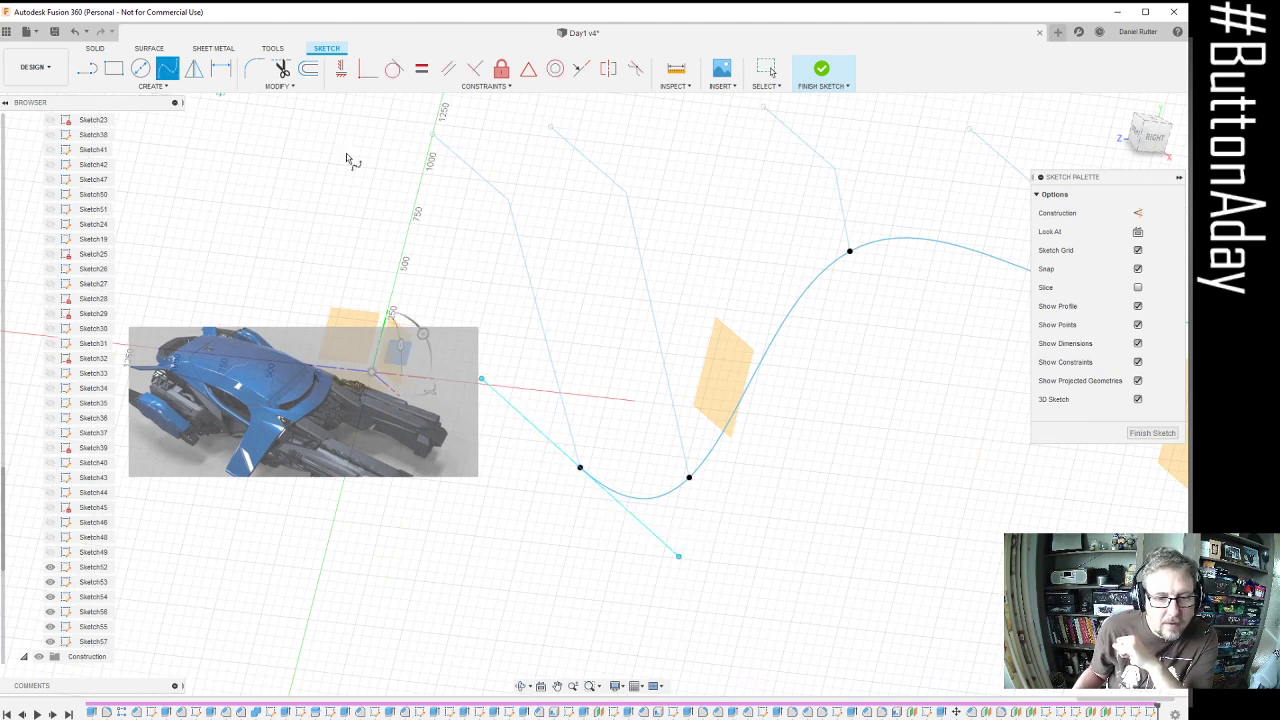
click(679, 557)
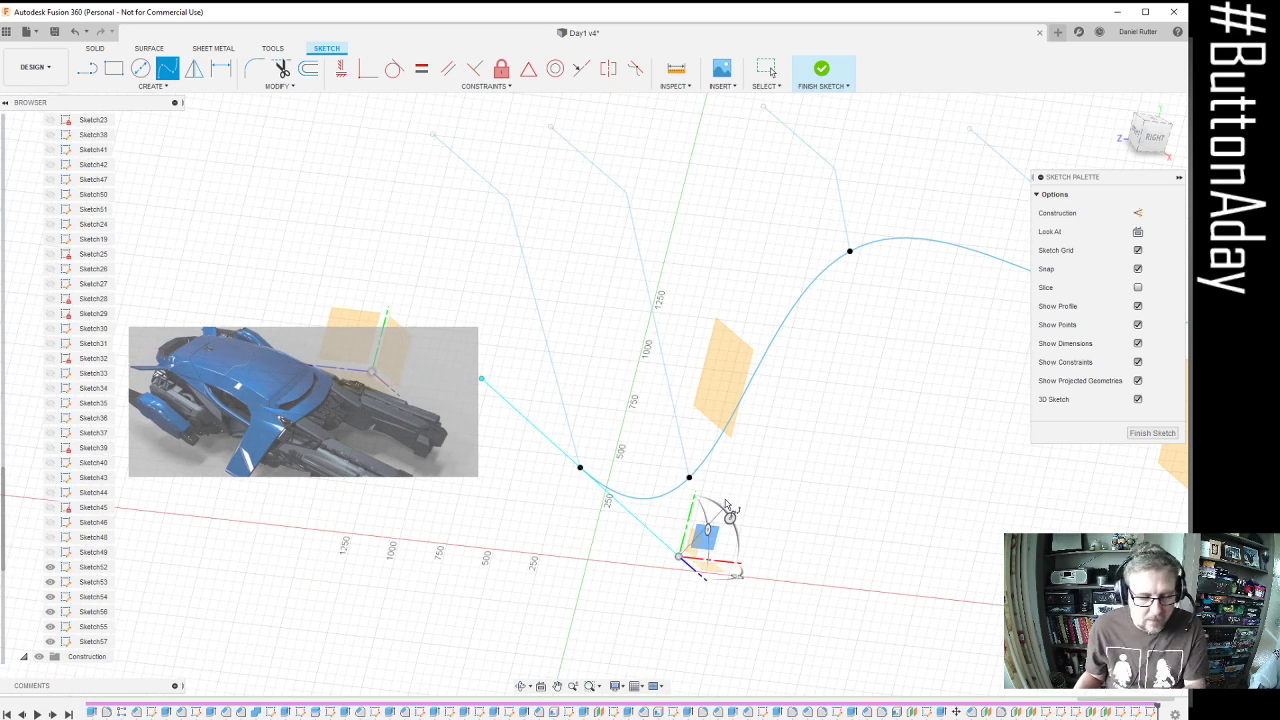
key(Escape)
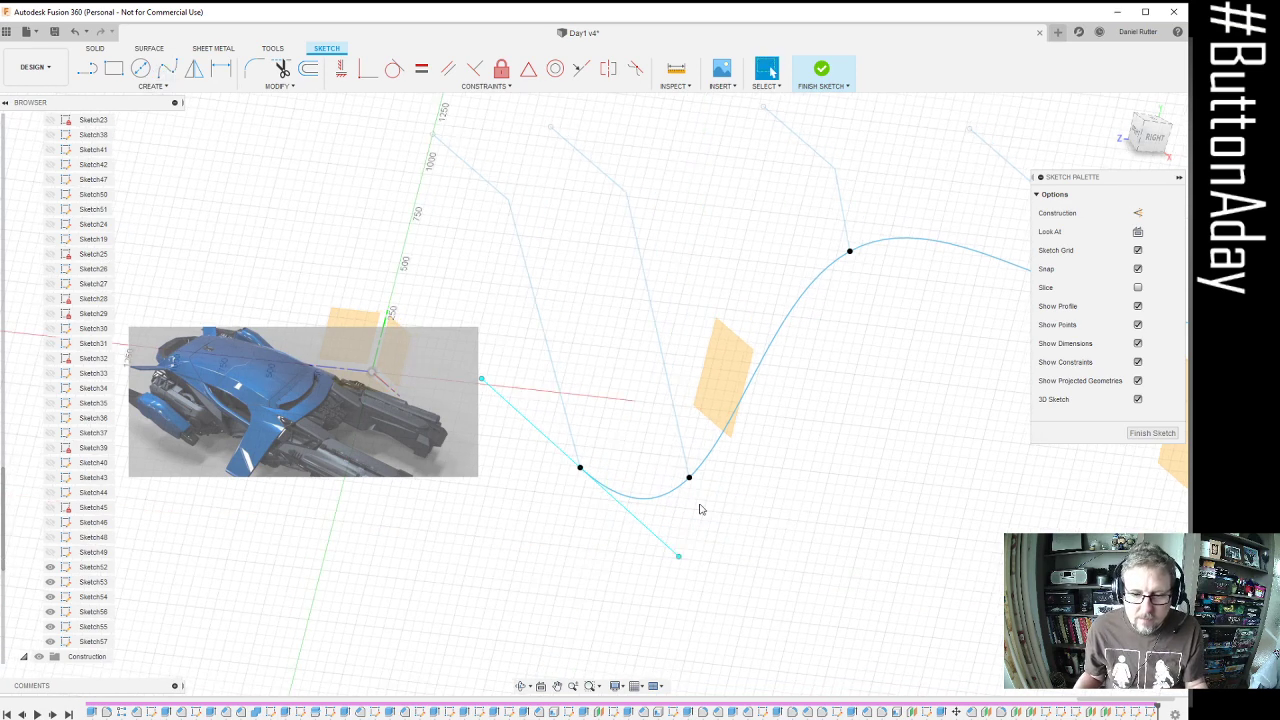
Move the end of the tangent handle at the spline's first point by about -274 mm in X, 301 mm in Y and -276 mm in Z
click(673, 553)
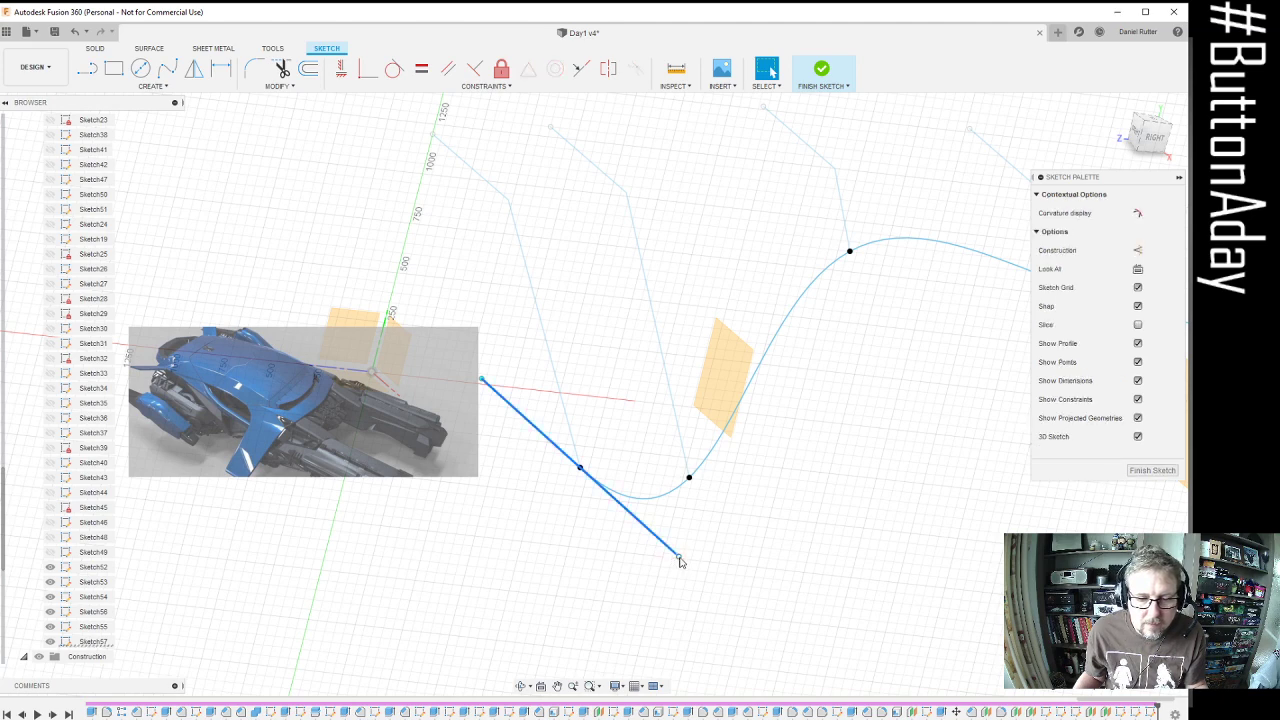
key(m)
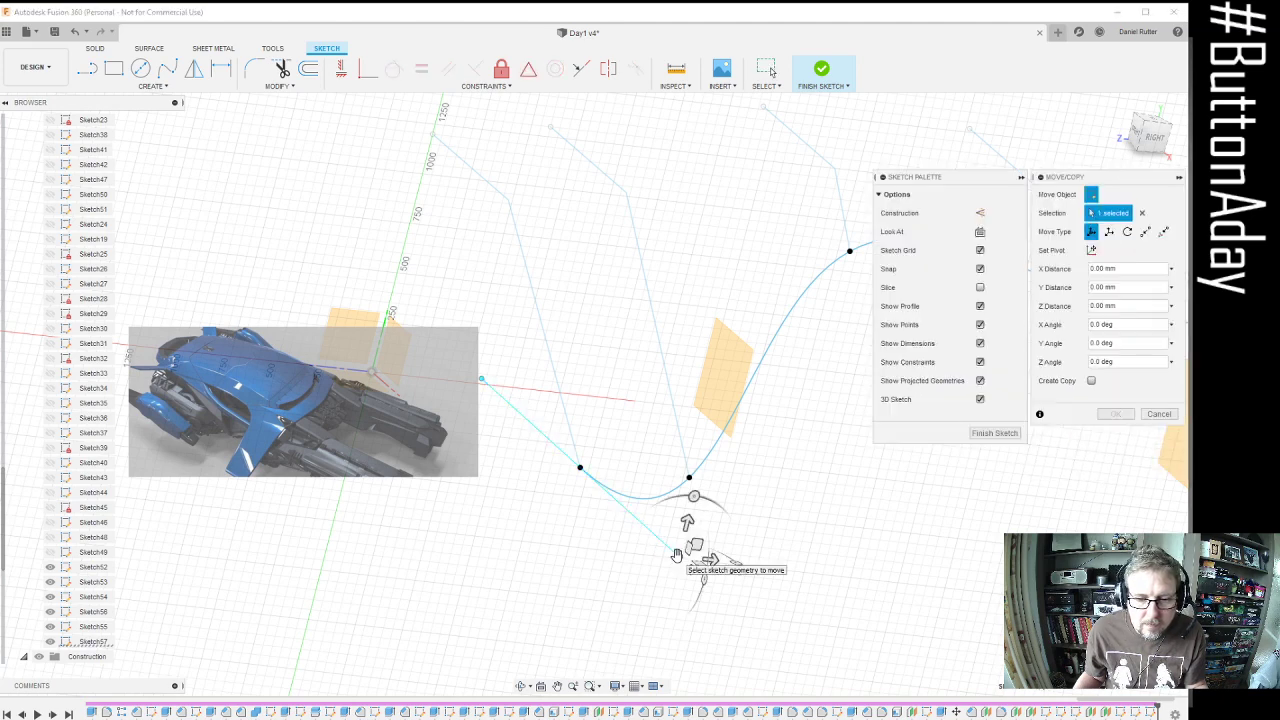
drag(678, 550, 623, 480)
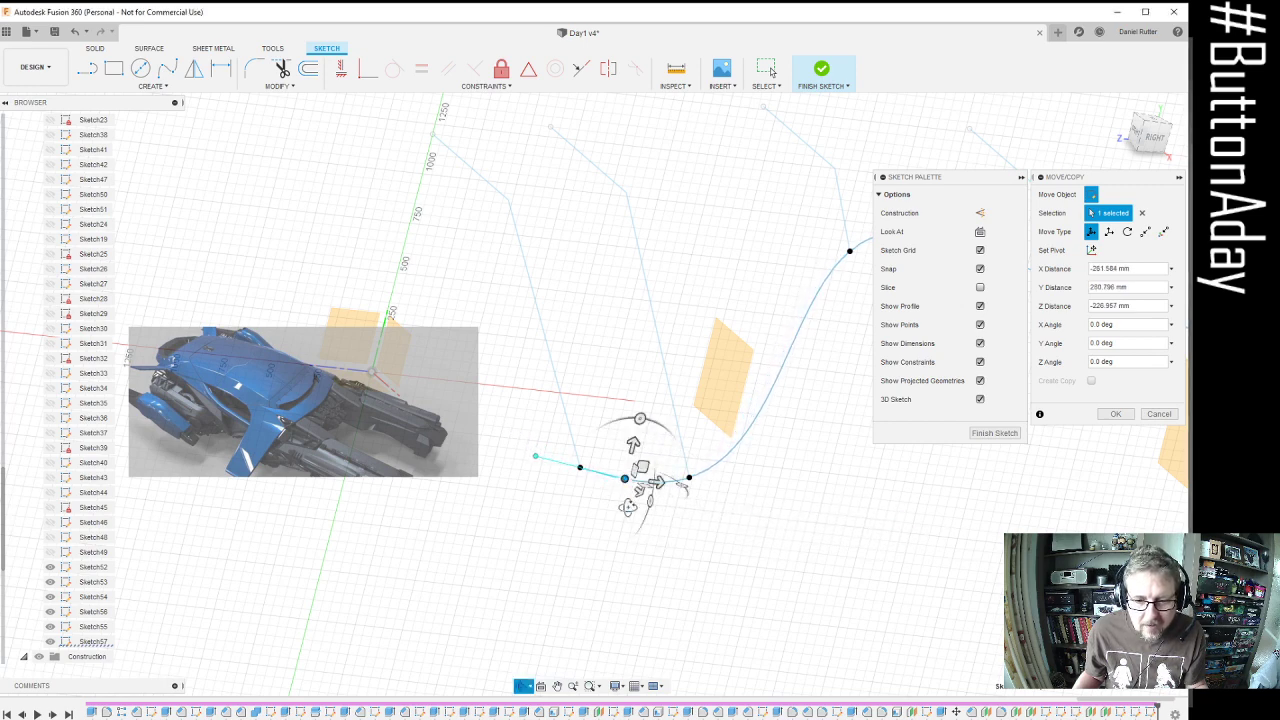
shift+middle_drag(624, 480, 651, 632)
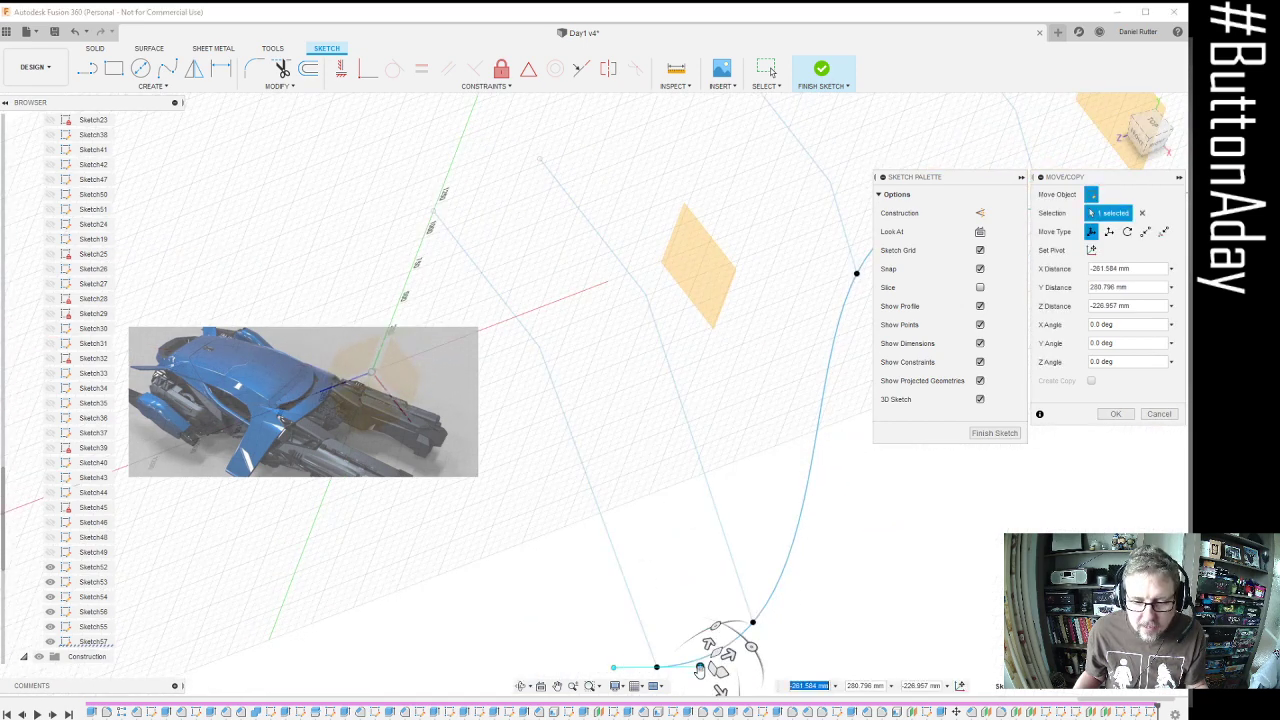
drag(699, 667, 694, 658)
scroll(540, 551, down, 3)
scroll(755, 510, up, 2)
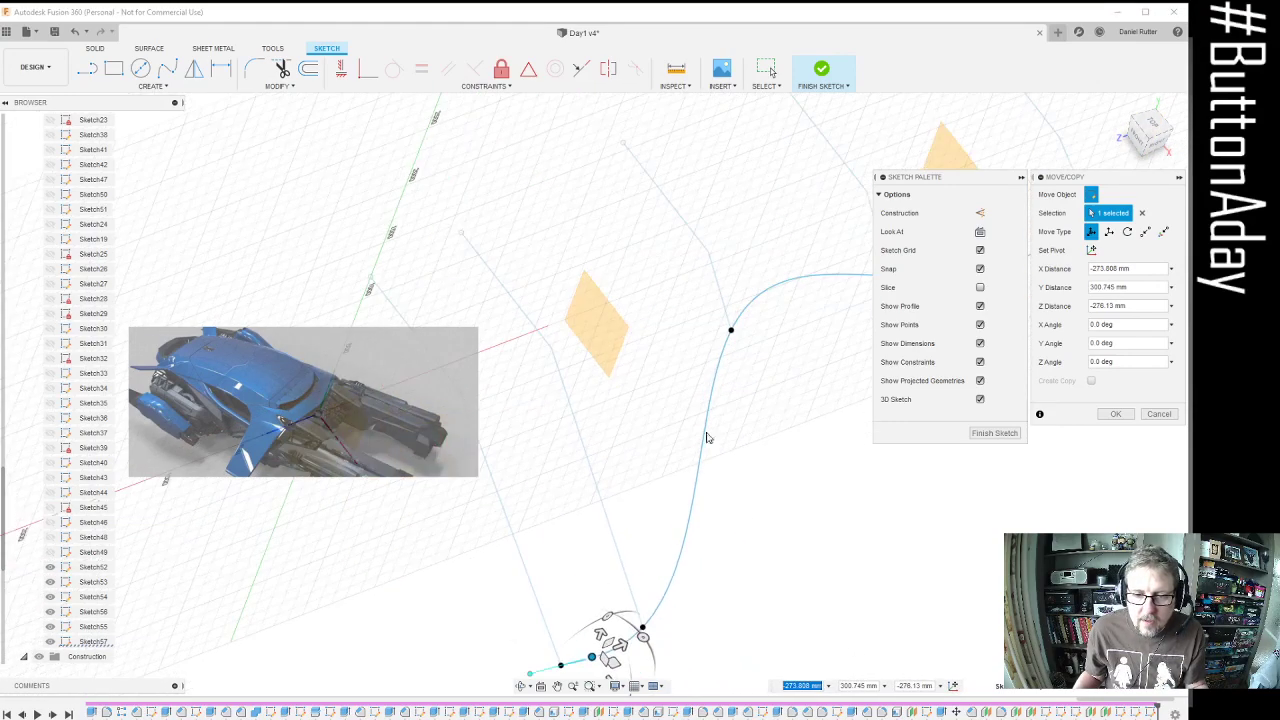
click(729, 333)
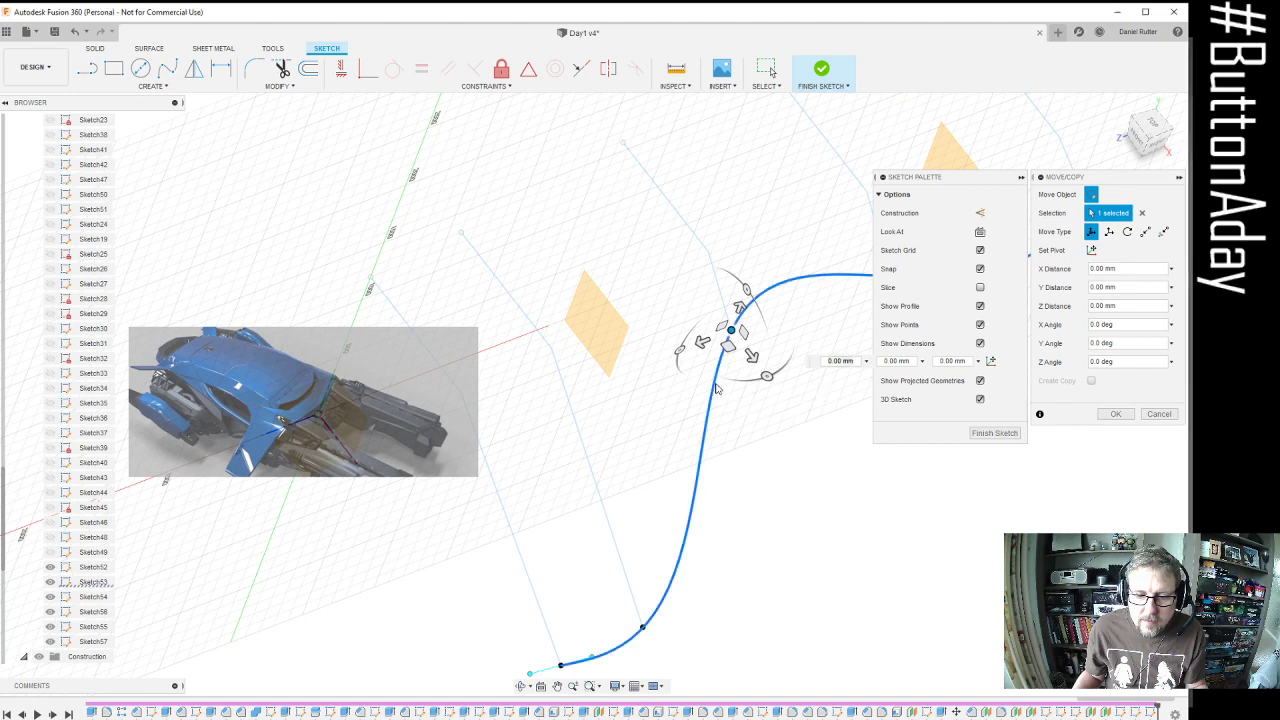
click(716, 388)
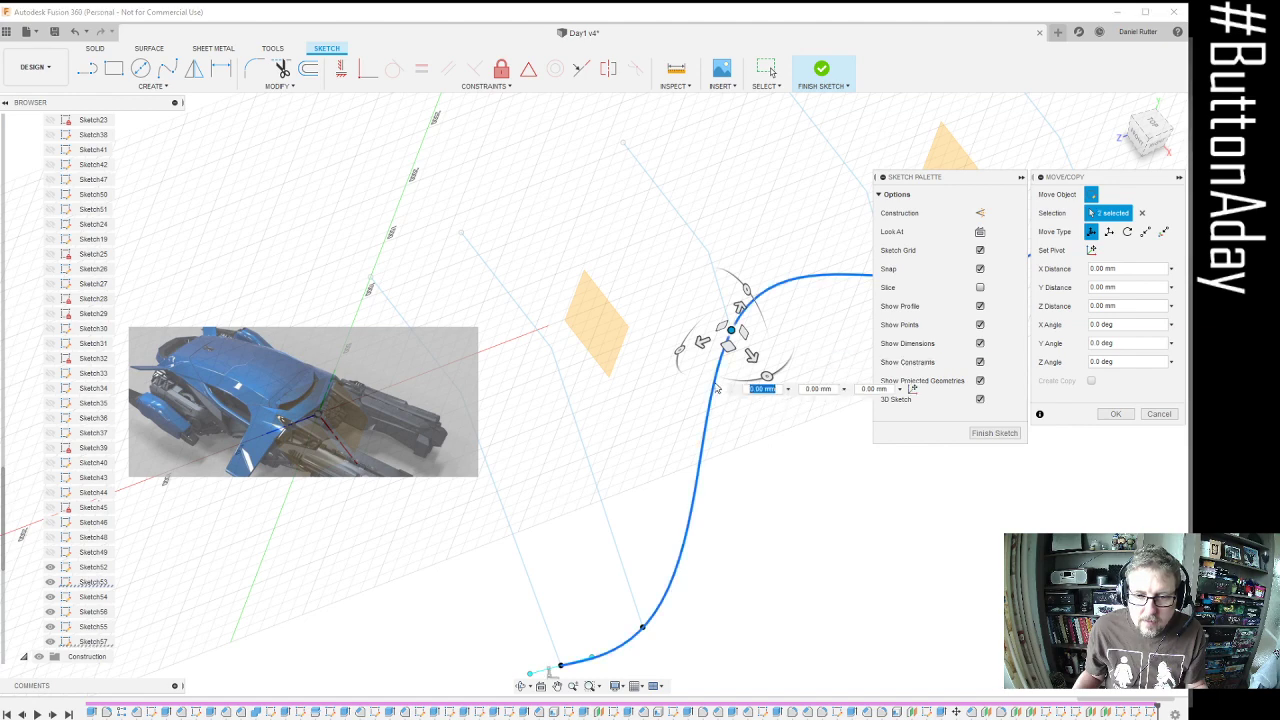
click(686, 550)
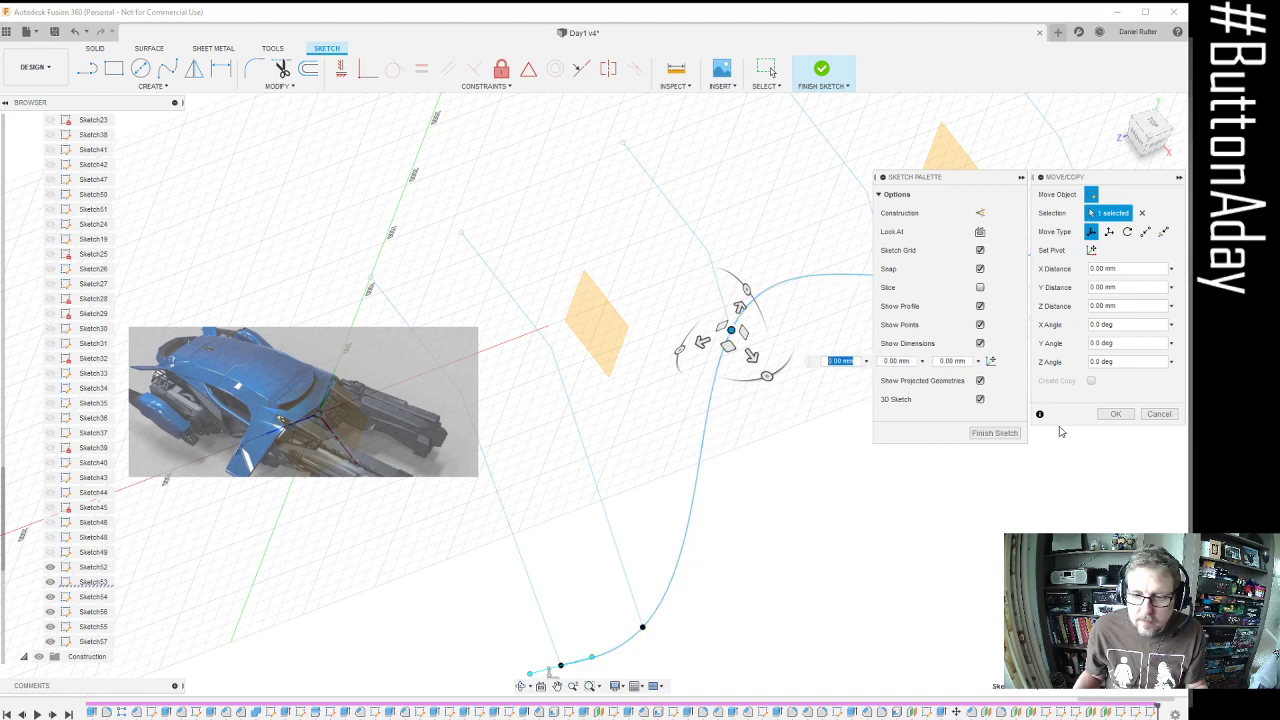
click(1117, 414)
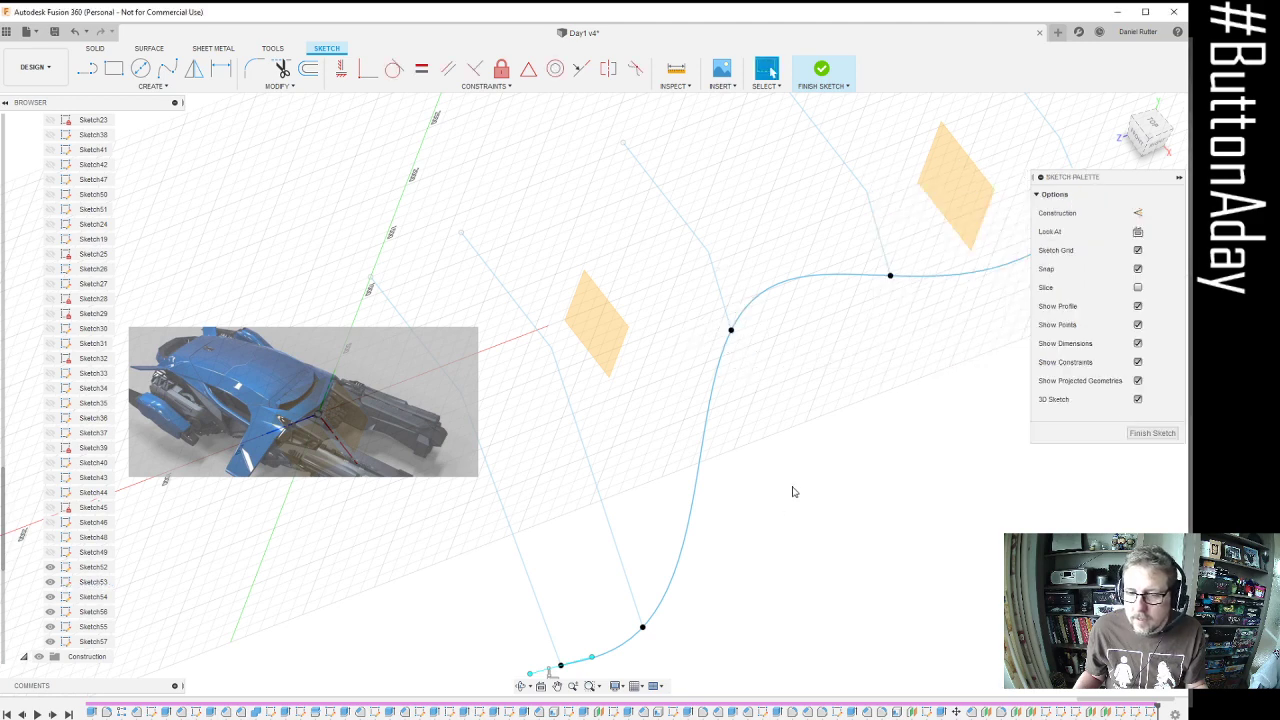
Activate the third point's tangent handle, move its near end -300 mm in Z and its opposite end -100 mm in Y
click(704, 455)
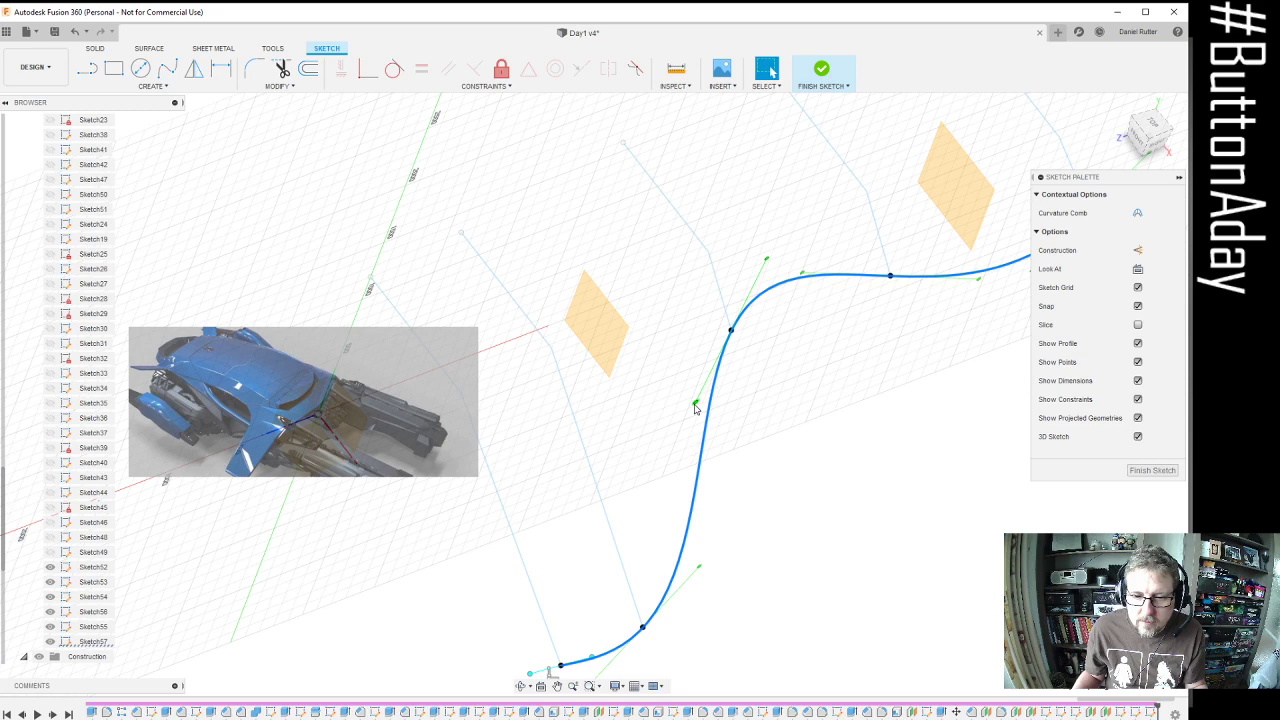
click(695, 405)
click(696, 404)
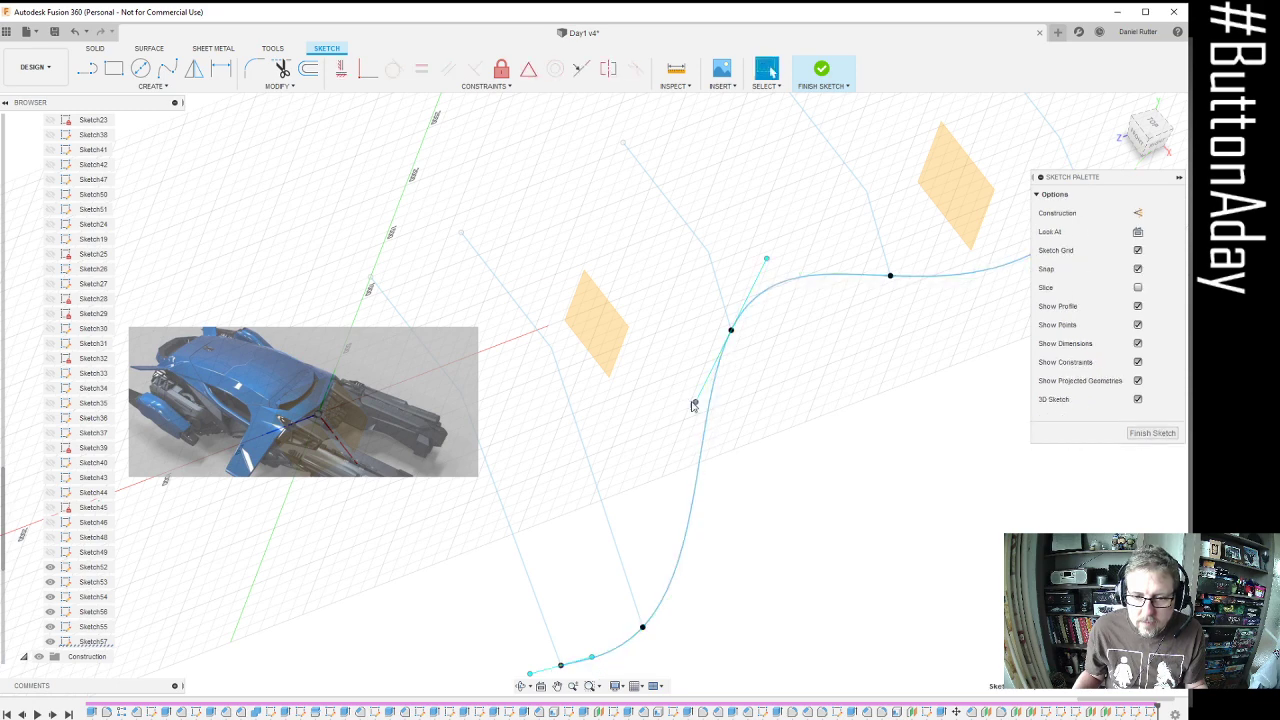
mouse_move(696, 403)
mouse_down()
mouse_move(694, 418)
mouse_move(680, 403)
mouse_up()
key(m)
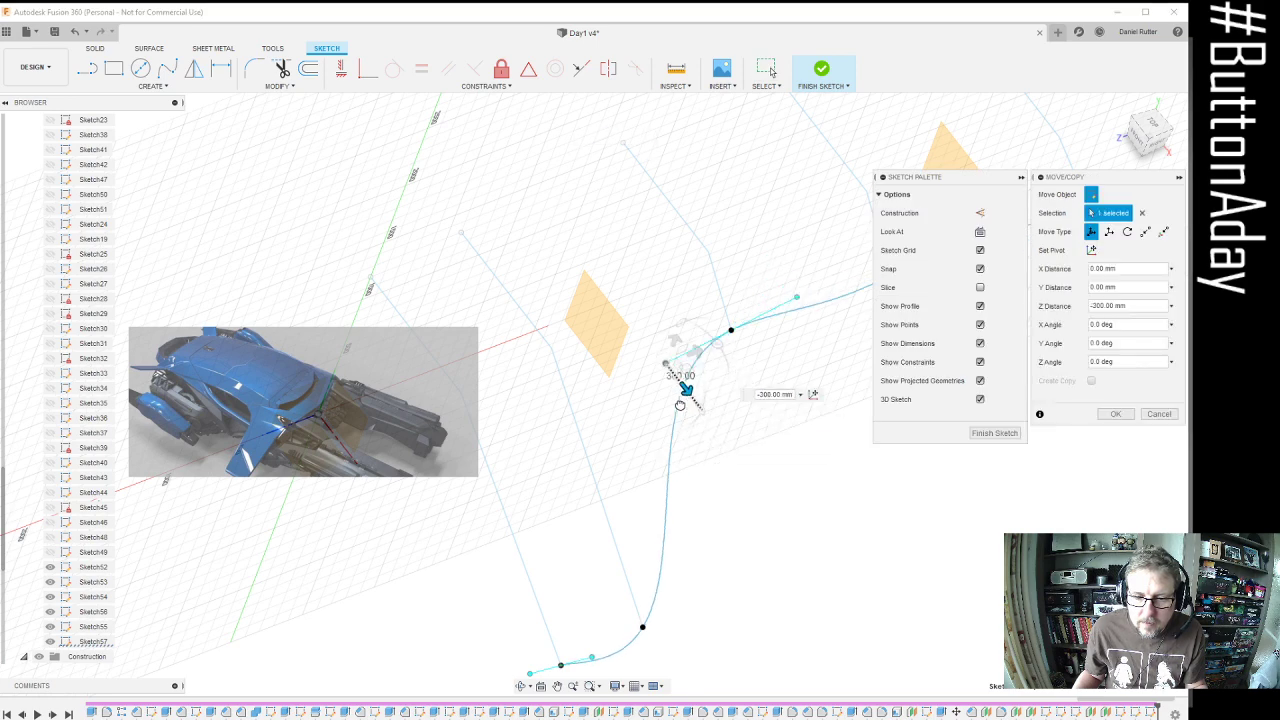
shift+middle_drag(680, 403, 624, 263)
click(621, 245)
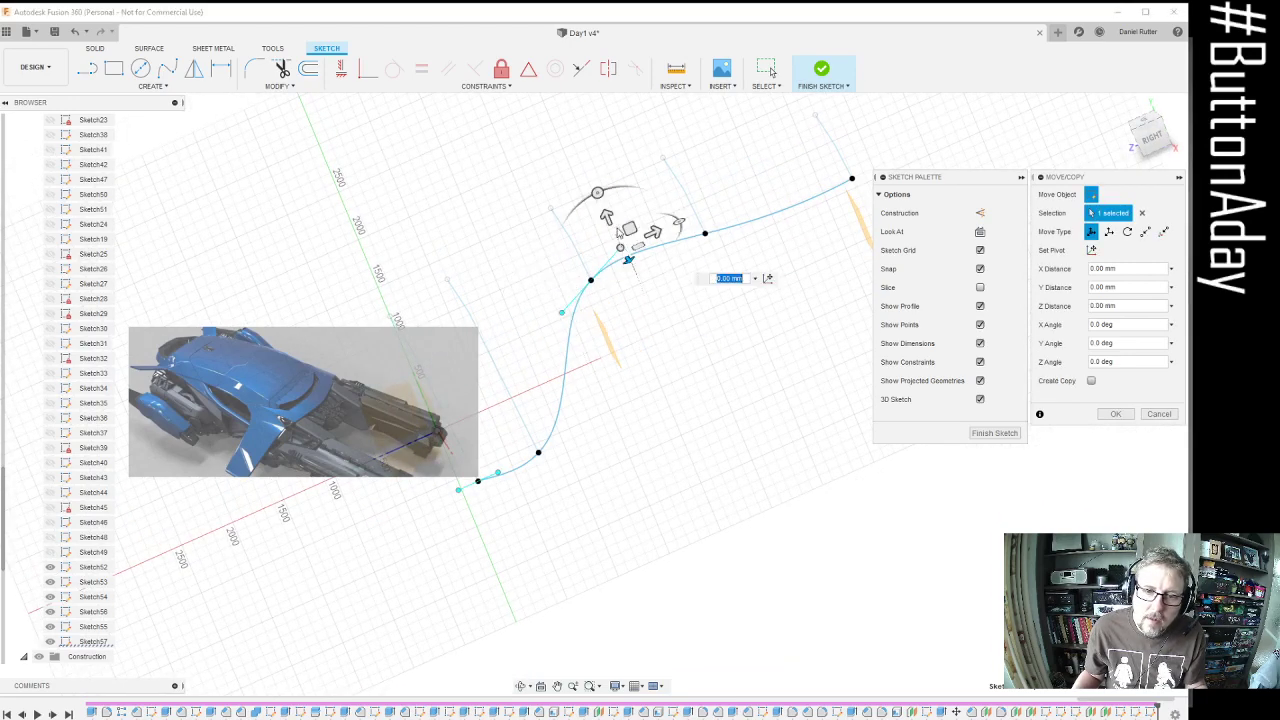
drag(606, 216, 612, 226)
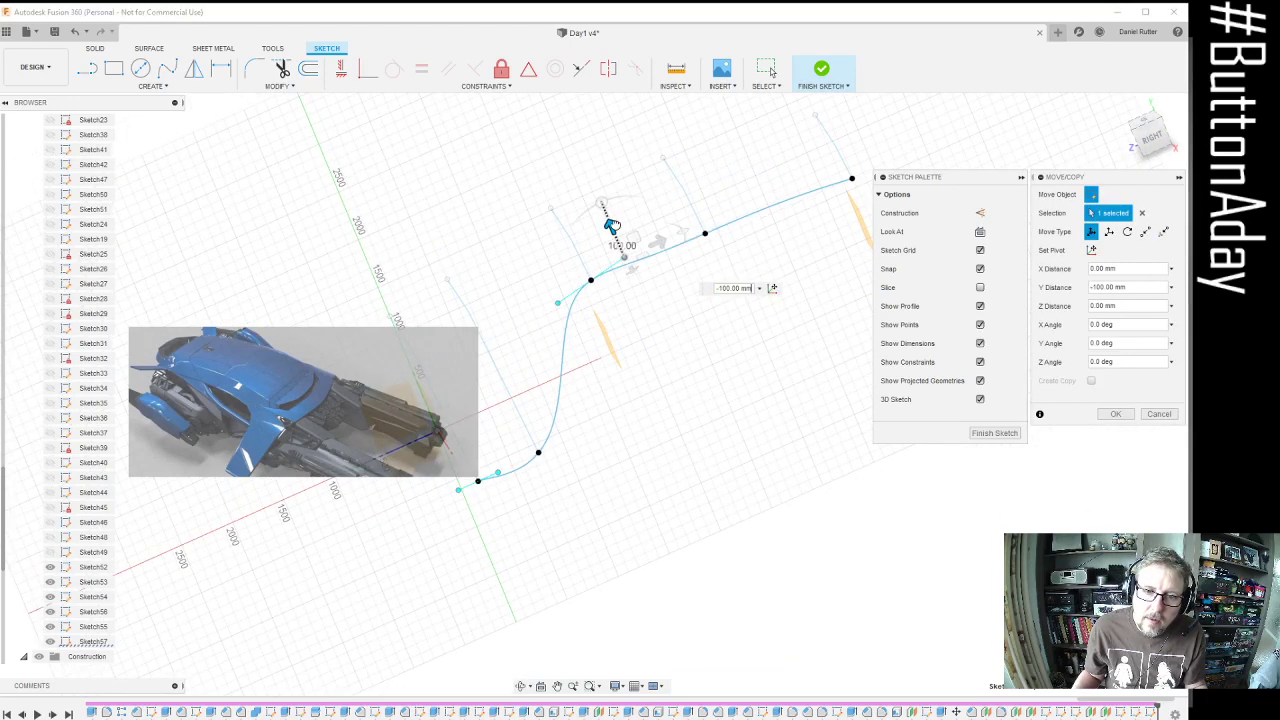
Lengthen the third point's tangent handle by moving its near end -500 mm in X
shift+middle_drag(612, 226, 782, 318)
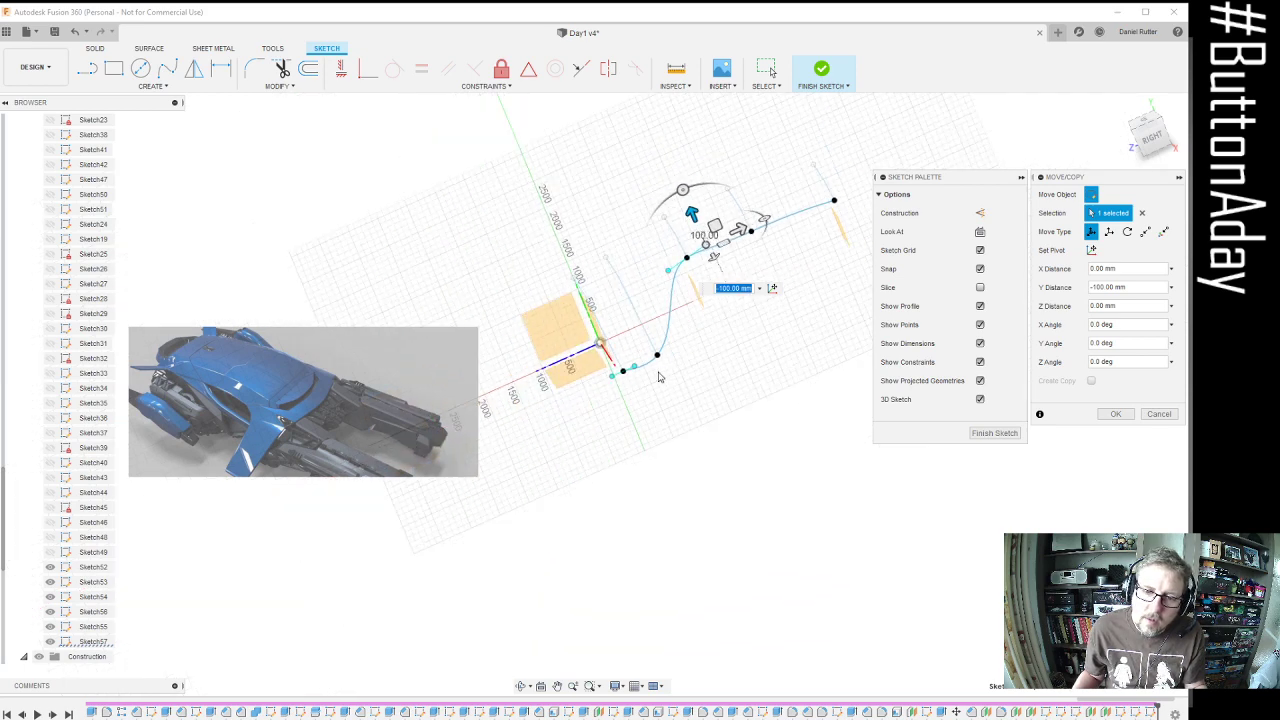
shift+middle_drag(659, 377, 661, 333)
click(677, 198)
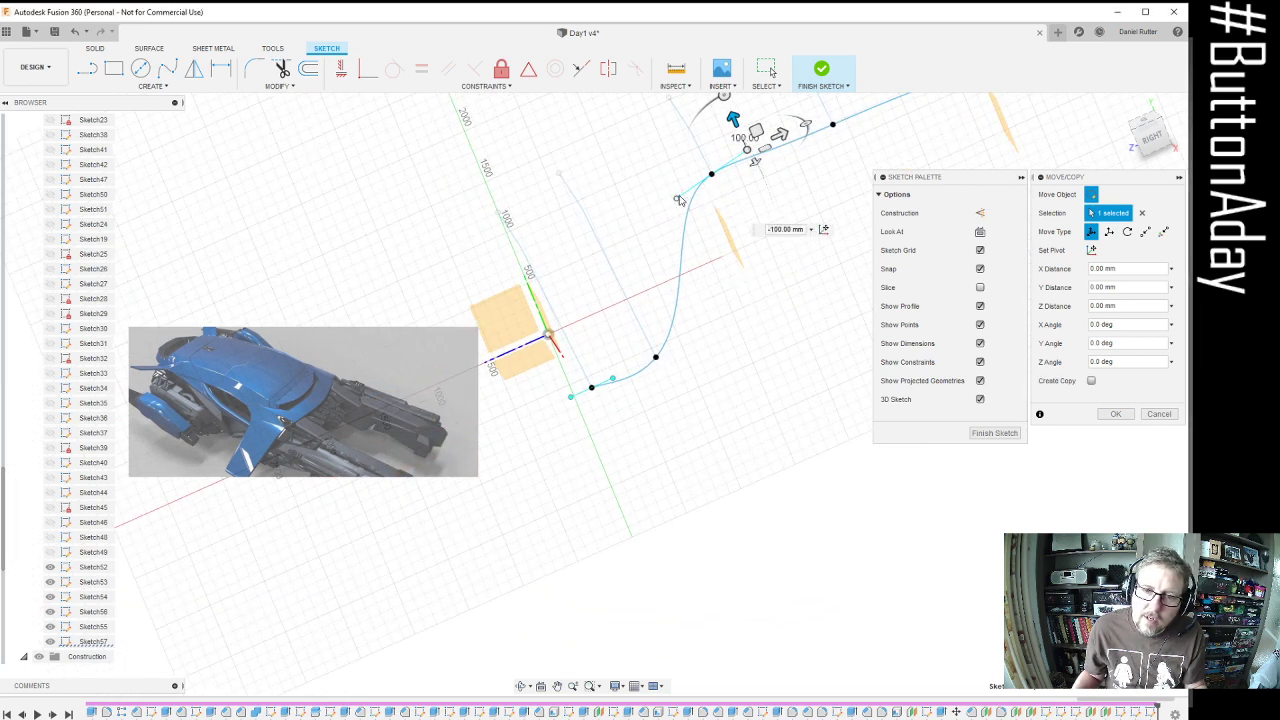
drag(710, 184, 657, 214)
shift+middle_drag(656, 357, 663, 363)
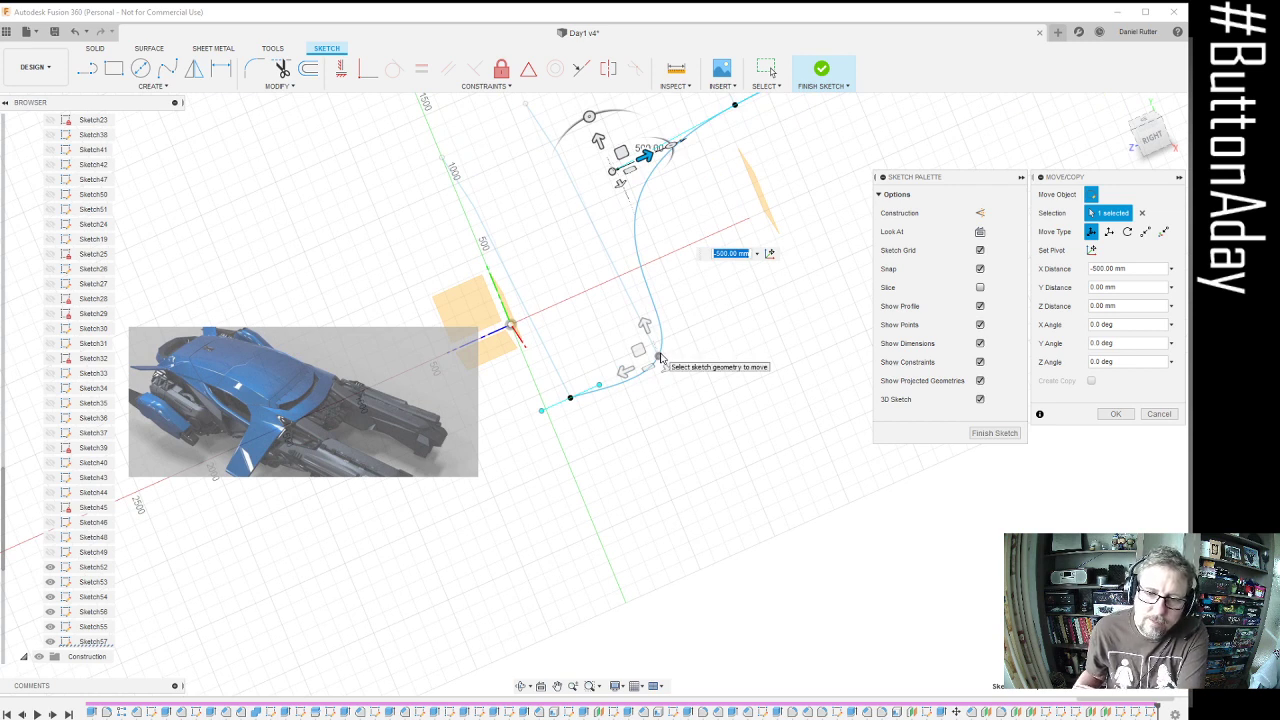
click(1115, 413)
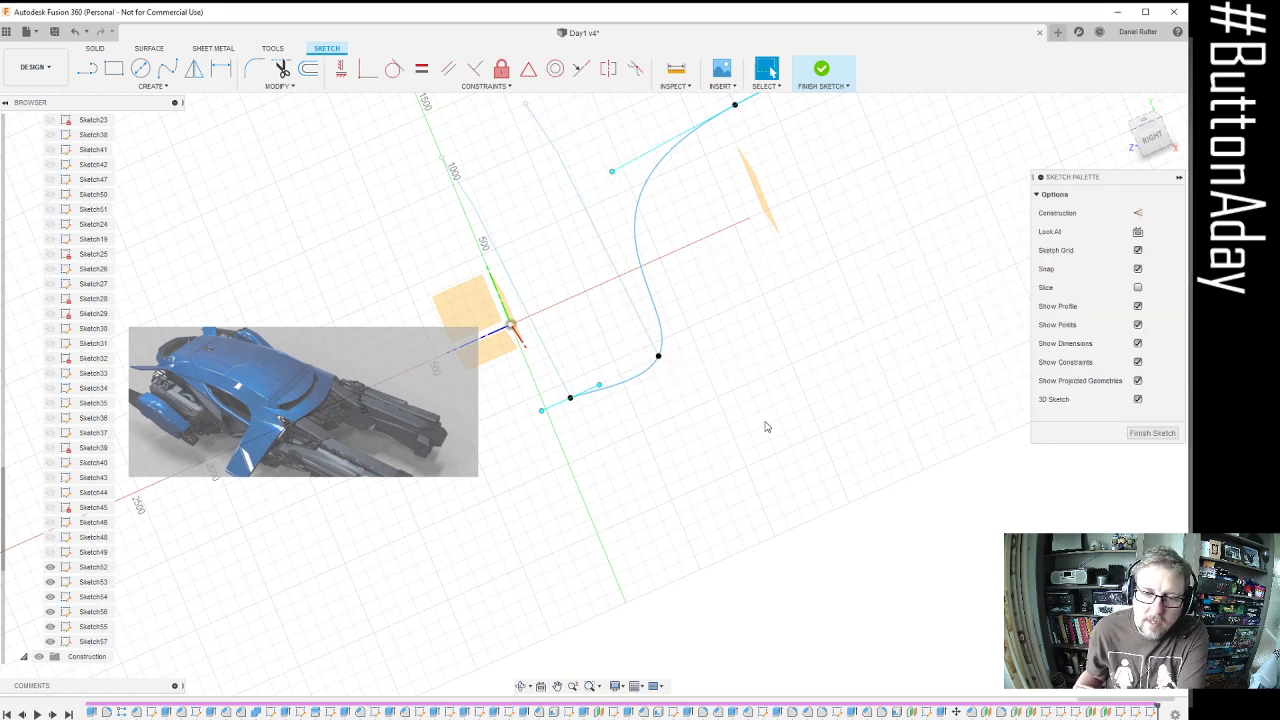
Activate the second point's tangent handle and move its upper end about -192 mm in X, -152 mm in Y and 50 mm in Z
click(724, 407)
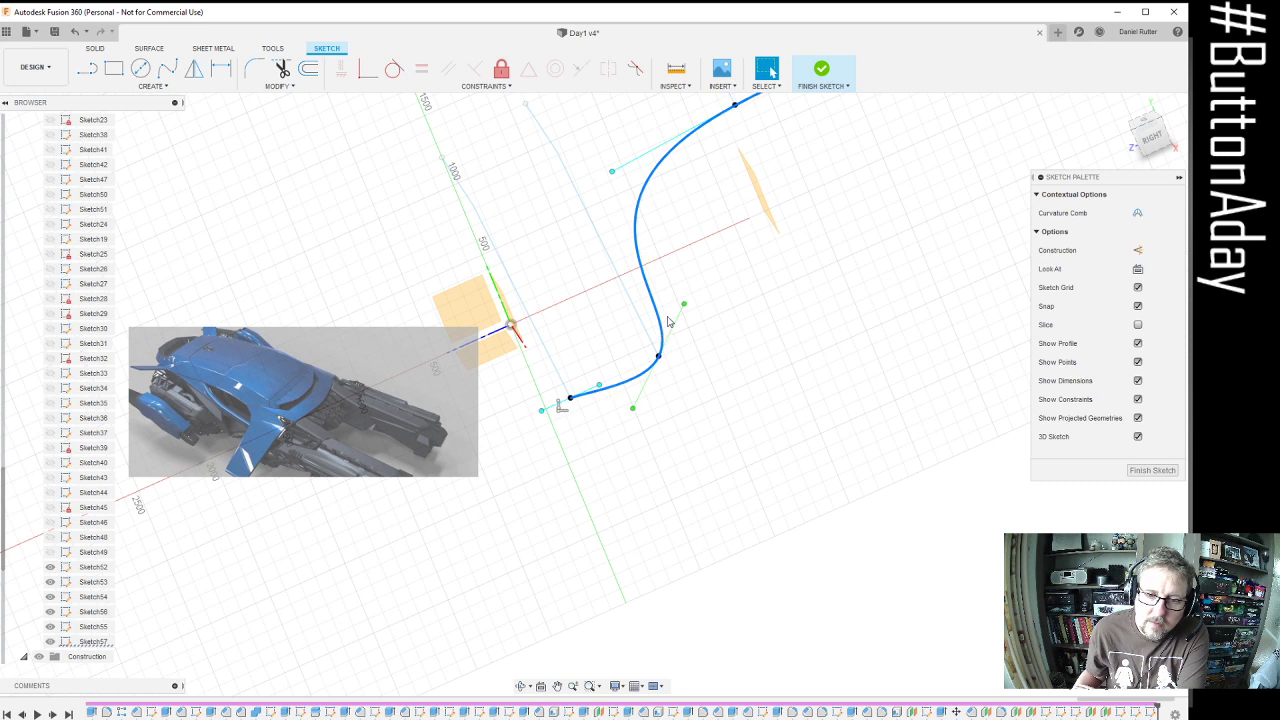
click(684, 305)
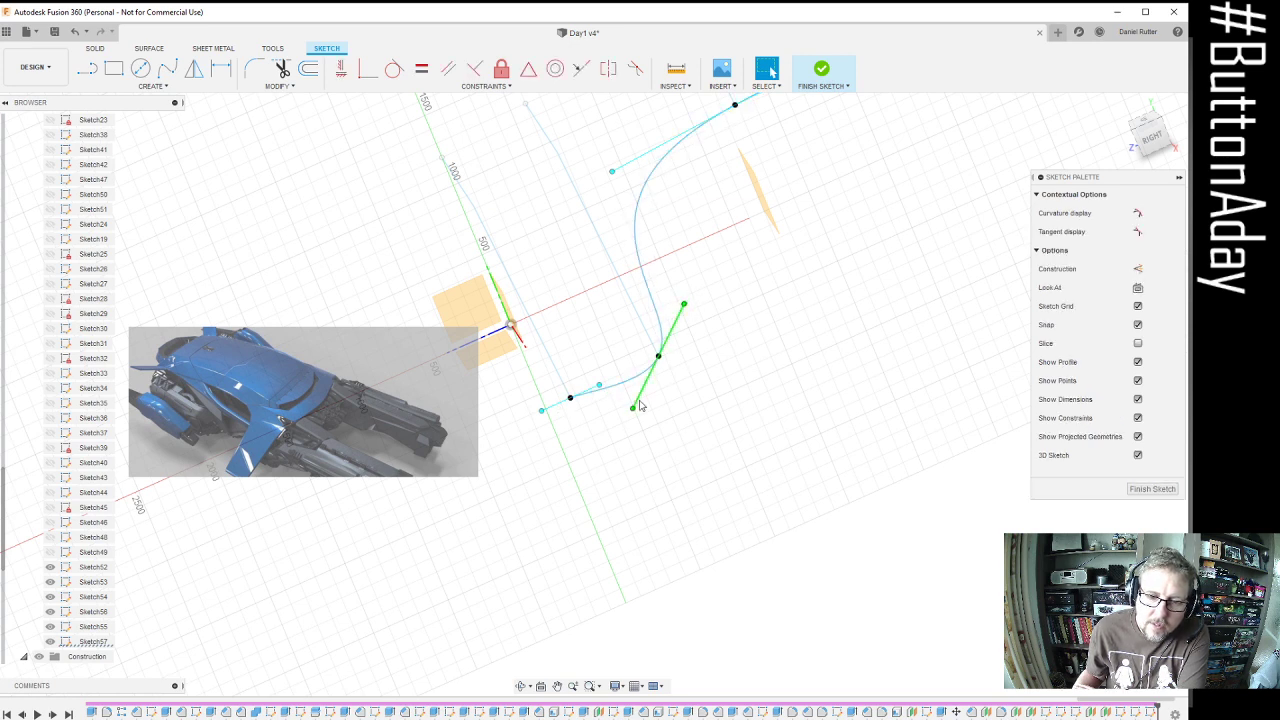
click(684, 312)
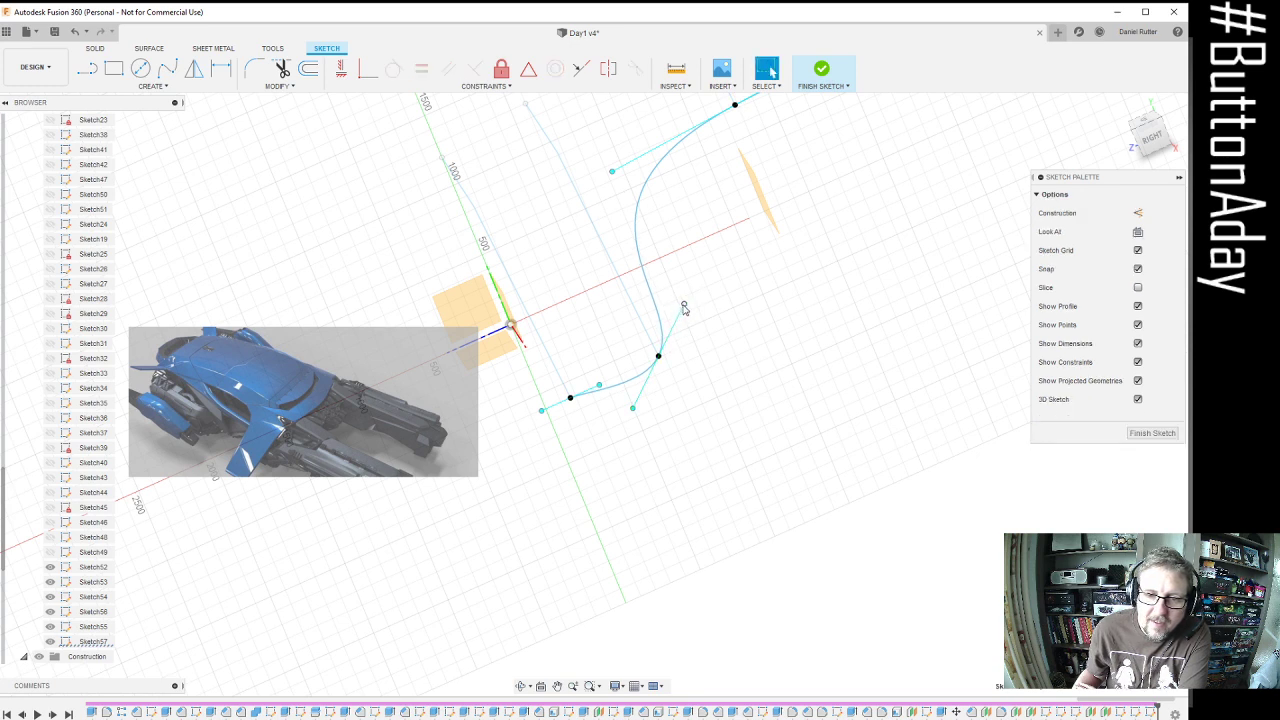
click(684, 305)
key(m)
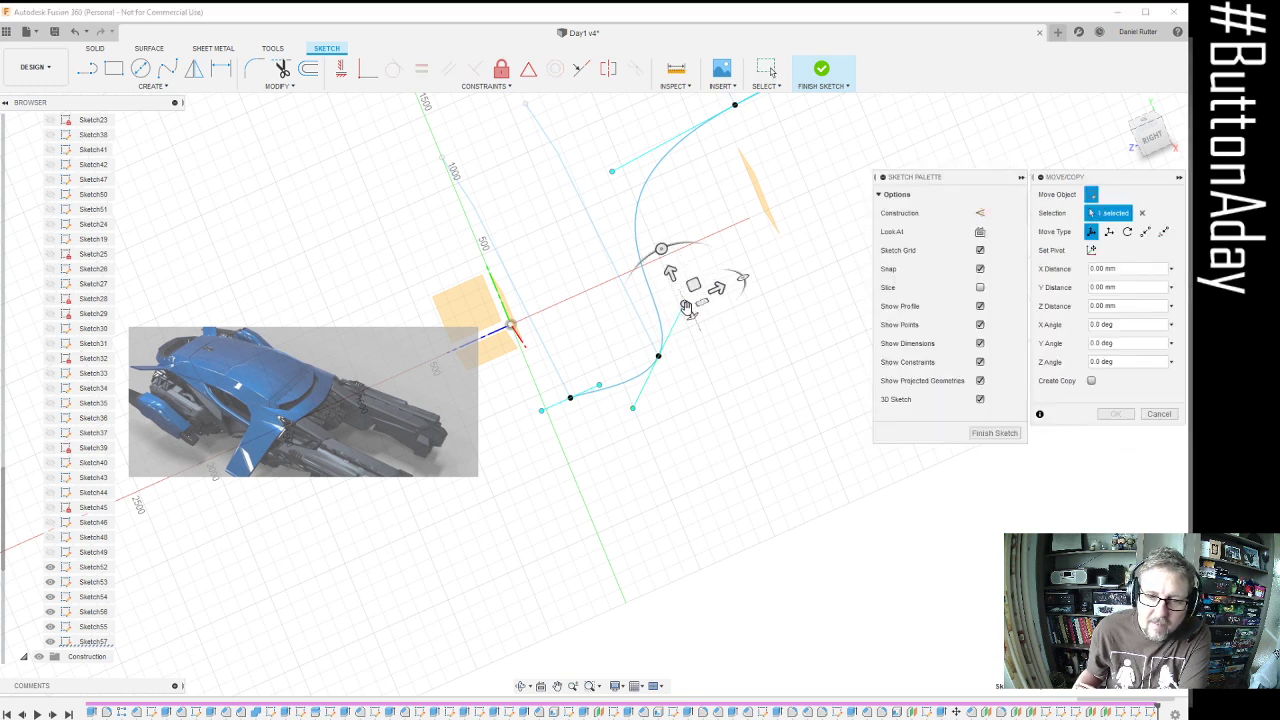
mouse_move(686, 307)
mouse_down()
mouse_move(682, 296)
mouse_move(662, 344)
mouse_up()
Move the far end of the third point's tangent handle, toward the fourth point, -100 mm in Z
scroll(651, 392, down, 2)
mouse_move(645, 409)
shift+middle_down()
mouse_move(752, 362)
mouse_move(718, 280)
mouse_move(651, 423)
mouse_move(586, 480)
mouse_move(534, 608)
mouse_move(746, 449)
mouse_move(746, 466)
mouse_move(713, 438)
mouse_move(745, 557)
mouse_move(705, 435)
shift+middle_up()
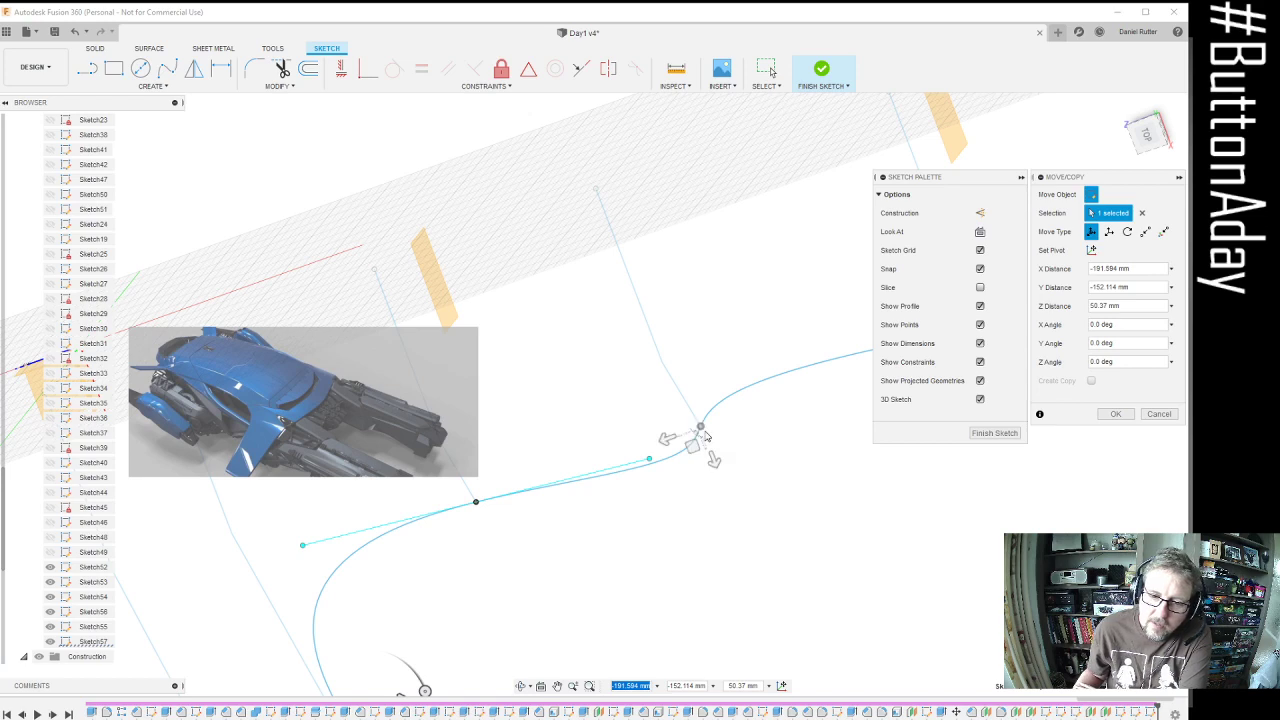
mouse_move(686, 597)
shift+middle_down()
mouse_move(680, 477)
mouse_move(705, 438)
mouse_move(697, 531)
mouse_move(724, 521)
mouse_move(680, 514)
shift+middle_up()
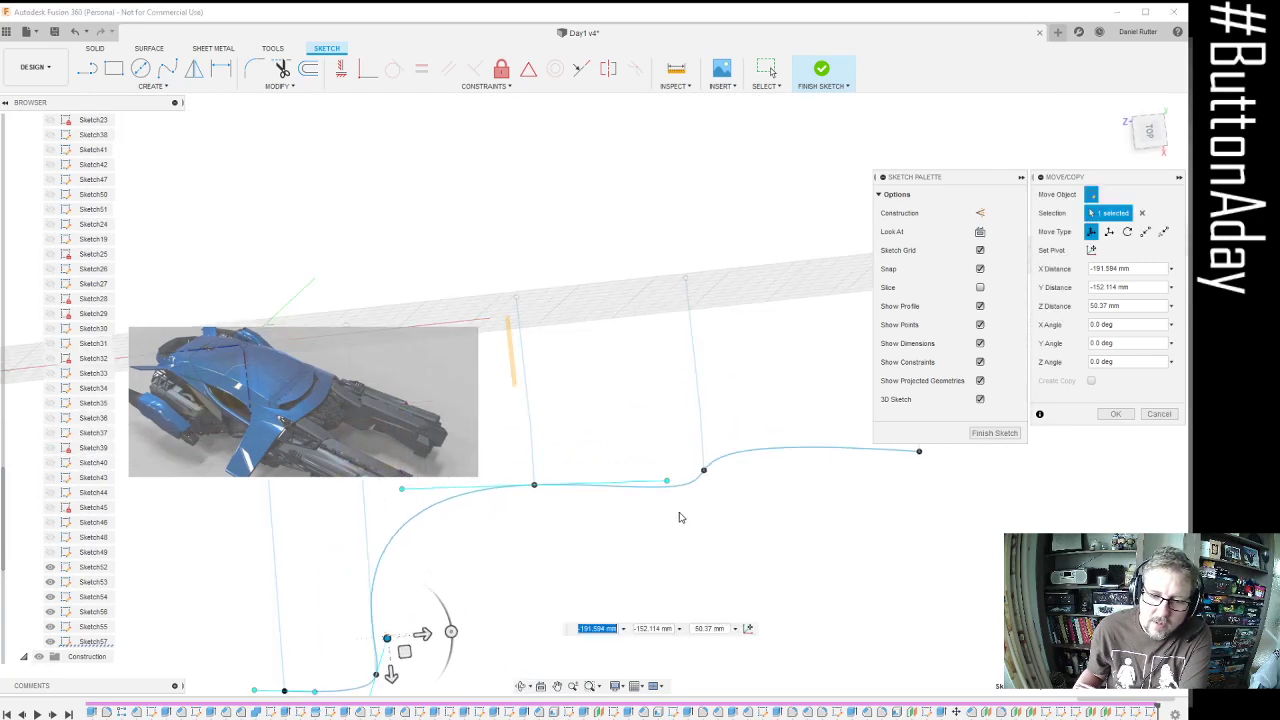
click(666, 482)
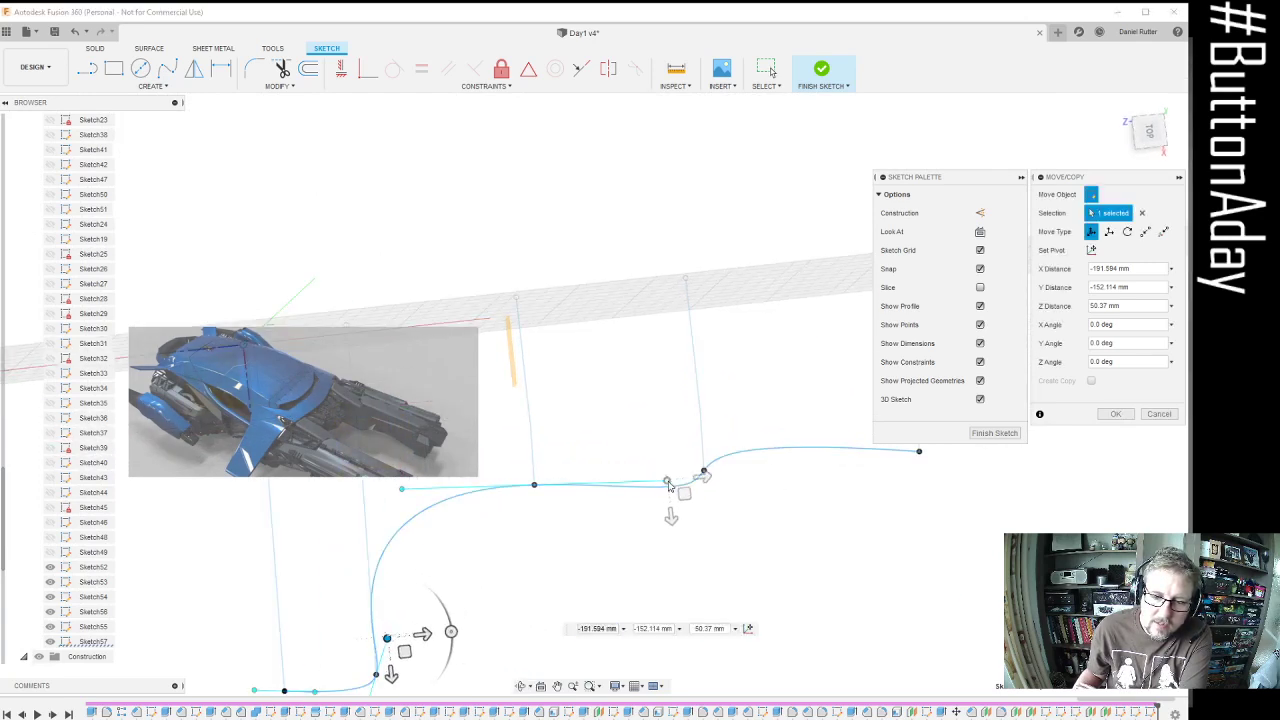
click(671, 514)
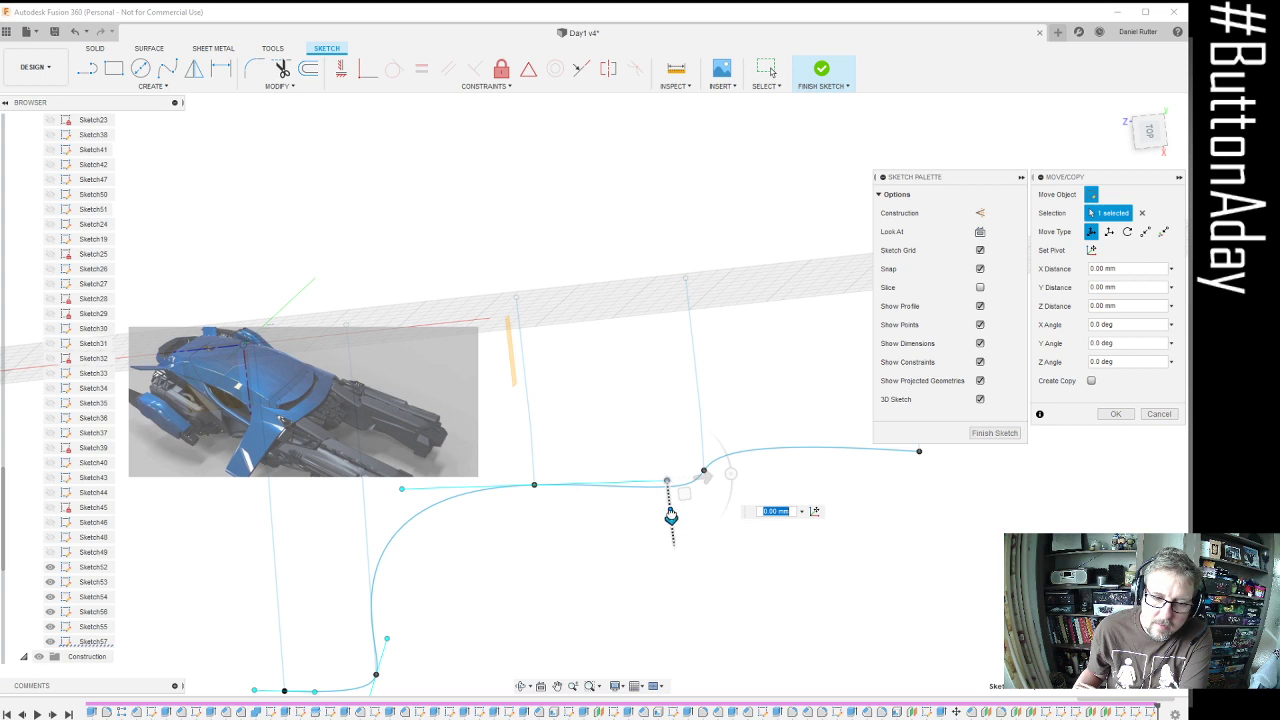
drag(671, 515, 670, 502)
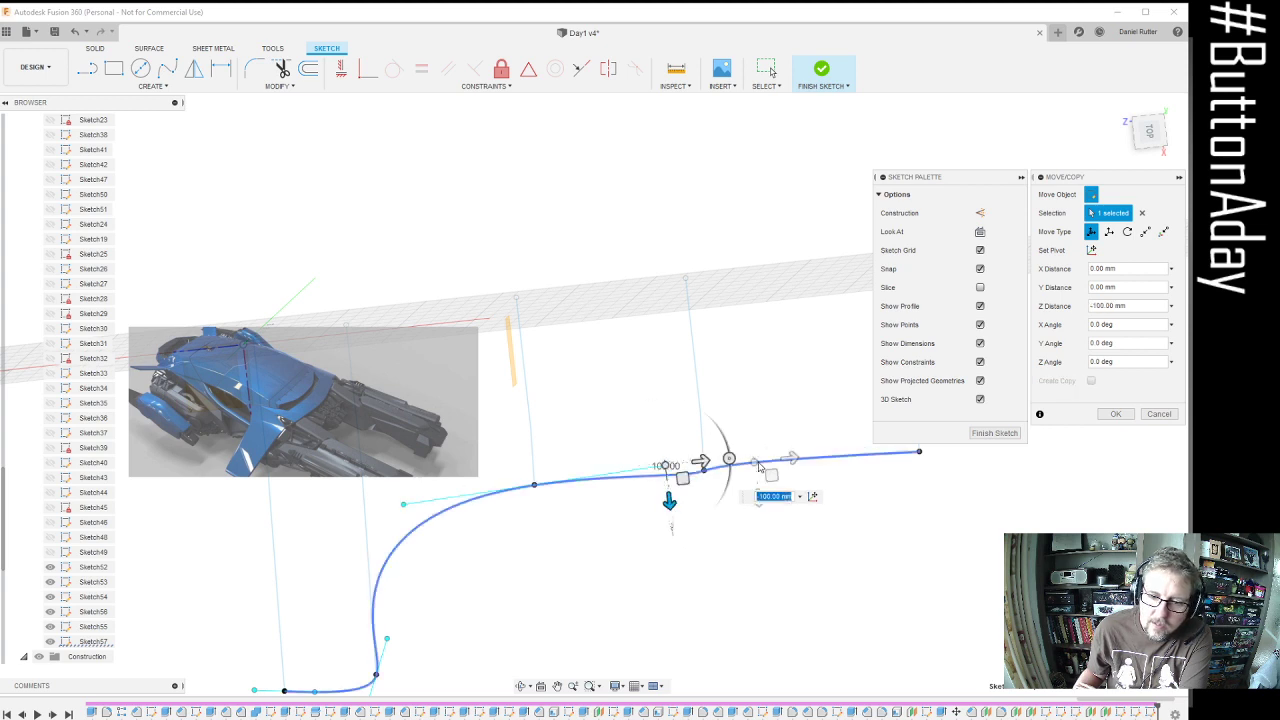
click(757, 463)
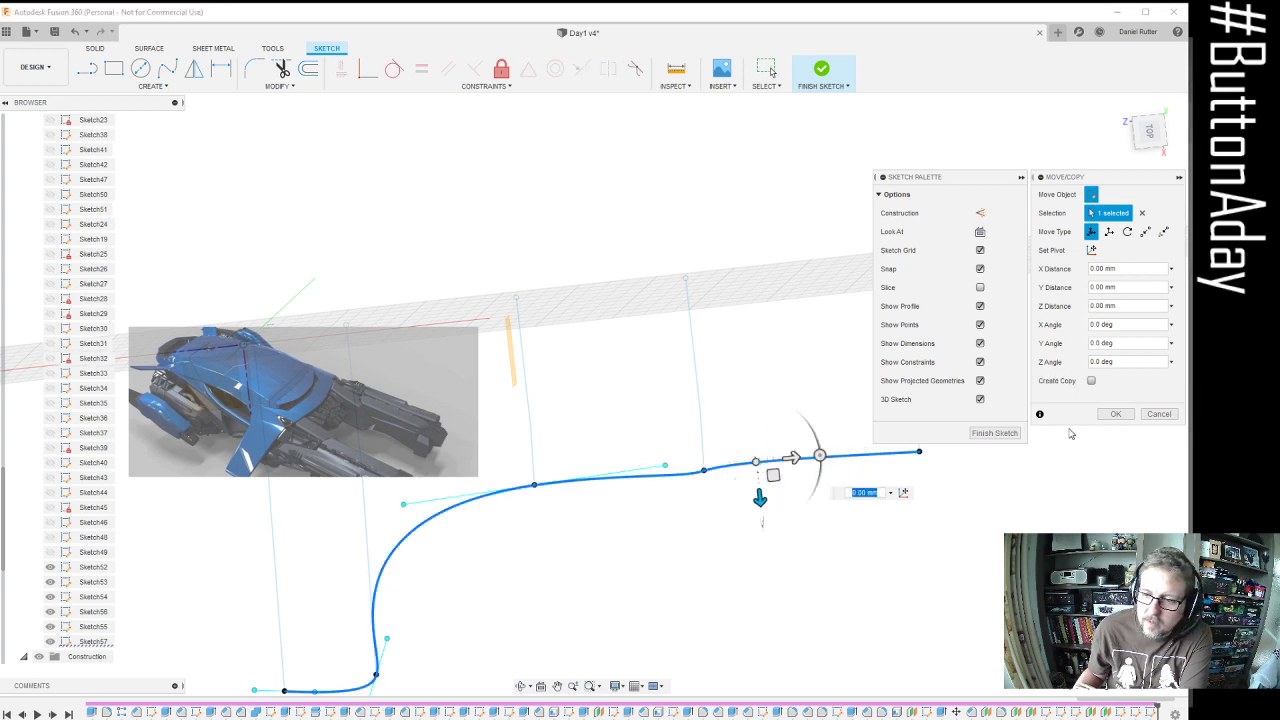
click(1112, 414)
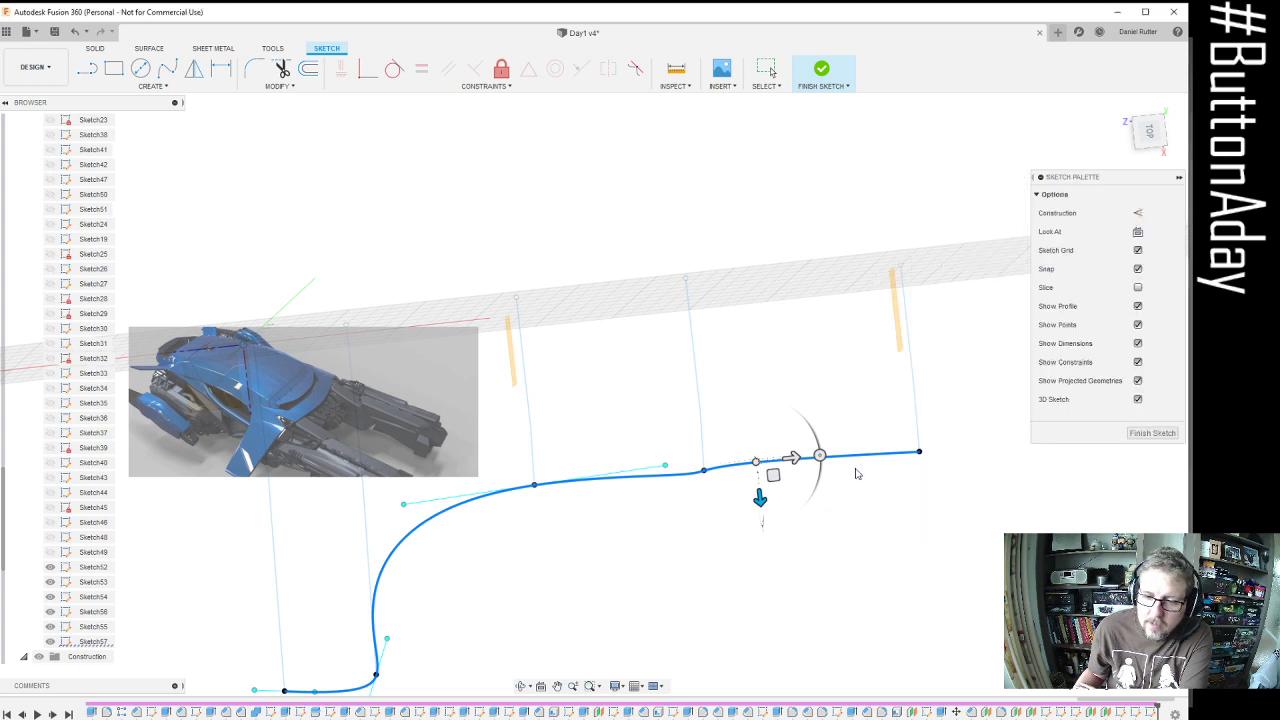
key(Escape)
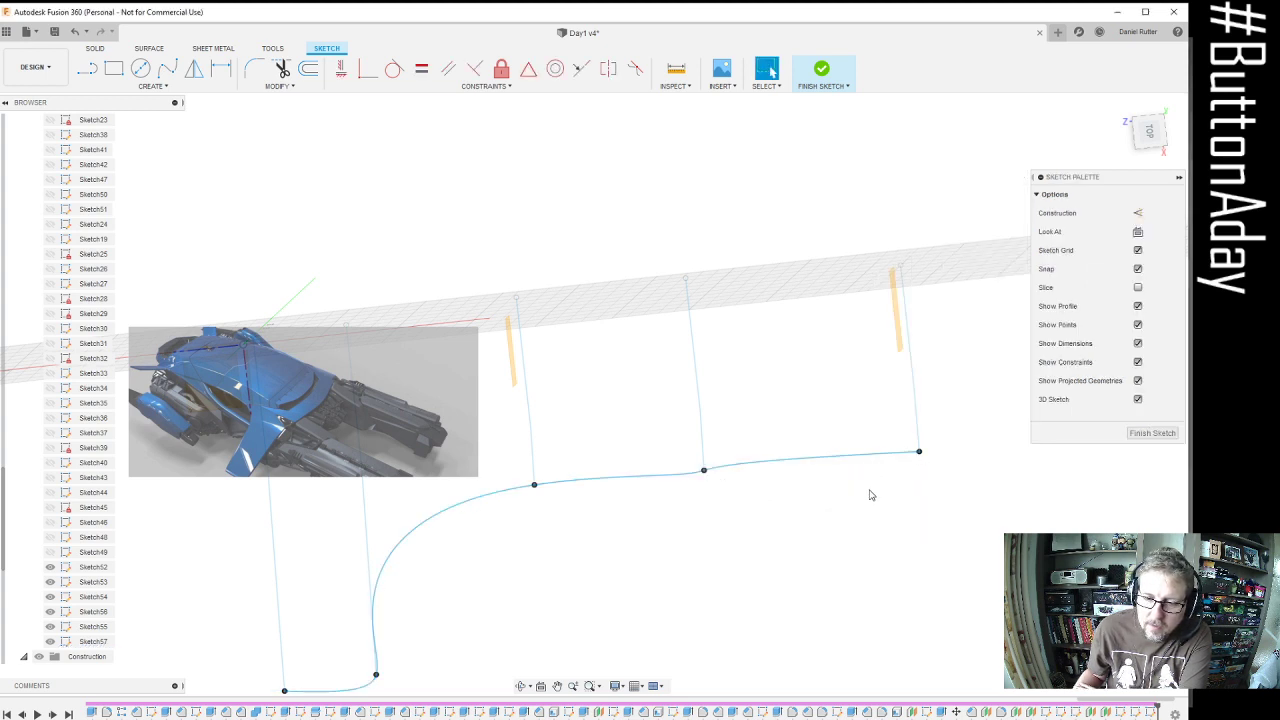
Activate the tangent handle at the guide spline's fourth point
click(800, 463)
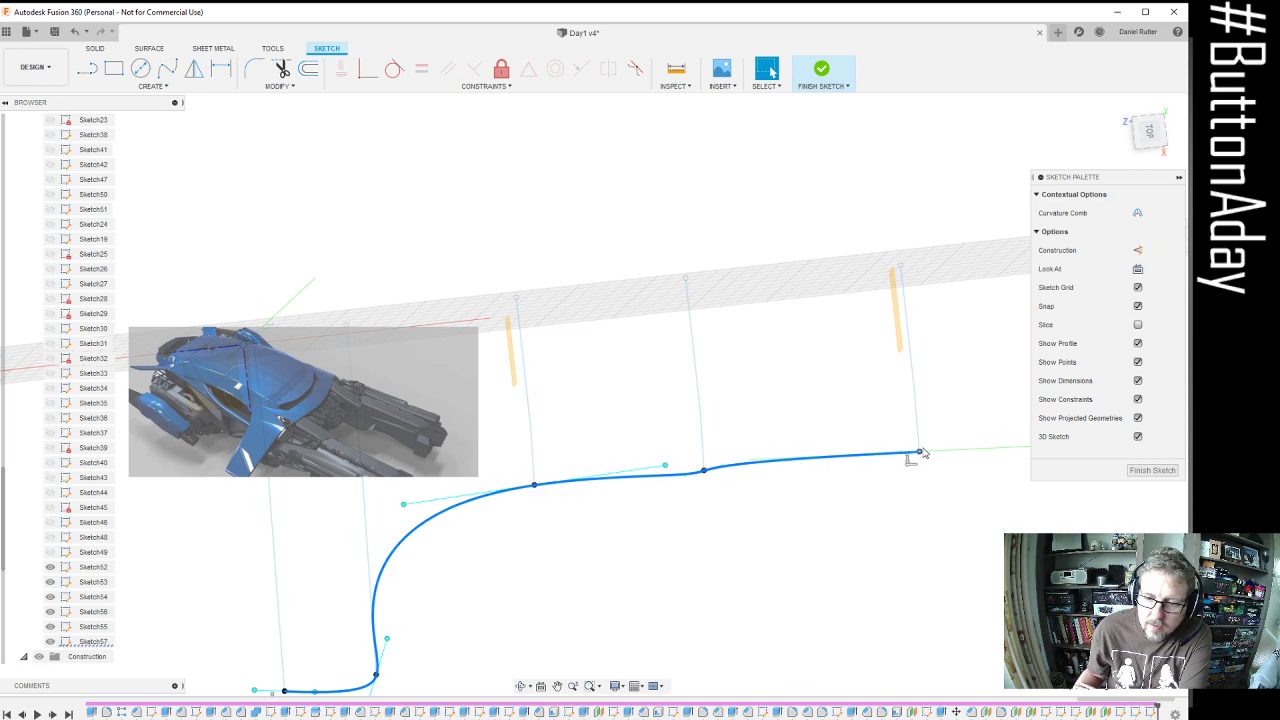
mouse_move(829, 491)
shift+middle_down()
mouse_move(817, 391)
mouse_move(814, 459)
mouse_move(832, 401)
mouse_move(829, 414)
shift+middle_up()
scroll(705, 214, up, 5)
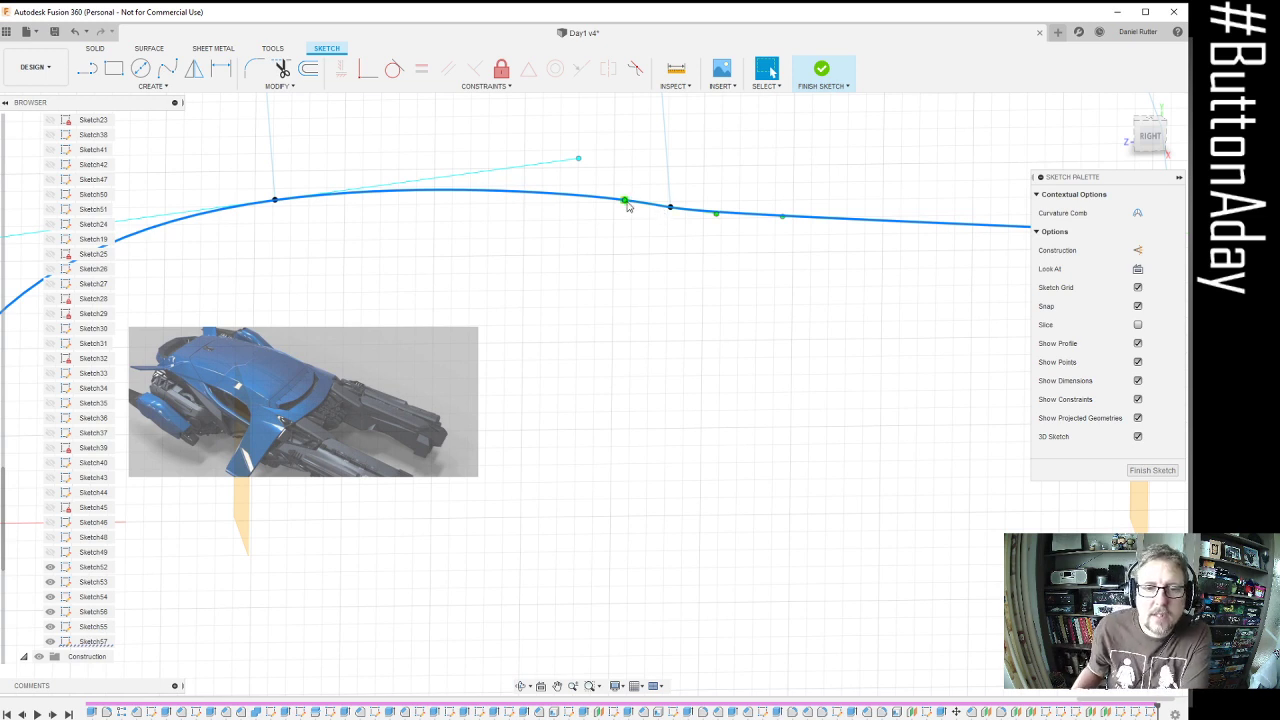
click(626, 203)
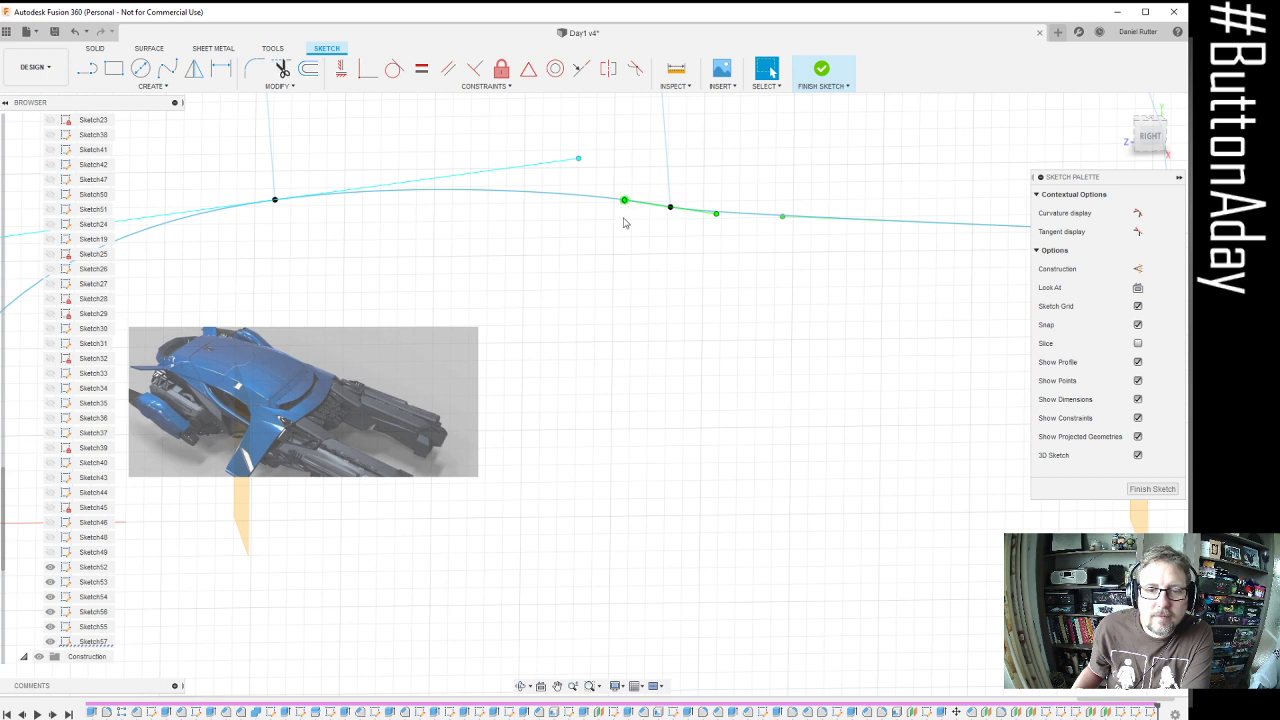
click(624, 219)
click(626, 203)
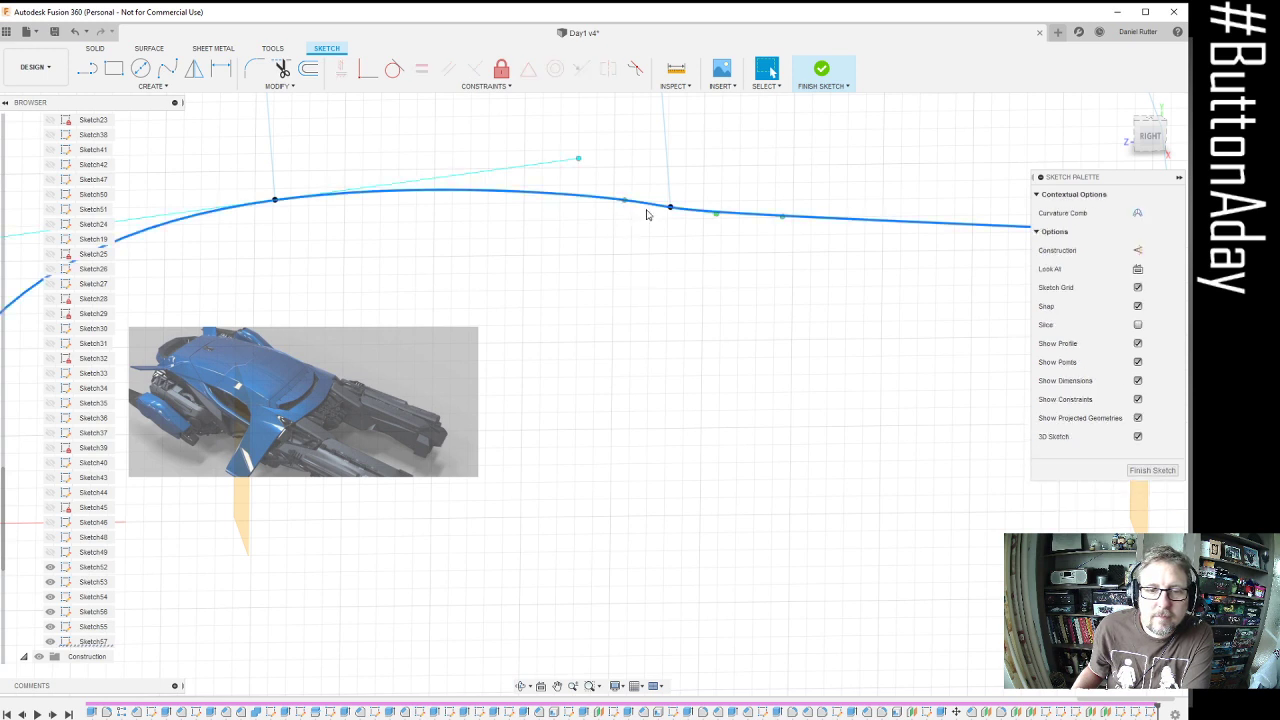
click(624, 202)
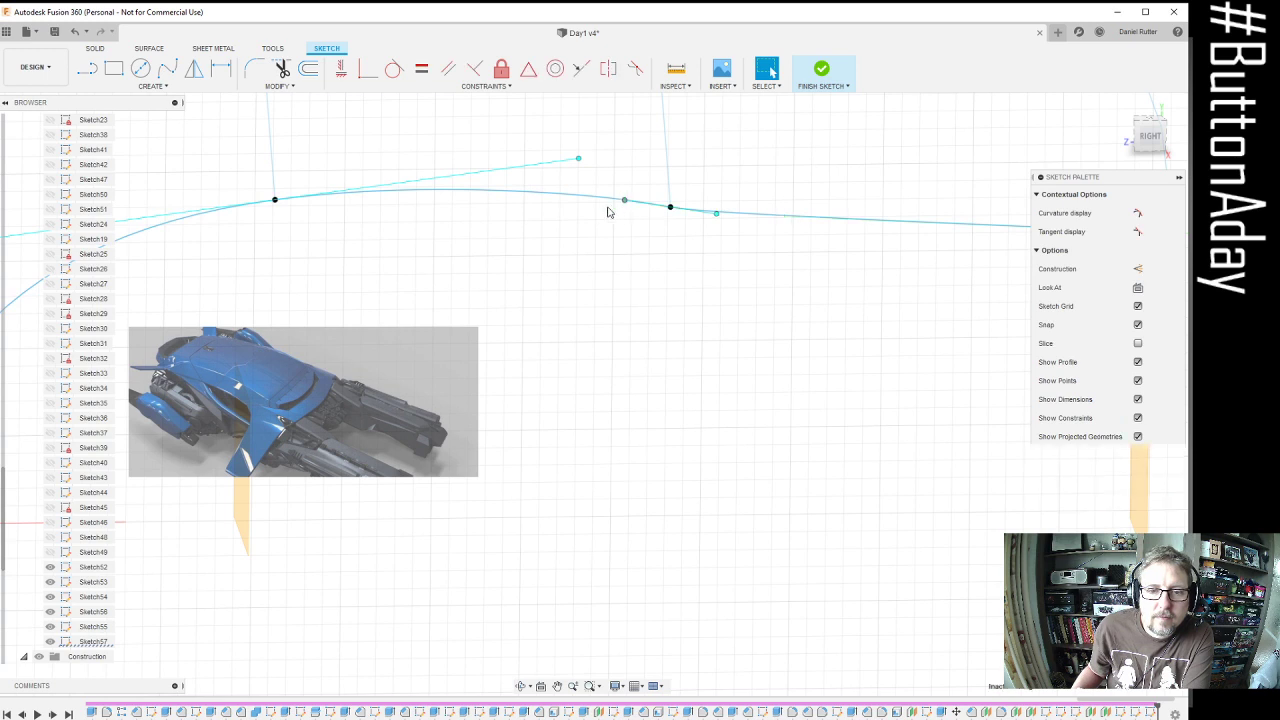
Move the fourth point's tangent handle end, on the side toward the third point, -400 mm in X and -50 mm in Z
click(624, 203)
key(m)
drag(662, 200, 516, 201)
mouse_move(603, 264)
shift+middle_down()
mouse_move(599, 314)
mouse_move(657, 434)
mouse_move(640, 437)
mouse_move(570, 619)
shift+middle_up()
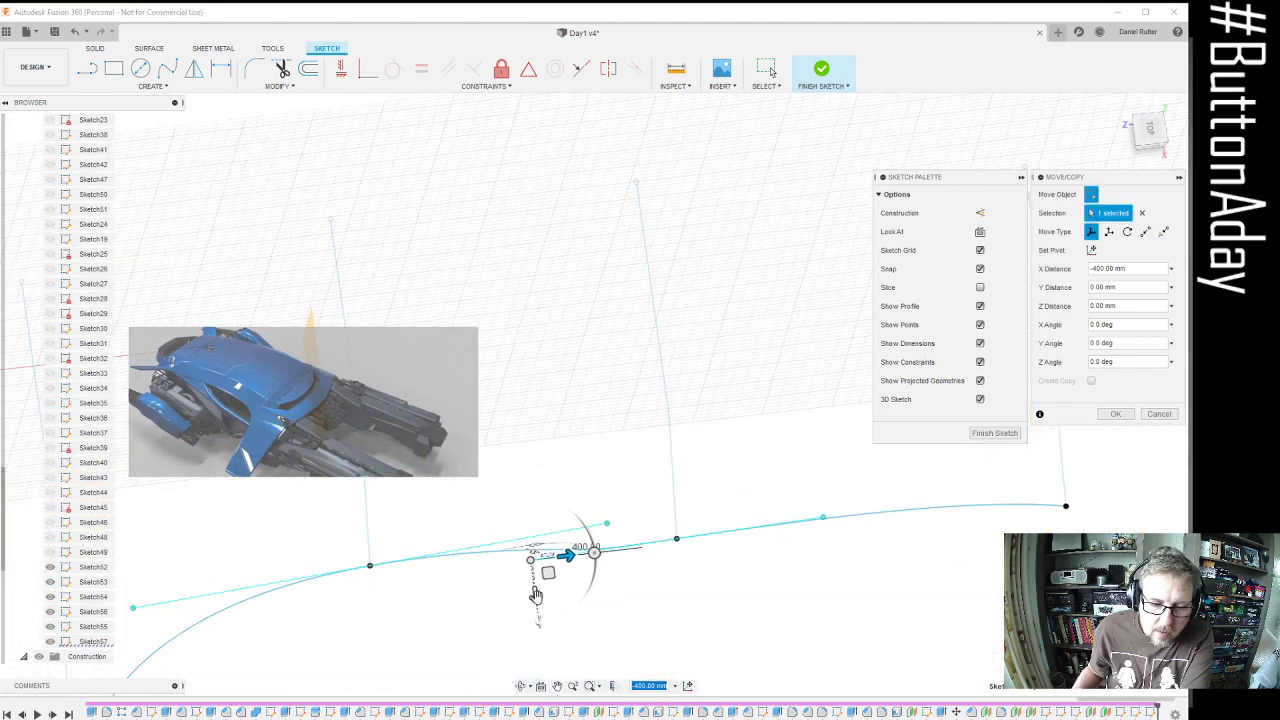
drag(534, 591, 535, 587)
mouse_move(791, 562)
shift+middle_down()
mouse_move(790, 466)
mouse_move(800, 494)
mouse_move(689, 374)
mouse_move(826, 366)
mouse_move(592, 425)
mouse_move(579, 389)
shift+middle_up()
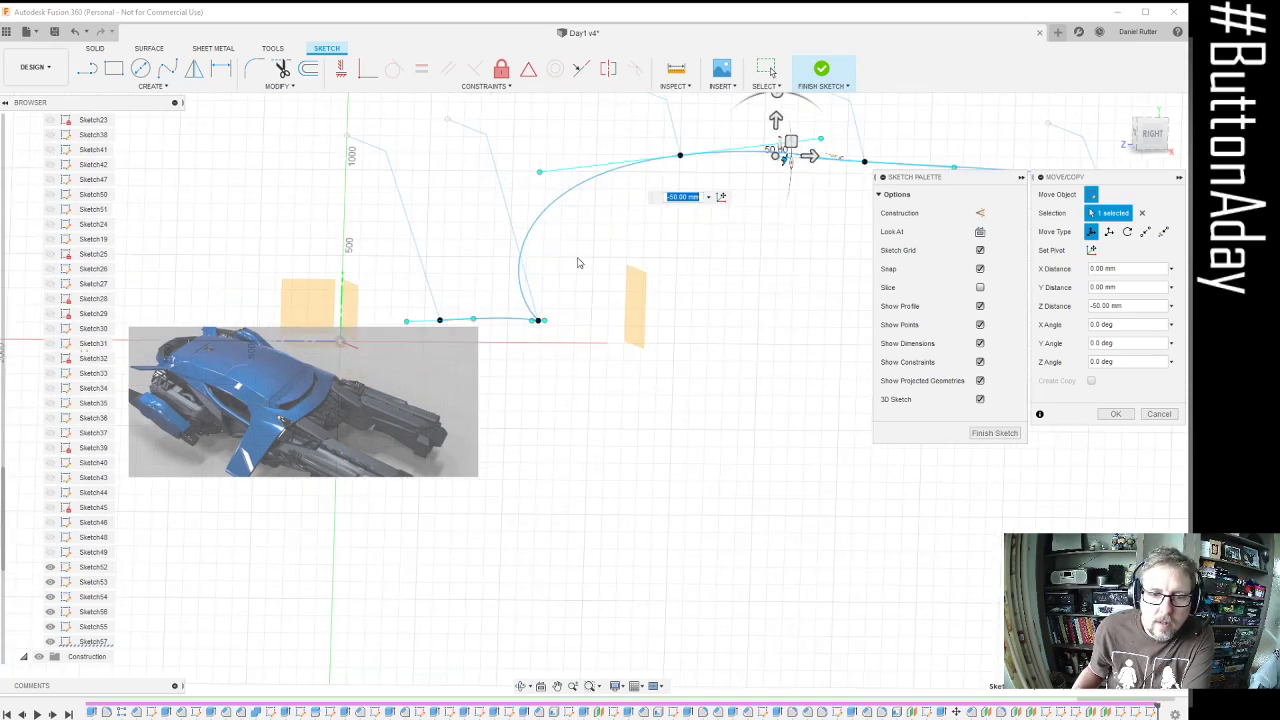
shift+middle_drag(588, 303, 549, 366)
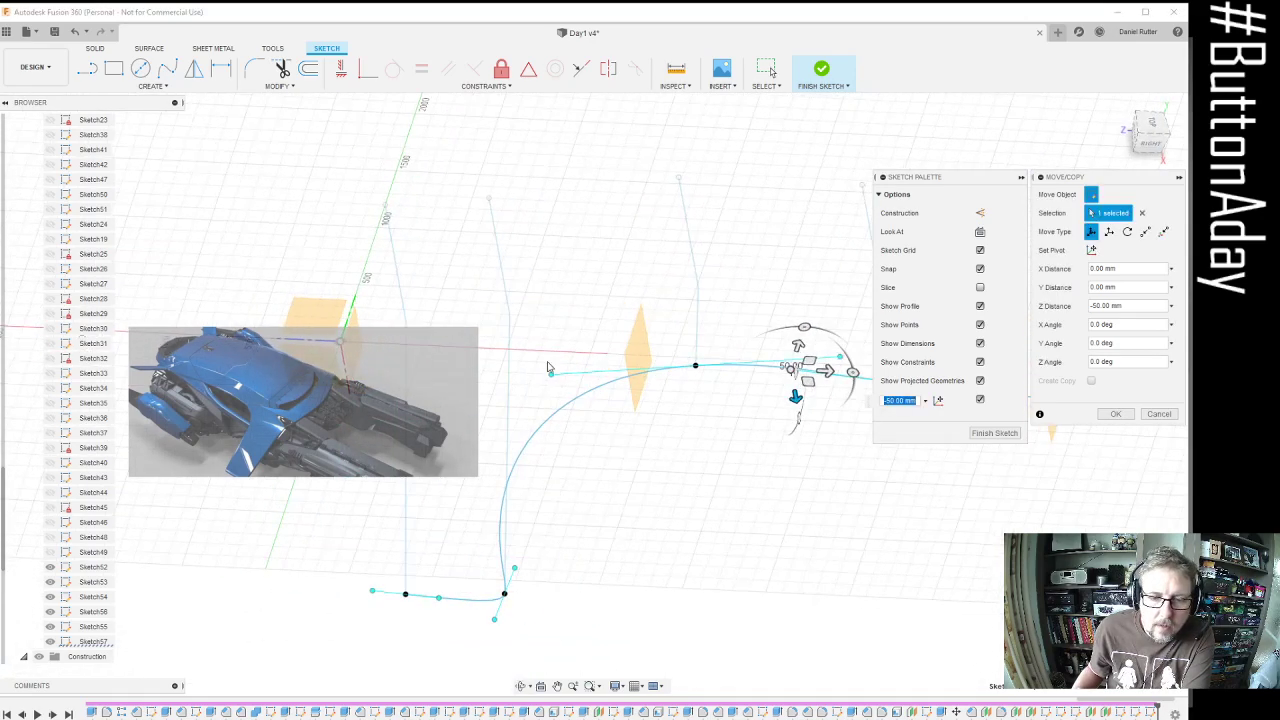
click(551, 378)
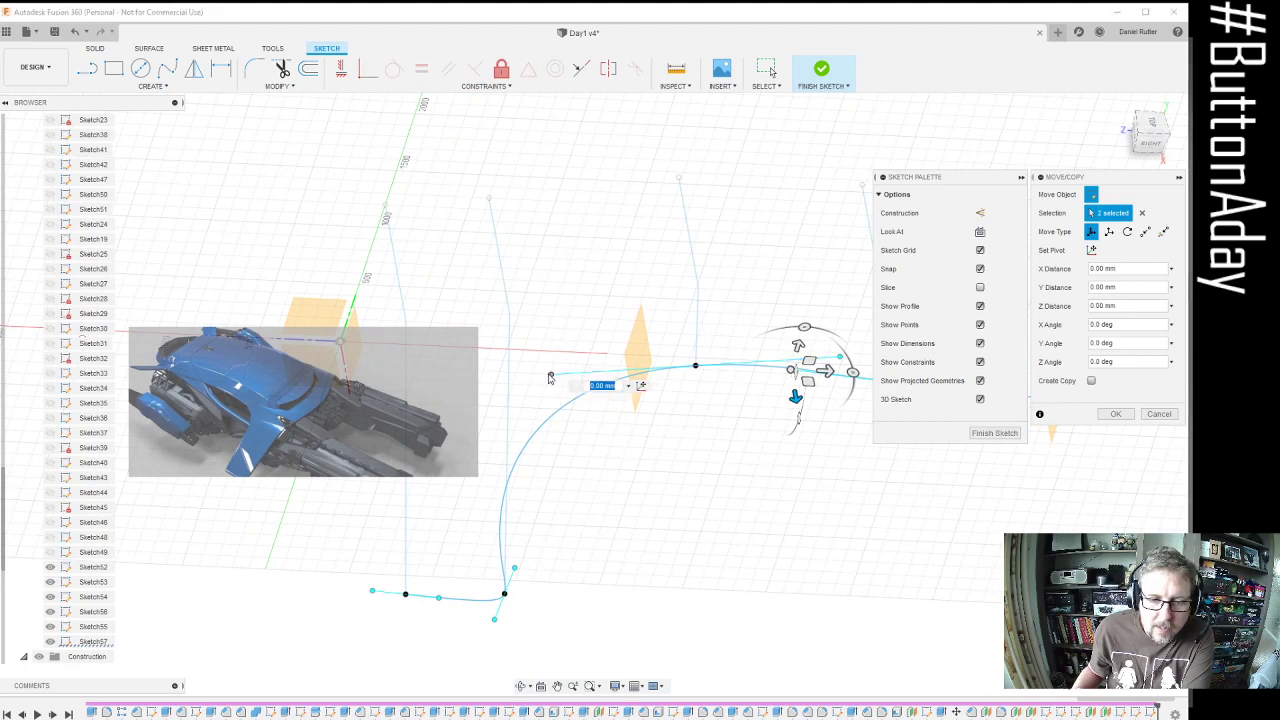
click(551, 376)
click(551, 376)
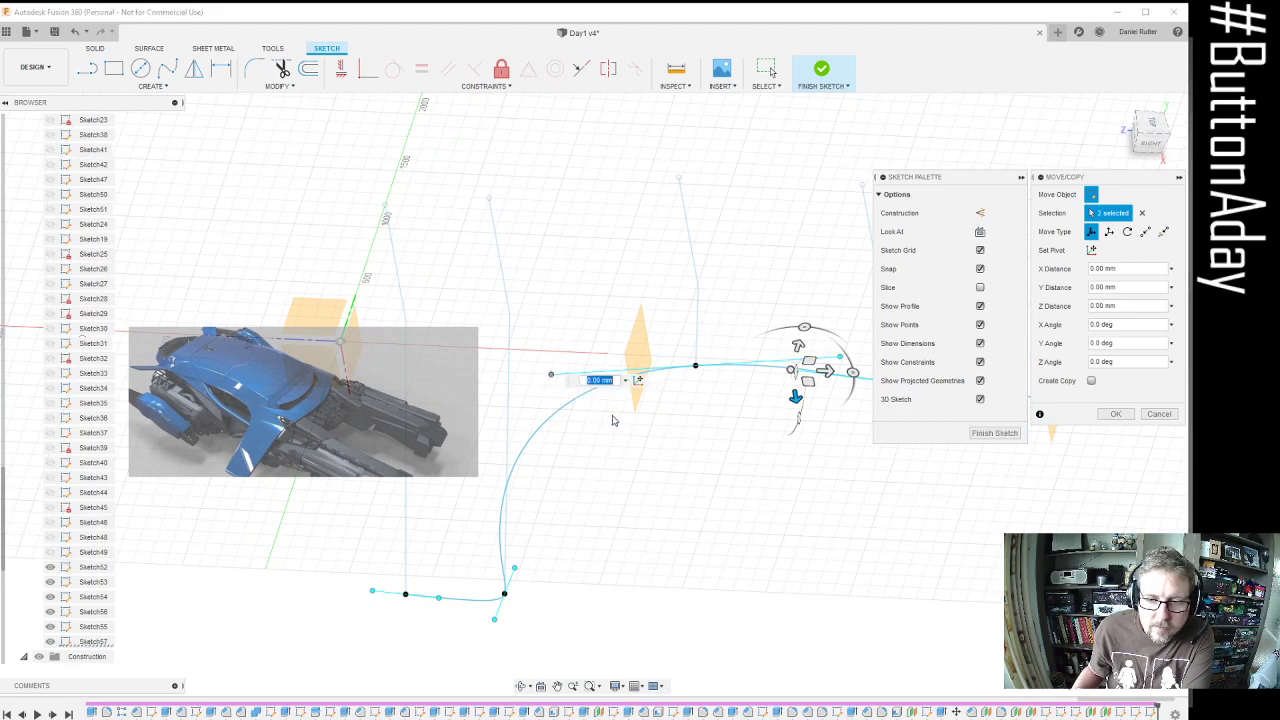
click(1110, 413)
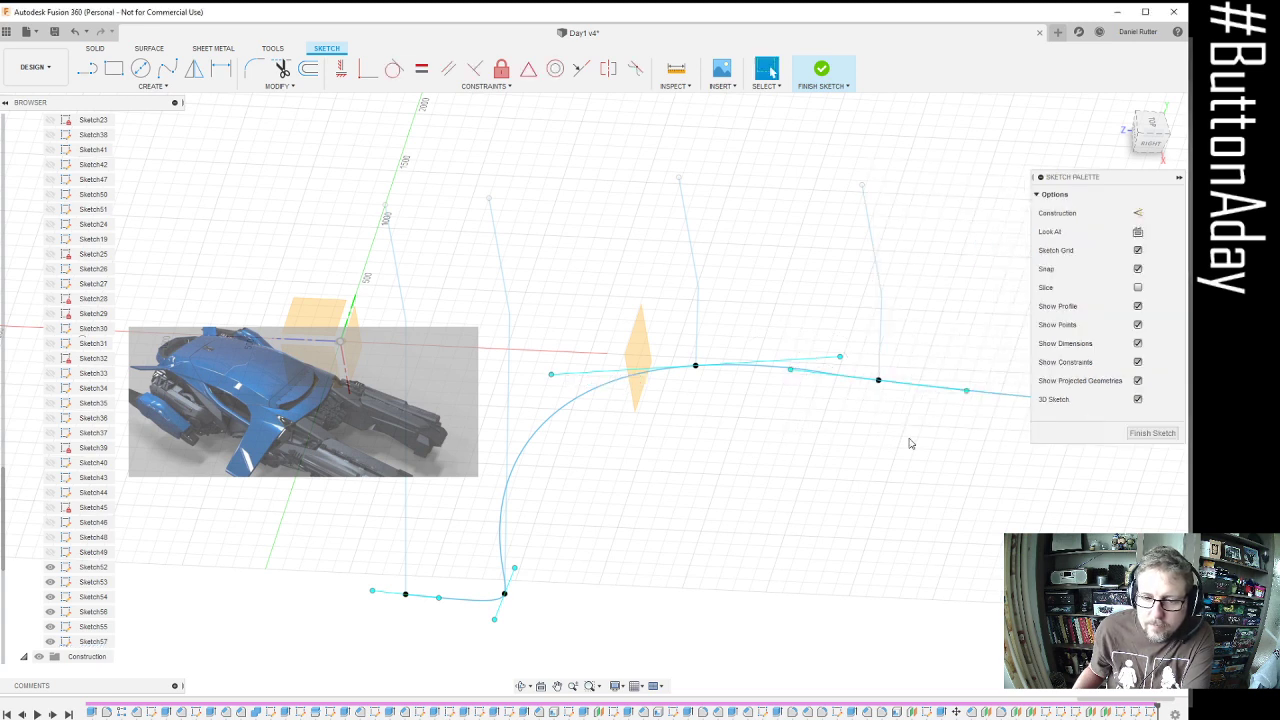
Move the third point's tangent handle end, on the side toward the second point, 200 mm in X and finish the sketch
click(551, 374)
key(m)
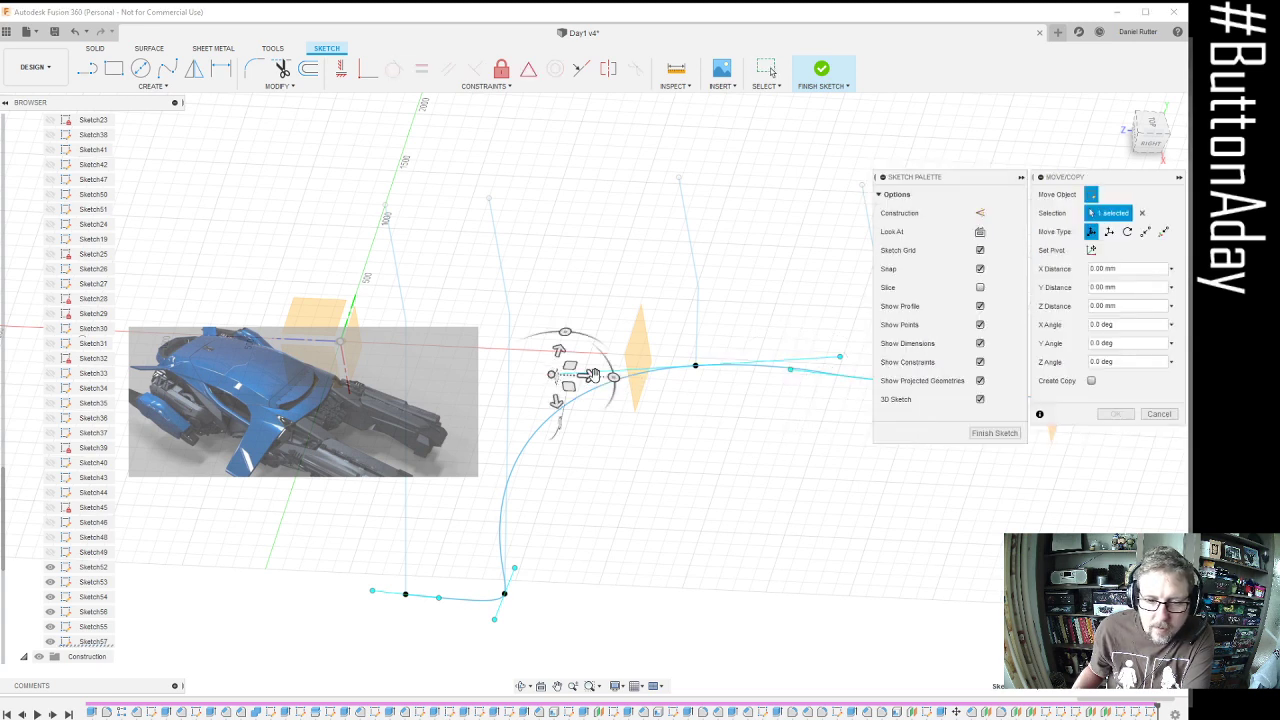
drag(586, 376, 623, 376)
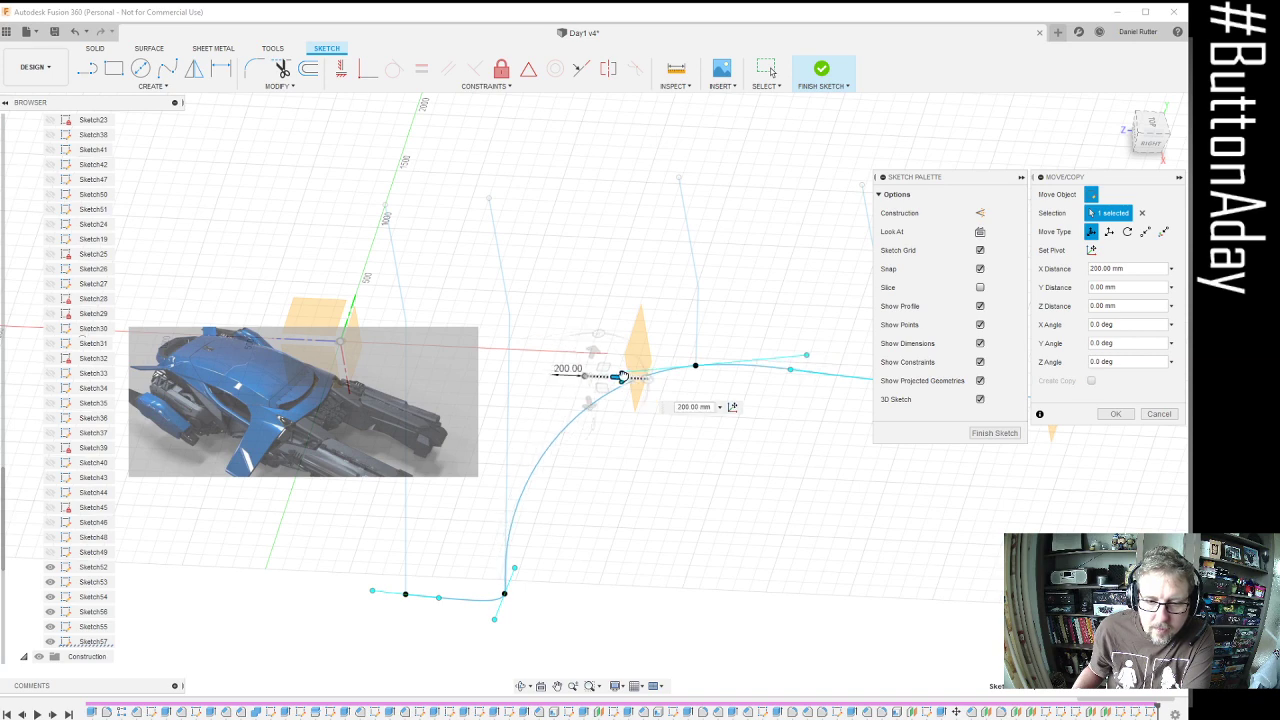
mouse_move(771, 543)
shift+middle_down()
mouse_move(771, 466)
mouse_move(779, 506)
shift+middle_up()
click(1120, 414)
scroll(714, 443, down, 5)
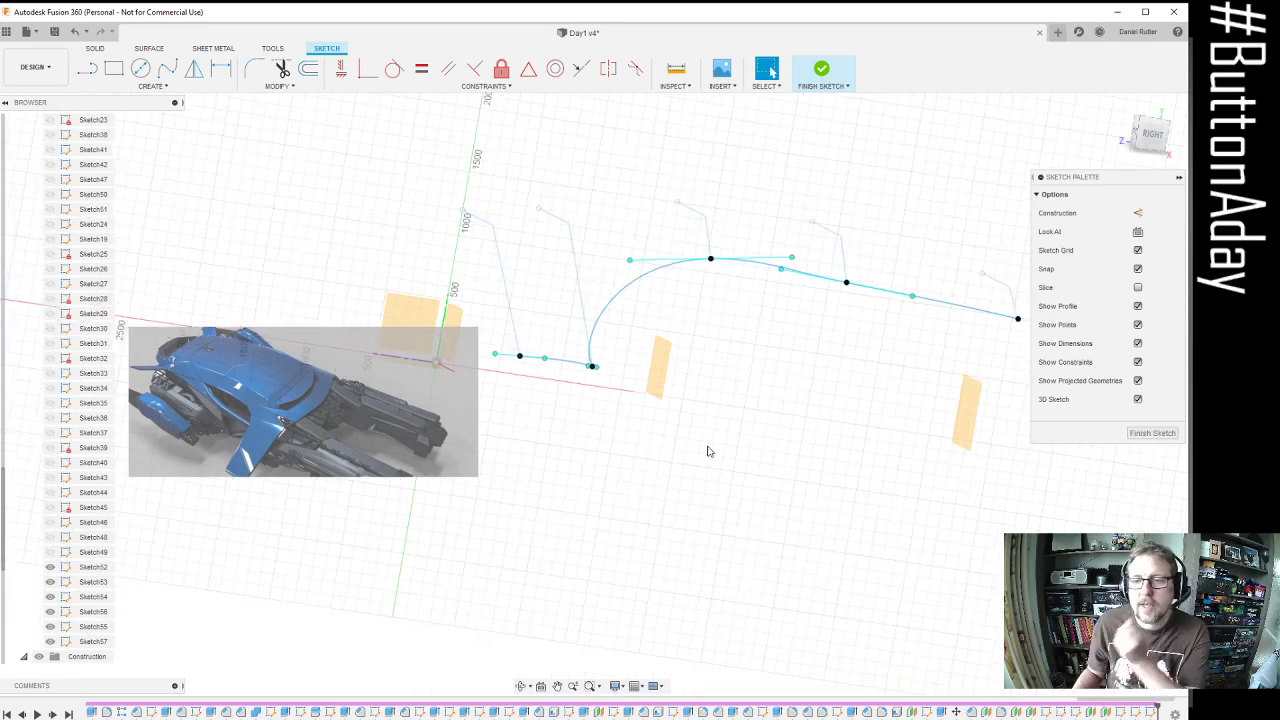
click(1152, 433)
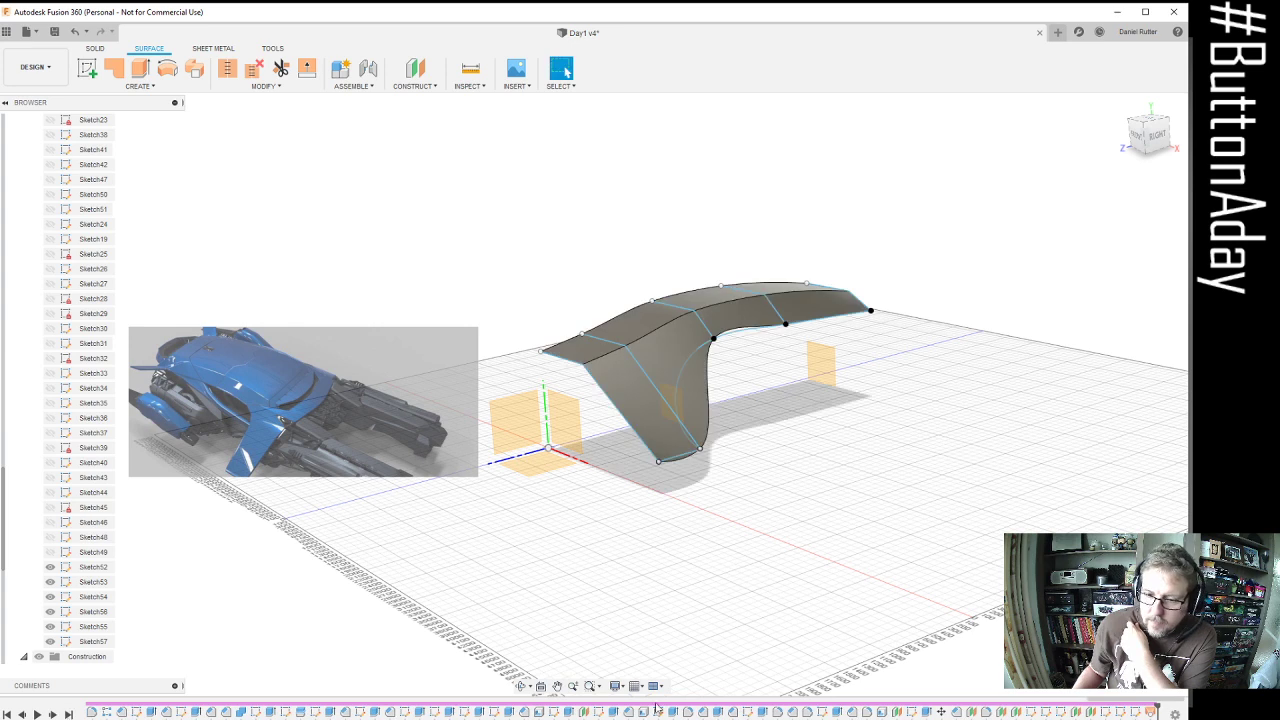
Edit the existing loft feature and add the guide spline along the profiles' lower ends as a rail
click(1151, 711)
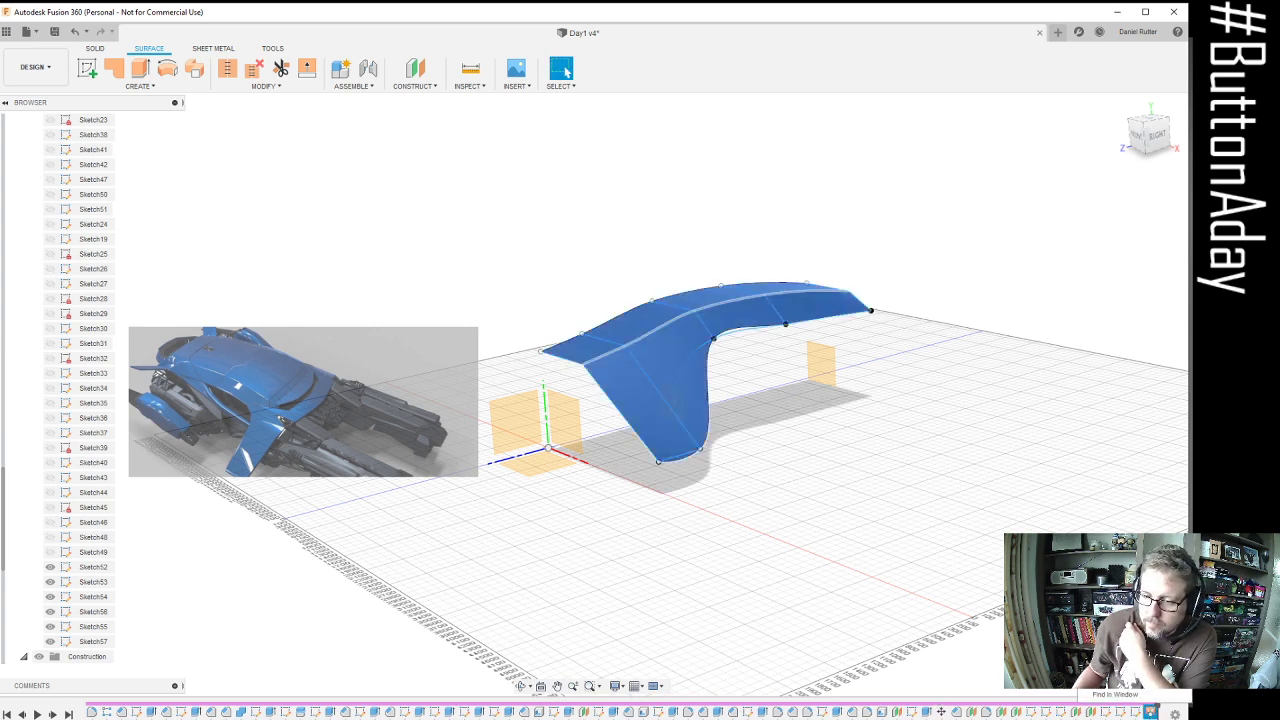
double_click(1151, 711)
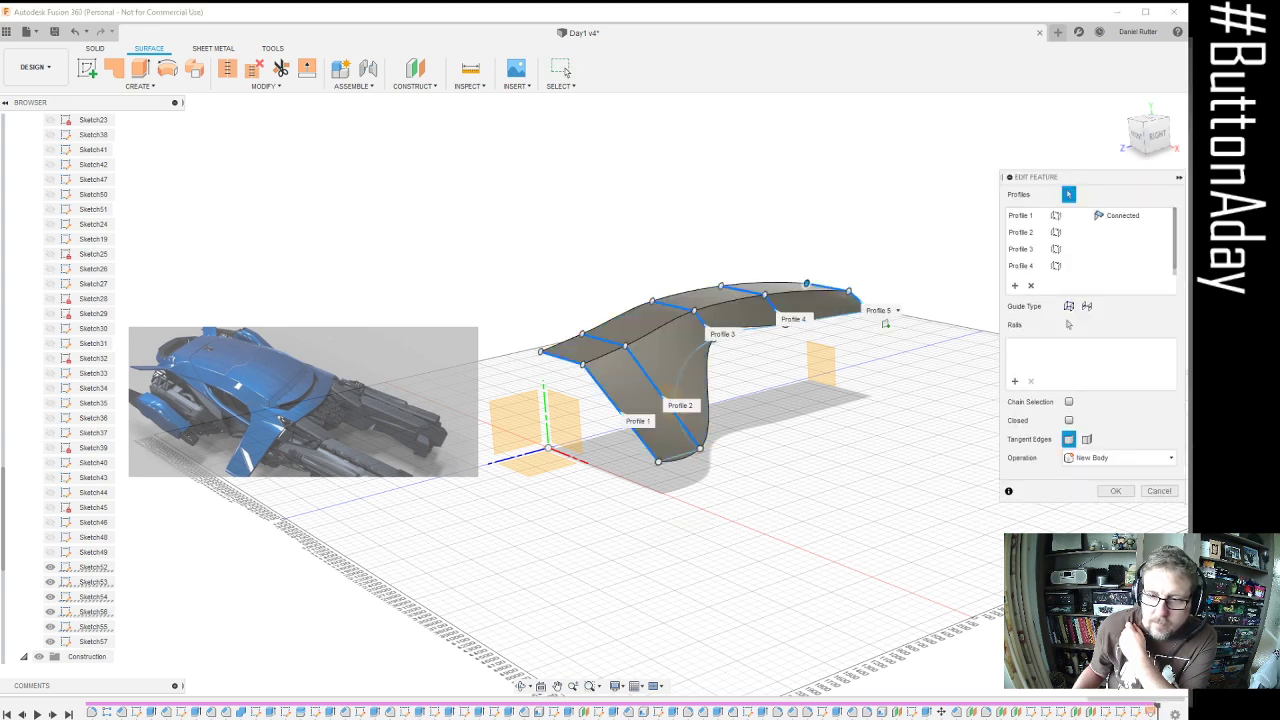
click(1016, 381)
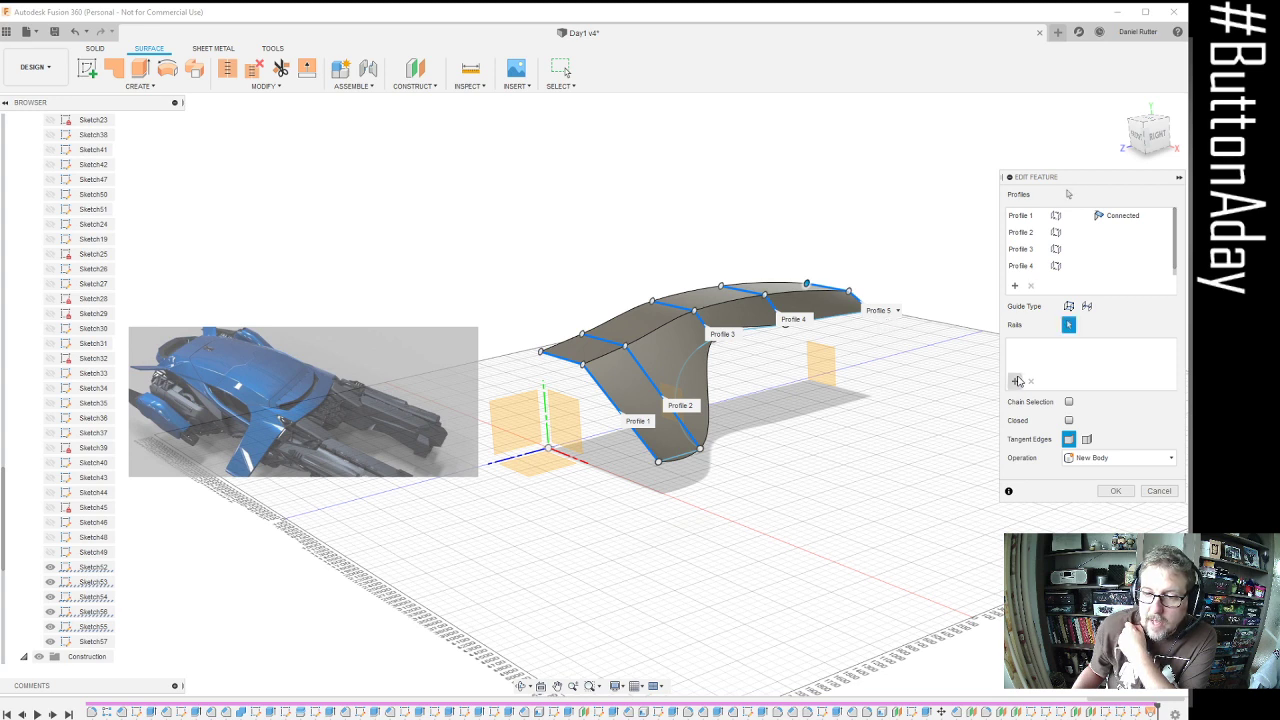
click(686, 371)
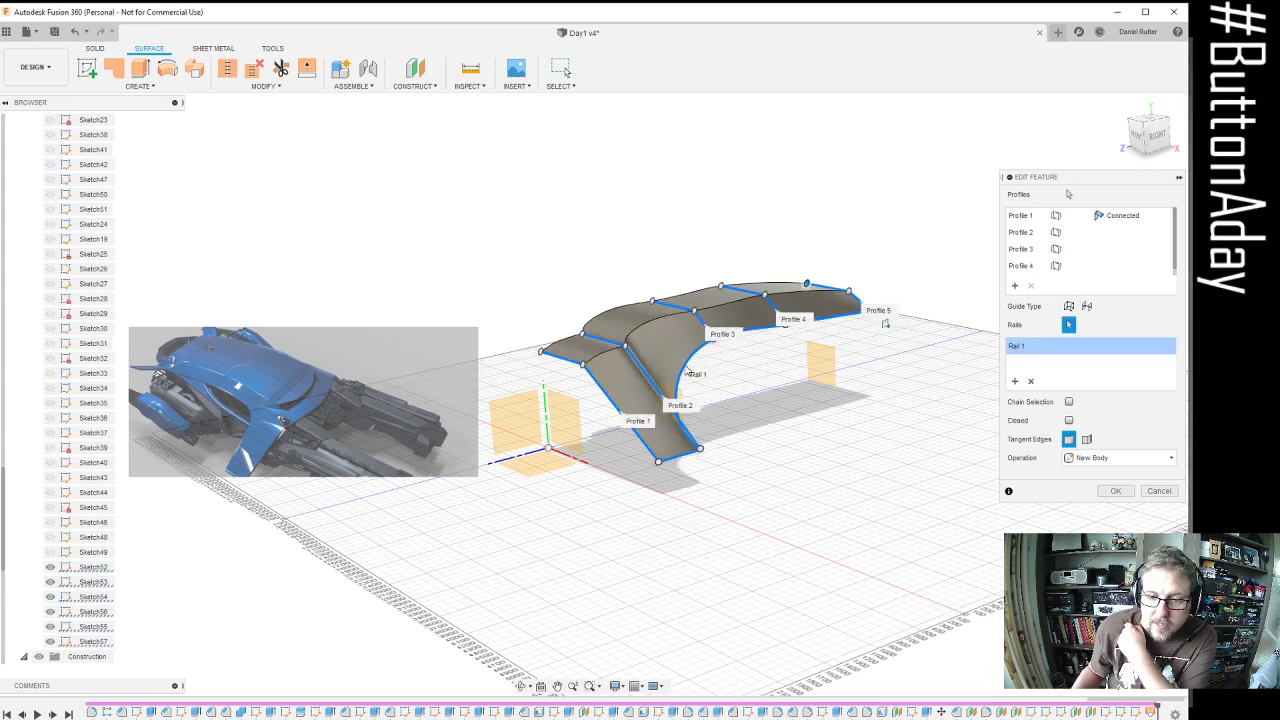
shift+middle_drag(711, 398, 645, 423)
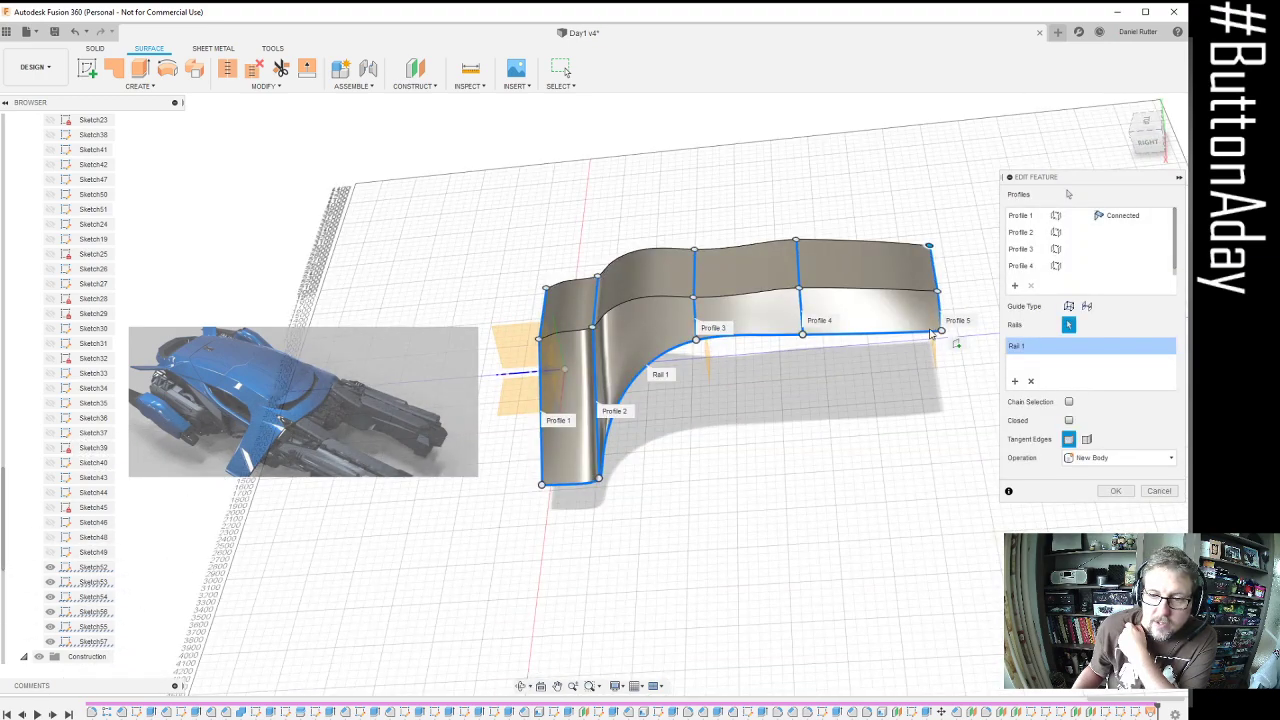
shift+middle_drag(909, 326, 703, 452)
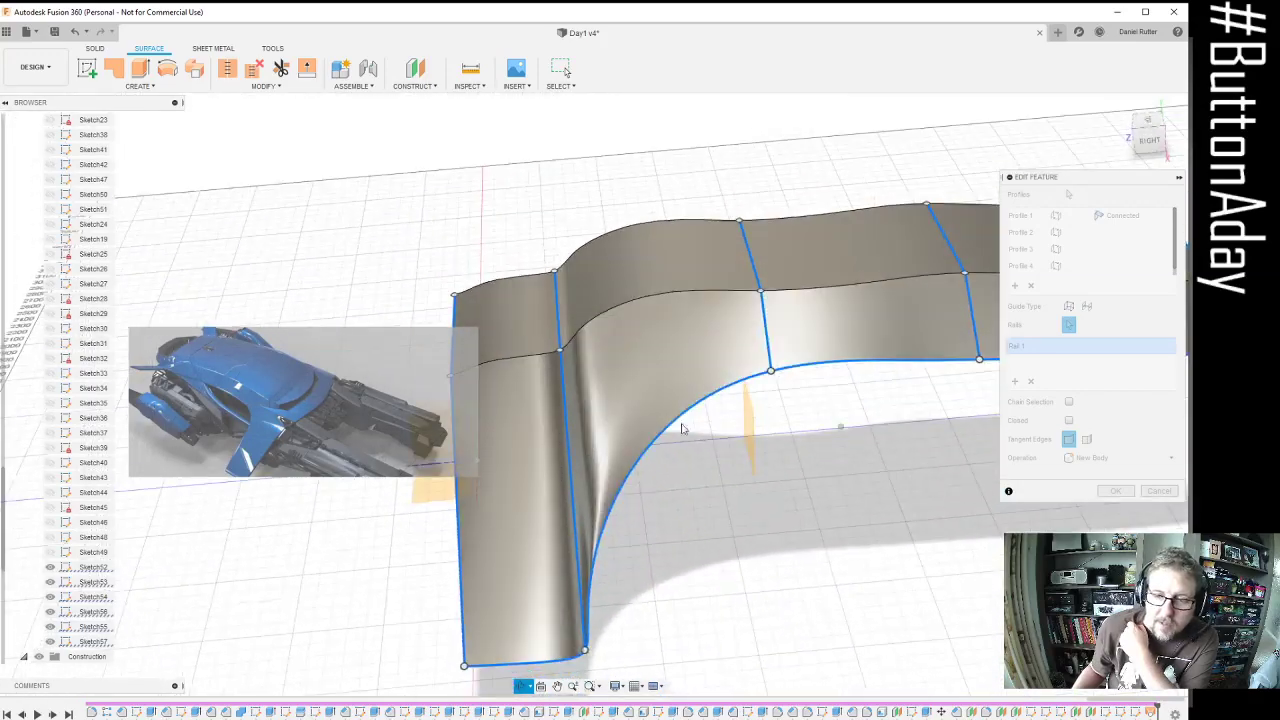
Try the Centerline guide type on the loft and switch back to Rails
click(1089, 306)
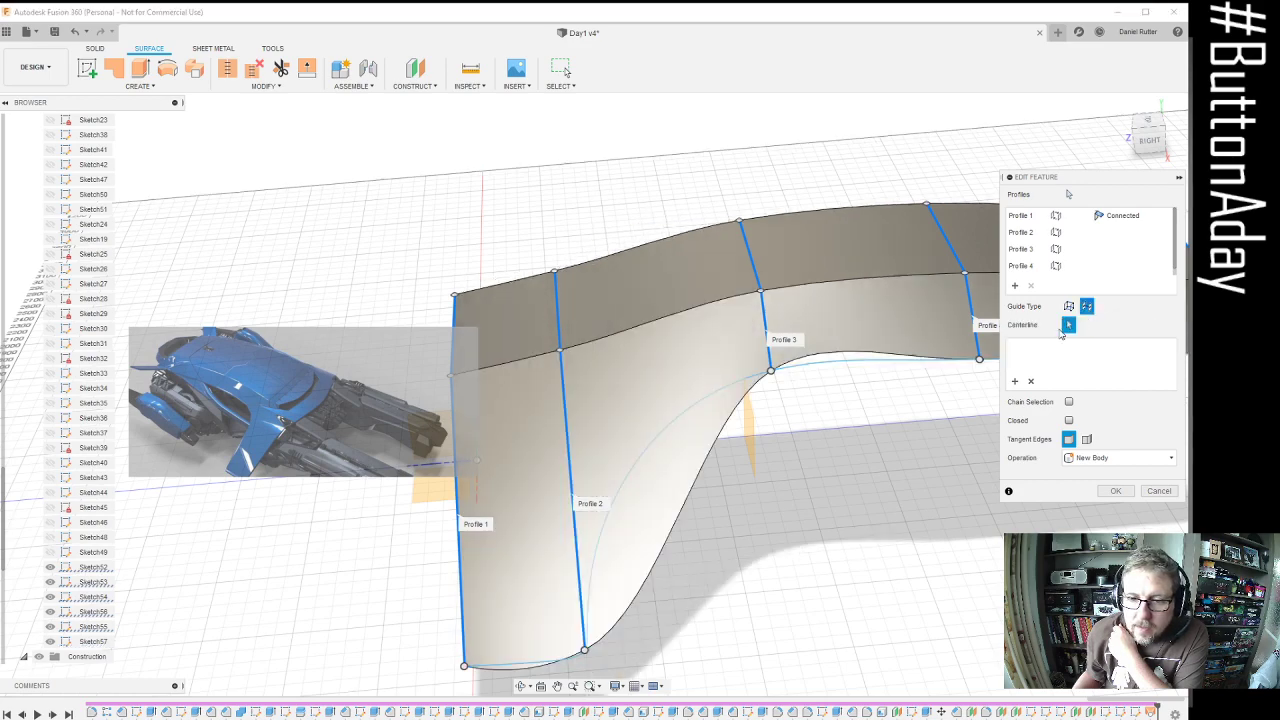
scroll(715, 338, down, 4)
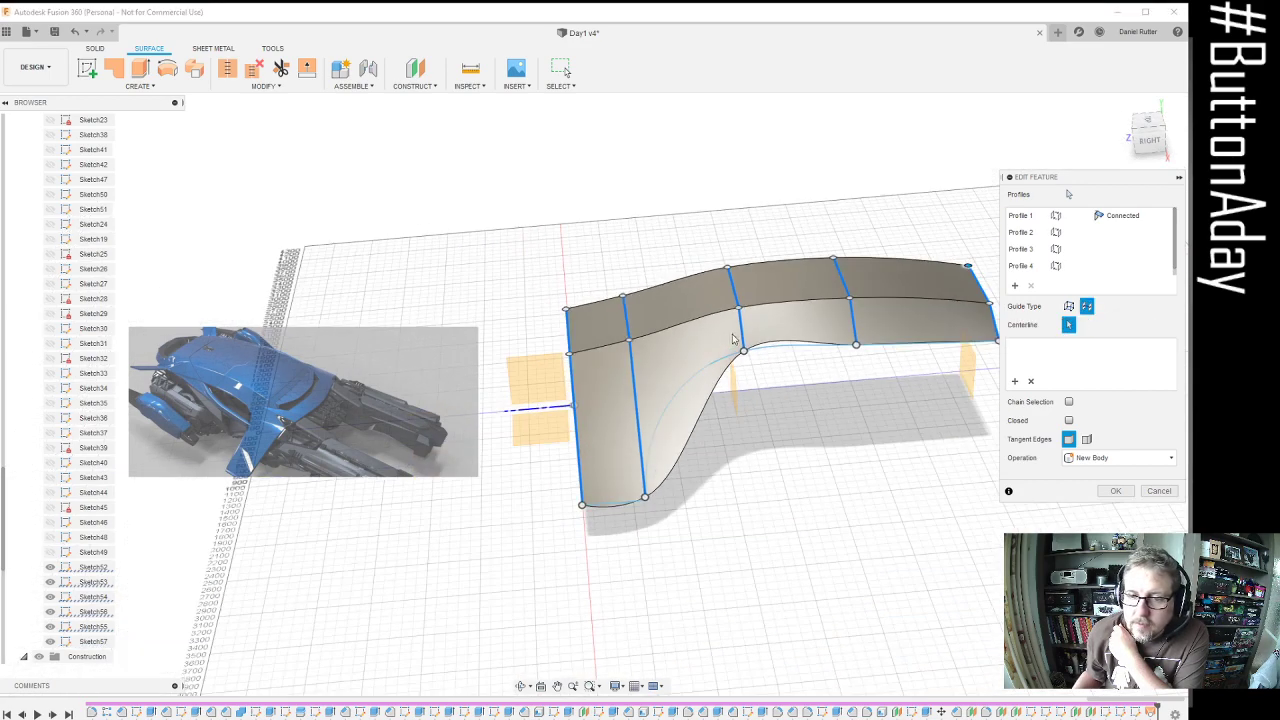
shift+middle_drag(735, 341, 877, 358)
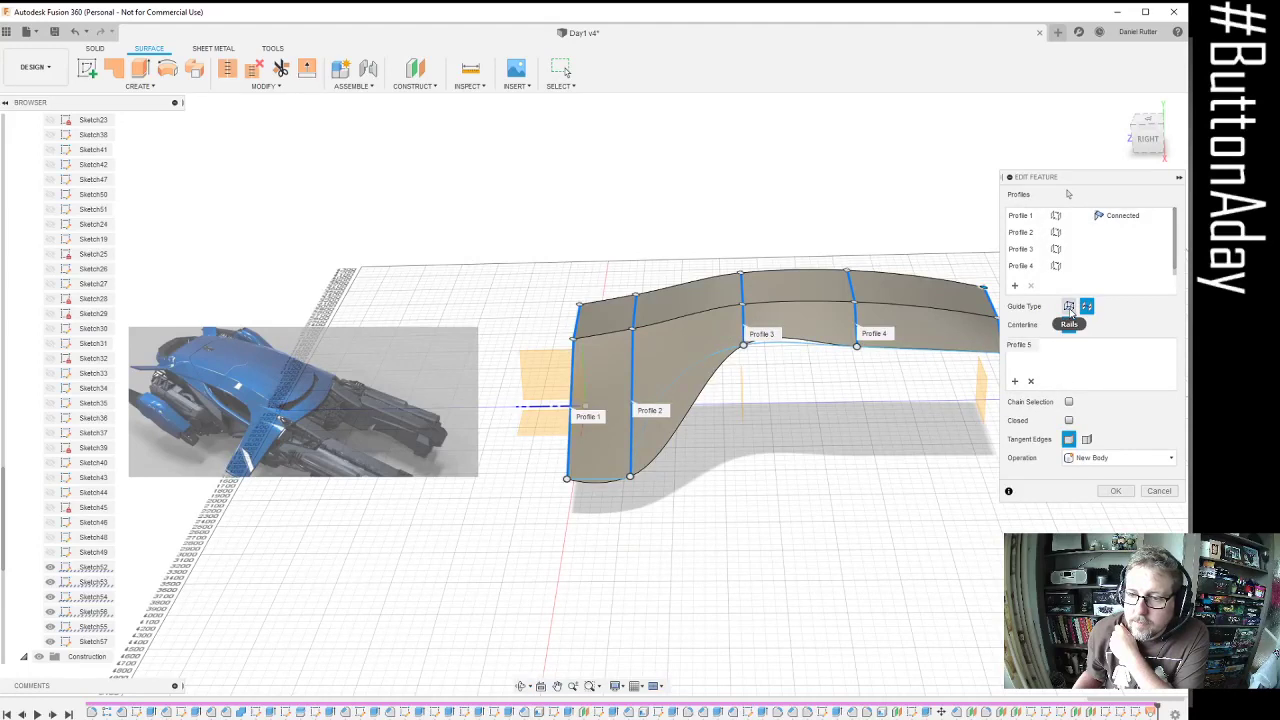
click(1069, 307)
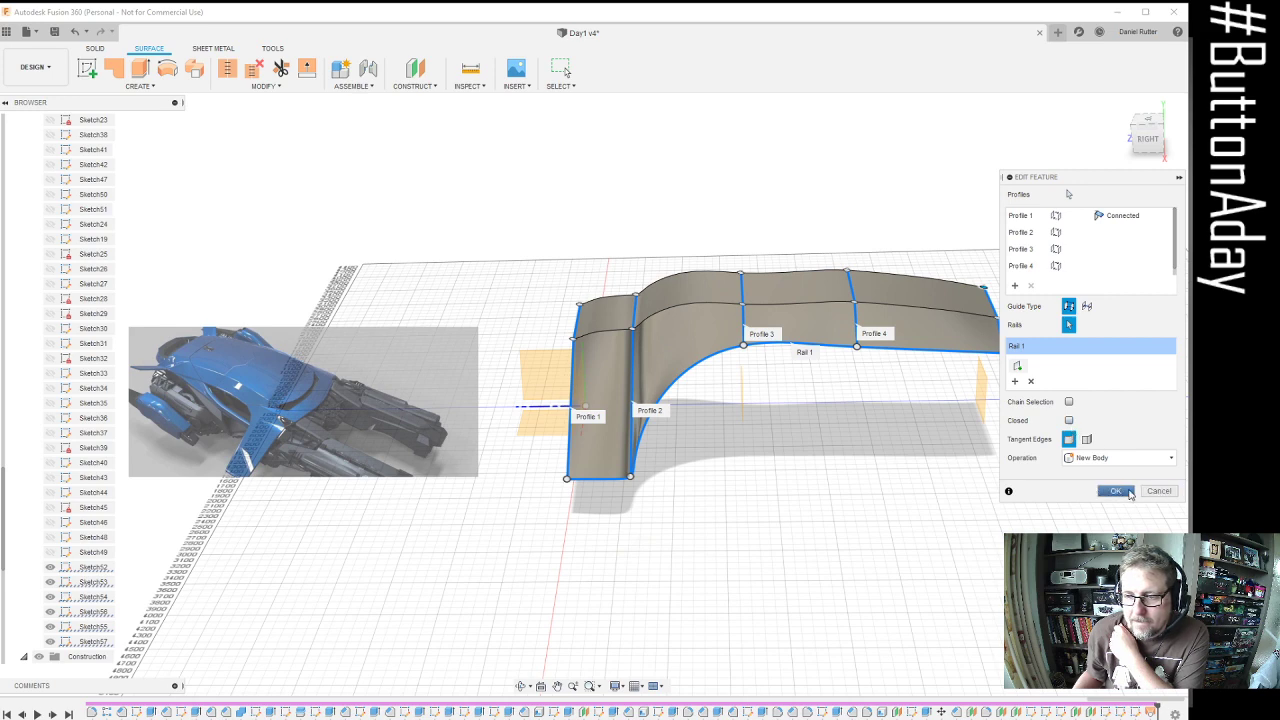
Apply the rail-guided loft edit and inspect the surface around the second and third profiles
click(1115, 491)
shift+middle_drag(697, 417, 866, 403)
scroll(739, 408, up, 5)
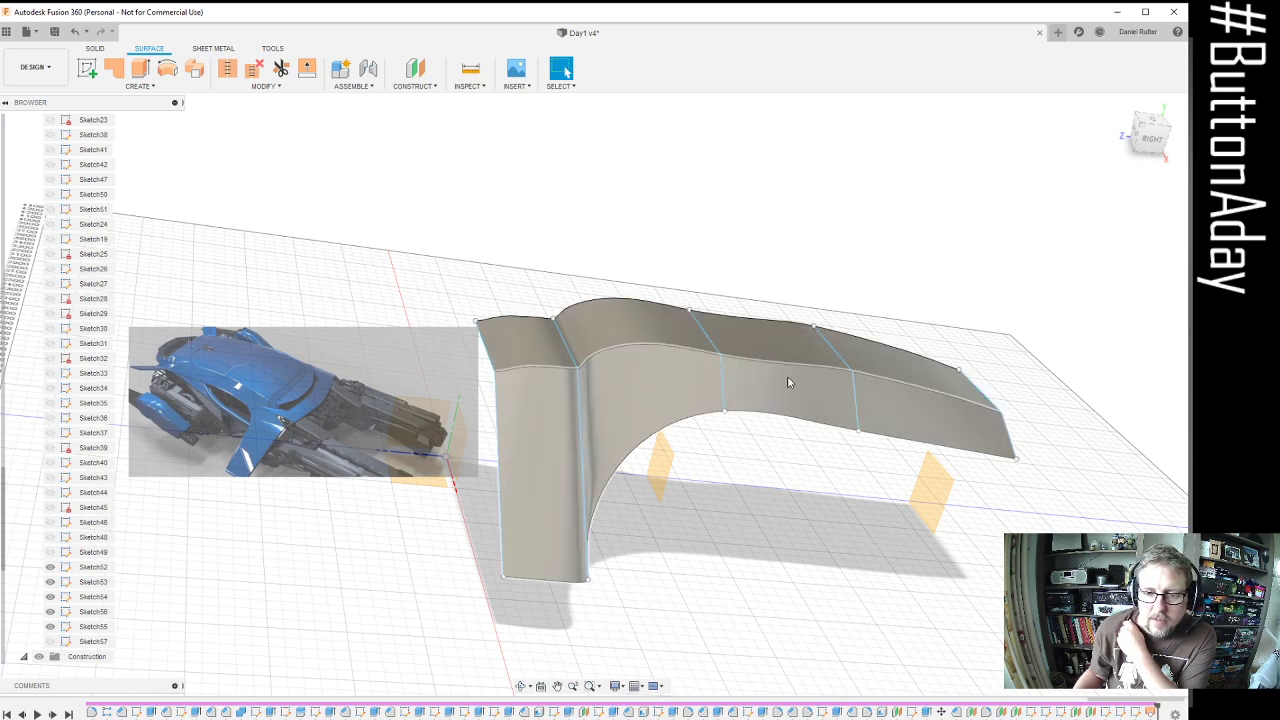
shift+middle_drag(789, 380, 700, 380)
scroll(671, 368, up, 5)
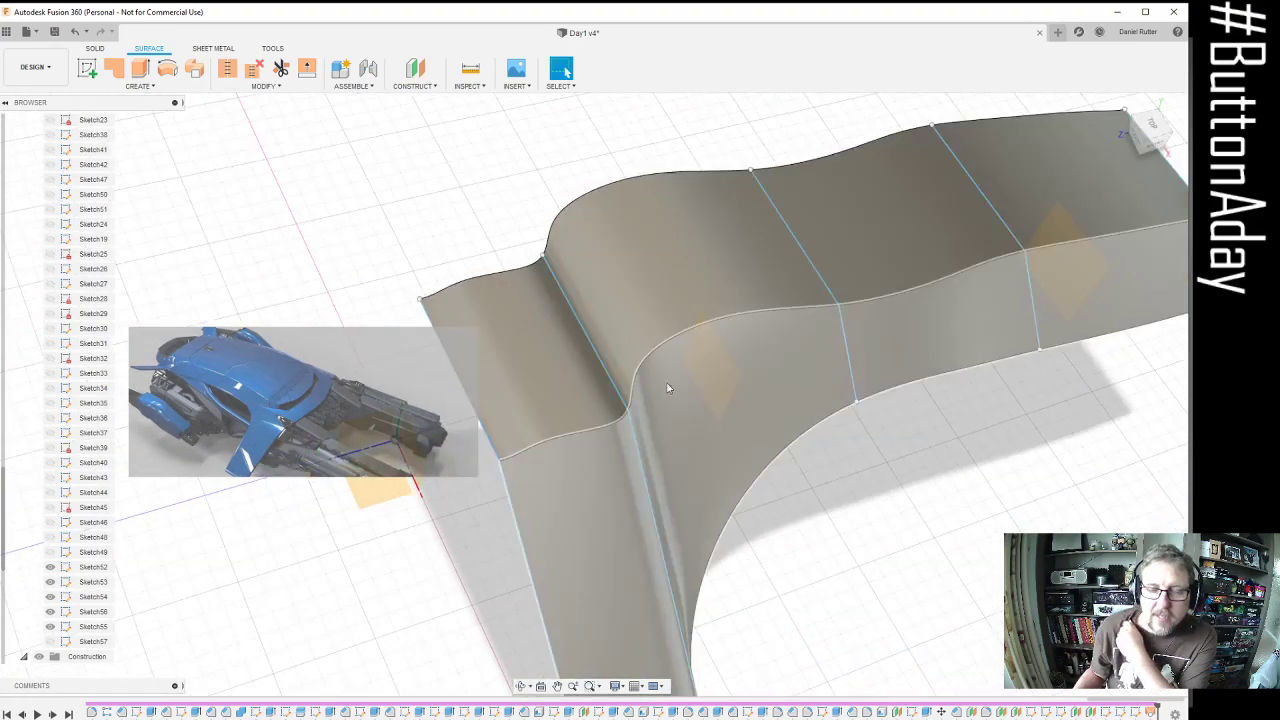
scroll(718, 366, down, 5)
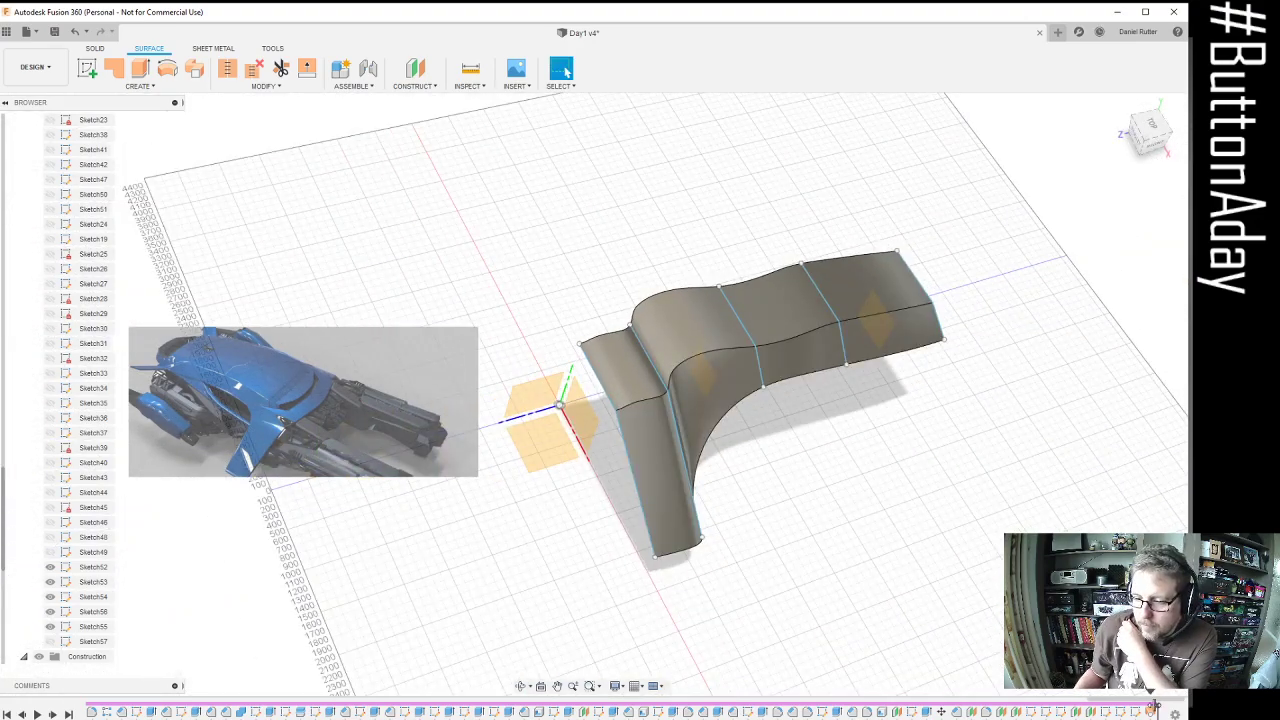
Roll the timeline back to before the loft and show the lower guide spline sketch, Sketch57
drag(1156, 709, 1142, 707)
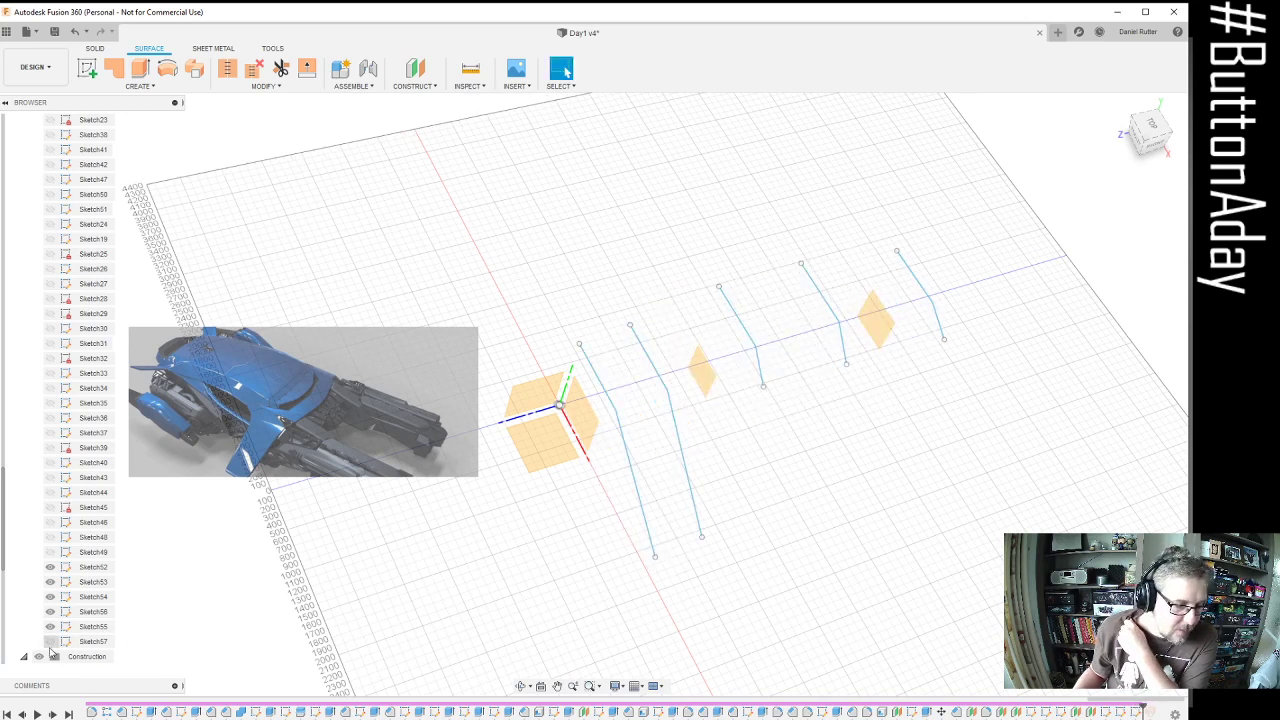
click(50, 641)
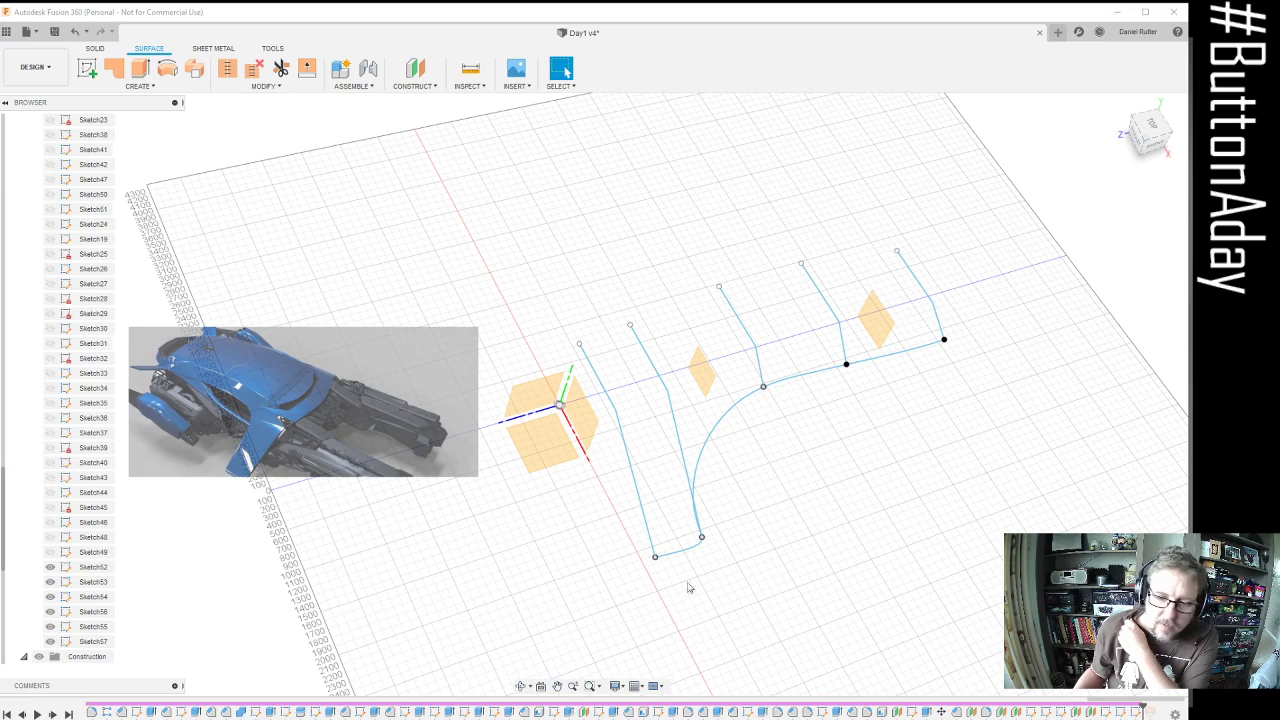
shift+middle_drag(707, 398, 700, 337)
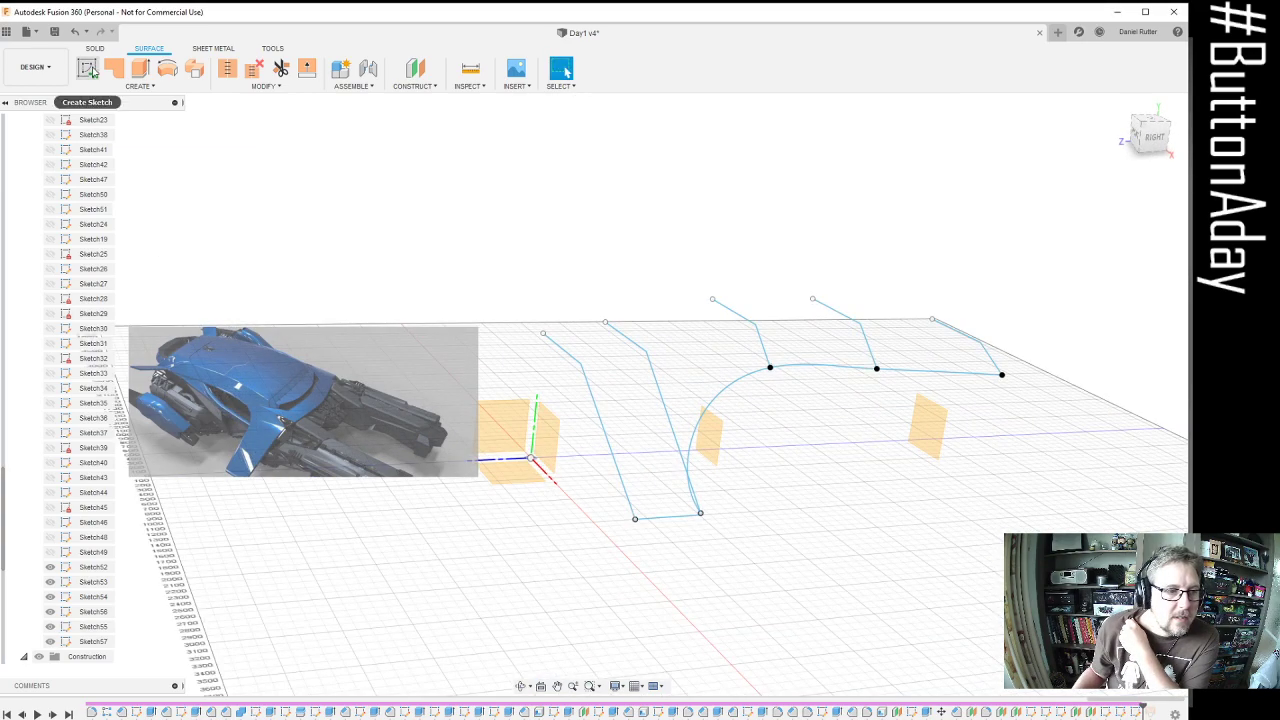
Start a new sketch on the vertical origin plane and draw a 3D fit point spline through the bends of all five profiles
click(90, 69)
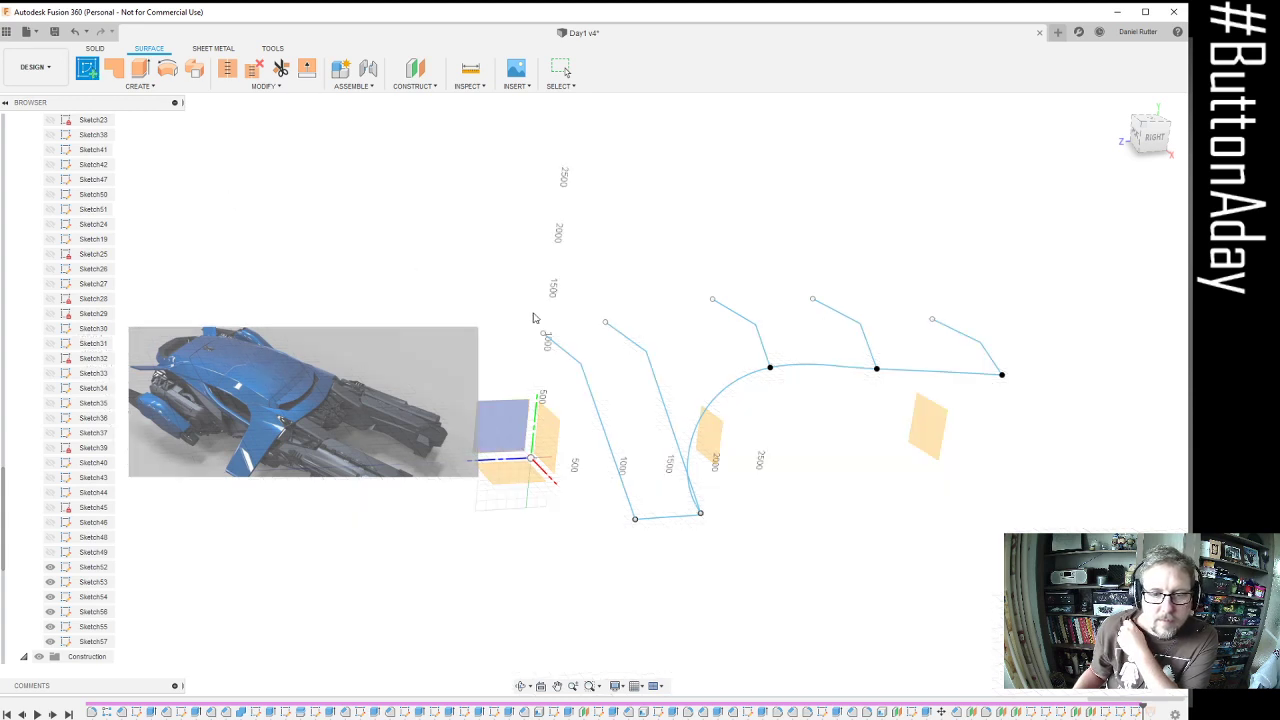
click(522, 415)
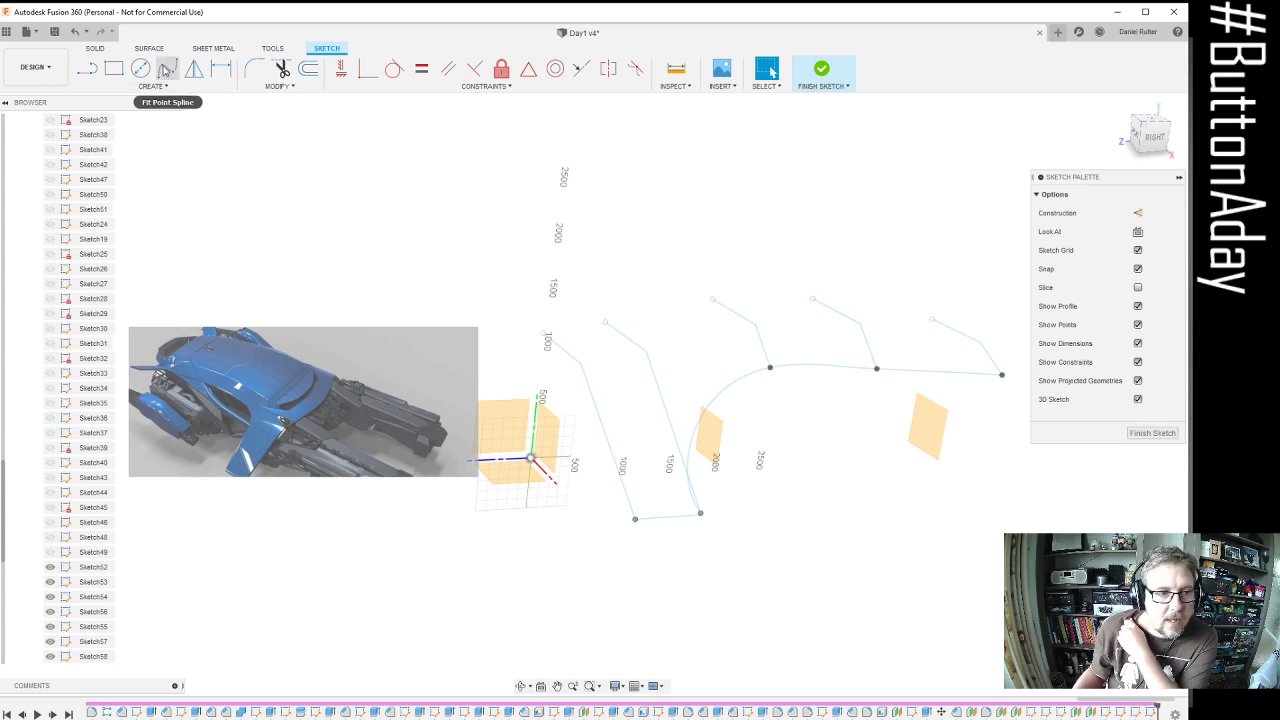
click(167, 68)
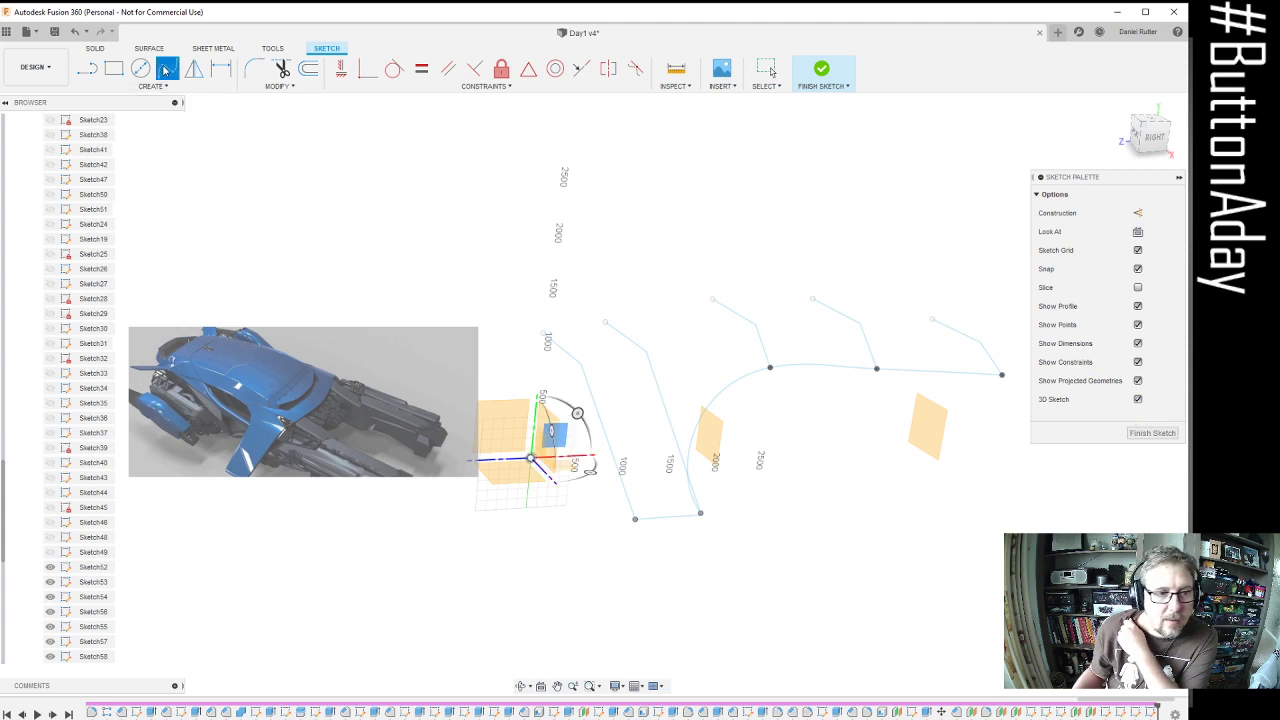
click(584, 363)
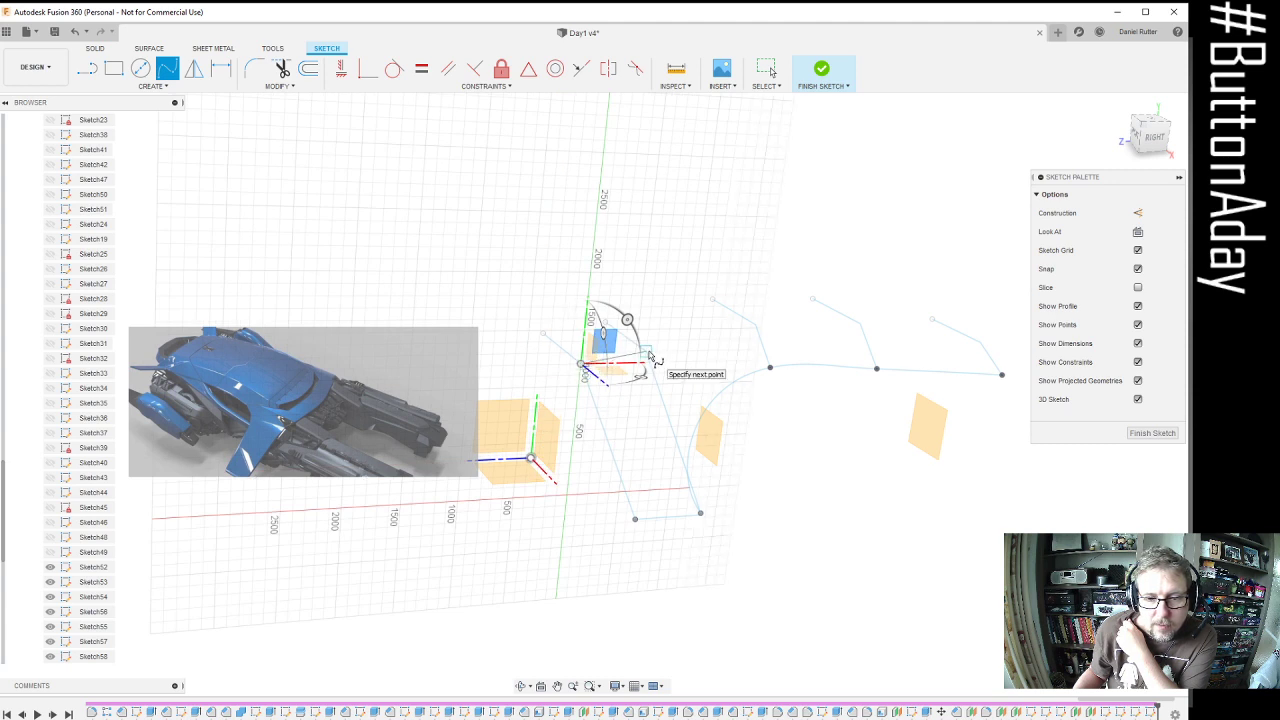
click(650, 353)
click(756, 328)
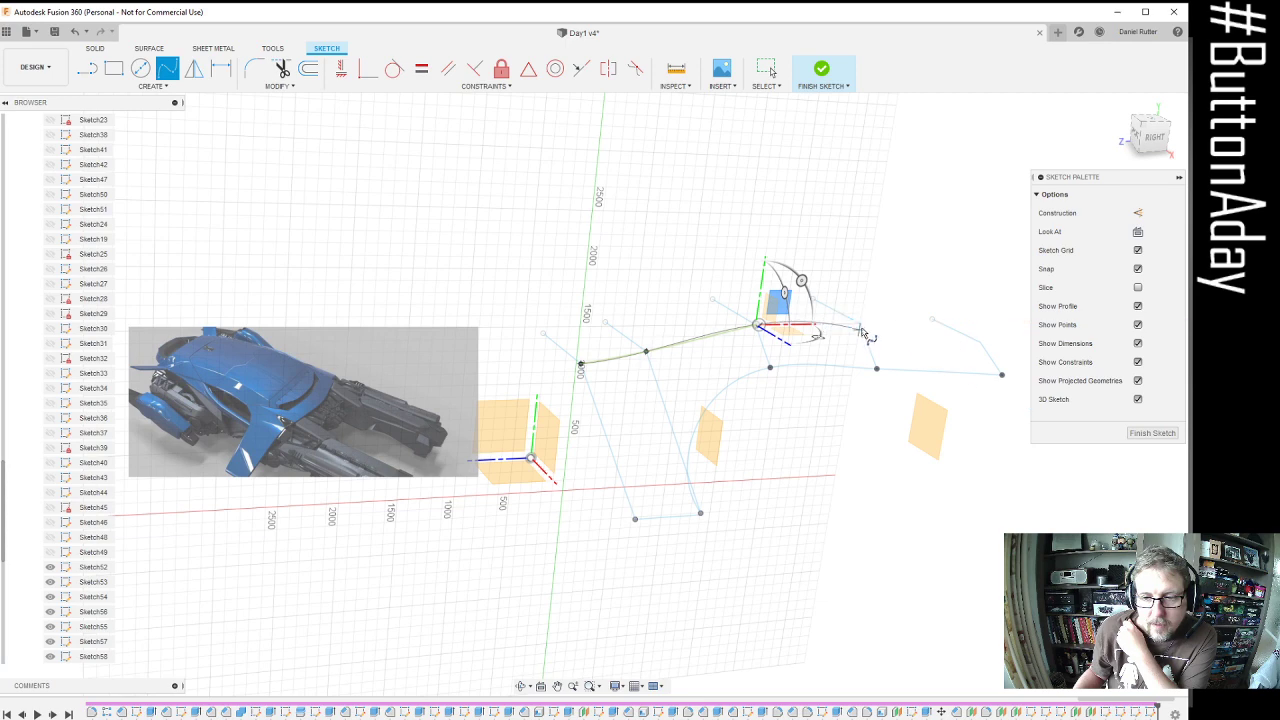
scroll(862, 330, up, 3)
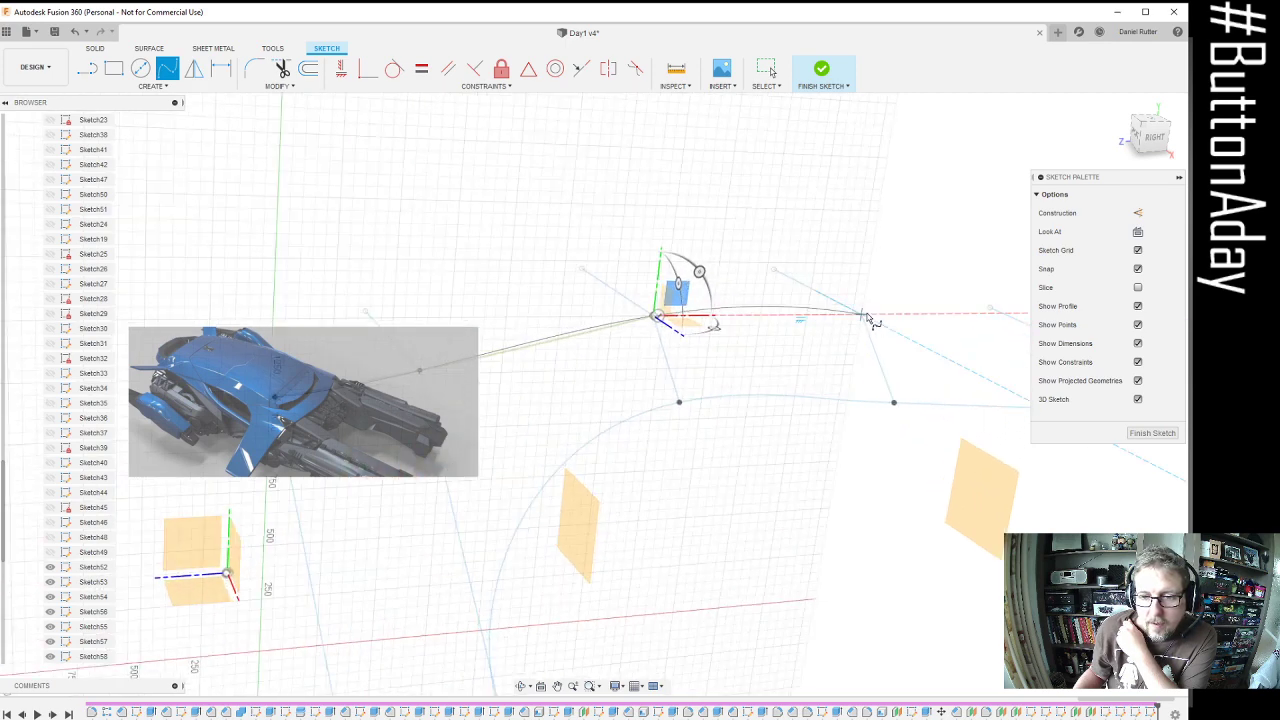
click(858, 320)
scroll(900, 335, down, 2)
scroll(838, 338, down, 3)
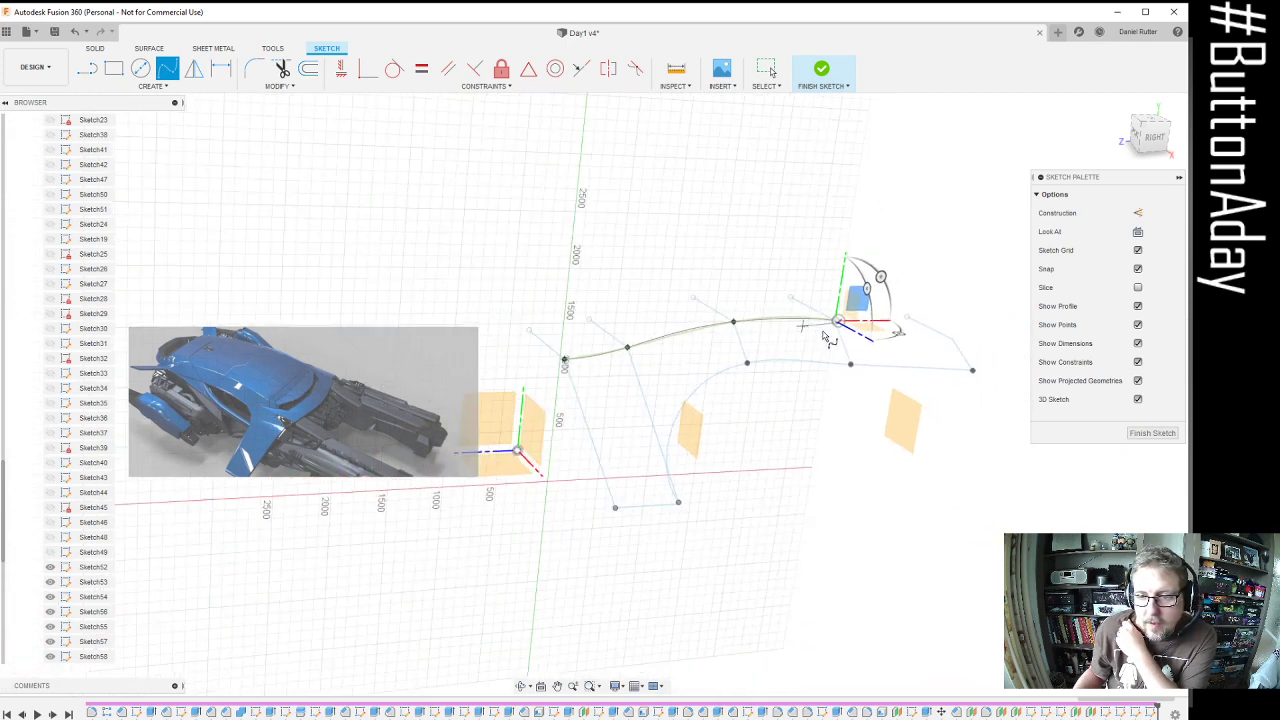
click(952, 343)
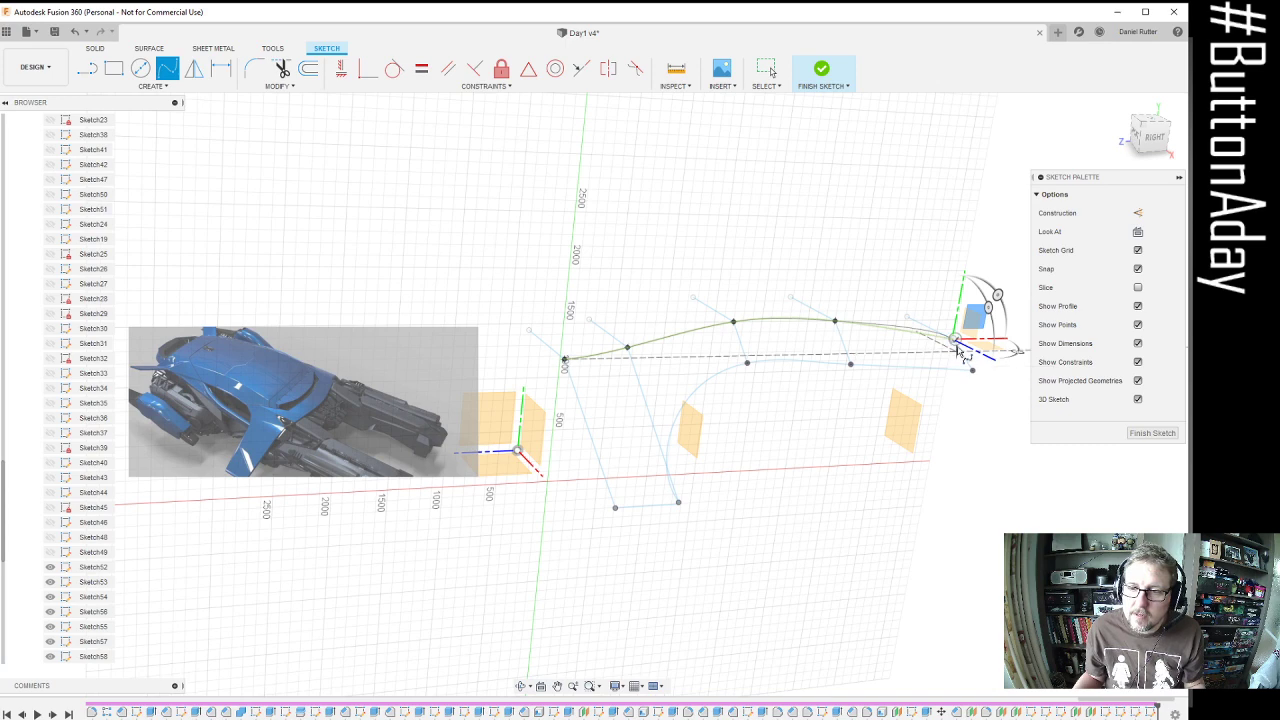
click(956, 342)
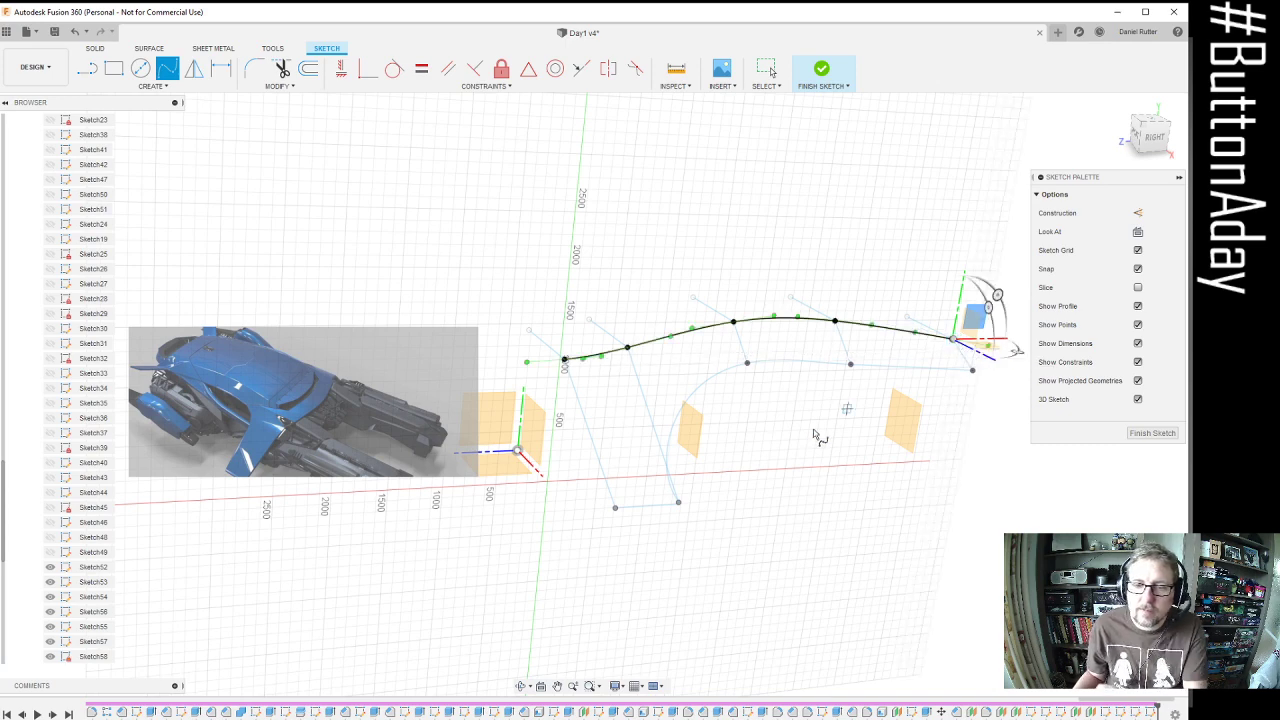
mouse_move(823, 434)
shift+middle_down()
mouse_move(771, 443)
mouse_move(795, 441)
mouse_move(837, 491)
mouse_move(810, 456)
shift+middle_up()
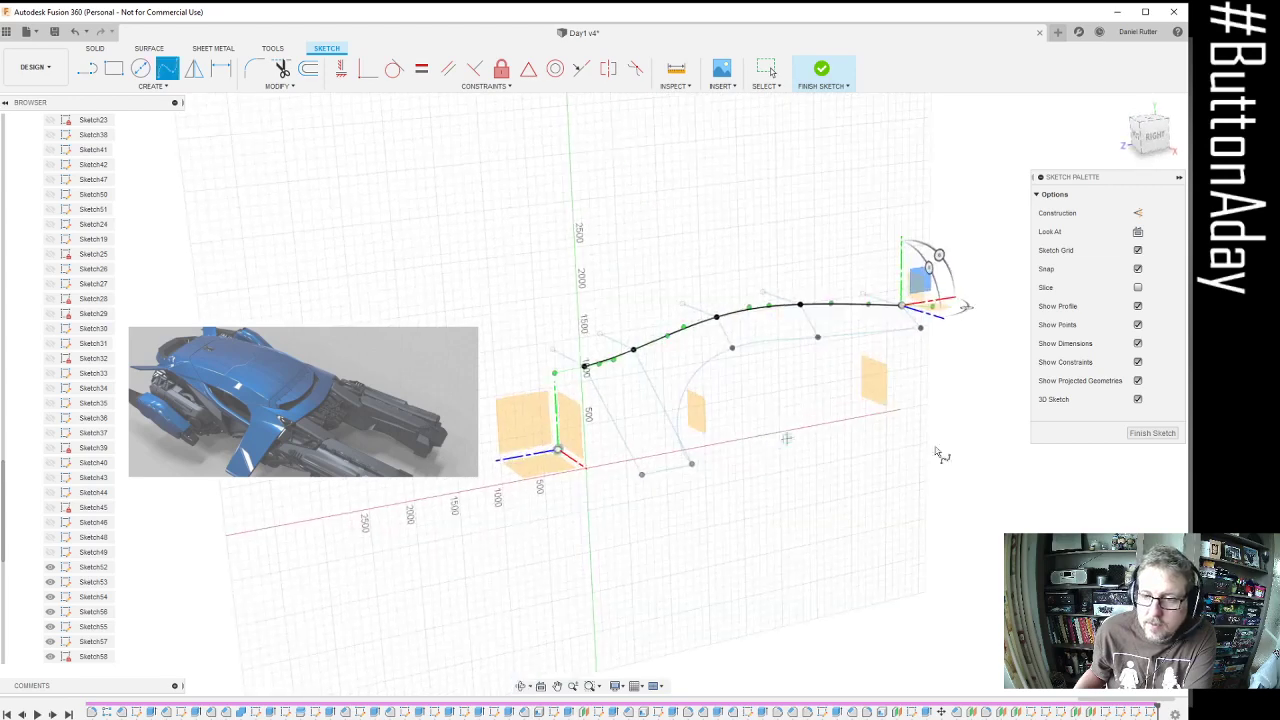
click(1152, 433)
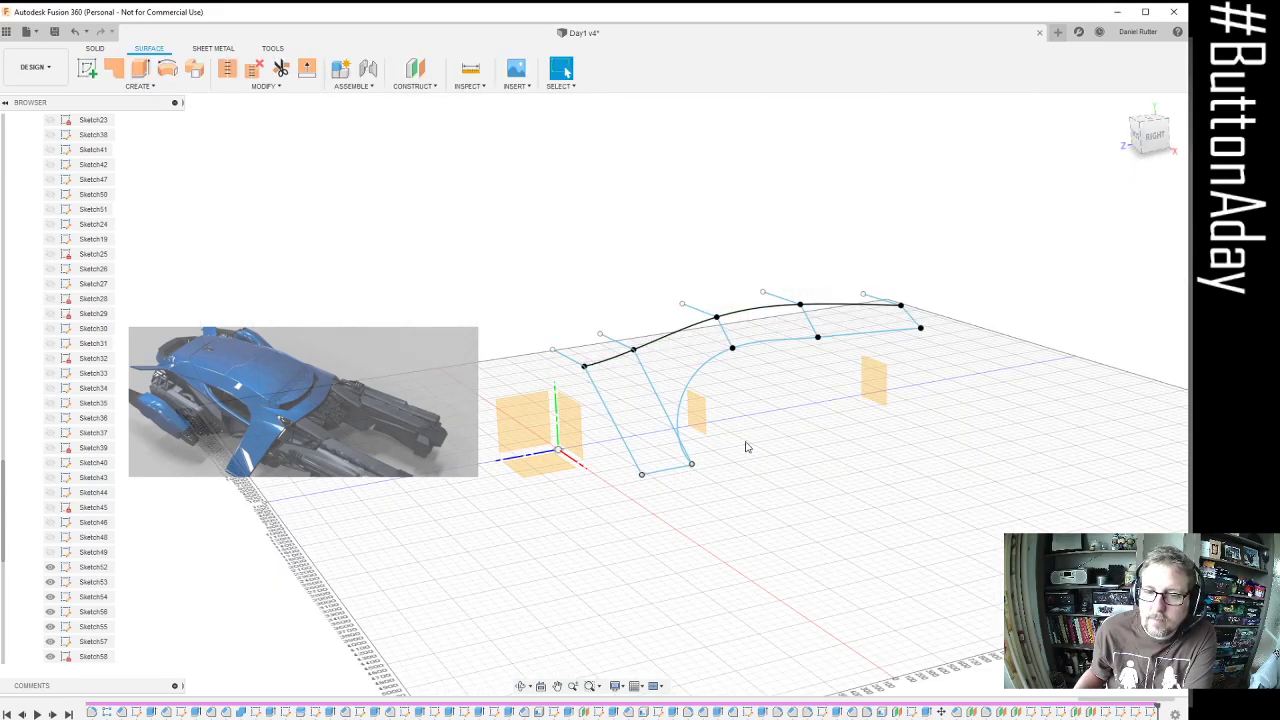
Roll the timeline forward to its end and edit the loft, adding the spline through the profile bends as a second rail
shift+middle_drag(745, 447, 771, 473)
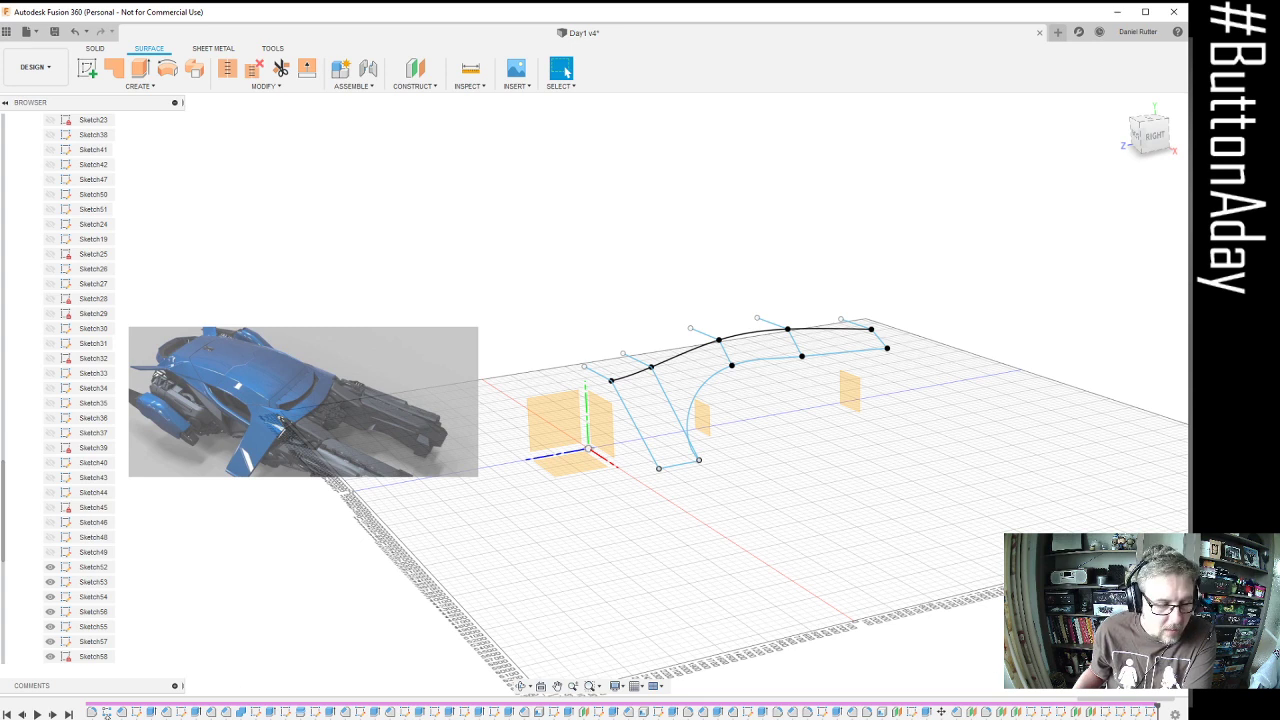
click(67, 713)
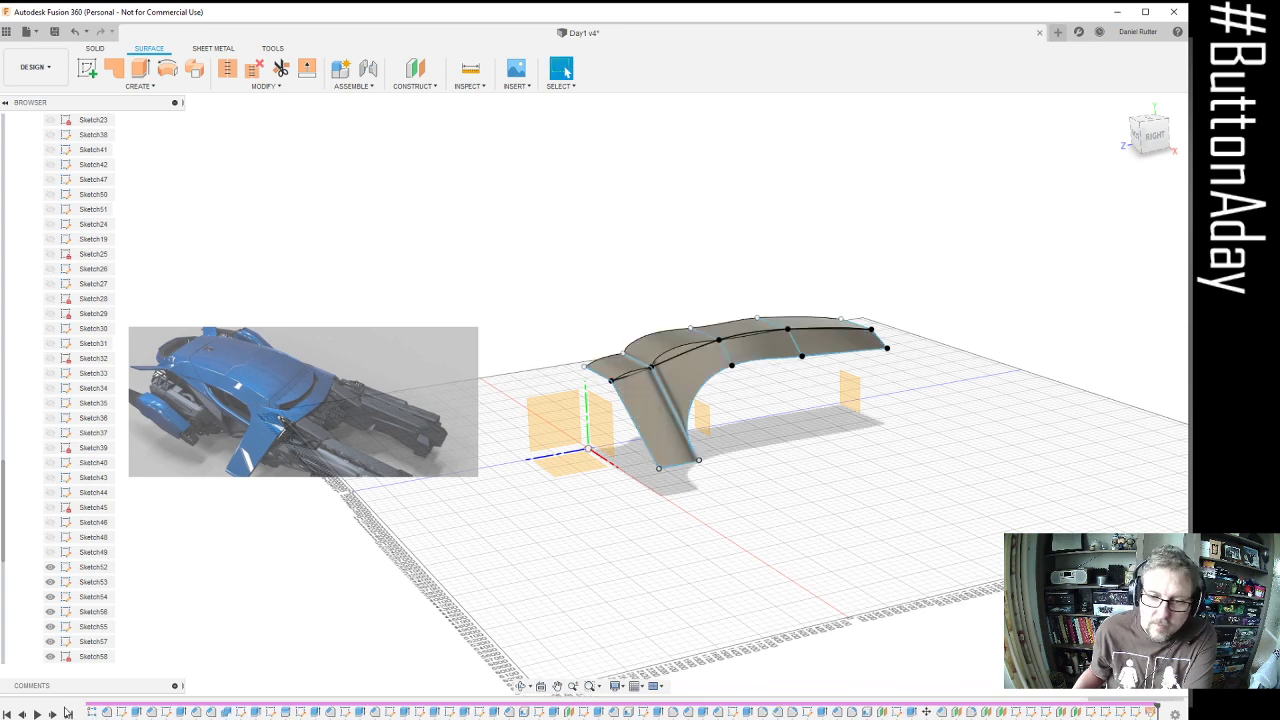
right_click(1150, 713)
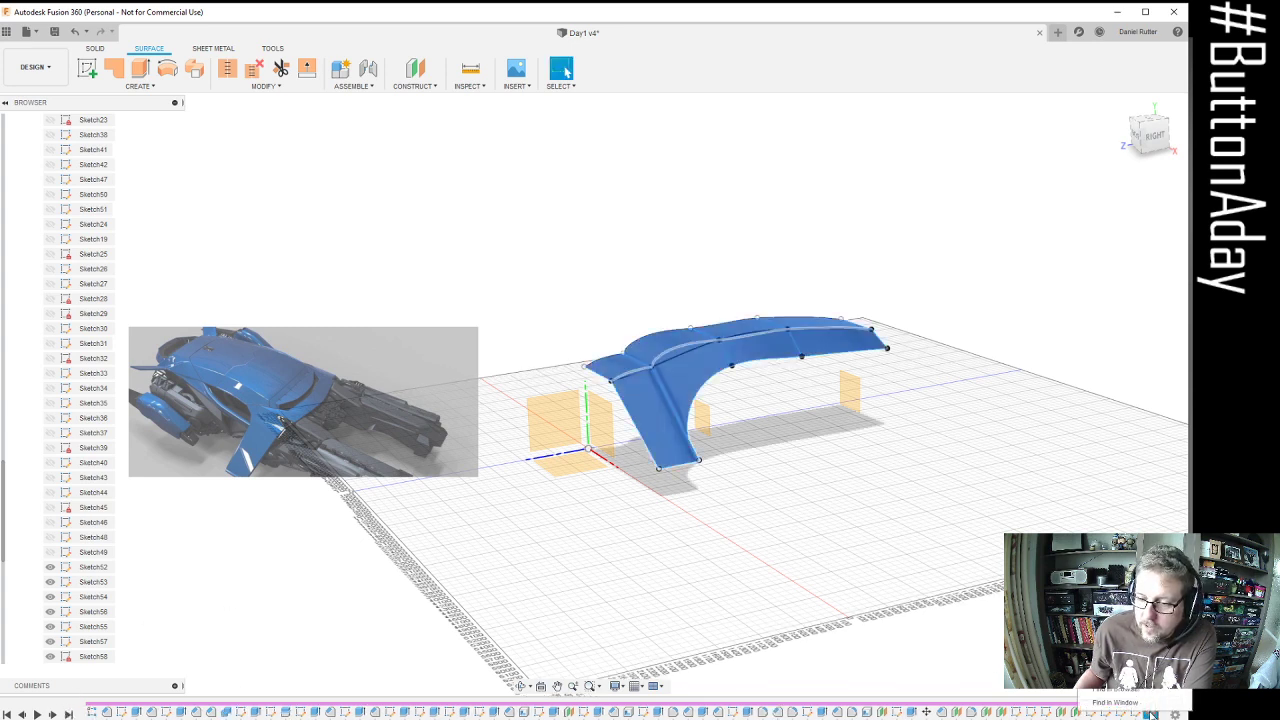
click(1115, 606)
scroll(815, 313, up, 5)
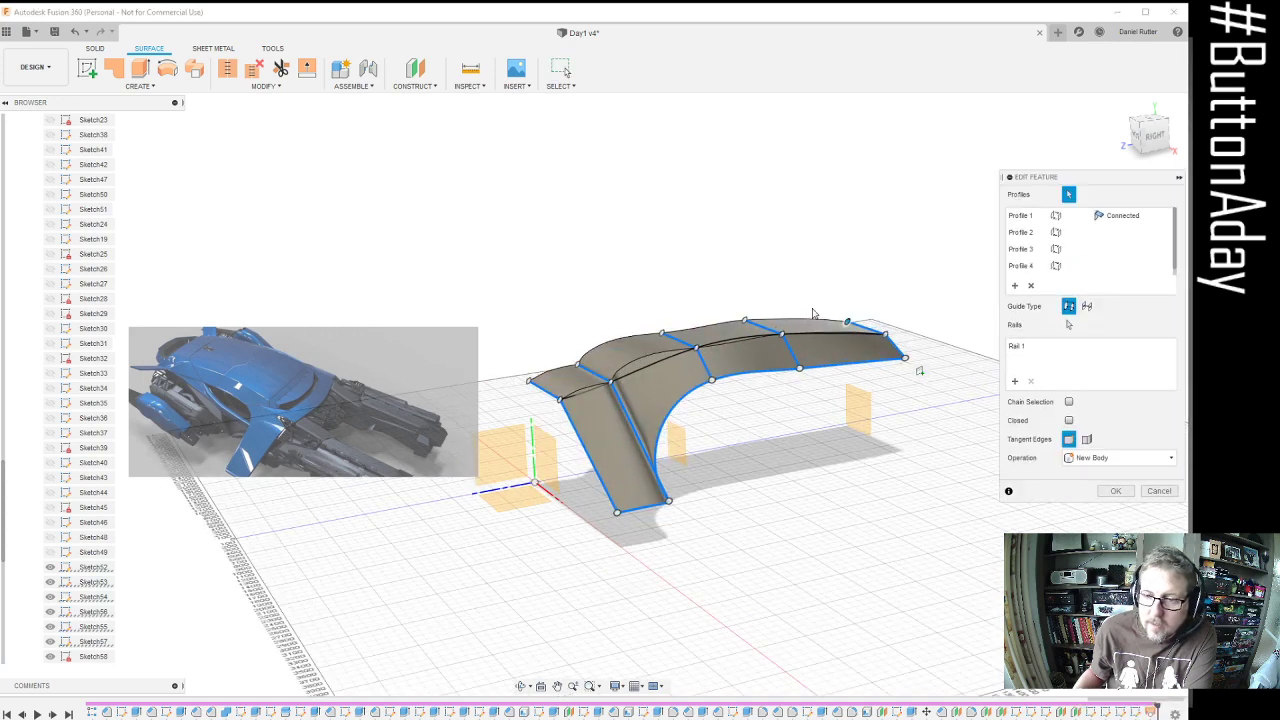
click(1014, 380)
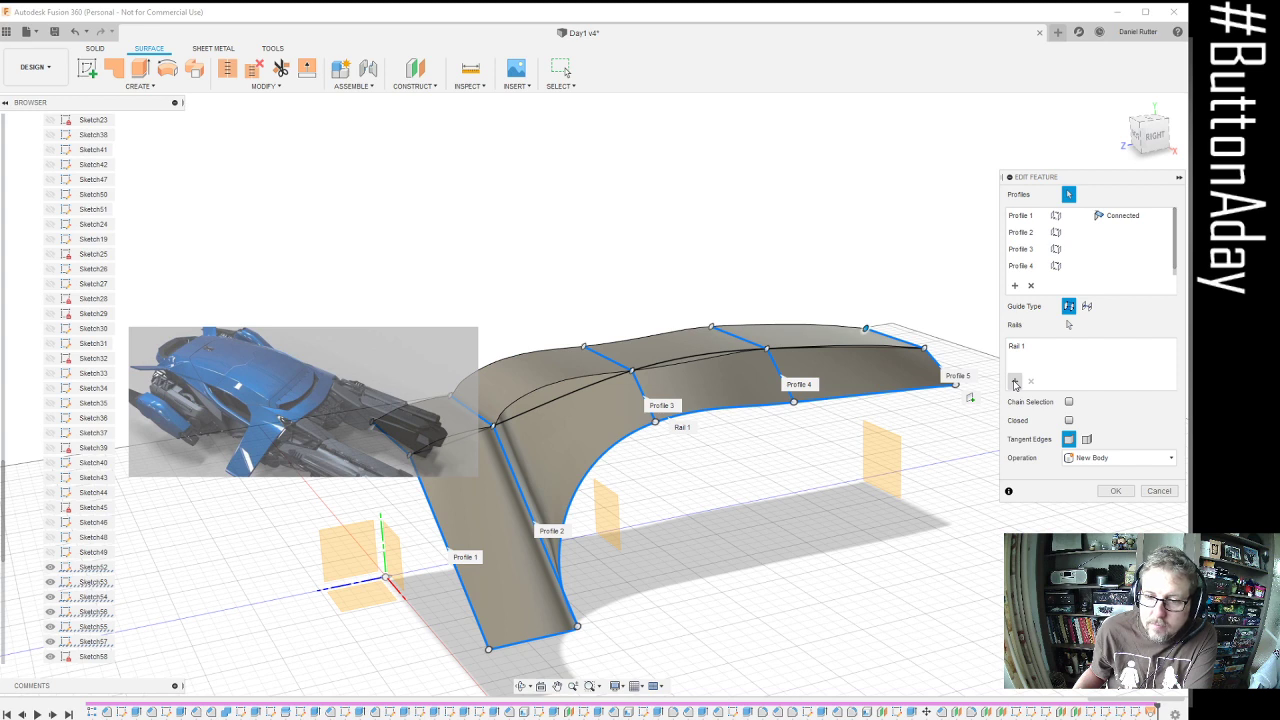
click(1015, 382)
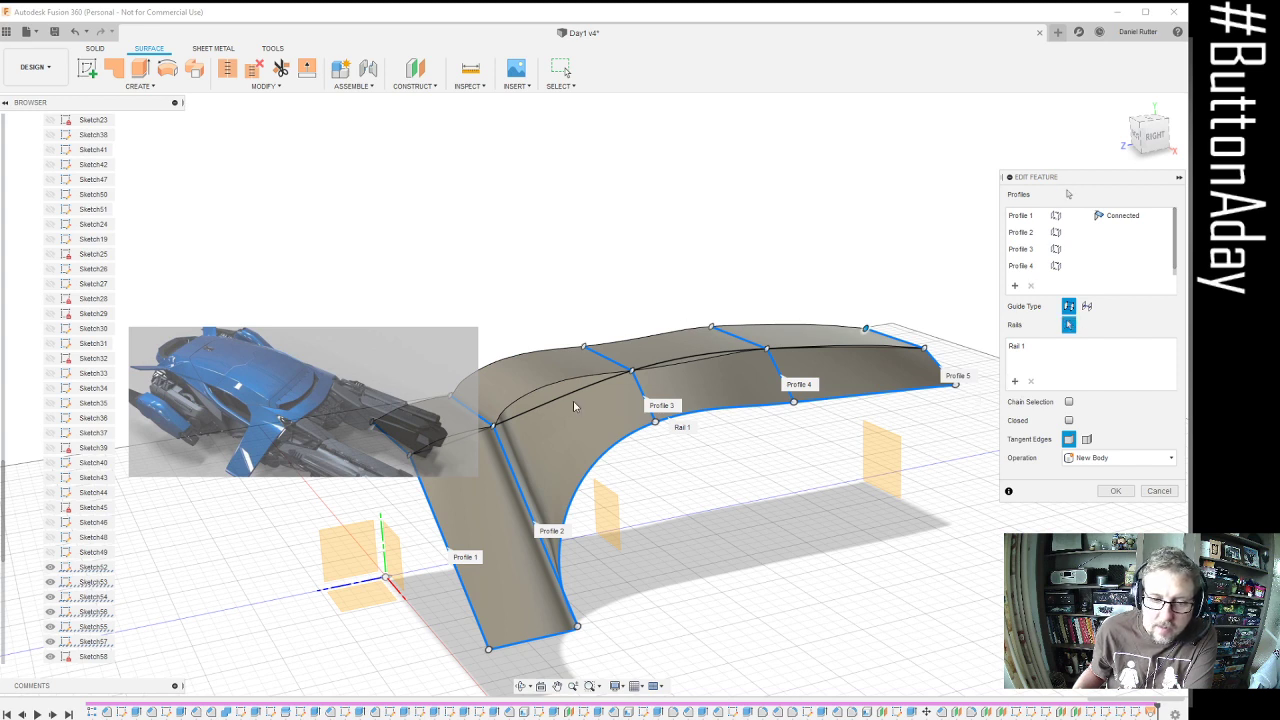
click(566, 395)
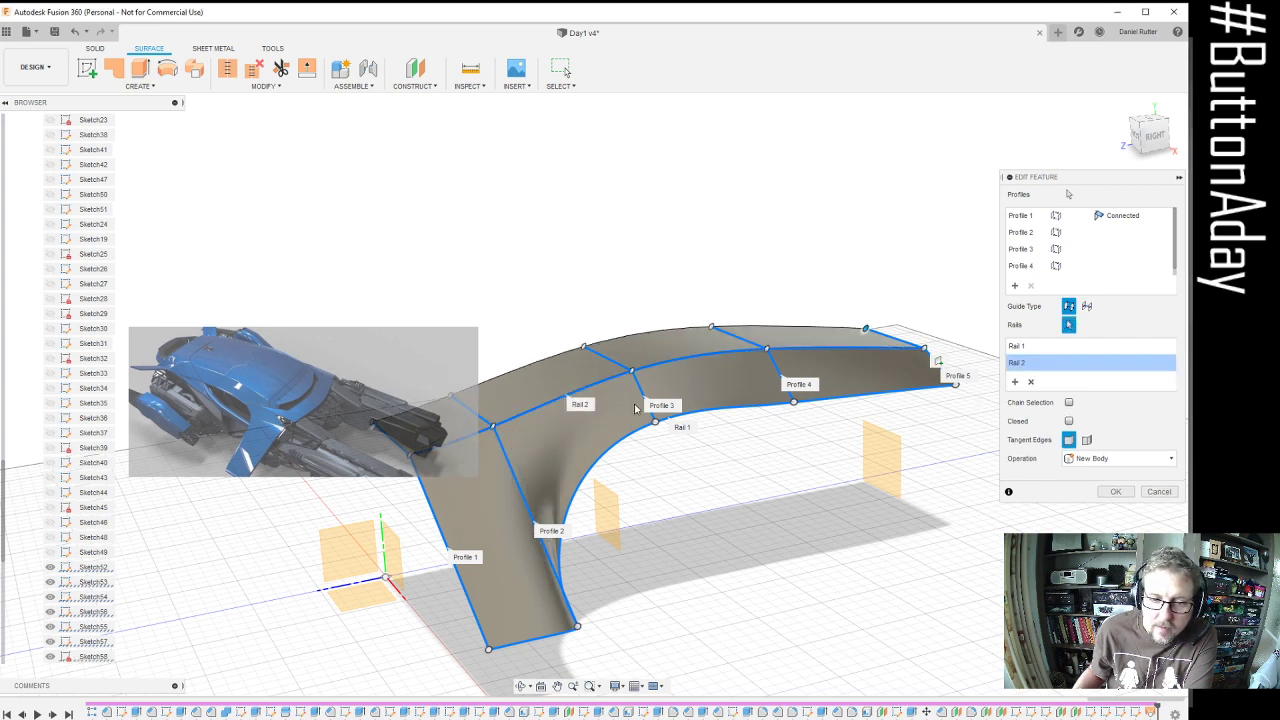
Apply the two-rail loft edit and inspect the surface where it curves between the second and third profiles
shift+middle_drag(688, 321, 652, 332)
shift+middle_drag(504, 645, 562, 566)
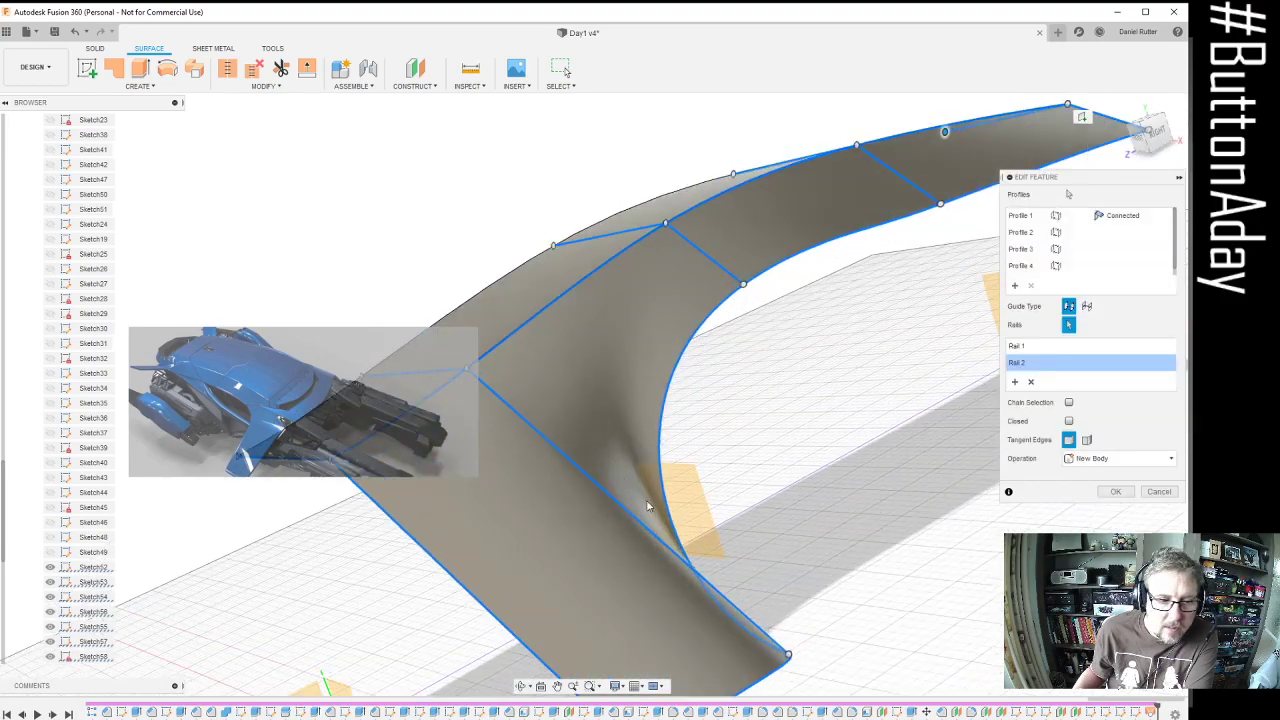
shift+middle_drag(660, 508, 725, 445)
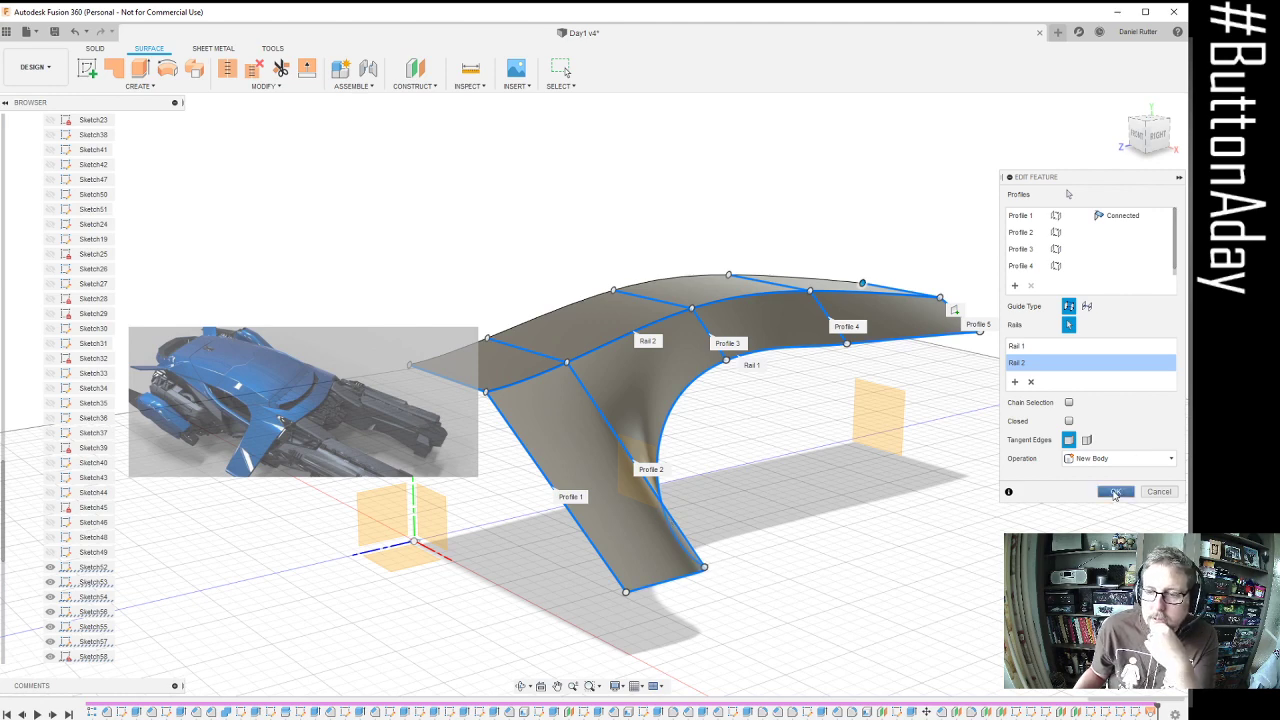
click(1115, 491)
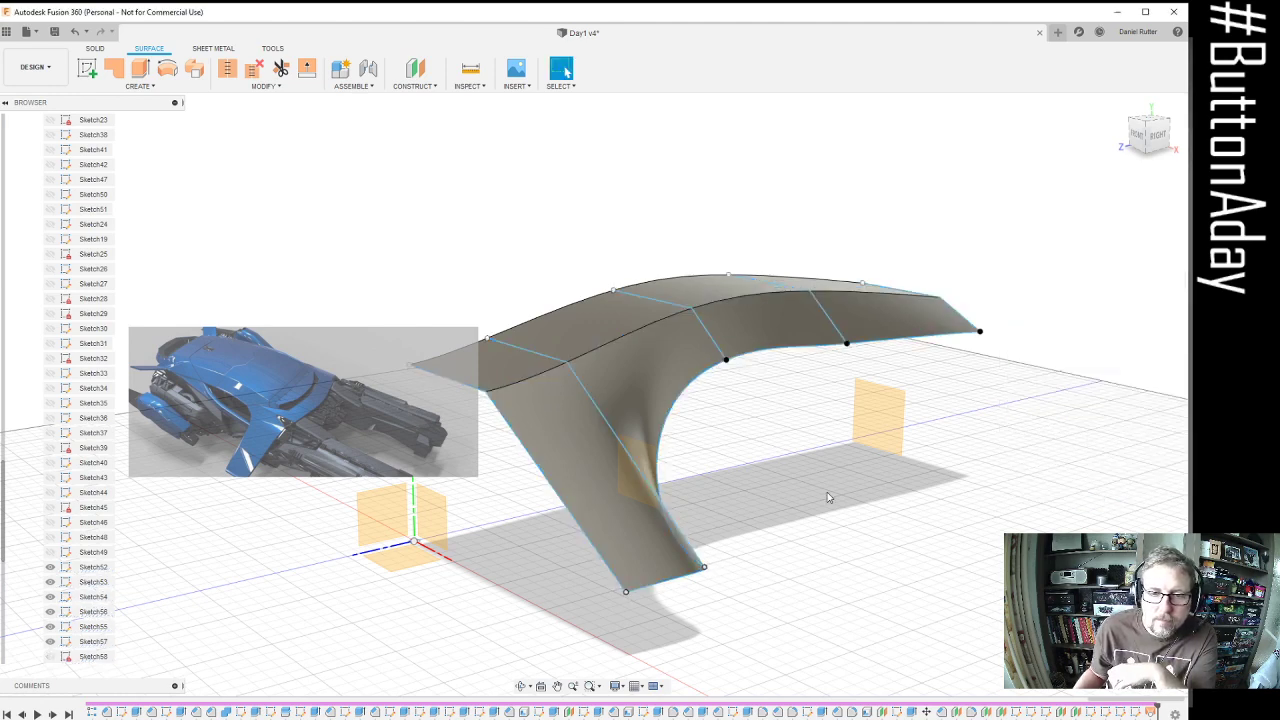
scroll(757, 443, down, 3)
shift+middle_drag(763, 433, 728, 410)
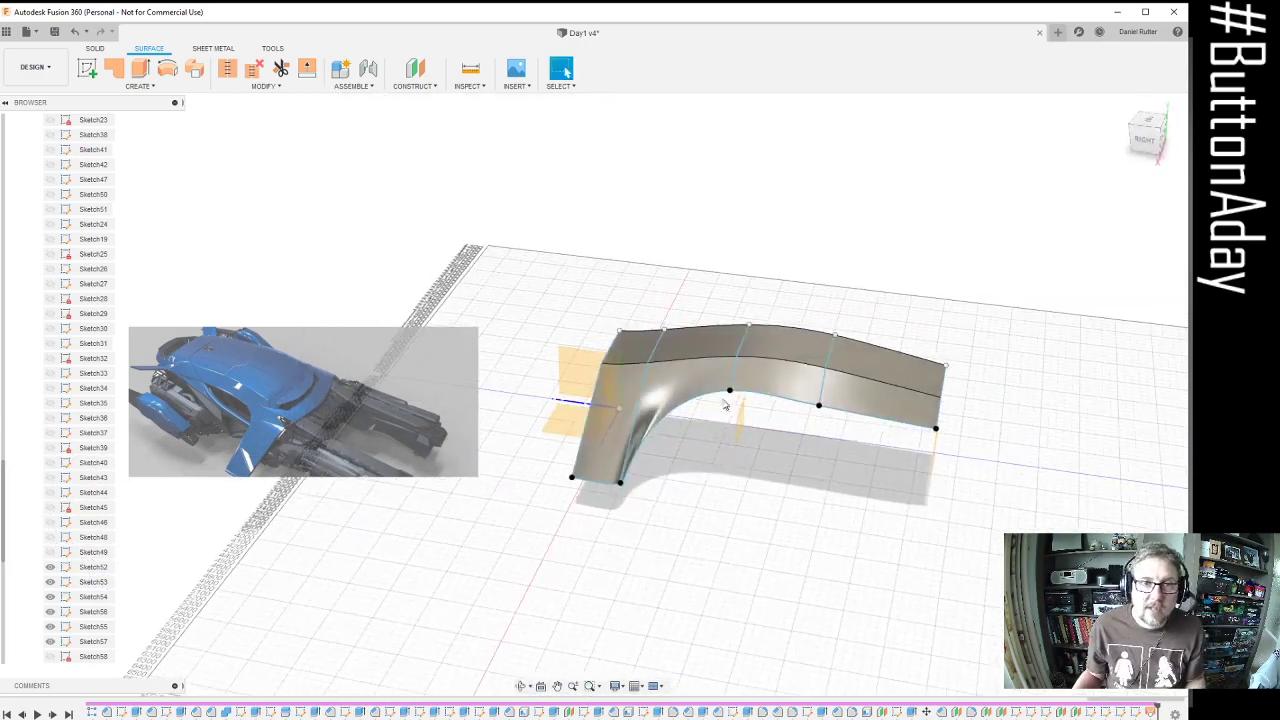
scroll(751, 360, up, 3)
shift+middle_drag(751, 360, 676, 421)
scroll(683, 387, up, 4)
scroll(680, 394, down, 3)
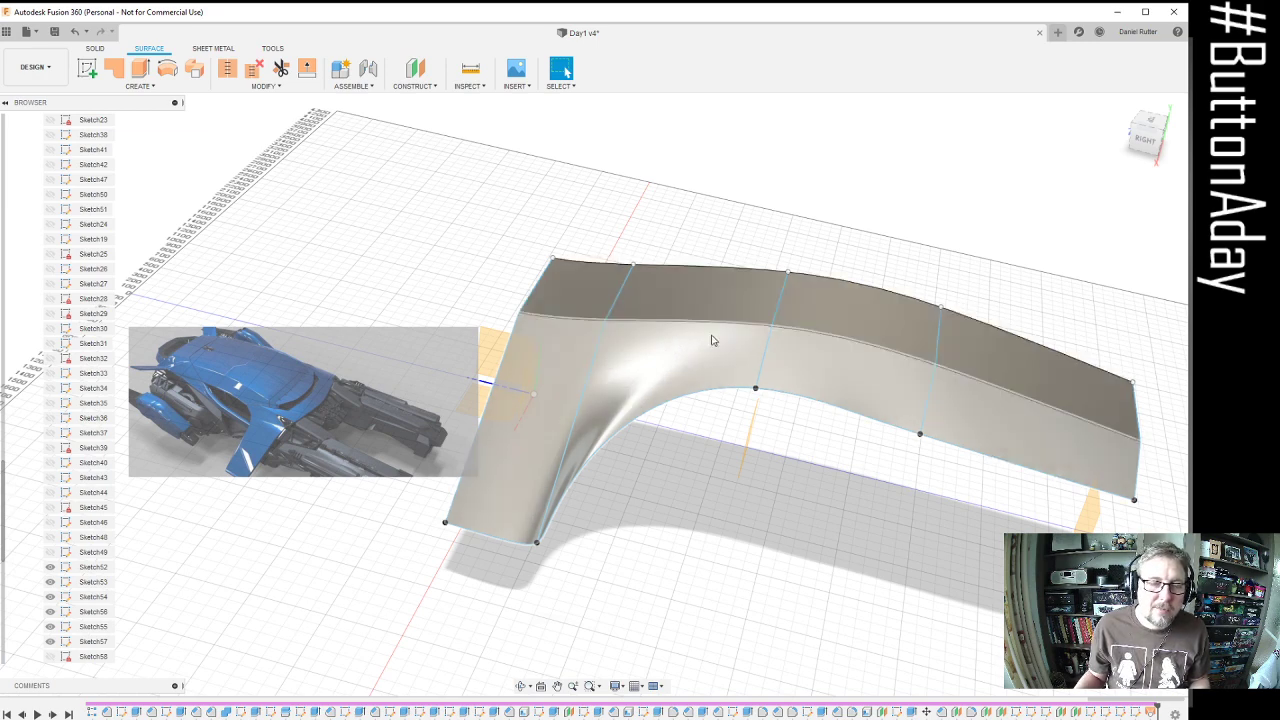
Start a one-sided Thicken on both faces of the lofted surface and try a thickness of -100 mm
click(137, 87)
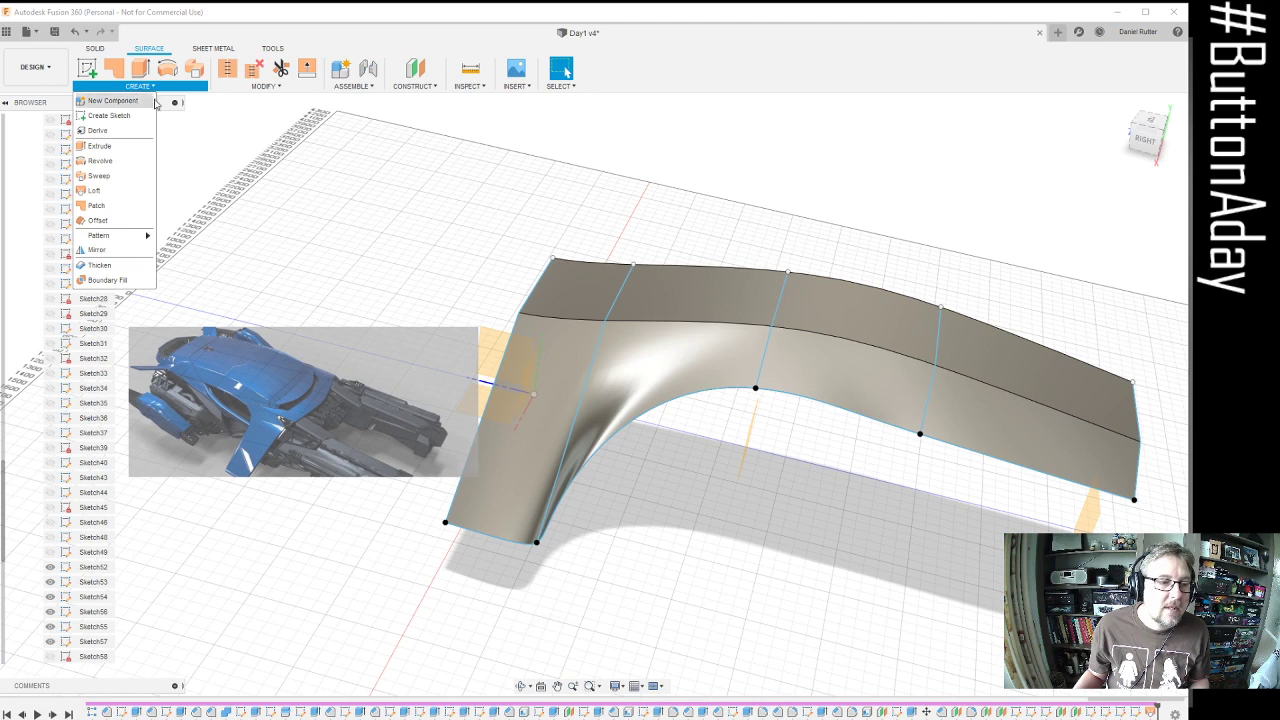
mouse_move(274, 87)
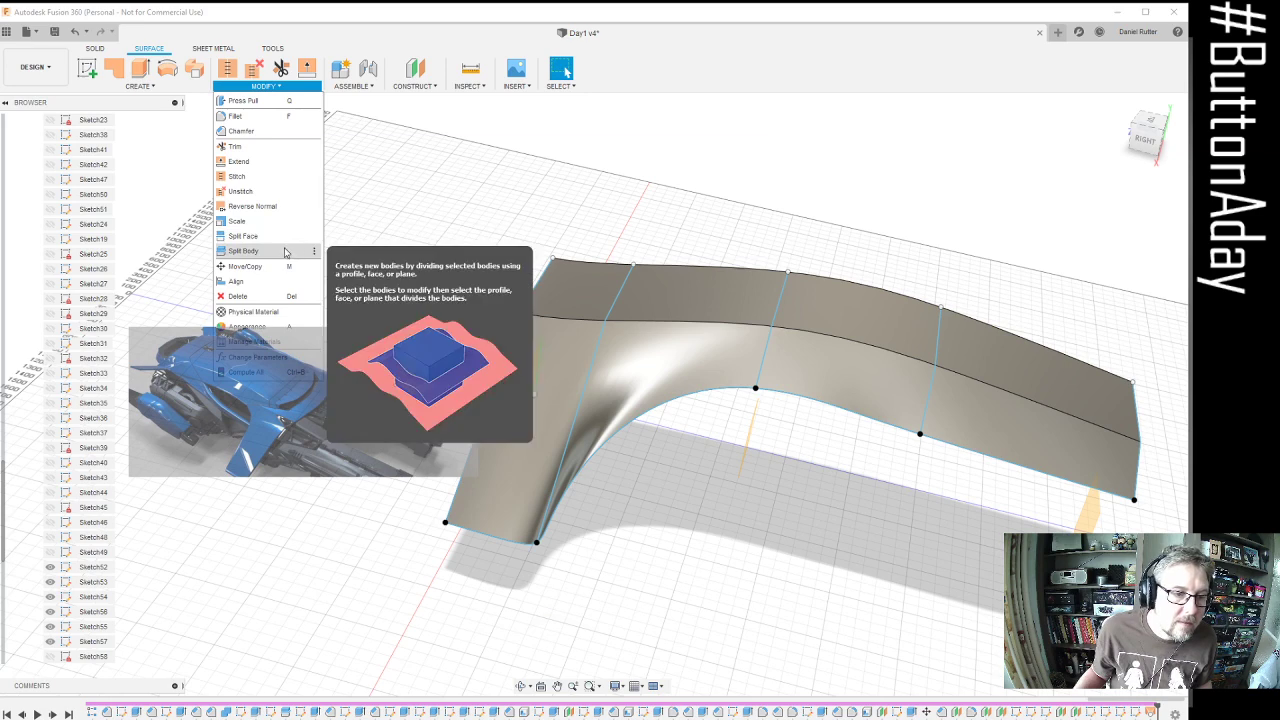
click(138, 87)
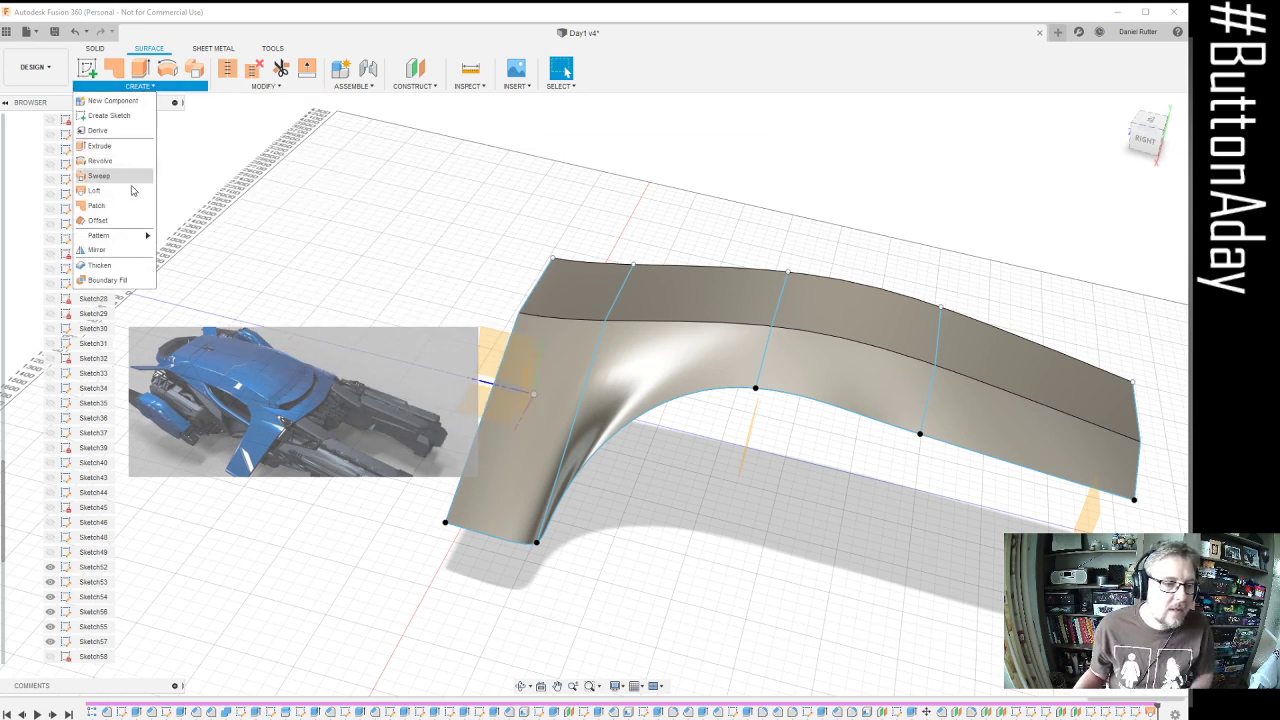
click(100, 265)
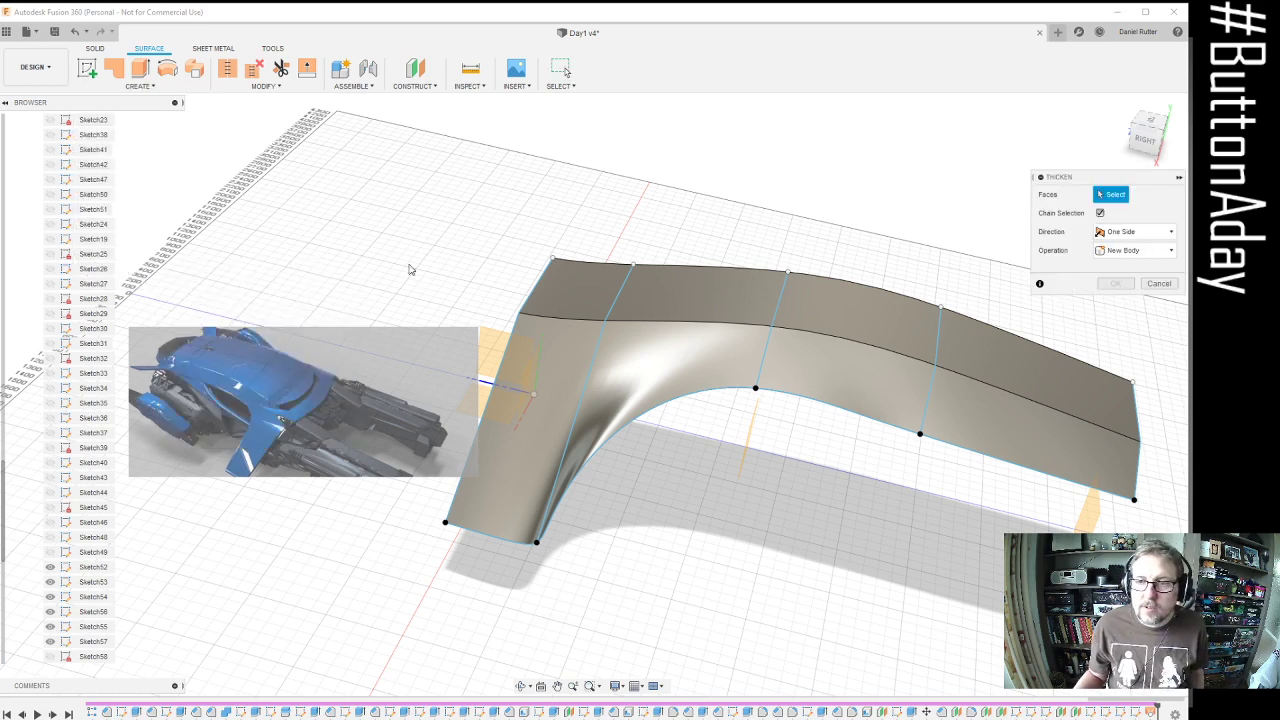
click(700, 305)
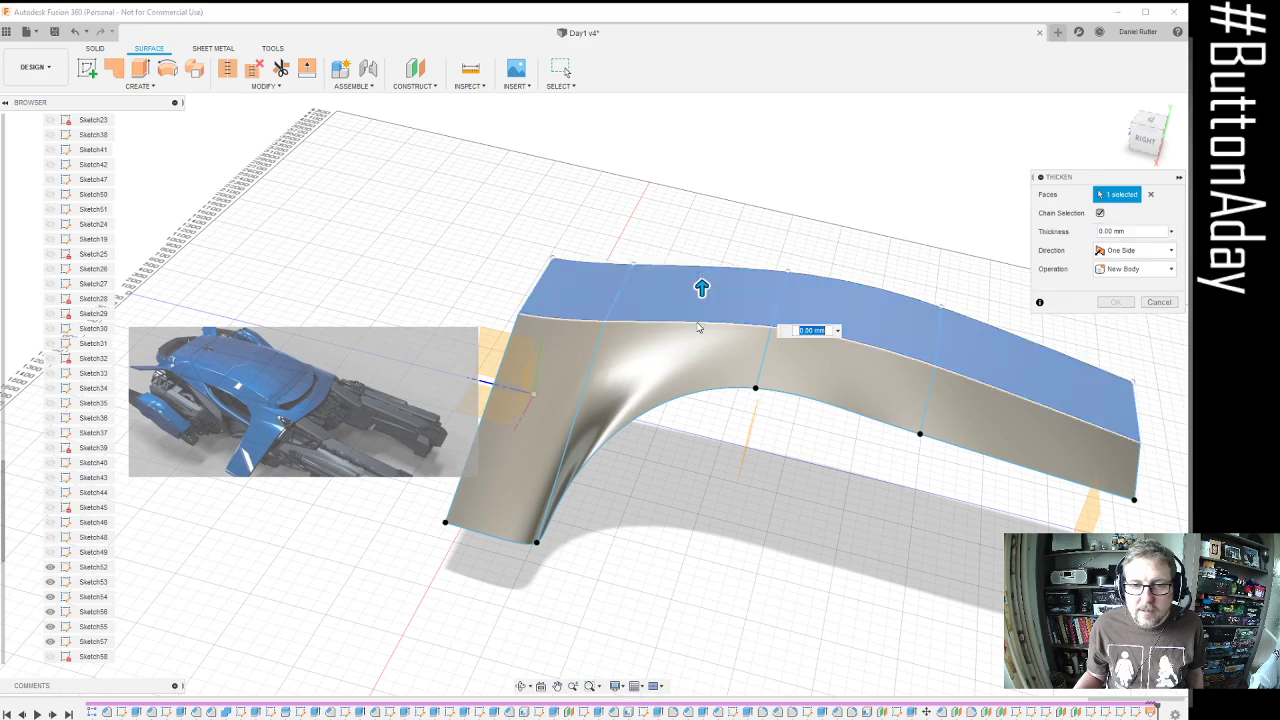
click(698, 332)
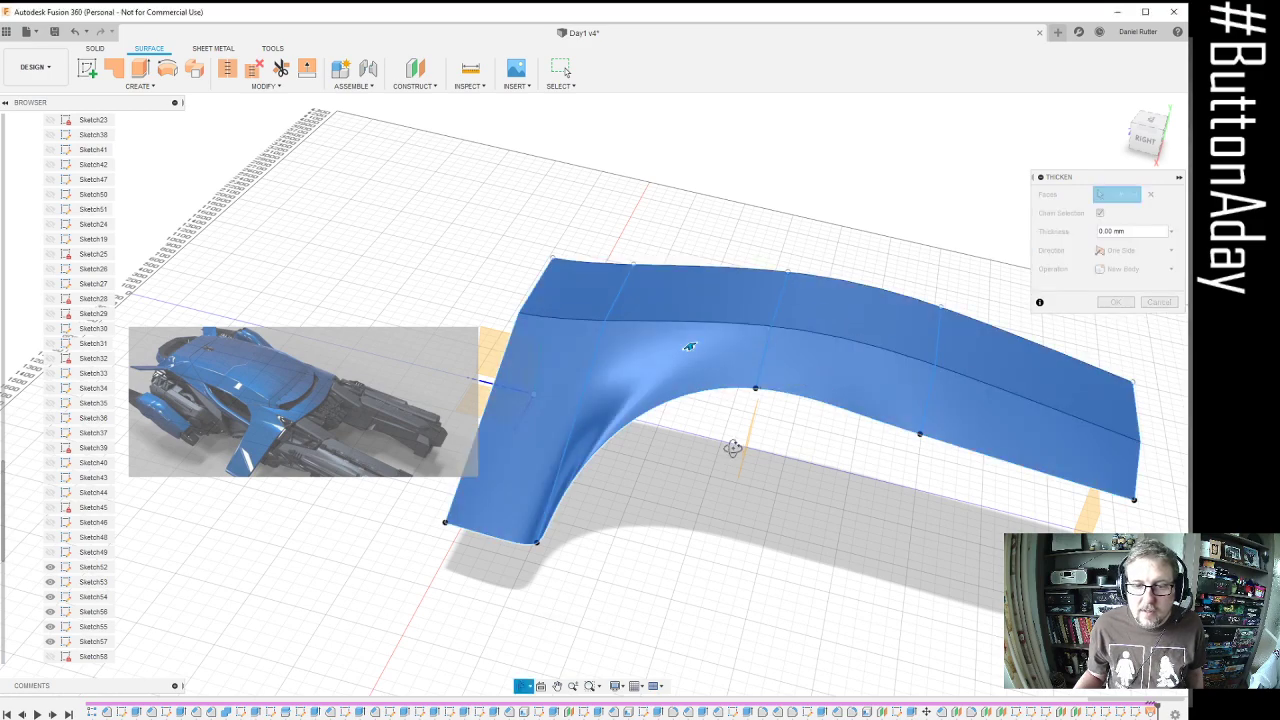
shift+middle_drag(689, 346, 797, 363)
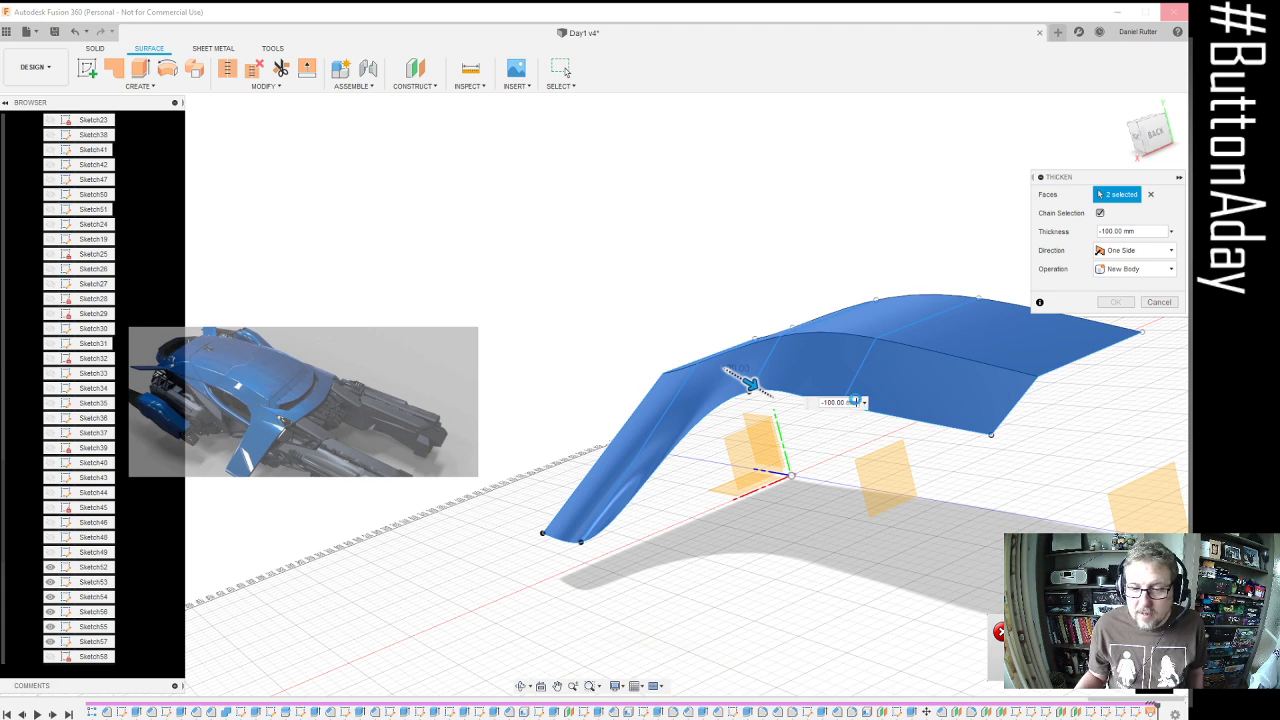
Try a thickness of 300 mm for the selected surface faces
click(855, 401)
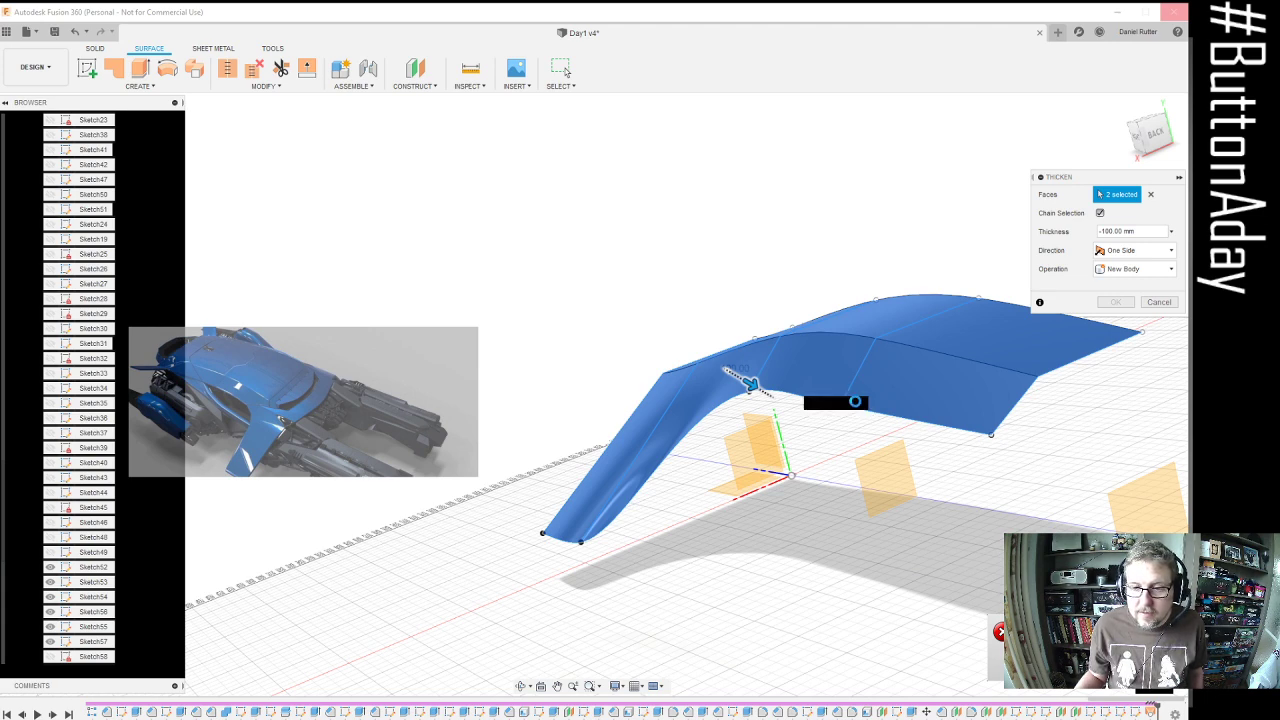
text(300)
key(Return)
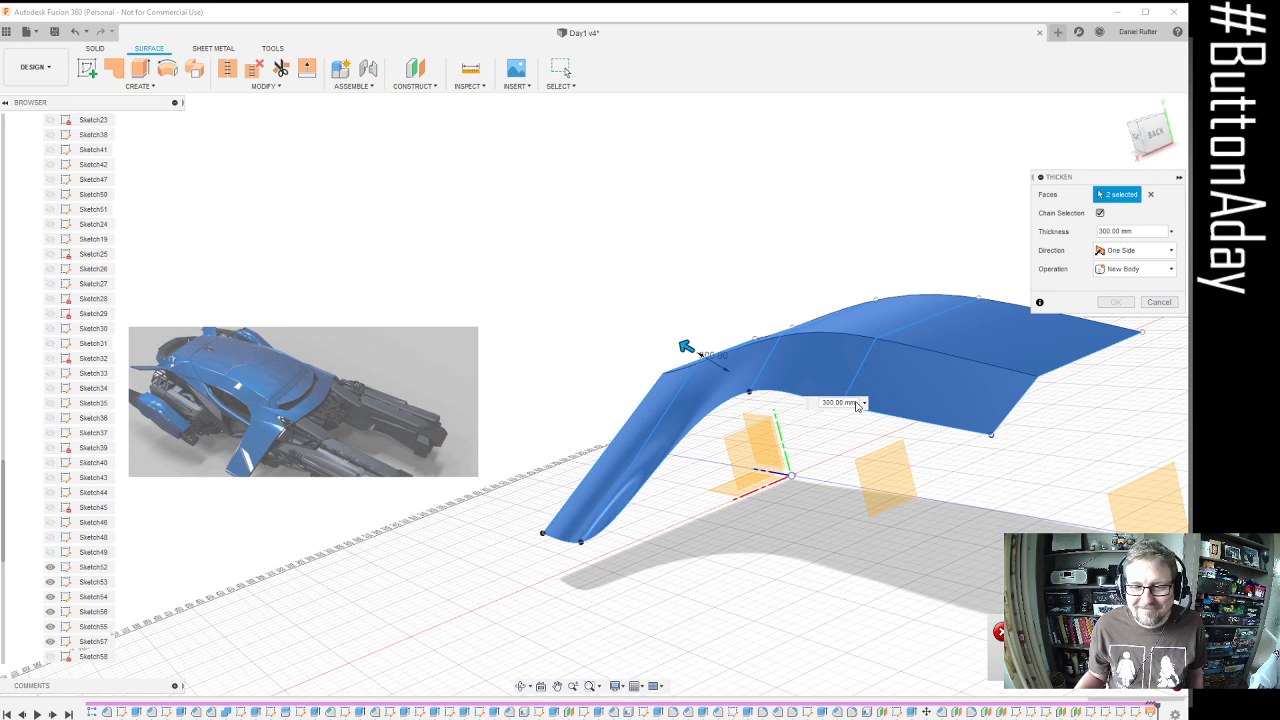
Set the thickness to 10 mm and confirm thickening both faces as a new body
click(856, 405)
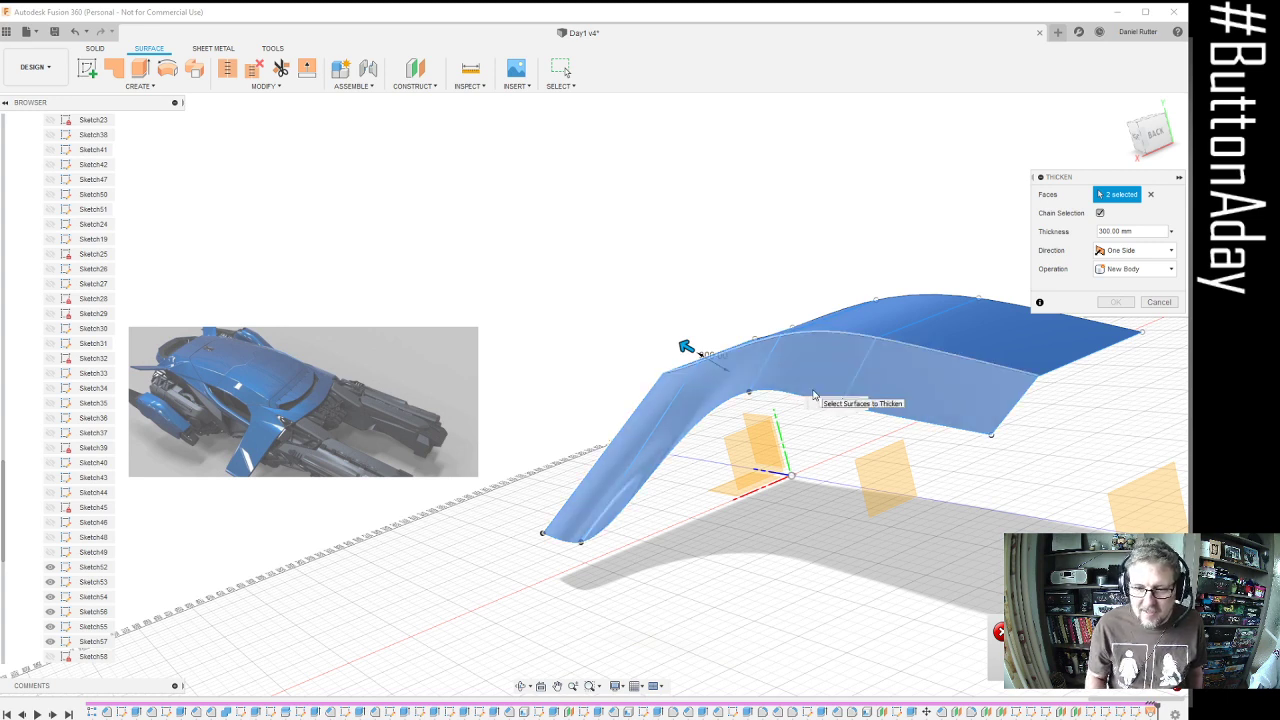
text(10)
key(Return)
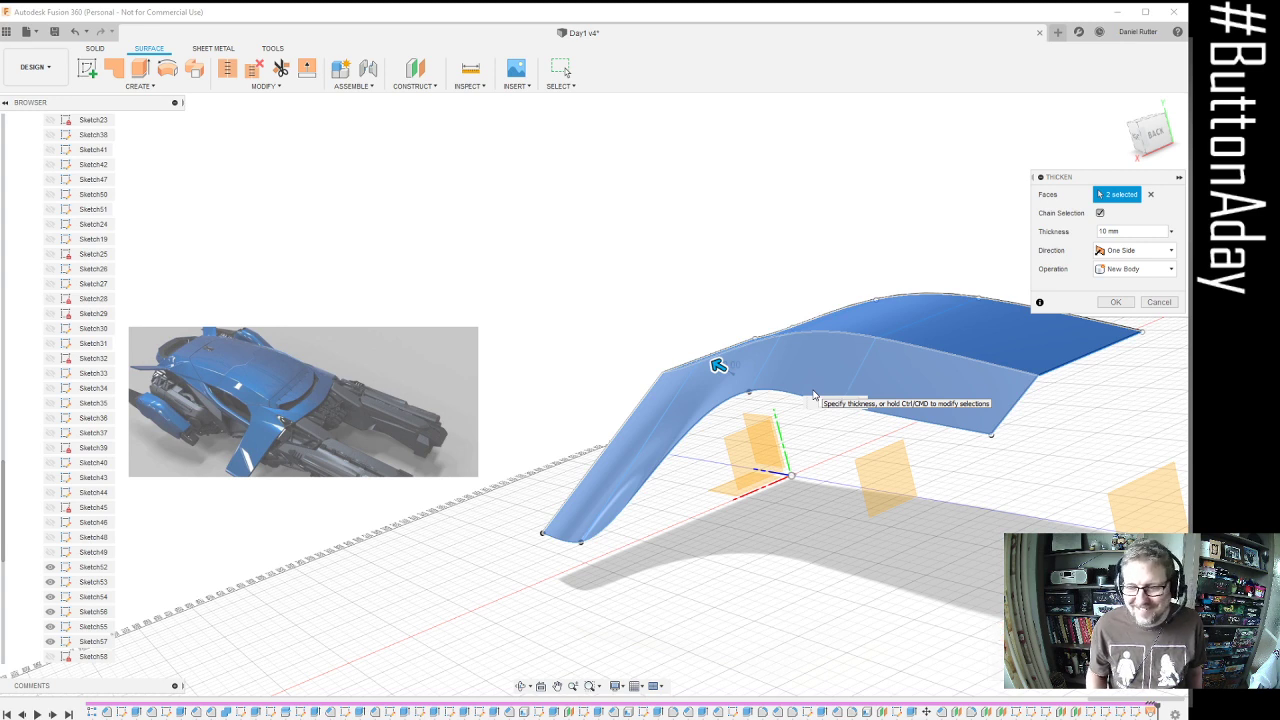
key(Return)
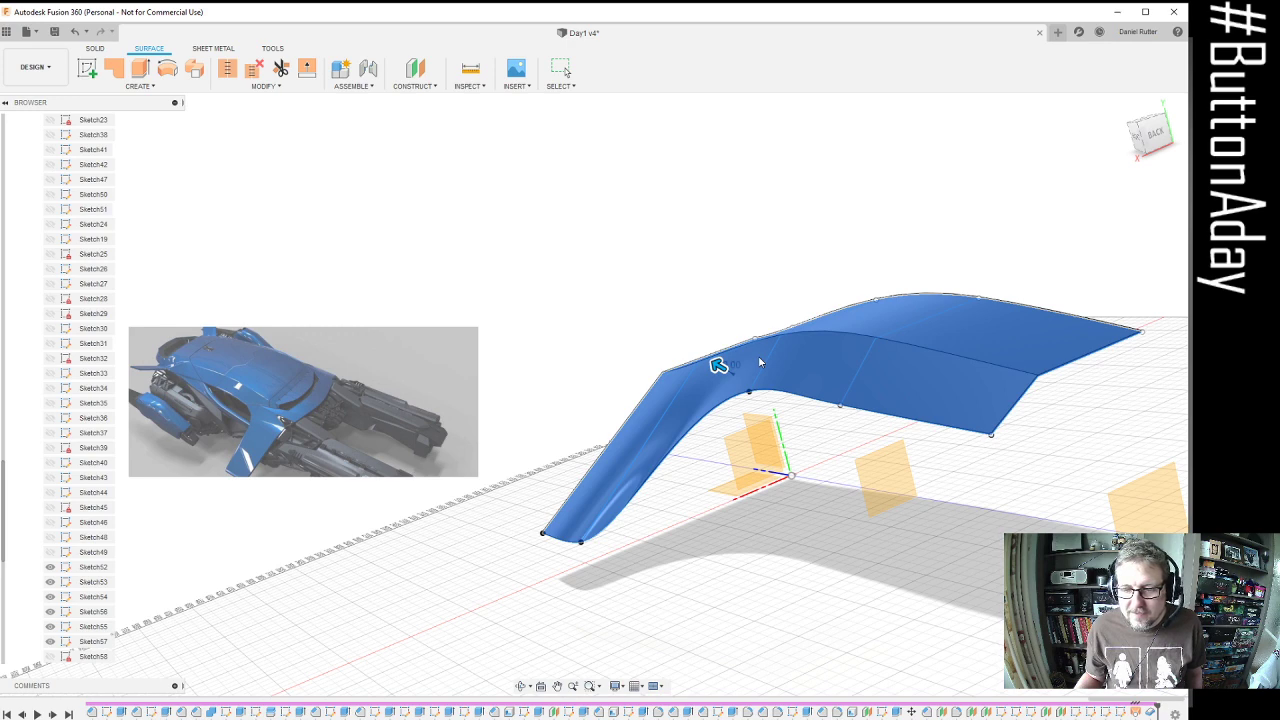
Inspect the thickened body from above, along its bend and lower edge
key(Escape)
scroll(711, 381, up, 3)
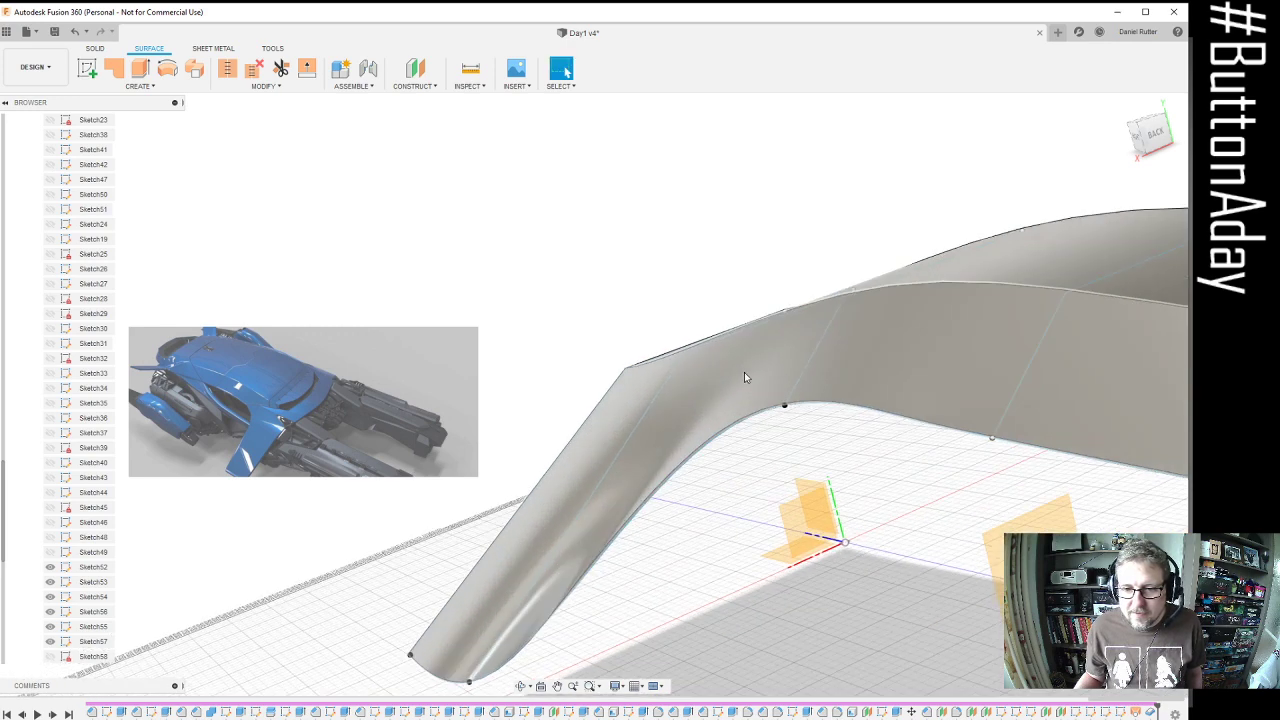
mouse_move(744, 372)
shift+middle_down()
mouse_move(712, 368)
mouse_move(731, 360)
mouse_move(690, 345)
mouse_move(700, 370)
mouse_move(743, 376)
mouse_move(734, 286)
mouse_move(767, 294)
shift+middle_up()
scroll(746, 376, down, 3)
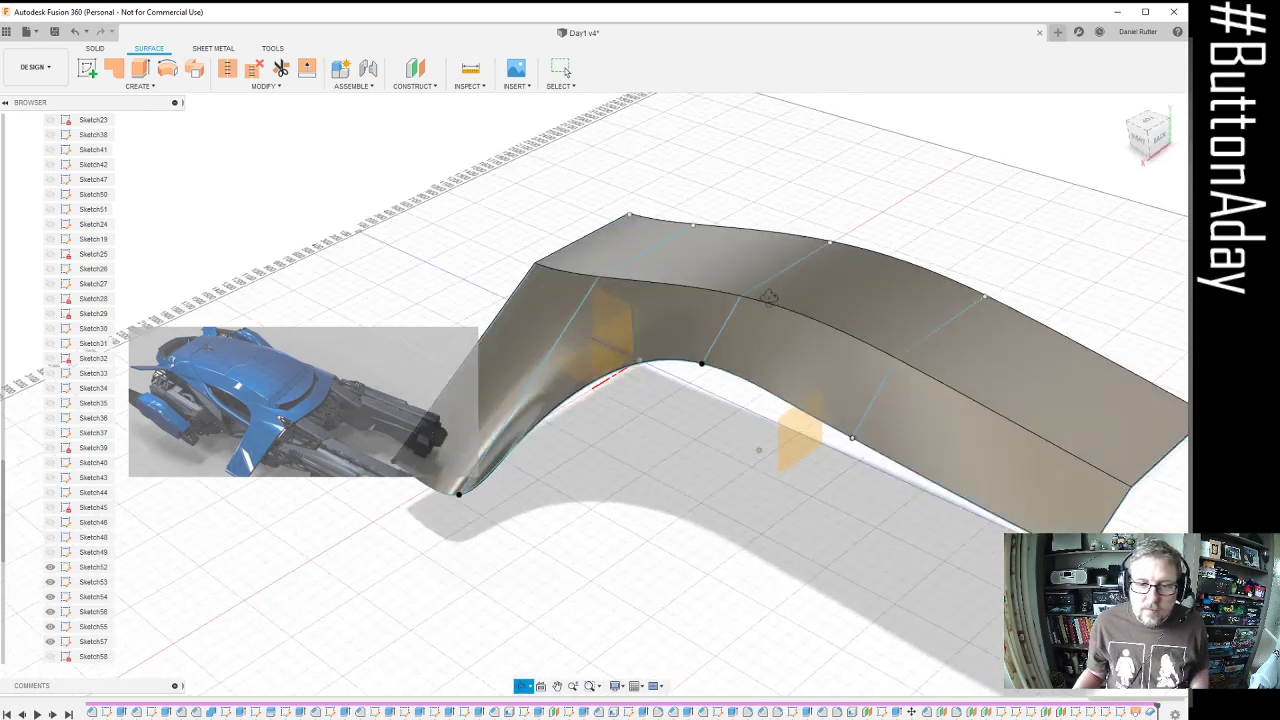
scroll(767, 294, down, 2)
Collapse the sketches folder, expand the bodies folder, and identify the new solid, Body338, by selecting it
scroll(92, 405, up, 6)
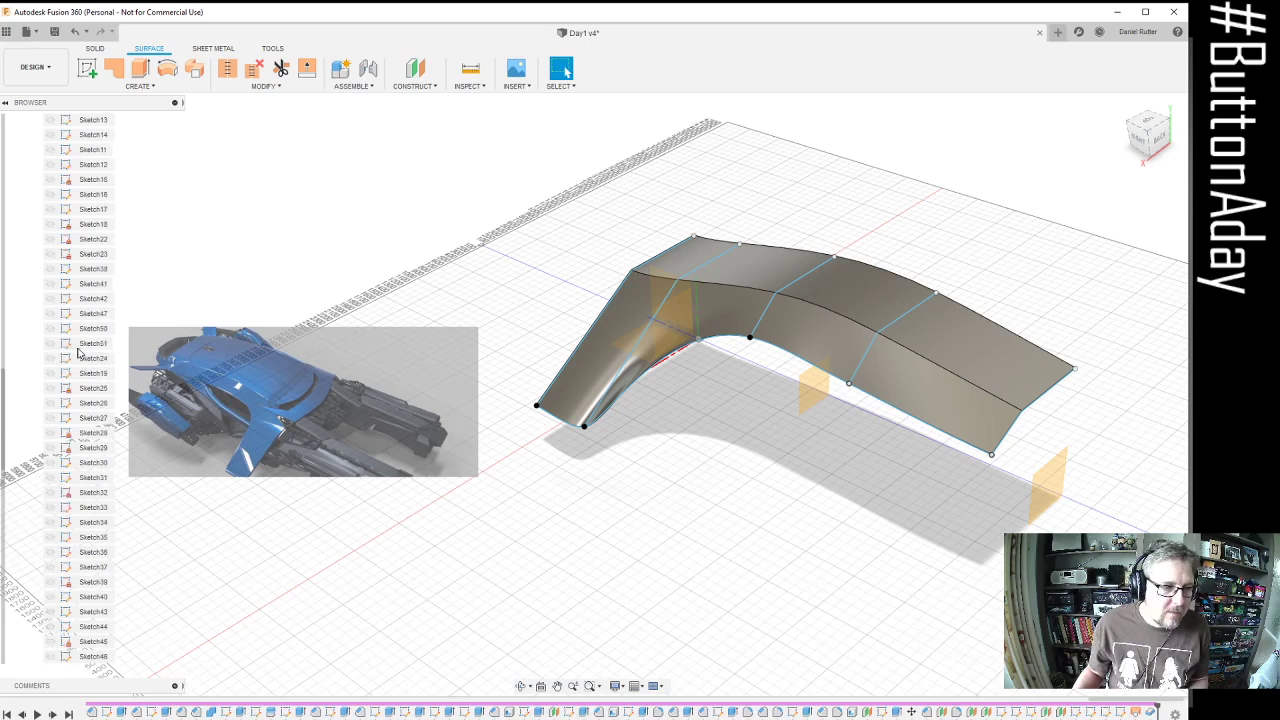
scroll(92, 408, up, 4)
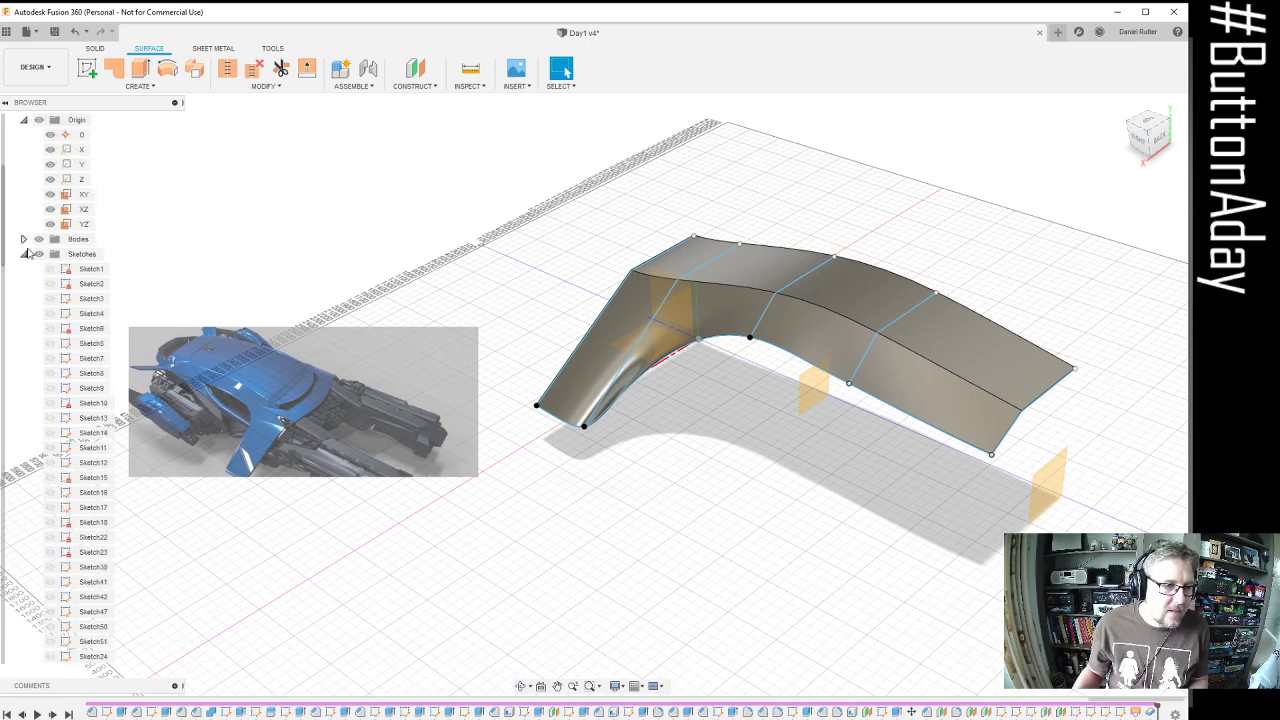
click(25, 255)
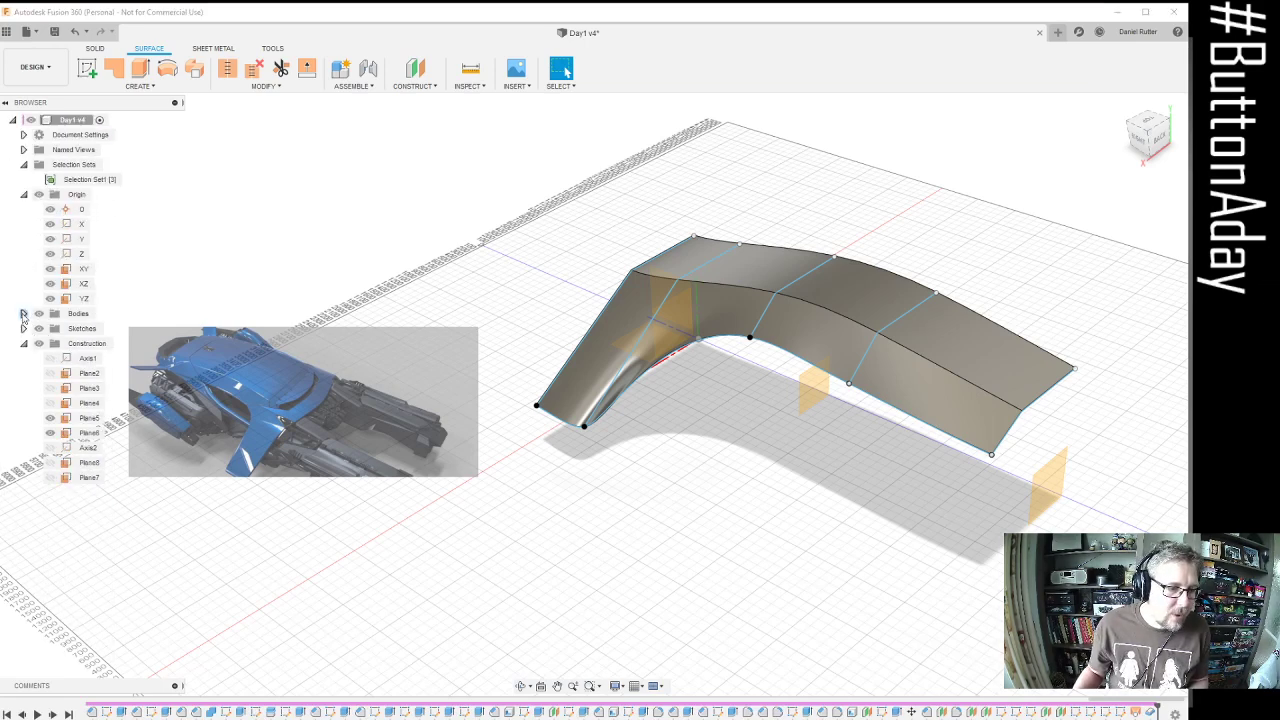
click(23, 314)
scroll(86, 420, down, 1)
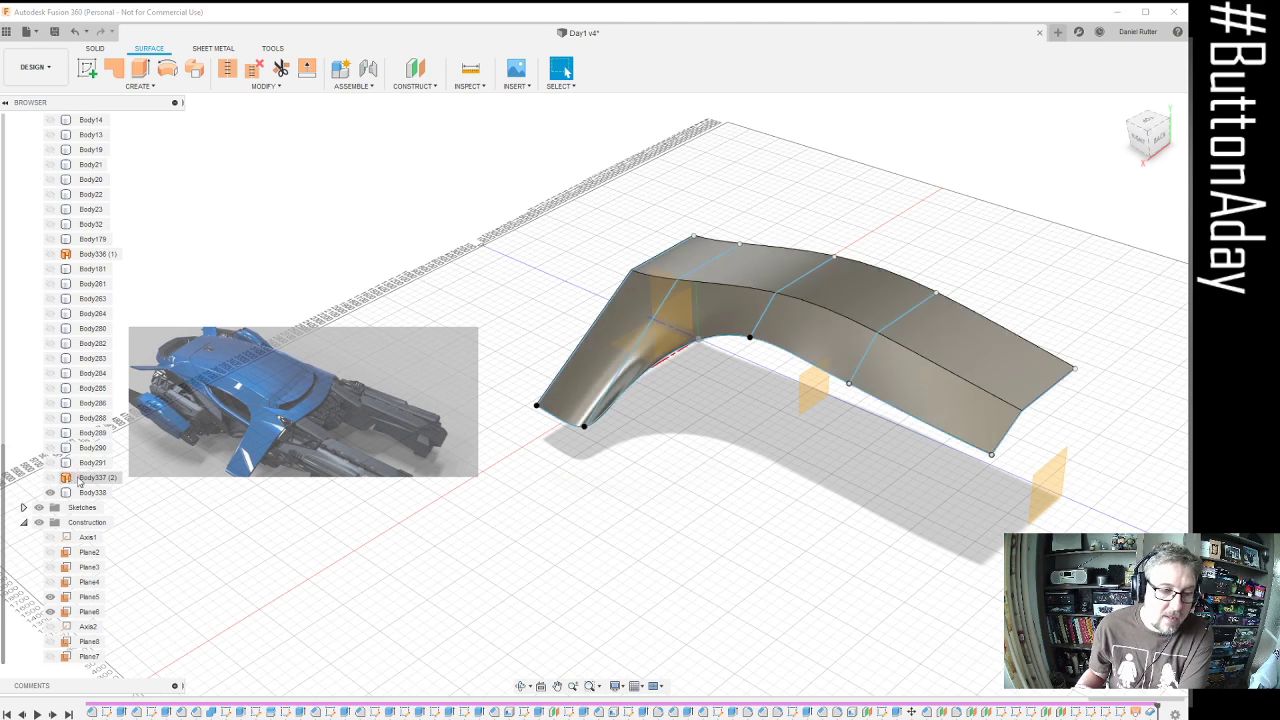
click(47, 483)
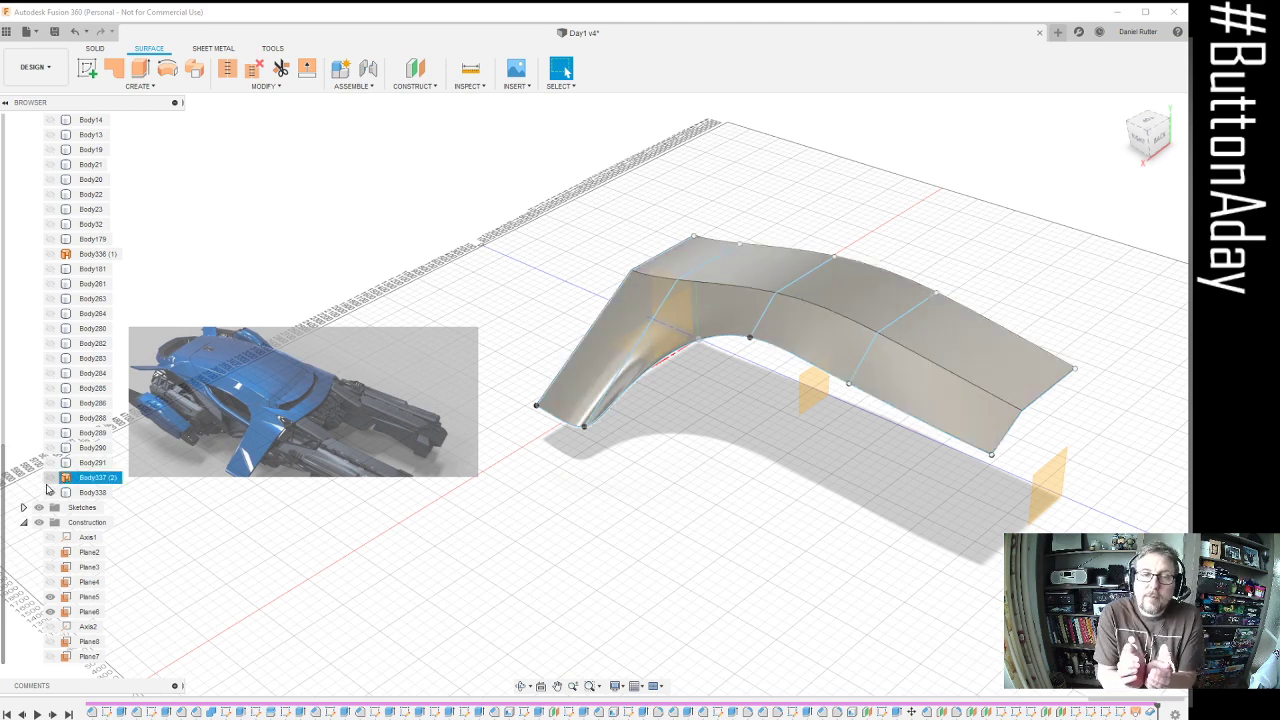
key(Escape)
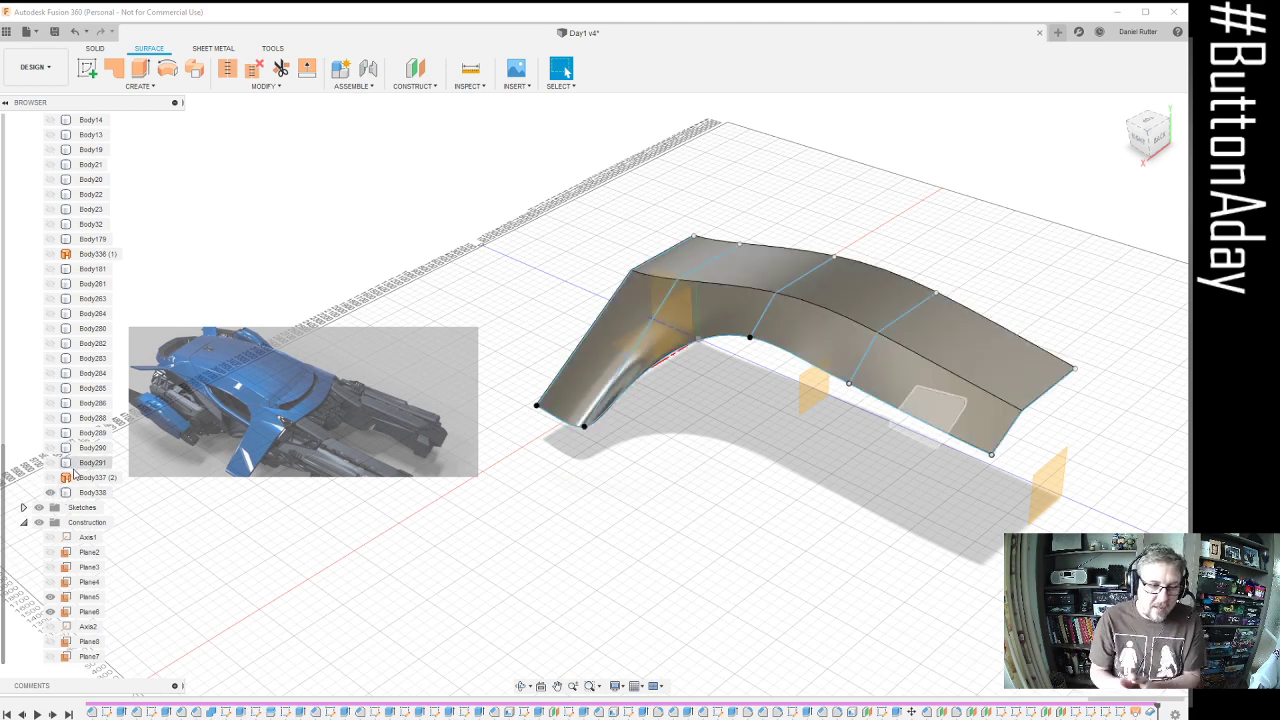
click(90, 492)
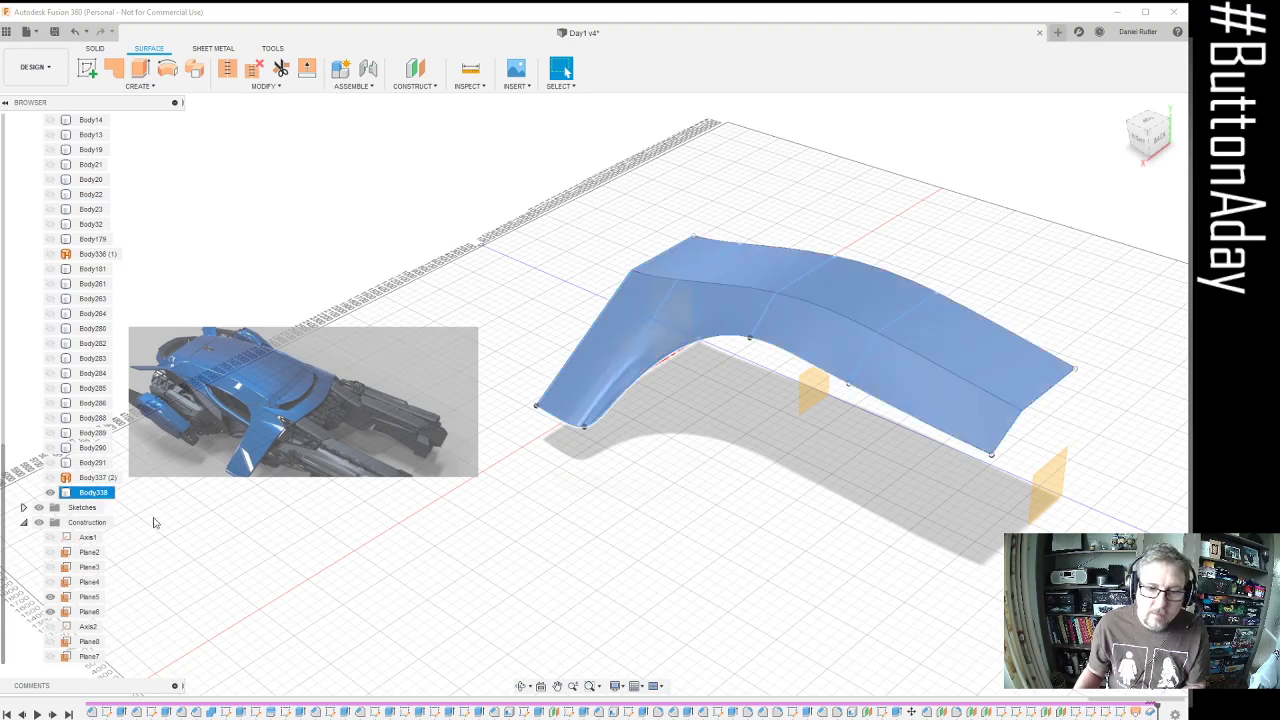
click(627, 553)
Chamfer the long outer bend edge of the thickened body with an equal distance of 3 mm
scroll(714, 345, down, 5)
shift+middle_drag(723, 303, 647, 387)
scroll(709, 351, up, 4)
click(698, 392)
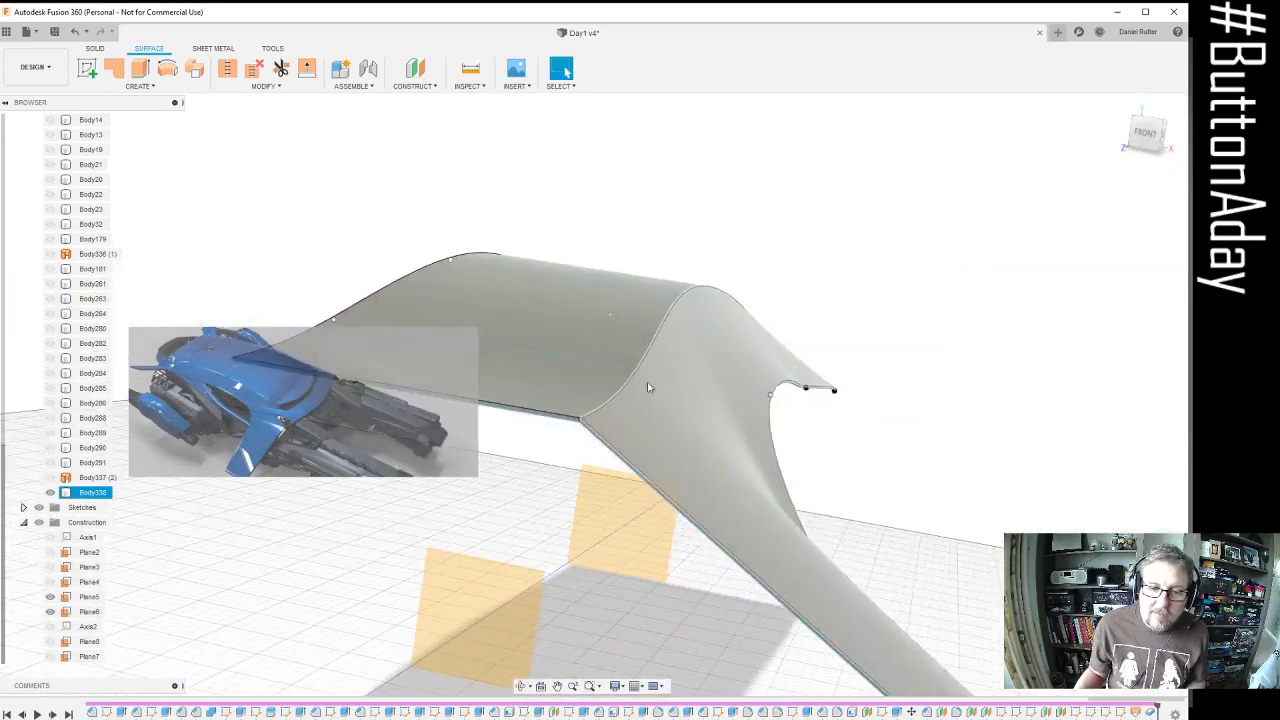
scroll(647, 384, up, 3)
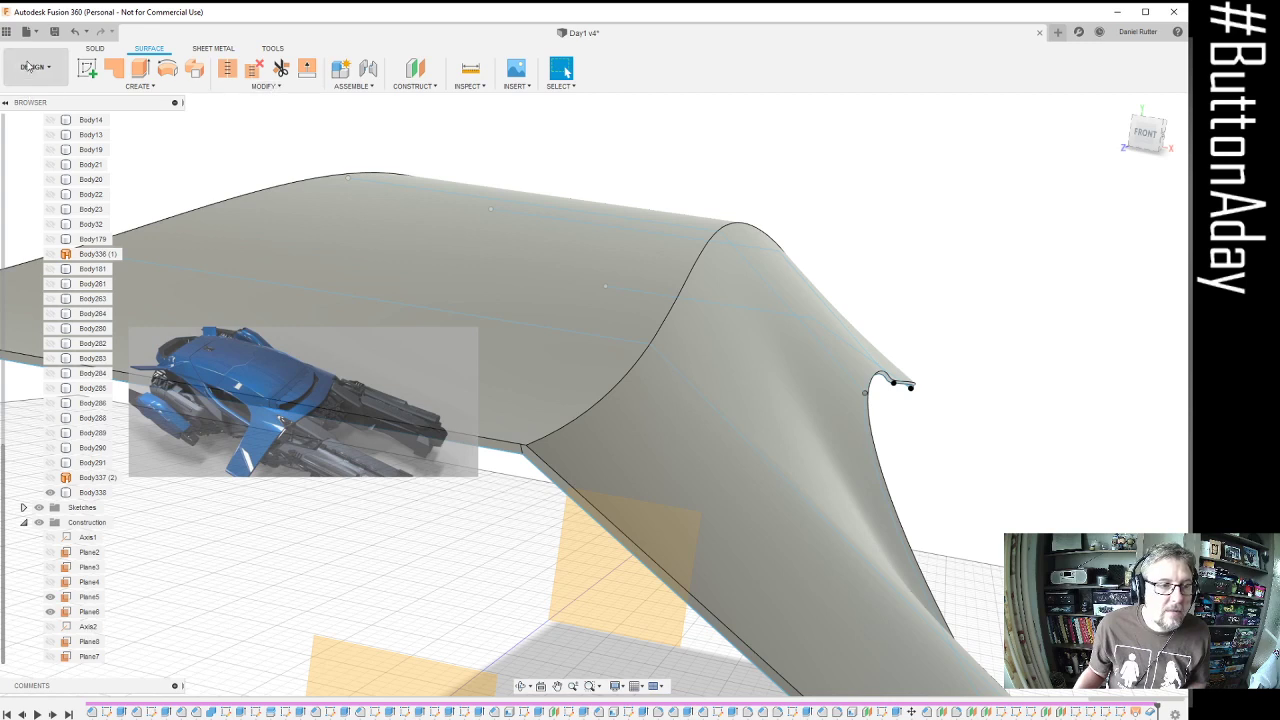
click(90, 49)
click(316, 86)
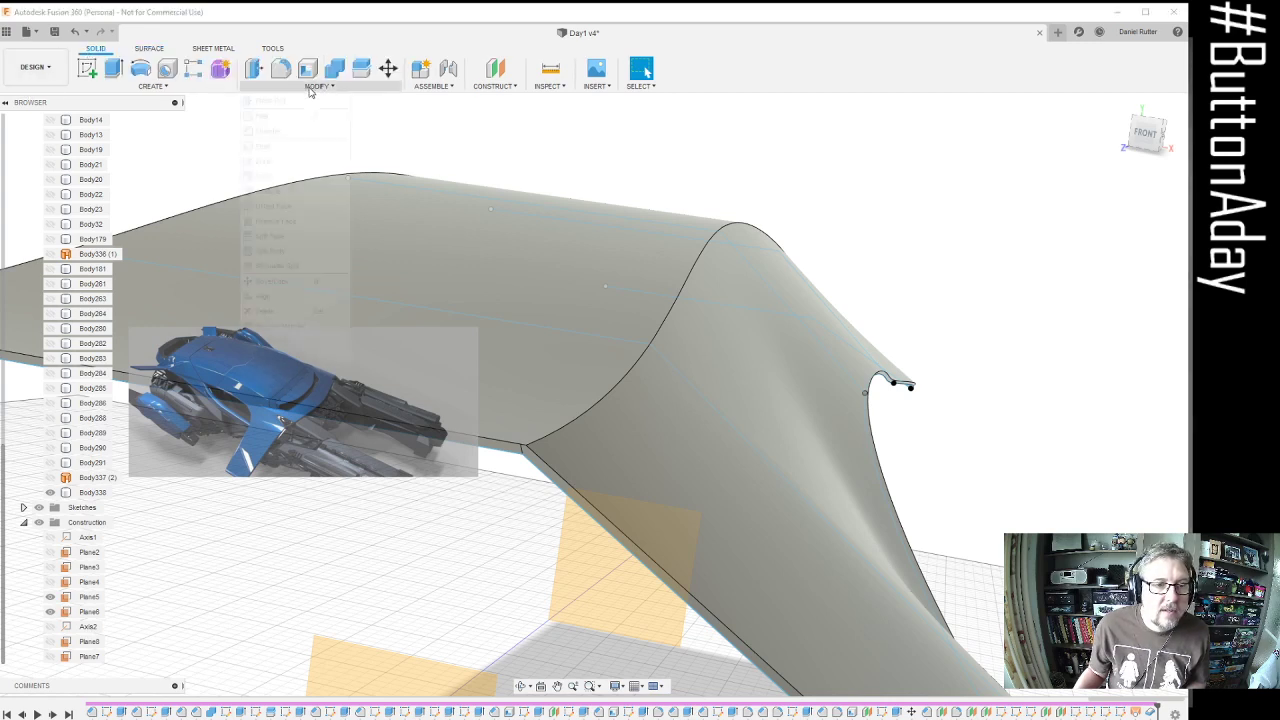
click(290, 131)
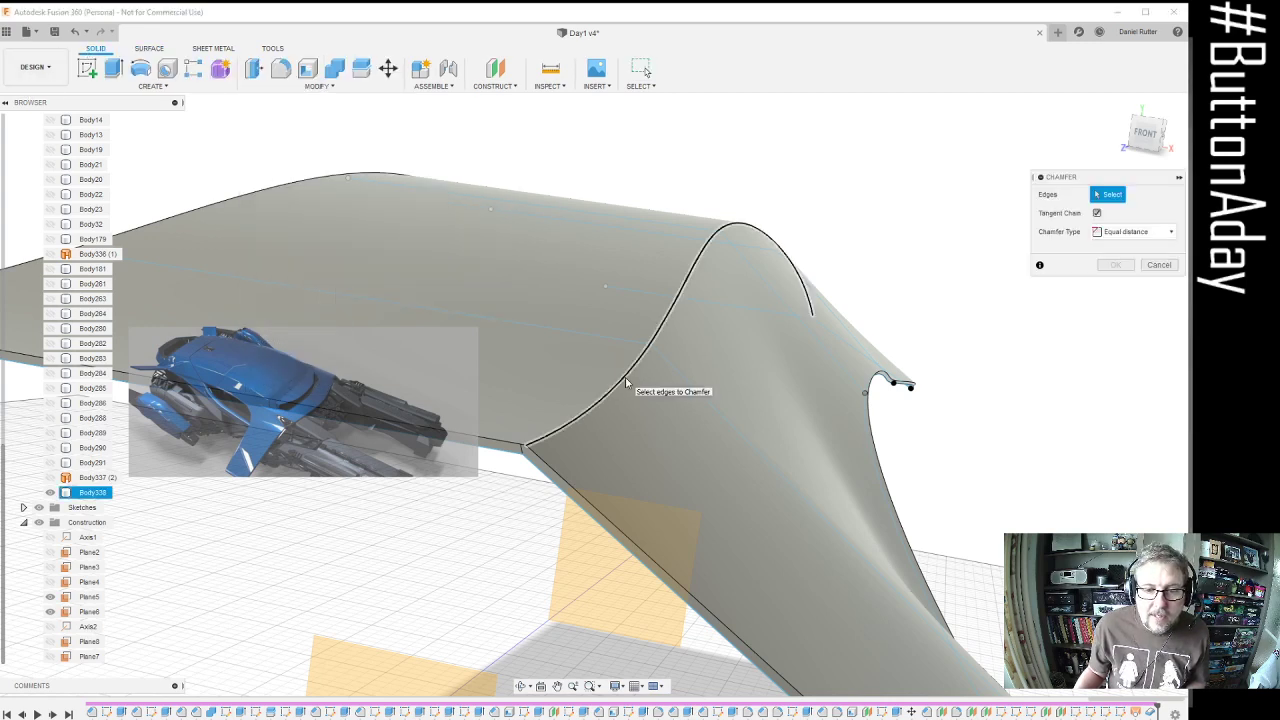
click(626, 370)
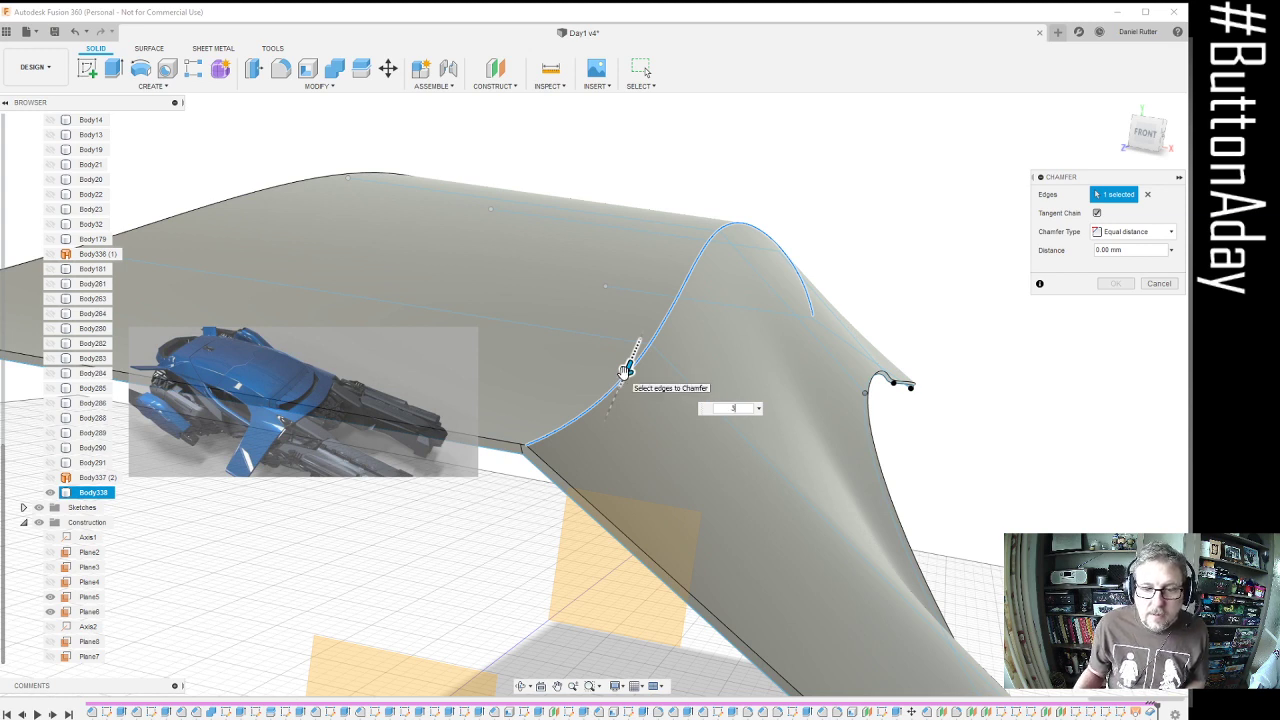
text(3)
key(Return)
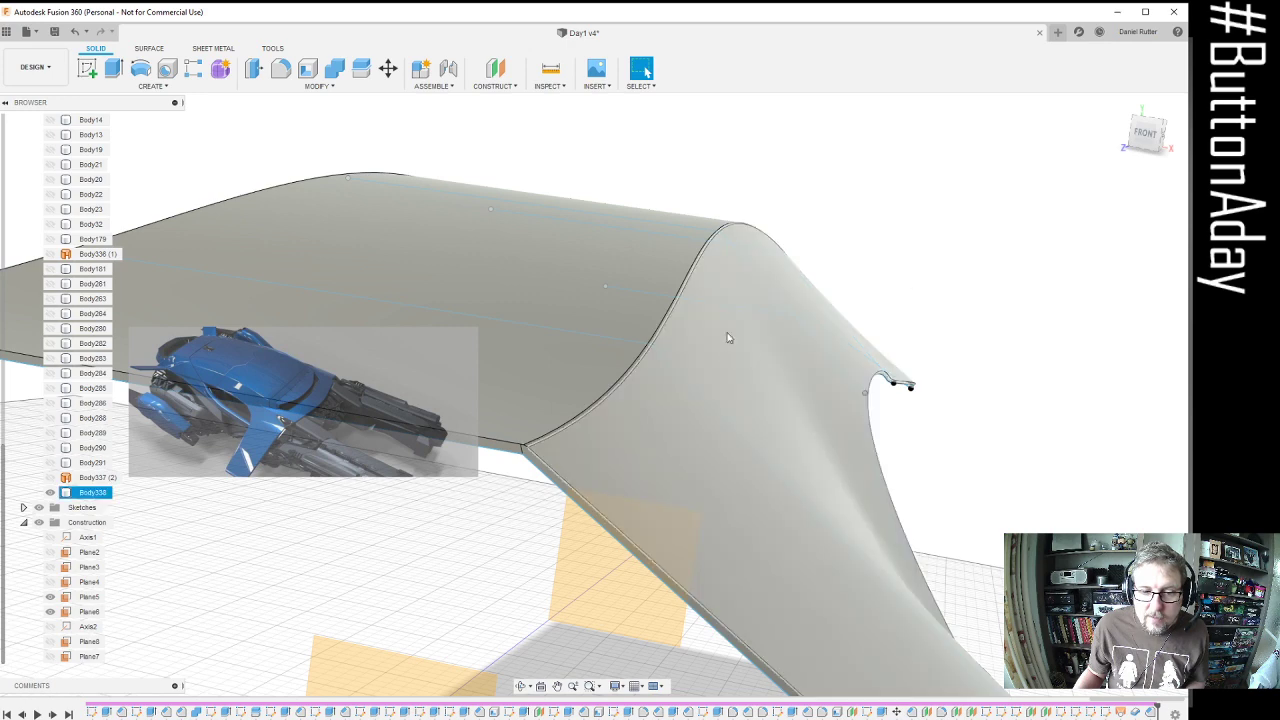
Create a sketch on the YZ origin plane in the right side view, with 3D Sketch turned off
shift+middle_drag(808, 334, 656, 411)
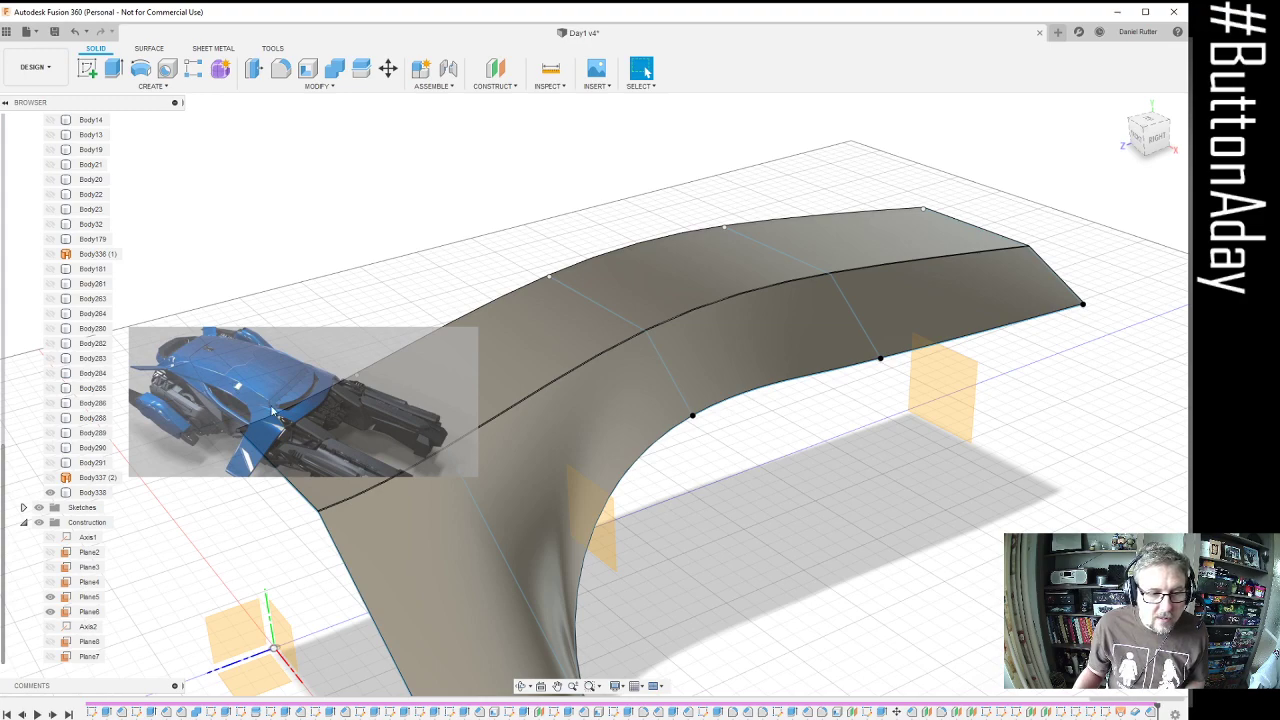
shift+middle_drag(272, 410, 762, 463)
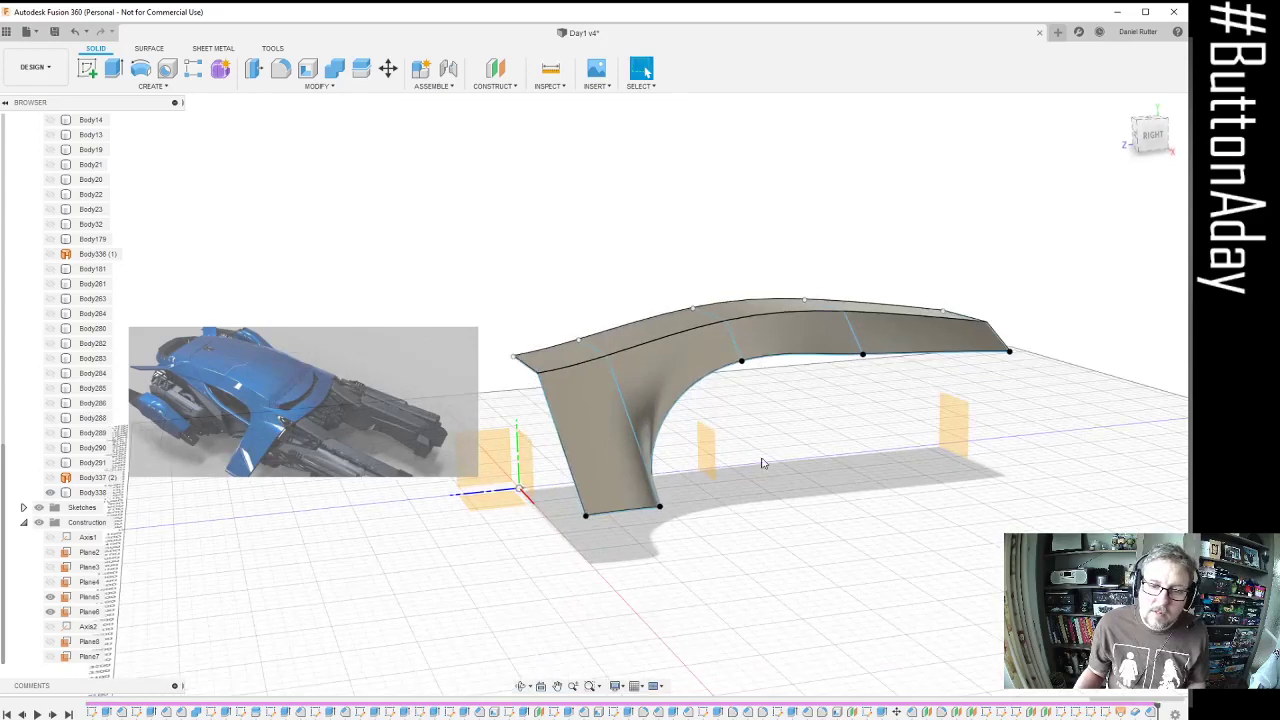
click(1153, 137)
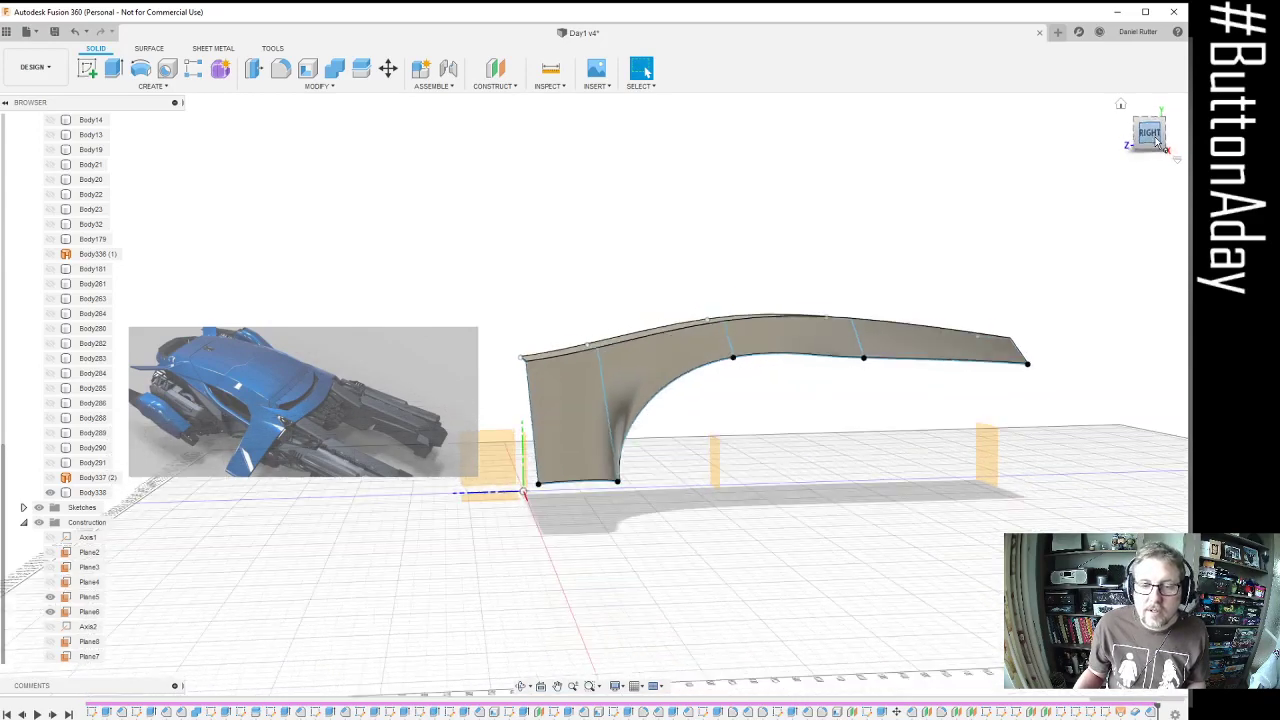
scroll(646, 466, down, 1)
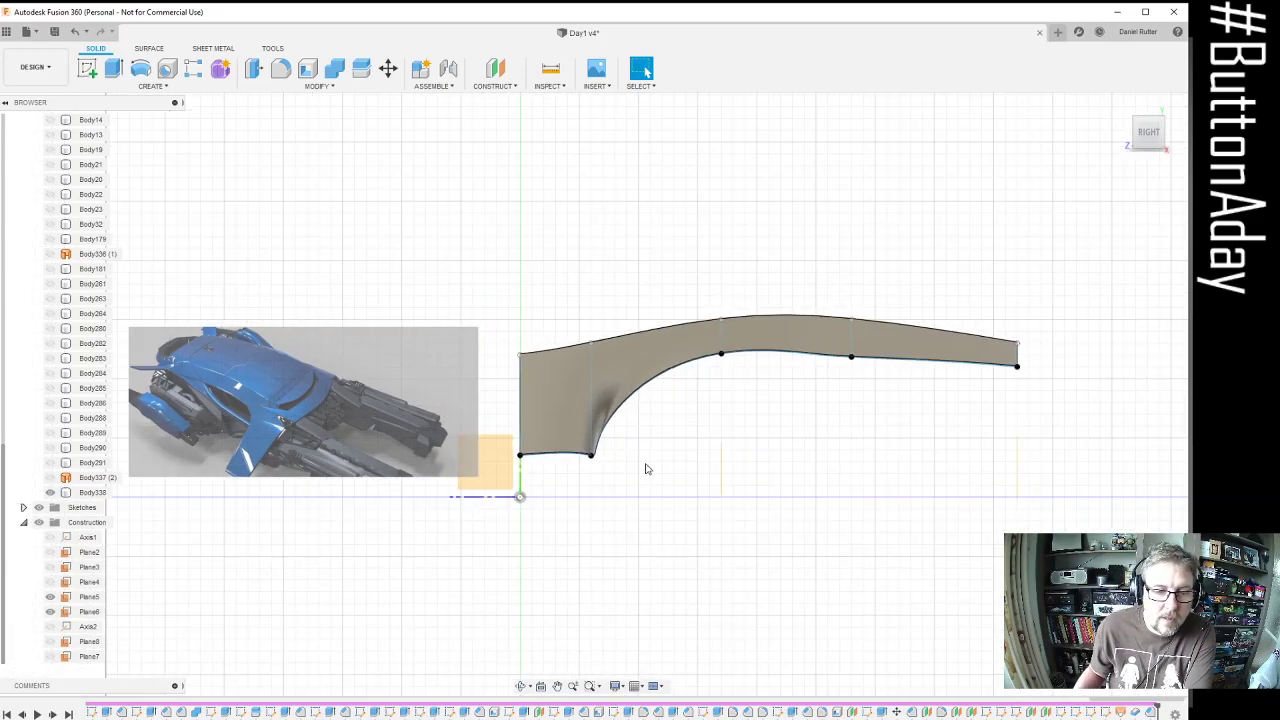
click(497, 456)
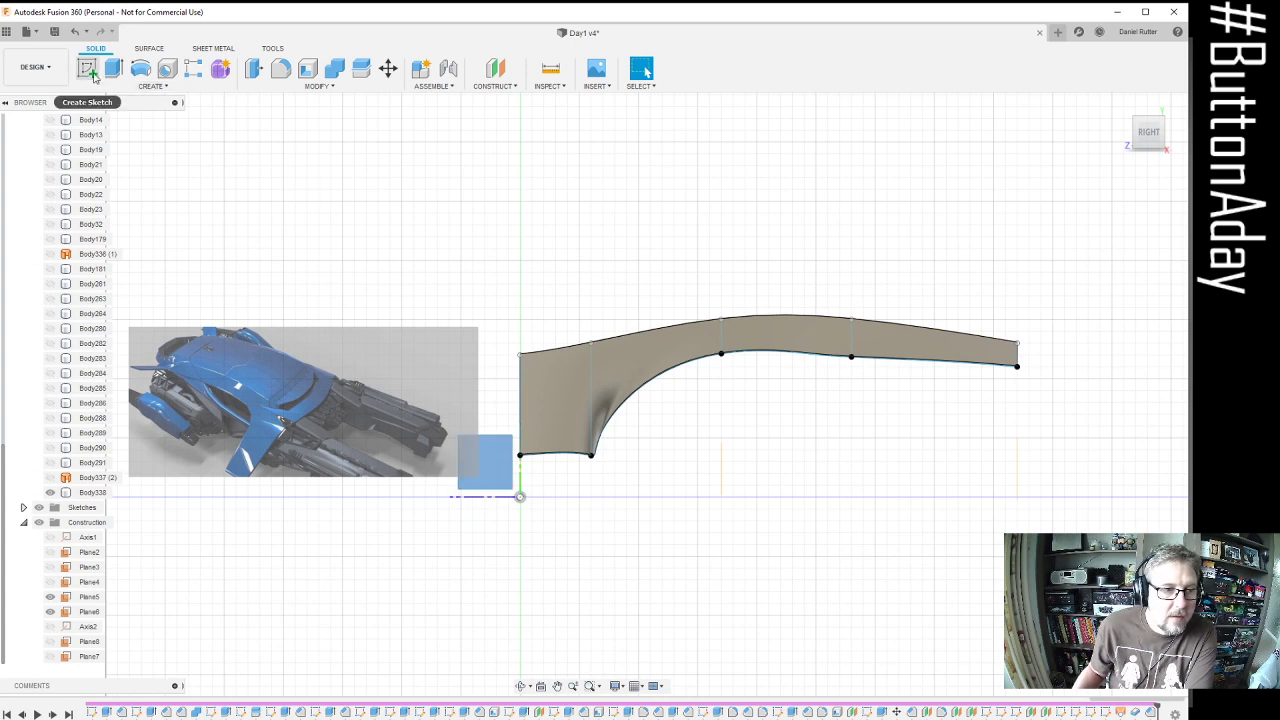
click(494, 452)
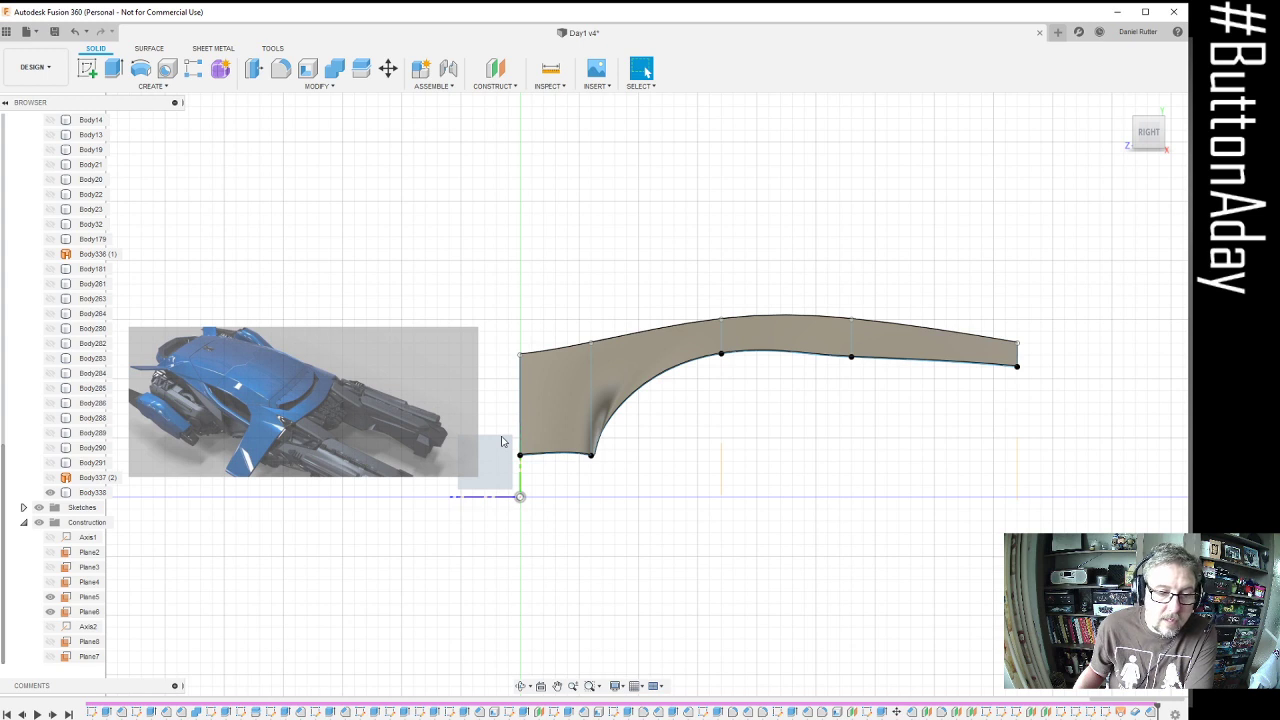
click(512, 459)
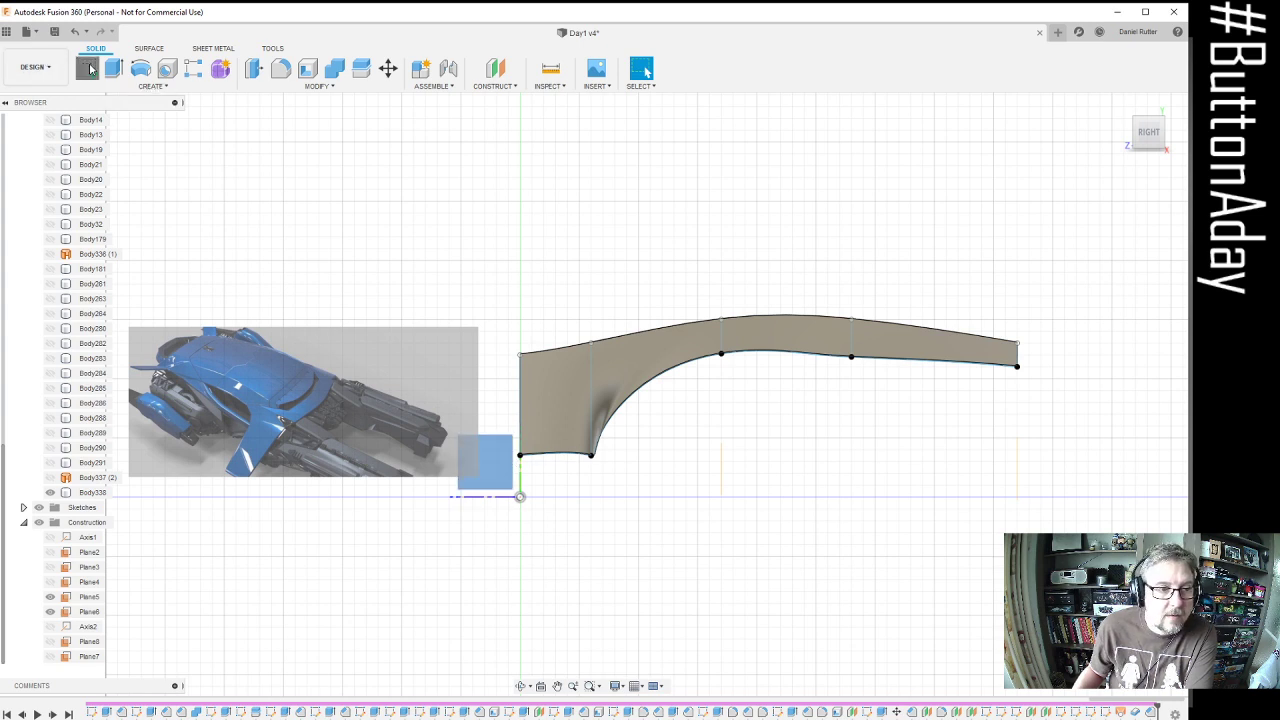
click(87, 67)
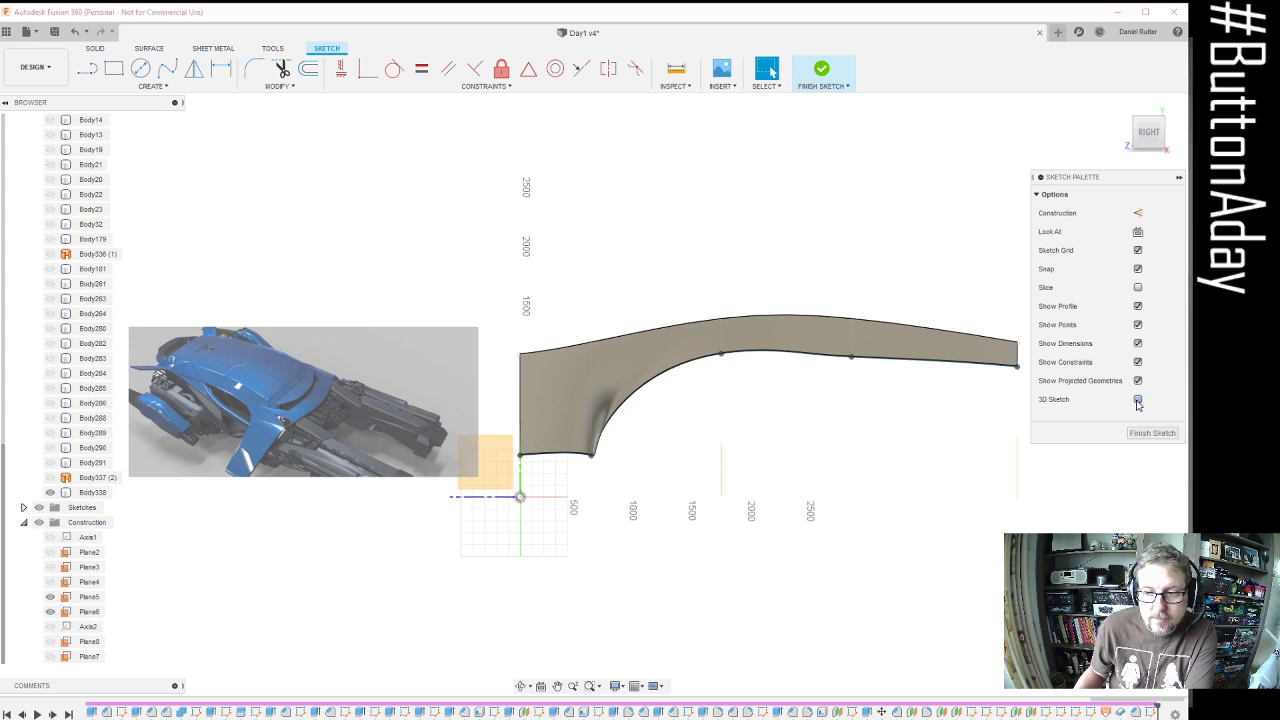
click(496, 456)
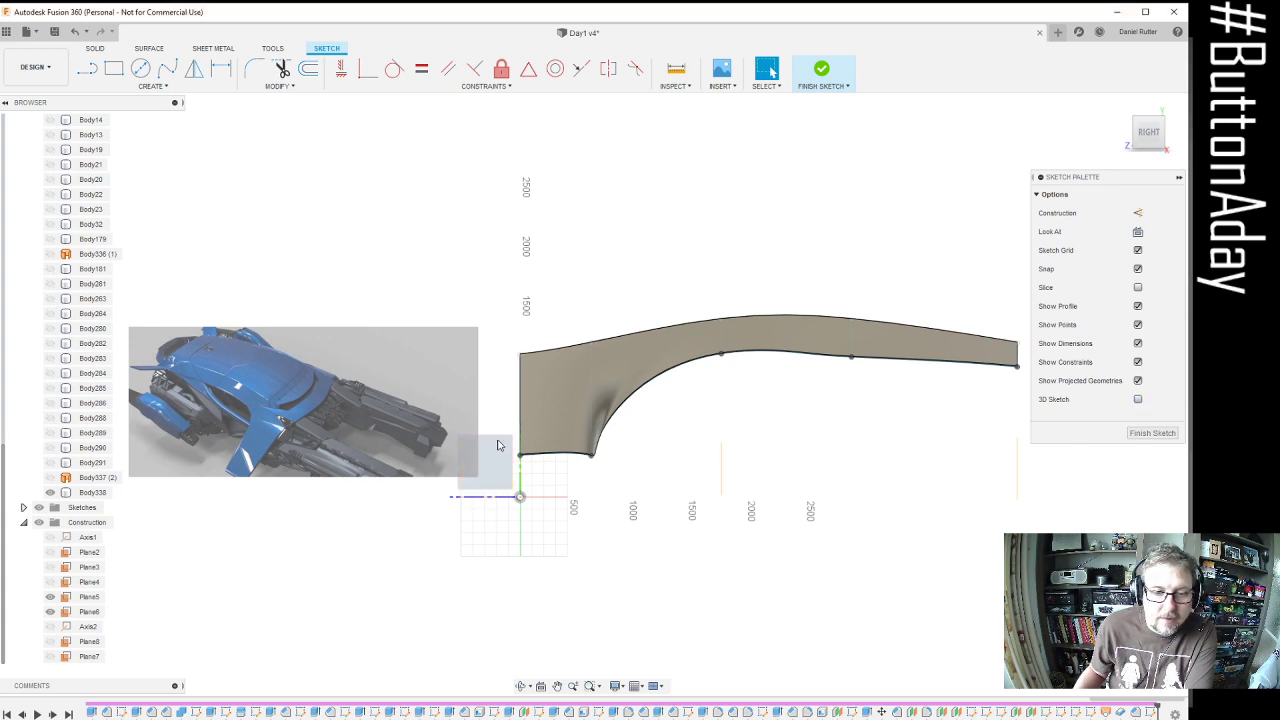
click(498, 445)
Draw a closed fit-point spline around the opening under the body, passing through the lower ends of the three profiles beyond the leg
click(169, 77)
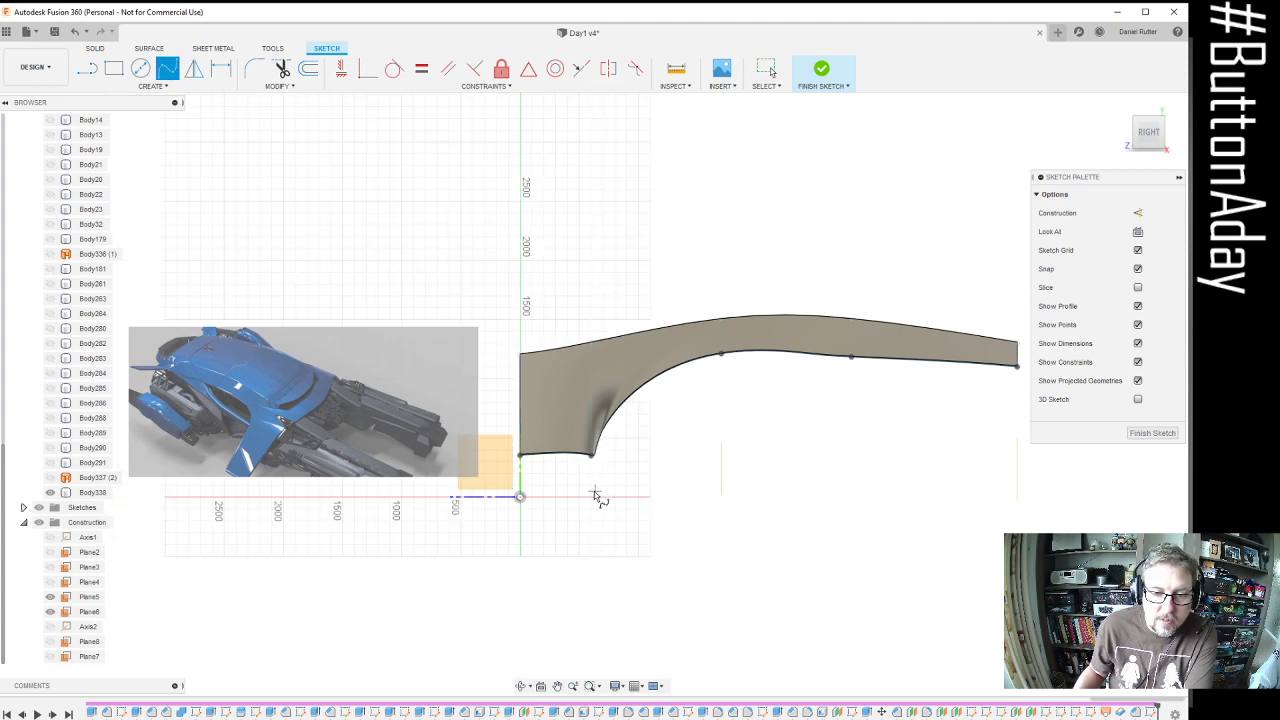
click(602, 378)
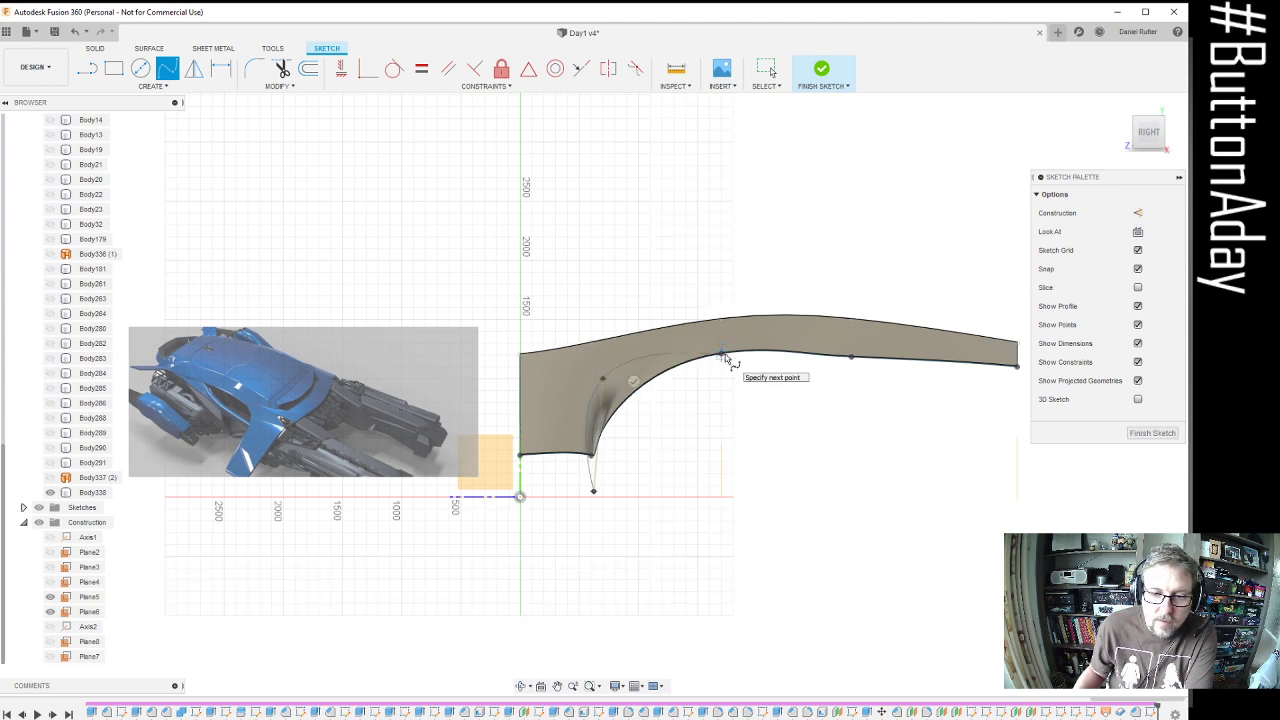
click(722, 355)
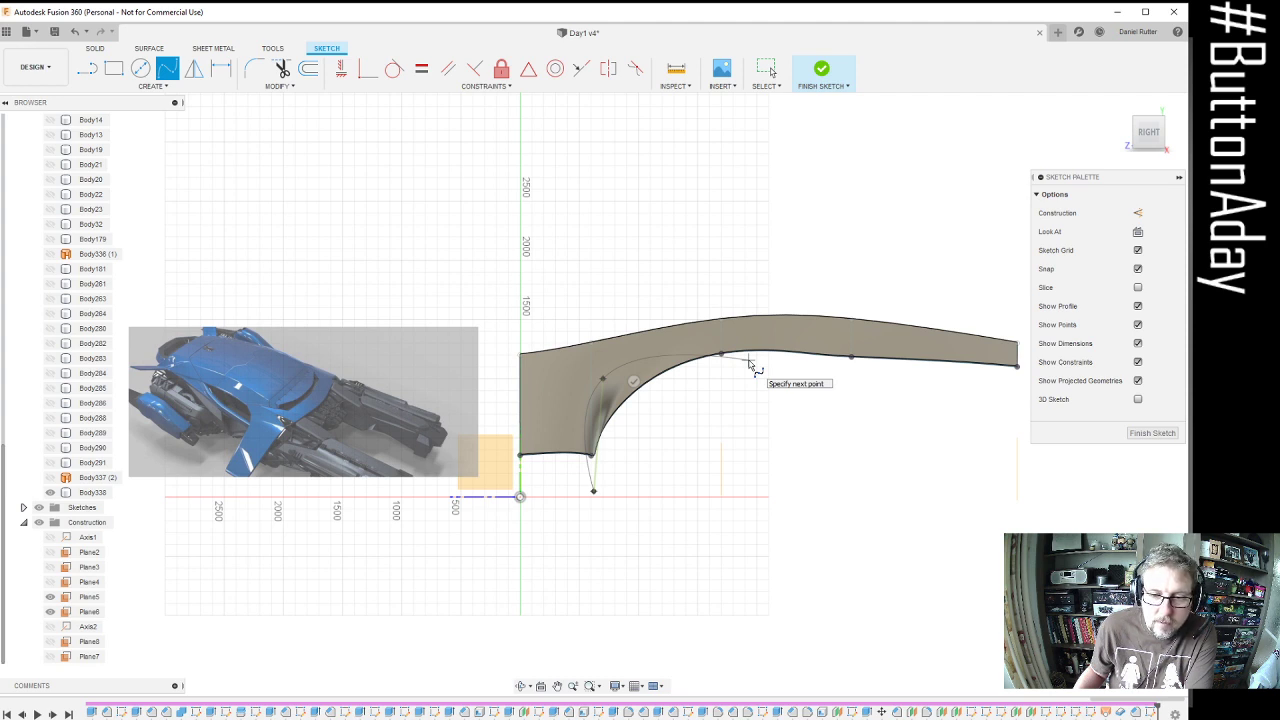
click(853, 358)
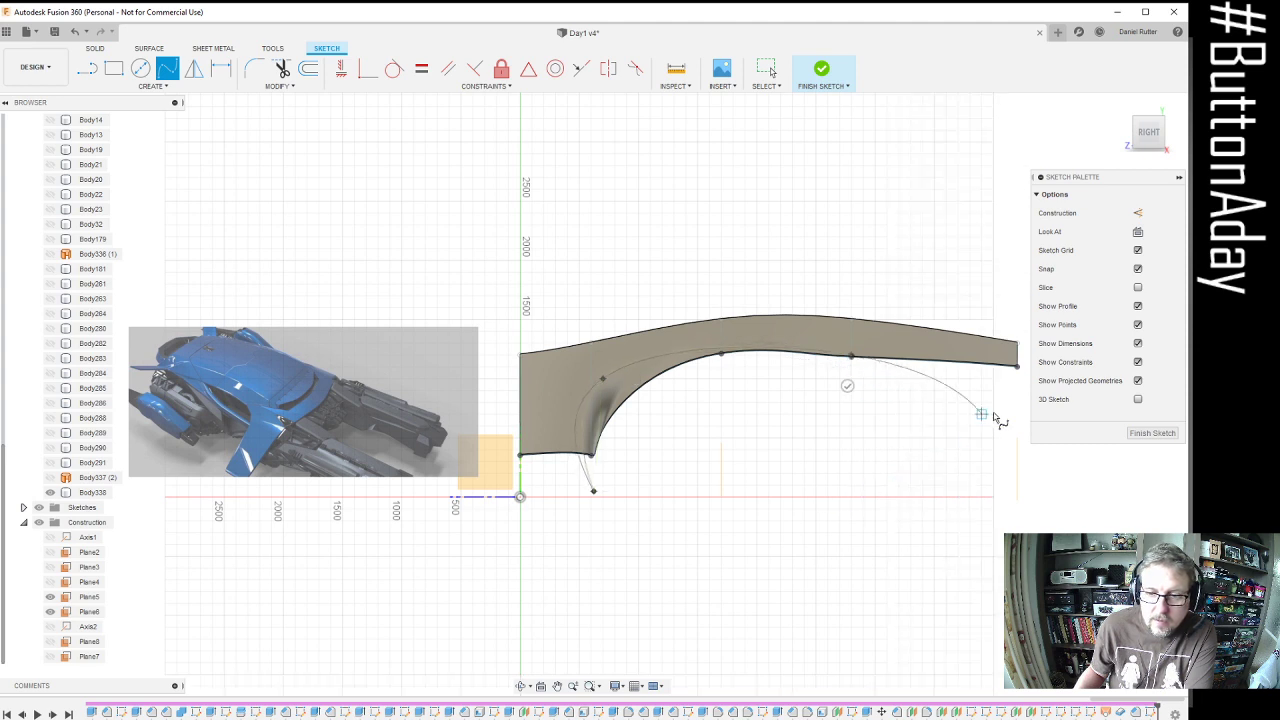
click(1018, 367)
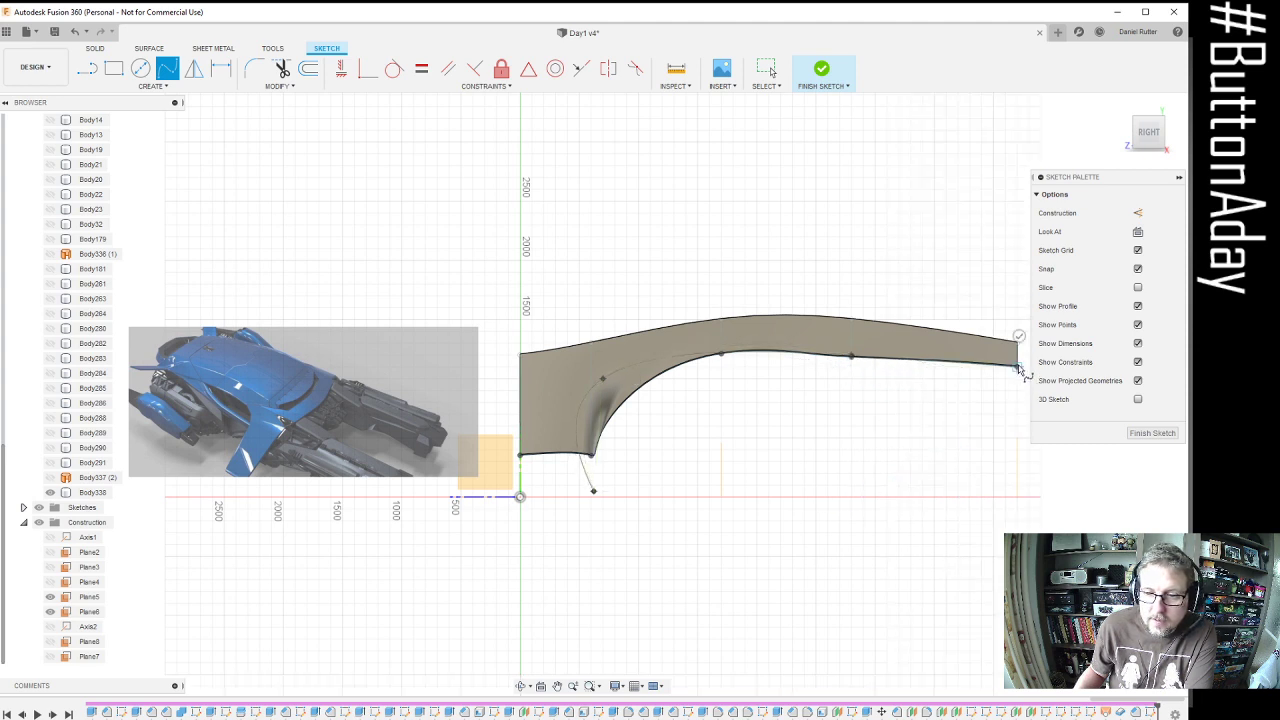
click(1005, 510)
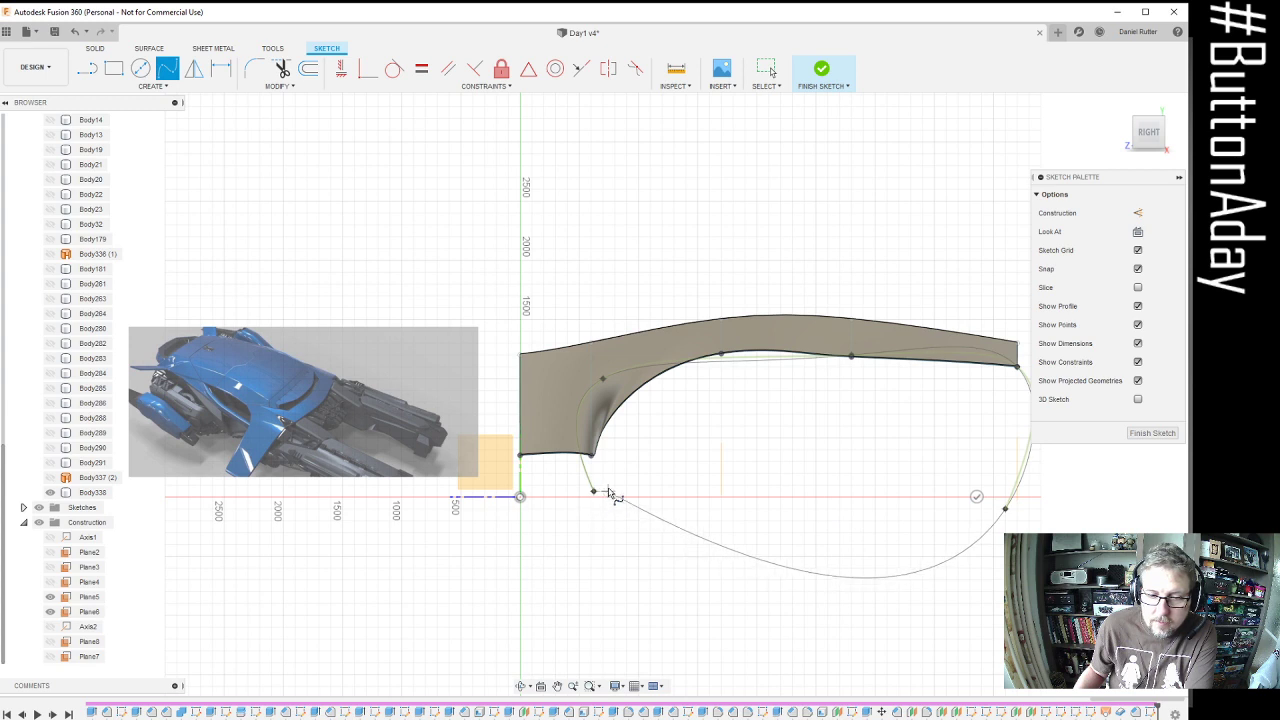
click(593, 493)
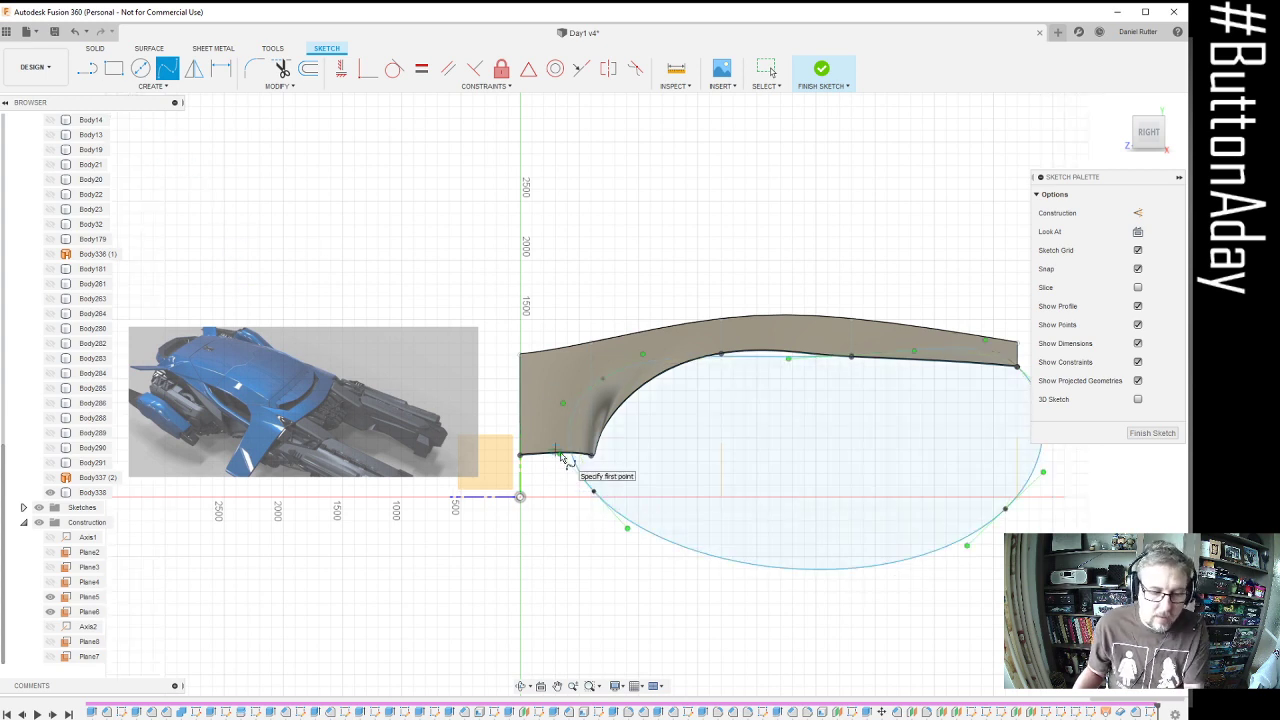
key(Escape)
Adjust the spline's tangent handles beside the leg and under the roof so the cut line rounds the inner corner and follows the lower edge
mouse_move(561, 460)
mouse_down()
mouse_move(600, 454)
mouse_move(578, 473)
mouse_up()
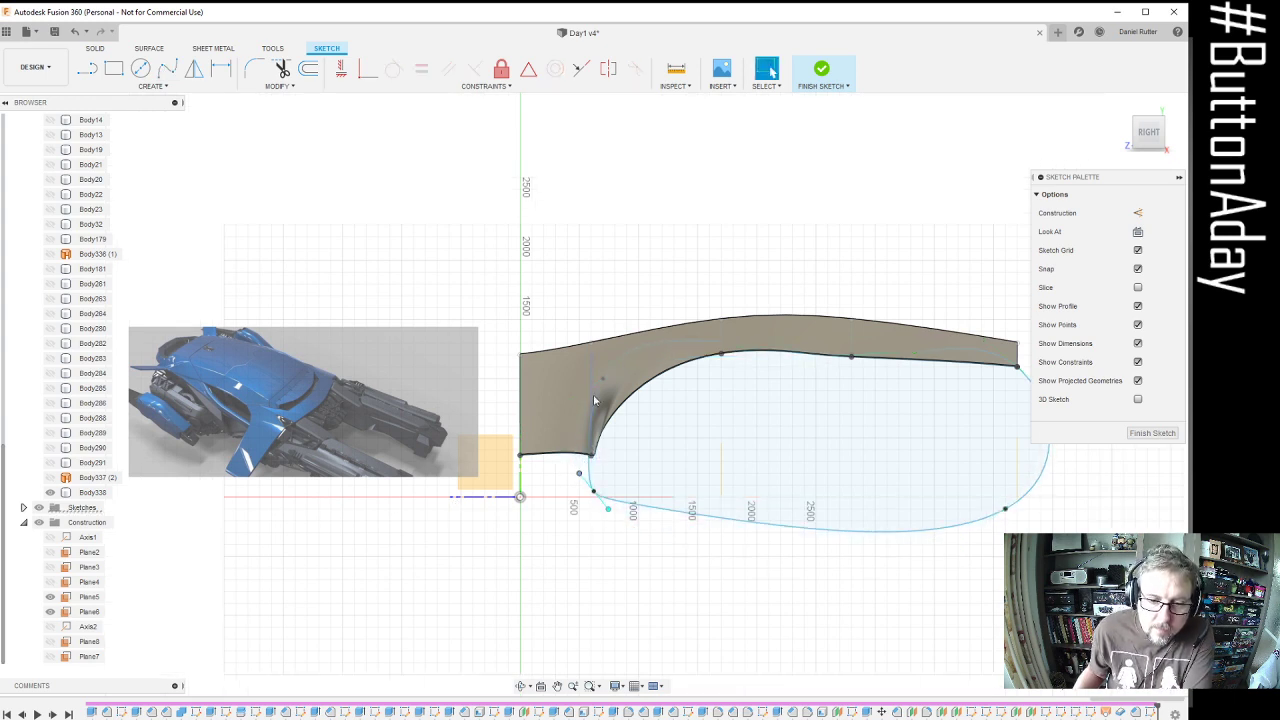
click(603, 380)
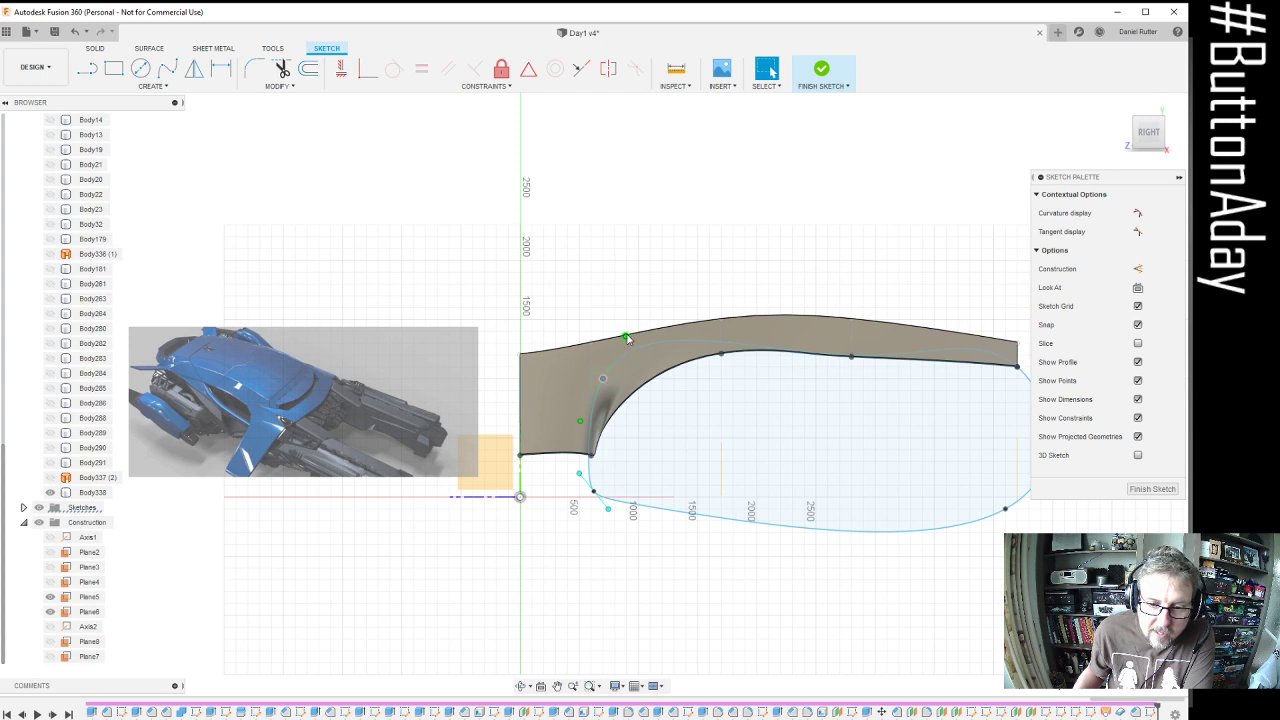
mouse_move(627, 337)
mouse_down()
mouse_move(612, 360)
mouse_move(621, 355)
mouse_up()
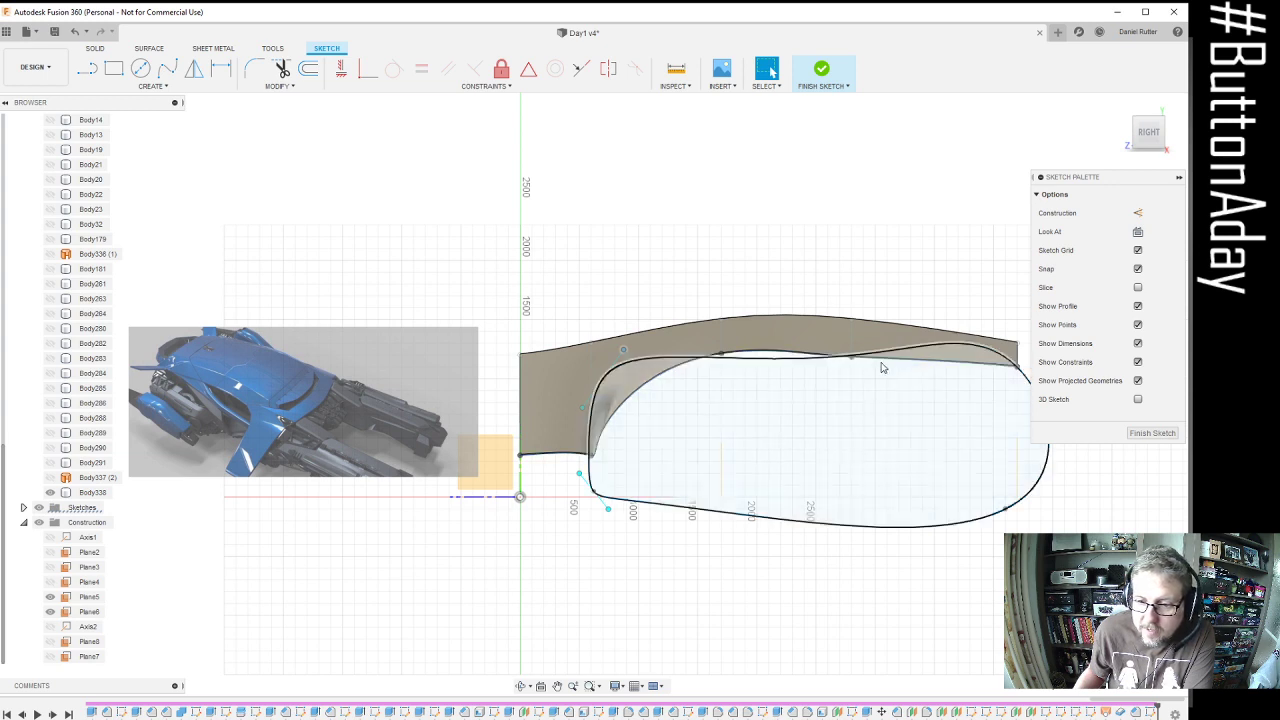
click(1003, 363)
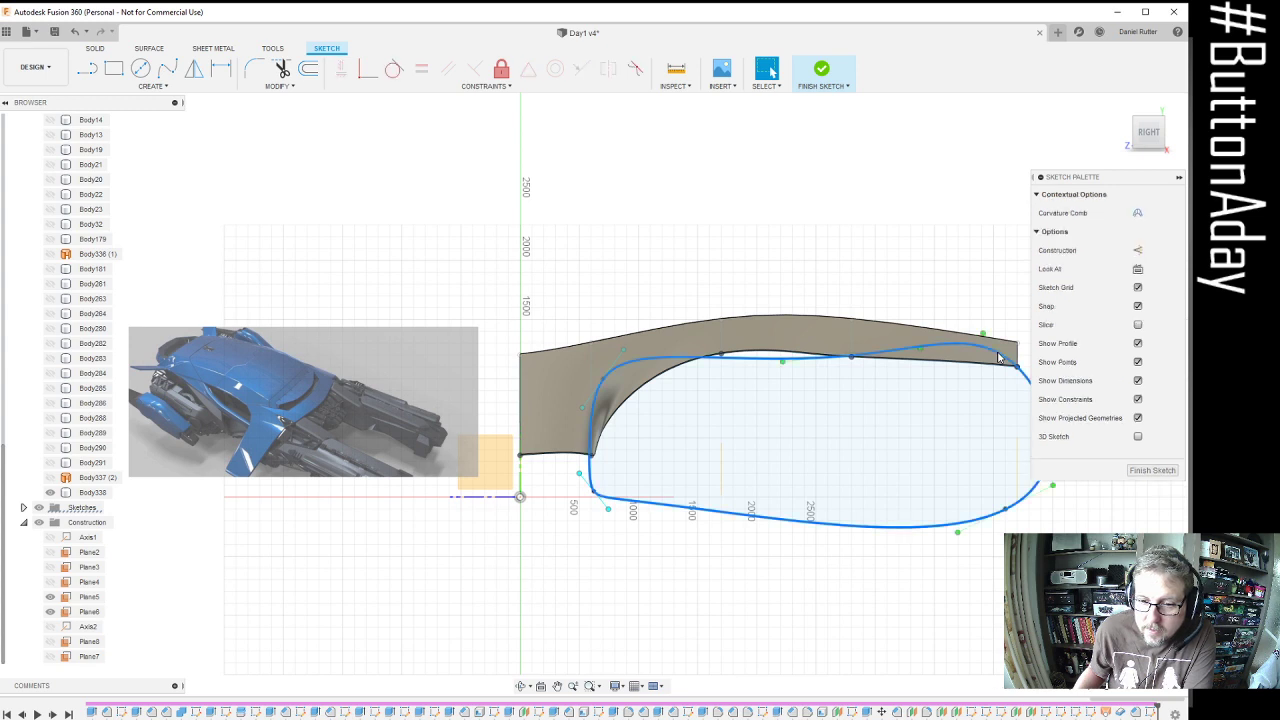
click(770, 346)
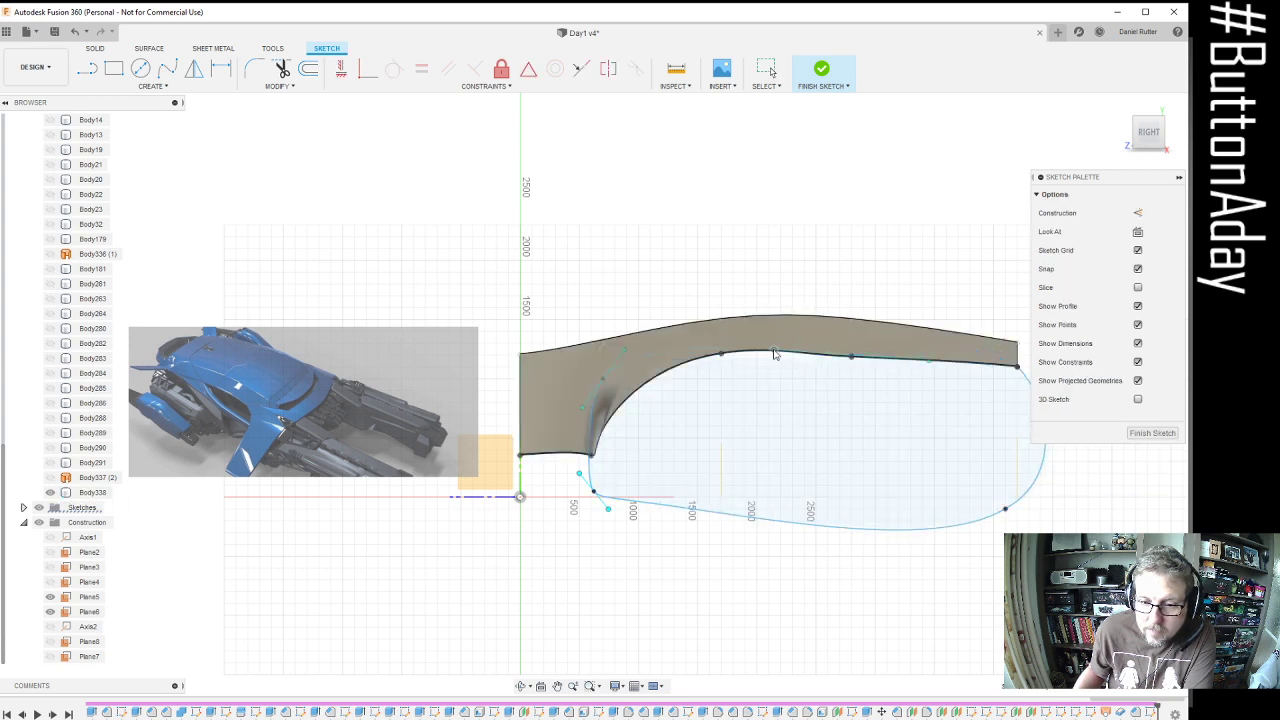
drag(772, 348, 773, 350)
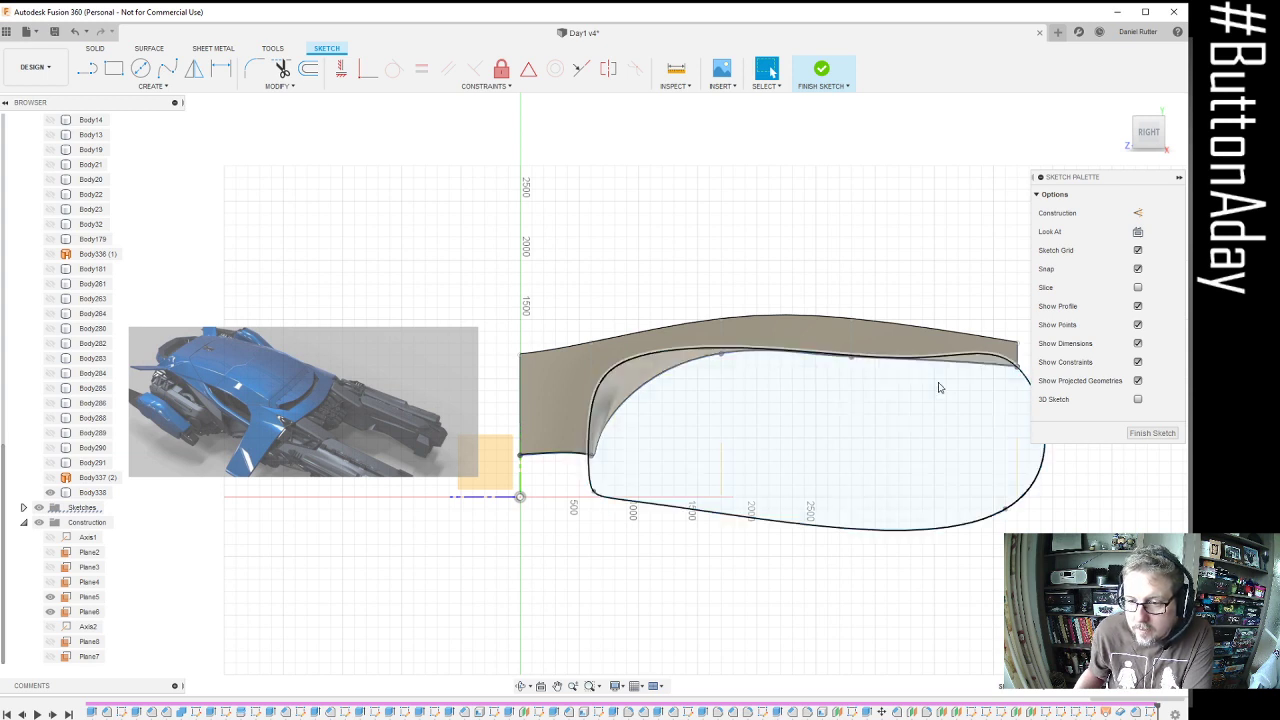
Adjust the spline's tangent at the body's far lower corner to flatten the curve along the edge, and finish the sketch
scroll(783, 369, up, 2)
scroll(650, 372, up, 1)
scroll(388, 211, down, 1)
scroll(384, 211, down, 2)
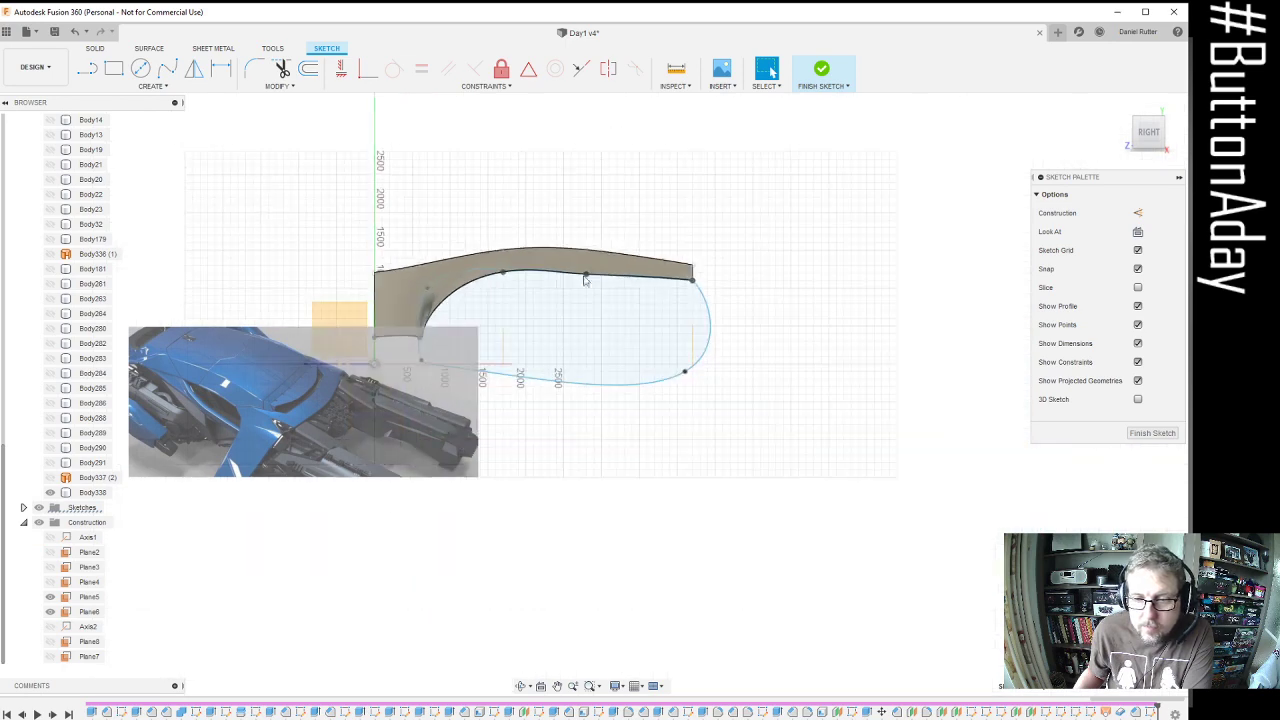
scroll(690, 285, up, 4)
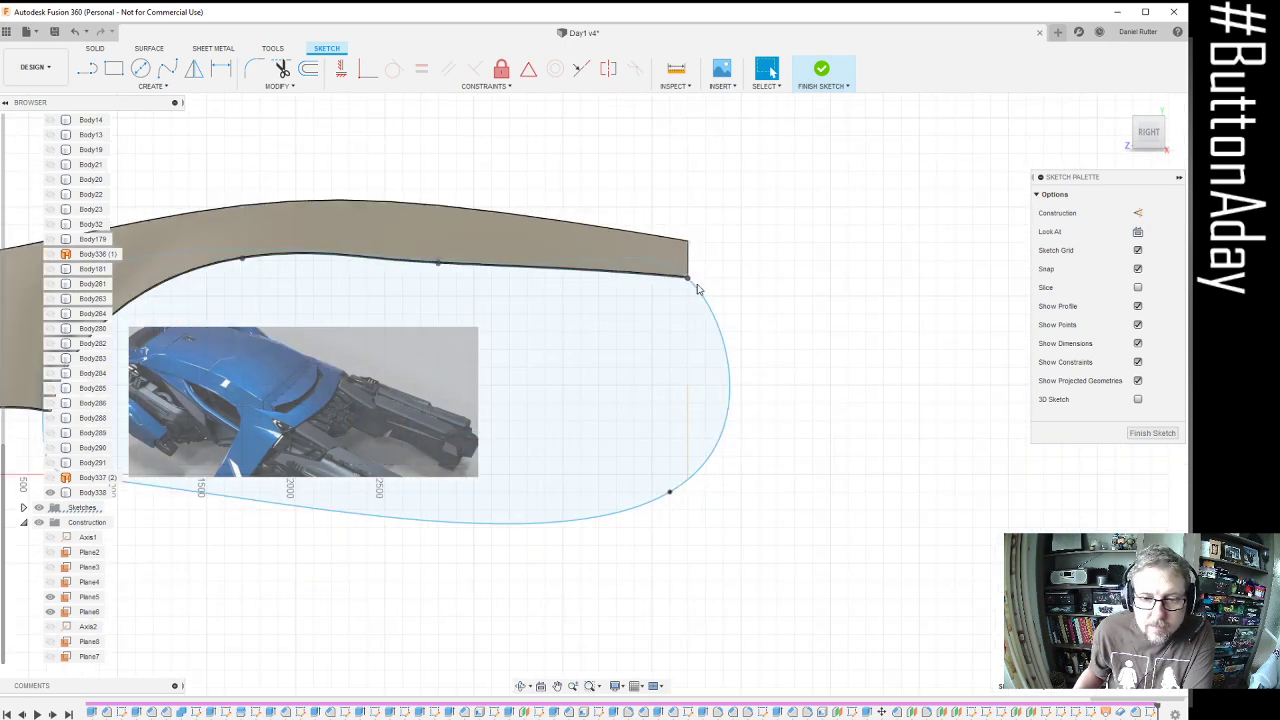
right_click(670, 496)
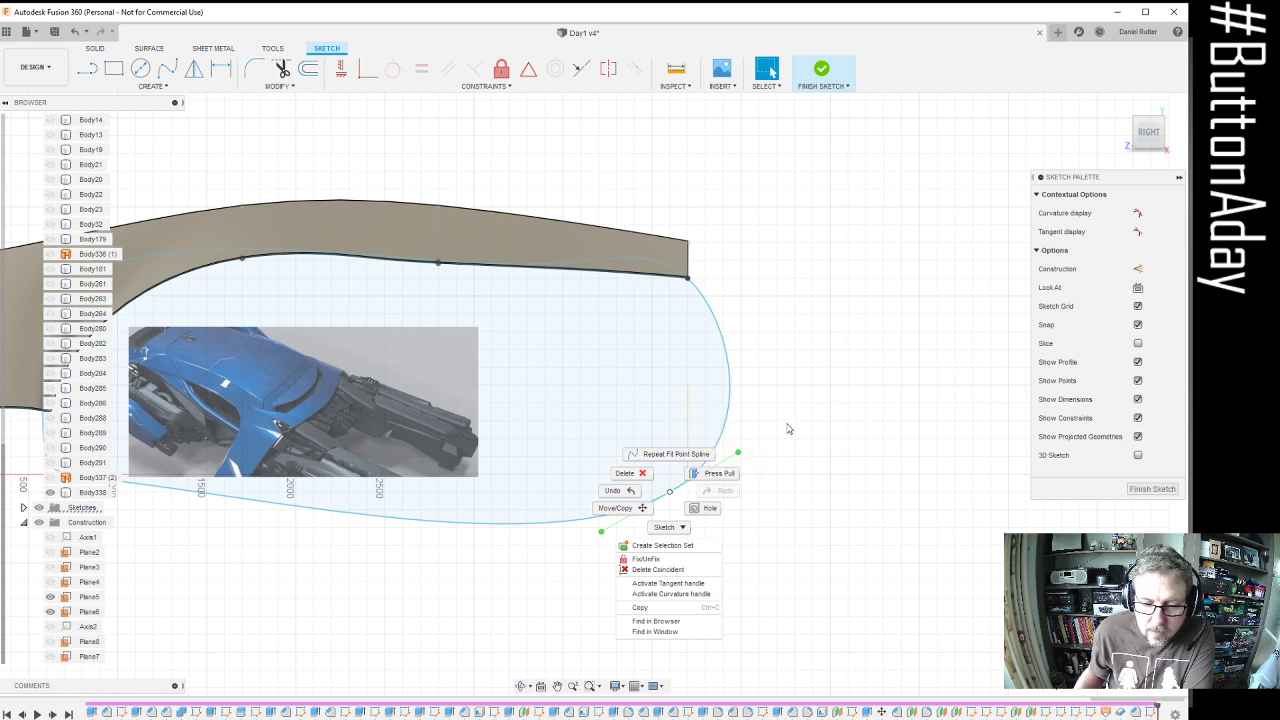
click(691, 283)
click(693, 290)
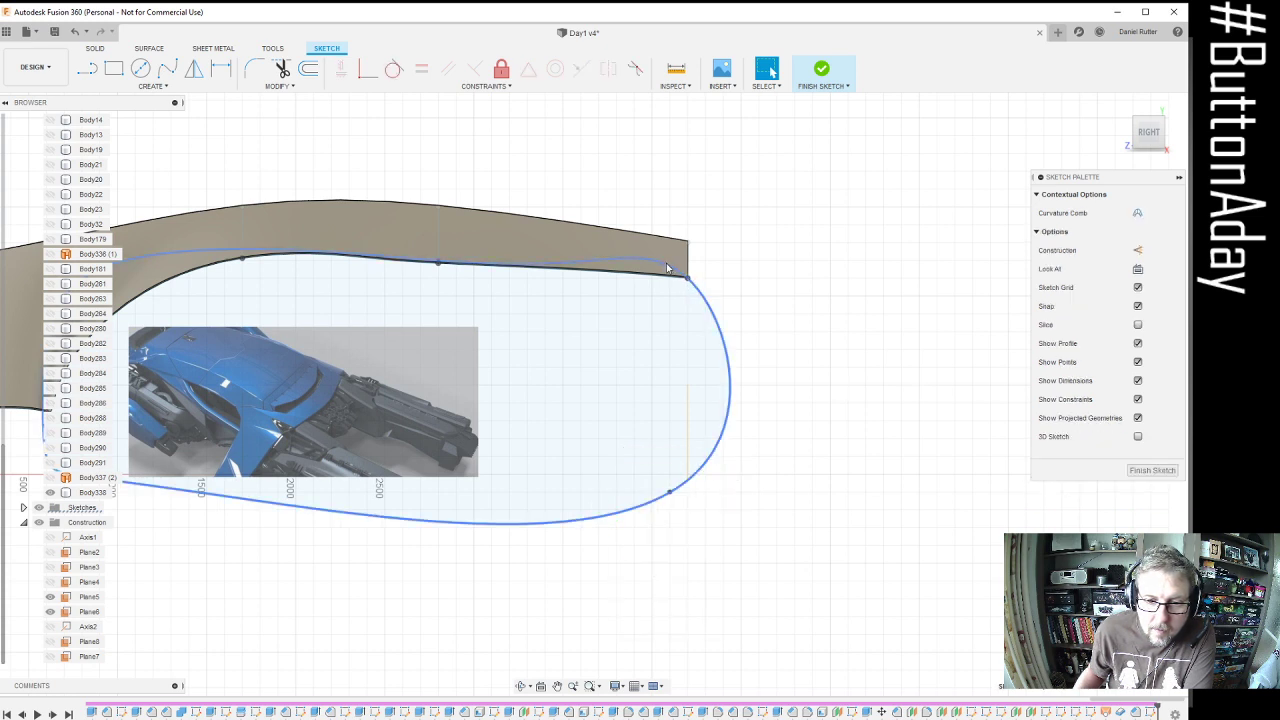
click(667, 268)
drag(646, 243, 691, 276)
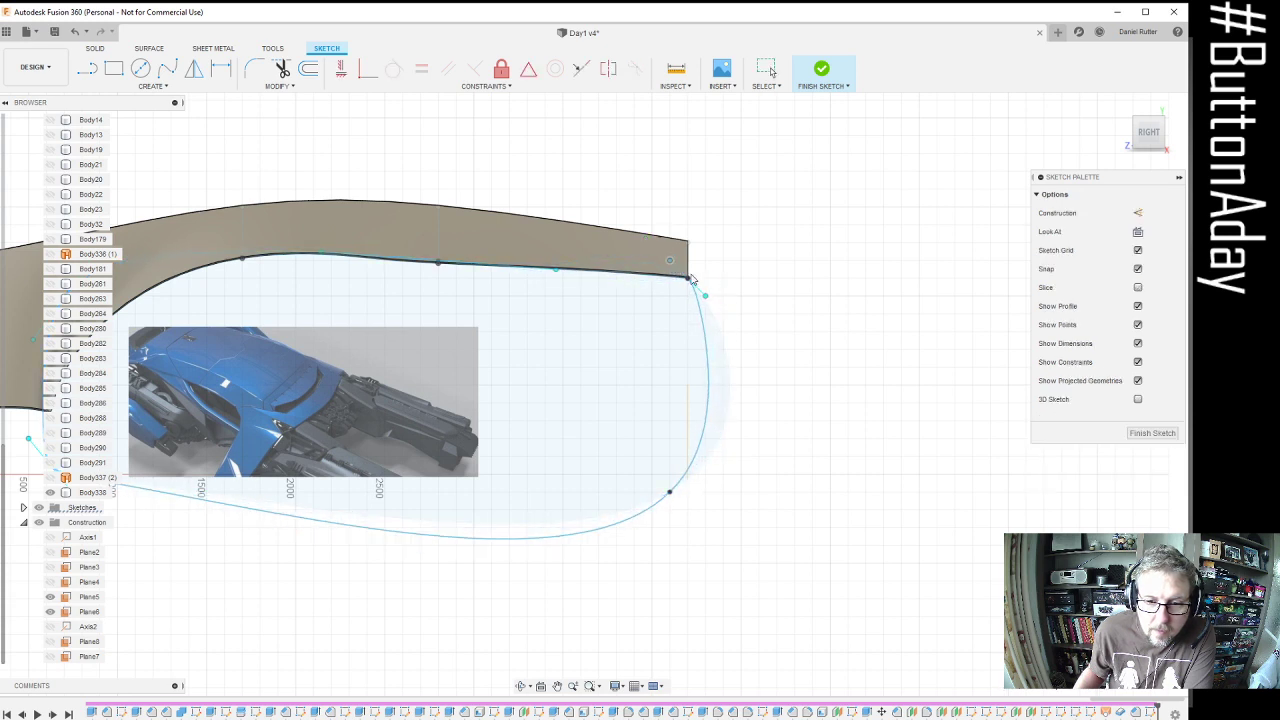
scroll(680, 280, up, 2)
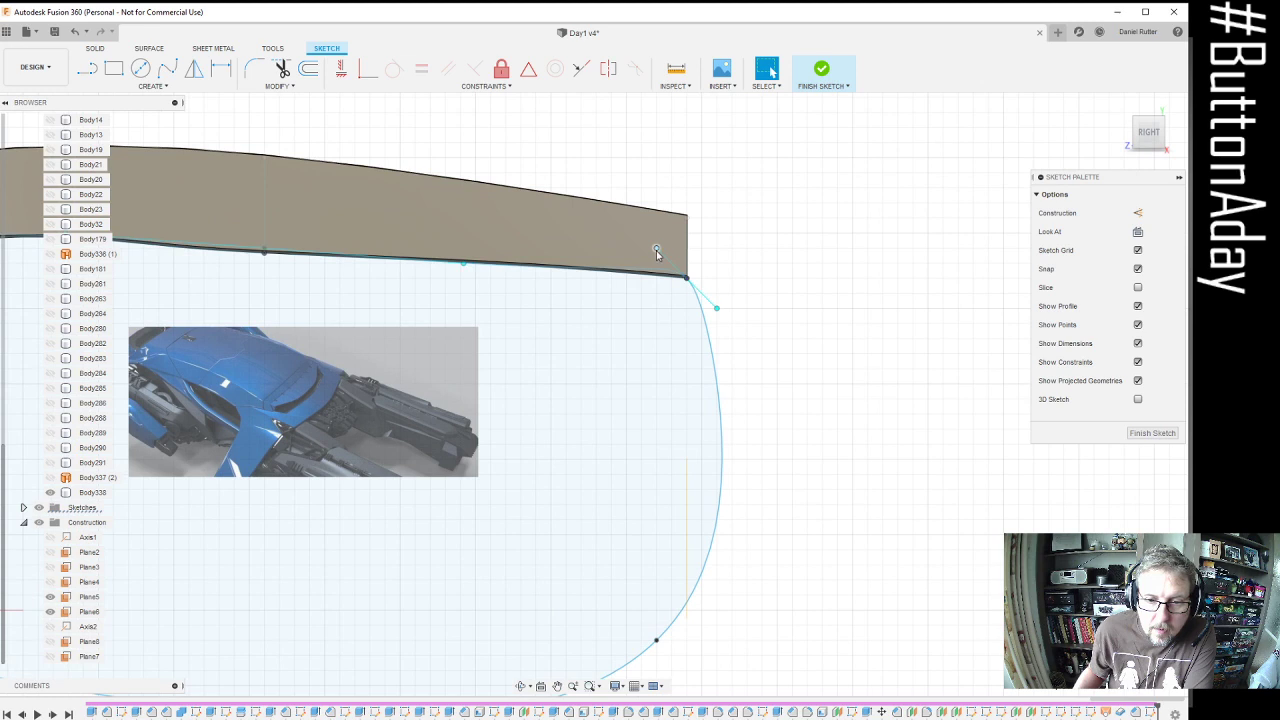
drag(656, 250, 684, 262)
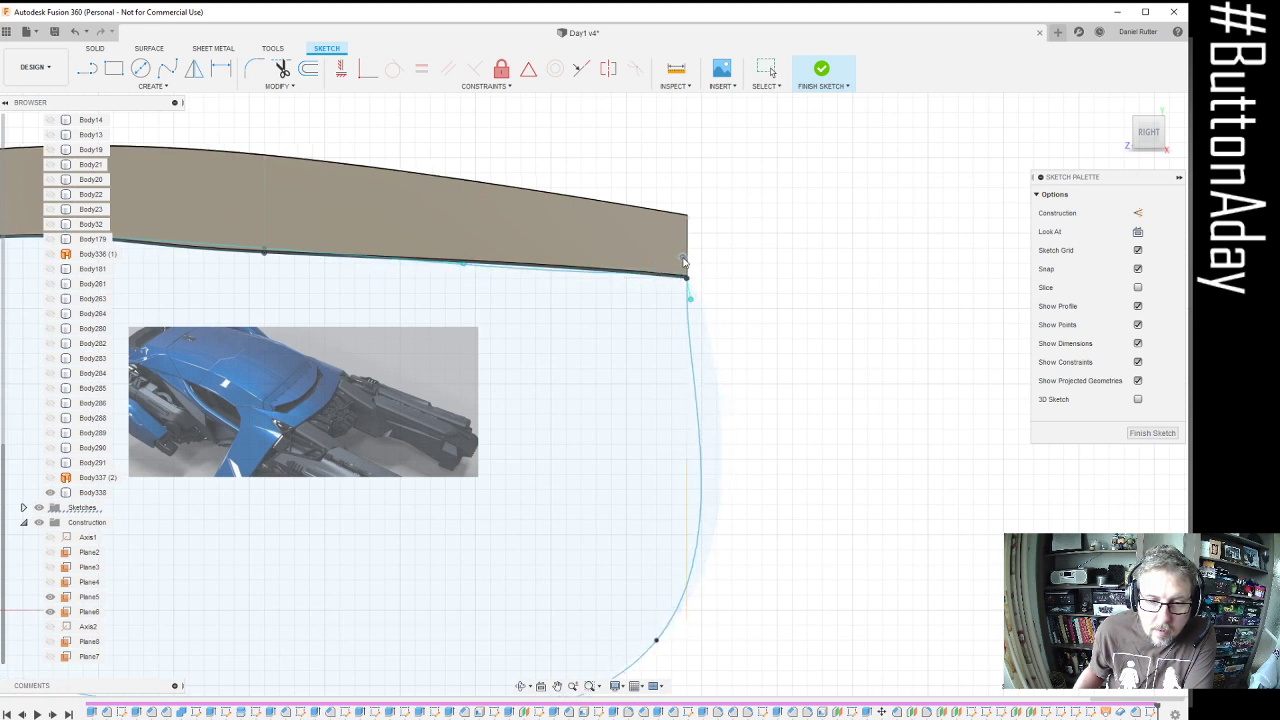
scroll(780, 280, down, 5)
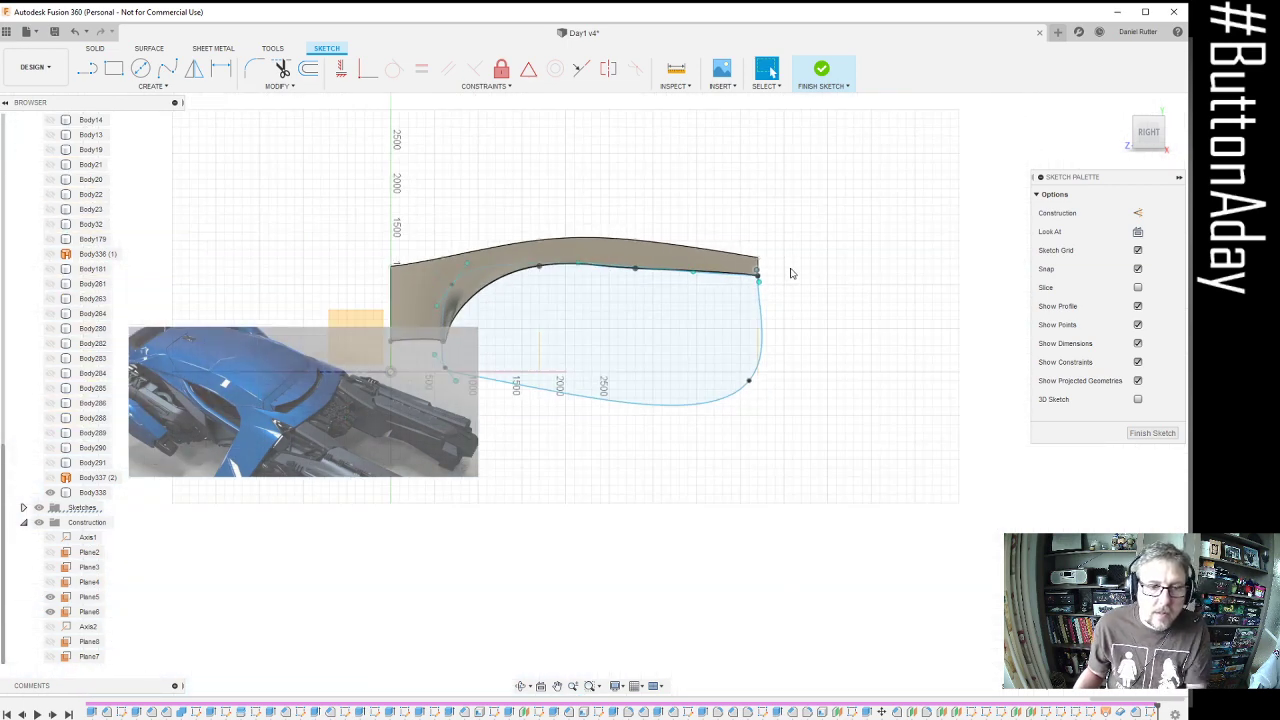
scroll(536, 318, up, 5)
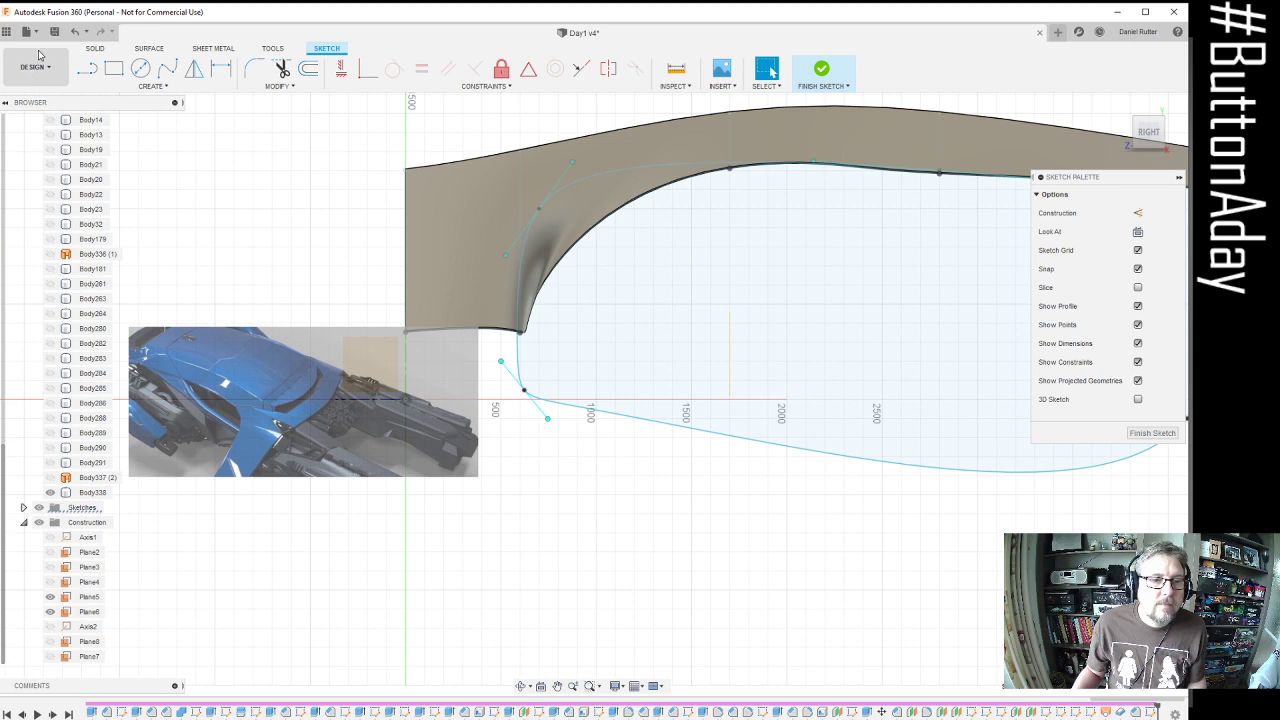
click(823, 69)
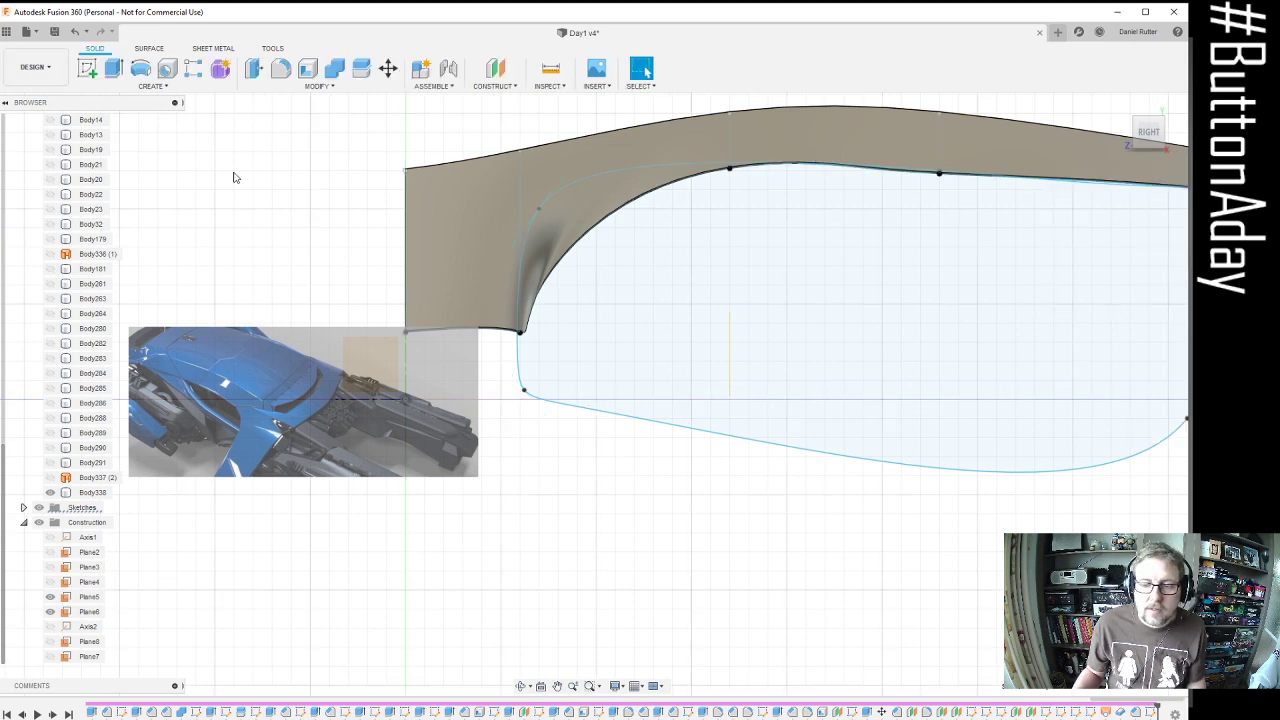
Extrude the closed spline profile 3600 mm to one side as a cut through the thickened body
click(147, 87)
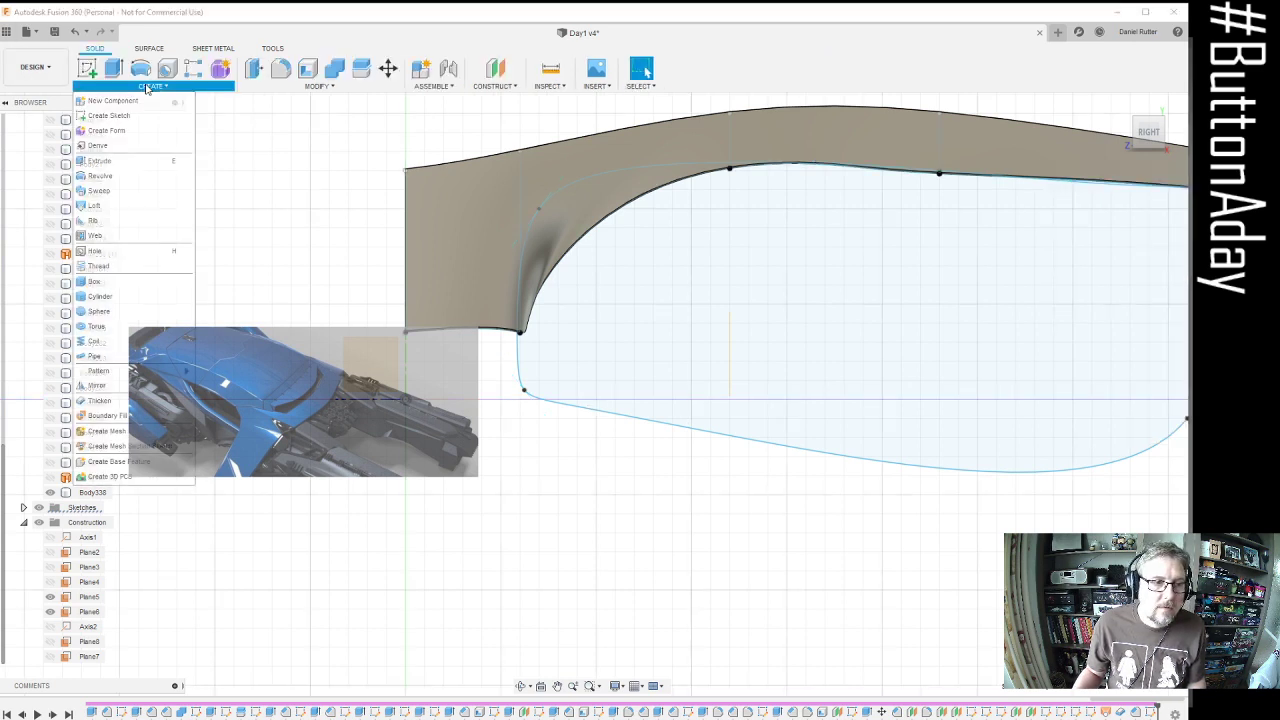
click(113, 68)
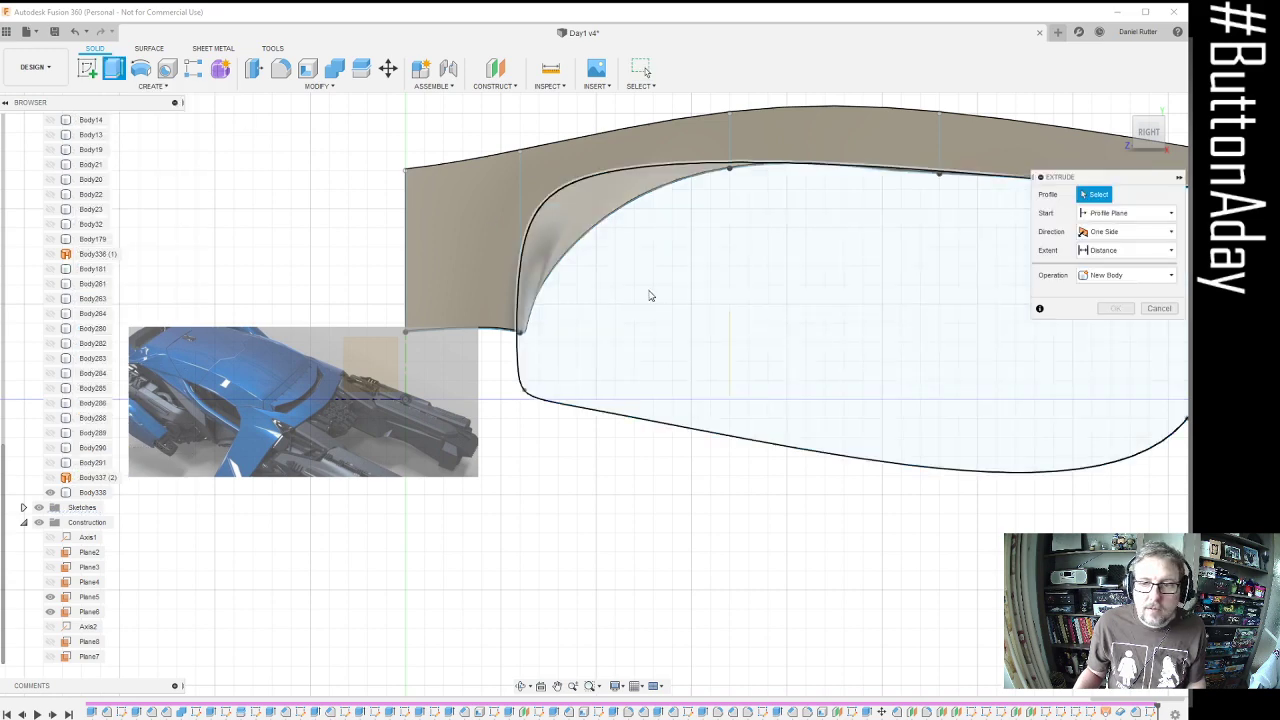
click(650, 296)
mouse_move(900, 343)
shift+middle_down()
mouse_move(866, 280)
mouse_move(908, 263)
mouse_move(899, 321)
shift+middle_up()
drag(908, 300, 590, 438)
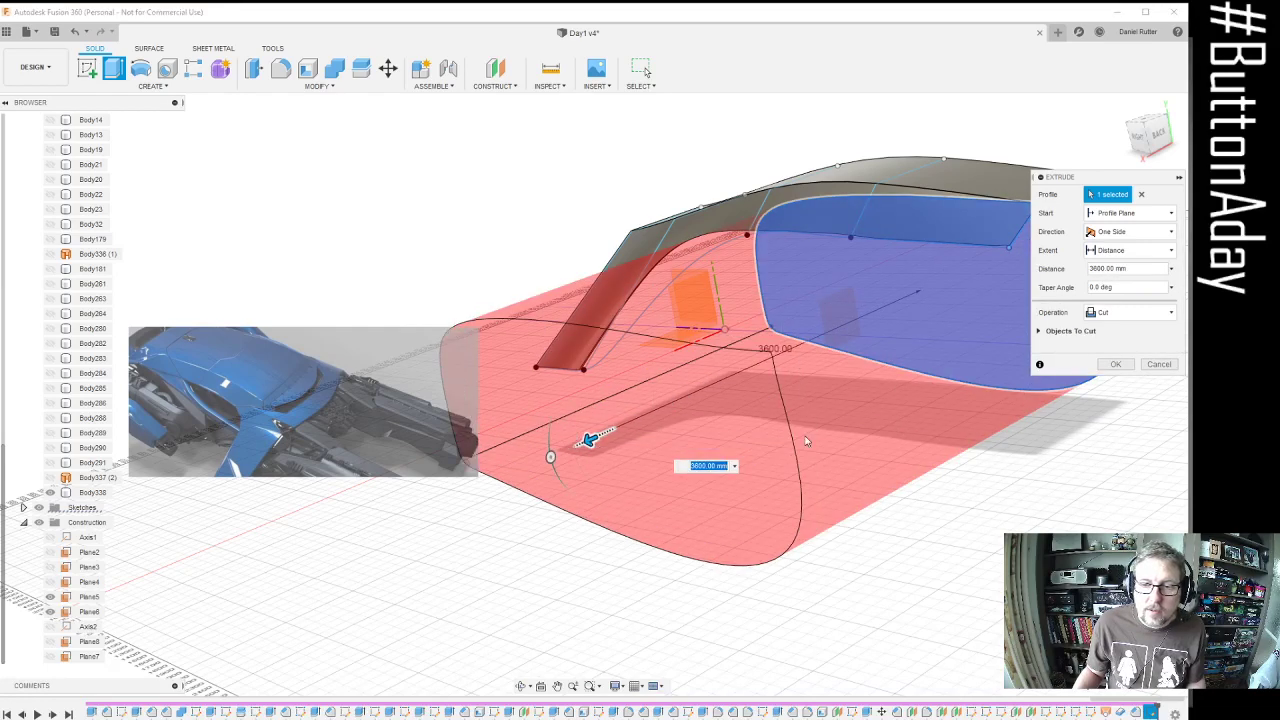
click(1116, 364)
shift+middle_drag(730, 316, 870, 340)
scroll(773, 361, up, 4)
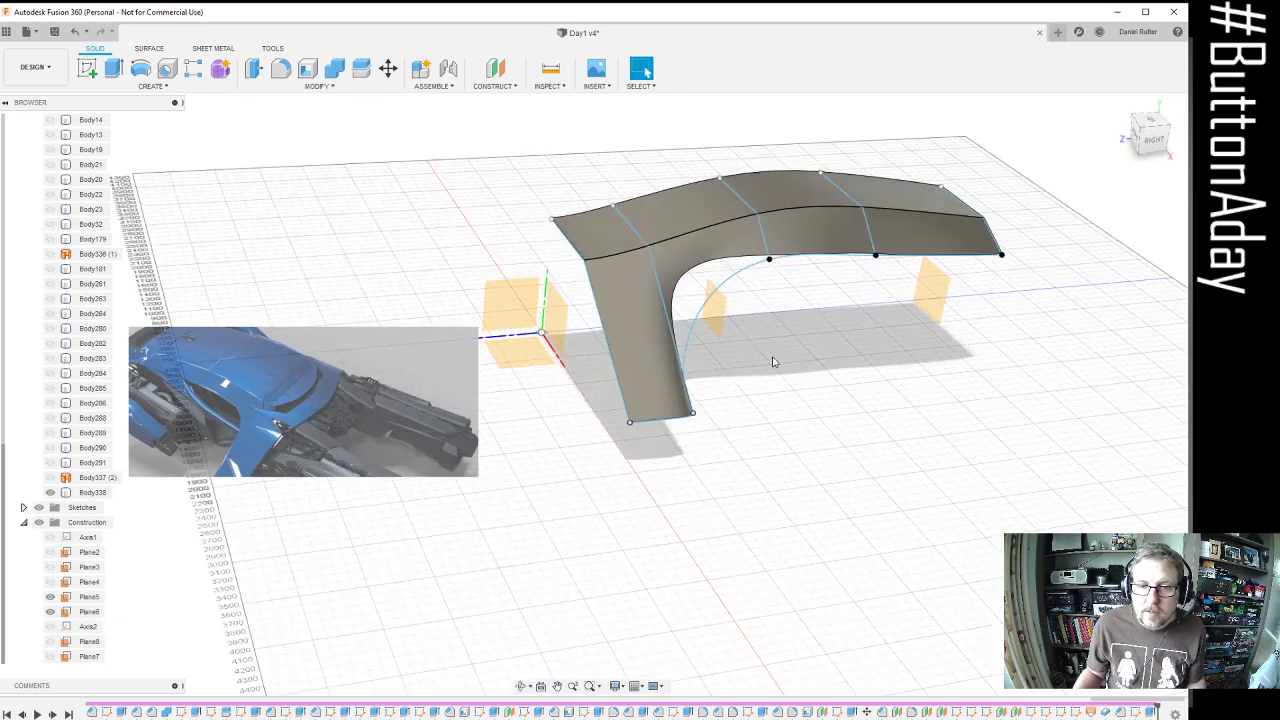
Hide the Sketches and Construction folders so the trimmed body shows without profiles or offset planes
scroll(801, 325, down, 2)
shift+middle_drag(780, 289, 775, 345)
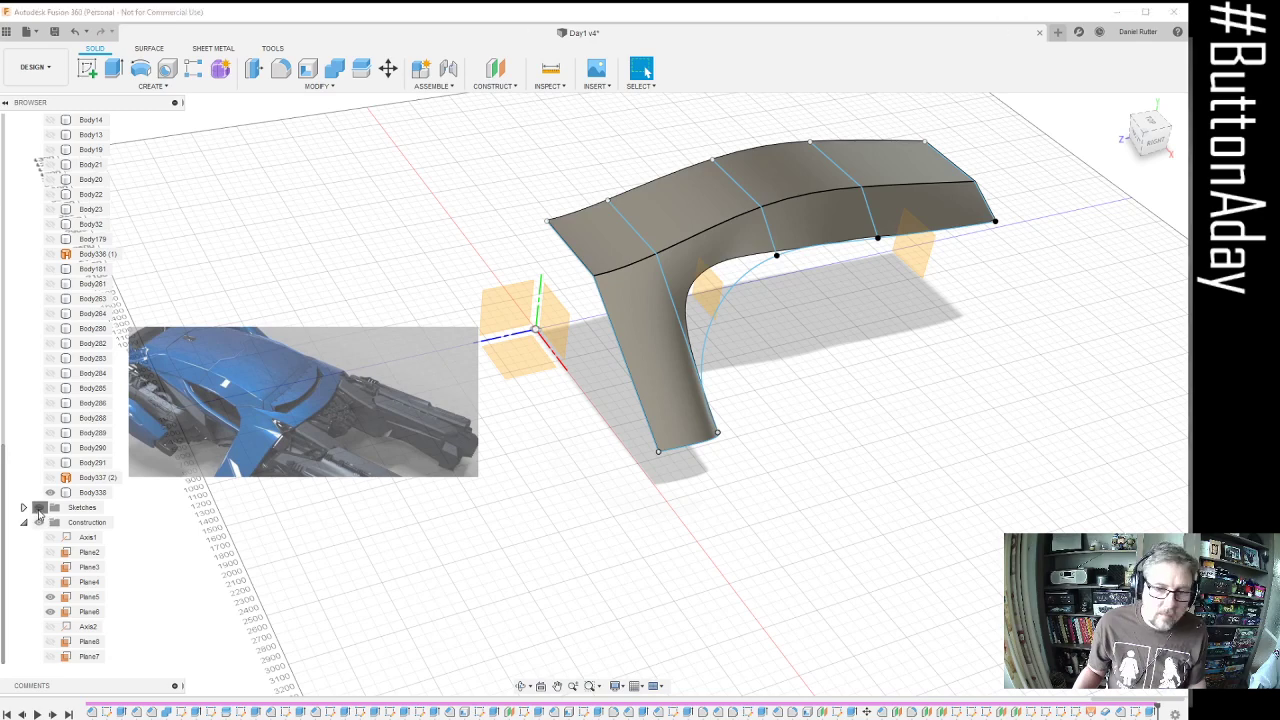
click(46, 538)
click(37, 524)
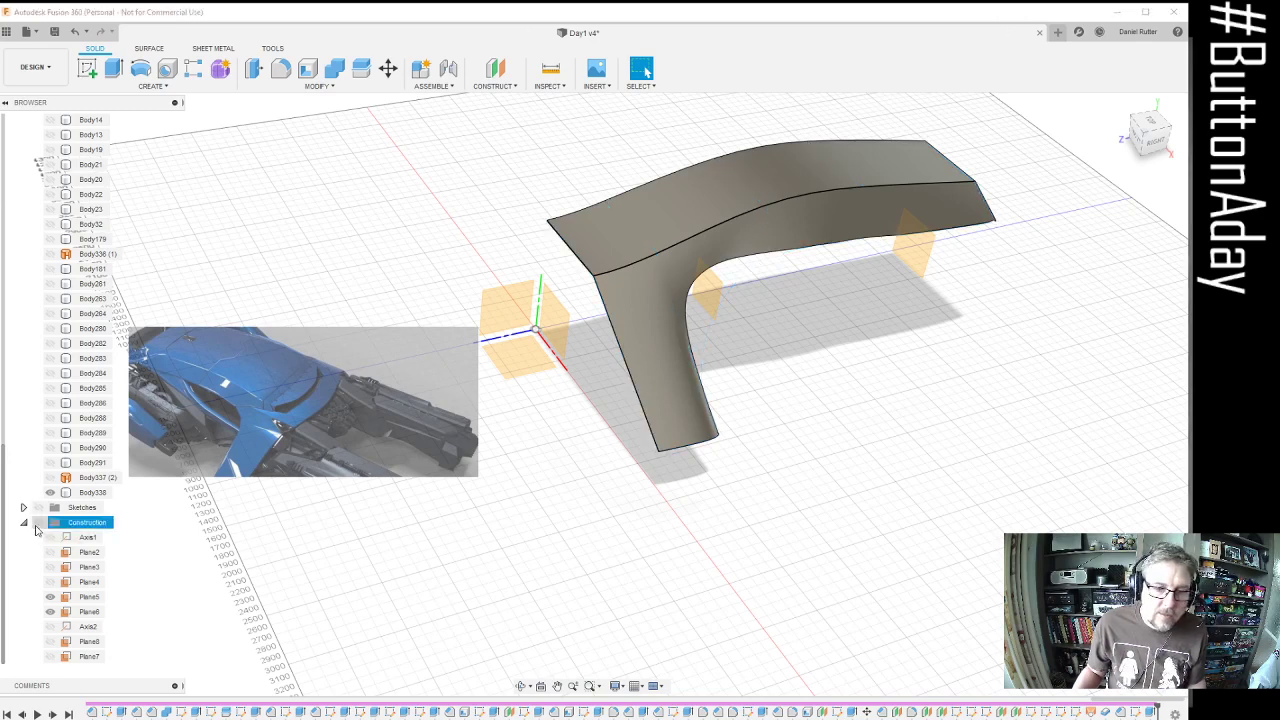
click(655, 483)
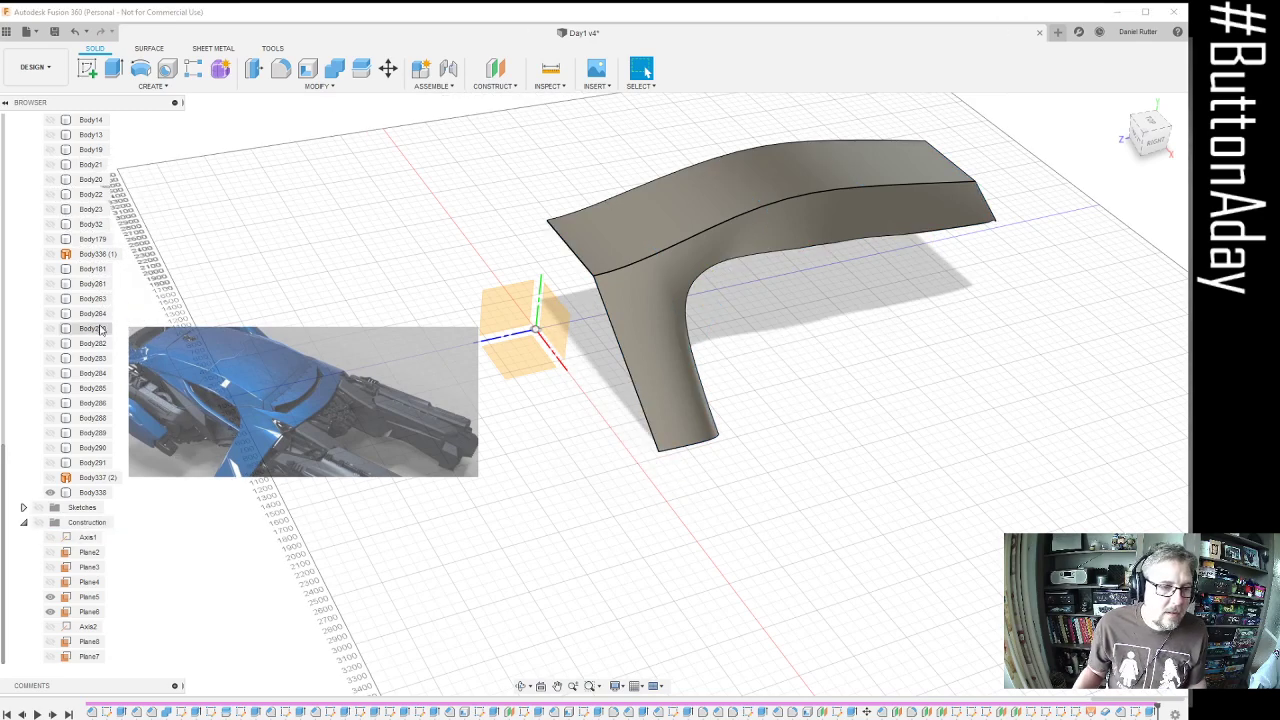
Keep the Bodies folder visible with Block hidden, and show Body14, Body13, Body19, Body21, Body20, Body22, Body23 and Body32
scroll(80, 300, up, 4)
click(45, 255)
click(40, 255)
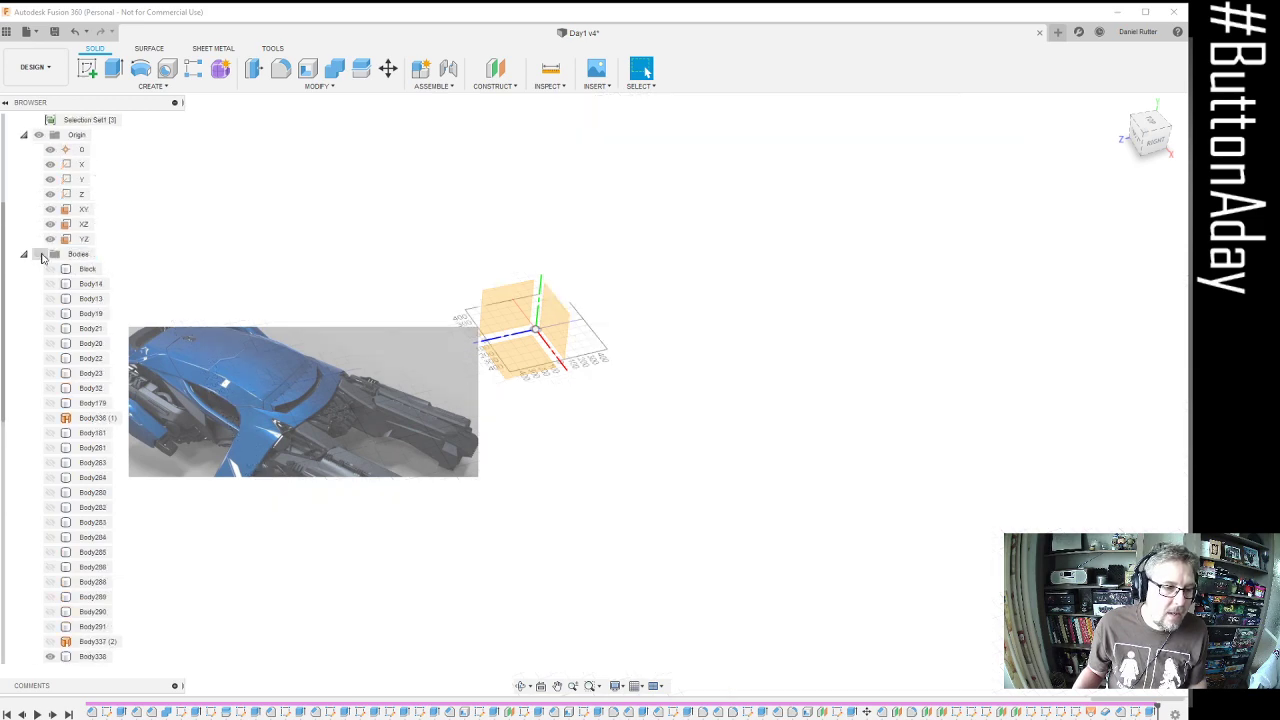
click(40, 255)
click(50, 269)
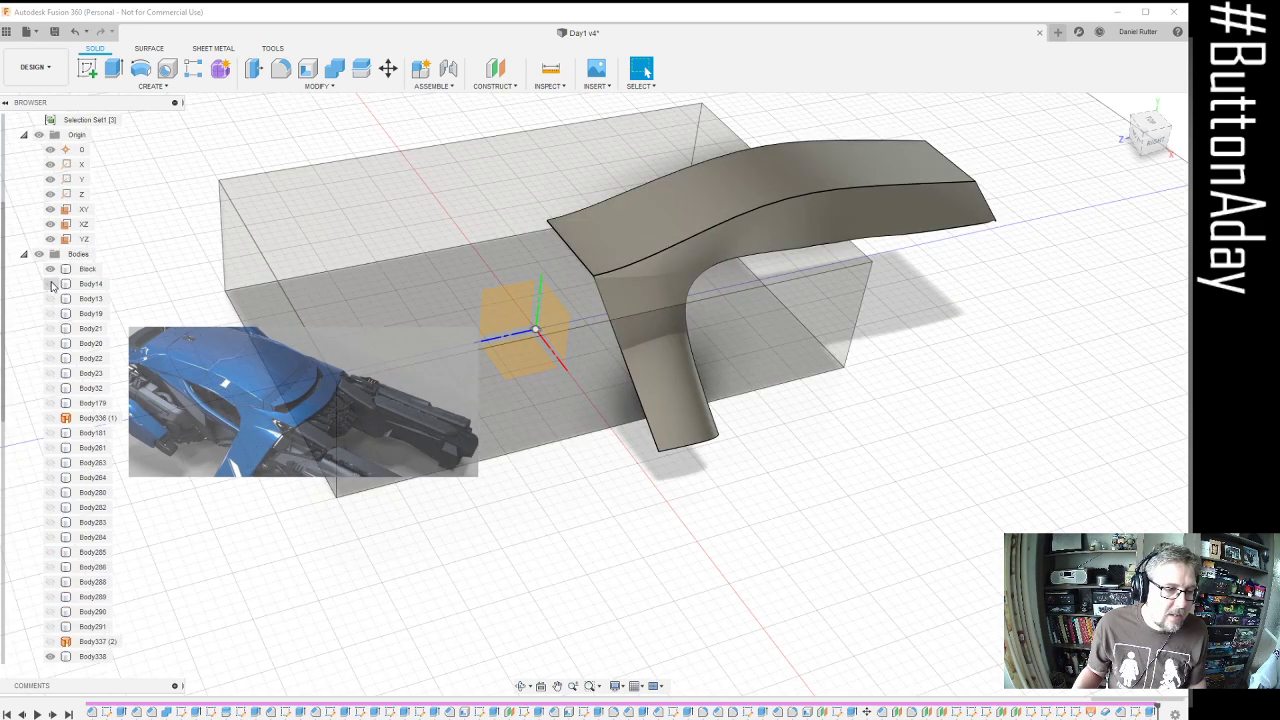
click(50, 269)
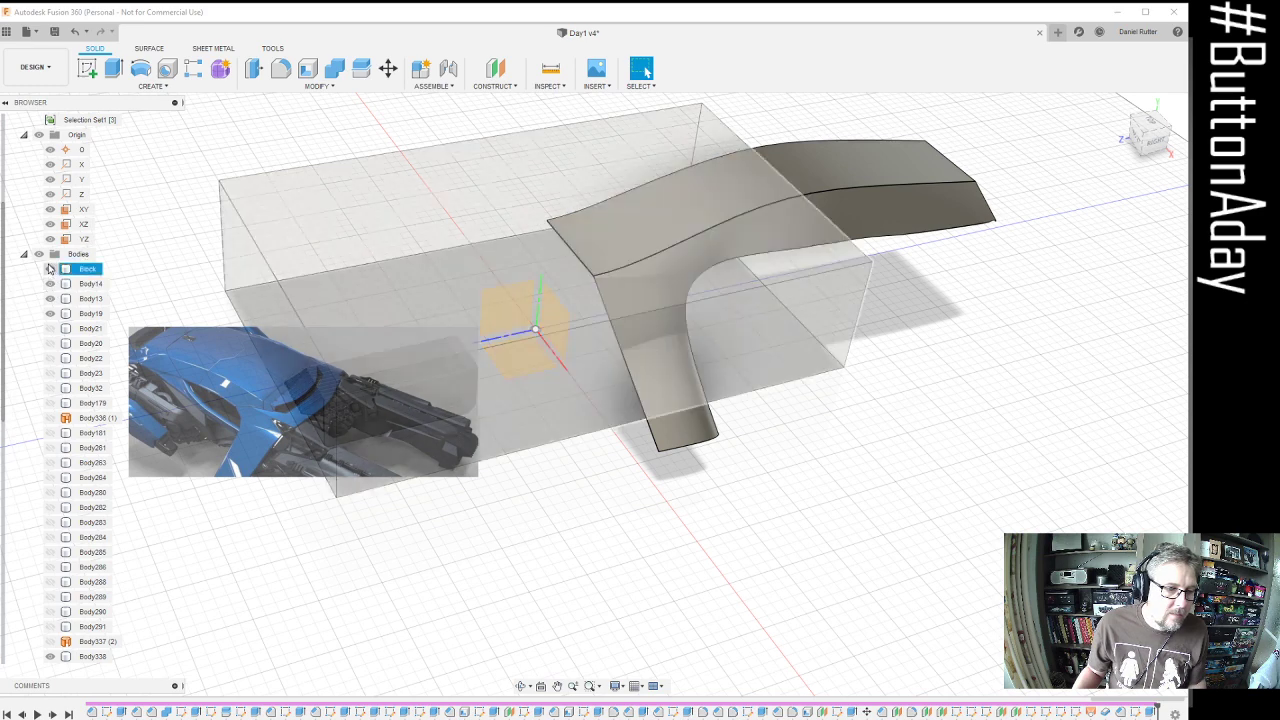
click(50, 329)
click(50, 344)
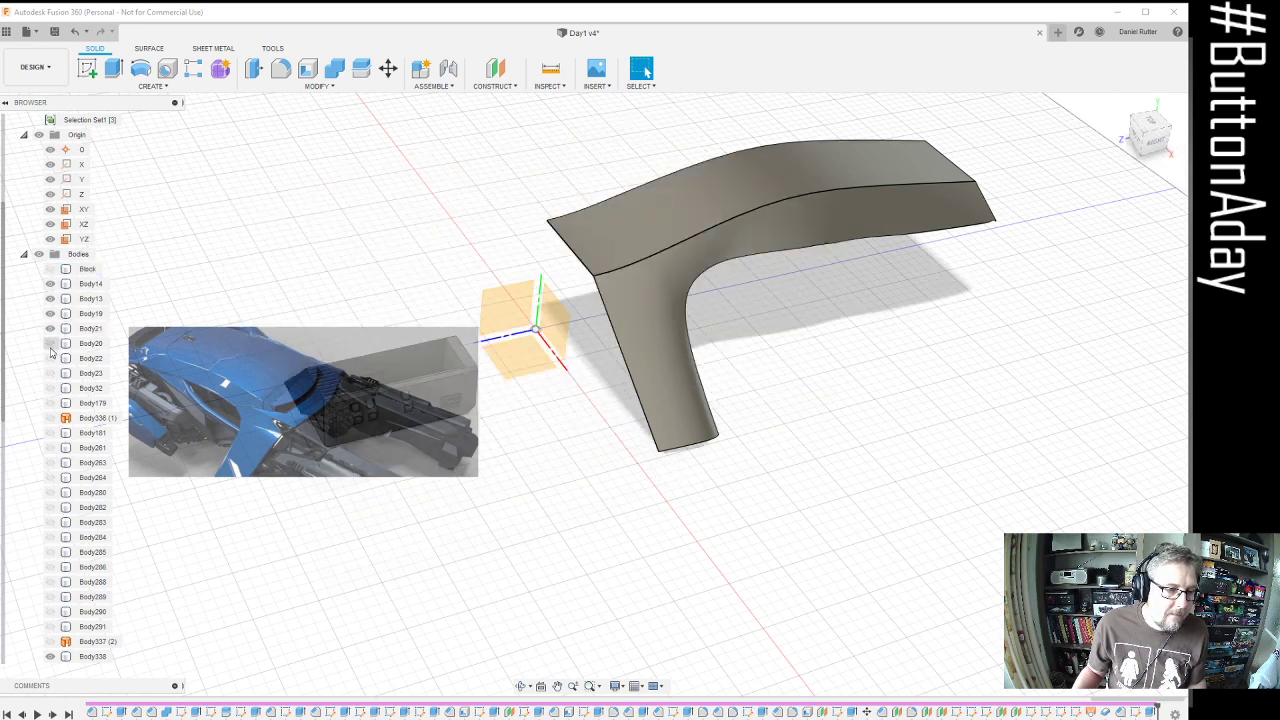
click(50, 359)
click(50, 374)
click(50, 389)
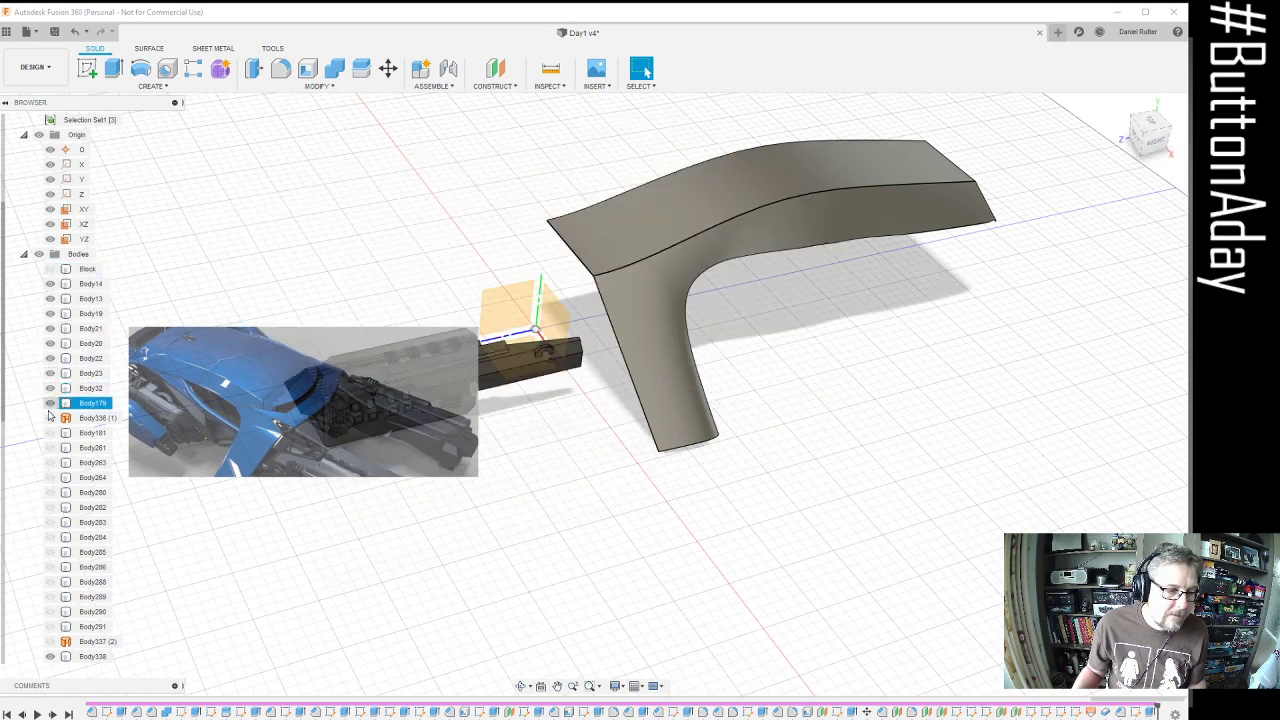
Show the next solid bodies, Body179, Body181, Body261, Body263, Body264, Body280, Body282 and Body283, leaving surface Body336 hidden
click(50, 404)
click(50, 433)
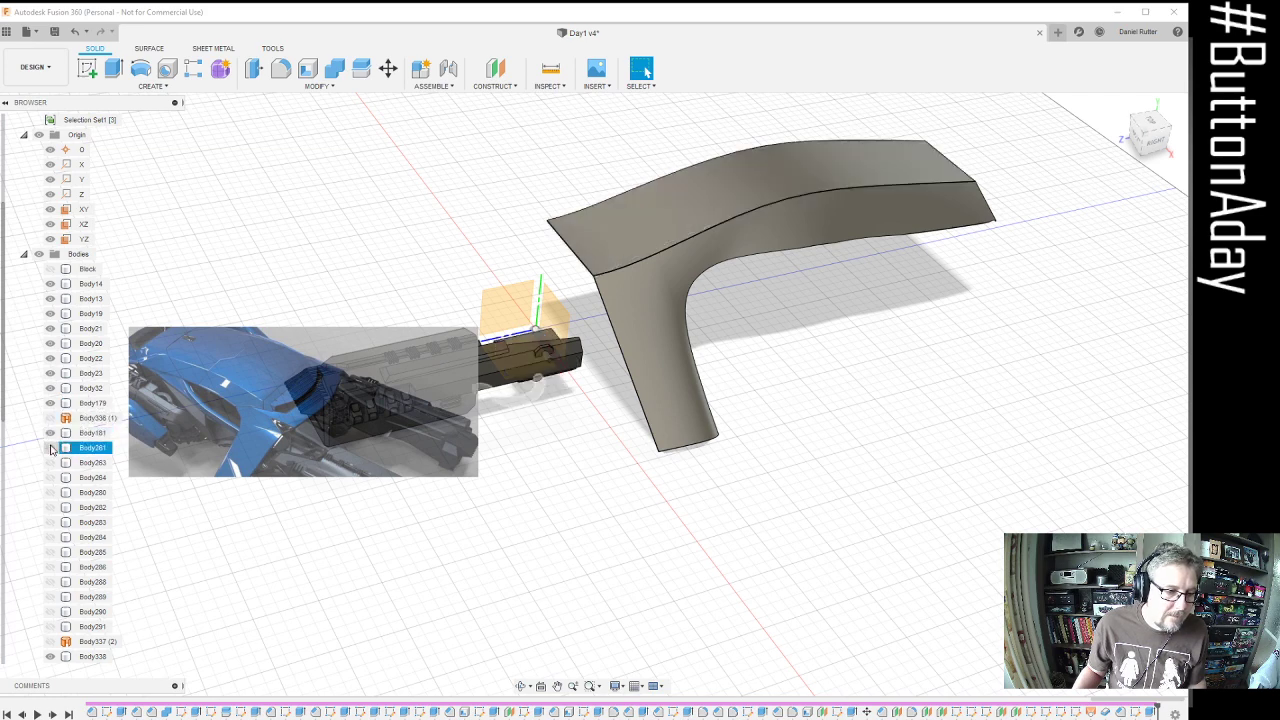
click(50, 448)
click(50, 463)
click(50, 477)
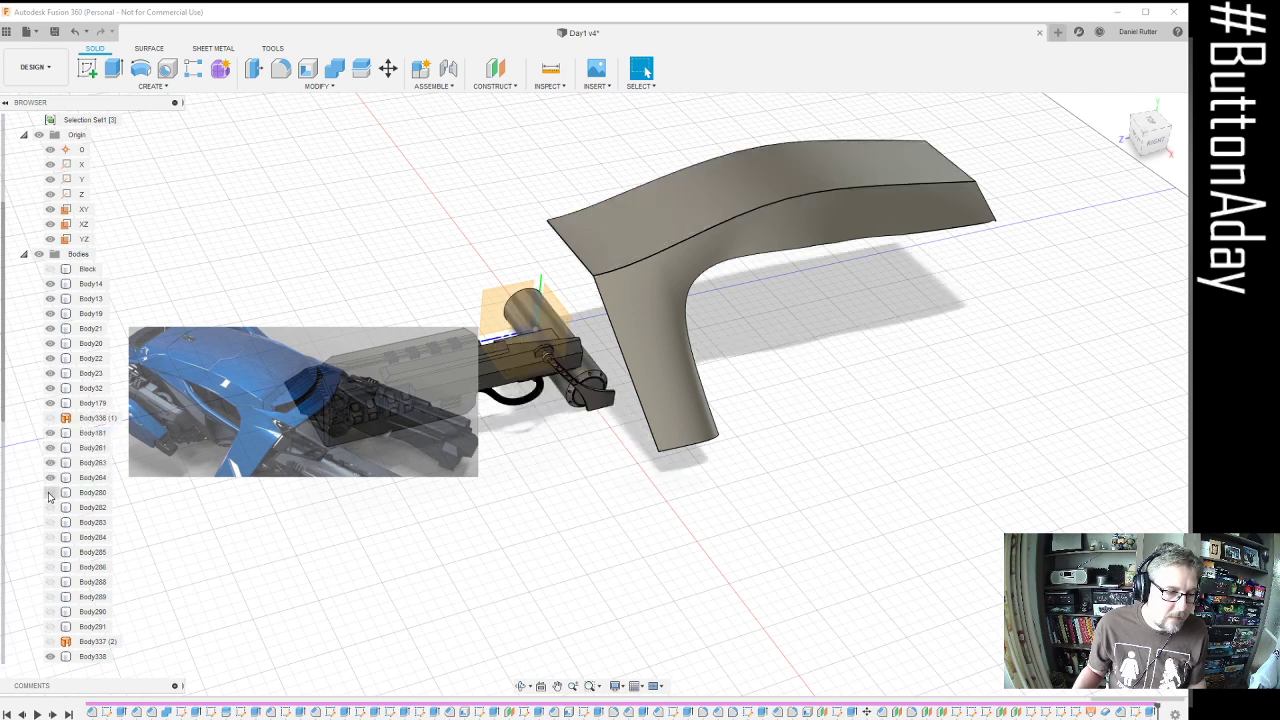
click(50, 492)
click(50, 507)
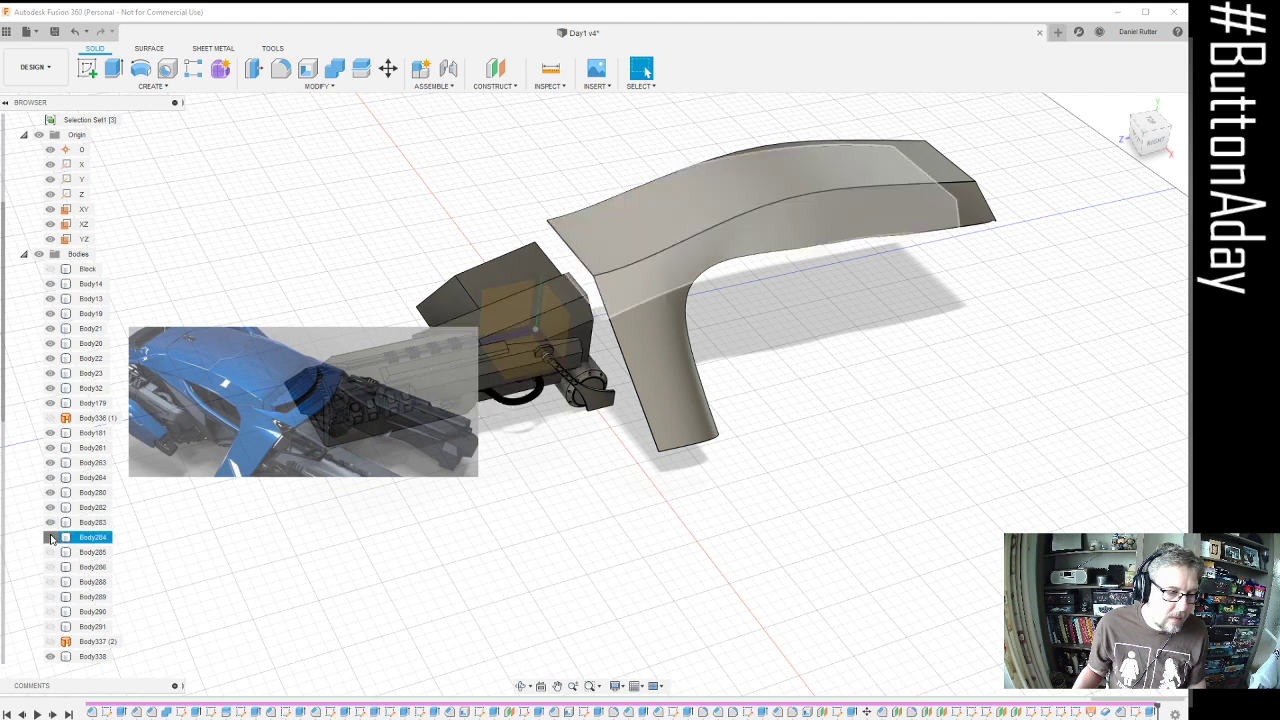
click(50, 522)
Check Body284, Body285 and Body286 by toggling their visibility, and leave only Body285 of the three shown
click(50, 537)
click(50, 552)
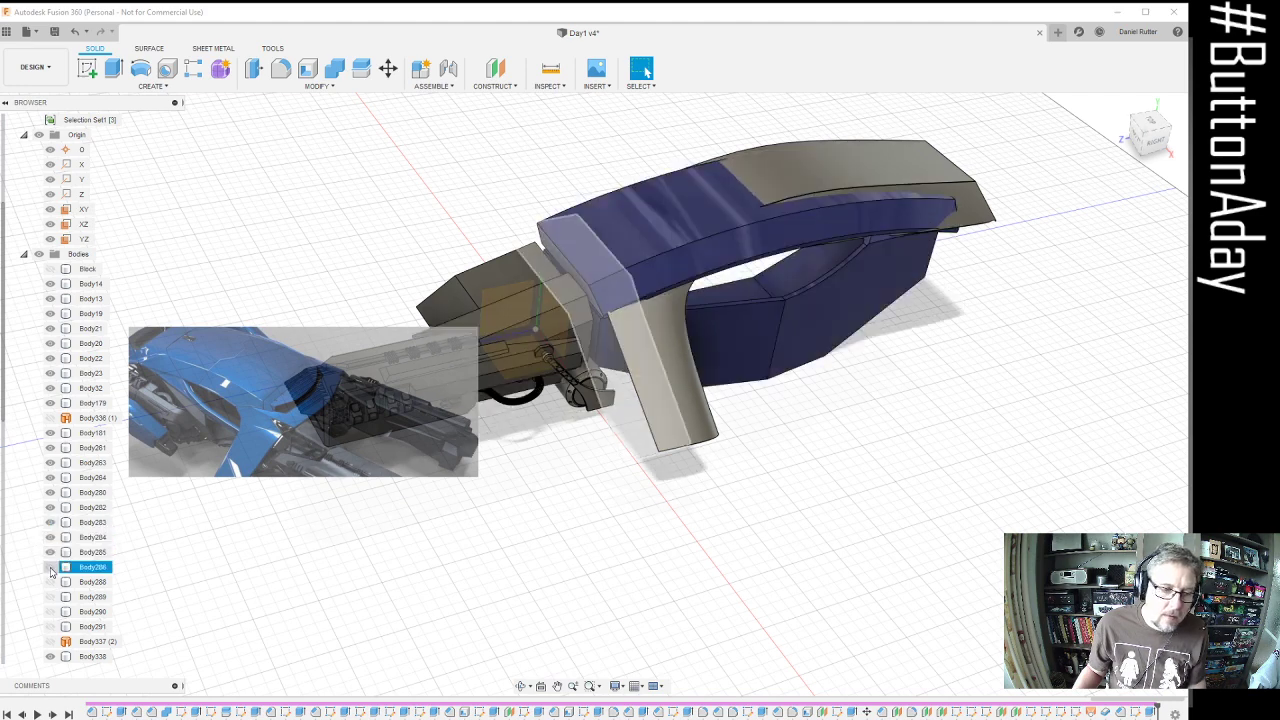
click(50, 552)
click(50, 538)
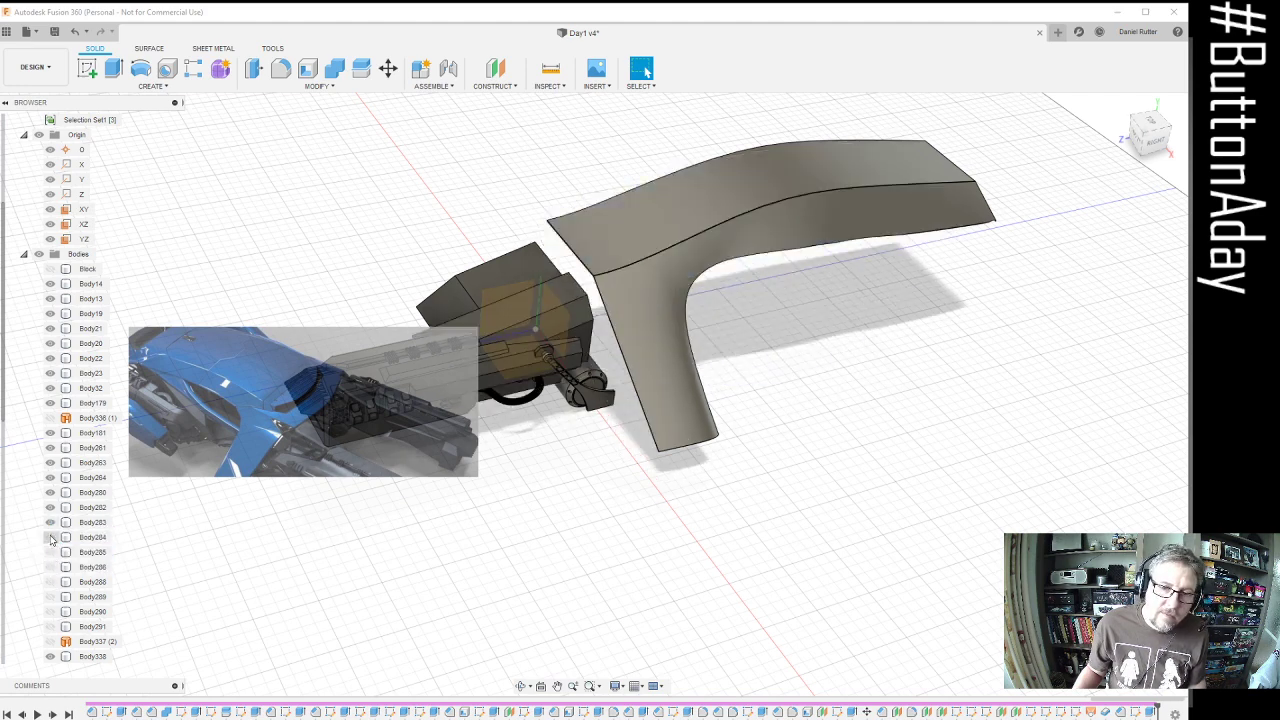
click(50, 552)
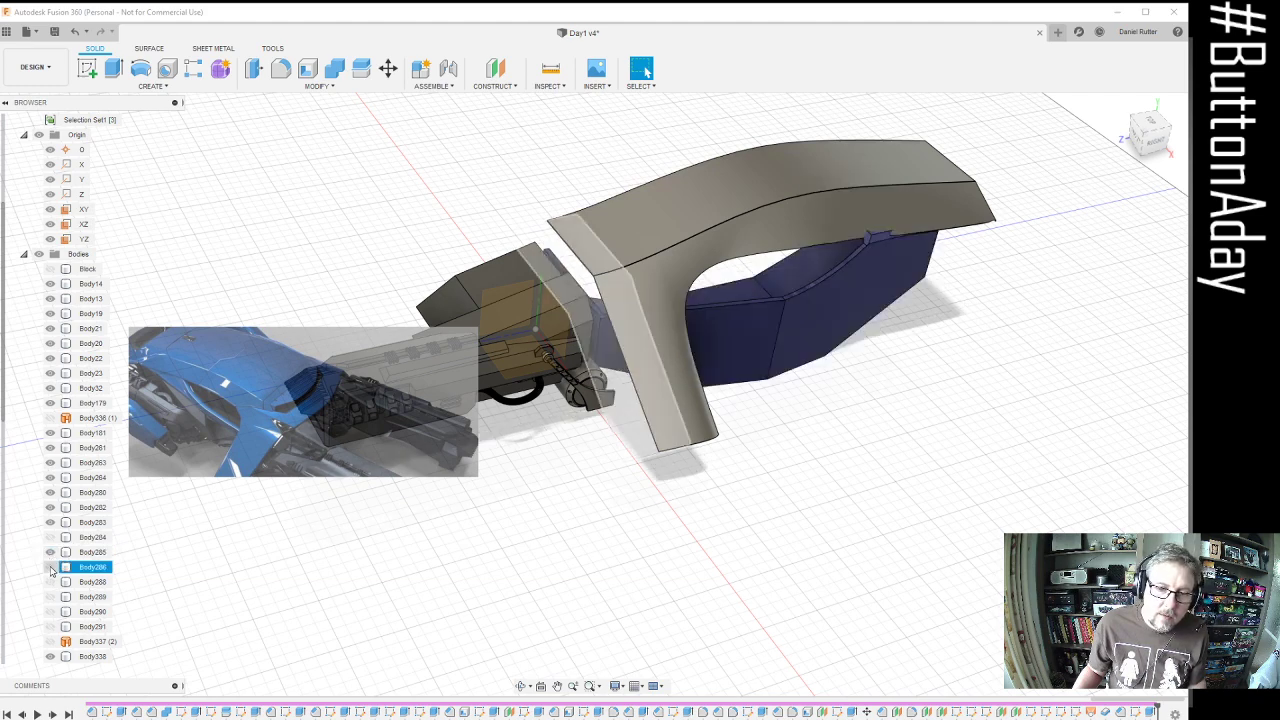
click(50, 567)
click(50, 567)
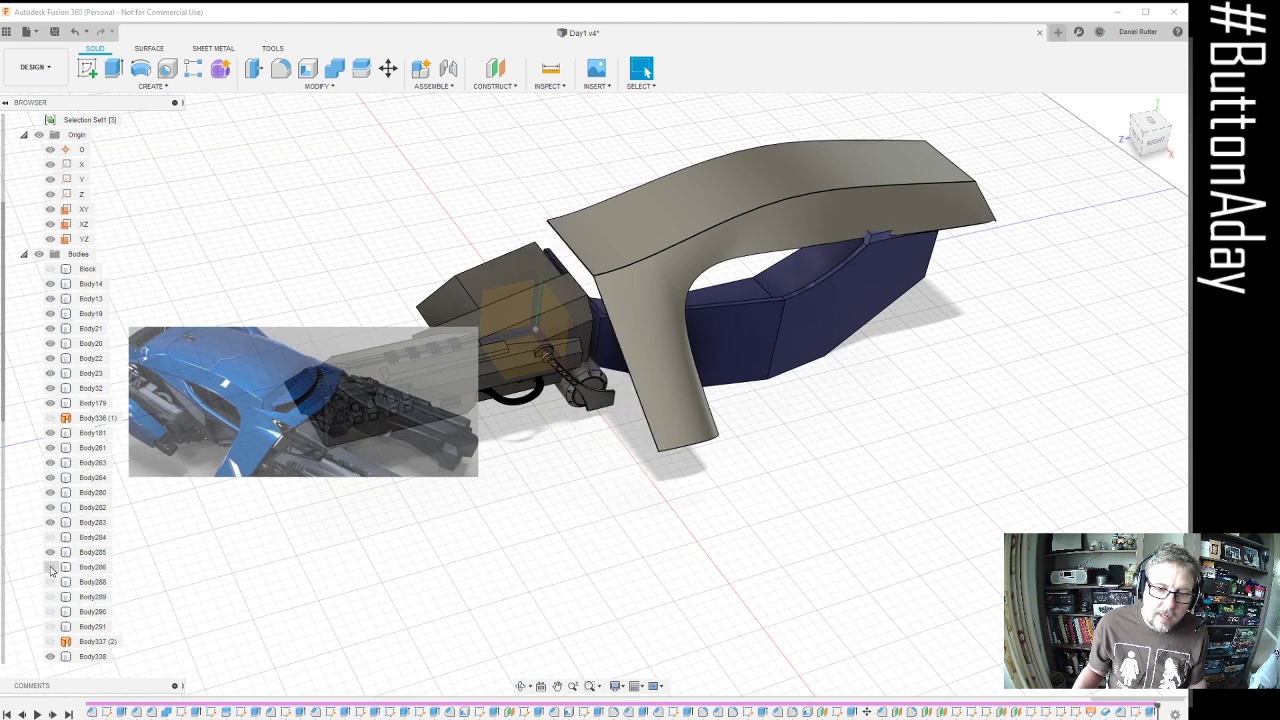
Show Body288, Body289, Body290 and Body291 alongside the trimmed body, and inspect the assembly from the front
click(51, 585)
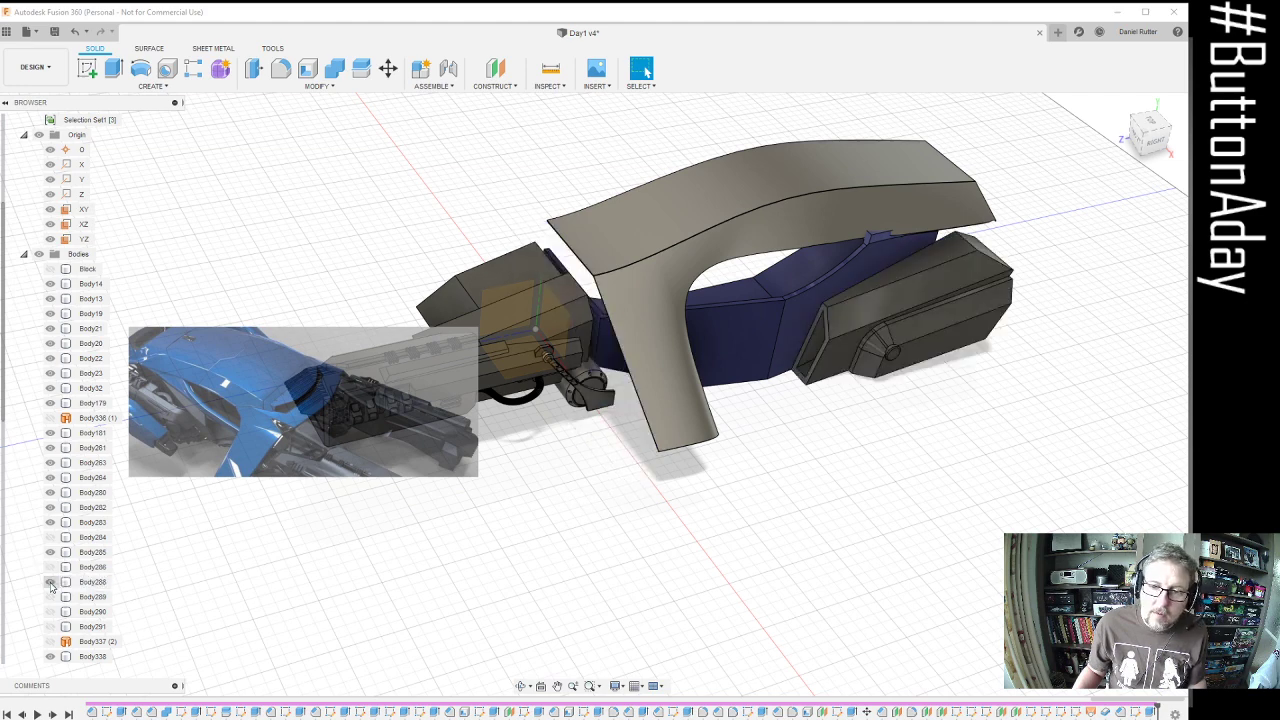
click(50, 596)
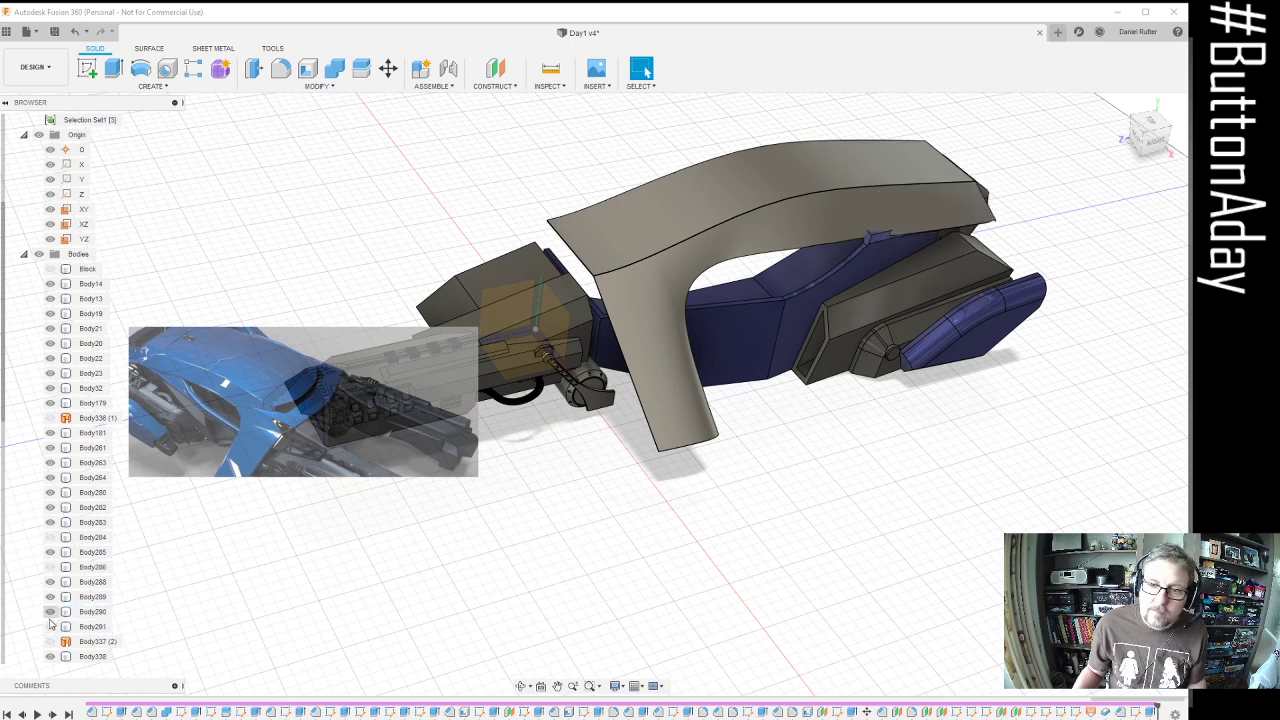
click(48, 627)
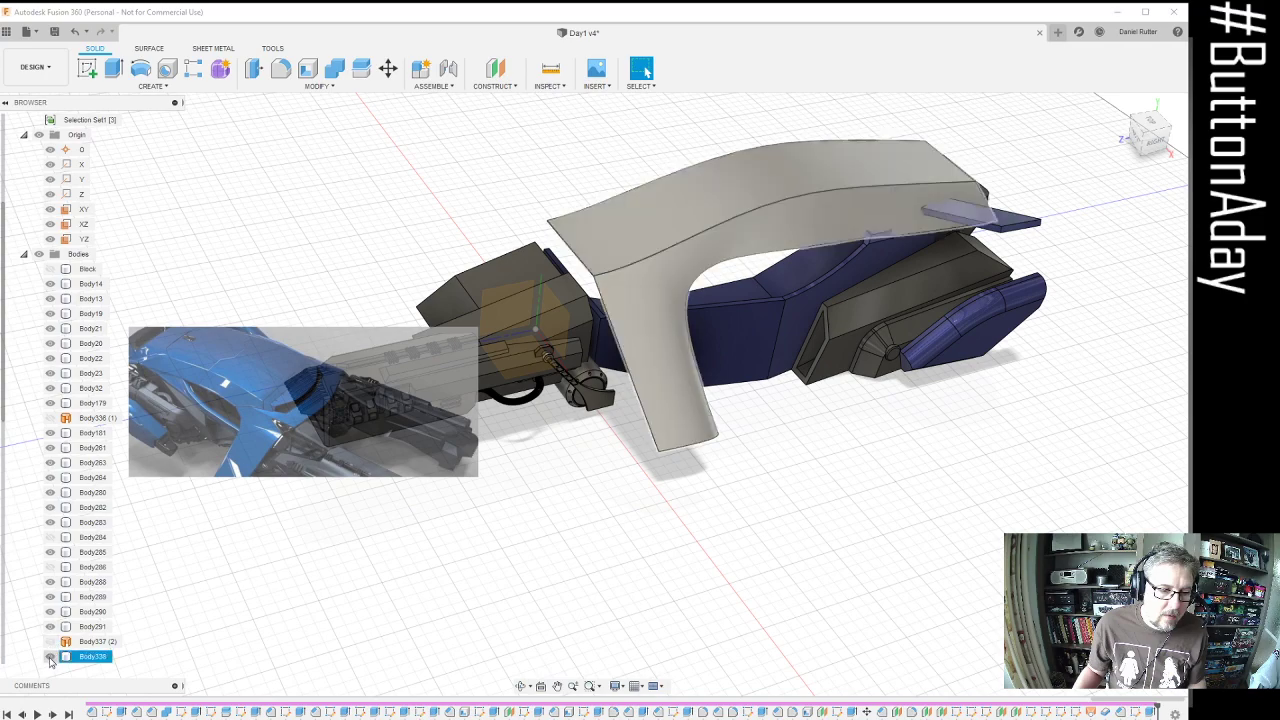
click(50, 660)
shift+middle_drag(757, 463, 720, 383)
scroll(695, 278, up, 2)
shift+middle_drag(694, 278, 680, 252)
scroll(672, 253, down, 5)
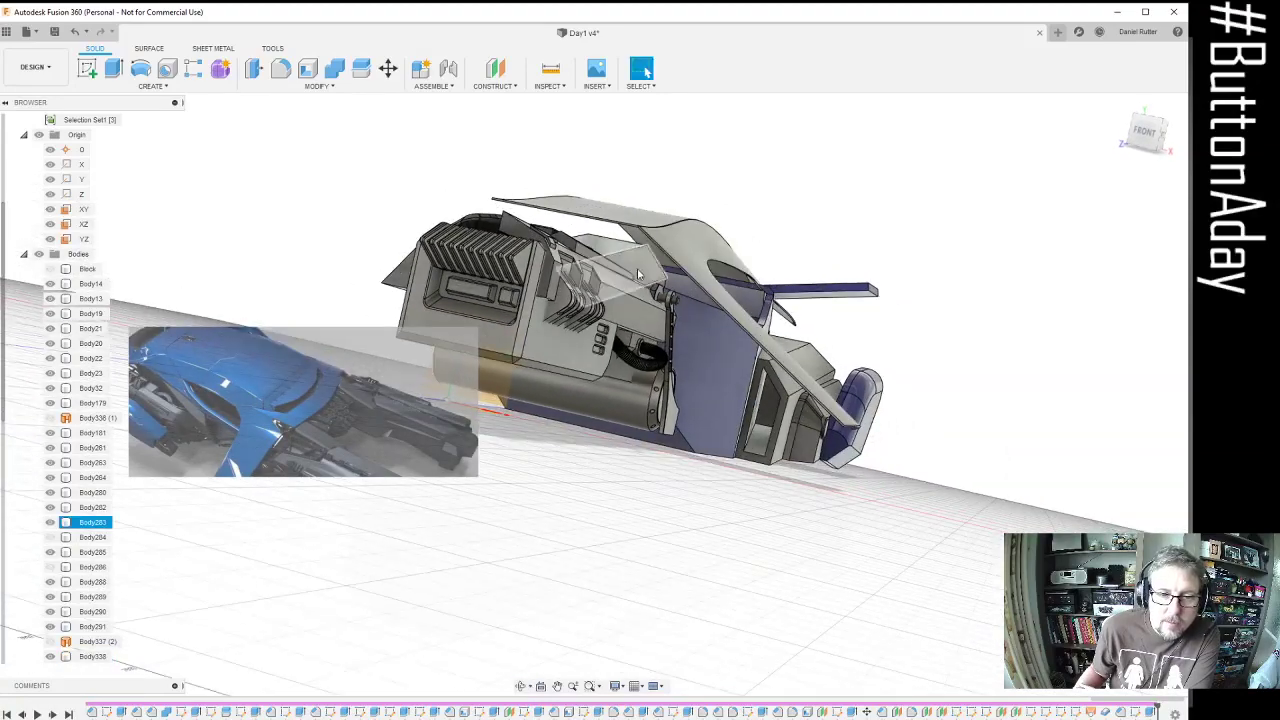
Edit the lofted body's Thicken feature to set its thickness to 20 mm
scroll(656, 258, up, 3)
scroll(656, 258, up, 2)
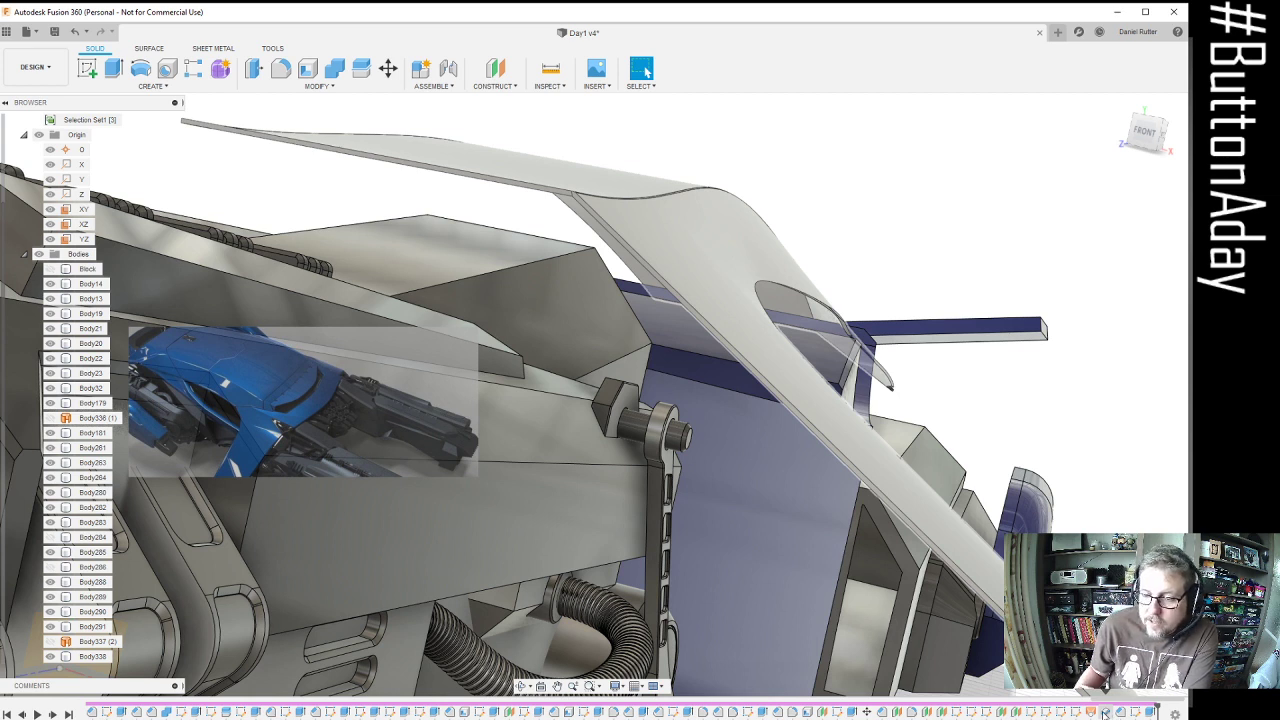
click(1105, 713)
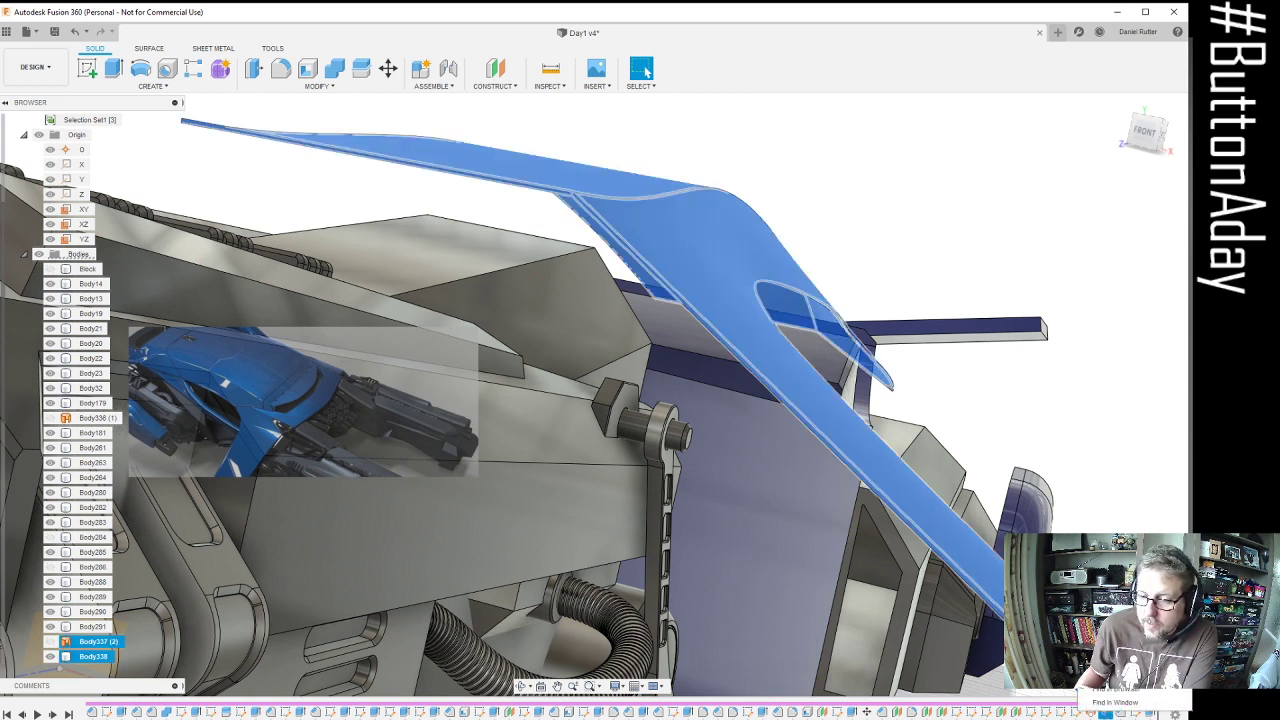
click(1112, 604)
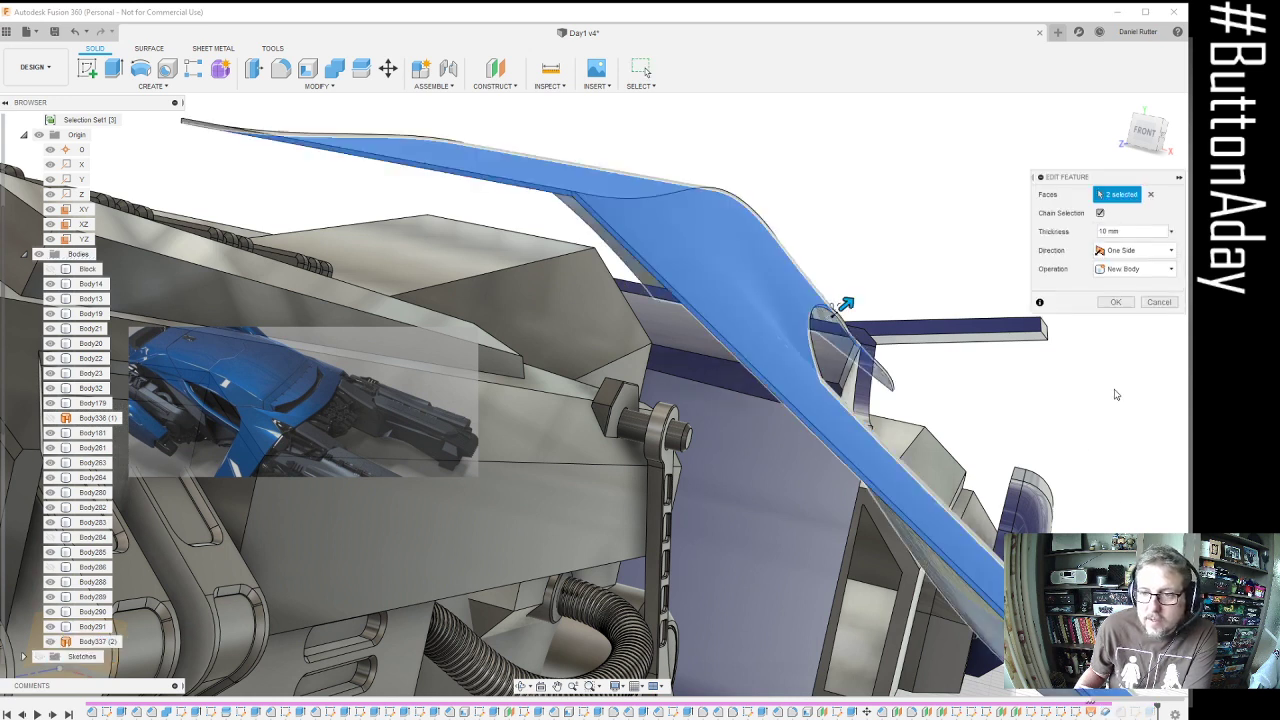
click(1122, 233)
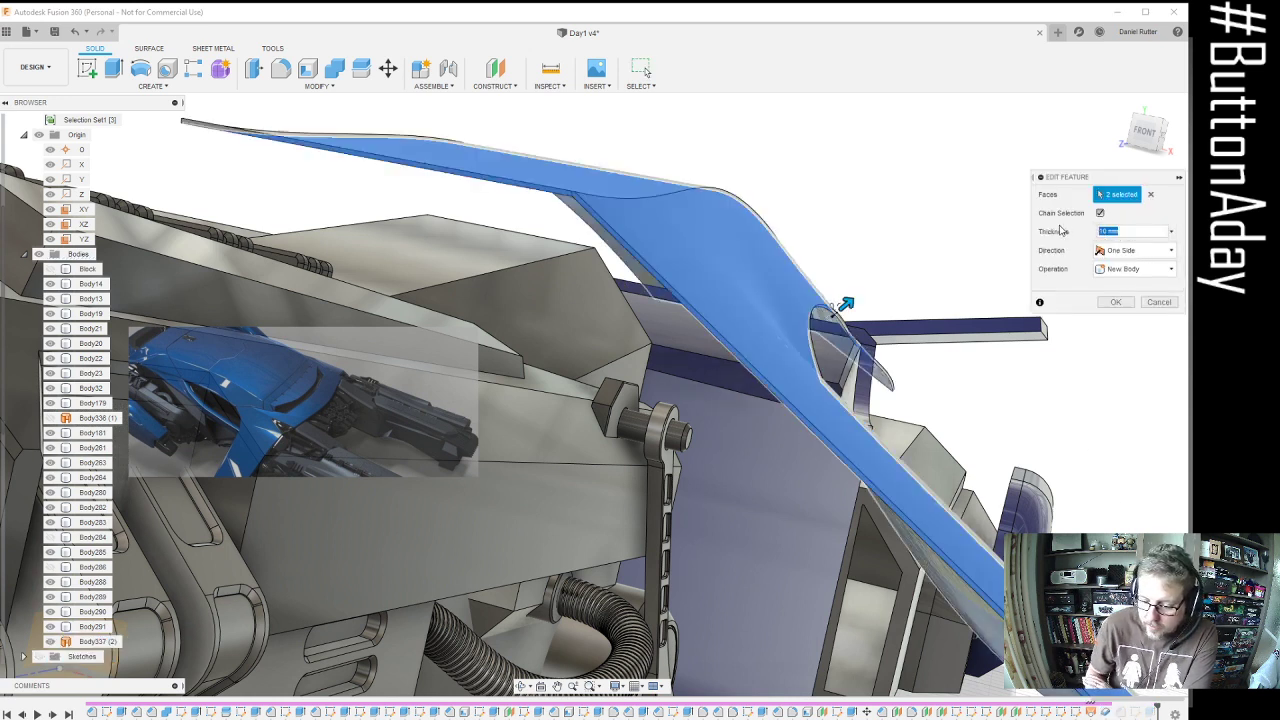
text(20)
key(Return)
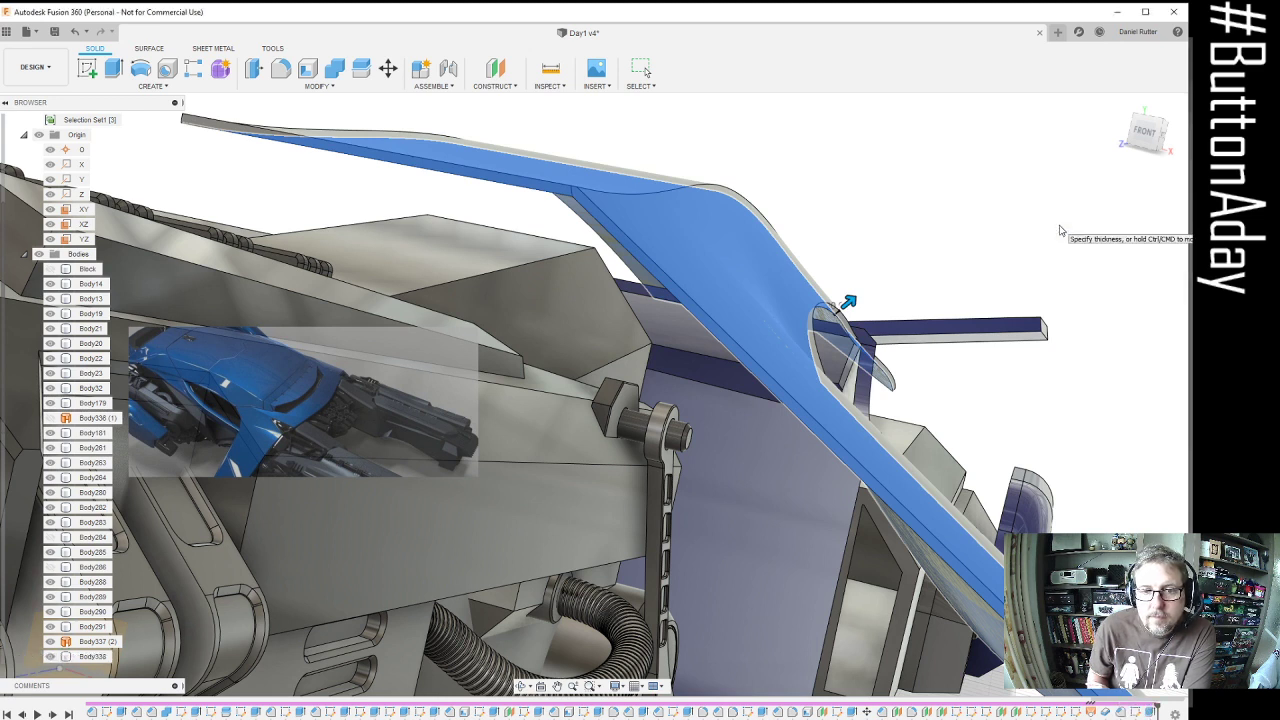
key(Escape)
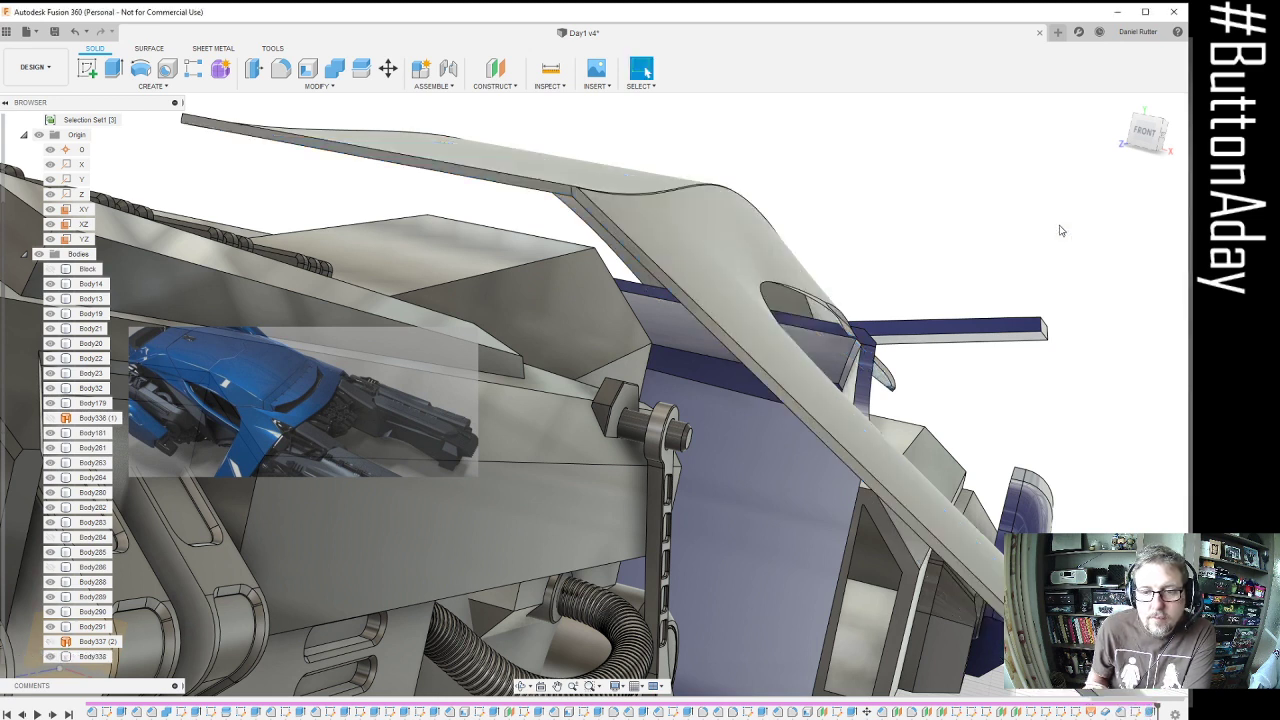
Examine how the thickened body sits over the vehicle's other bodies, from the cockpit side to the rear fin
scroll(737, 288, down, 4)
shift+middle_drag(737, 288, 698, 284)
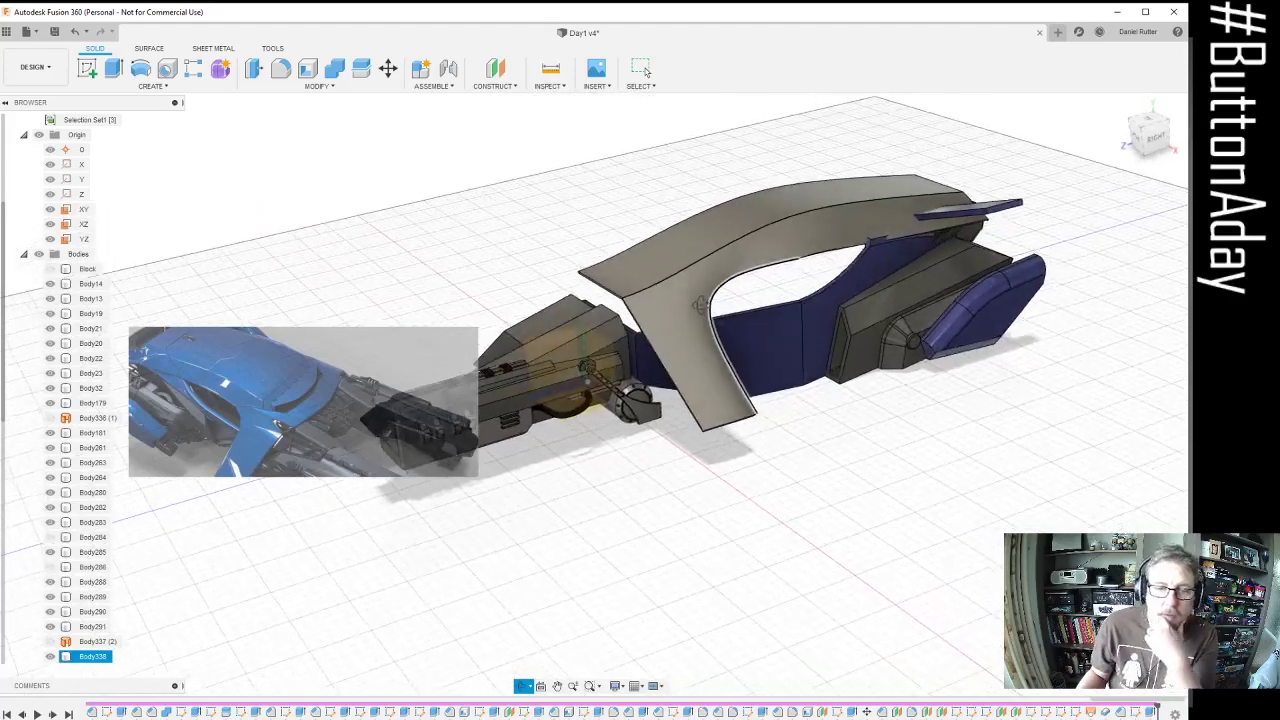
click(484, 246)
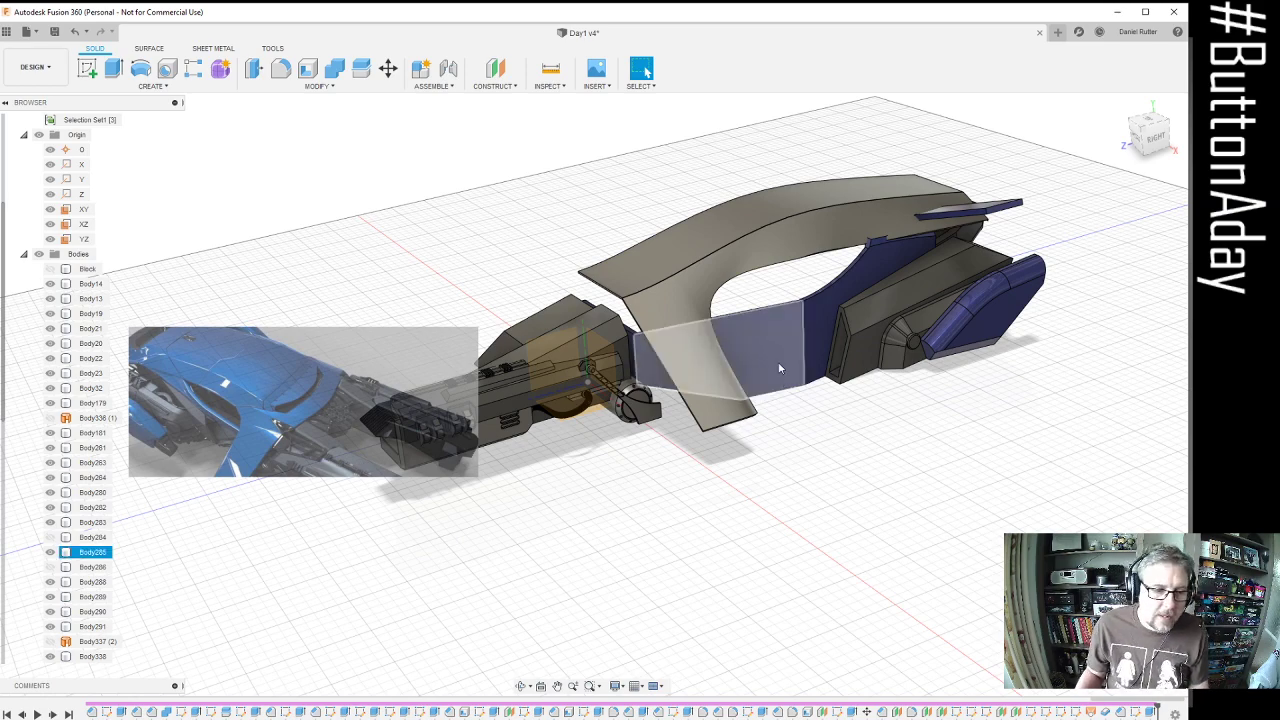
click(675, 282)
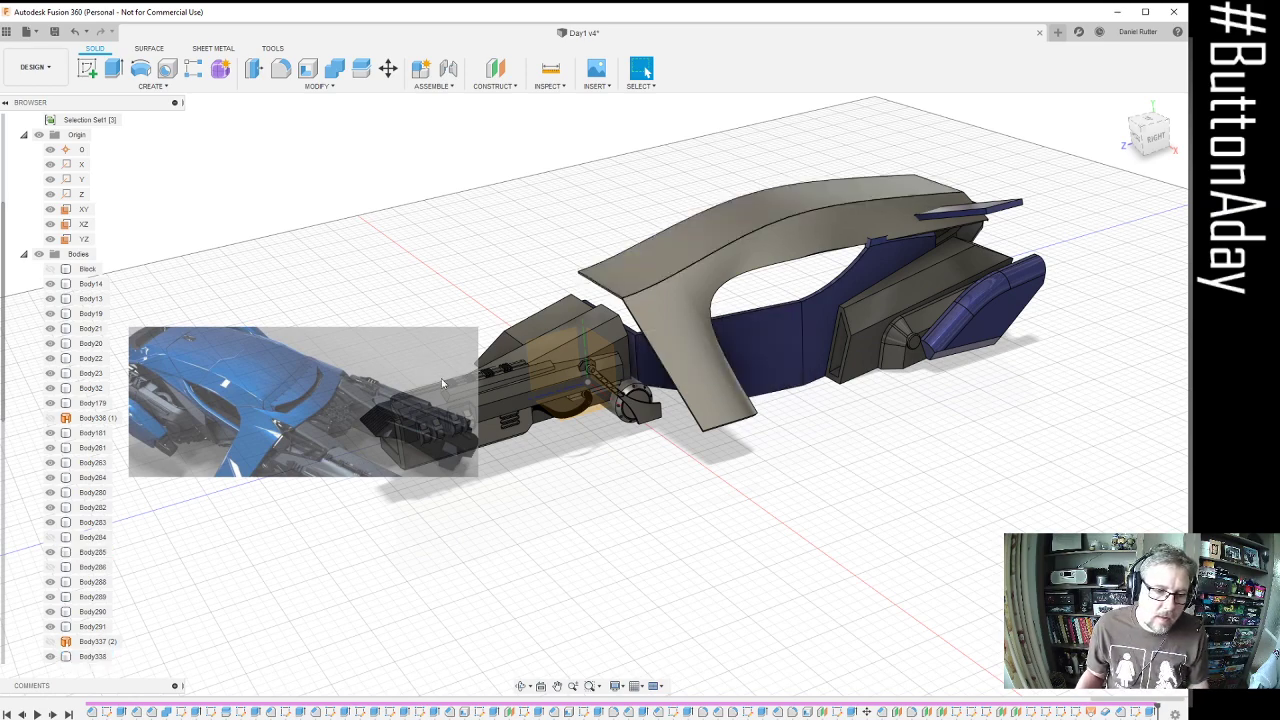
shift+middle_drag(658, 267, 886, 246)
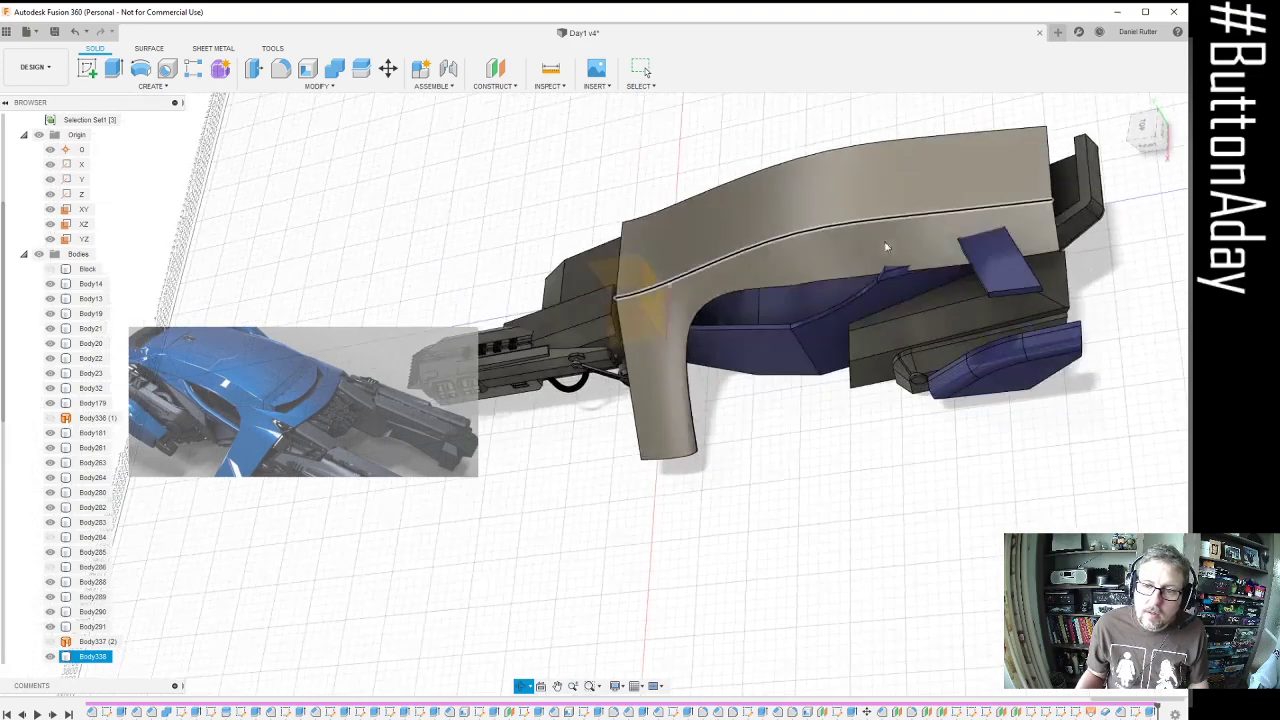
scroll(1002, 258, up, 2)
scroll(880, 278, down, 4)
scroll(966, 305, up, 3)
click(938, 269)
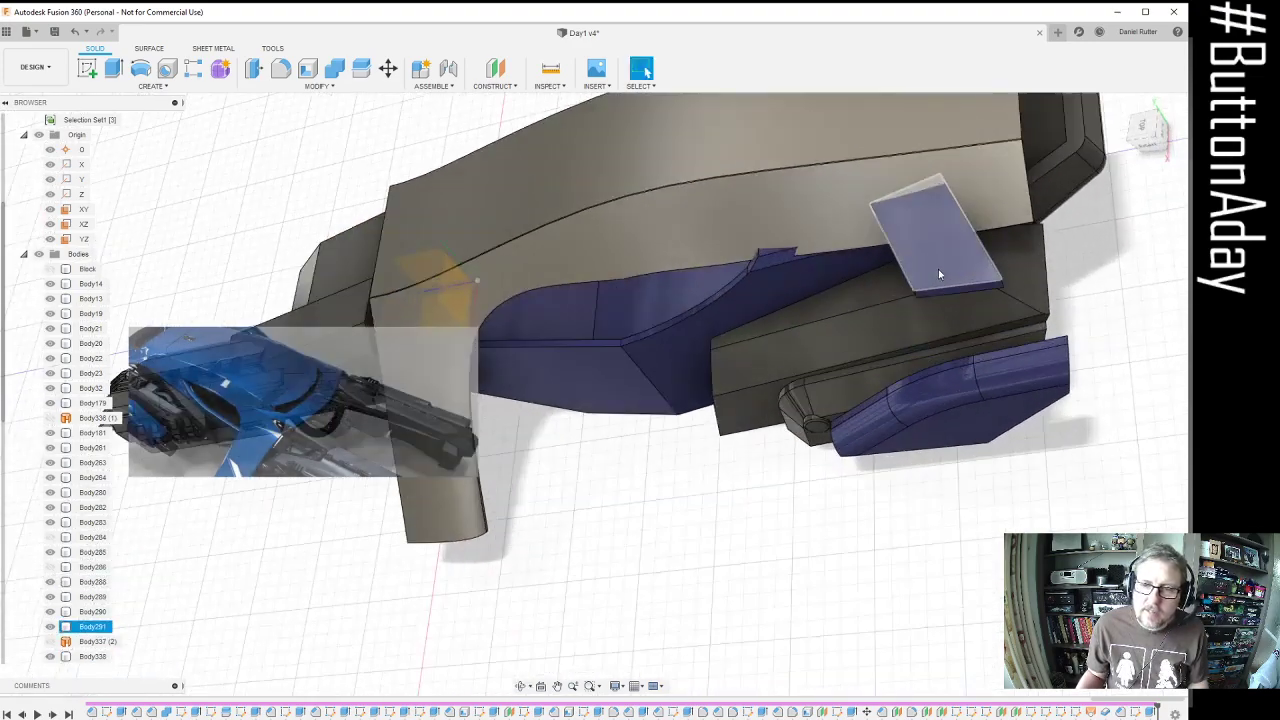
key(Escape)
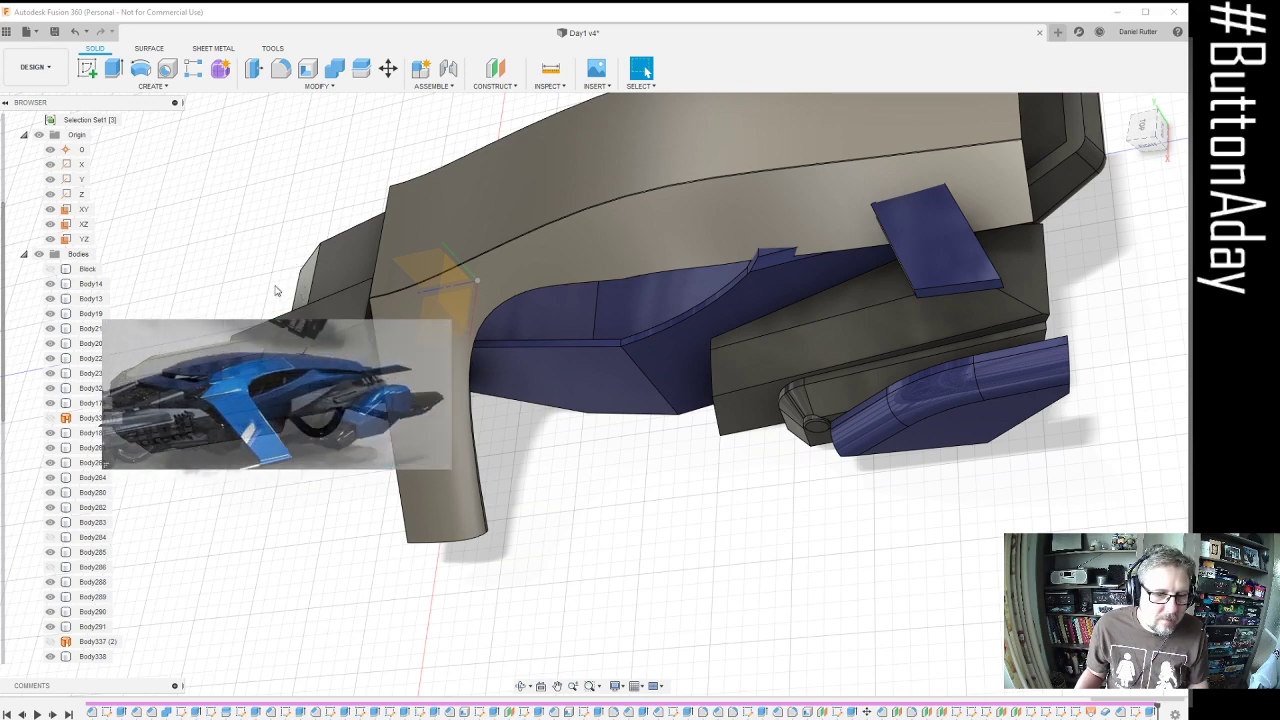
Examine where the flat rear fin, Body291, overlaps the side of the lofted body
key(ctrl+s)
click(968, 216)
shift+middle_drag(968, 216, 913, 302)
click(694, 208)
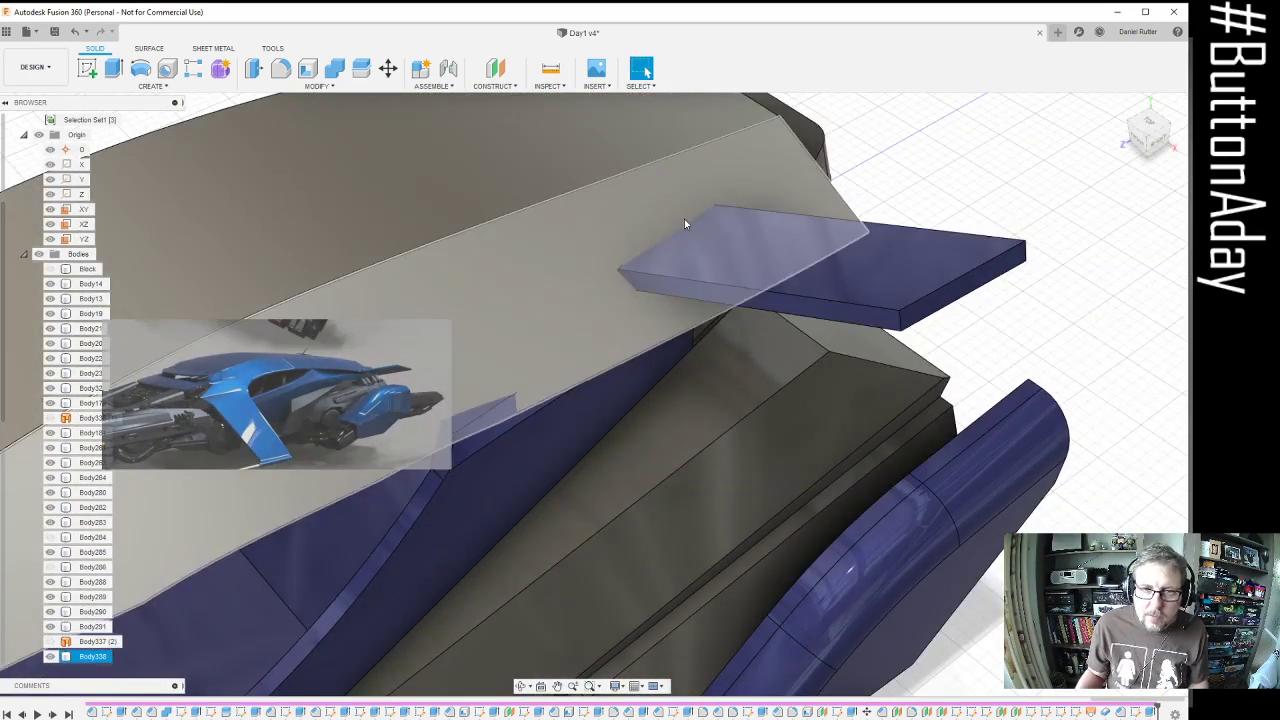
click(971, 287)
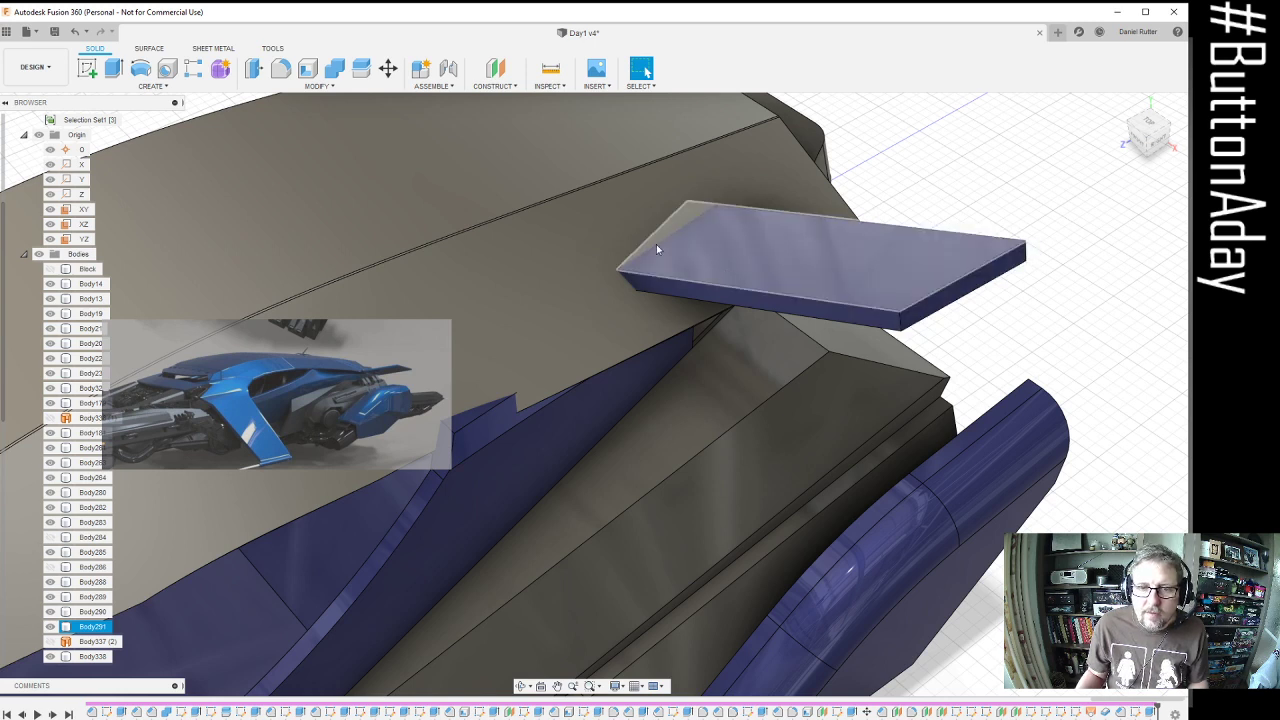
click(667, 219)
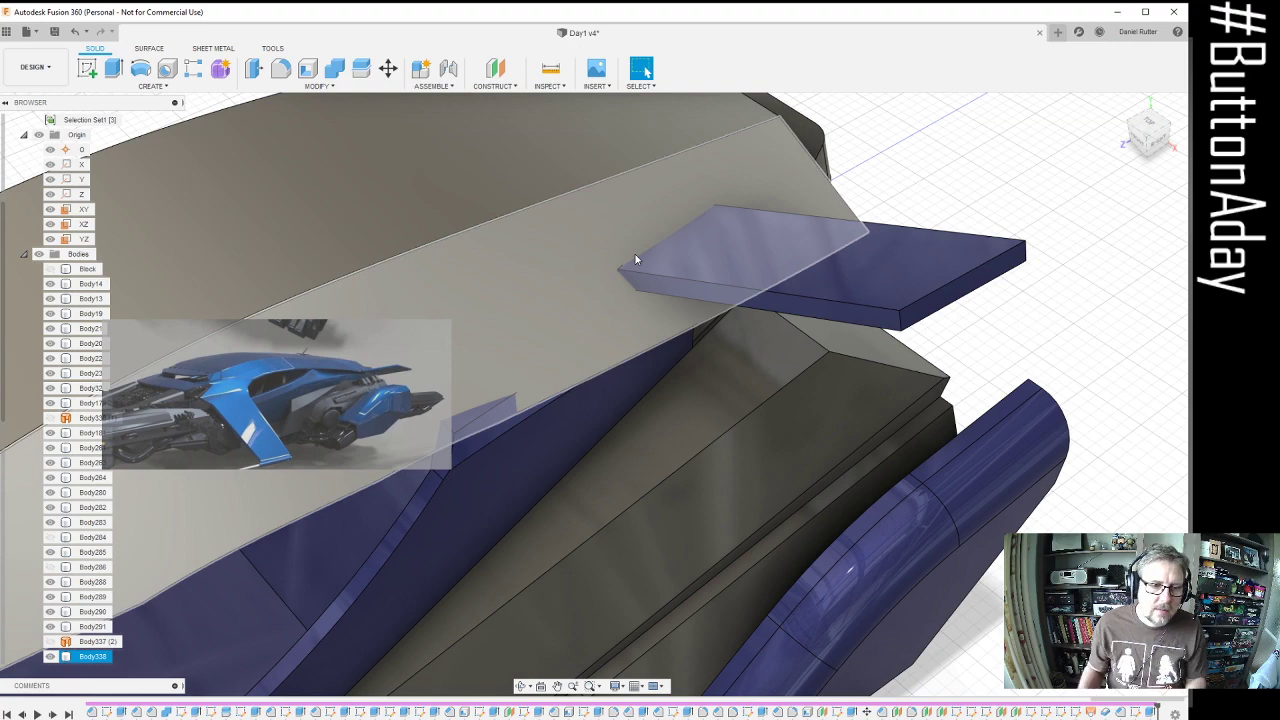
click(636, 254)
shift+middle_drag(906, 288, 938, 273)
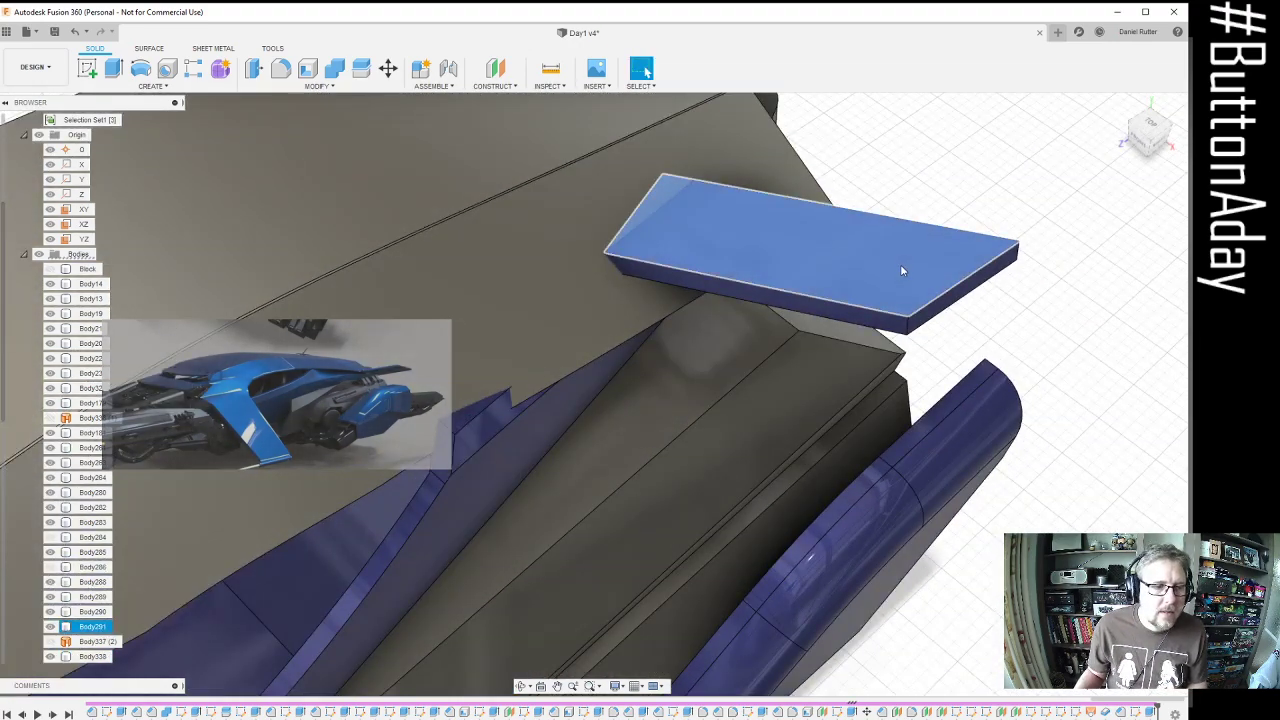
click(900, 266)
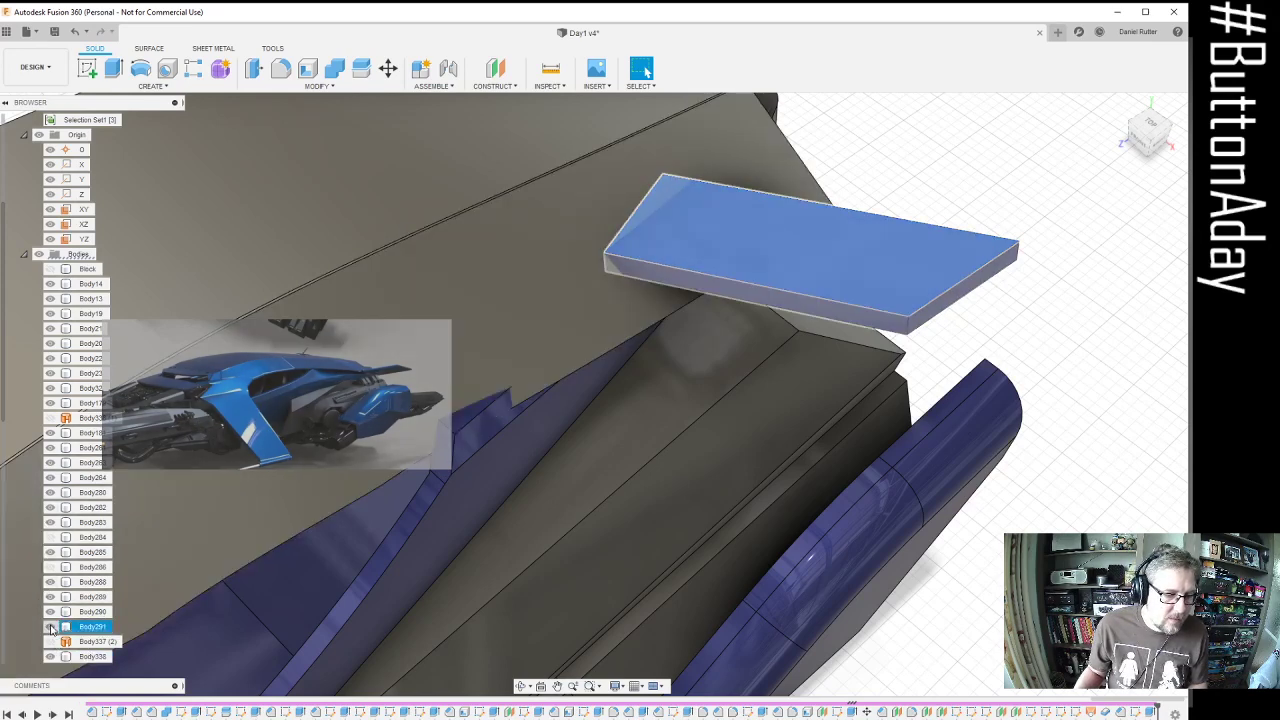
click(51, 611)
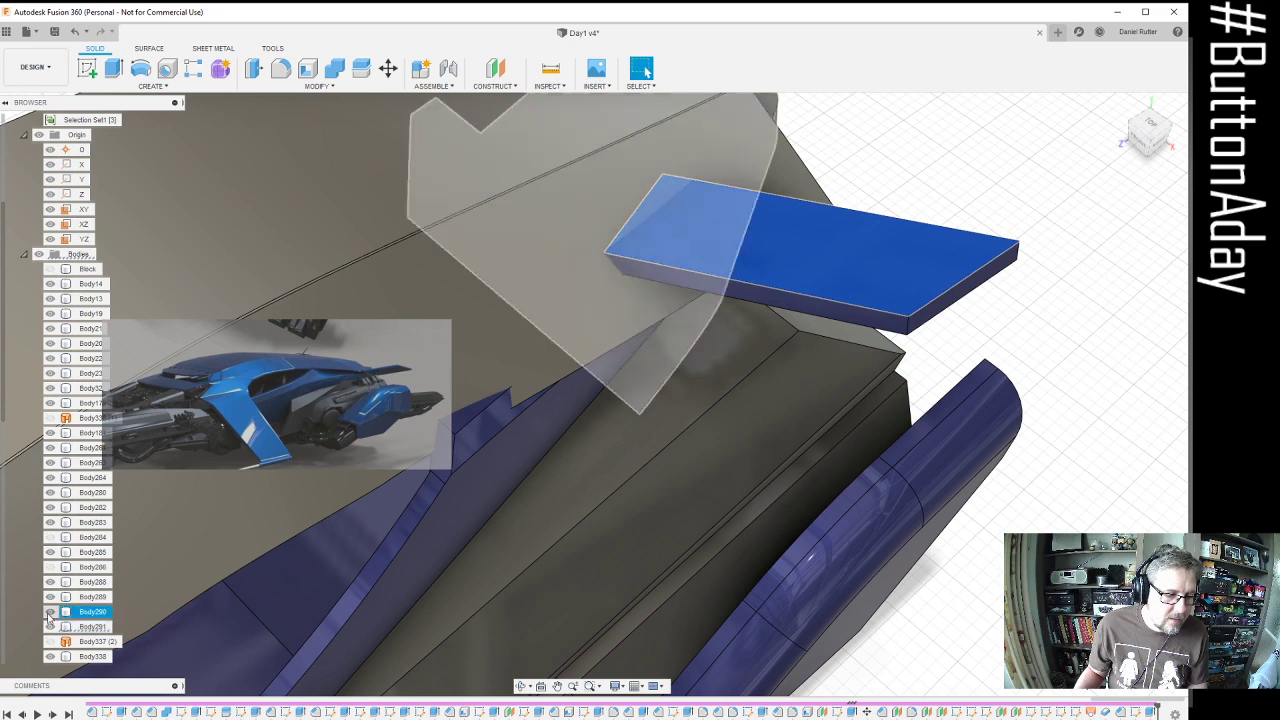
click(48, 617)
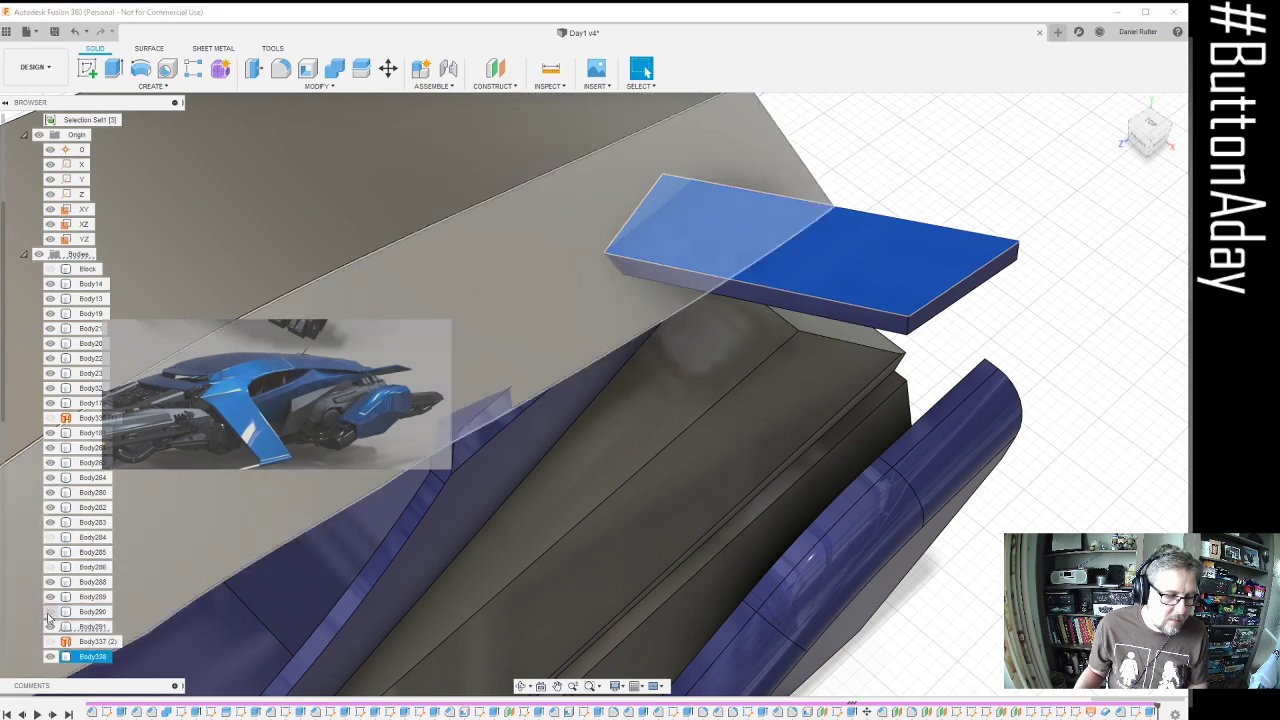
click(50, 597)
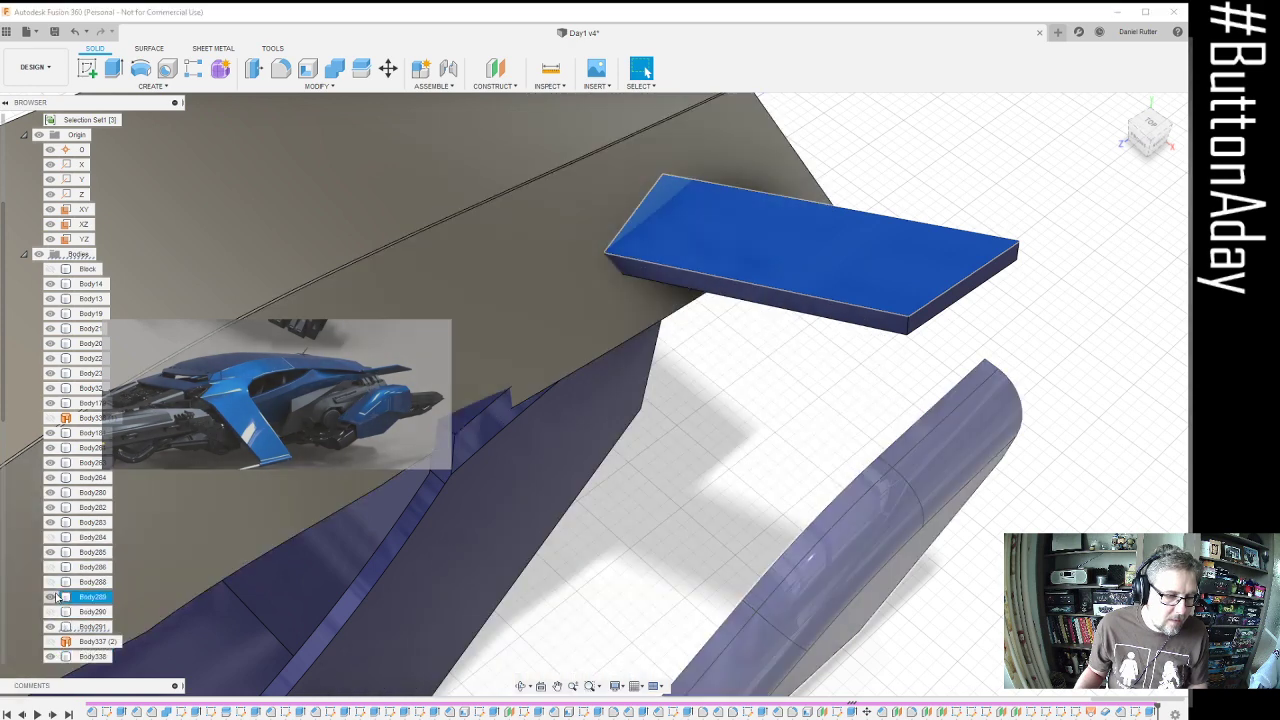
click(52, 597)
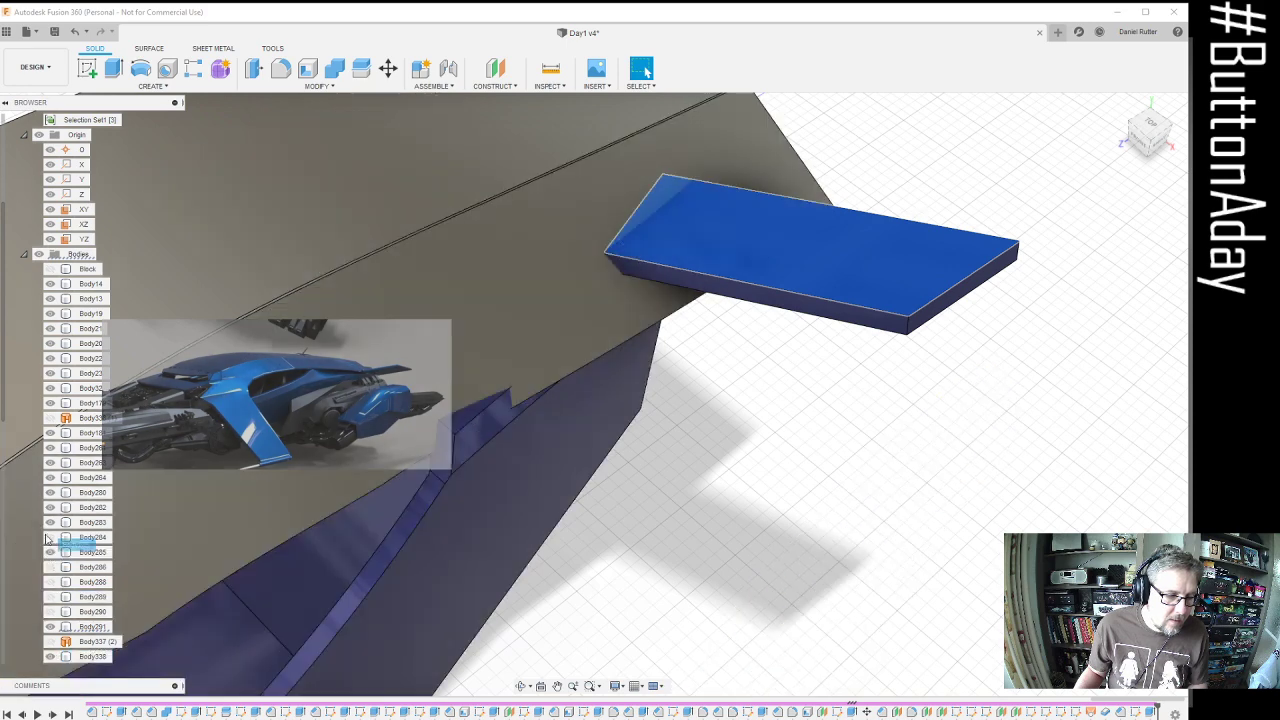
click(51, 553)
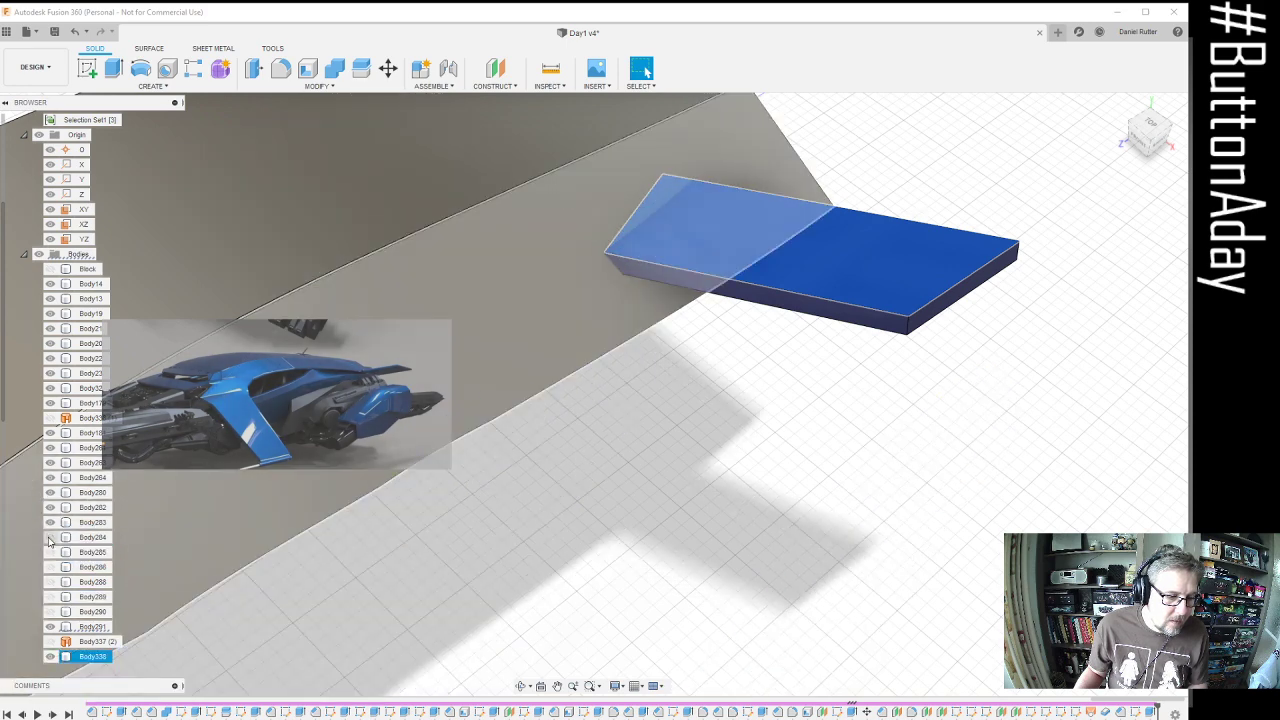
click(50, 523)
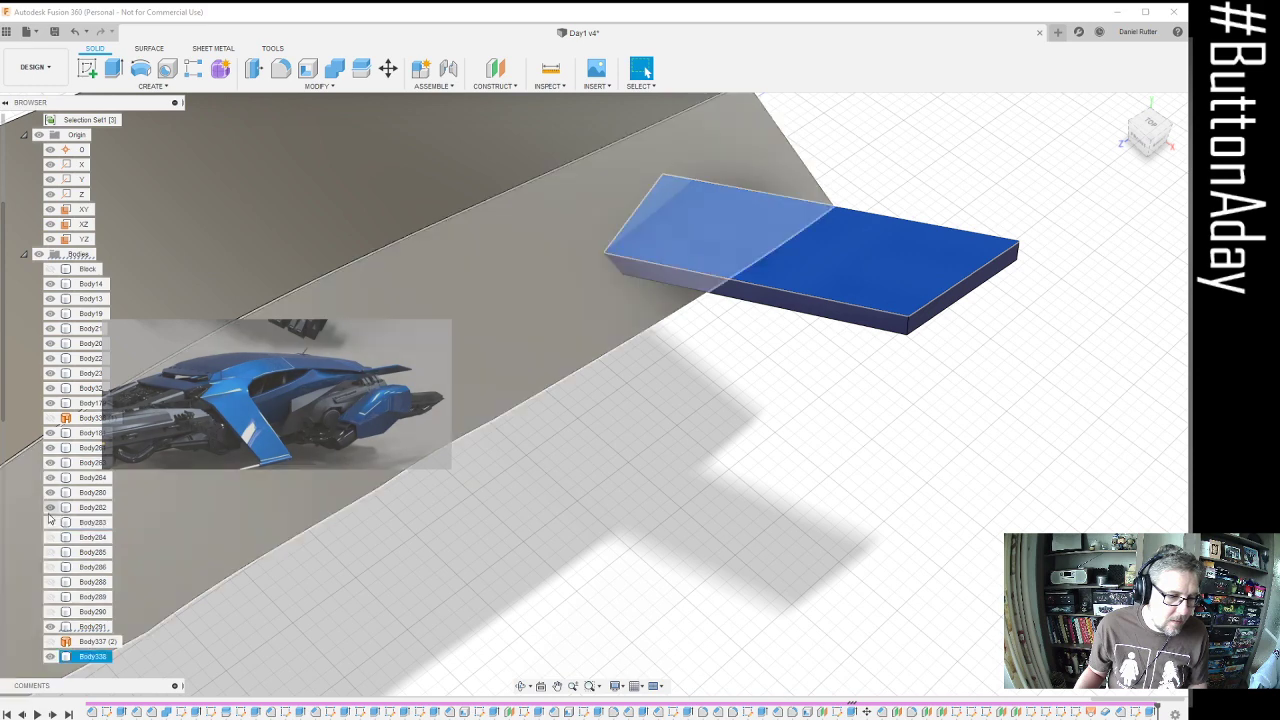
click(50, 508)
click(50, 285)
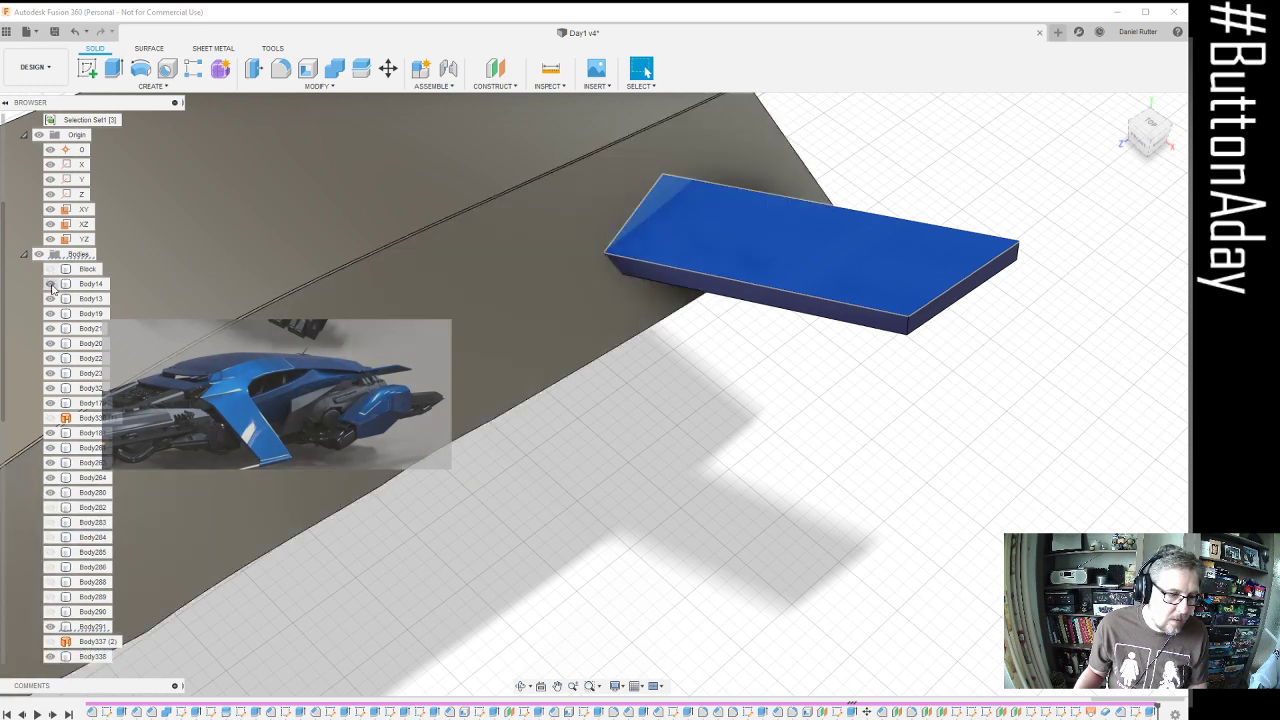
right_click(82, 627)
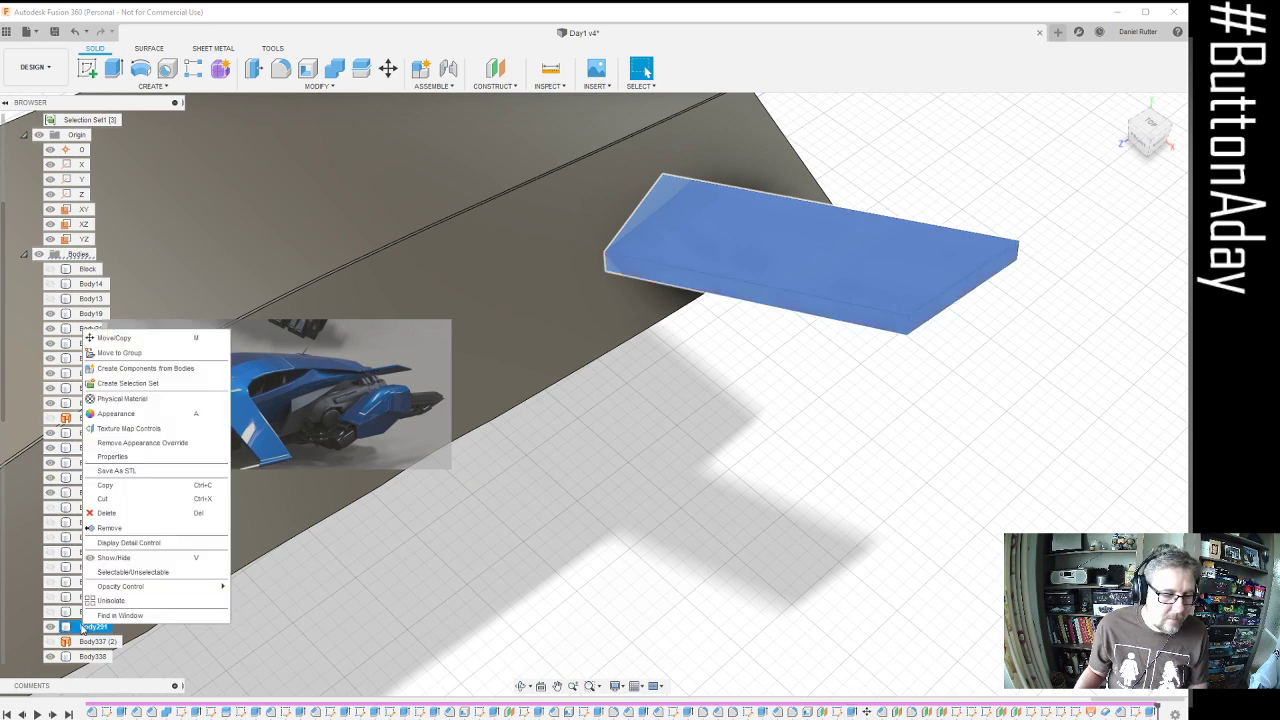
click(137, 601)
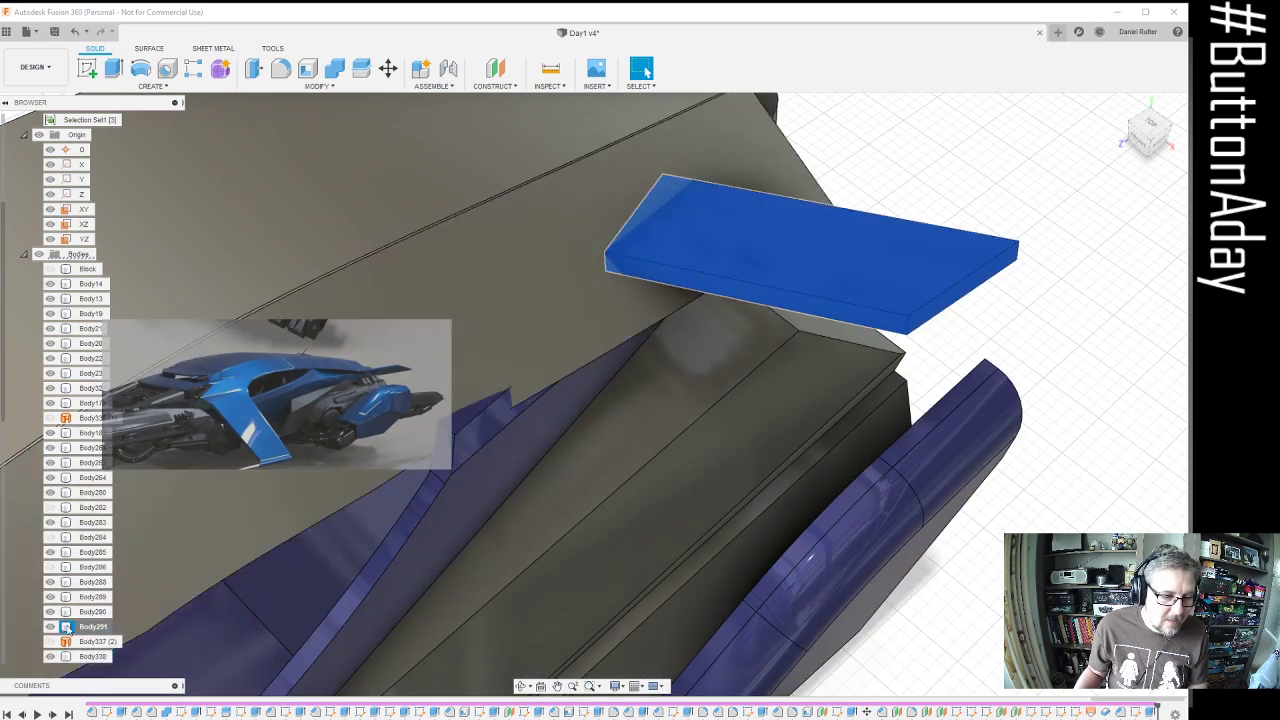
Isolate Body291 so that only the flat rear fin is shown
right_click(89, 627)
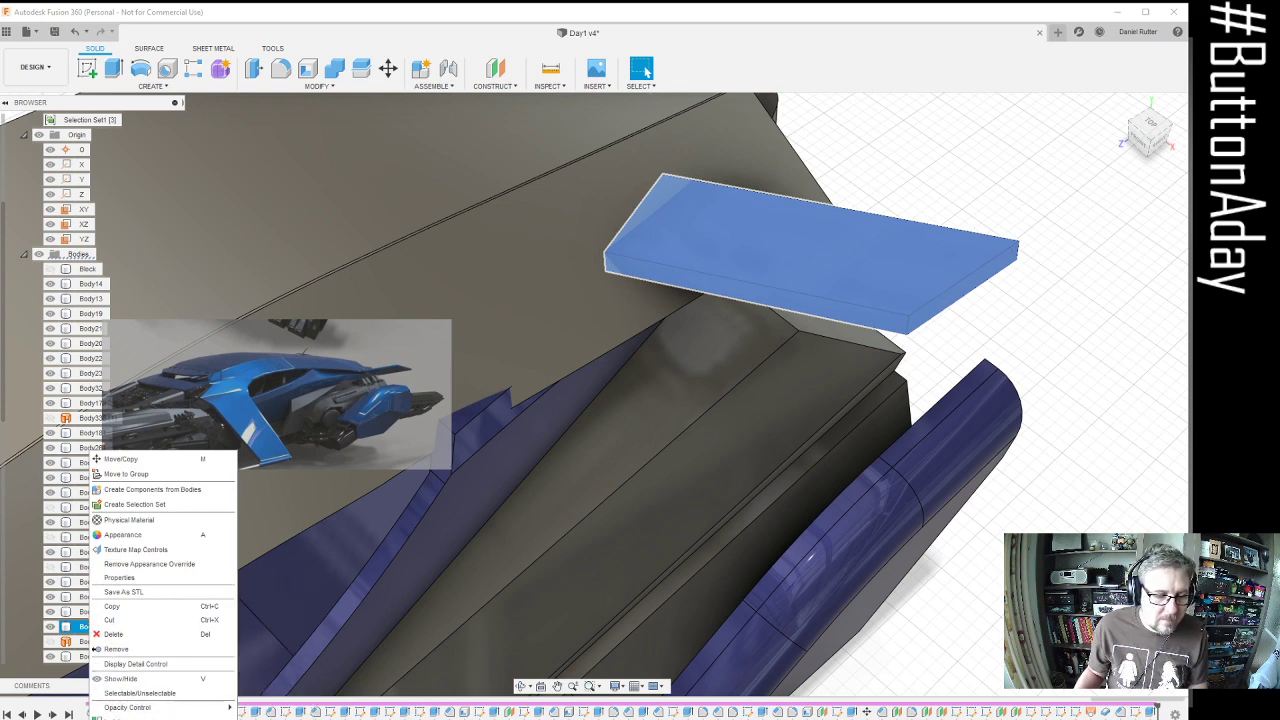
click(120, 716)
shift+middle_drag(803, 430, 826, 378)
scroll(826, 378, up, 5)
click(978, 264)
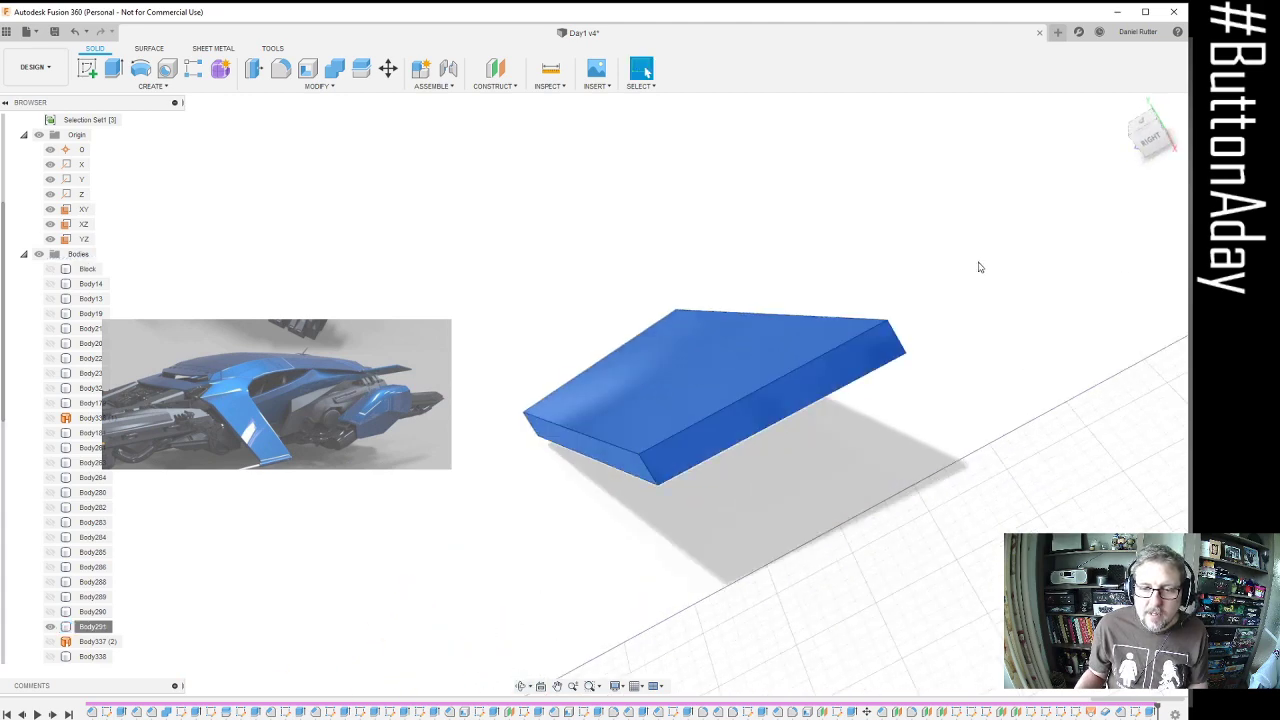
Start a sketch on the long side face of Body291 and draw a 3-Tangent Circle against the face's two long edges and its left end edge
click(88, 70)
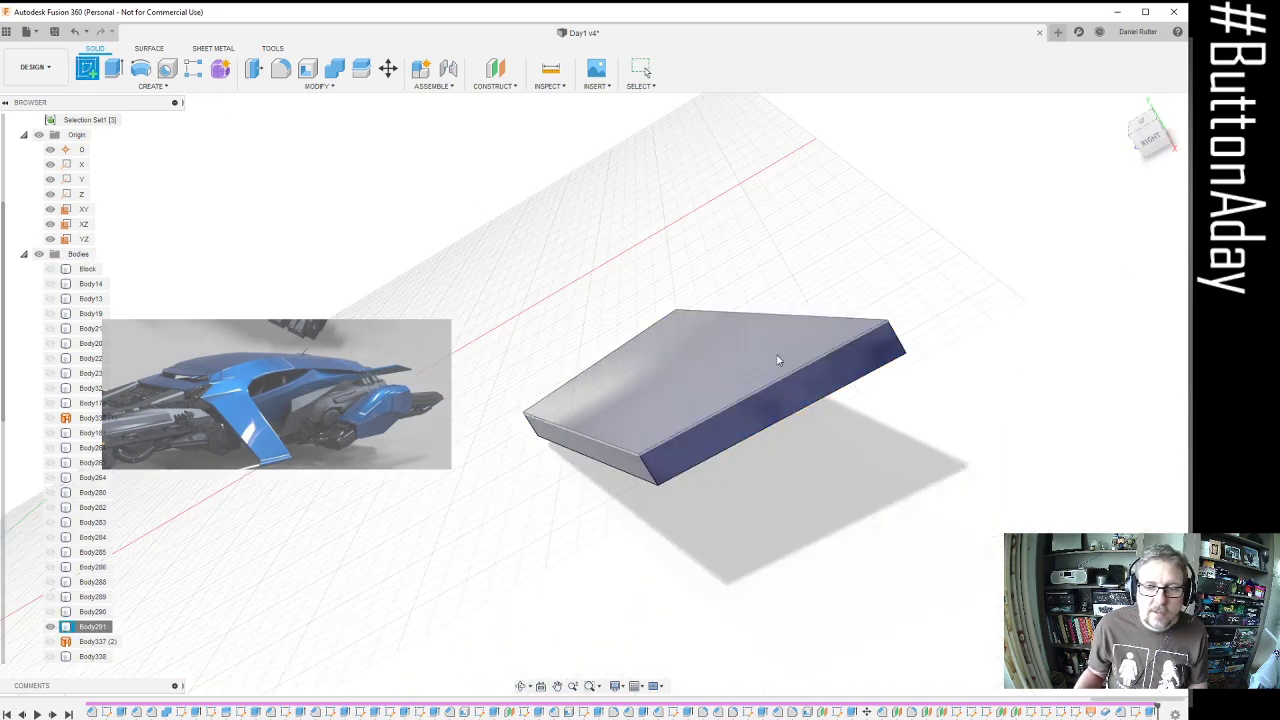
click(794, 402)
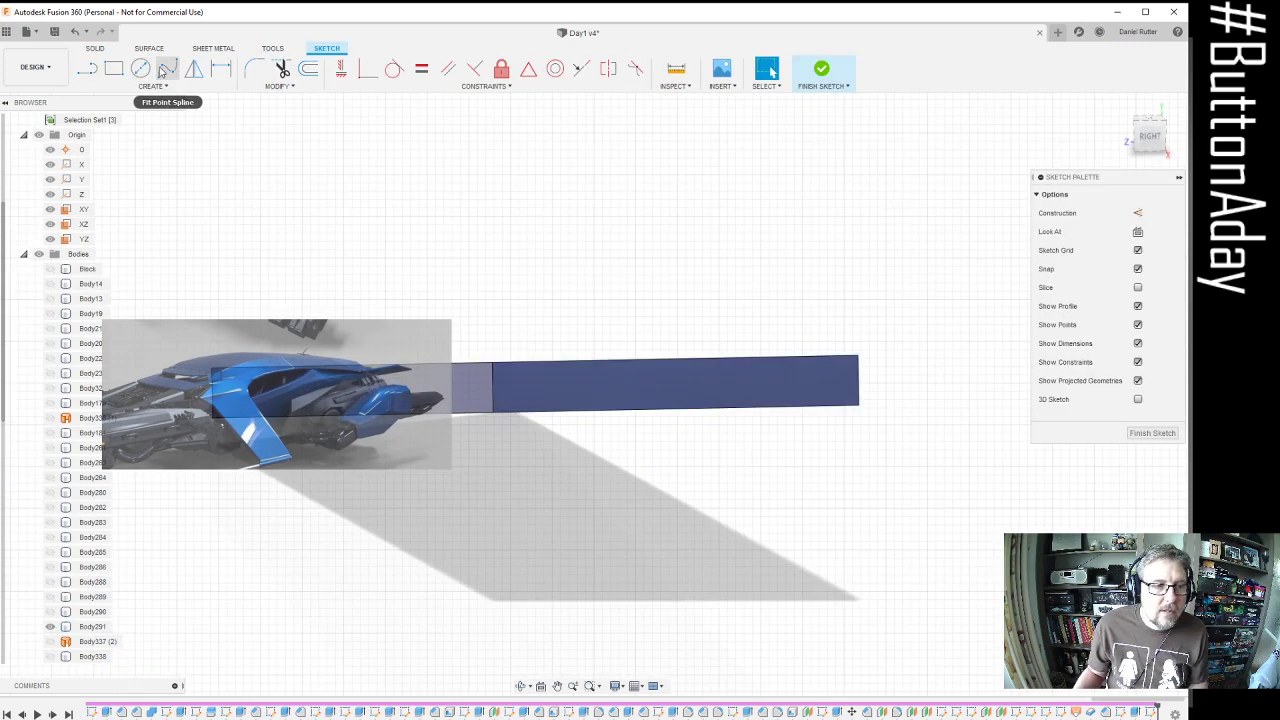
click(141, 68)
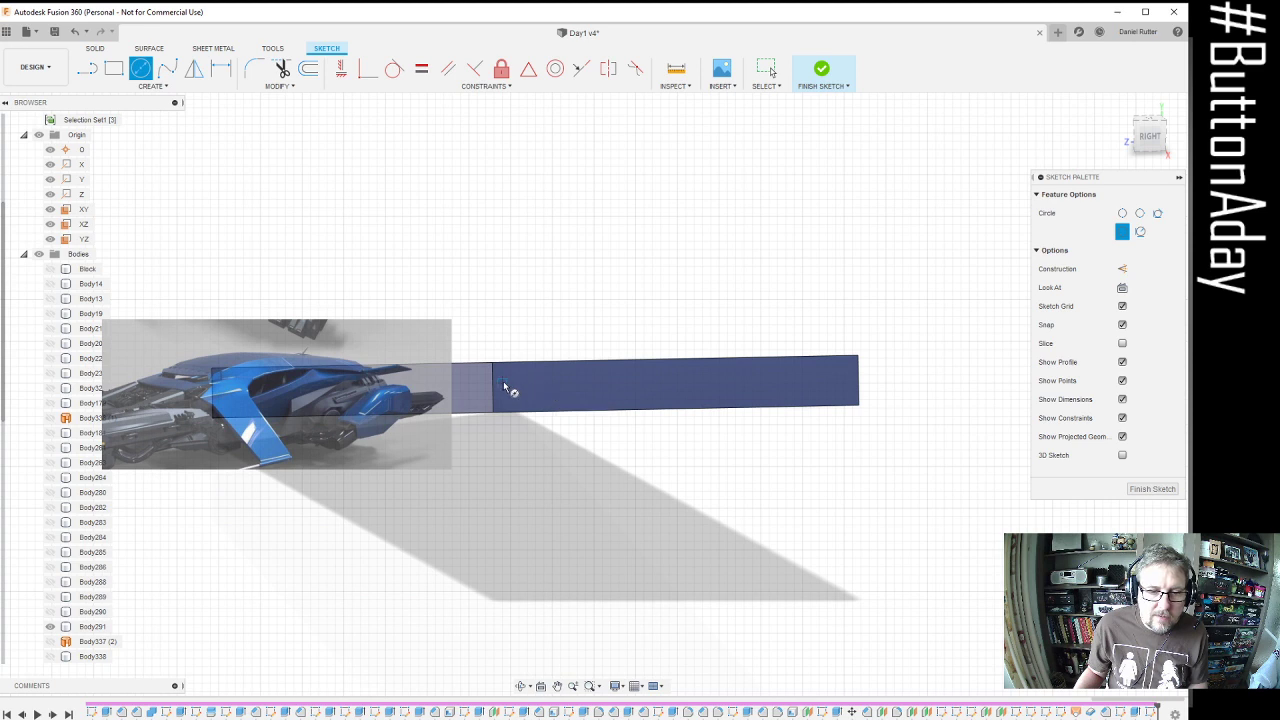
click(152, 86)
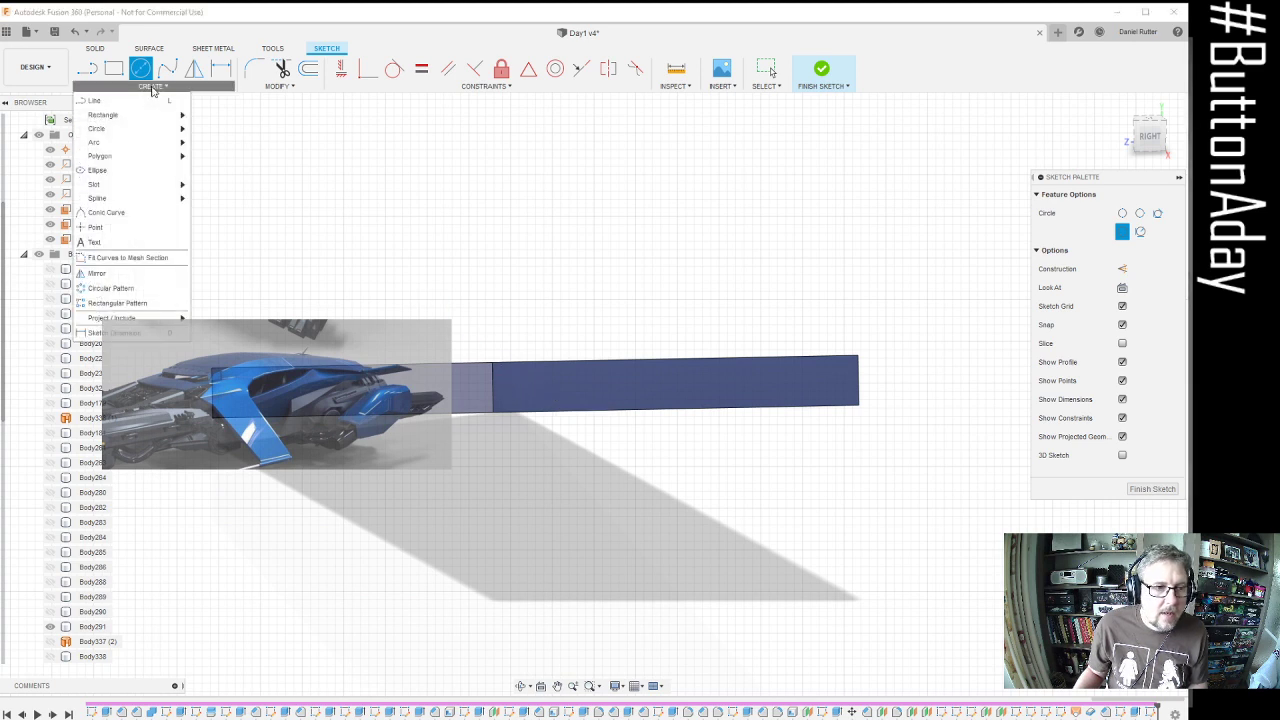
mouse_move(152, 129)
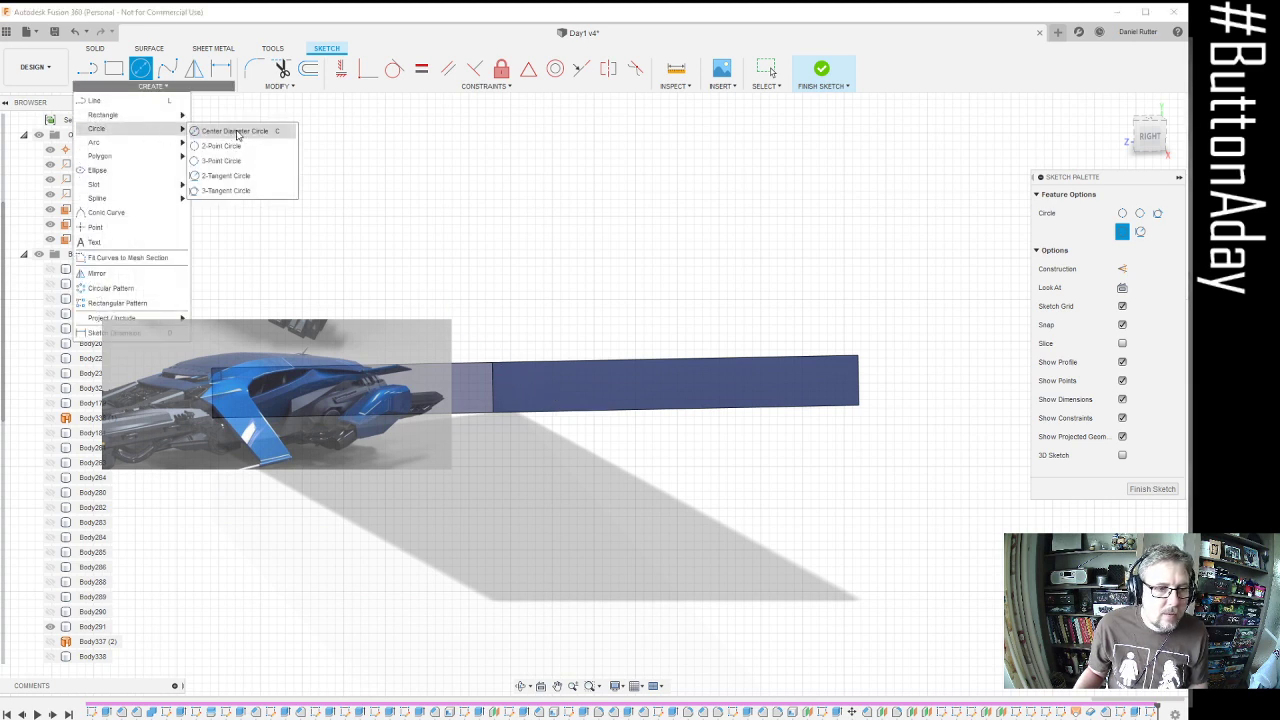
click(230, 191)
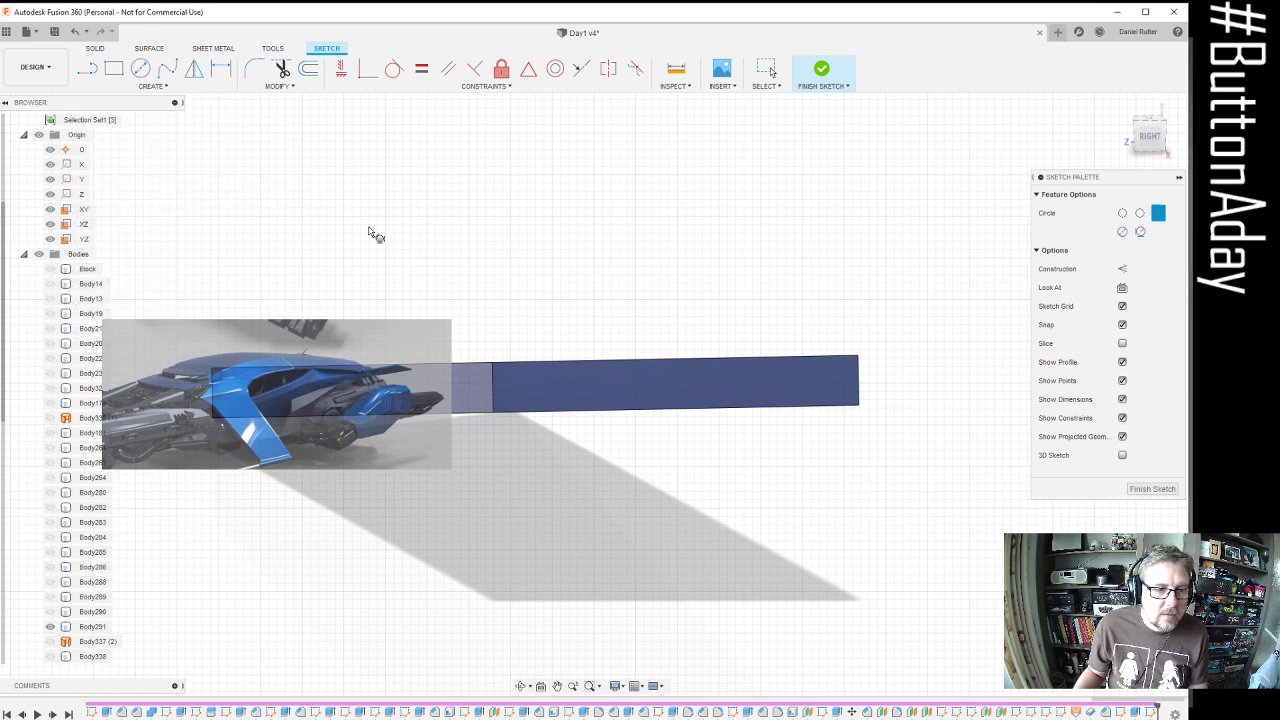
click(543, 358)
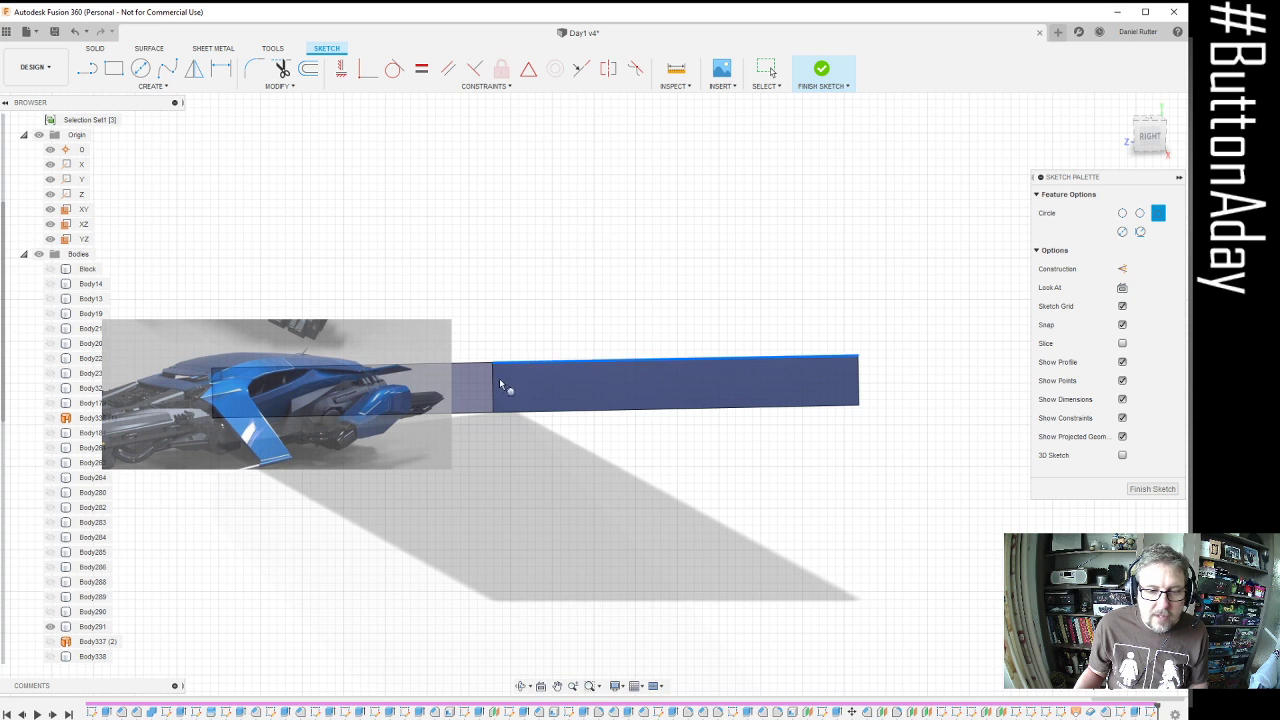
click(494, 386)
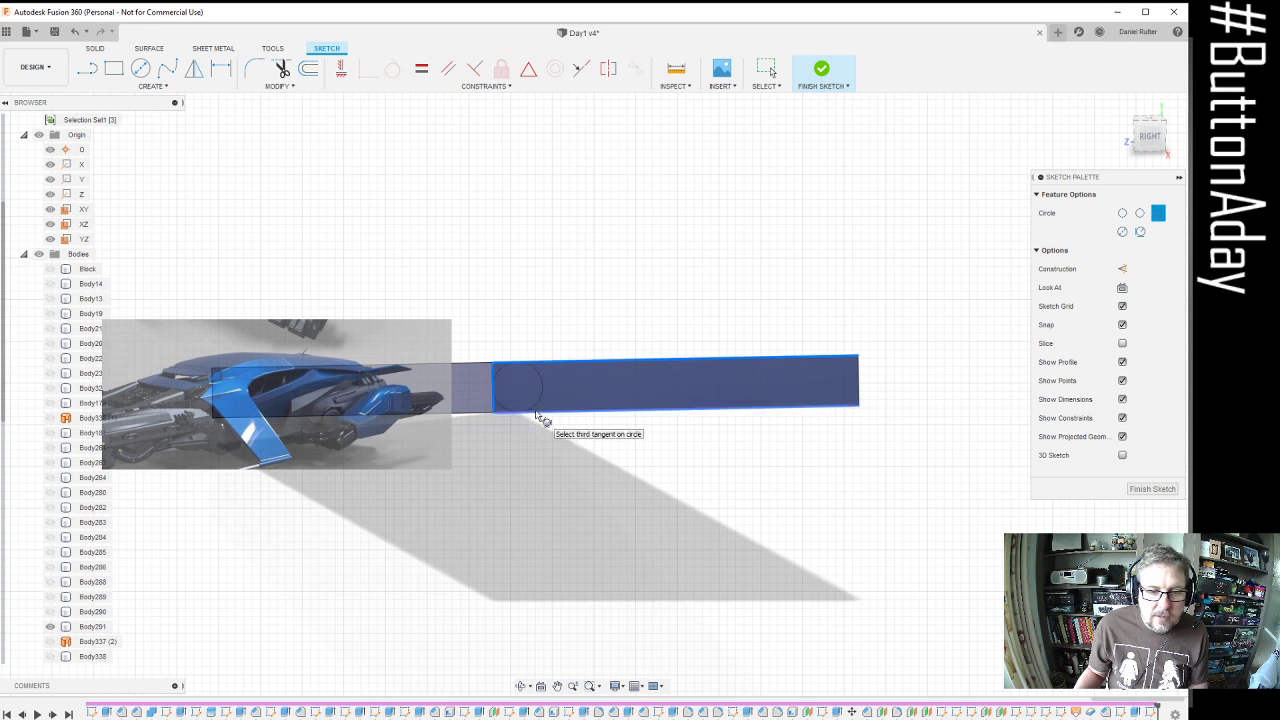
click(536, 411)
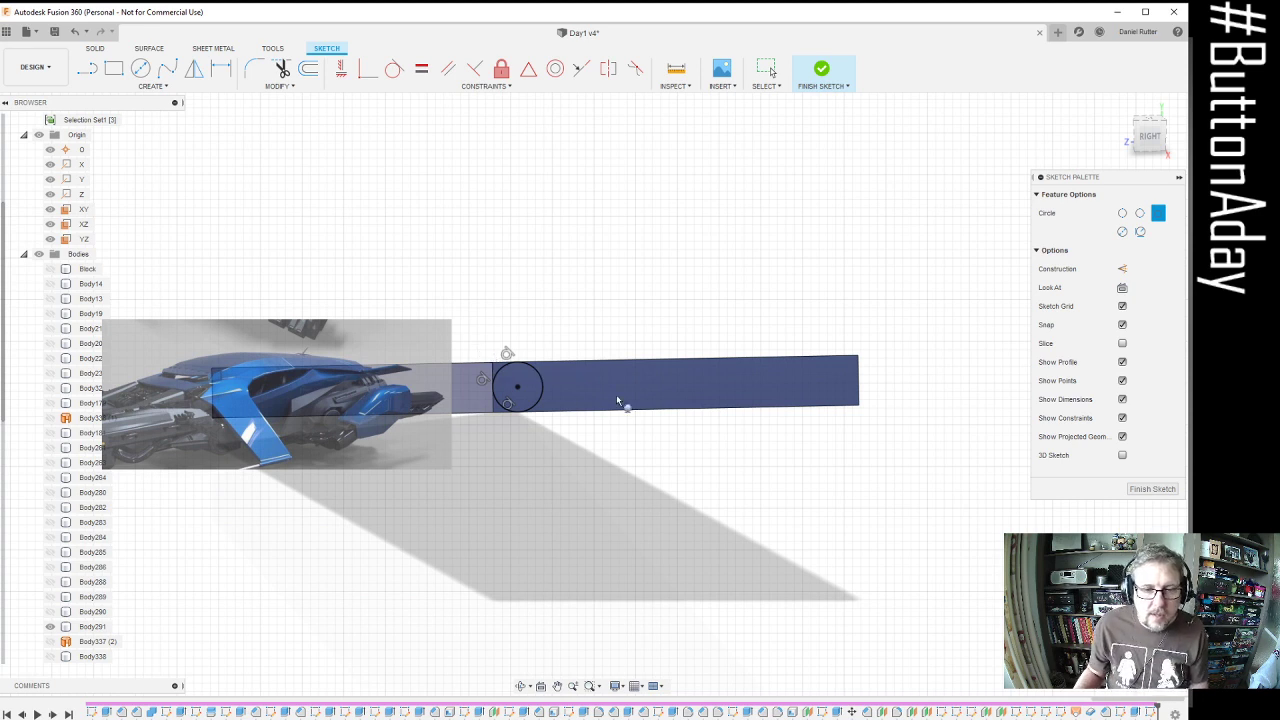
Draw two lines from the upper and lower parts of the circle, converging at the midpoint of the face's far end edge
click(88, 68)
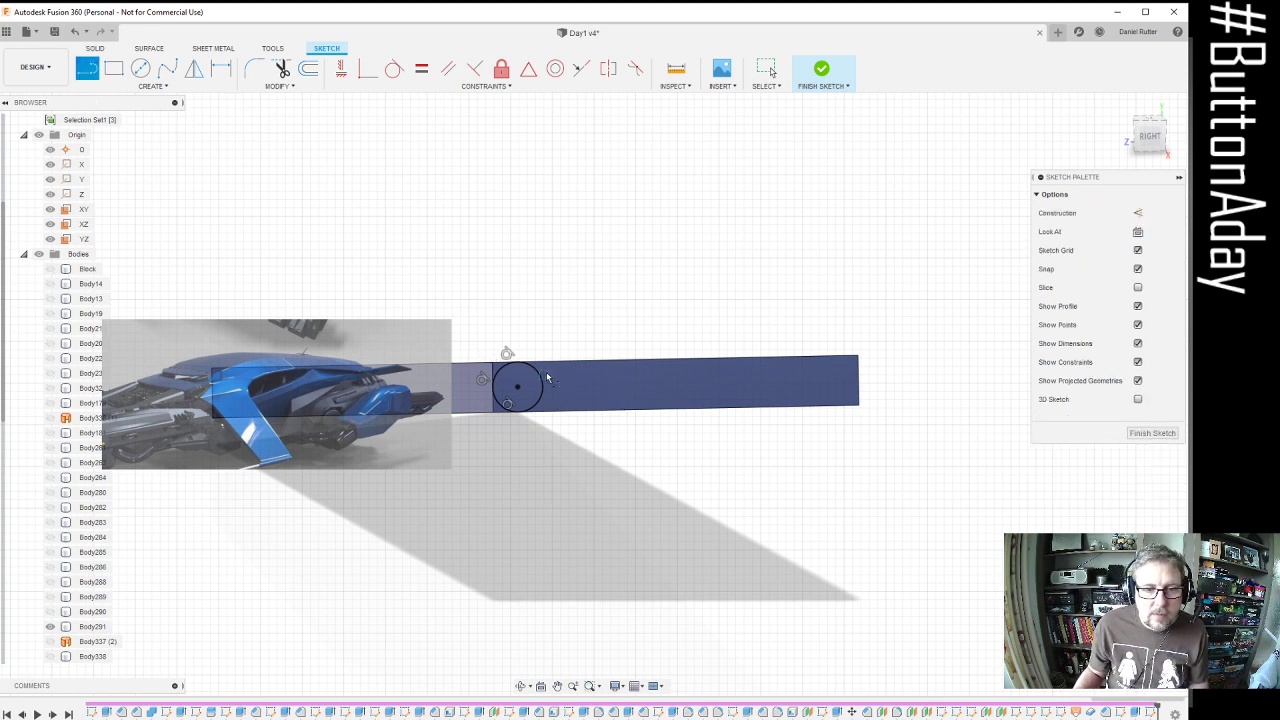
click(530, 370)
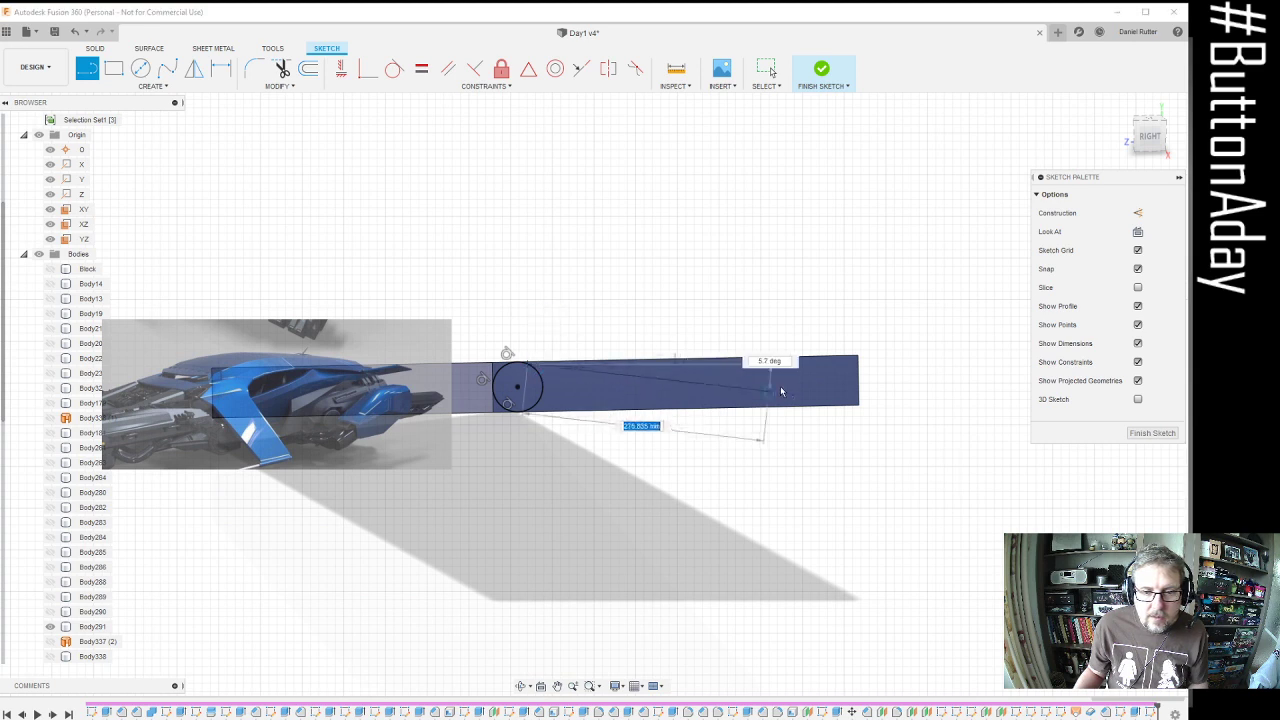
double_click(858, 377)
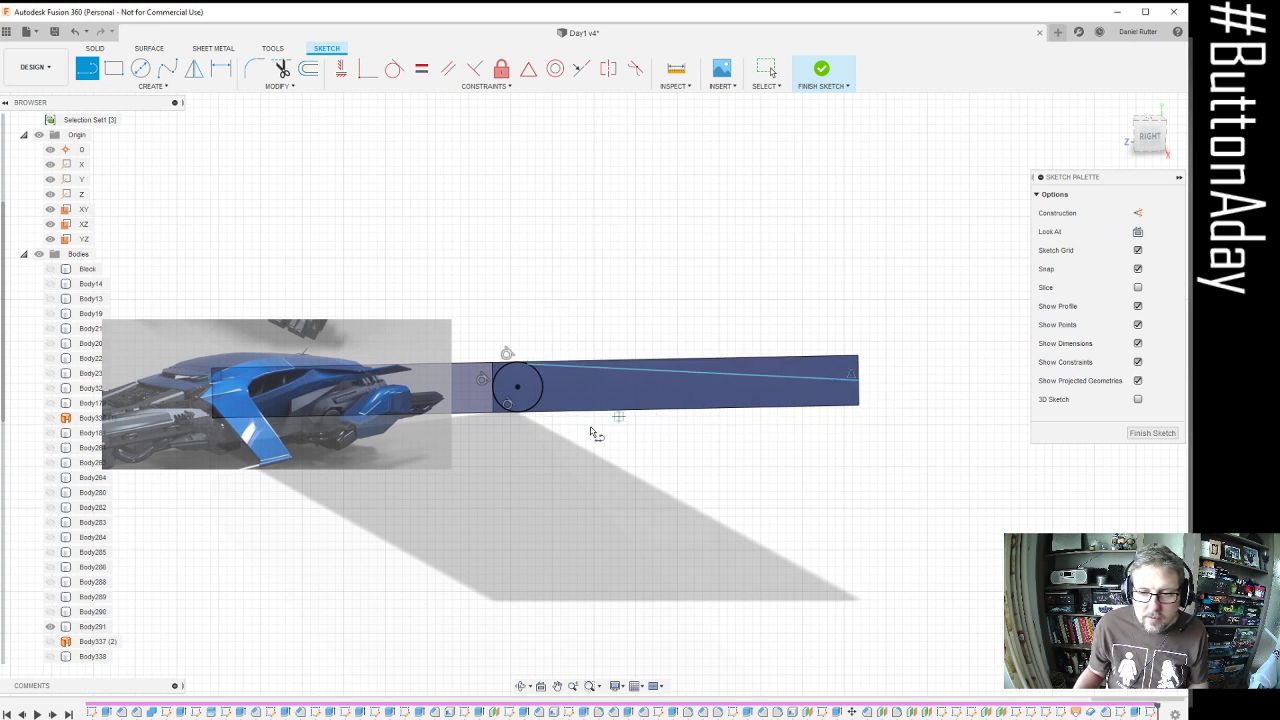
click(858, 405)
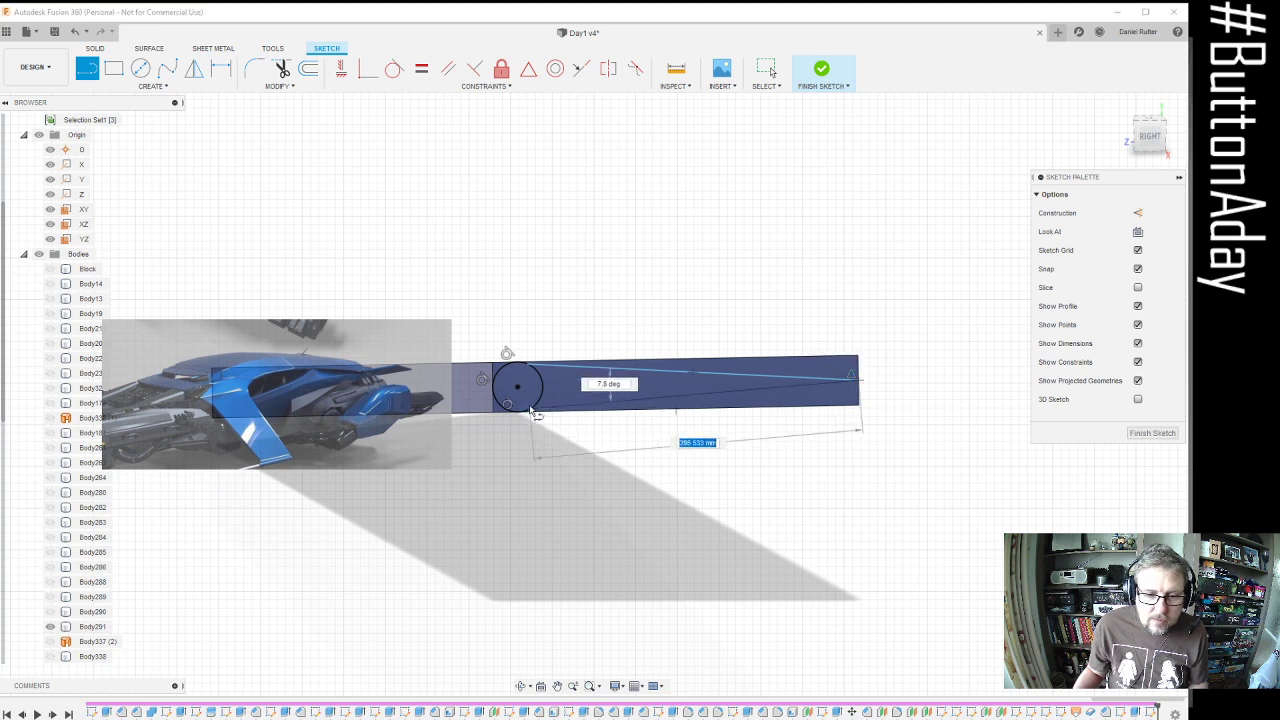
double_click(531, 410)
key(Escape)
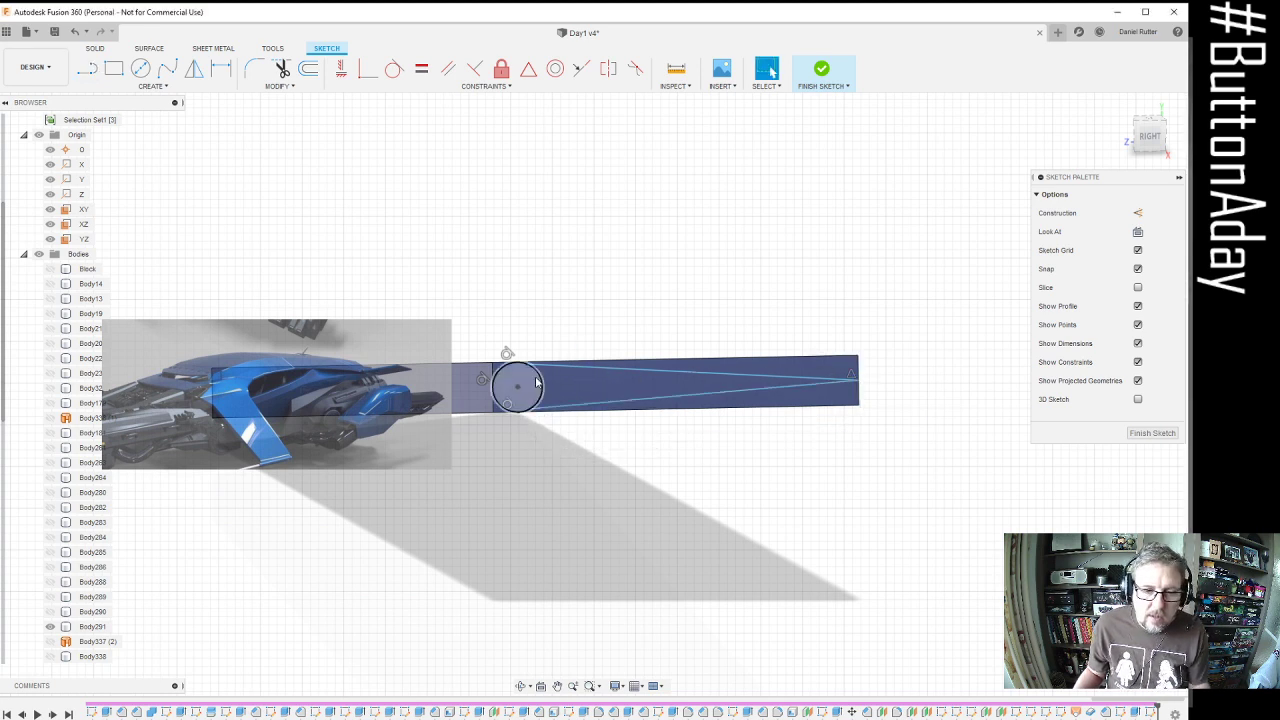
Apply a Tangent constraint between the upper converging line and the circle
scroll(536, 381, up, 2)
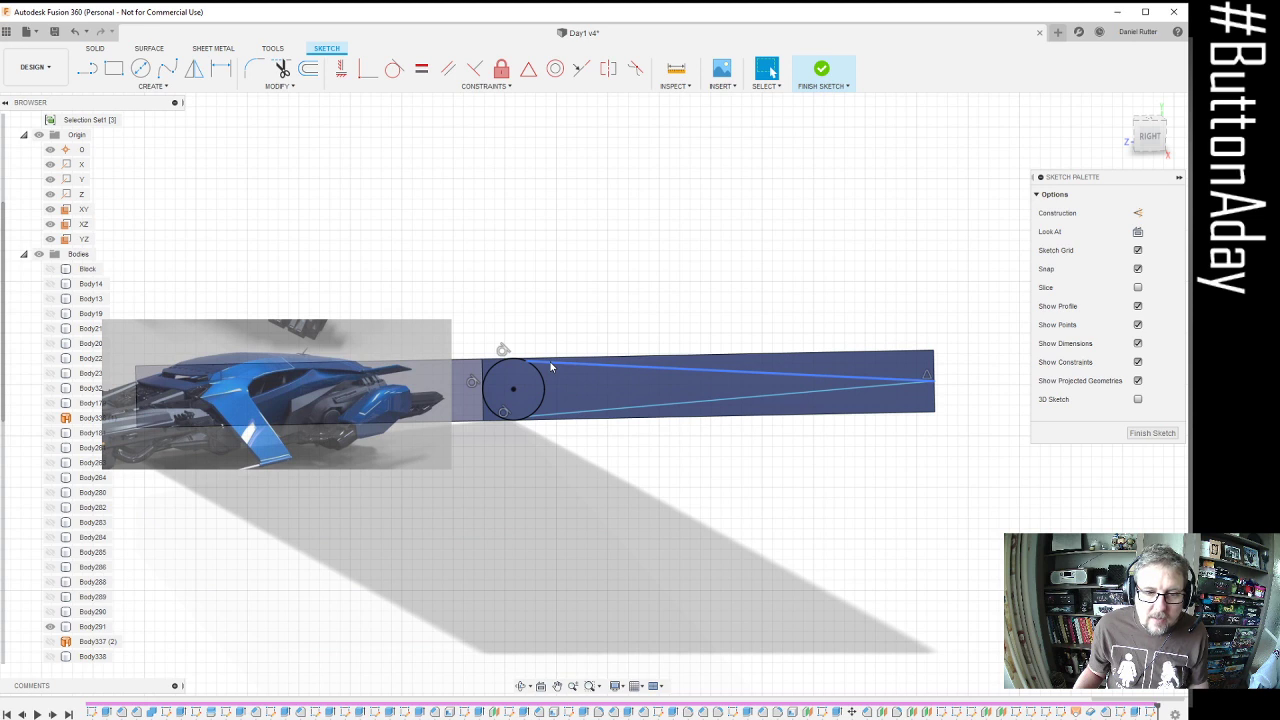
click(550, 367)
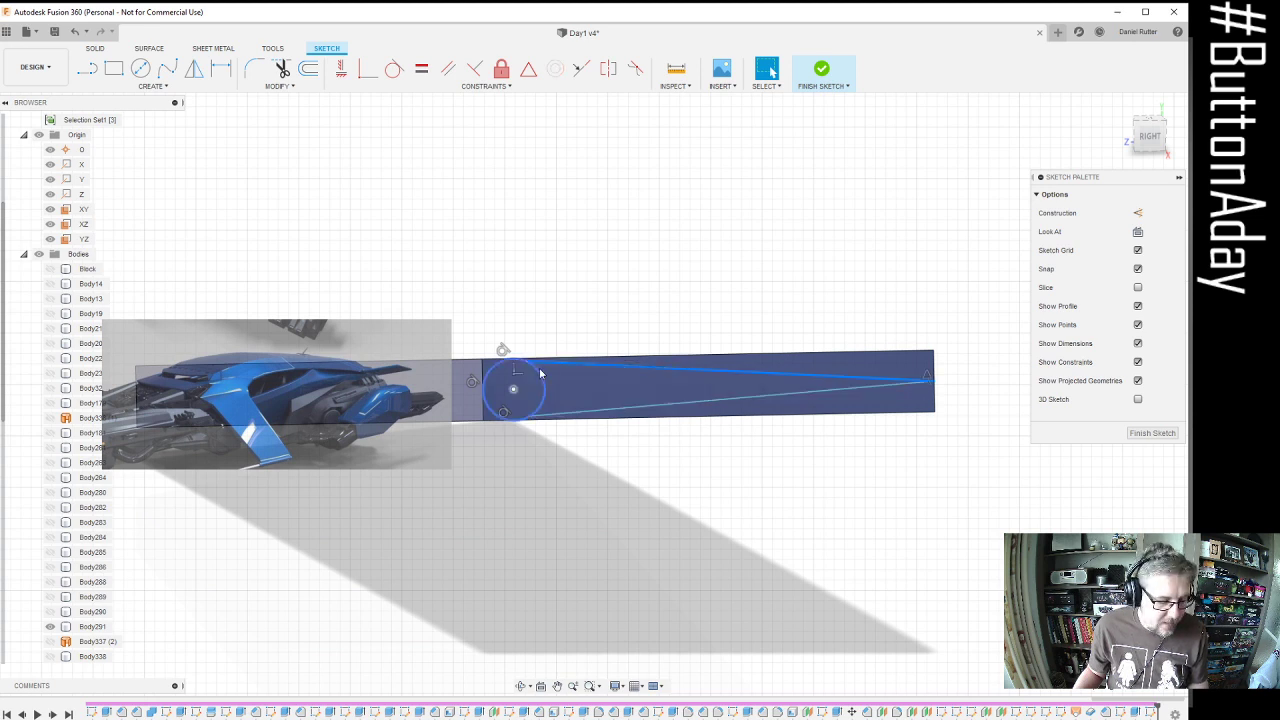
shift+click(535, 368)
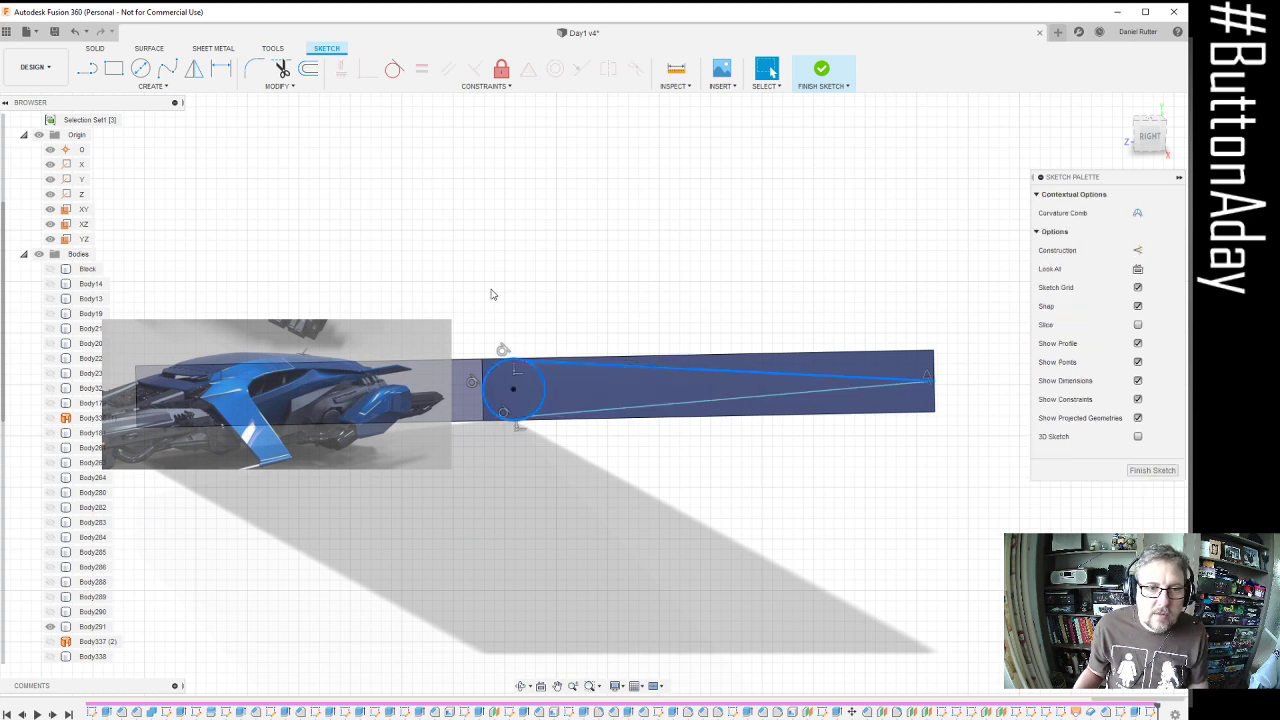
click(395, 70)
scroll(527, 370, up, 10)
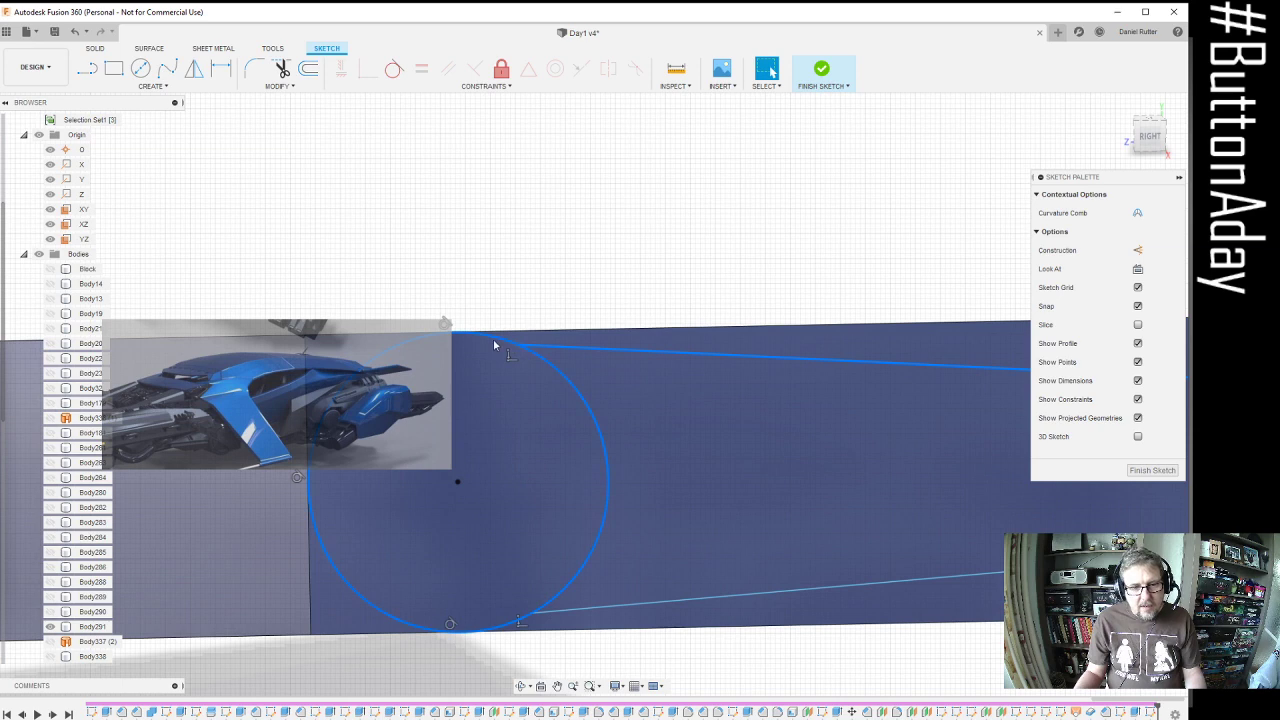
click(395, 70)
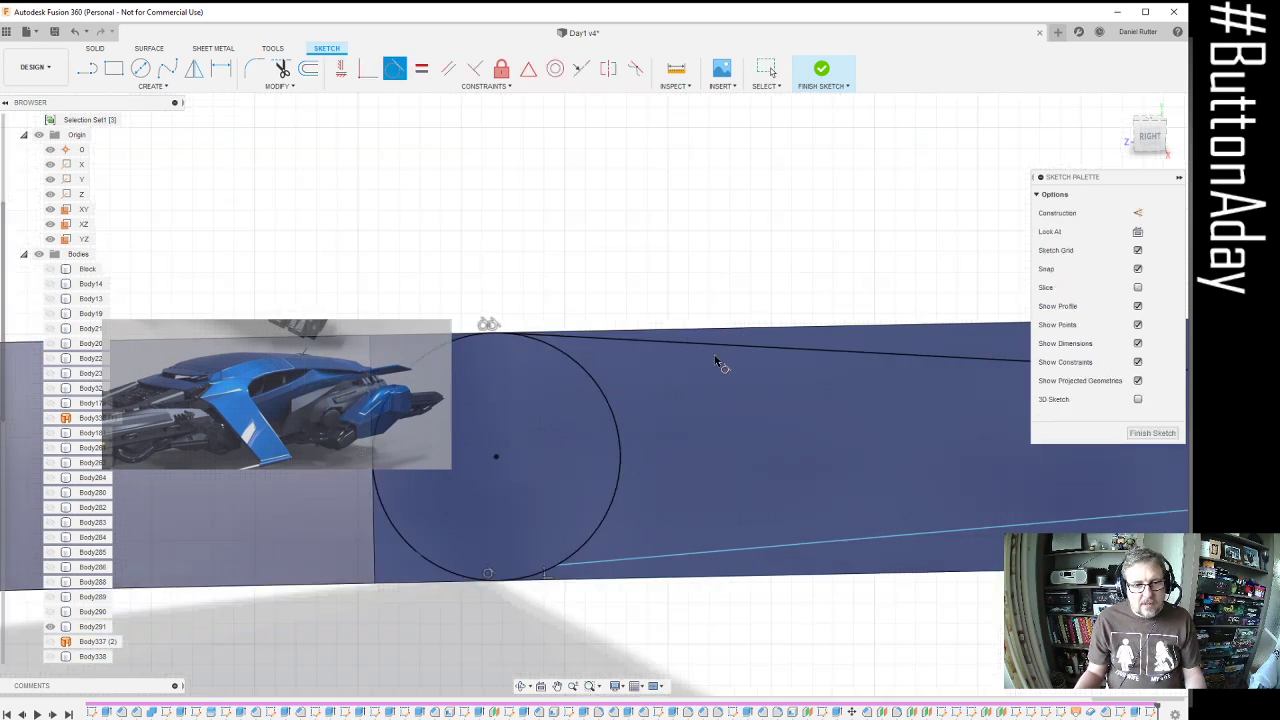
Make the lower converging line tangent to the circle as well
scroll(595, 332, up, 5)
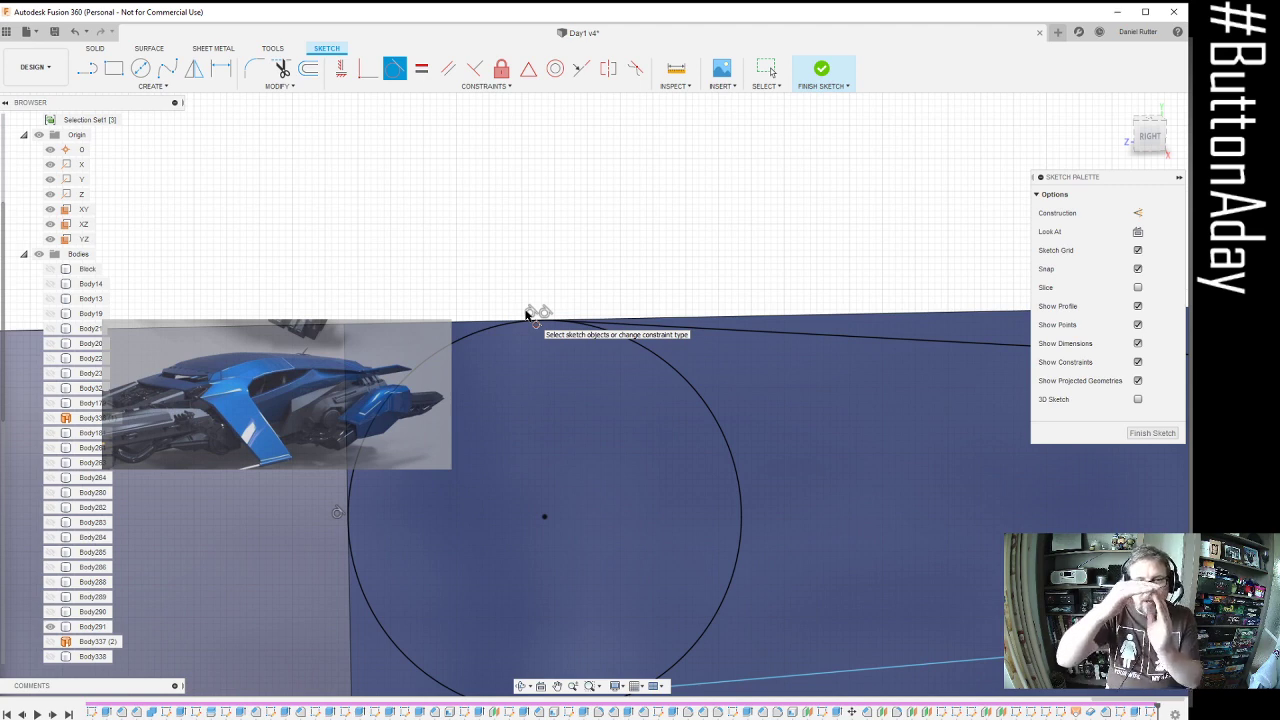
scroll(601, 335, down, 3)
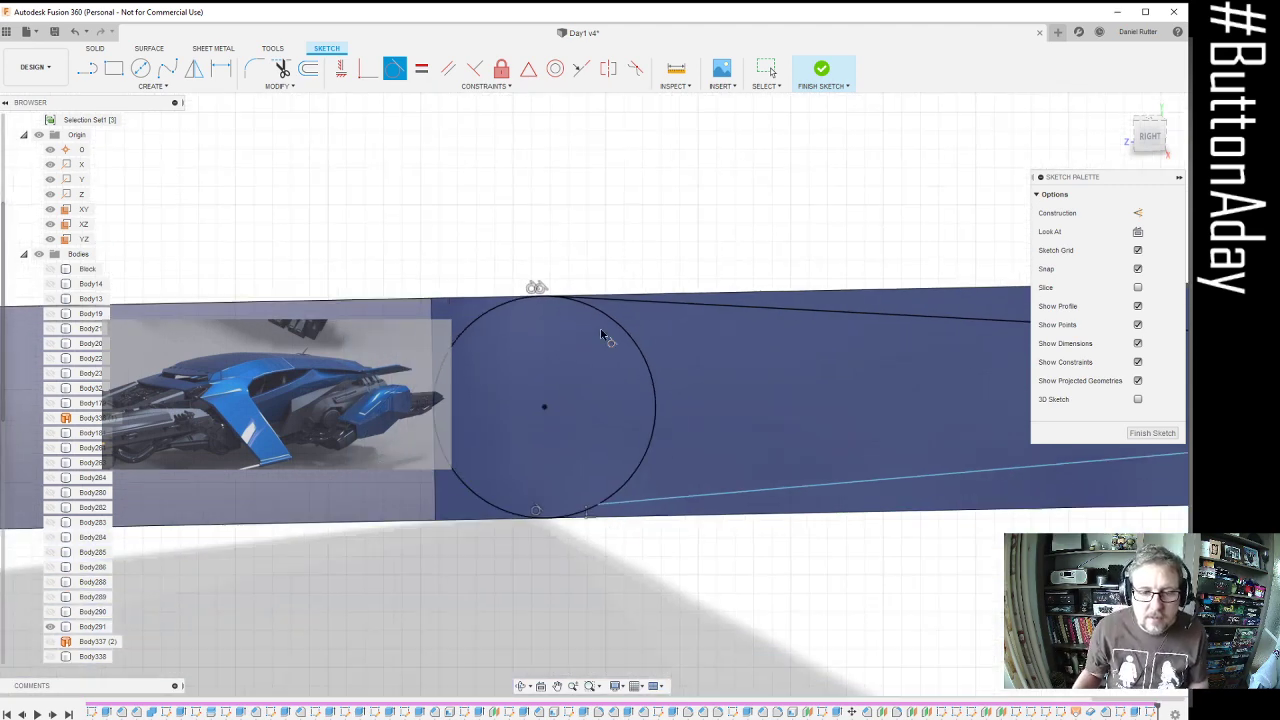
click(665, 502)
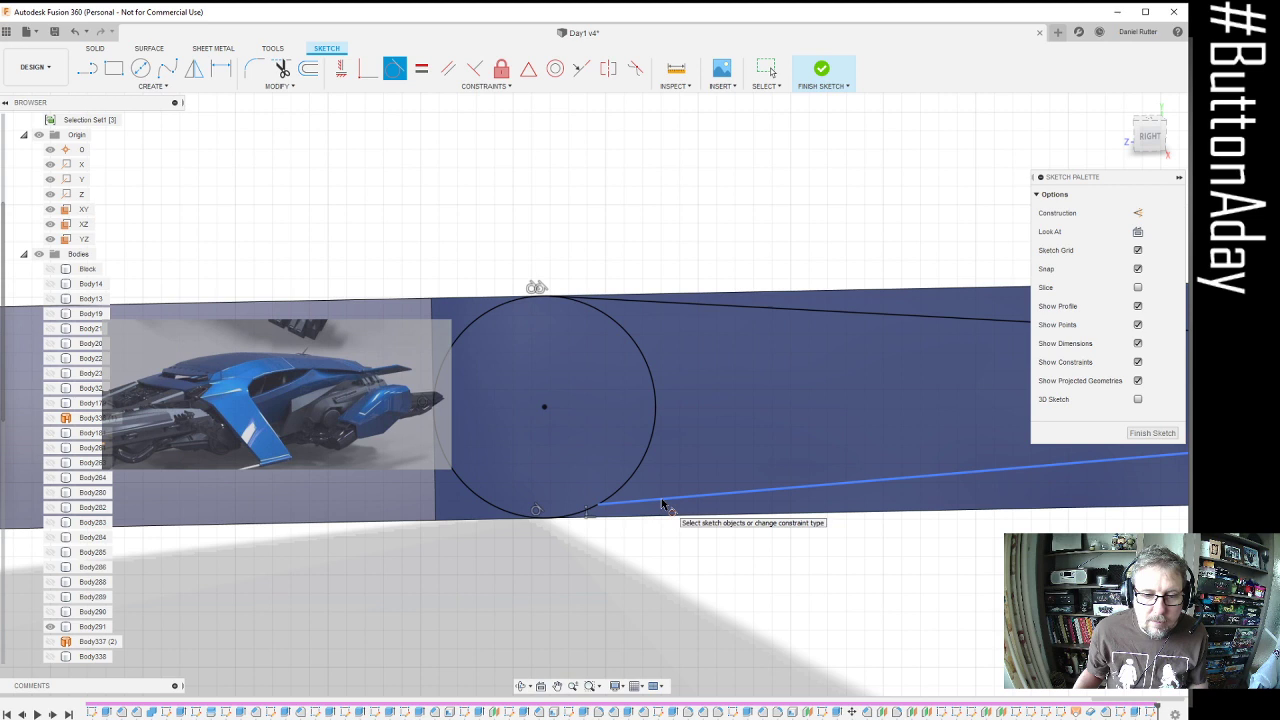
click(586, 517)
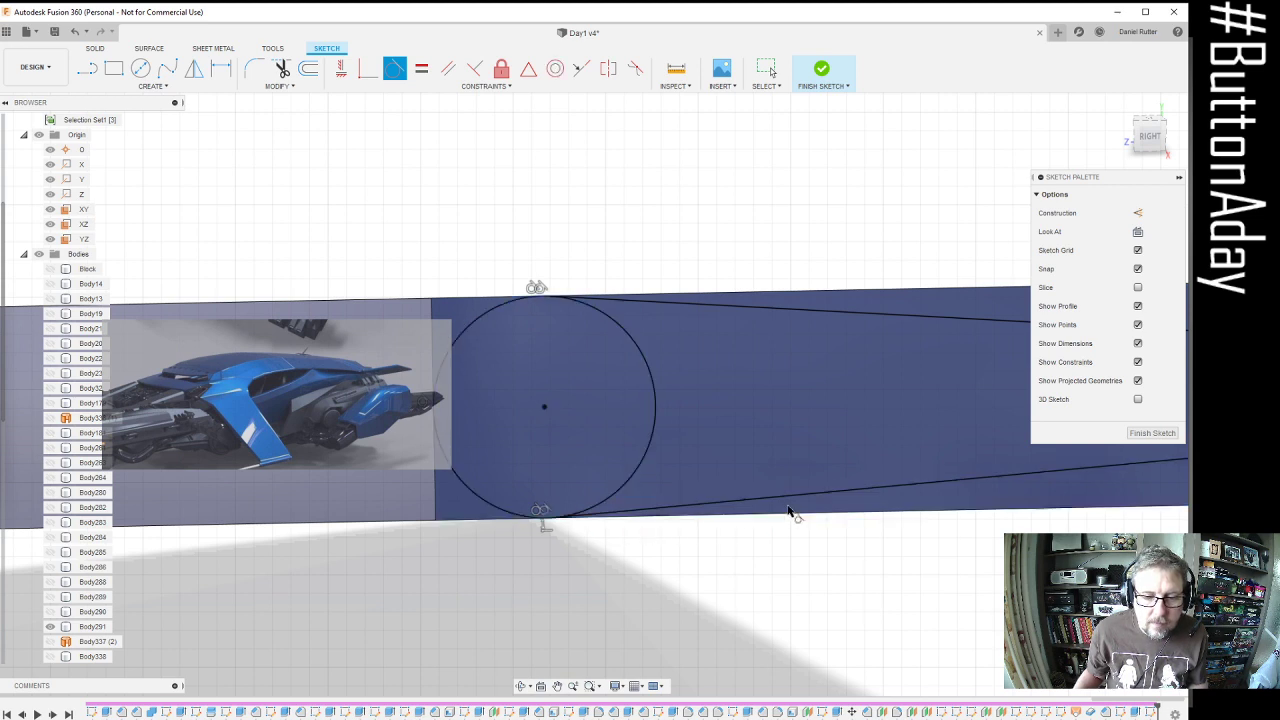
key(Escape)
Trim away the circle's inner arc between the two tangent lines to leave a teardrop profile, and finish the sketch
scroll(600, 300, down, 2)
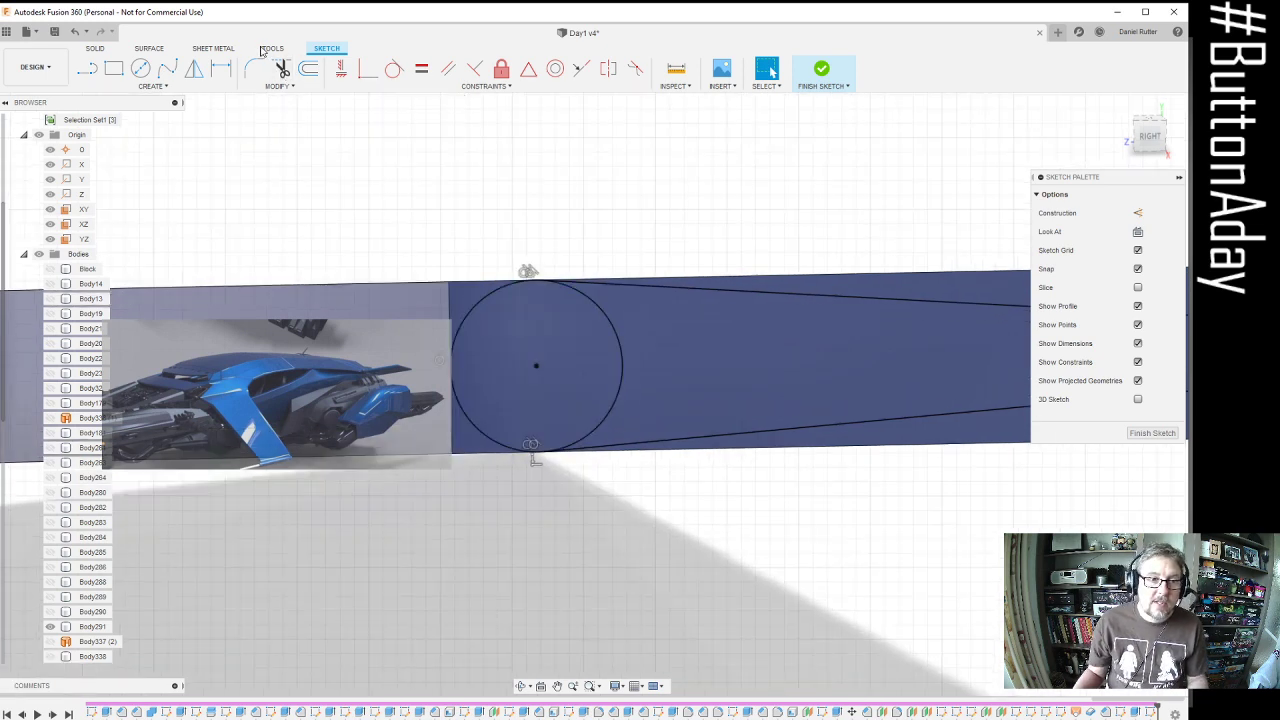
click(282, 70)
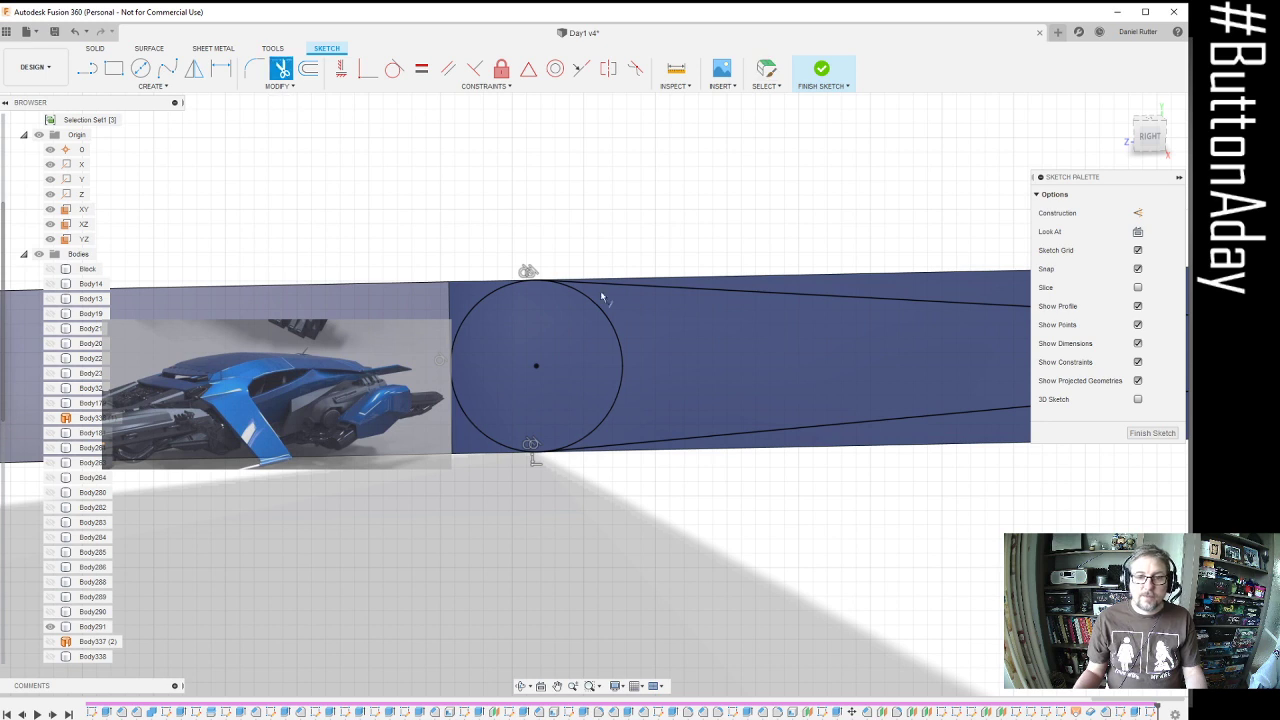
click(610, 321)
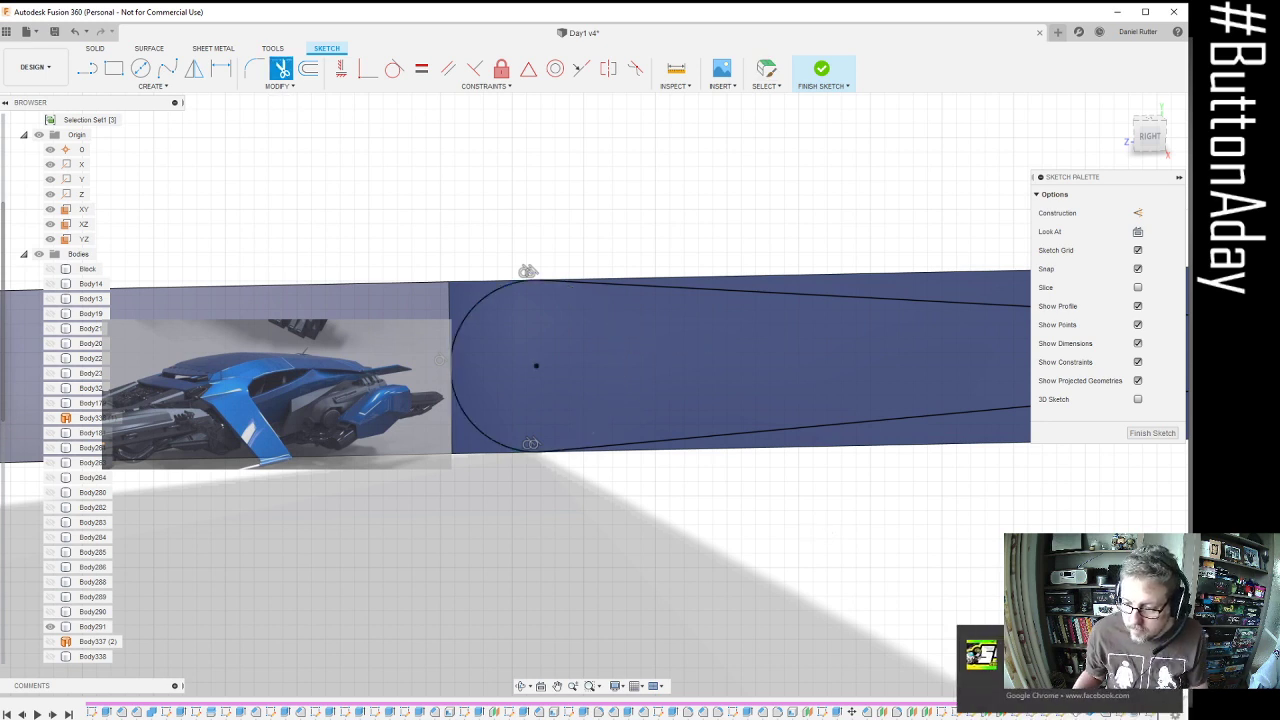
scroll(765, 430, down, 5)
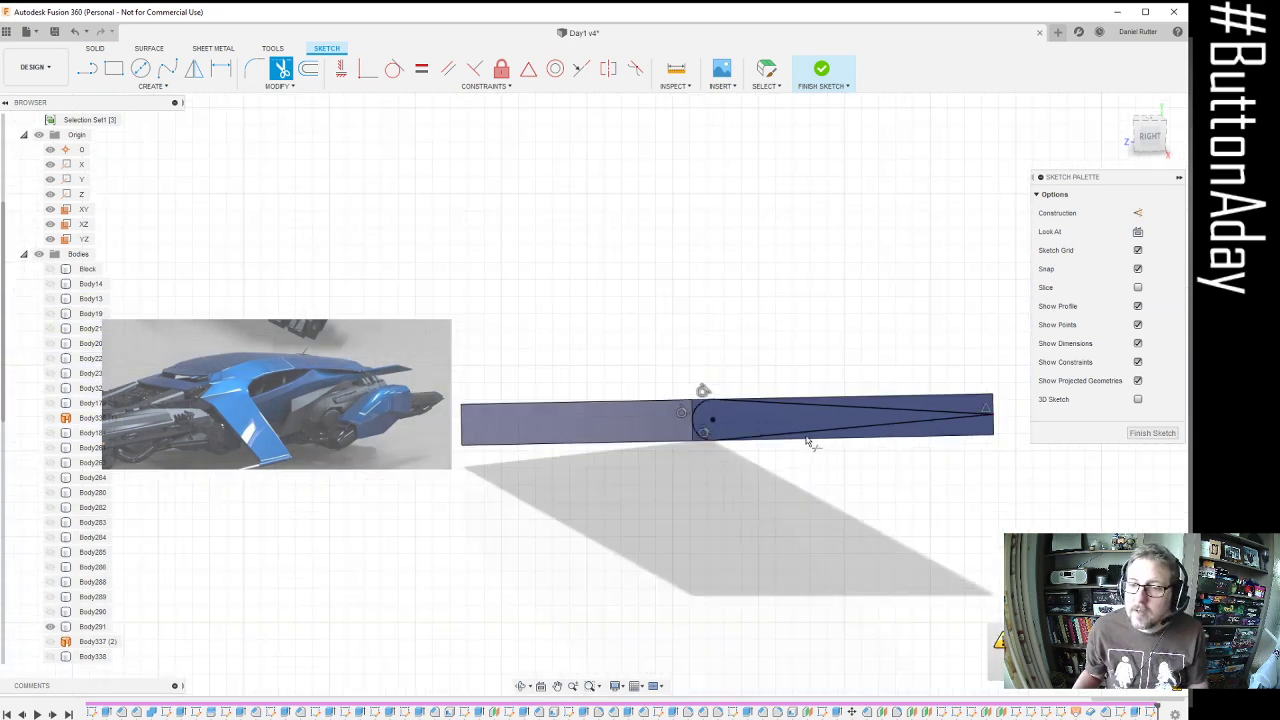
click(1153, 433)
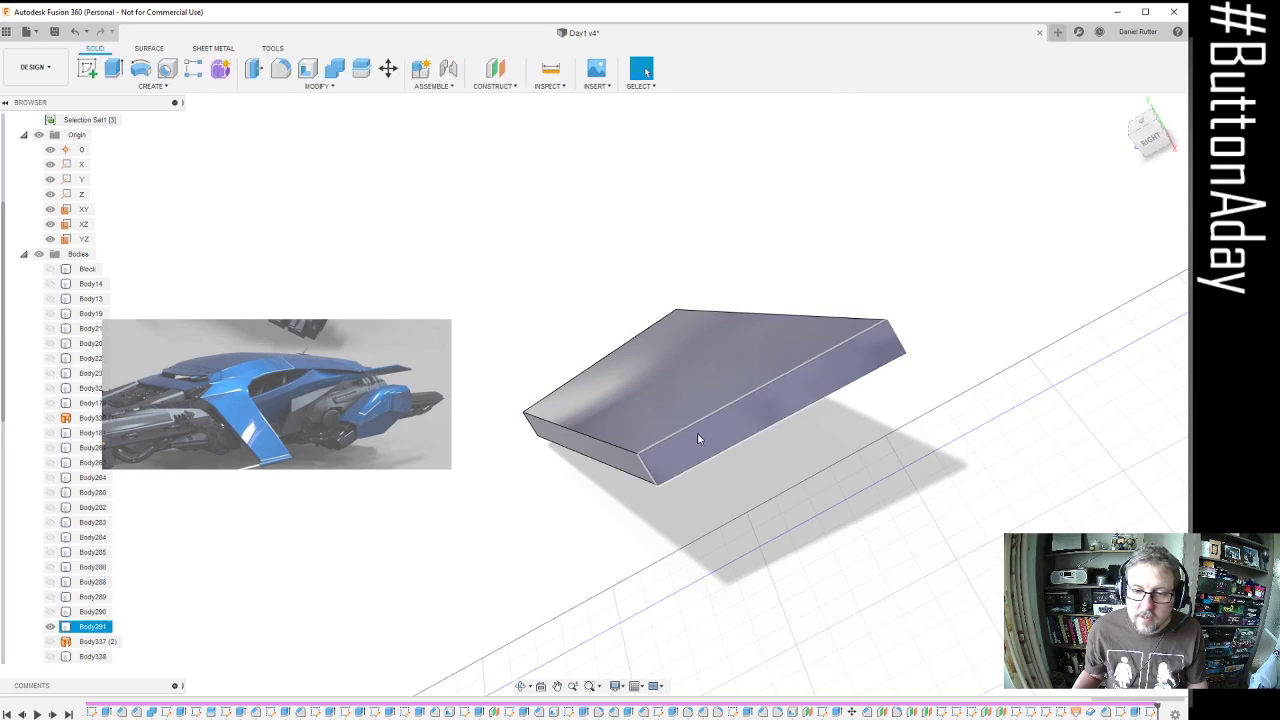
Start a sketch on the opposite side face of Body291 and draw a 3-Tangent Circle against its two long edges and its right end edge
shift+middle_drag(759, 434, 876, 458)
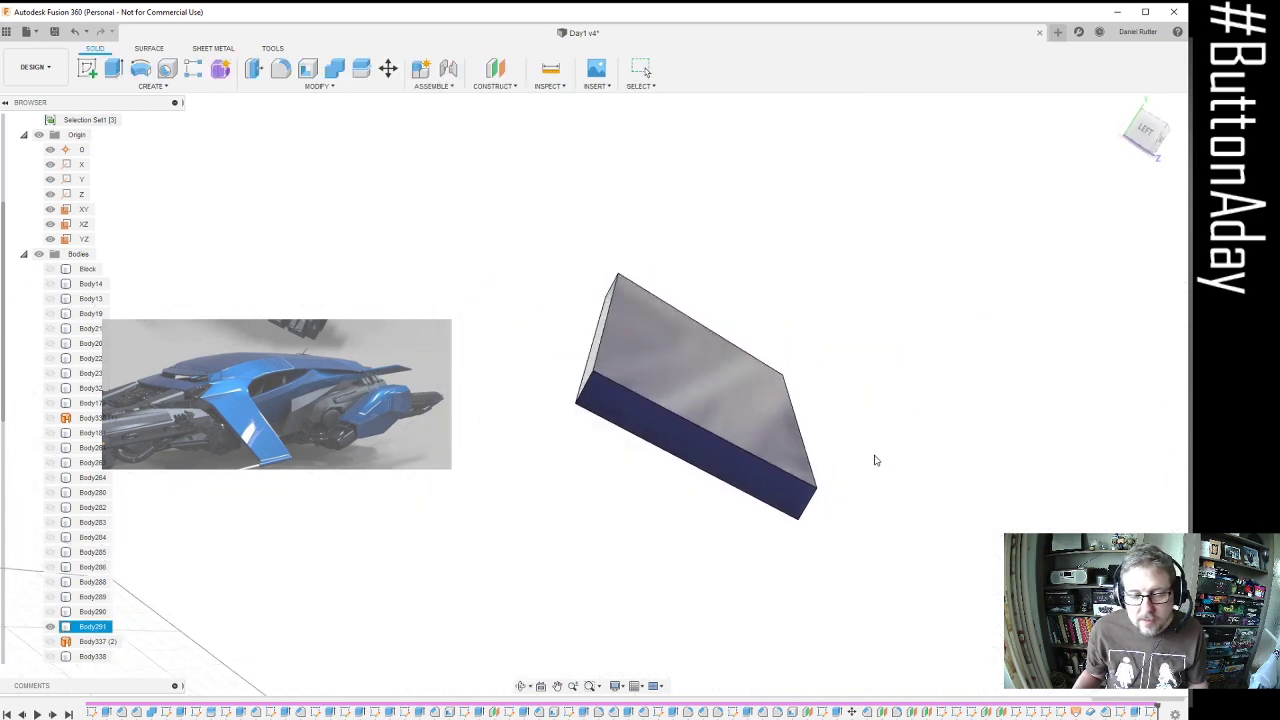
scroll(743, 482, up, 5)
click(697, 453)
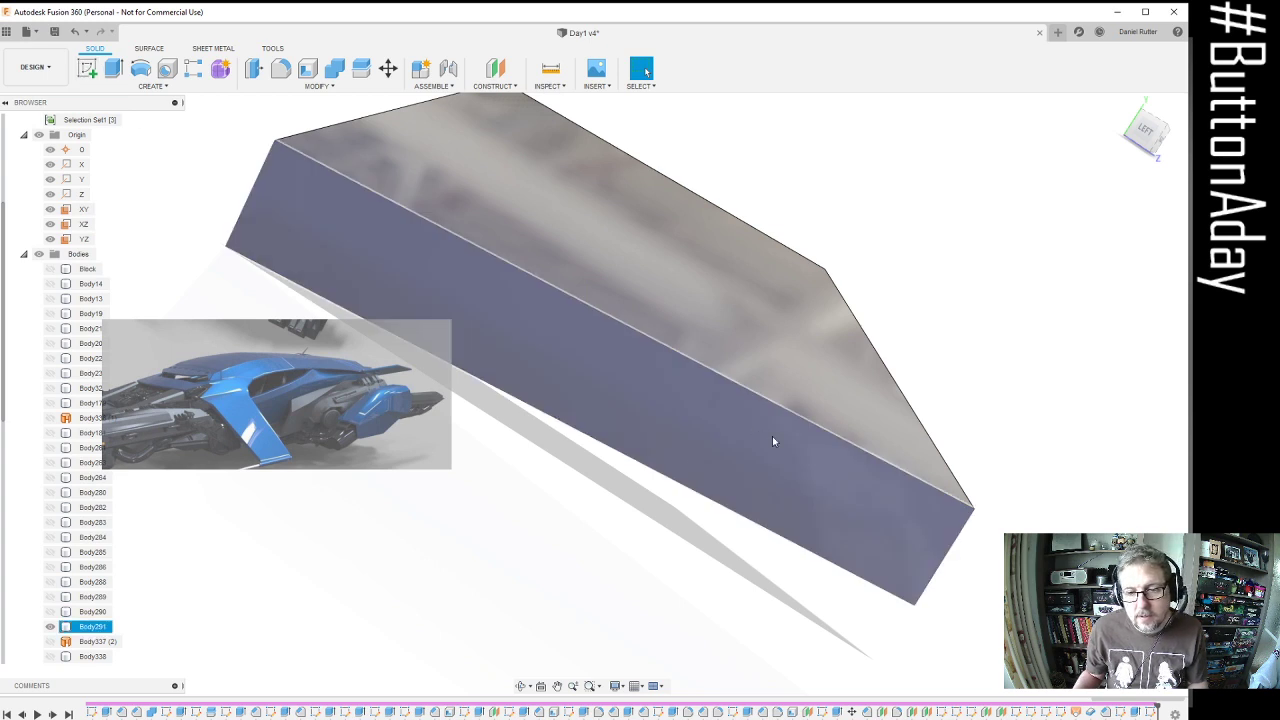
click(772, 436)
click(85, 66)
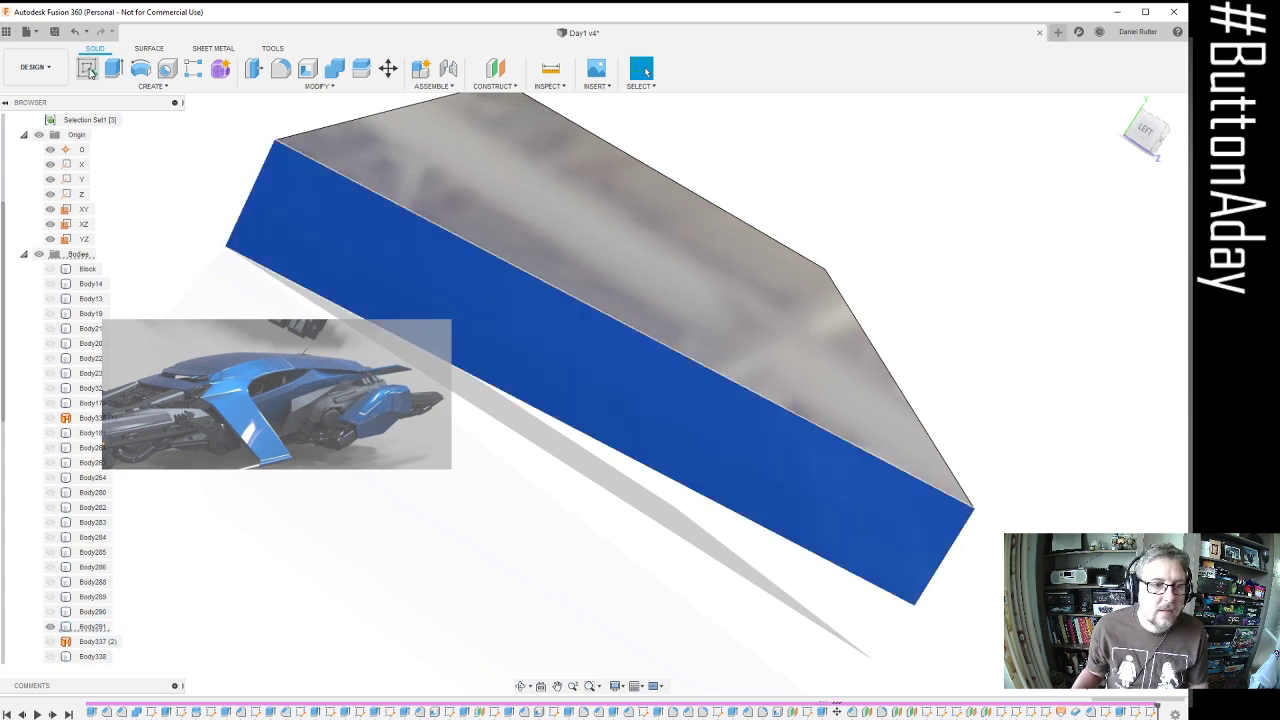
click(151, 87)
mouse_move(168, 130)
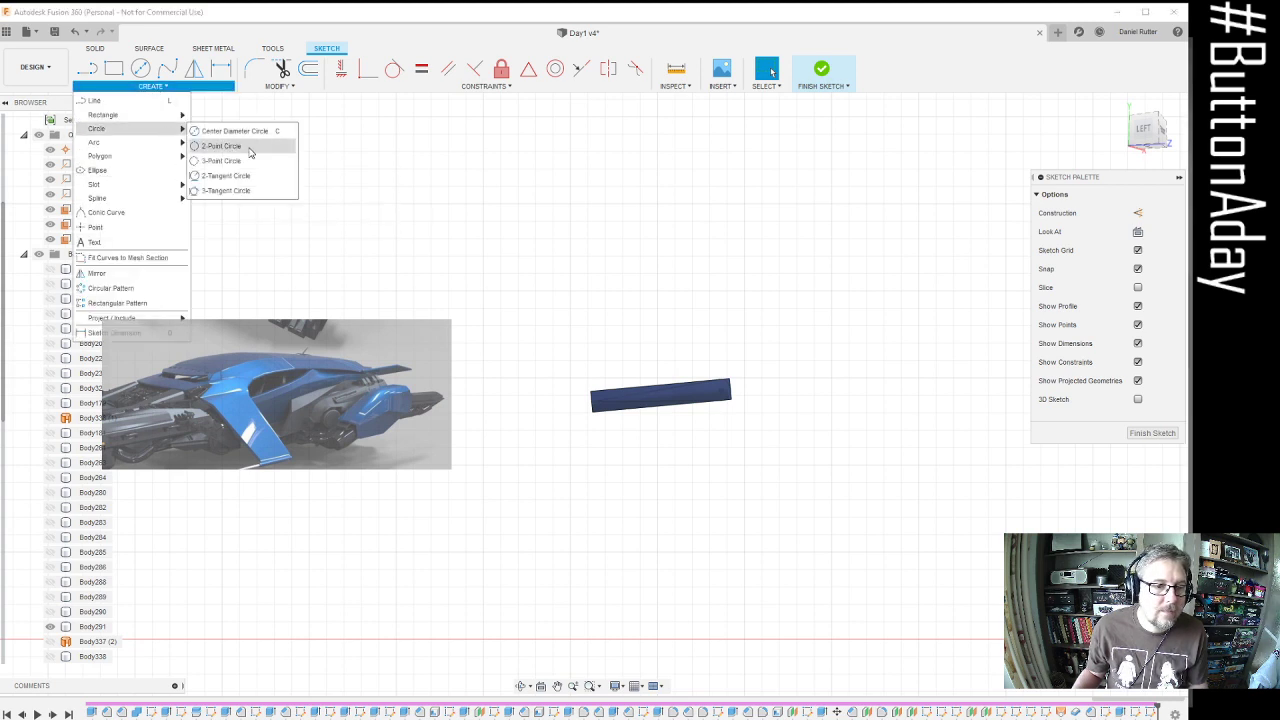
click(220, 191)
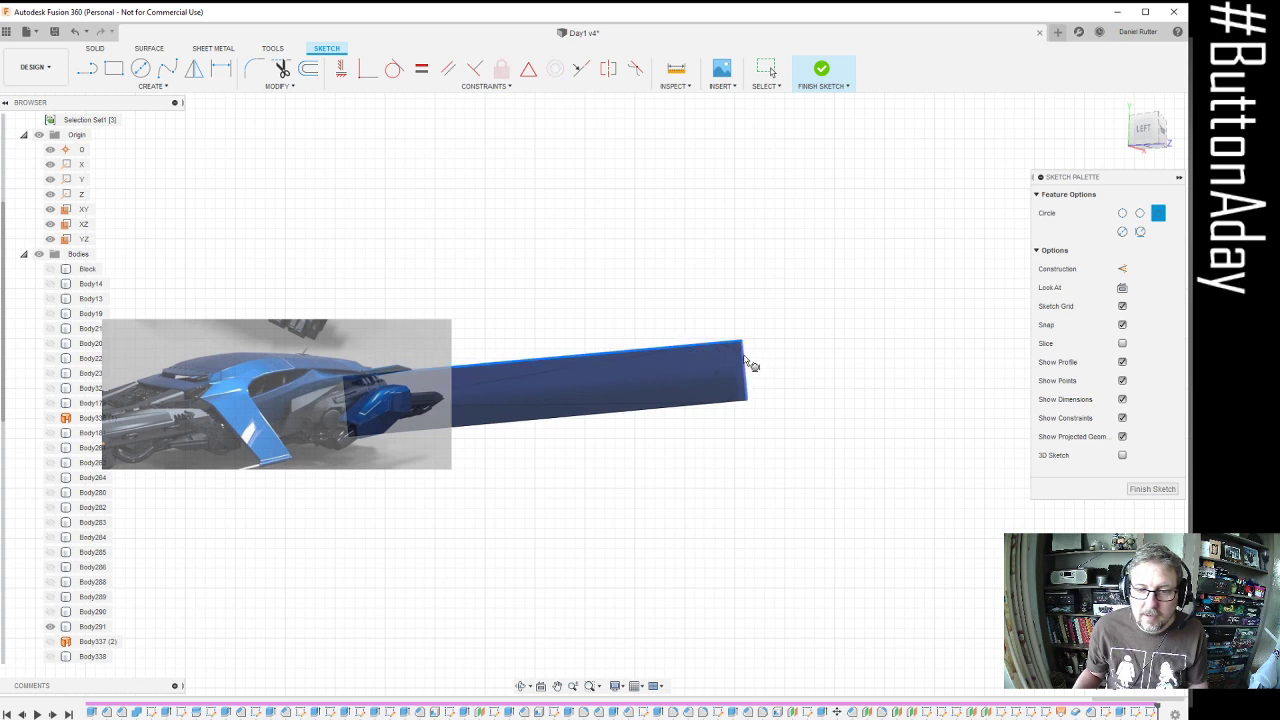
click(742, 352)
click(741, 405)
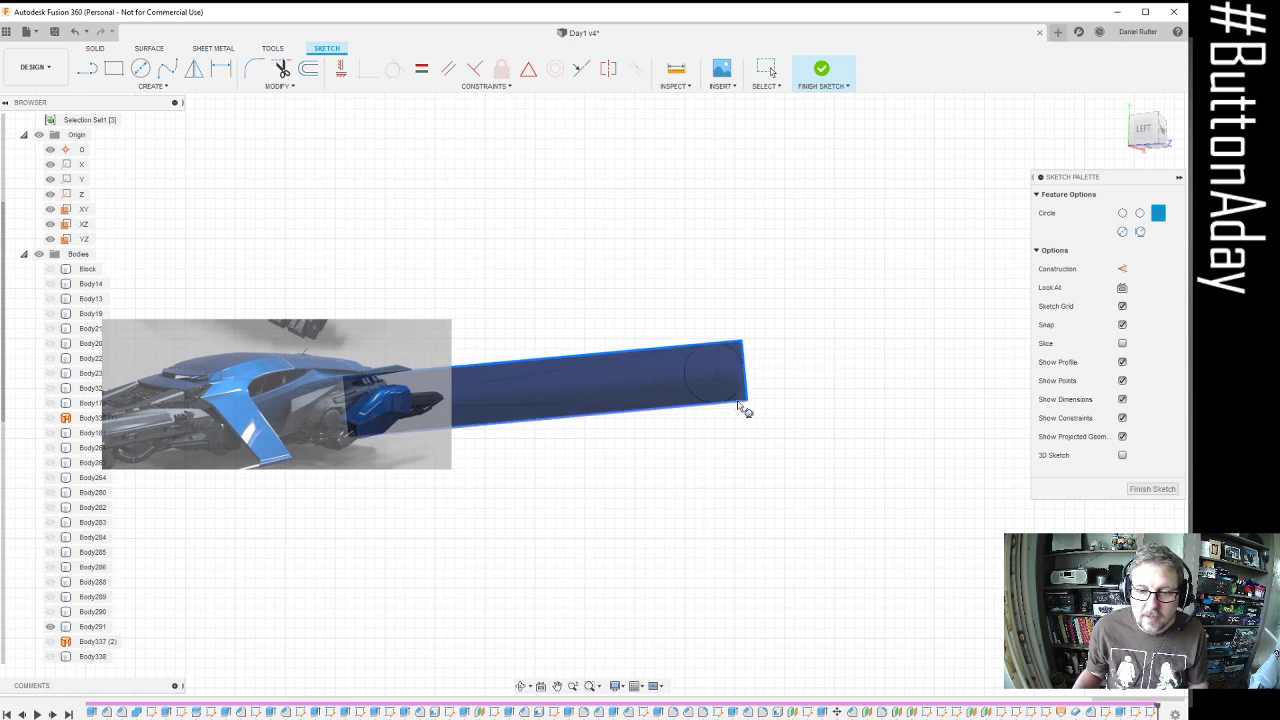
click(741, 405)
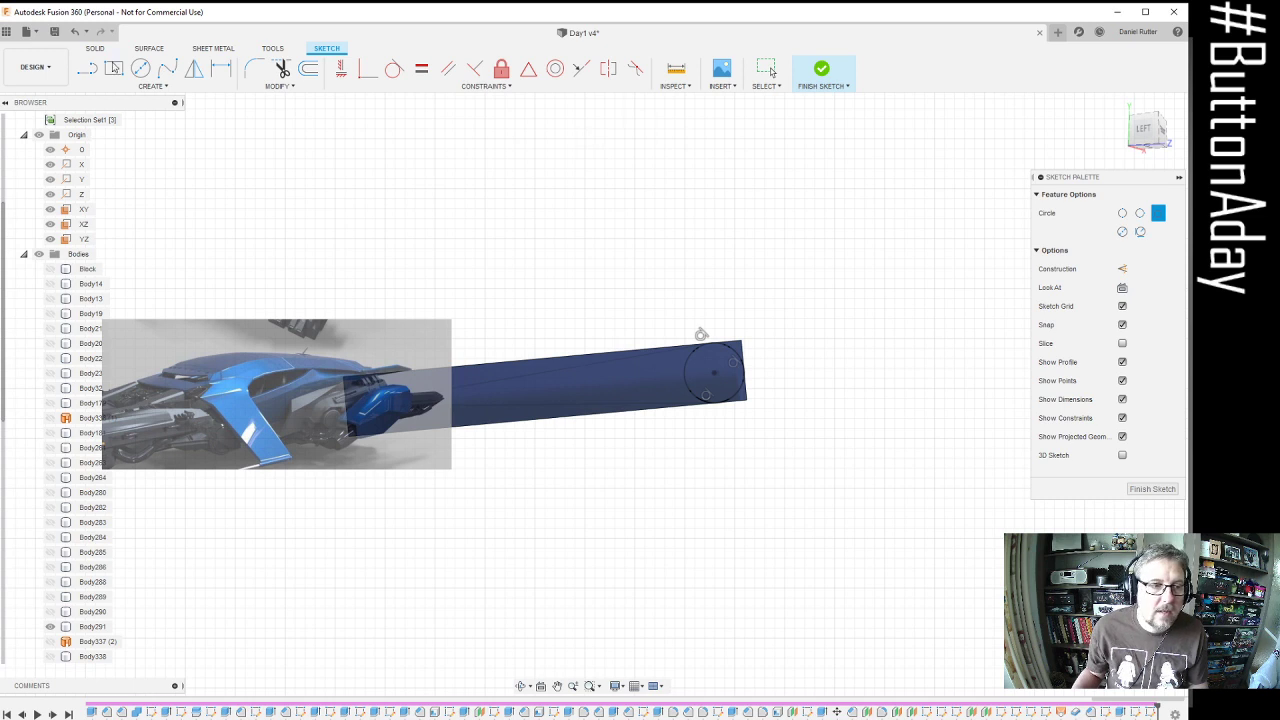
Draw a line from the upper part of the circle to the midpoint of the face's opposite end edge
click(87, 68)
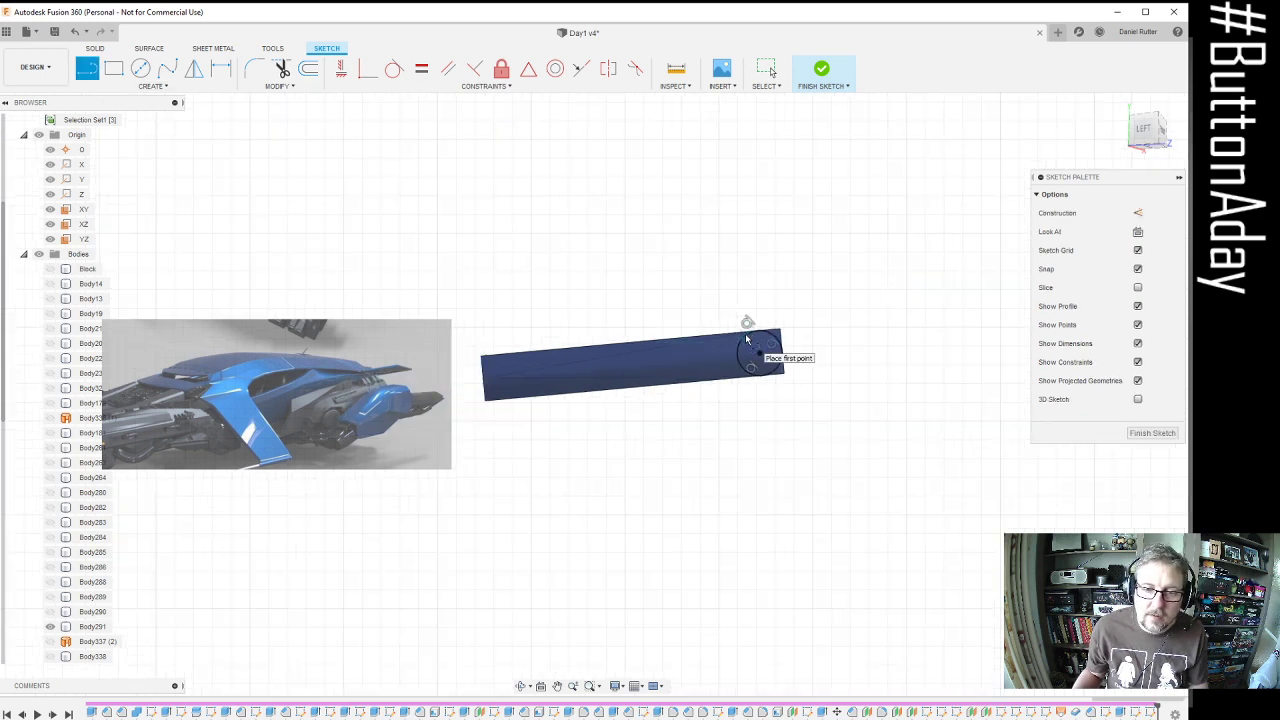
click(745, 333)
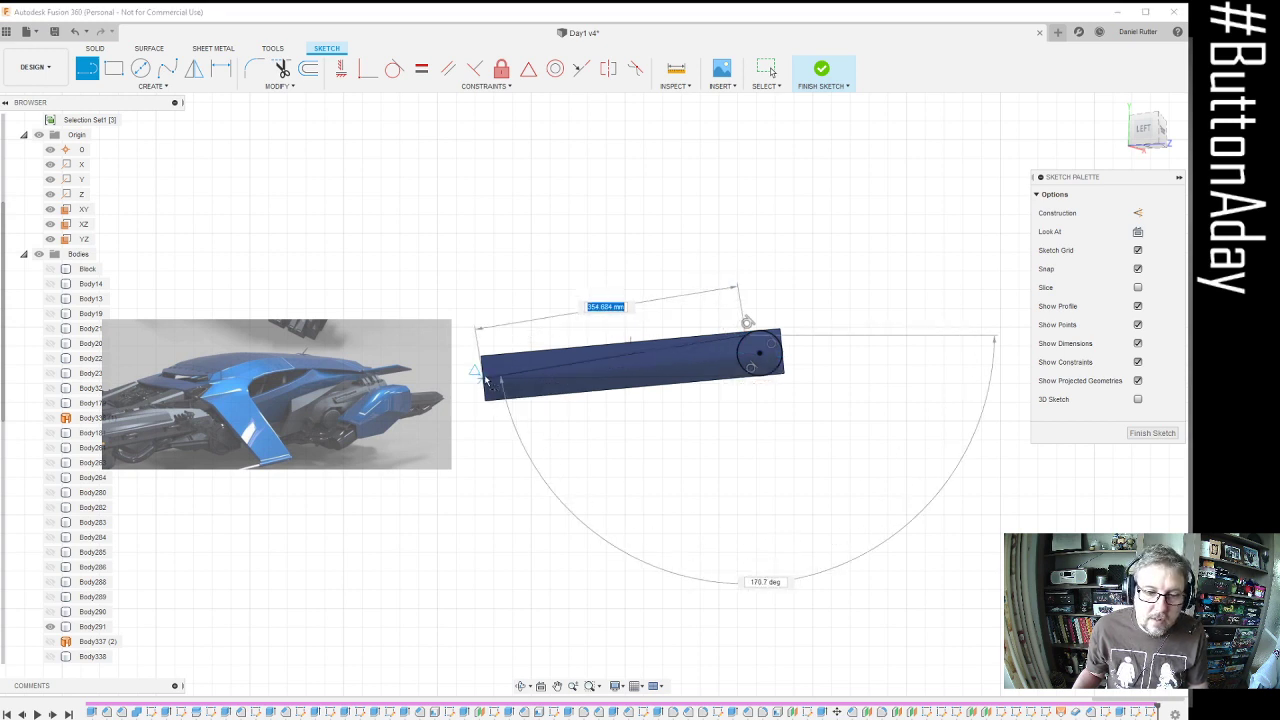
double_click(478, 374)
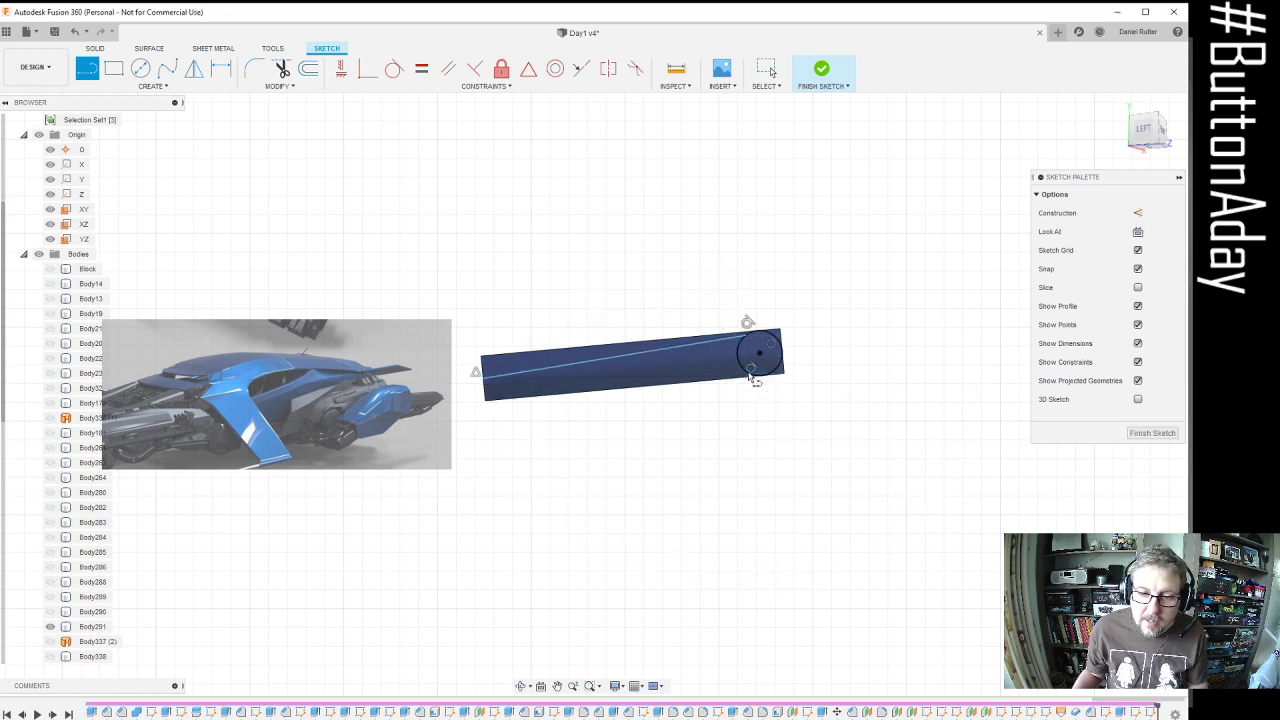
key(Escape)
Constrain the new upper line tangent to the circle
scroll(757, 380, up, 3)
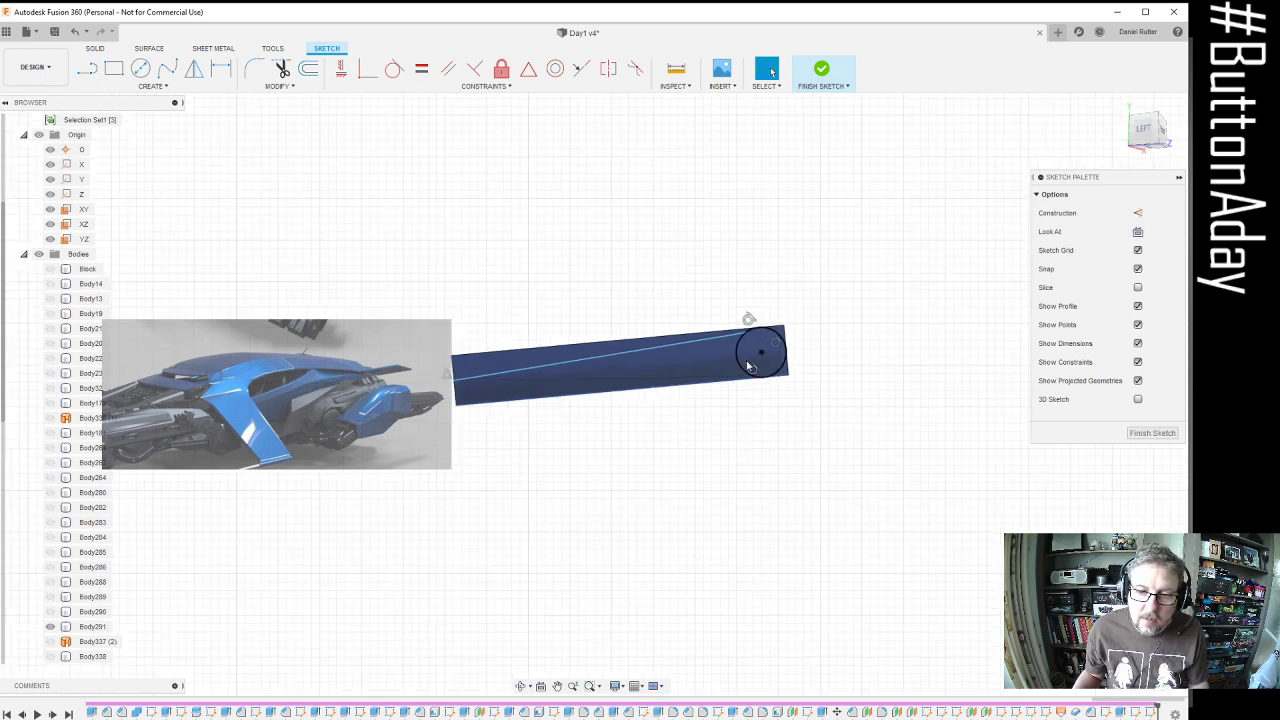
scroll(758, 381, up, 3)
scroll(974, 333, down, 2)
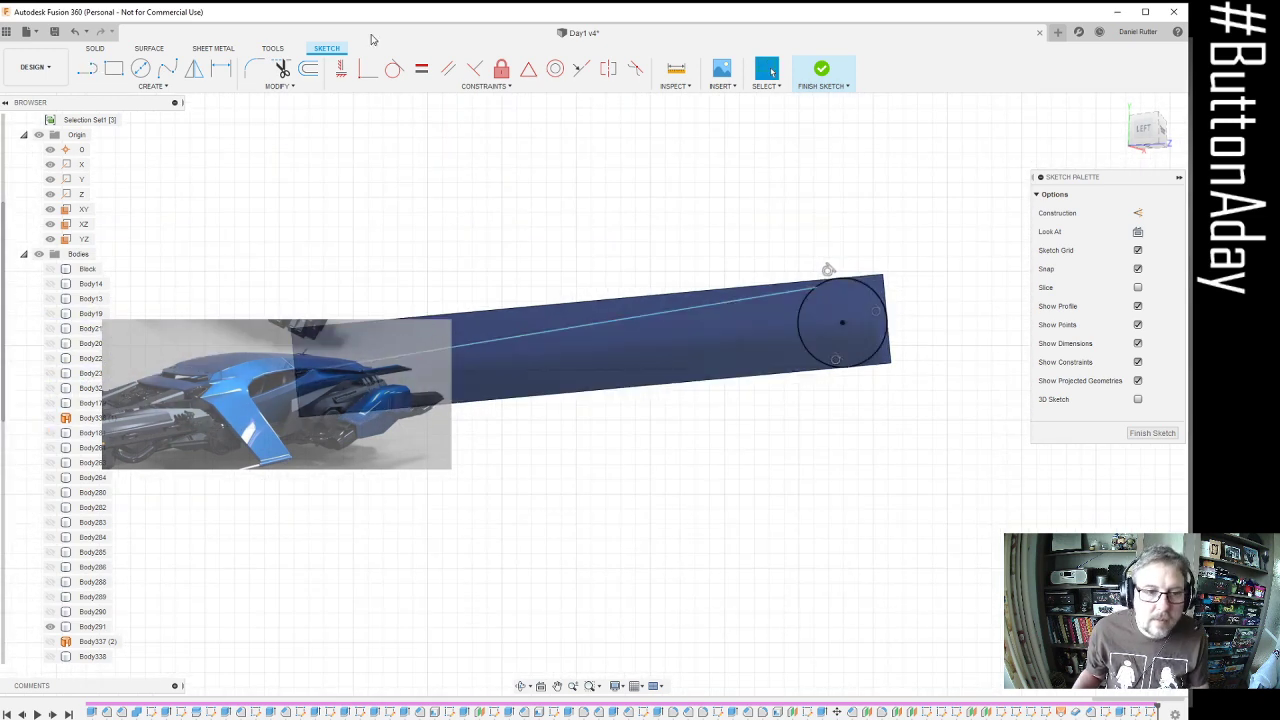
click(395, 68)
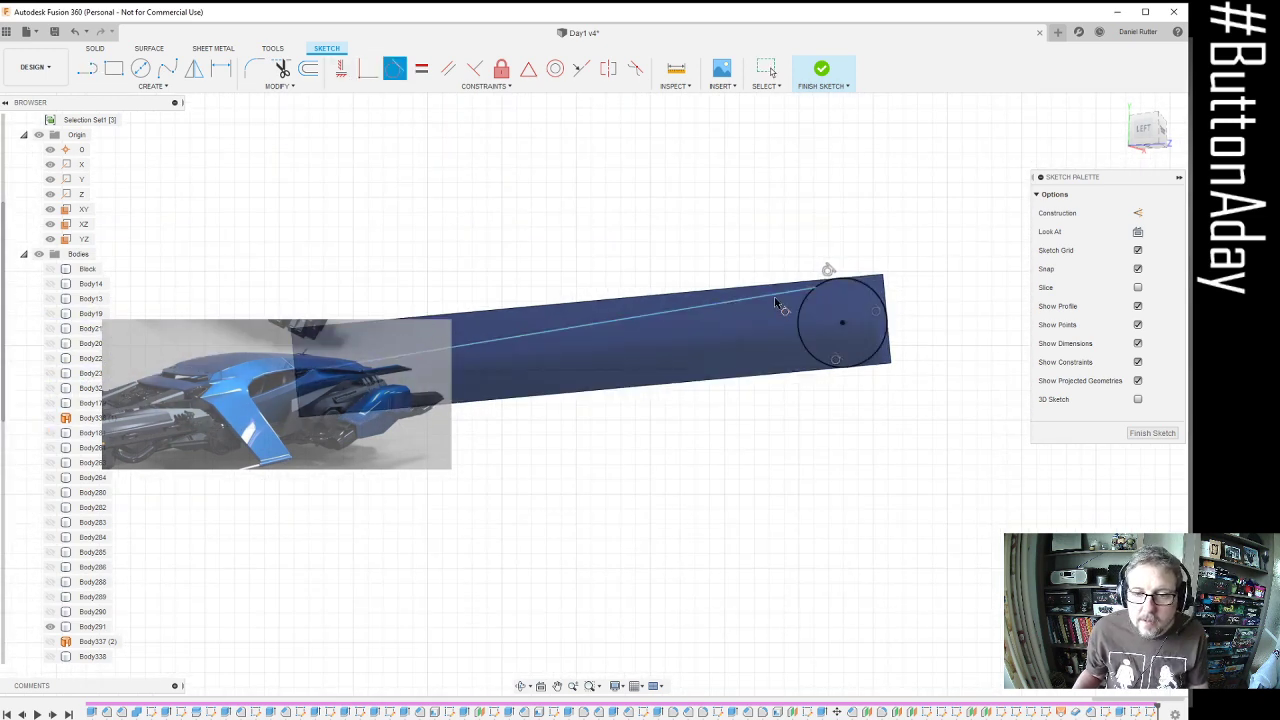
click(790, 300)
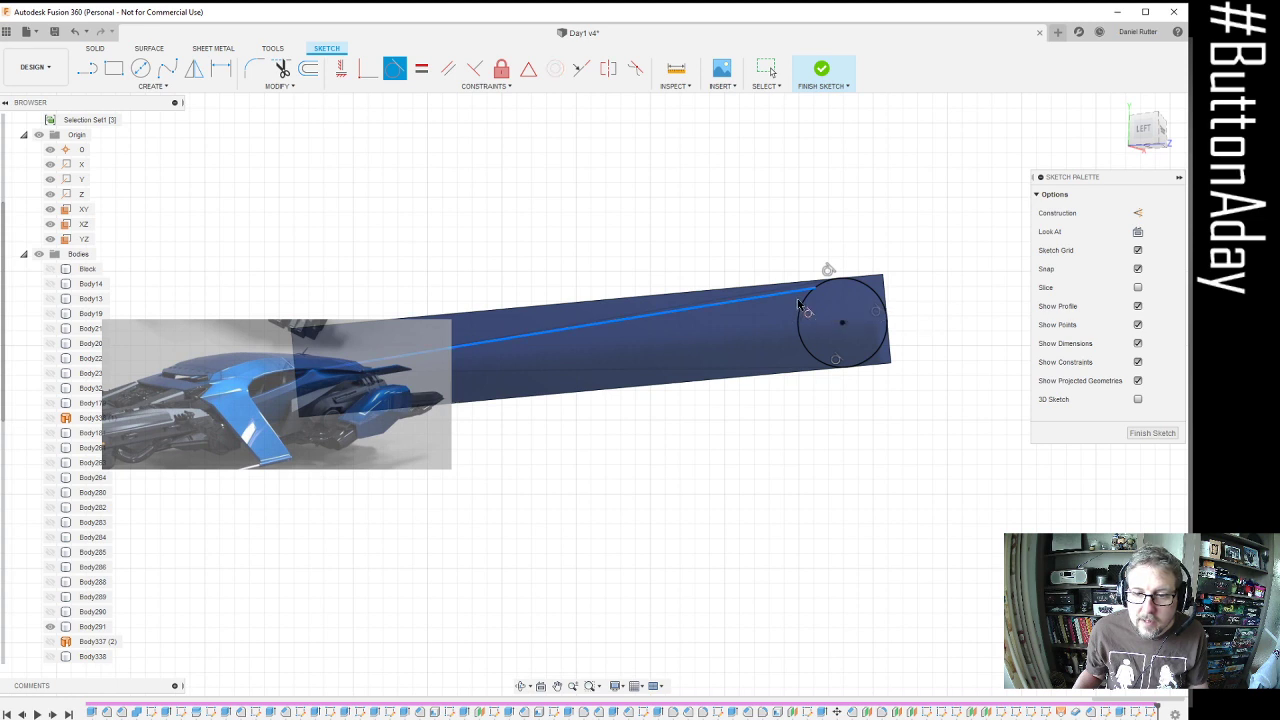
click(801, 306)
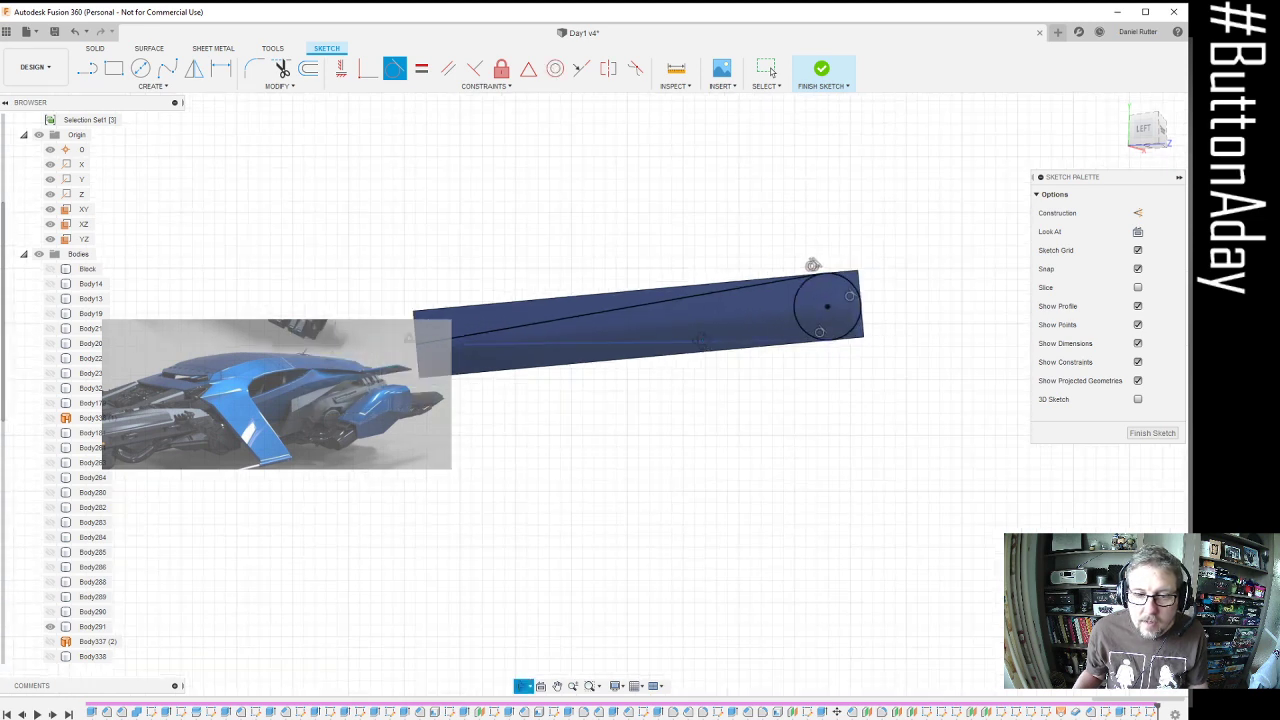
Draw a second line from the same end-edge midpoint to the lower part of the circle
mouse_move(700, 340)
shift+middle_down()
mouse_move(720, 337)
mouse_move(697, 331)
shift+middle_up()
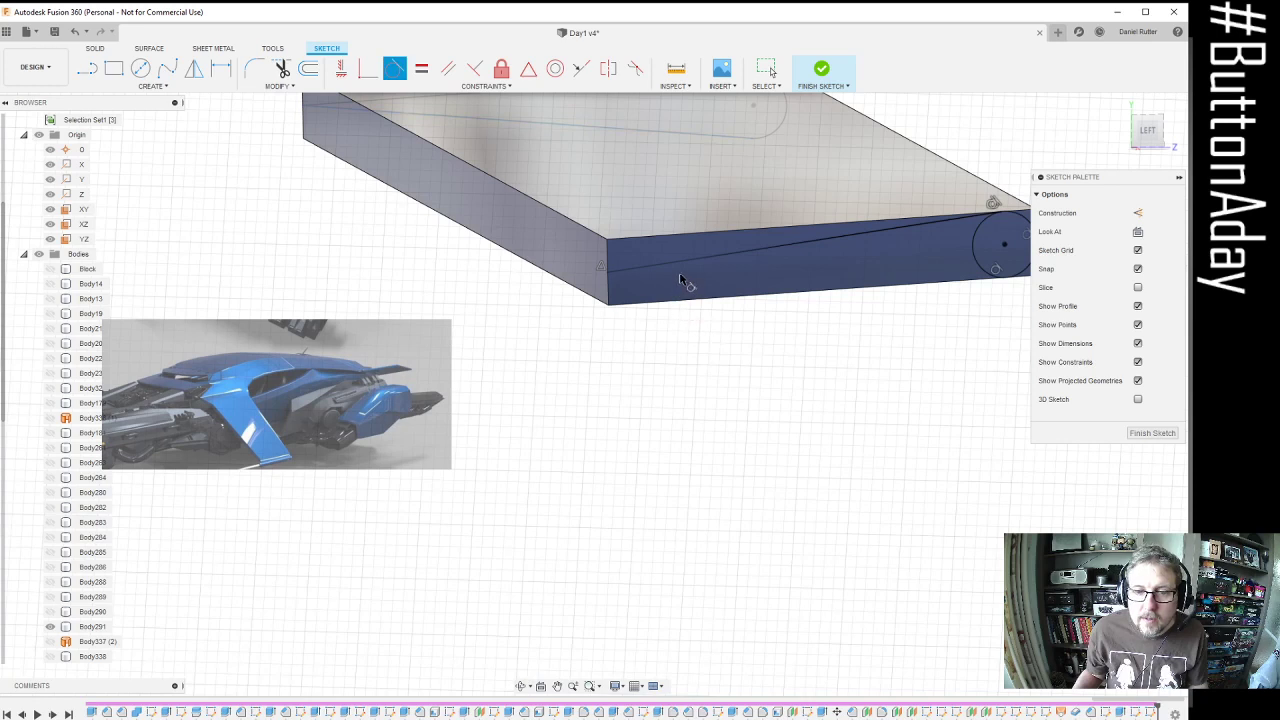
click(89, 68)
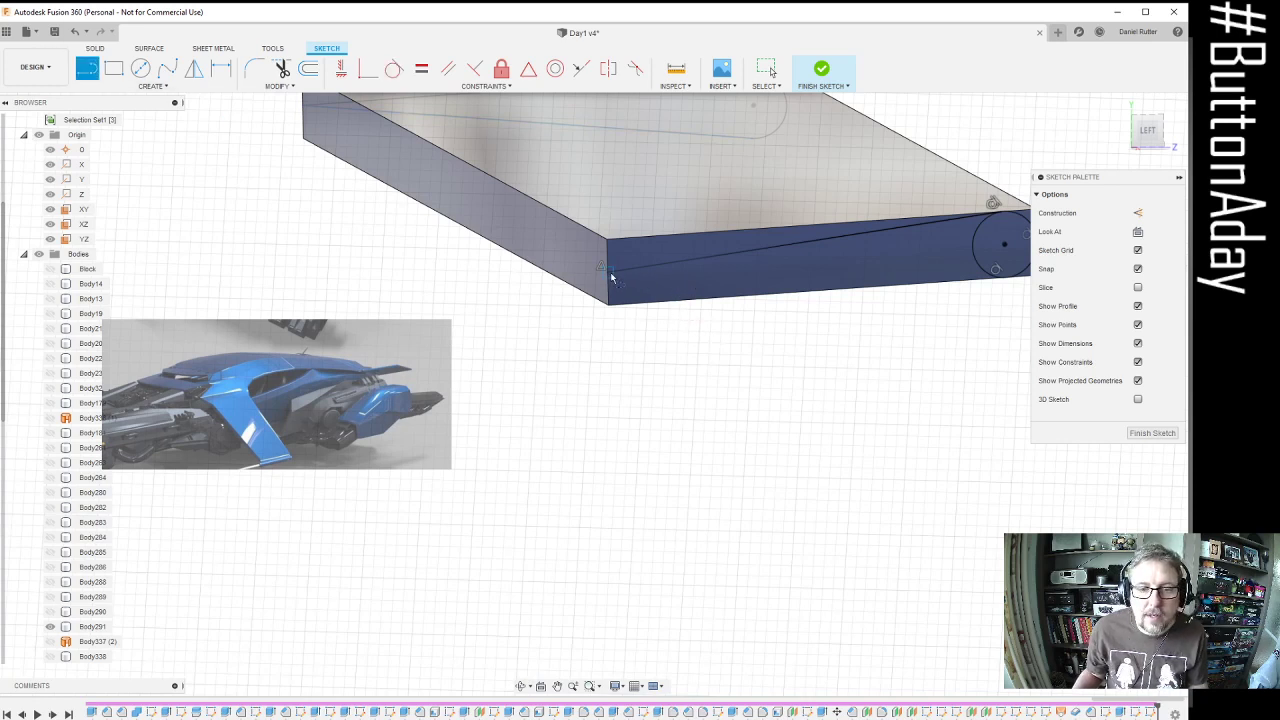
click(602, 269)
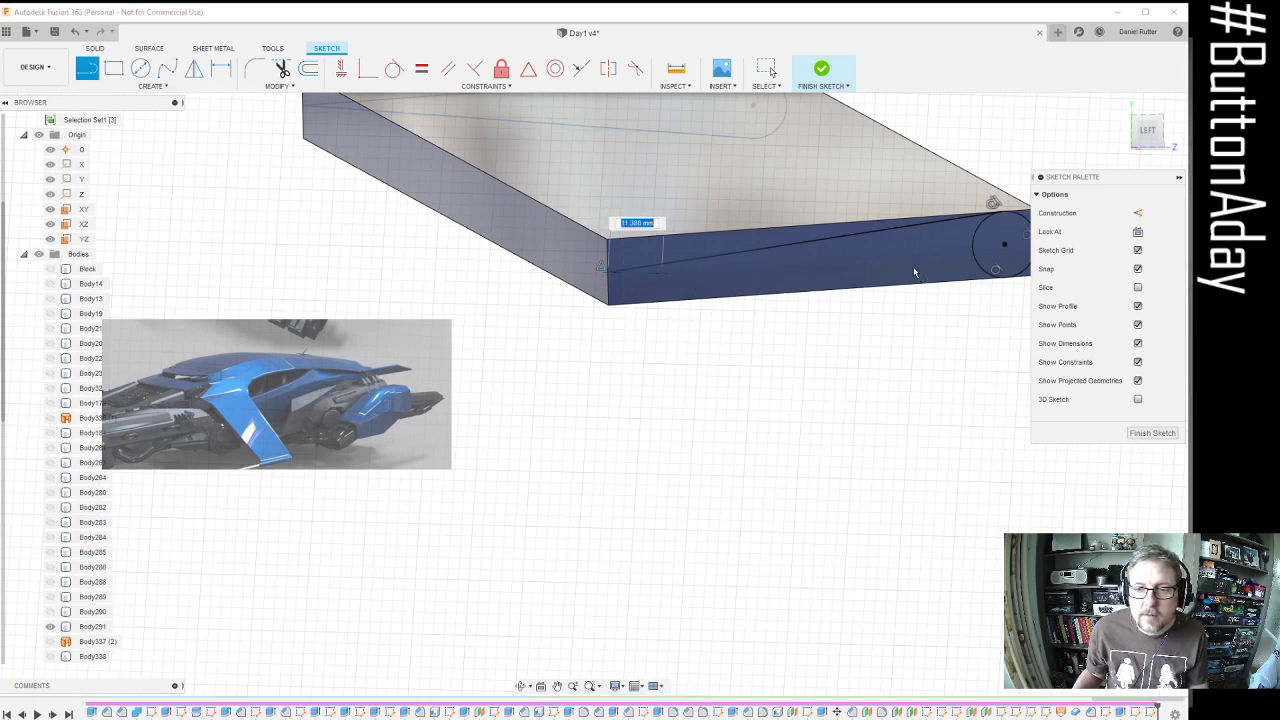
double_click(994, 272)
Apply a Tangent constraint between the lower line and the circle
click(395, 69)
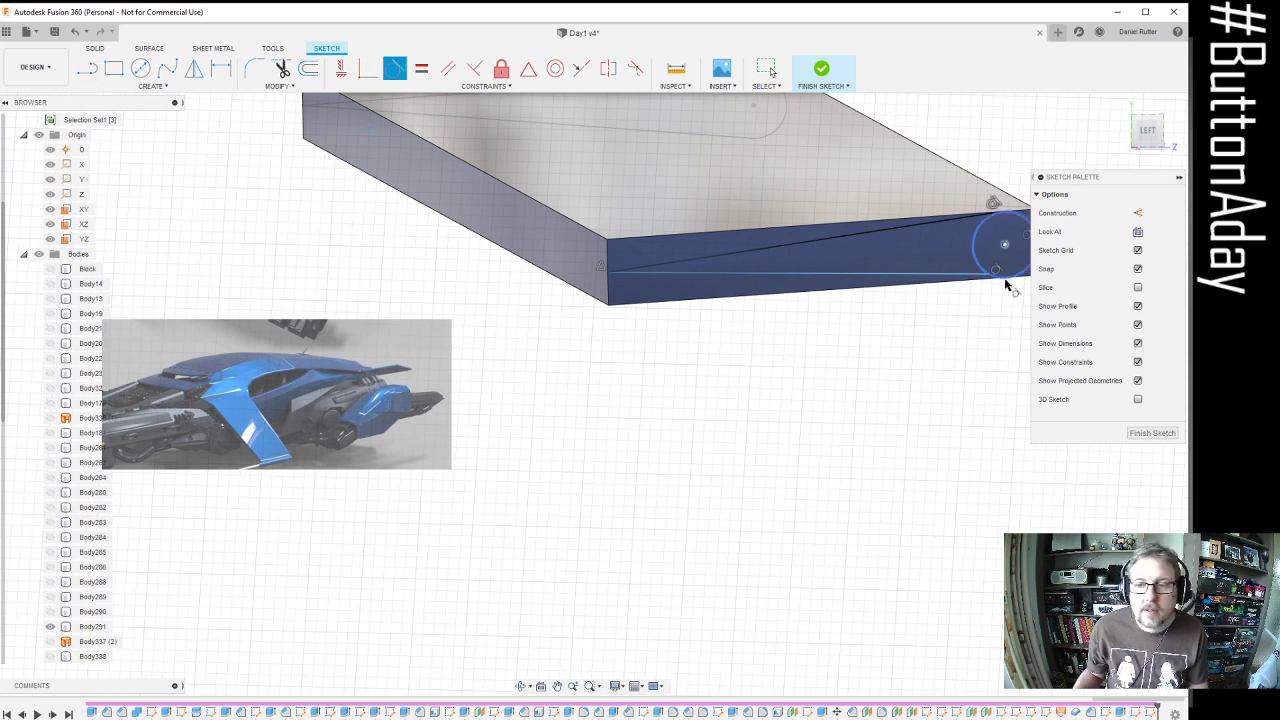
click(973, 275)
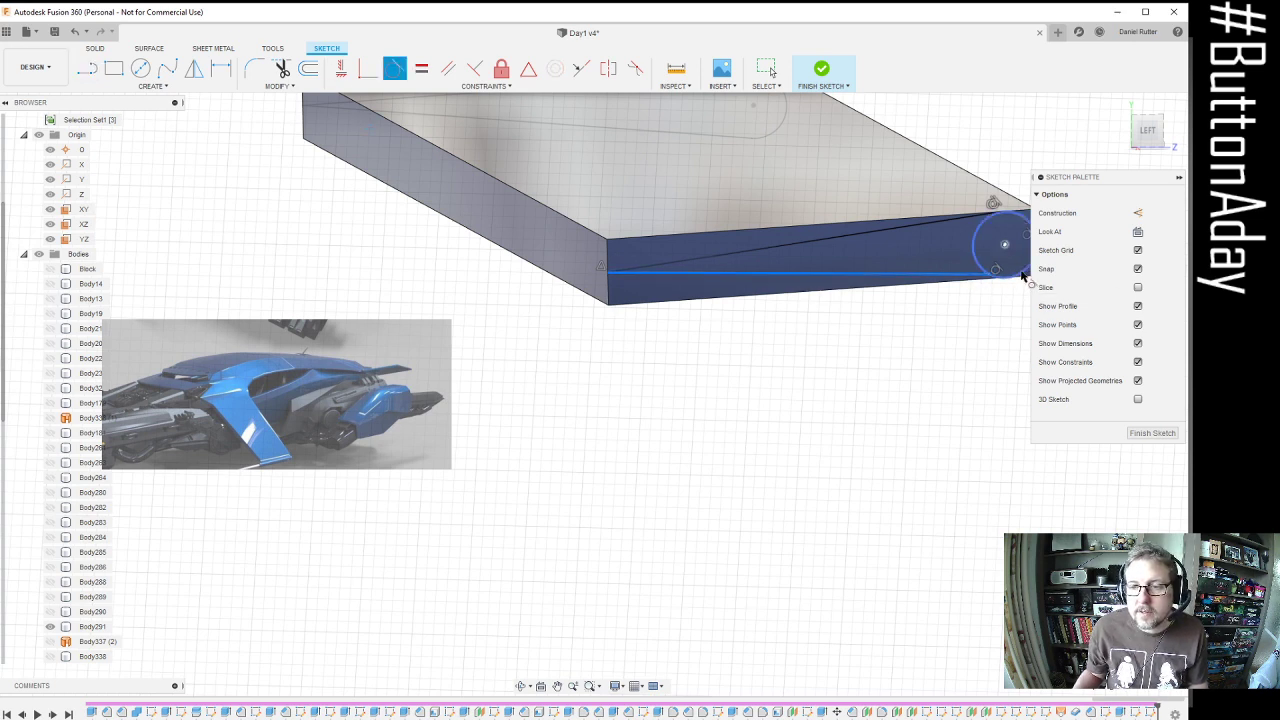
click(1021, 271)
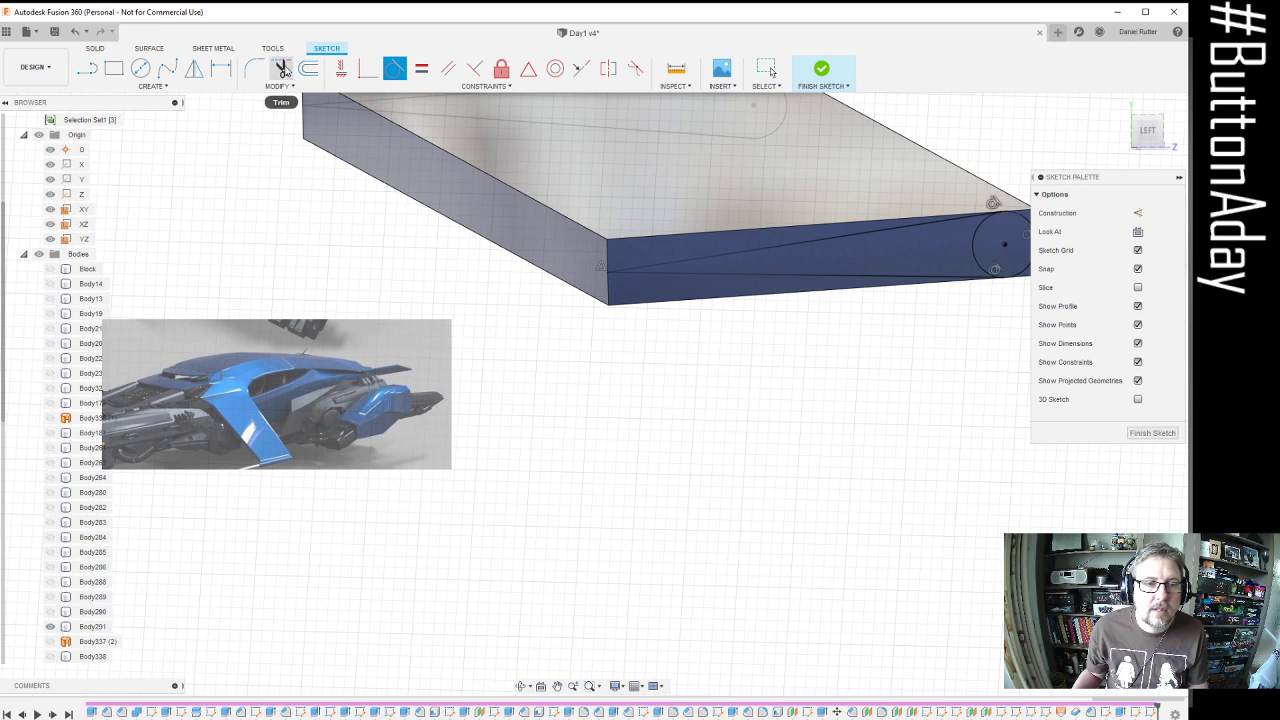
Trim the circle's inner arc between the two tangent lines to close the teardrop outline, and finish this second sketch
click(283, 69)
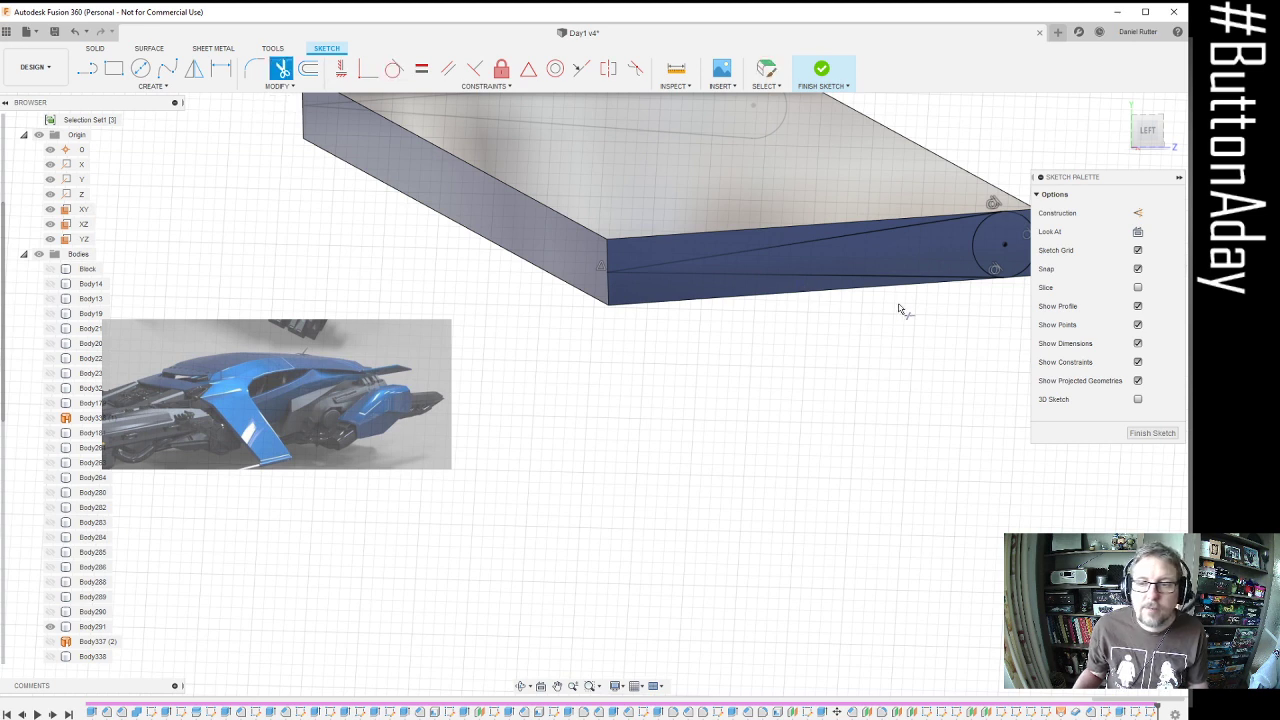
click(989, 245)
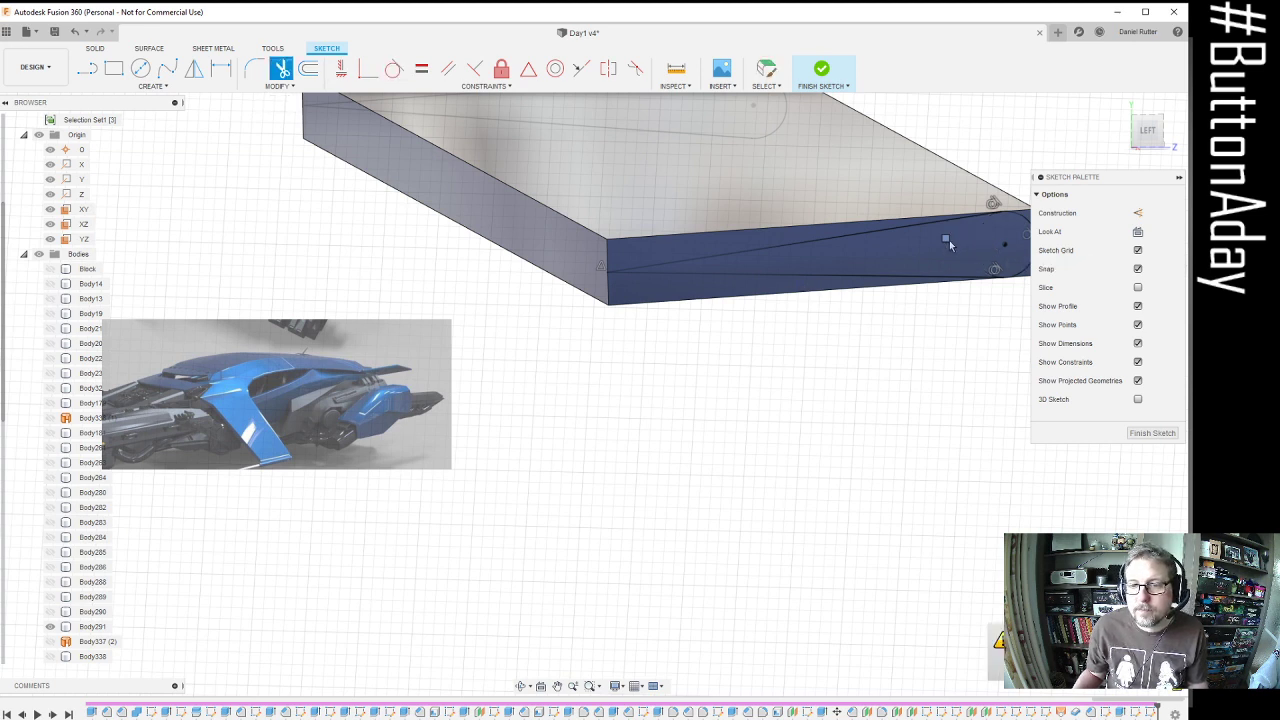
click(1151, 433)
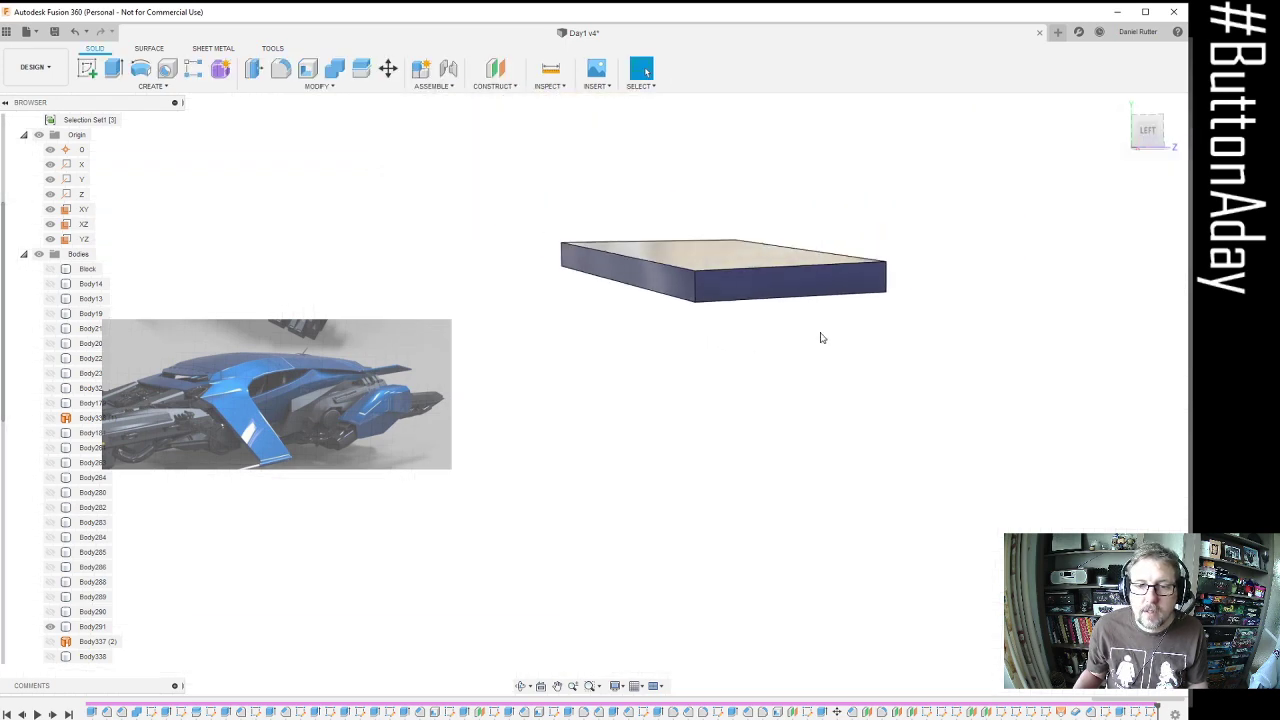
Start a Loft as a new body for joining the fin's two side profiles
shift+middle_drag(820, 338, 747, 431)
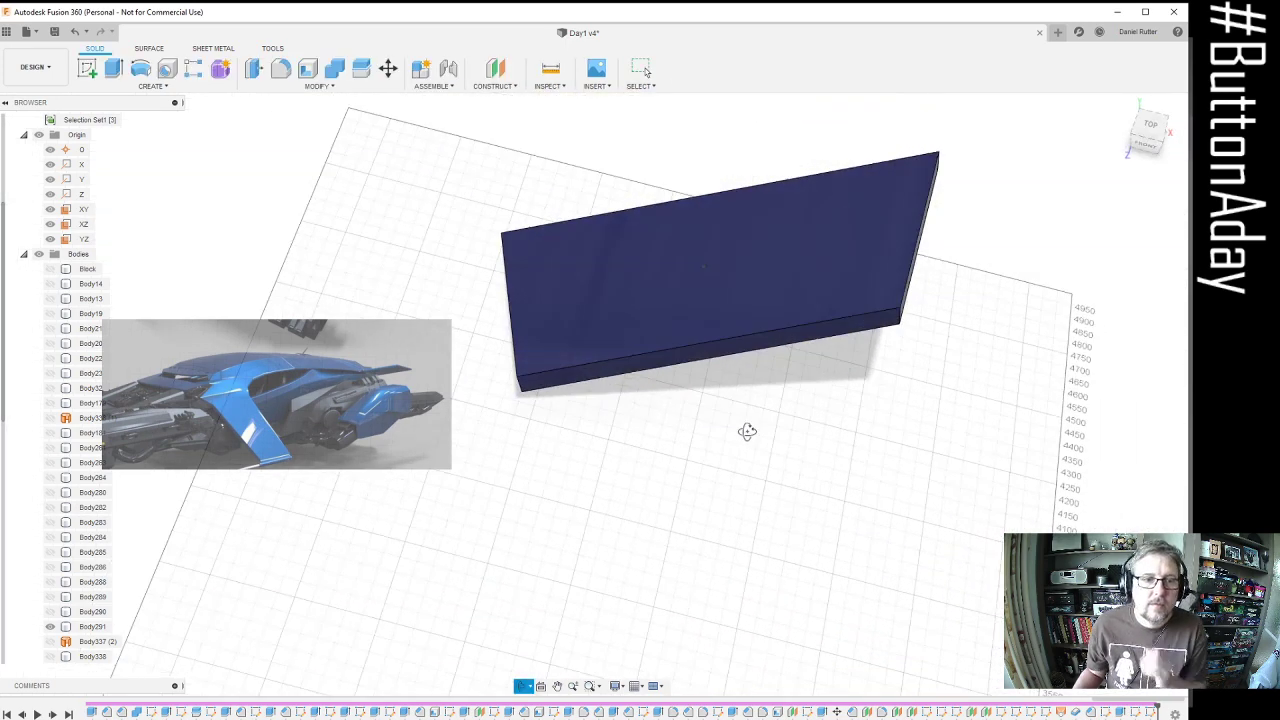
key(Escape)
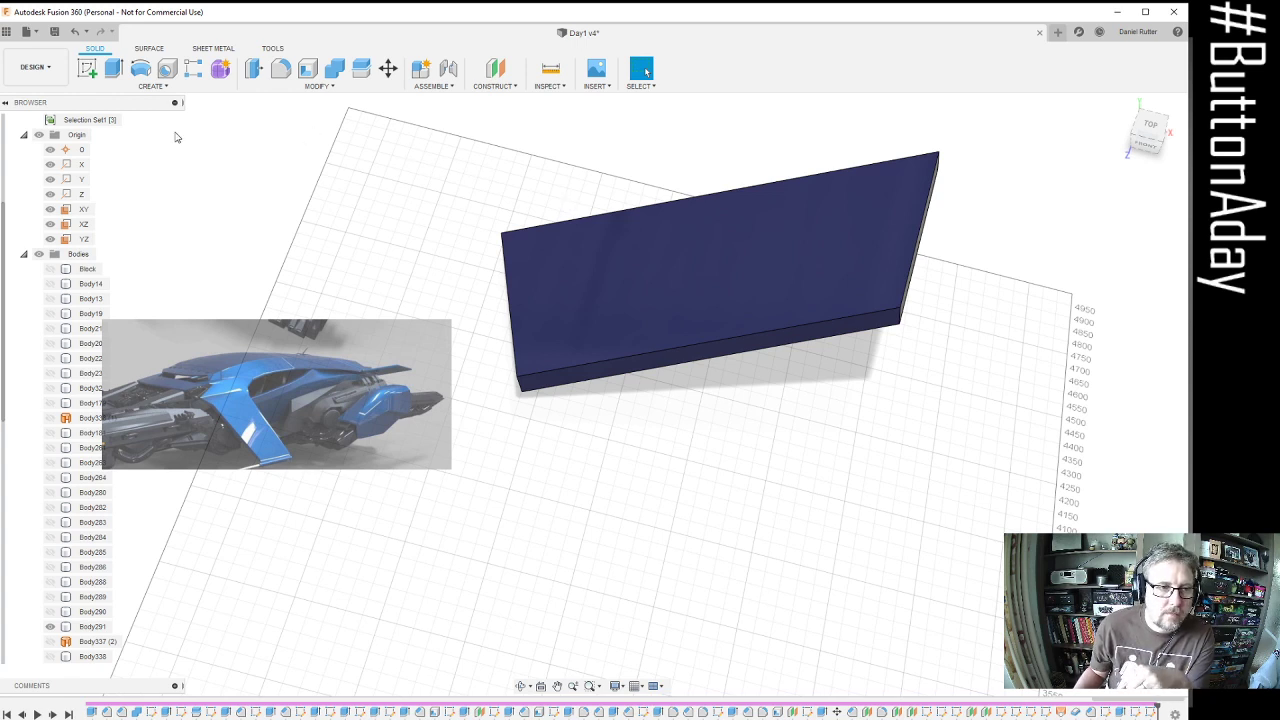
click(152, 86)
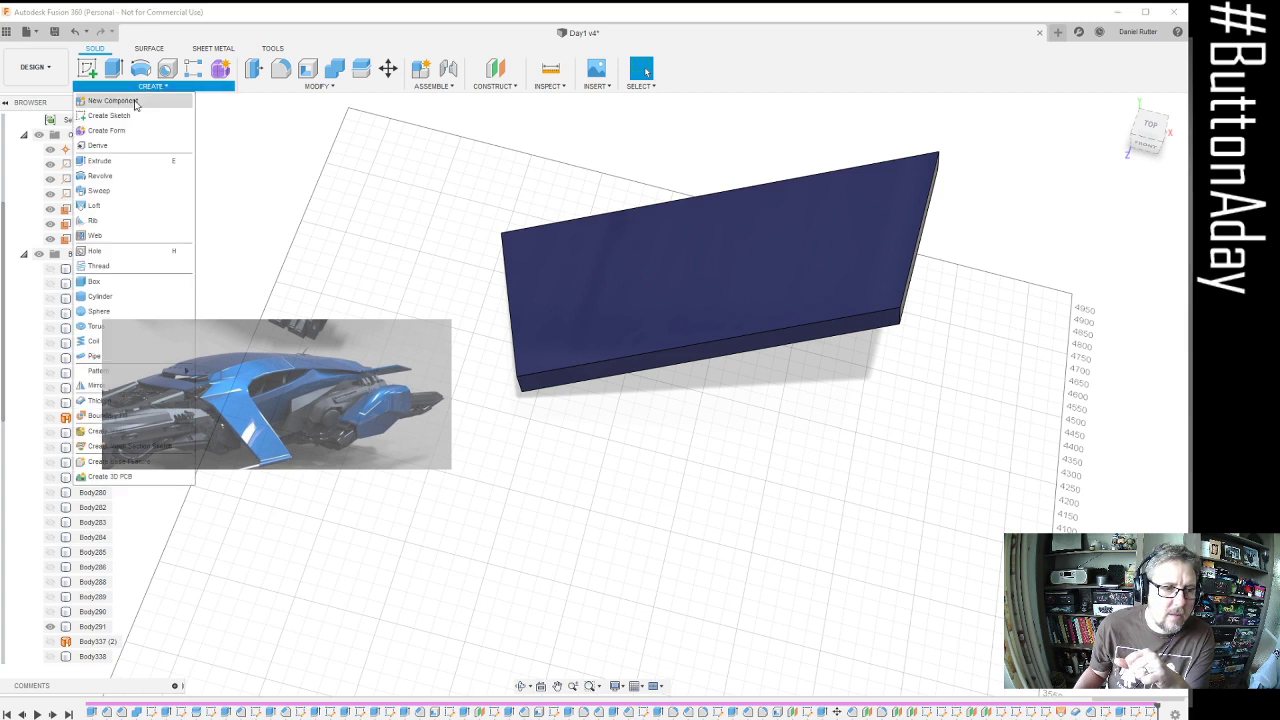
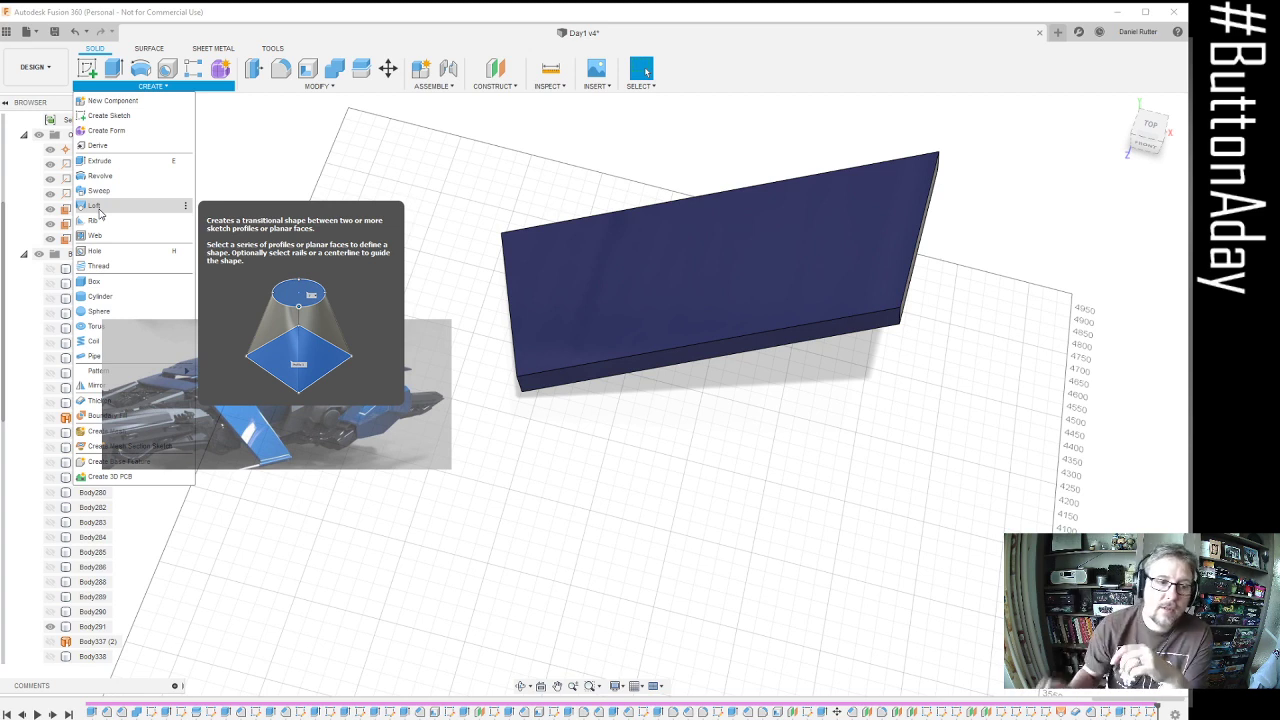
click(94, 205)
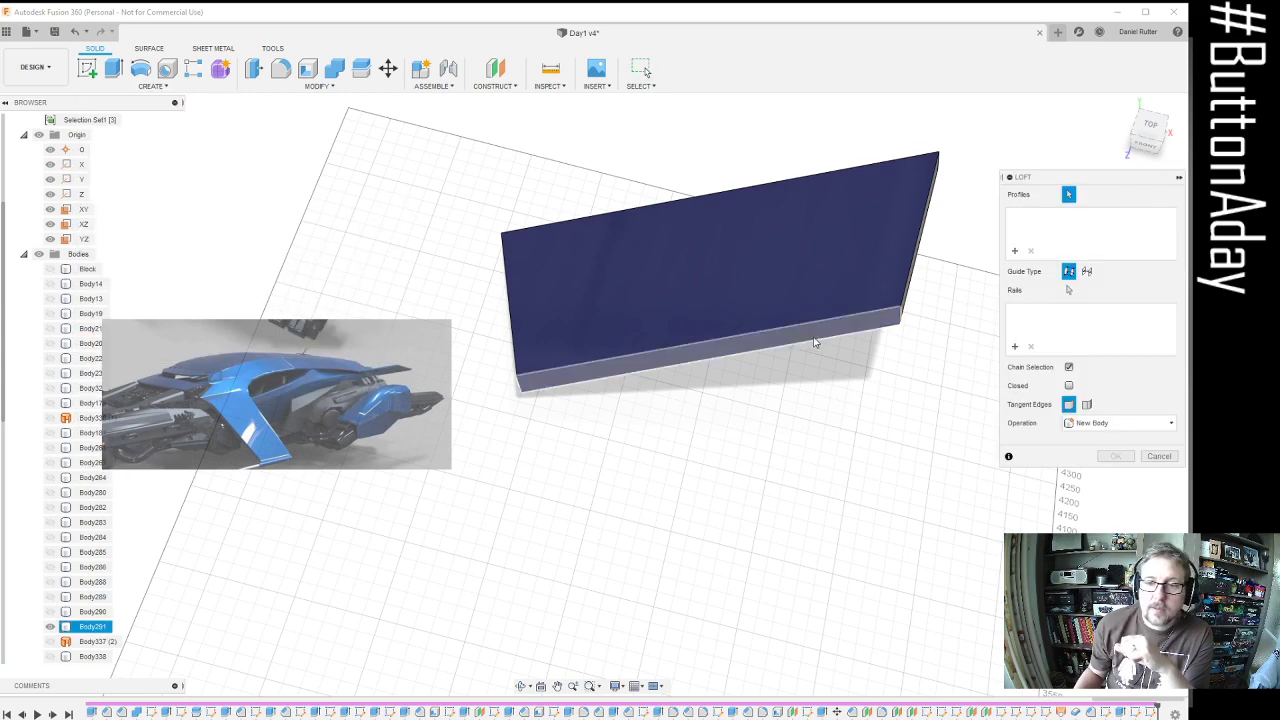
Loft between the two teardrop profiles at opposite ends of the angled slab, creating the result as a new body
shift+middle_drag(700, 330, 1030, 515)
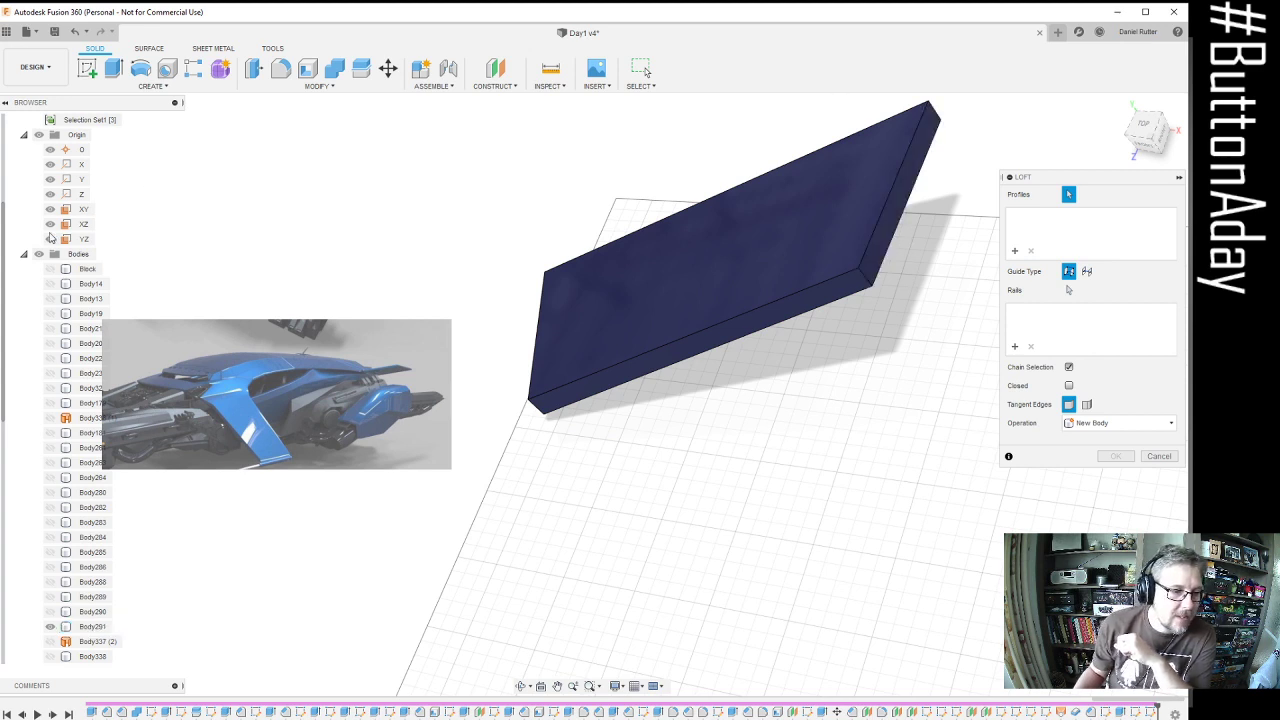
click(25, 256)
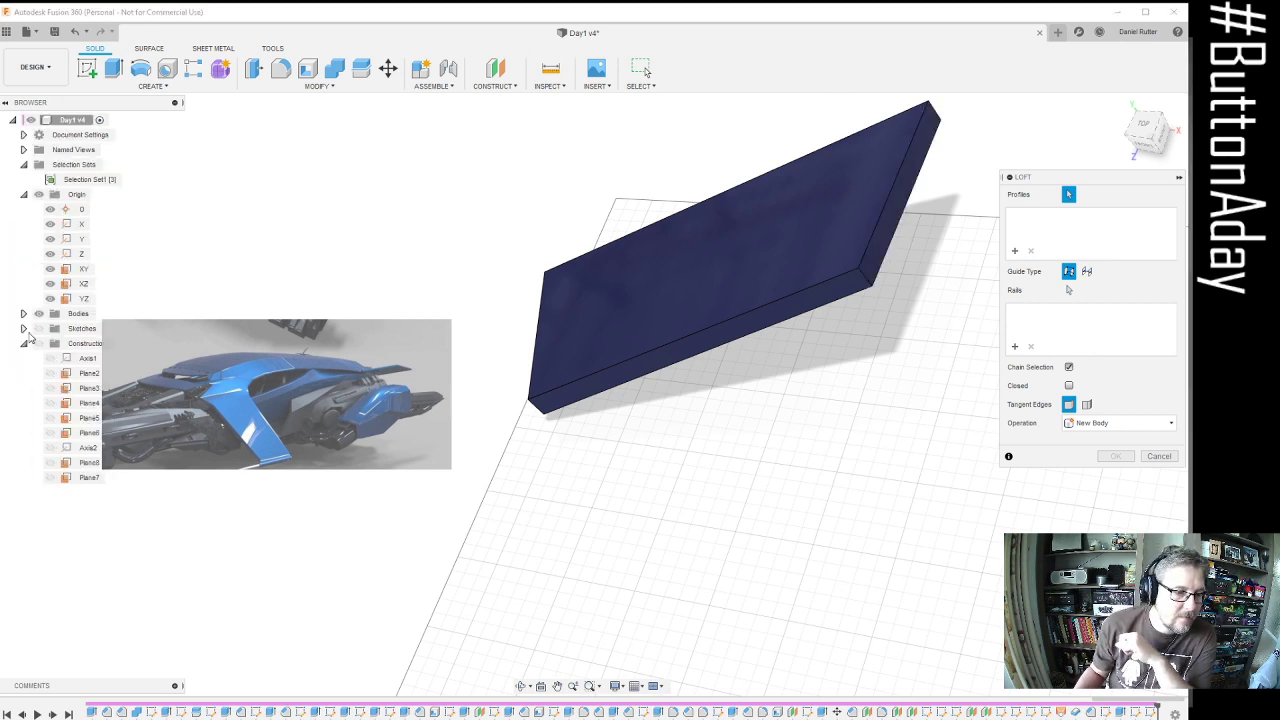
scroll(876, 195, up, 4)
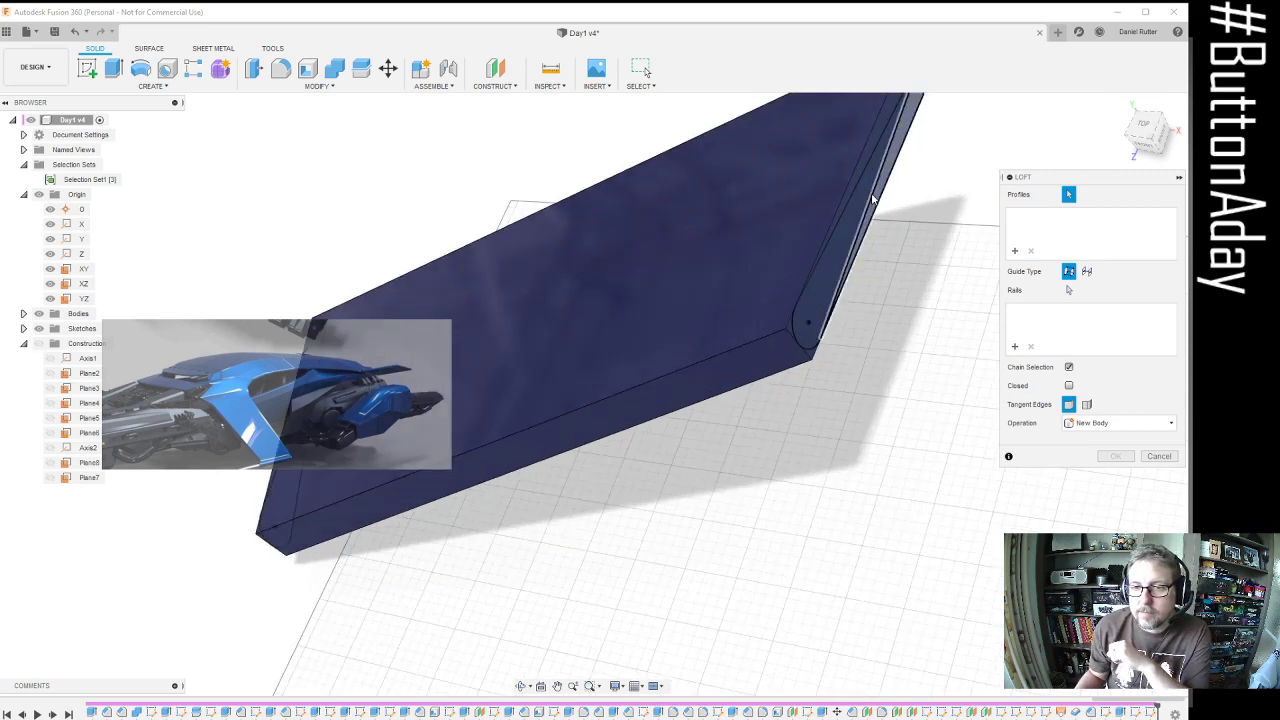
click(876, 190)
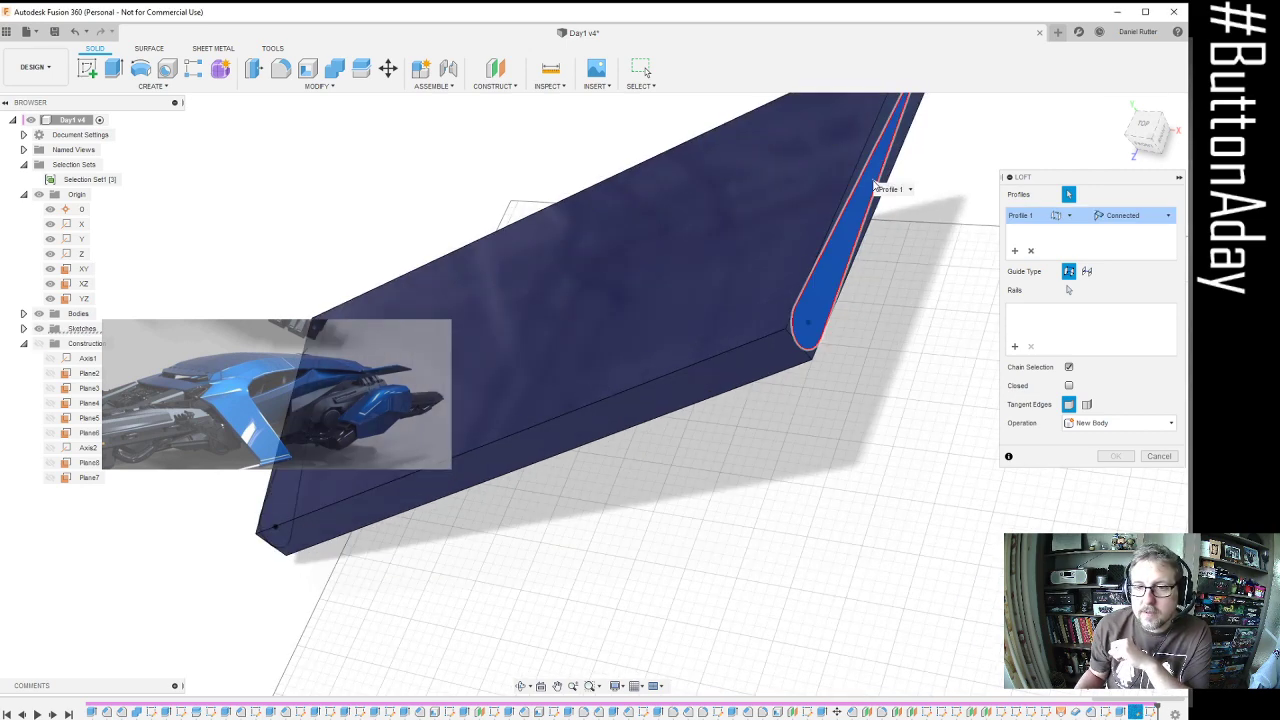
scroll(878, 250, down, 2)
scroll(882, 276, down, 3)
shift+middle_drag(688, 334, 709, 296)
scroll(675, 249, up, 3)
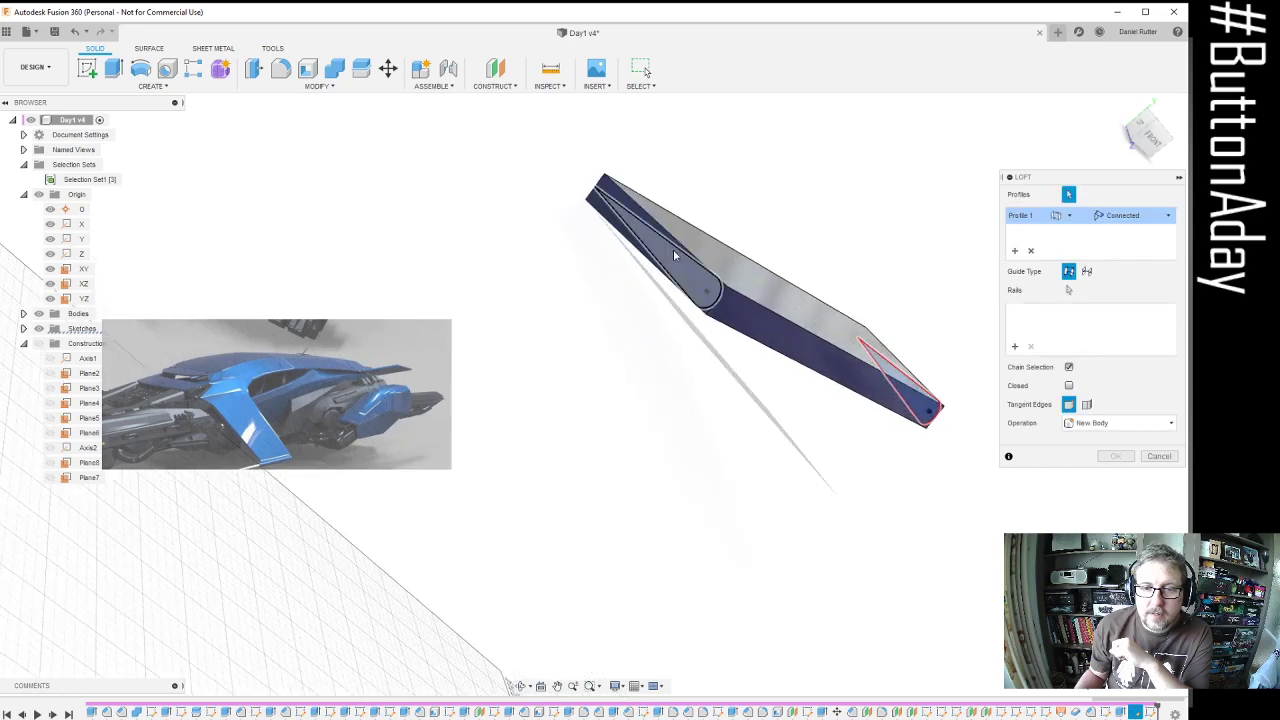
click(671, 256)
shift+middle_drag(644, 346, 655, 418)
click(1136, 427)
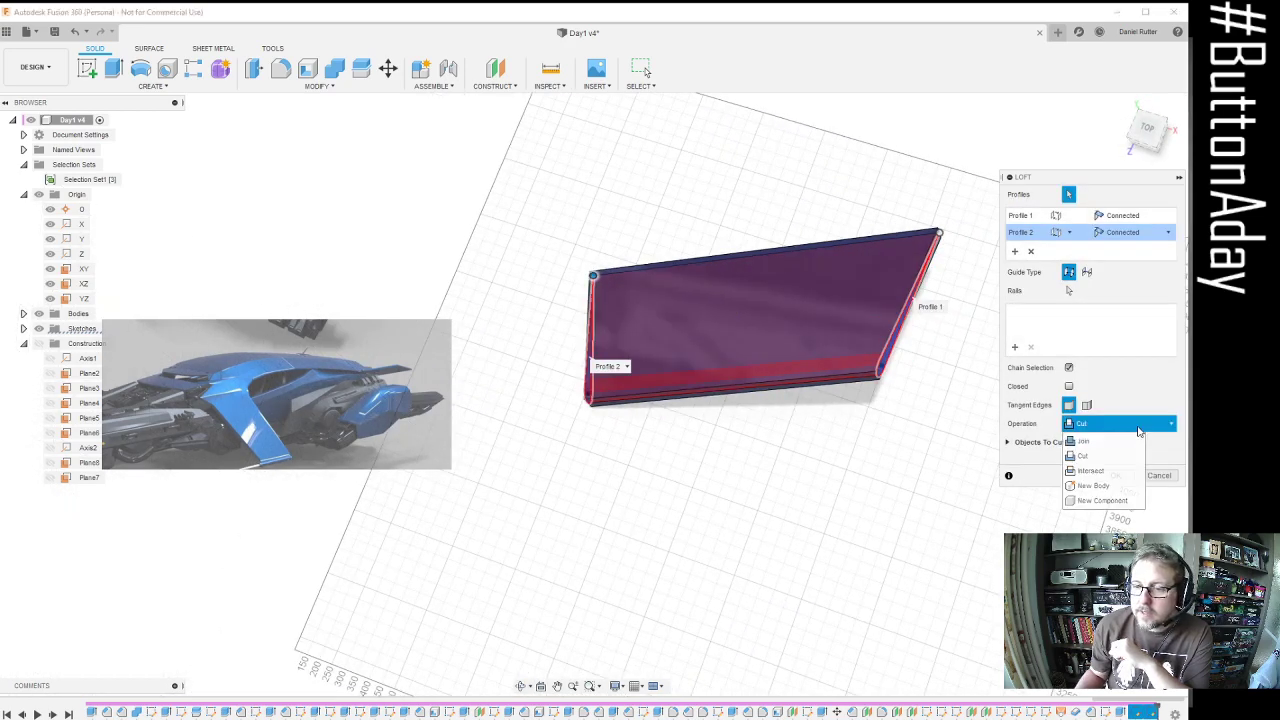
click(1105, 487)
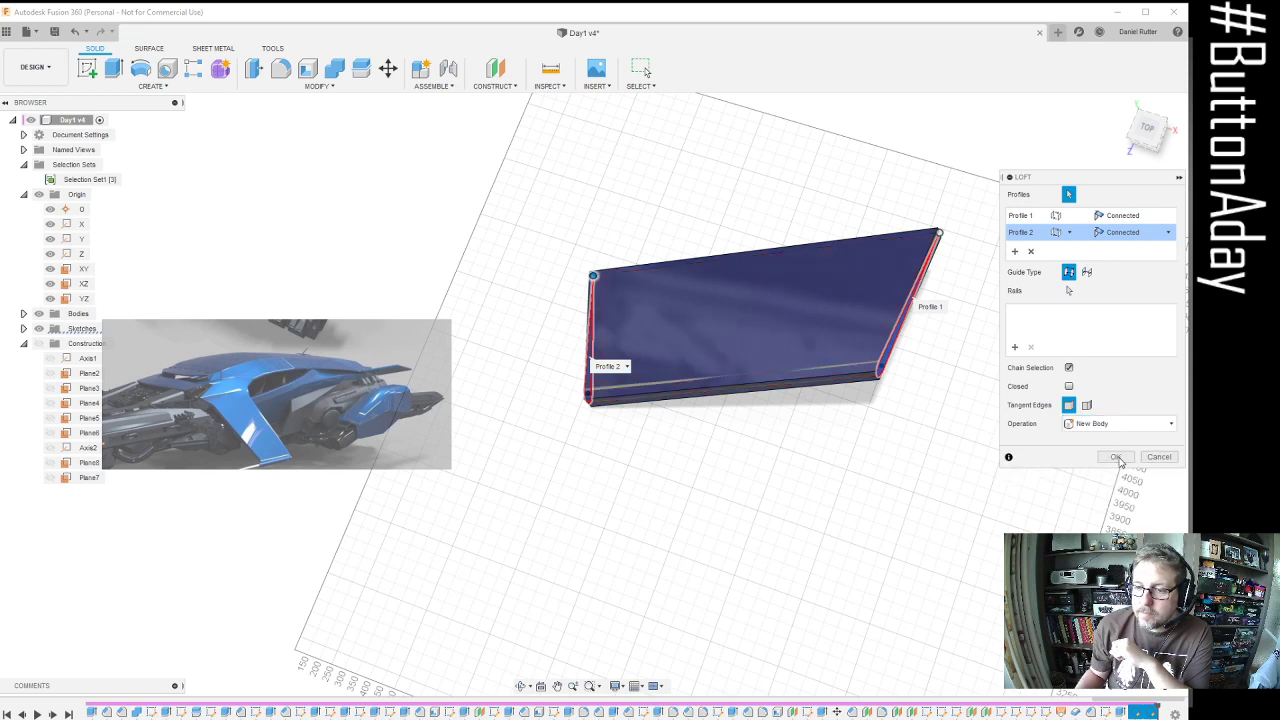
click(1115, 457)
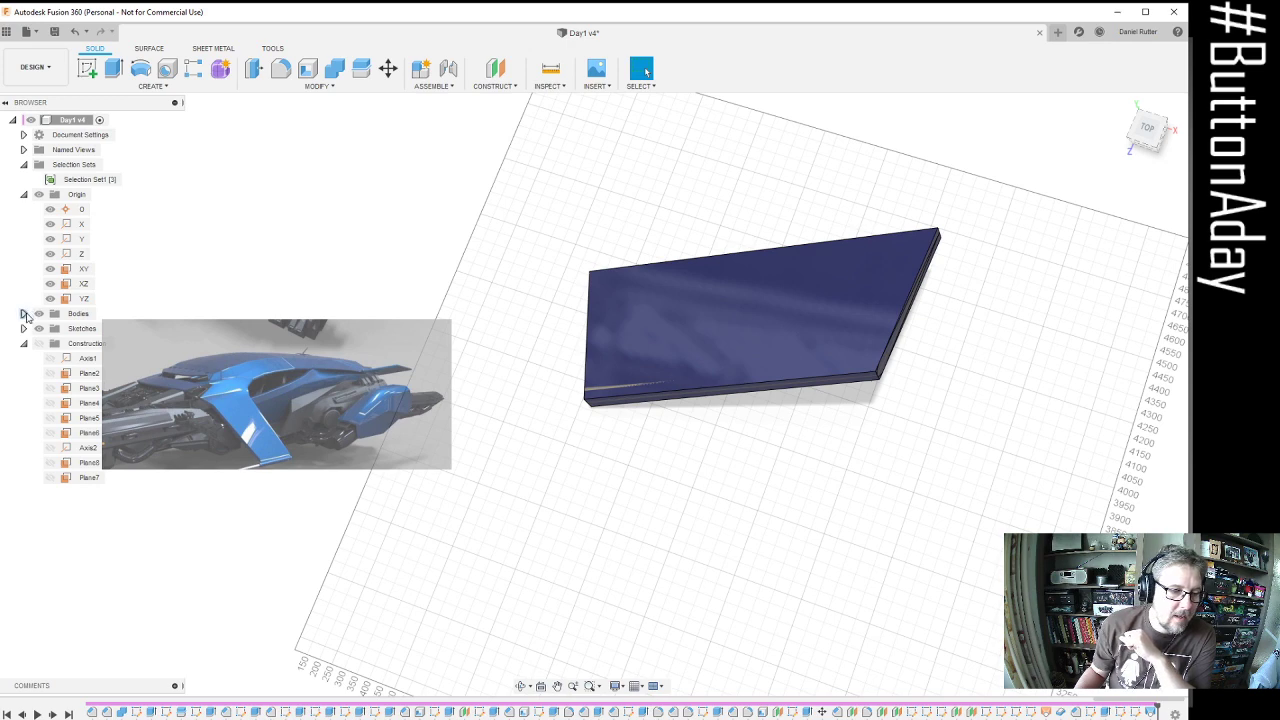
Unisolate Body291 to bring the rest of the vehicle back into view
click(24, 314)
right_click(100, 494)
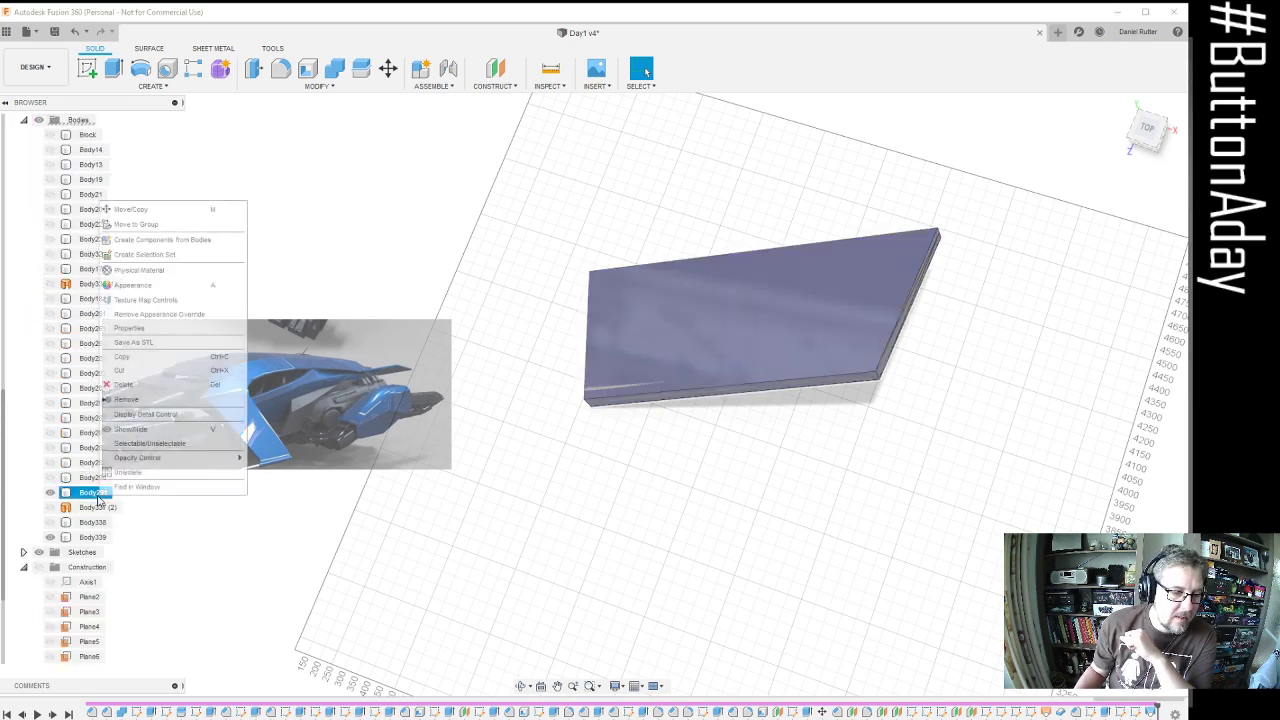
click(151, 474)
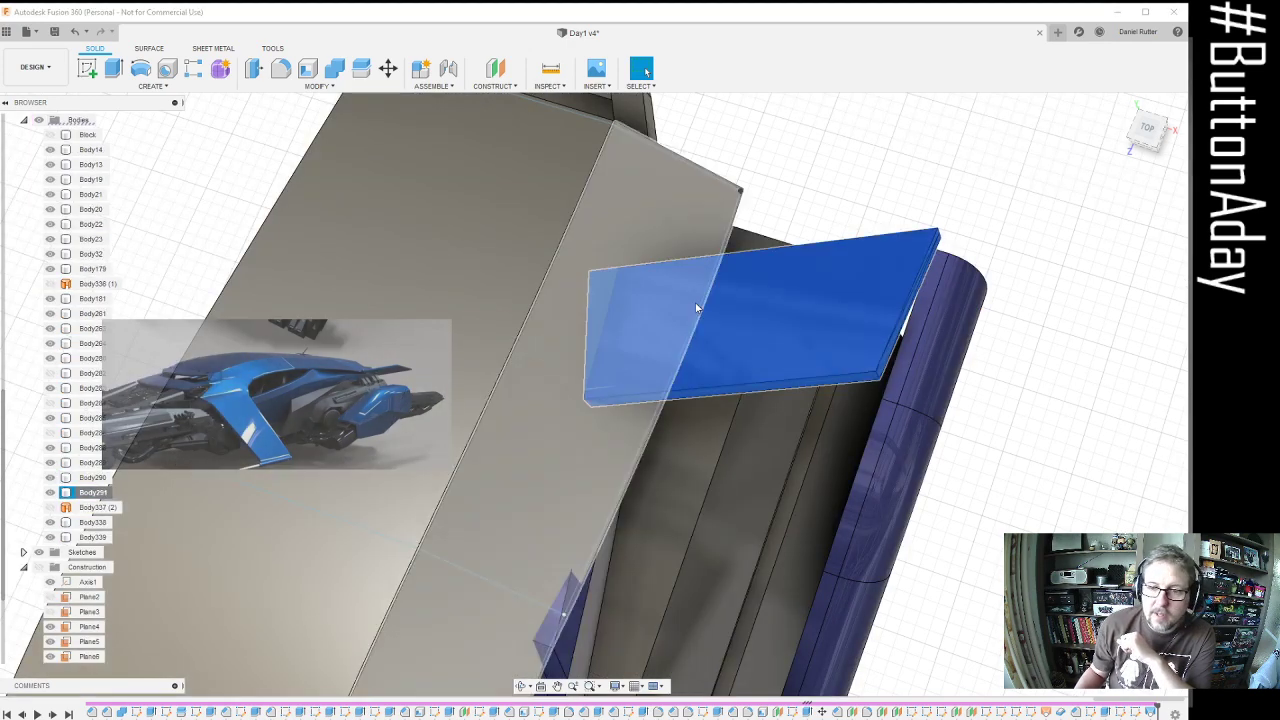
Hide the slab Body291 and inspect the lofted fin against the hull and side pod
click(827, 314)
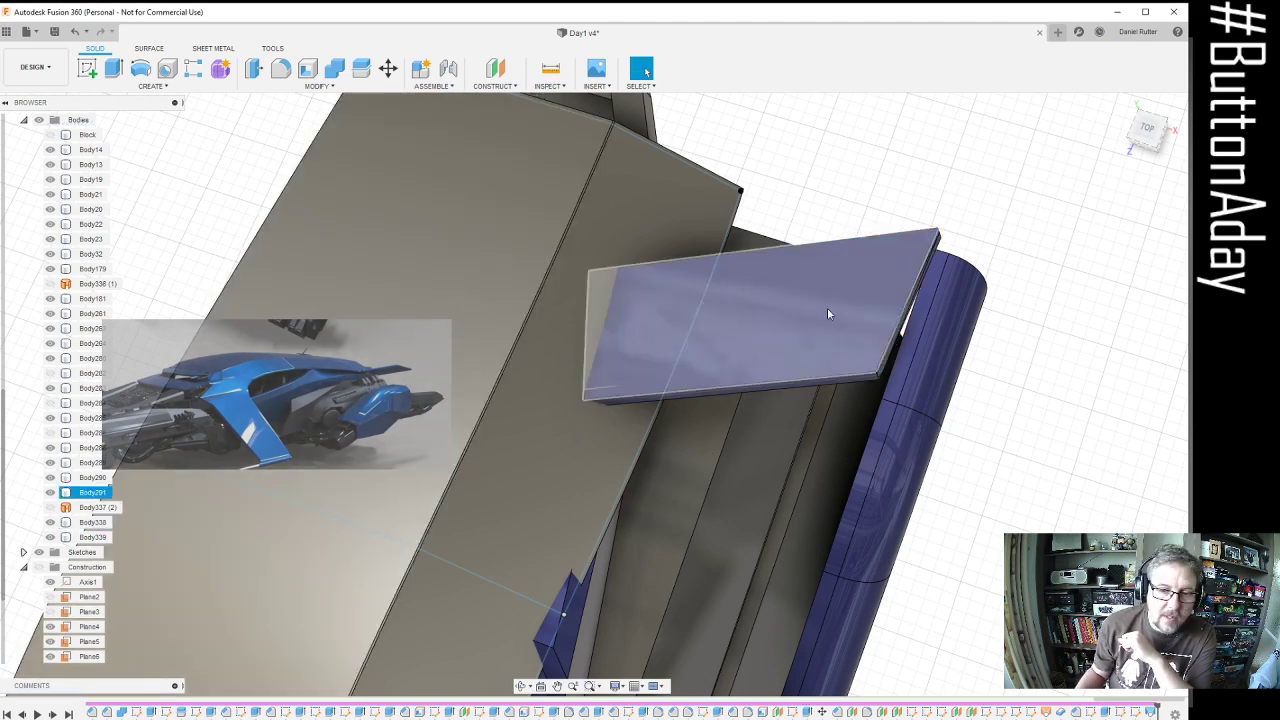
click(880, 253)
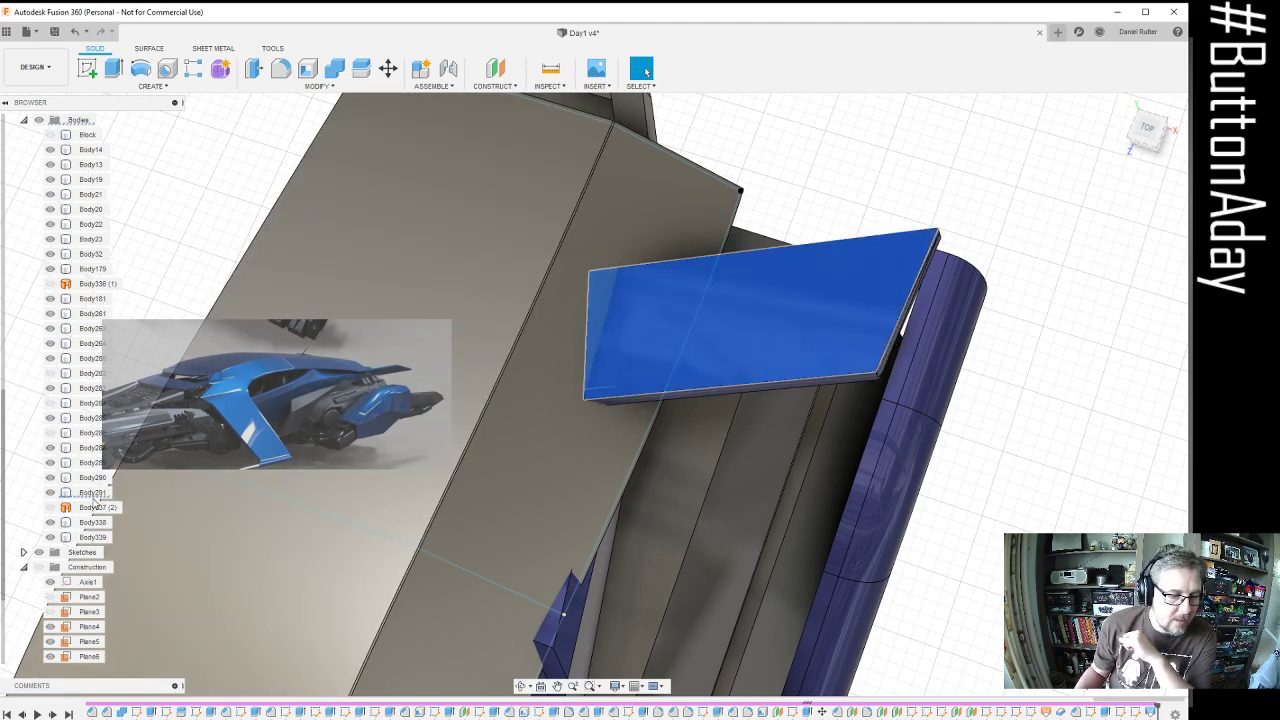
right_click(93, 498)
click(50, 493)
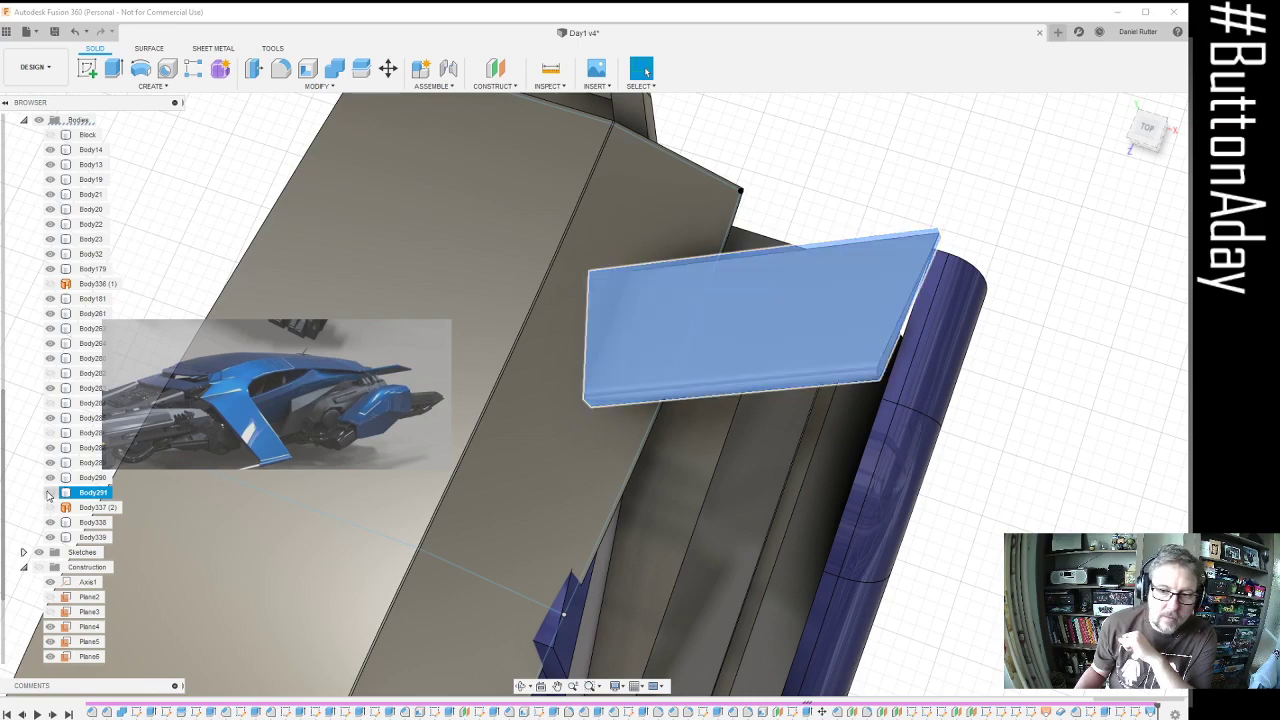
click(985, 222)
mouse_move(862, 303)
shift+middle_down()
mouse_move(863, 323)
mouse_move(800, 298)
mouse_move(773, 323)
mouse_move(825, 383)
mouse_move(863, 354)
mouse_move(887, 304)
shift+middle_up()
scroll(870, 275, up, 5)
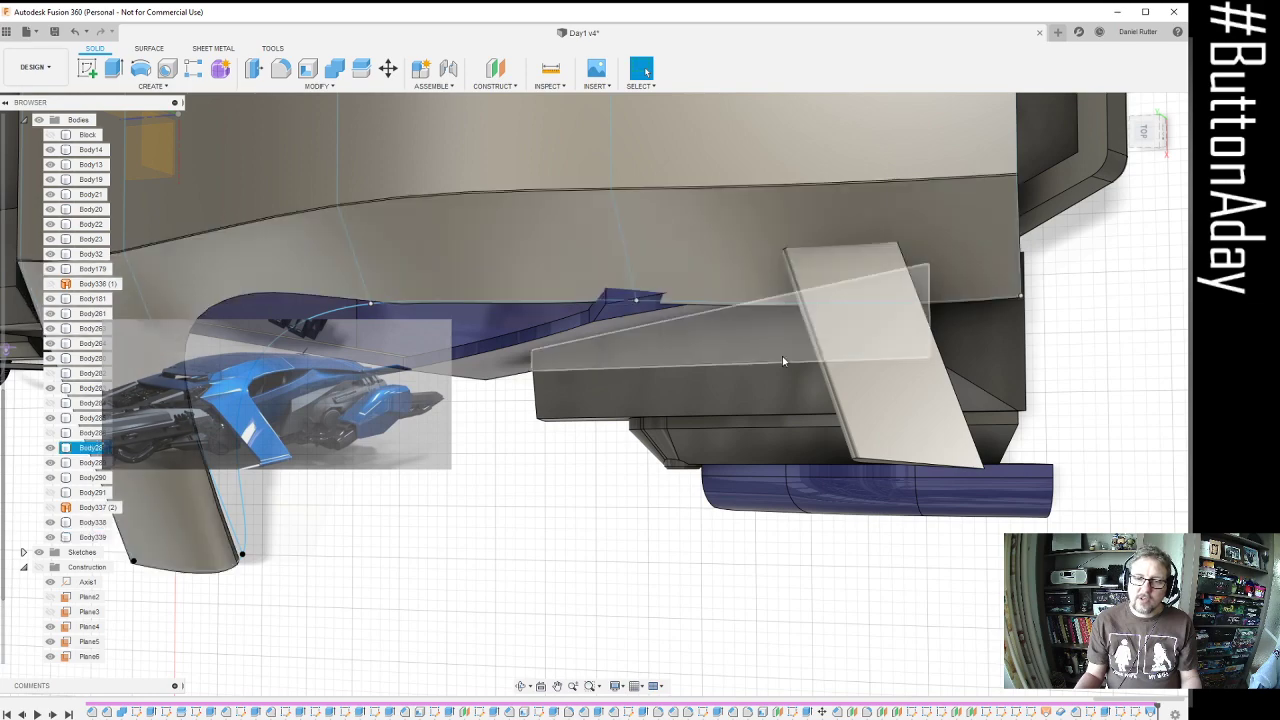
shift+middle_drag(931, 449, 914, 401)
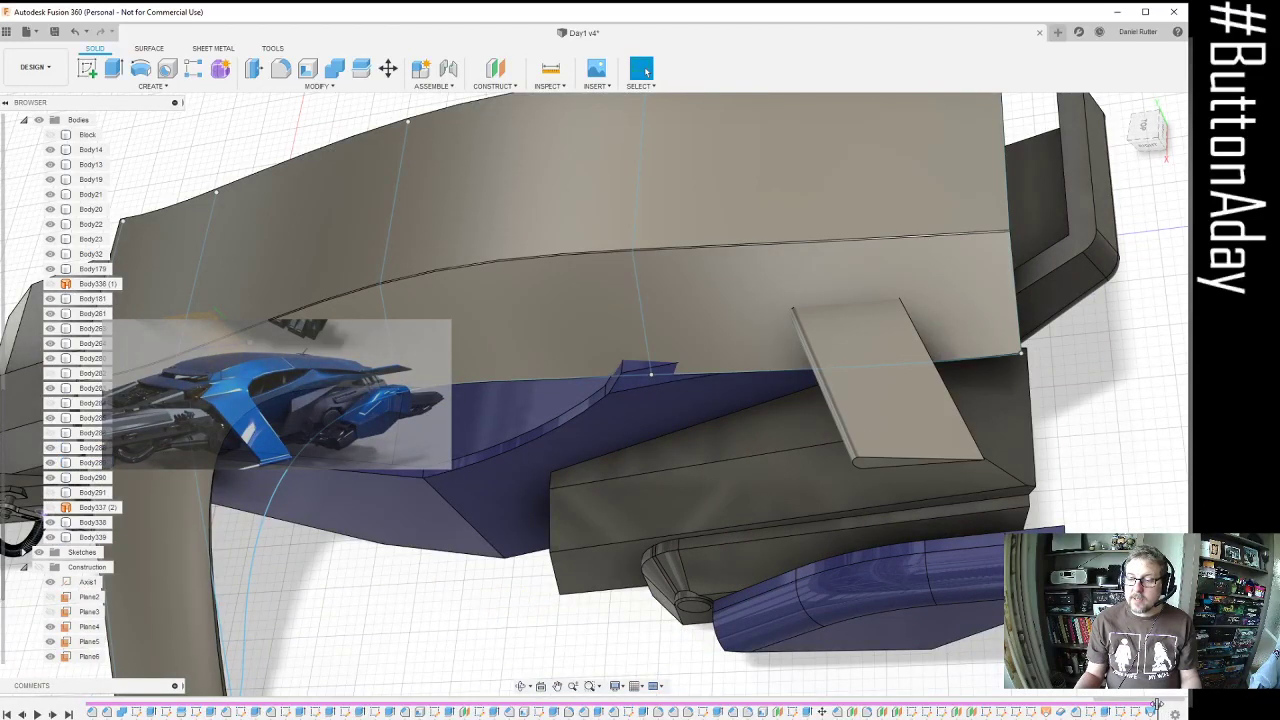
Roll the design history back to before the loft and show the teardrop sketches Sketch60 and Sketch61
key(ctrl+z)
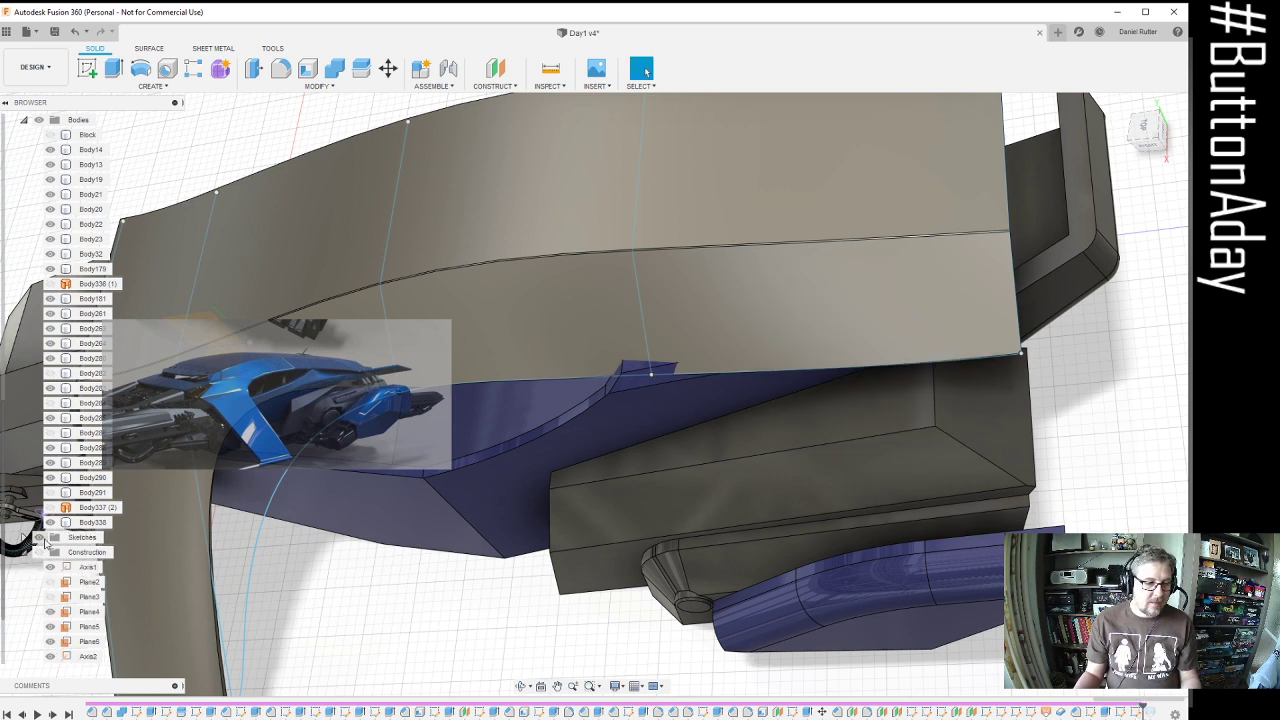
click(28, 540)
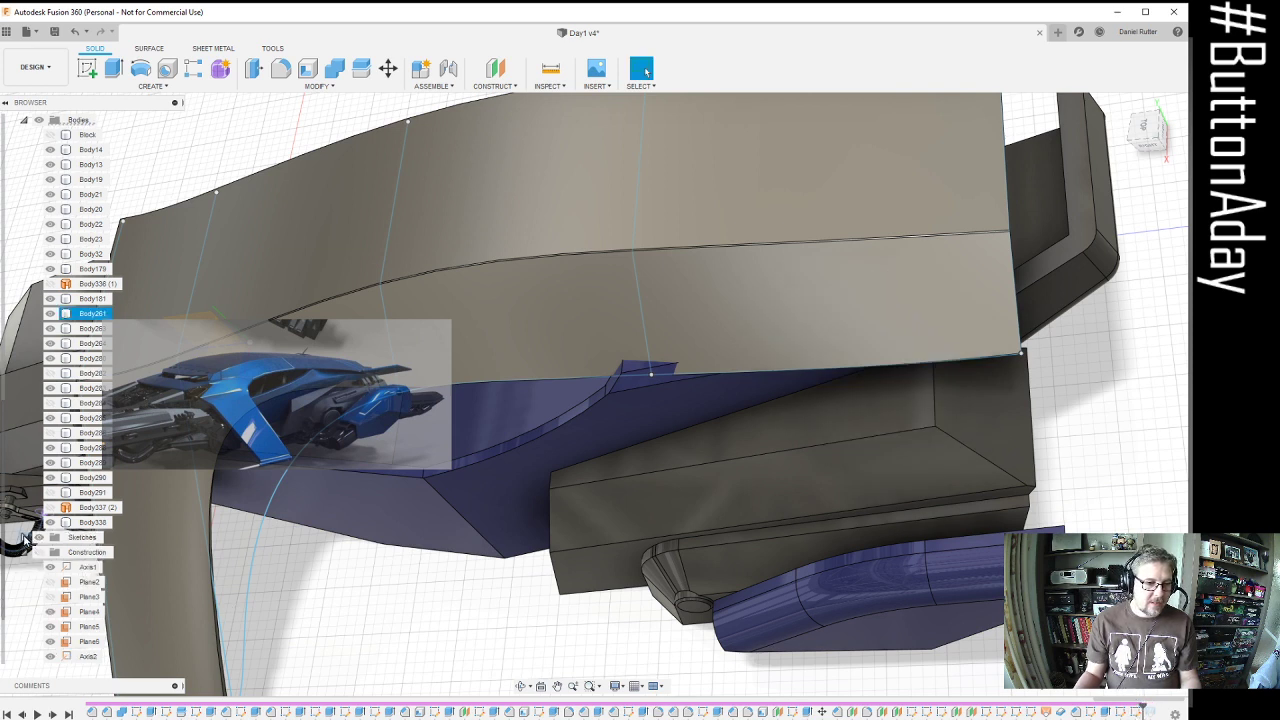
click(25, 538)
scroll(88, 608, down, 5)
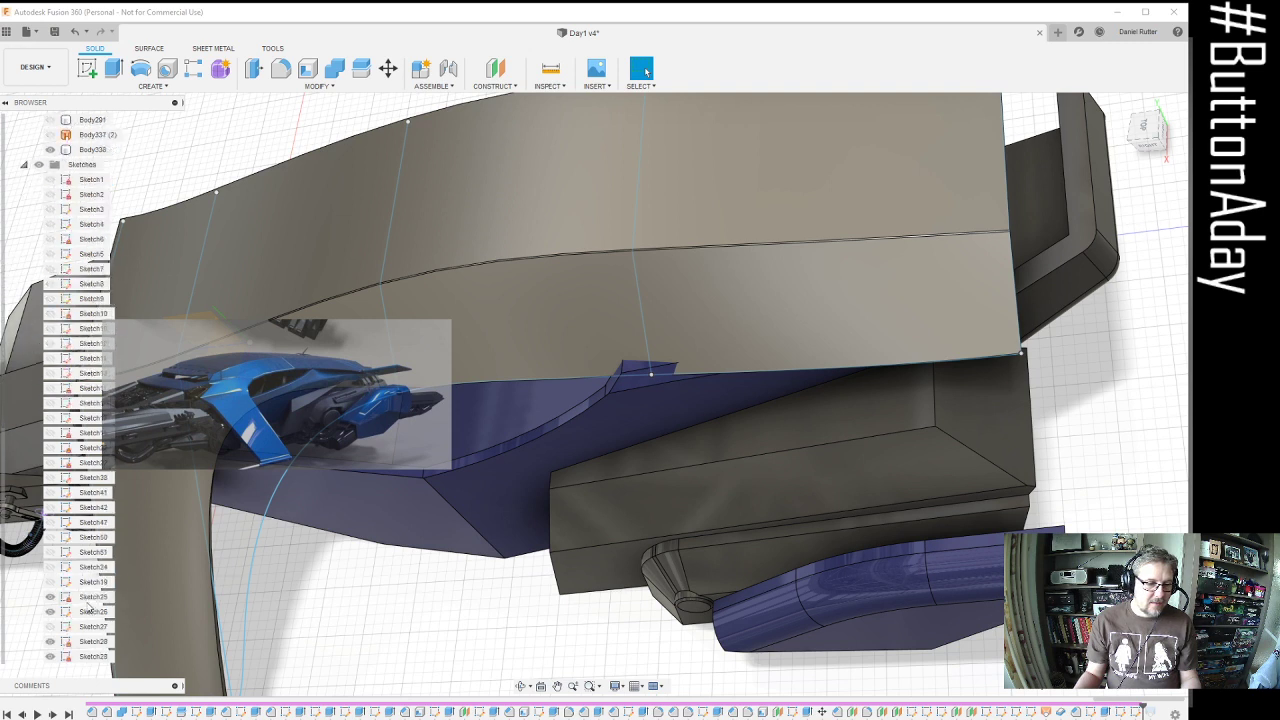
scroll(88, 612, down, 10)
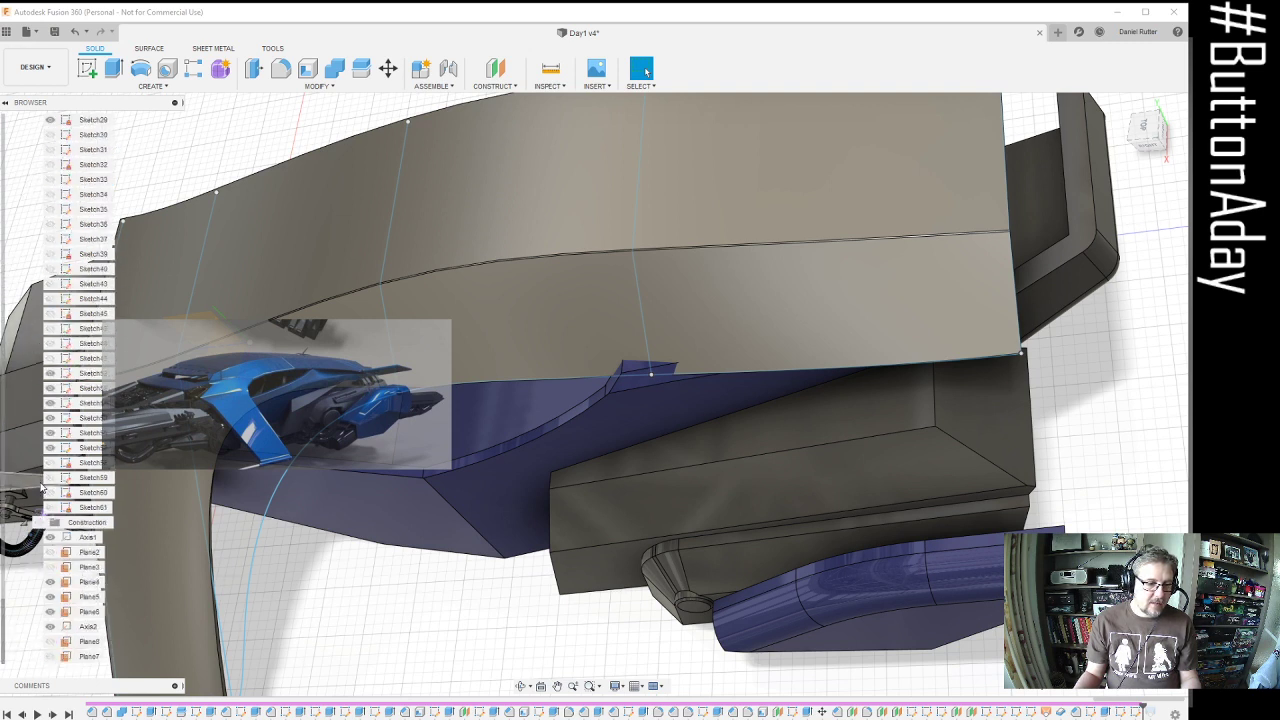
click(50, 507)
click(50, 492)
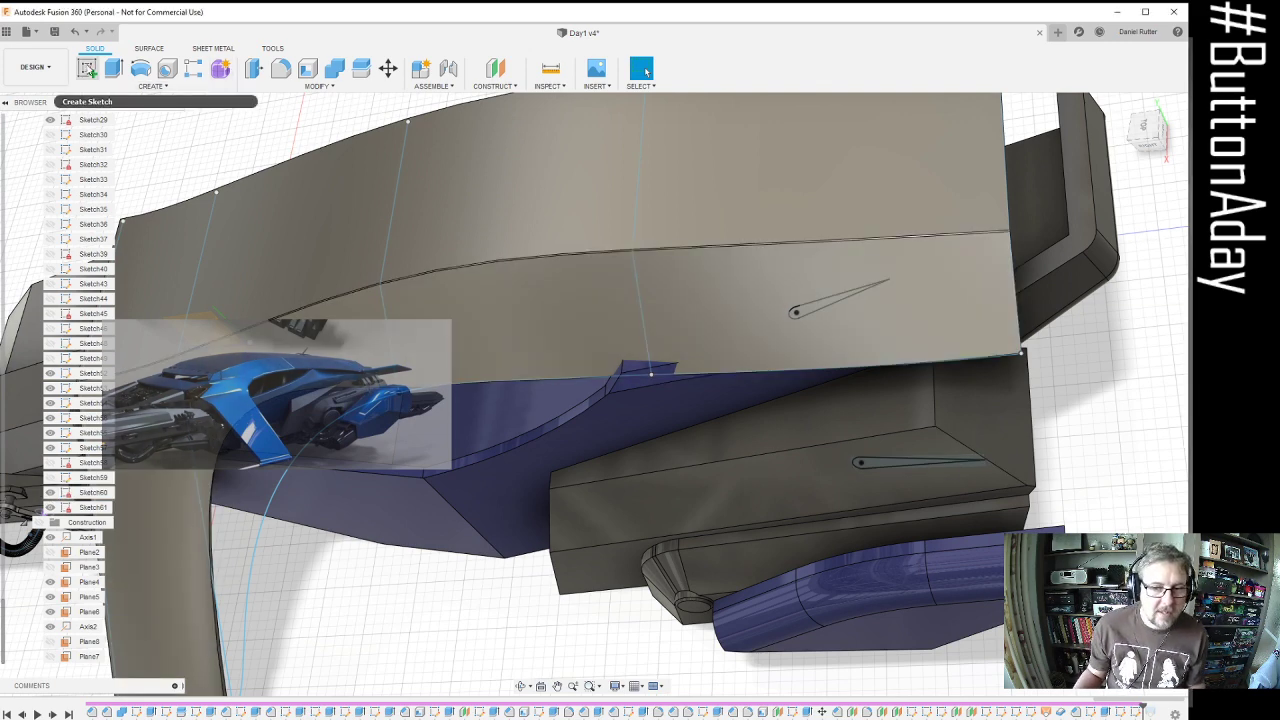
Start a new sketch on the origin YZ plane with 3D Sketch enabled
click(87, 68)
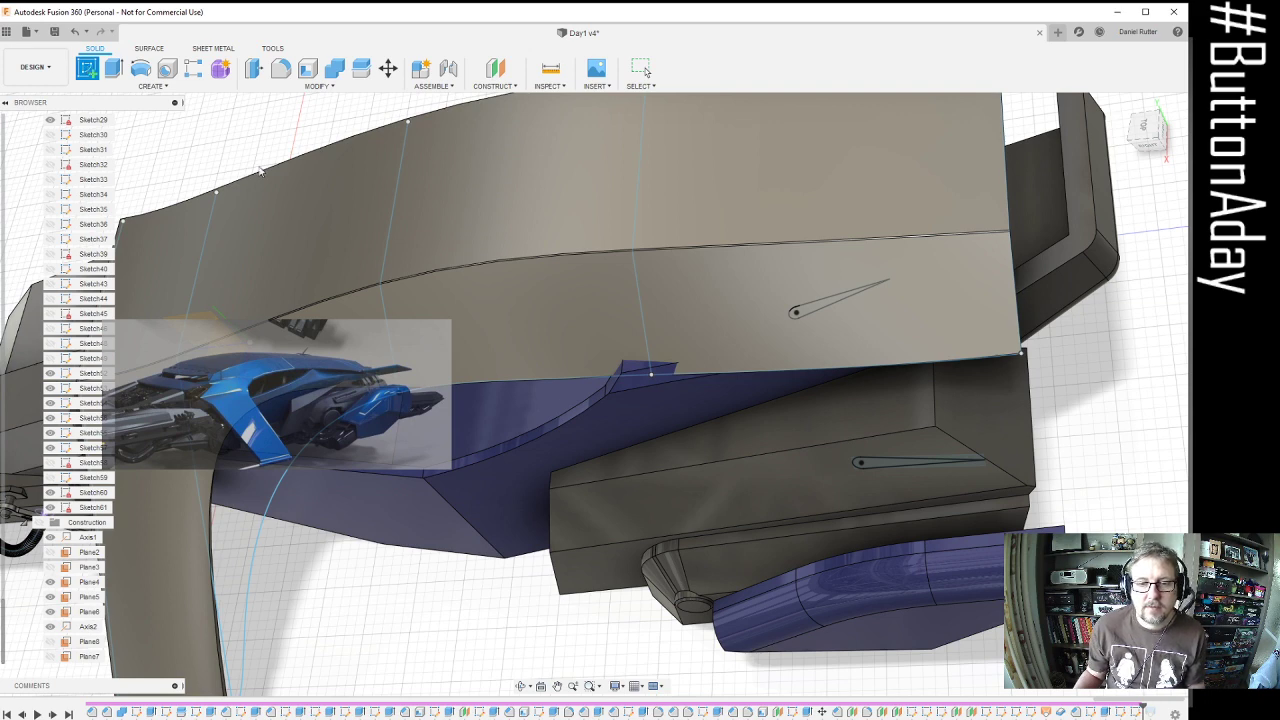
scroll(735, 360, down, 5)
mouse_move(583, 461)
shift+middle_down()
mouse_move(610, 403)
mouse_move(577, 431)
shift+middle_up()
scroll(626, 362, up, 3)
scroll(655, 338, down, 5)
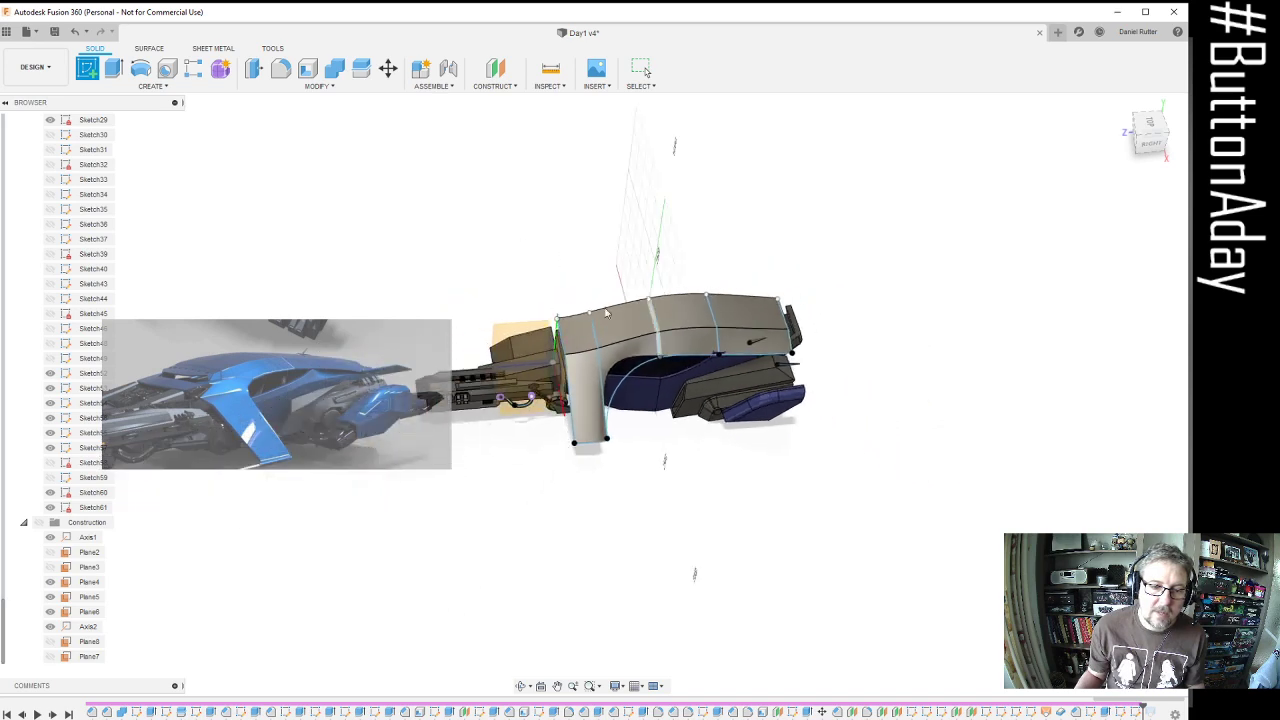
scroll(580, 325, up, 2)
shift+middle_drag(527, 358, 532, 428)
click(532, 428)
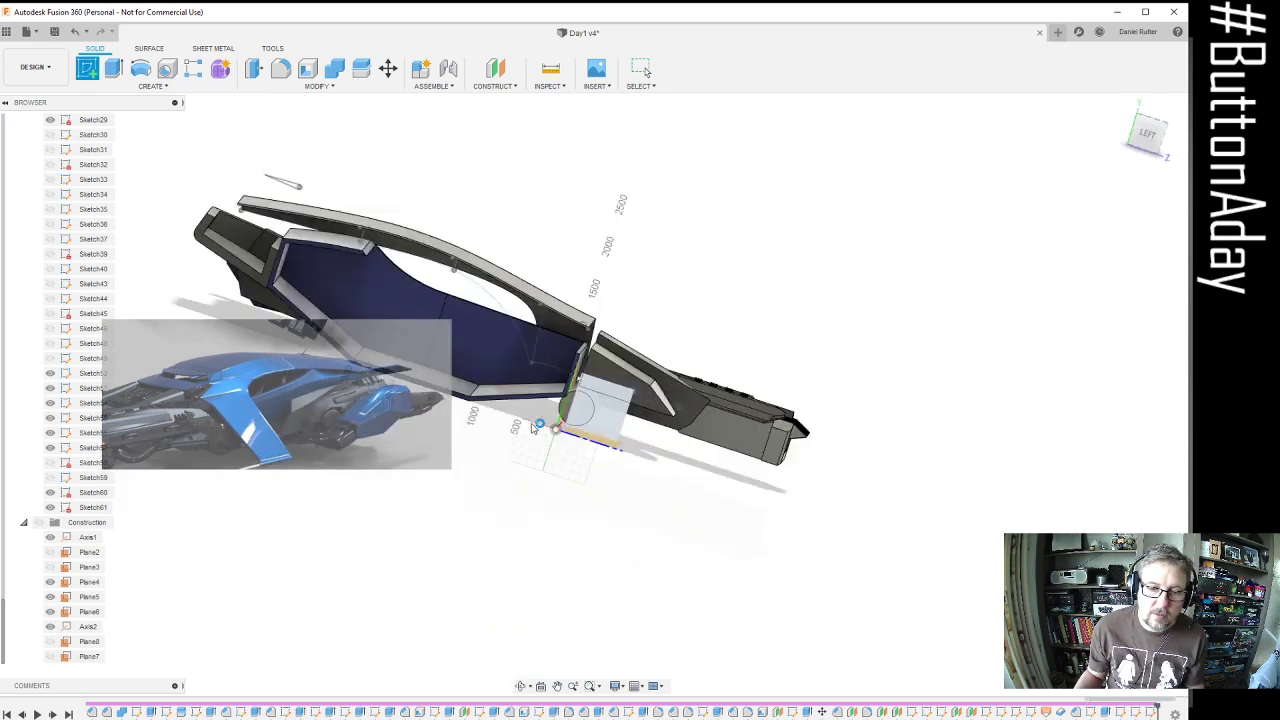
click(1138, 399)
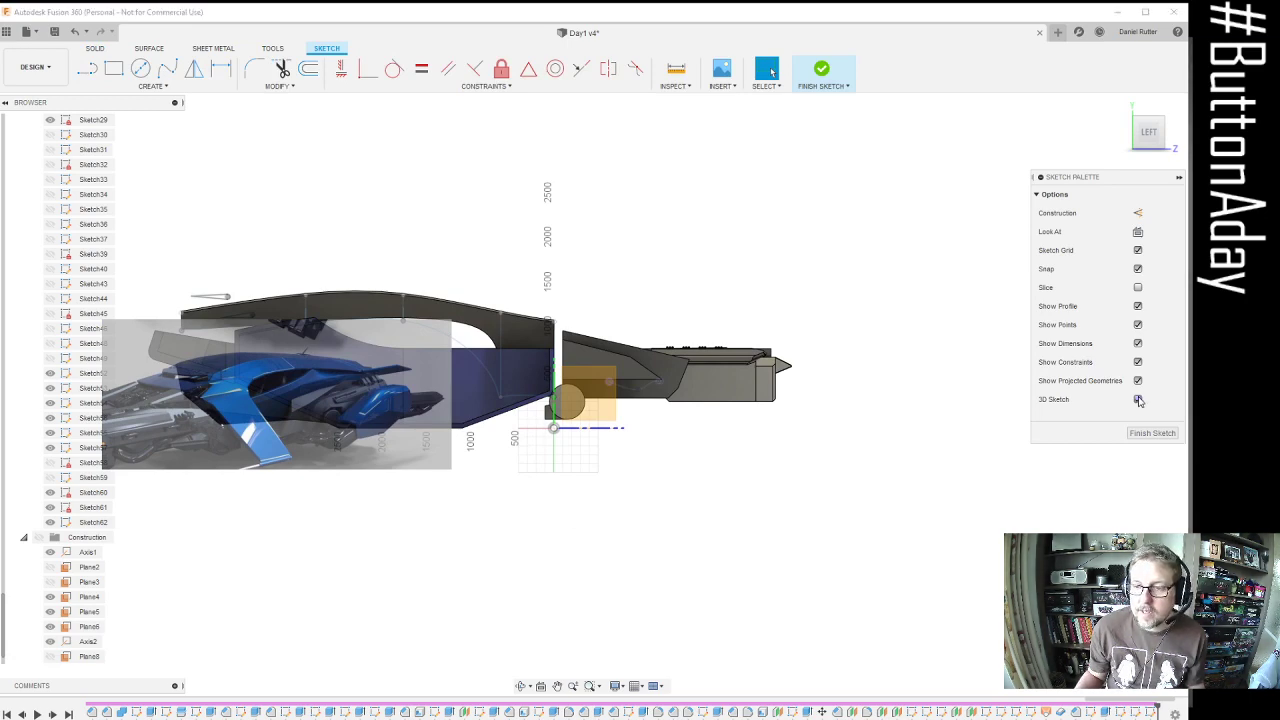
Draw a three-point arc spanning about 1000 mm between the pointed tips of the outer and hull teardrops, bulging upward
scroll(775, 343, down, 3)
shift+middle_drag(673, 275, 720, 343)
scroll(700, 343, down, 2)
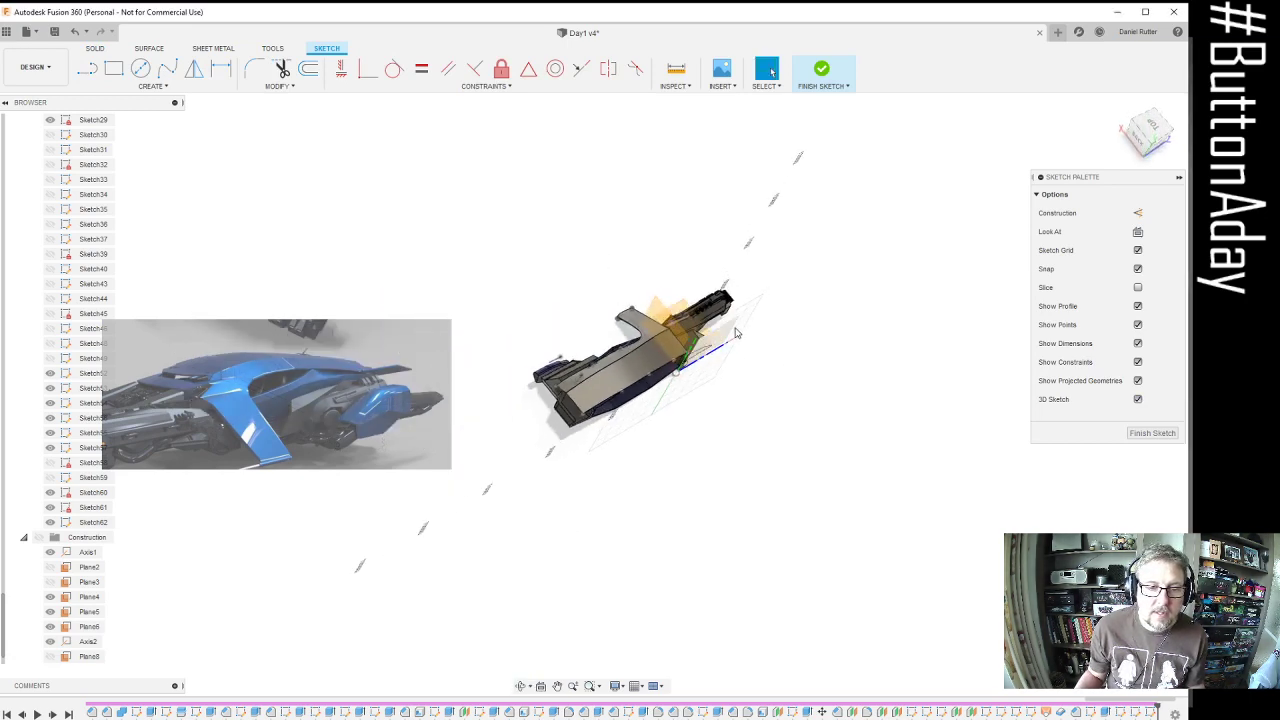
scroll(570, 390, up, 7)
scroll(585, 361, up, 3)
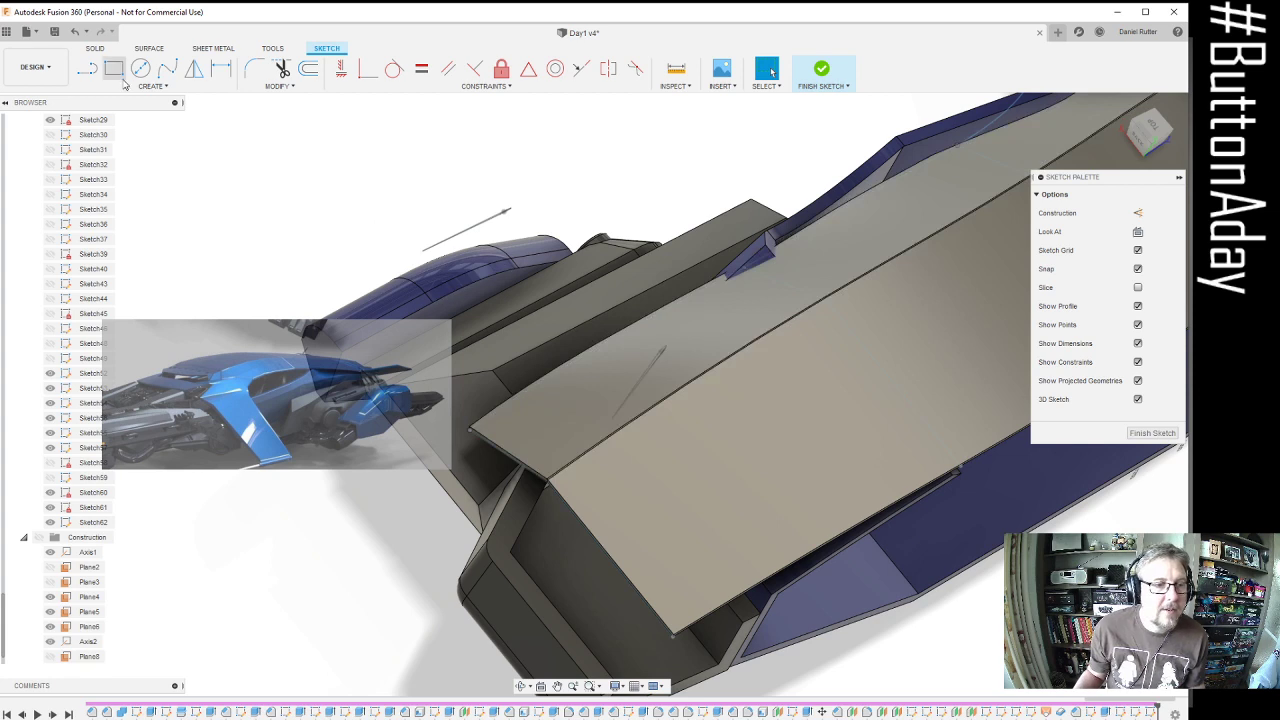
click(170, 88)
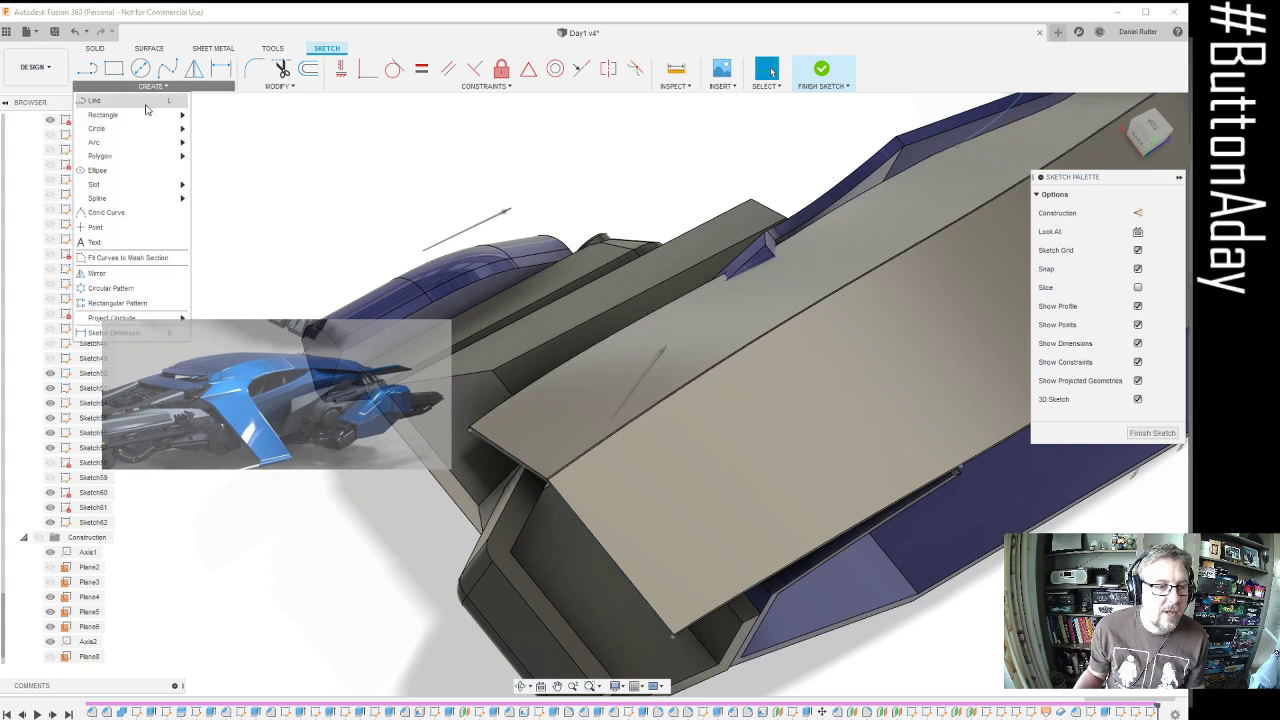
mouse_move(161, 147)
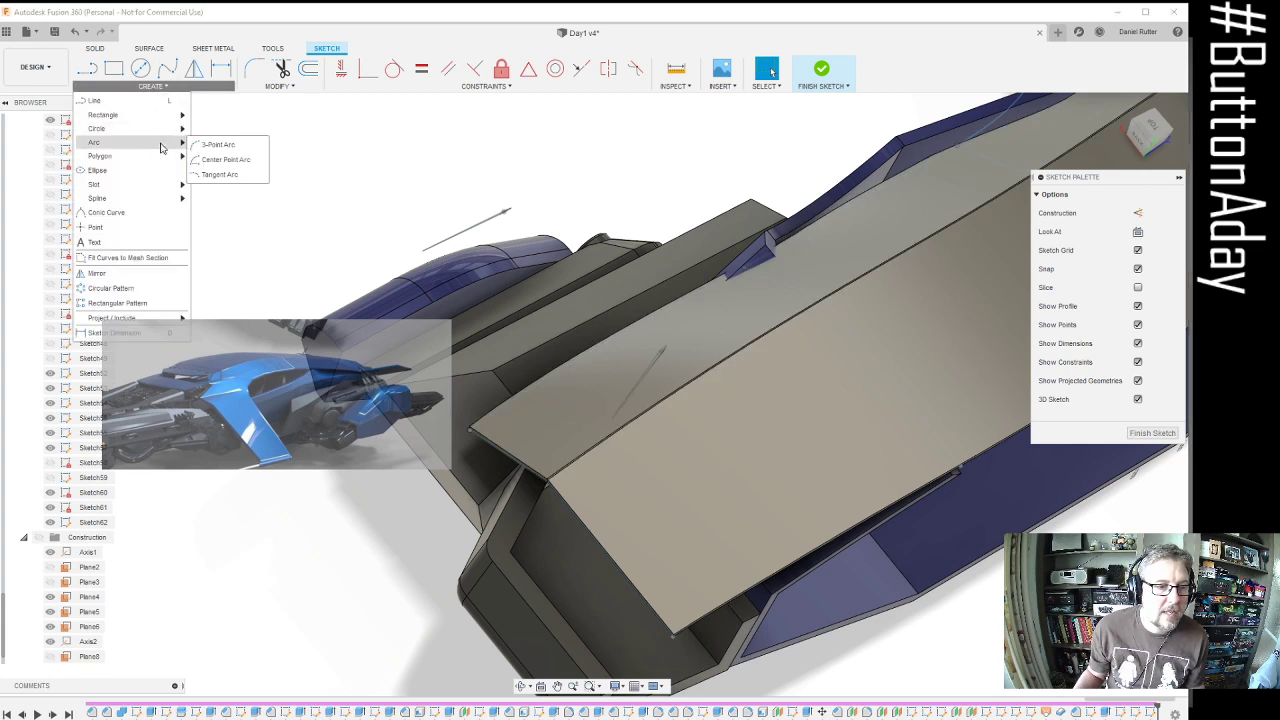
click(220, 145)
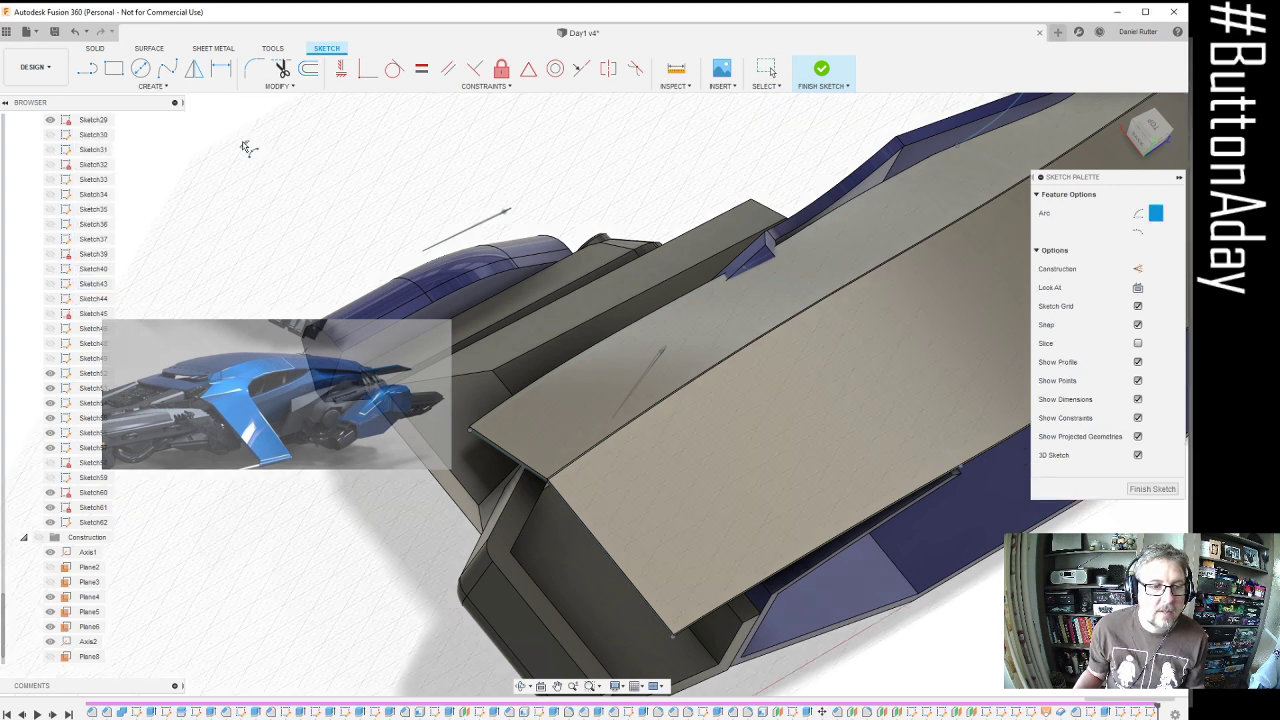
click(420, 253)
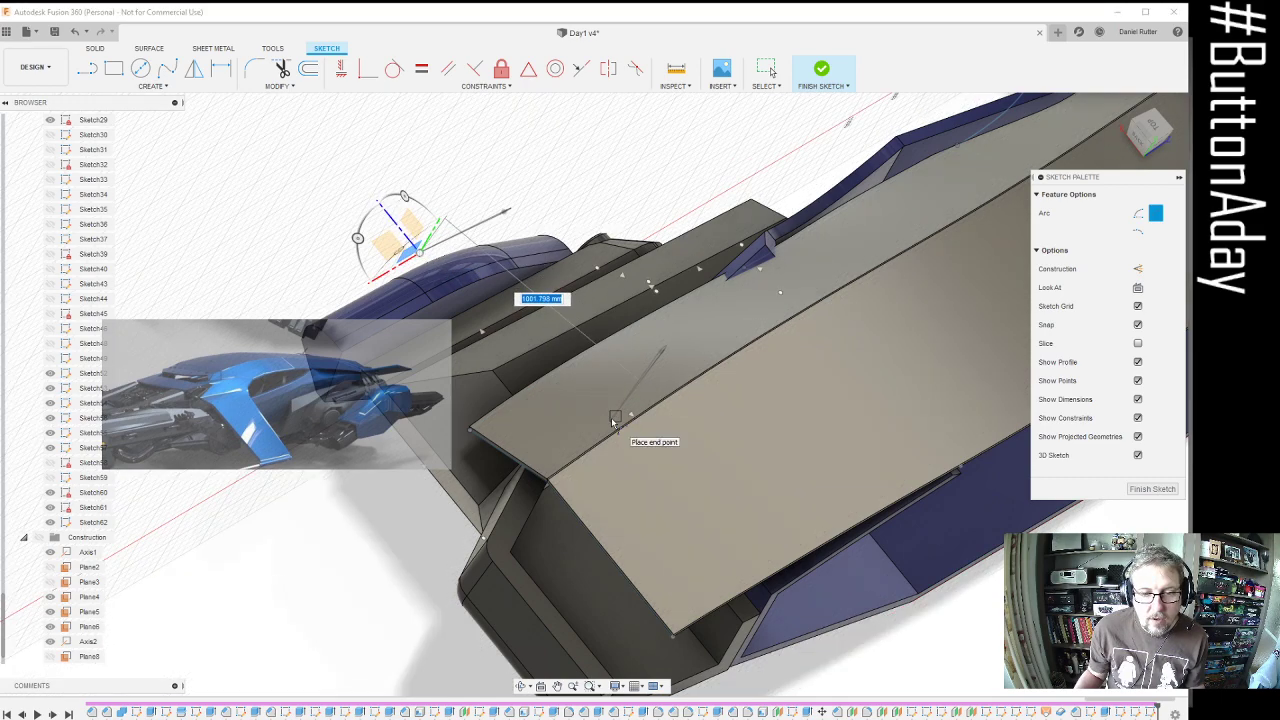
scroll(613, 422, up, 10)
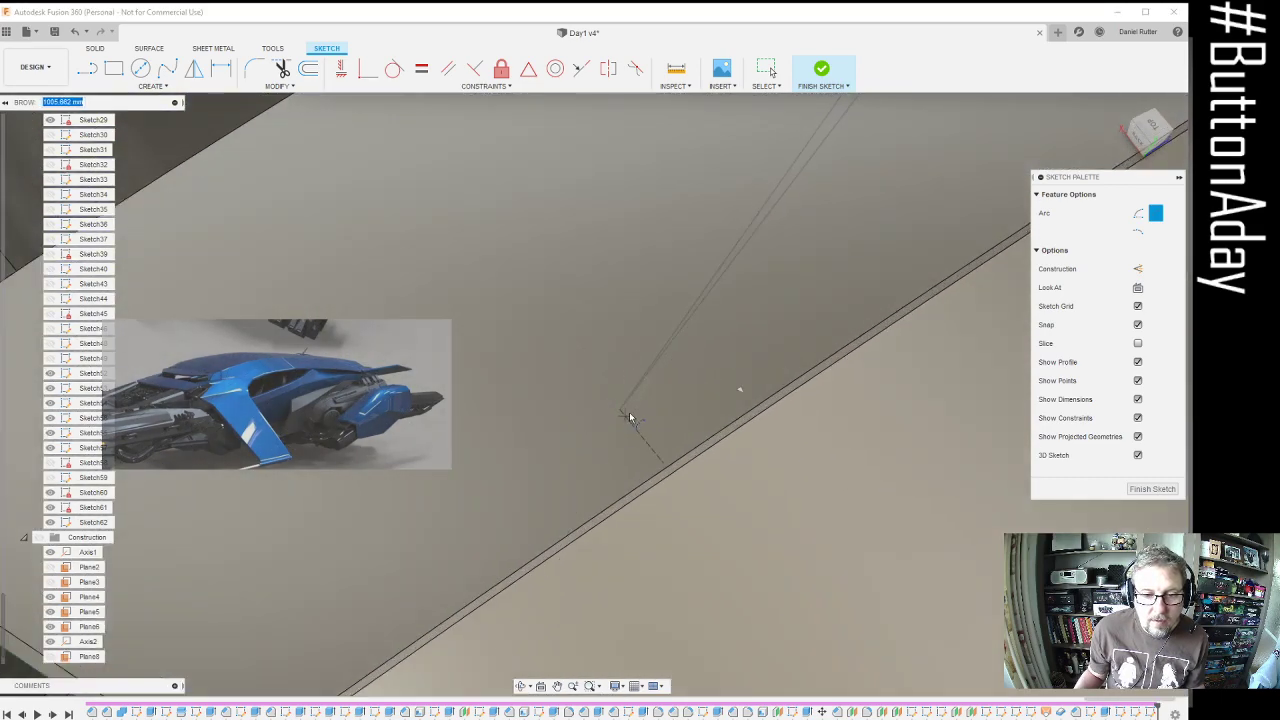
scroll(621, 408, up, 2)
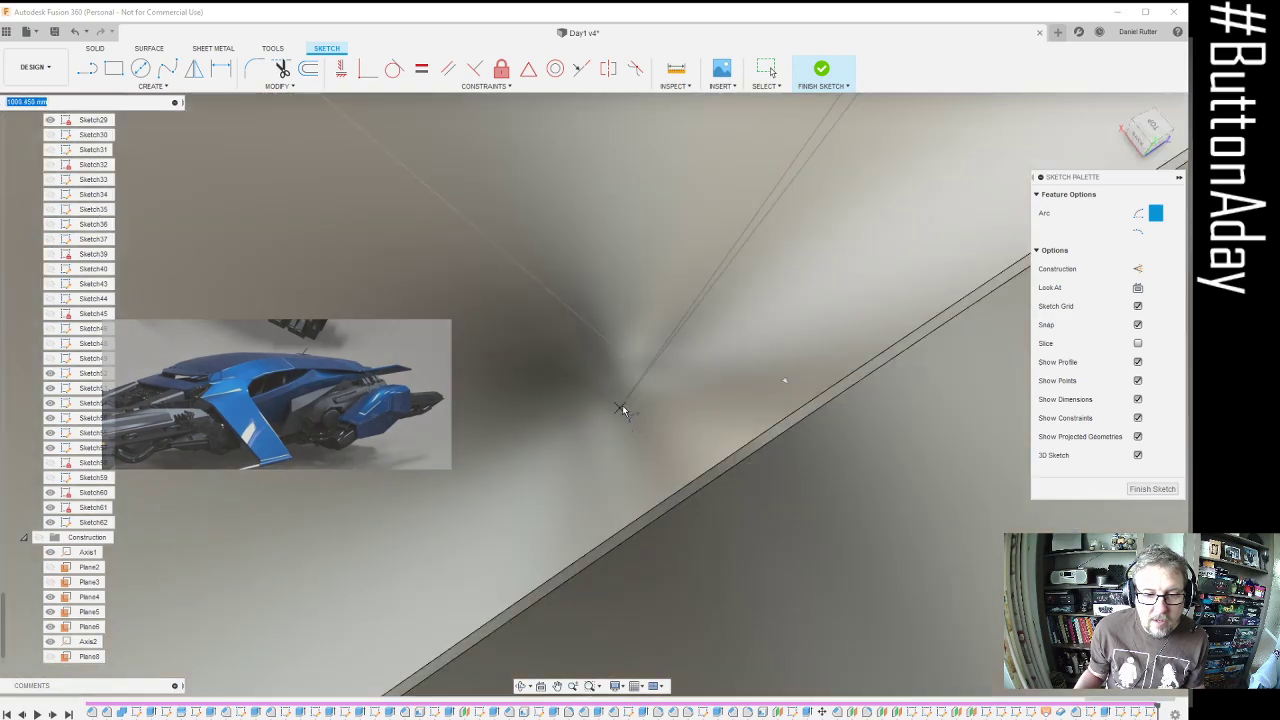
shift+middle_drag(622, 406, 645, 426)
scroll(645, 426, down, 10)
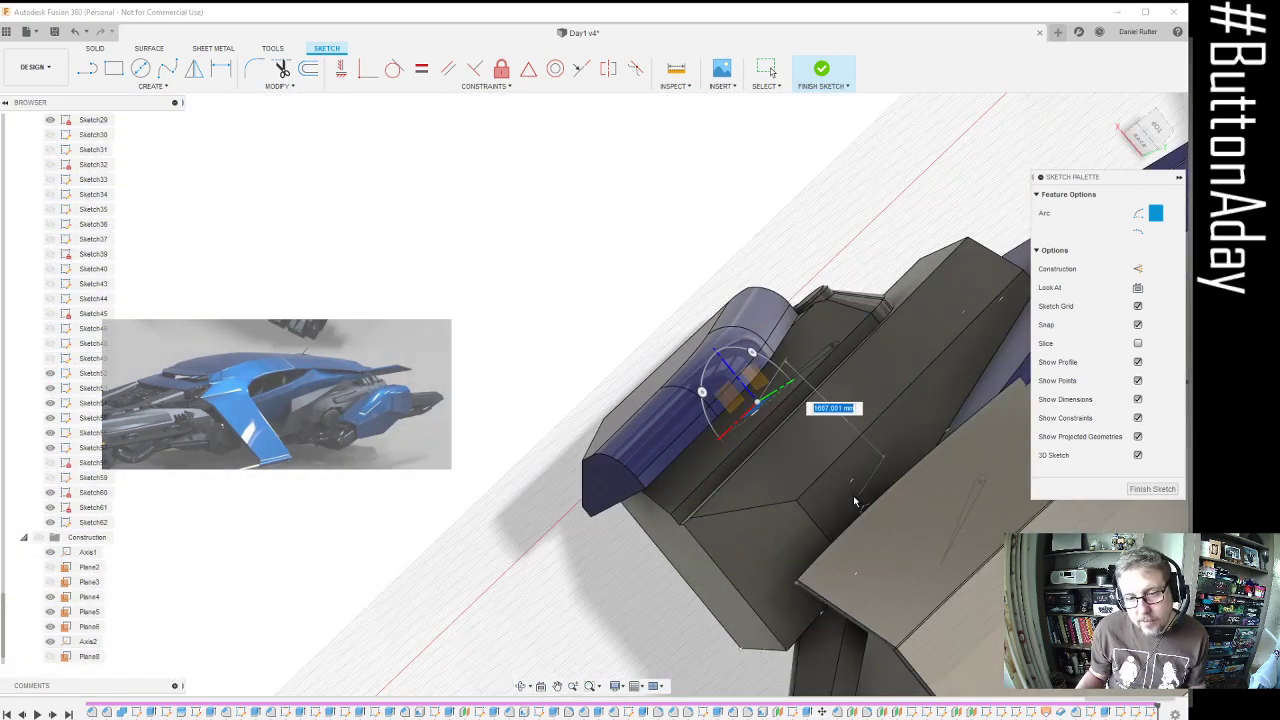
shift+middle_drag(853, 495, 520, 300)
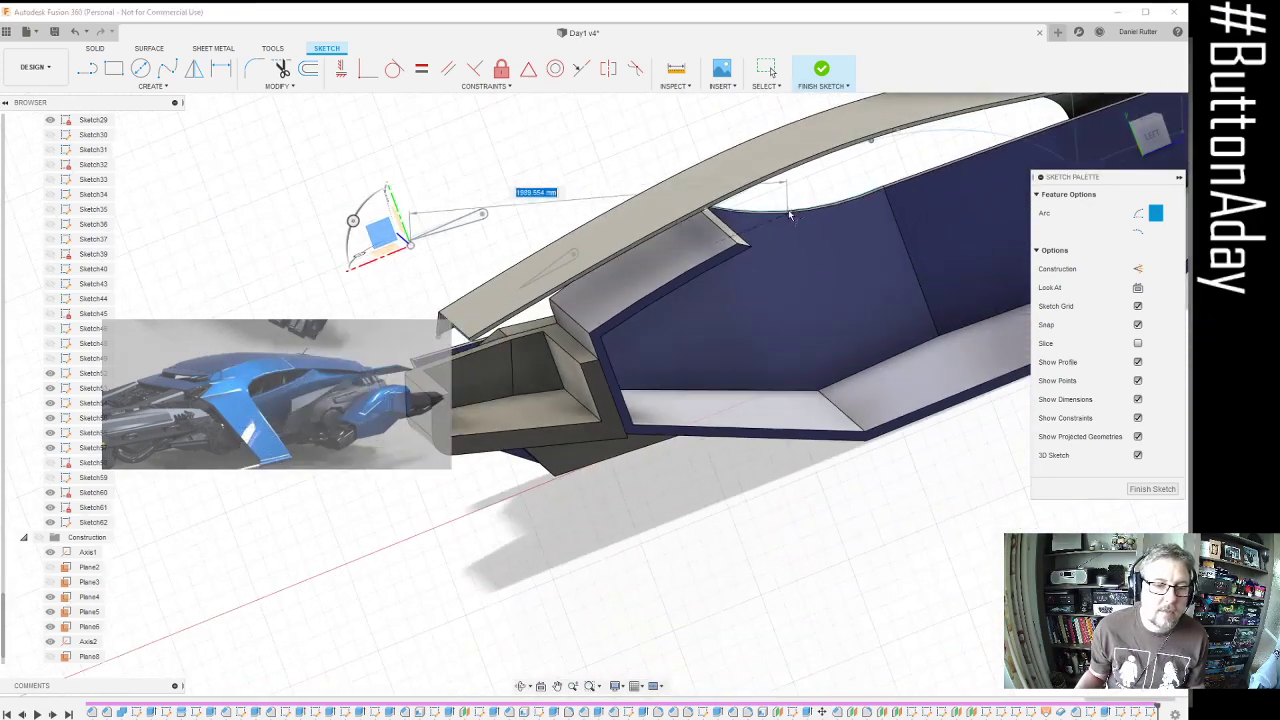
scroll(512, 290, up, 4)
scroll(505, 288, up, 3)
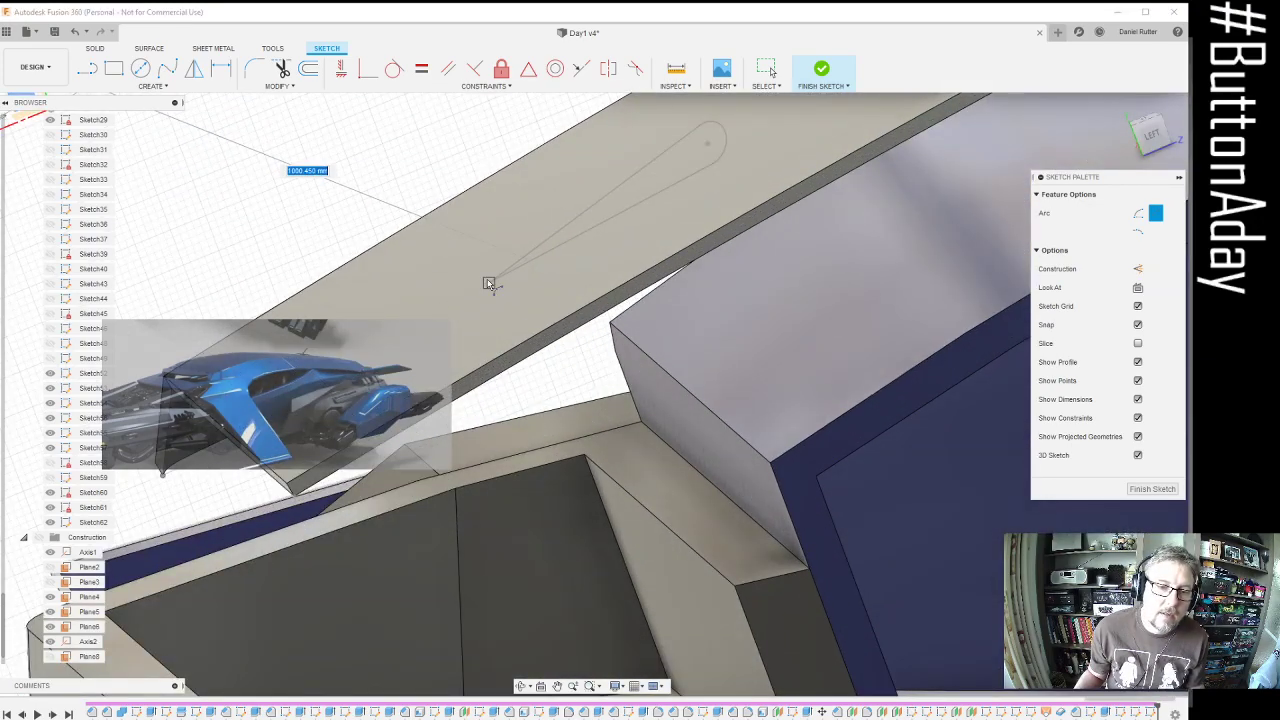
shift+middle_drag(430, 265, 300, 229)
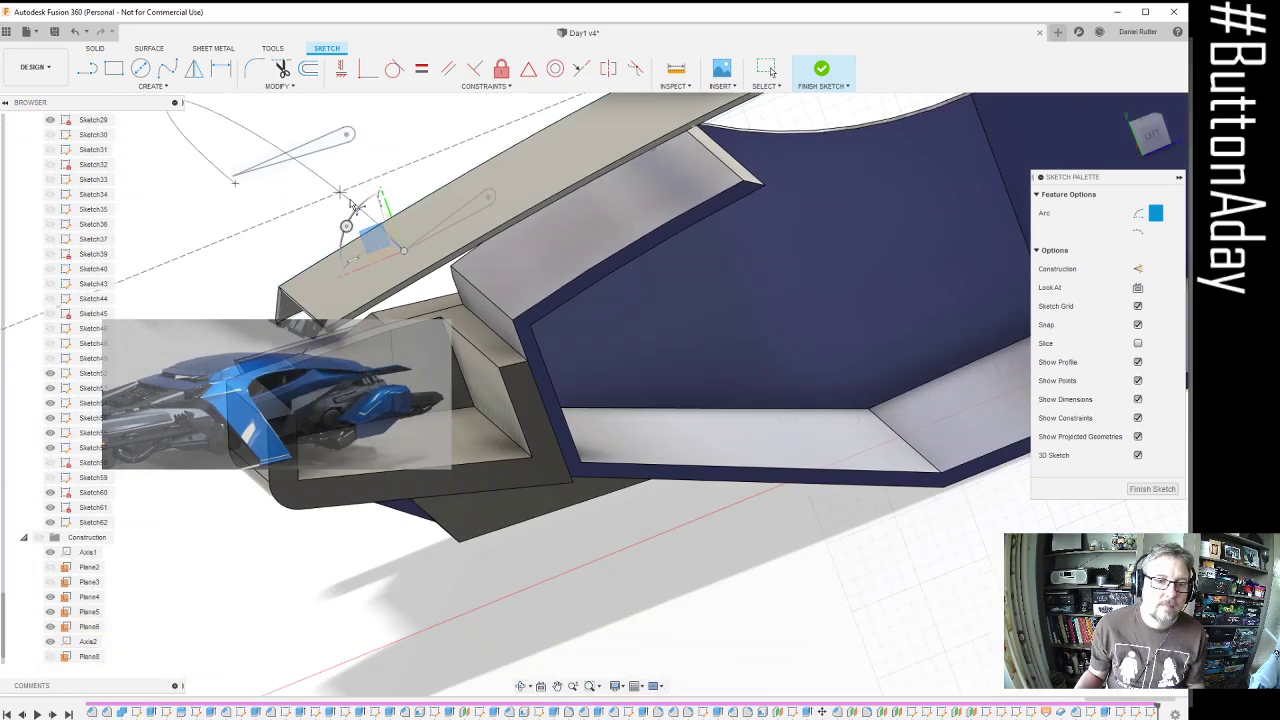
shift+middle_drag(350, 196, 295, 232)
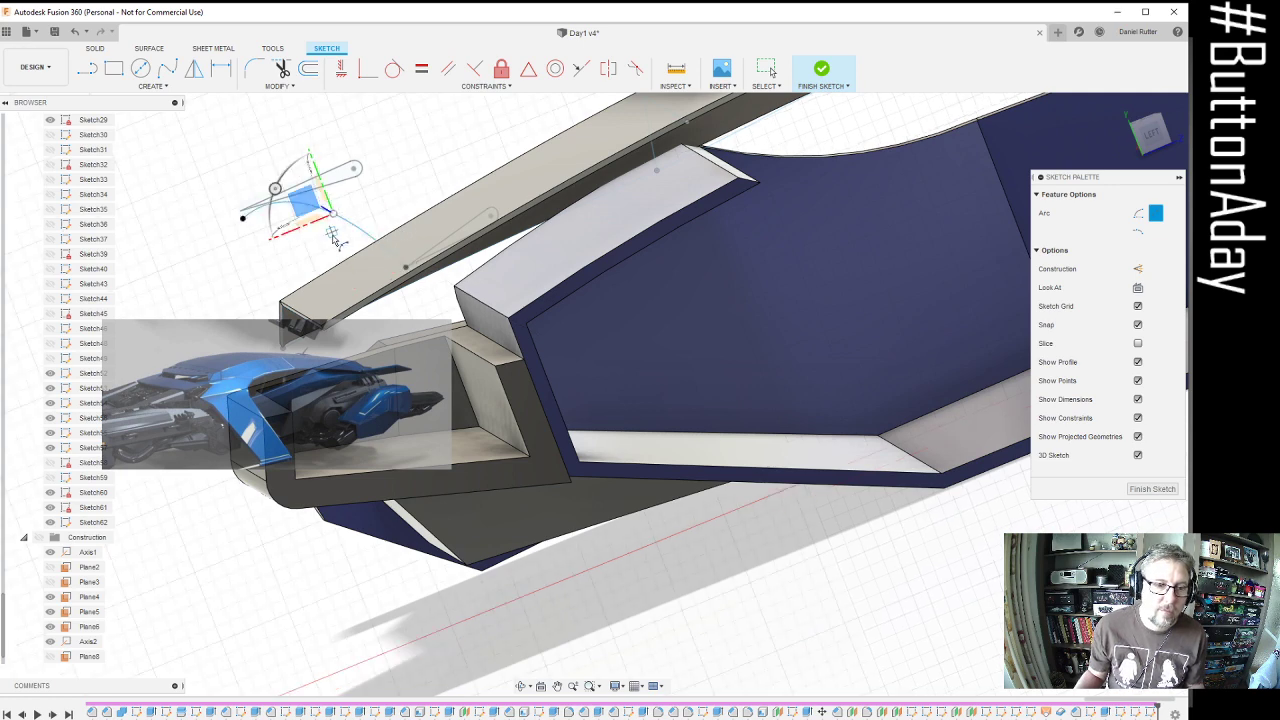
scroll(242, 222, up, 3)
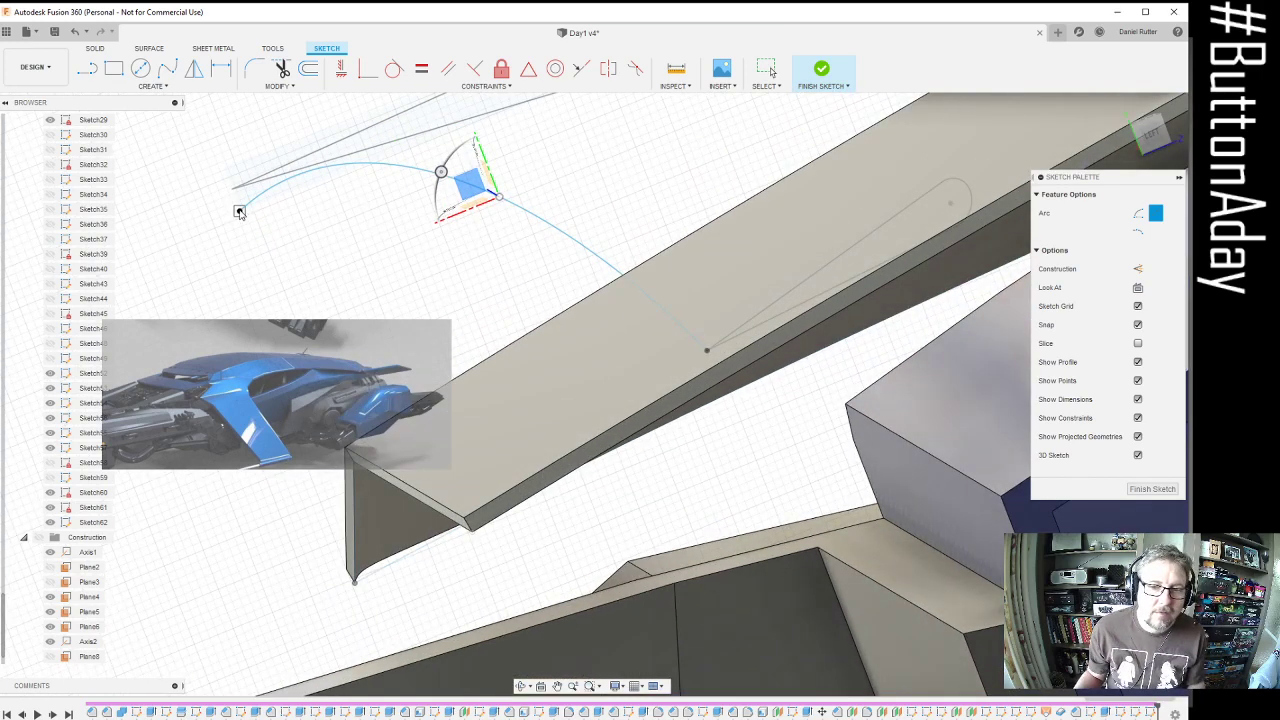
click(240, 212)
key(Escape)
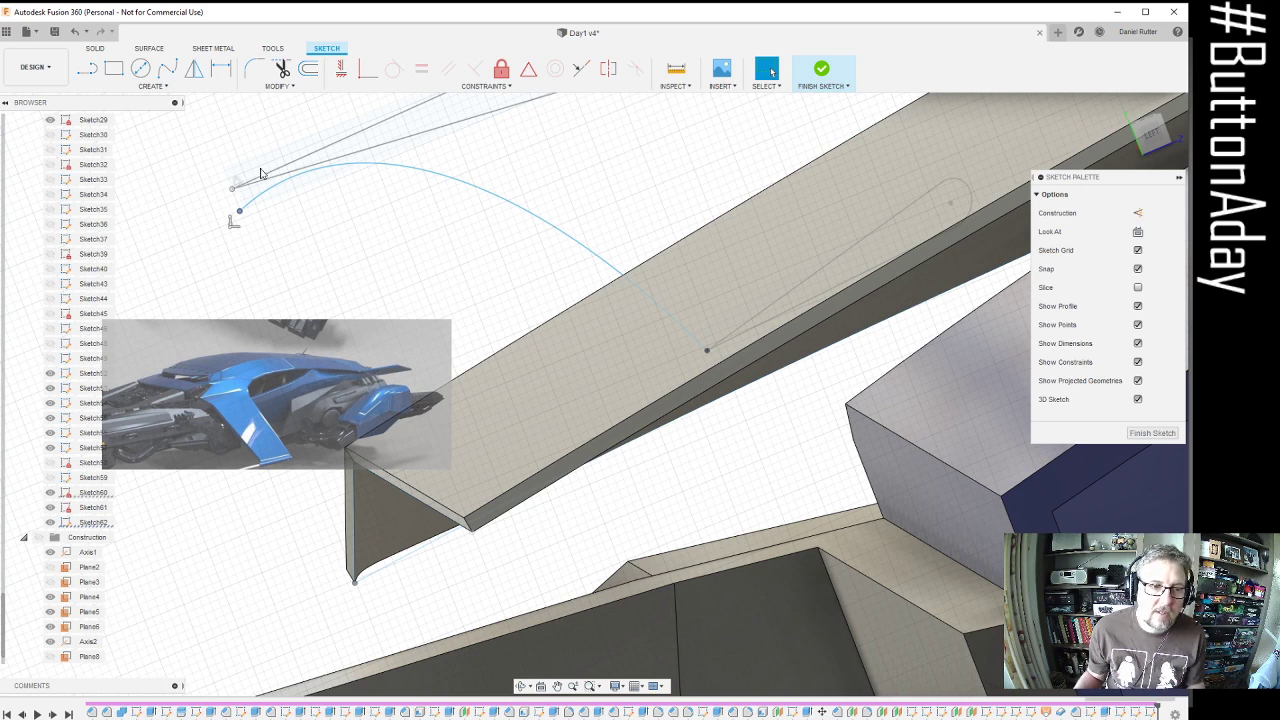
Free the arc's loose end from its existing constraint and make it coincident with the outer teardrop's pointed tip
click(366, 70)
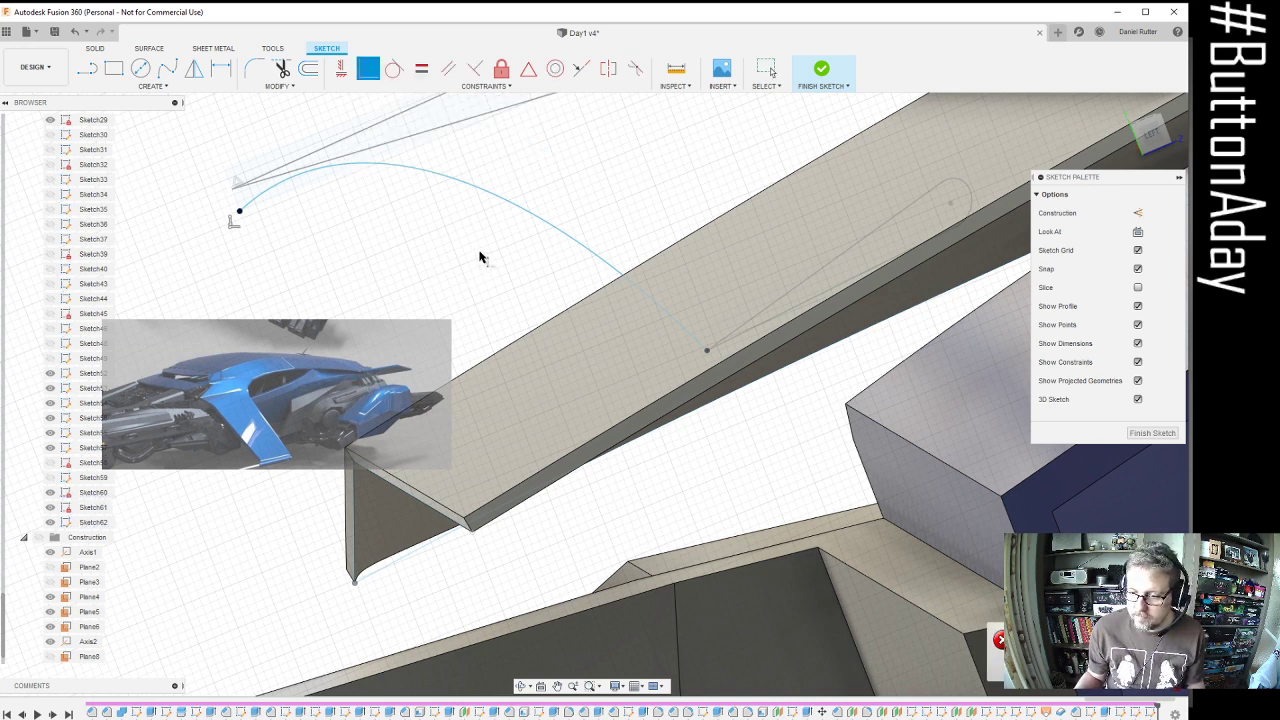
shift+middle_drag(479, 258, 425, 238)
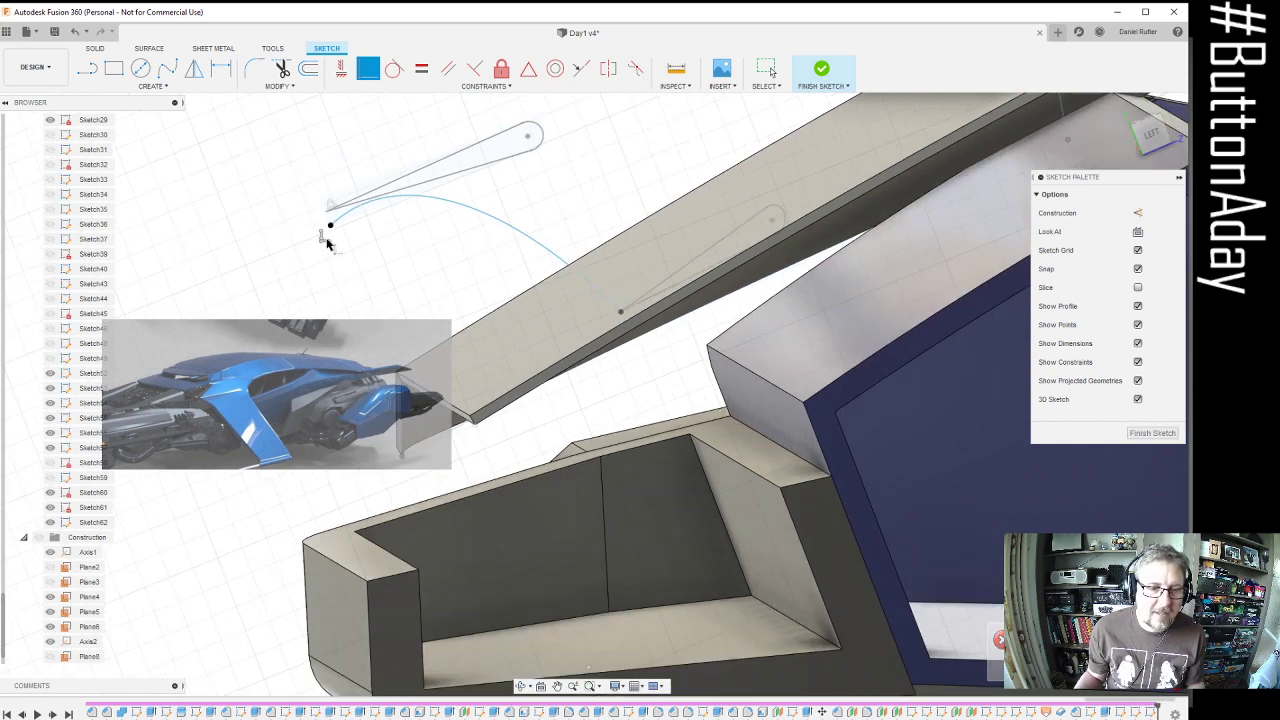
key(Escape)
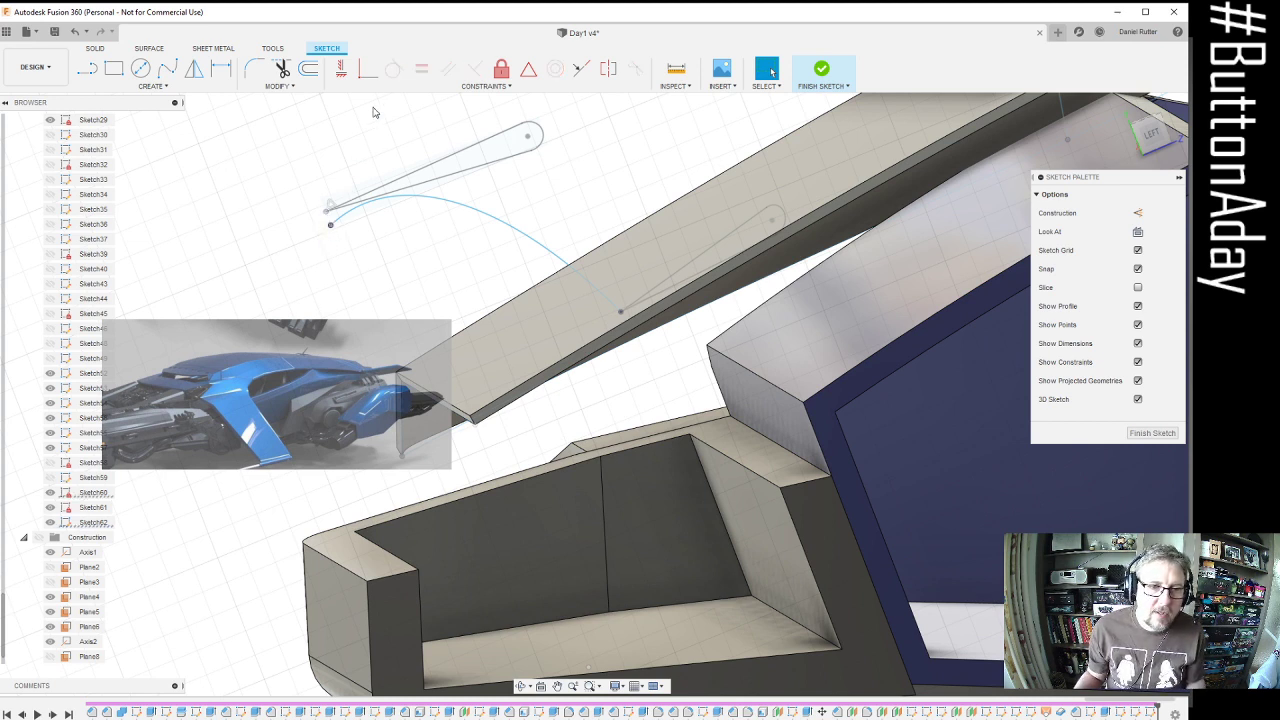
click(363, 72)
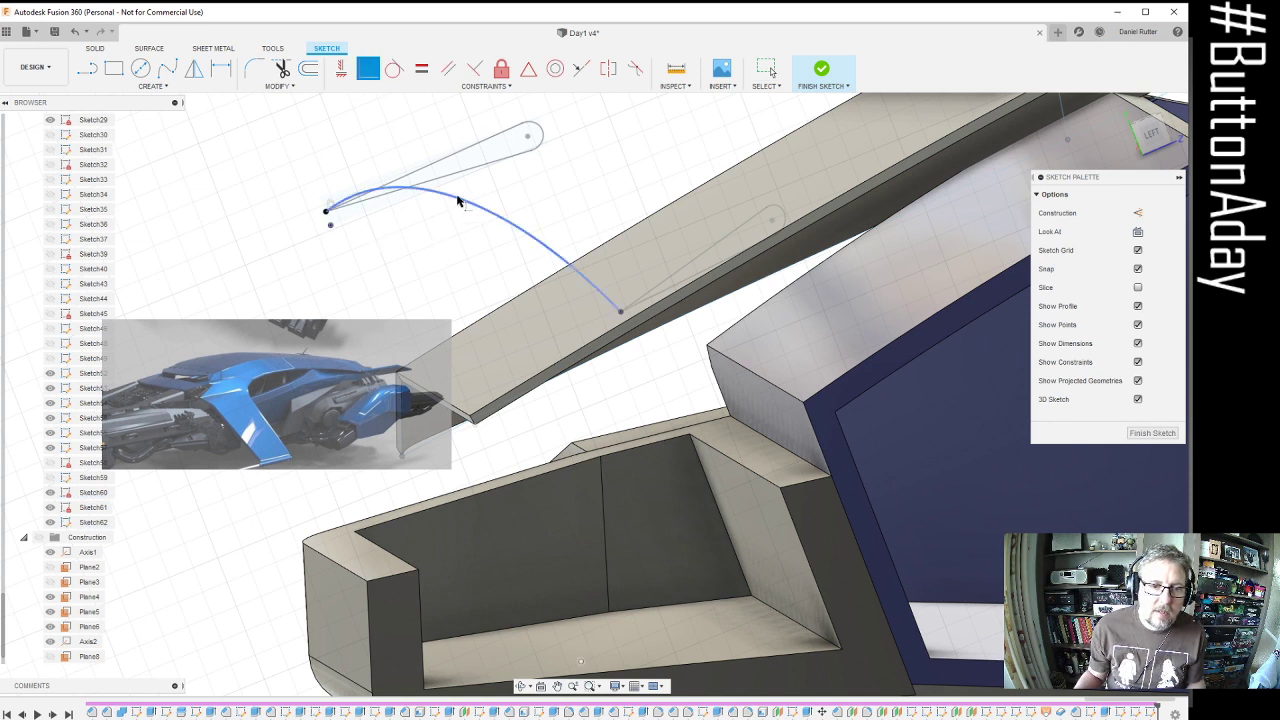
key(Escape)
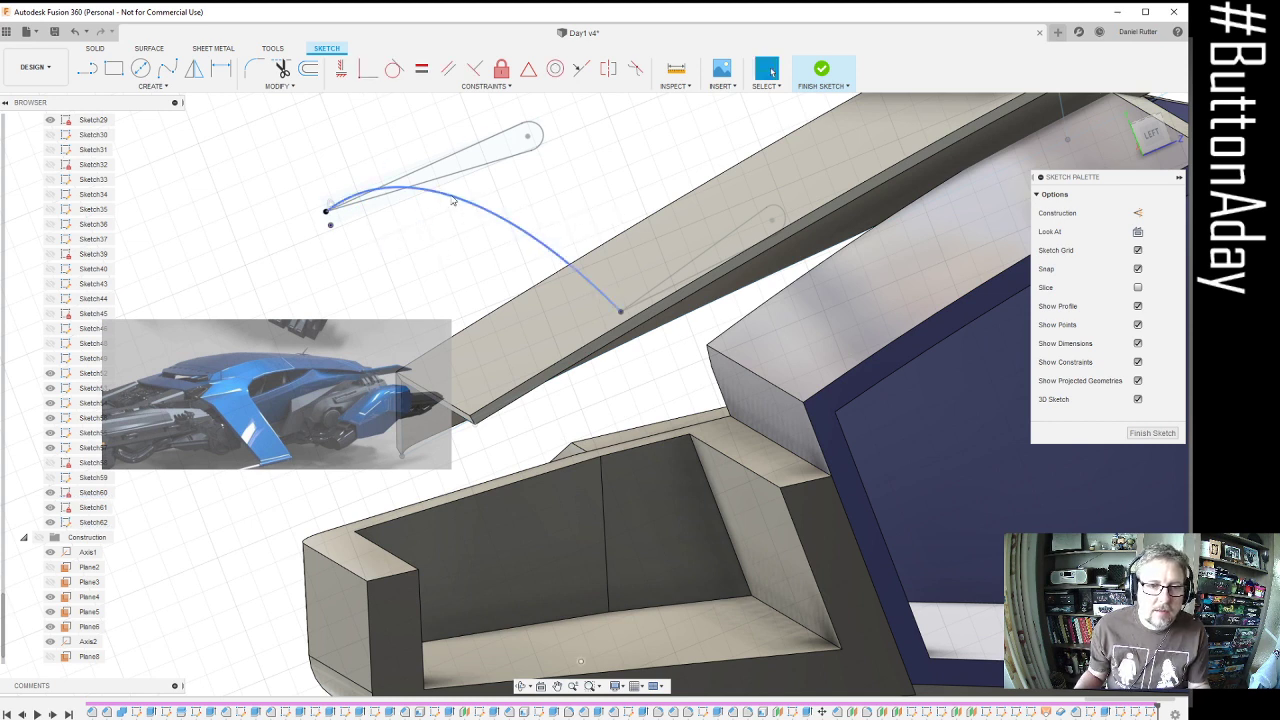
Dimension the arc linking the two teardrop tips with a radius of 700 mm
click(453, 202)
mouse_move(453, 202)
shift+middle_down()
mouse_move(457, 246)
mouse_move(549, 237)
mouse_move(509, 229)
mouse_move(494, 270)
mouse_move(720, 186)
mouse_move(694, 210)
mouse_move(666, 206)
mouse_move(694, 210)
shift+middle_up()
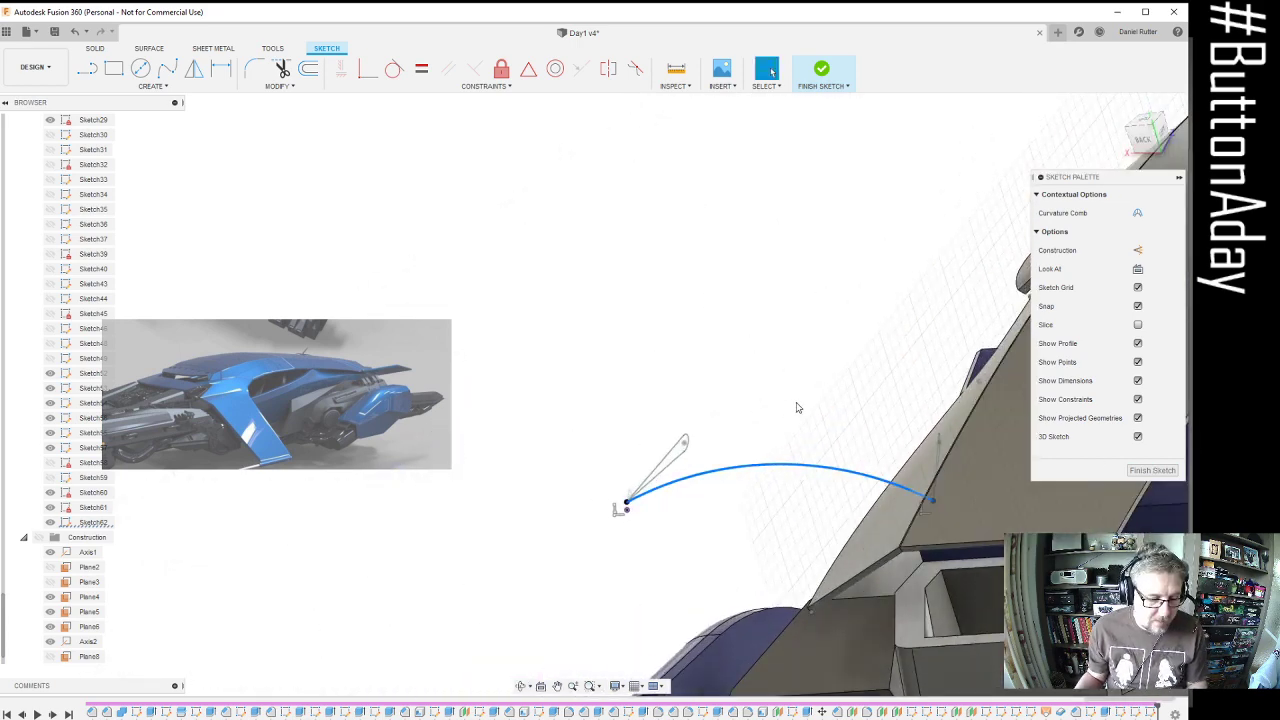
key(d)
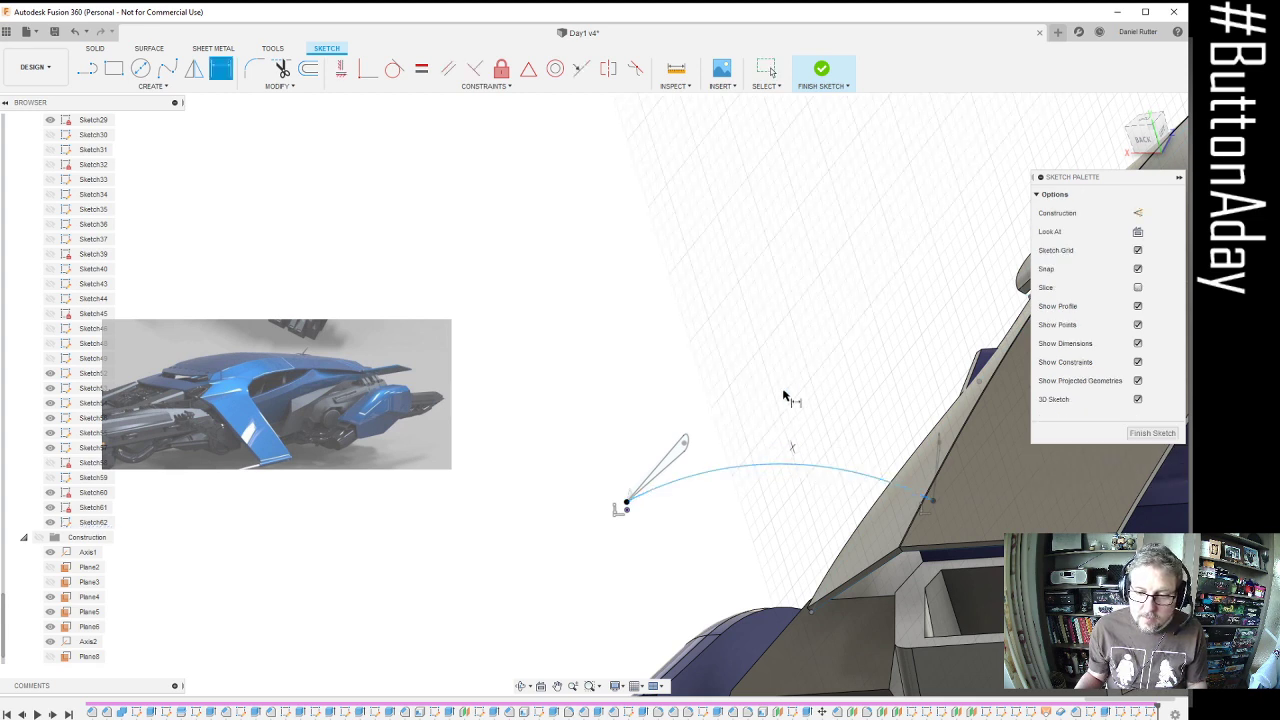
click(785, 465)
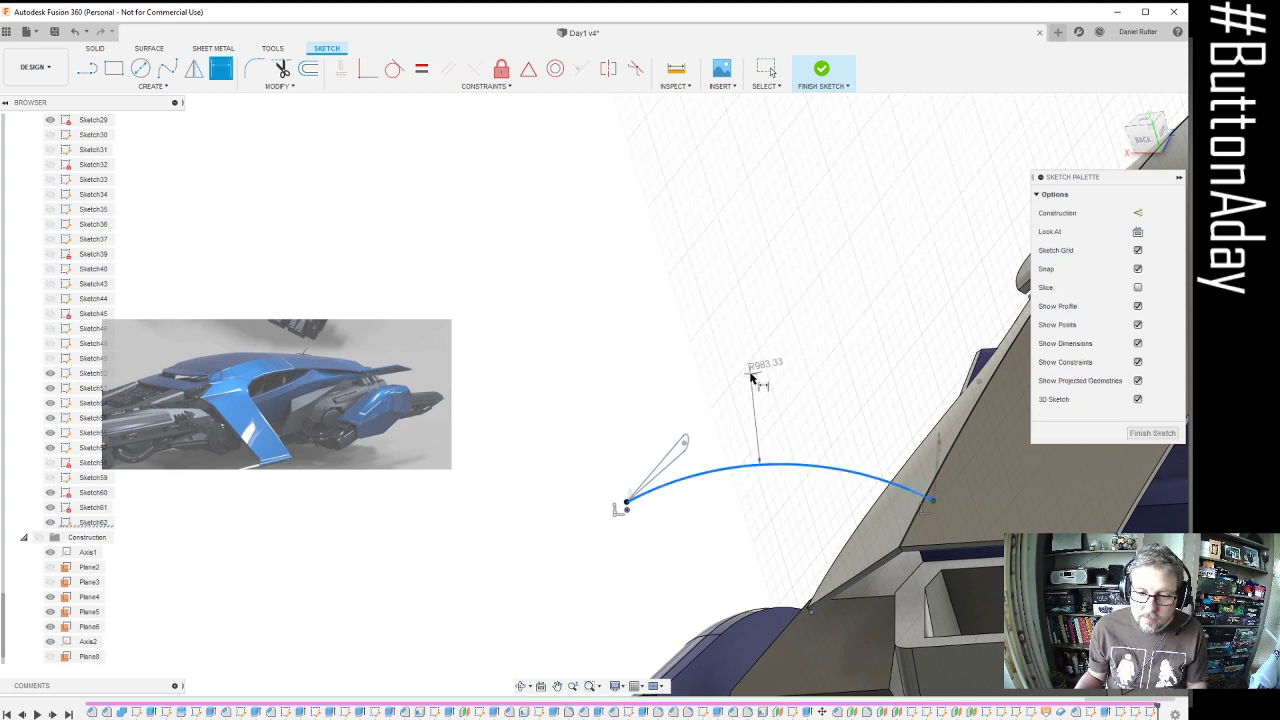
click(760, 368)
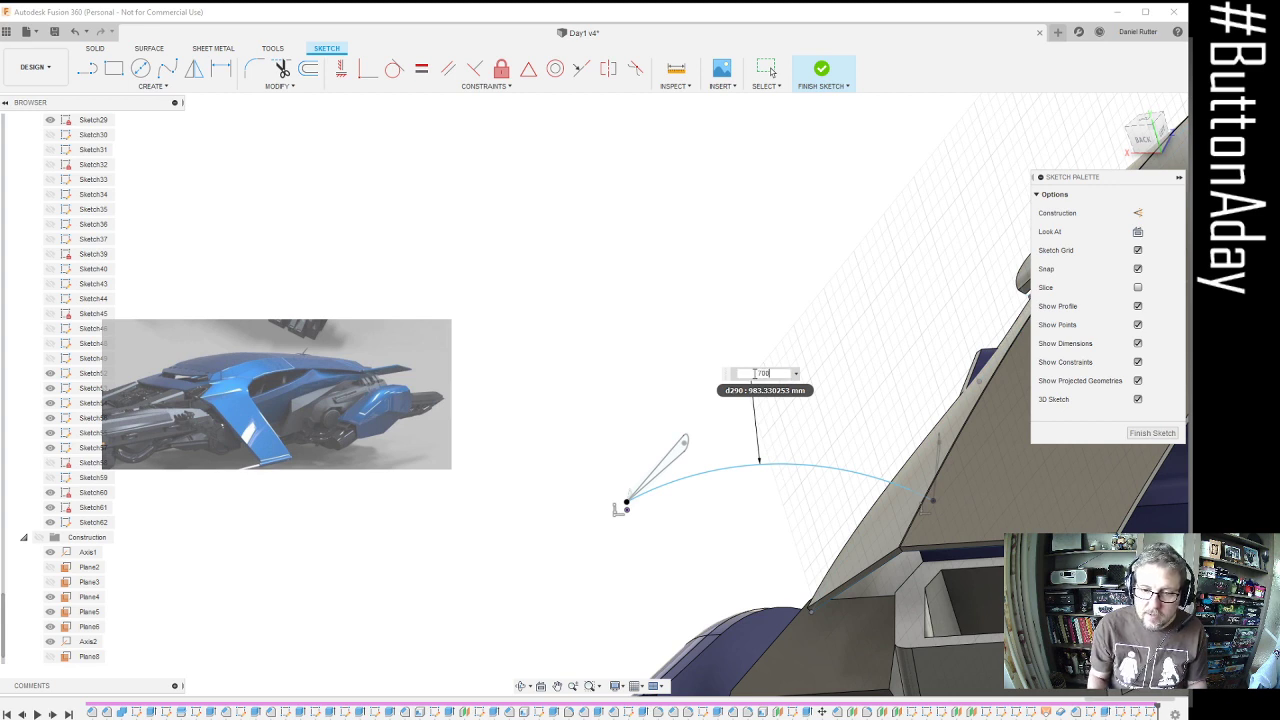
key(Return)
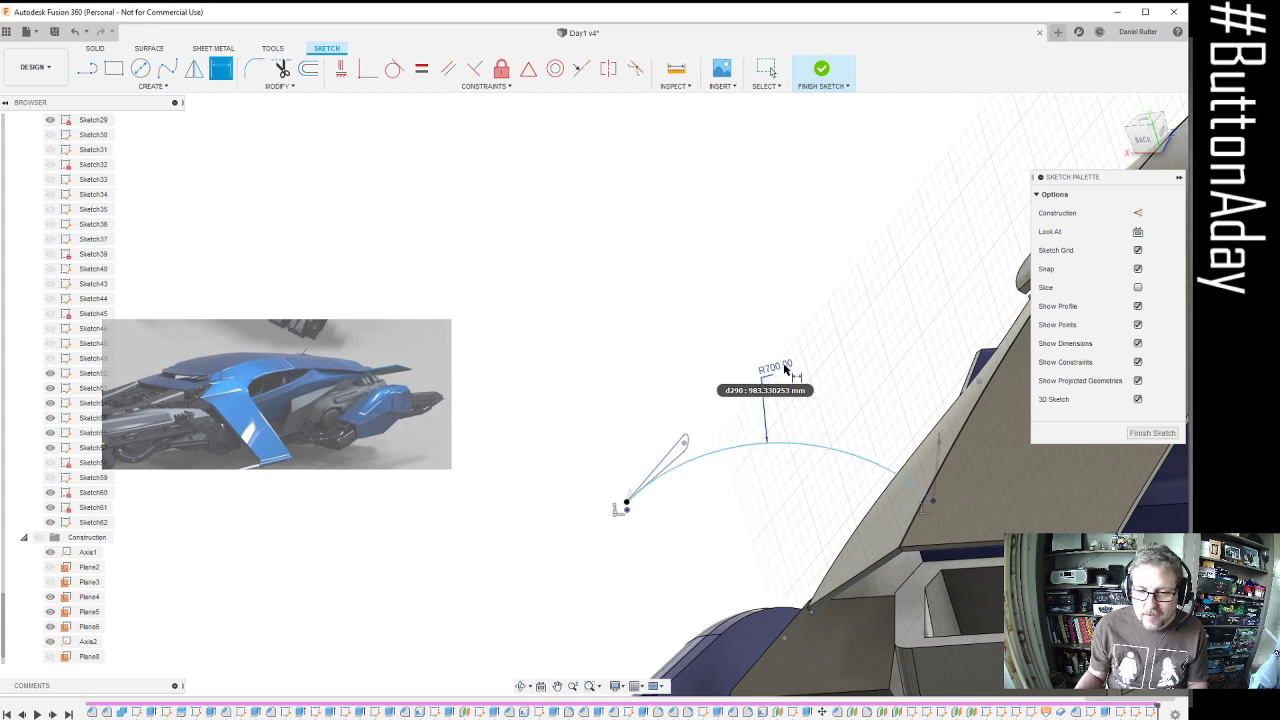
Set the arc's radius to 1500 mm and finish the sketch
key(Escape)
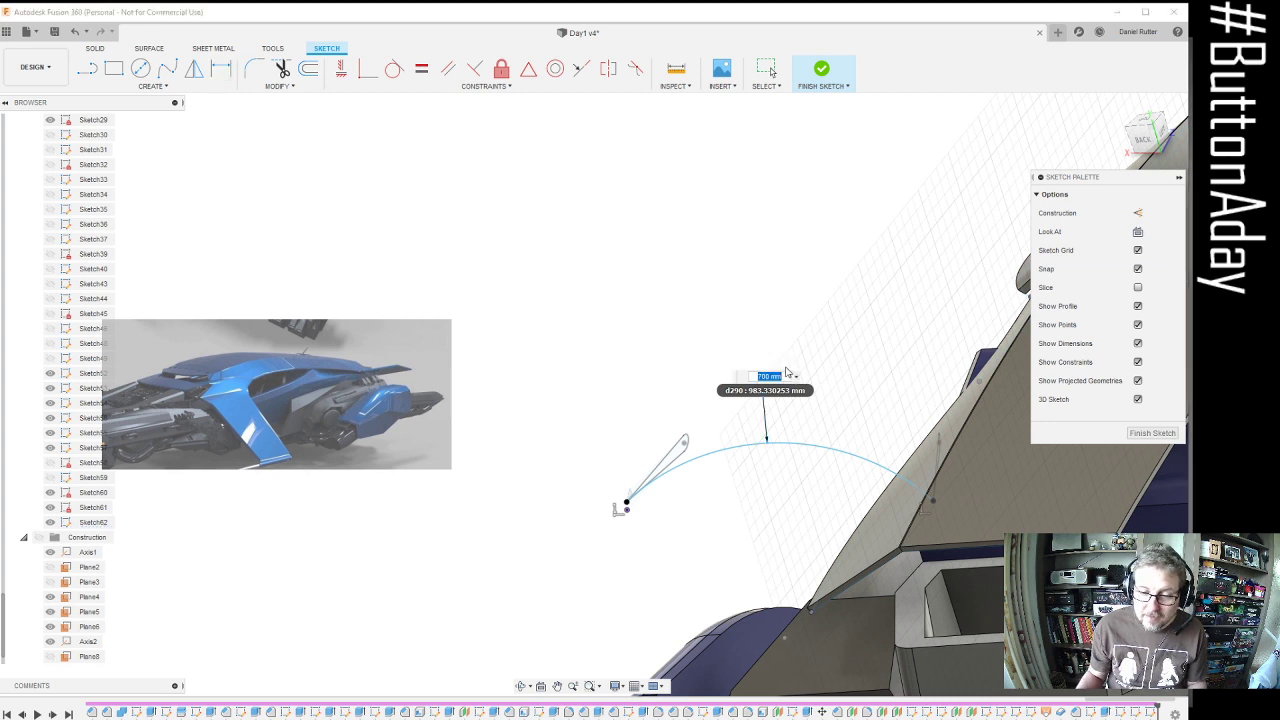
key(Return)
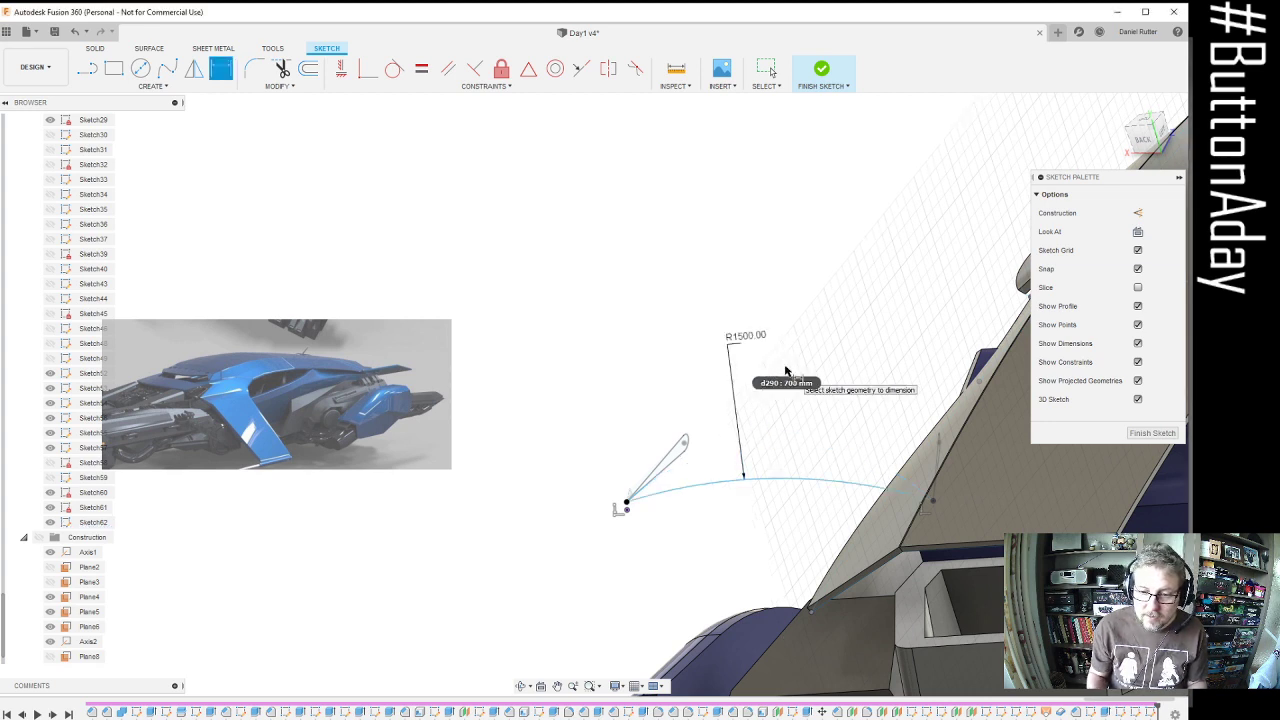
scroll(801, 446, down, 2)
shift+middle_drag(826, 426, 830, 322)
key(d)
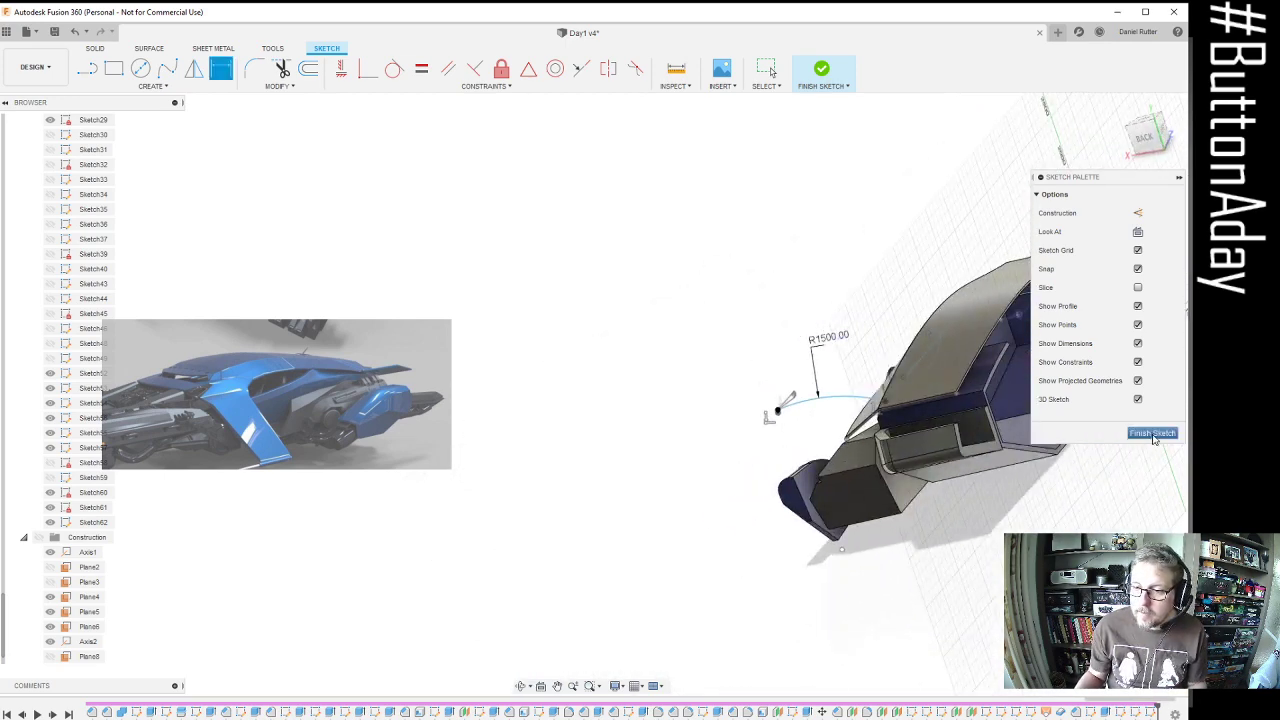
click(1153, 433)
Roll the design history forward and edit the fin's loft to follow the new arc as its rail
mouse_move(840, 400)
shift+middle_down()
mouse_move(829, 394)
mouse_move(857, 297)
mouse_move(918, 300)
mouse_move(971, 345)
shift+middle_up()
scroll(971, 345, up, 8)
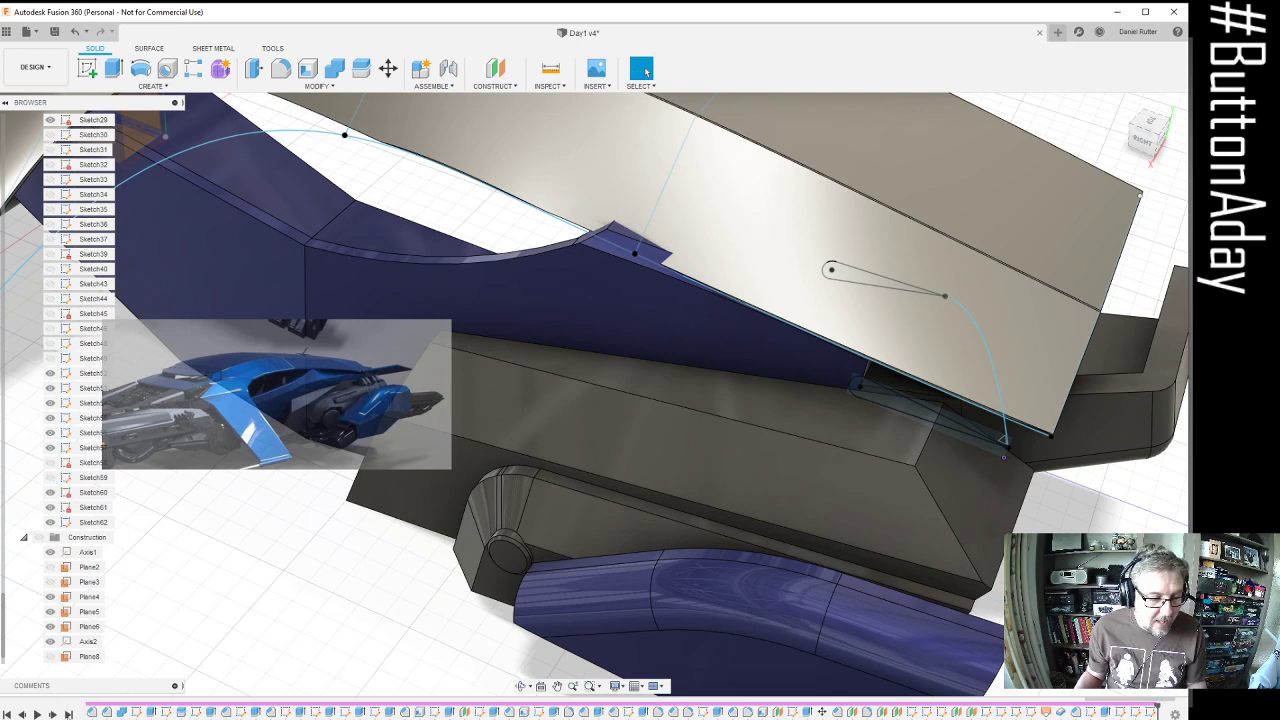
click(70, 713)
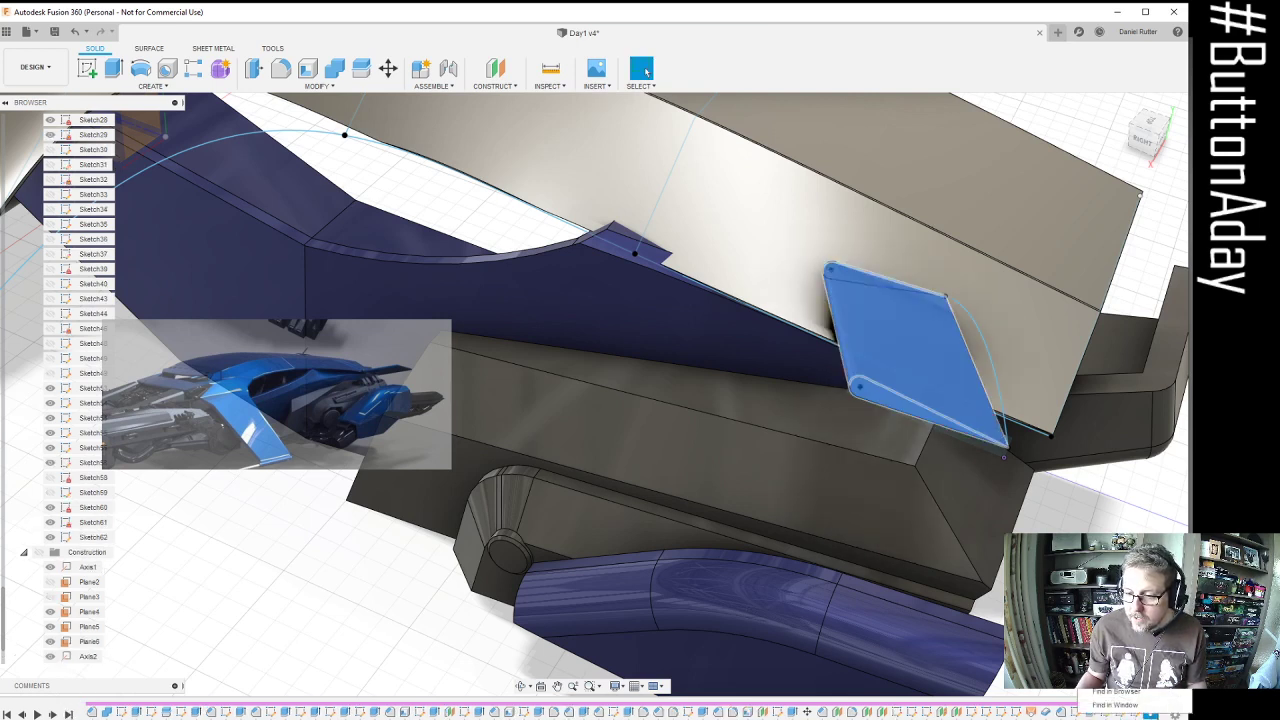
click(1115, 612)
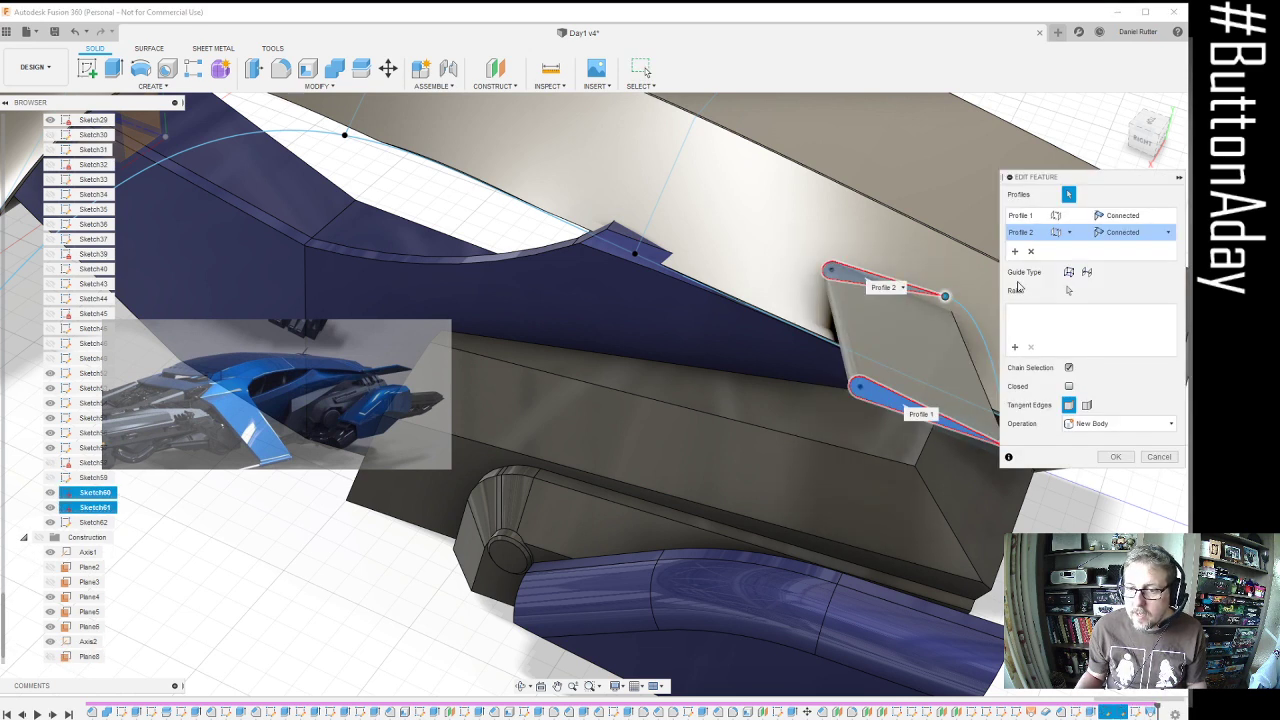
click(1017, 348)
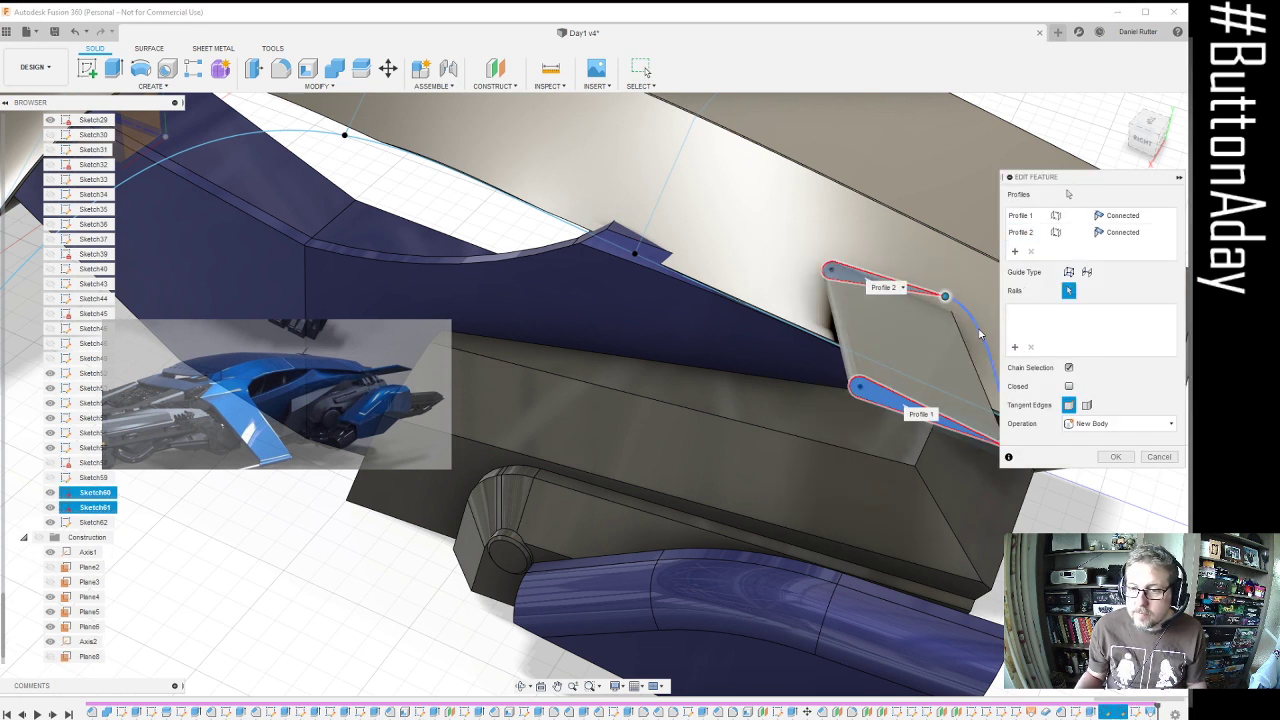
click(980, 334)
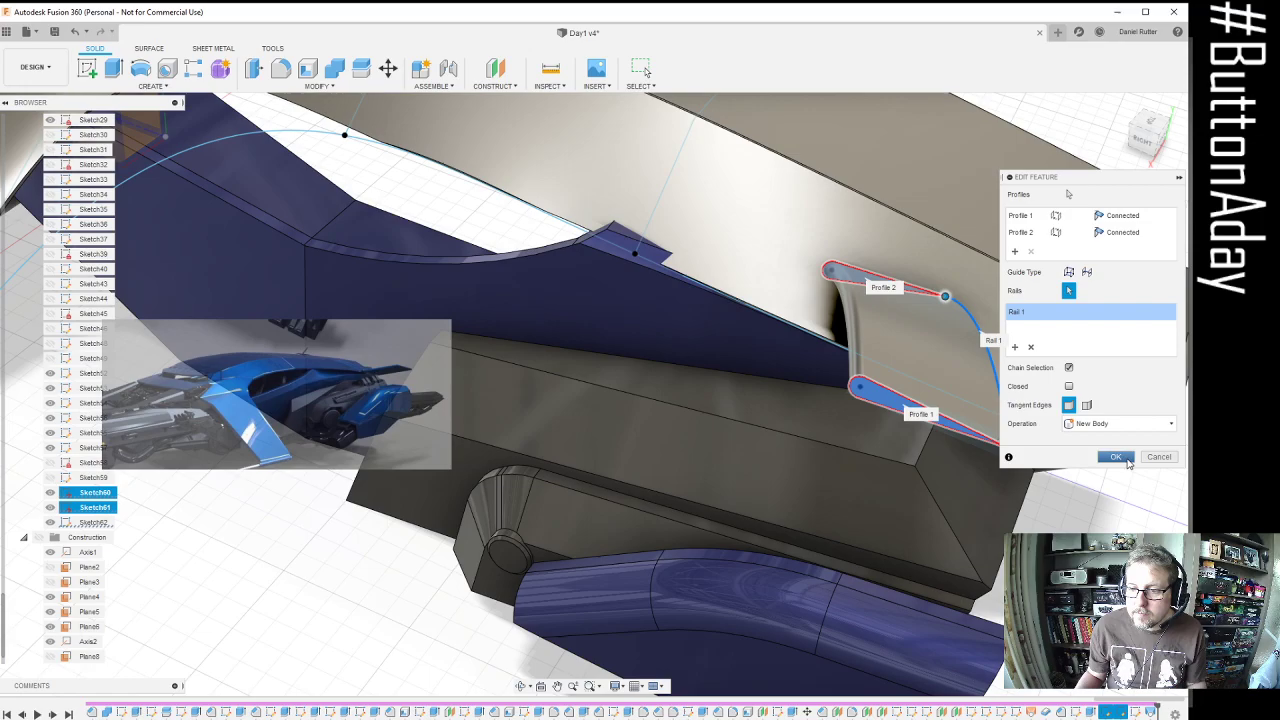
click(1116, 457)
shift+middle_drag(1060, 400, 977, 380)
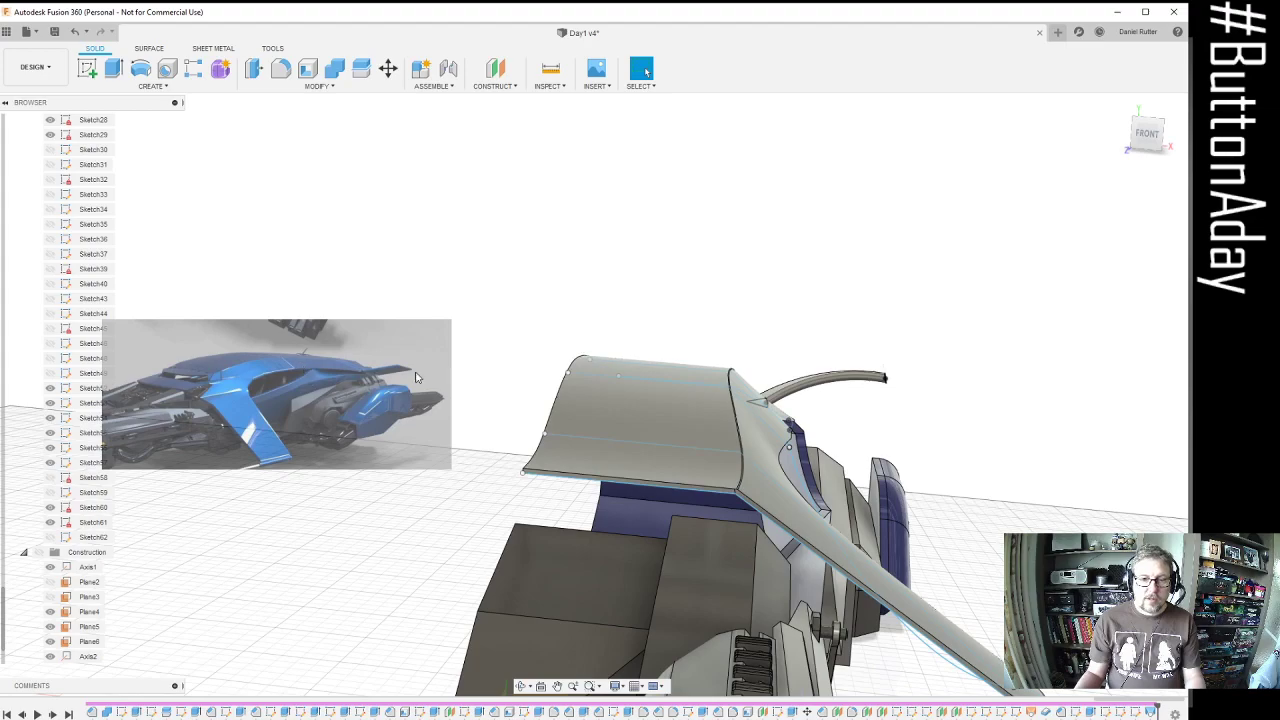
shift+middle_drag(888, 362, 747, 398)
scroll(860, 366, up, 6)
shift+middle_drag(900, 371, 928, 406)
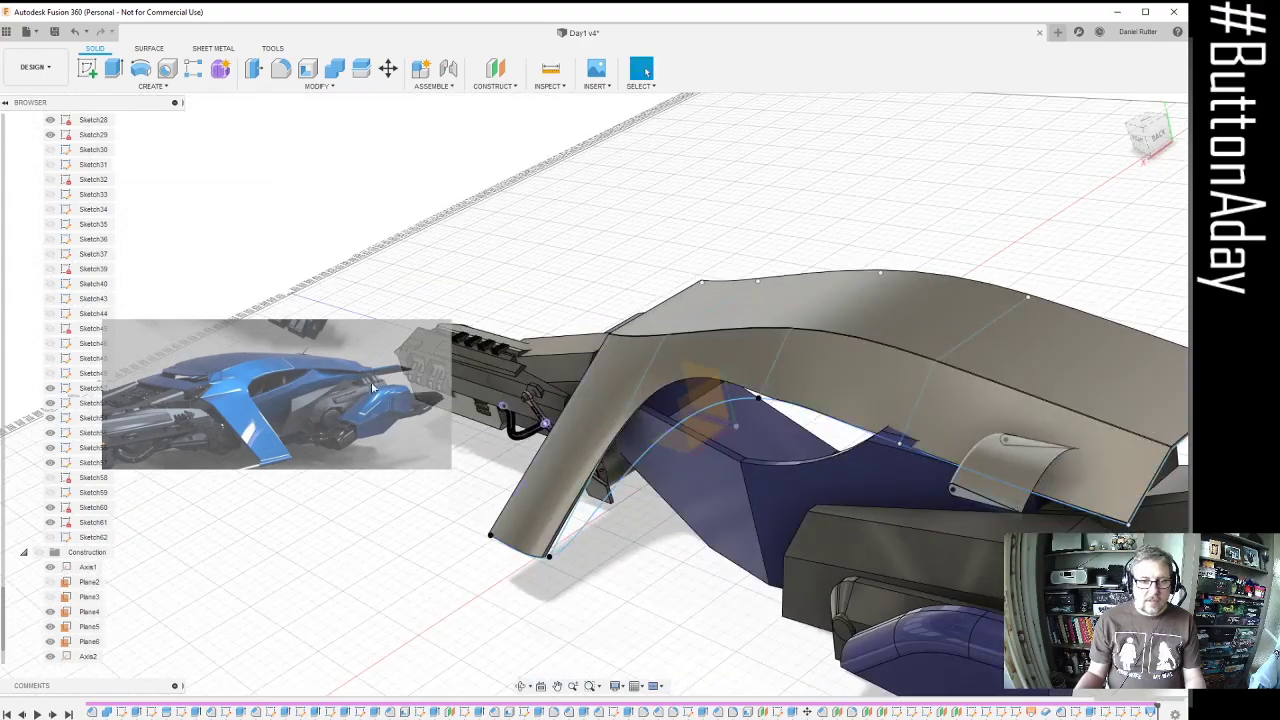
Combine the curved hull panel and the tail fin into one body with the Join operation
shift+middle_drag(1058, 444, 902, 152)
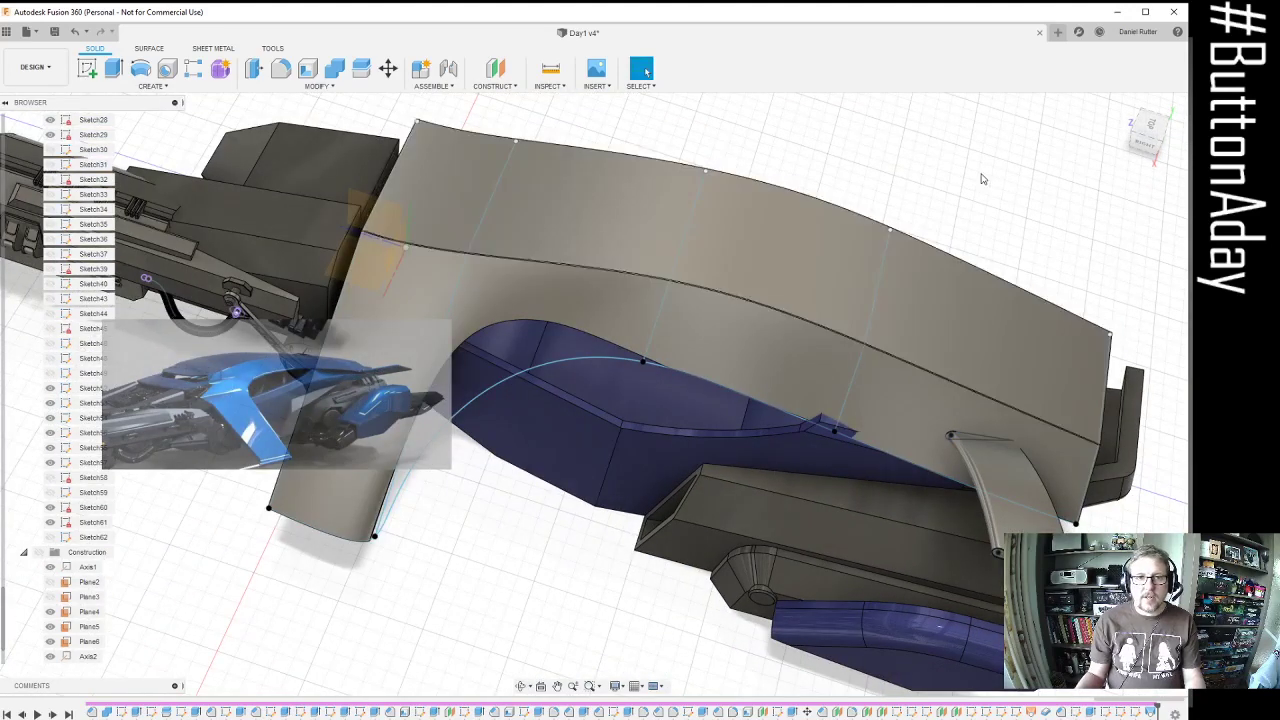
click(331, 72)
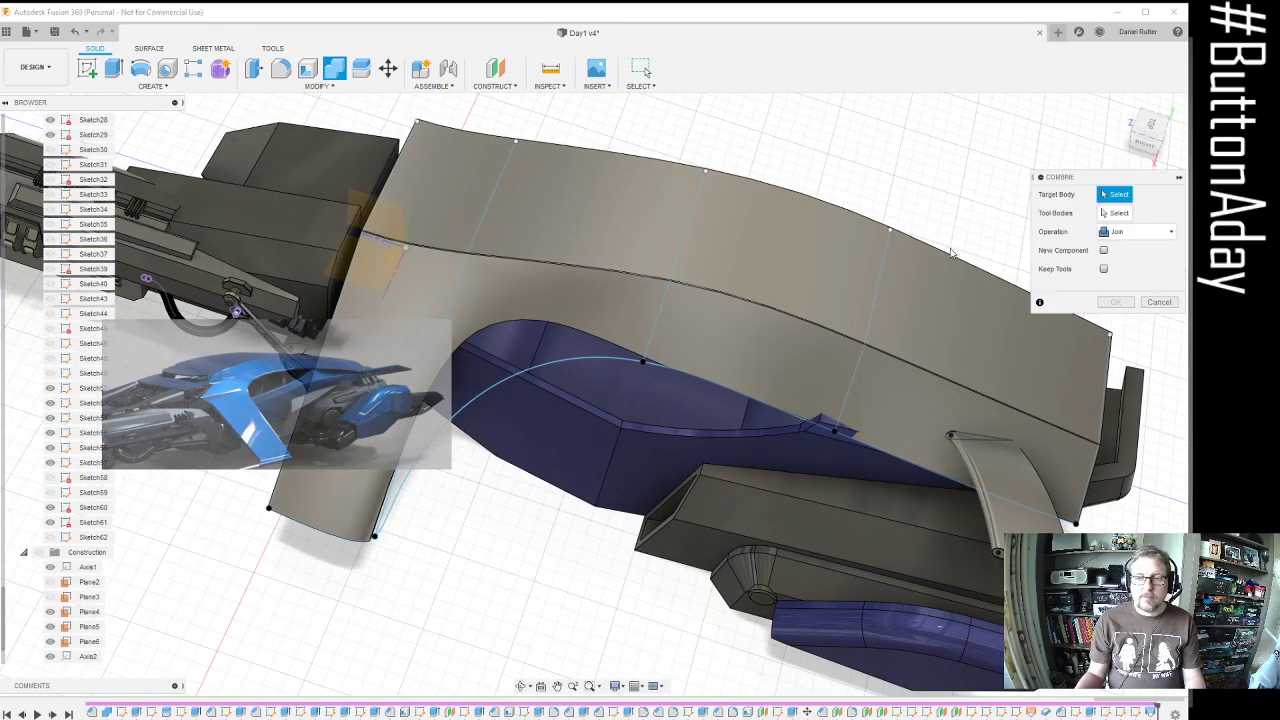
click(982, 338)
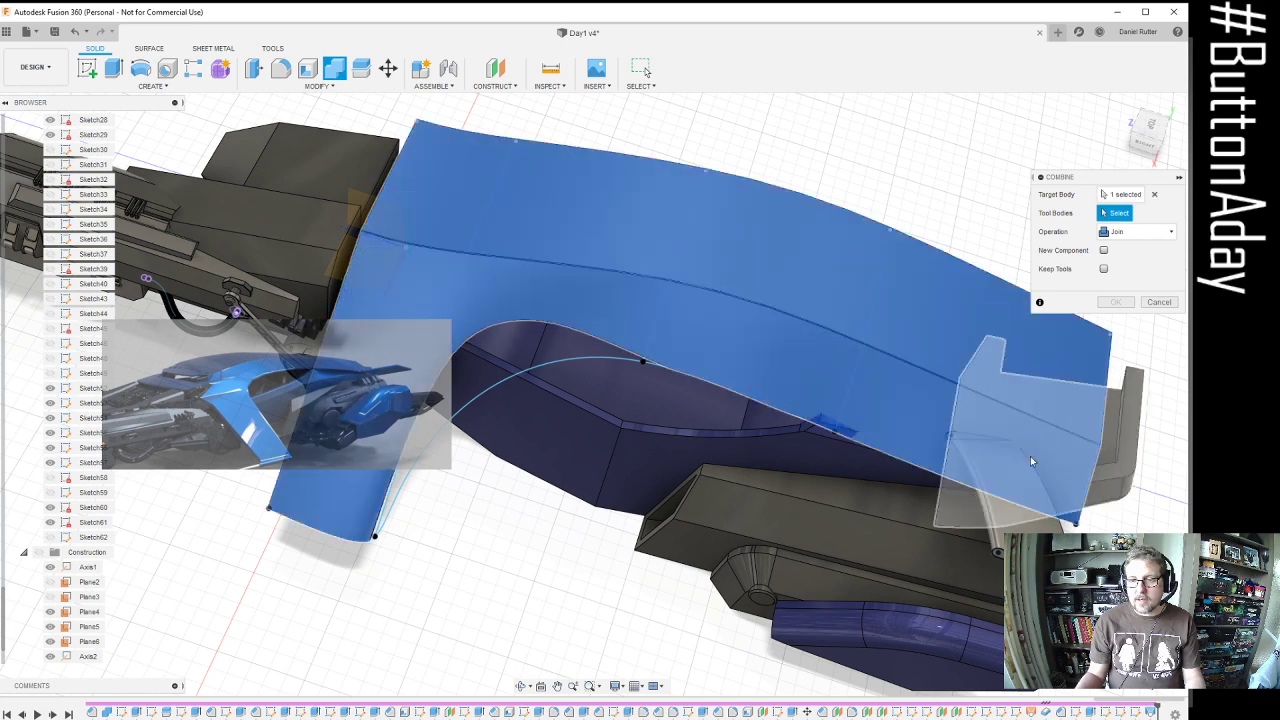
click(1072, 349)
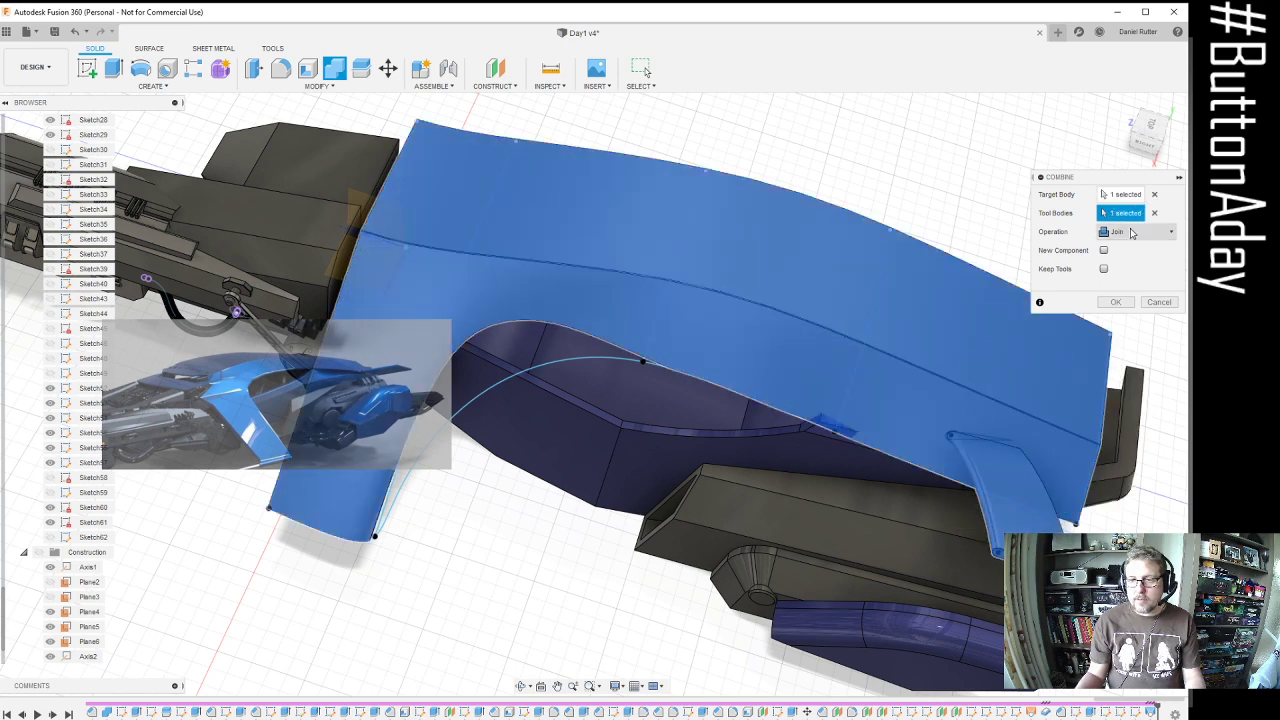
click(1117, 302)
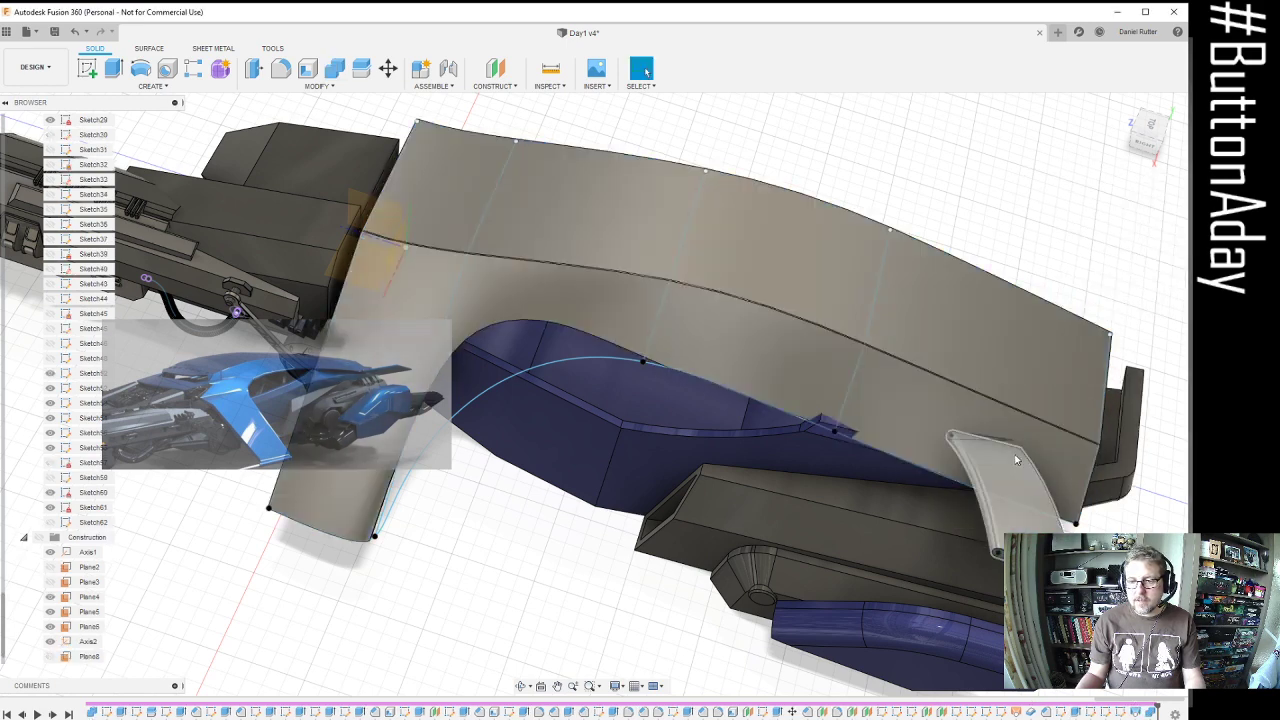
Fillet the edge where the tail fin meets the hull panel with a 5 mm radius
scroll(1005, 443, up, 5)
mouse_move(1003, 443)
shift+middle_down()
mouse_move(980, 469)
mouse_move(1019, 458)
shift+middle_up()
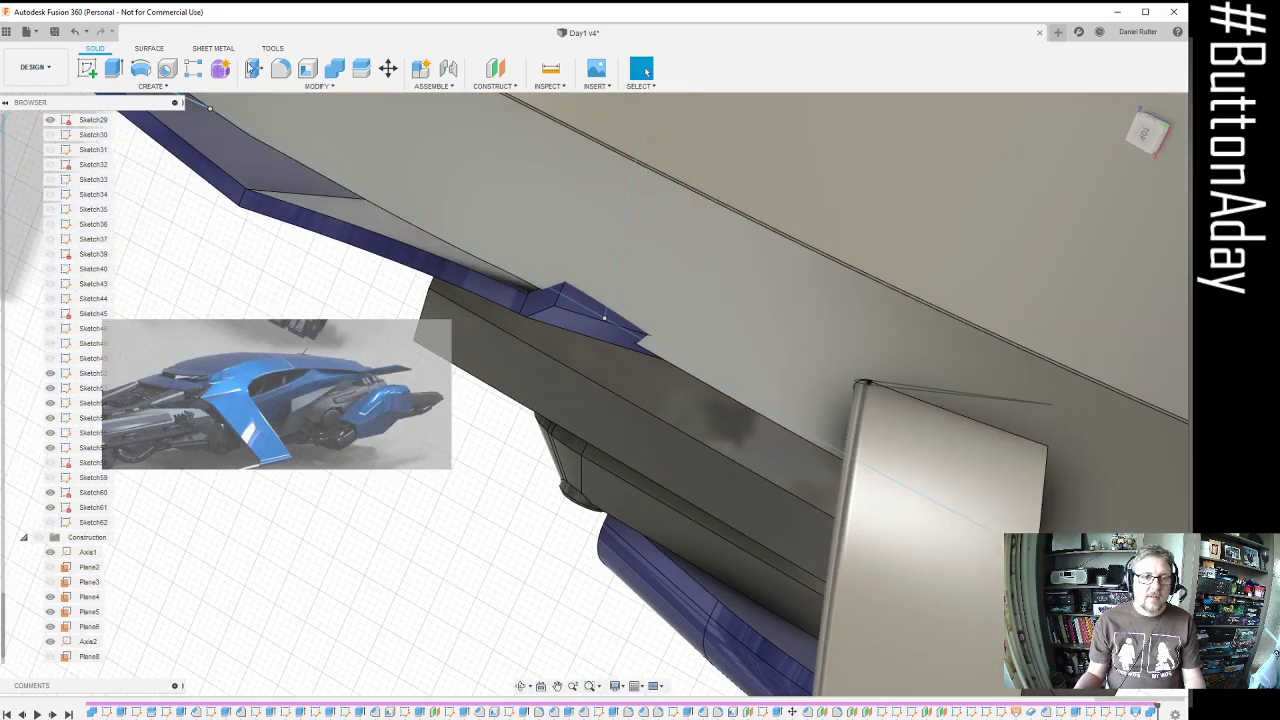
click(281, 68)
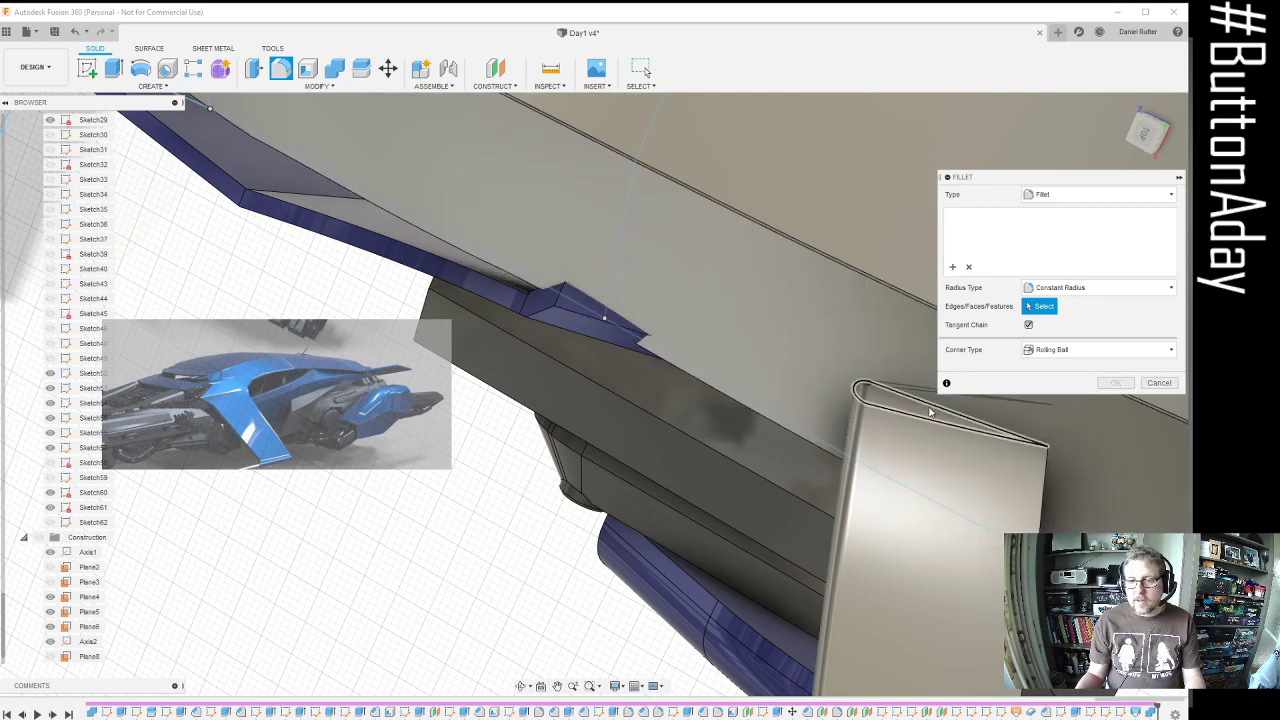
click(924, 408)
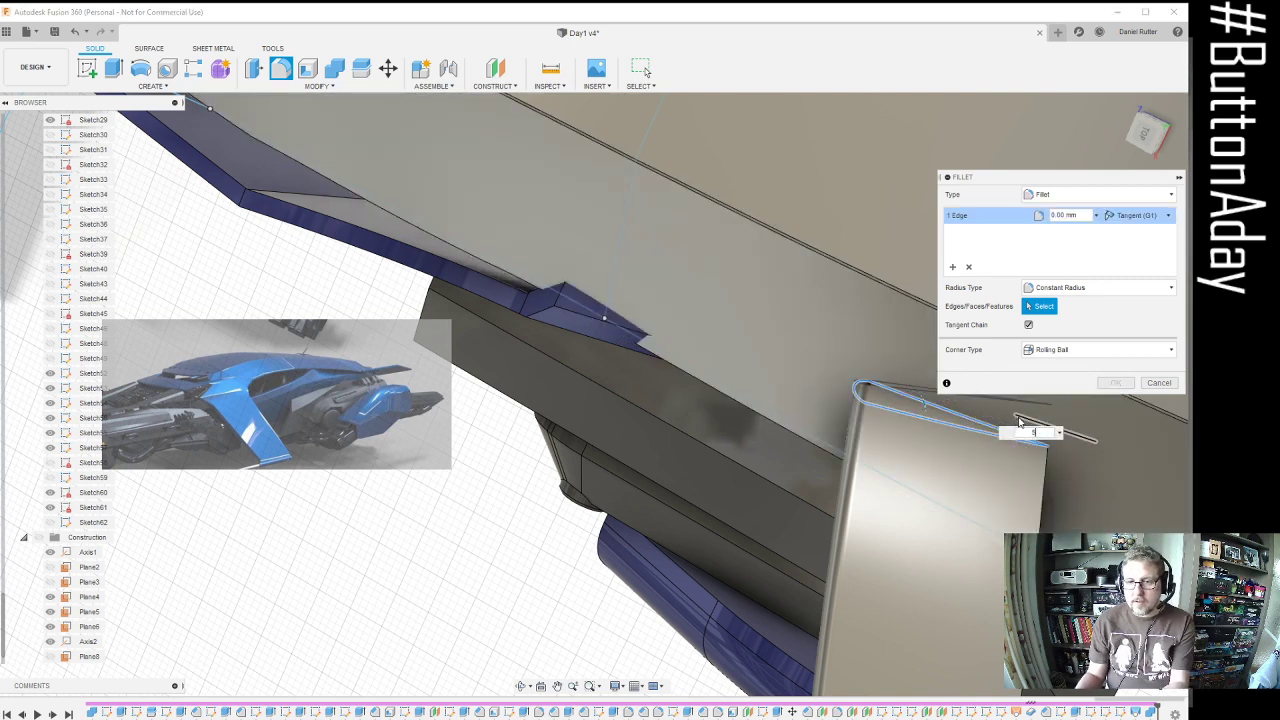
key(Escape)
scroll(1068, 432, up, 10)
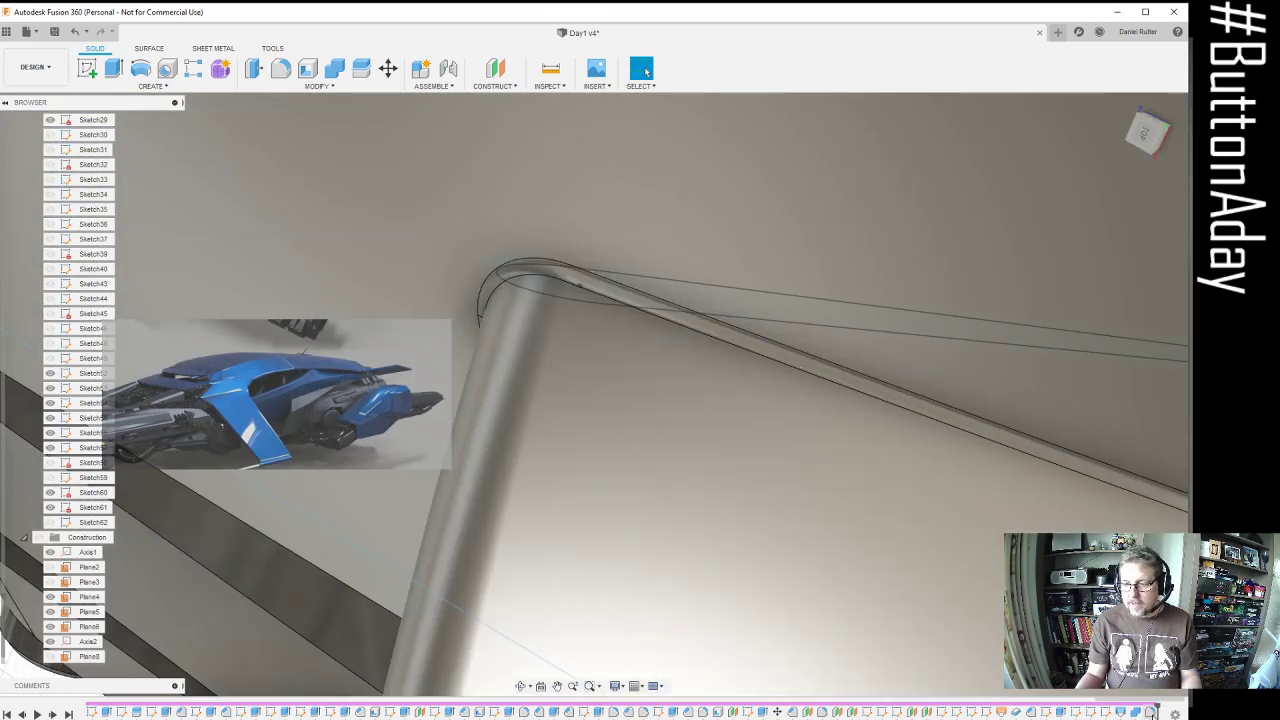
Edit the fillet at the fin's root, trying larger radii of 50 mm and 30 mm
click(1151, 712)
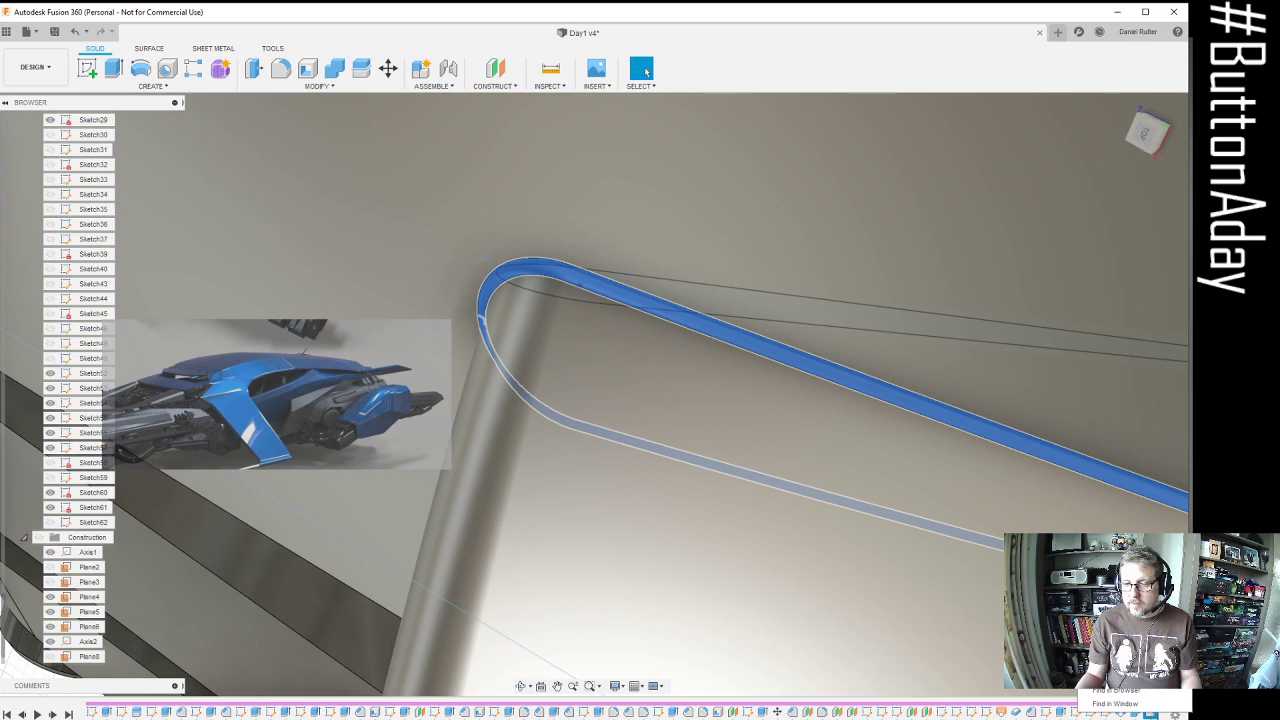
click(1112, 602)
scroll(824, 424, down, 8)
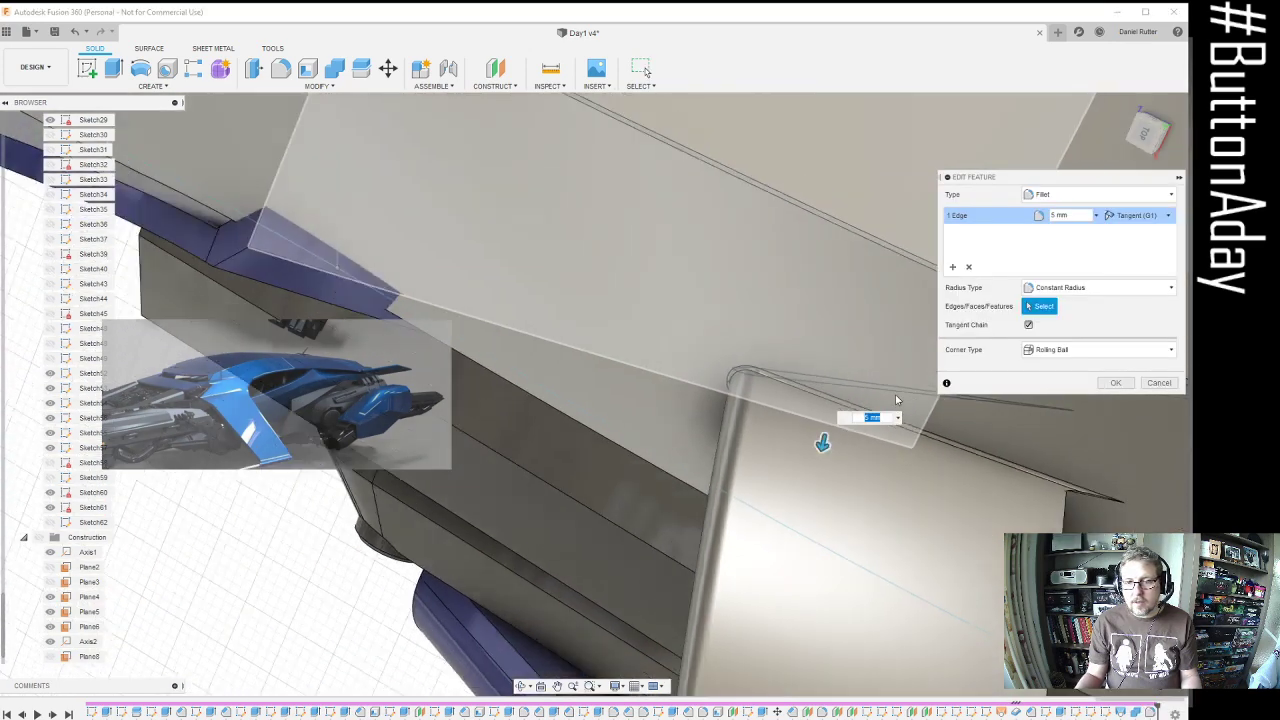
mouse_move(838, 439)
mouse_down()
mouse_move(847, 462)
mouse_move(837, 454)
mouse_up()
scroll(806, 435, down, 4)
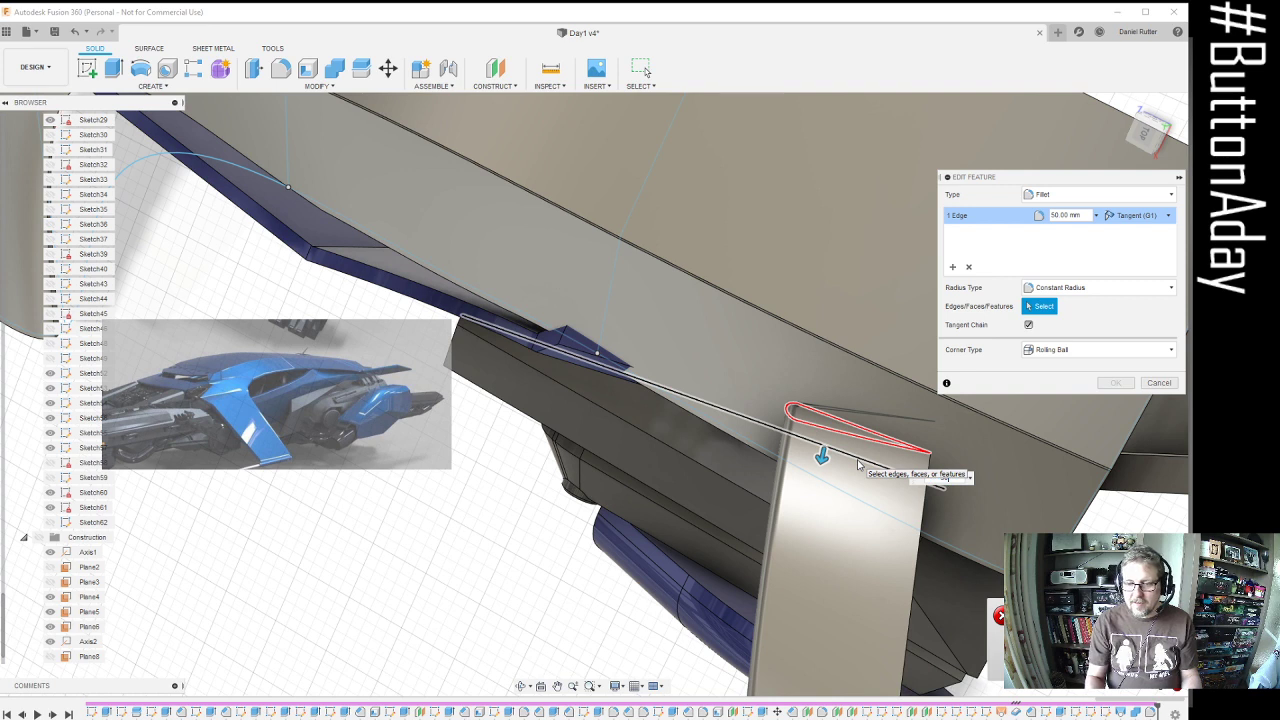
text(30)
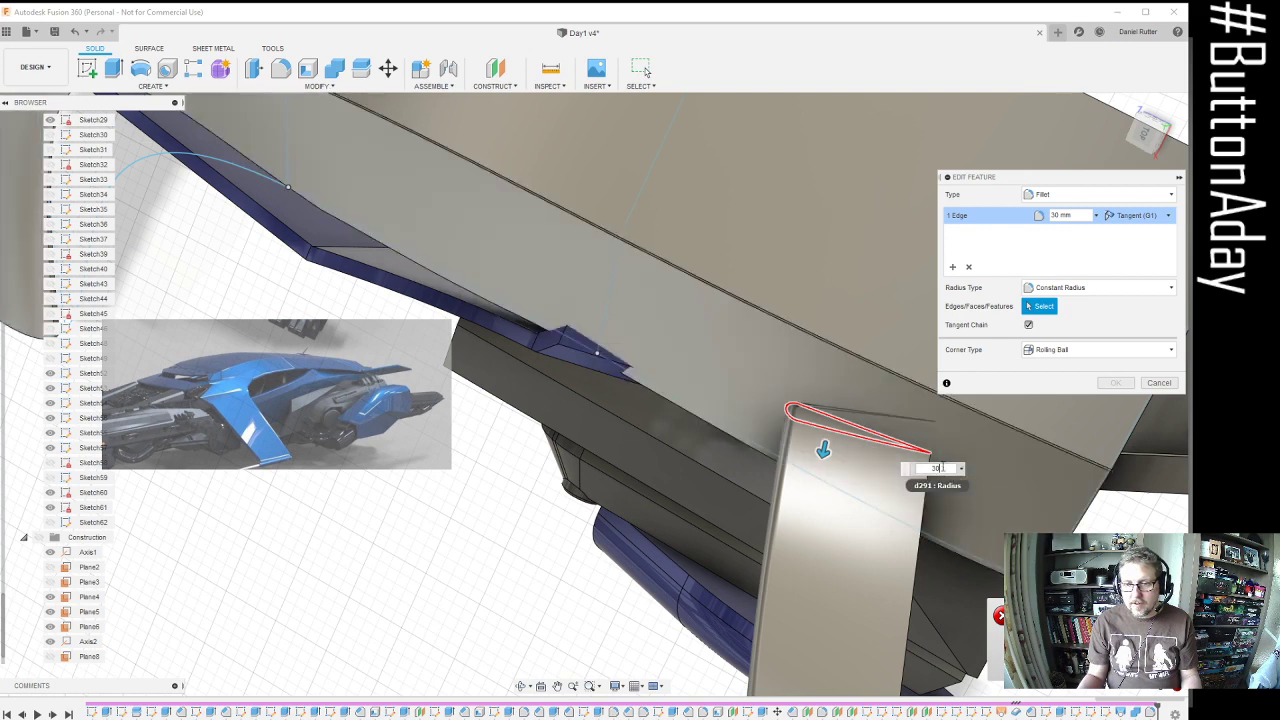
drag(941, 467, 909, 473)
key(Return)
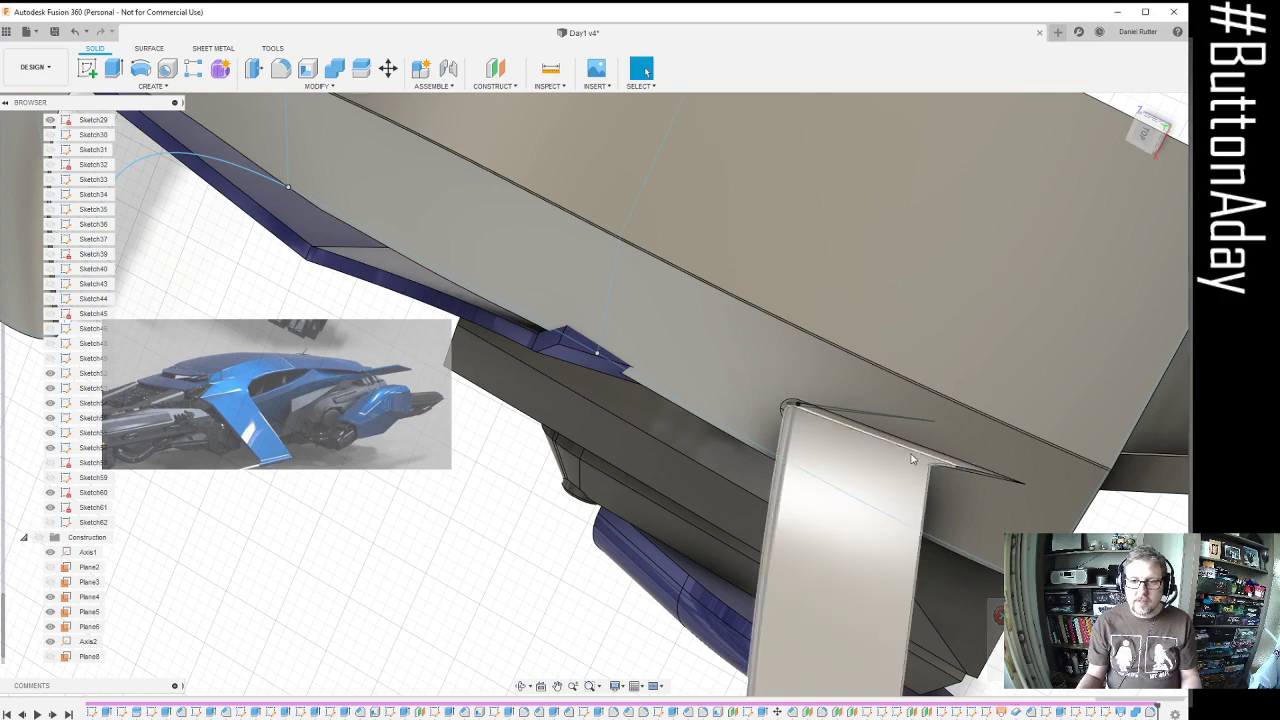
Delete the fillet at the fin's root
scroll(832, 440, down, 4)
shift+middle_drag(836, 444, 930, 323)
scroll(824, 430, up, 2)
shift+middle_drag(824, 430, 785, 432)
click(645, 70)
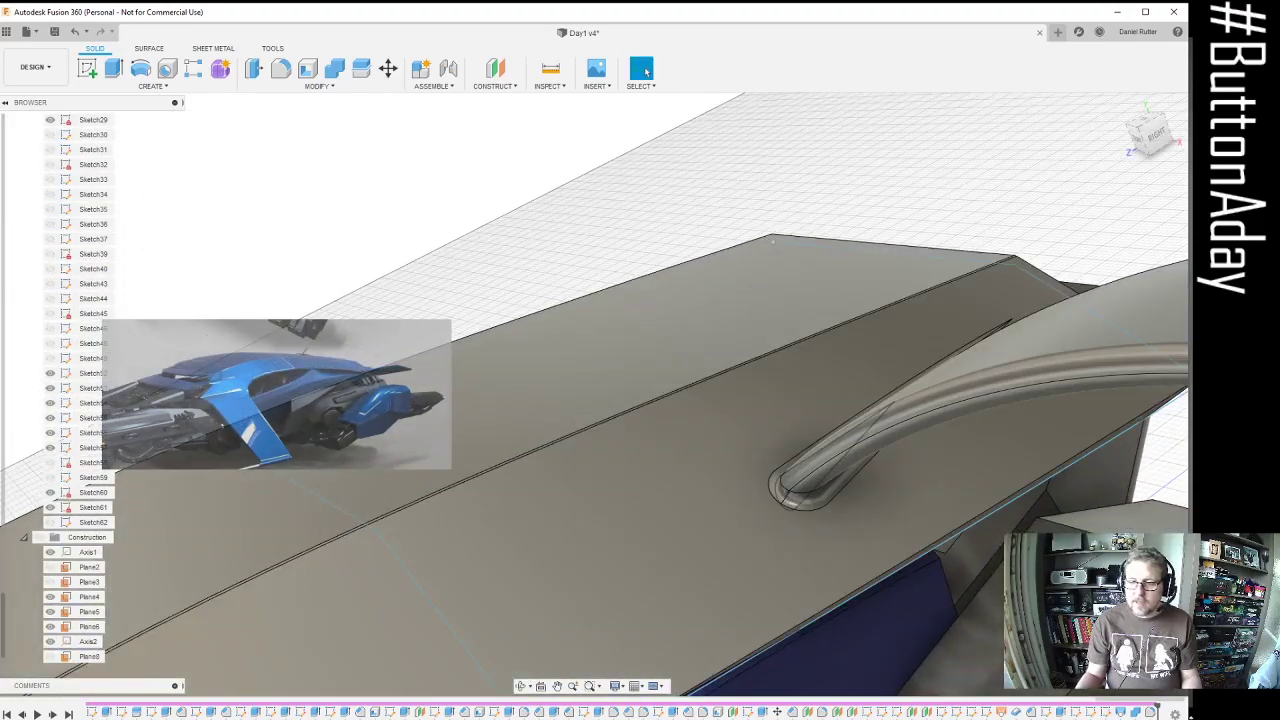
click(1151, 711)
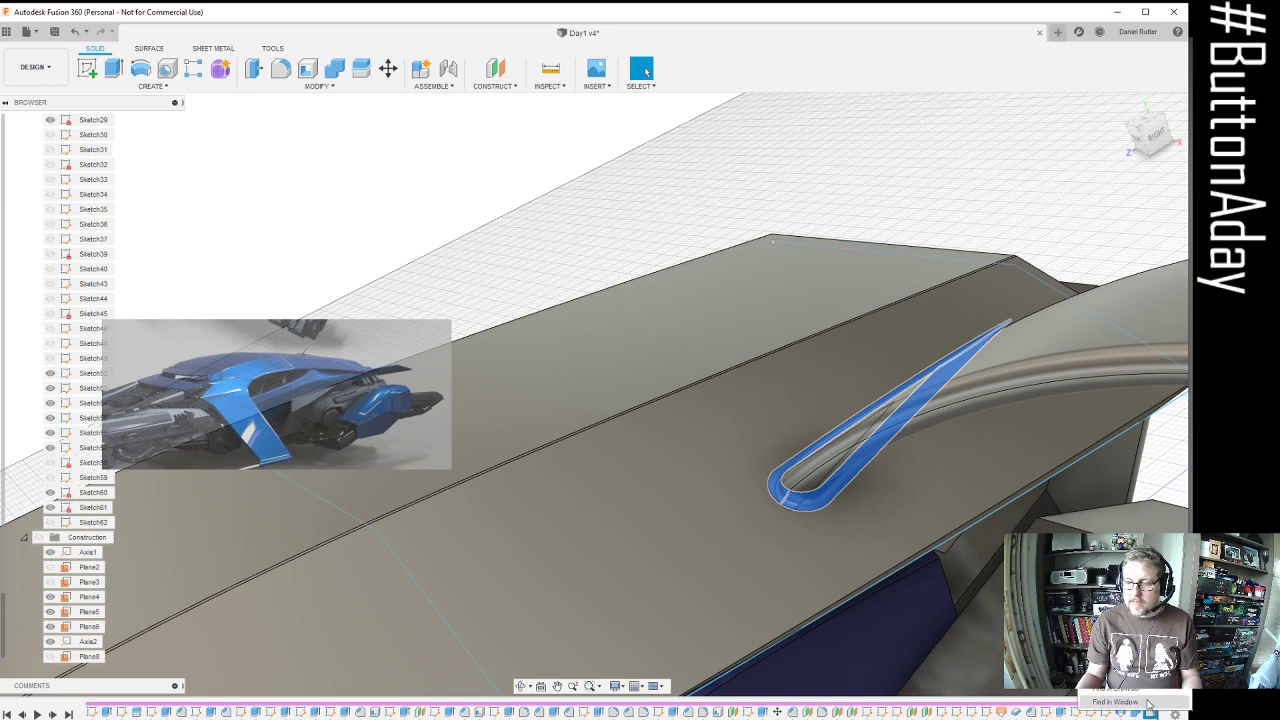
click(1115, 645)
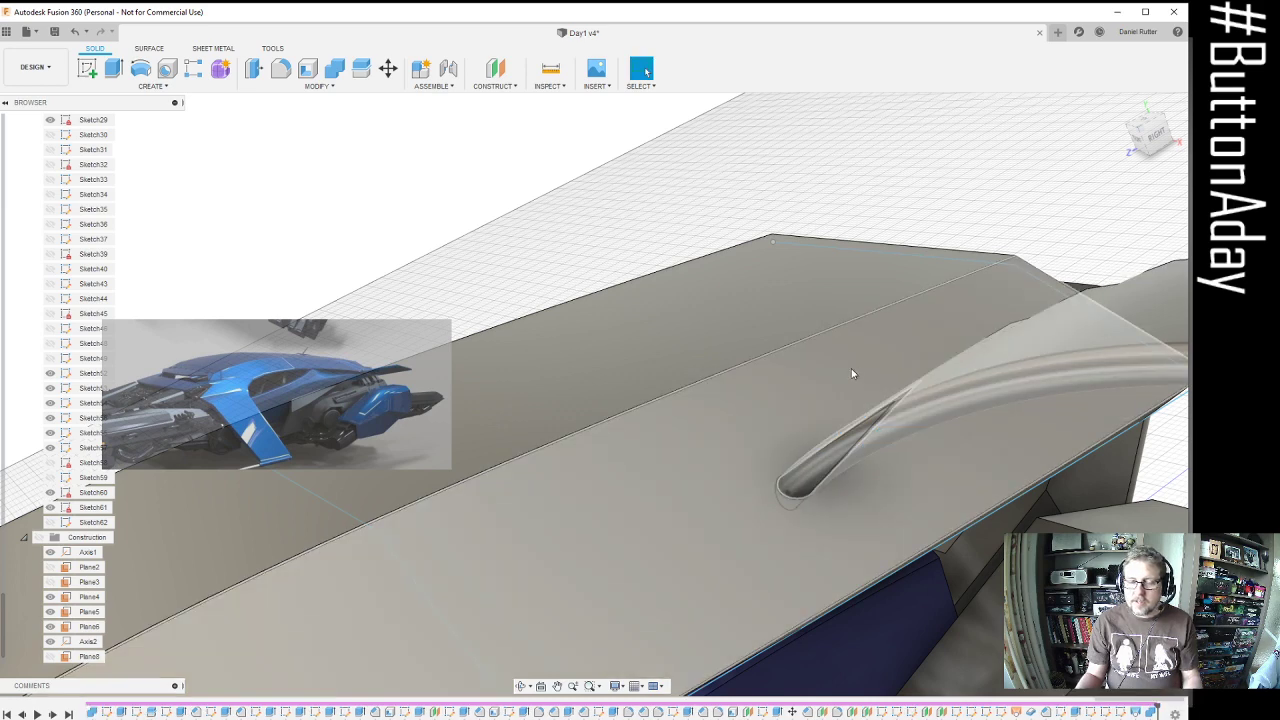
Examine the fin's curved underside, trailing edge and junction with the hull from behind and above
shift+middle_drag(851, 368, 764, 374)
scroll(871, 376, down, 3)
scroll(871, 376, down, 3)
scroll(851, 345, up, 6)
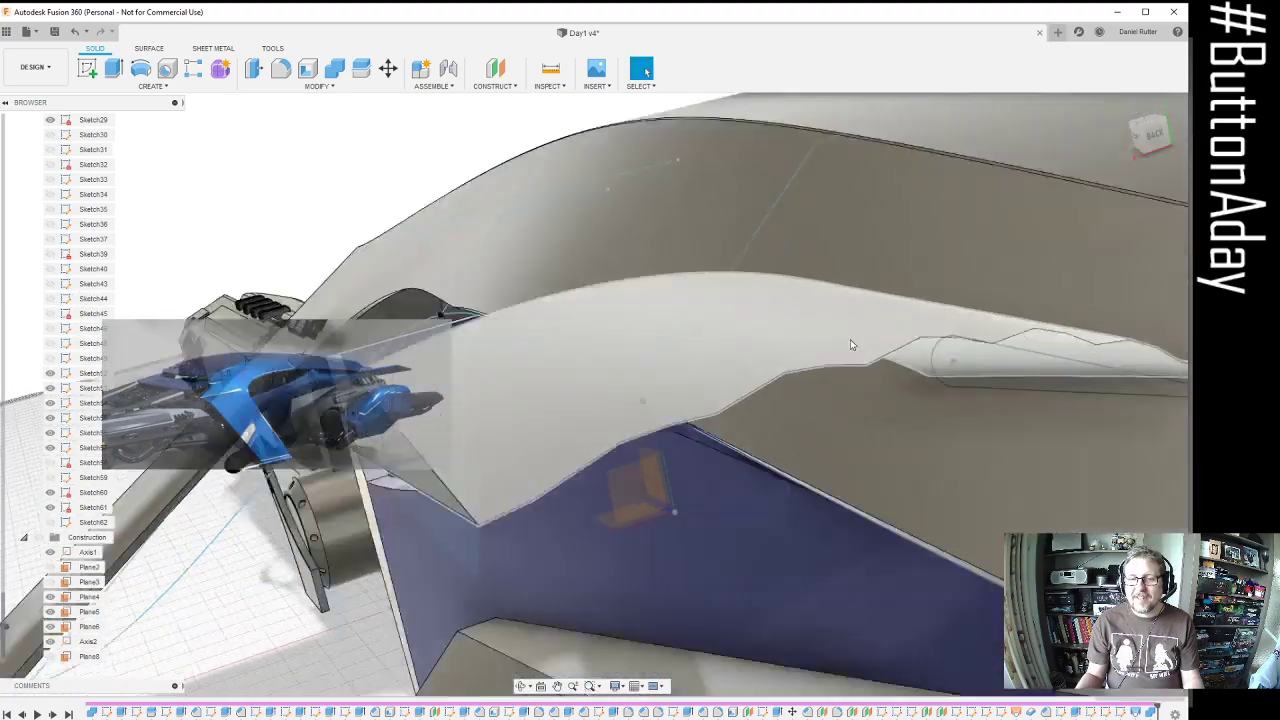
scroll(887, 376, down, 4)
scroll(887, 376, up, 3)
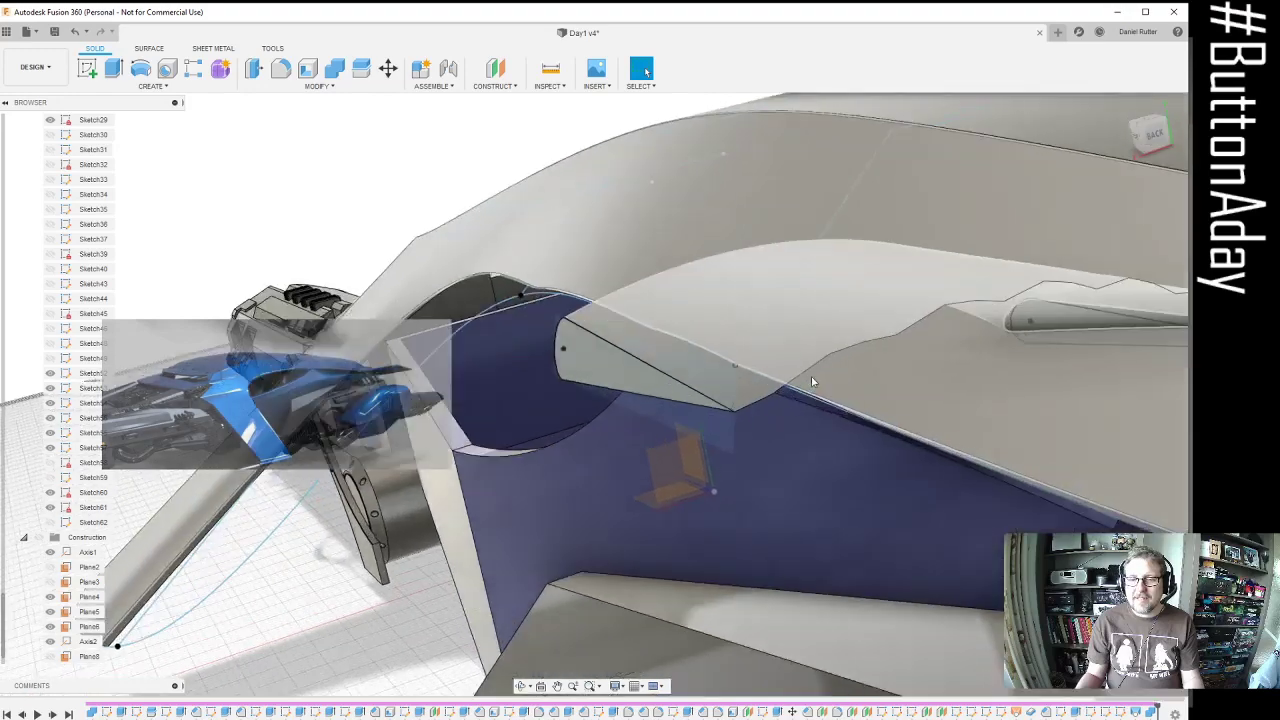
scroll(843, 357, down, 4)
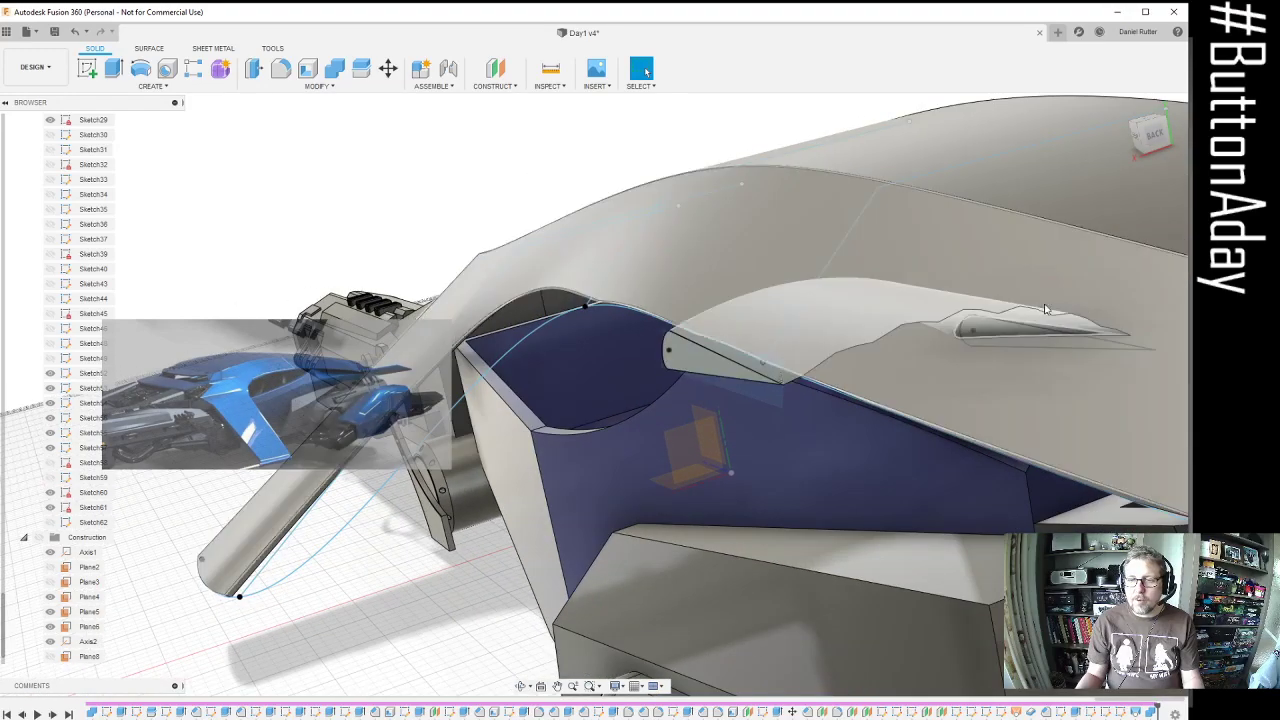
scroll(897, 315, up, 3)
scroll(897, 315, down, 2)
shift+middle_drag(897, 315, 660, 240)
scroll(940, 510, up, 5)
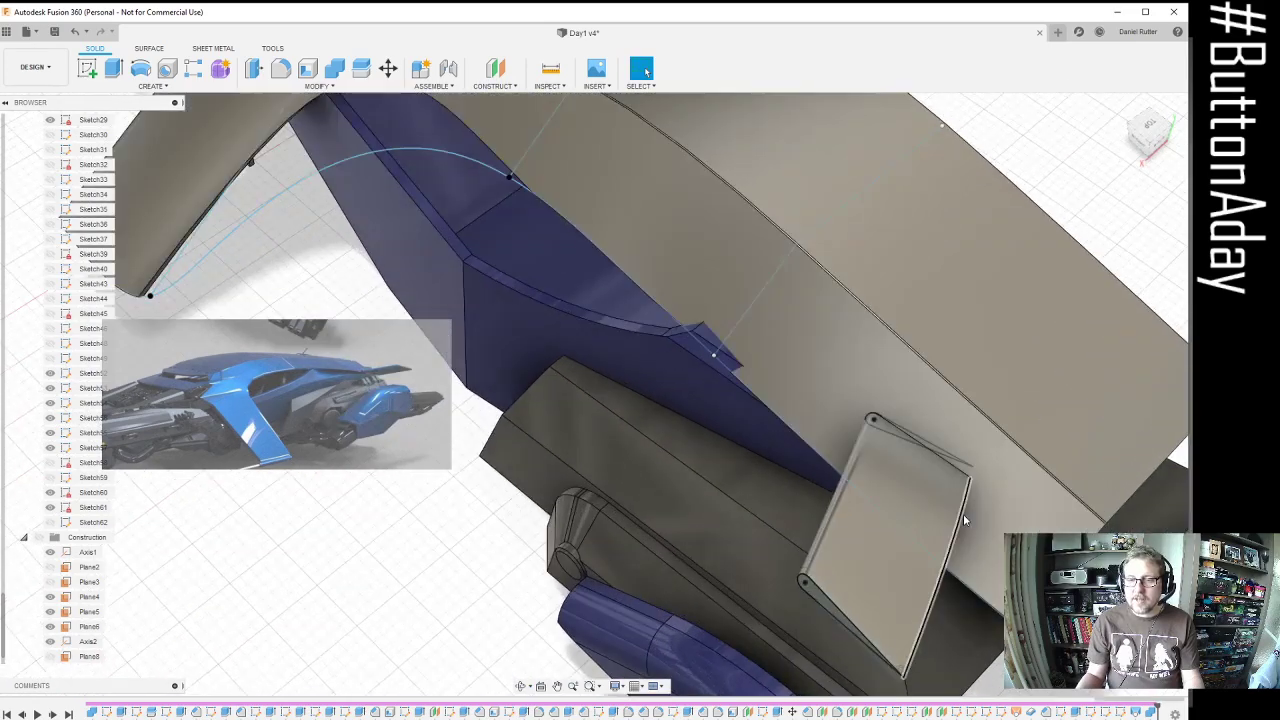
shift+middle_drag(966, 518, 944, 467)
scroll(932, 527, up, 8)
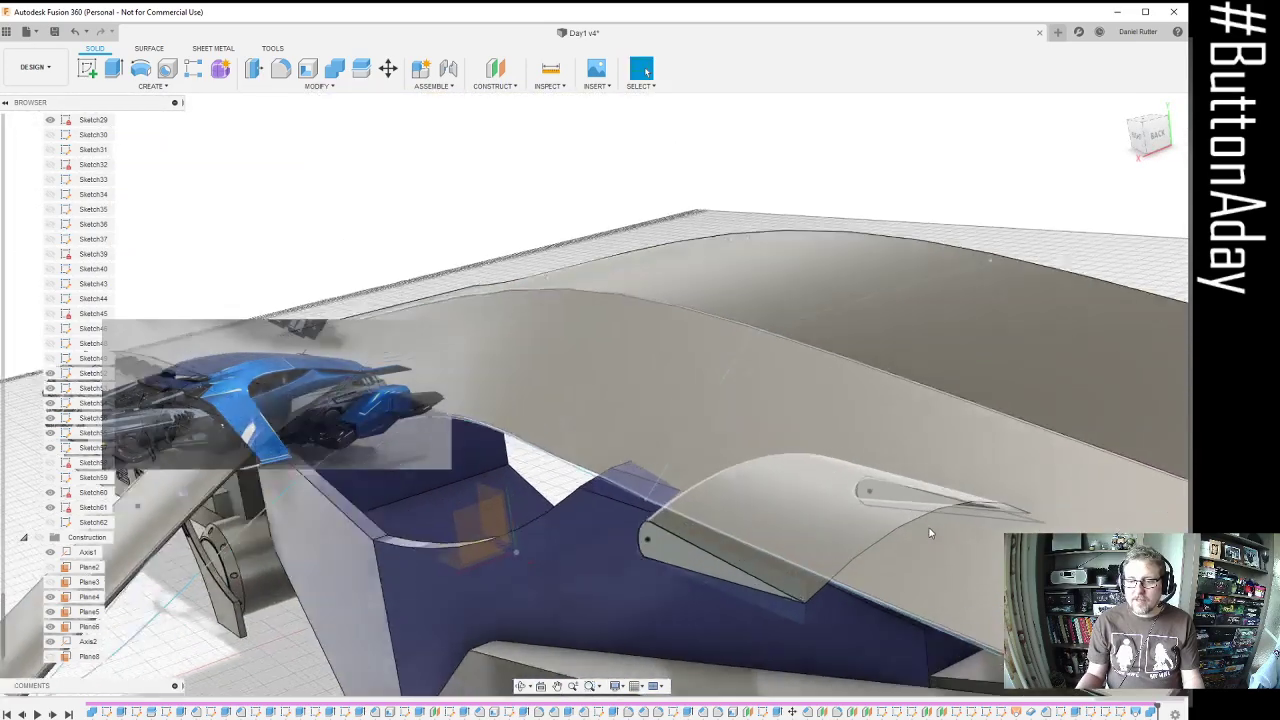
scroll(919, 505, up, 2)
scroll(919, 505, down, 6)
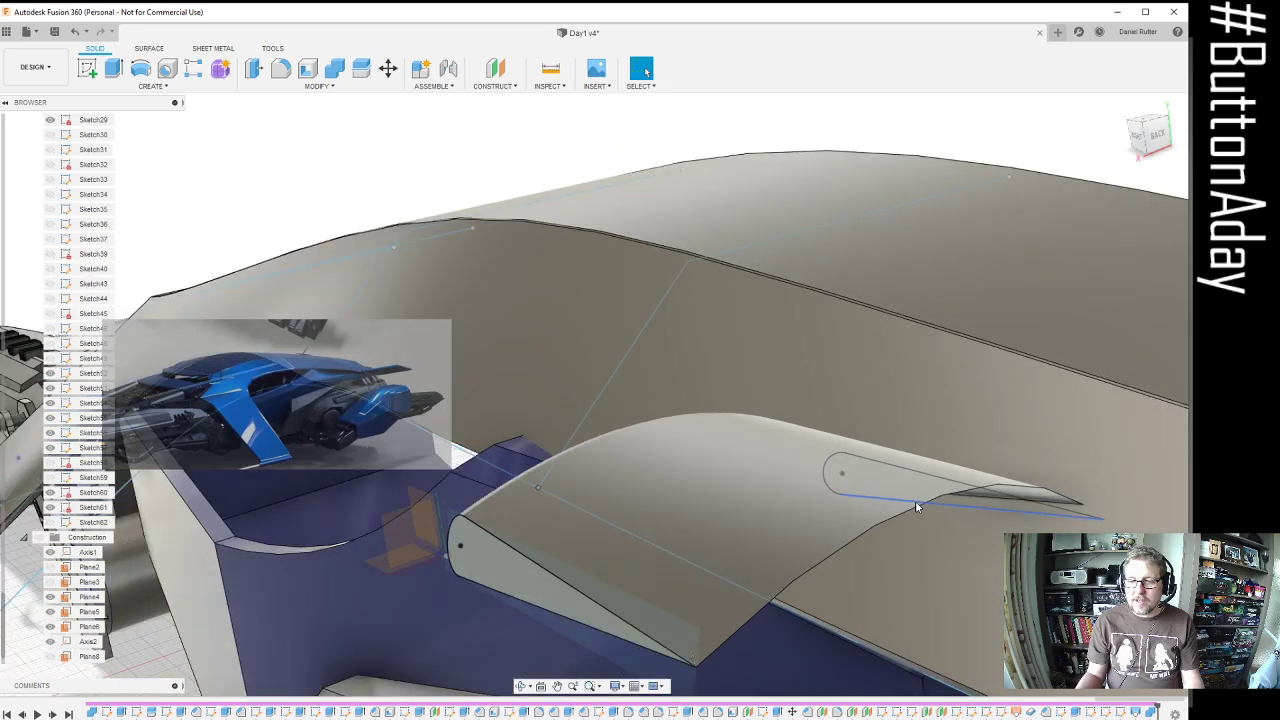
Fillet the sharp trailing edge of the tail fin with a constant radius
click(281, 68)
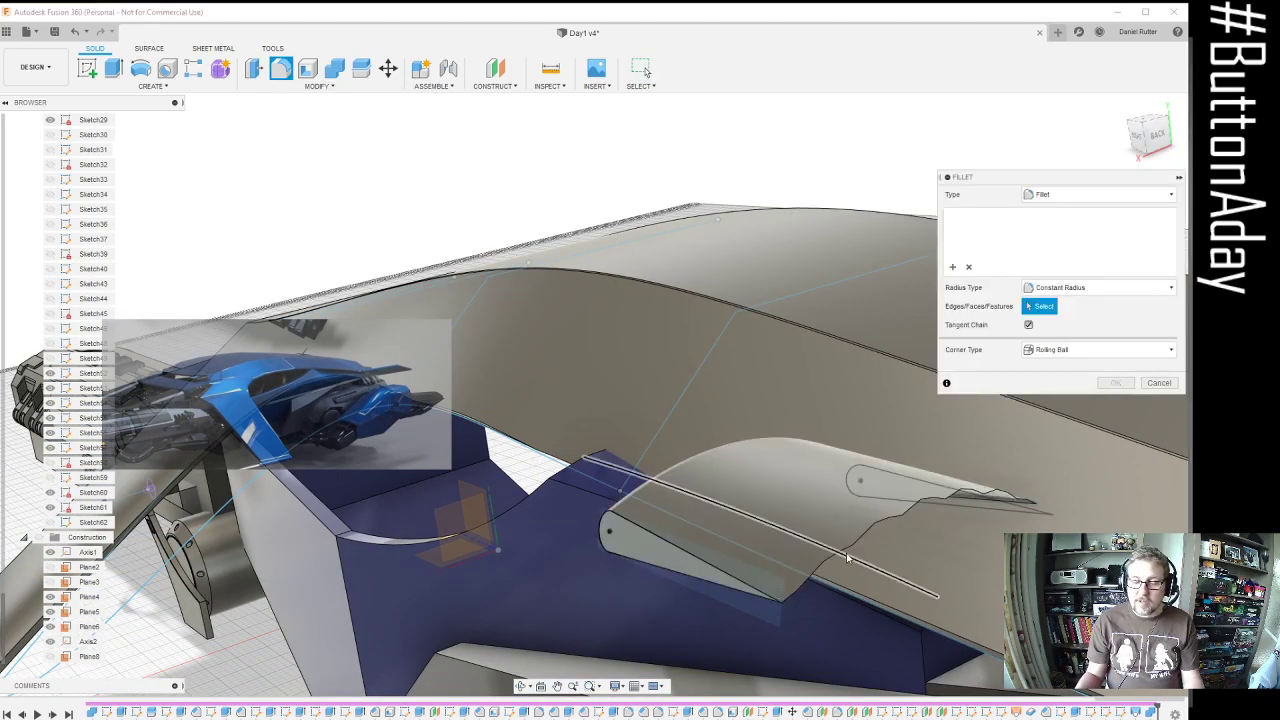
click(850, 552)
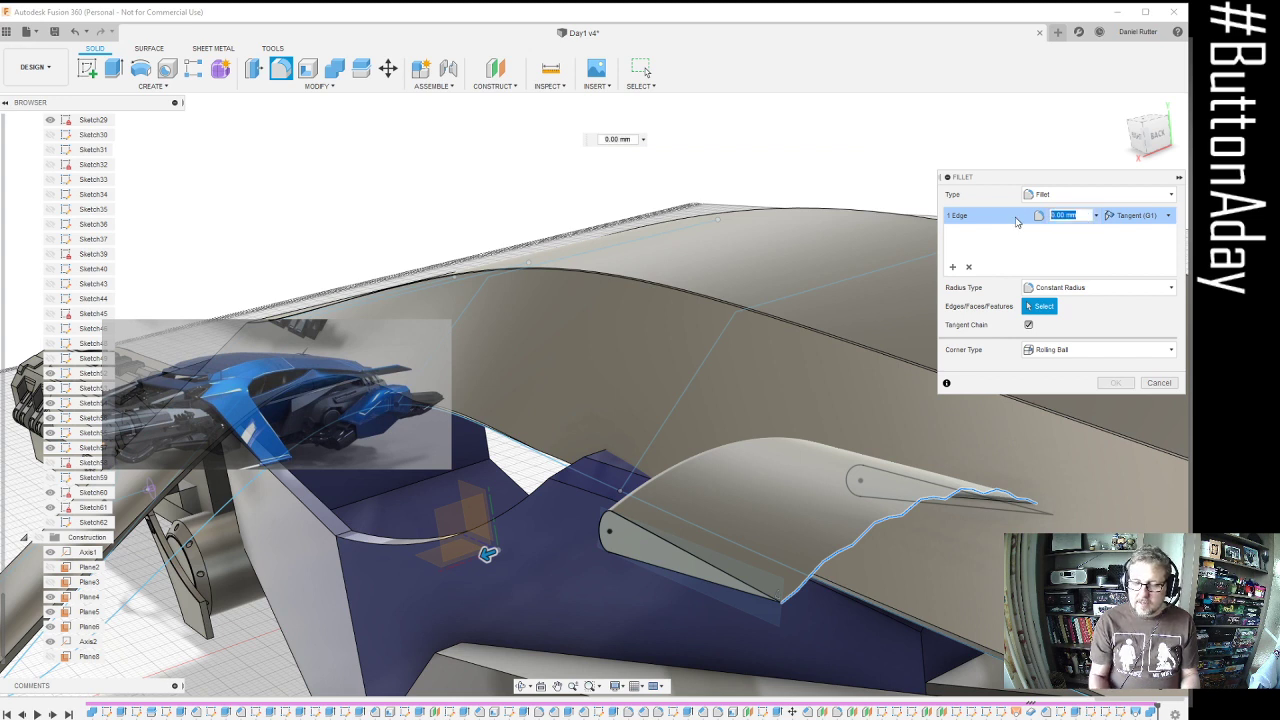
key(Return)
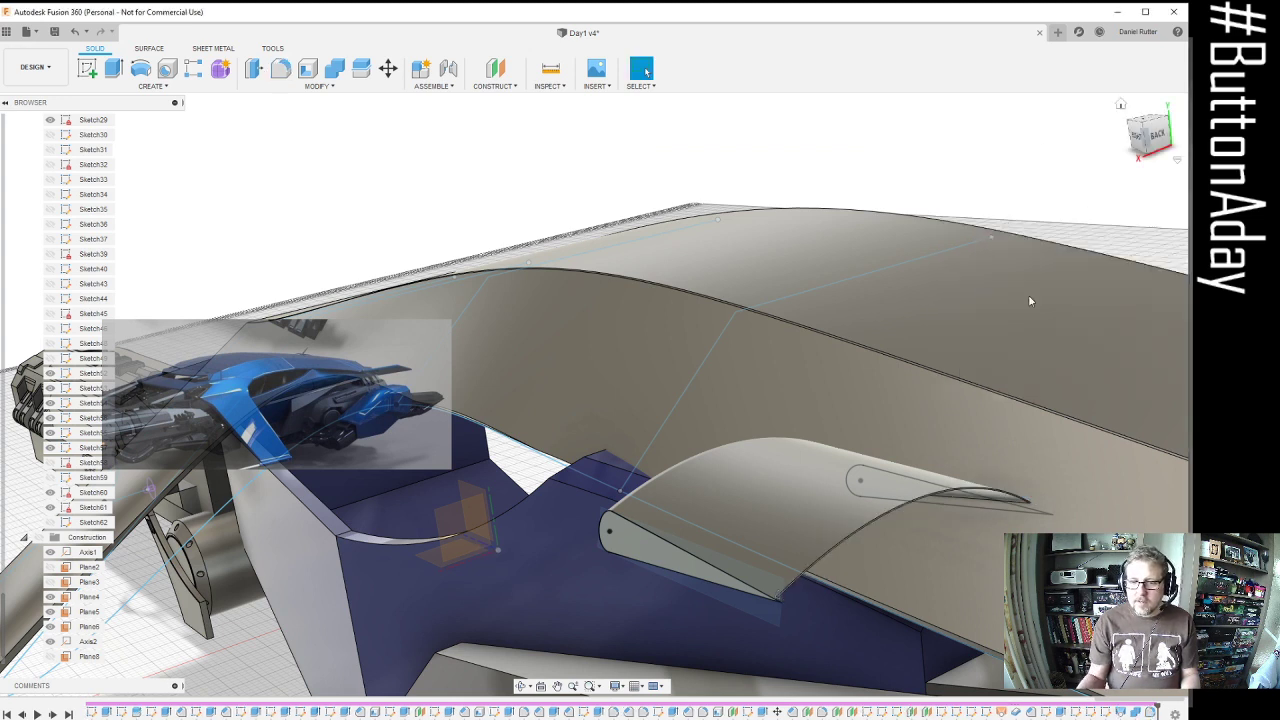
Examine the rounded trailing edge along the fin and where it runs into the hull
scroll(944, 510, up, 2)
shift+middle_drag(943, 505, 885, 497)
scroll(800, 440, up, 5)
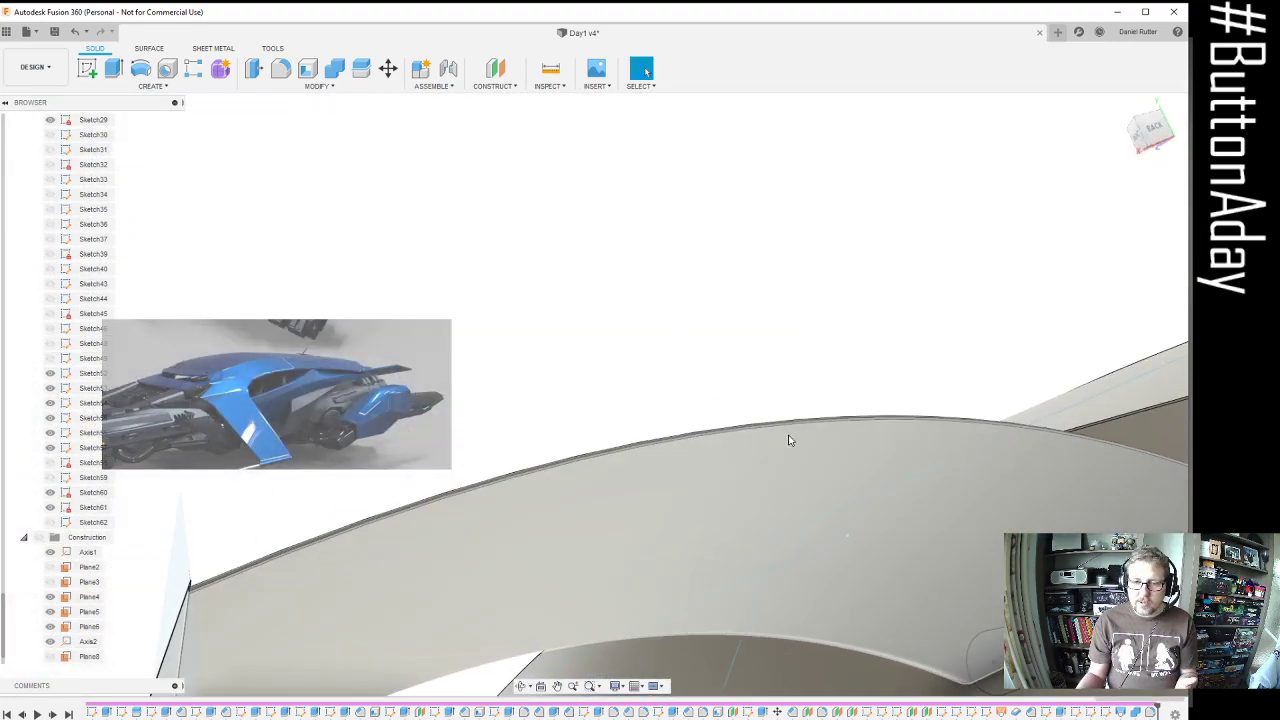
scroll(800, 436, down, 2)
scroll(790, 455, down, 2)
shift+middle_drag(846, 477, 806, 442)
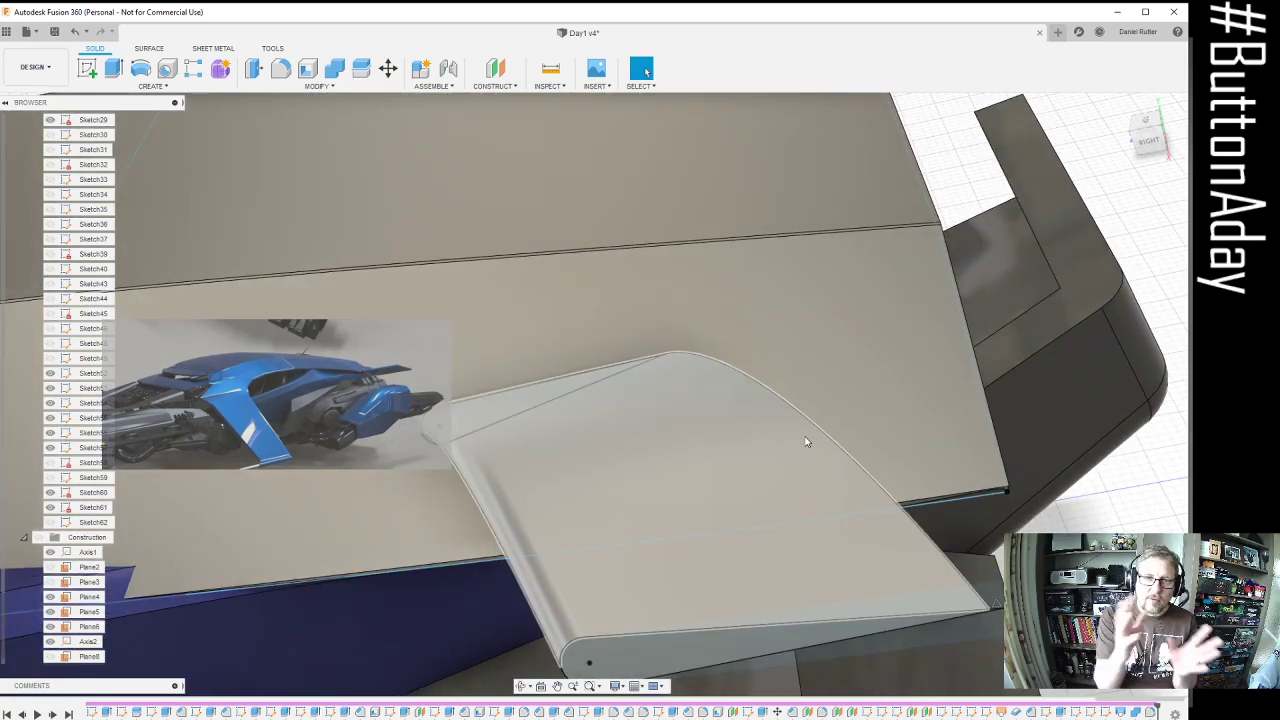
shift+middle_drag(806, 442, 702, 407)
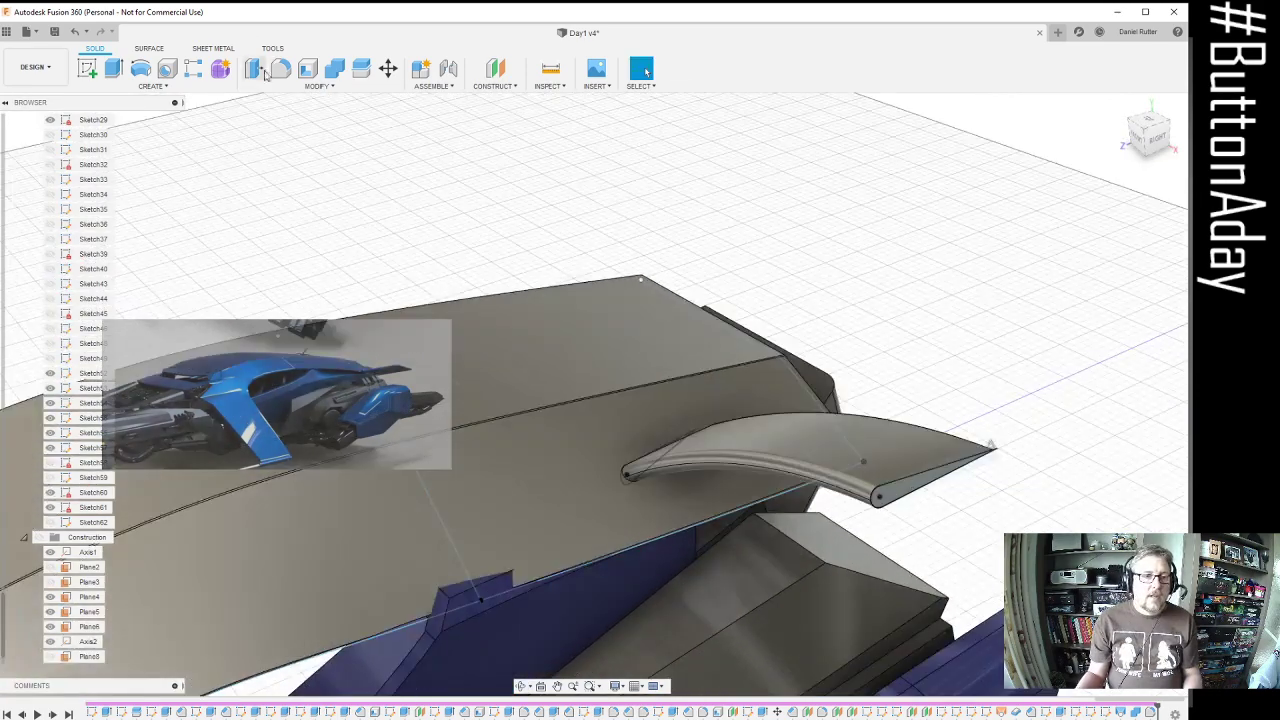
Start a fillet that uses the variable radius type
click(315, 86)
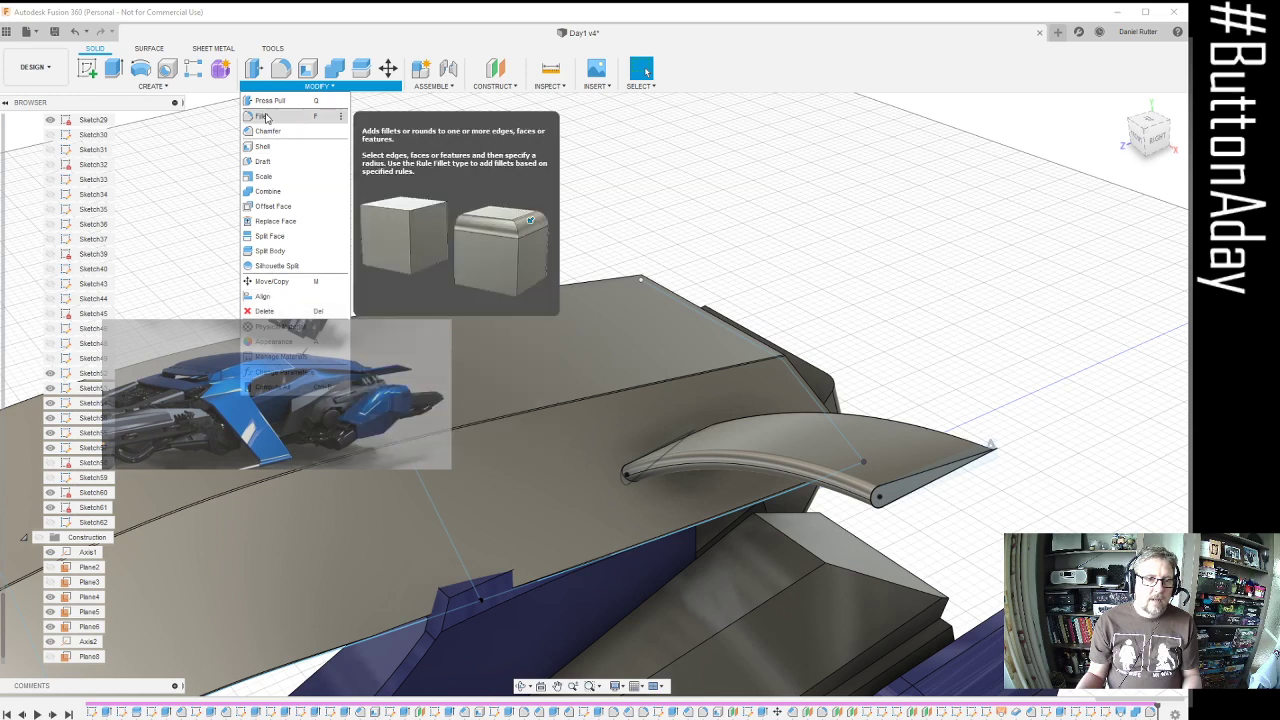
click(263, 116)
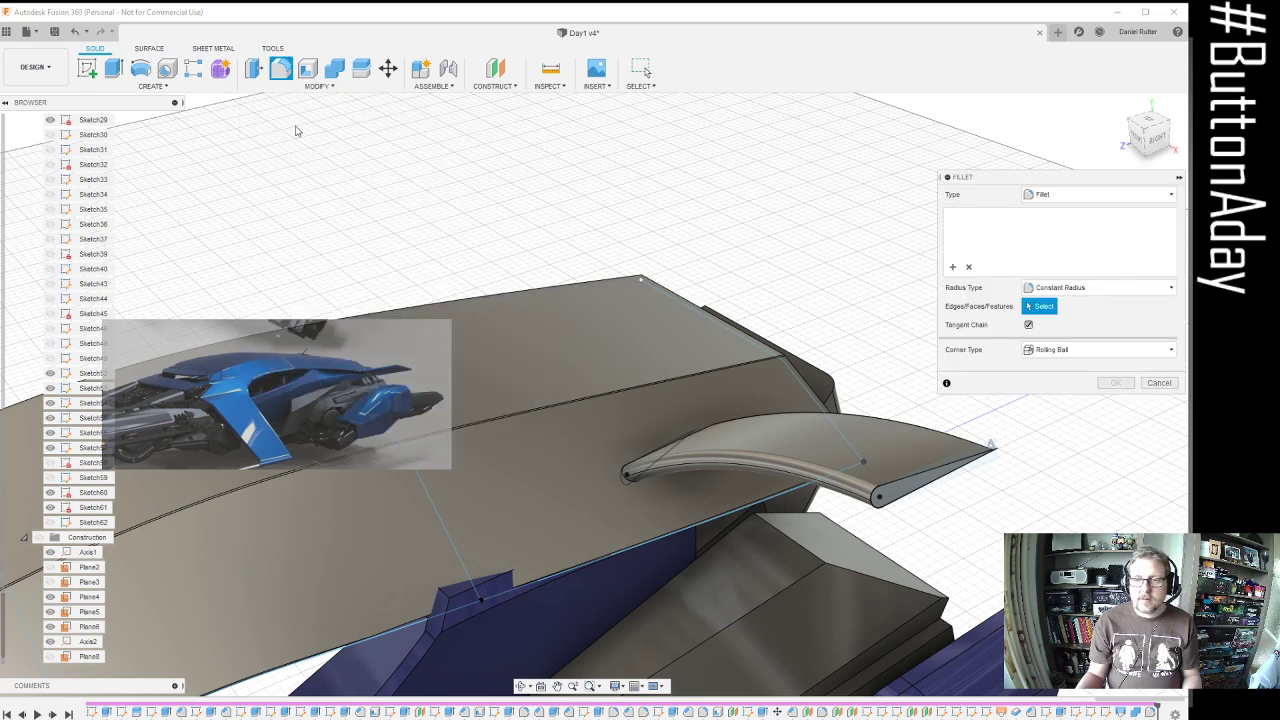
click(1150, 288)
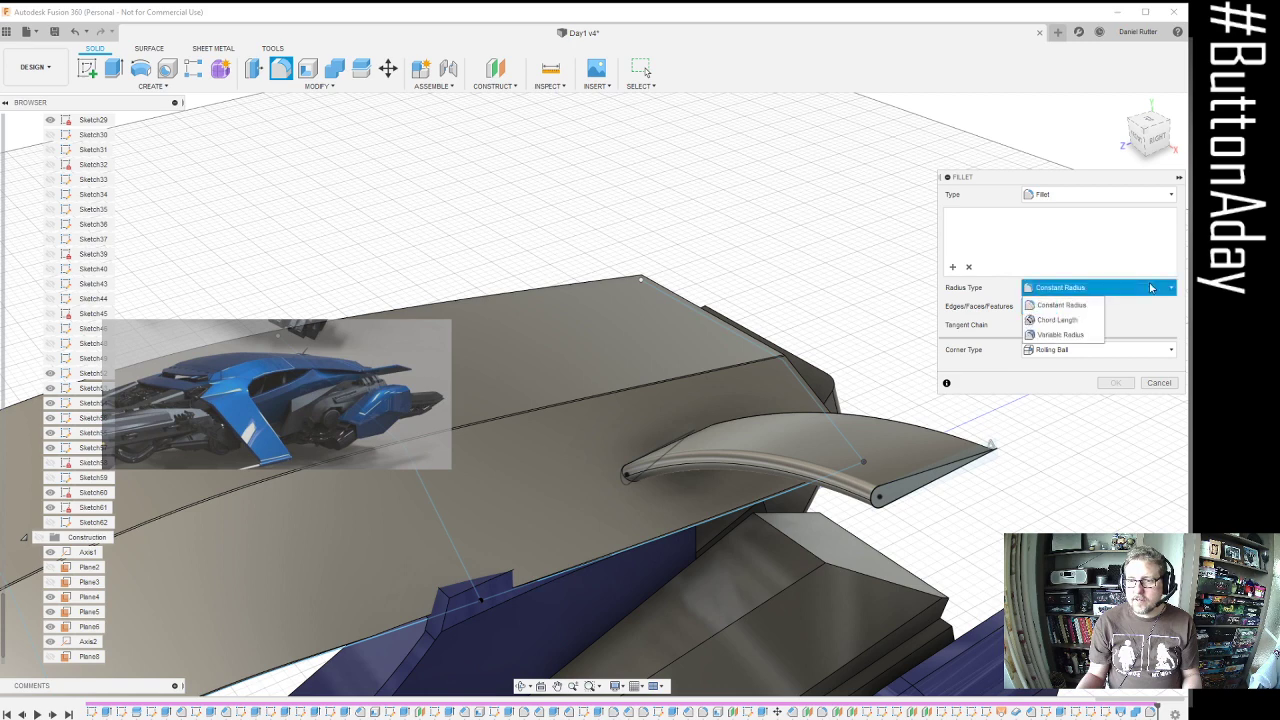
click(1062, 337)
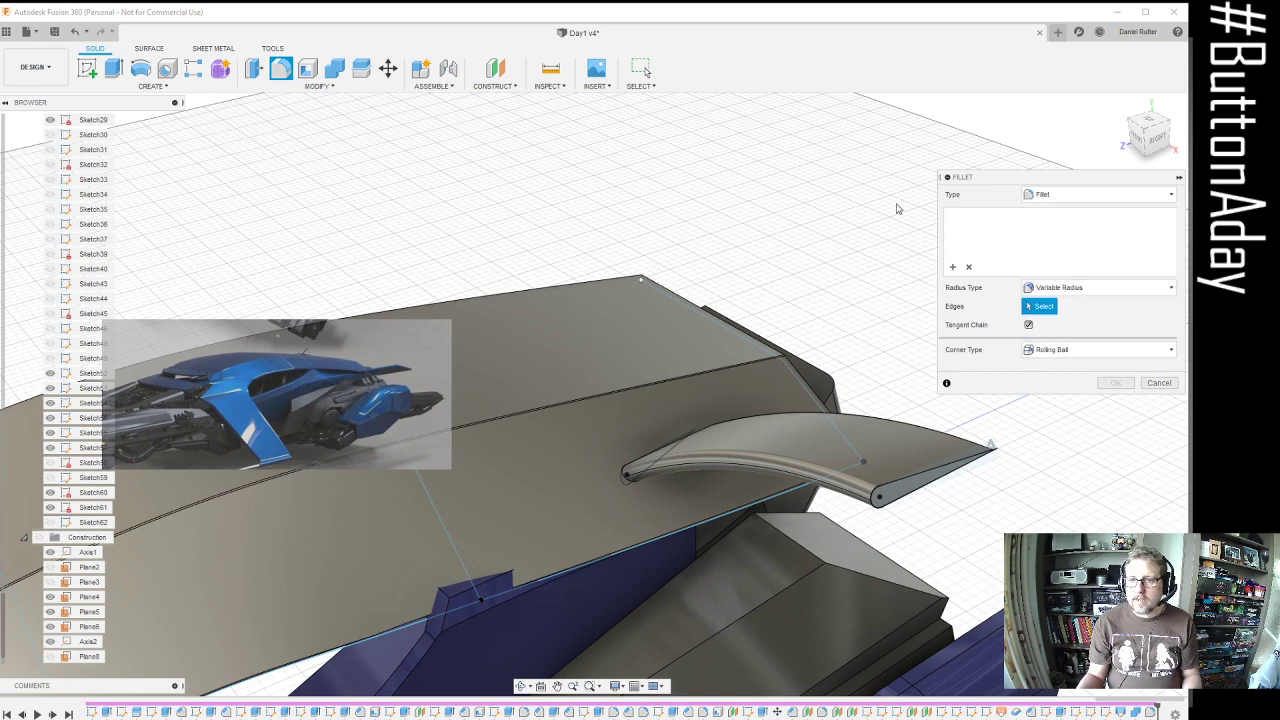
Try the fillet on a single root edge of the tail fin, without tangent chain, using a 20 mm start and 5 mm end radius
scroll(676, 438, up, 5)
shift+middle_drag(637, 434, 912, 381)
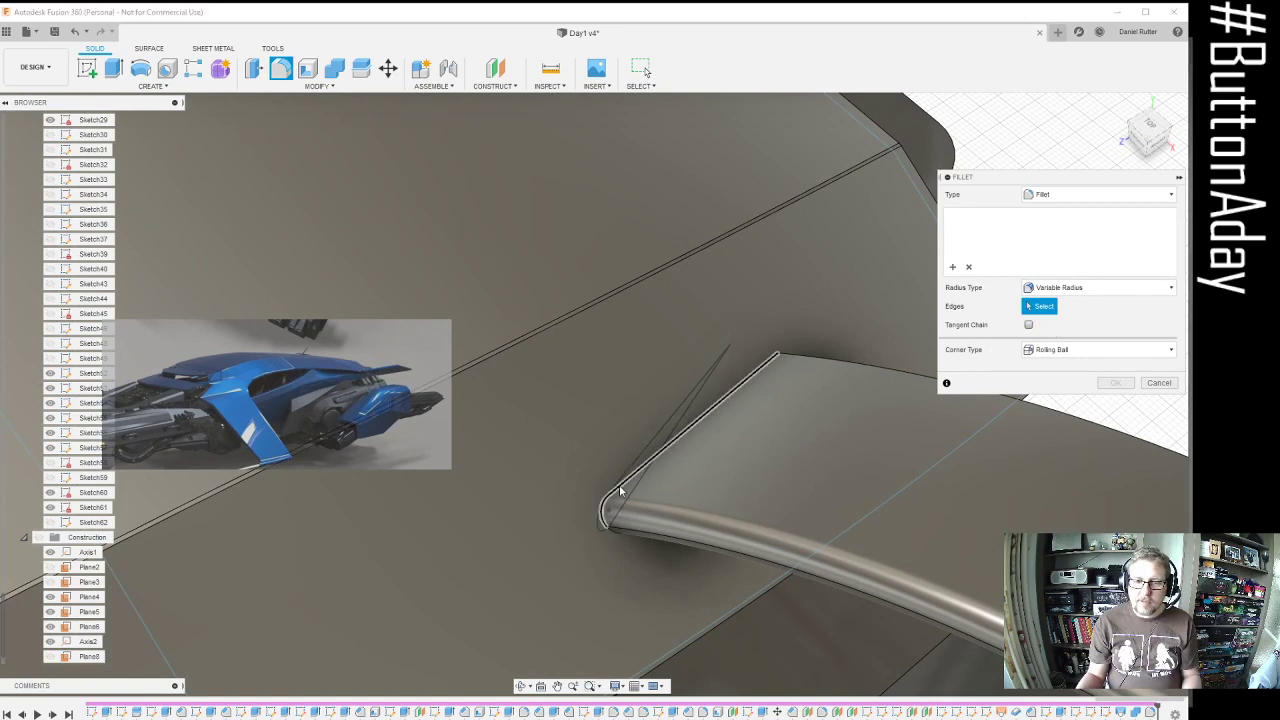
click(612, 517)
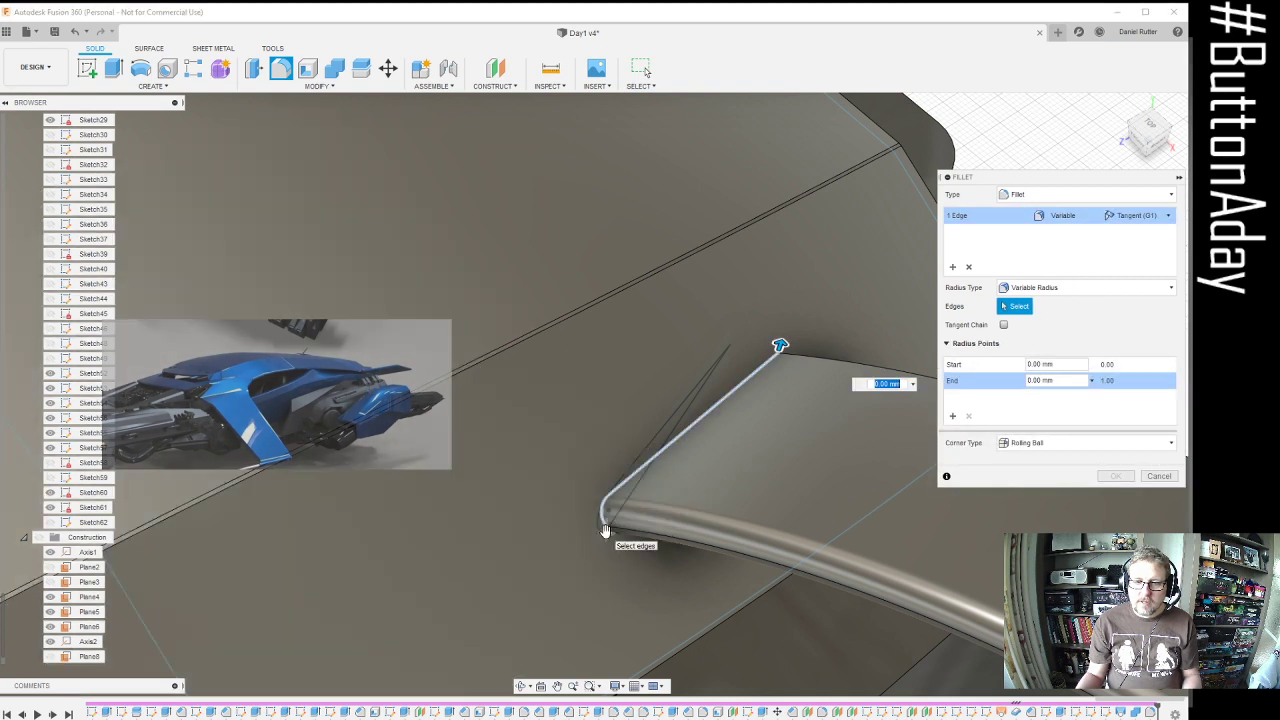
drag(606, 531, 593, 558)
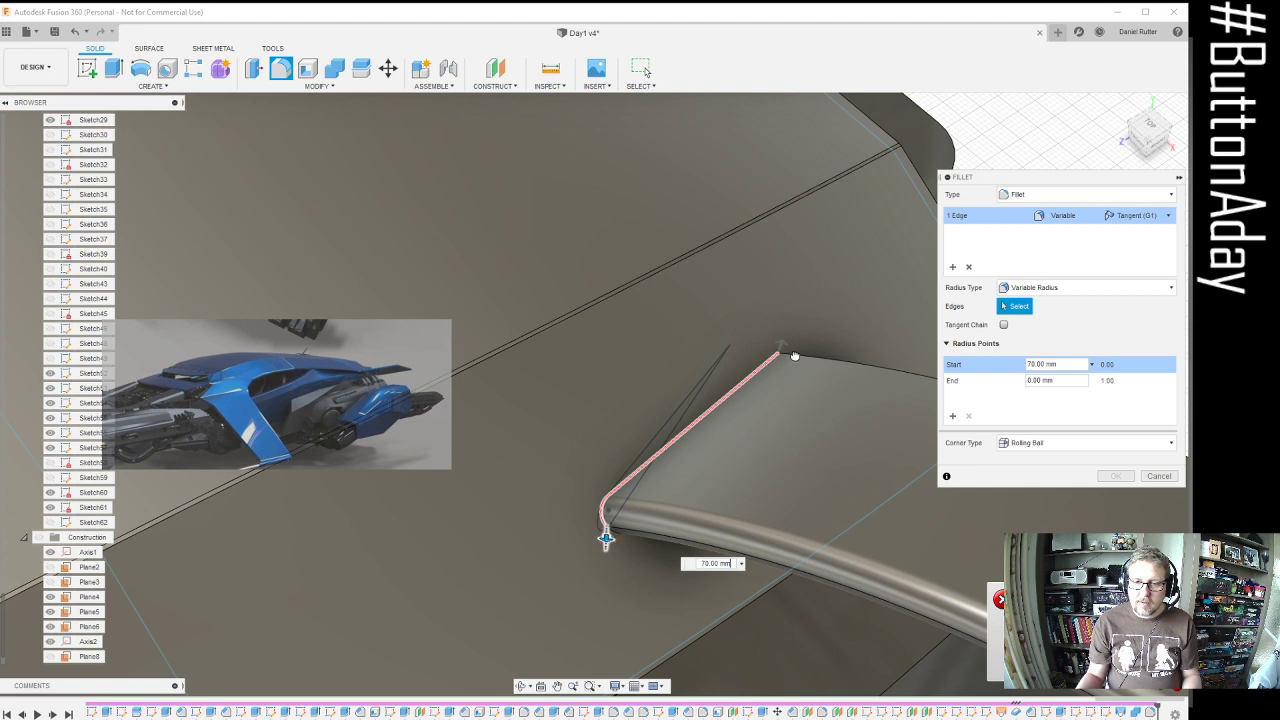
drag(606, 540, 606, 535)
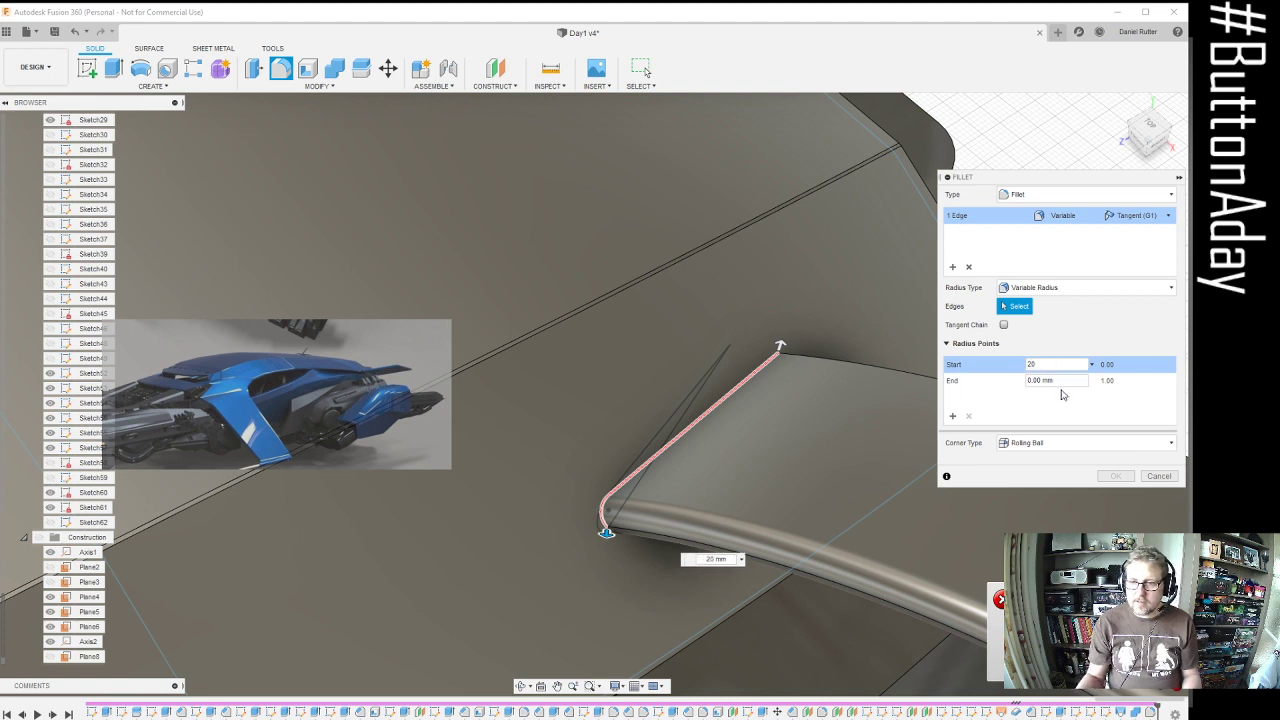
click(1042, 381)
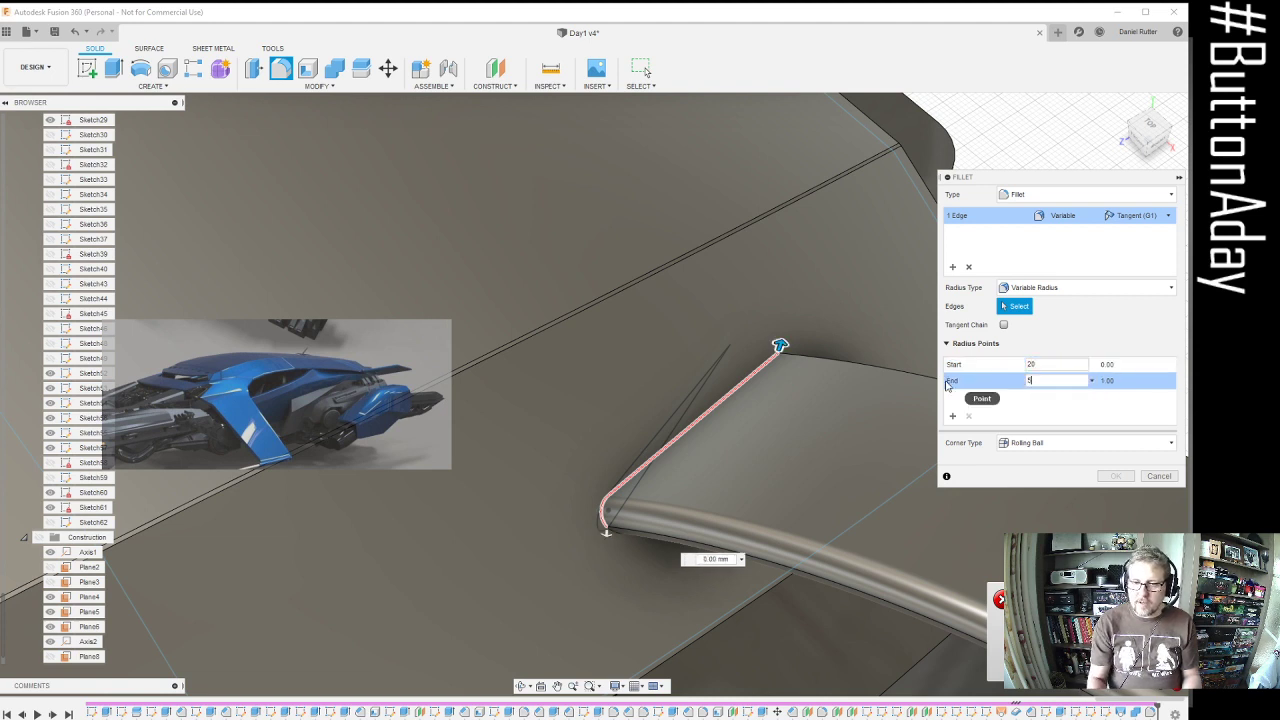
Try an additional radius point at position 0.037 near the start of the fin's root edge
scroll(605, 520, up, 10)
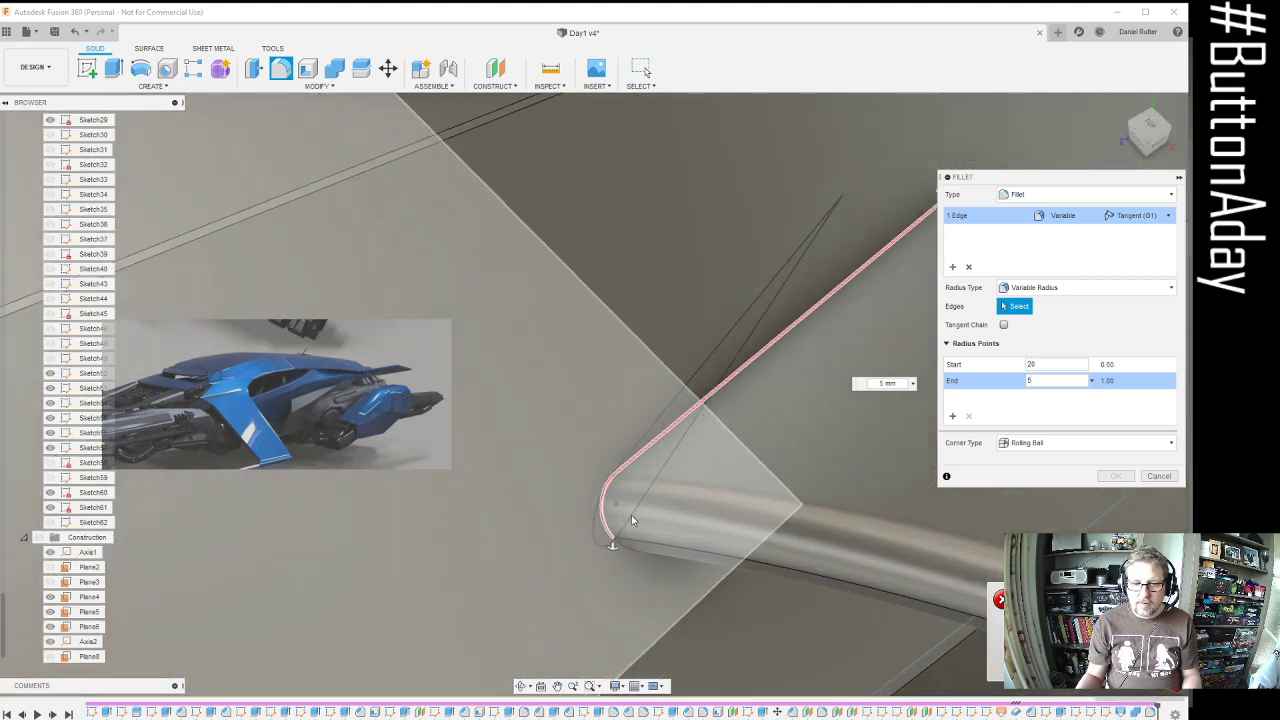
scroll(600, 525, down, 5)
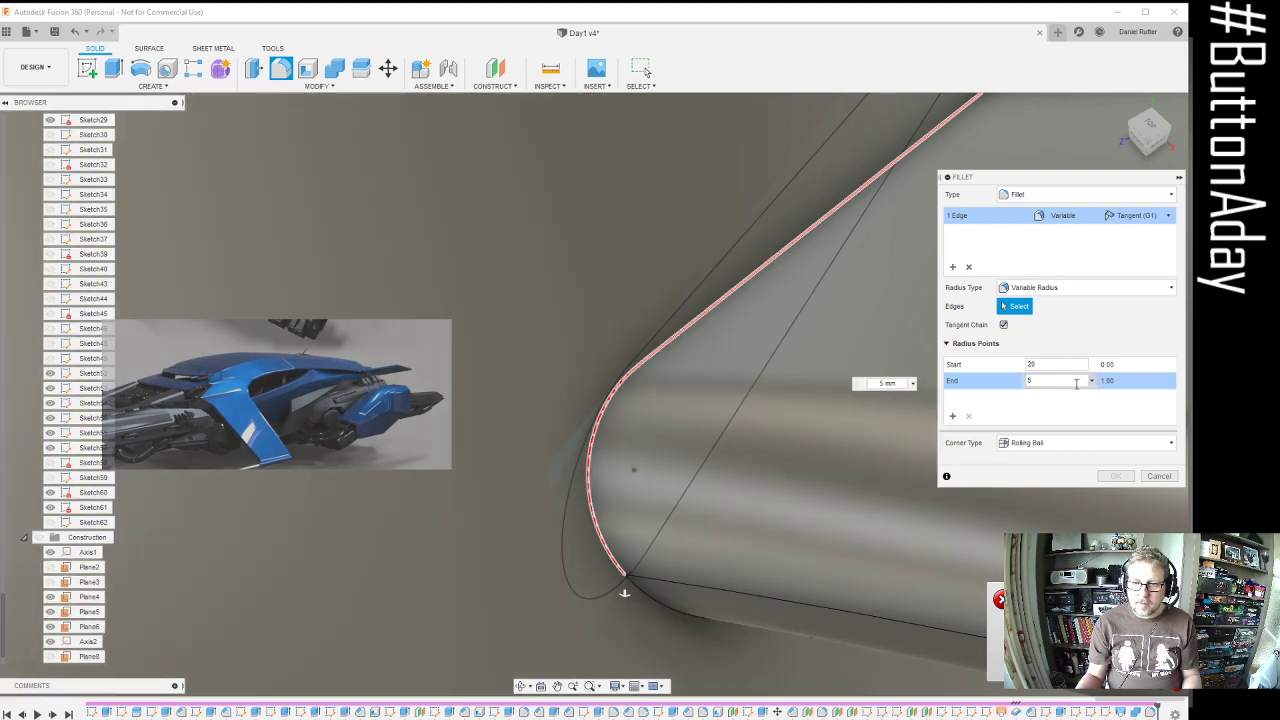
click(1057, 366)
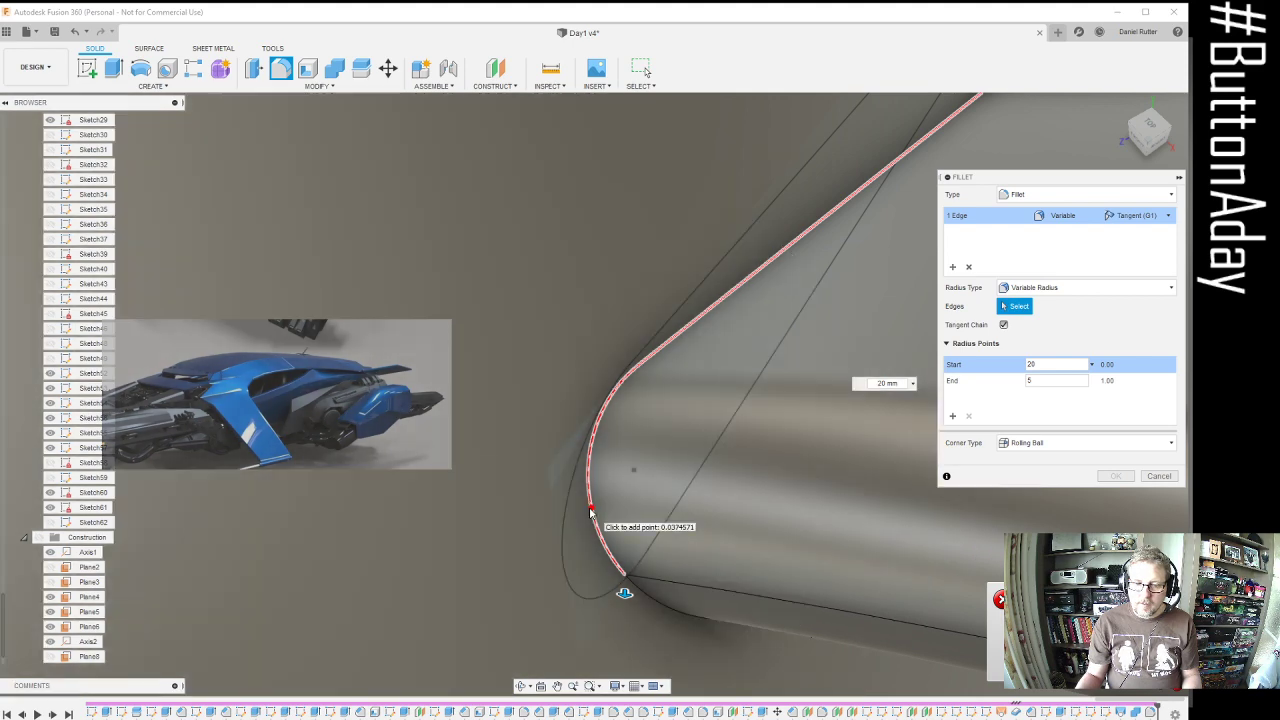
click(588, 515)
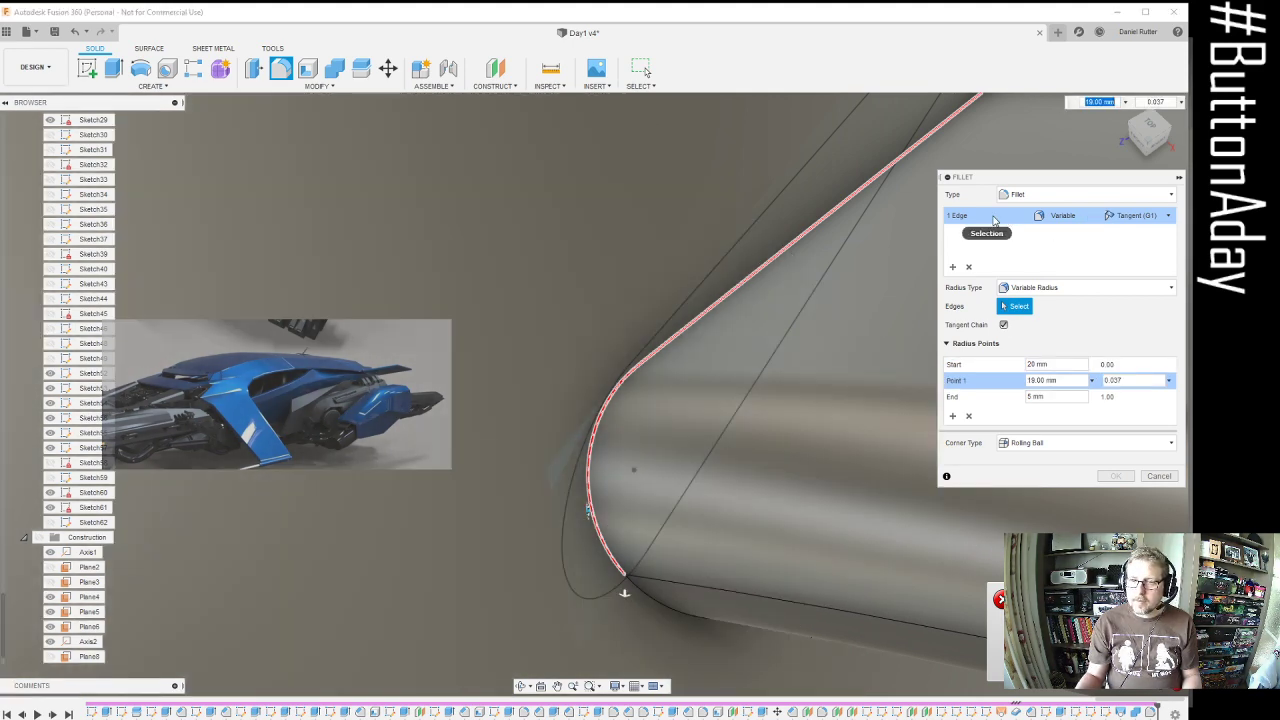
Replace the fillet's edge selection with the complete tangent-chained loop around the fin's root
click(970, 270)
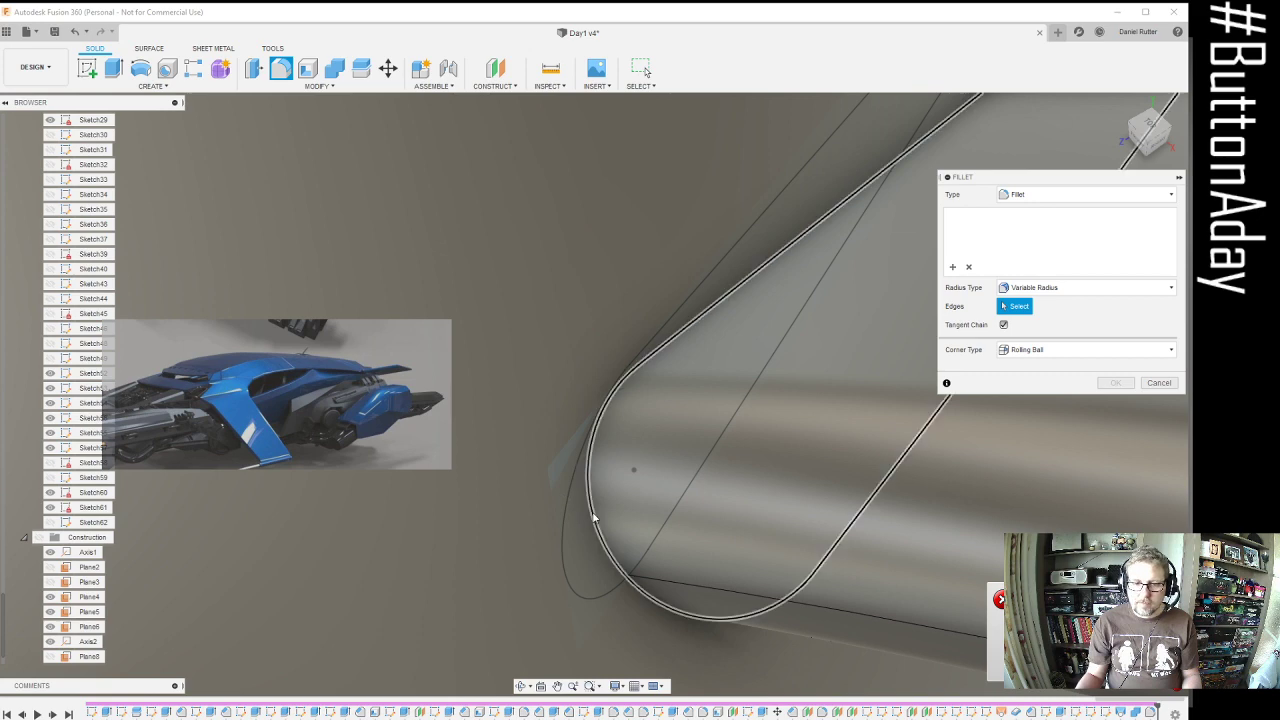
click(593, 515)
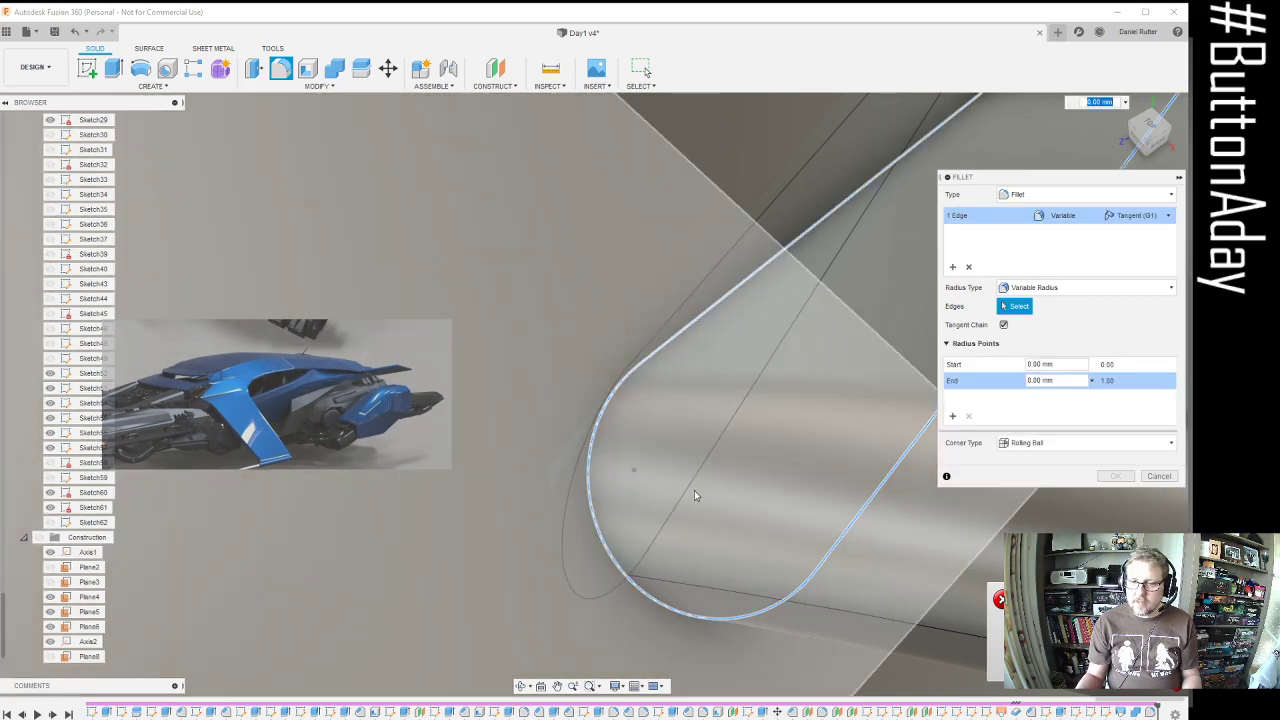
shift+middle_drag(695, 494, 651, 472)
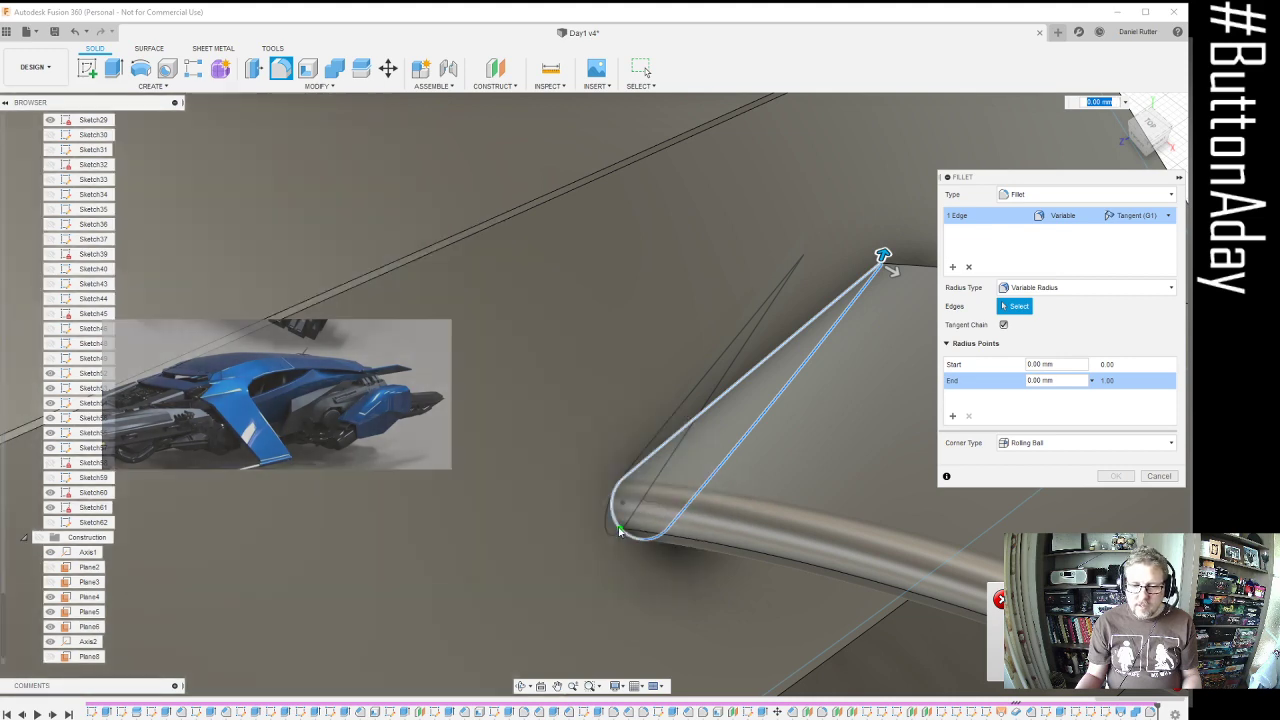
Try a radius point of 185 mm at position 0.501 on the root loop, and remove it
click(618, 533)
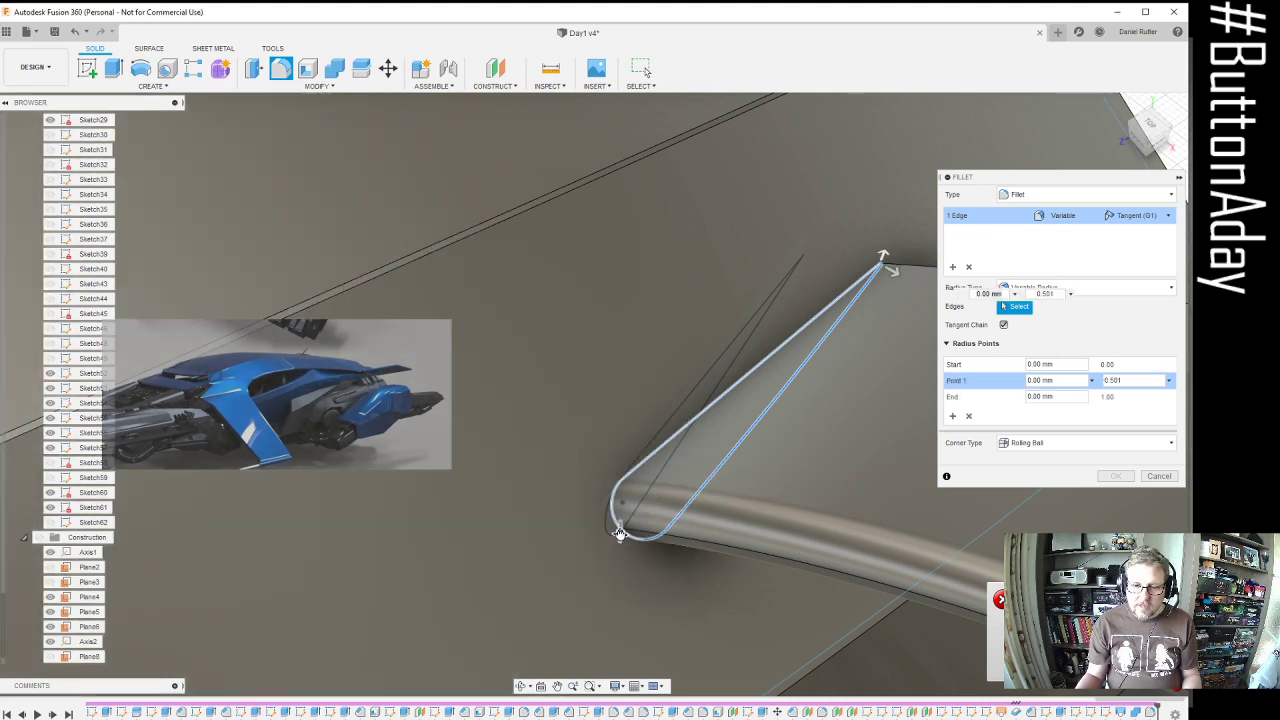
drag(618, 533, 619, 562)
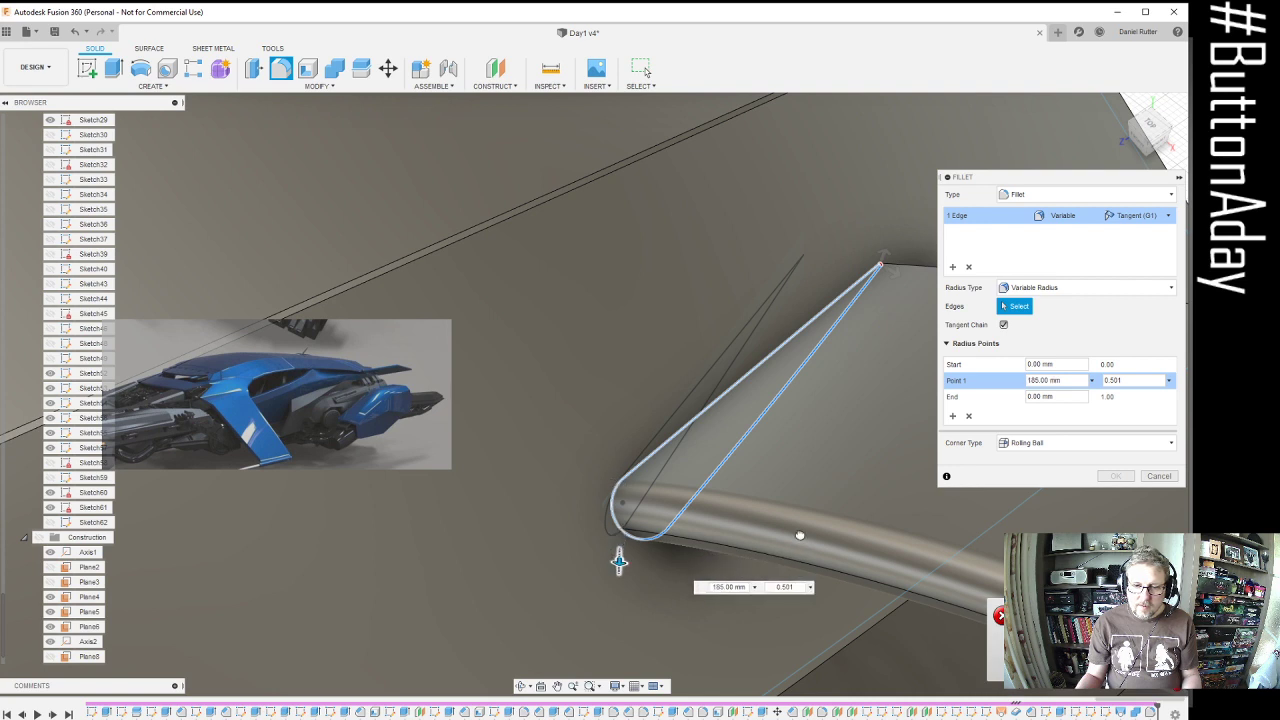
click(968, 415)
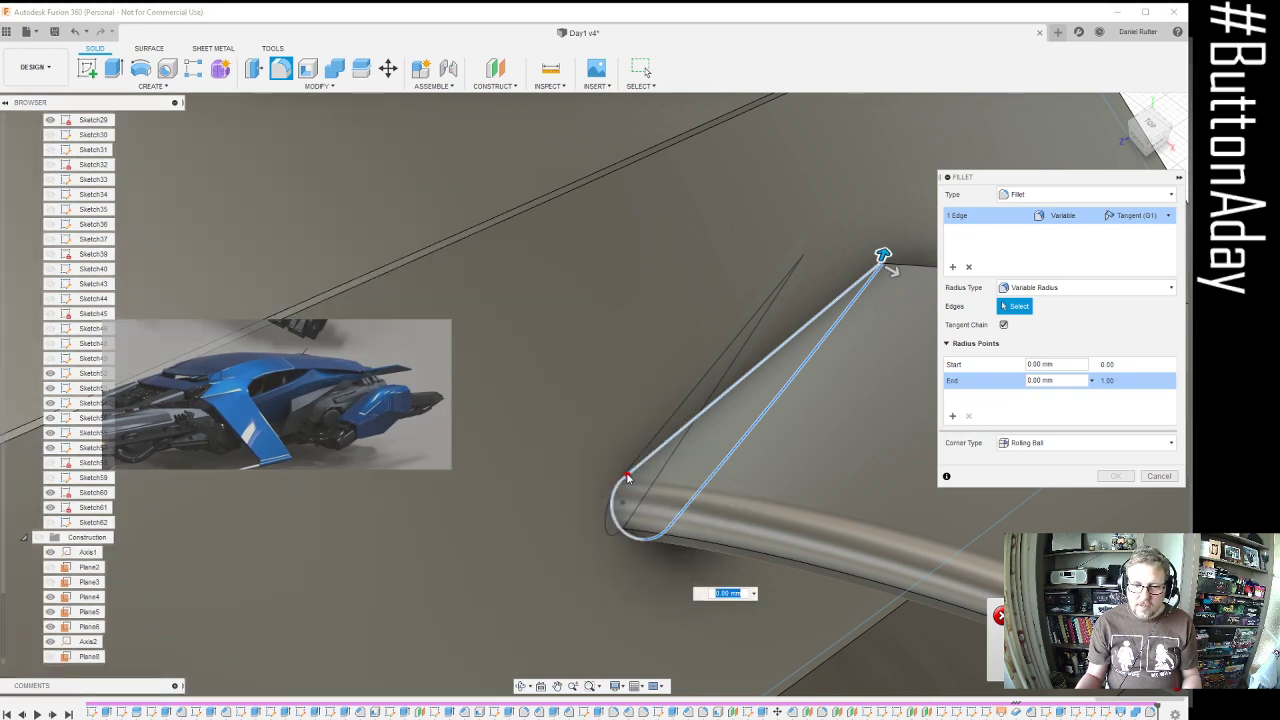
Add two radius points to the fin's root loop: 25 mm at position 0.566 and 1 mm at position 0.976
click(627, 476)
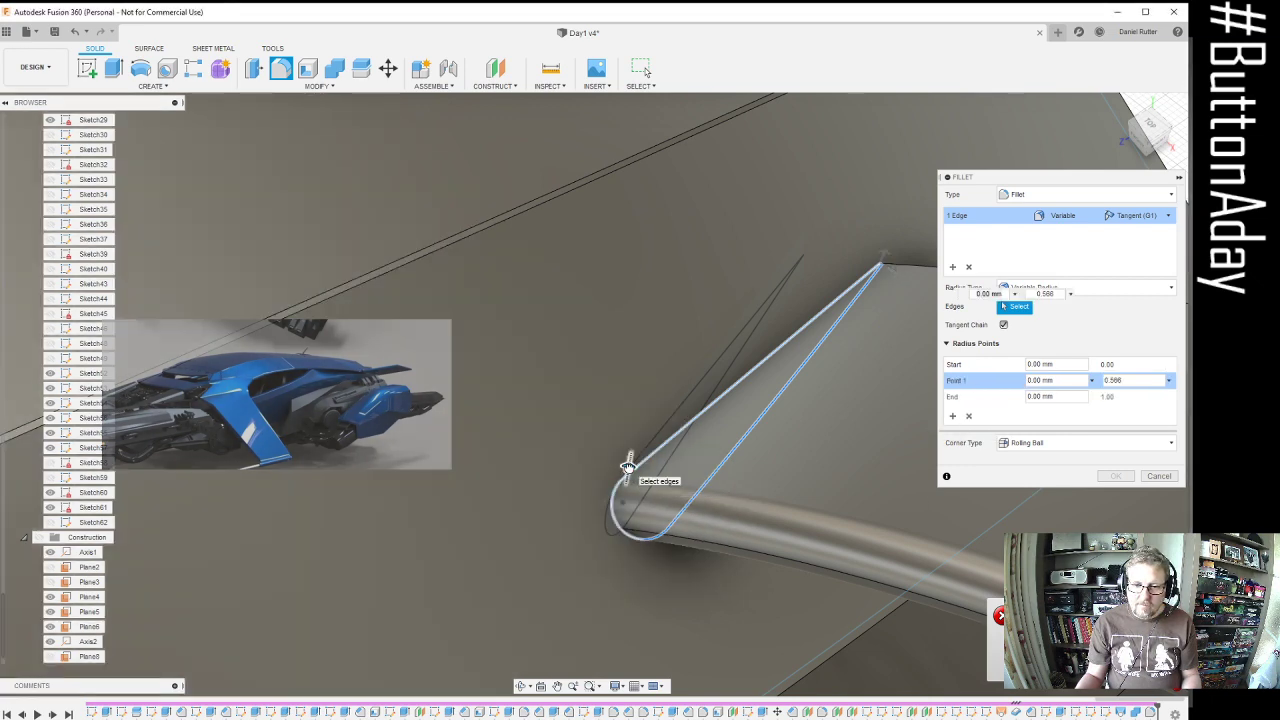
text(40)
key(Return)
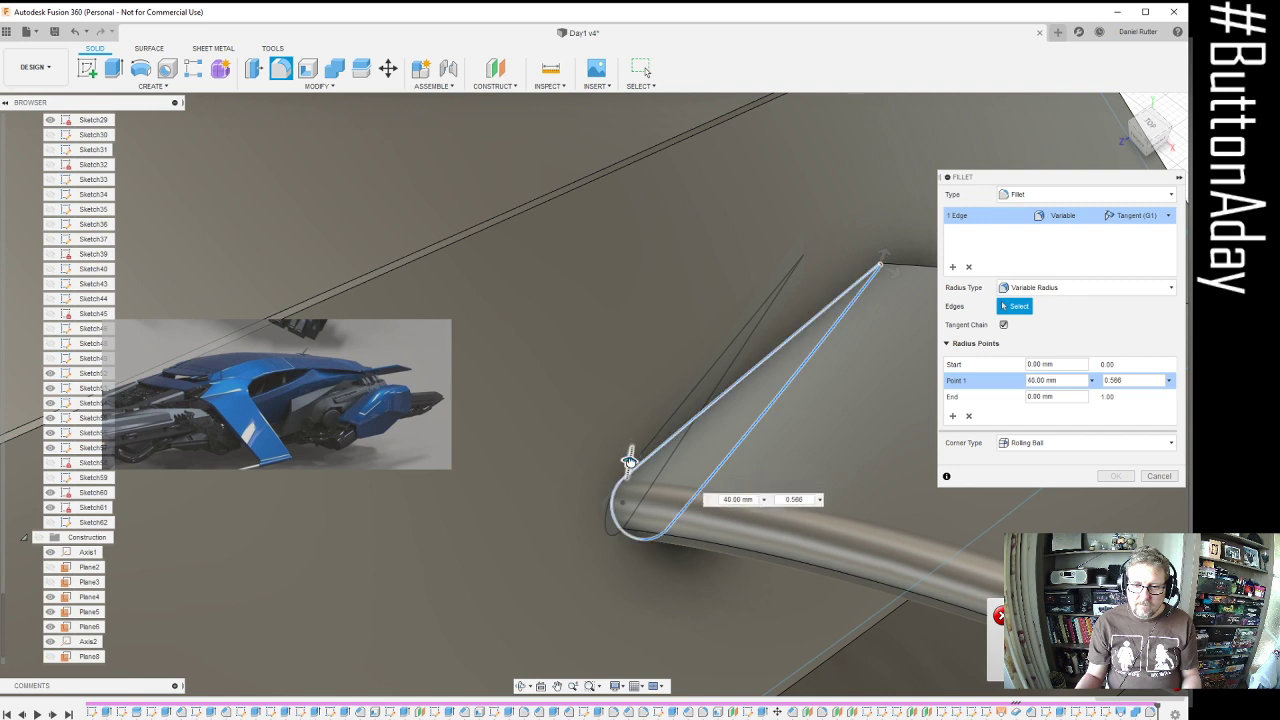
drag(630, 461, 643, 457)
click(869, 278)
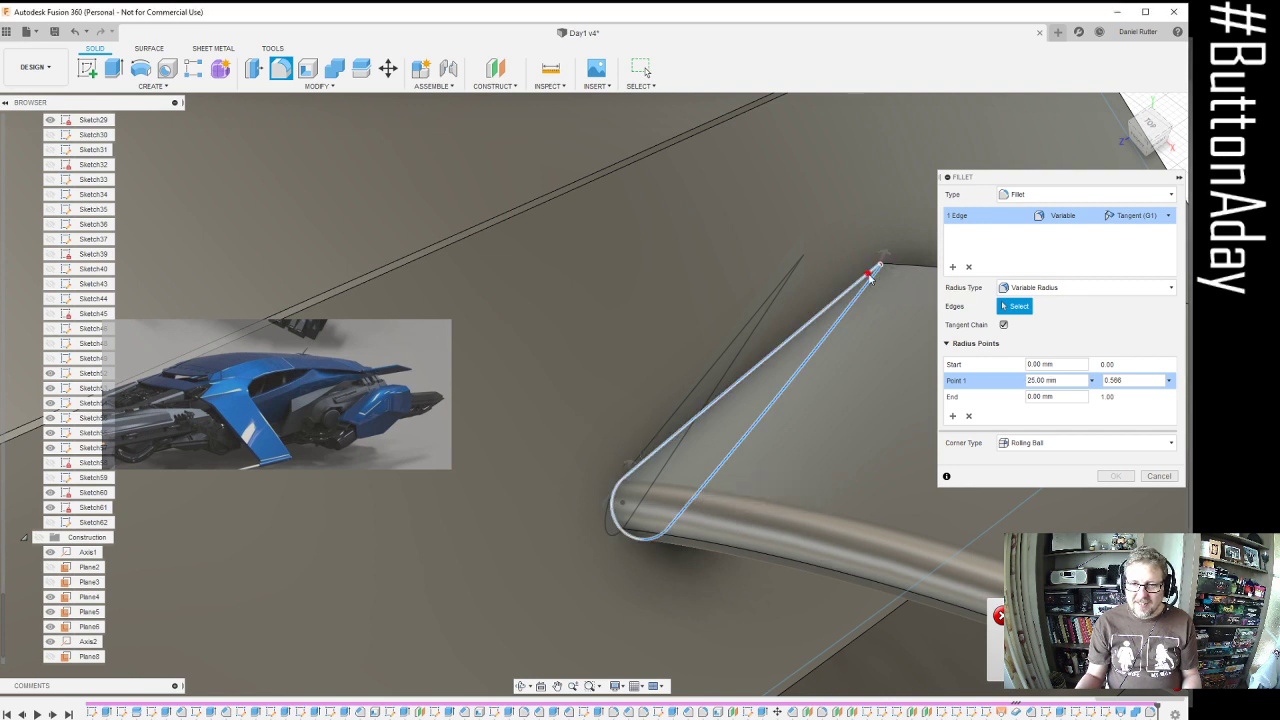
click(870, 265)
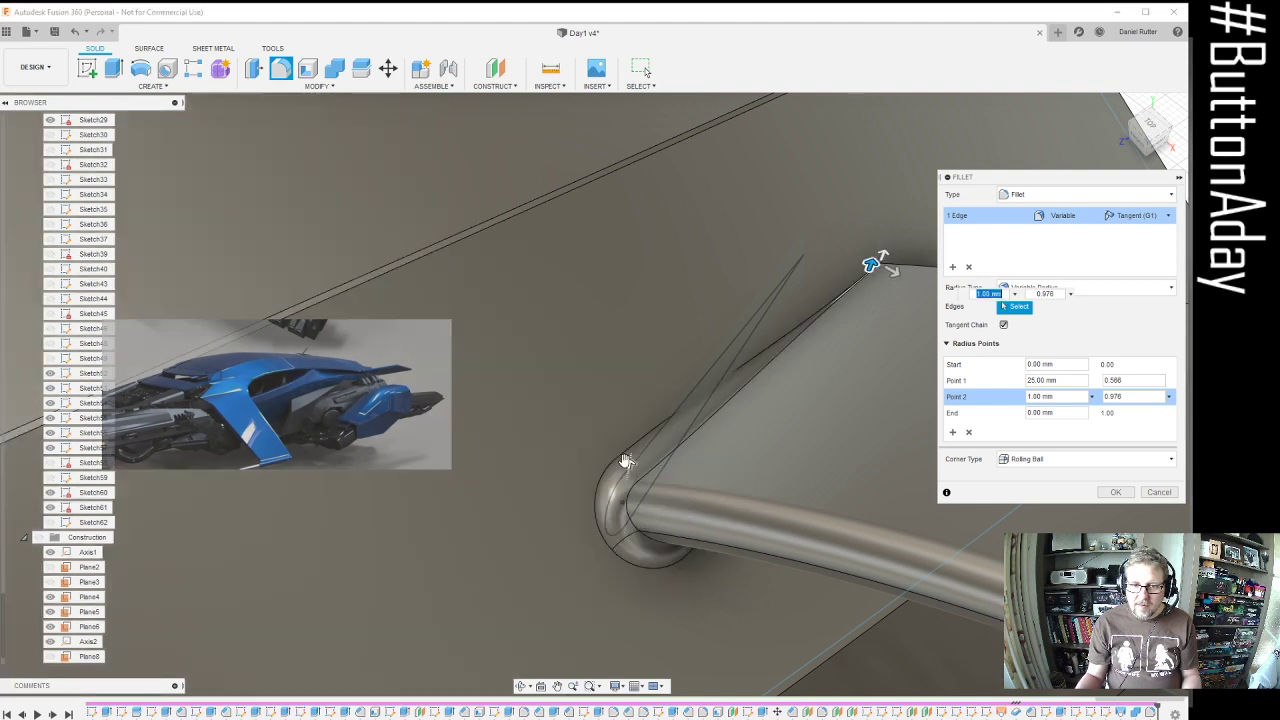
Try a larger radius of about 45 mm at the first radius point, and return it to 25 mm
click(625, 462)
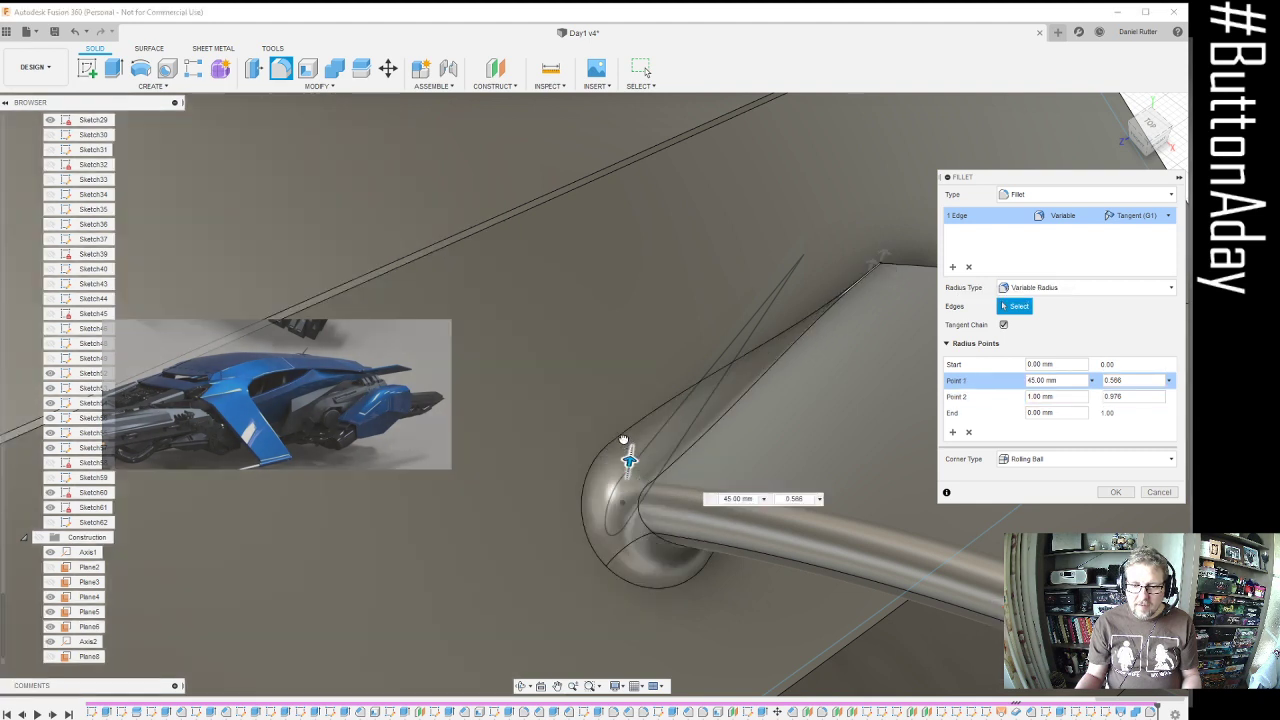
text(125)
key(Return)
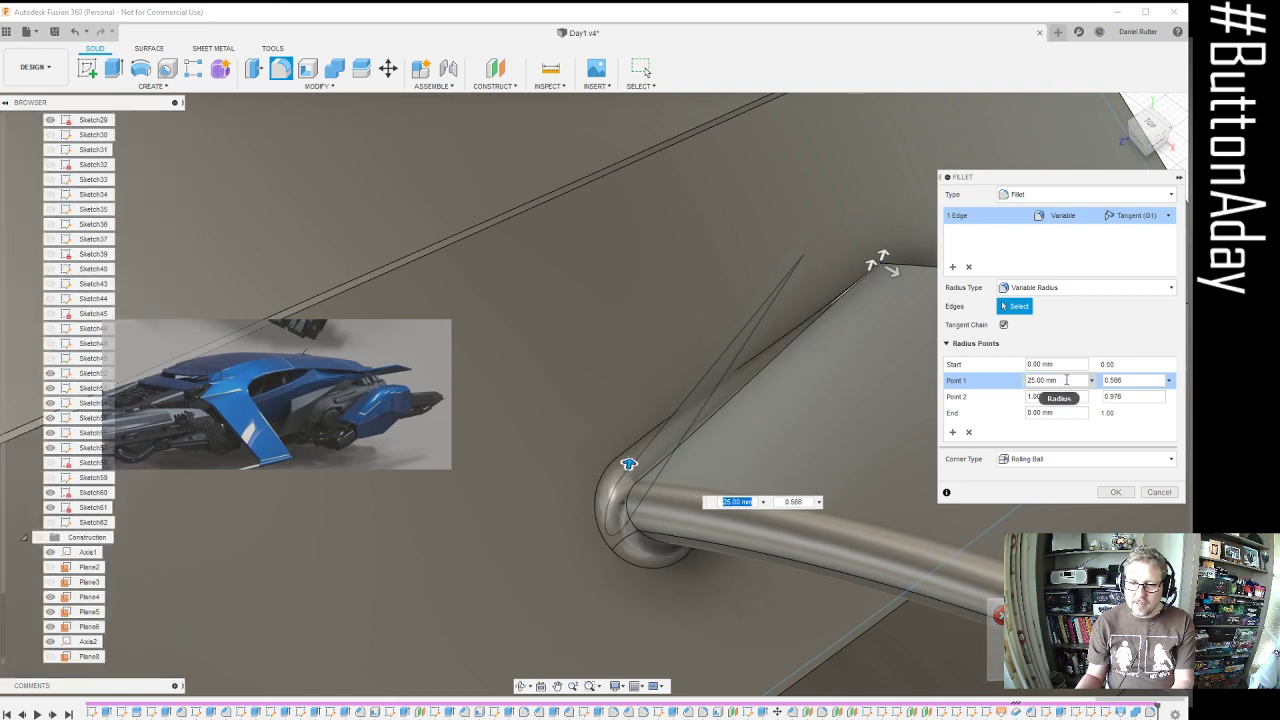
Check the fillet preview around the fin's root from the front and above, and apply the variable-radius fillet
shift+middle_drag(726, 417, 754, 394)
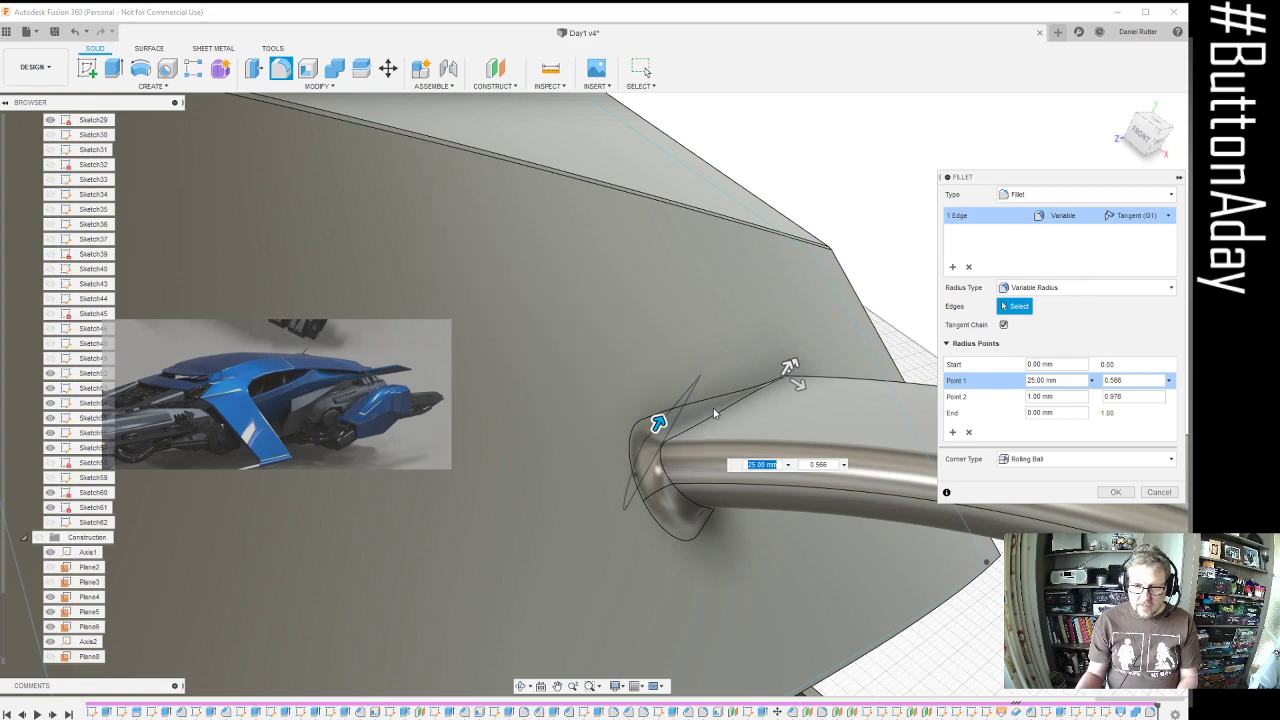
shift+middle_drag(713, 408, 759, 386)
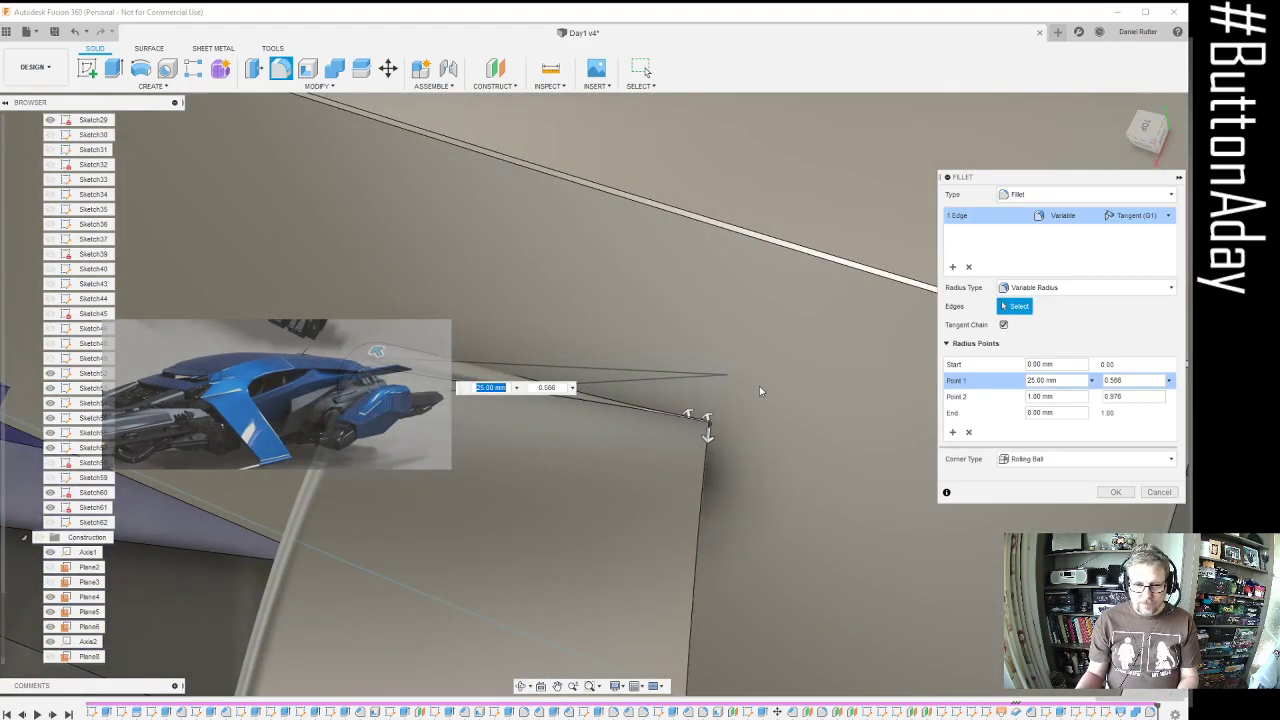
scroll(759, 386, down, 5)
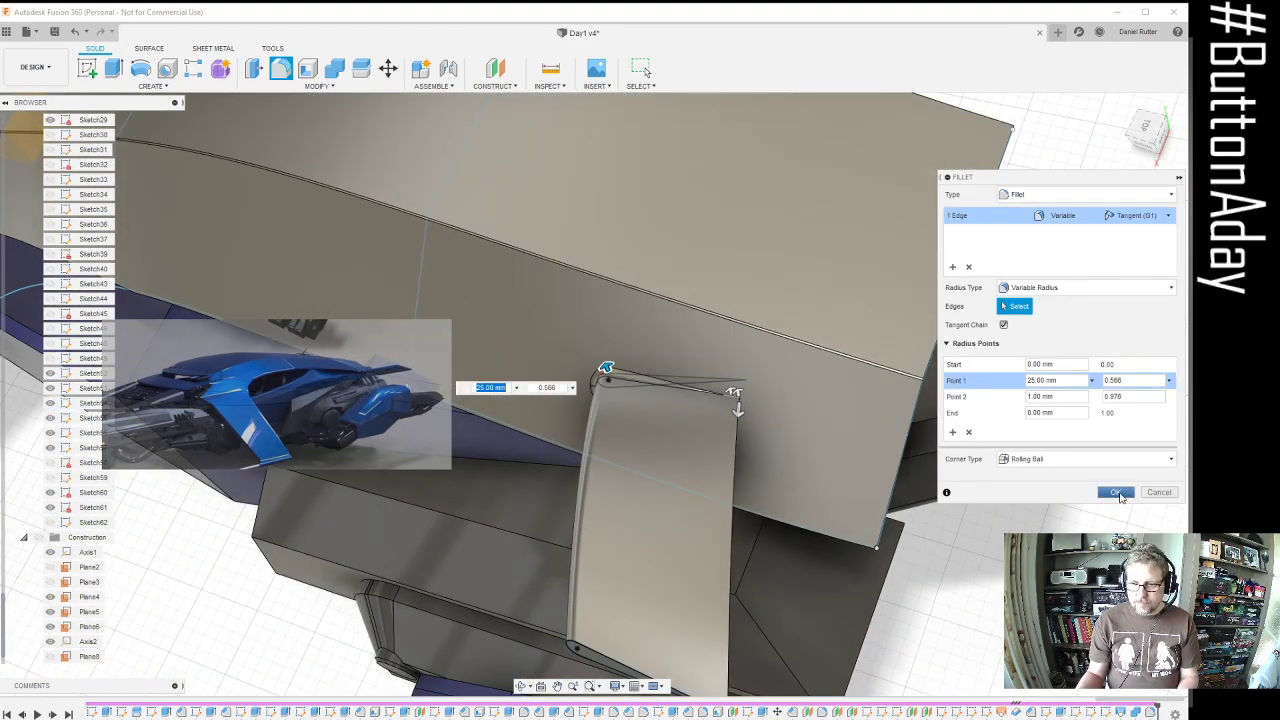
click(1117, 493)
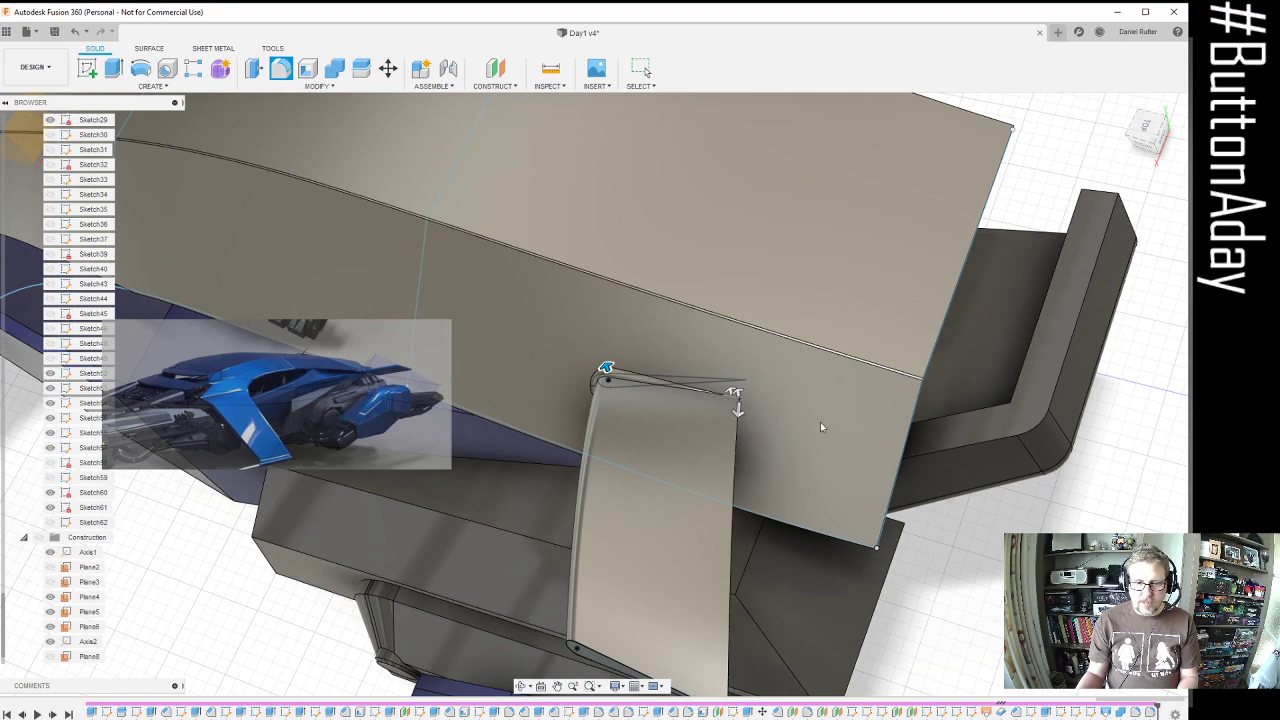
Examine the whole vehicle from the side and front, comparing its shape with the reference image
shift+middle_drag(760, 251, 757, 351)
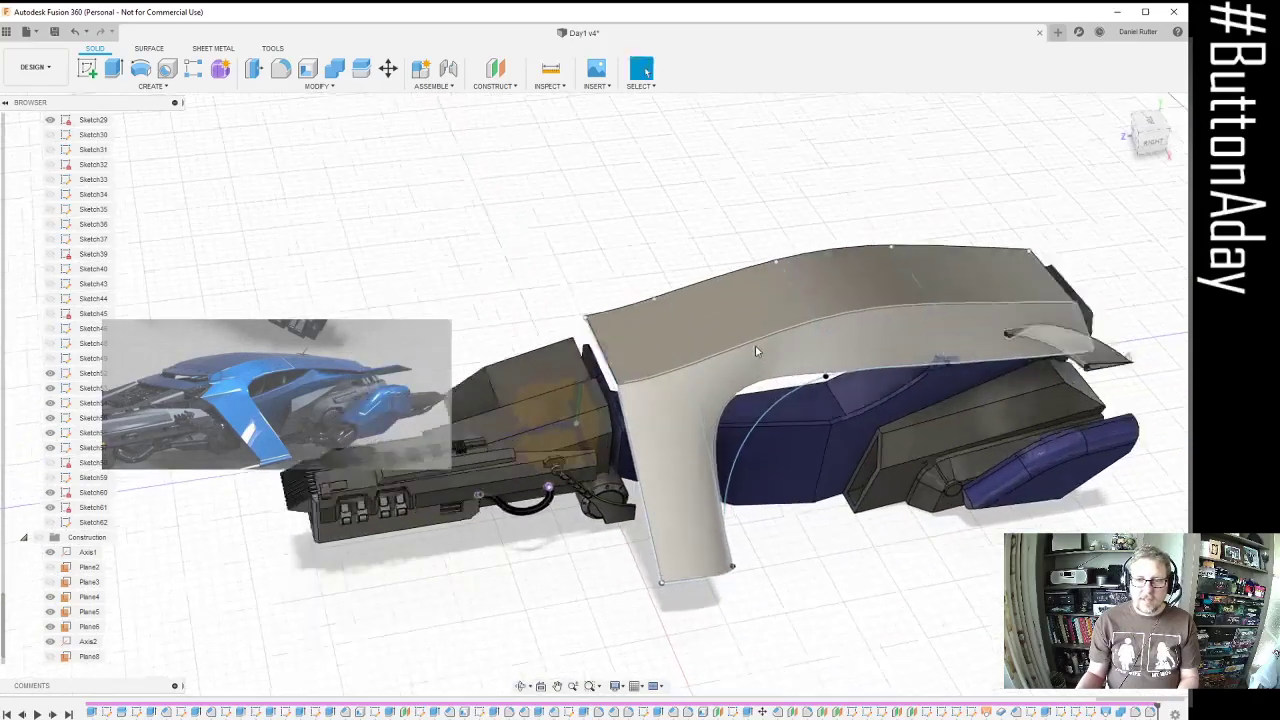
scroll(757, 351, up, 2)
mouse_move(799, 250)
shift+middle_down()
mouse_move(795, 233)
mouse_move(785, 240)
shift+middle_up()
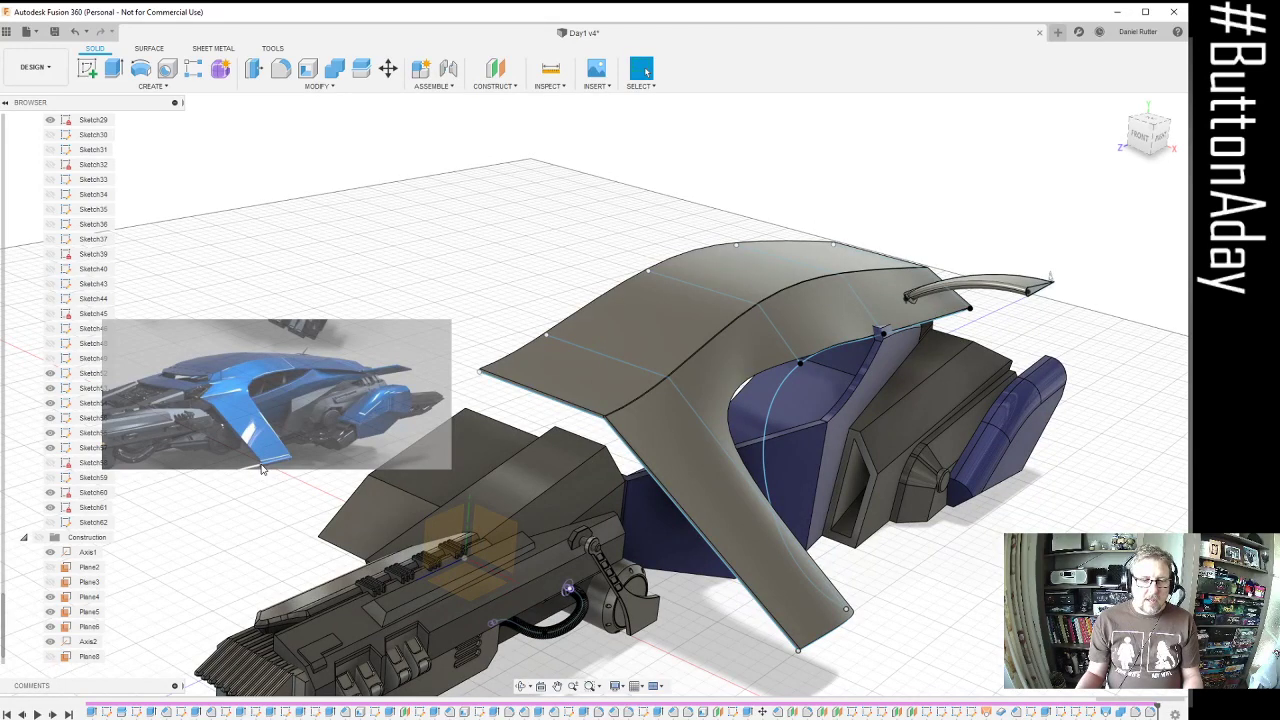
shift+middle_drag(494, 531, 880, 585)
click(645, 71)
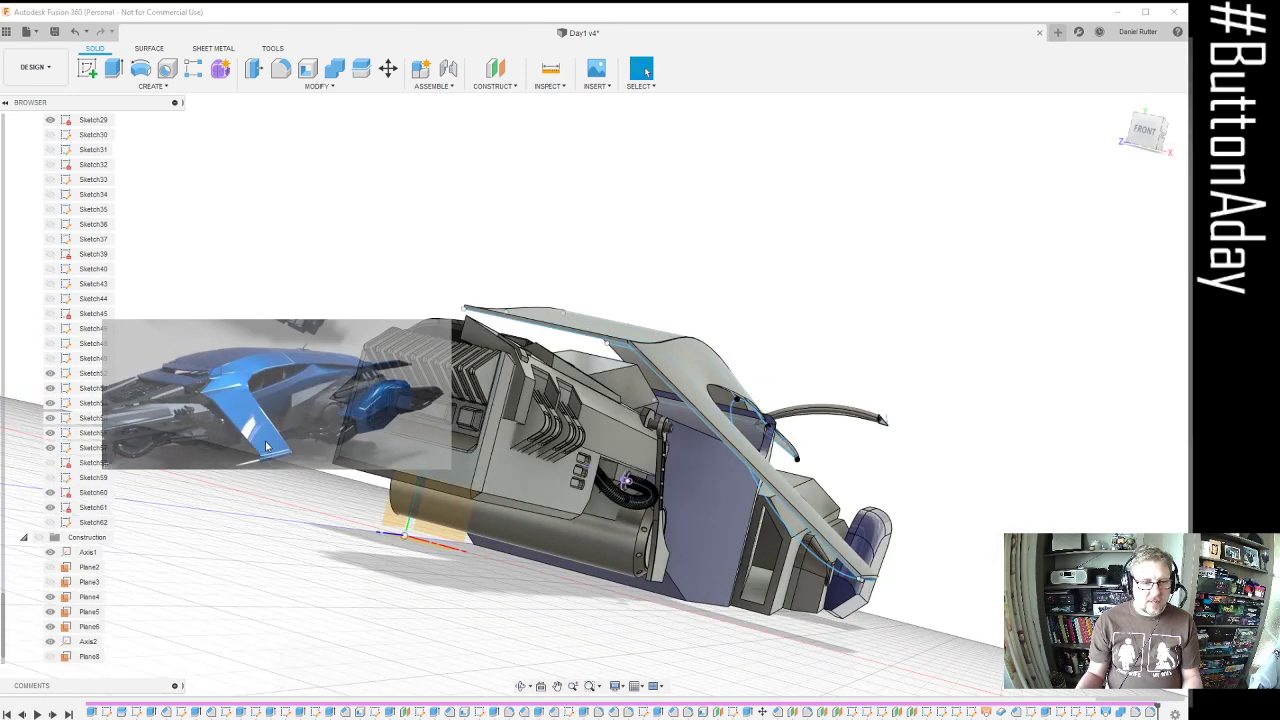
key(ctrl+s)
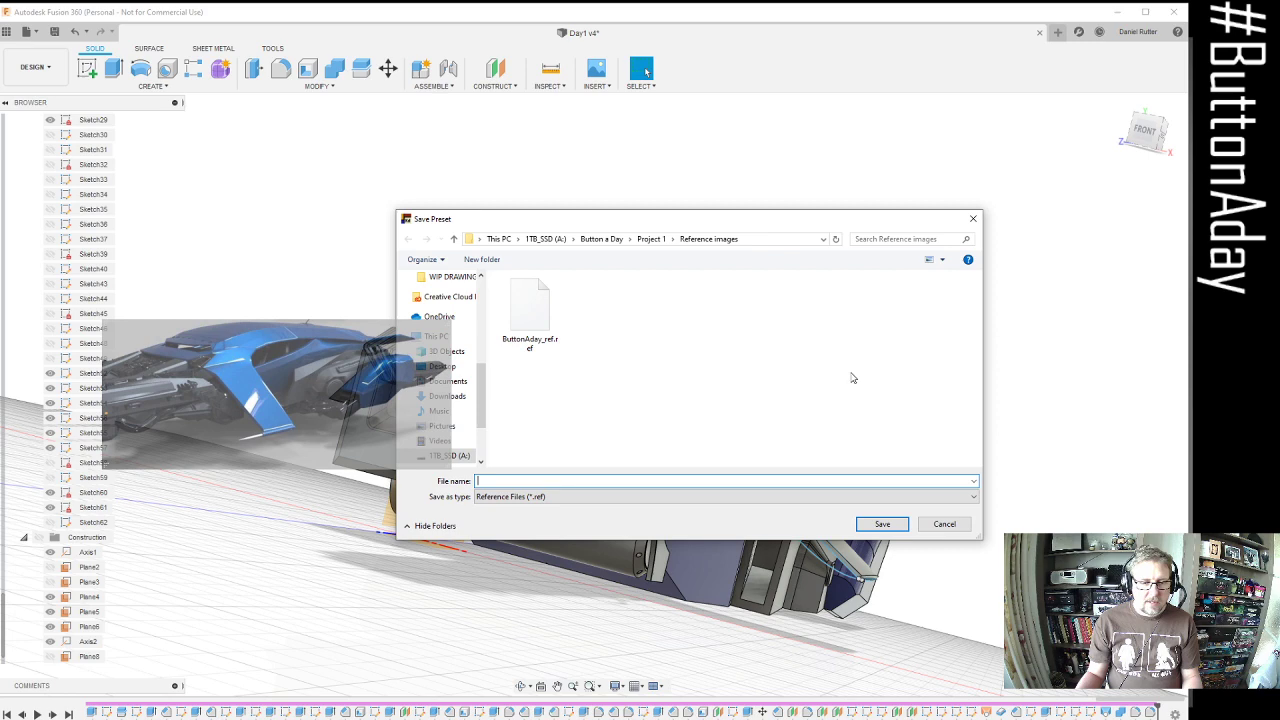
click(973, 218)
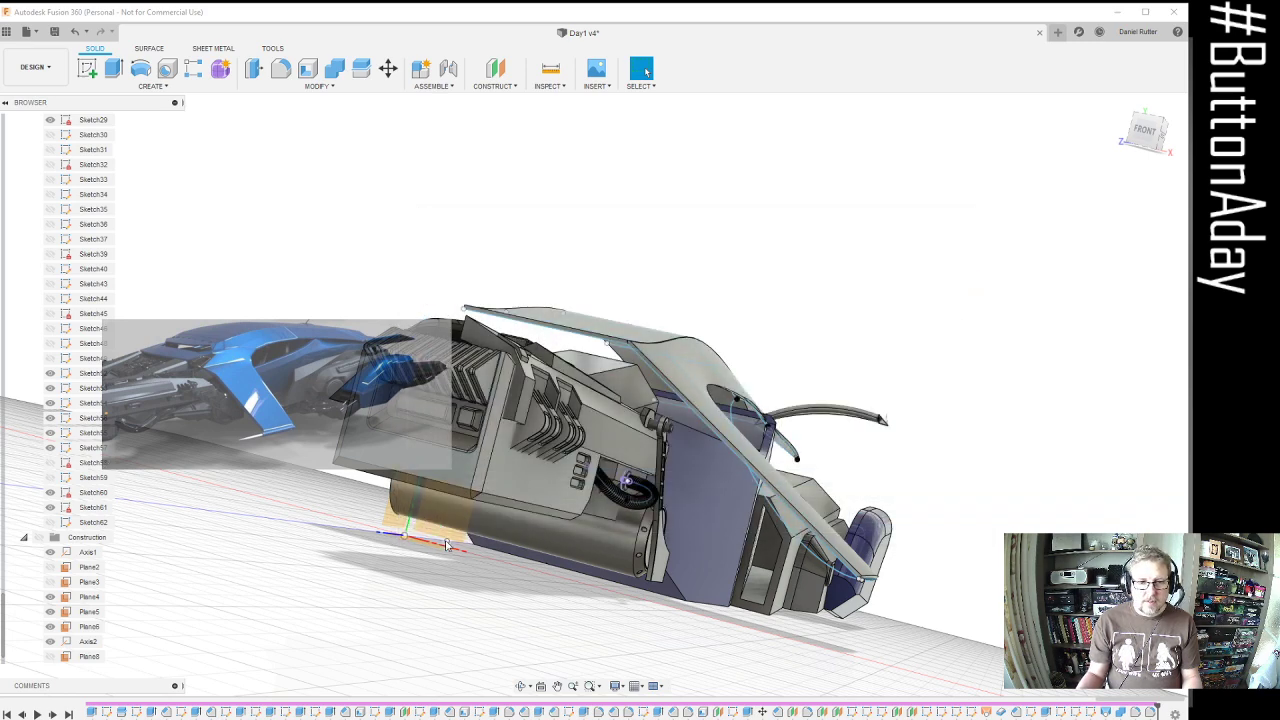
Sketch a 120 mm diameter circle centred on the side wing's lower tip corner, on the front origin plane, and finish the sketch
click(87, 68)
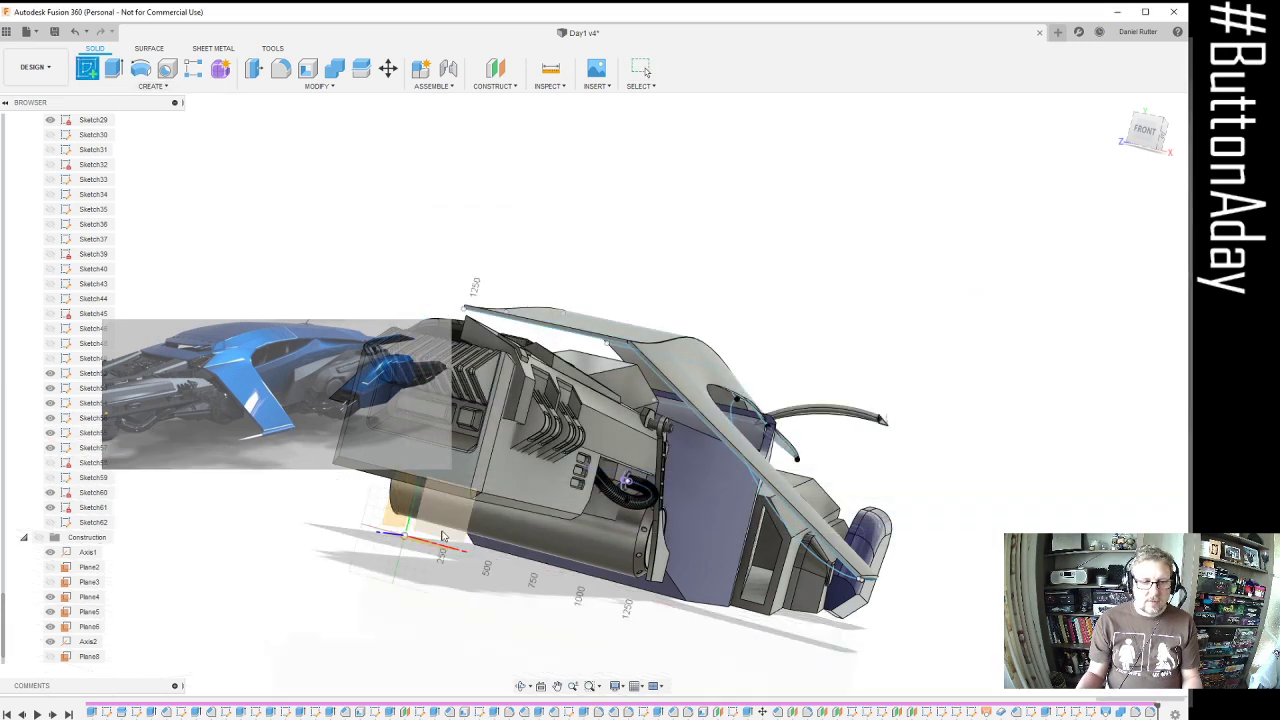
click(443, 537)
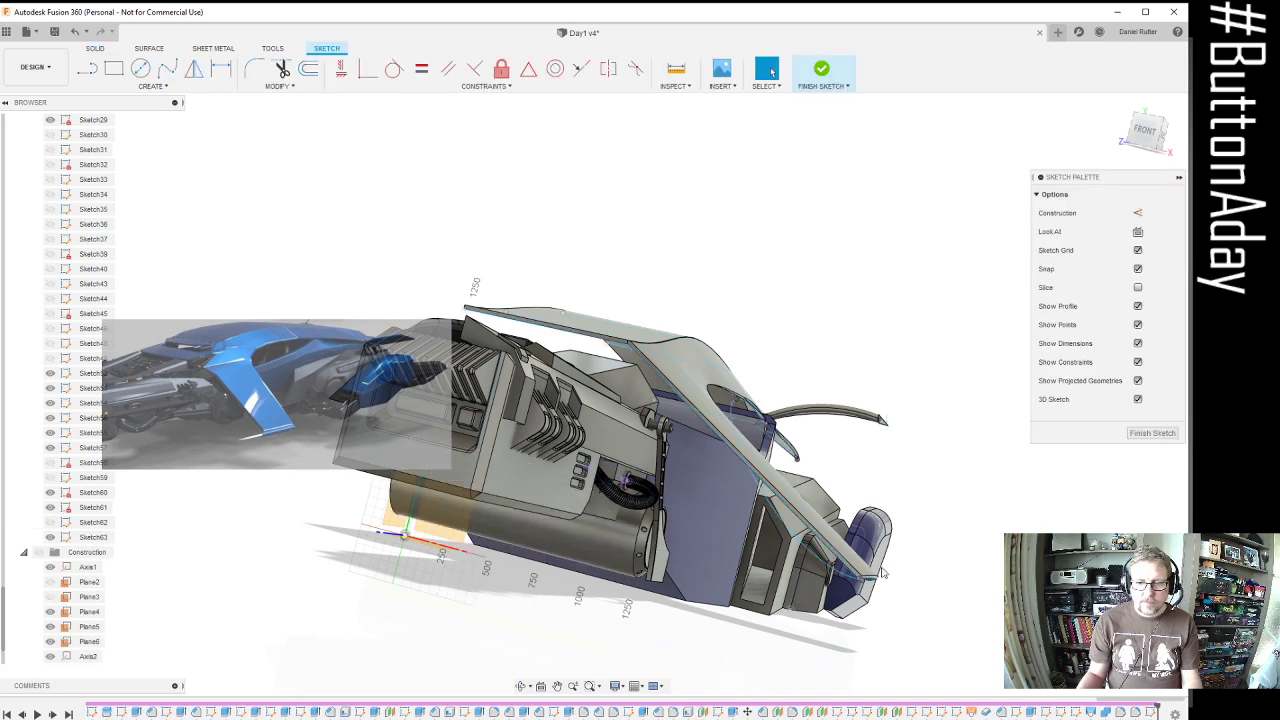
click(1145, 132)
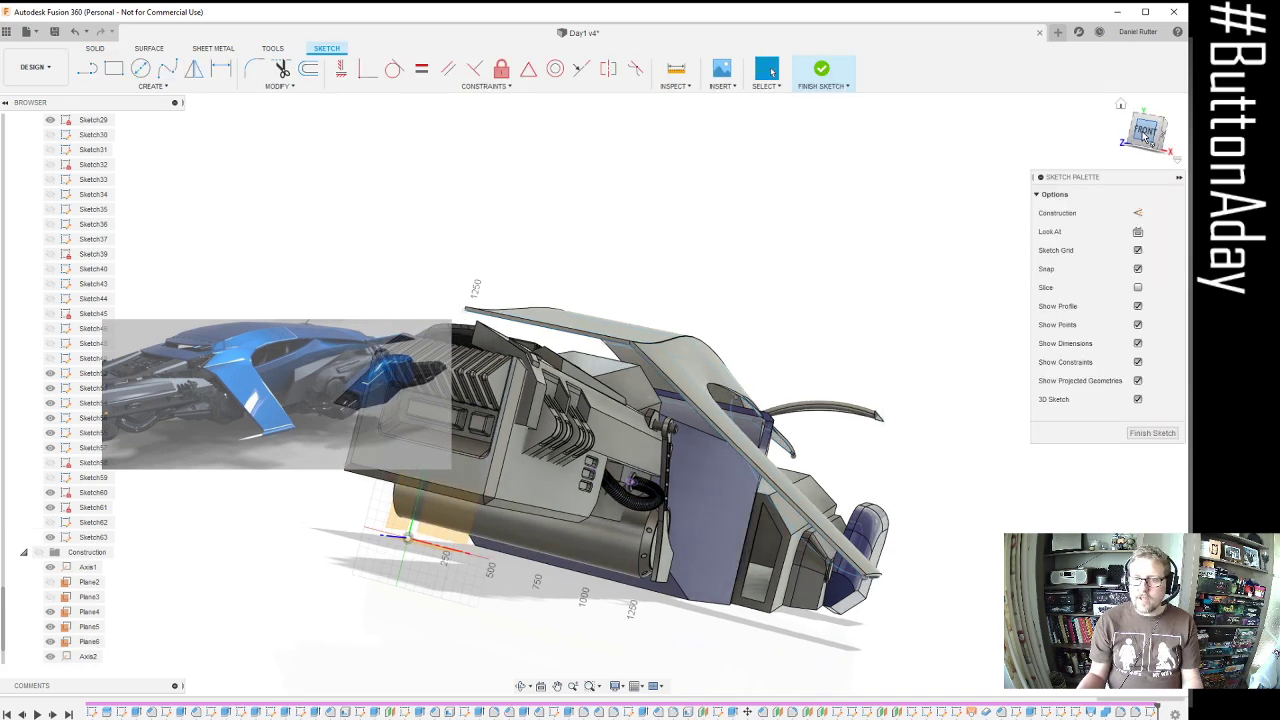
scroll(925, 520, up, 5)
scroll(921, 506, up, 3)
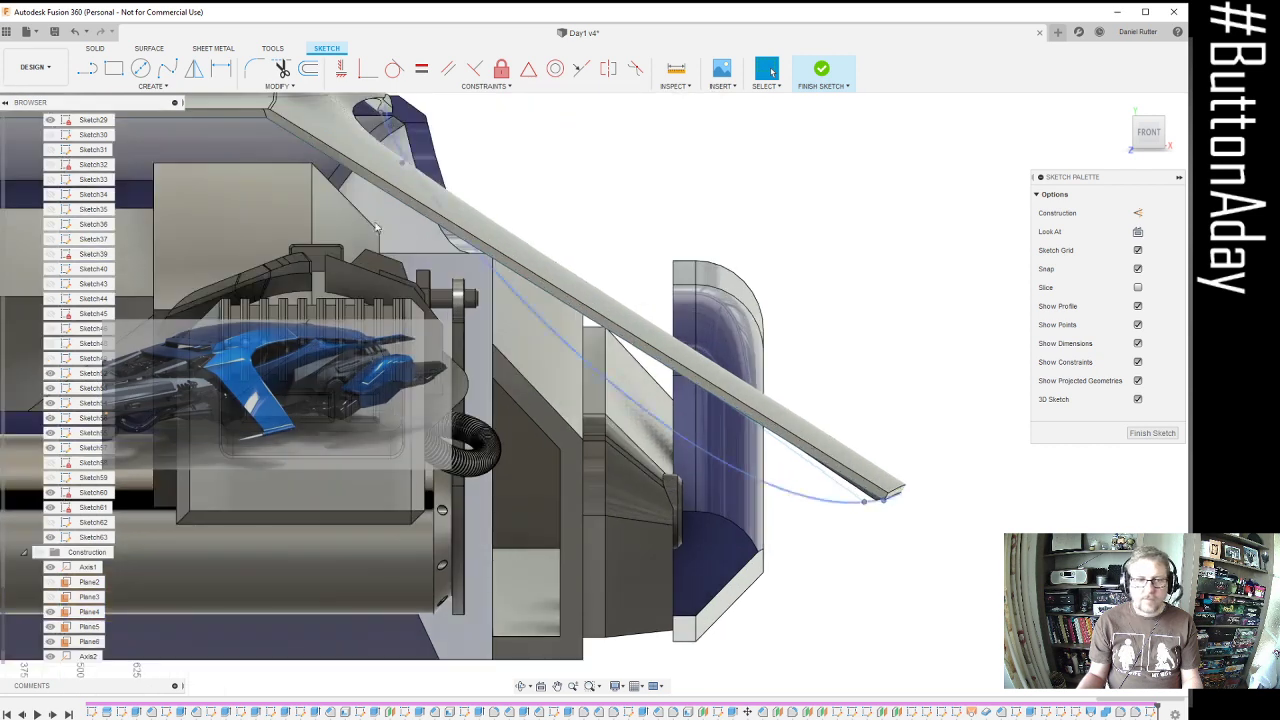
key(c)
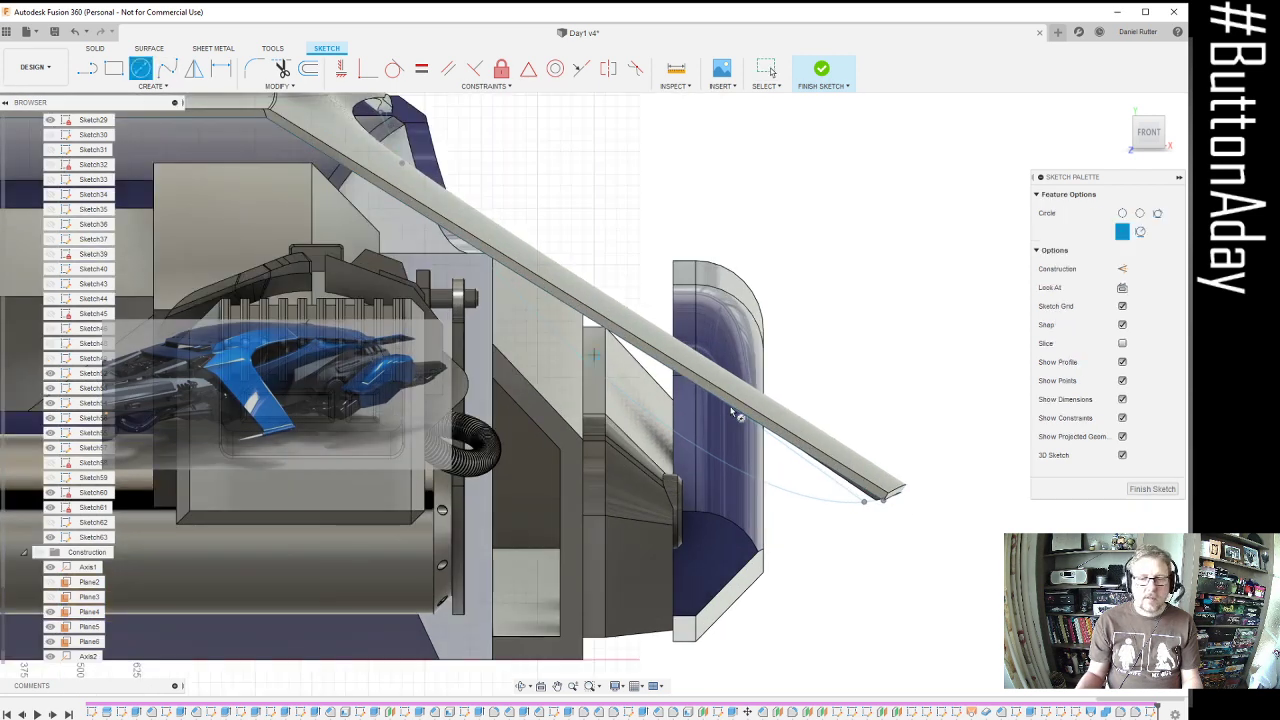
click(885, 494)
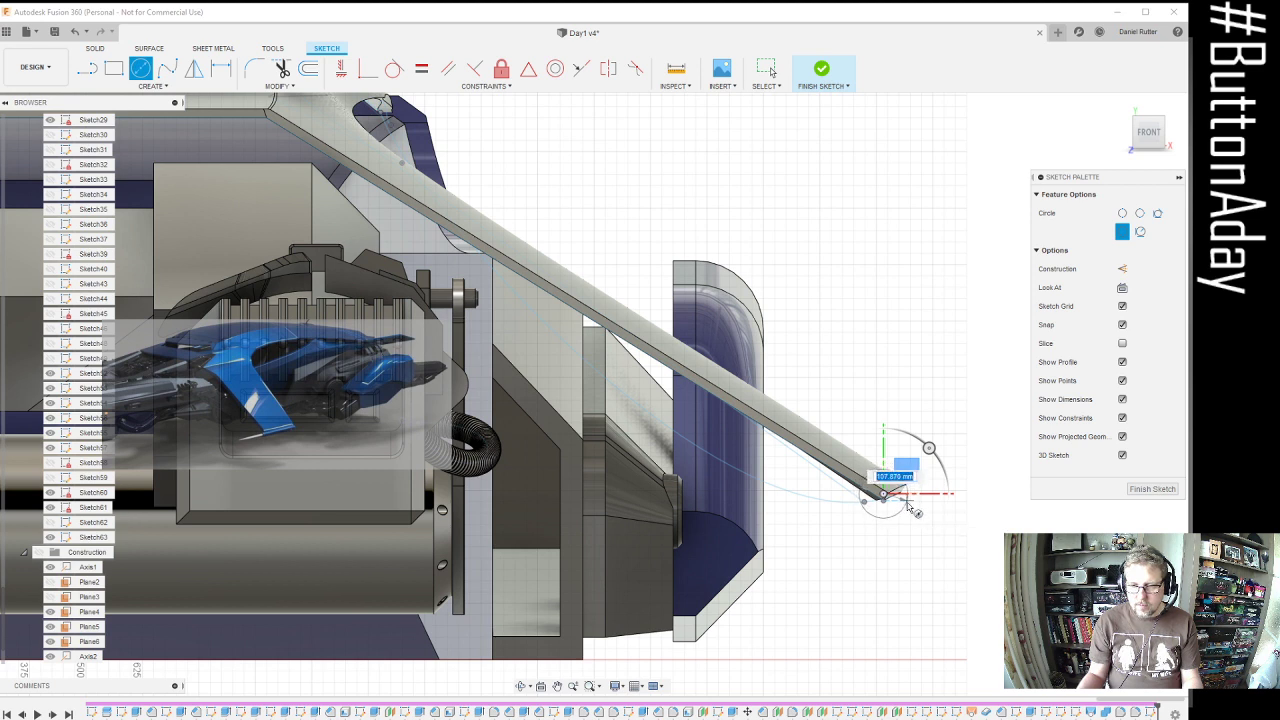
key(Return)
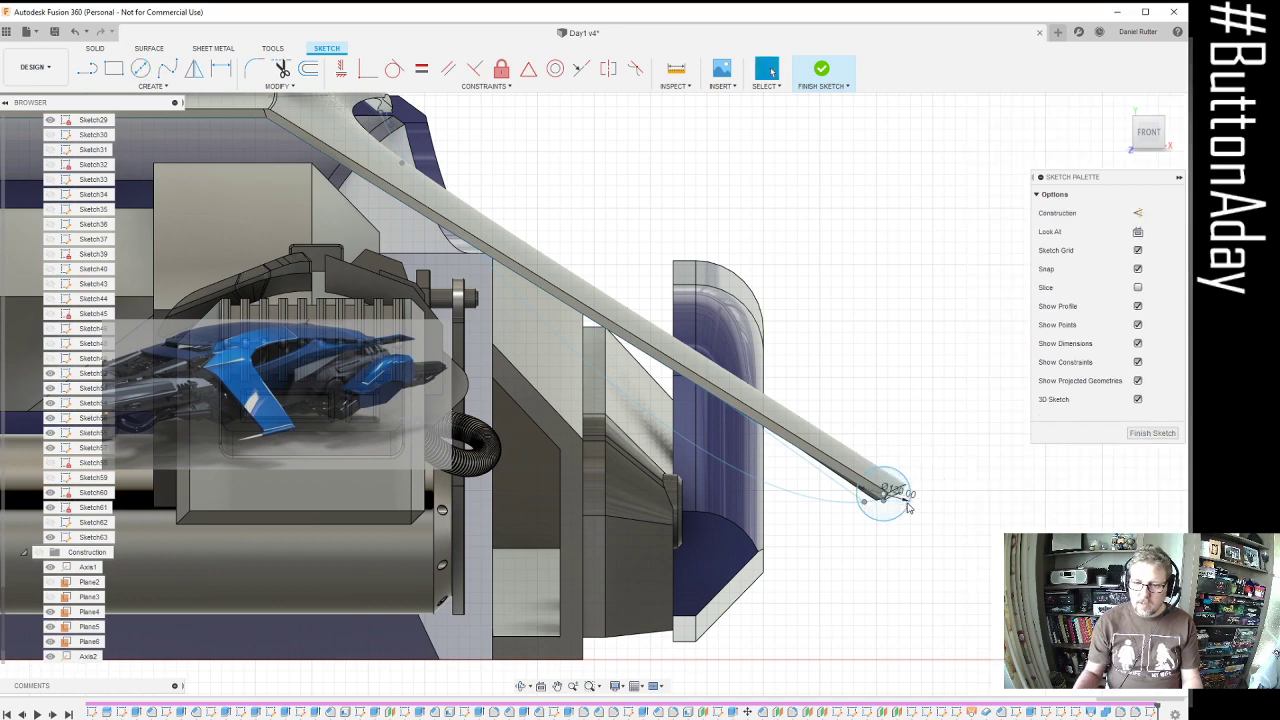
scroll(870, 558, down, 2)
shift+middle_drag(823, 520, 752, 540)
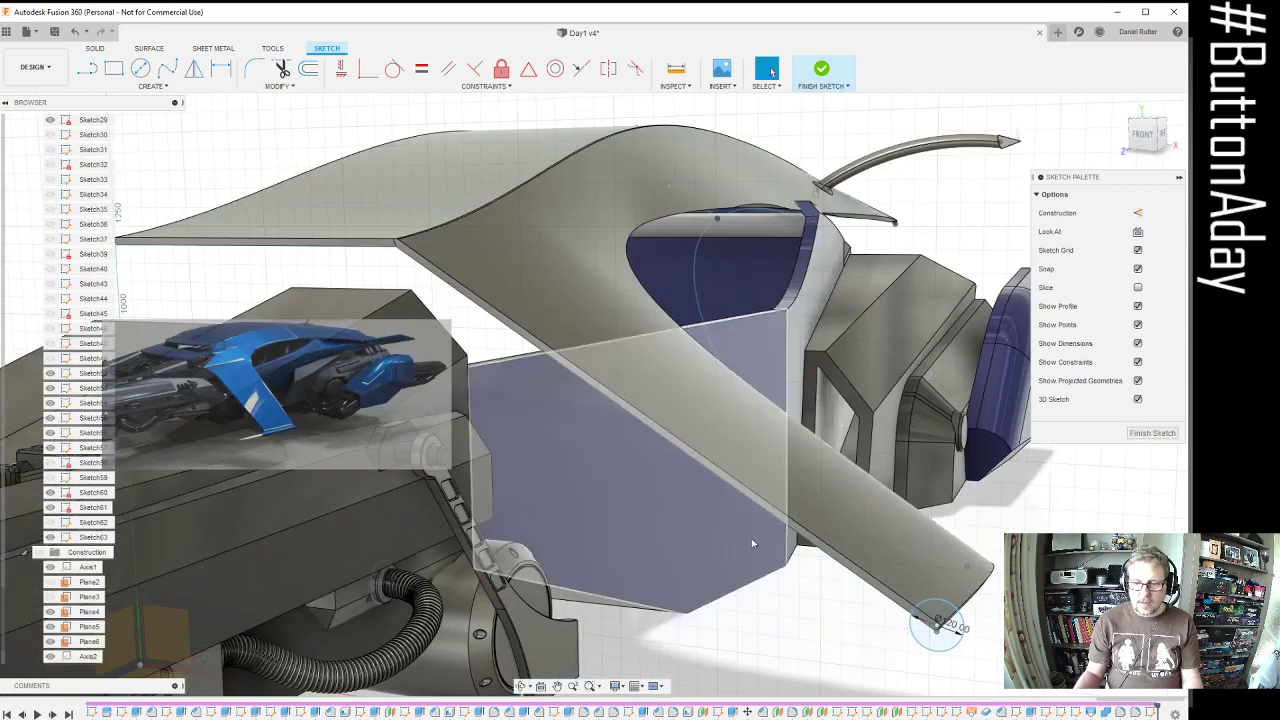
scroll(752, 540, down, 2)
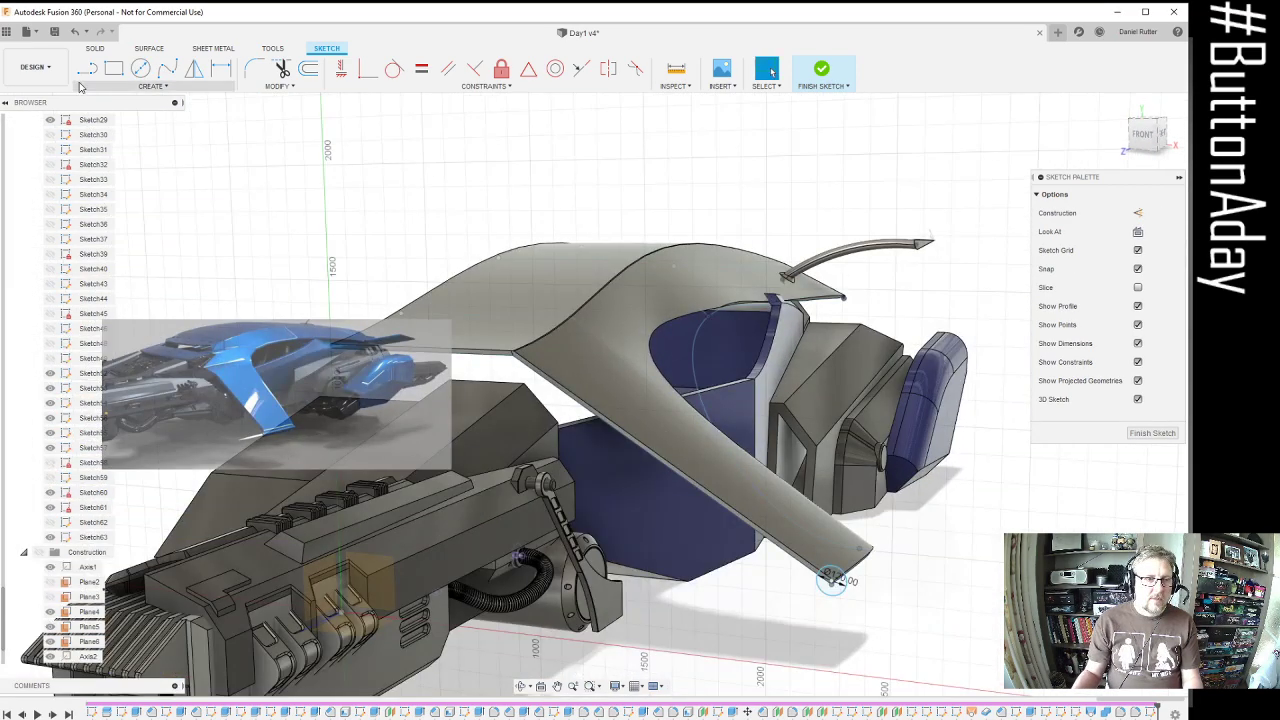
click(810, 73)
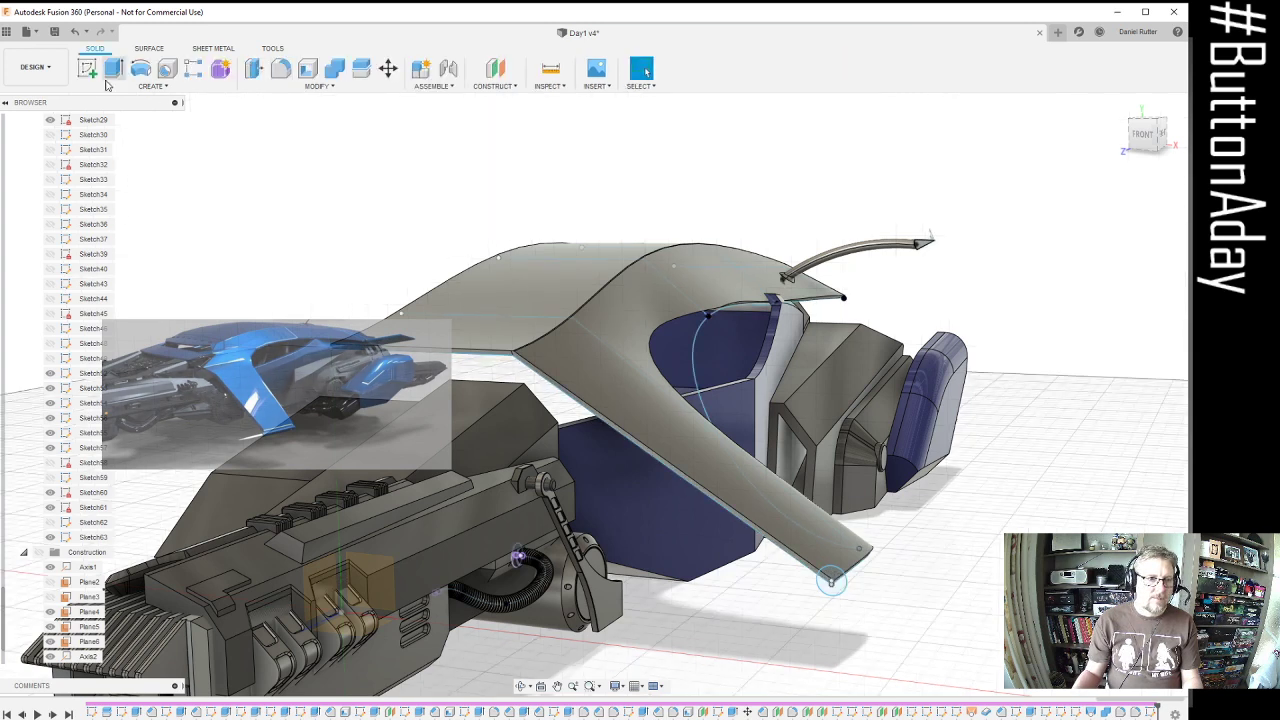
Extrude the circle -600 mm along the wing's tip edge as a cylinder joined to the existing body
click(113, 68)
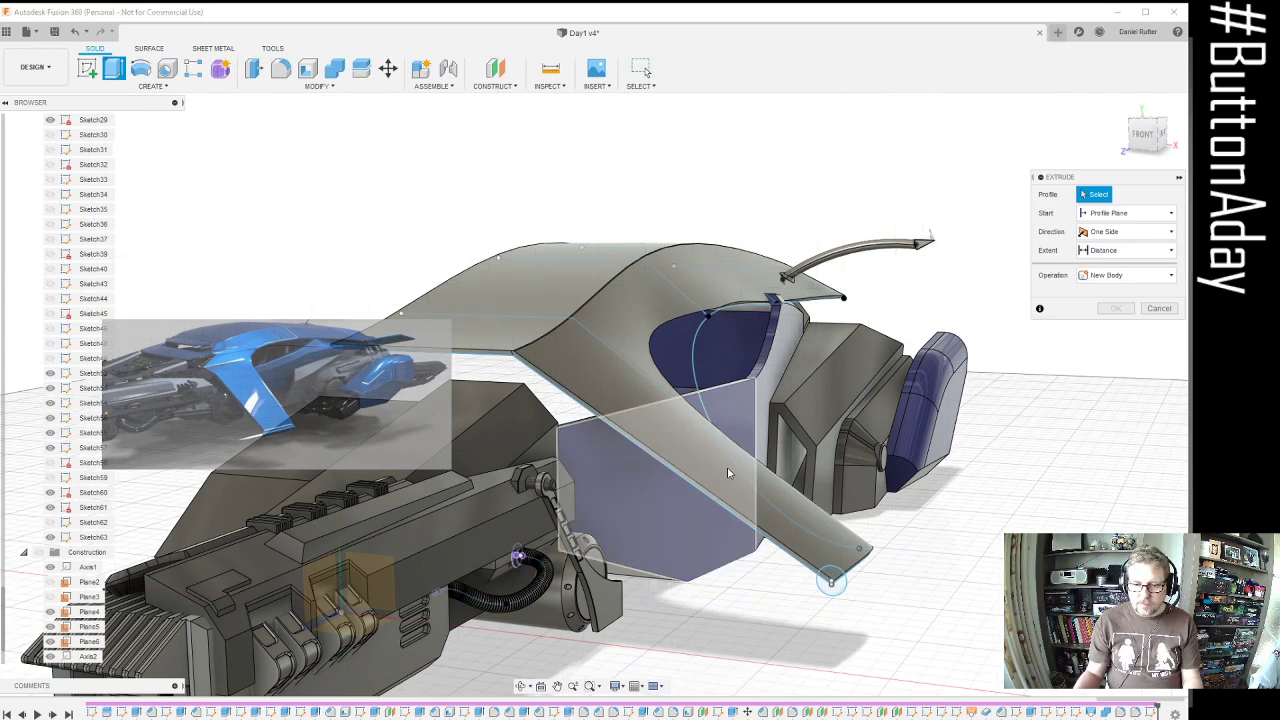
click(831, 581)
drag(866, 550, 871, 543)
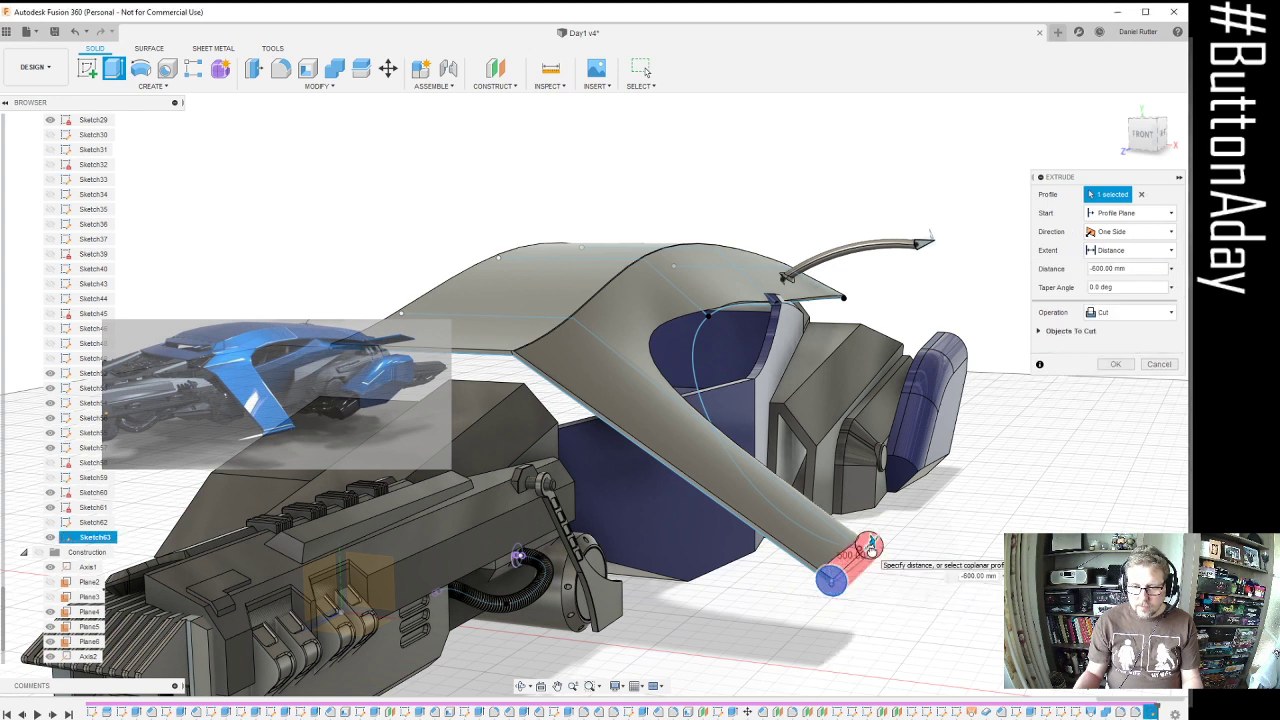
click(1125, 312)
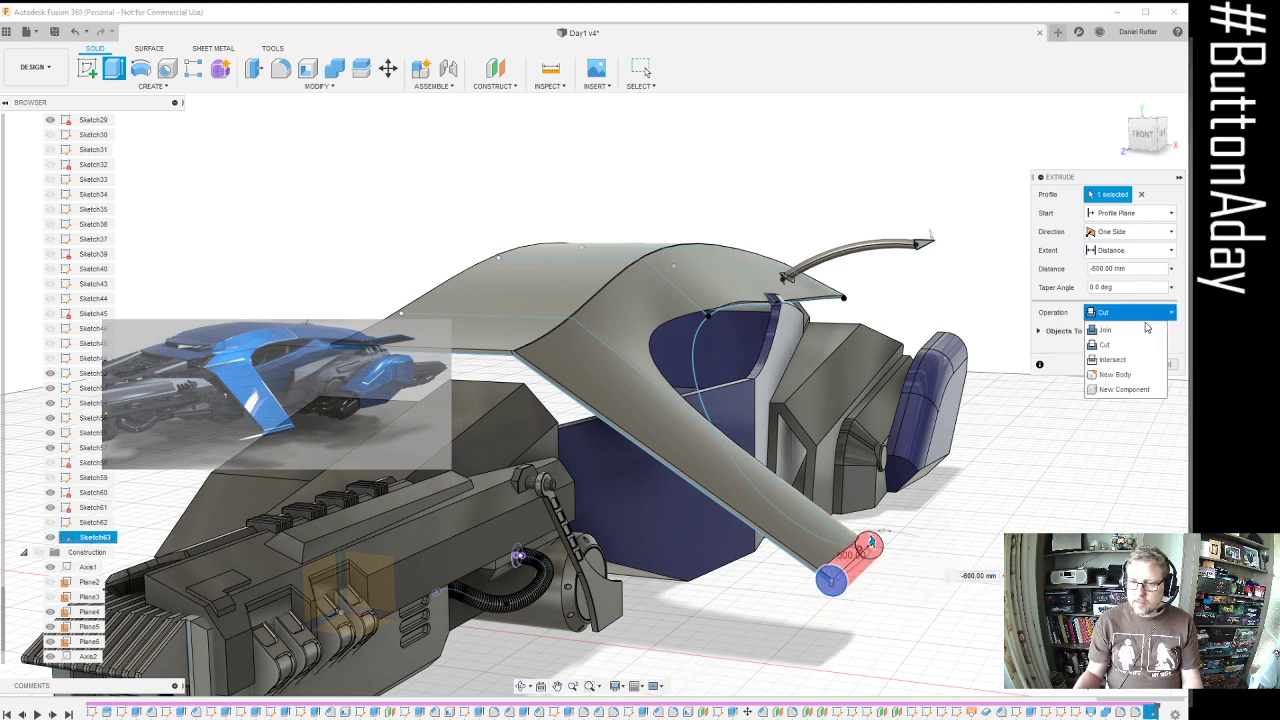
click(1120, 330)
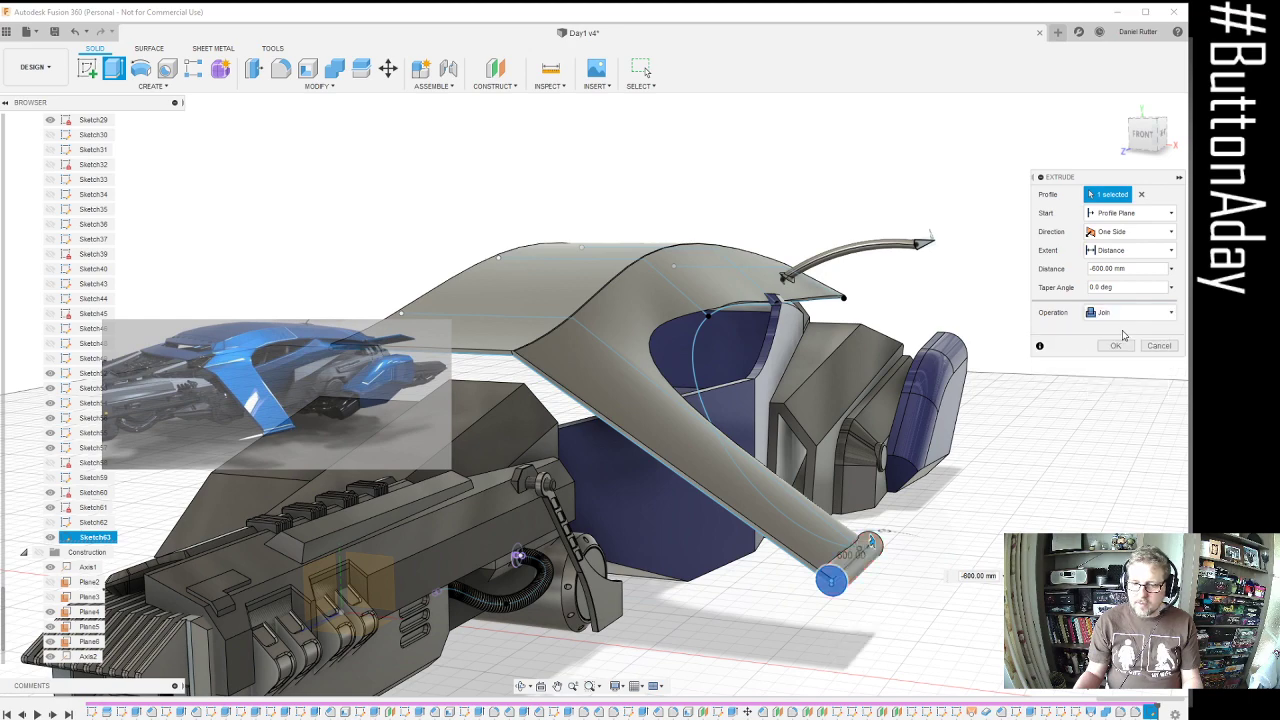
scroll(862, 593, up, 4)
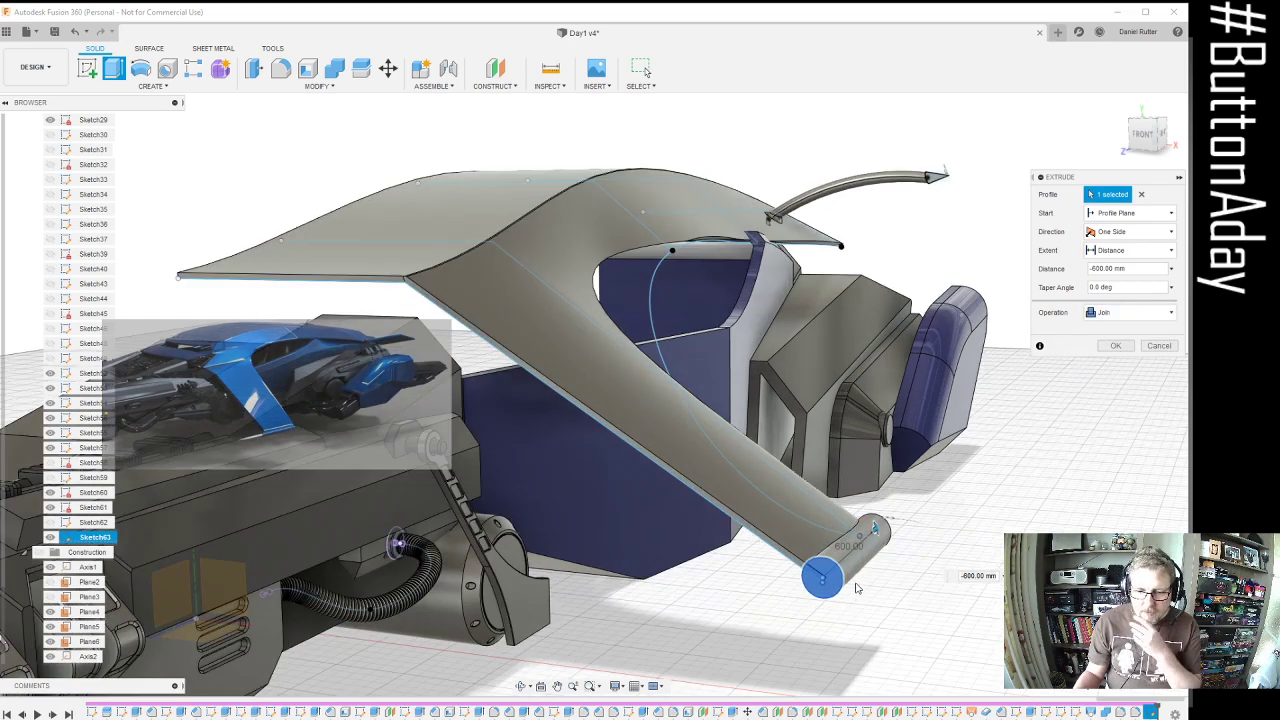
shift+middle_drag(857, 588, 800, 610)
click(1117, 345)
Edit the tip cylinder's extrusion to start from the wing's narrow edge face, with a distance of -600 mm
scroll(757, 636, up, 10)
scroll(813, 514, down, 7)
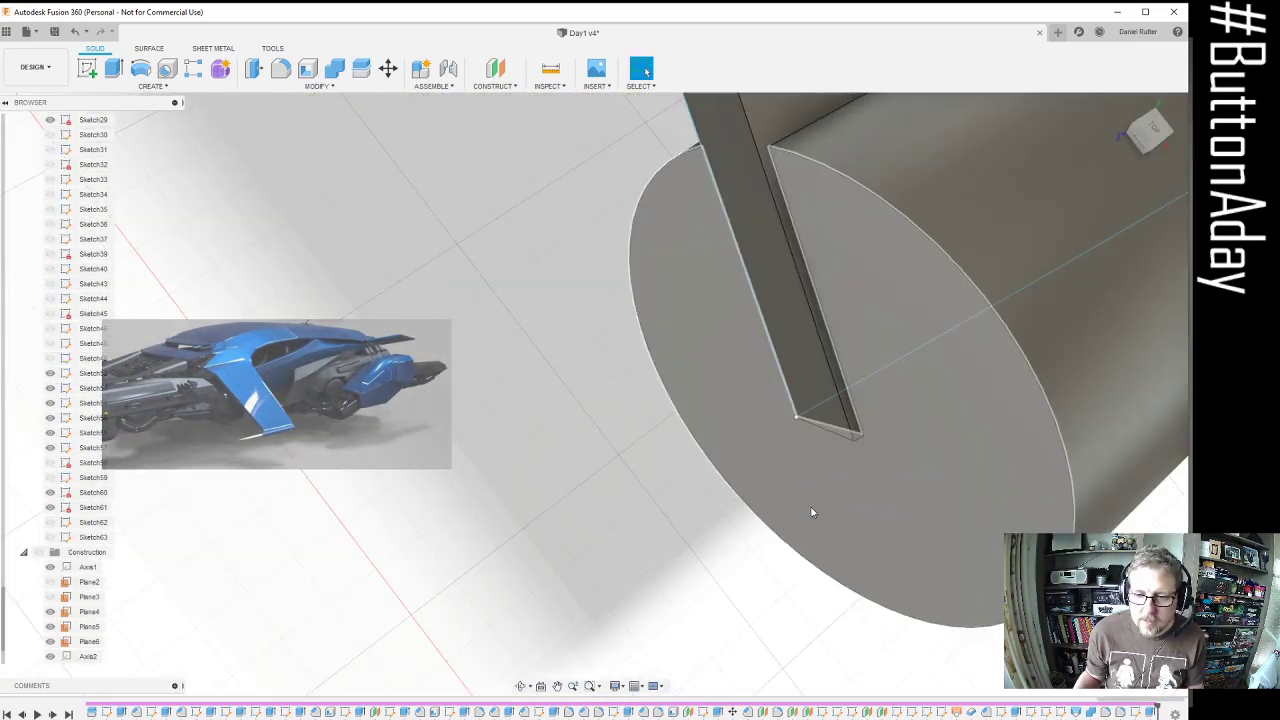
right_click(1147, 704)
click(1120, 592)
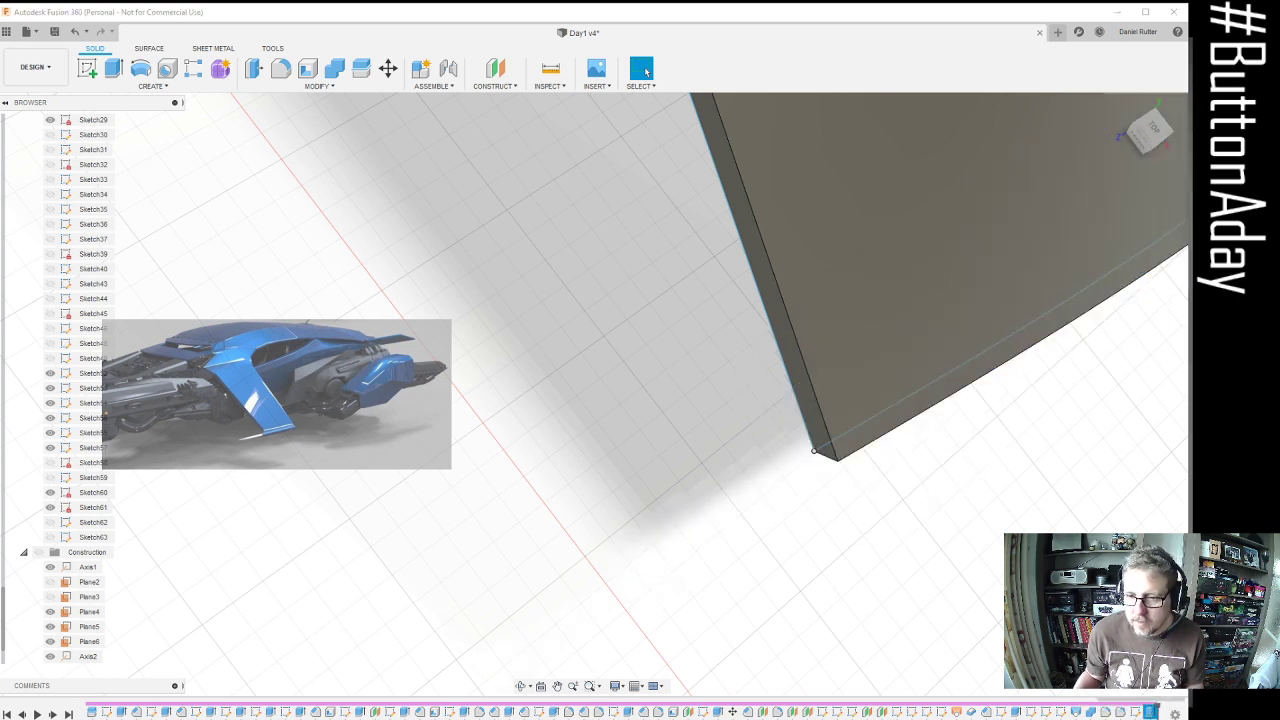
click(1158, 213)
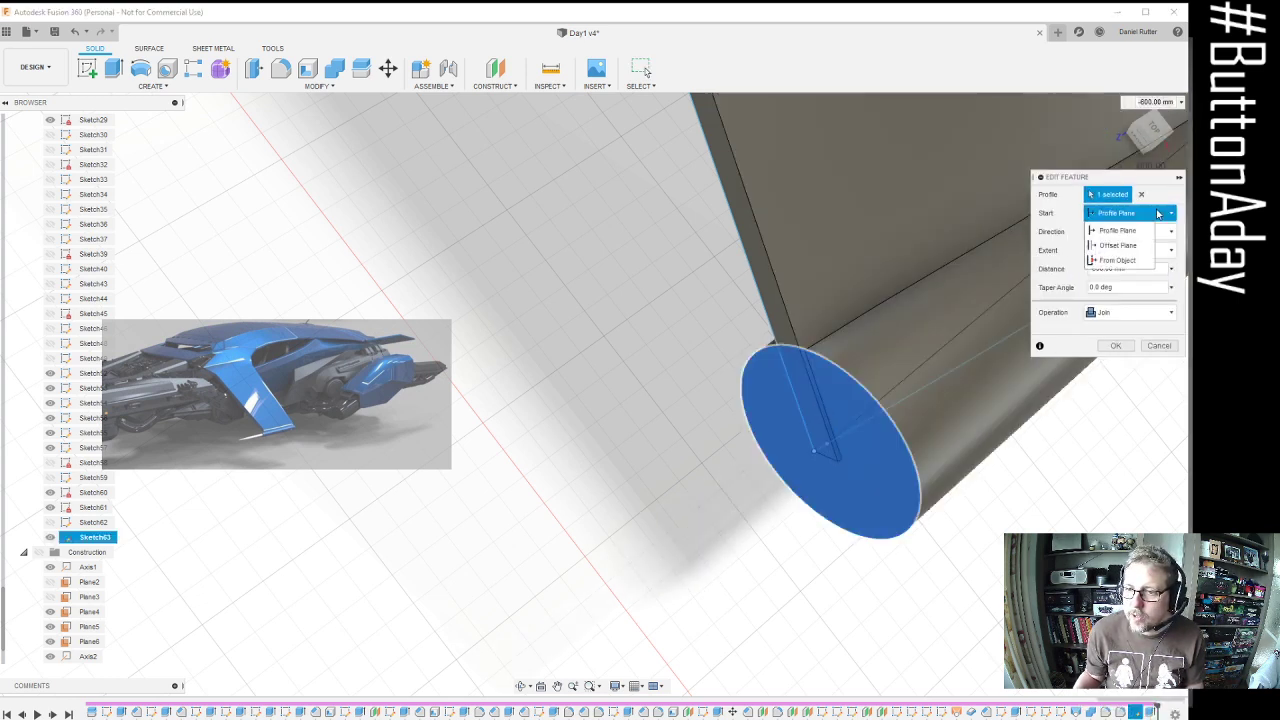
click(1129, 257)
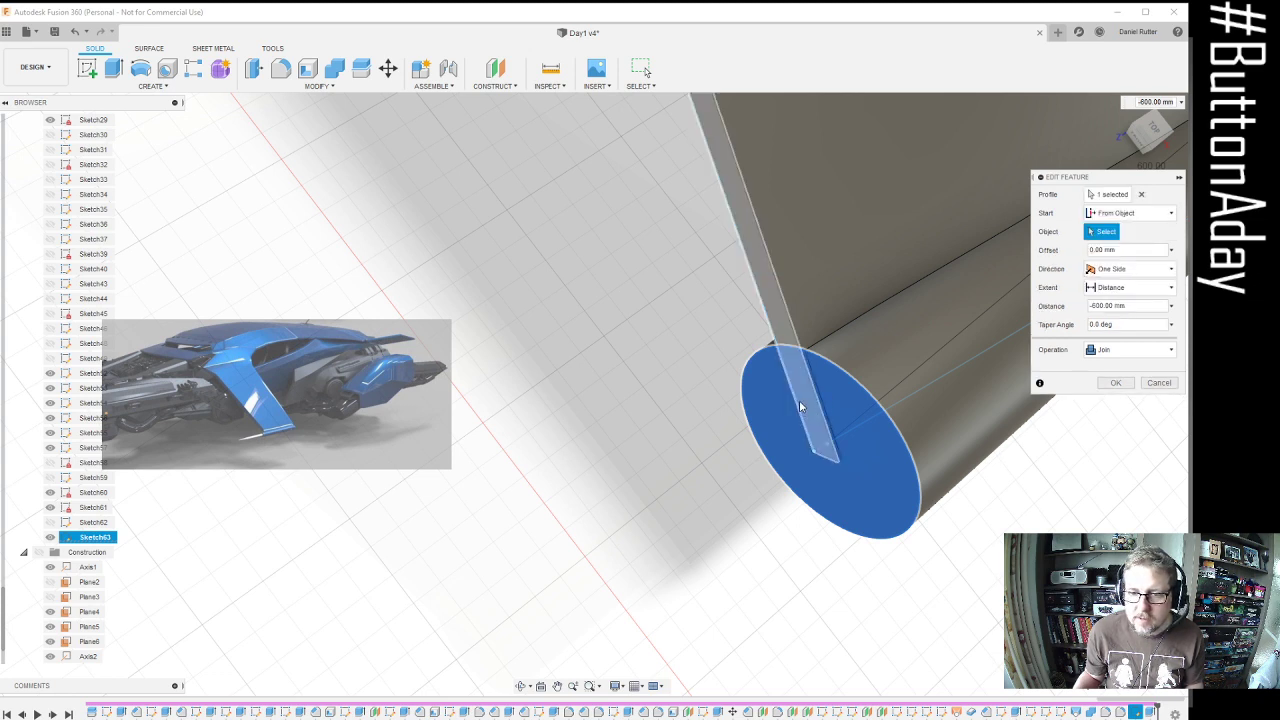
click(801, 403)
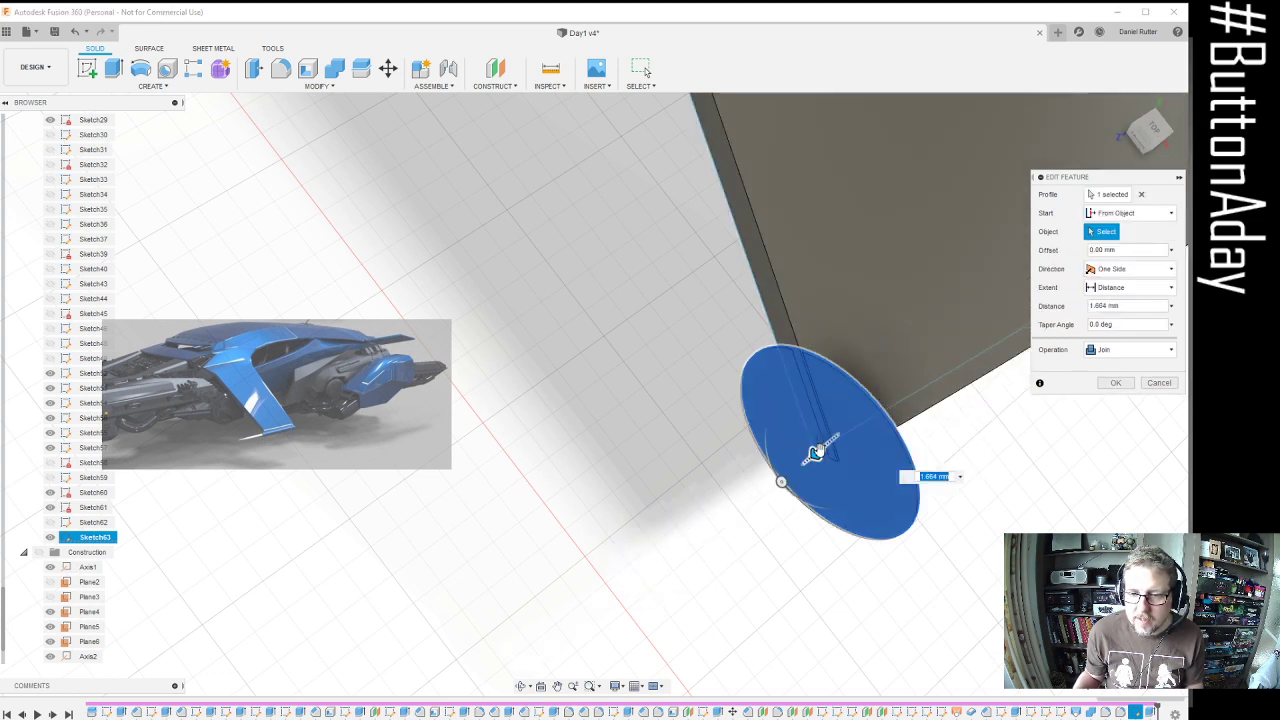
drag(817, 453, 971, 345)
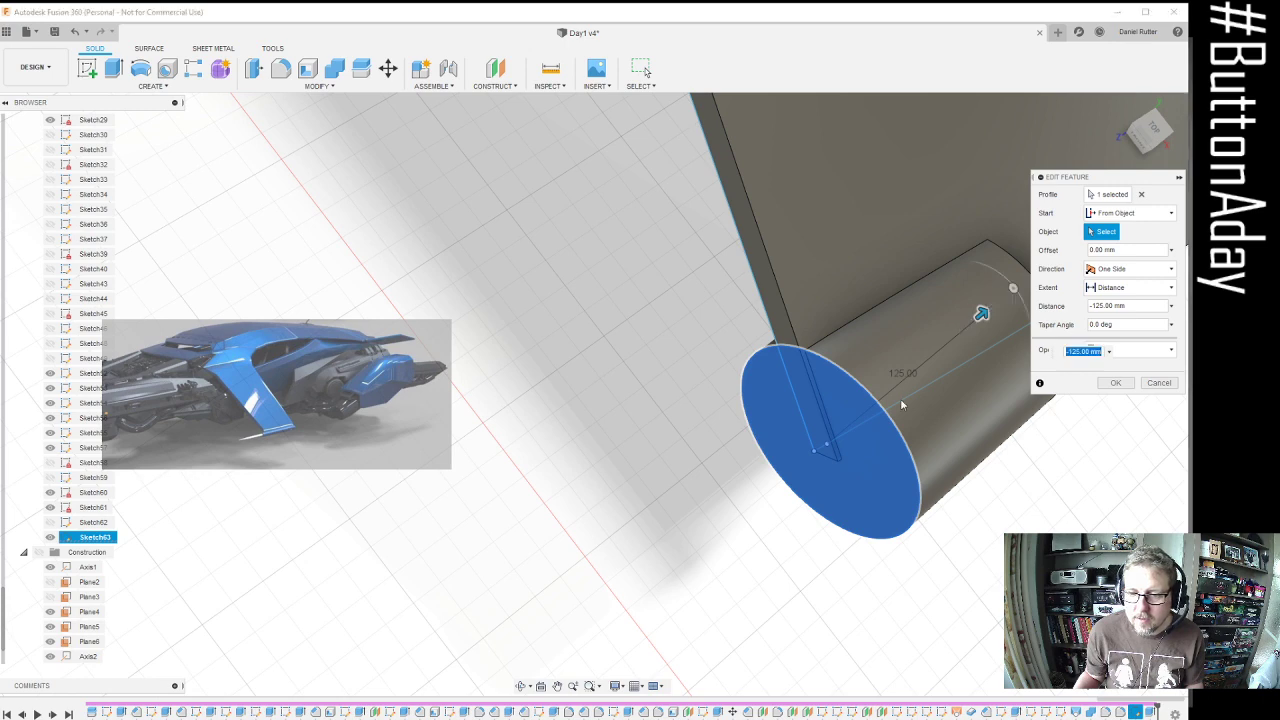
scroll(890, 397, down, 5)
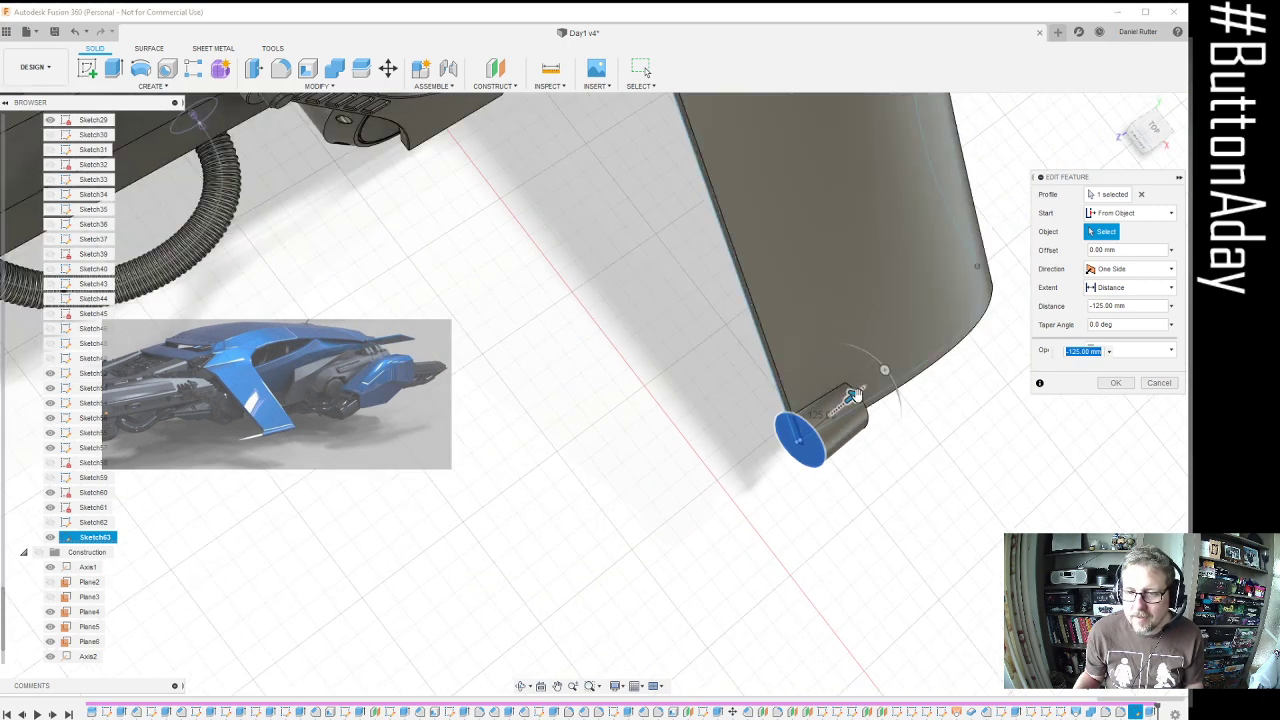
drag(853, 395, 1001, 272)
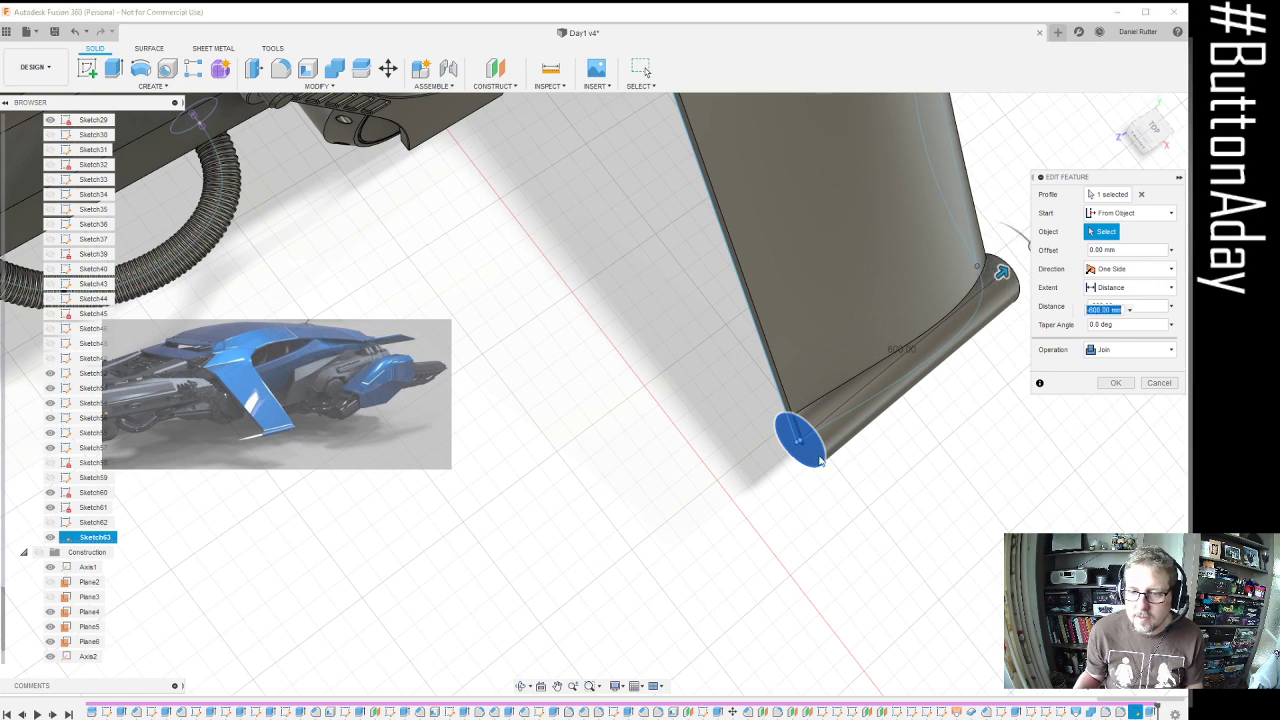
Try a start offset of -5 mm for the tip cylinder, set it to 5 mm instead, and apply the edit
scroll(818, 459, up, 6)
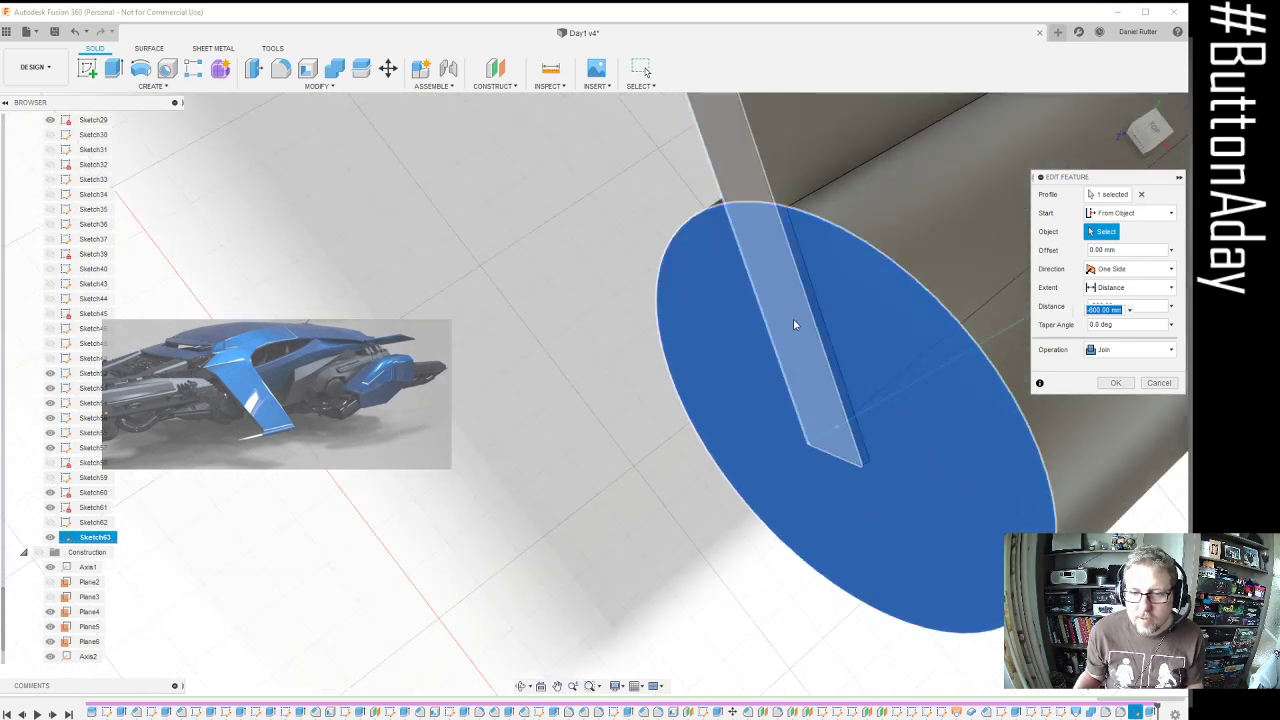
shift+middle_drag(768, 223, 829, 281)
scroll(829, 281, down, 3)
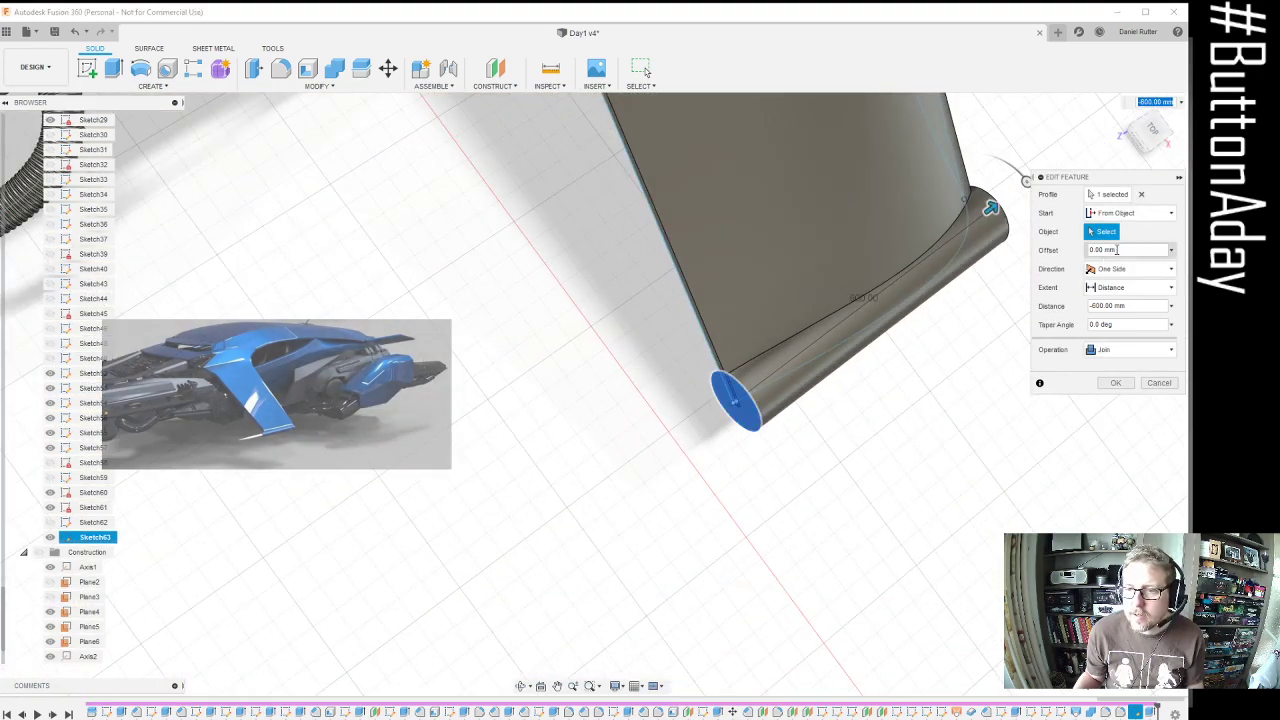
drag(1117, 250, 1057, 253)
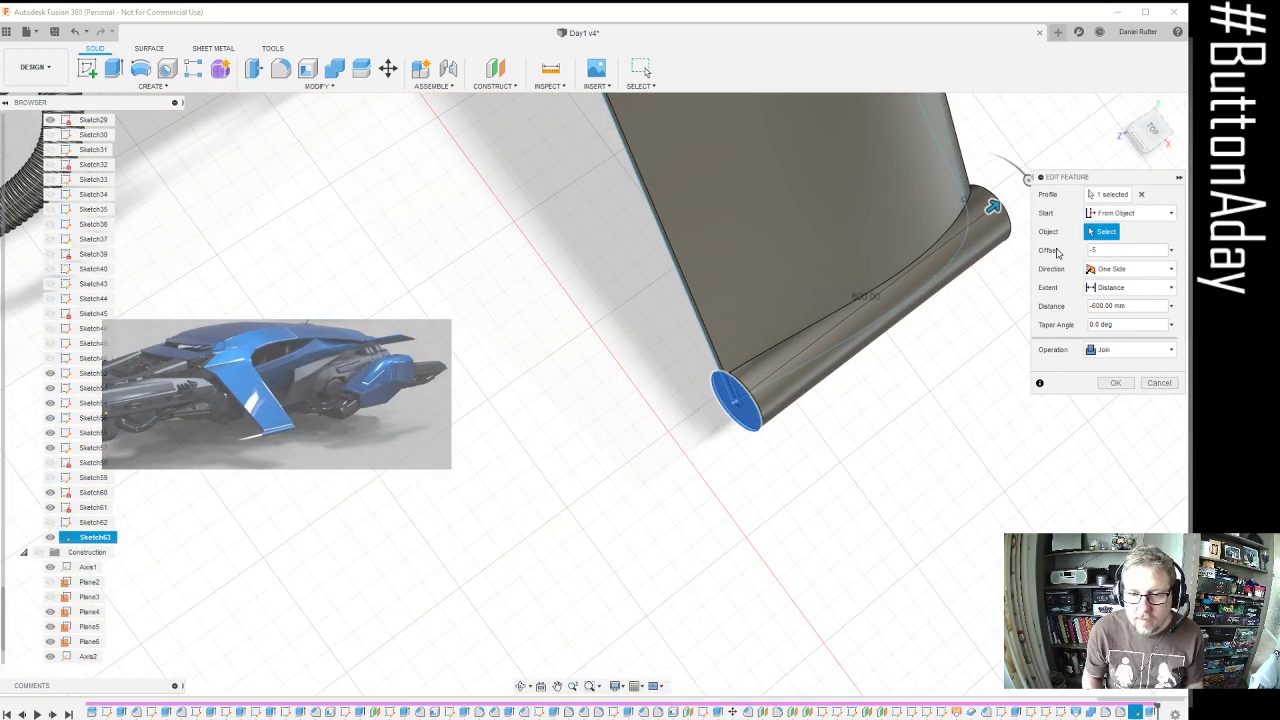
scroll(760, 394, up, 5)
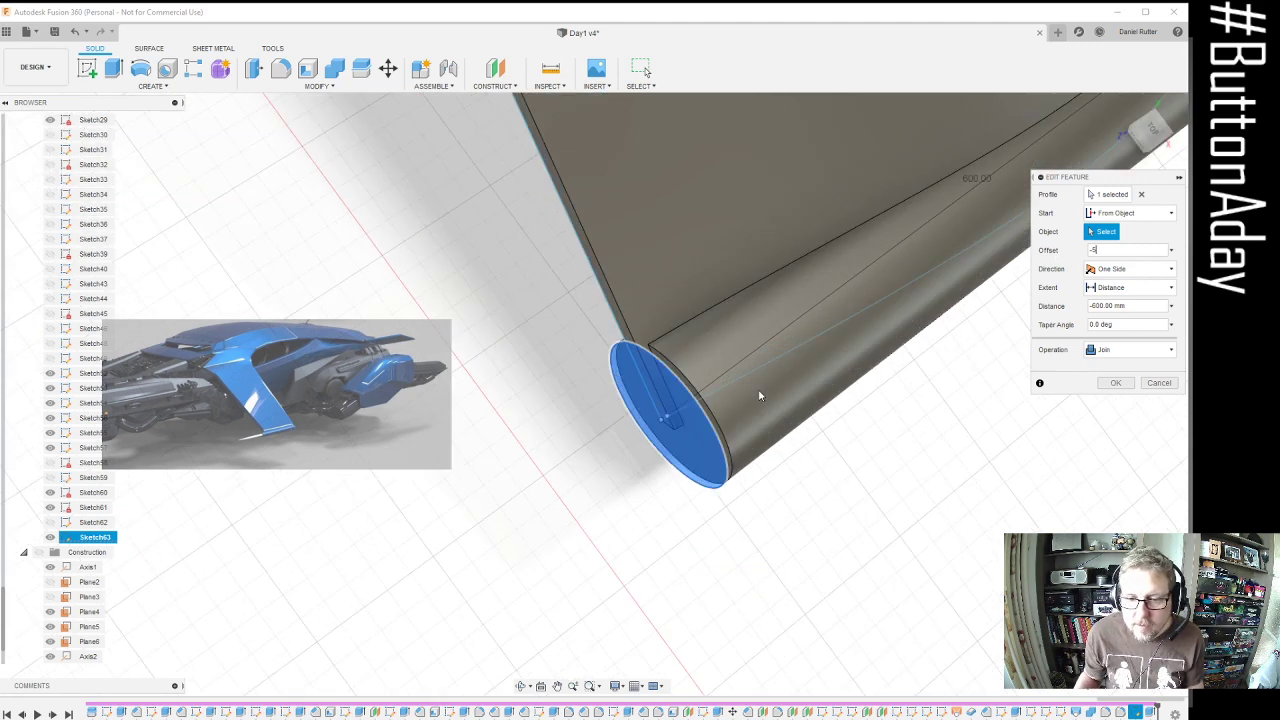
text(5)
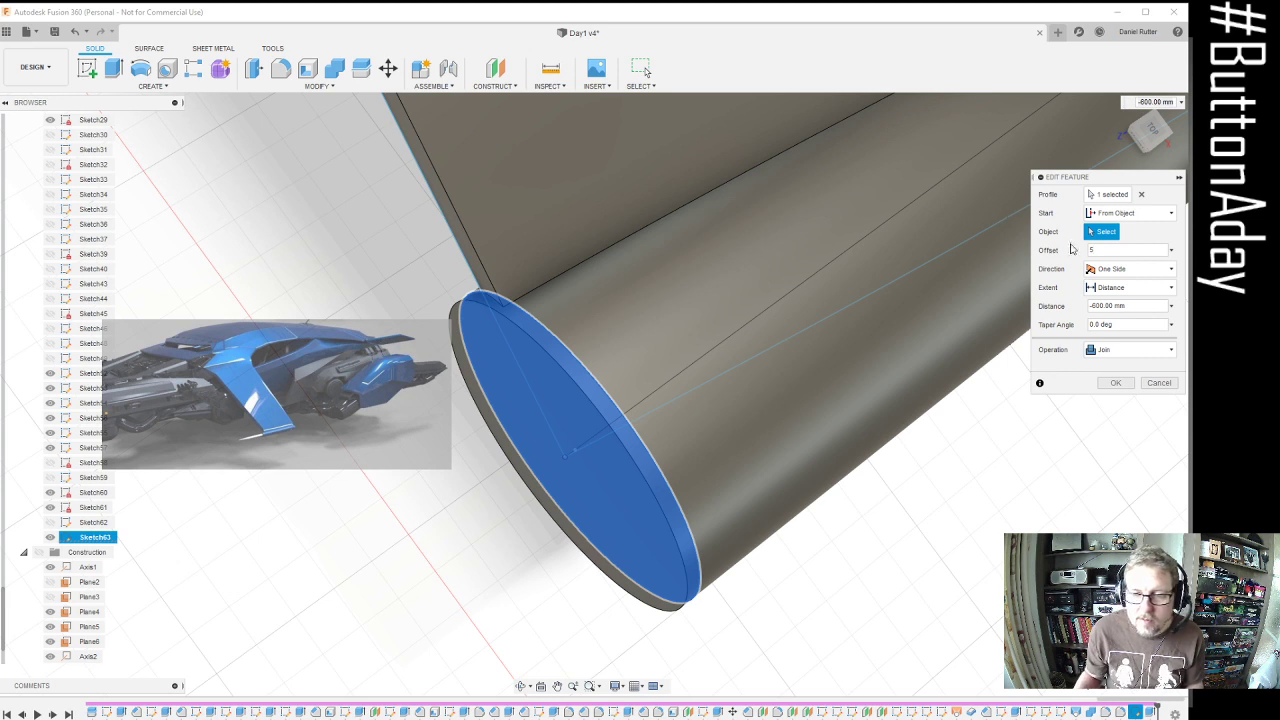
click(1116, 385)
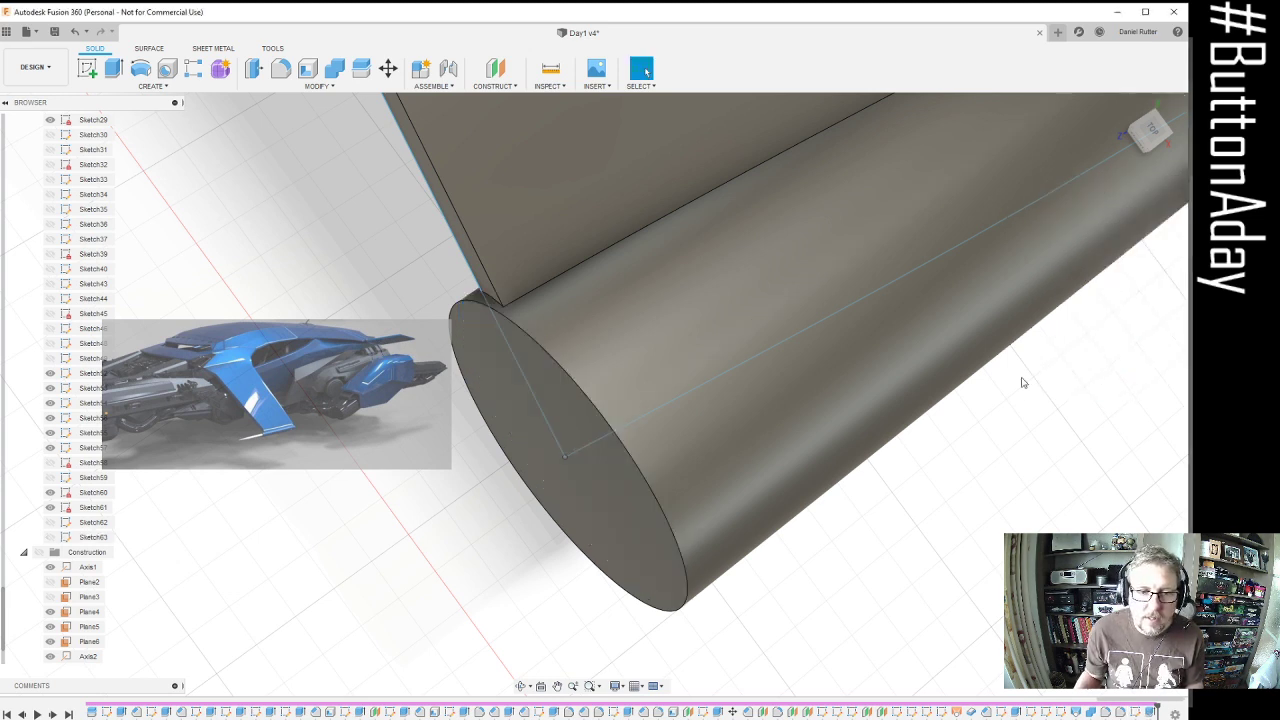
Apply a 12.5 mm constant-radius fillet to the edge where one side of the wing meets the tip cylinder
click(281, 68)
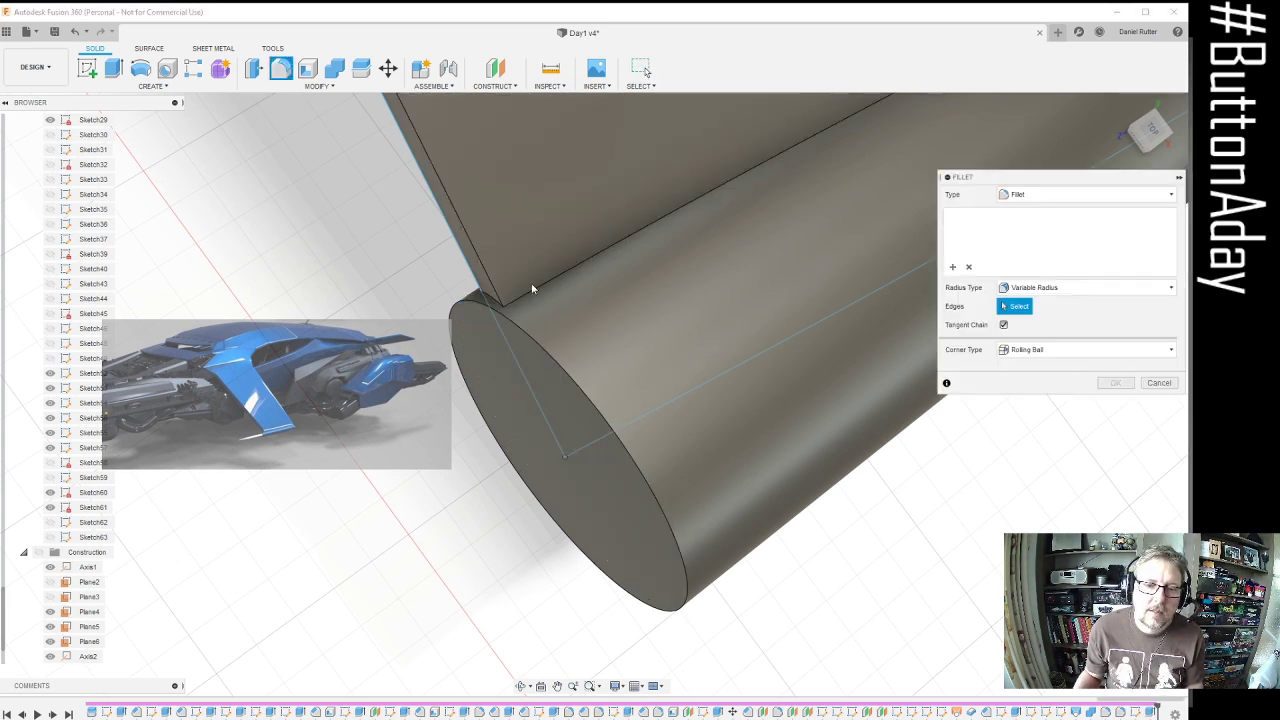
click(537, 286)
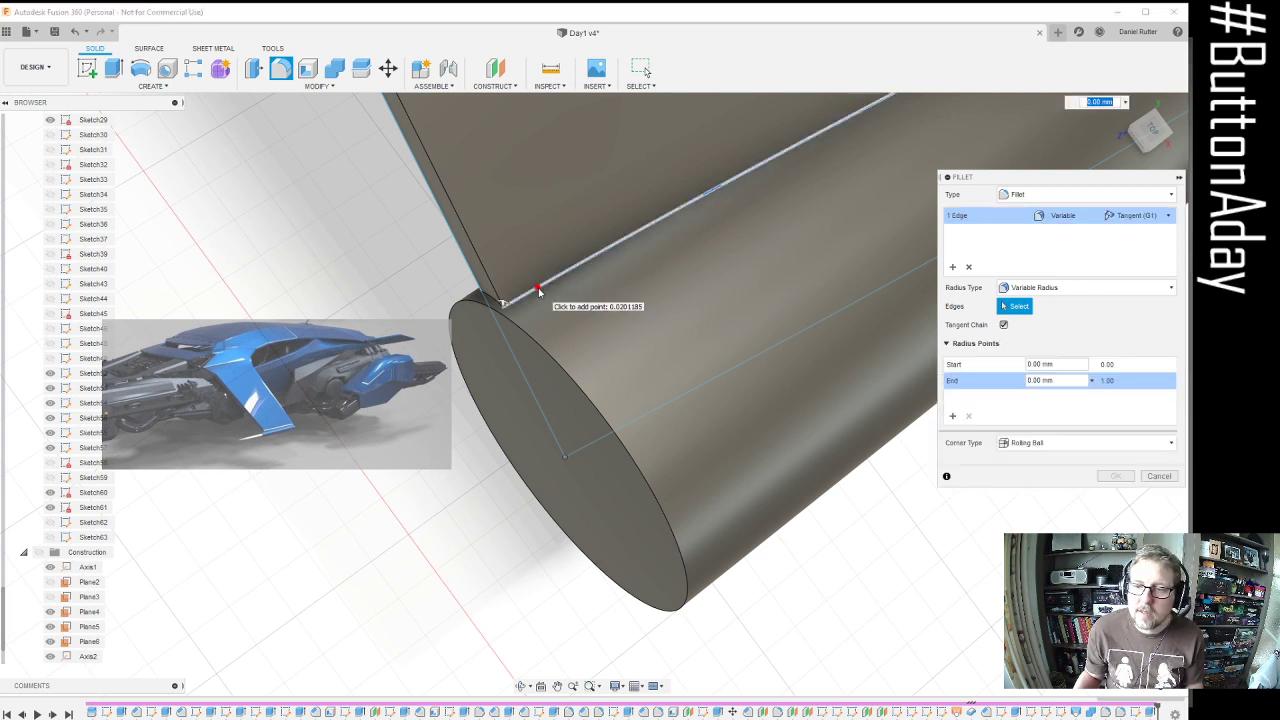
click(1040, 288)
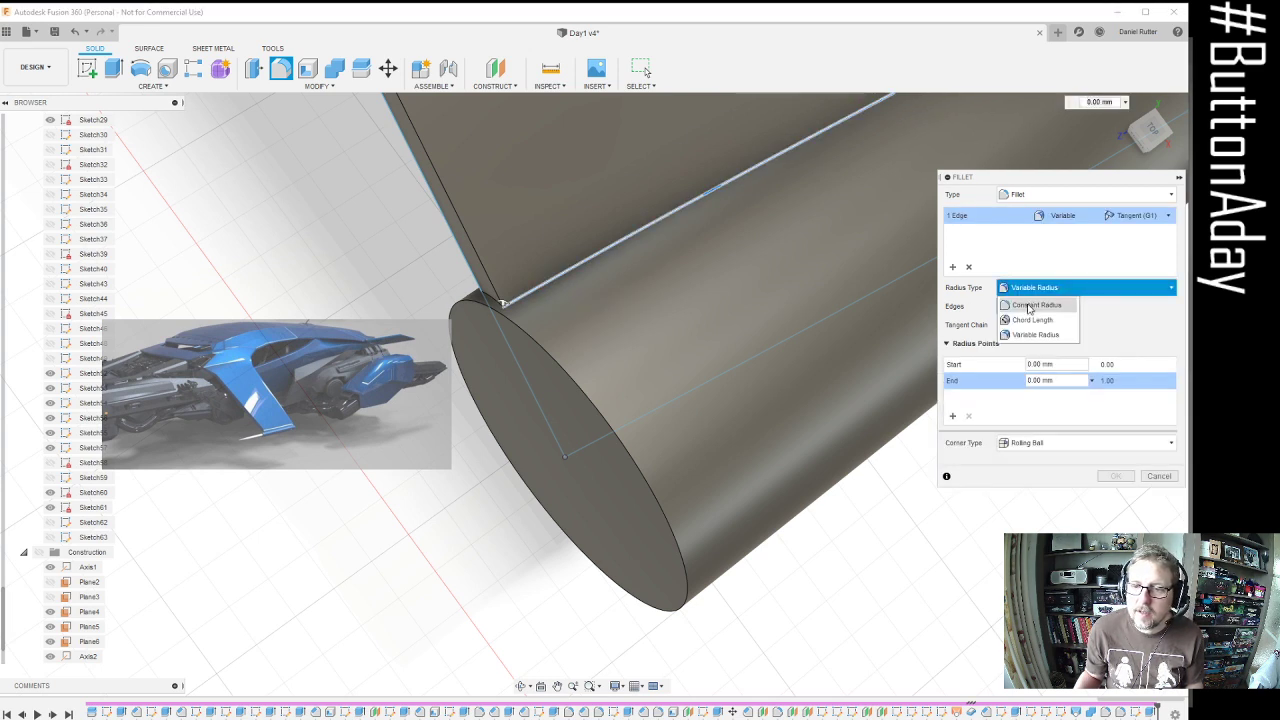
click(1028, 309)
text(12.5)
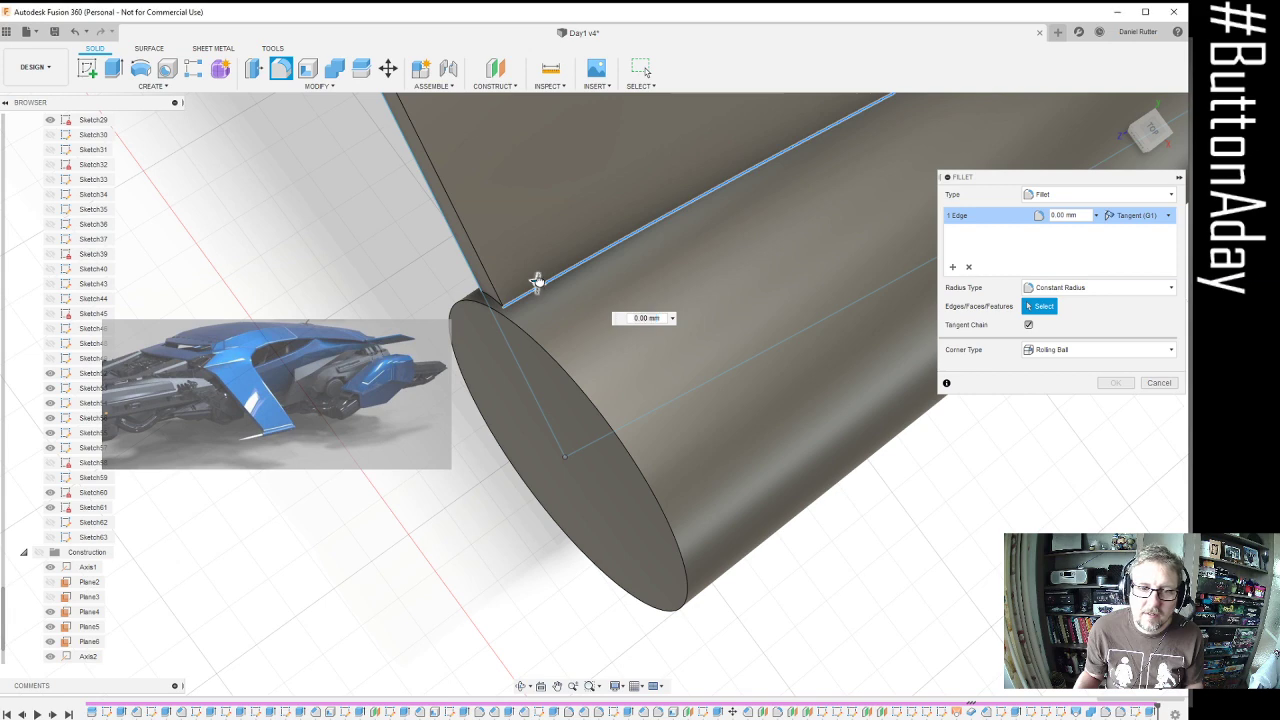
key(Return)
shift+middle_drag(538, 277, 613, 244)
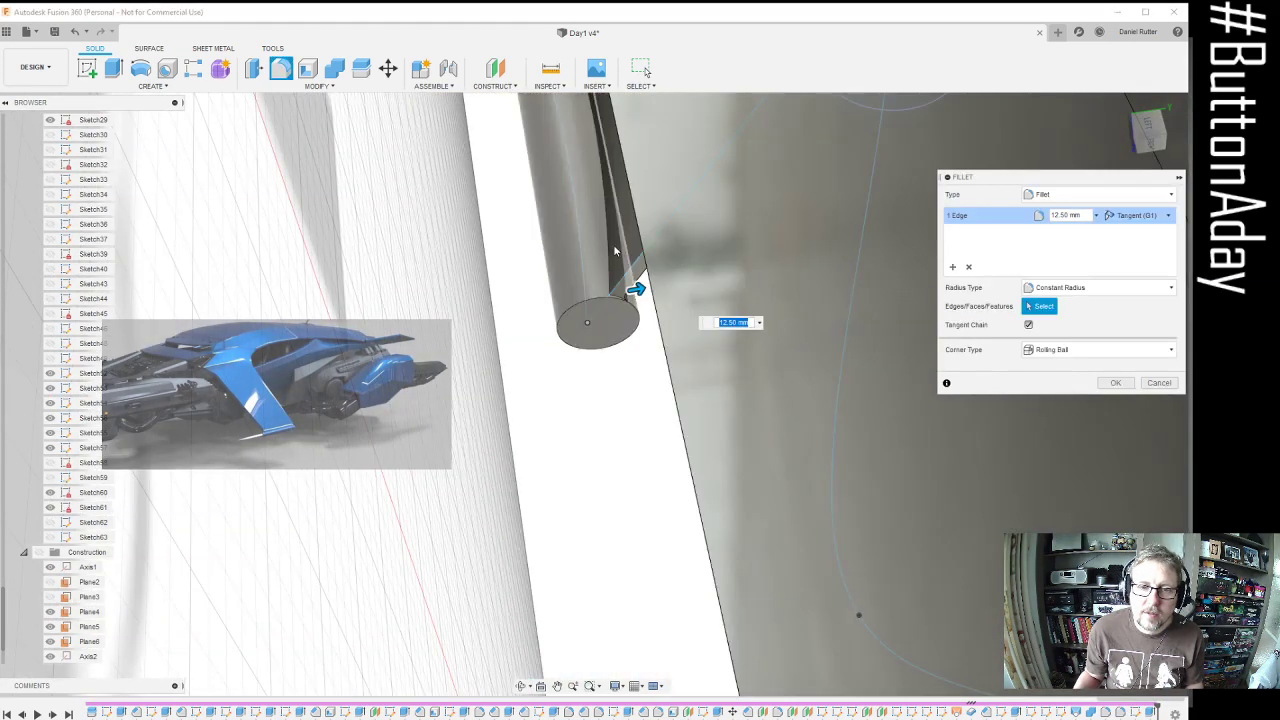
Add the opposite wing-to-cylinder edge as a second fillet set with a 25 mm radius and apply the fillet
click(952, 268)
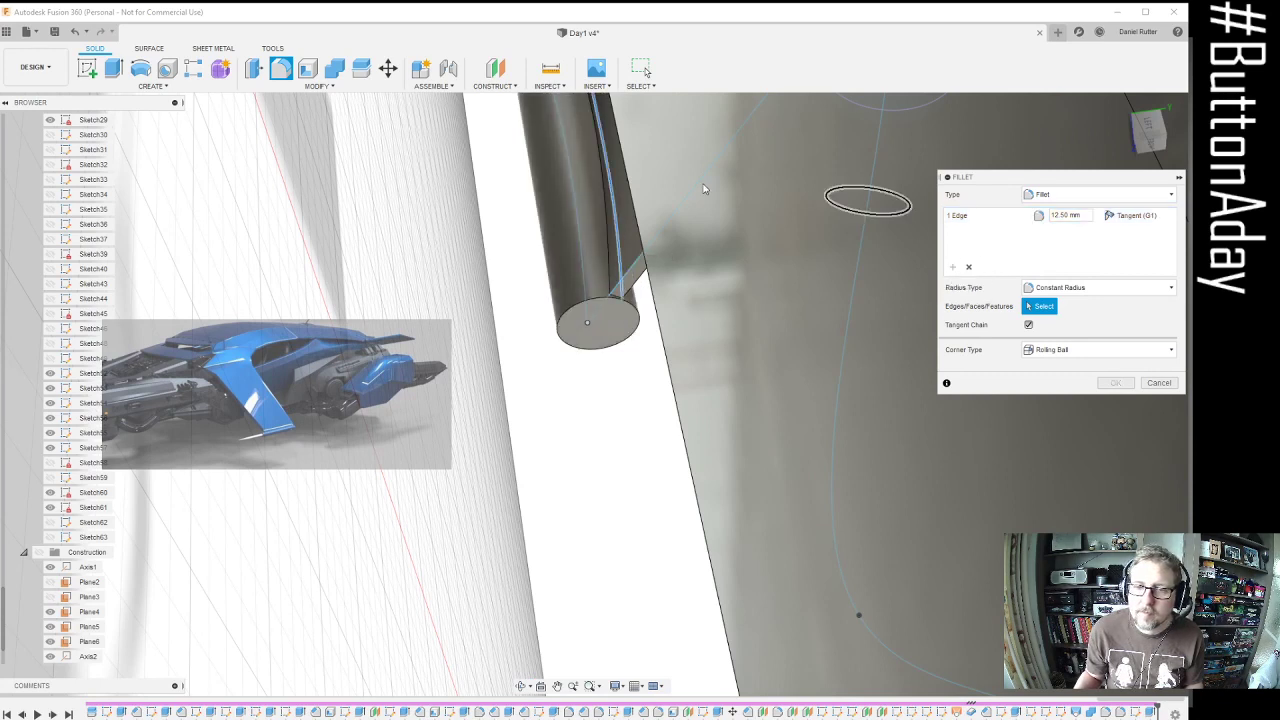
click(604, 254)
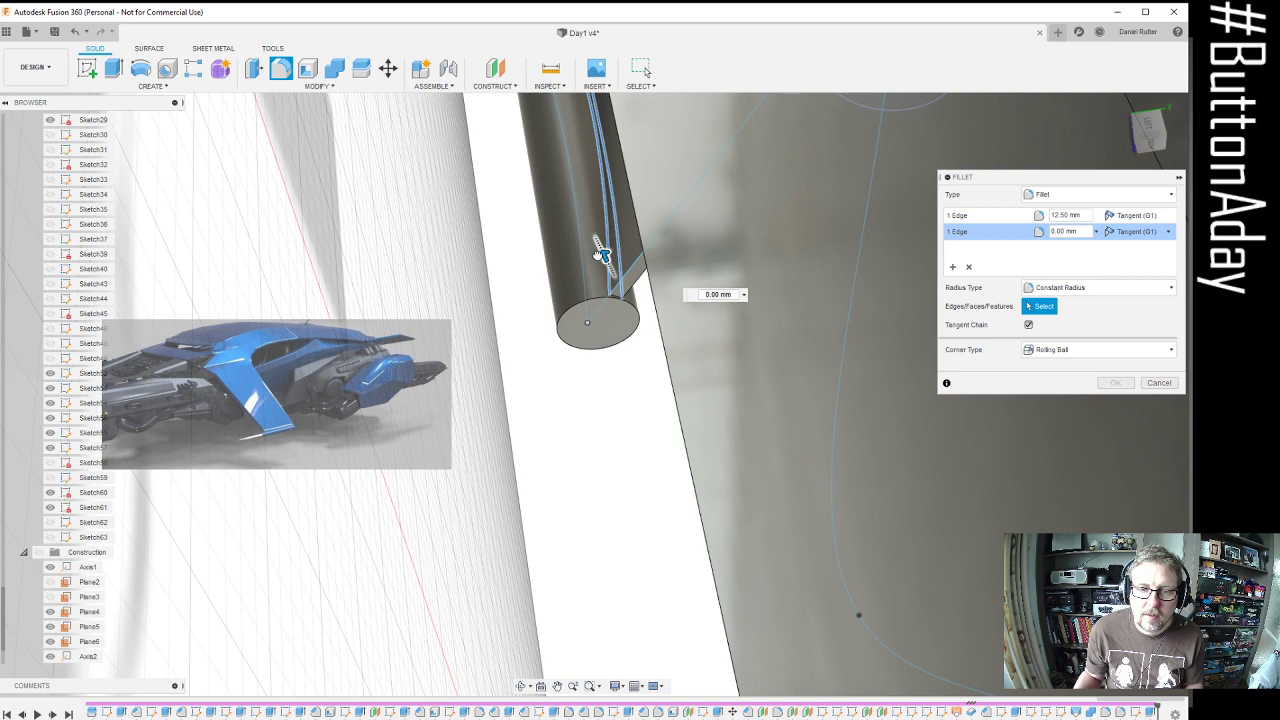
text(55)
drag(596, 251, 600, 254)
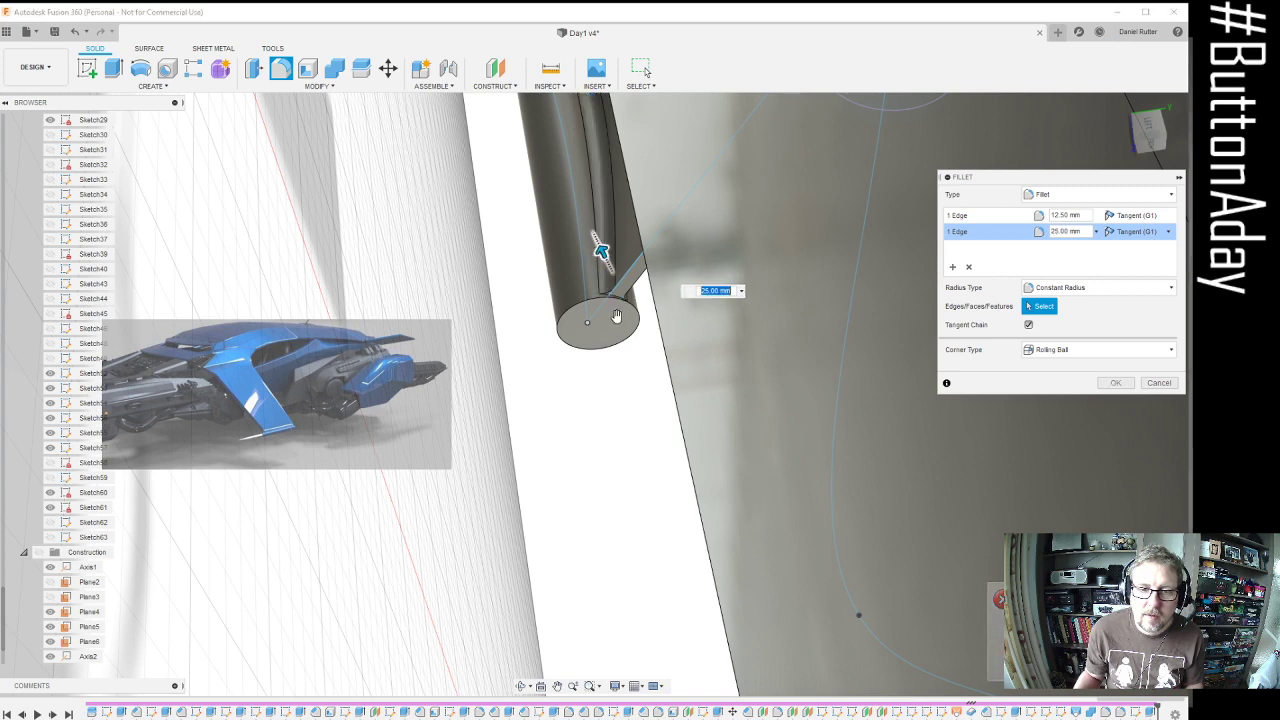
scroll(611, 310, down, 4)
shift+middle_drag(729, 206, 515, 265)
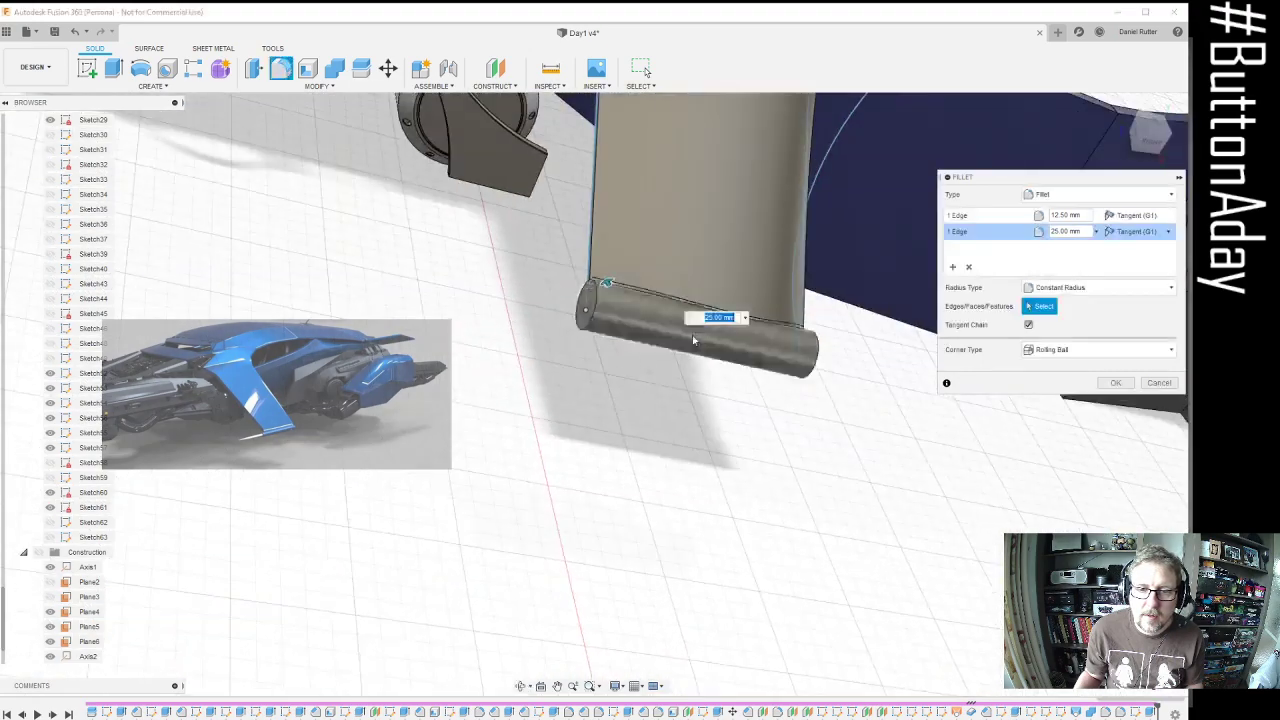
click(1115, 383)
Fillet the circular edge at the tip cylinder's rear end with a constant radius, after trying the Chord Length radius type
shift+middle_drag(780, 387, 731, 390)
scroll(731, 390, up, 5)
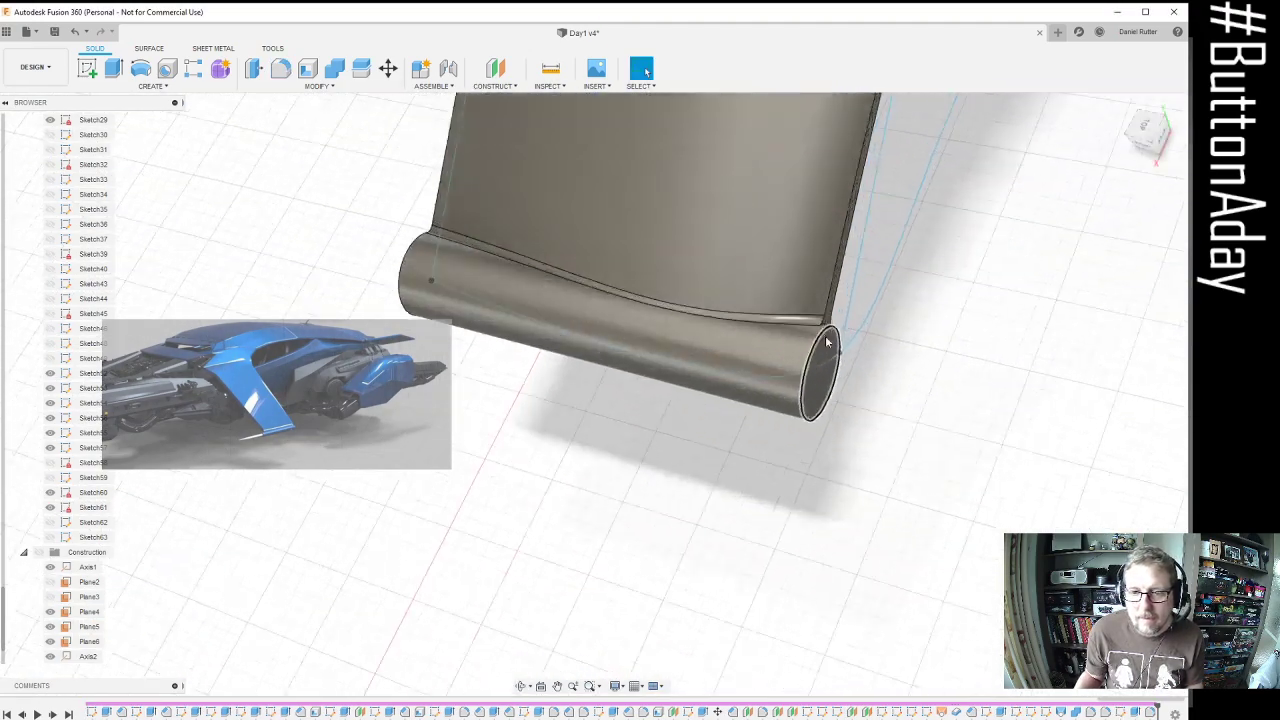
click(284, 72)
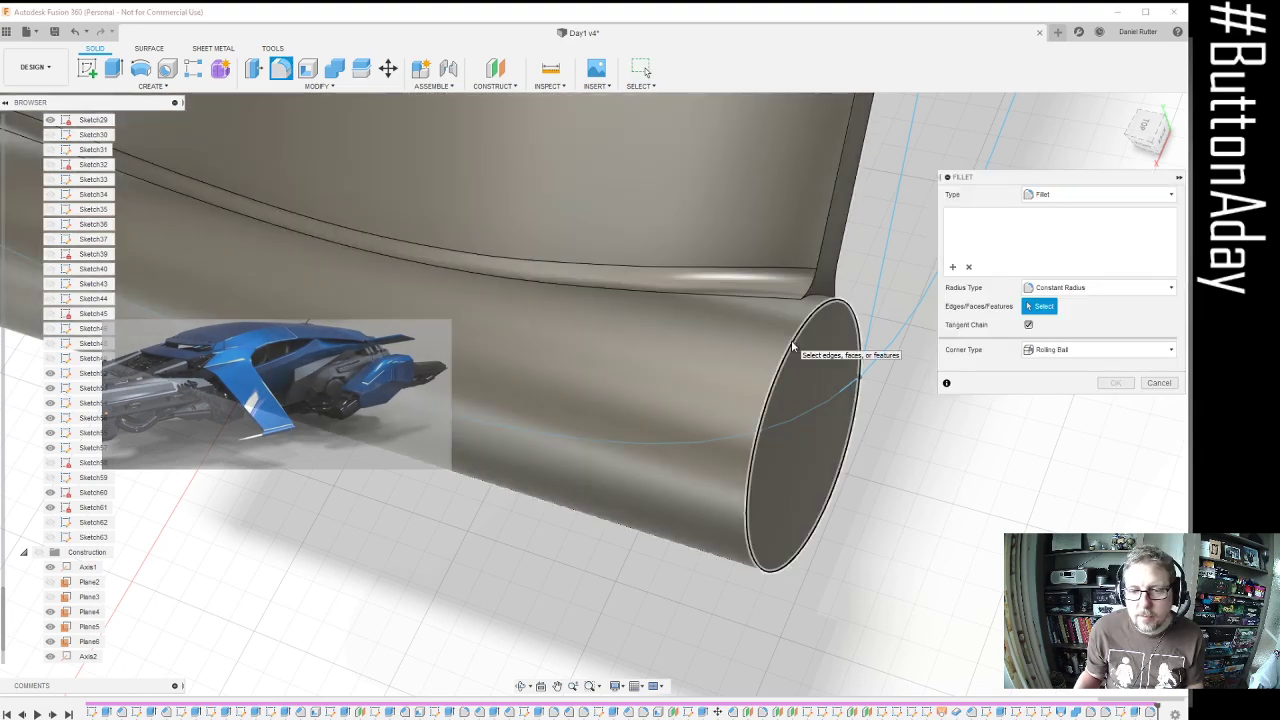
click(798, 340)
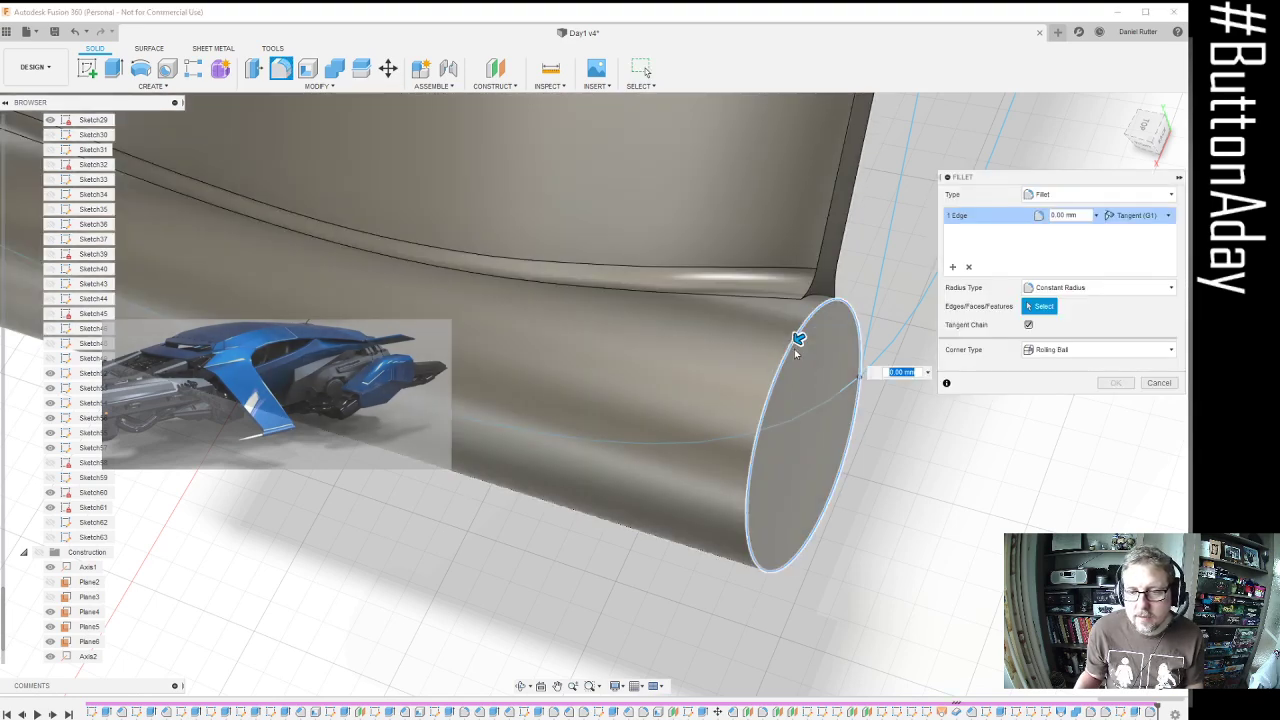
click(1084, 290)
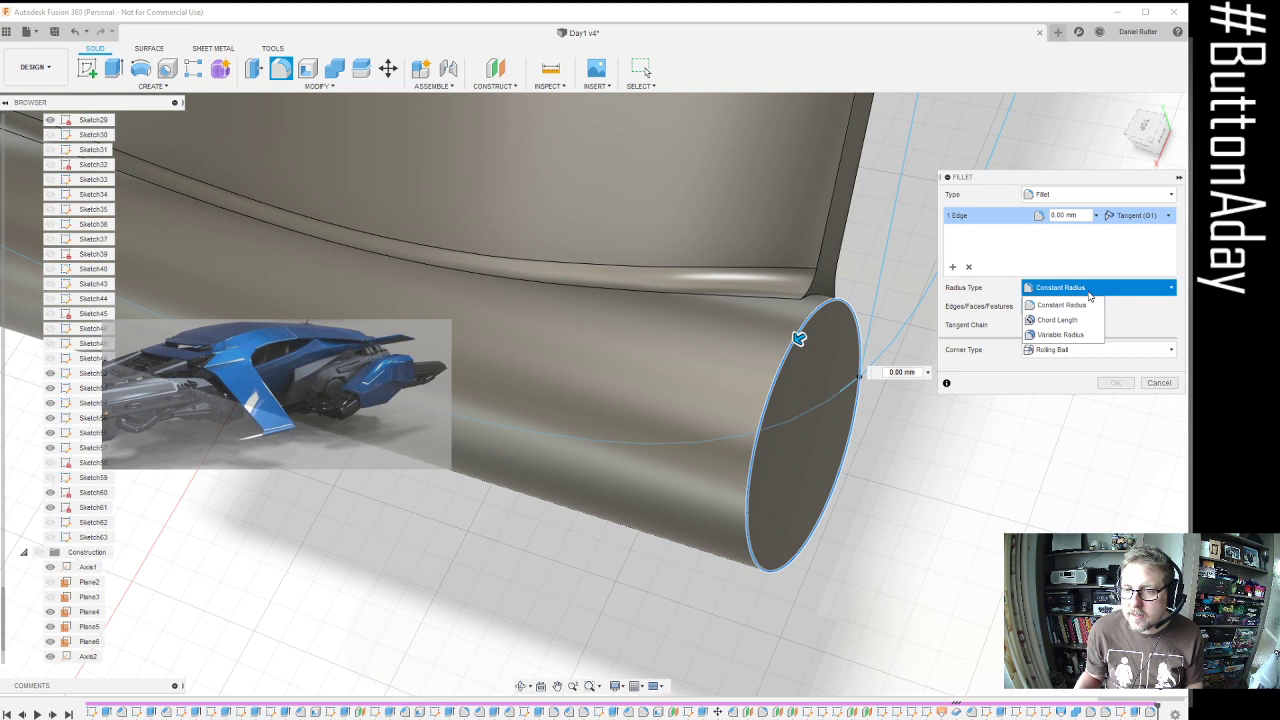
click(1064, 305)
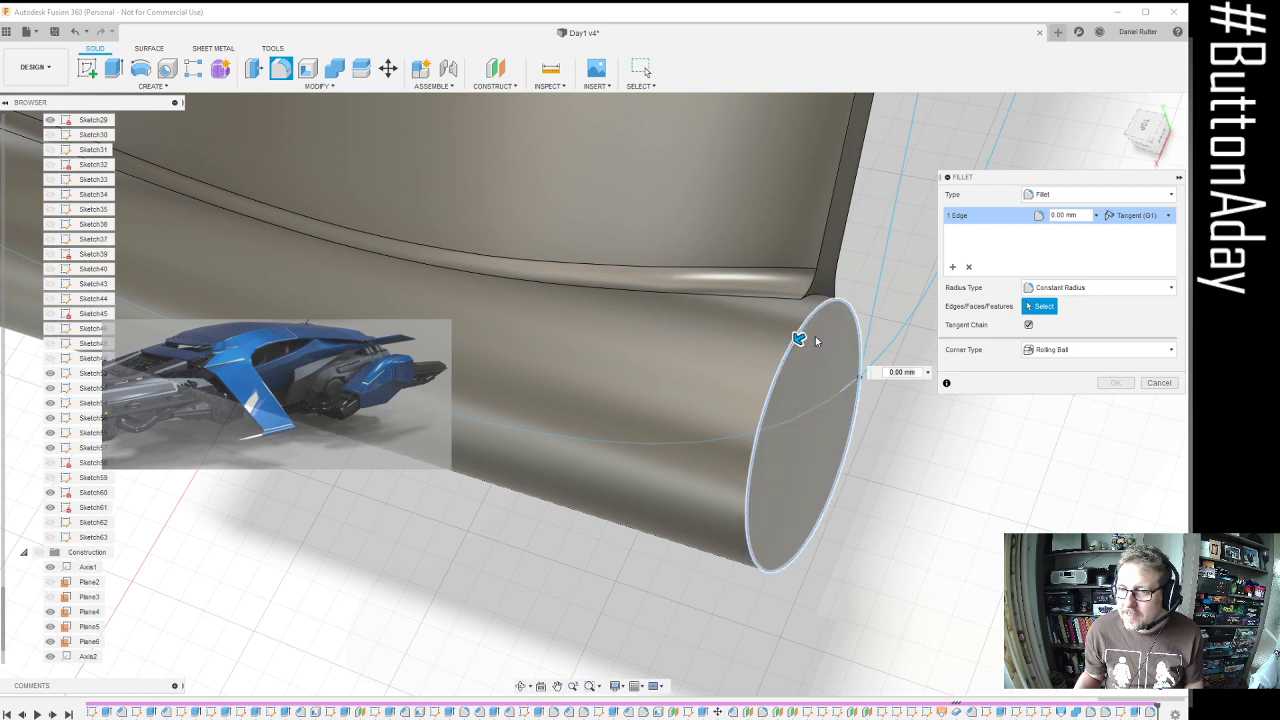
mouse_move(799, 338)
mouse_down()
mouse_move(772, 347)
mouse_move(800, 340)
mouse_up()
click(1090, 288)
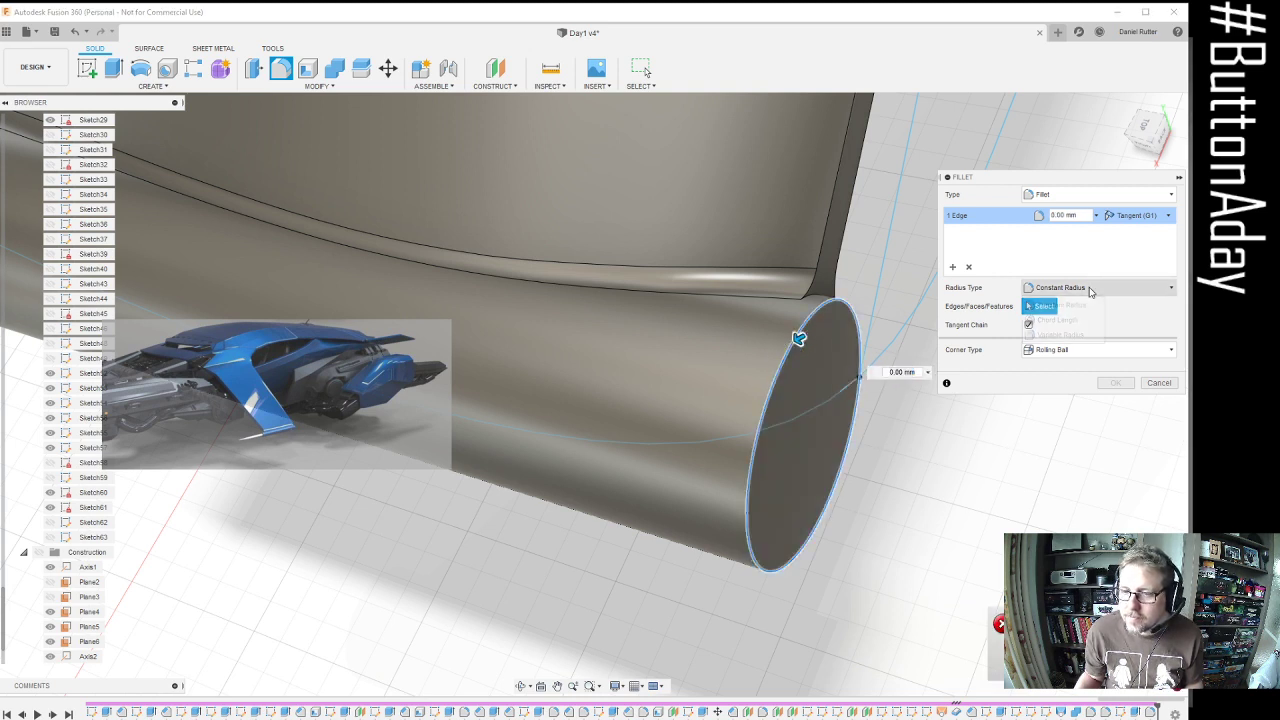
click(1071, 319)
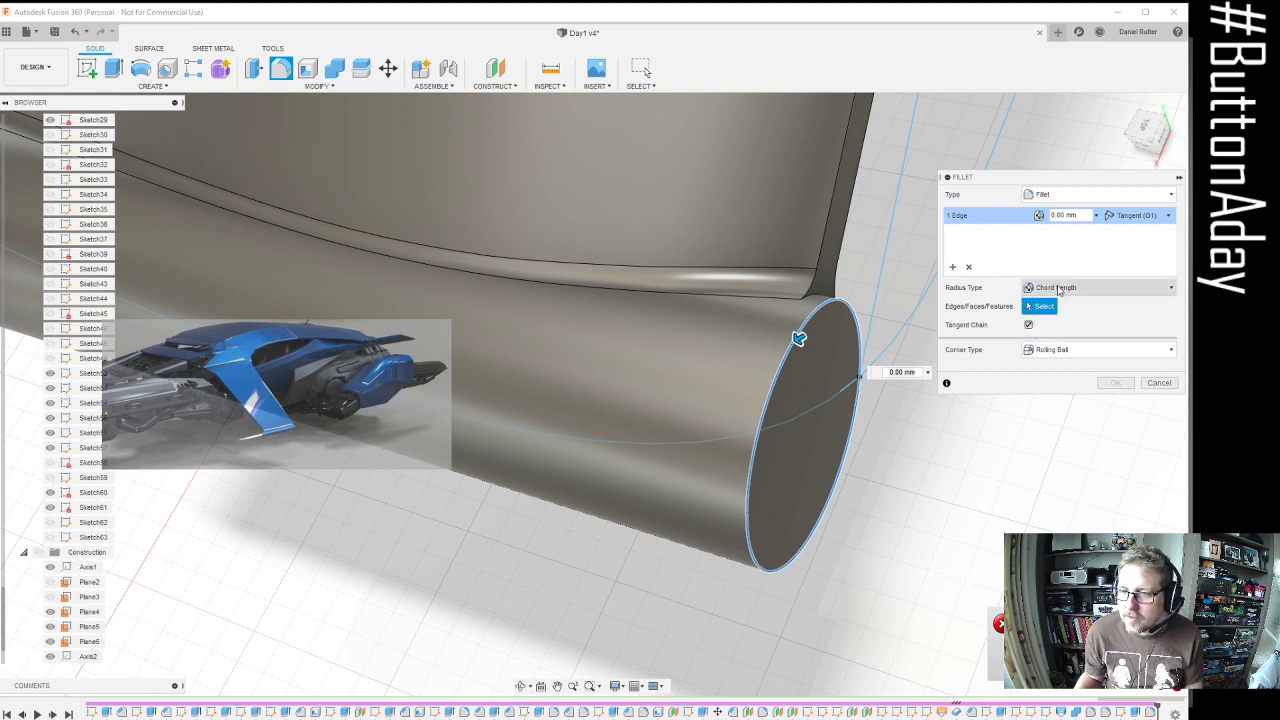
click(1052, 290)
click(1055, 305)
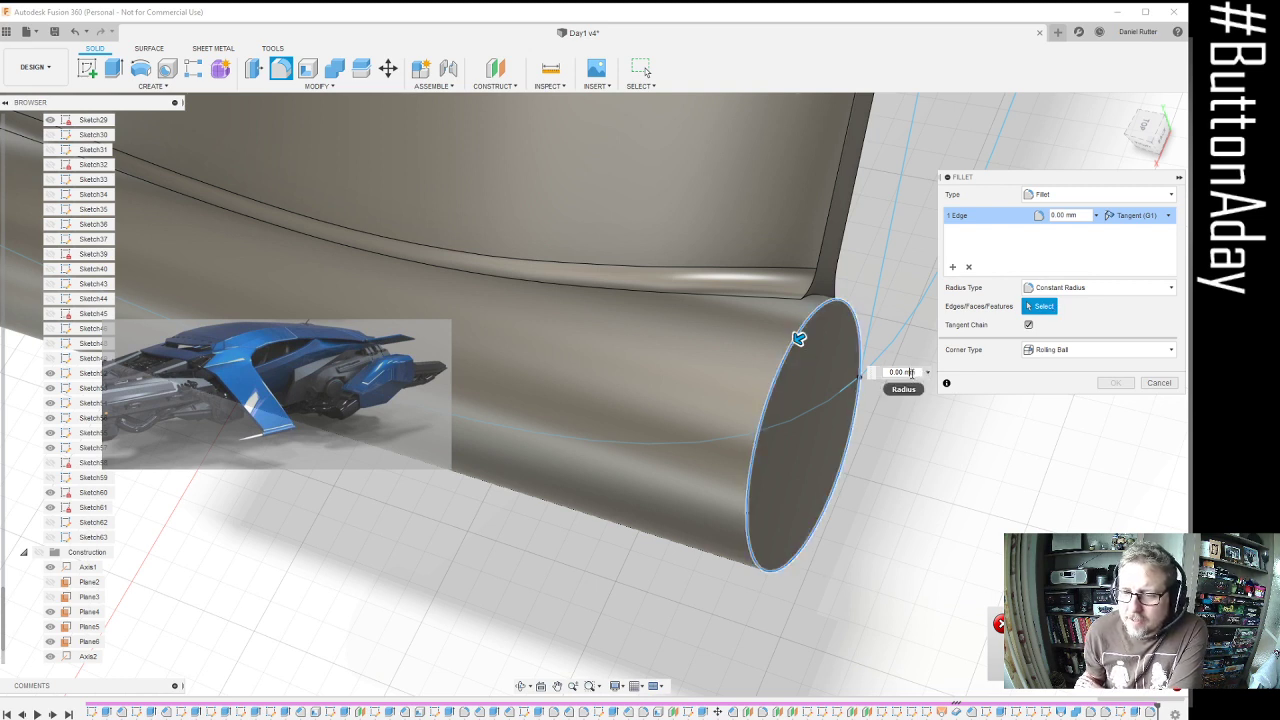
drag(917, 373, 829, 366)
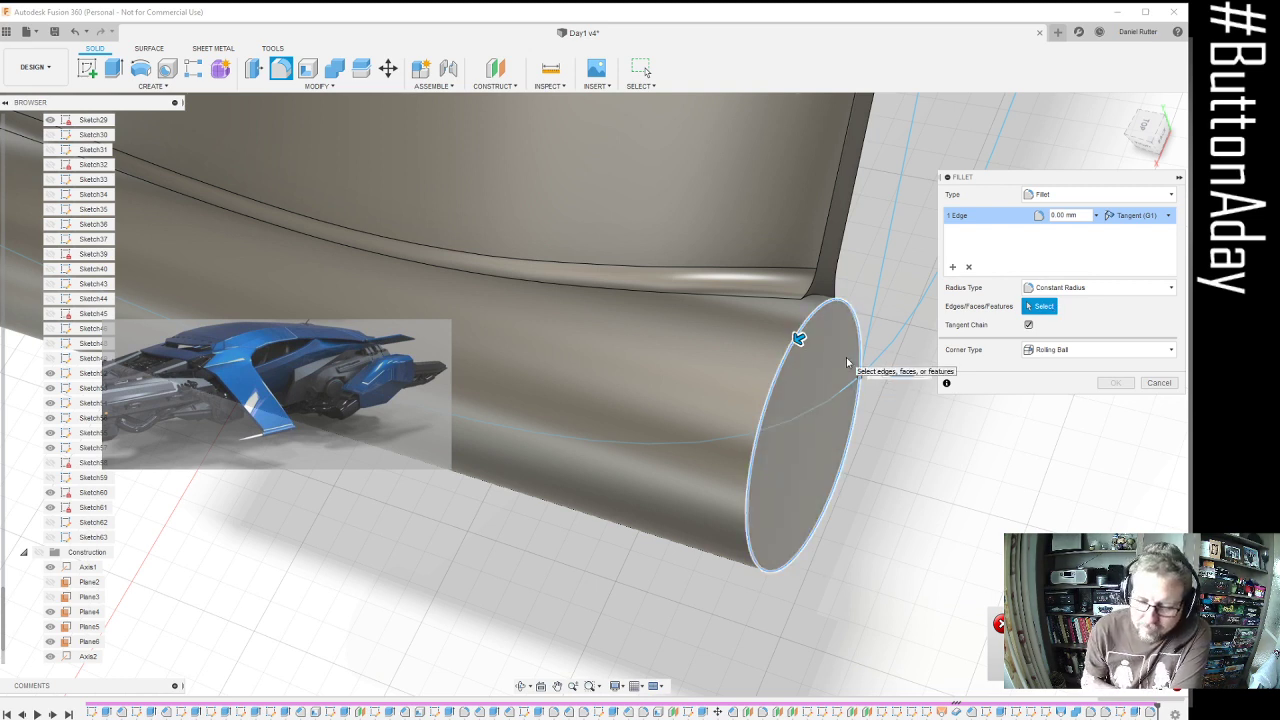
key(Escape)
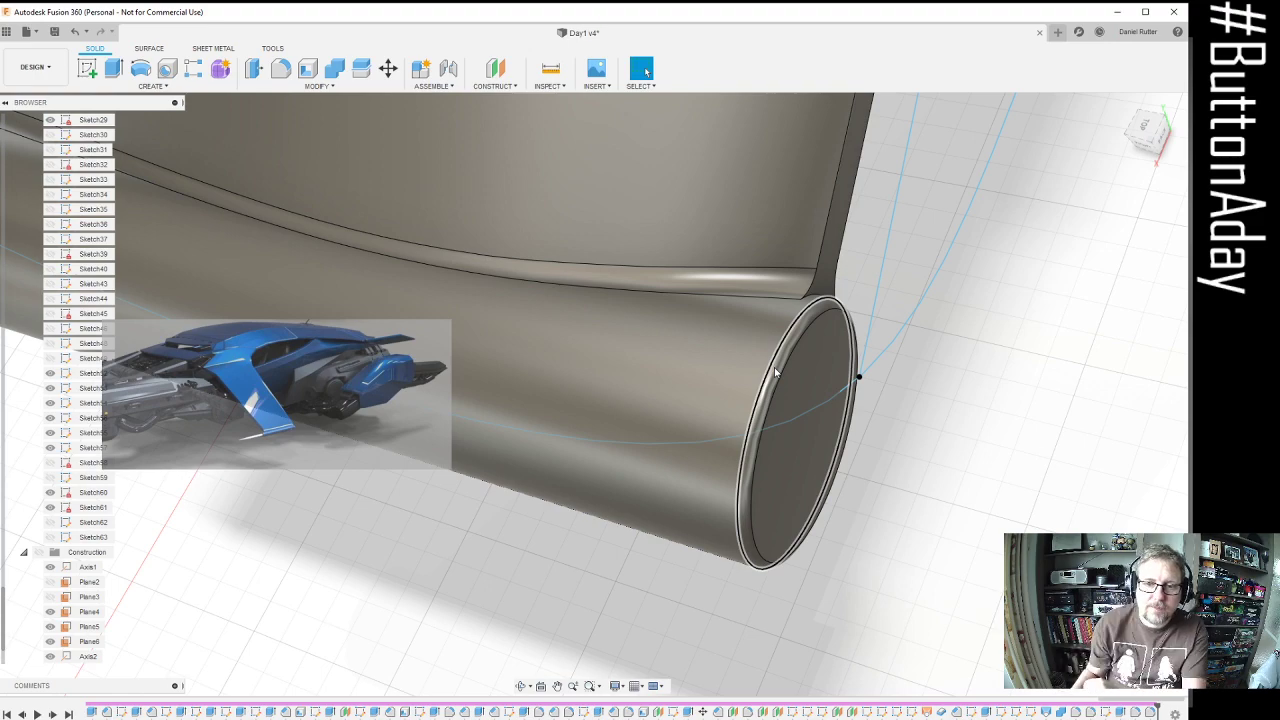
Start a sketch on the tip cylinder's front end face and draw a circle about 89 mm in diameter inside it
shift+middle_drag(809, 446, 735, 352)
scroll(764, 363, up, 6)
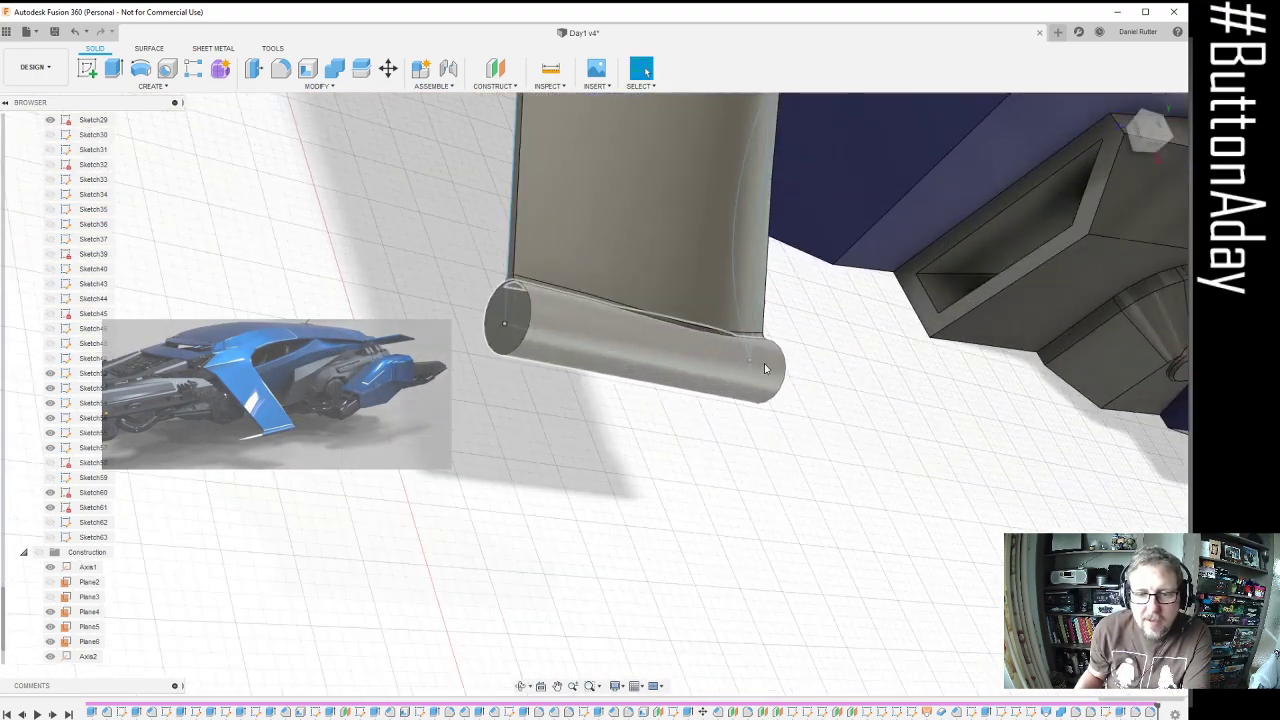
scroll(790, 362, down, 3)
scroll(526, 323, up, 5)
mouse_move(628, 316)
shift+middle_down()
mouse_move(609, 309)
mouse_move(614, 325)
shift+middle_up()
scroll(621, 321, down, 6)
shift+middle_drag(670, 520, 652, 548)
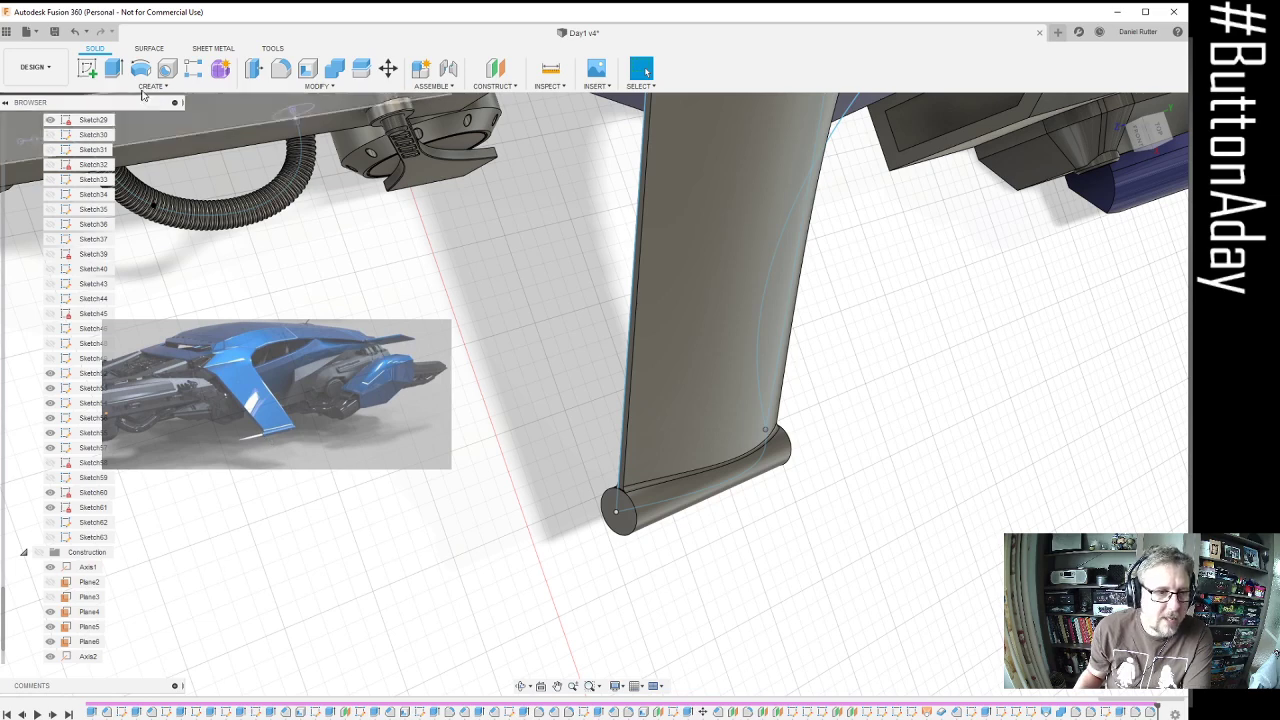
click(86, 68)
click(630, 537)
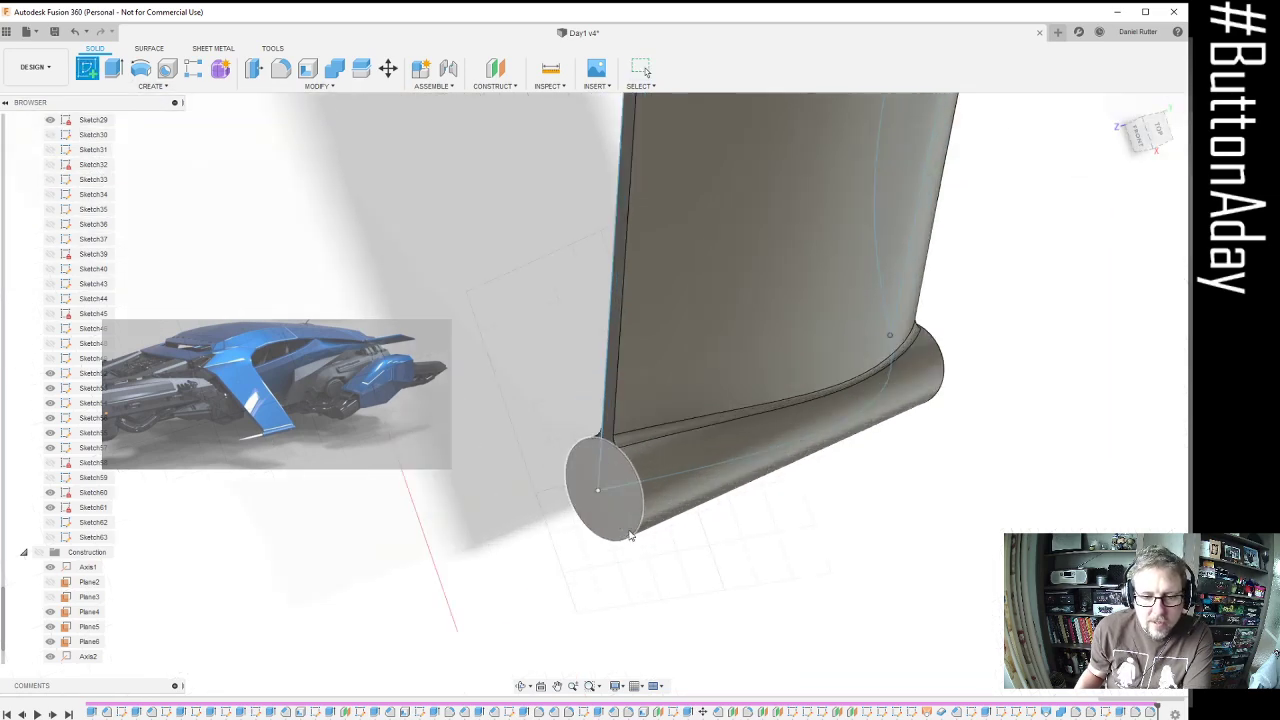
key(c)
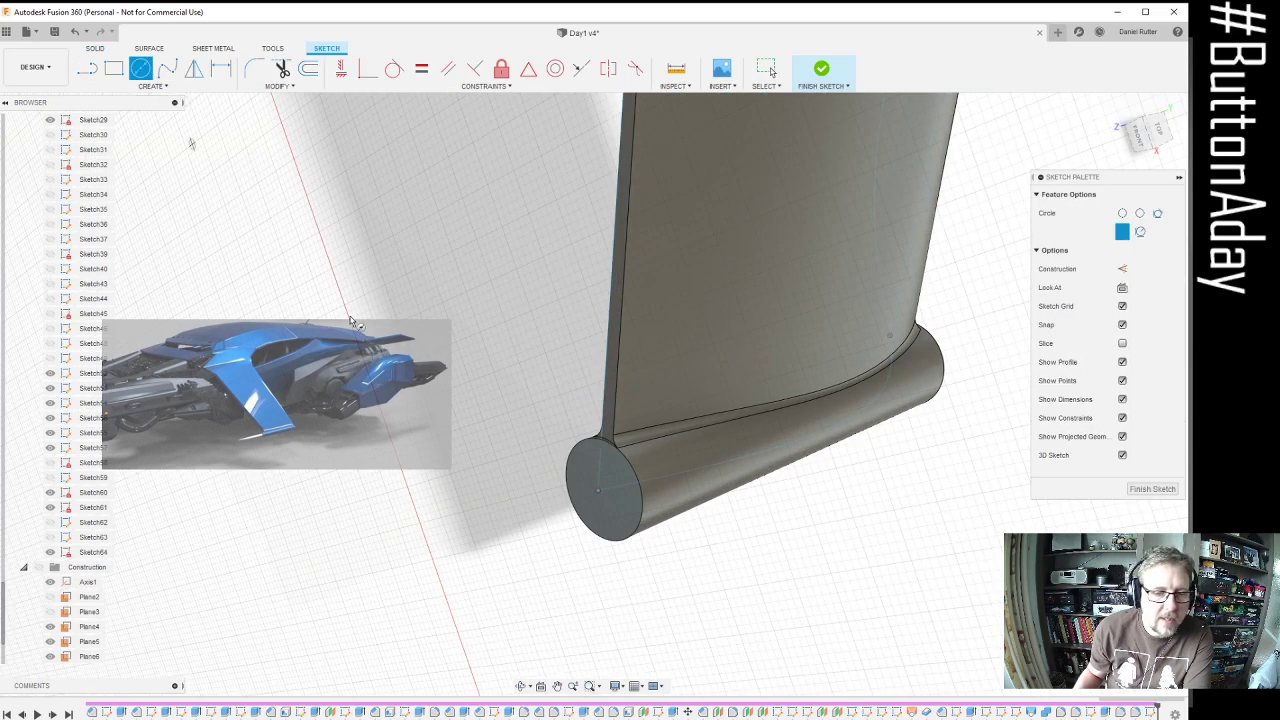
click(597, 494)
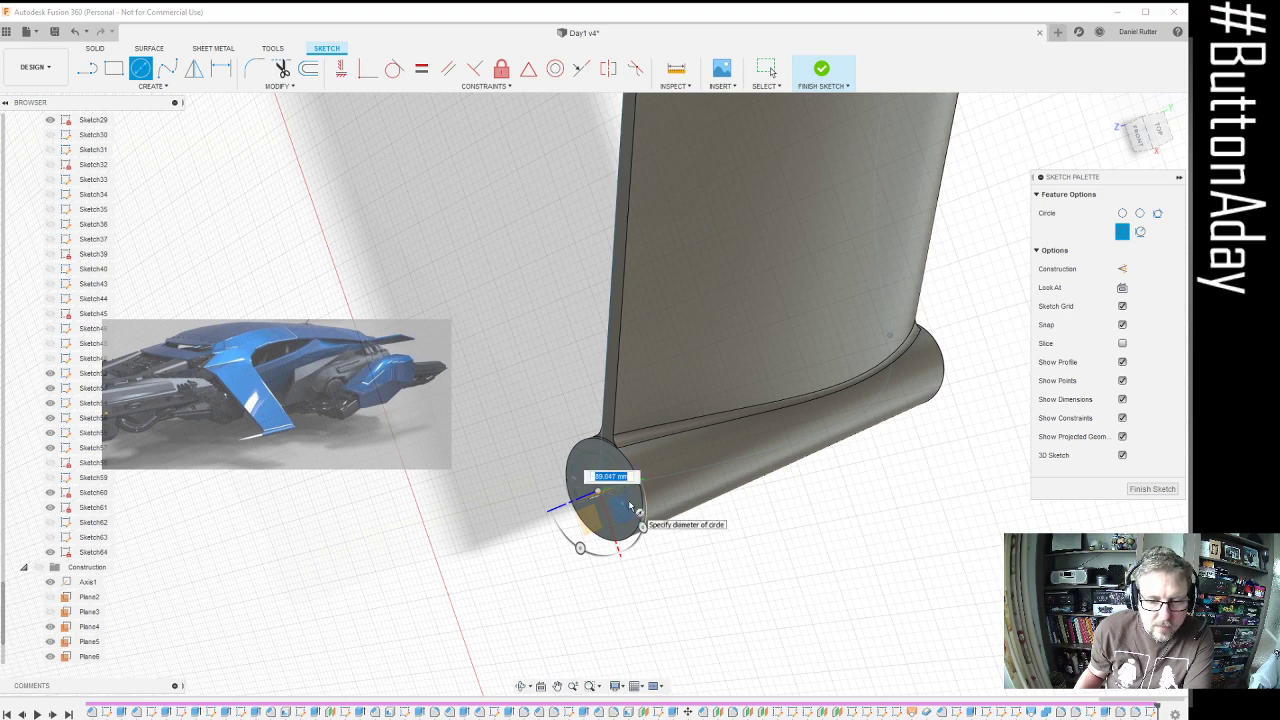
click(626, 507)
shift+middle_drag(628, 506, 663, 464)
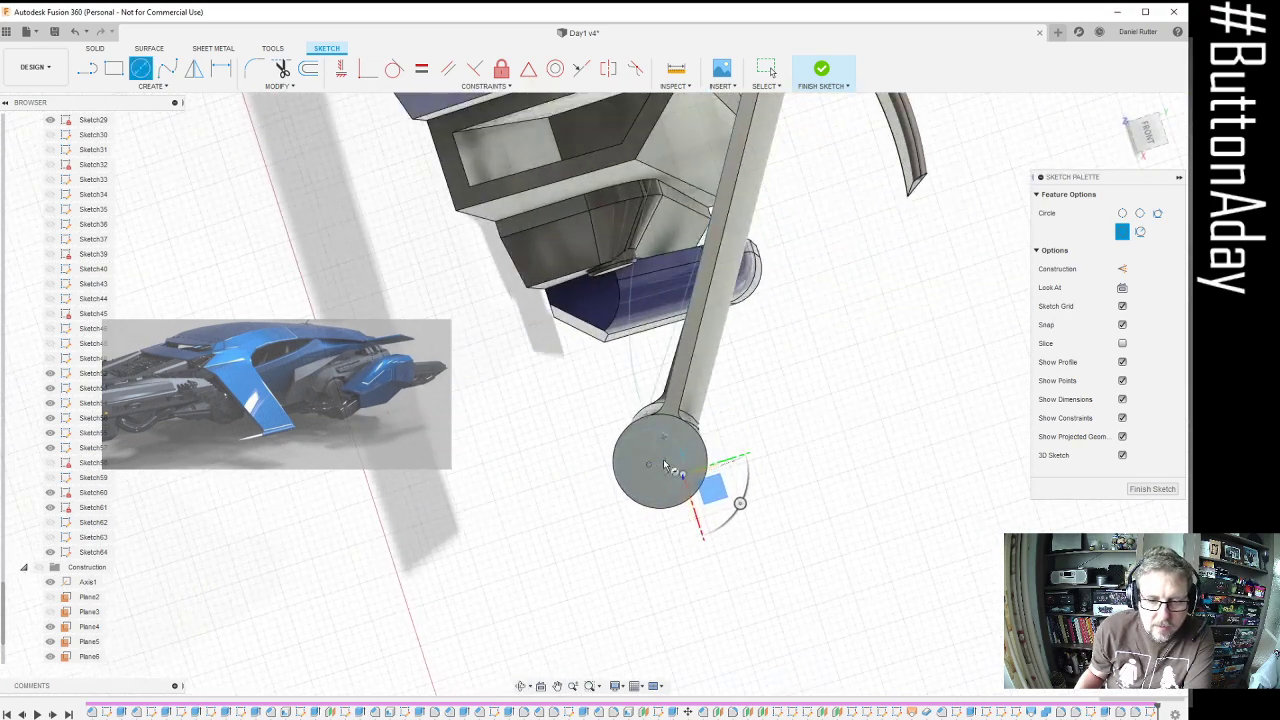
scroll(663, 464, up, 4)
scroll(663, 464, up, 2)
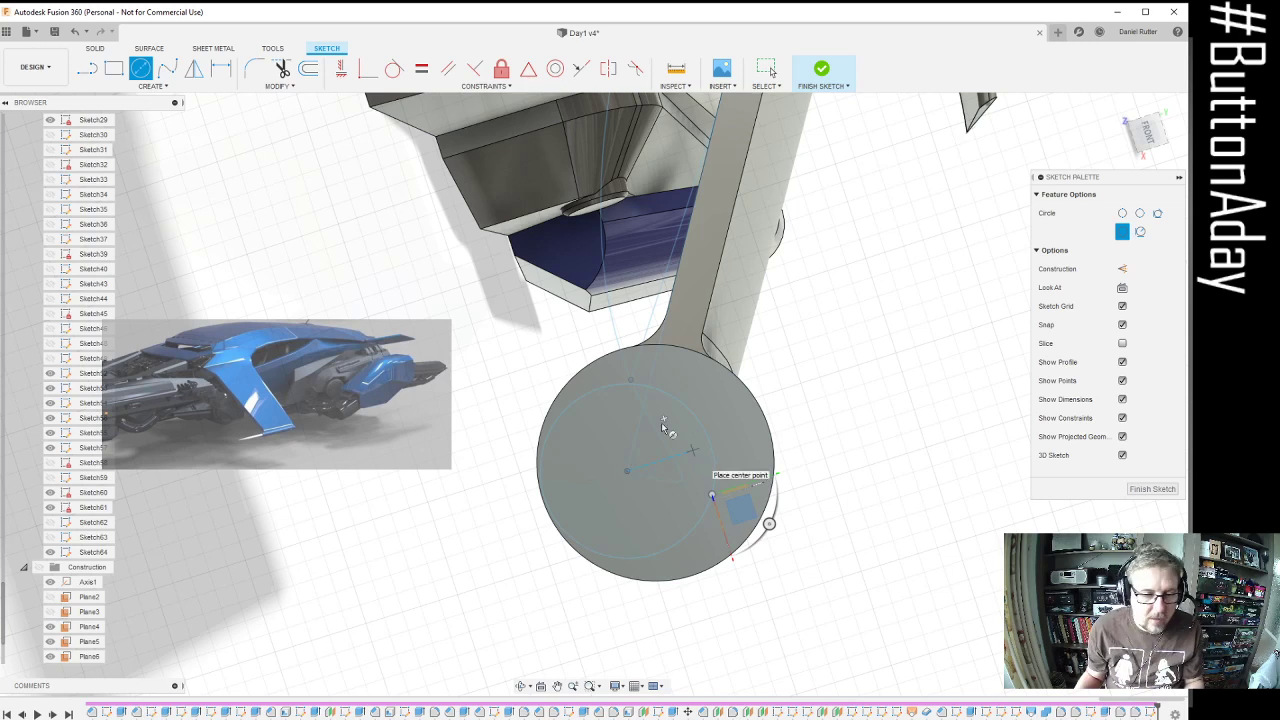
Dimension the new circle's diameter at 95 mm
key(d)
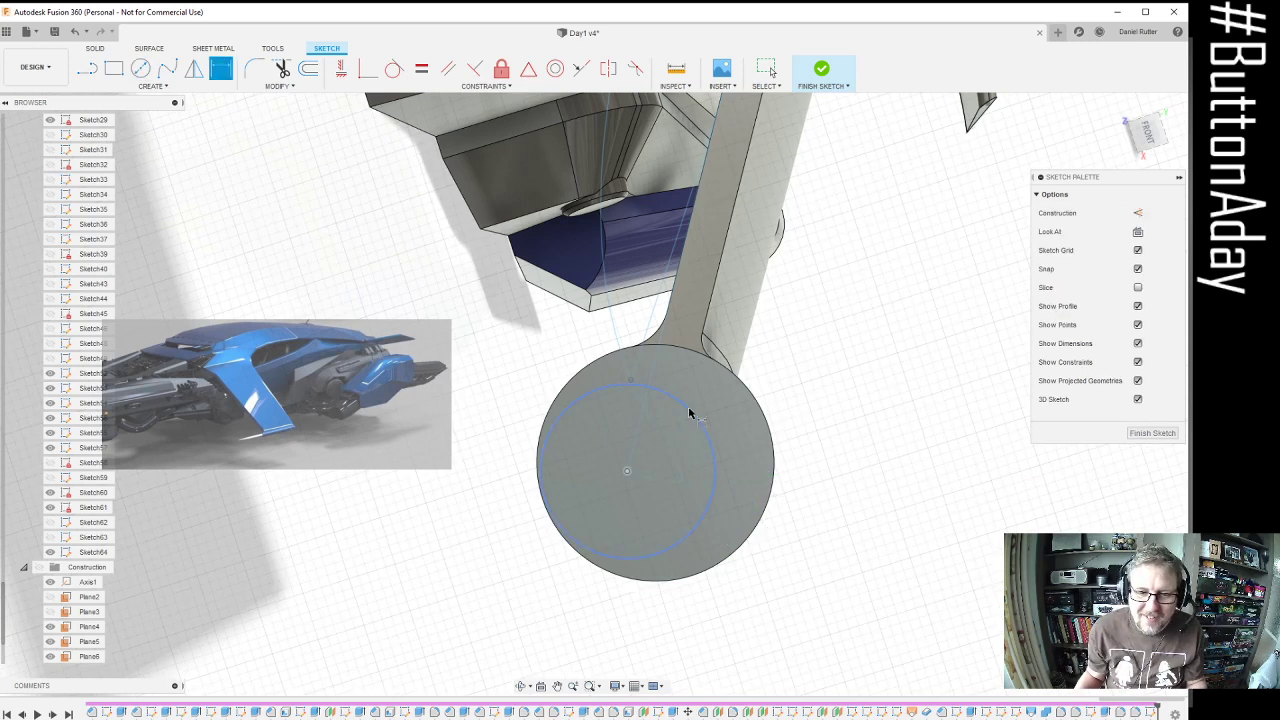
click(689, 413)
click(849, 402)
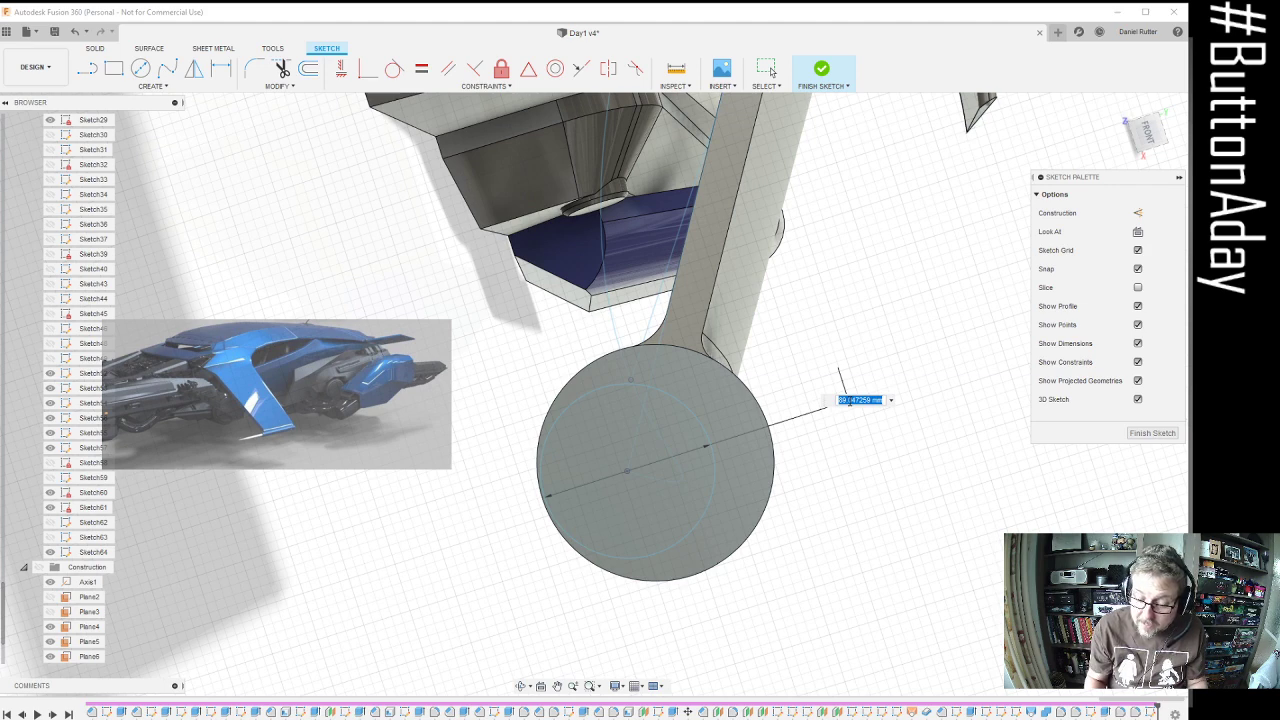
text(95)
key(Return)
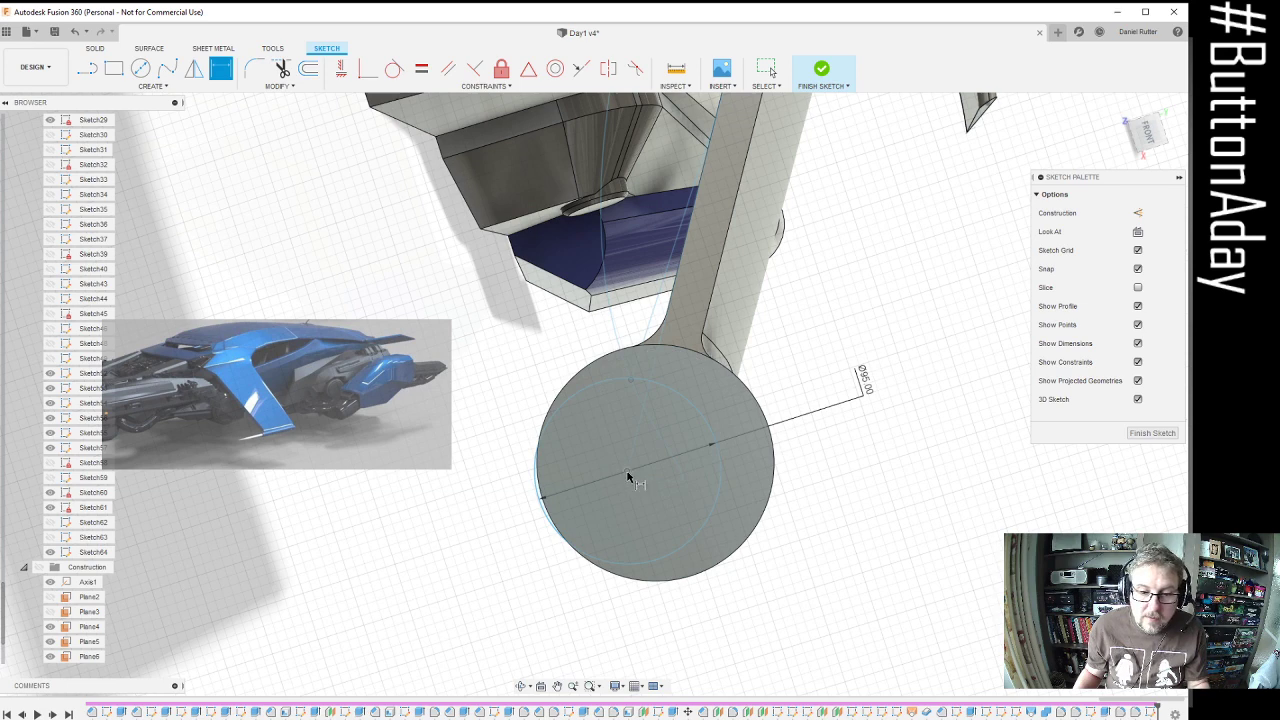
key(Escape)
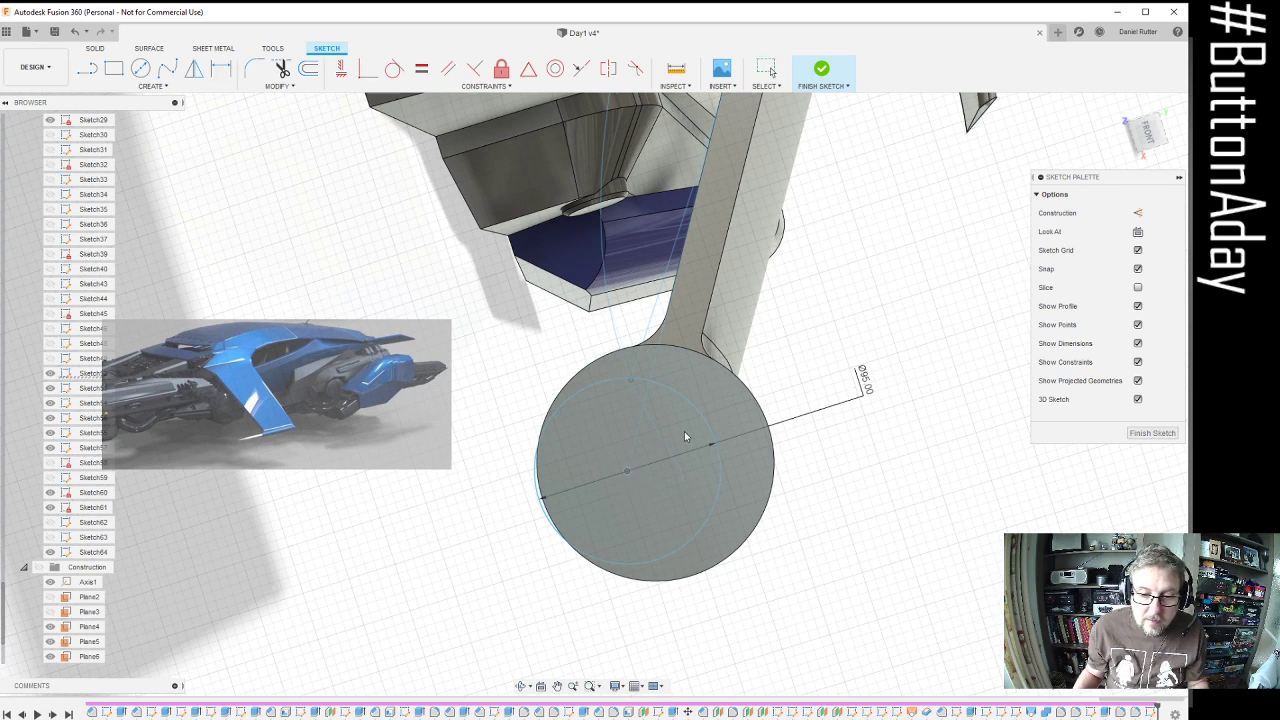
Try to make the 95 mm circle concentric with the outer edge of the tip cylinder's front end face
click(703, 423)
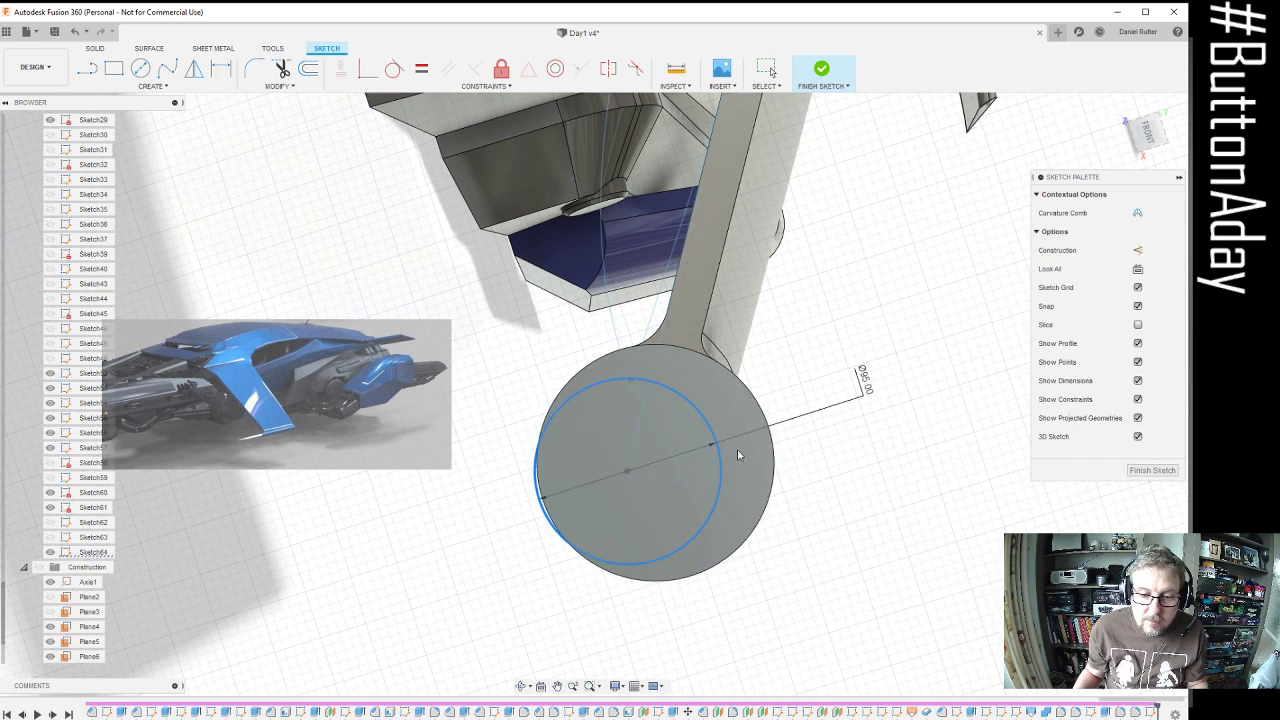
key(Escape)
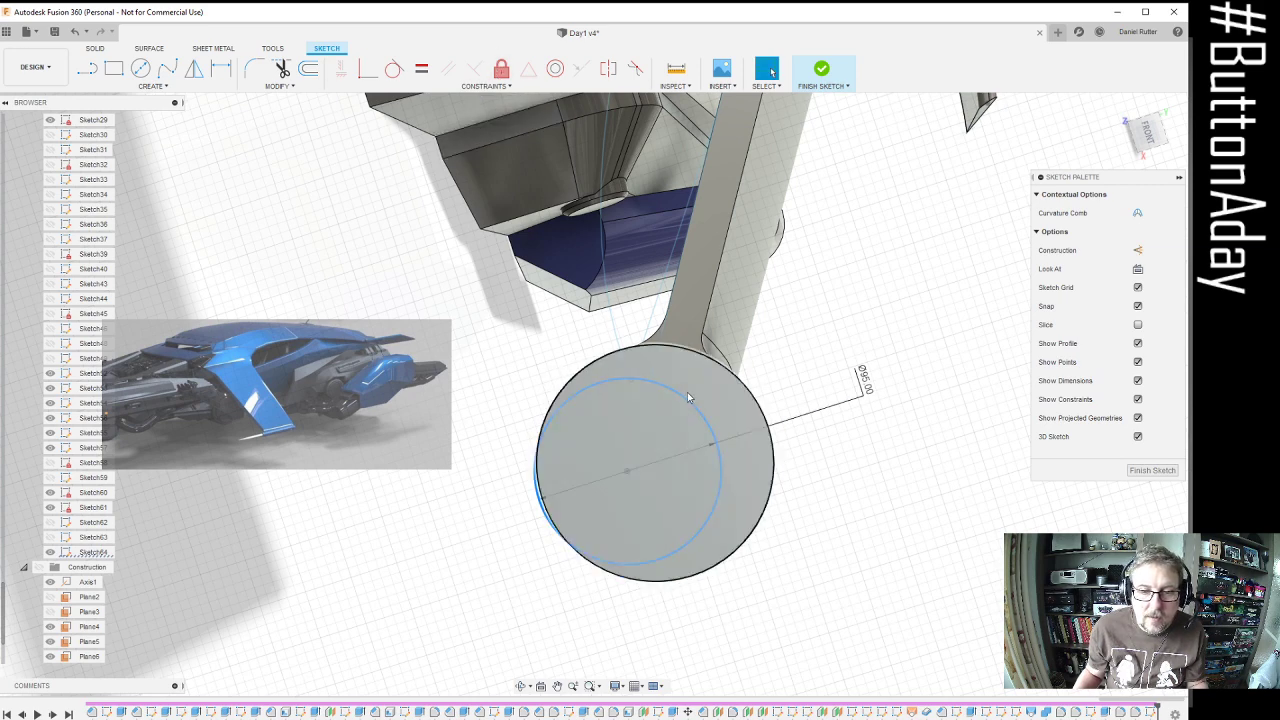
click(771, 463)
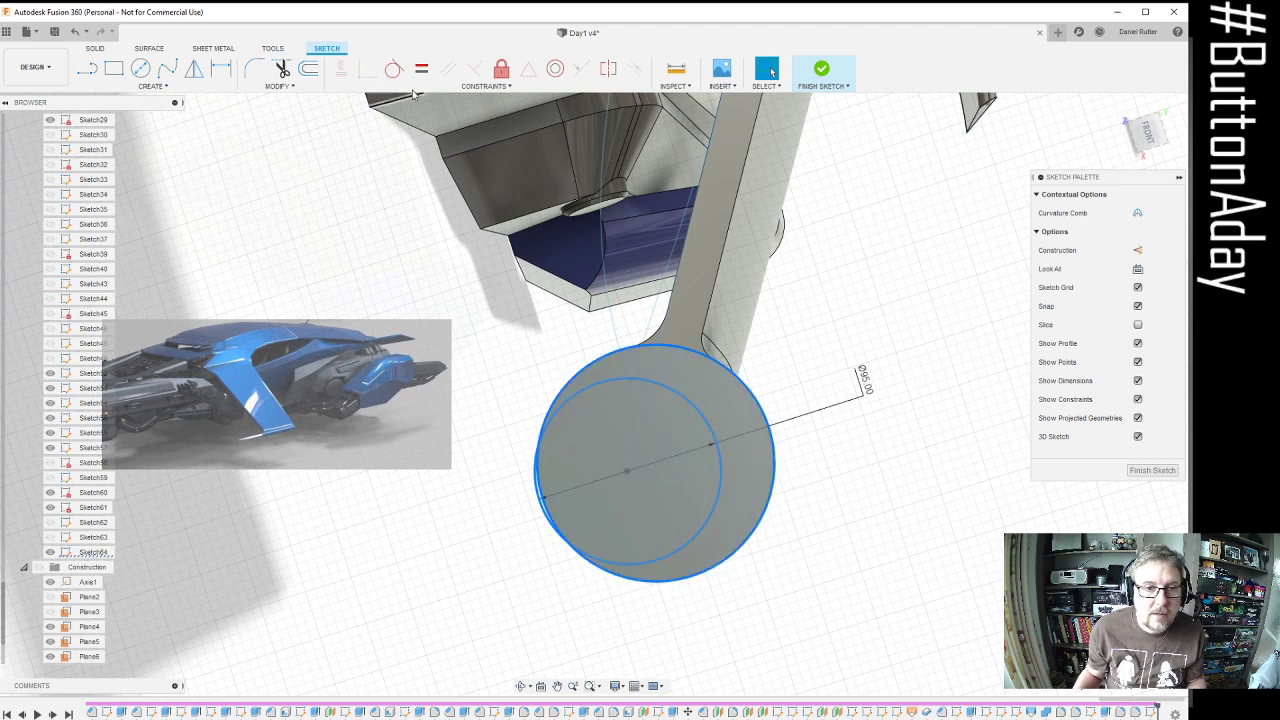
click(558, 69)
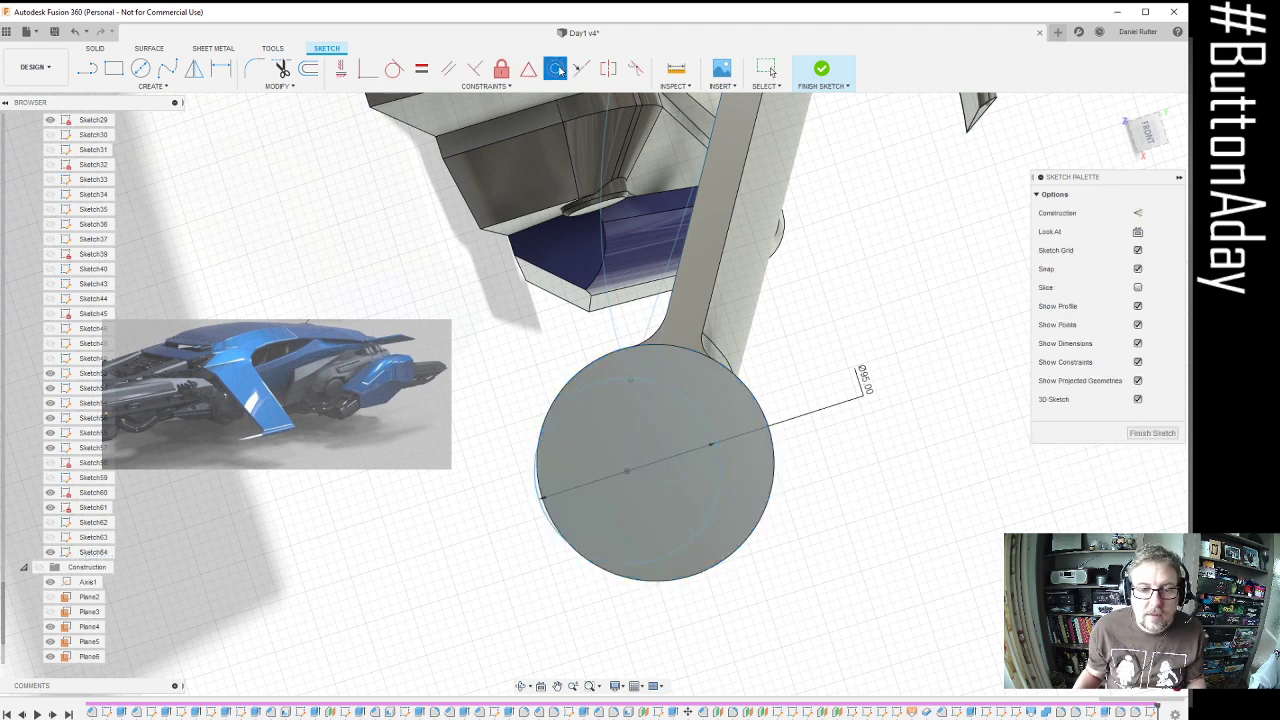
click(631, 477)
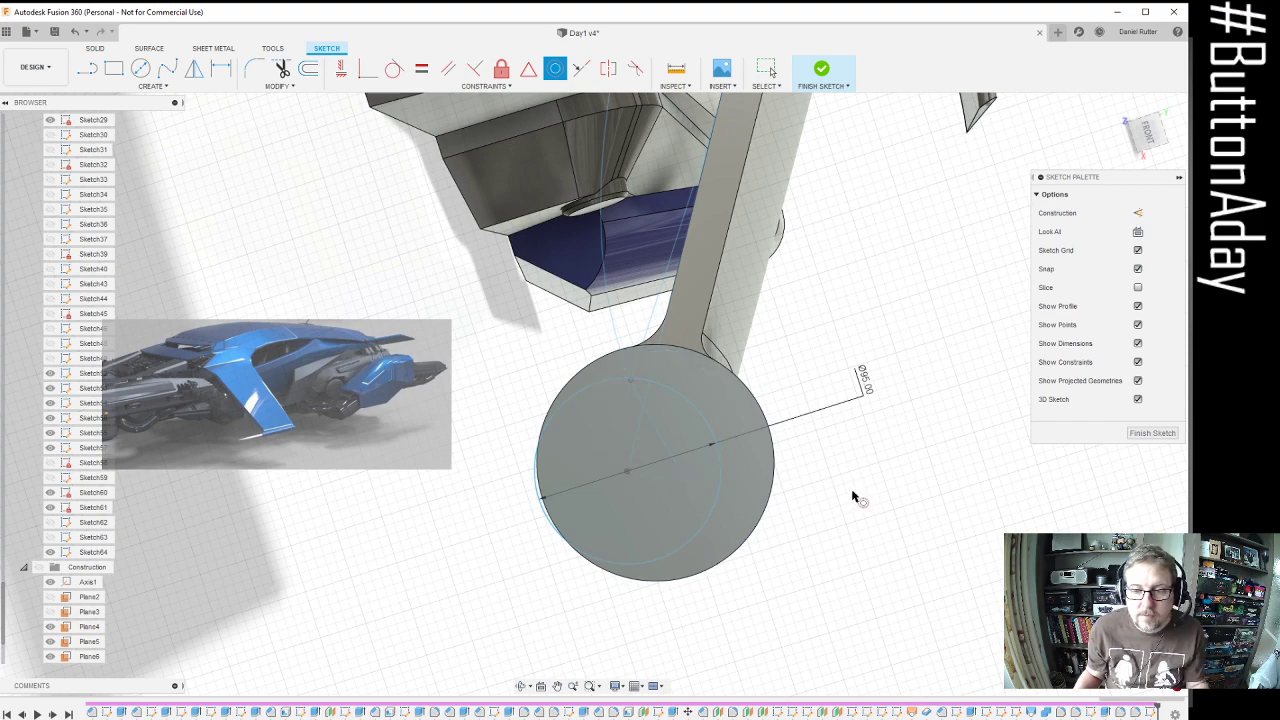
key(Escape)
Delete the off-centre 95 mm circle from the end-face sketch
mouse_move(834, 491)
shift+middle_down()
mouse_move(823, 514)
mouse_move(812, 497)
mouse_move(823, 506)
mouse_move(834, 474)
shift+middle_up()
mouse_move(750, 230)
mouse_down()
mouse_move(794, 345)
mouse_move(921, 400)
mouse_up()
key(Escape)
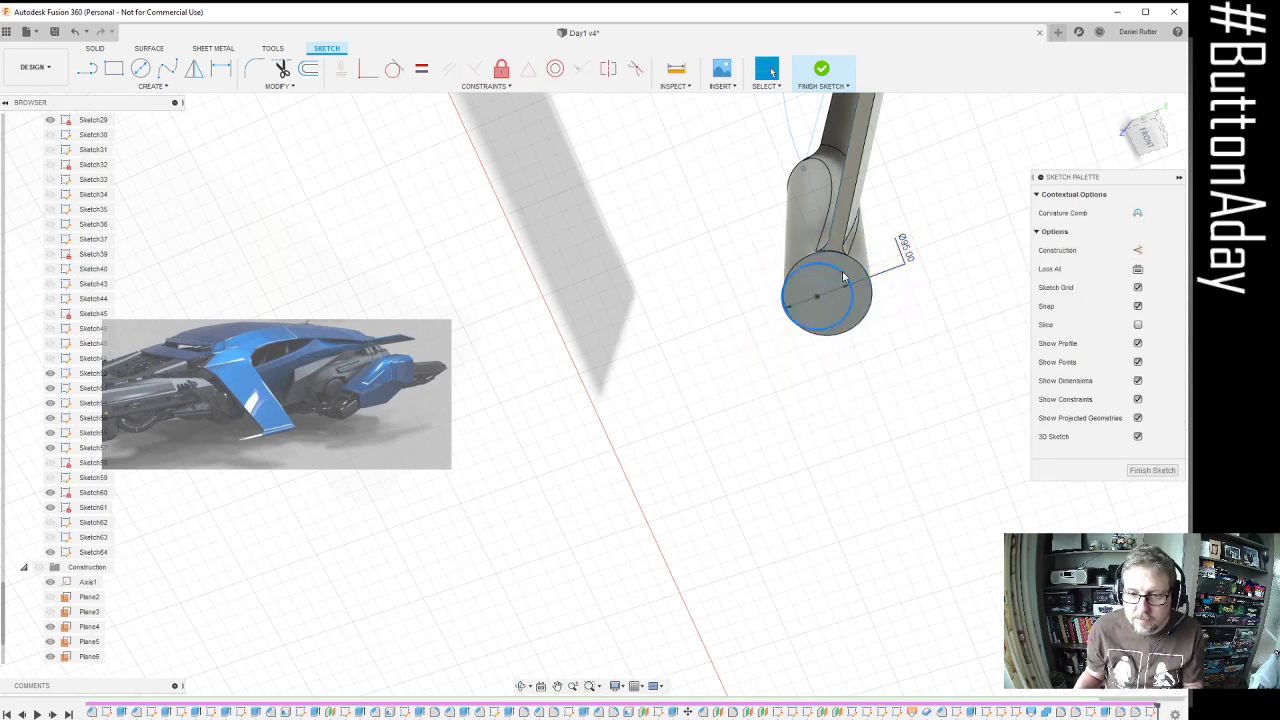
key(Delete)
scroll(849, 294, up, 2)
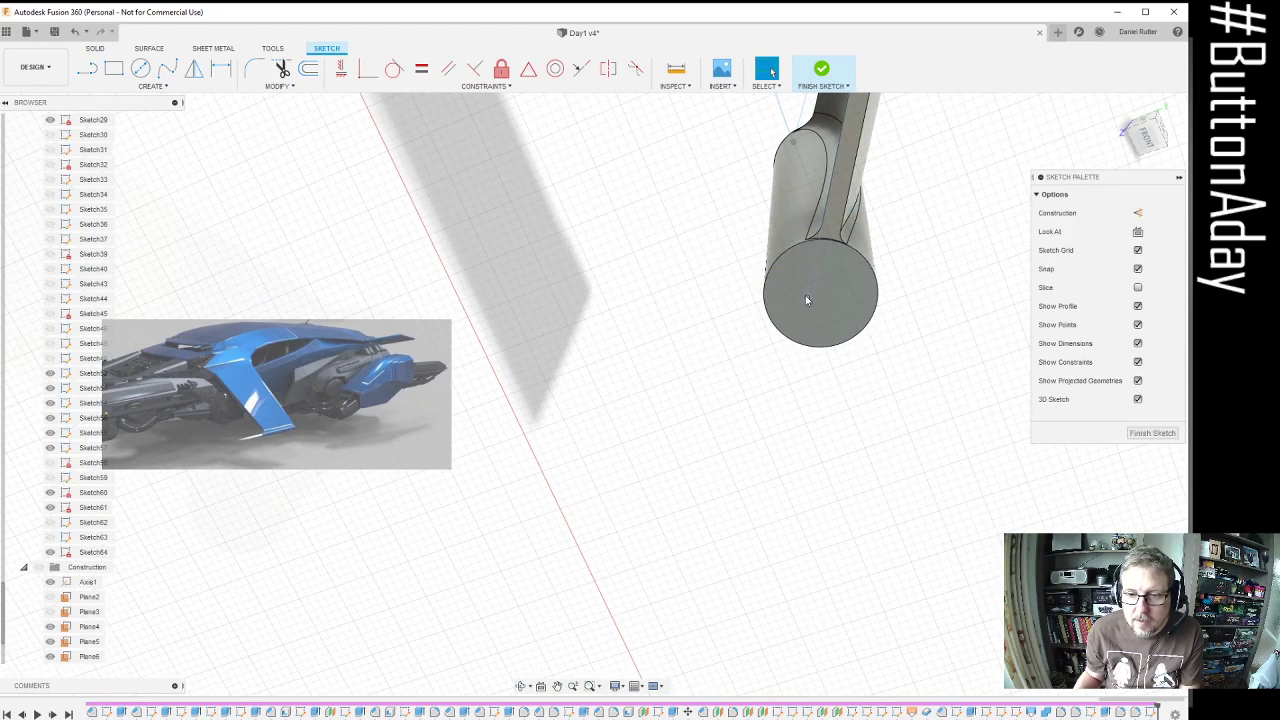
Draw a circle about 99 mm in diameter from the centre of the tip cylinder's front end face
click(807, 298)
scroll(845, 330, up, 2)
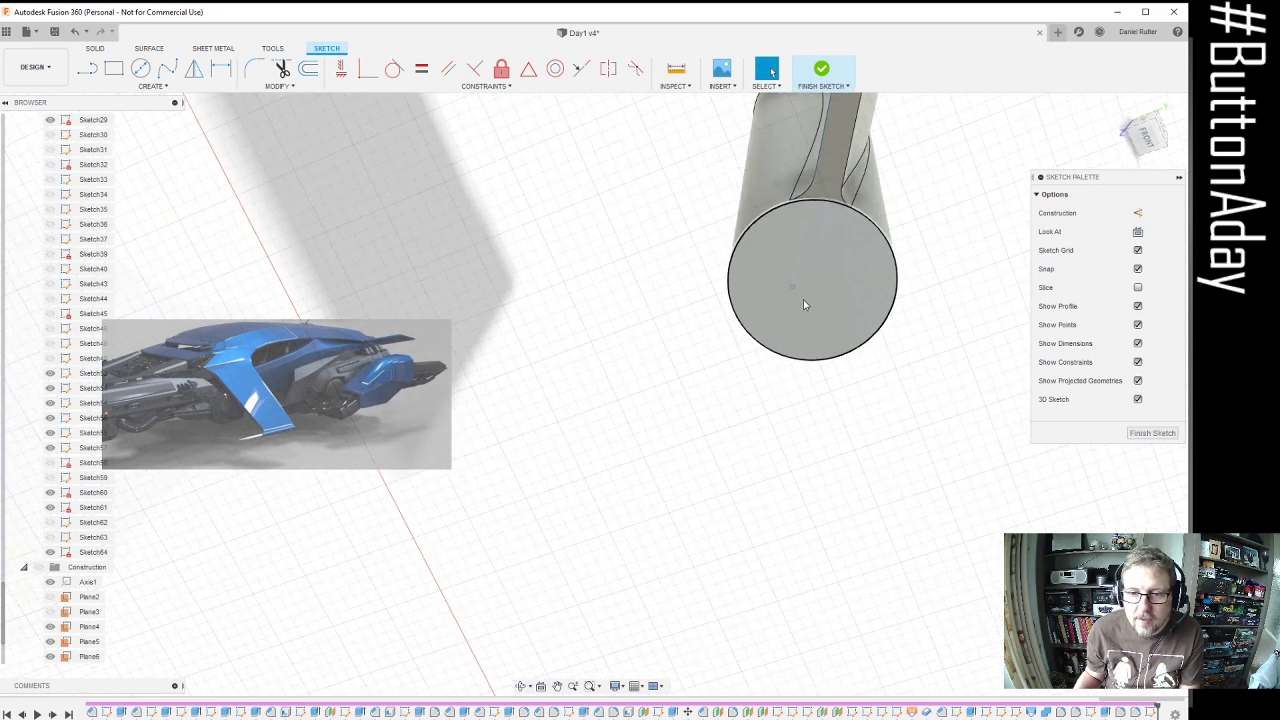
click(142, 72)
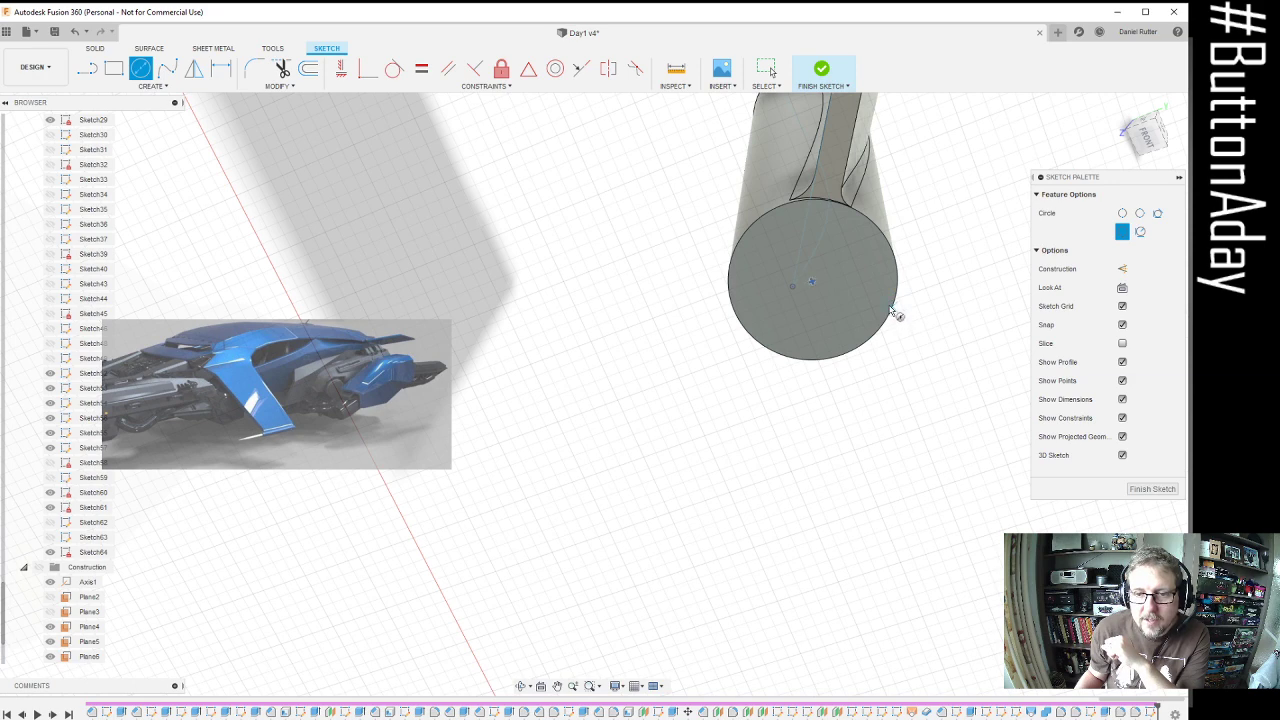
click(813, 287)
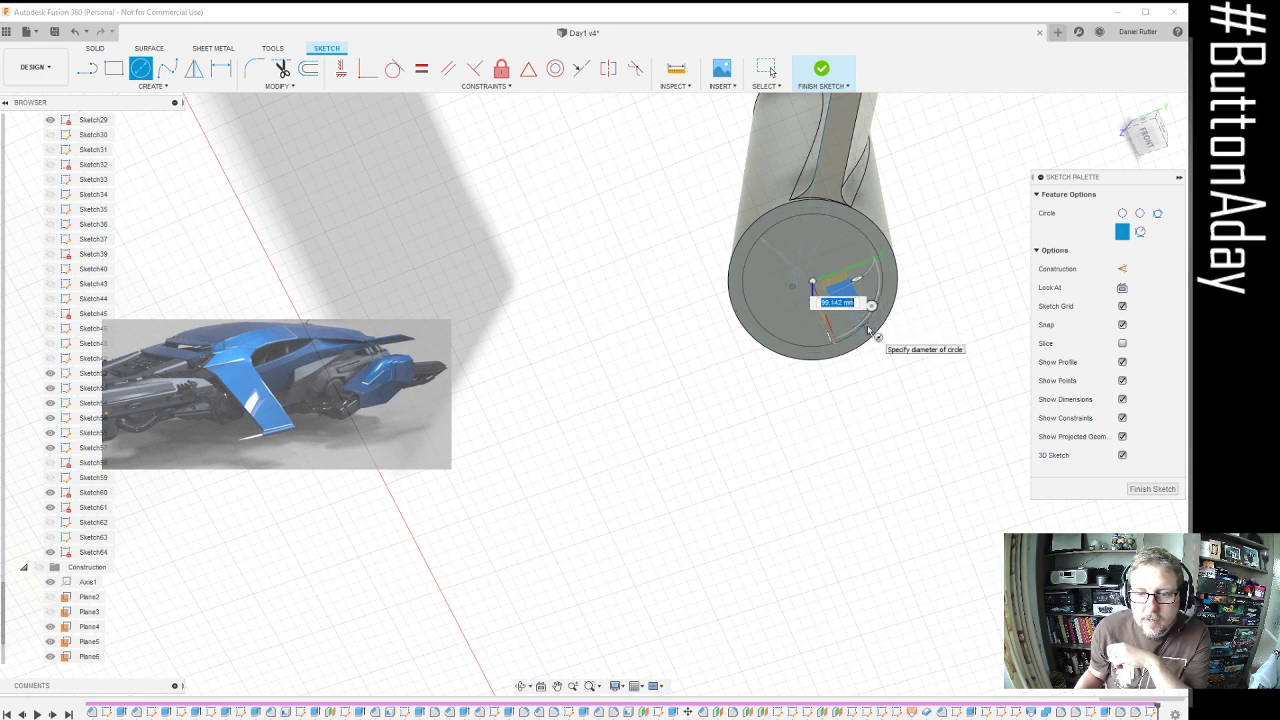
click(869, 331)
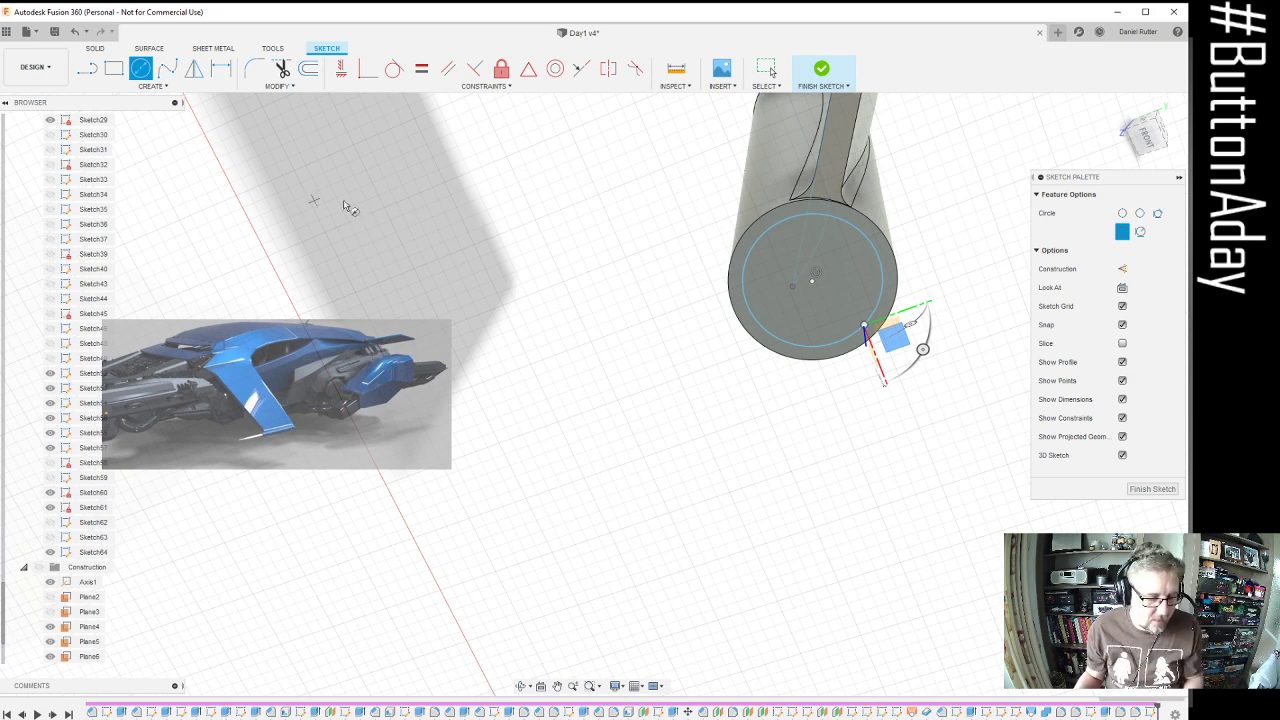
Dimension the centred circle's diameter at 100 mm and finish the sketch
key(d)
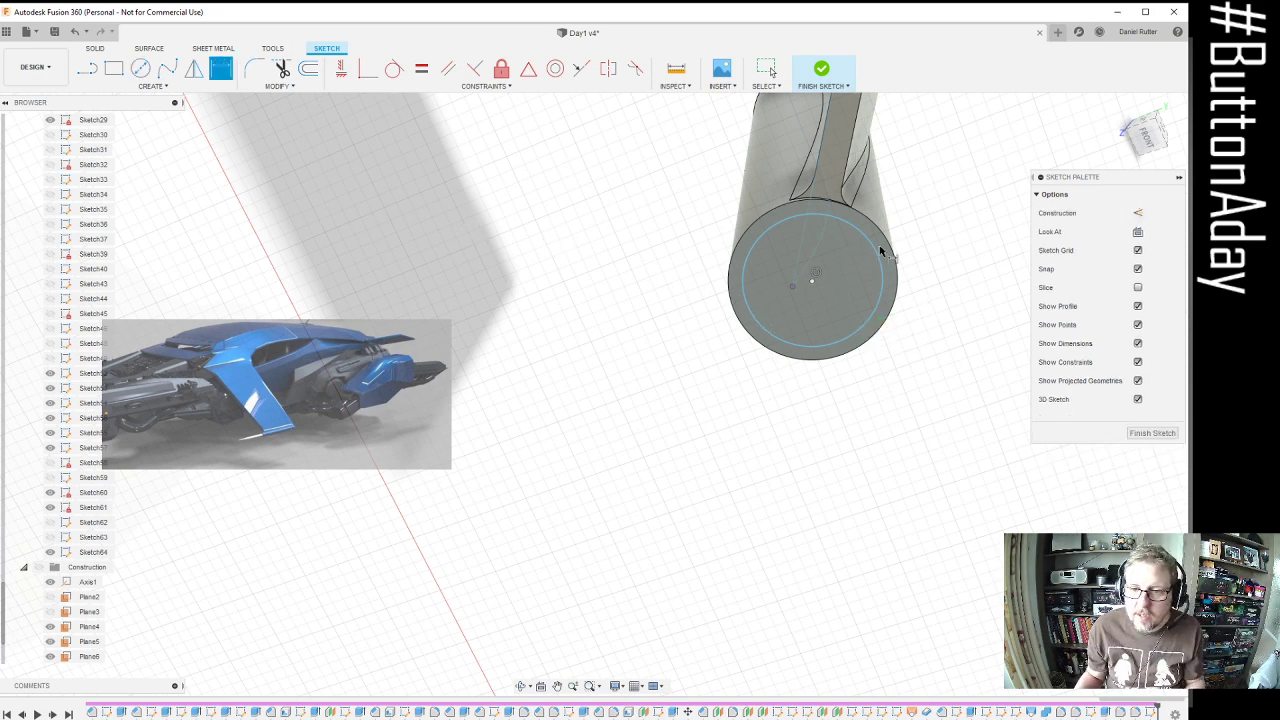
click(880, 252)
click(914, 377)
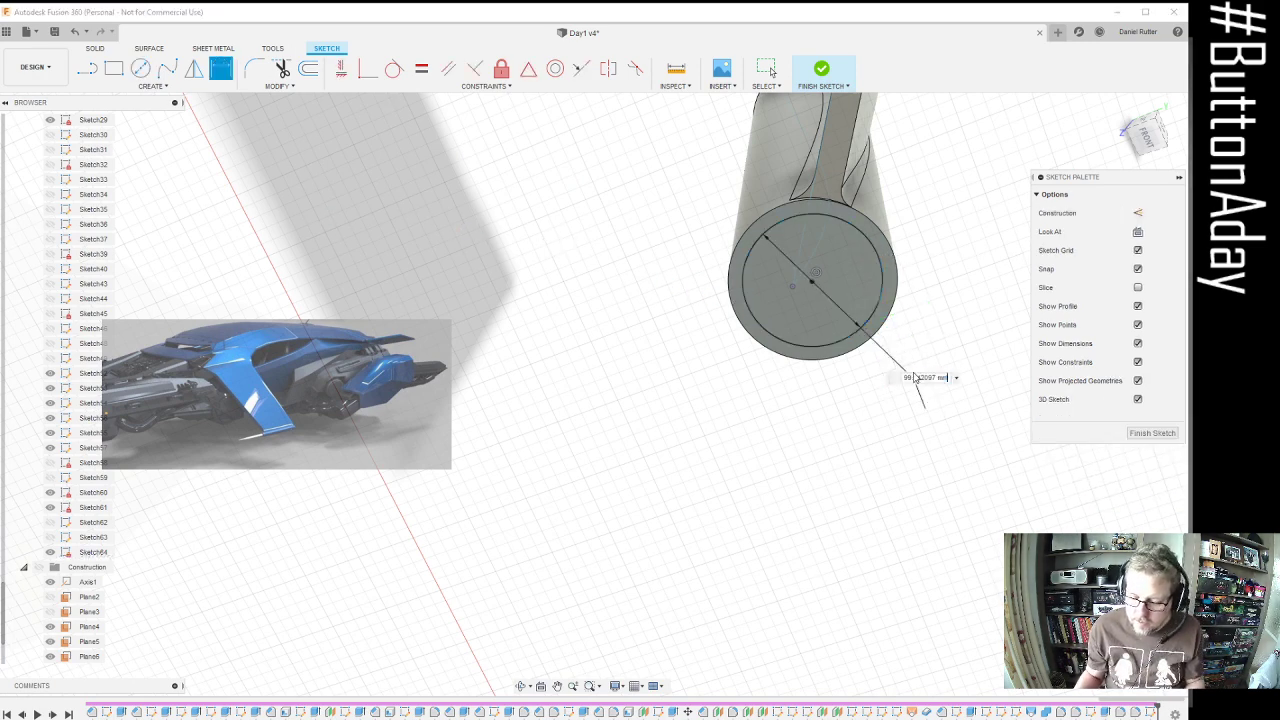
text(100)
key(Return)
shift+middle_drag(923, 394, 597, 317)
scroll(652, 325, down, 2)
scroll(595, 313, down, 7)
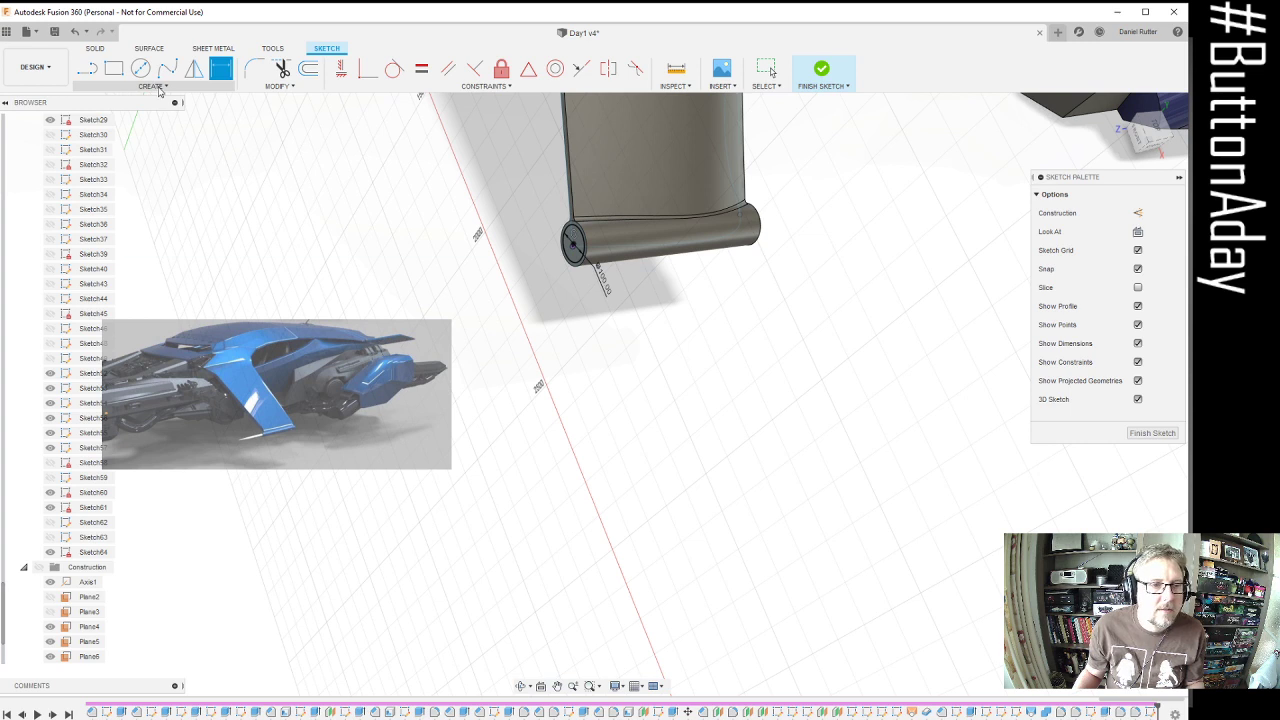
click(821, 70)
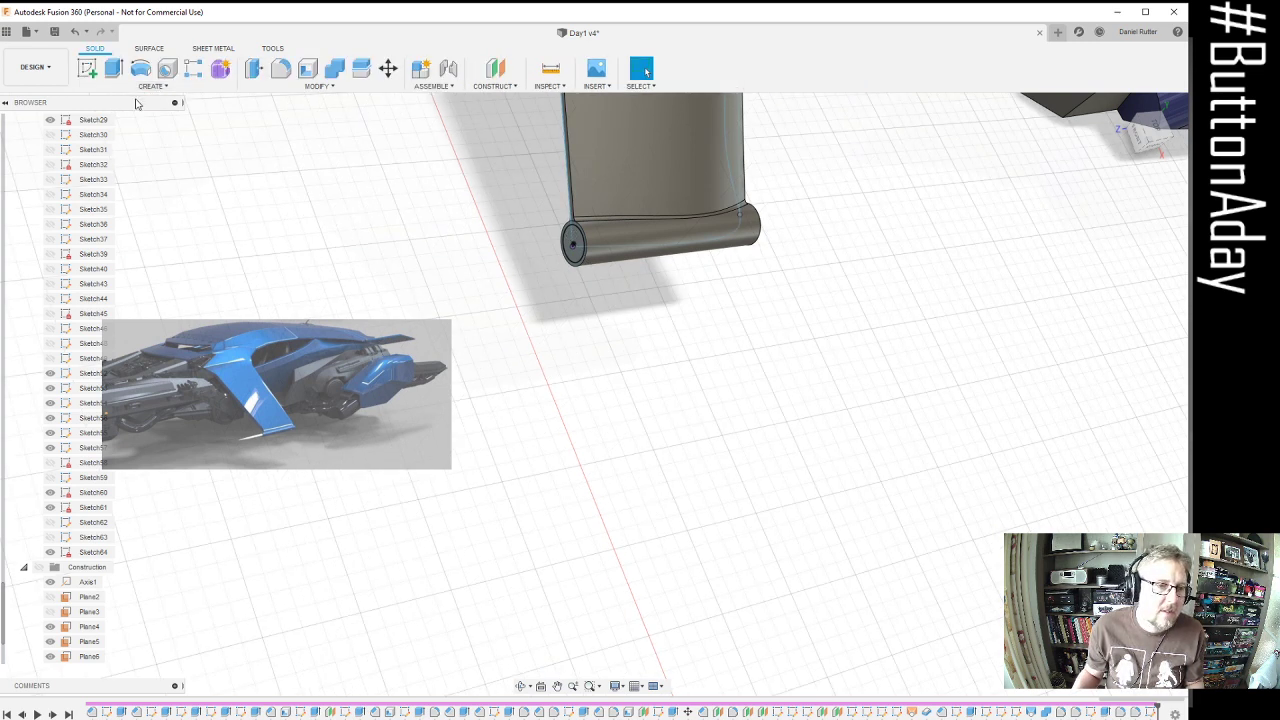
Extrude the 100 mm circle profile 300 mm outward from the tip cylinder's front end as a new body
click(115, 70)
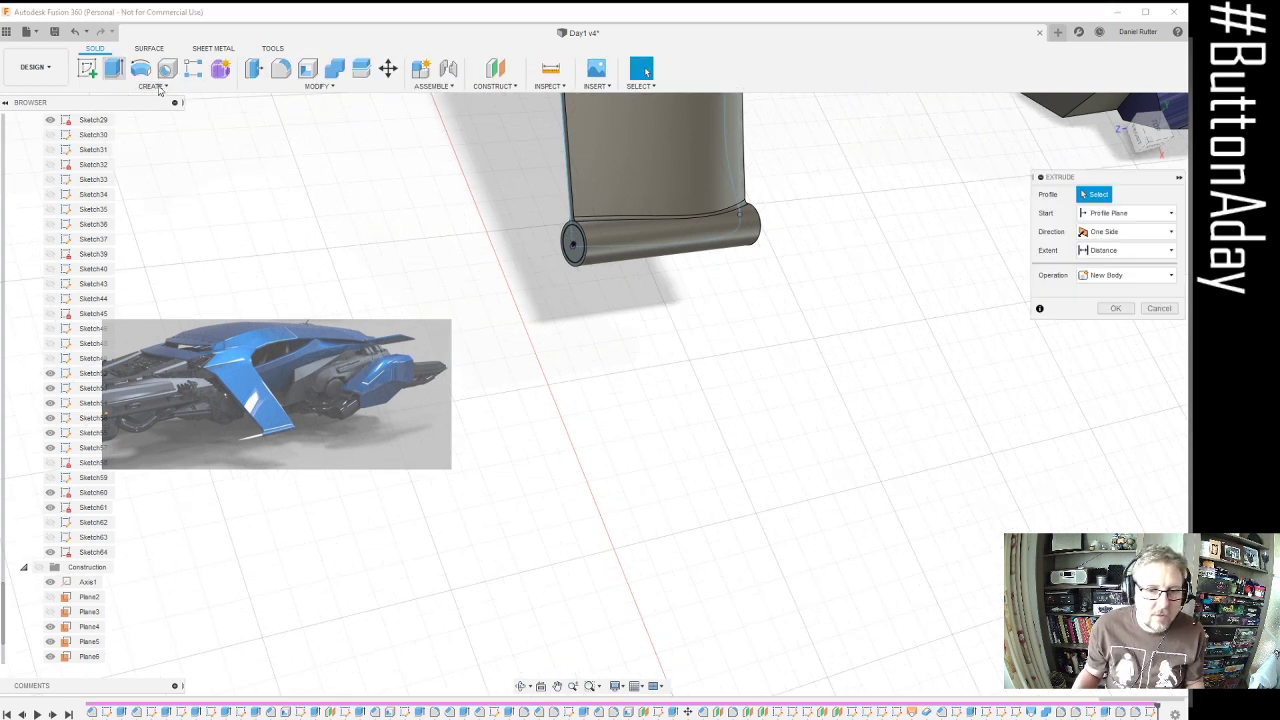
click(576, 262)
drag(497, 251, 471, 248)
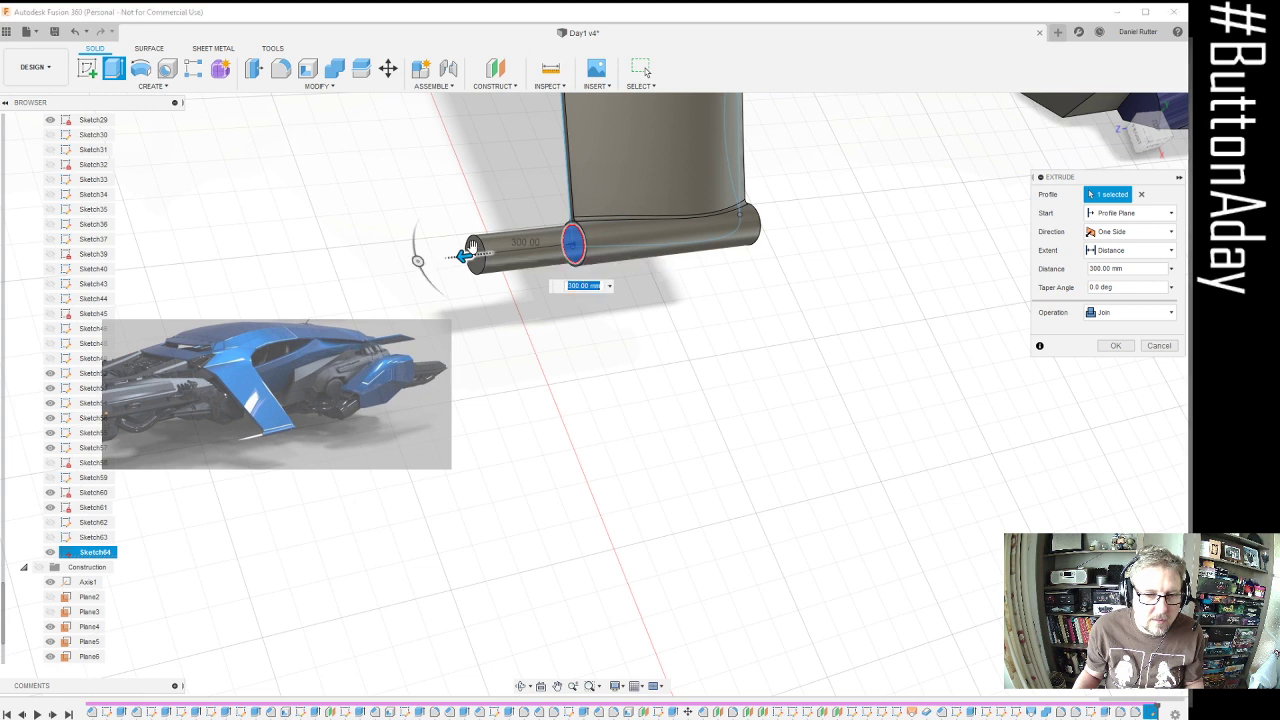
click(1128, 313)
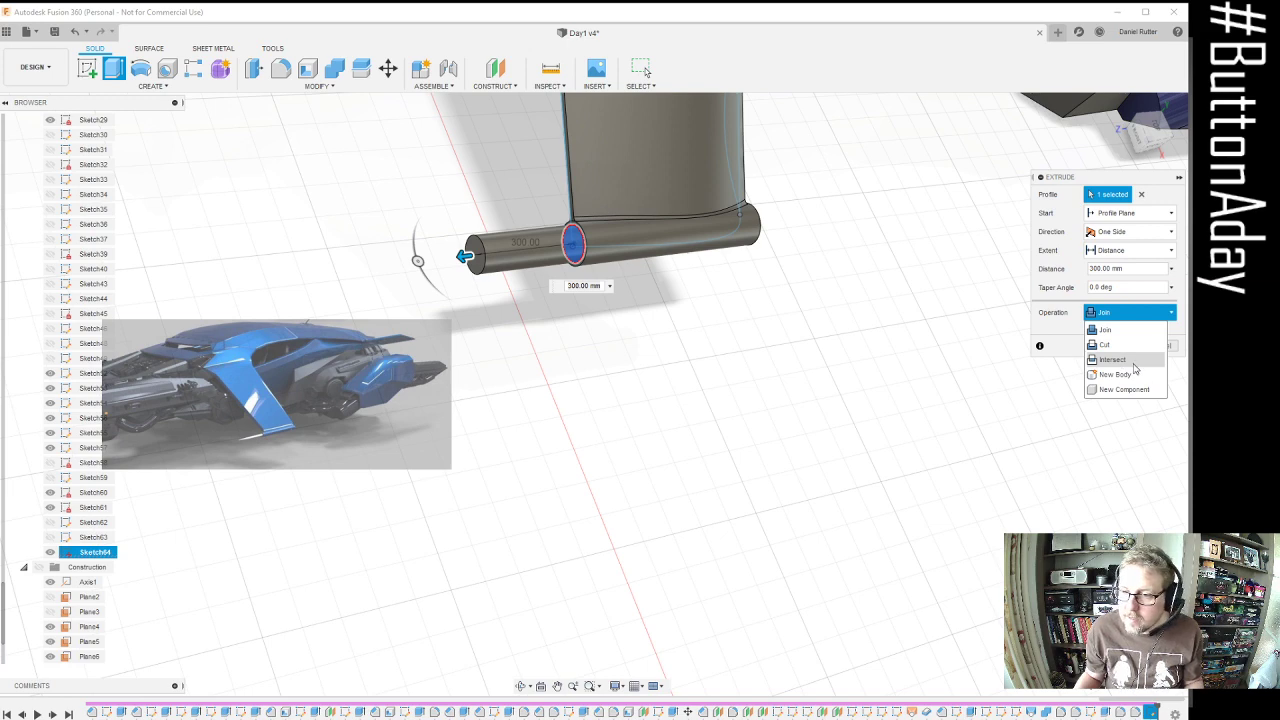
click(1134, 374)
click(1124, 346)
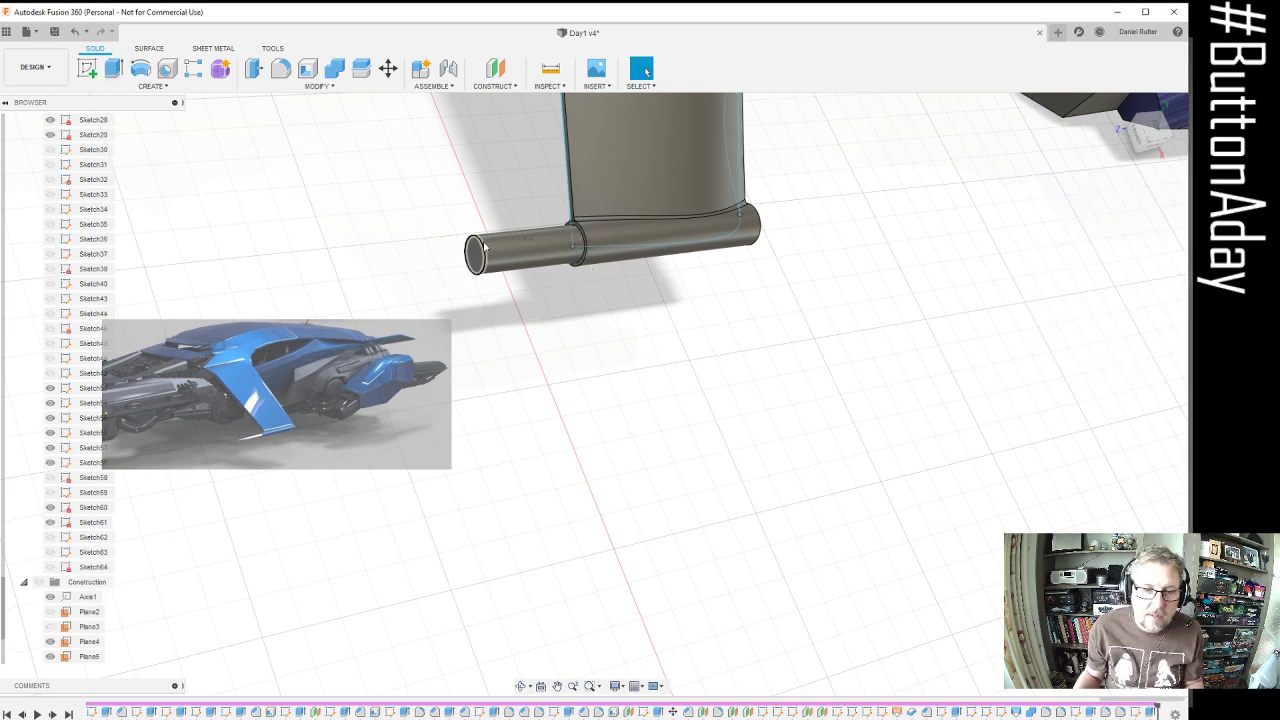
Start a sketch on the extruded rod's free end face, project that face into it and finish the sketch
scroll(483, 247, up, 5)
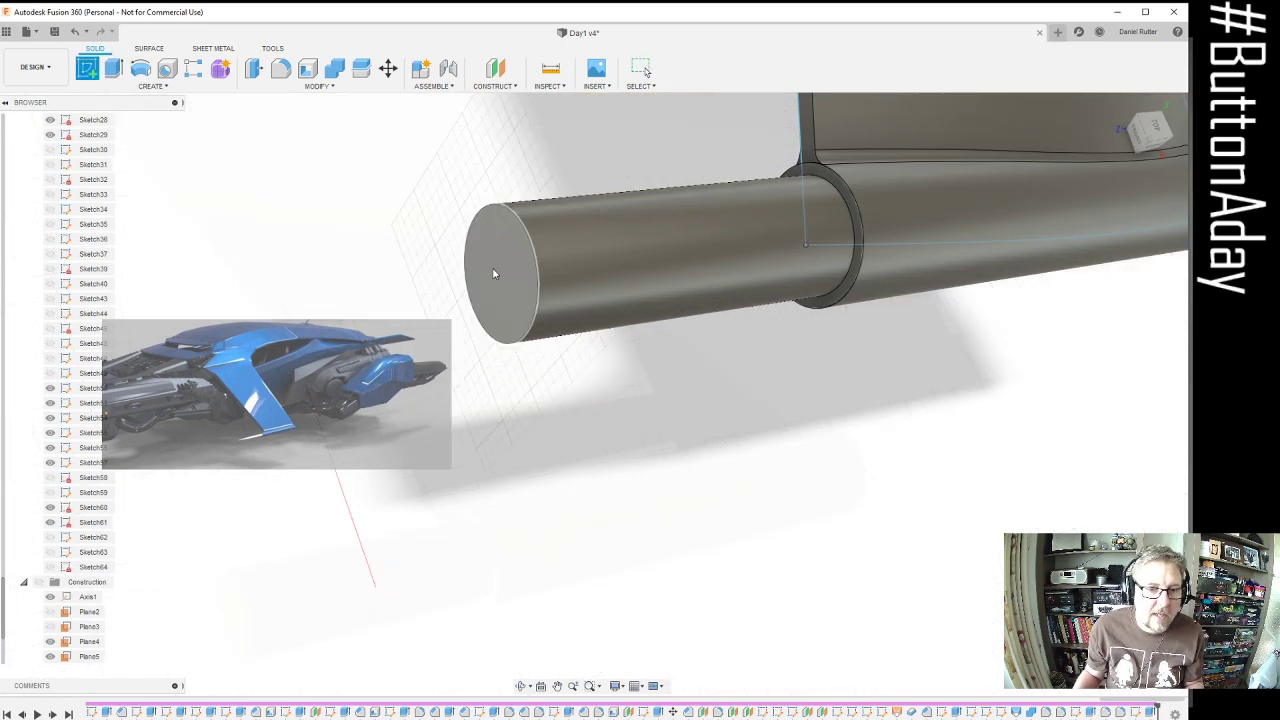
click(493, 248)
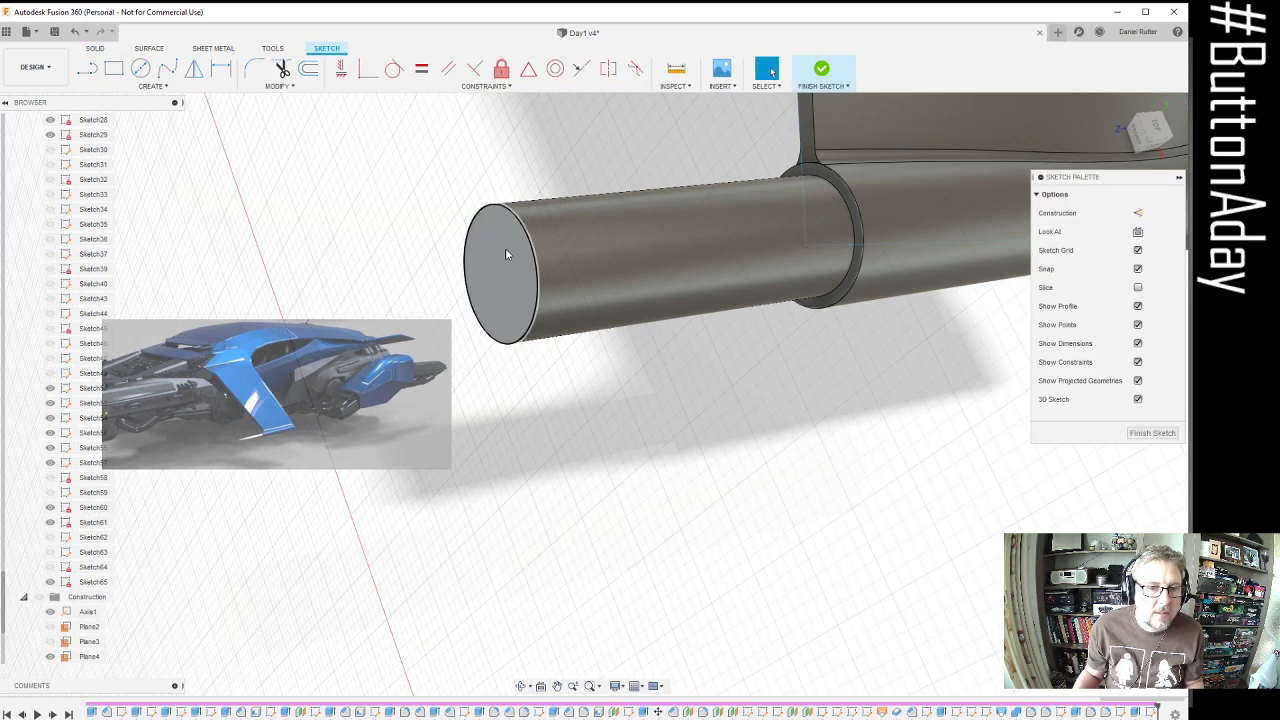
click(140, 72)
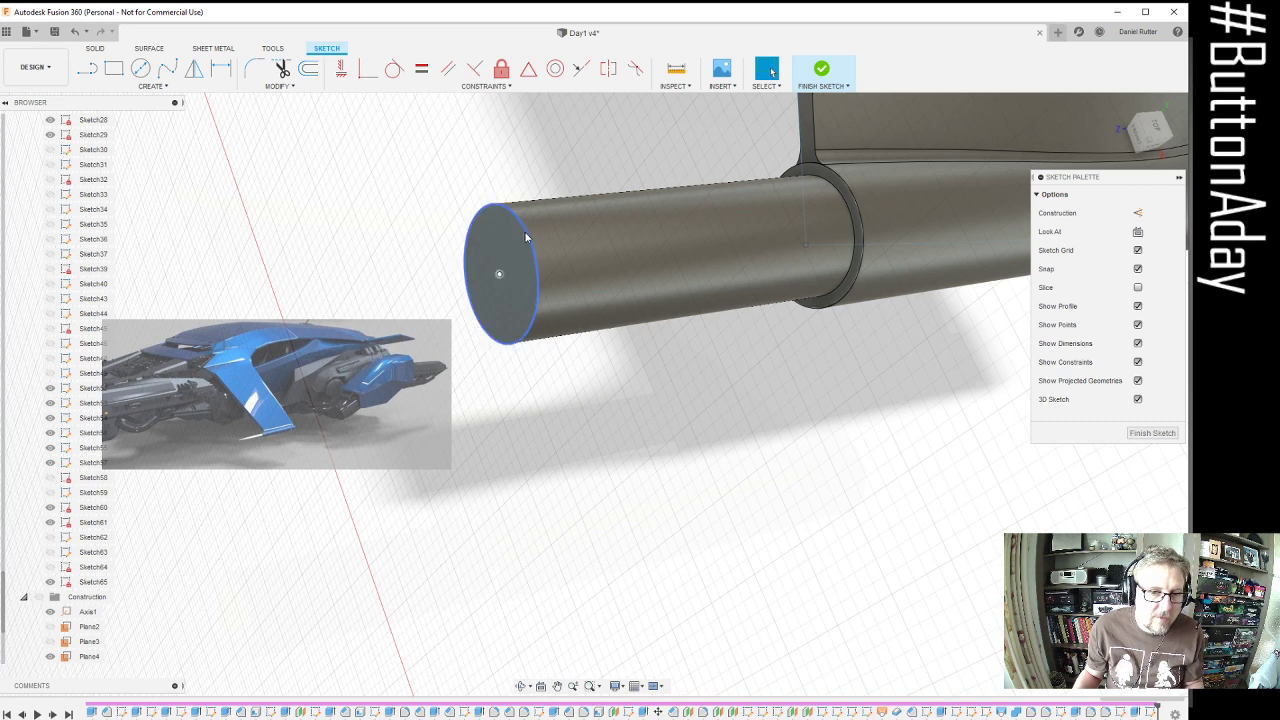
click(150, 86)
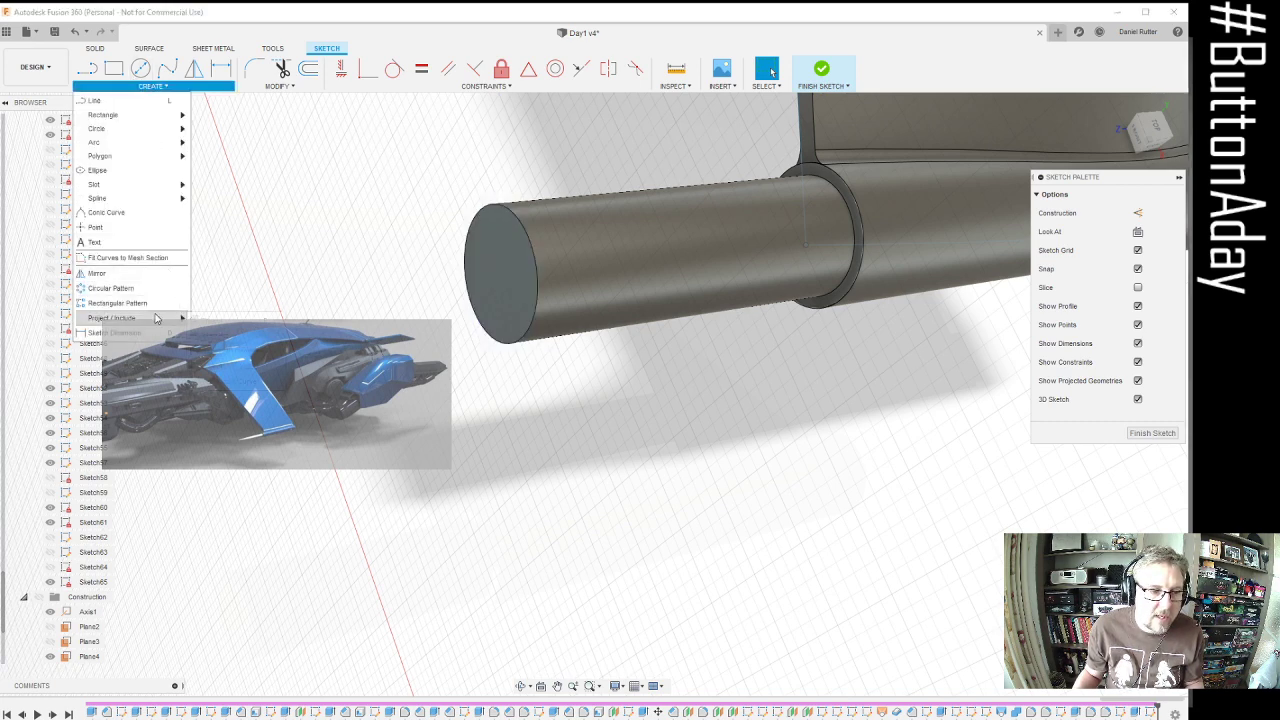
mouse_move(155, 318)
click(214, 320)
click(503, 260)
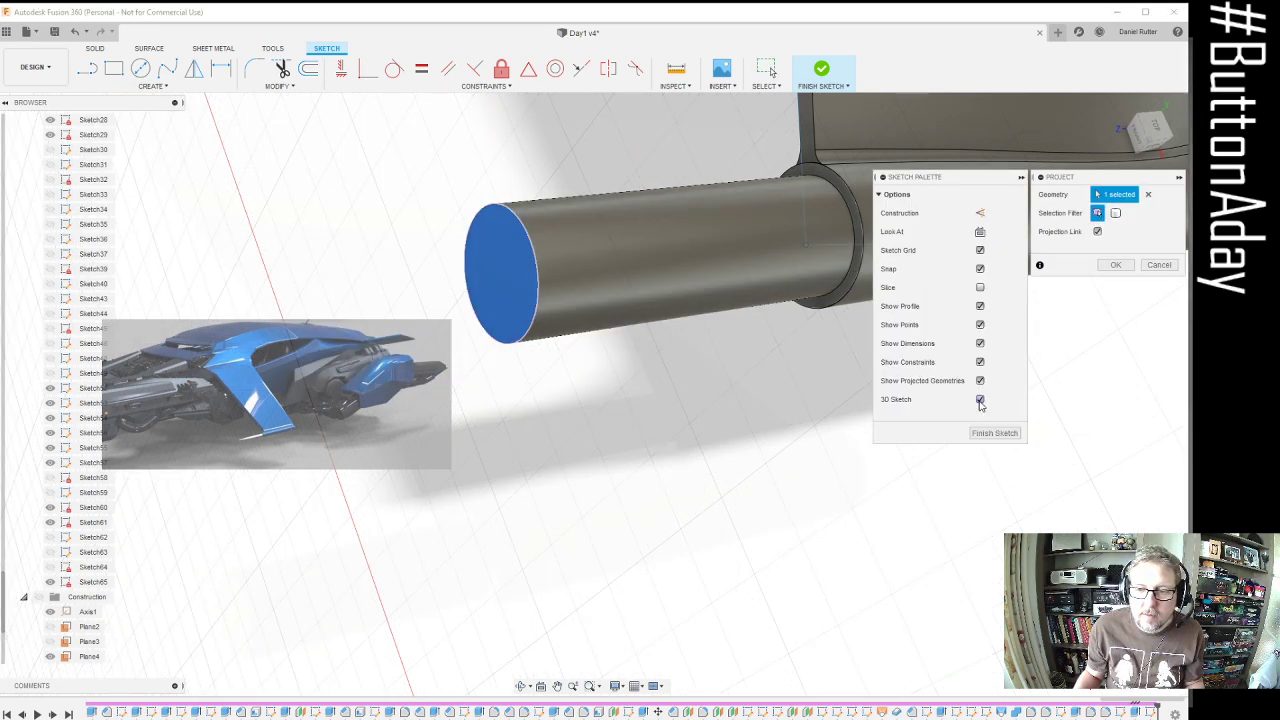
click(993, 433)
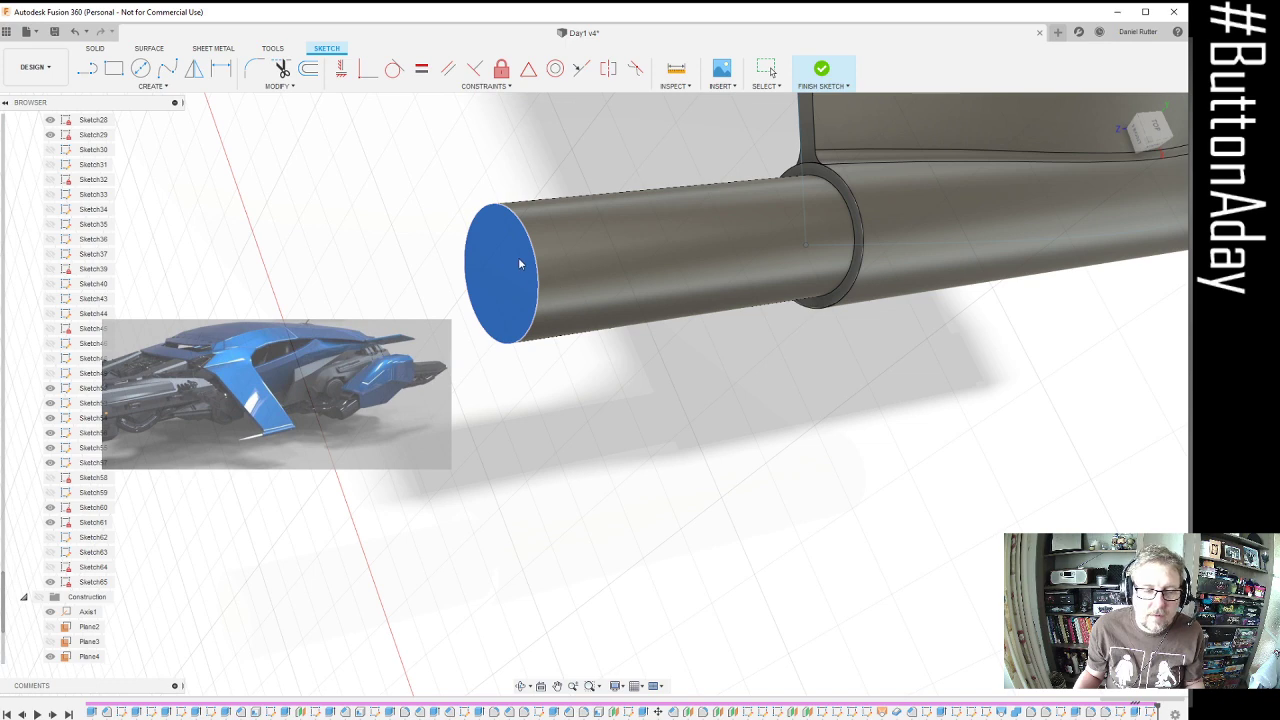
click(821, 68)
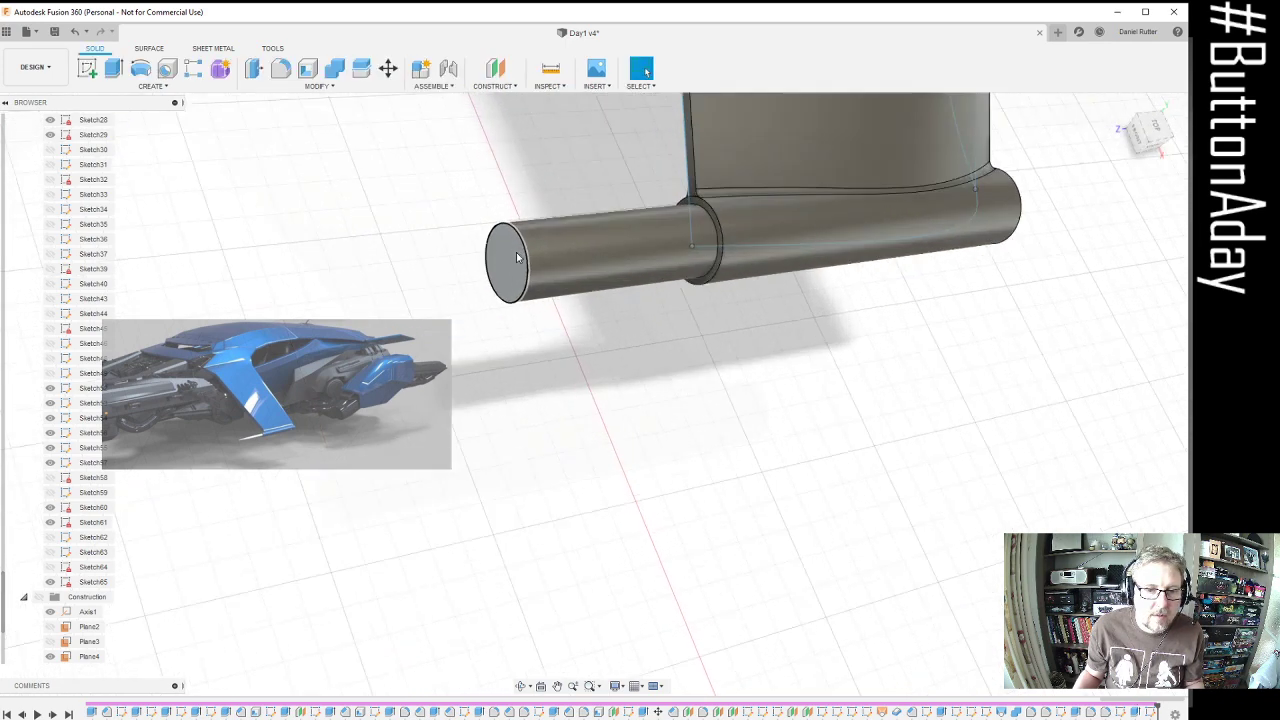
Extrude the projected end-face profile 200 mm outward with a -20 deg taper, joined to the rod
click(112, 70)
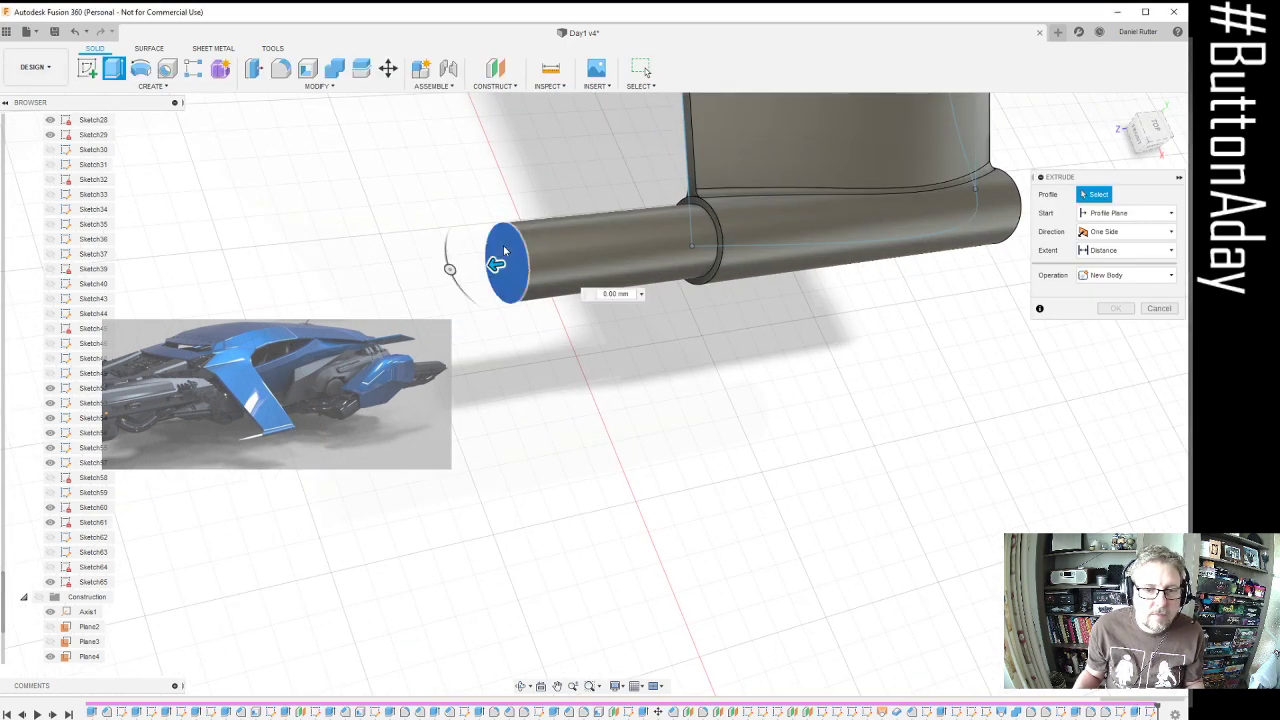
drag(495, 264, 350, 281)
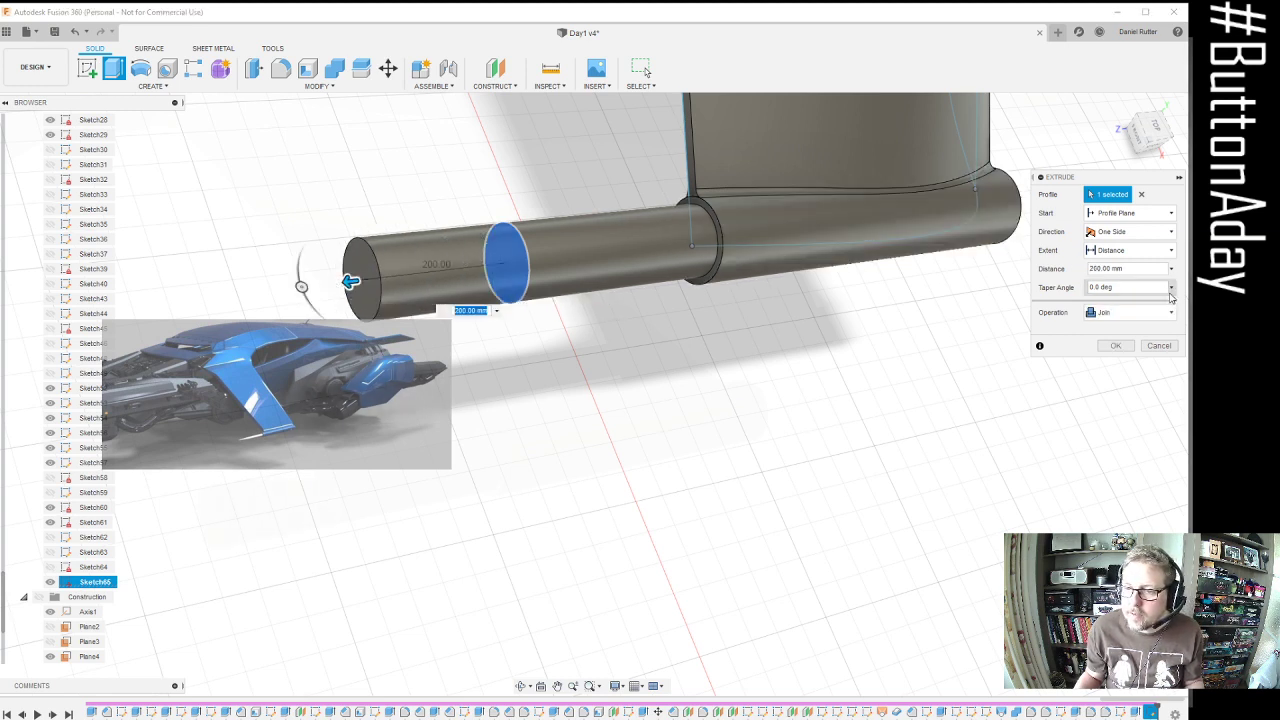
click(1171, 287)
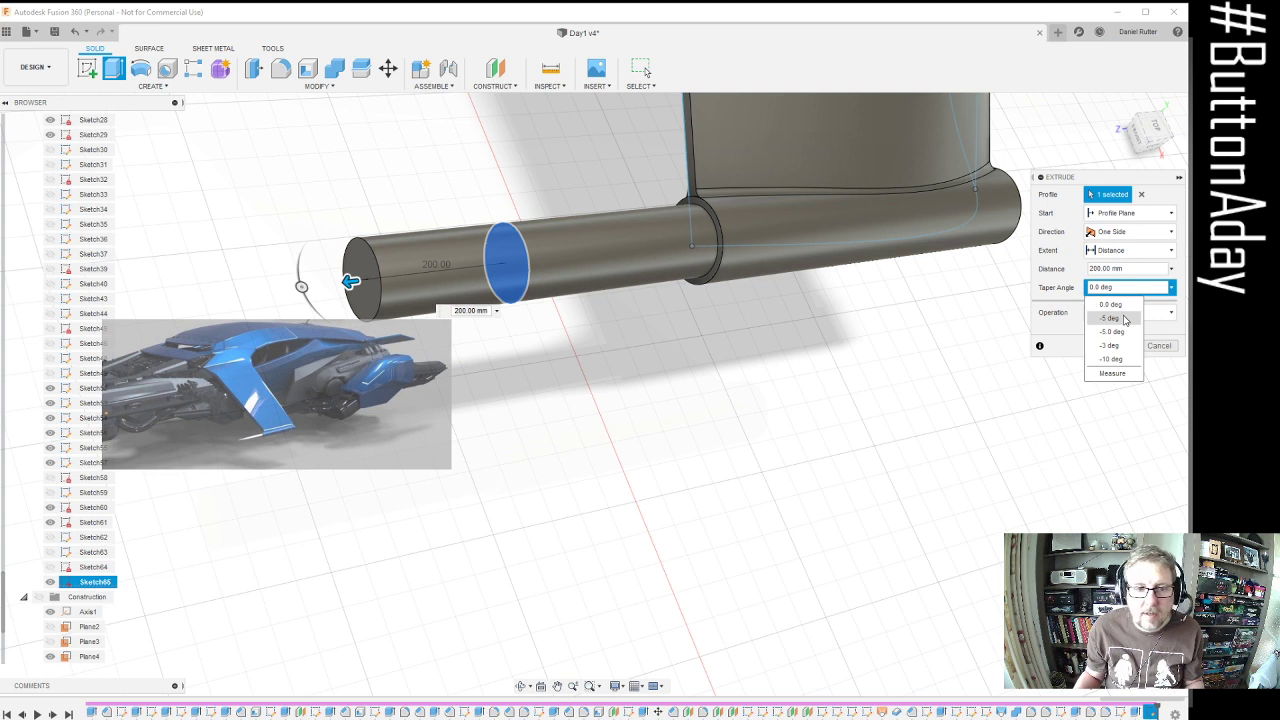
click(1124, 318)
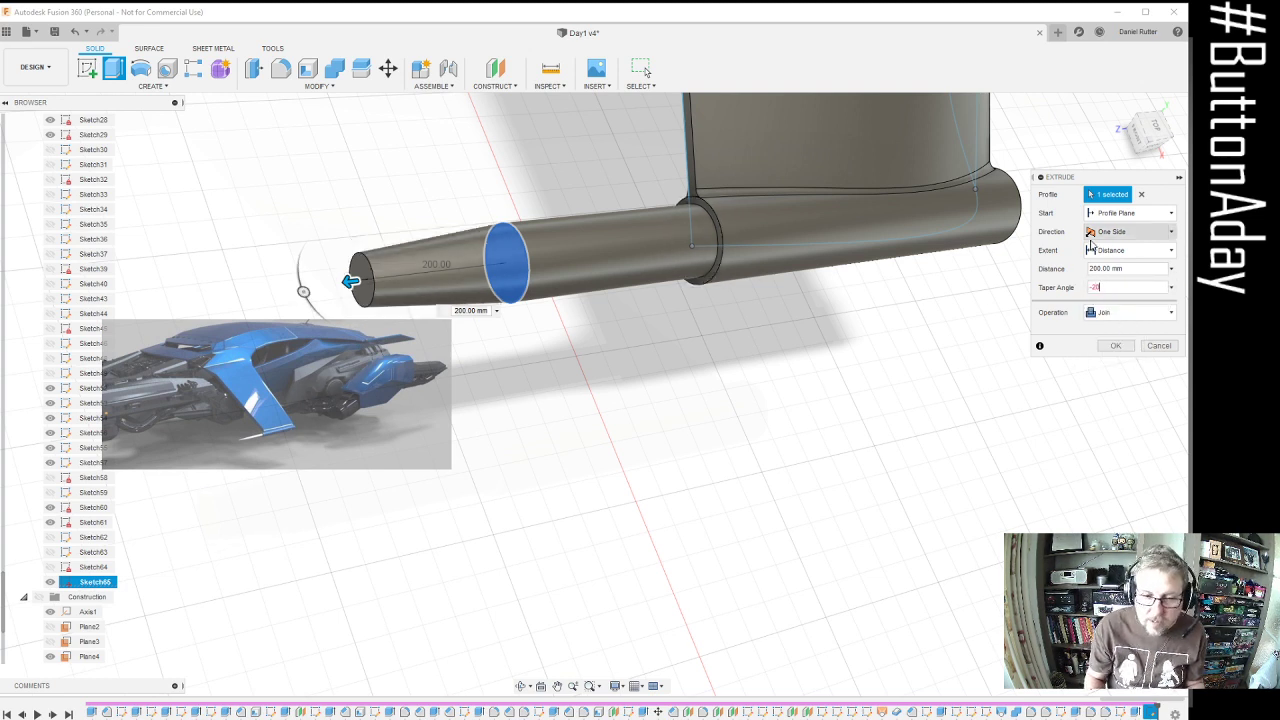
key(Return)
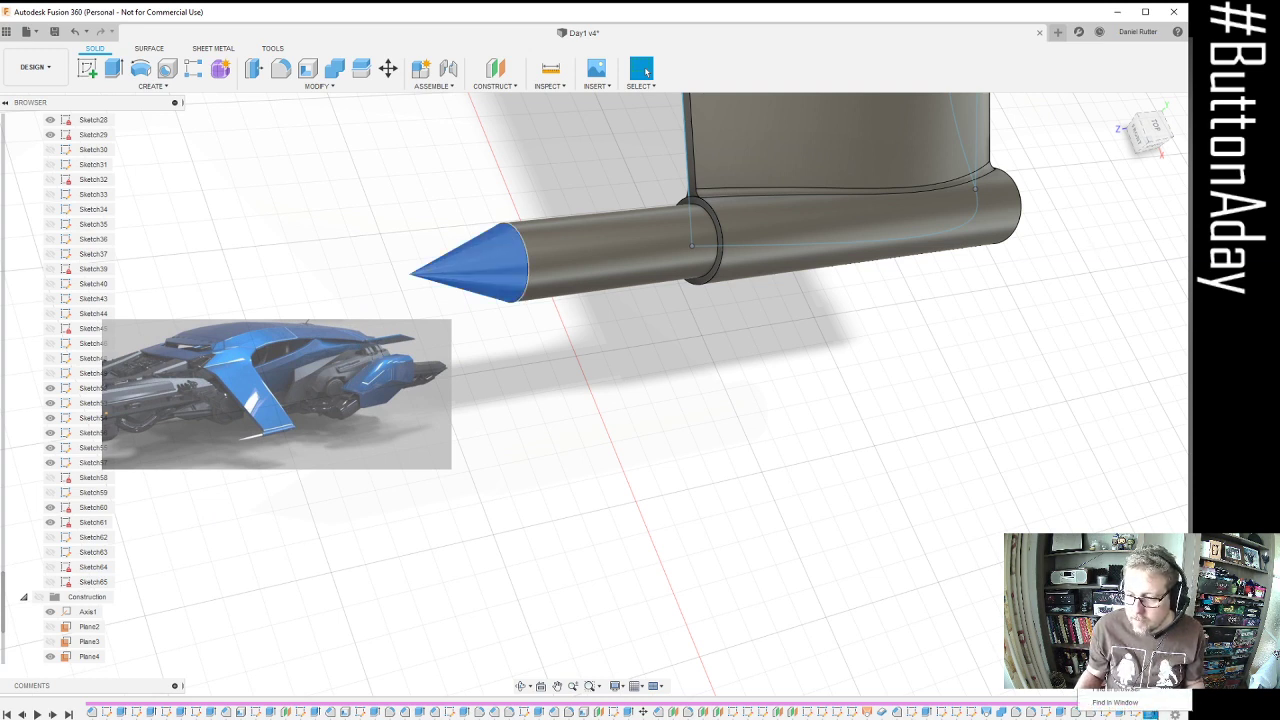
Edit the tapered tip extrusion and set its taper angle to -15 deg
click(1115, 606)
drag(1123, 289, 1044, 288)
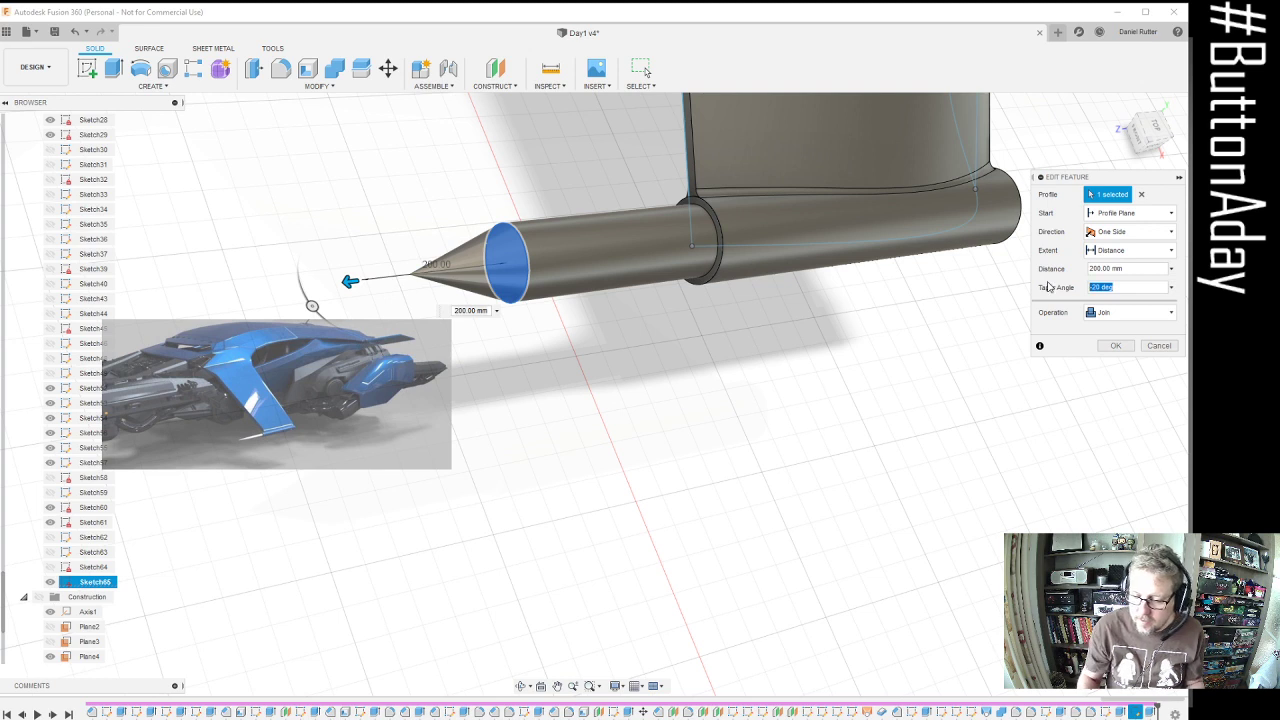
text(-5)
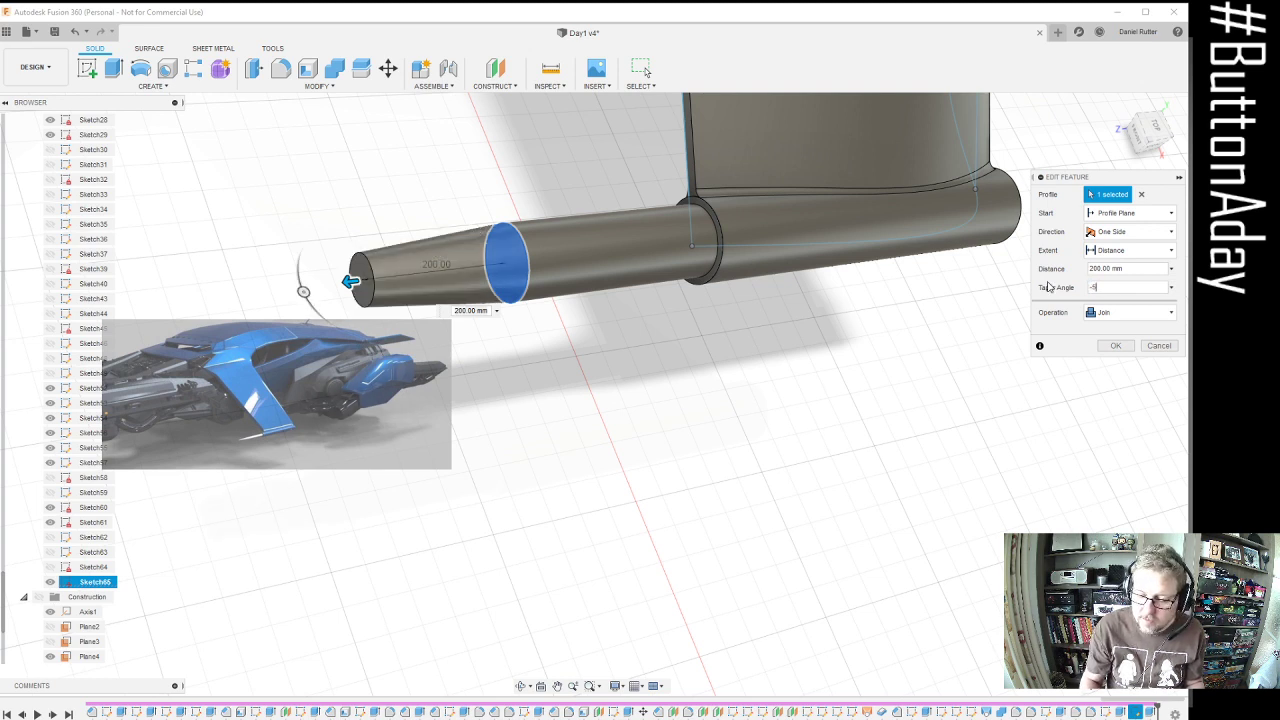
key(Return)
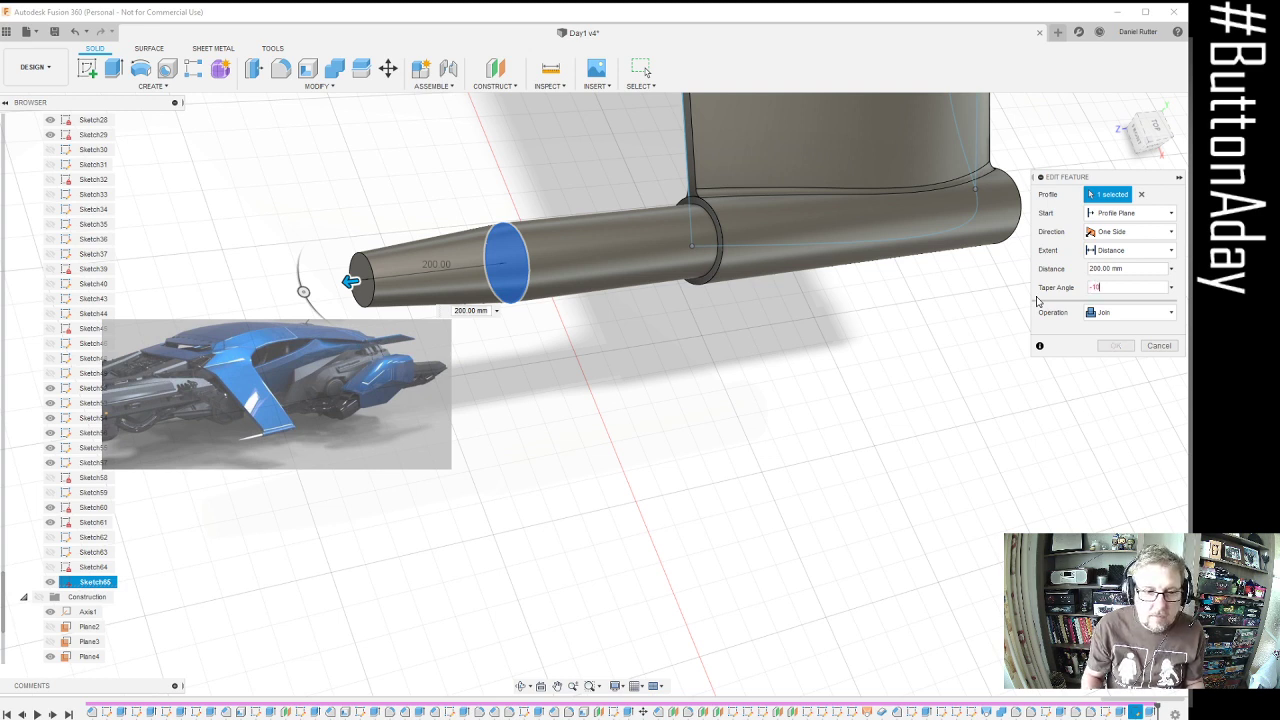
text(-10)
key(Return)
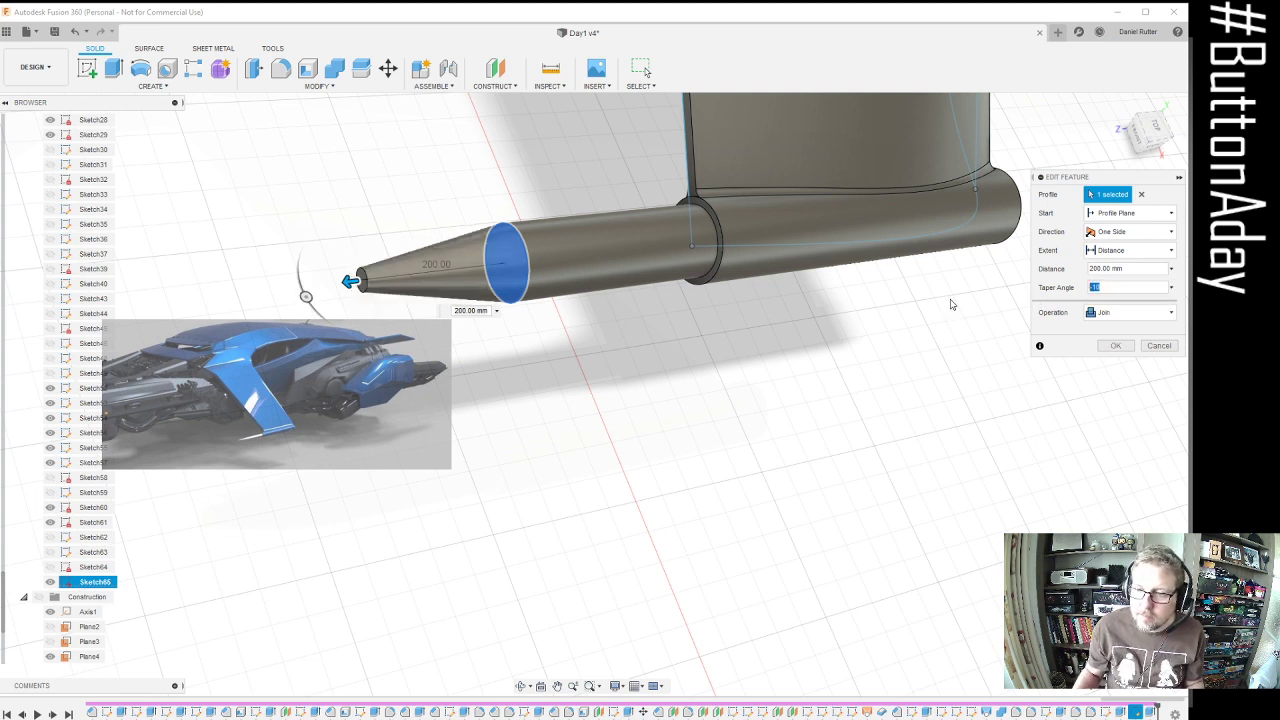
key(Return)
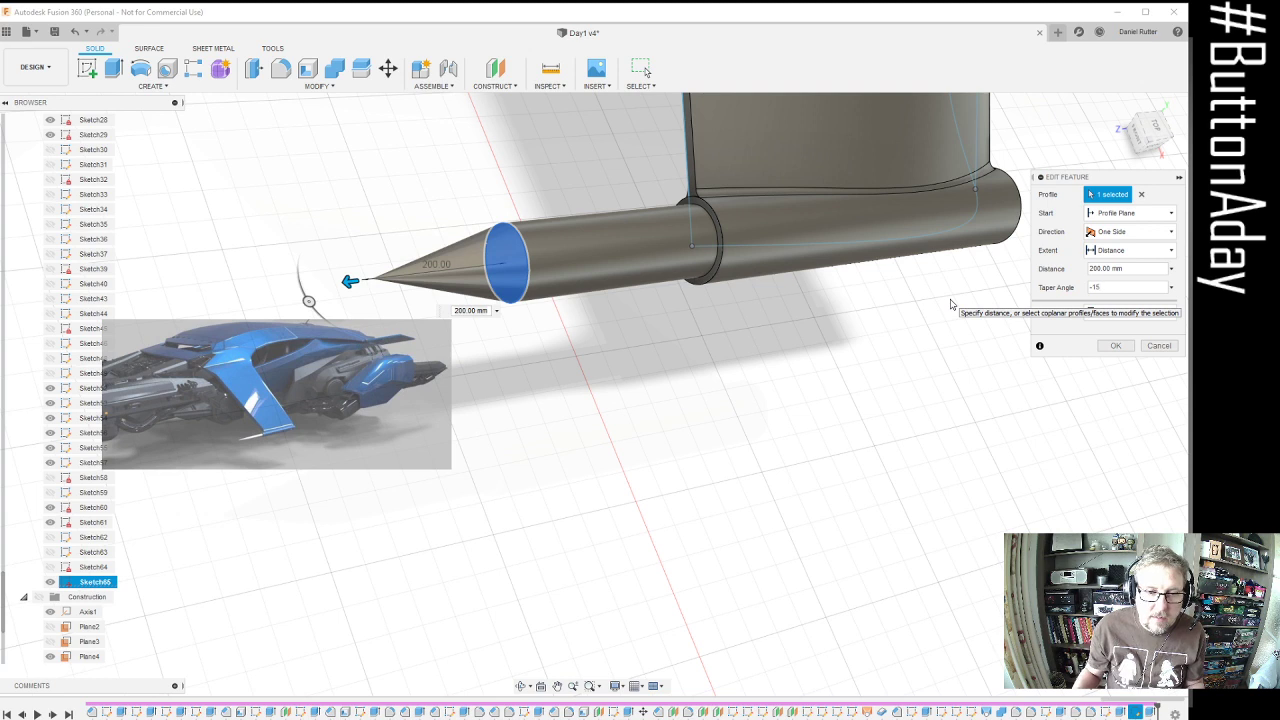
click(1116, 346)
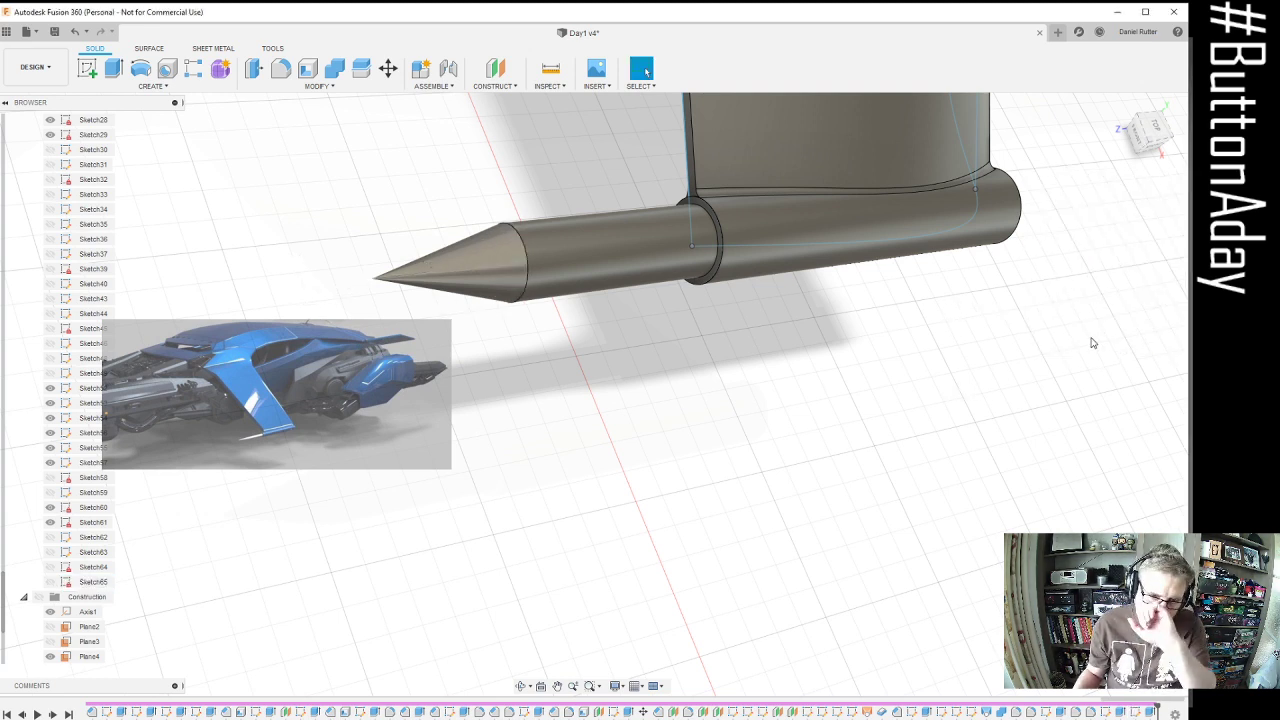
Fillet the circular edge between the rod and its tapered tip with an 875 mm radius
click(281, 67)
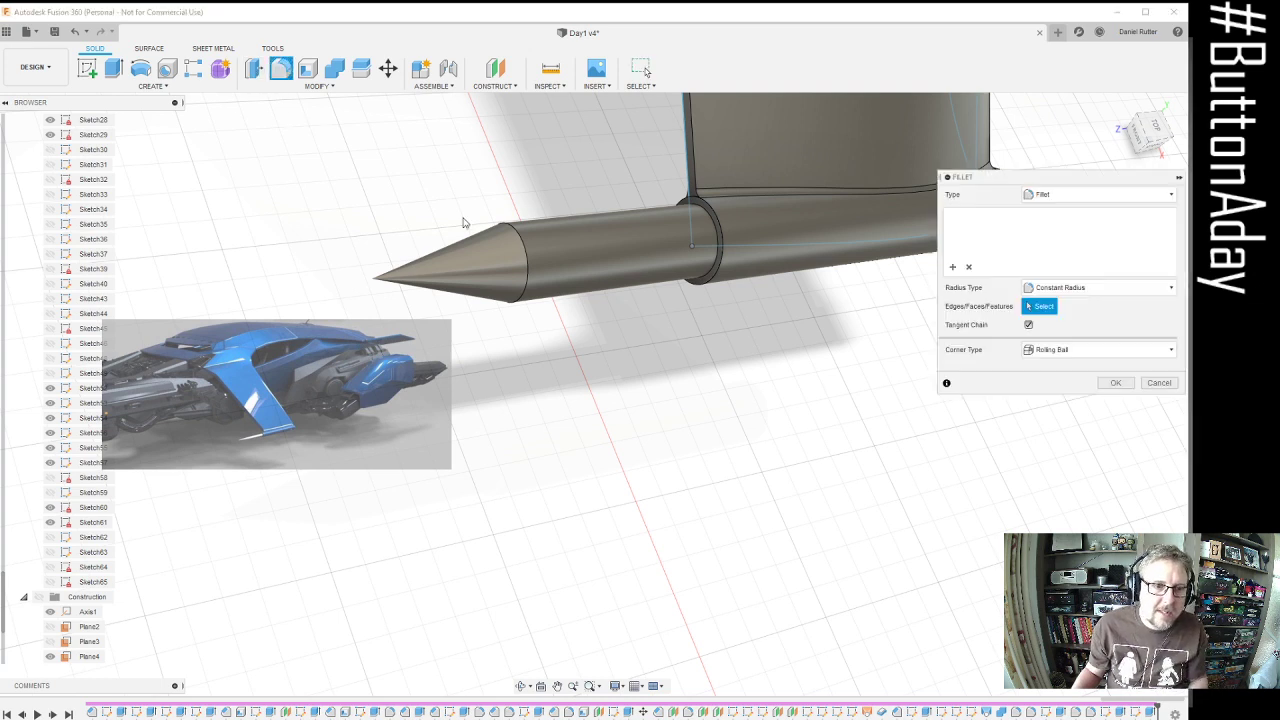
click(521, 245)
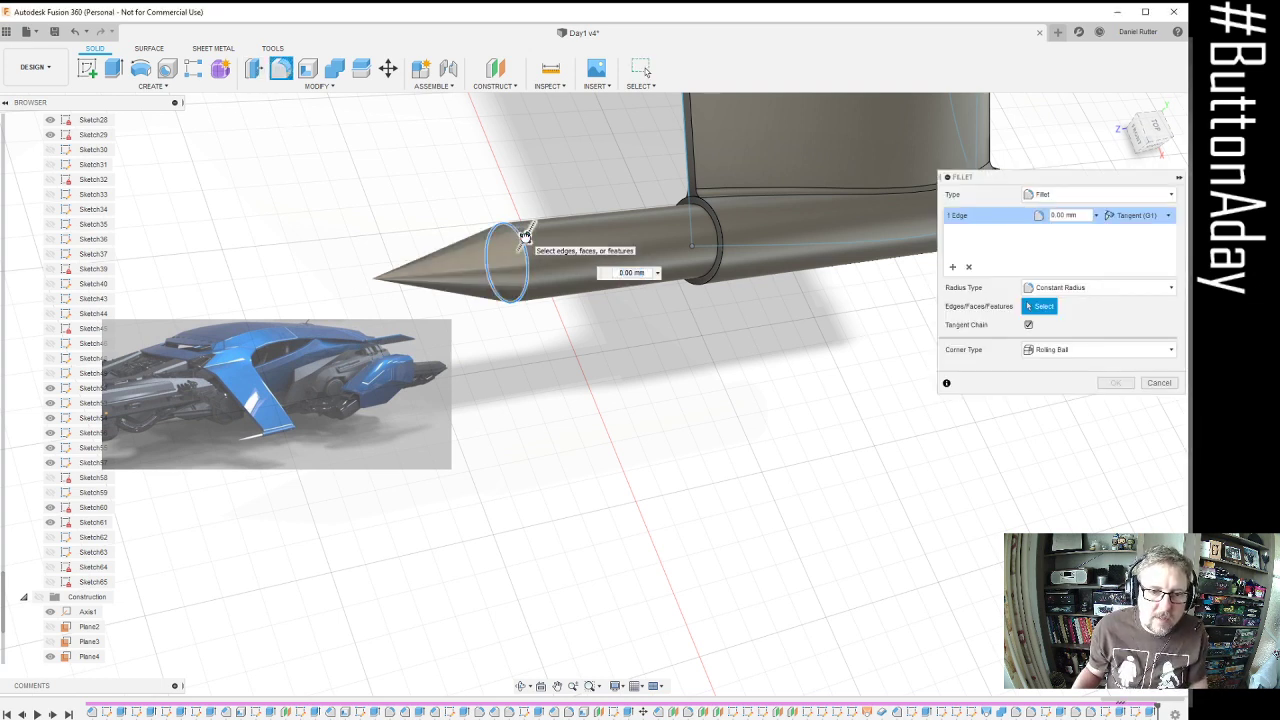
text(625)
drag(524, 238, 524, 239)
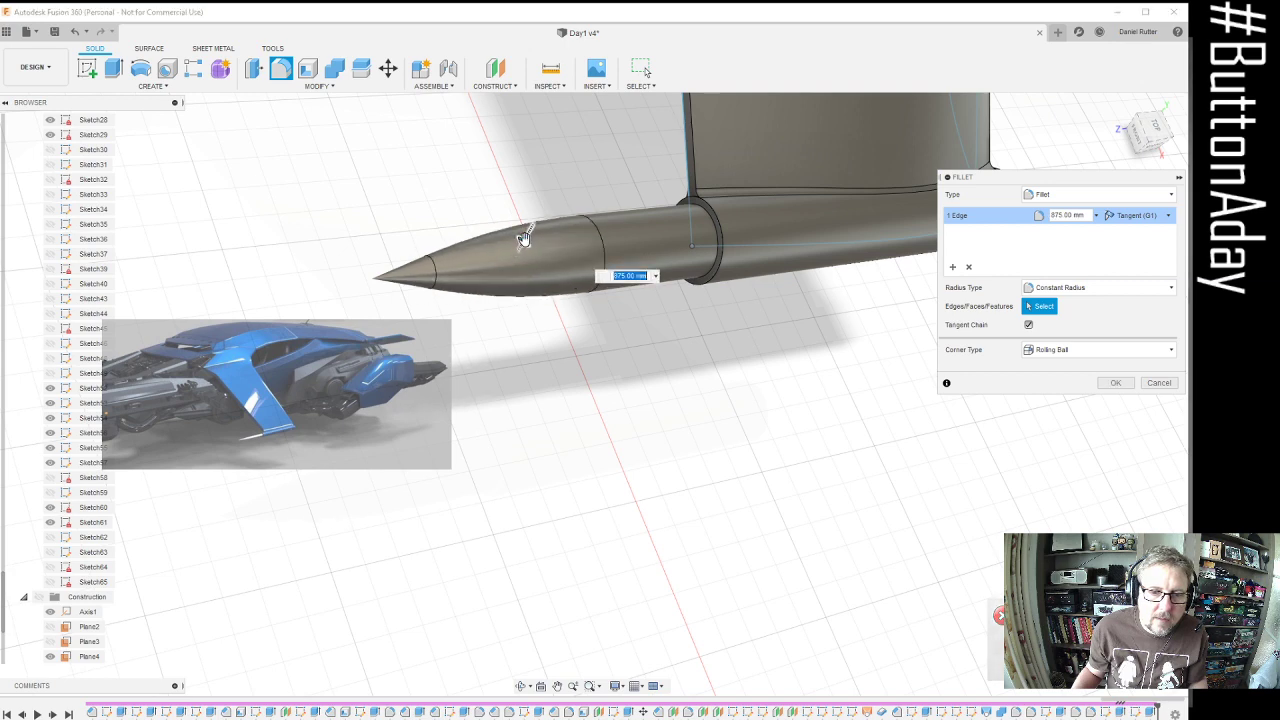
click(1115, 383)
Edit the tapered tip extrusion again and set its taper angle to -13 deg
shift+middle_drag(543, 320, 404, 288)
scroll(404, 288, up, 5)
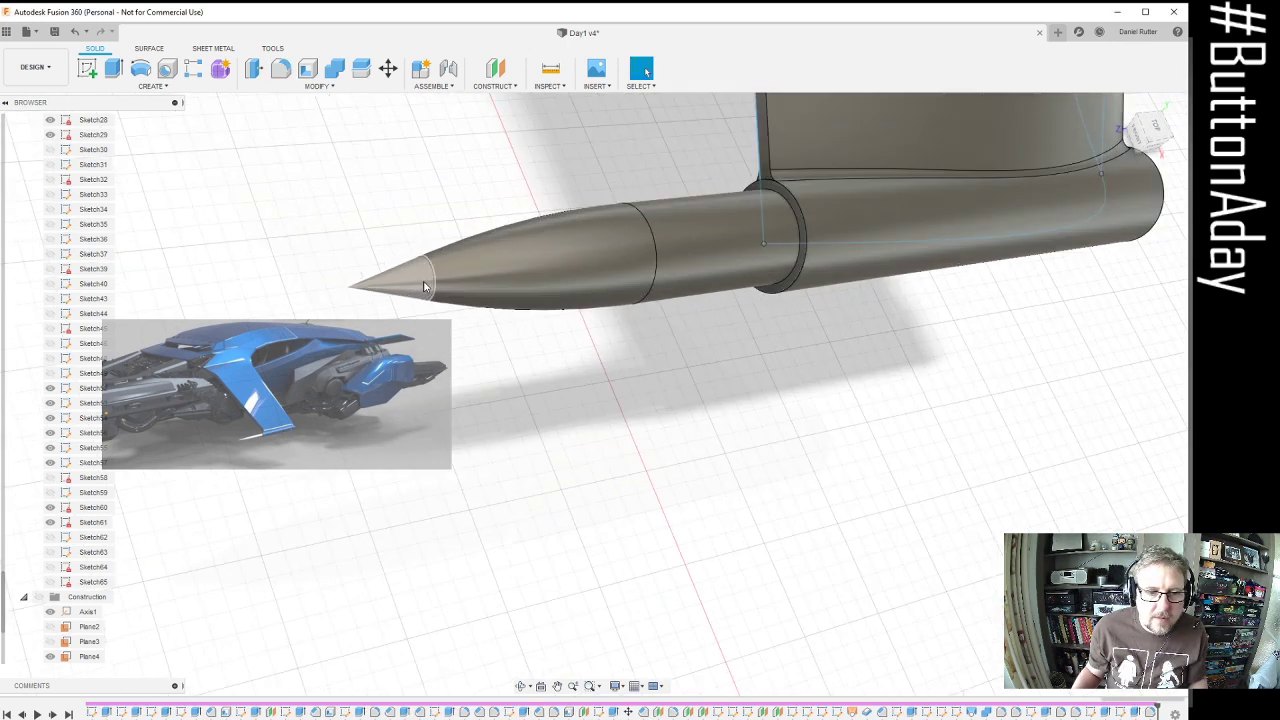
scroll(375, 289, down, 2)
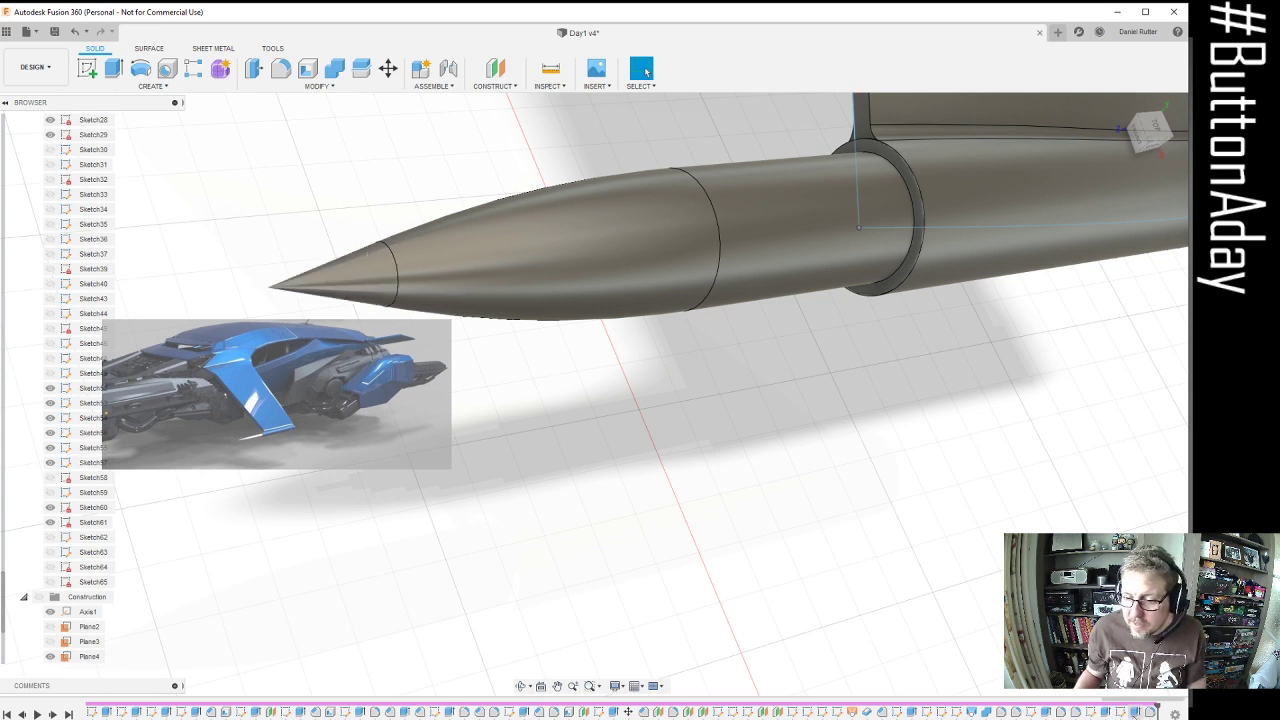
click(362, 270)
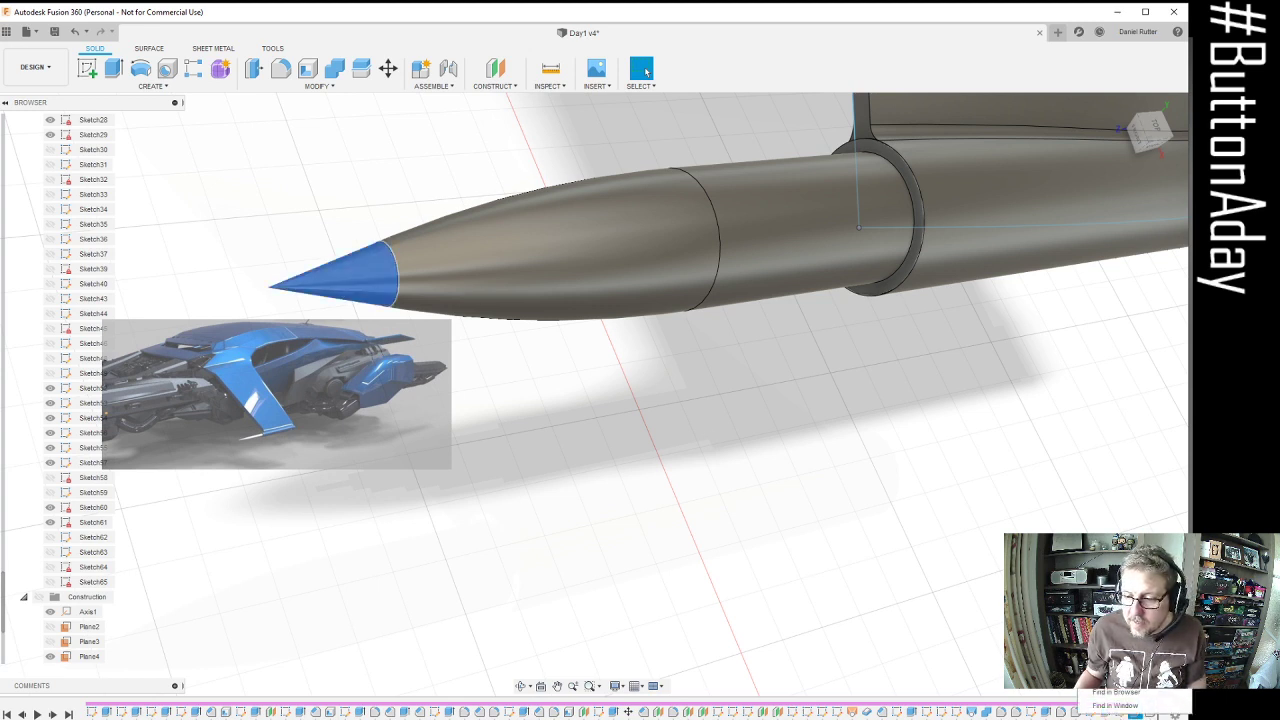
click(1112, 626)
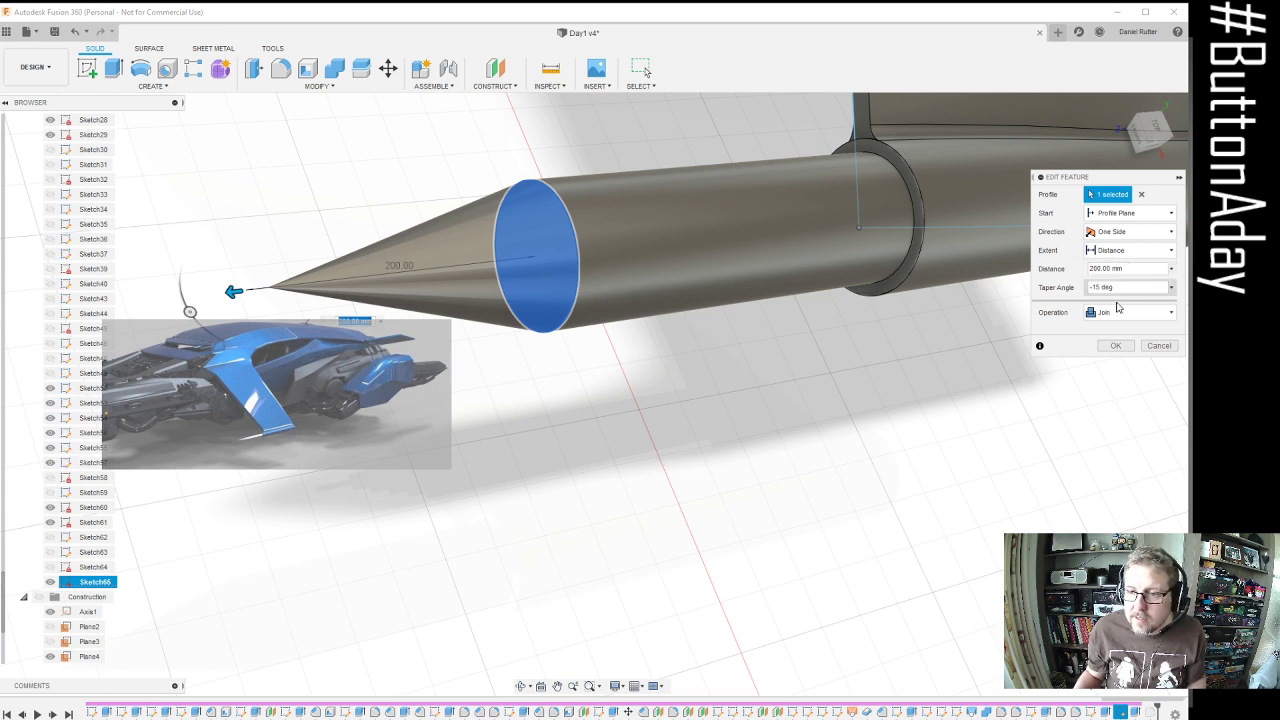
drag(1109, 287, 1066, 291)
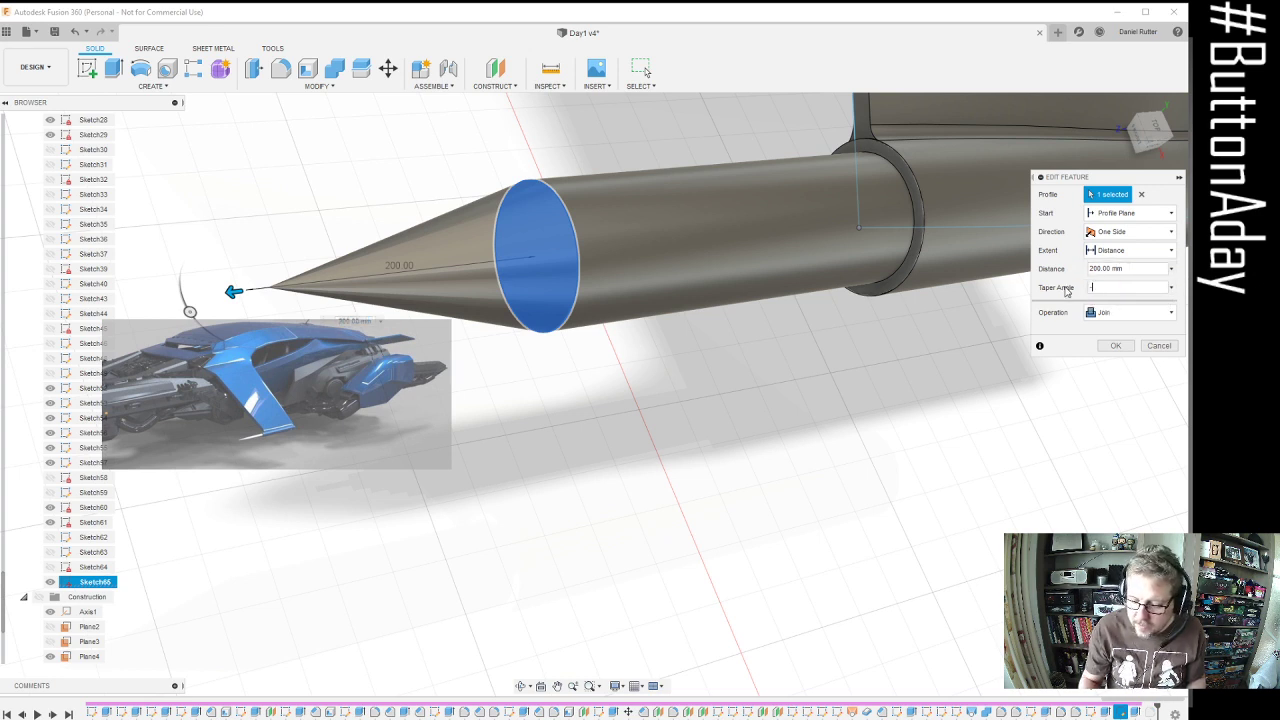
text(-12)
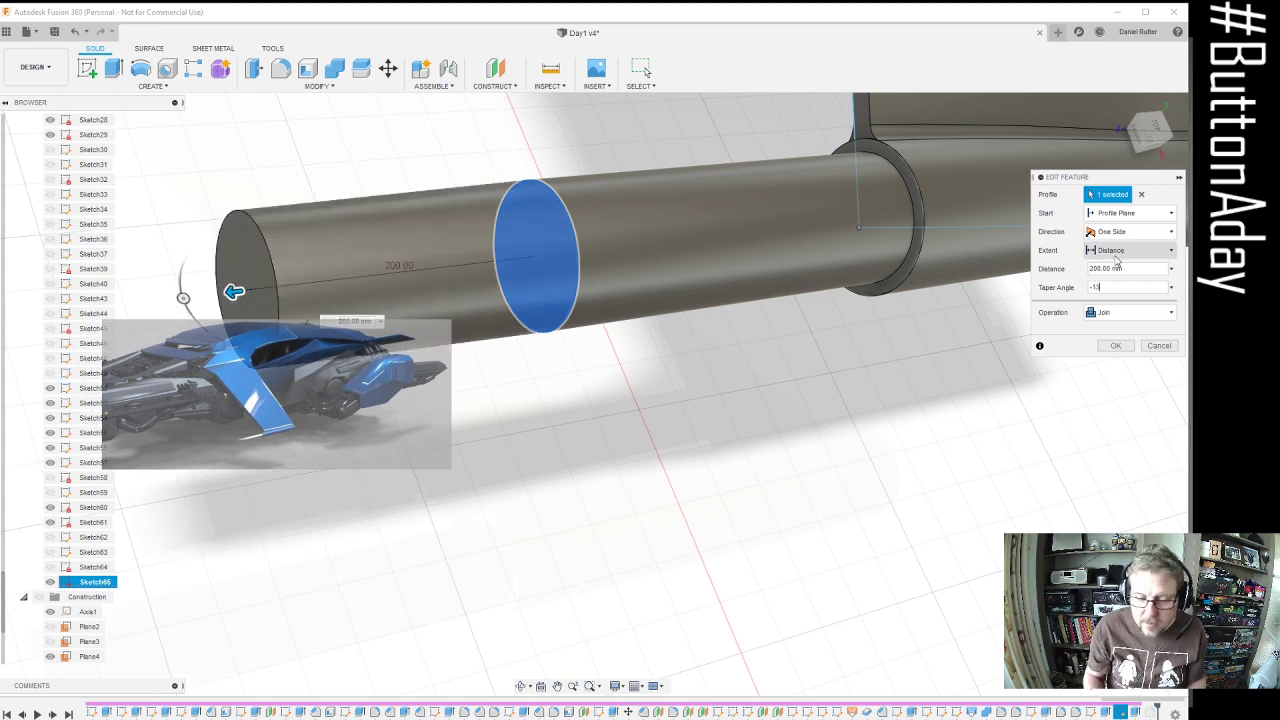
text(5)
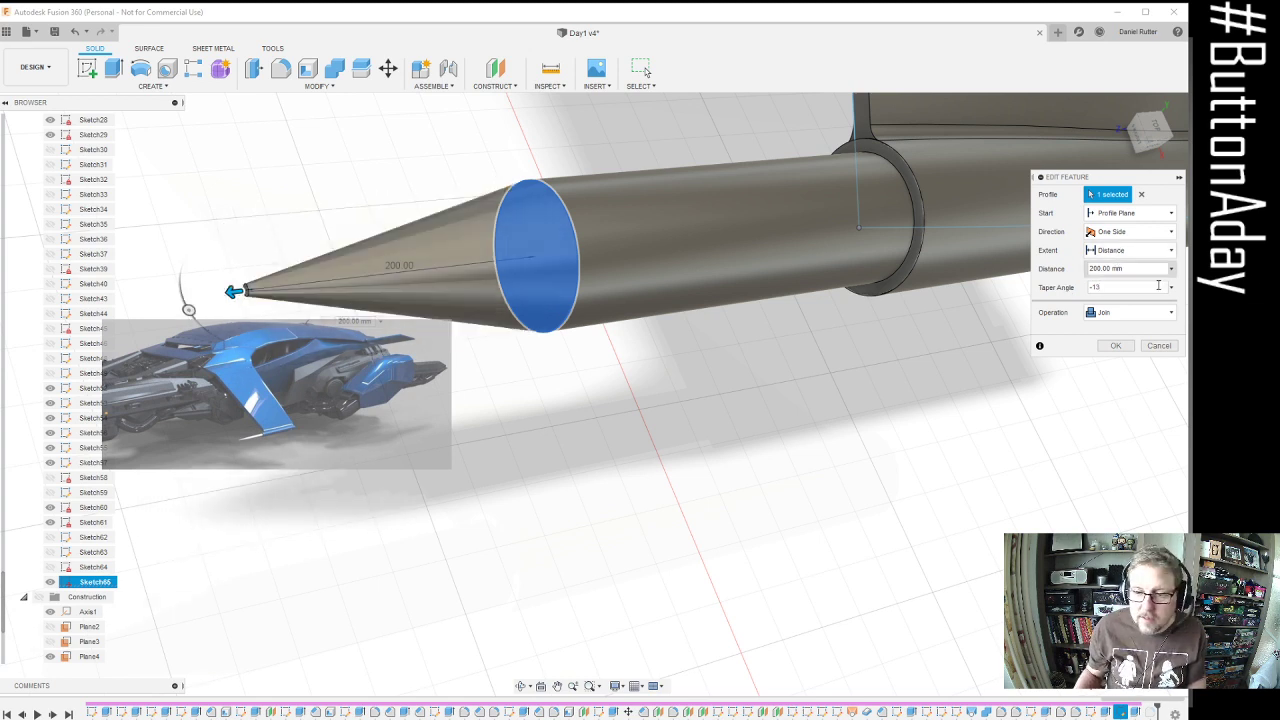
click(1115, 346)
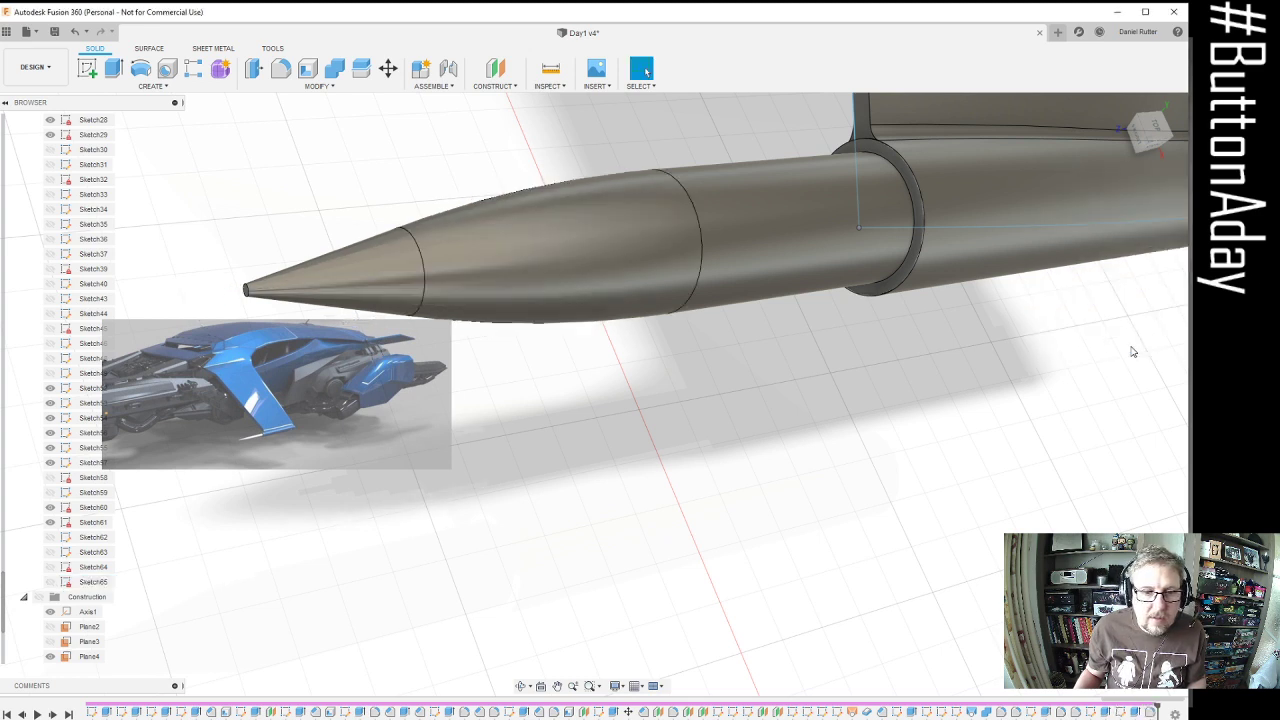
Fillet the small circular edge at the very end of the tapered tip with a 3 mm radius
click(281, 72)
click(250, 290)
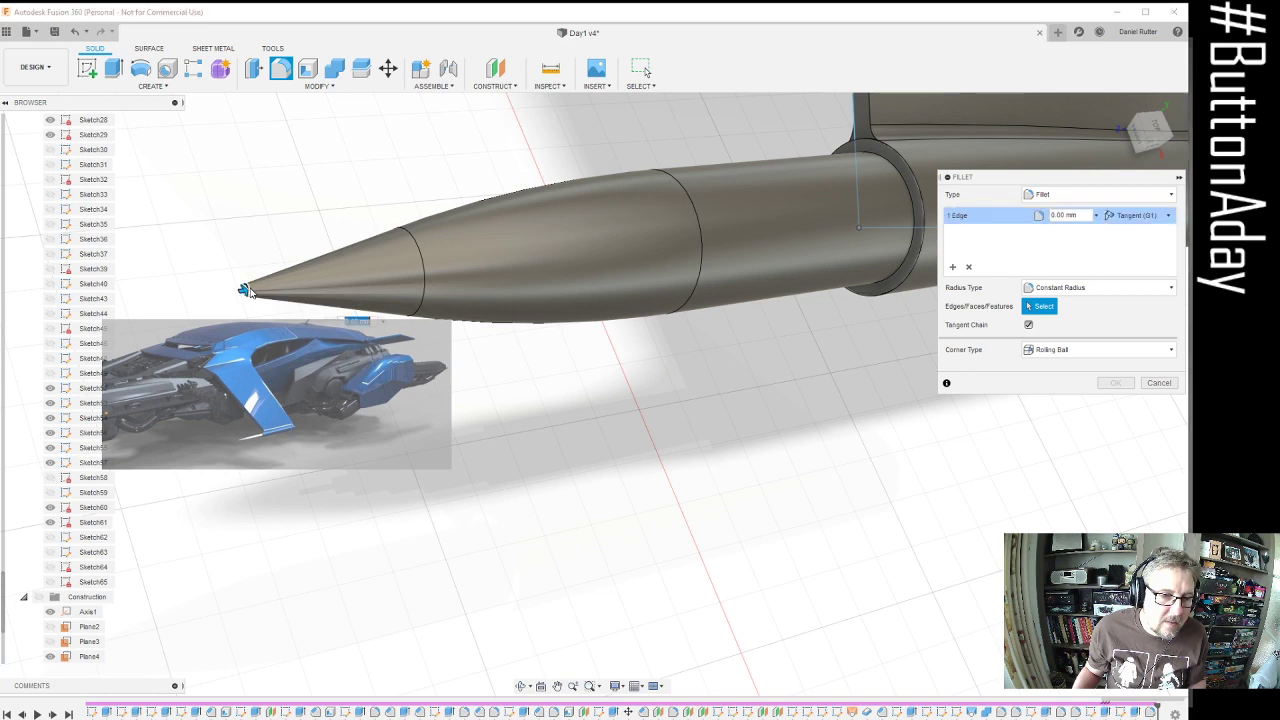
scroll(250, 288, up, 5)
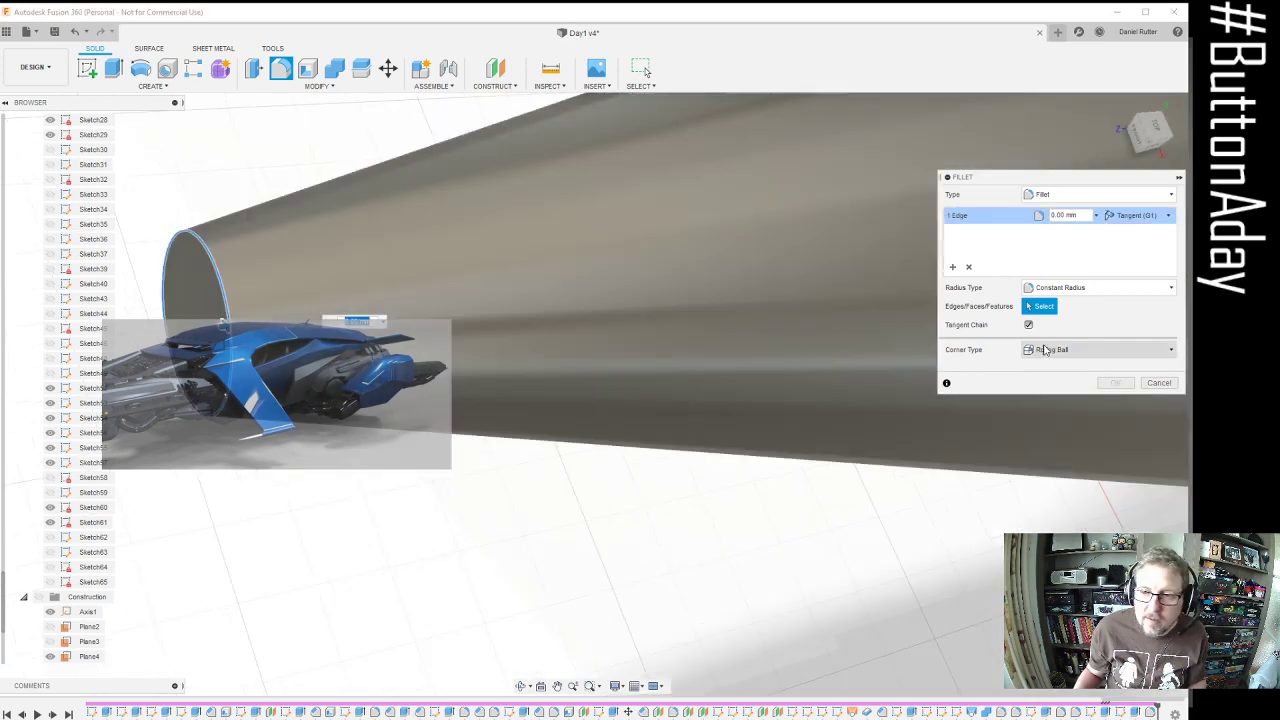
click(1068, 215)
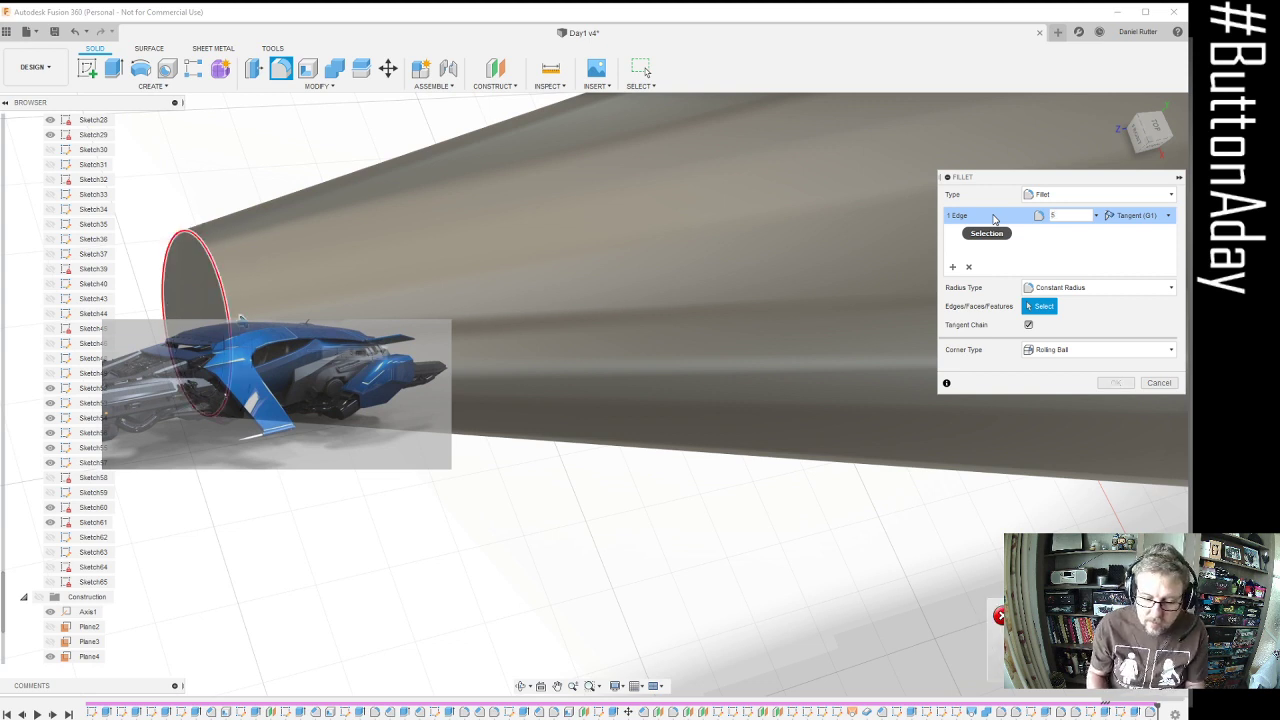
text(3)
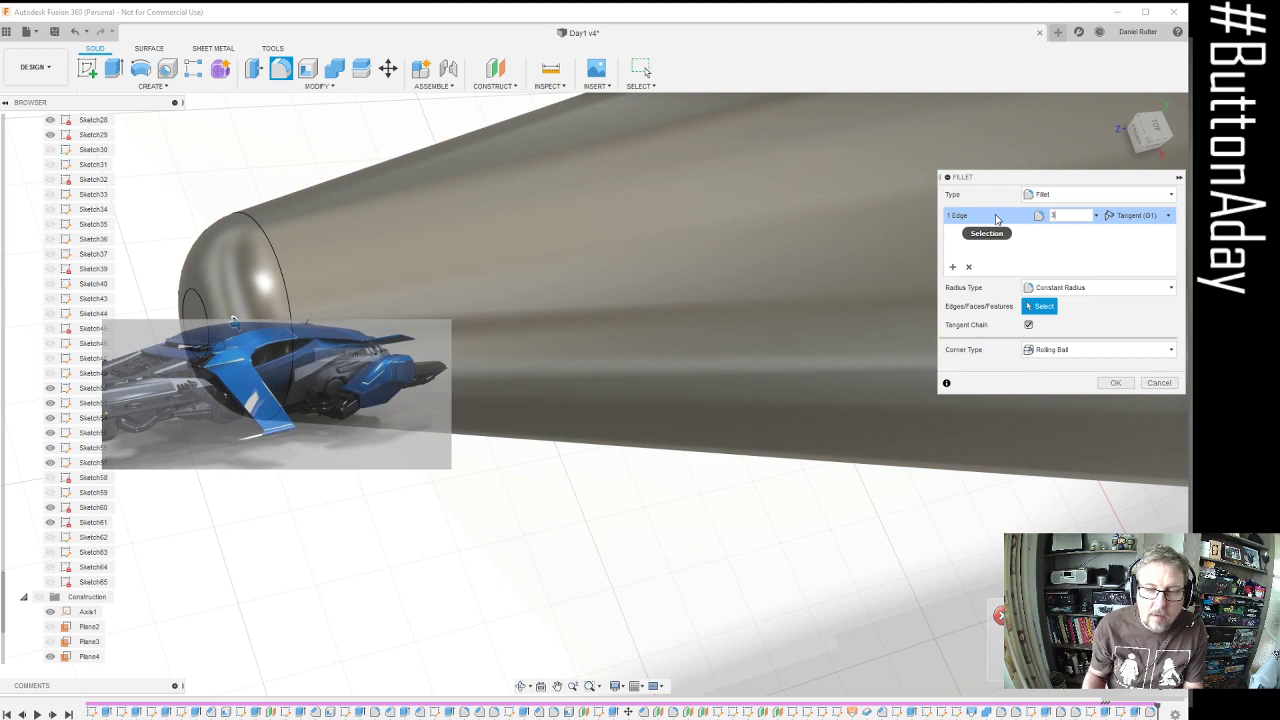
click(1116, 383)
Collapse the construction group in the browser and hide all sketches at once
scroll(1120, 380, down, 6)
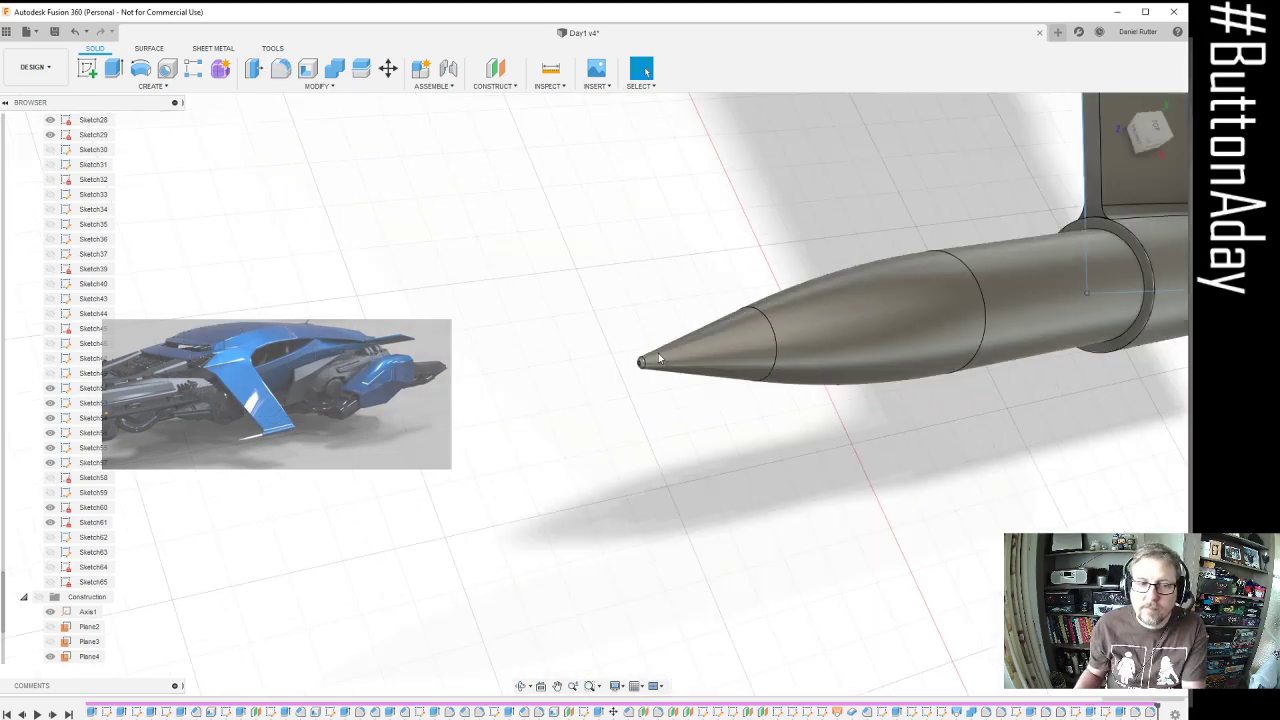
scroll(677, 340, down, 3)
shift+middle_drag(770, 420, 787, 461)
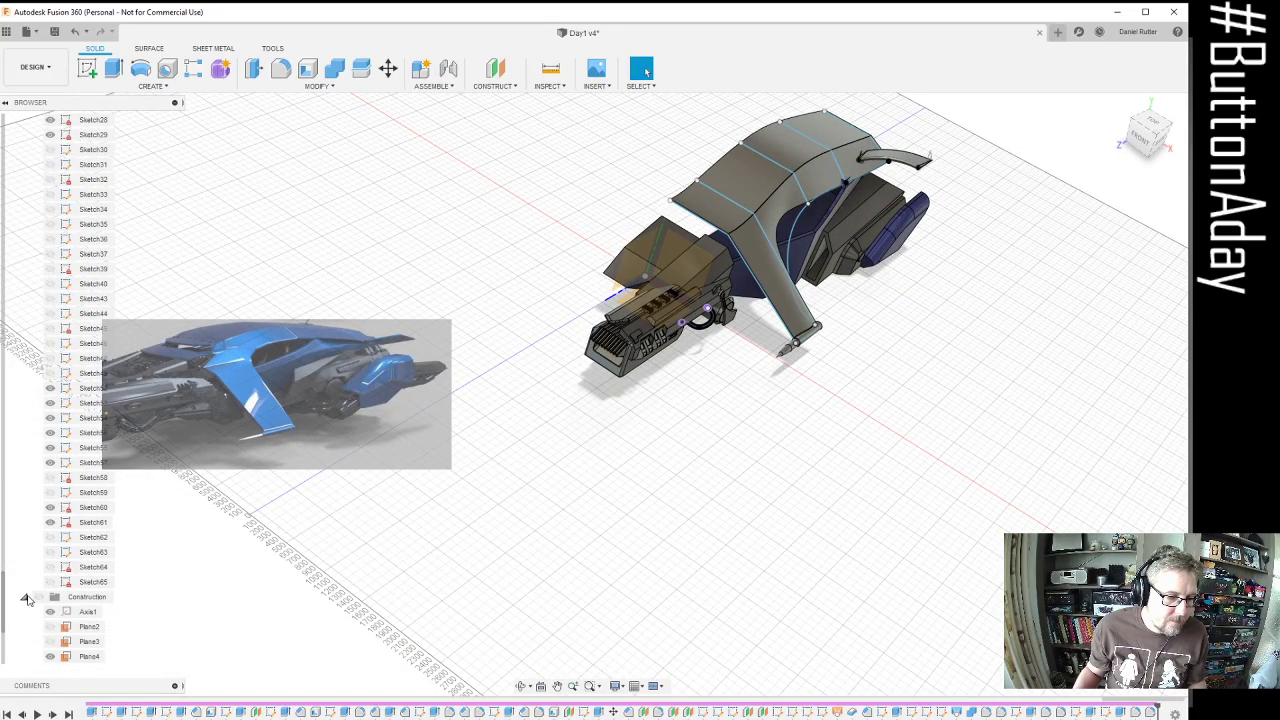
click(25, 597)
scroll(46, 238, up, 10)
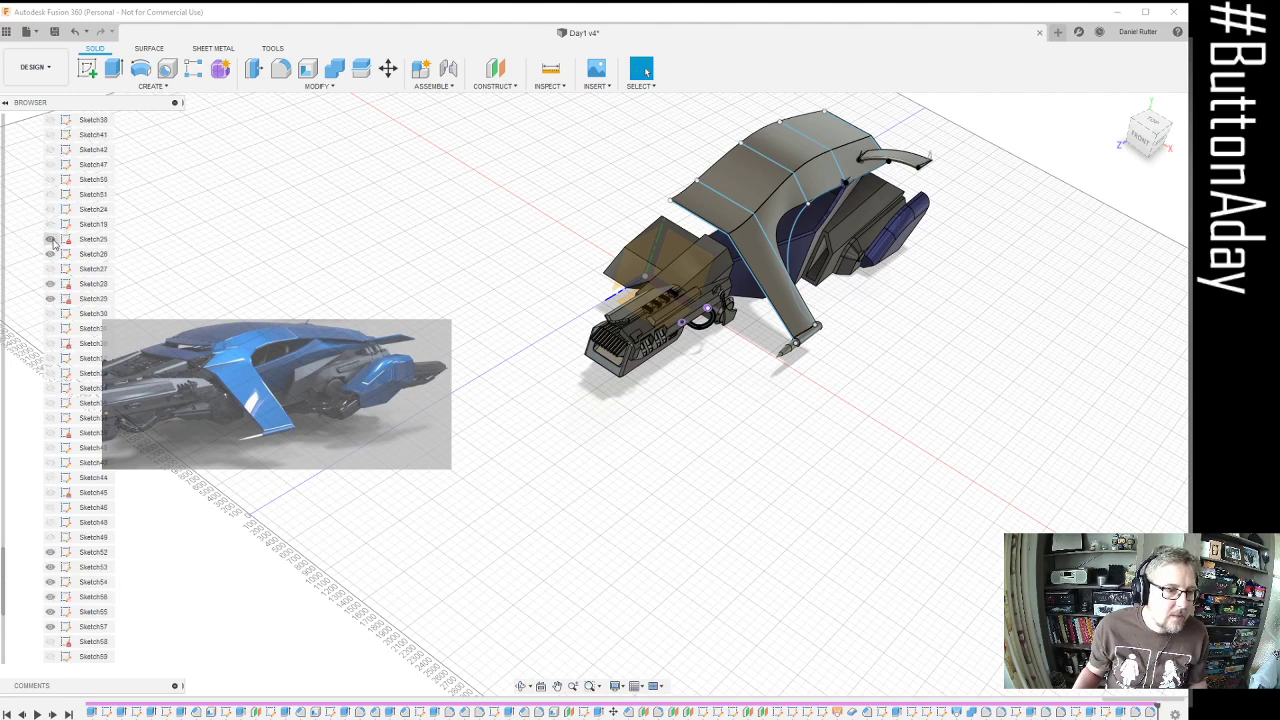
scroll(46, 238, up, 2)
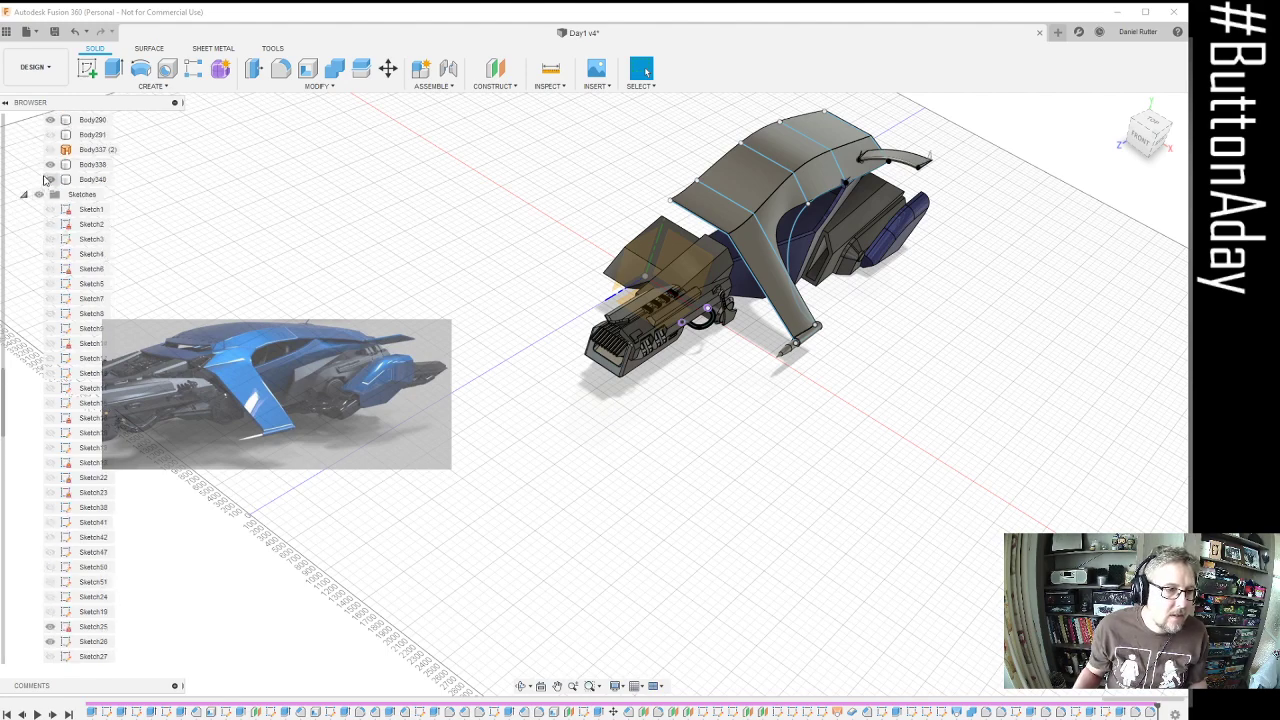
click(41, 196)
Apply the design's blue appearance to the roof panel and the side wing body, removing the appearances applied to its faces
shift+middle_drag(720, 463, 674, 423)
scroll(674, 423, down, 2)
scroll(756, 294, up, 2)
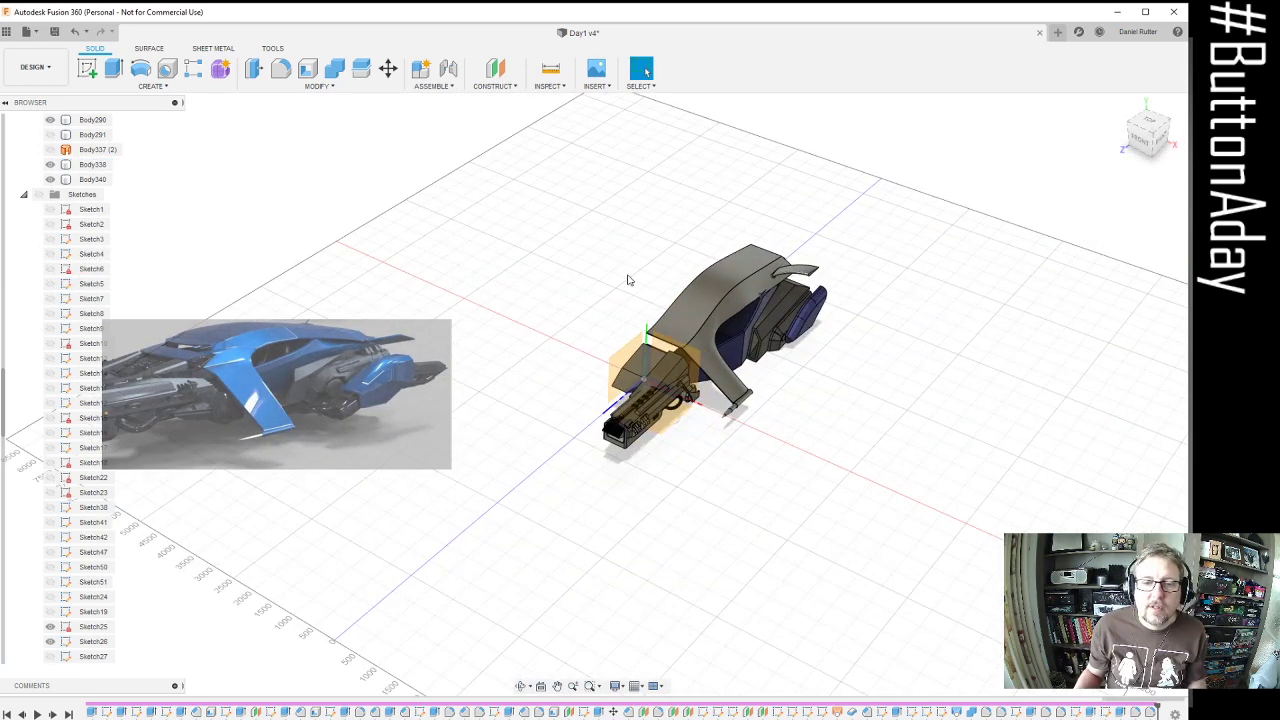
click(705, 300)
mouse_move(705, 300)
shift+middle_down()
mouse_move(677, 286)
mouse_move(696, 306)
shift+middle_up()
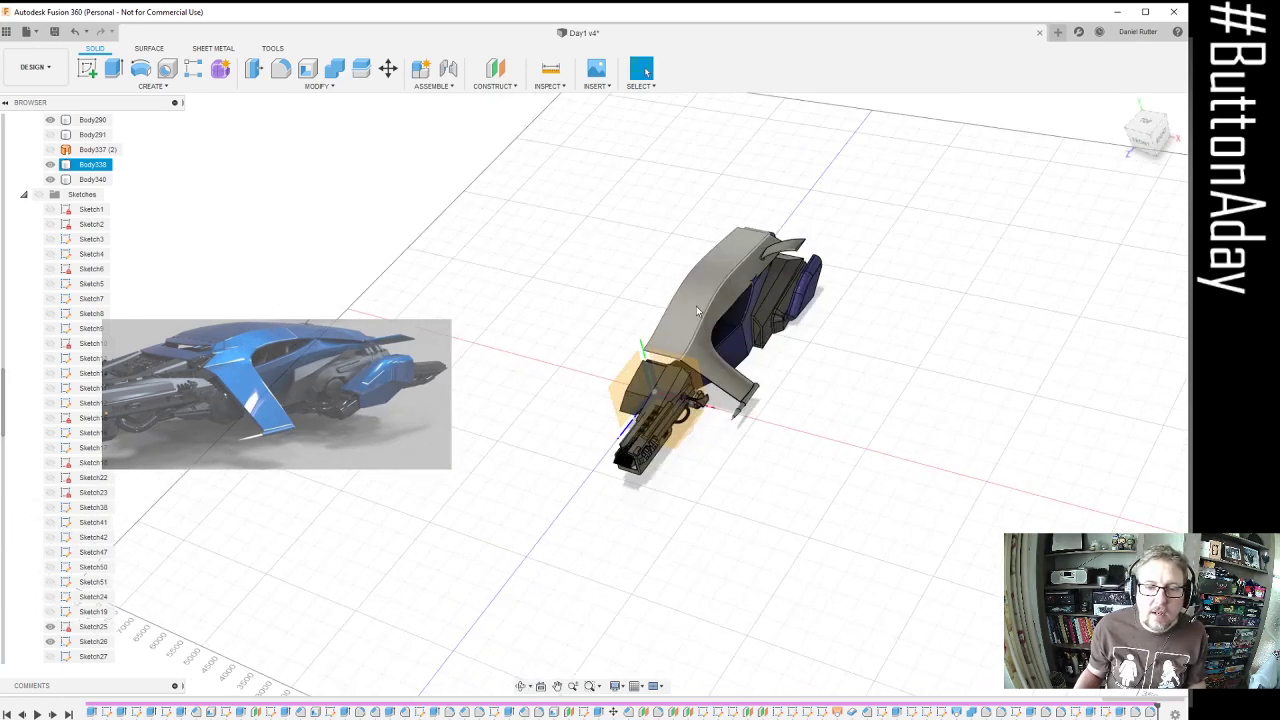
right_click(696, 306)
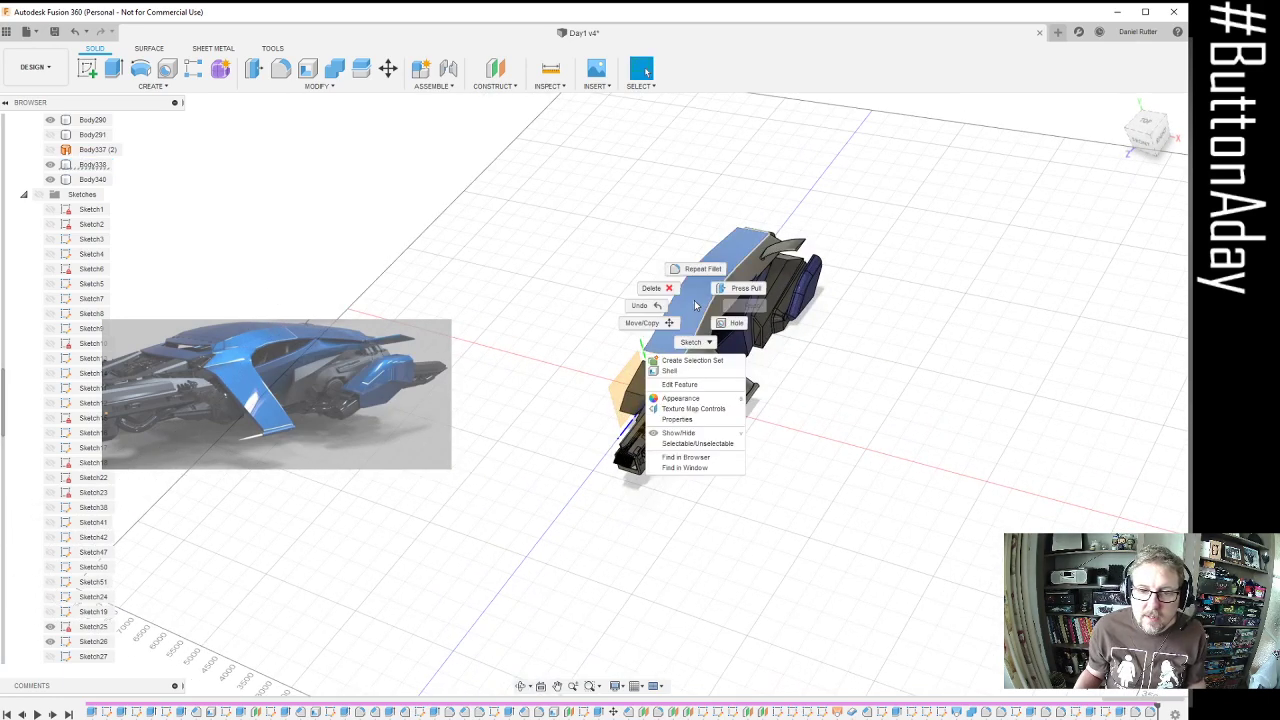
click(700, 399)
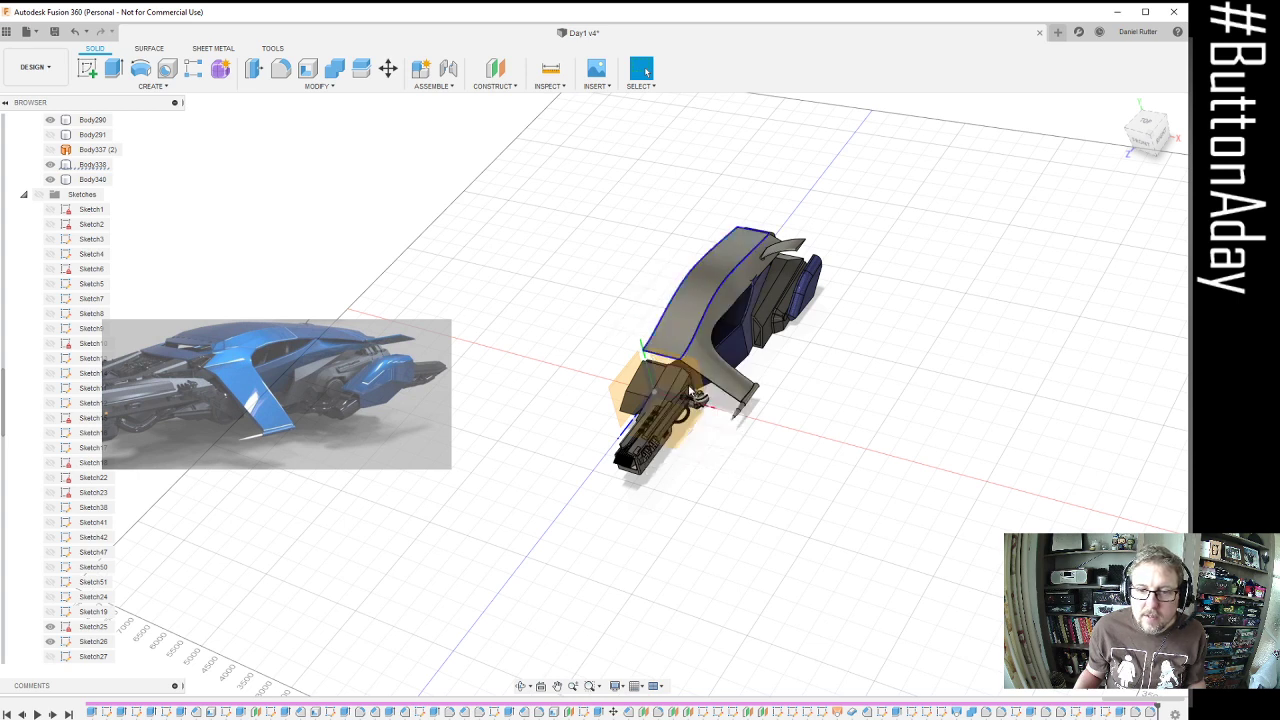
drag(950, 287, 701, 279)
drag(945, 286, 731, 302)
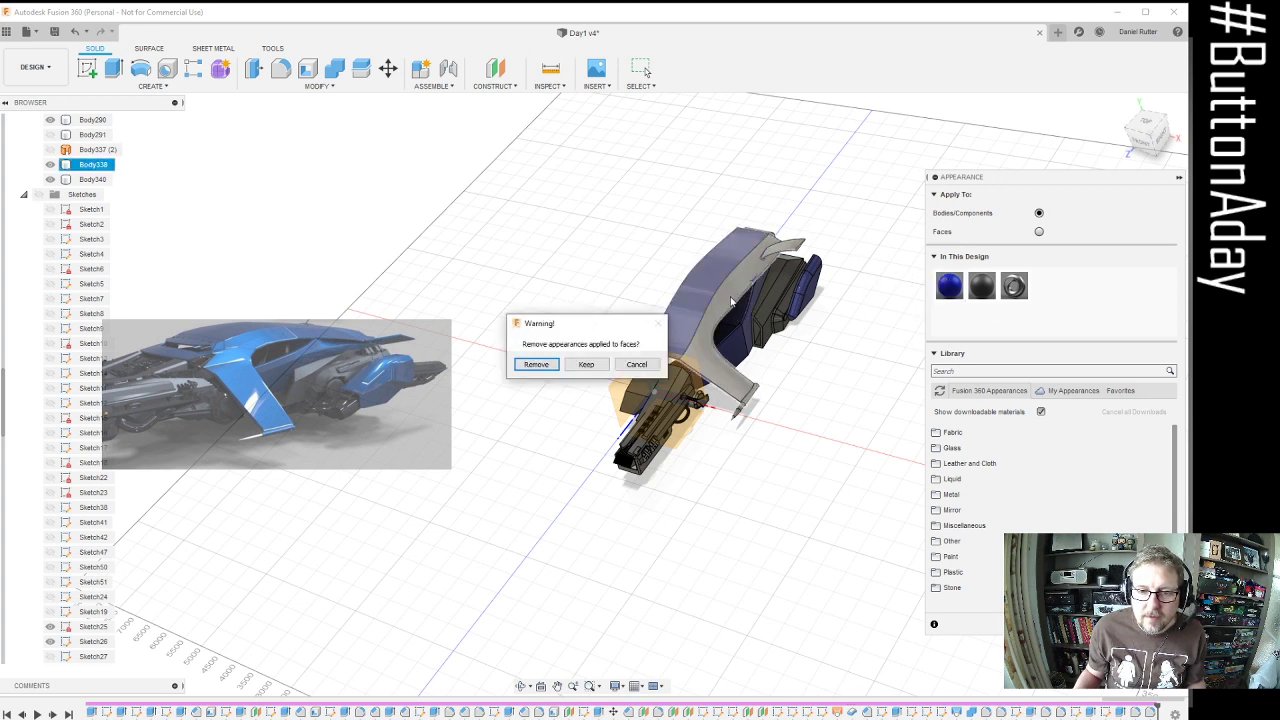
click(540, 364)
Apply the design's metallic grey appearance to the pointed rod at the wing tip and put the appearance settings away
scroll(736, 415, up, 2)
scroll(736, 415, up, 4)
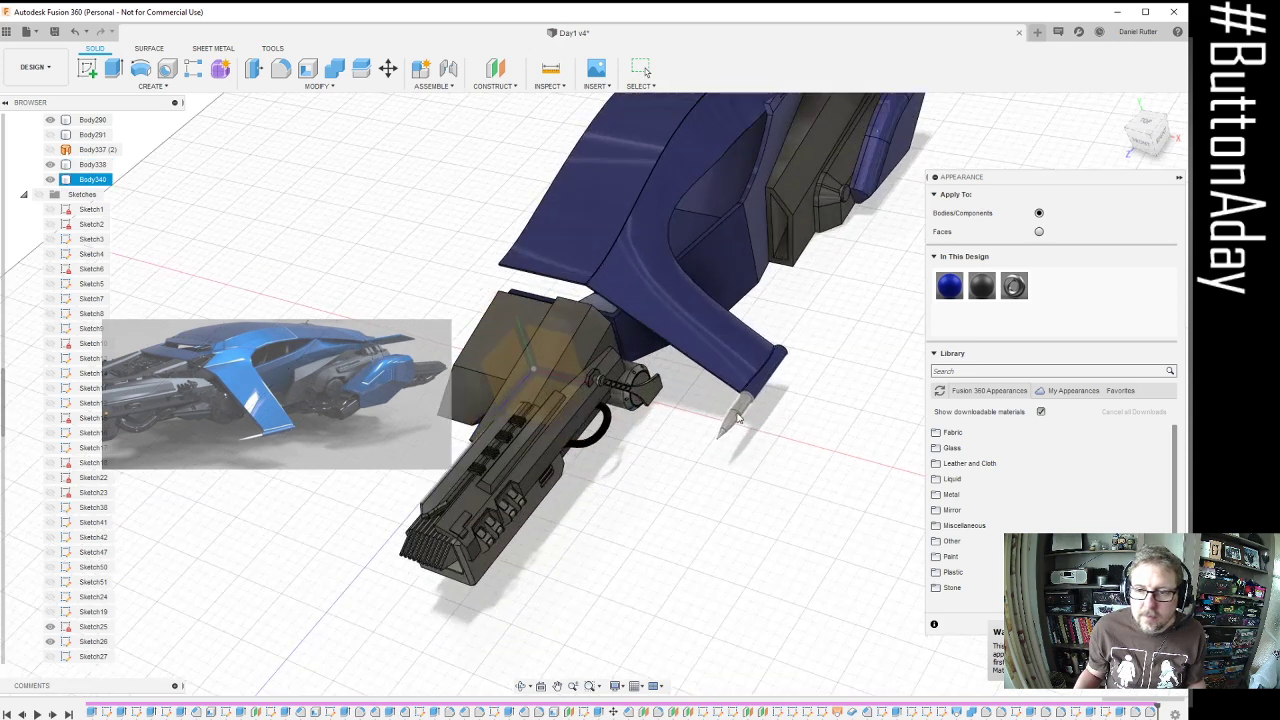
drag(1014, 286, 731, 427)
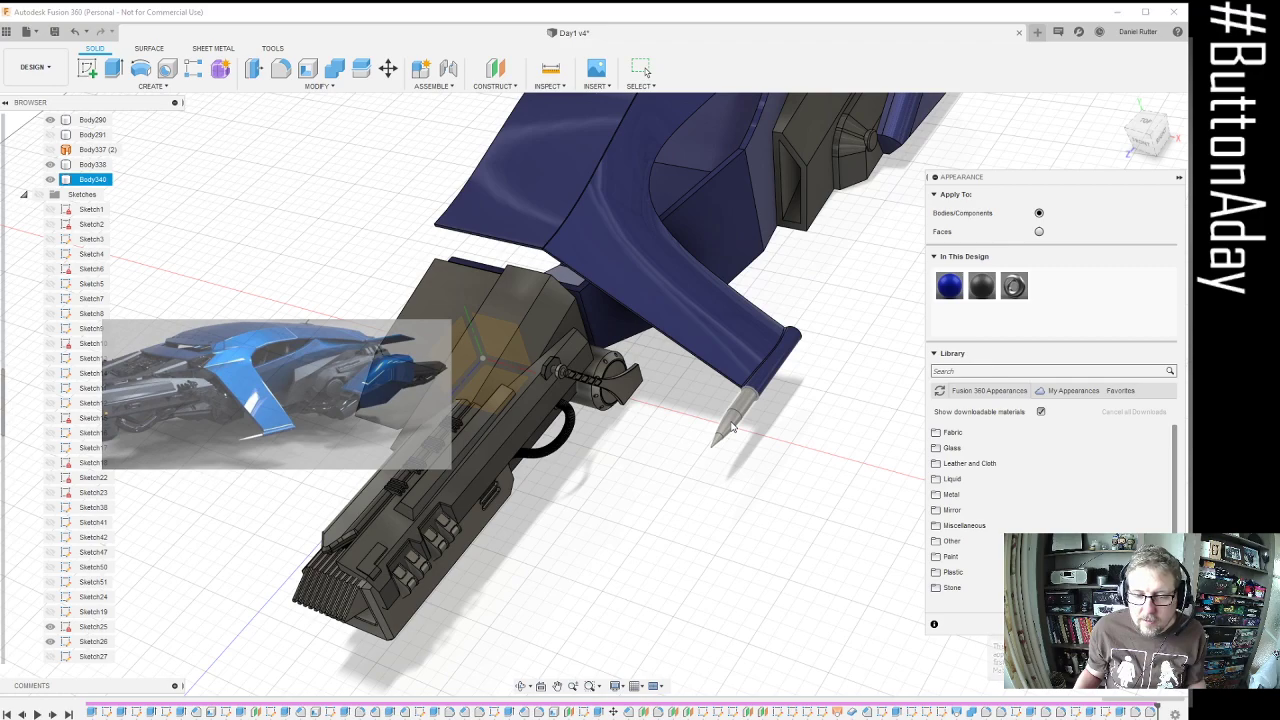
scroll(731, 427, down, 5)
shift+middle_drag(646, 443, 840, 300)
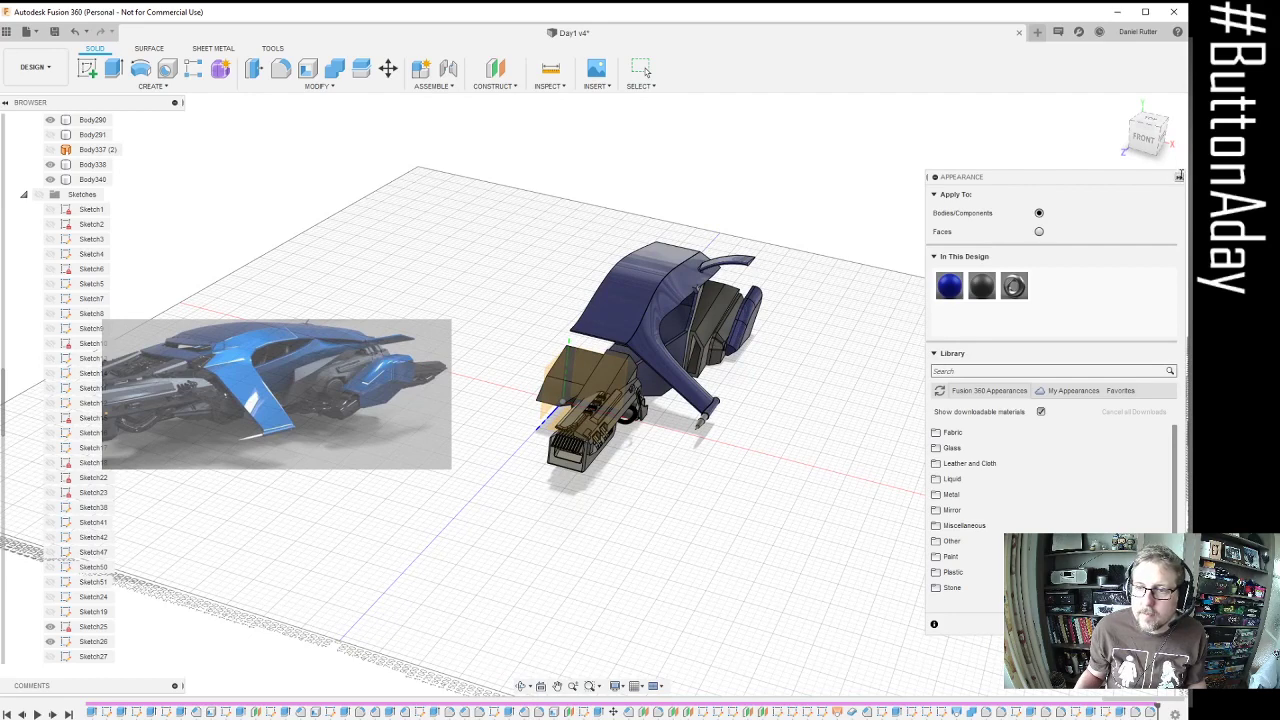
click(1179, 176)
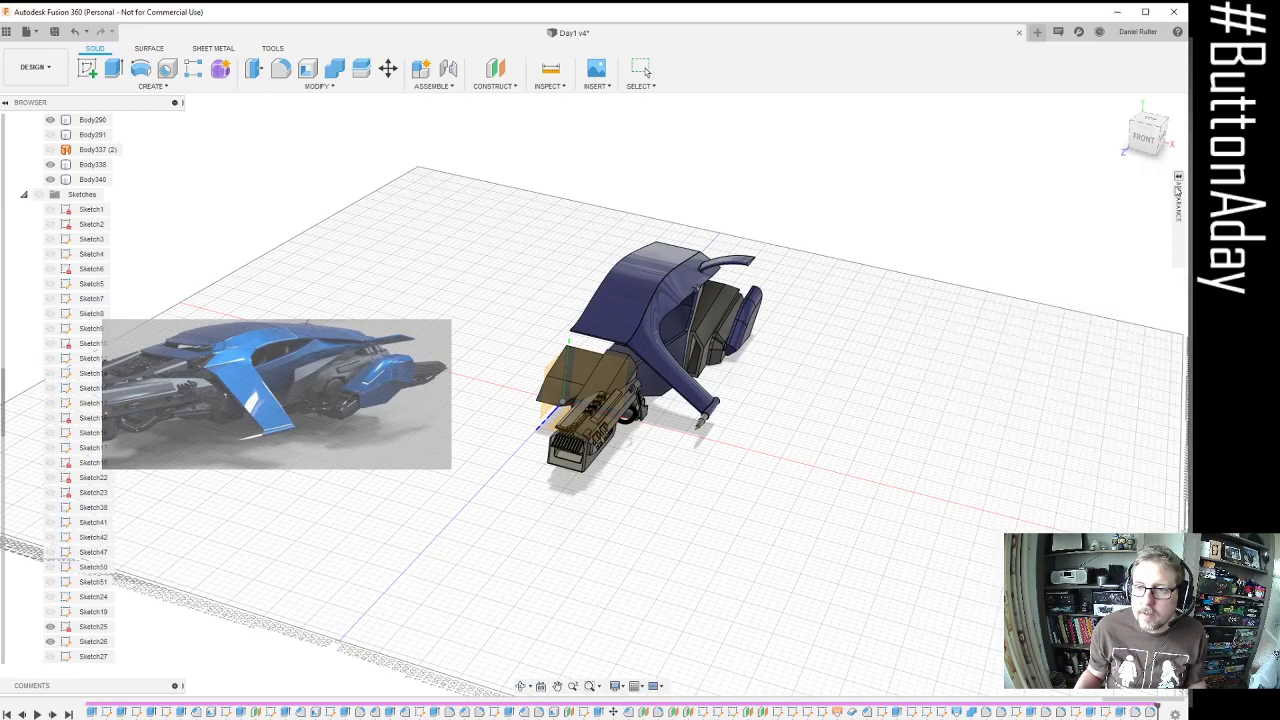
Start a Mirror operation with the pattern type set to Bodies and select all visible bodies of the vehicle half
click(150, 85)
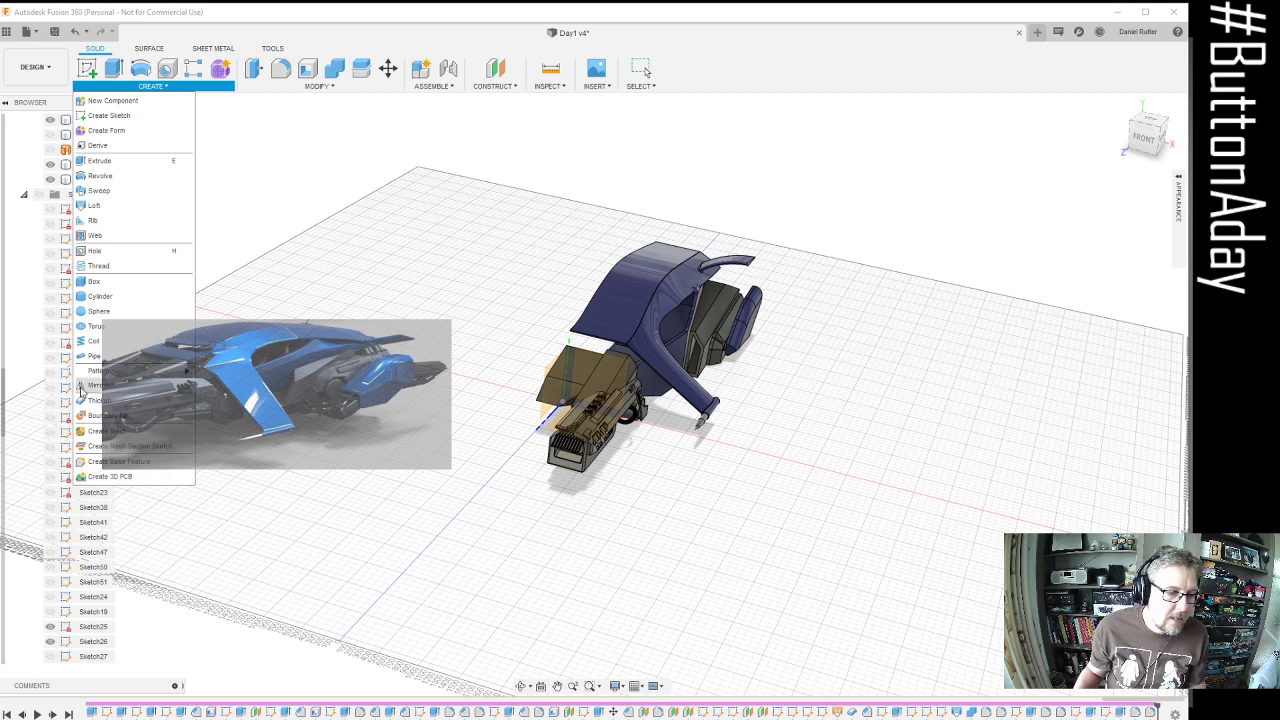
click(86, 386)
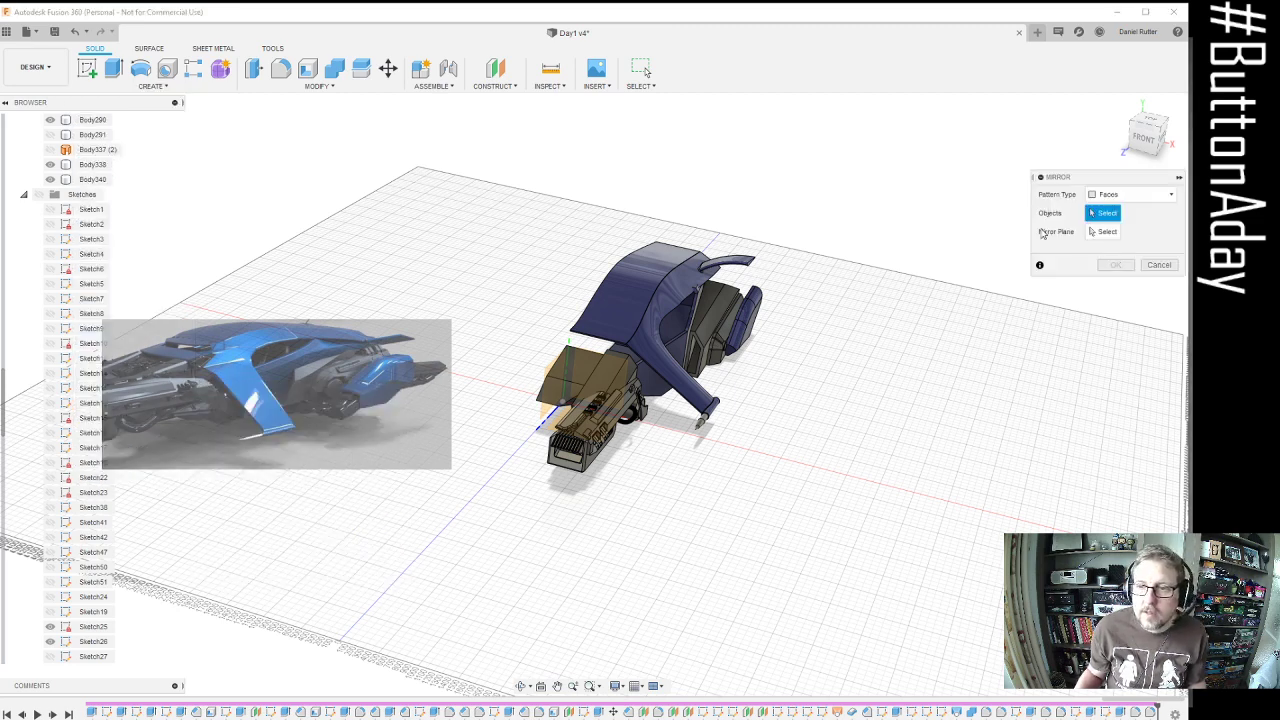
click(1130, 194)
click(1112, 222)
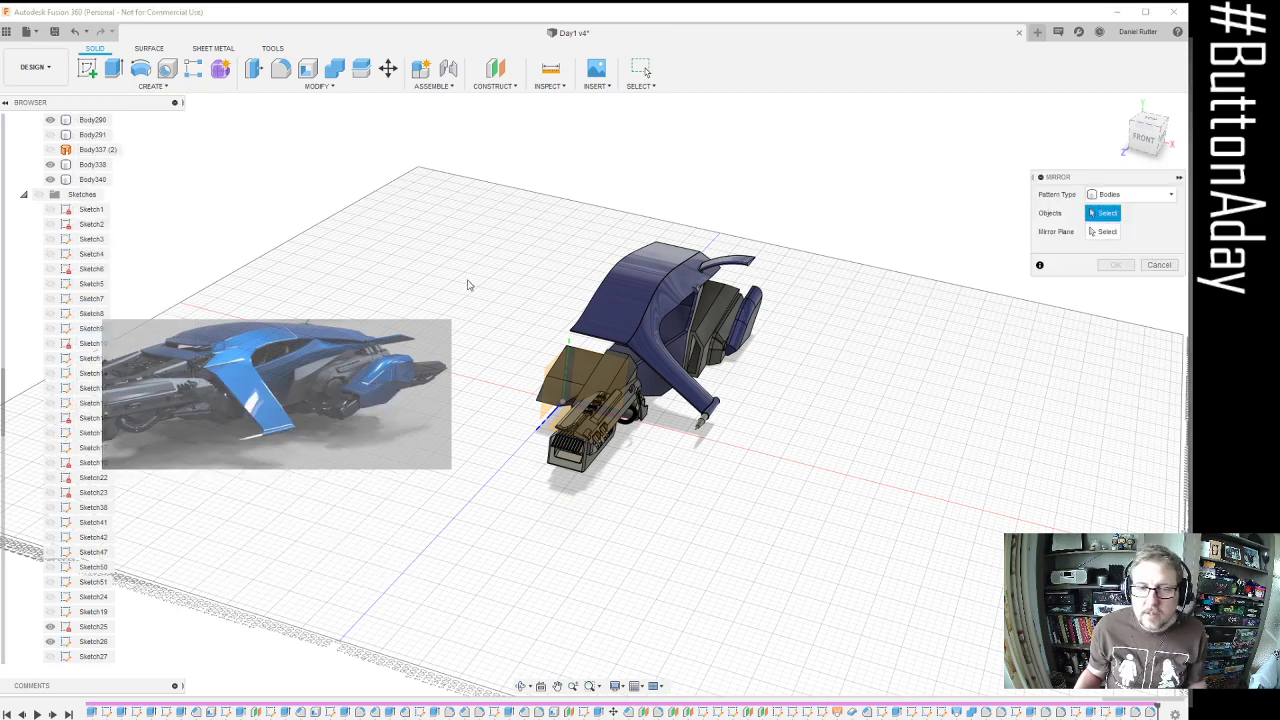
drag(457, 175, 915, 578)
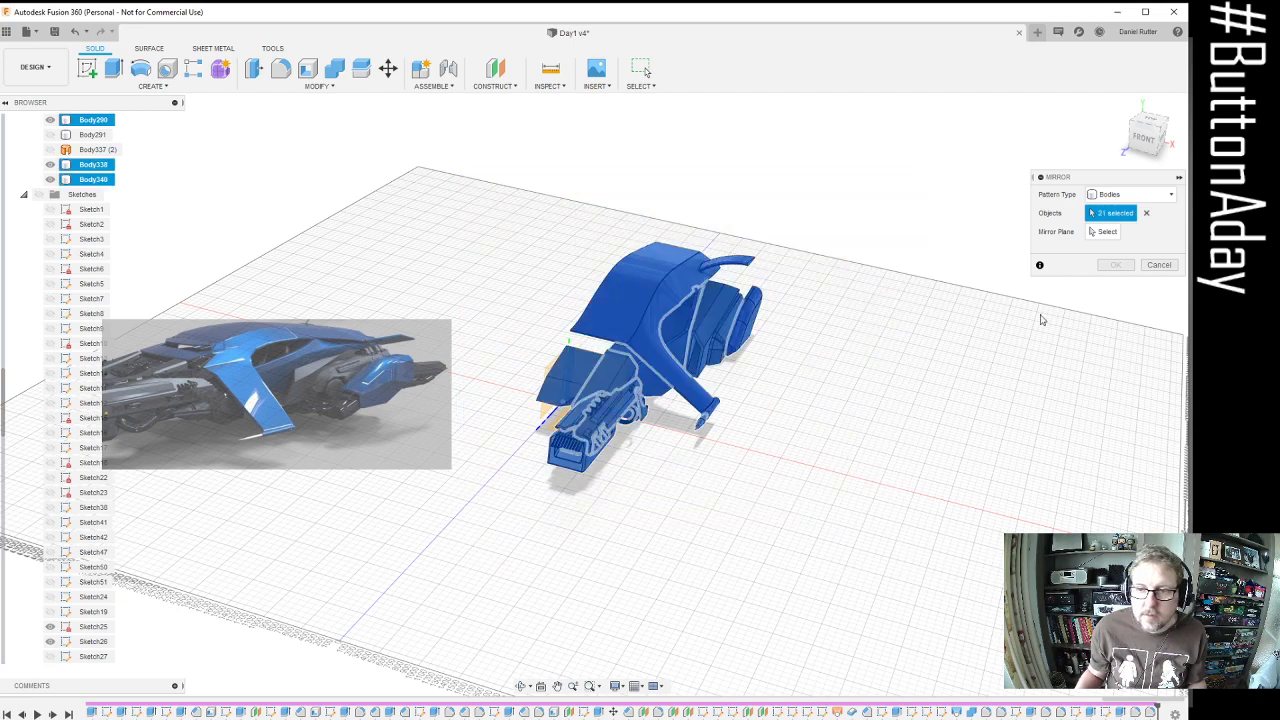
Mirror the selected bodies across the vertical centre plane at the origin, collapsing the sketches and bodies groups in the browser
click(1104, 231)
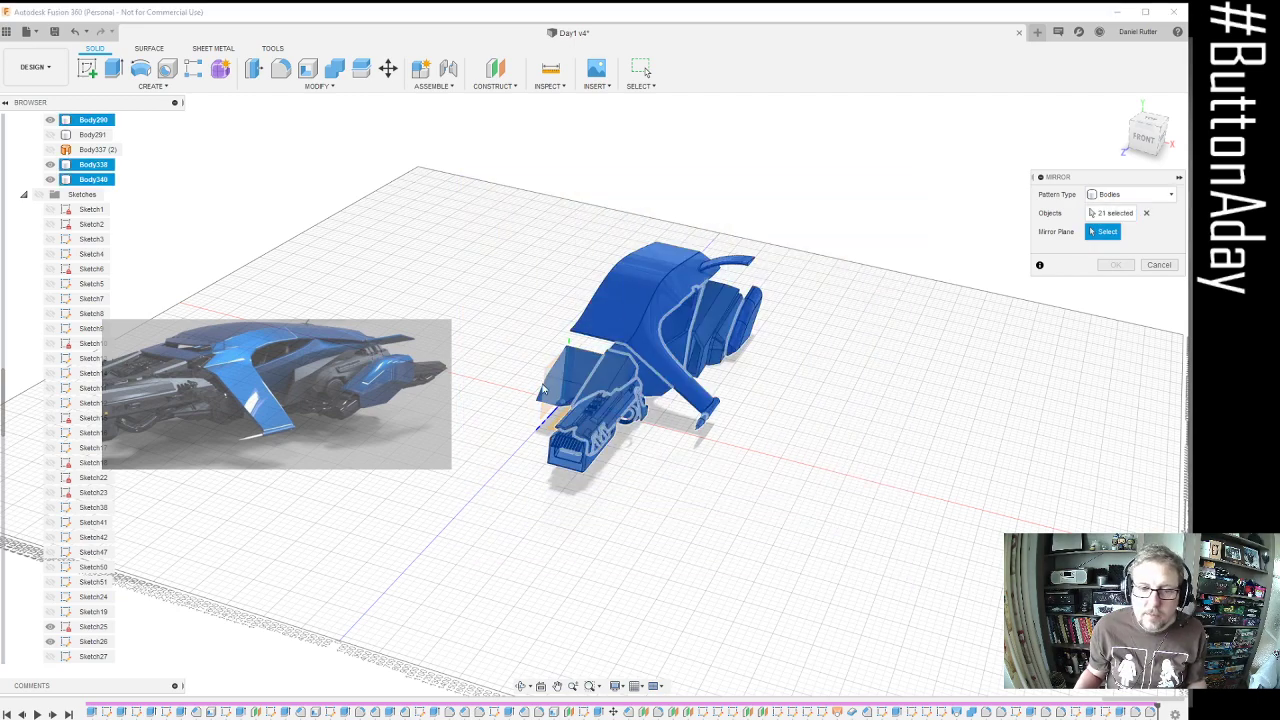
scroll(544, 390, up, 3)
mouse_move(537, 308)
shift+middle_down()
mouse_move(594, 321)
mouse_move(534, 309)
shift+middle_up()
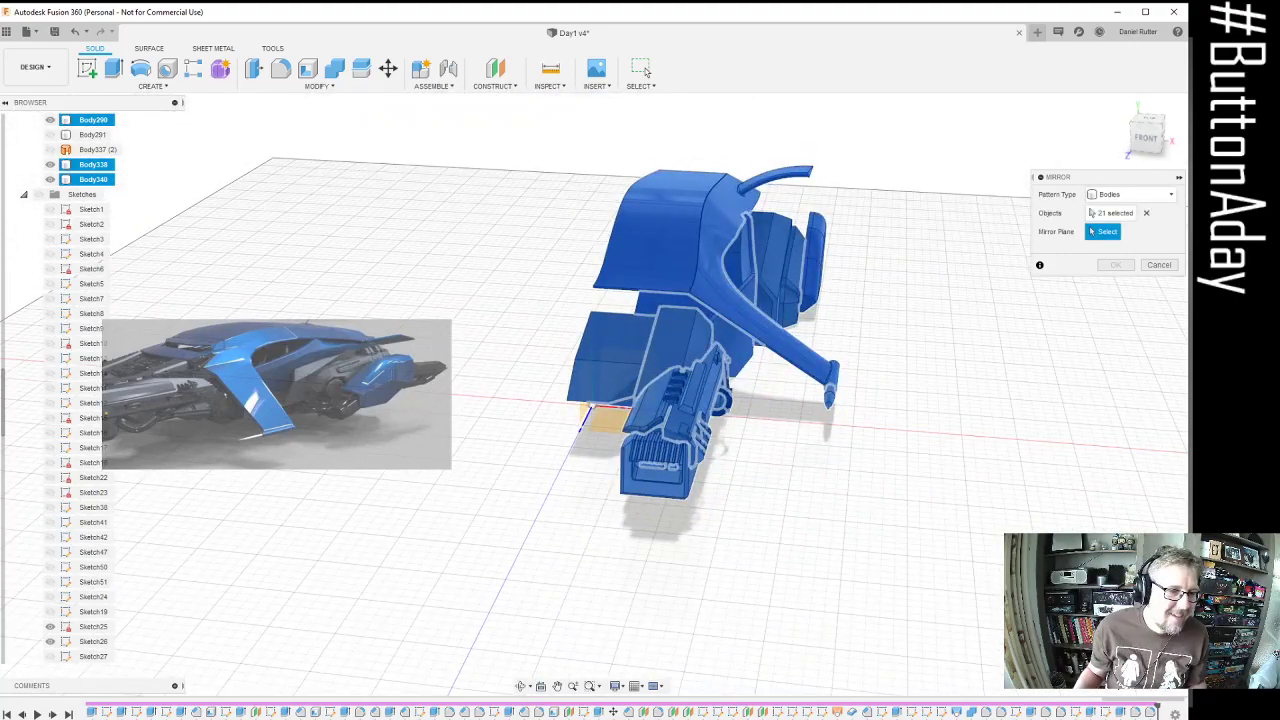
click(24, 195)
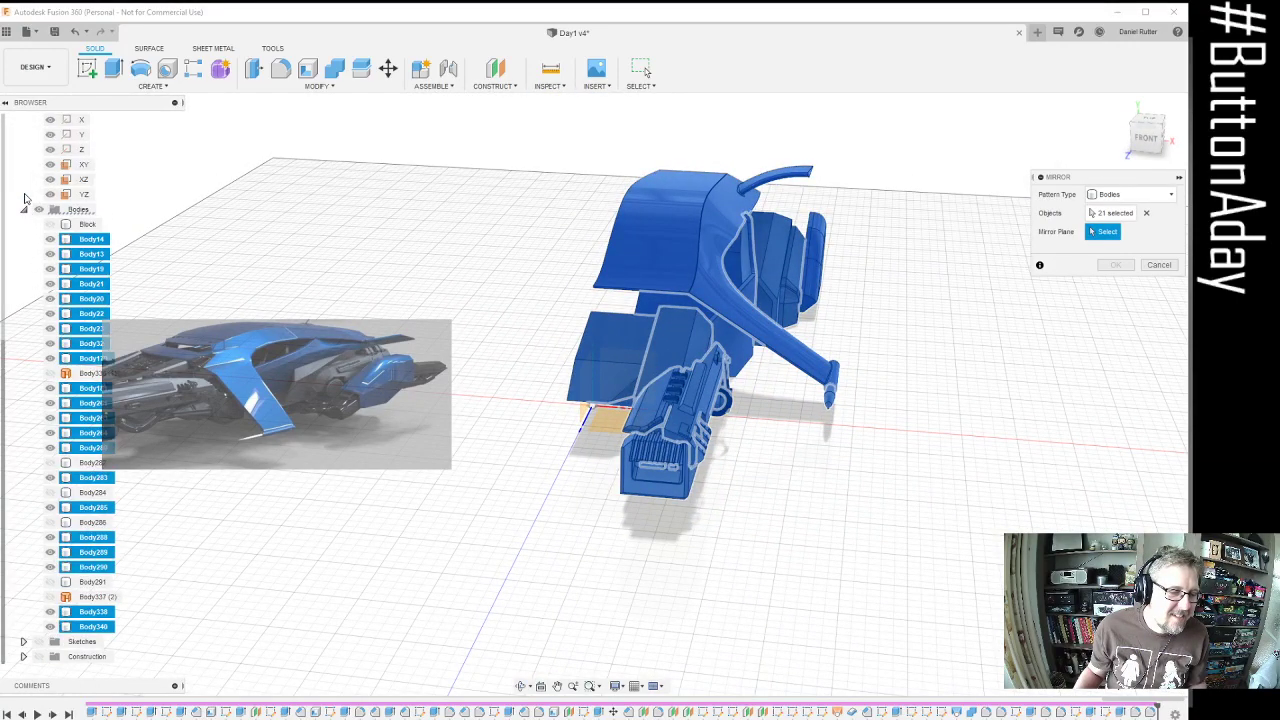
click(23, 211)
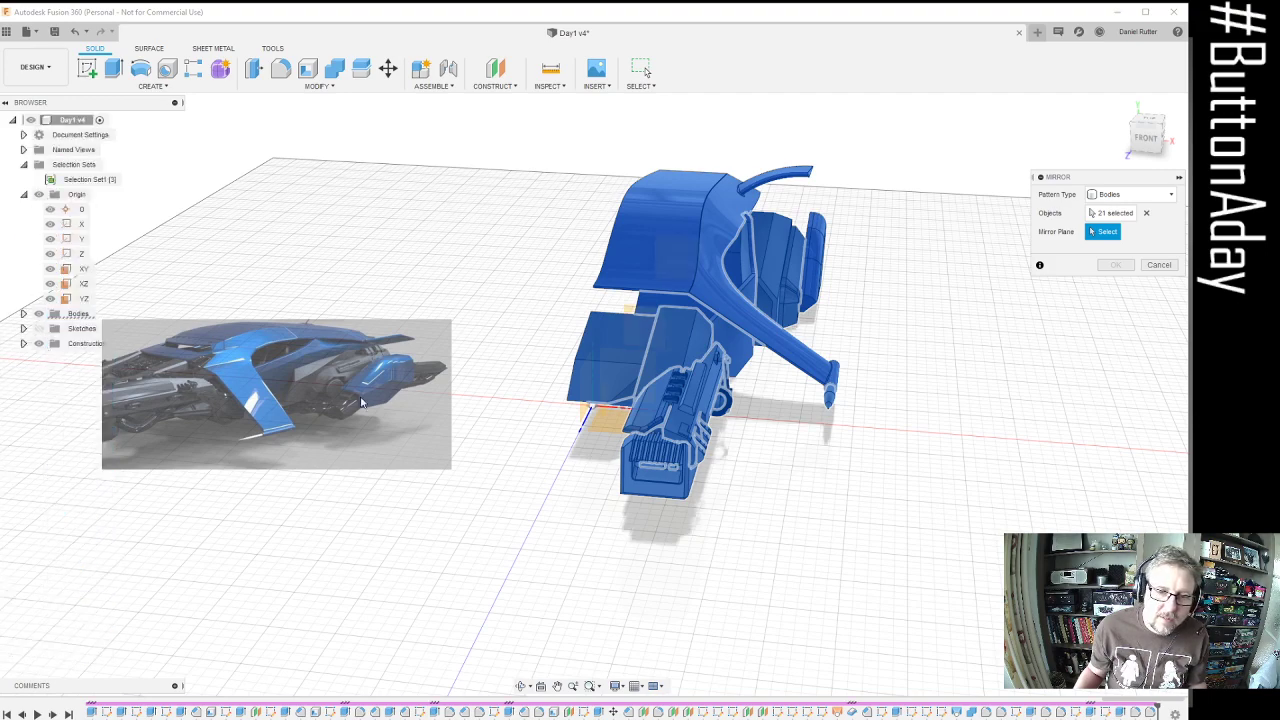
shift+middle_drag(552, 475, 574, 420)
scroll(603, 361, up, 5)
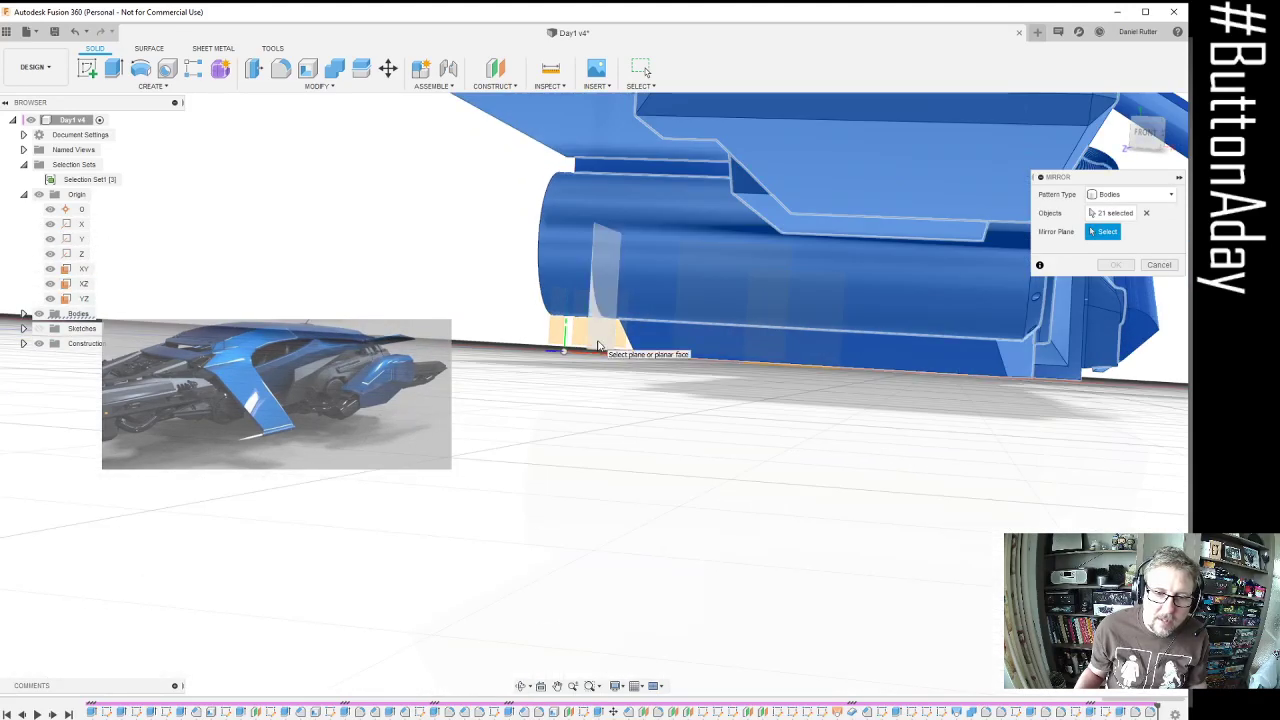
click(598, 346)
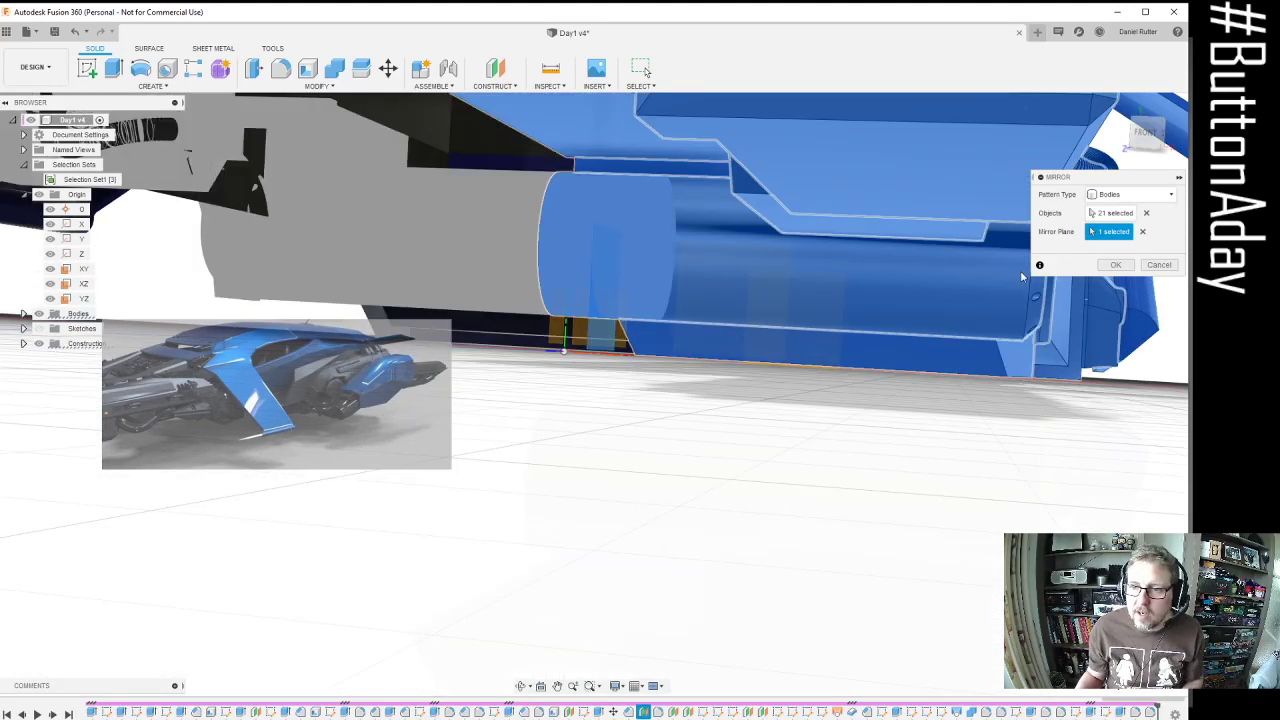
click(1117, 266)
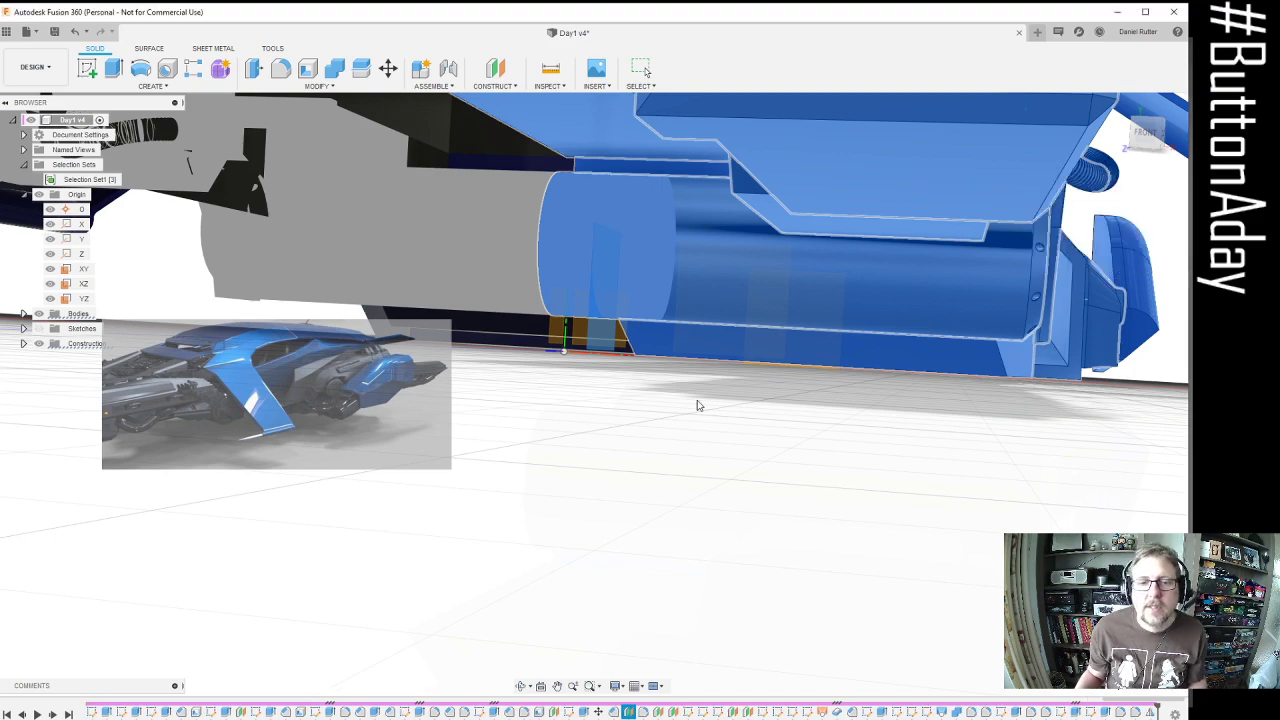
Inspect the complete mirrored vehicle from the front, from above and from a raised side angle
scroll(711, 427, down, 7)
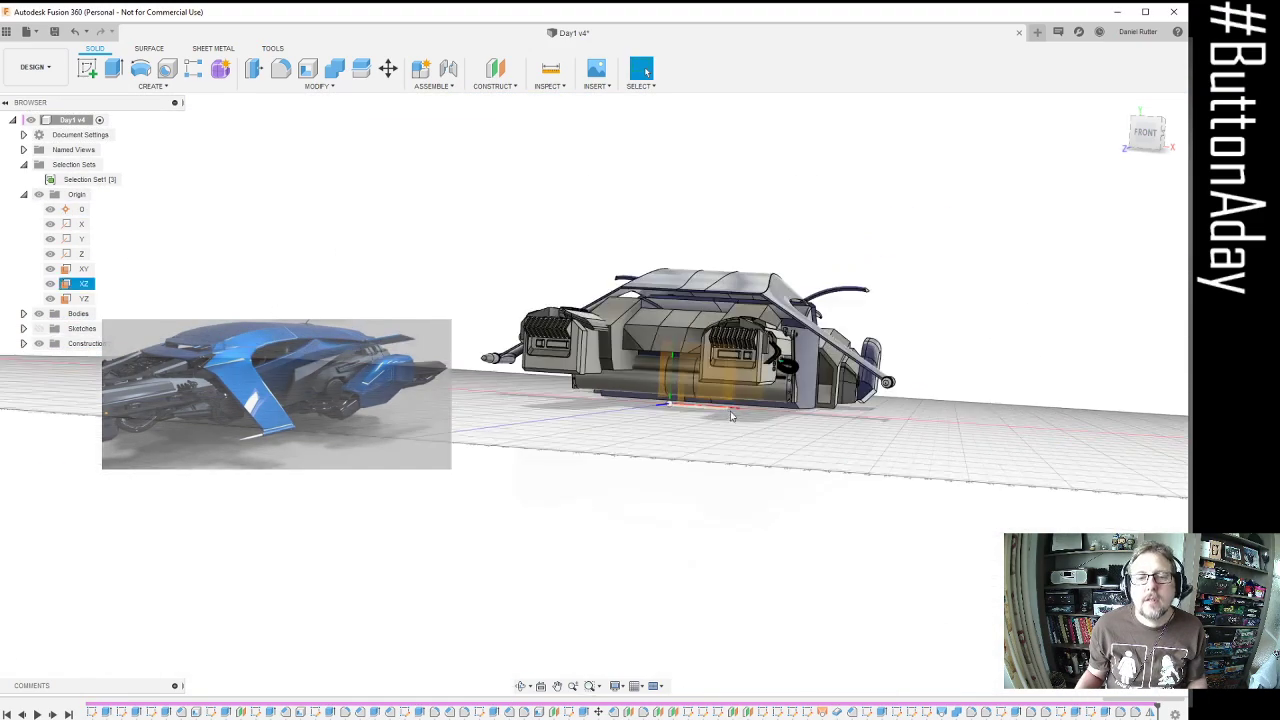
shift+middle_drag(711, 427, 778, 565)
shift+middle_drag(804, 489, 673, 350)
scroll(673, 350, up, 2)
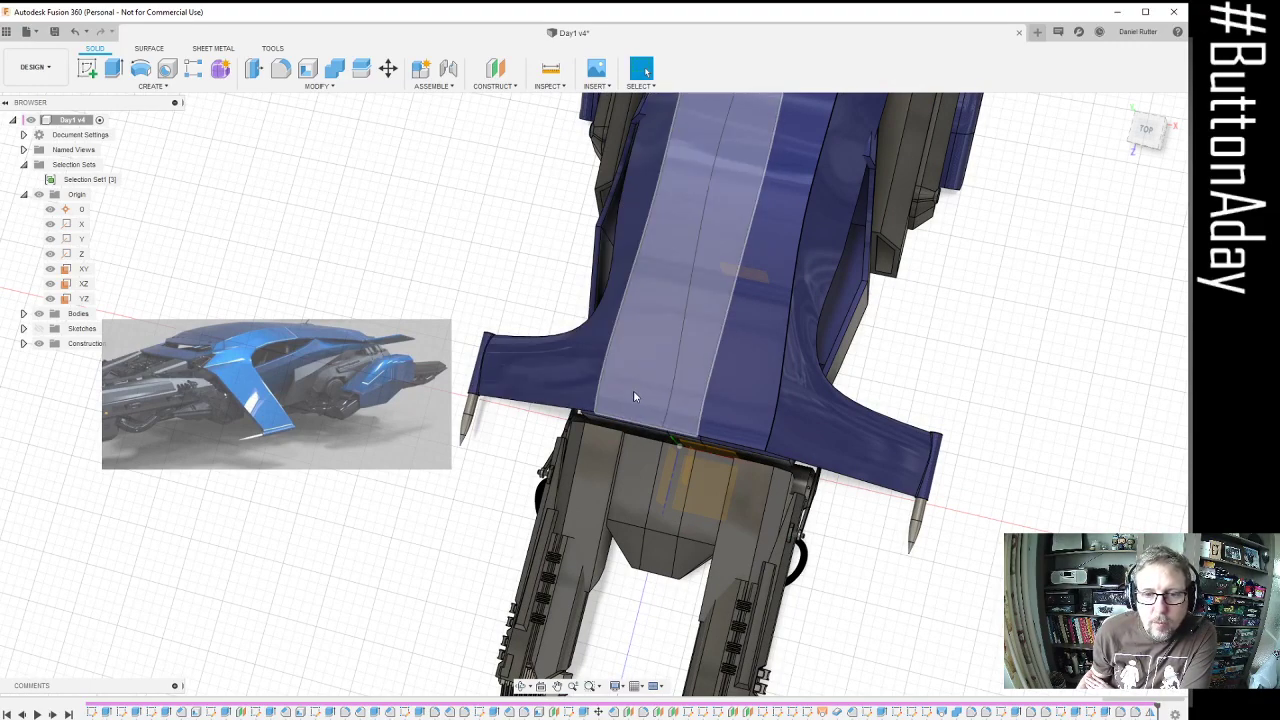
scroll(633, 390, down, 2)
shift+middle_drag(650, 343, 608, 345)
scroll(608, 345, down, 5)
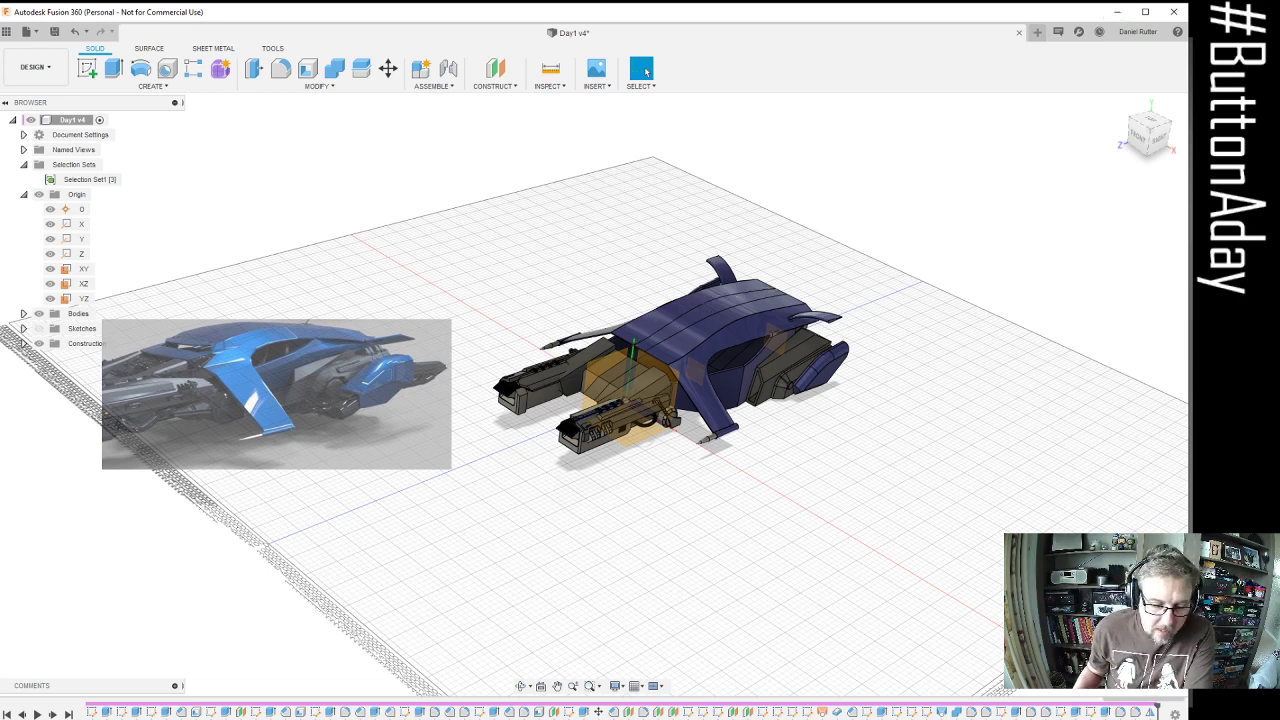
Switch to the web browser and add the local image "e" from Project 1's Slides folder as a second Kuadro reference
click(500, 640)
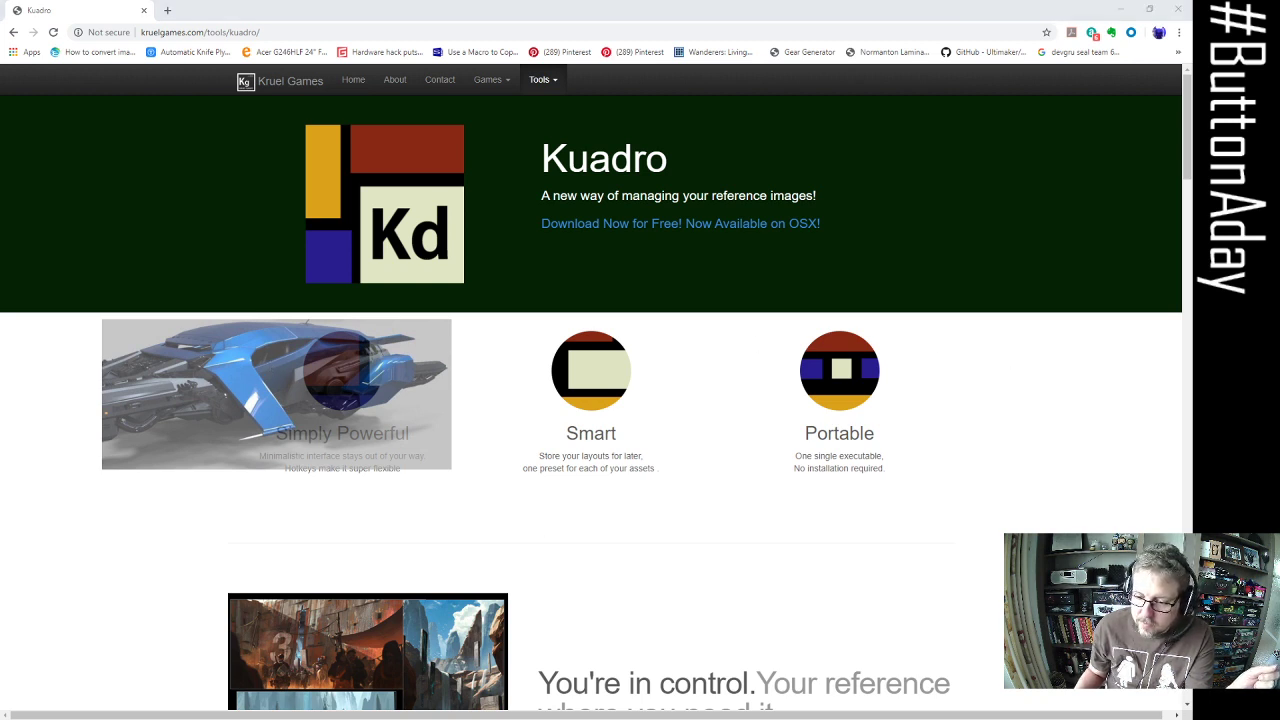
right_click(1012, 708)
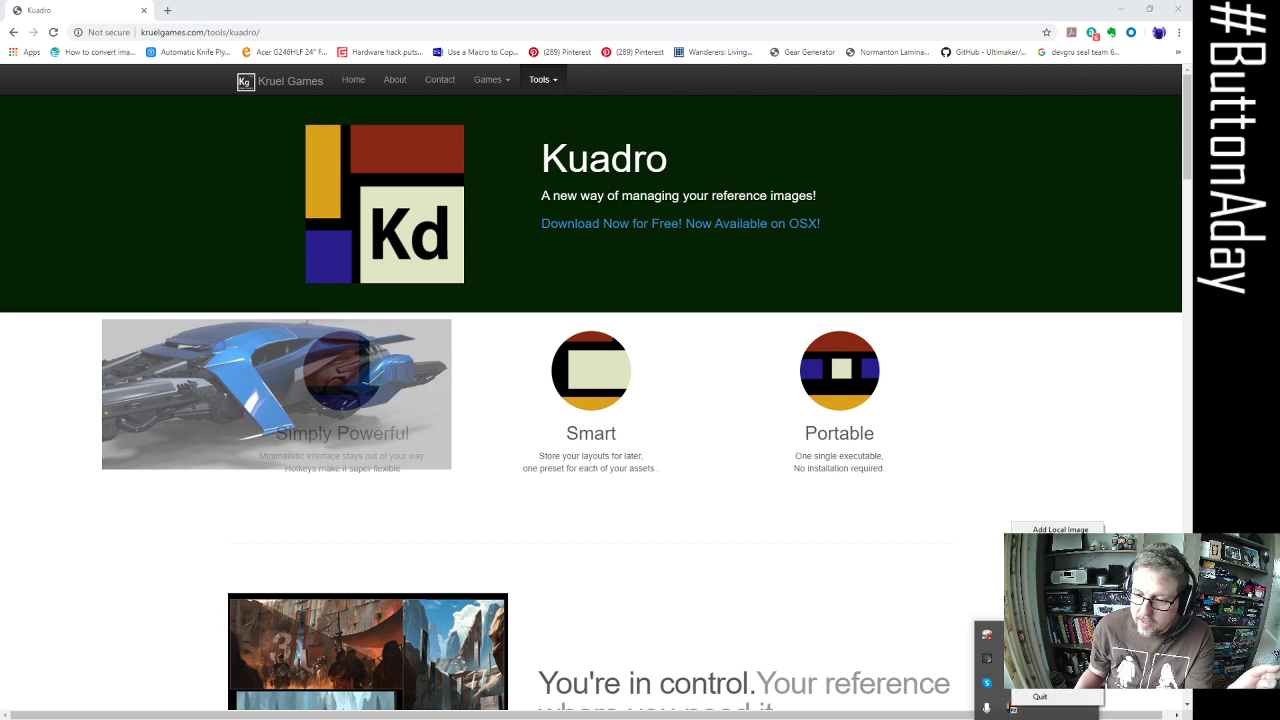
click(1059, 529)
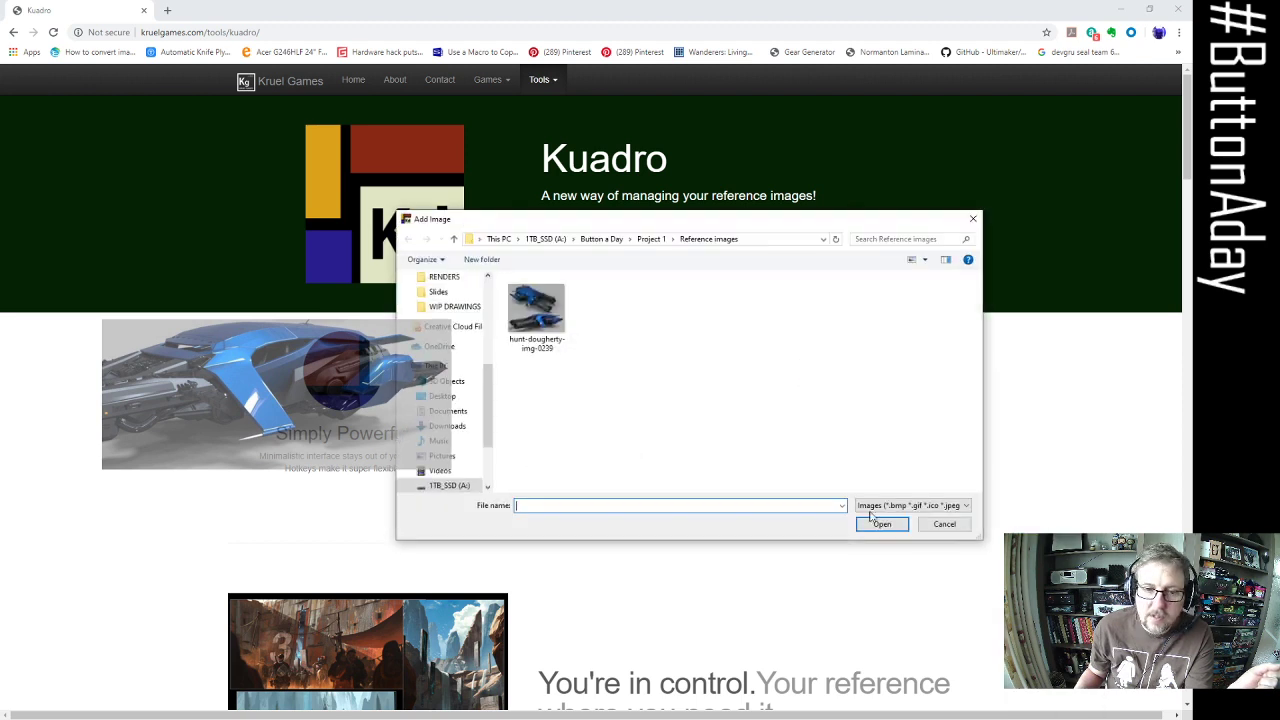
click(651, 244)
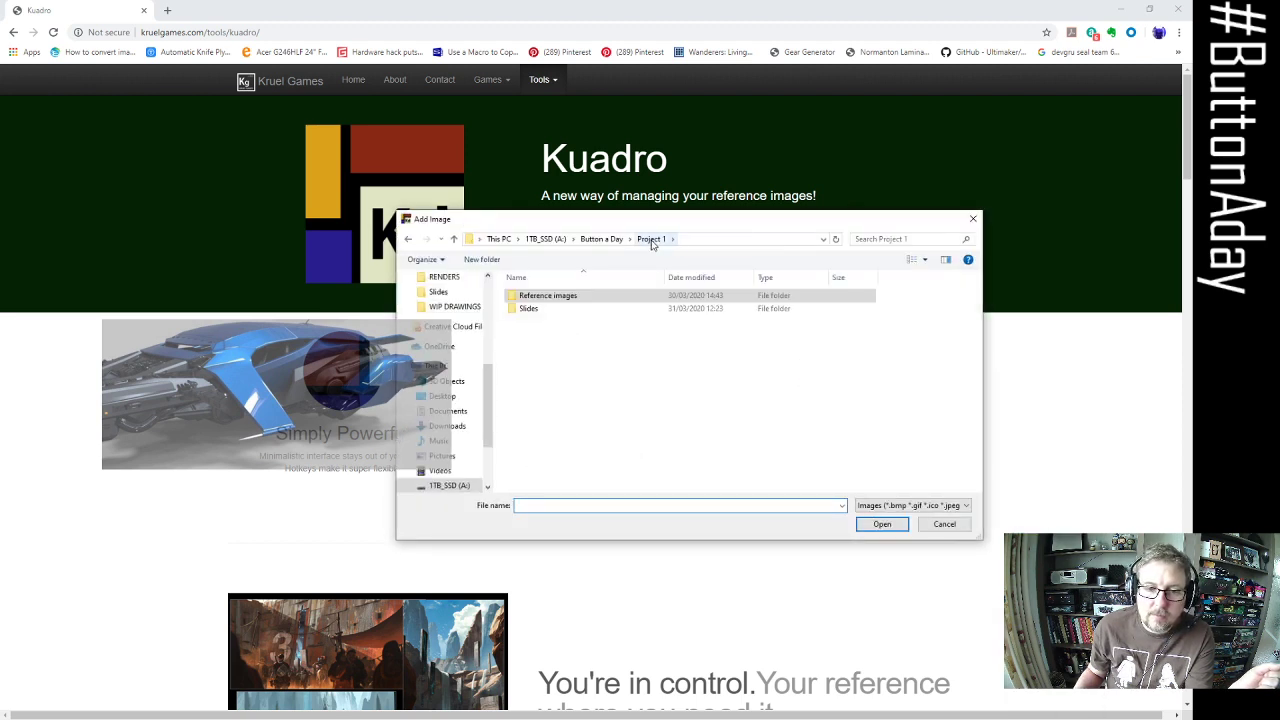
click(530, 309)
double_click(532, 310)
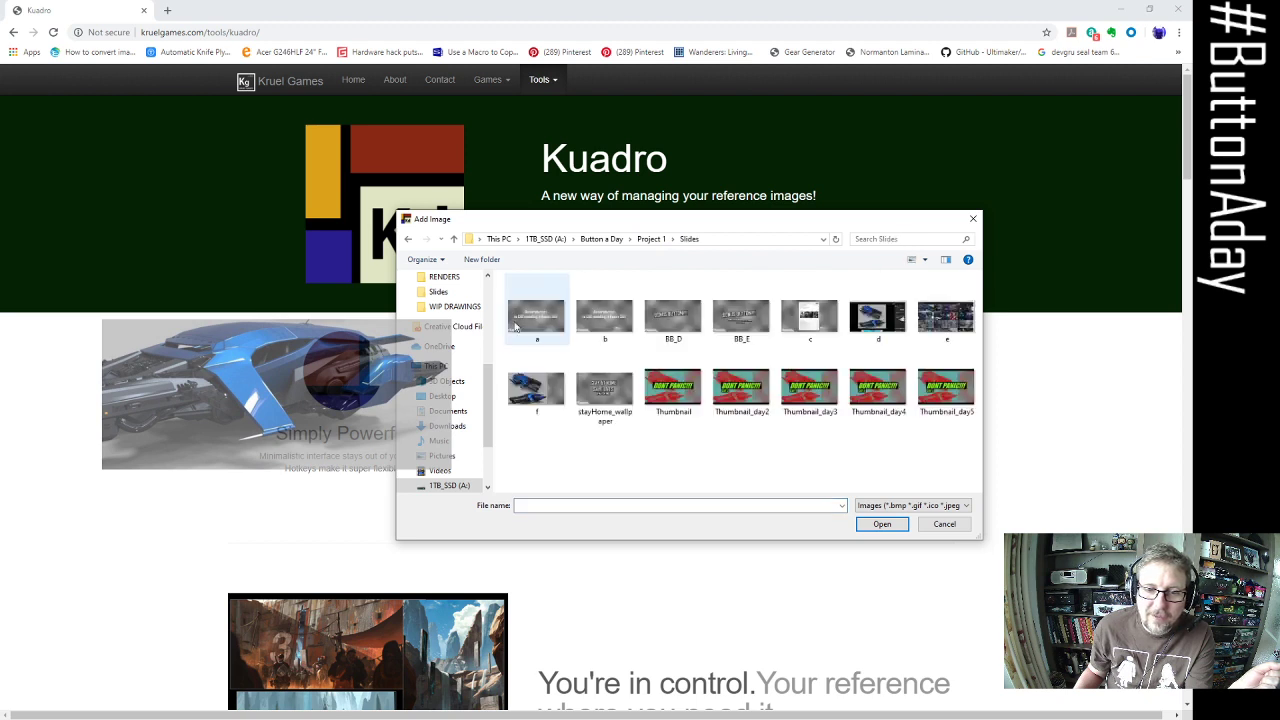
click(548, 397)
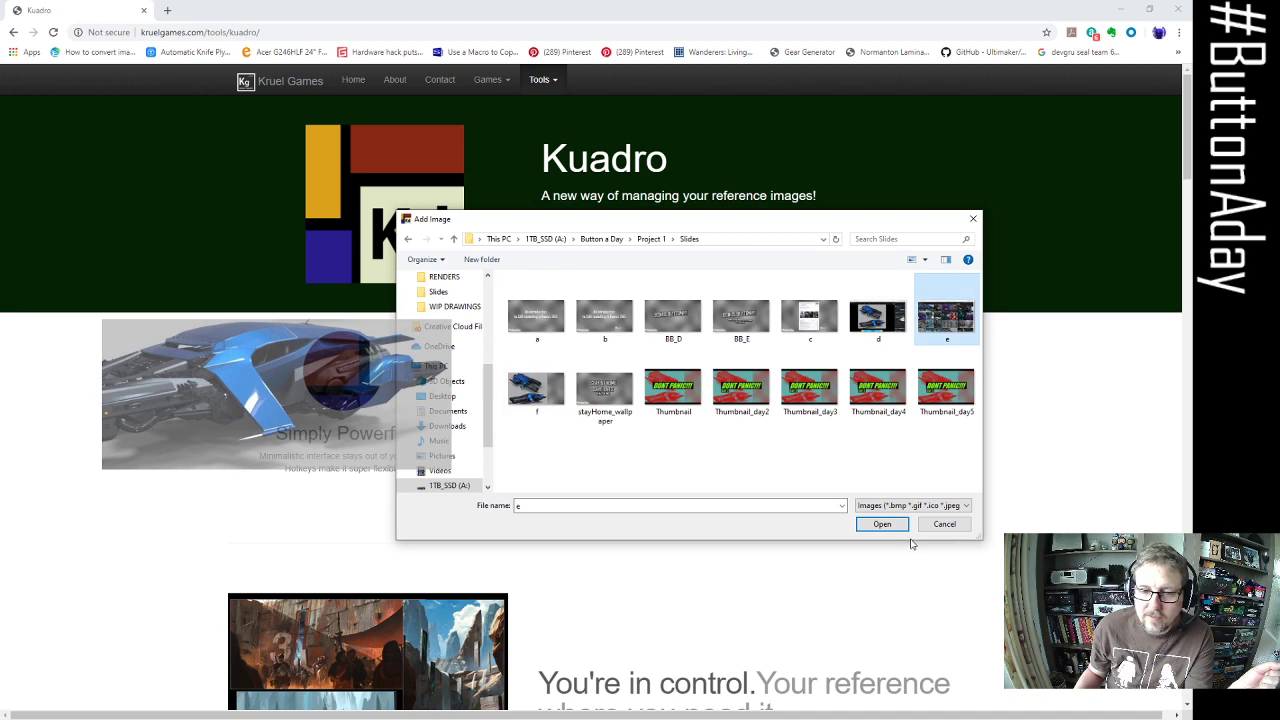
click(895, 524)
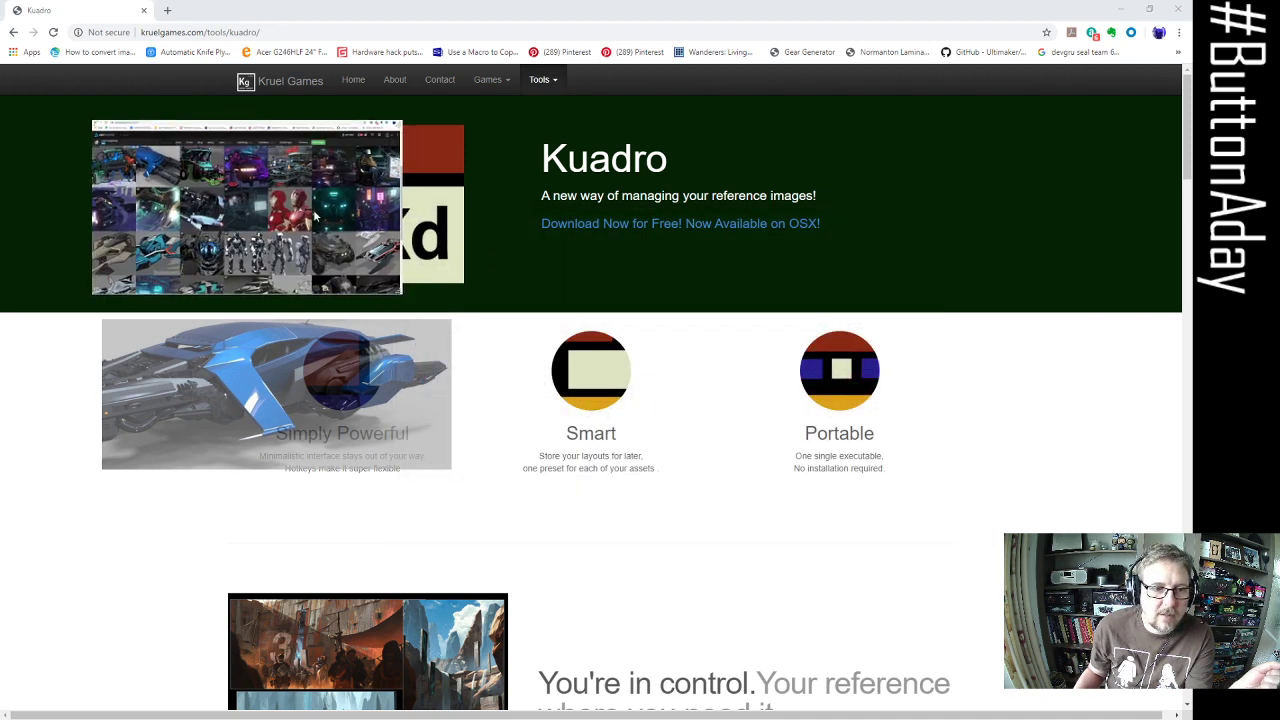
Save the current Kuadro reference layout as the preset "Button_a day ref" in the Slides folder
key(ctrl+s)
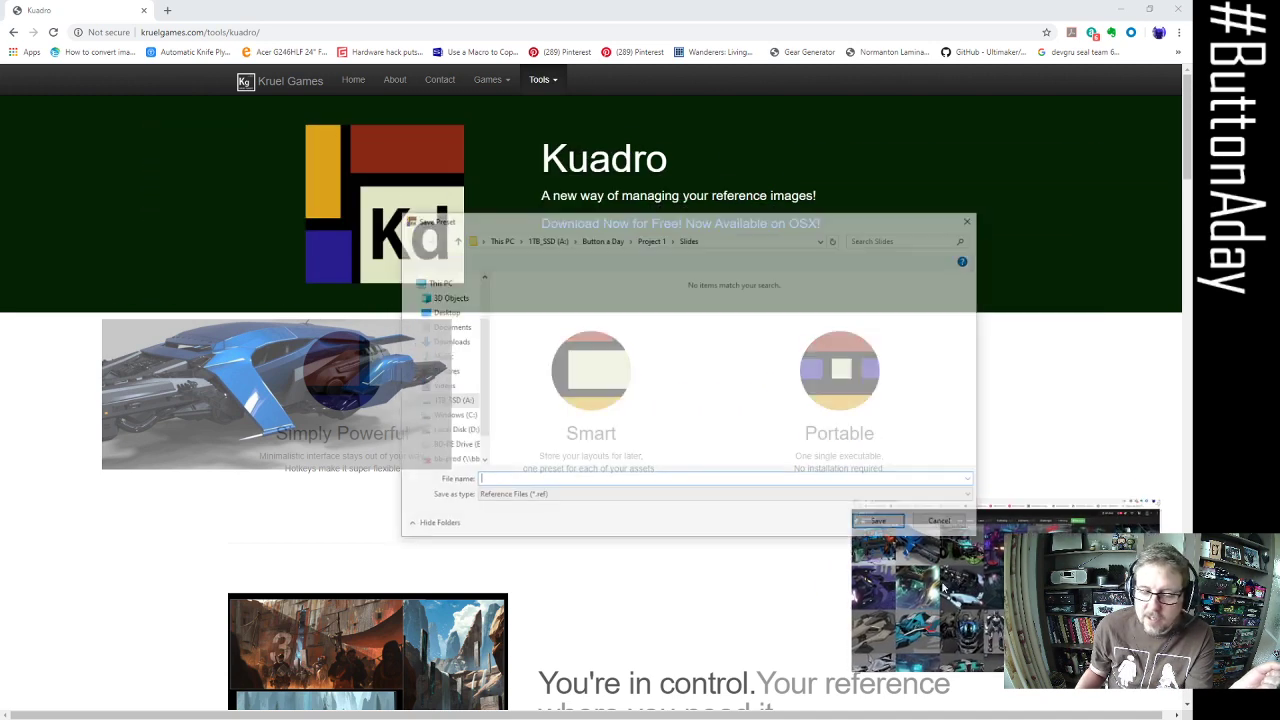
click(972, 220)
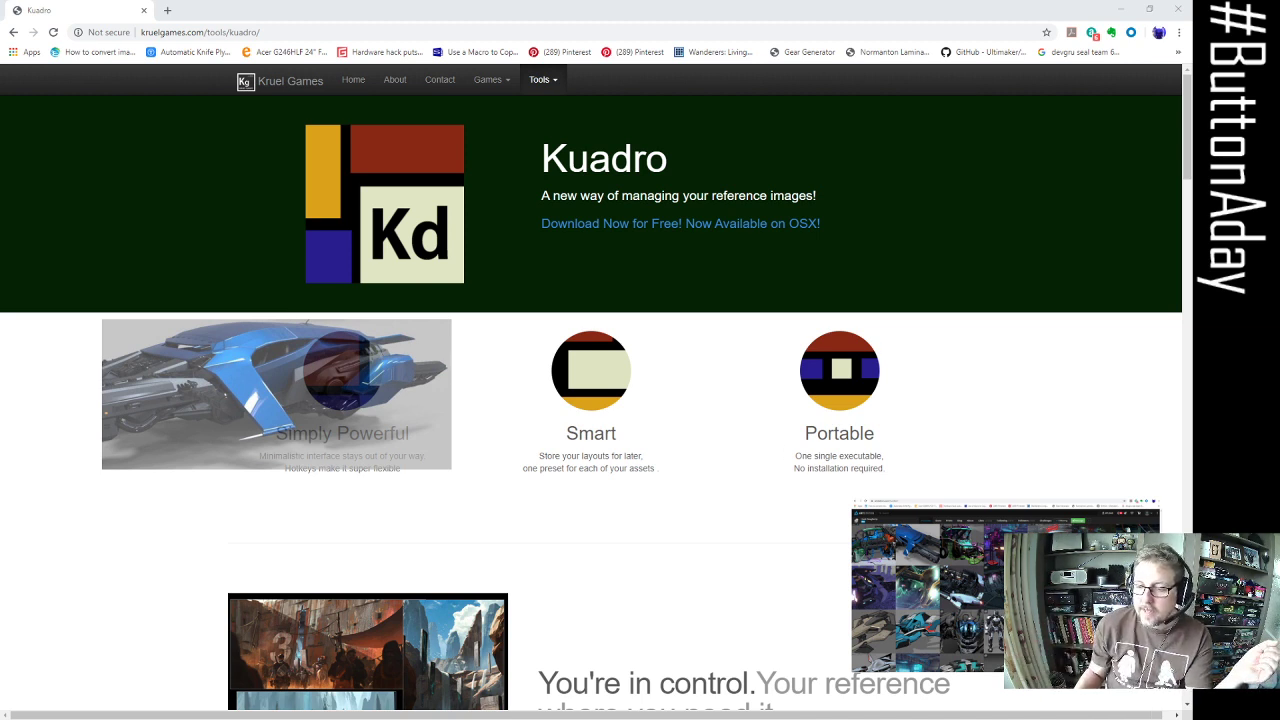
click(1000, 719)
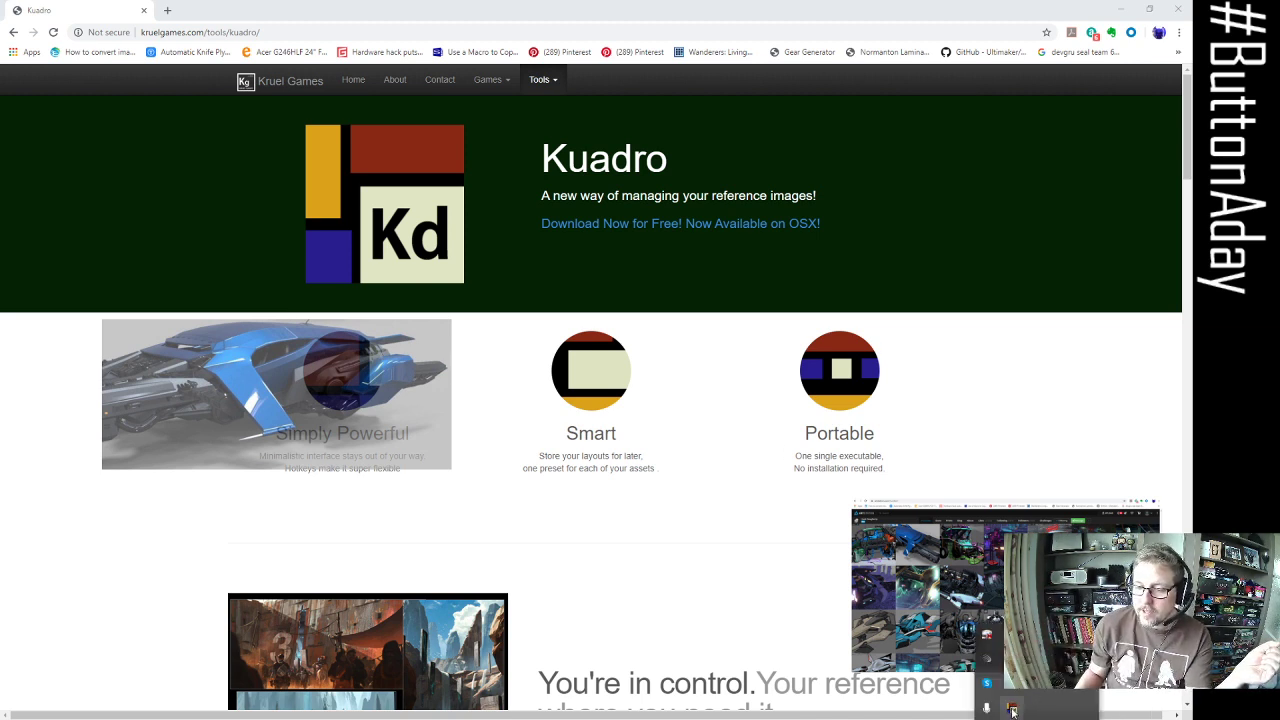
right_click(1012, 708)
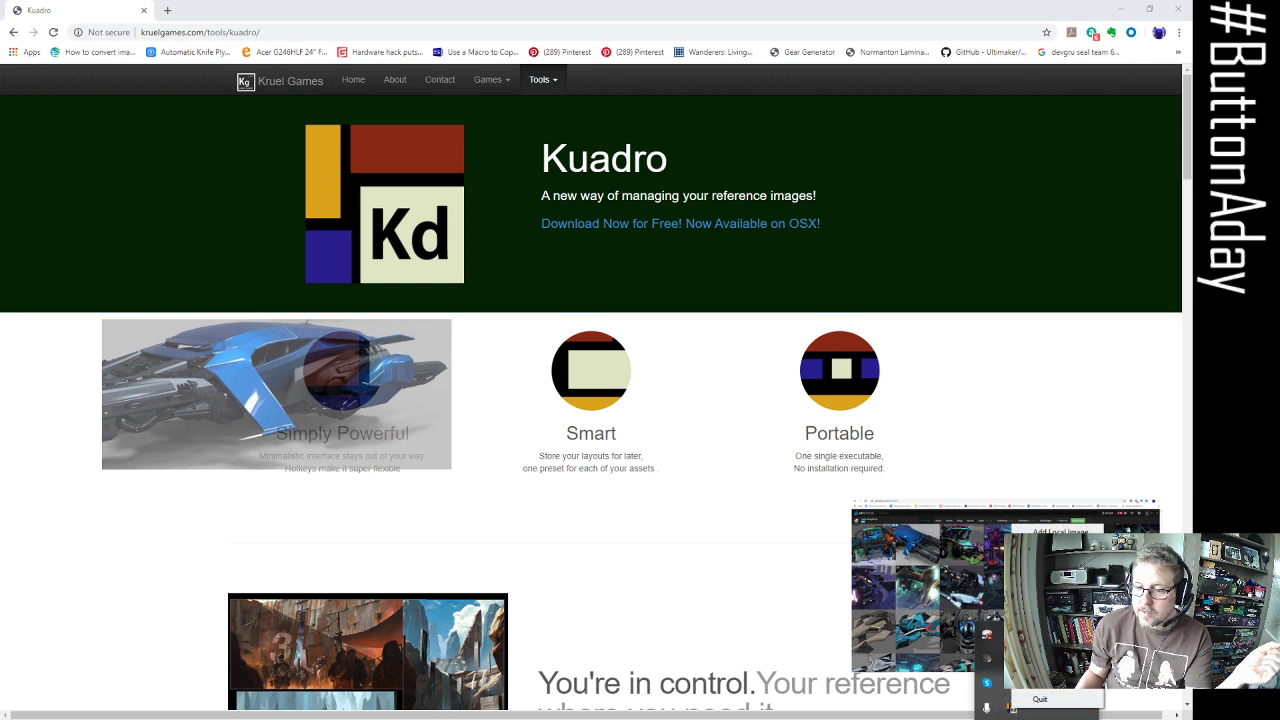
click(1050, 612)
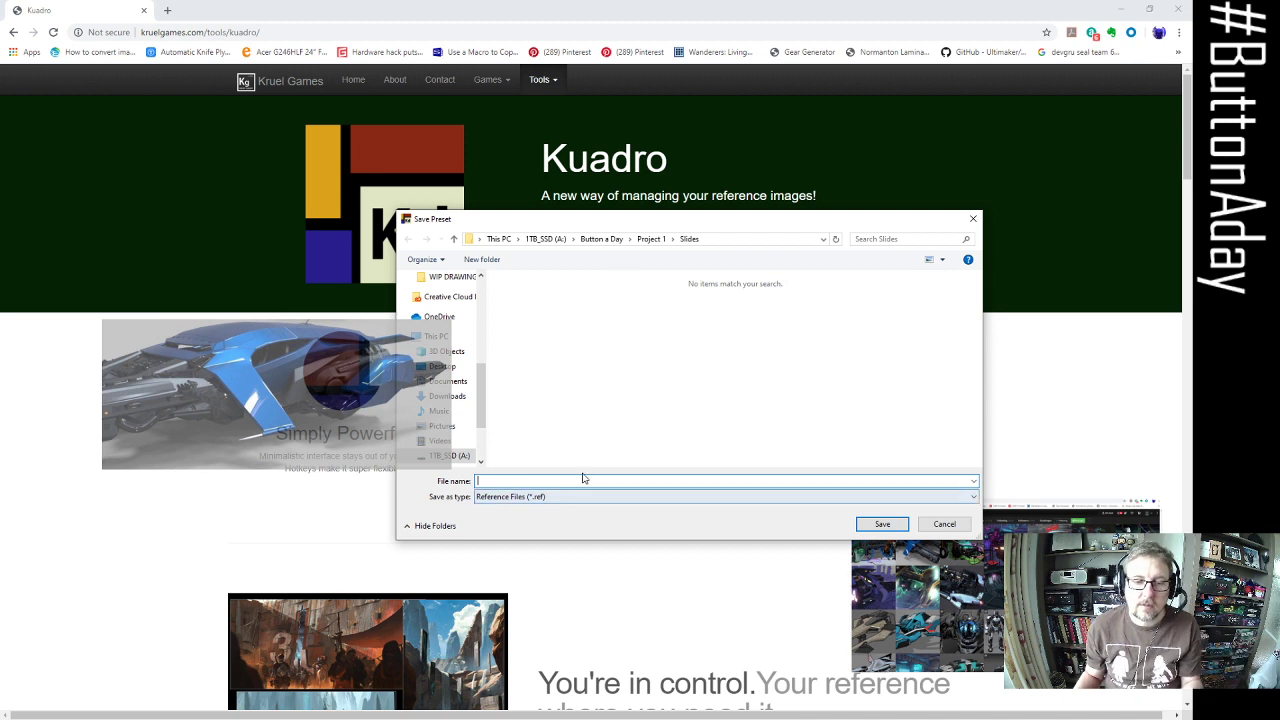
text(B)
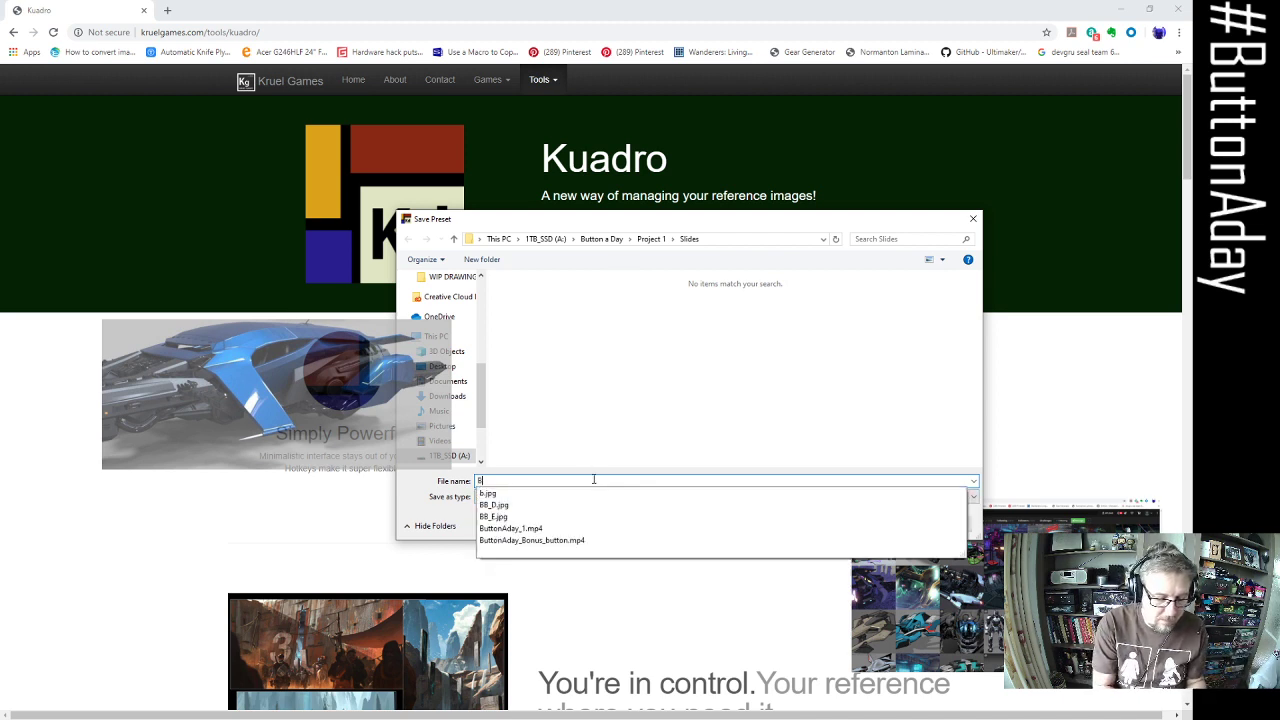
text(utton_a)
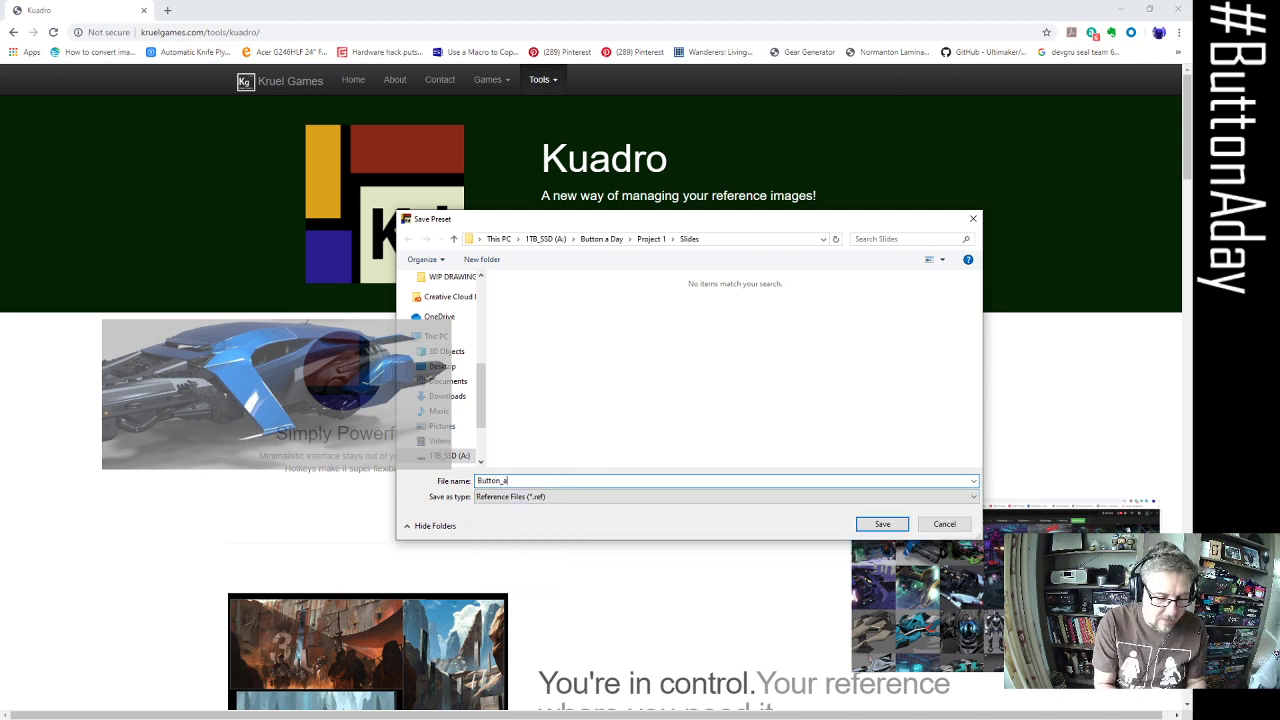
text( day re)
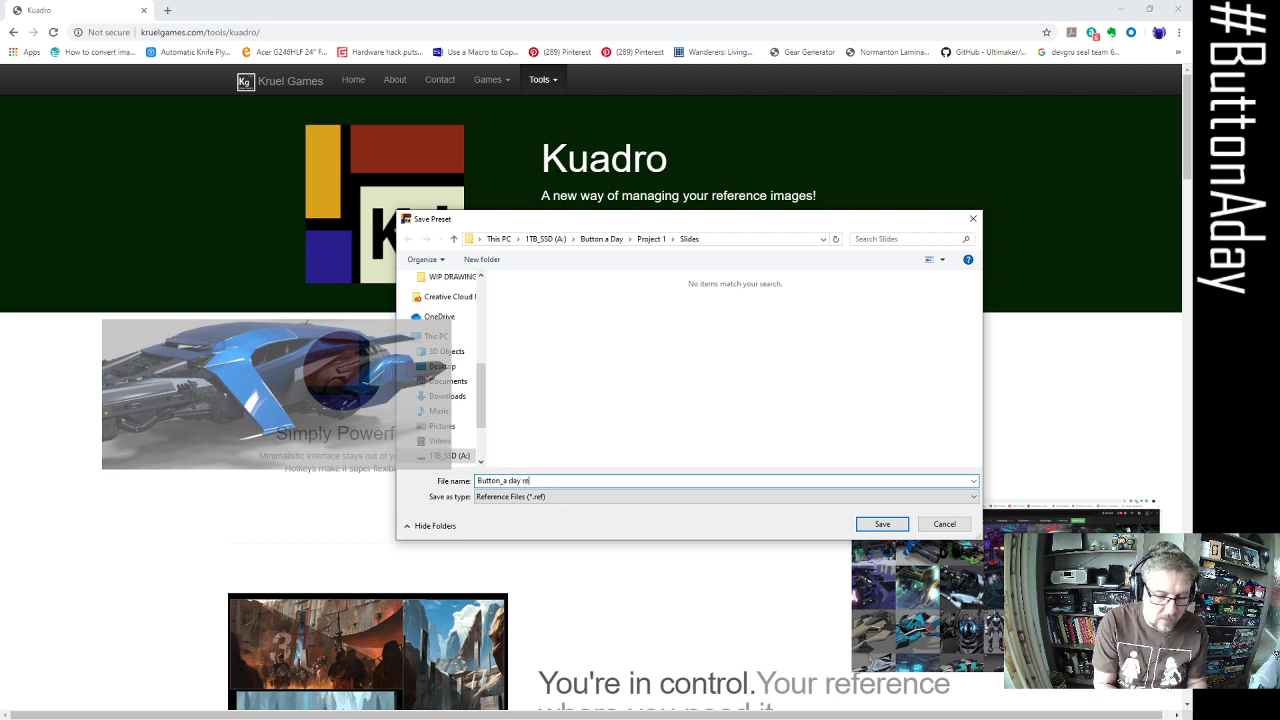
text(f)
key(Return)
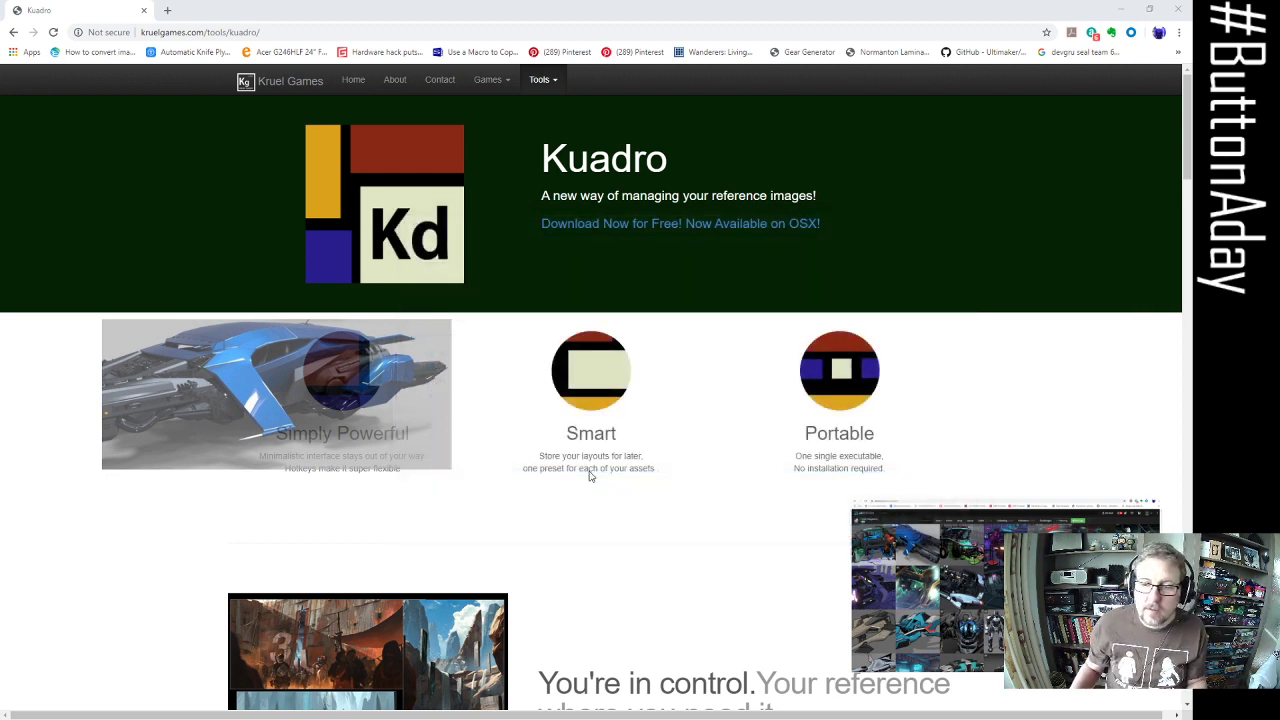
Clear the Kuadro reference images from the screen and dismiss its notification
click(1036, 719)
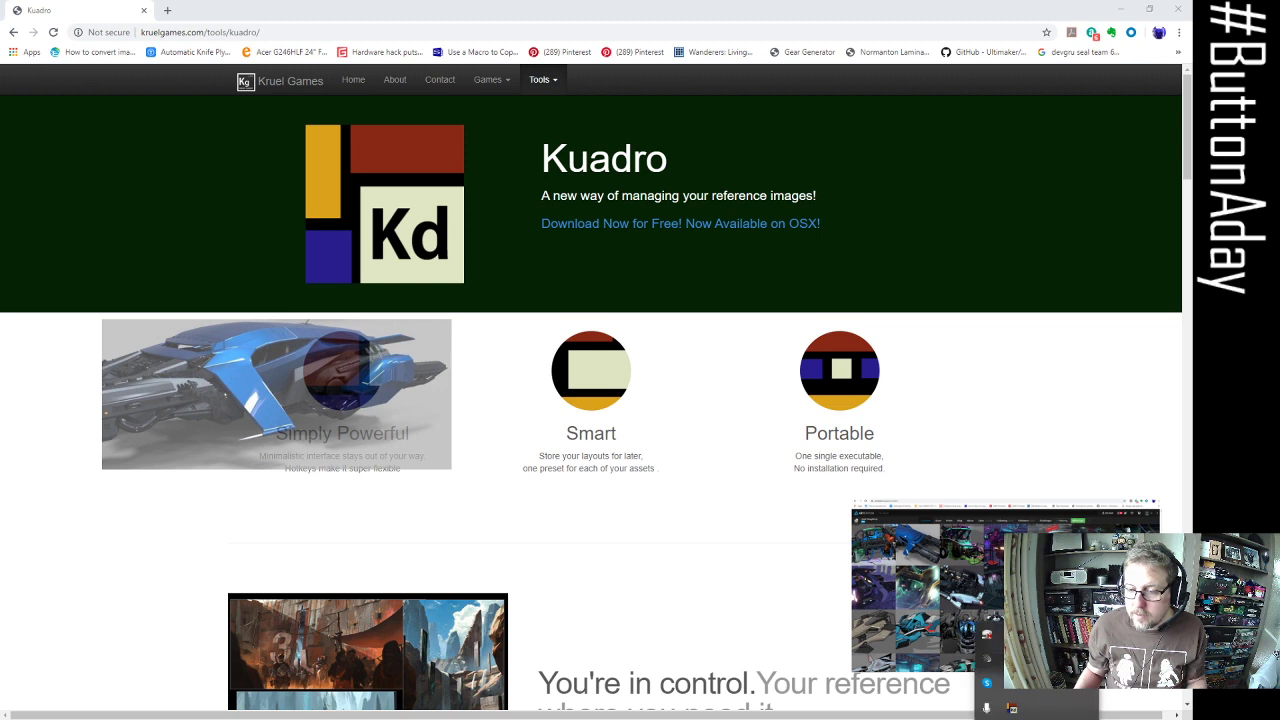
click(1014, 709)
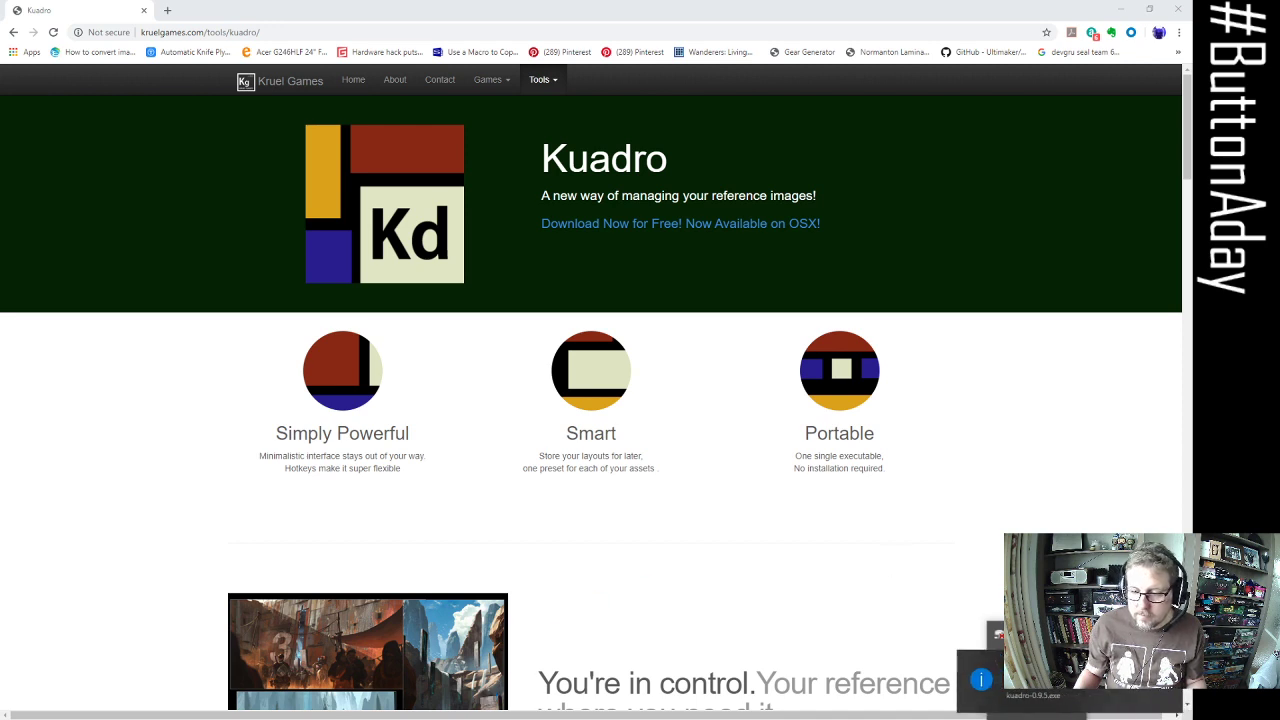
click(1100, 697)
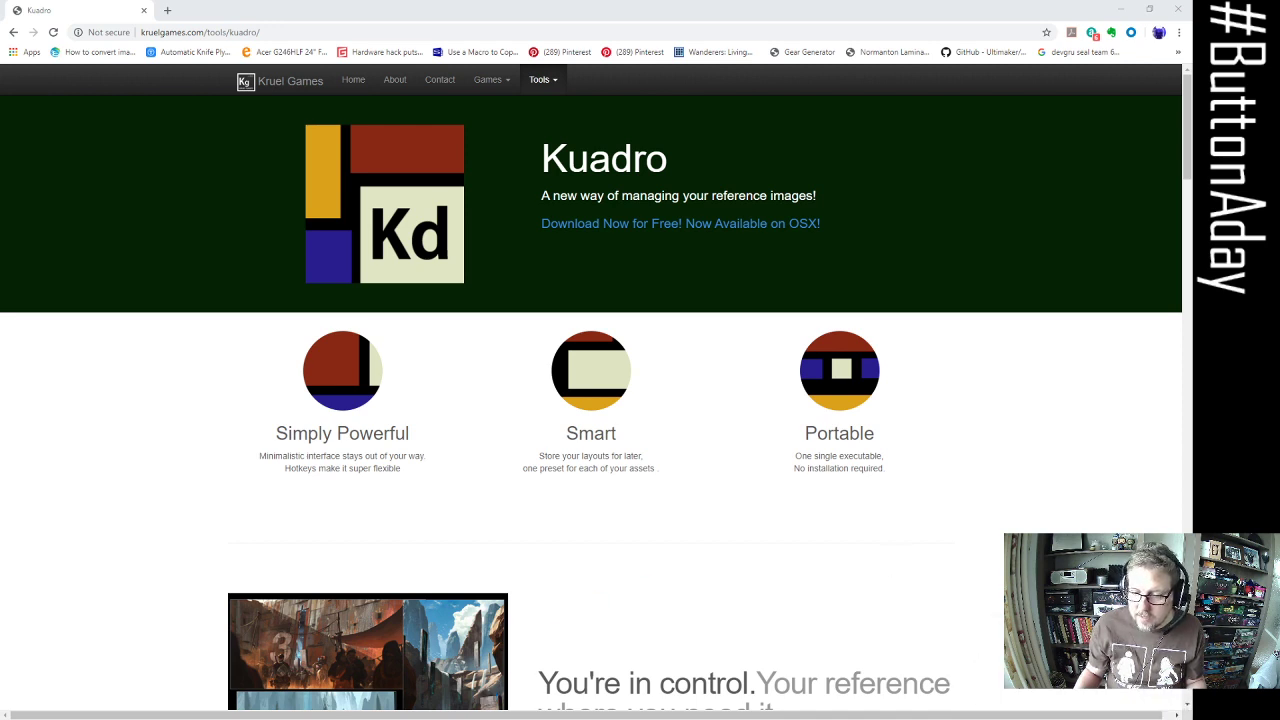
Restore the reference images by opening the Kuadro preset "Button_a day ref.ref" from the Slides folder, and minimise the web browser
click(1007, 717)
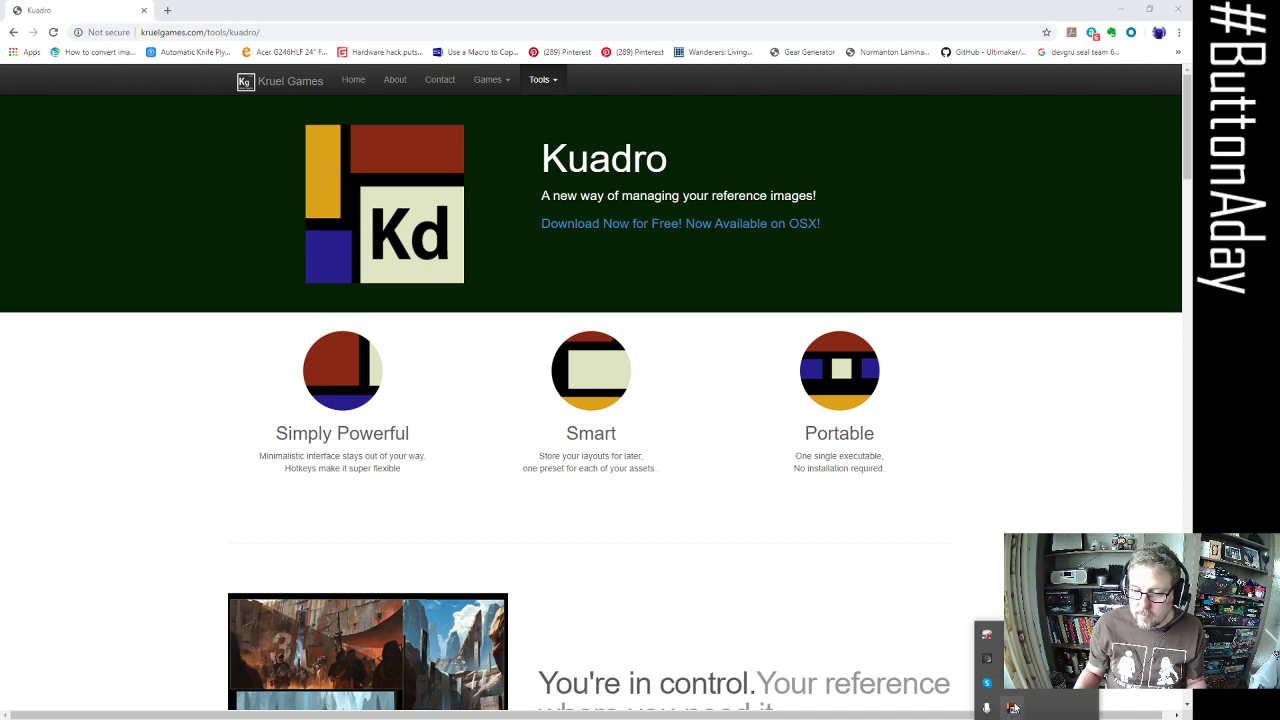
right_click(1013, 707)
click(1063, 525)
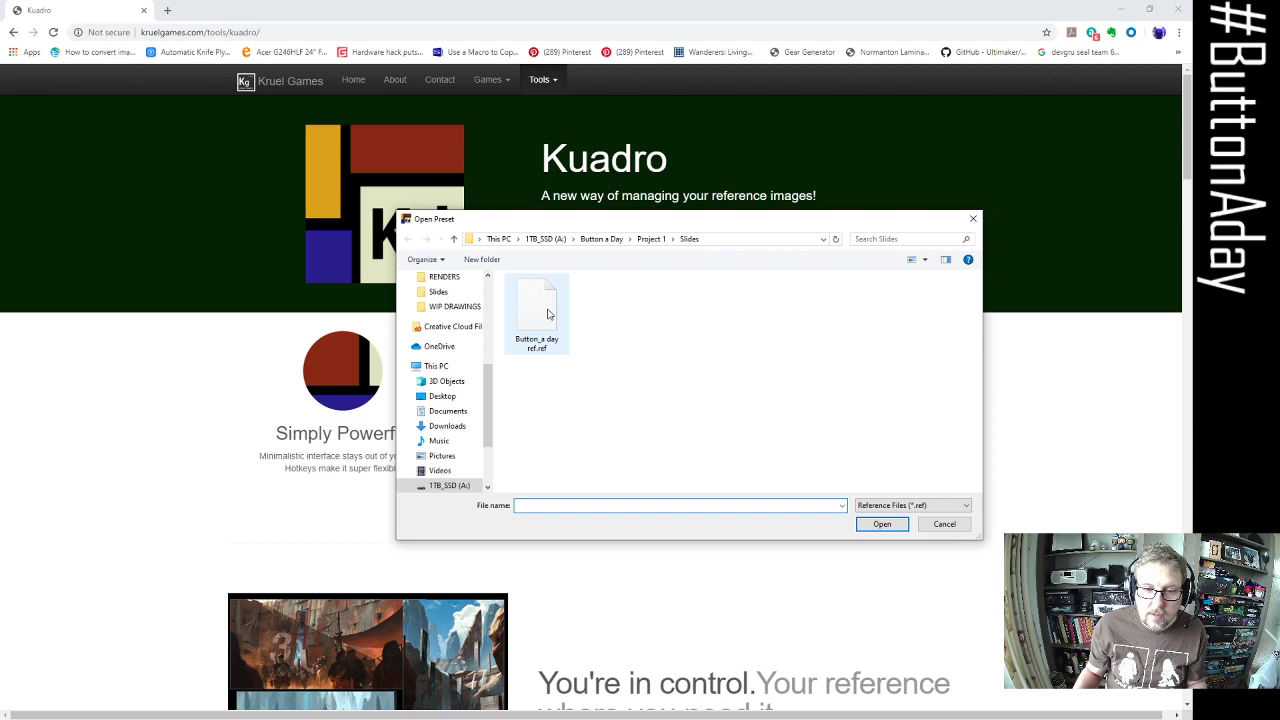
click(547, 314)
click(881, 524)
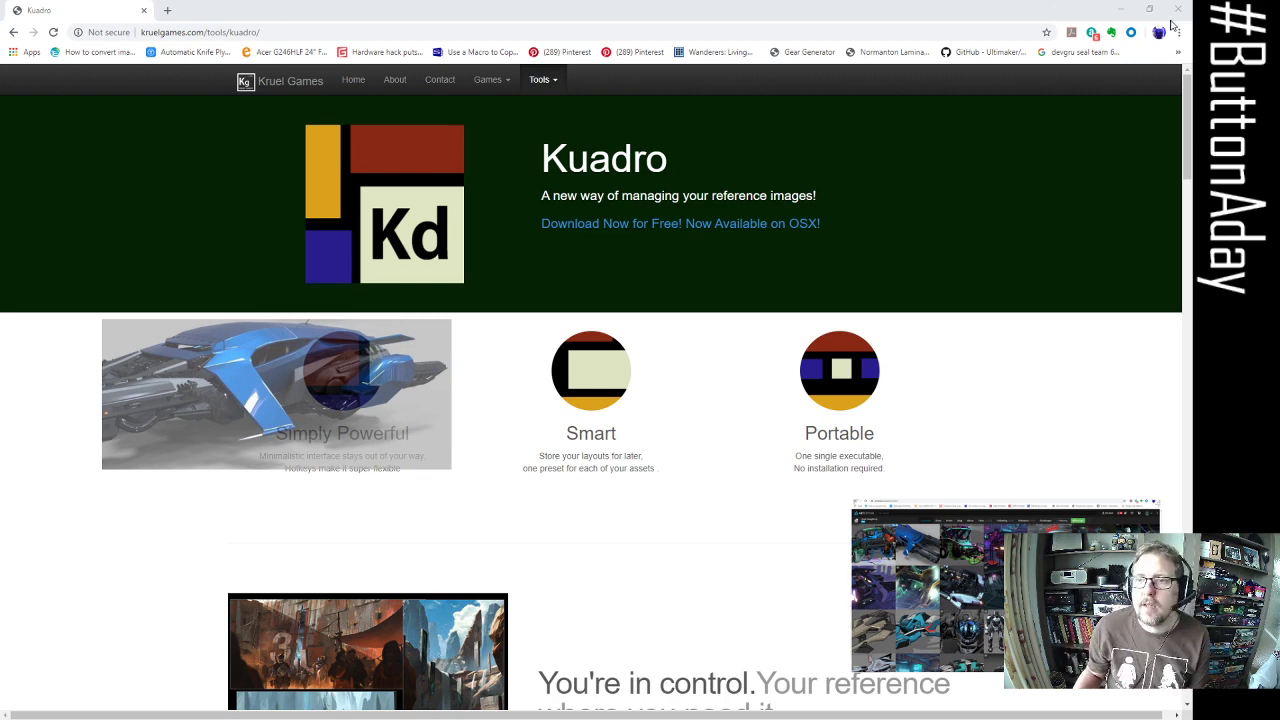
click(1121, 10)
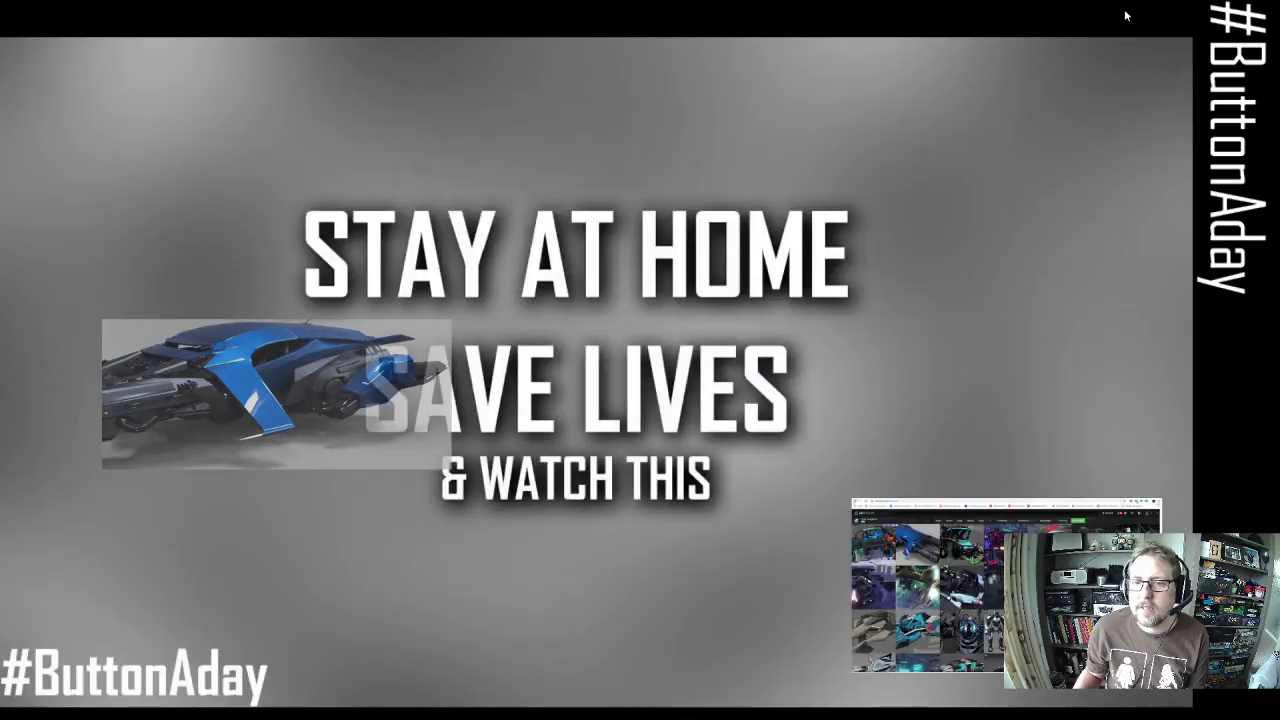